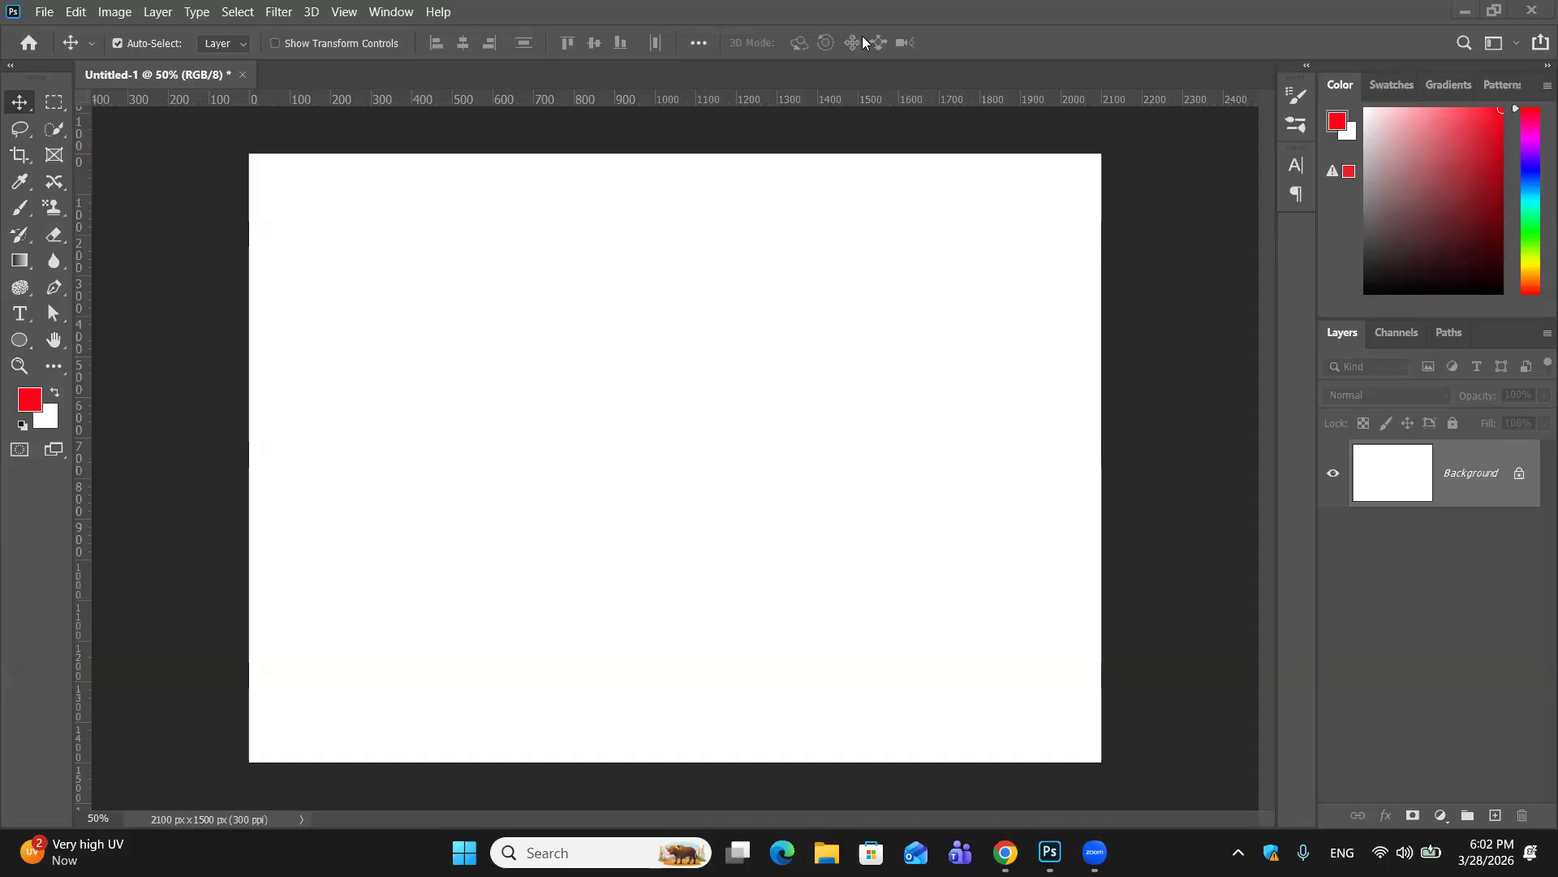
click(55, 290)
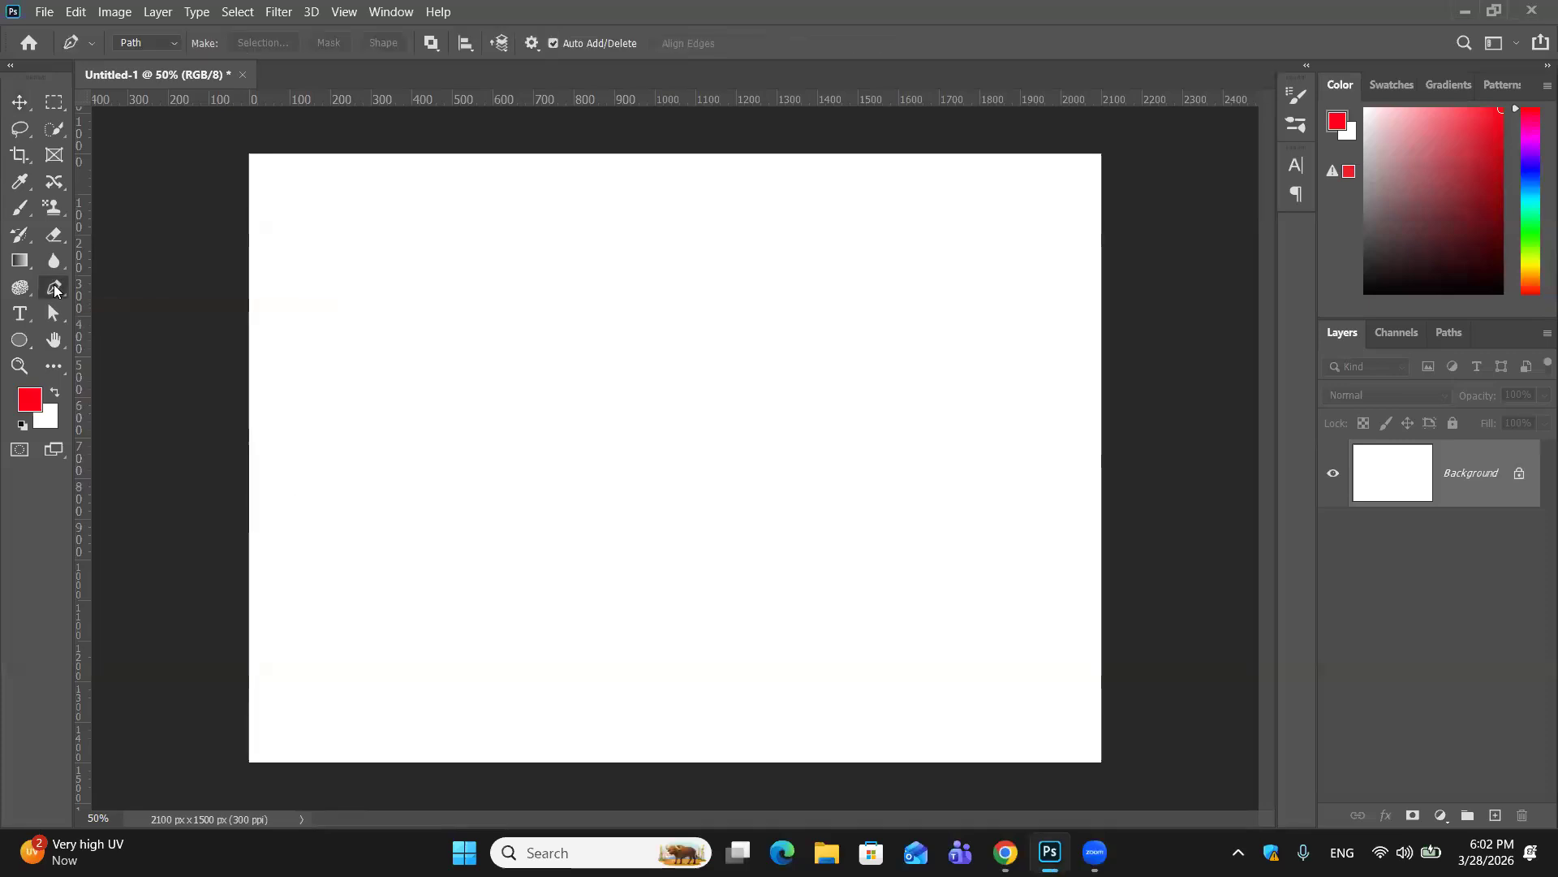
click(173, 47)
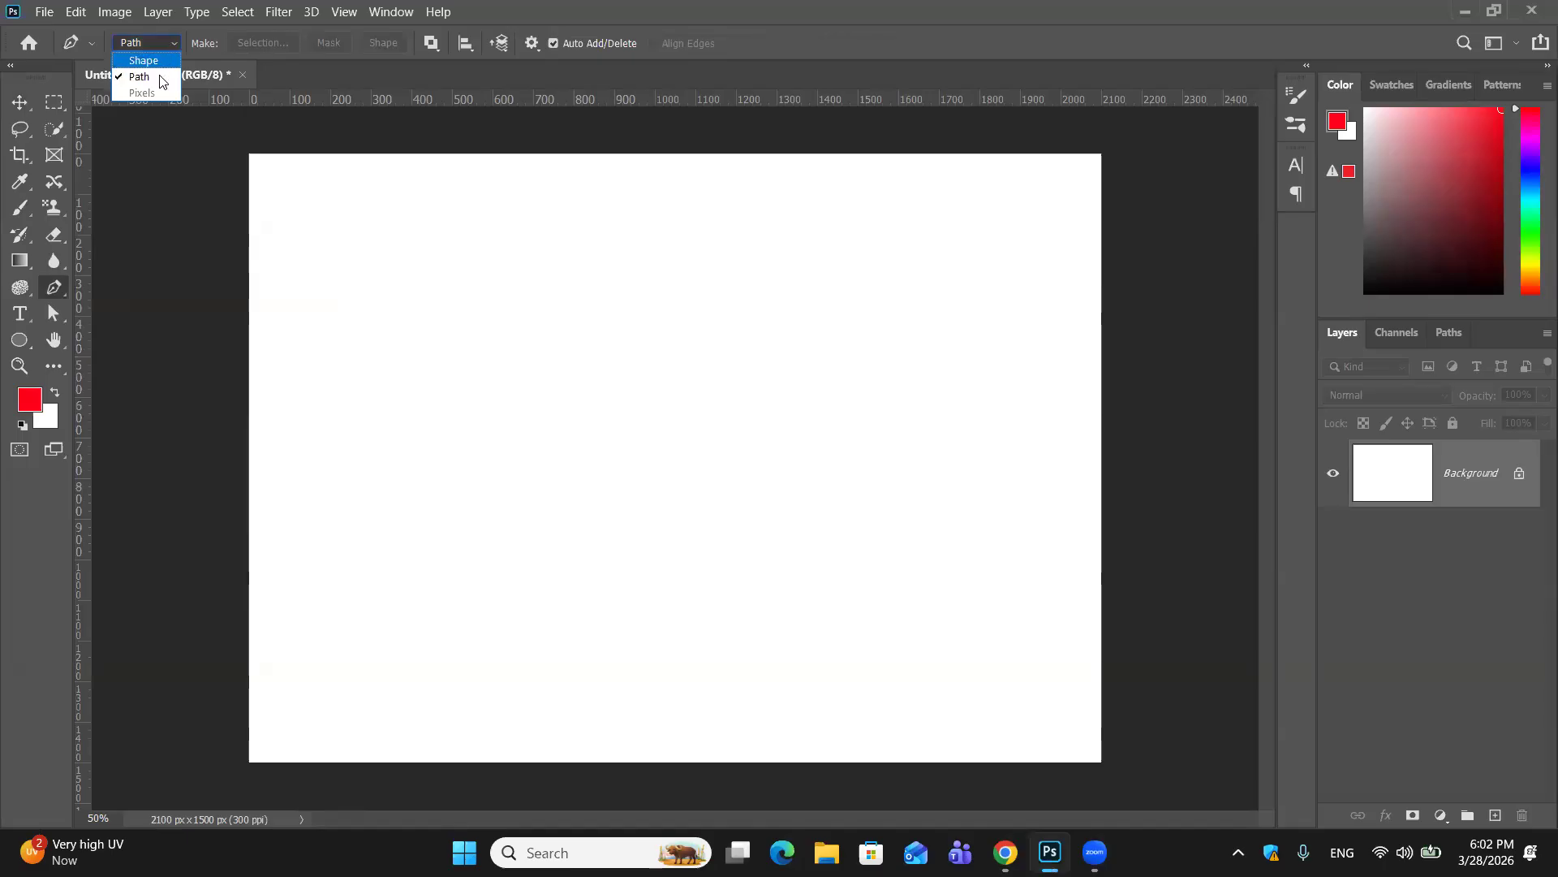
click(135, 79)
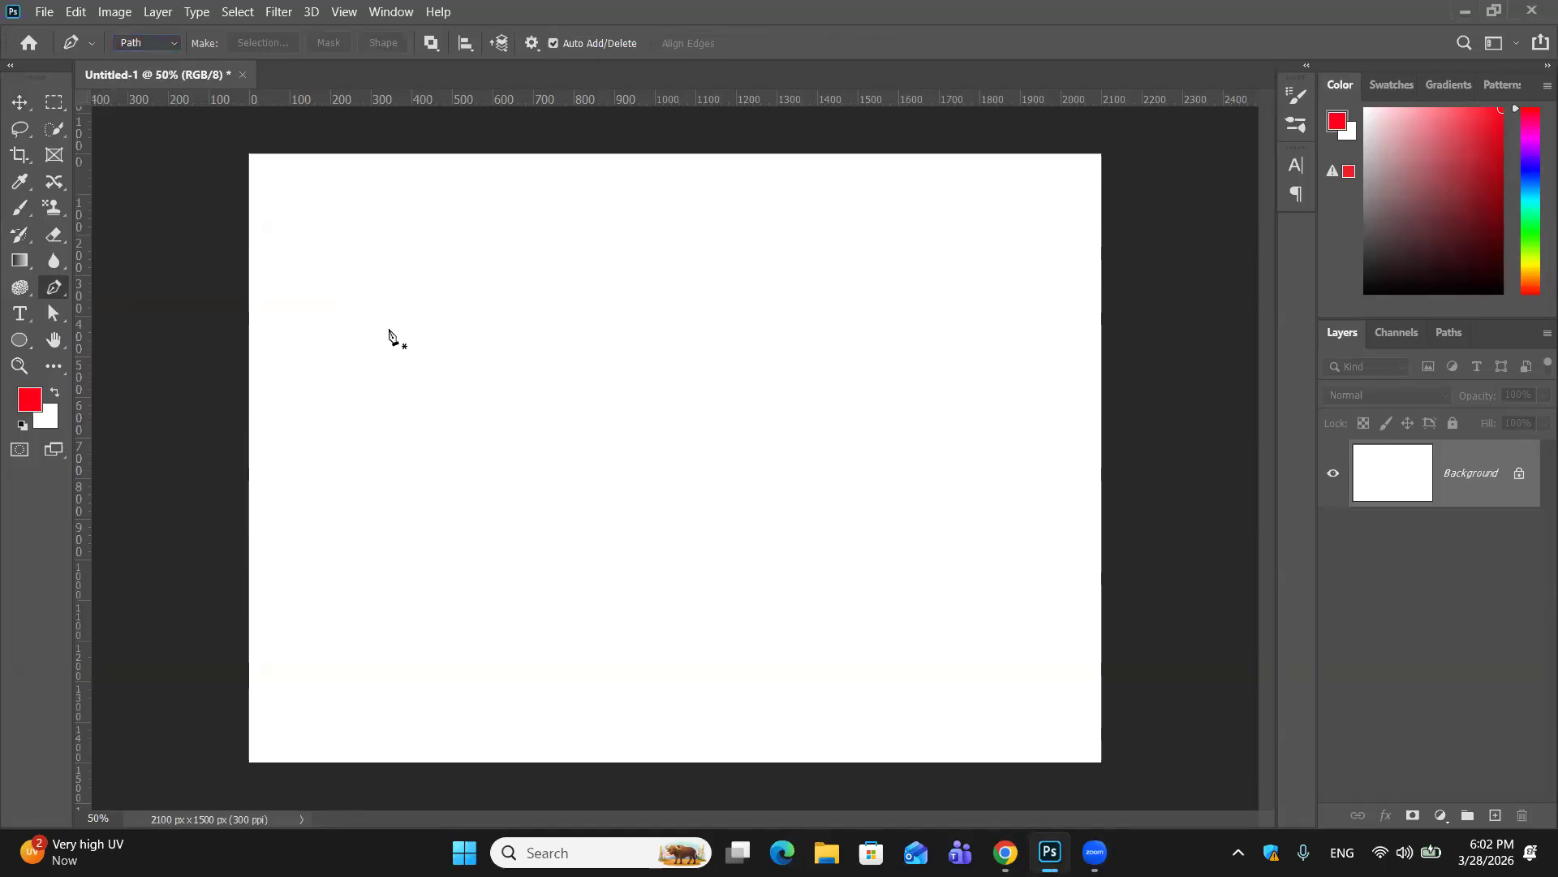
click(421, 545)
drag(699, 314, 919, 282)
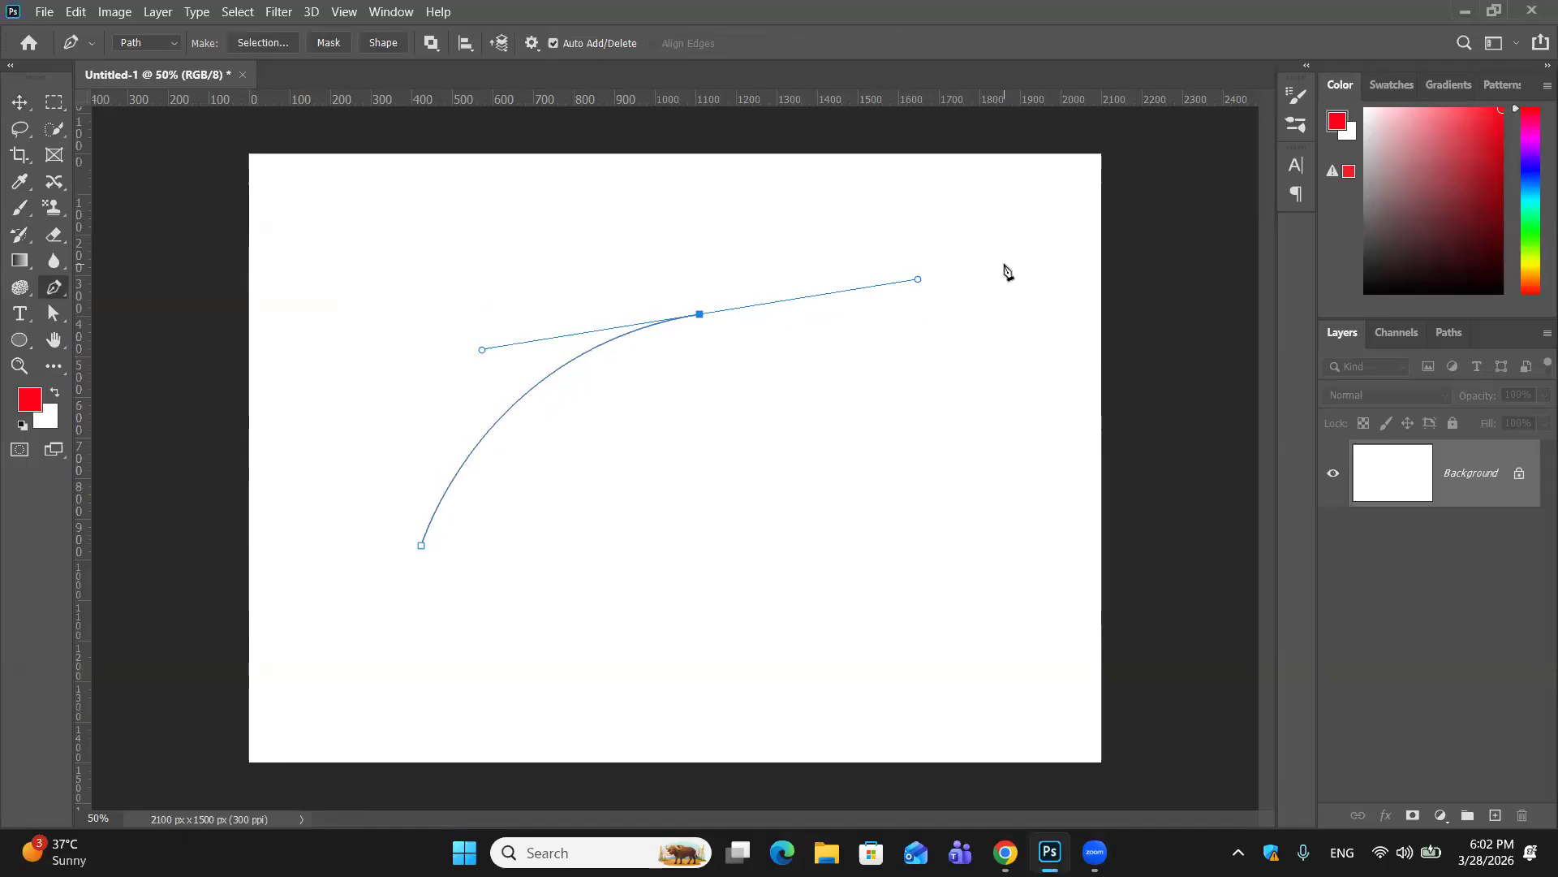
key(ctrl+z)
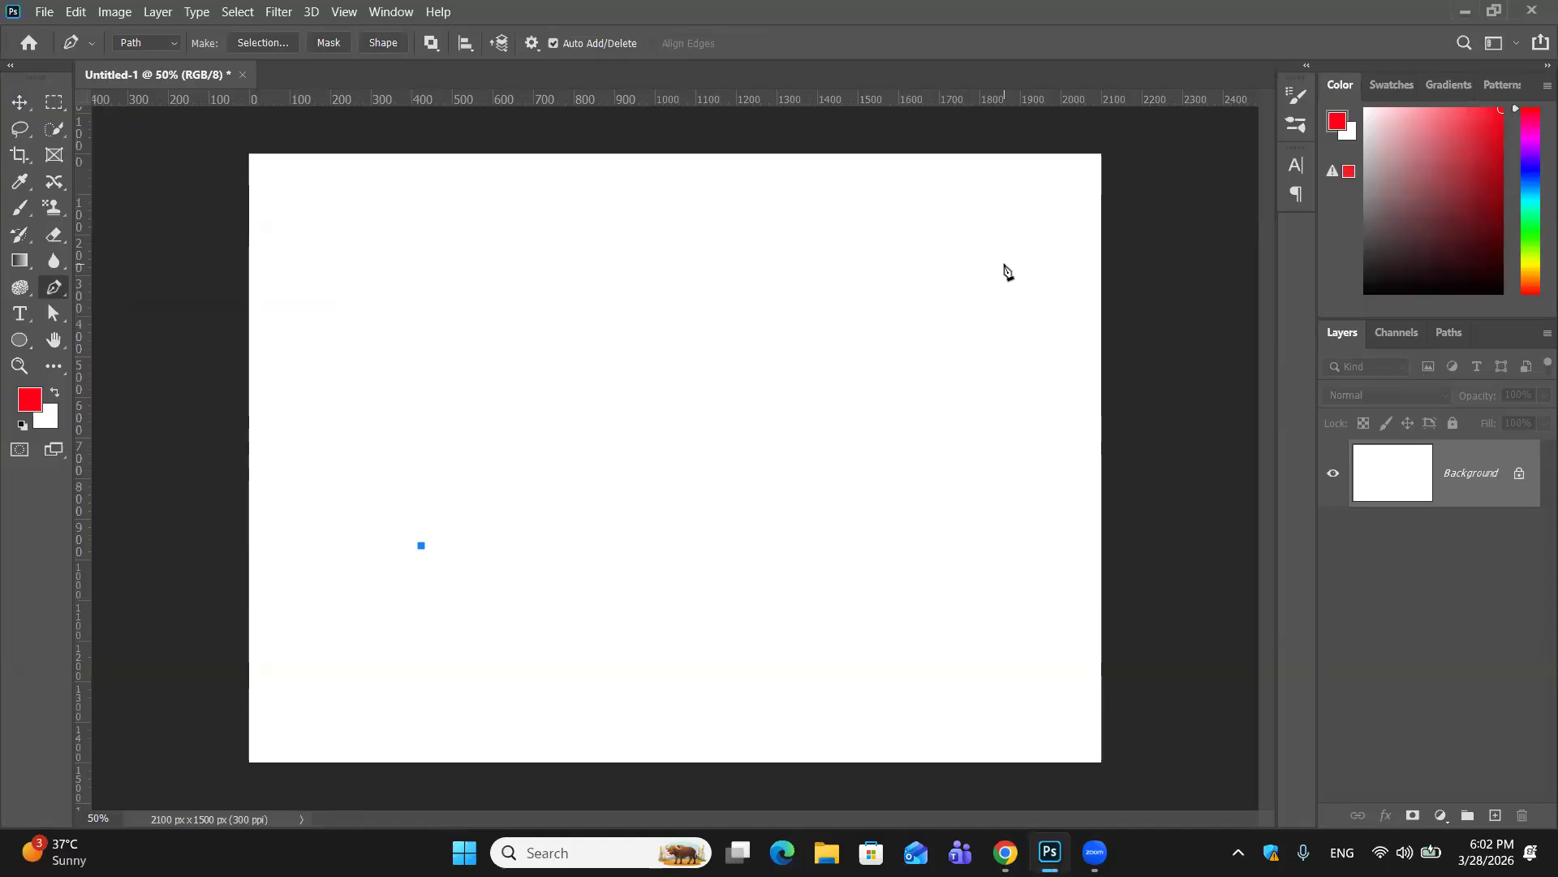
key(ctrl+z)
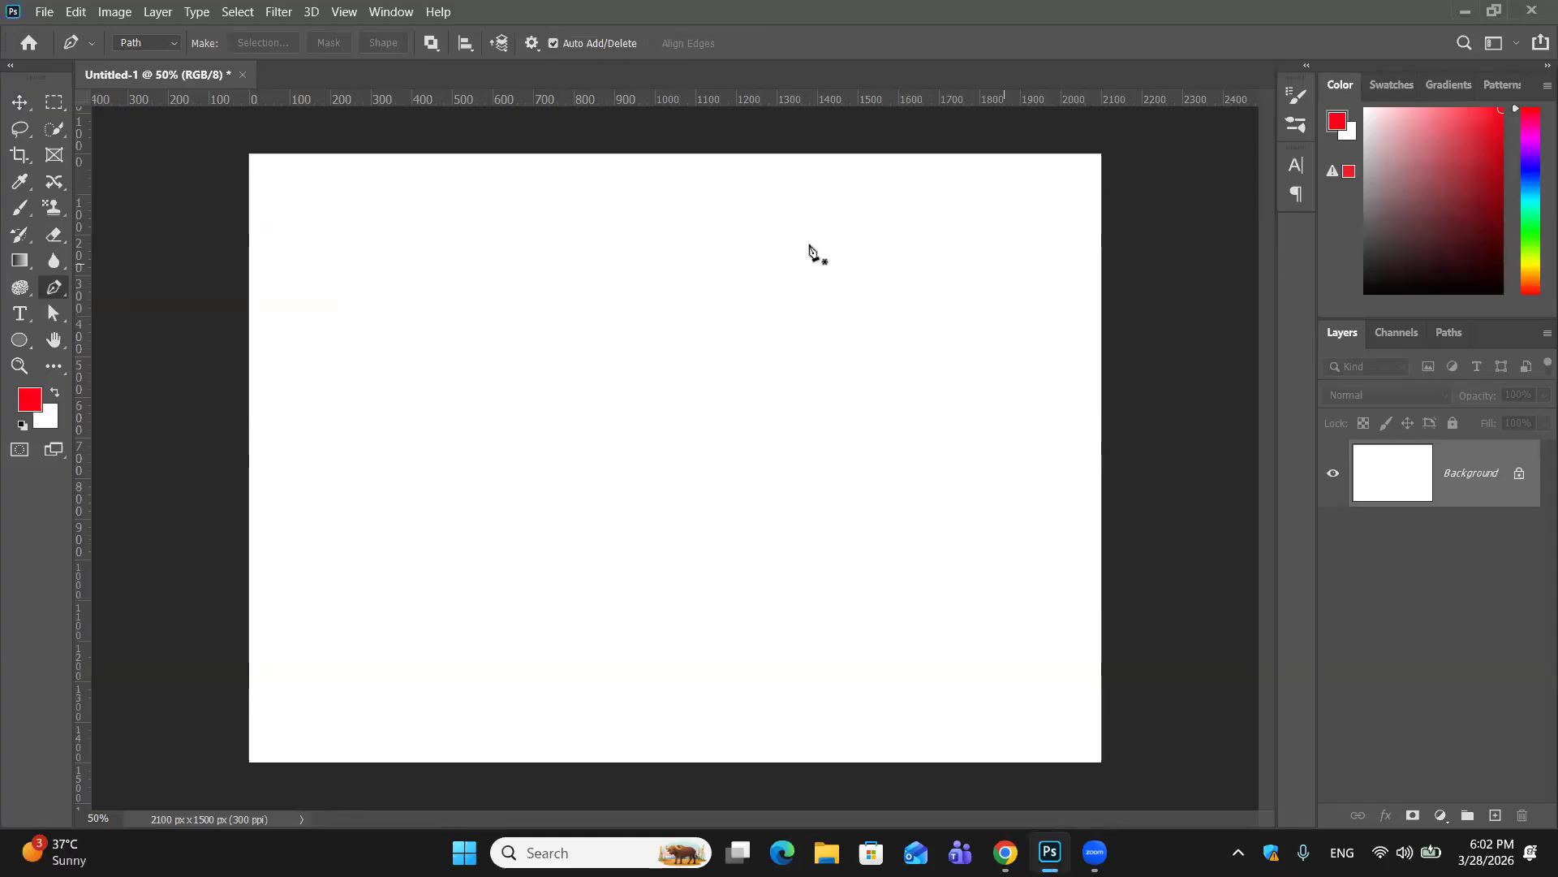
Step: Set up the Brush tool at 25 px and add a new blank layer above the Background
click(21, 213)
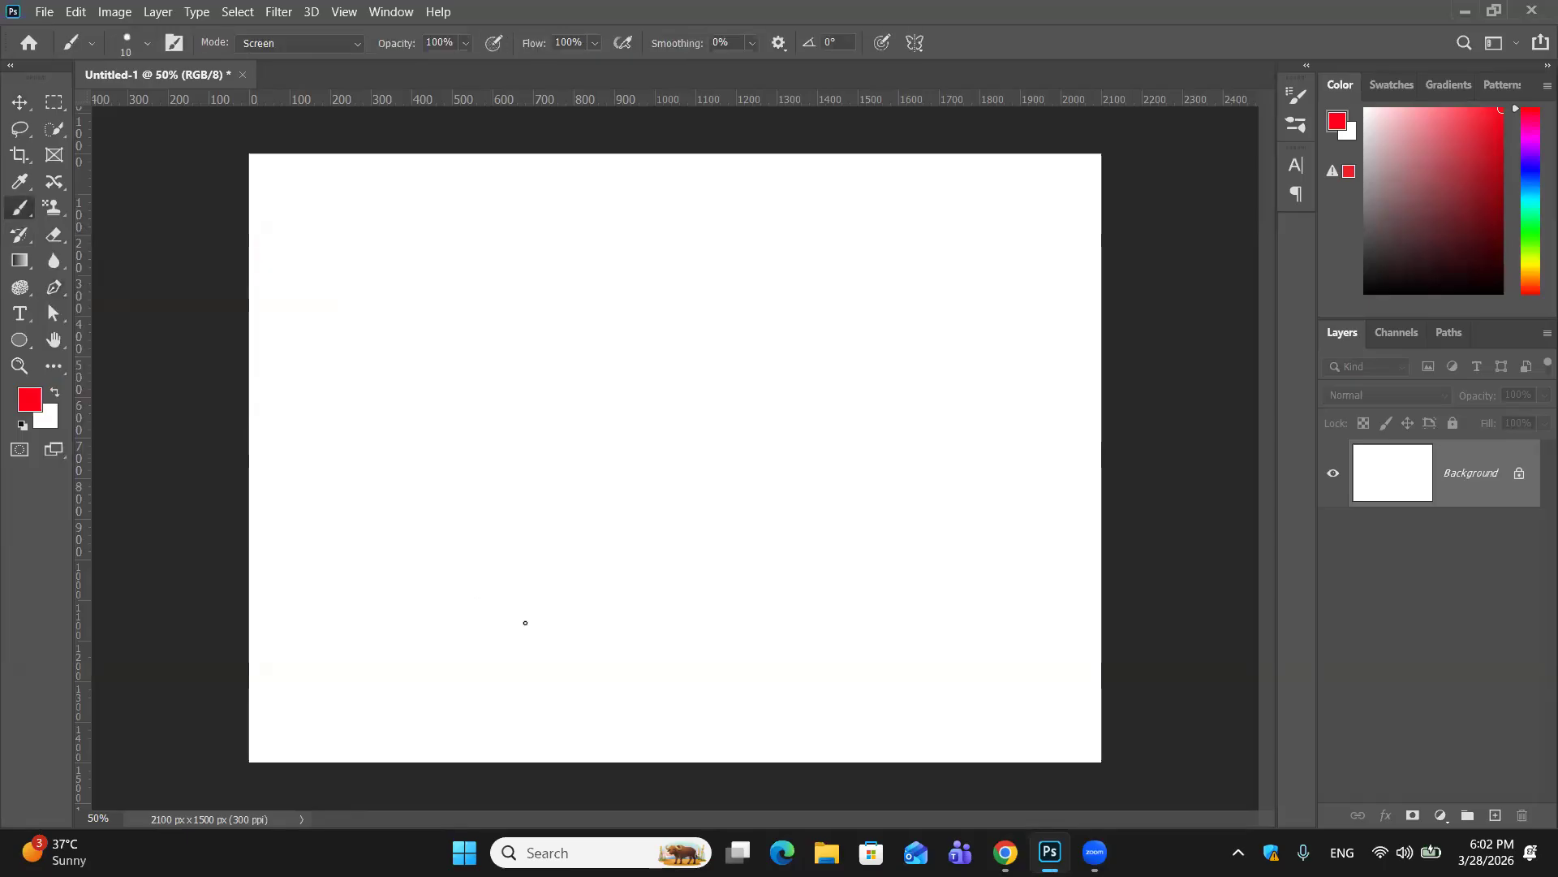
key(bracketright)
key(bracketright)
key(bracketright)
click(1495, 815)
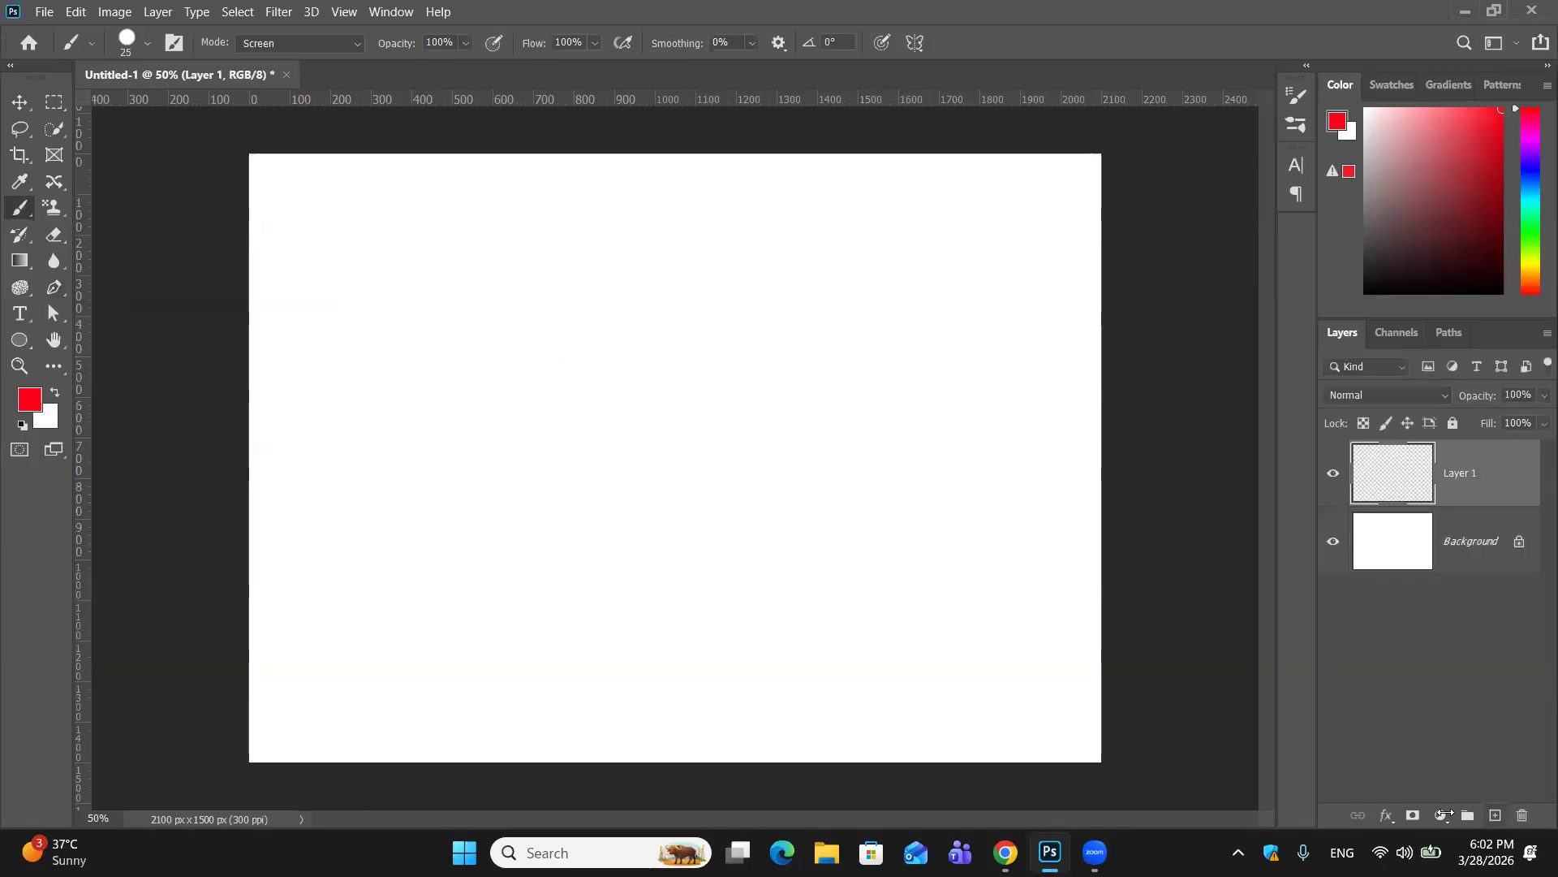
Step: Paint four freehand curved red brush strokes across the canvas on the new layer
click(384, 616)
mouse_move(384, 616)
mouse_down()
mouse_move(596, 511)
mouse_move(922, 442)
mouse_move(824, 348)
mouse_up()
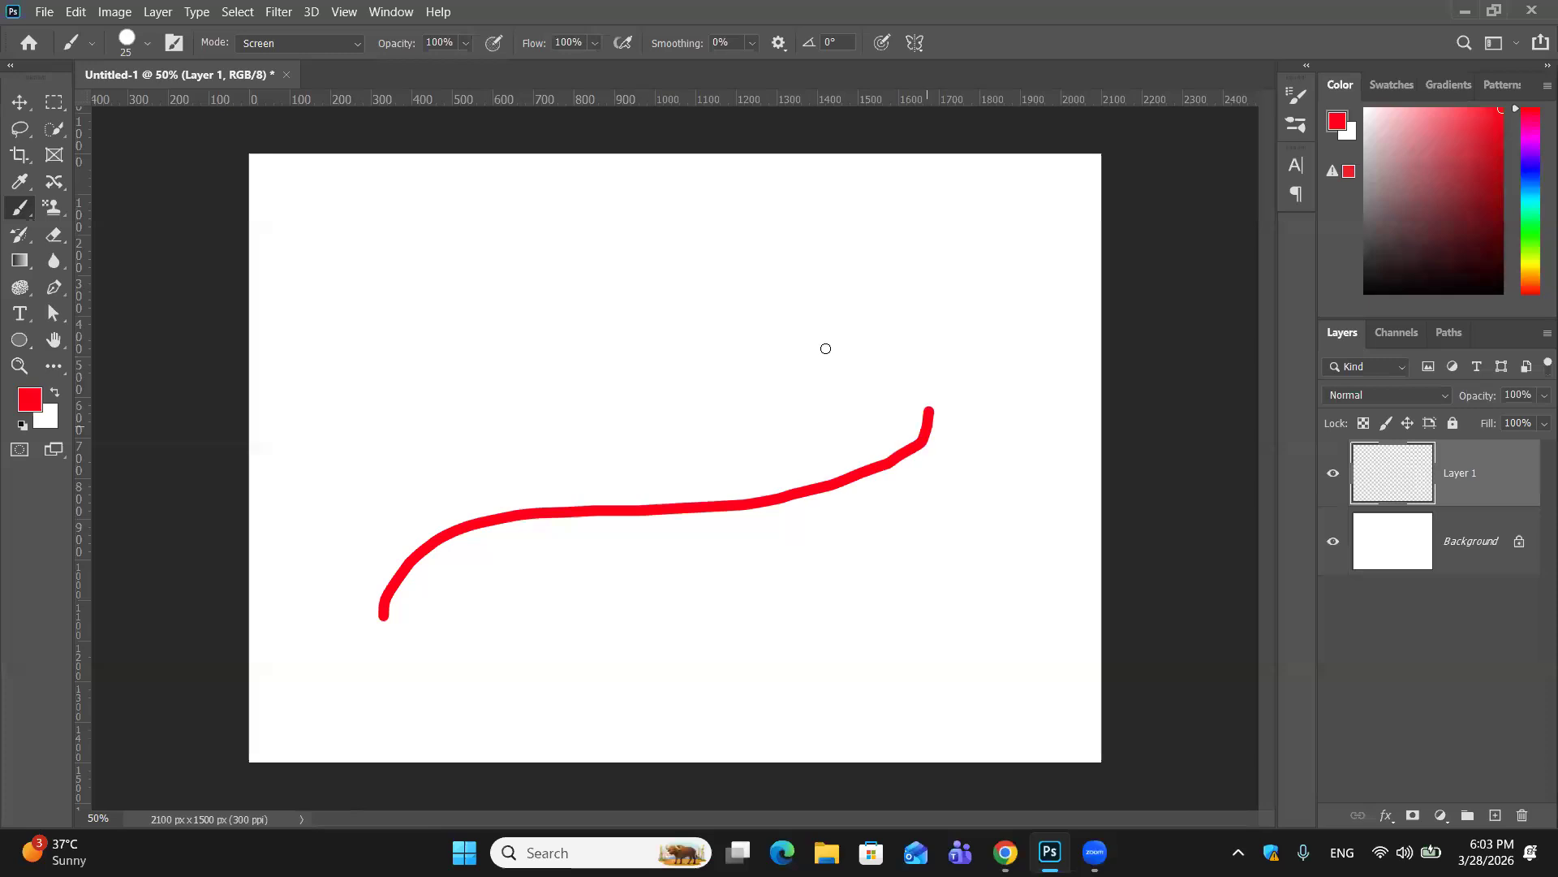
mouse_move(771, 192)
mouse_down()
mouse_move(757, 226)
mouse_move(605, 231)
mouse_move(441, 316)
mouse_move(433, 359)
mouse_up()
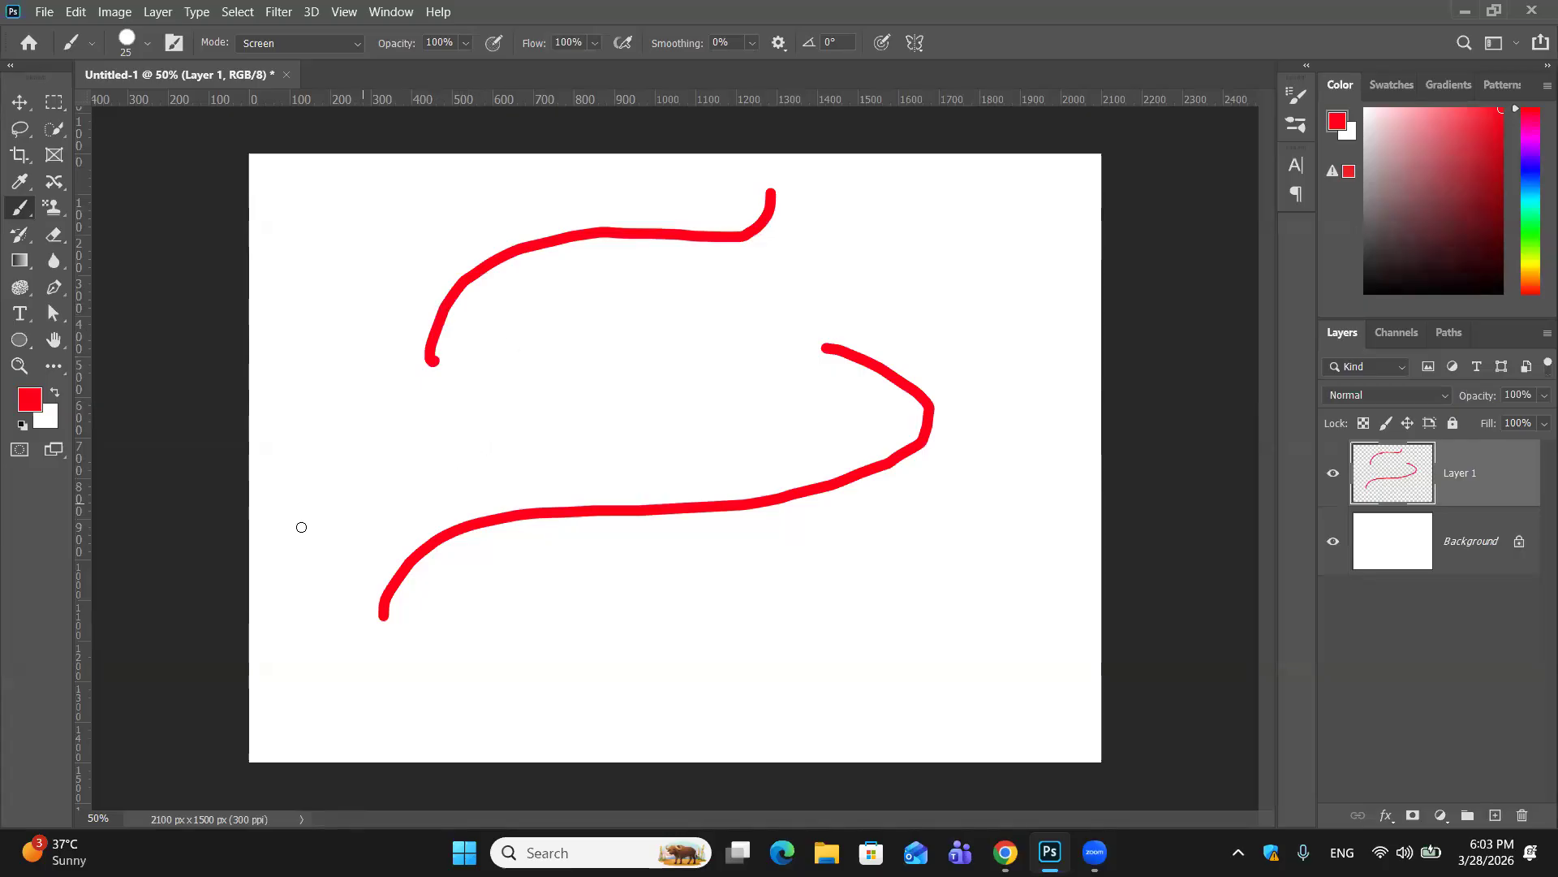
mouse_move(344, 537)
mouse_down()
mouse_move(371, 472)
mouse_move(603, 423)
mouse_move(686, 359)
mouse_move(685, 326)
mouse_up()
drag(938, 225, 607, 732)
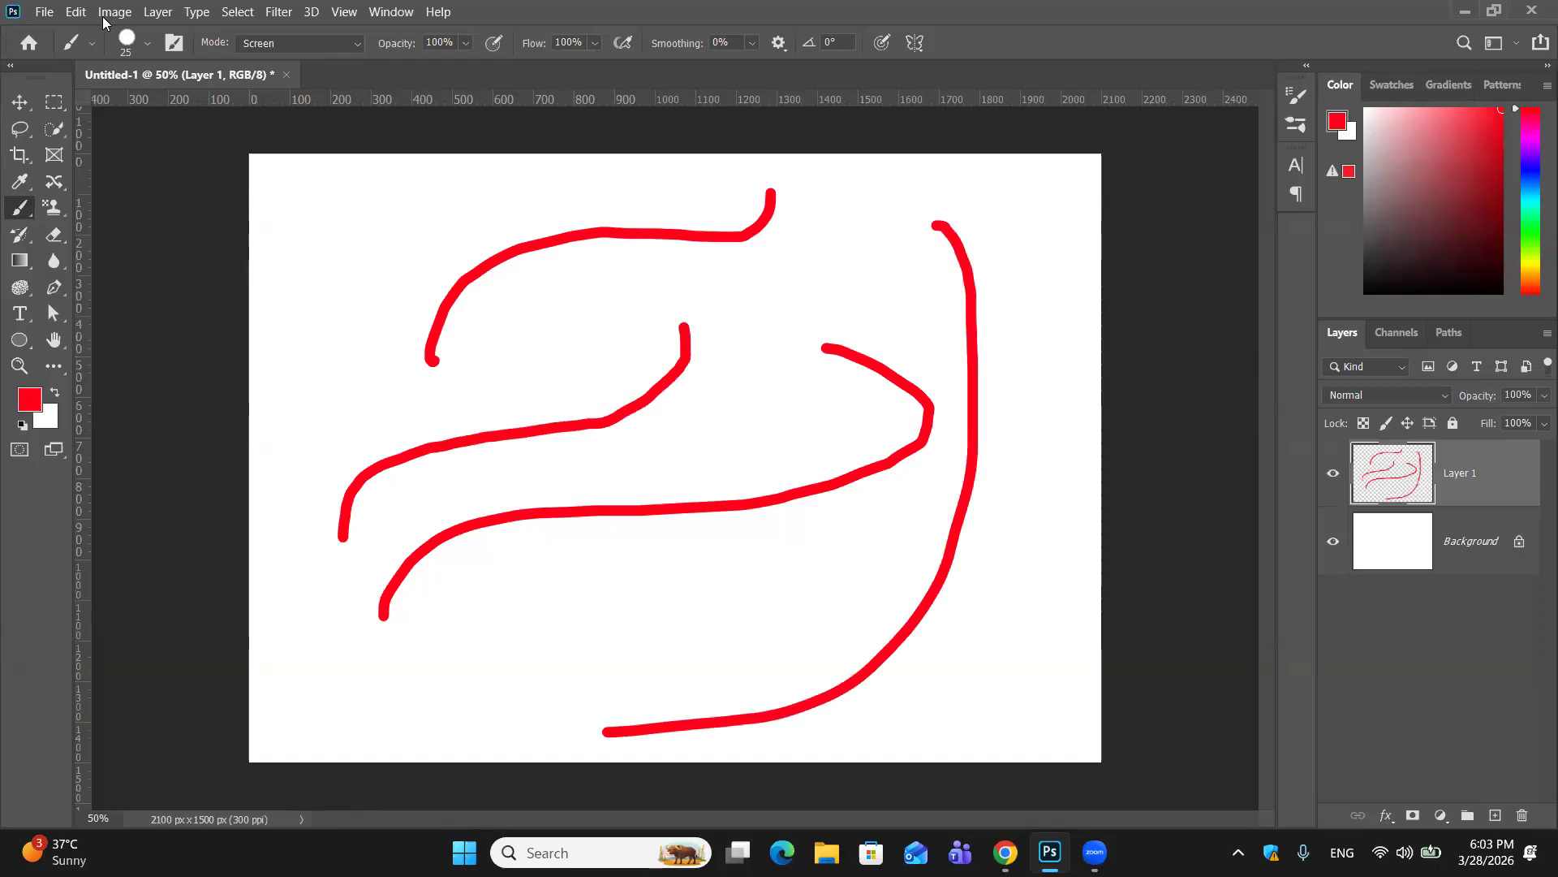
Step: Examine the General Brushes presets, comparing the Soft Round, Hard Round and pressure variants
click(119, 35)
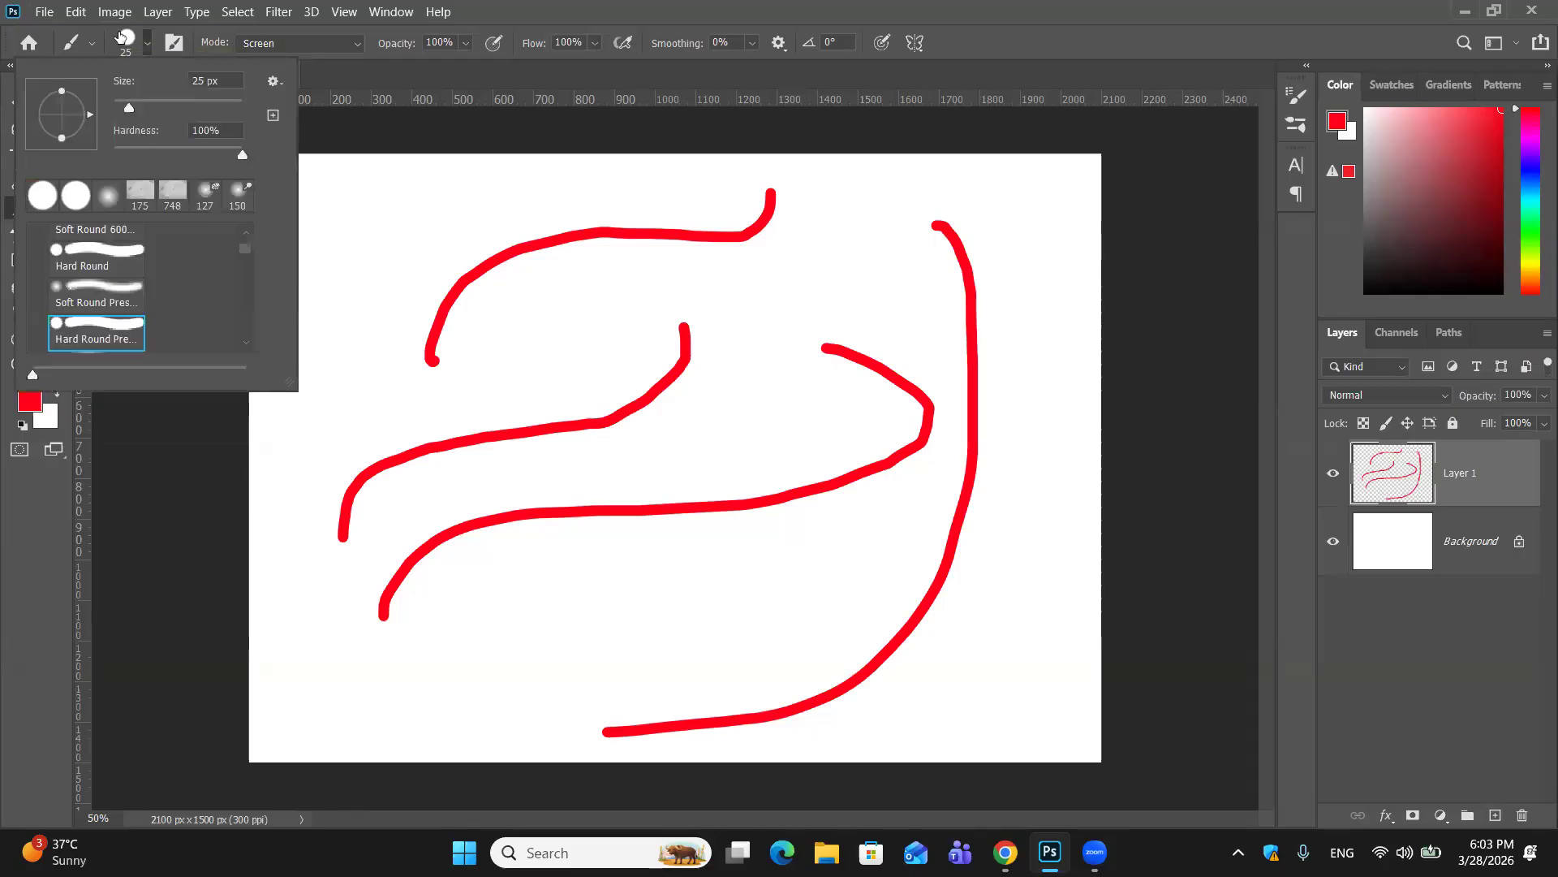
scroll(101, 254, up, 1)
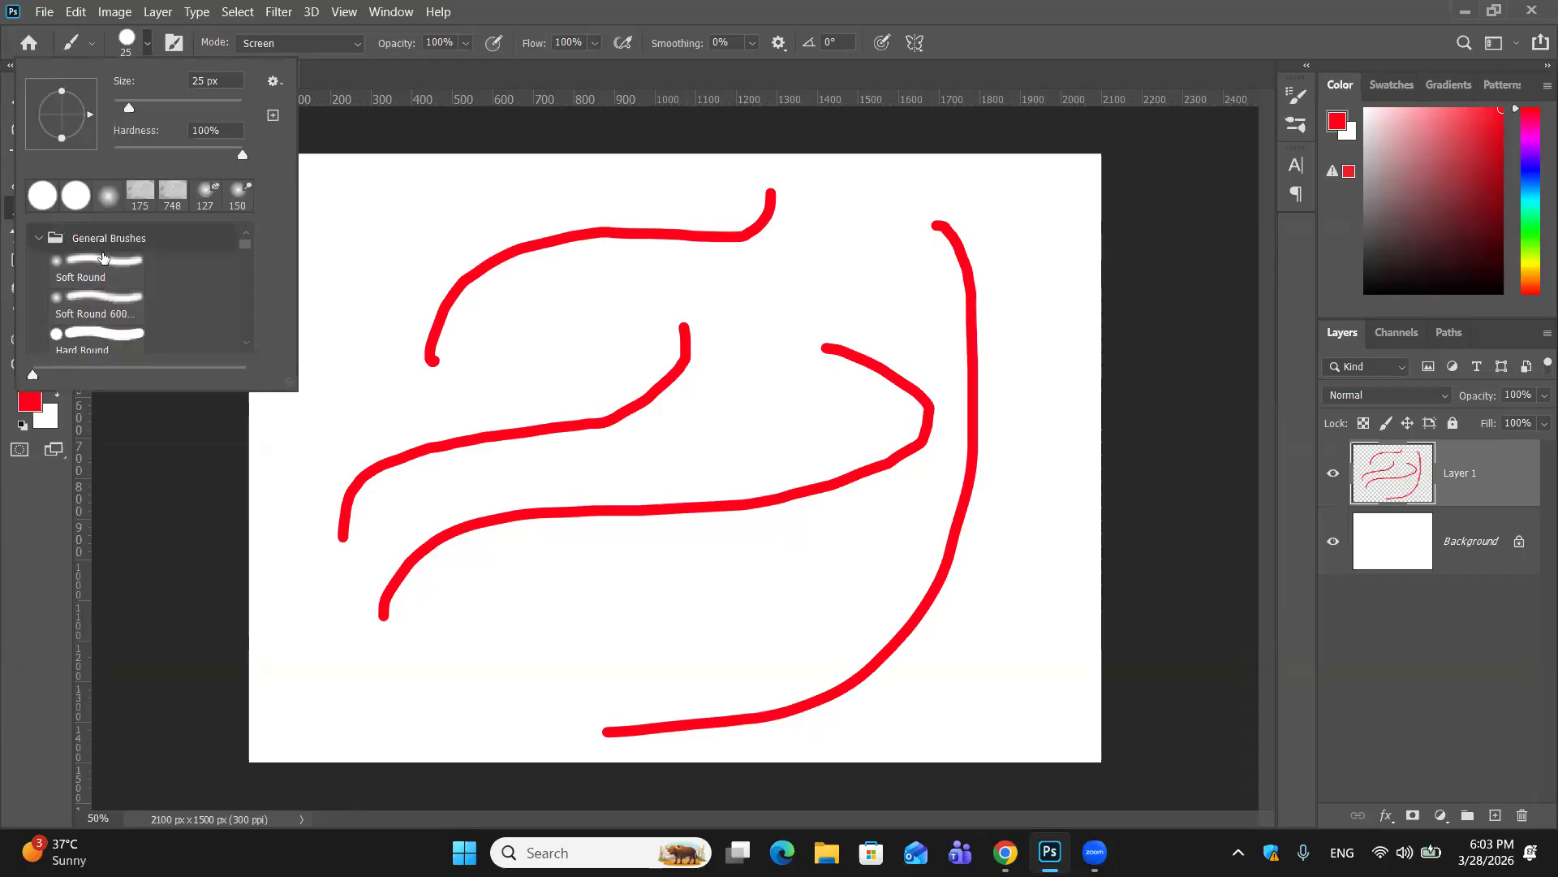
scroll(103, 269, up, 1)
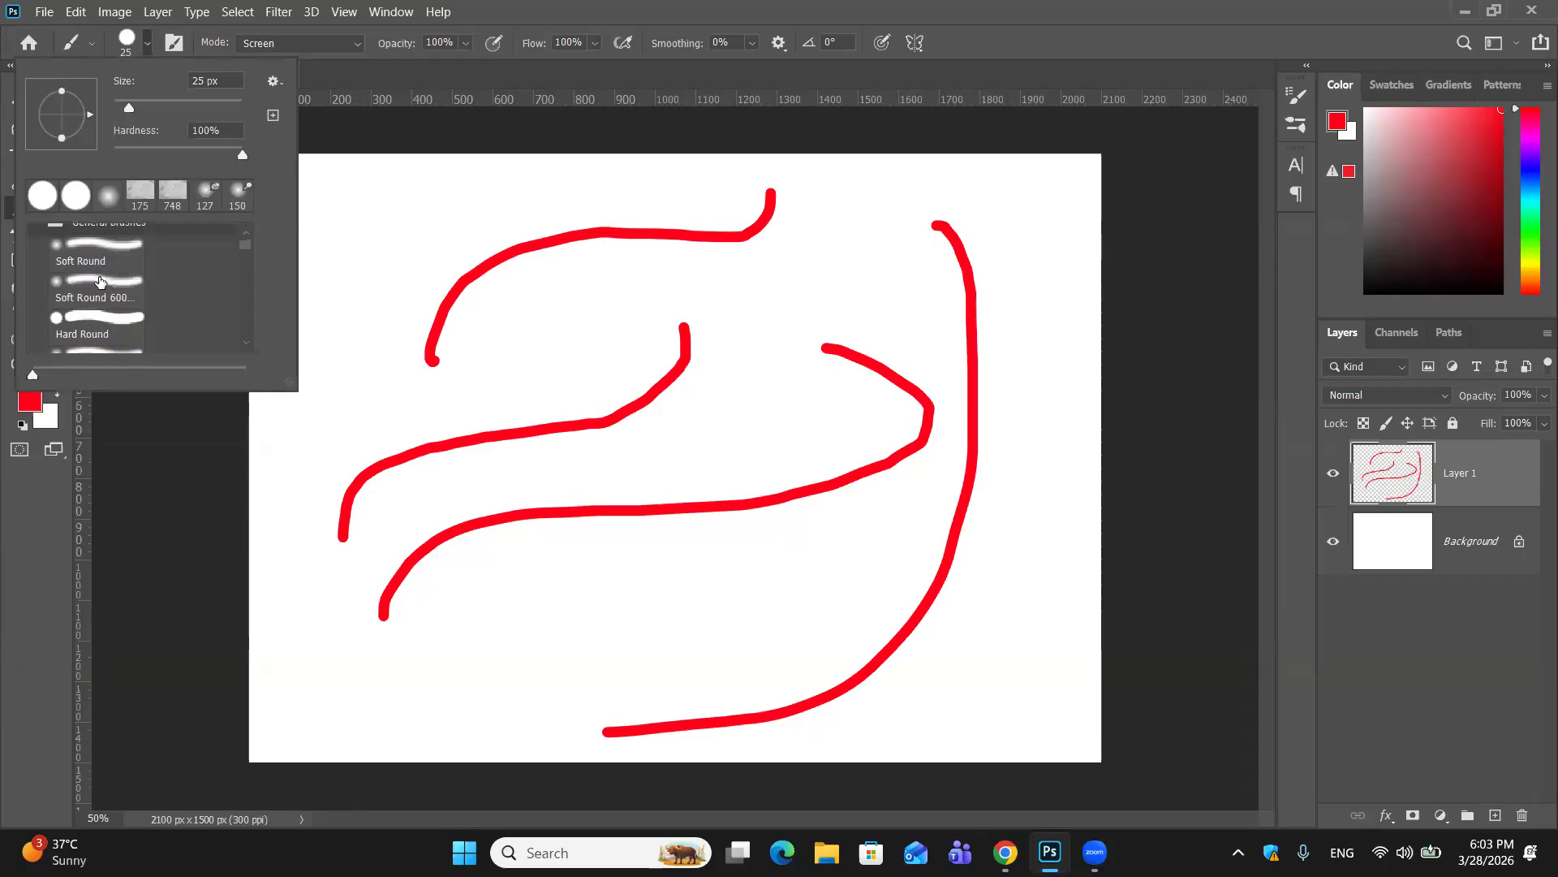
scroll(98, 303, down, 1)
scroll(99, 303, down, 1)
scroll(99, 302, down, 1)
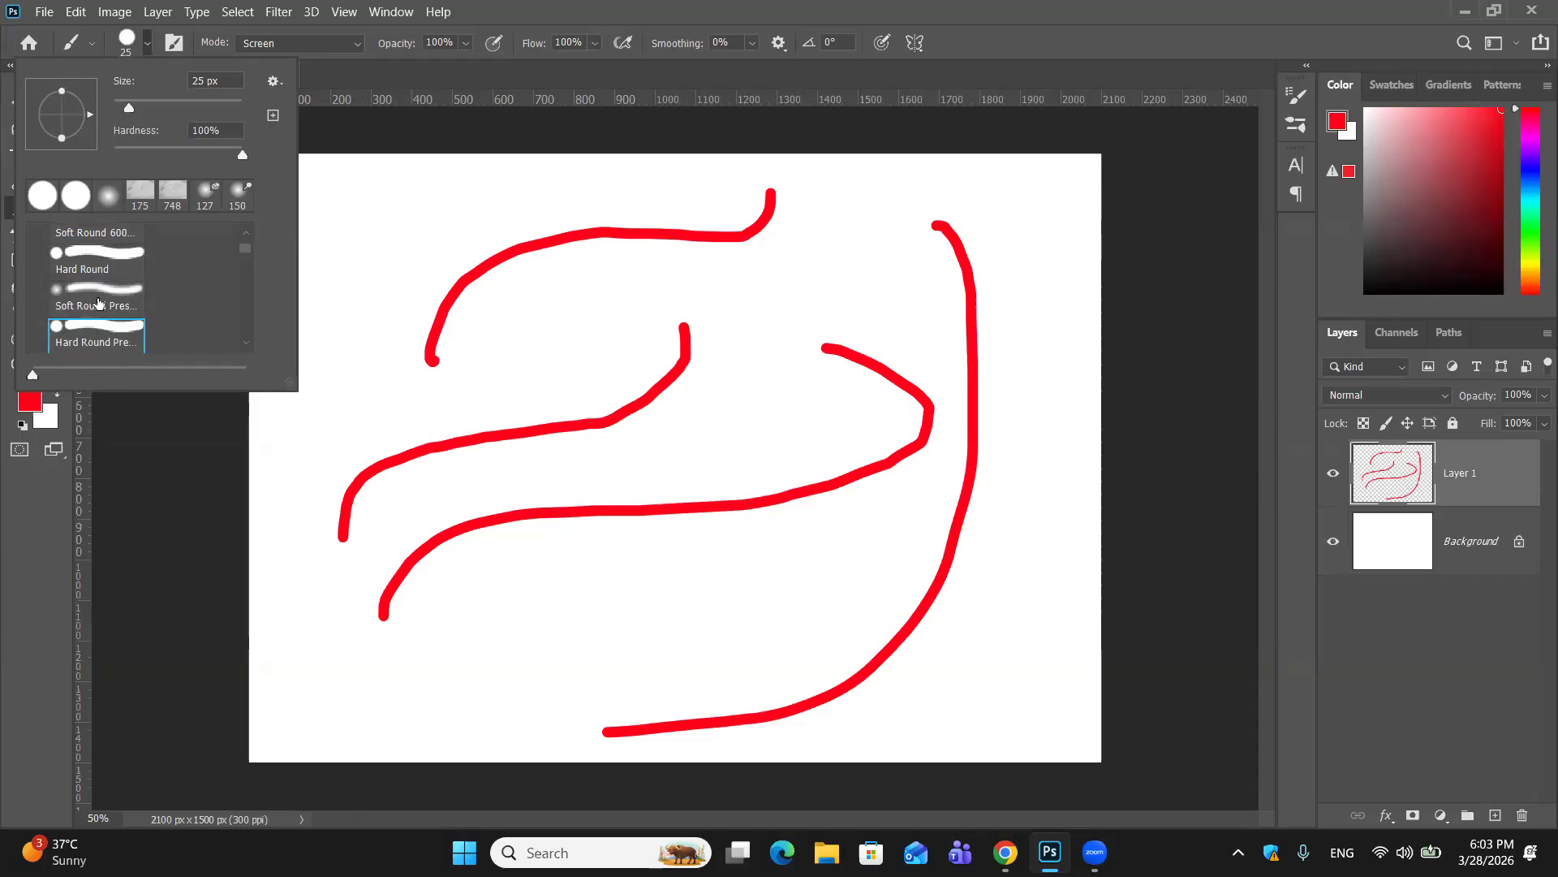
scroll(98, 302, down, 1)
scroll(99, 302, down, 2)
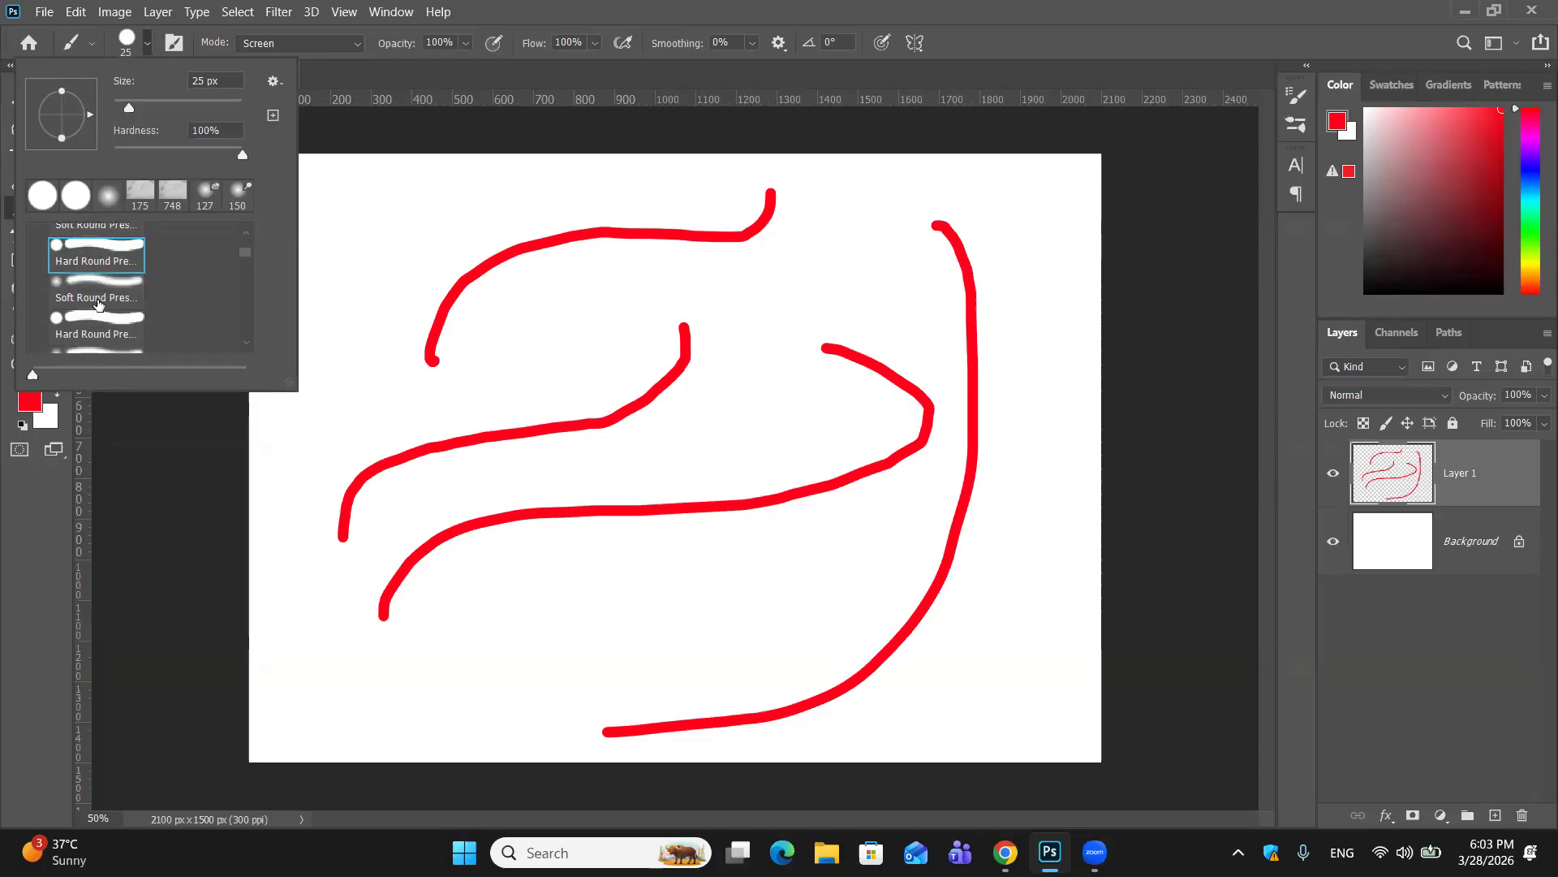
scroll(99, 303, up, 5)
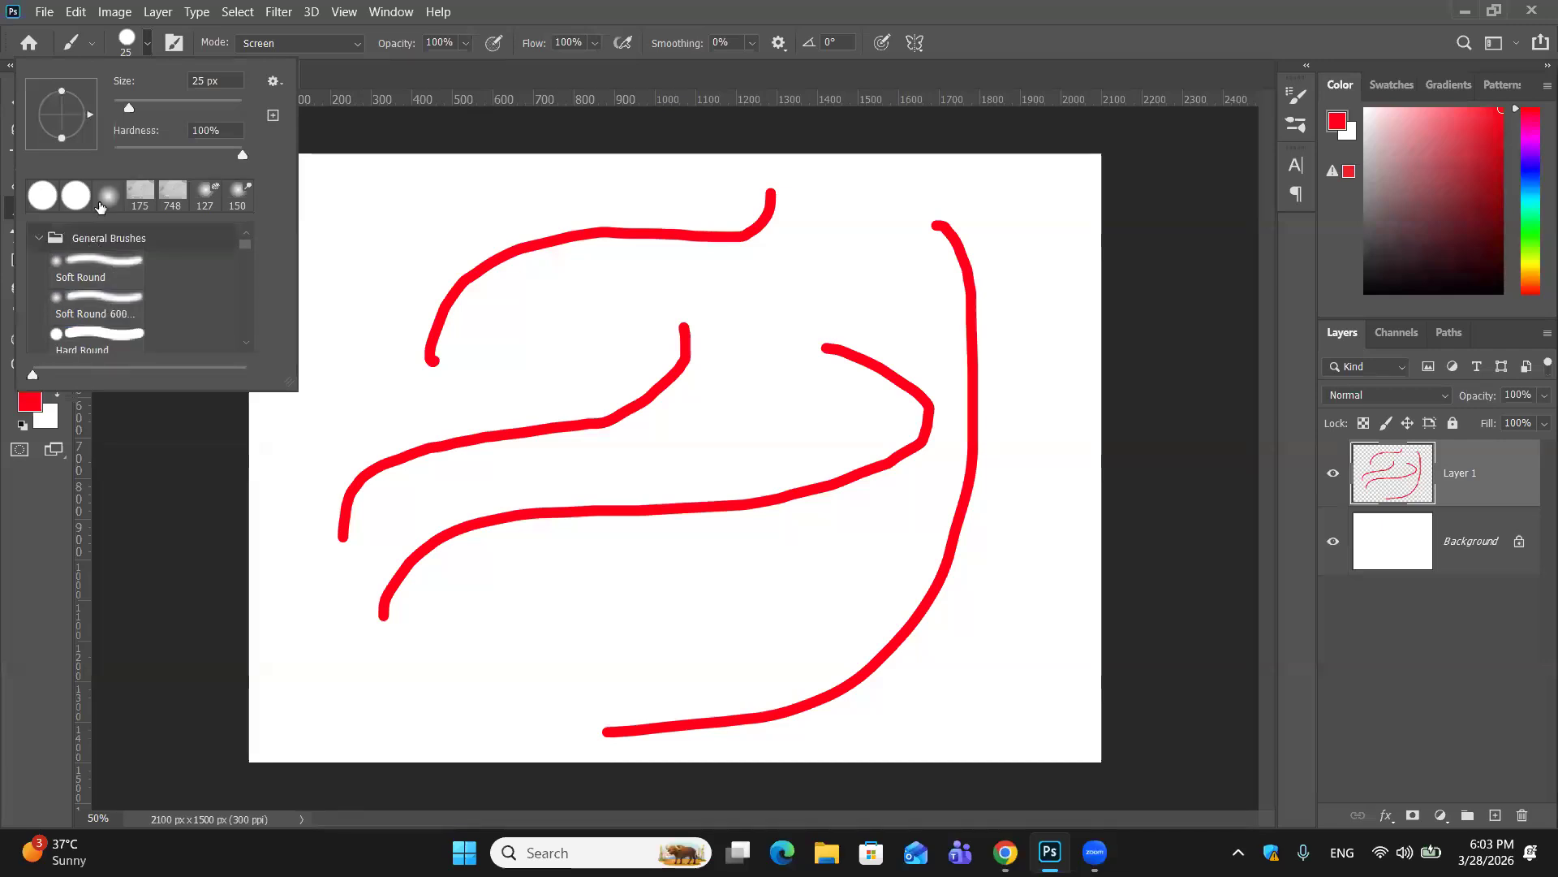
scroll(113, 260, down, 5)
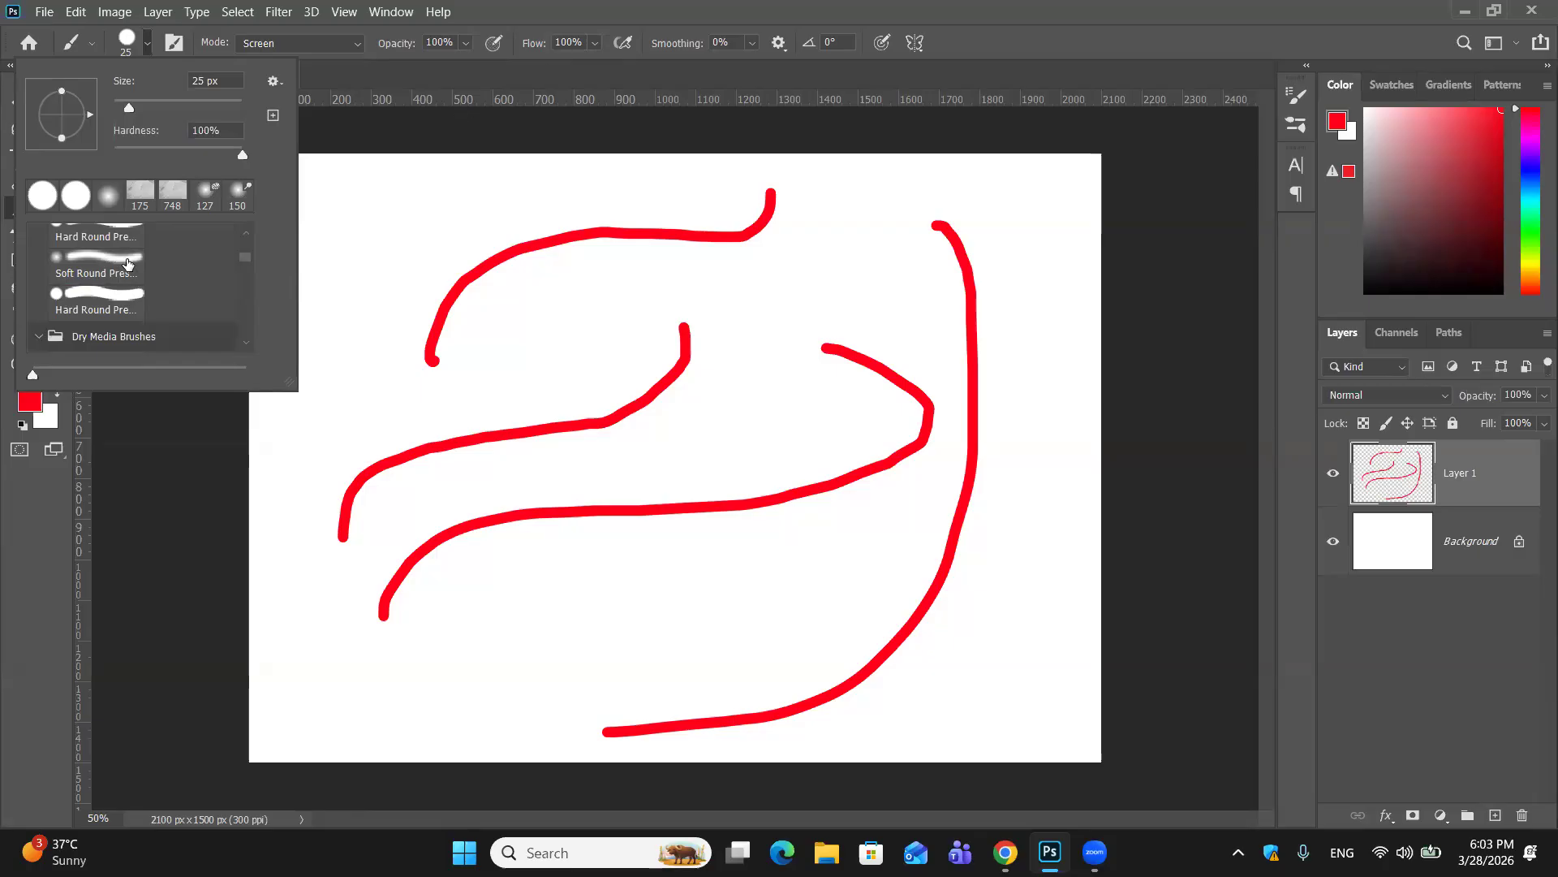
scroll(128, 263, down, 1)
scroll(128, 247, up, 5)
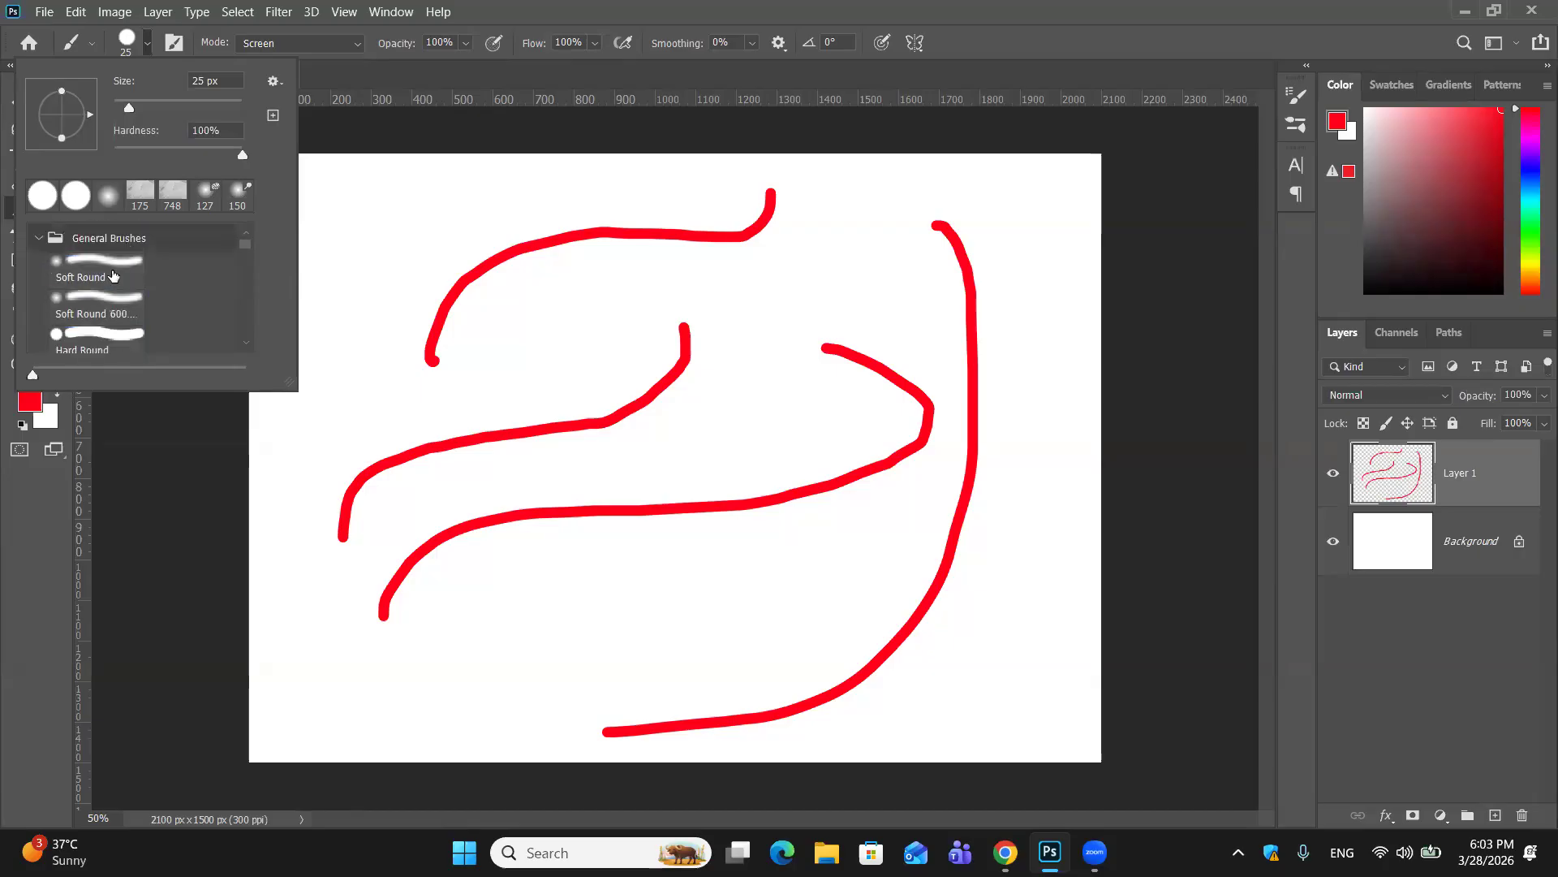
scroll(126, 243, down, 1)
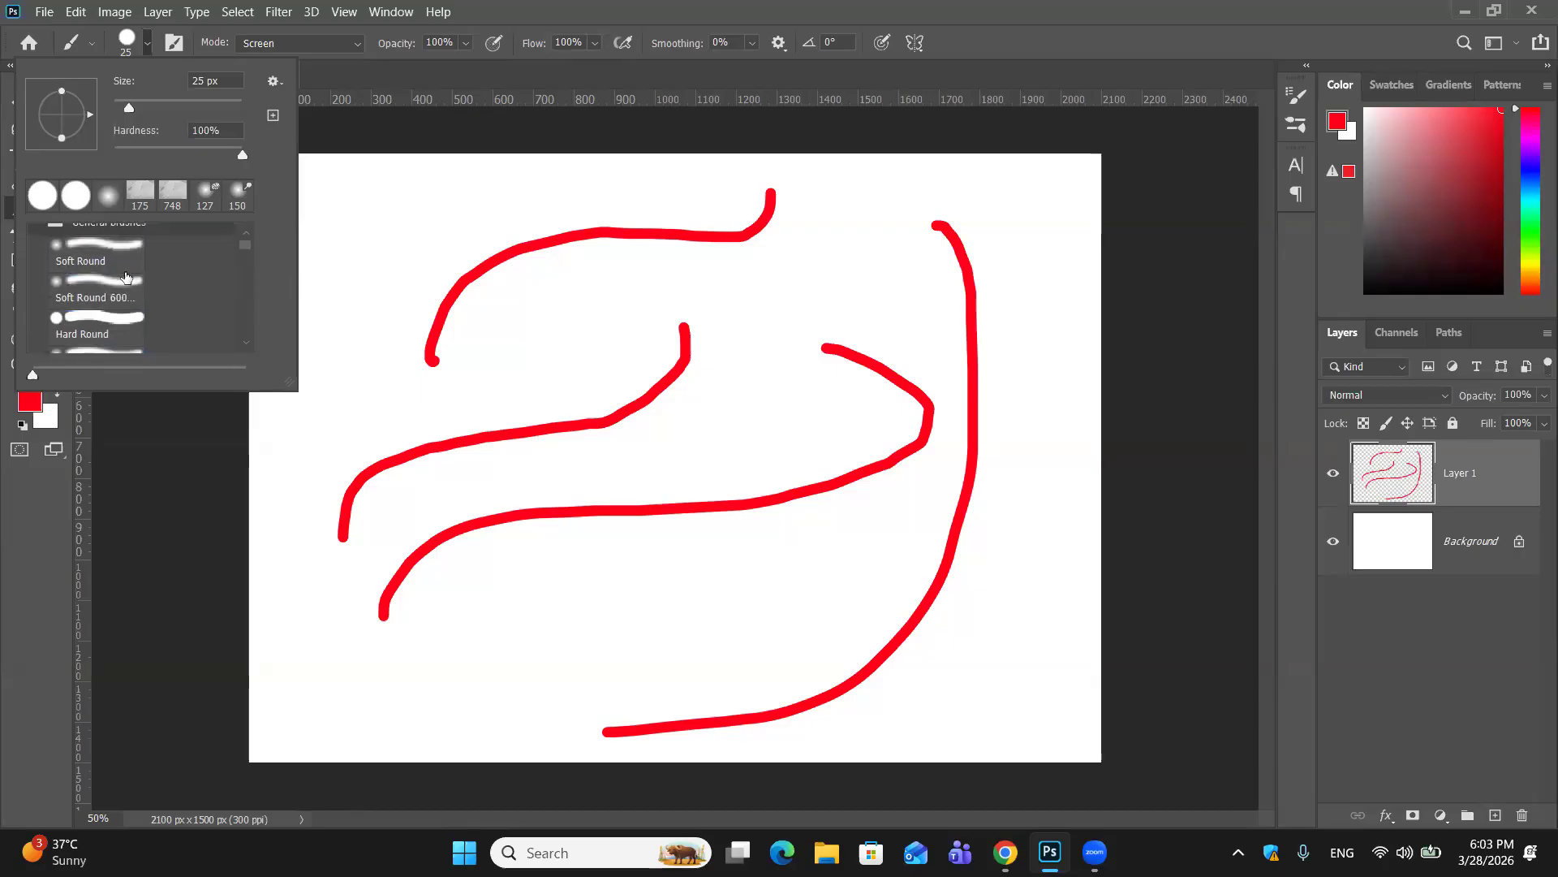
scroll(125, 277, down, 2)
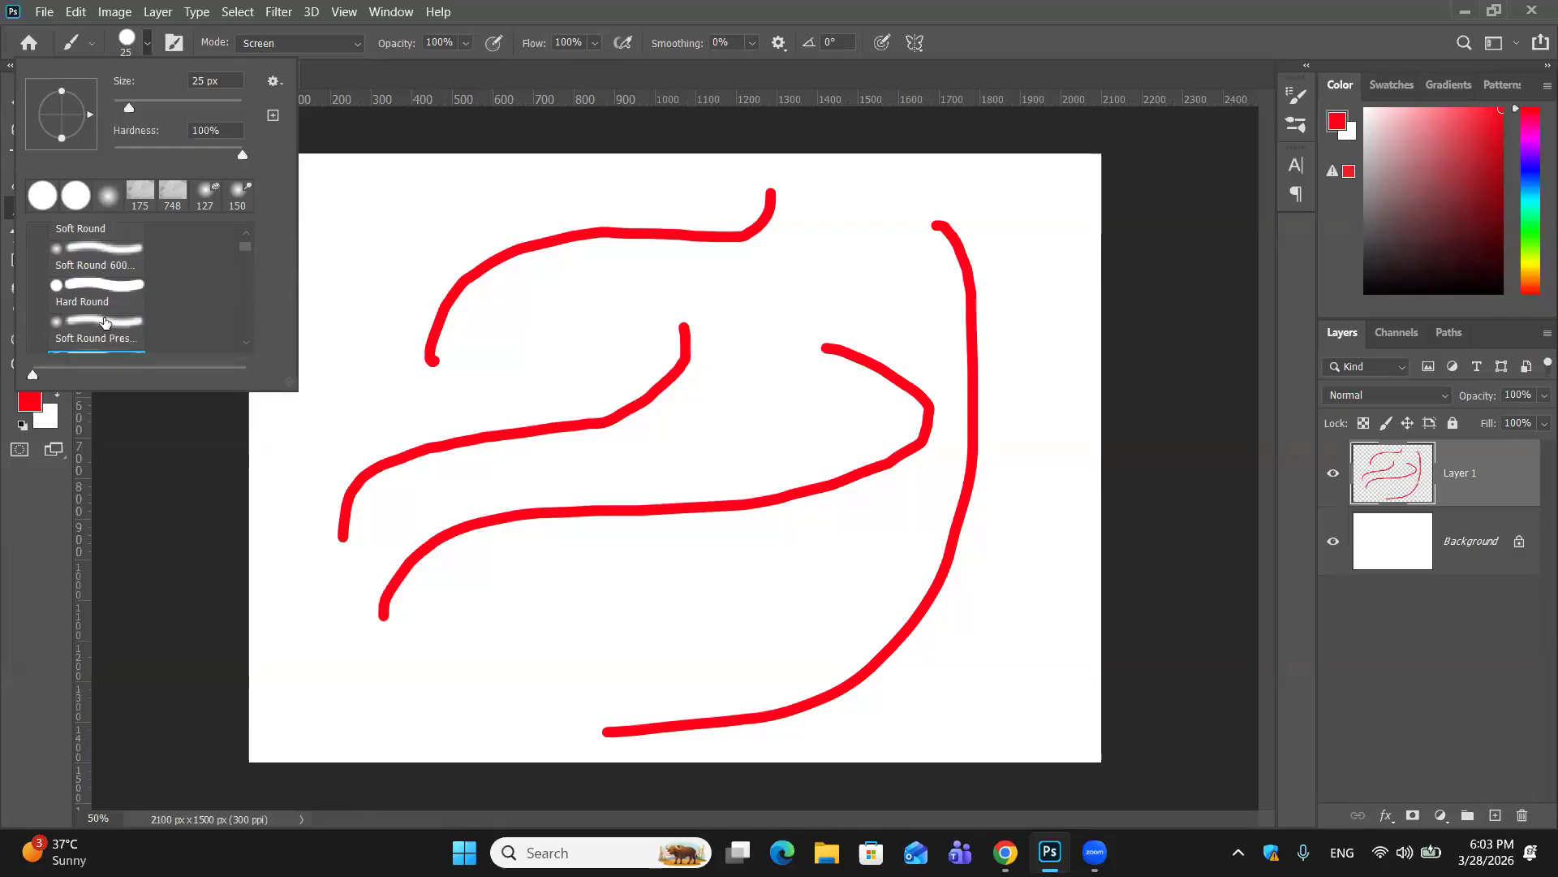
scroll(105, 322, down, 1)
scroll(108, 316, down, 2)
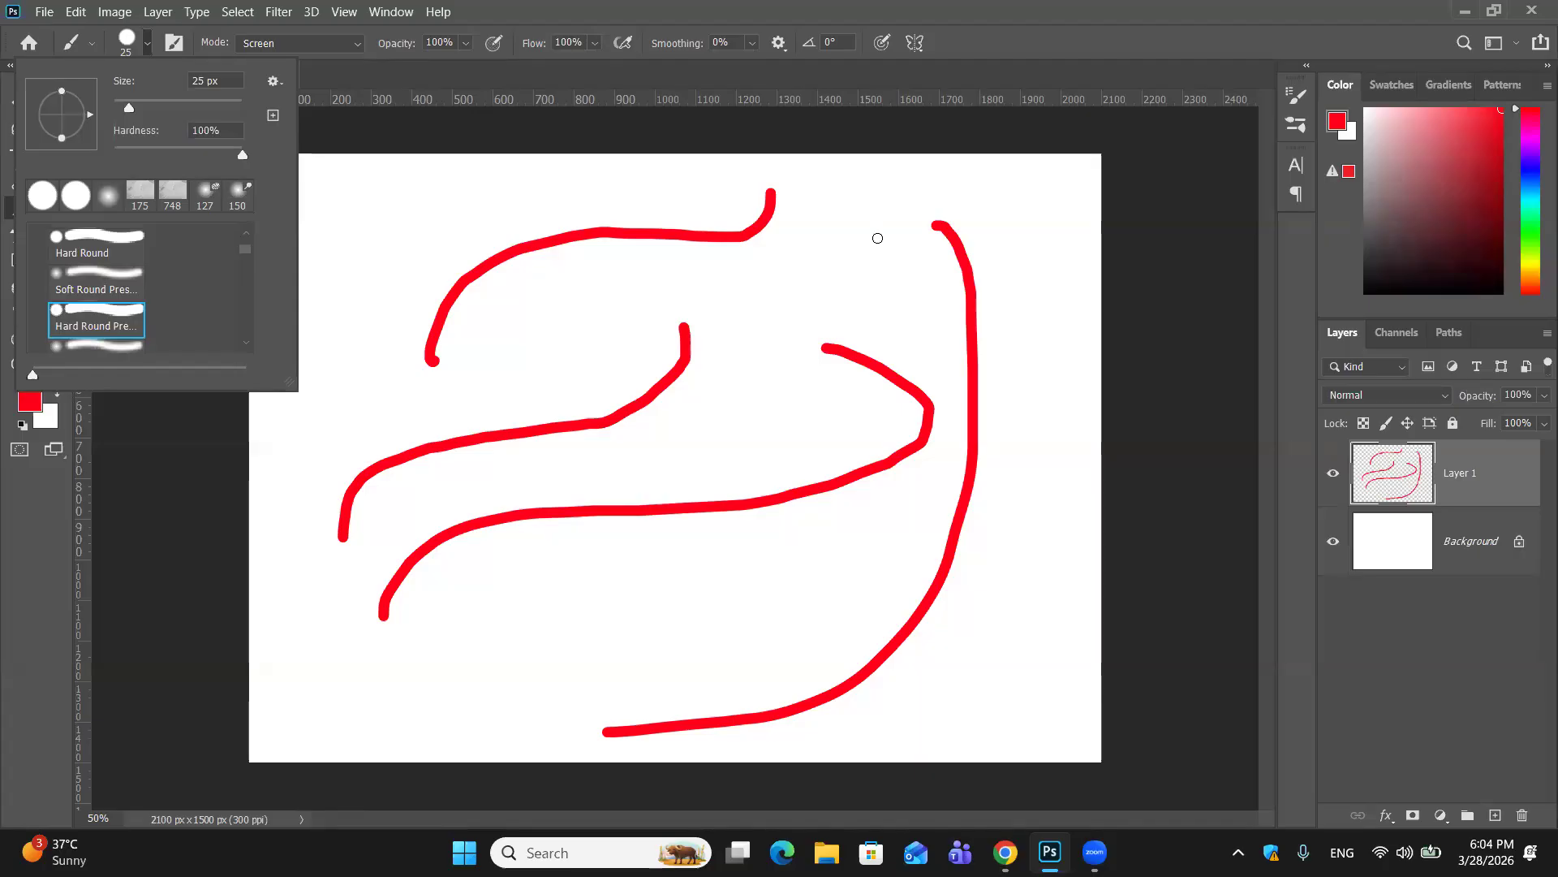
scroll(182, 285, up, 2)
scroll(182, 285, down, 2)
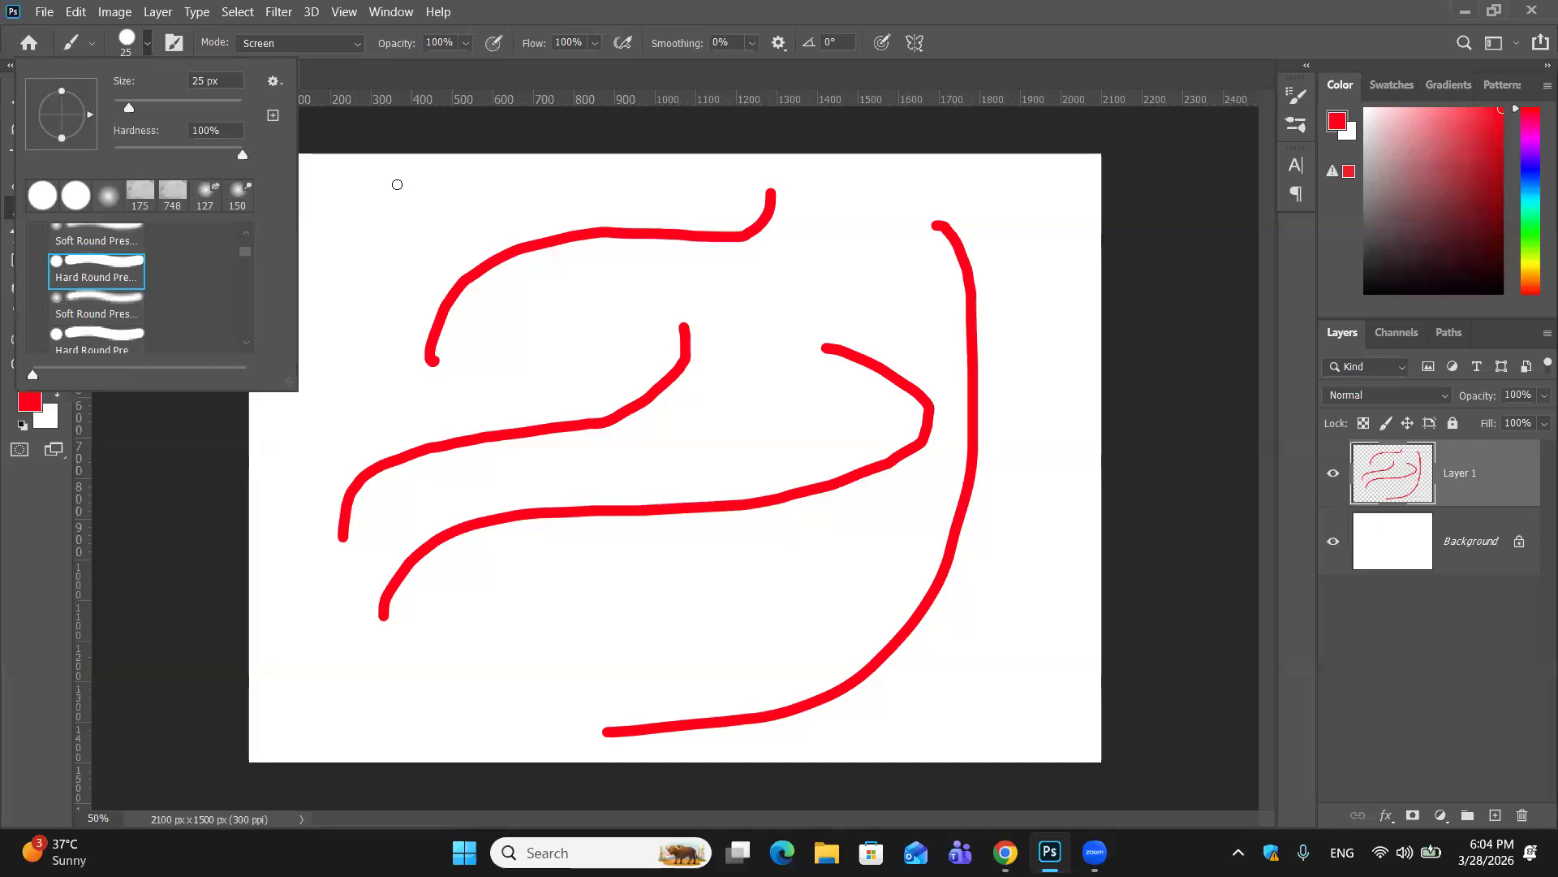
click(395, 202)
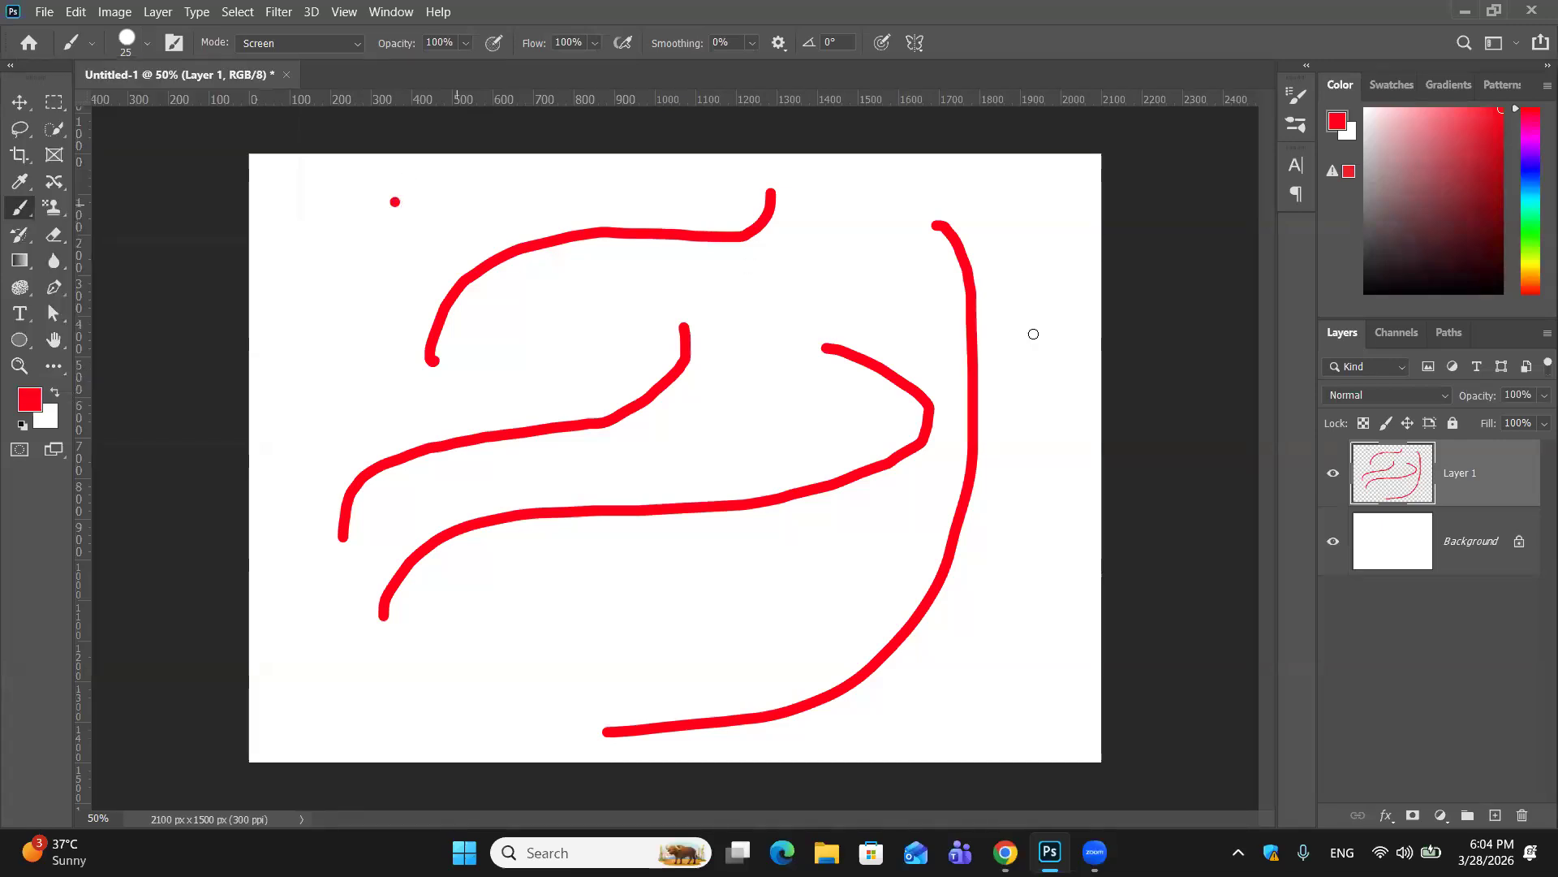
Step: Delete the layer holding the freehand strokes and add a new blank layer in its place
mouse_move(1486, 500)
mouse_down()
mouse_move(1485, 815)
mouse_move(1526, 820)
mouse_move(1549, 804)
mouse_move(1512, 470)
mouse_move(1523, 815)
mouse_up()
click(1498, 818)
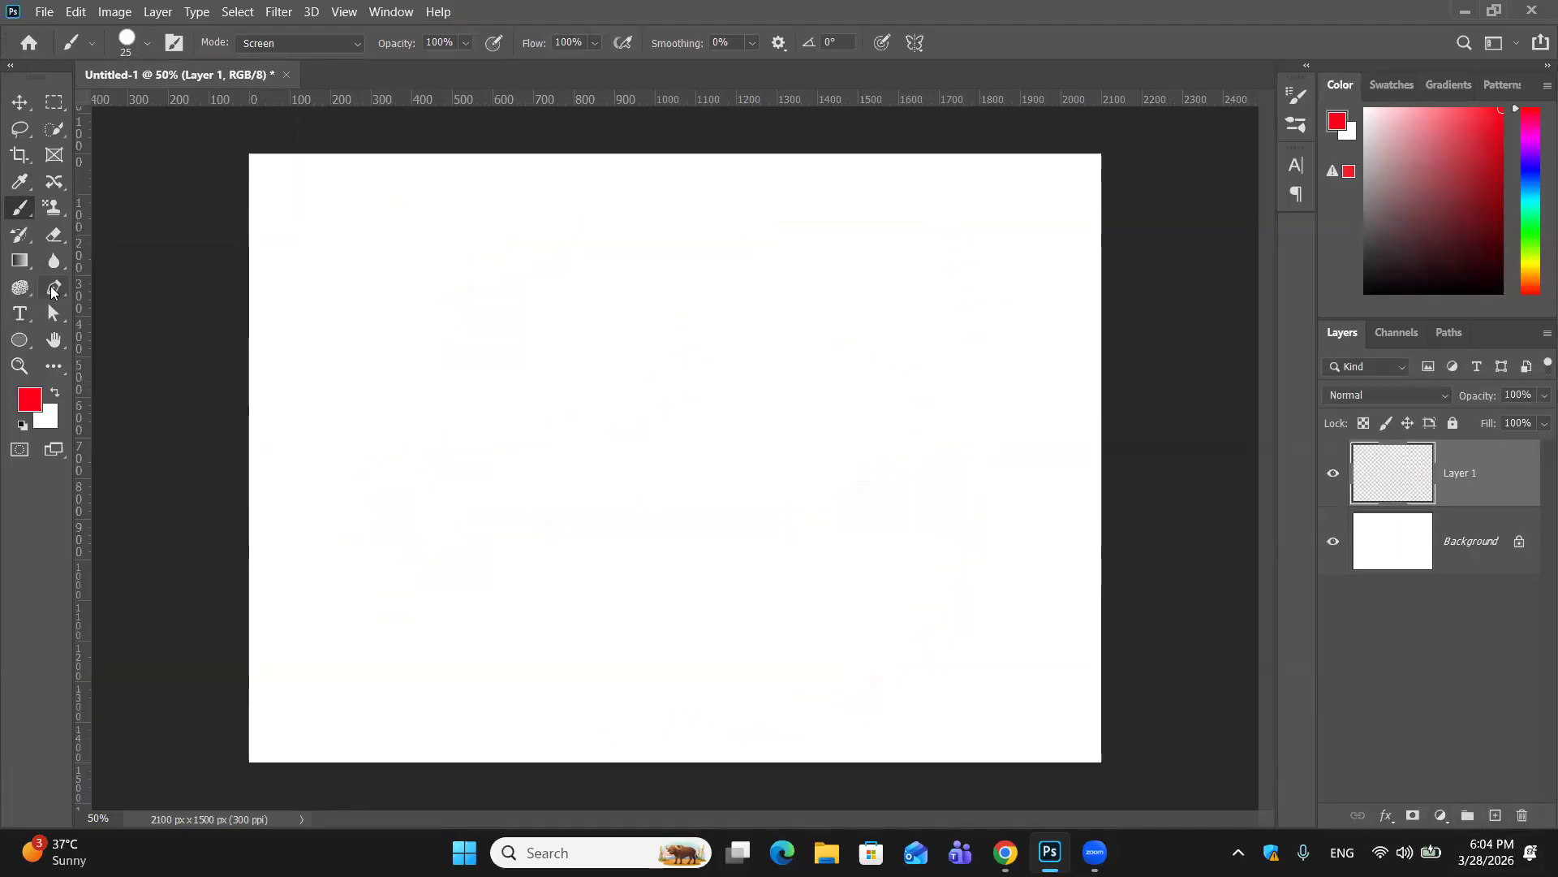
Step: Draw a three-point S-shaped path with the Pen tool, rising from the canvas's lower left to its upper right
click(51, 288)
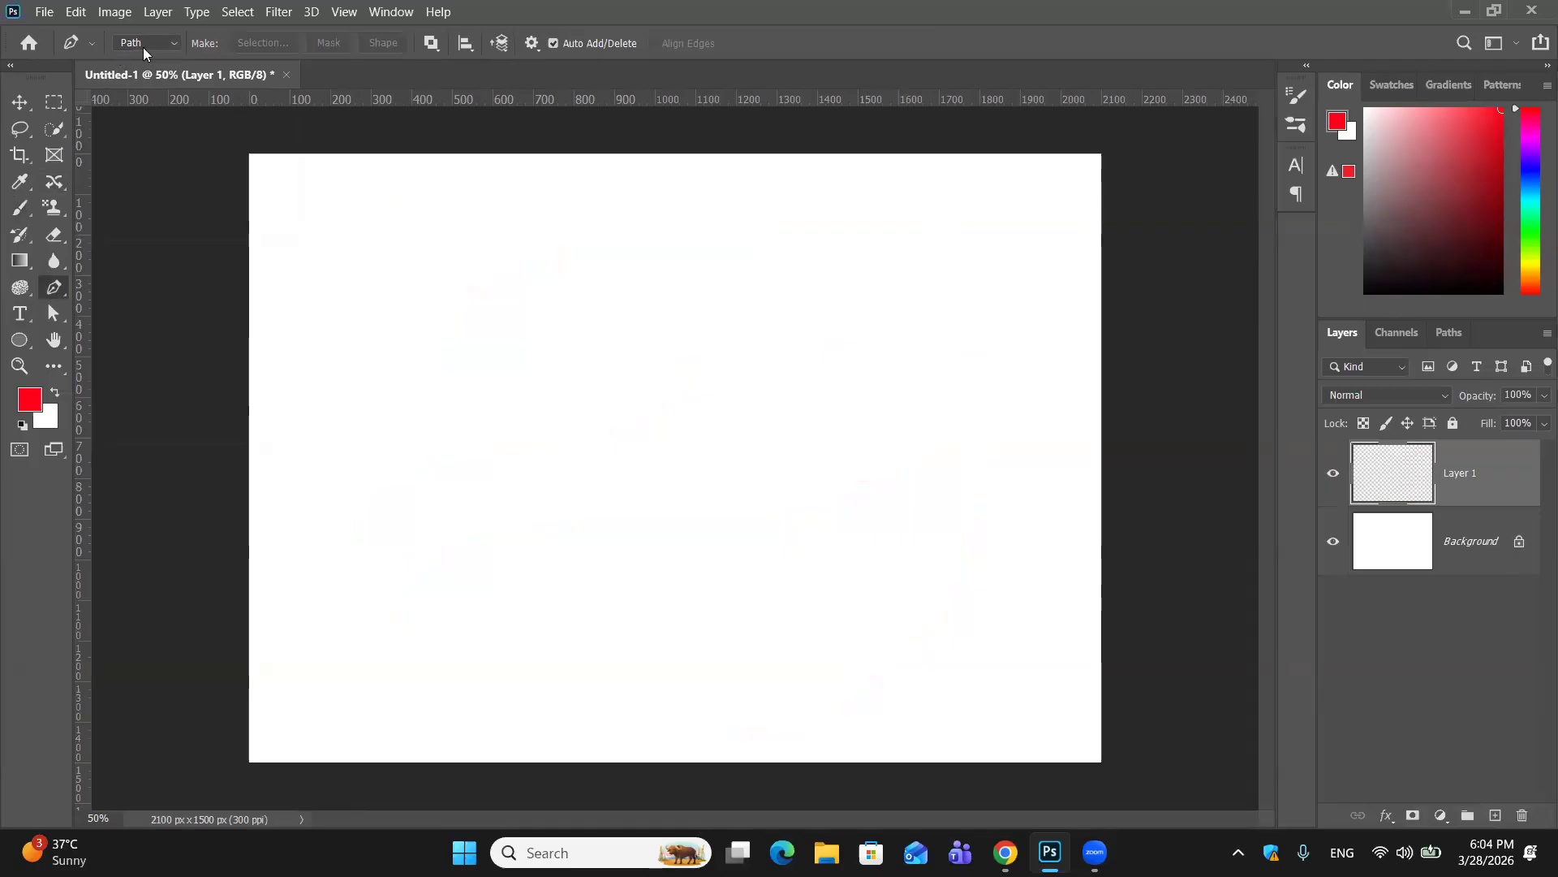
click(375, 575)
drag(708, 406, 1079, 210)
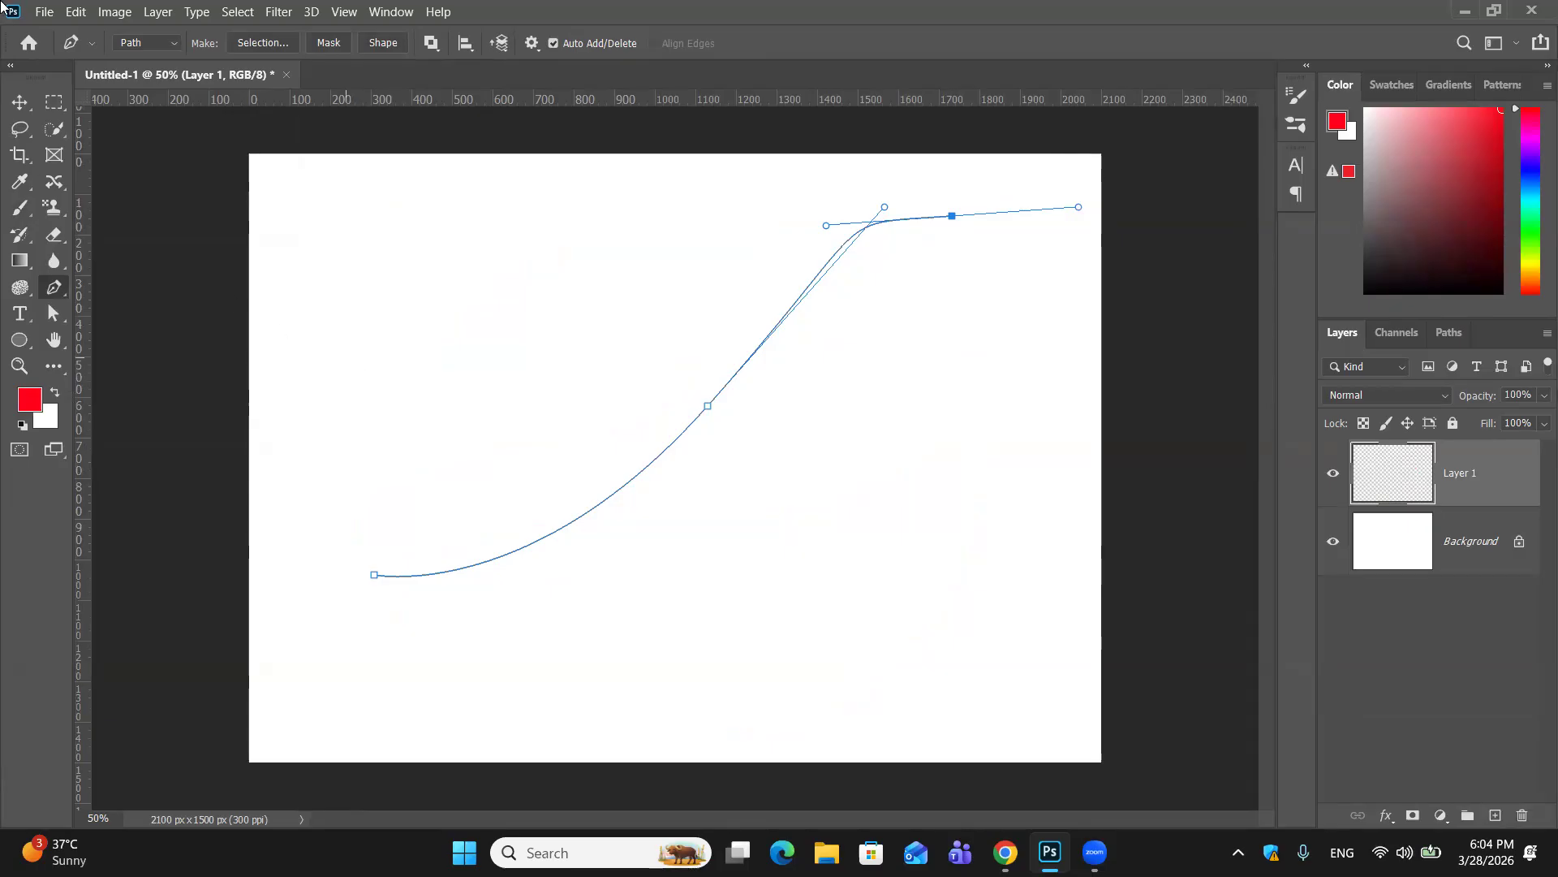
Step: Stroke the S-shaped path with the Brush as the tool and Simulate Pressure turned off
right_click(739, 340)
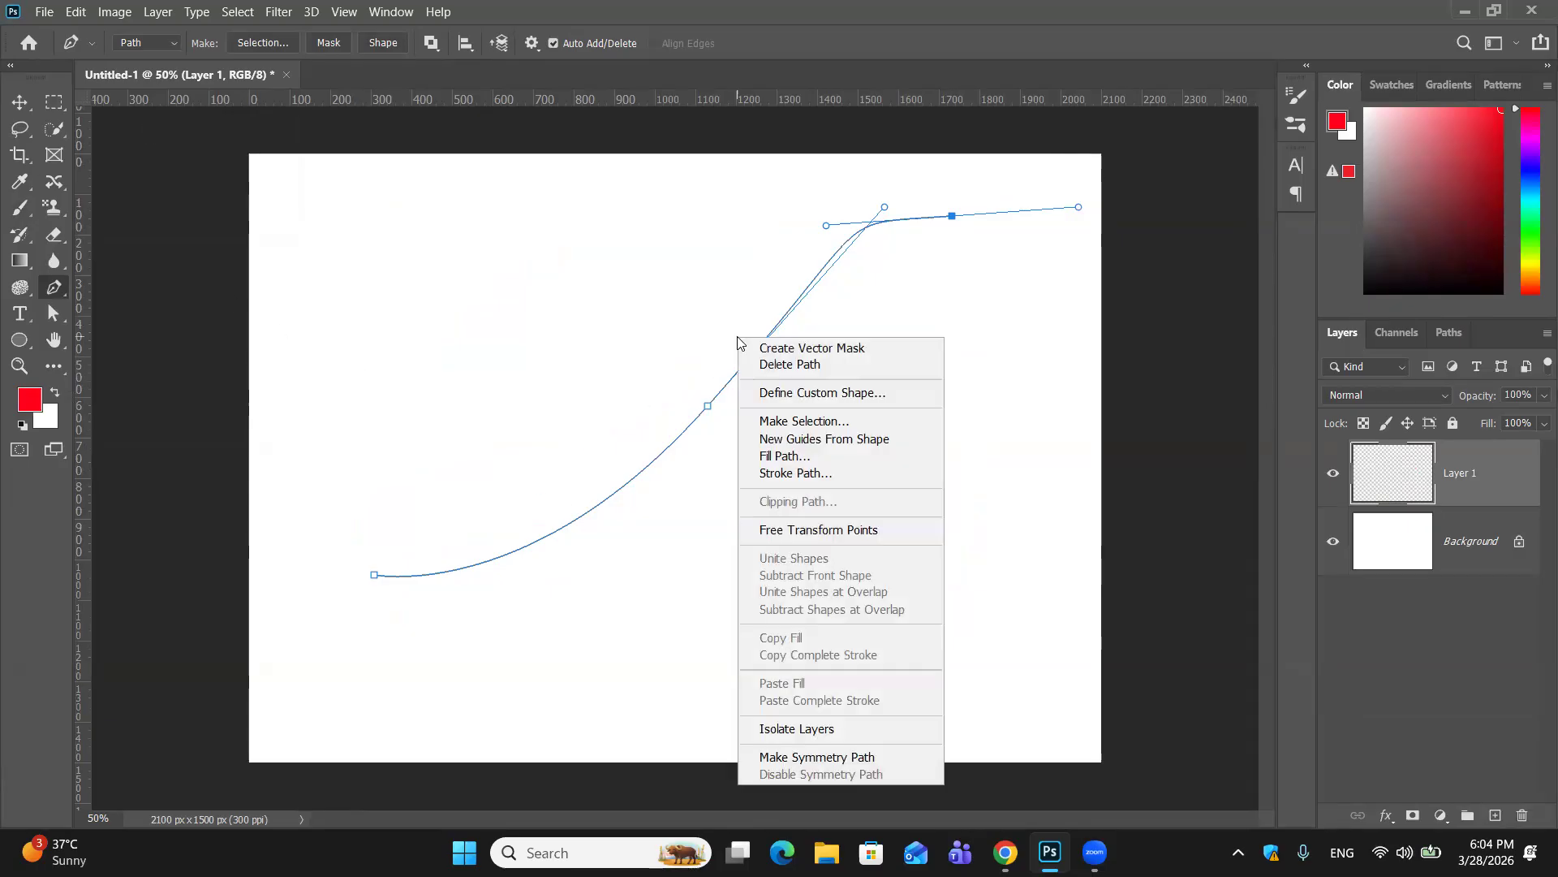
click(763, 474)
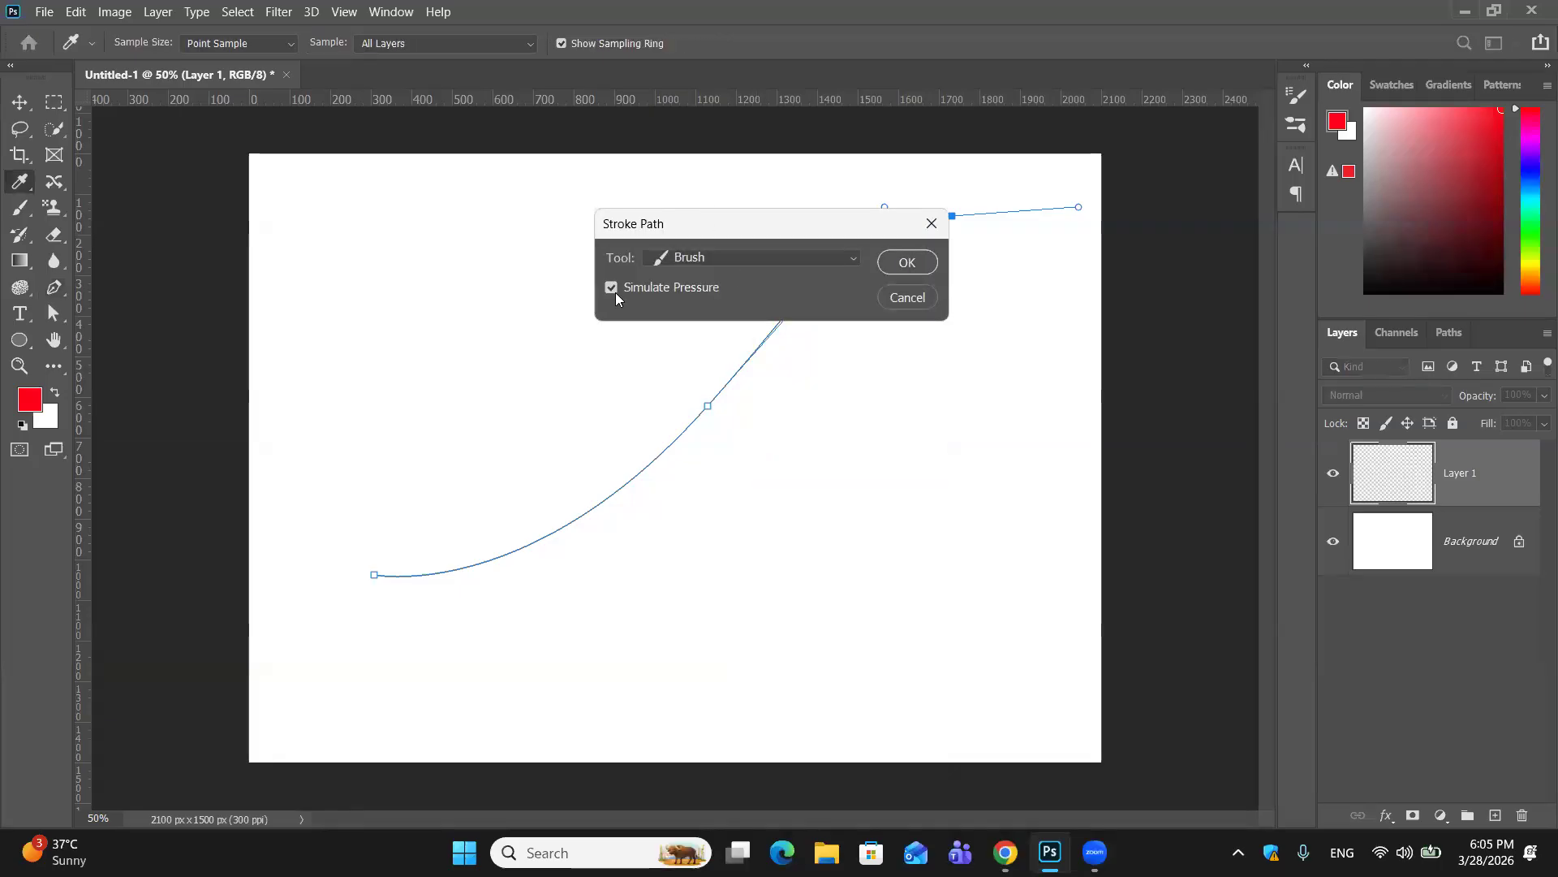
click(845, 256)
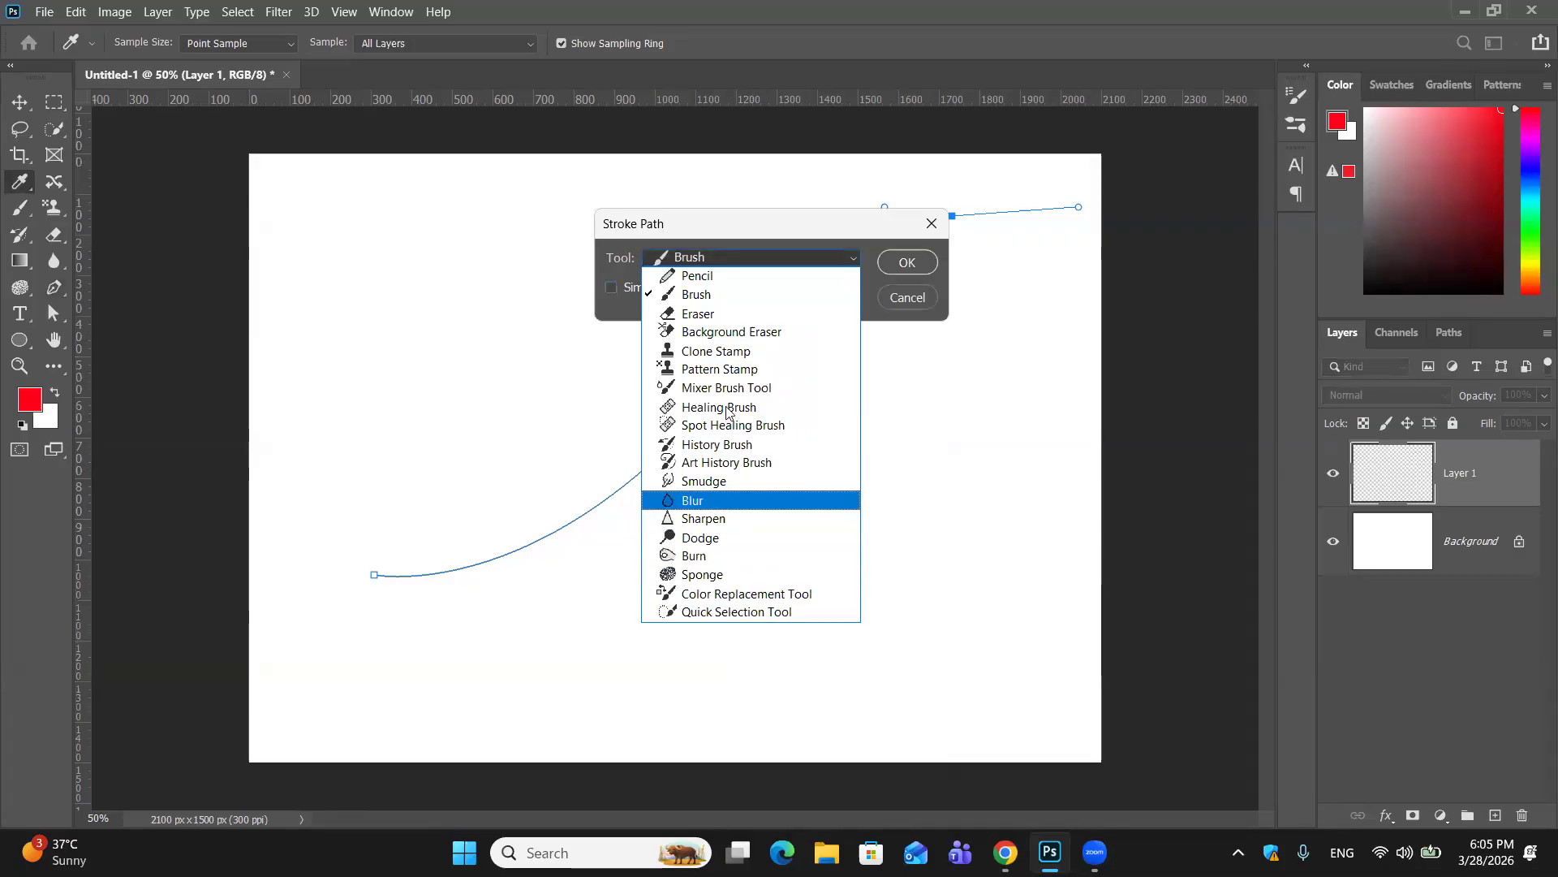
click(732, 289)
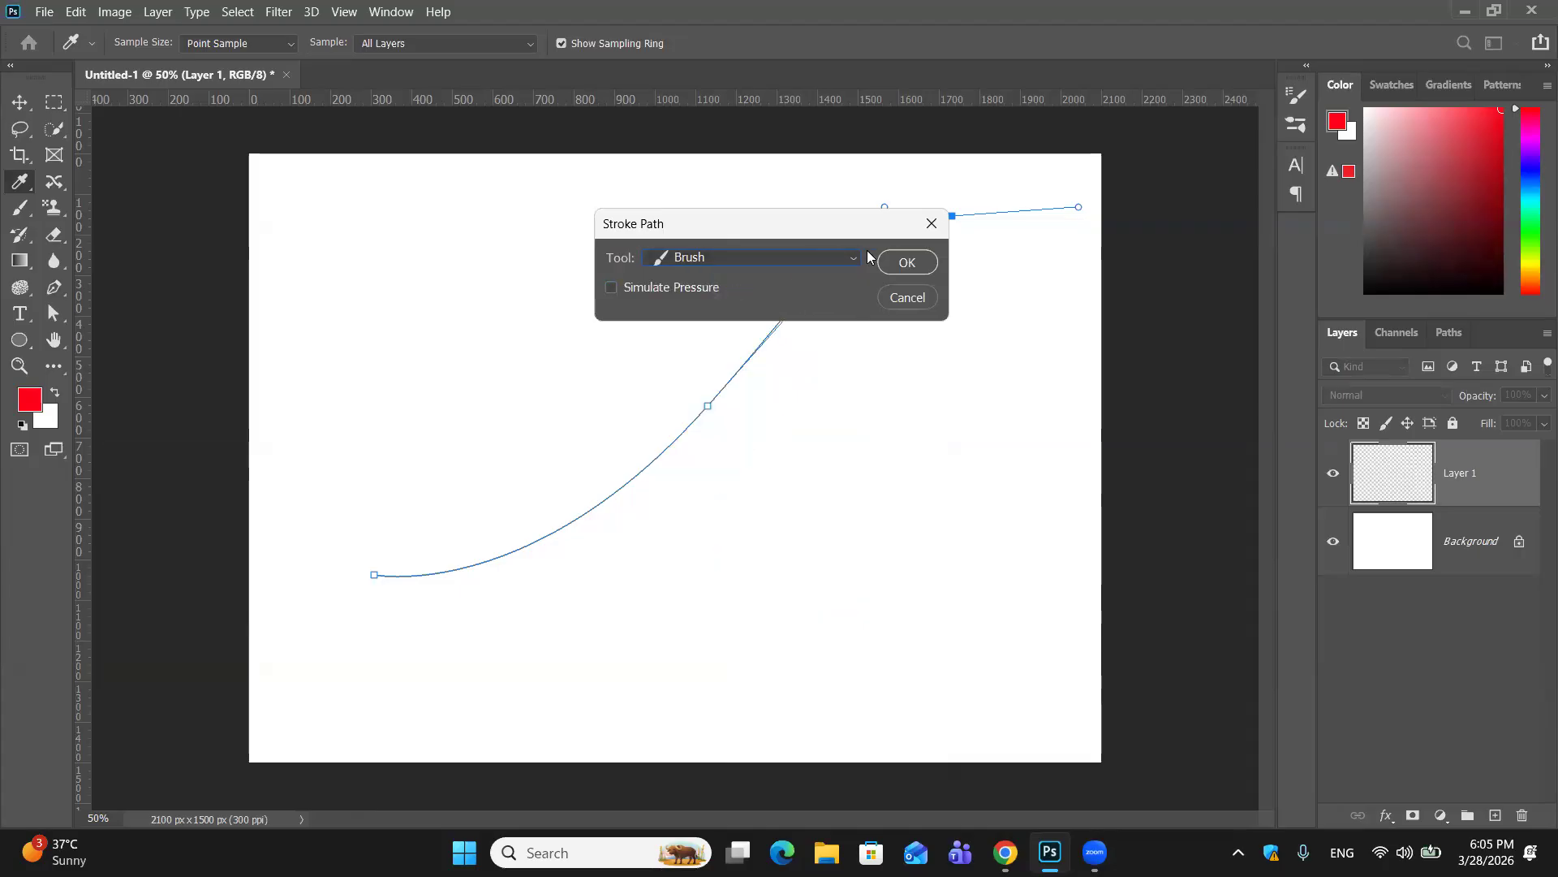
click(908, 261)
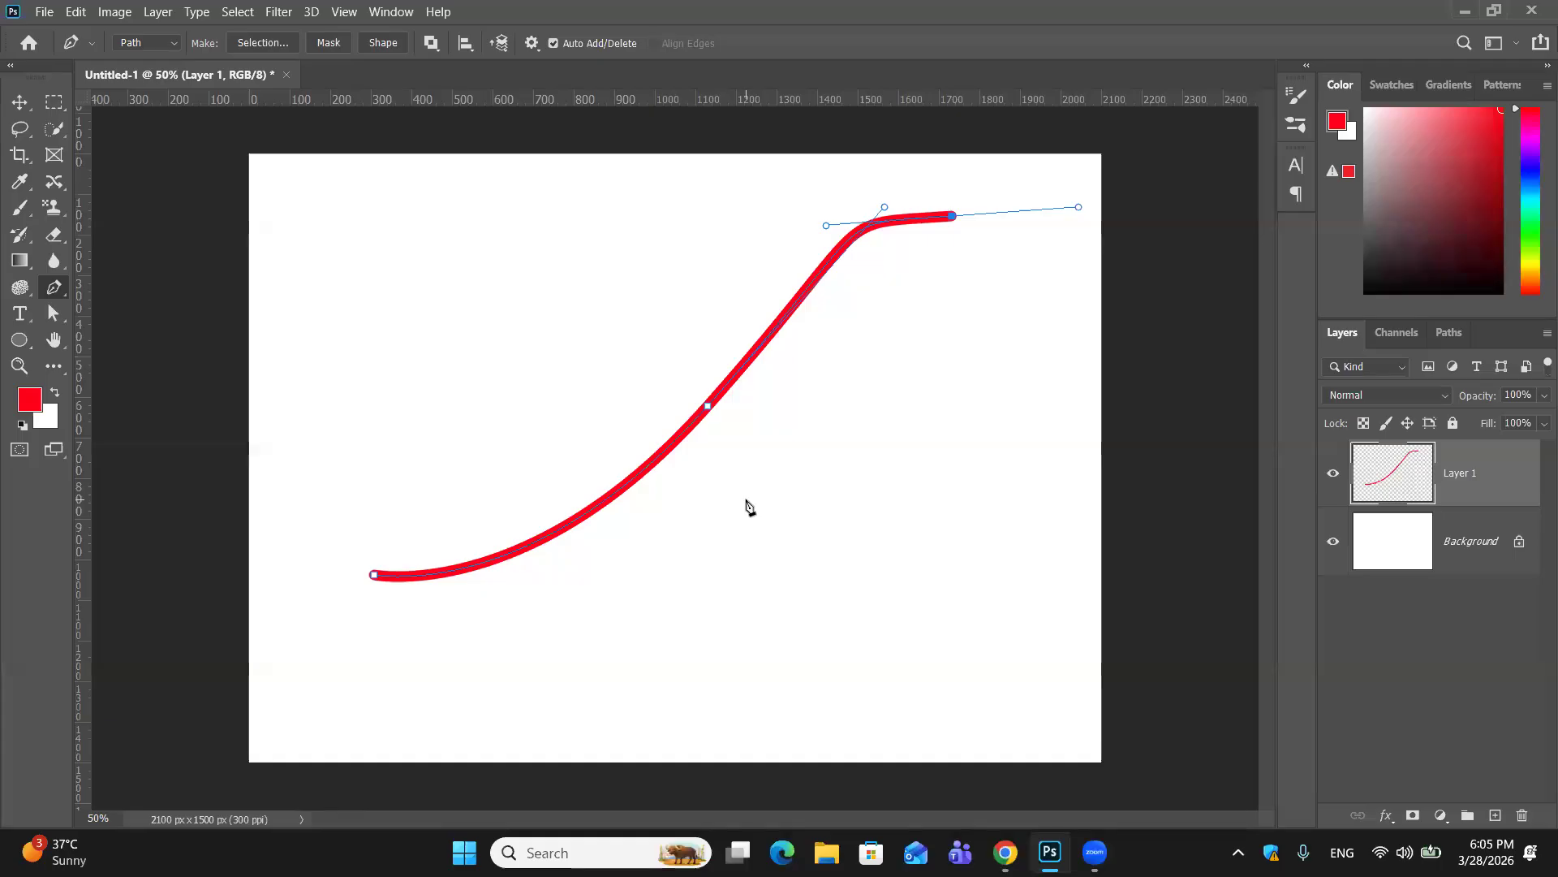
Step: Undo the red path stroke and all anchor points of the S-shaped path
key(ctrl+z)
key(ctrl+z)
key(ctrl+z)
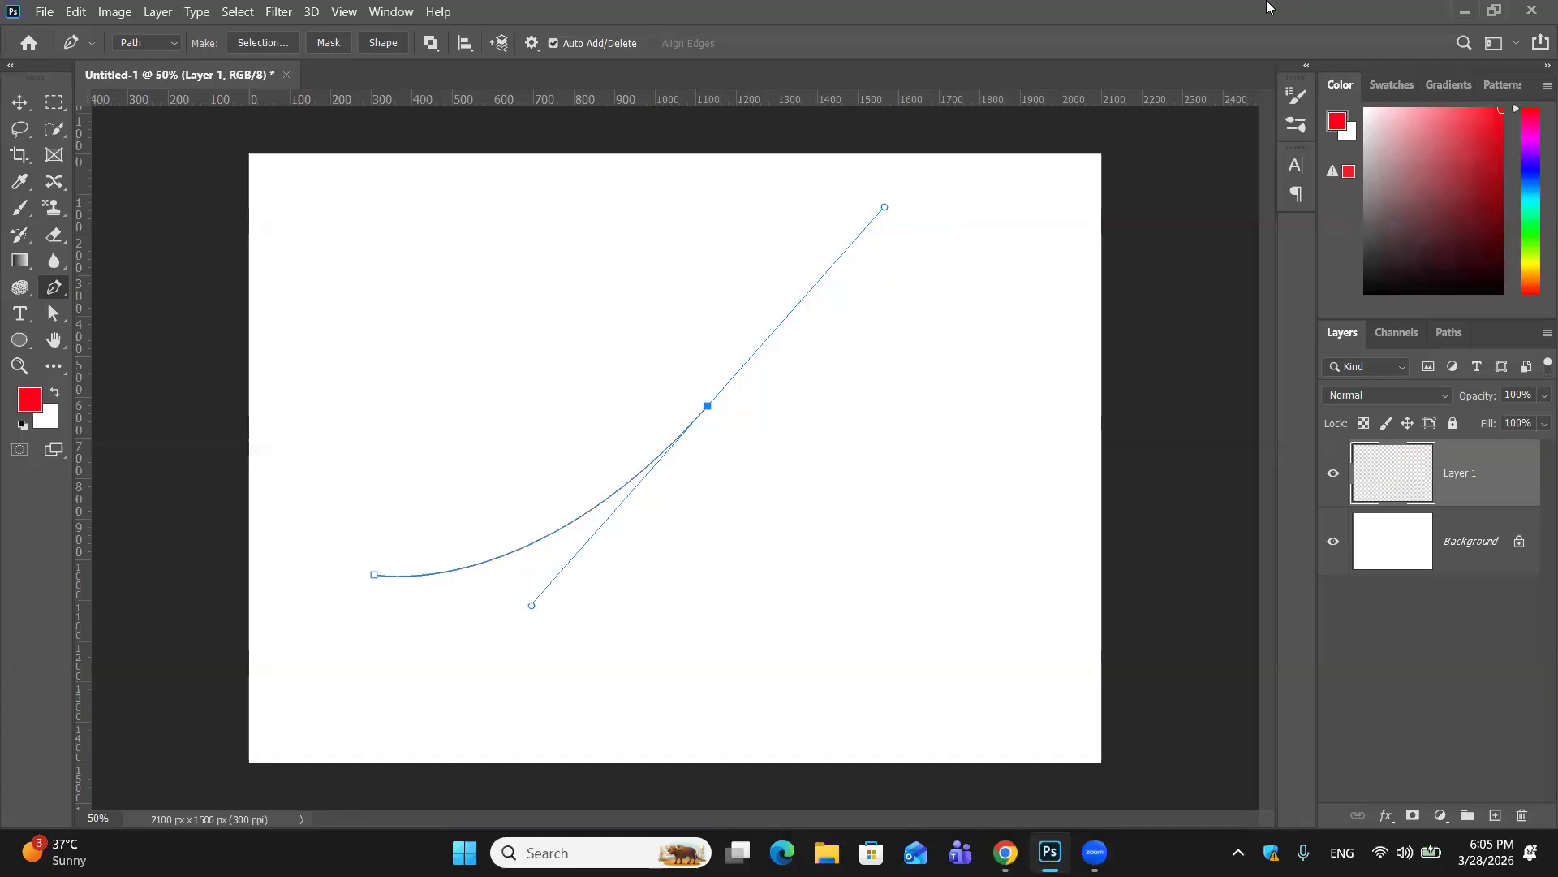
key(ctrl+z)
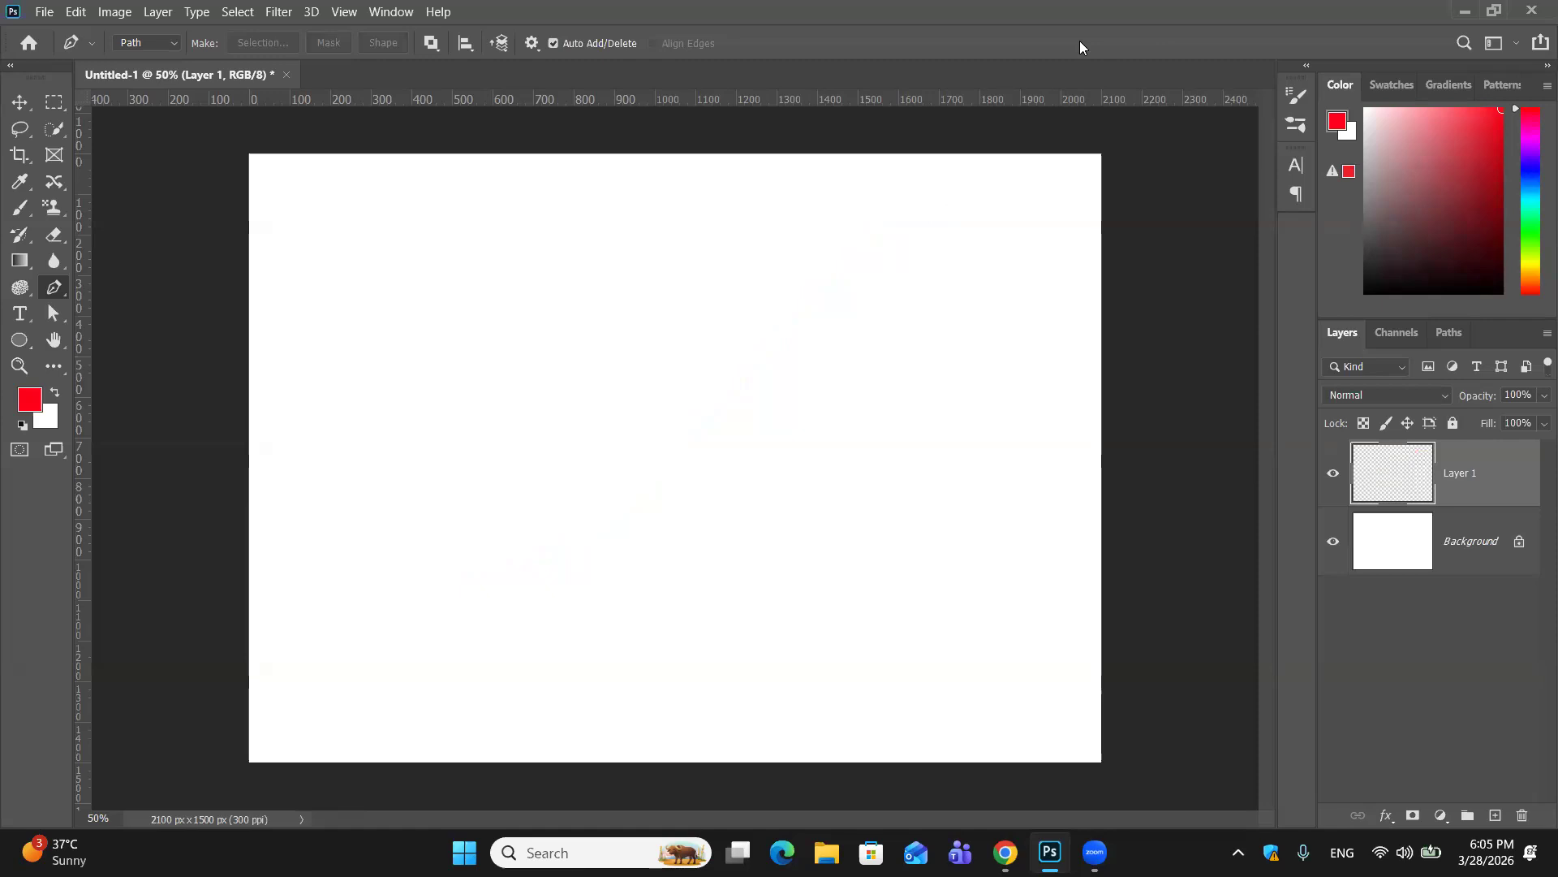
Step: Draw a three-point S-shaped path with the Pen tool from the canvas's lower left to its upper right
click(366, 582)
drag(656, 390, 859, 390)
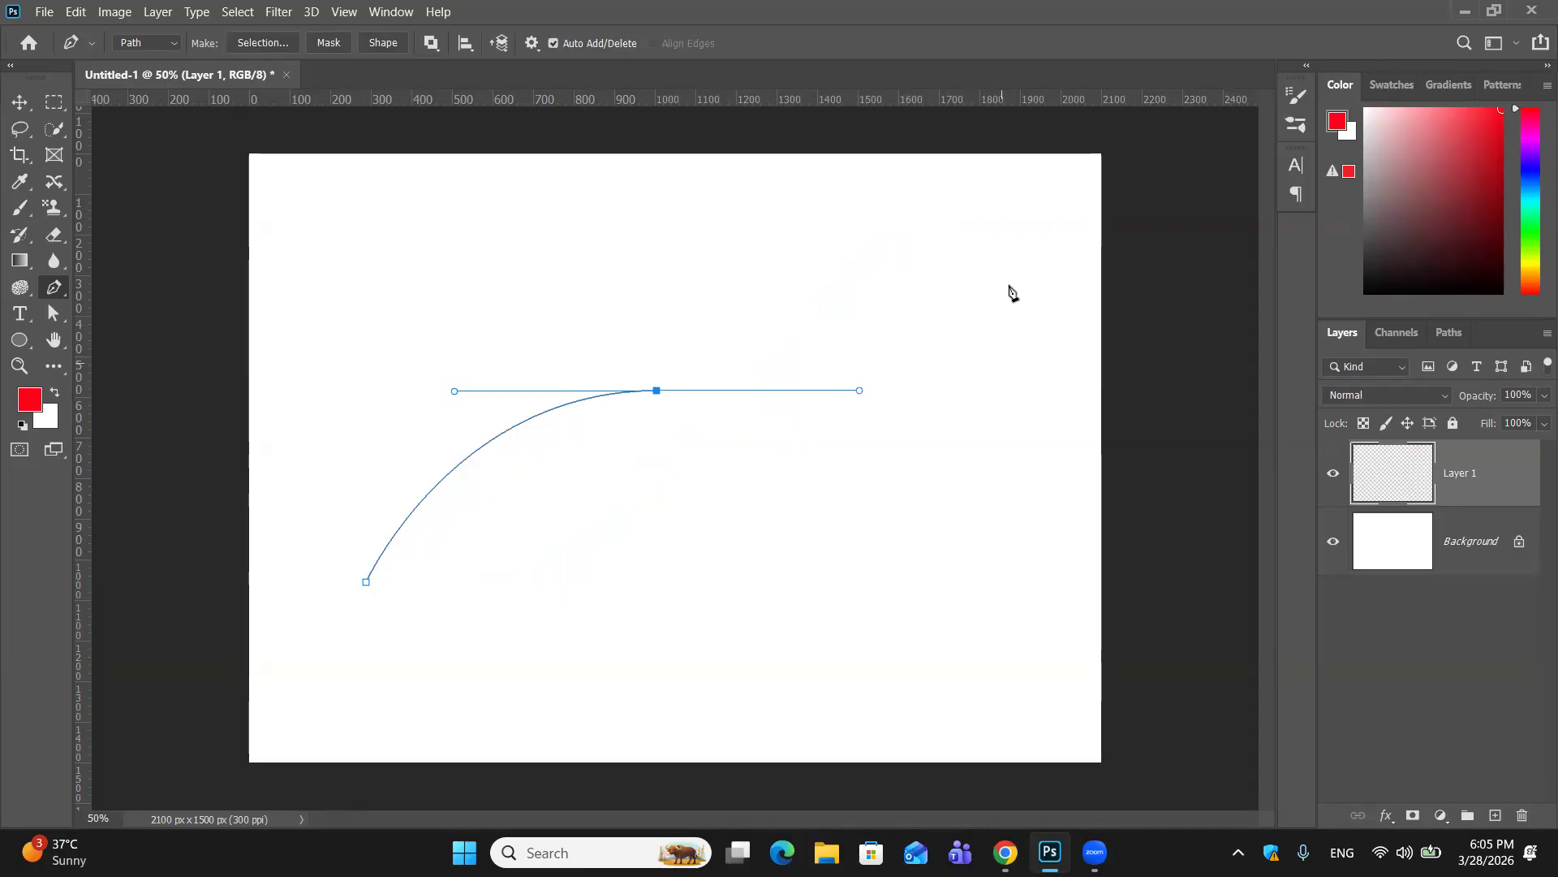
drag(998, 213, 1003, 140)
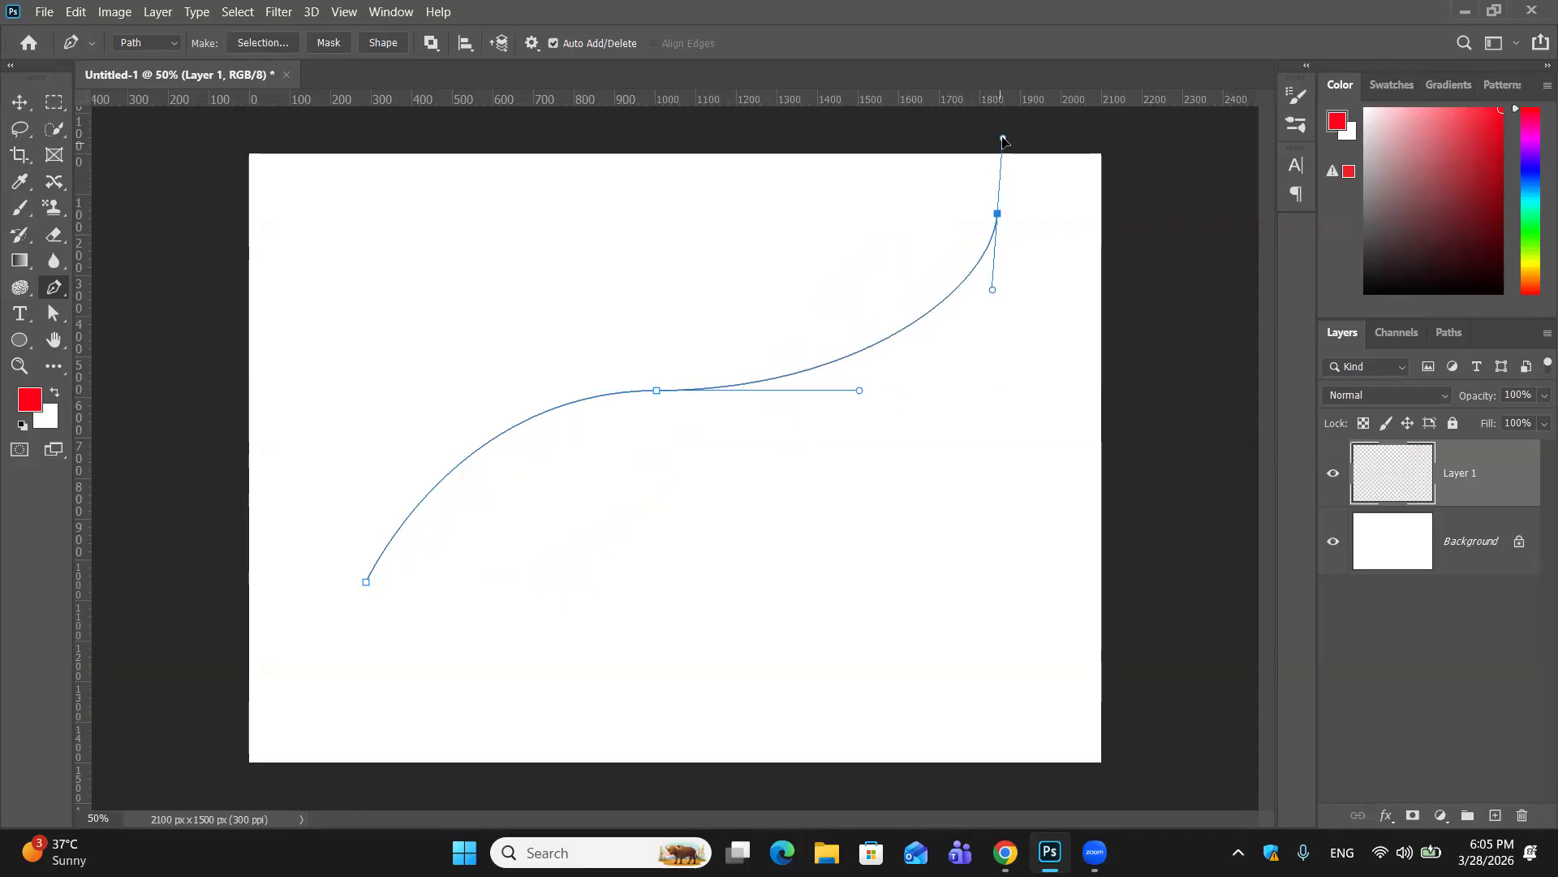
Step: Stroke the S-shaped path with the Brush as the tool and Simulate Pressure turned on
right_click(912, 323)
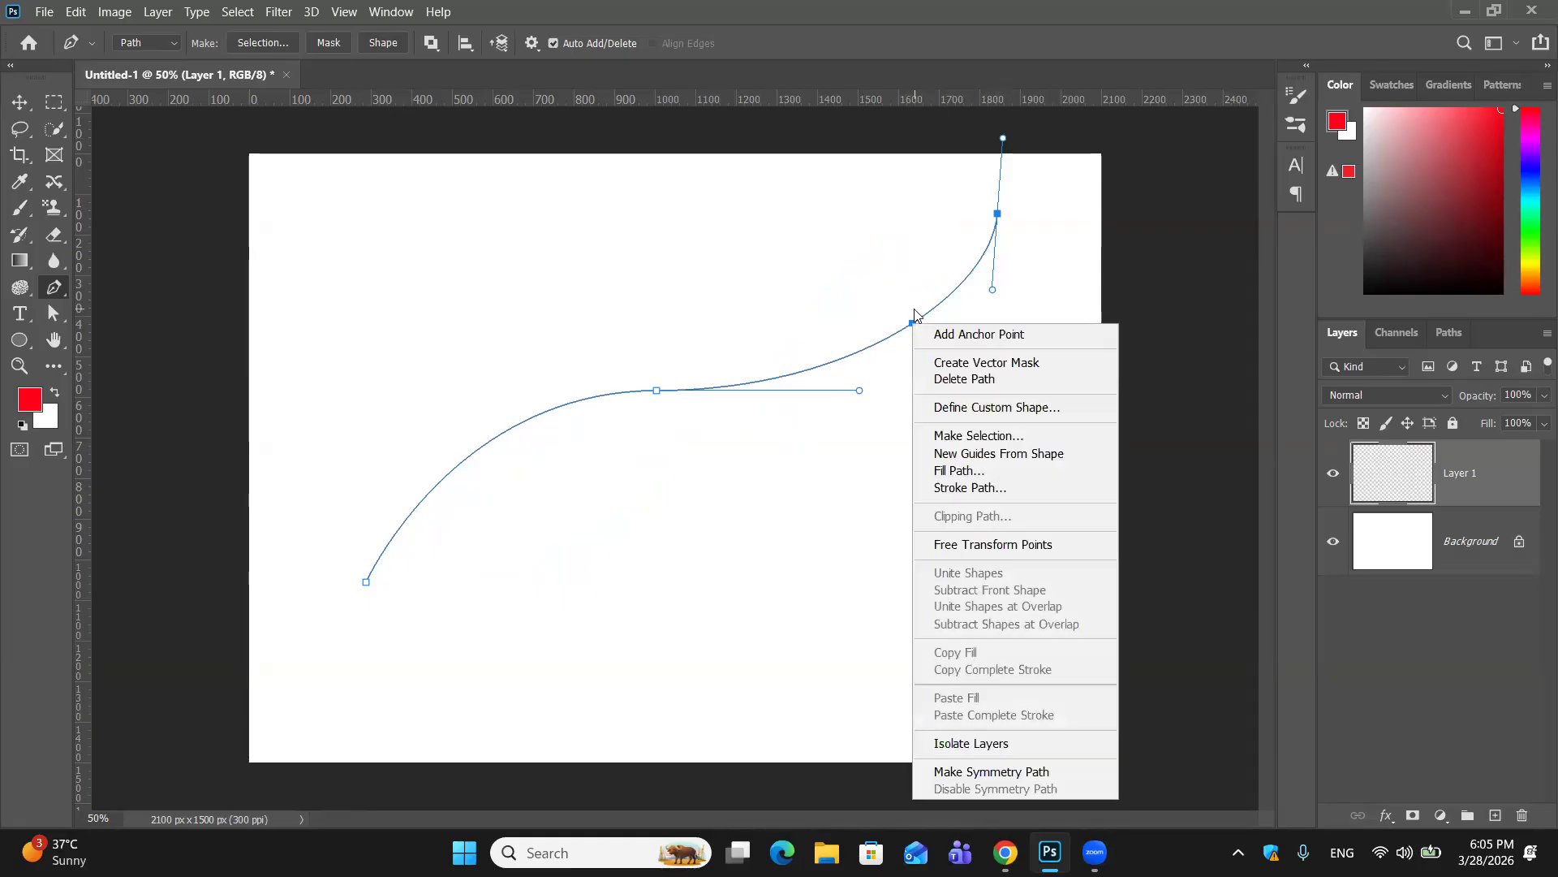
click(934, 487)
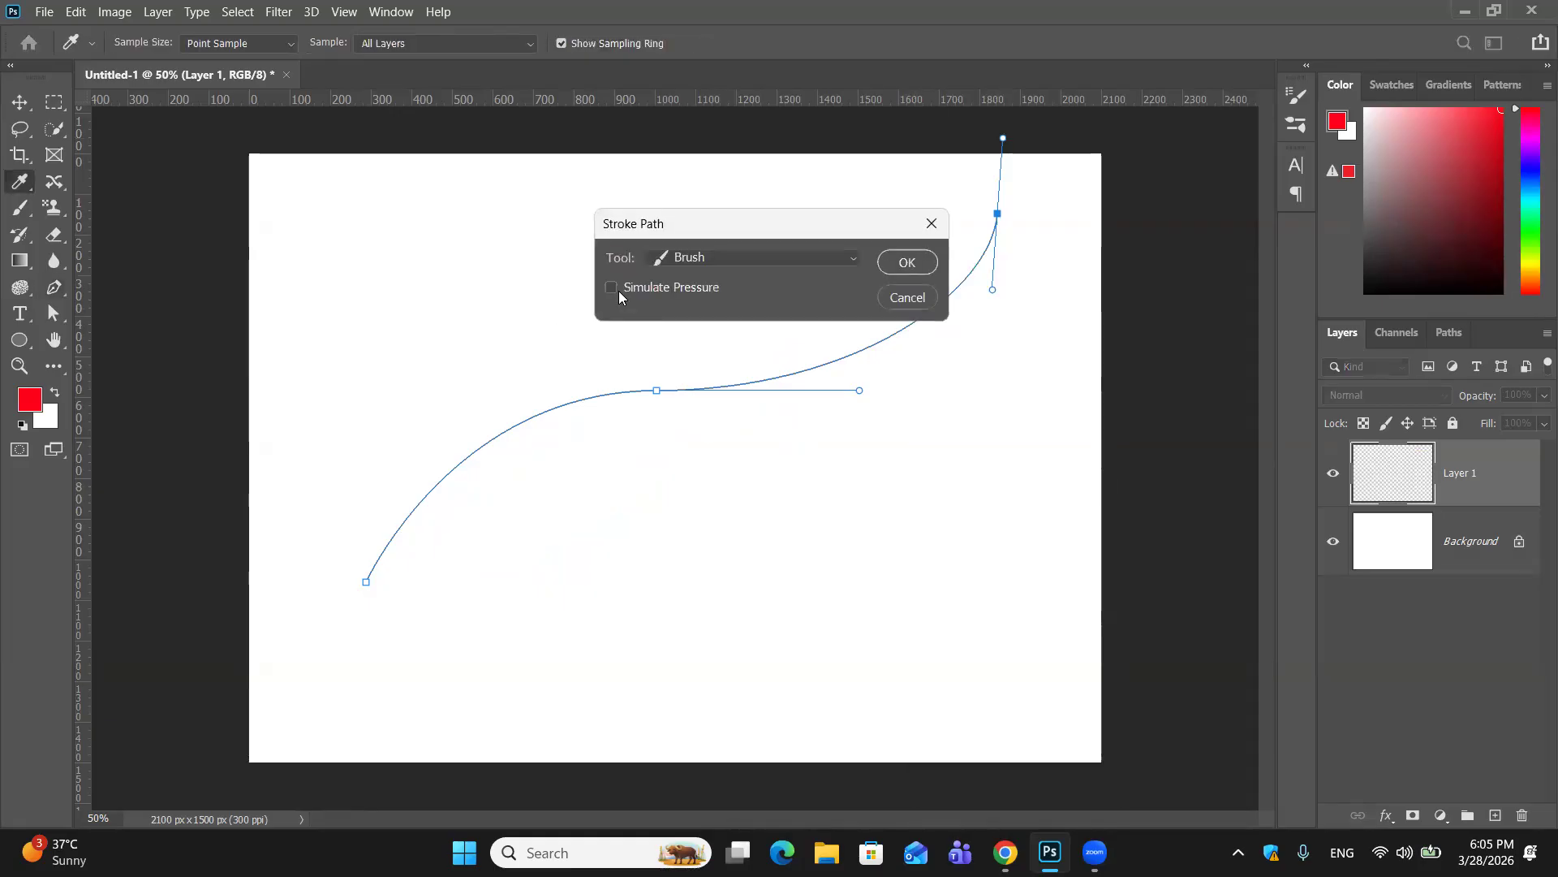
click(611, 287)
click(907, 263)
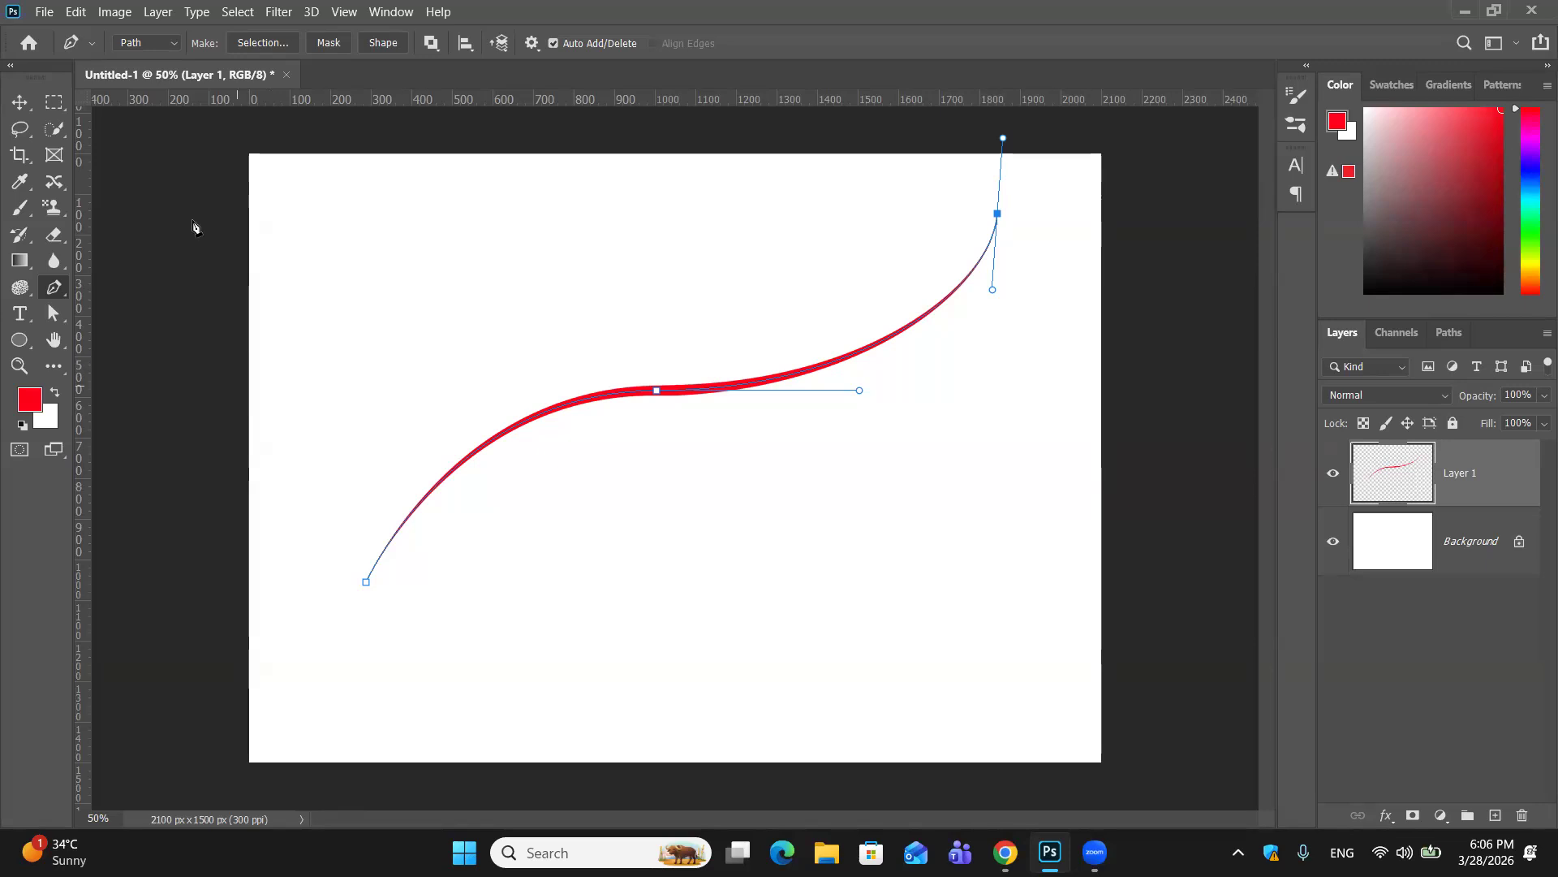
Step: Choose the first Kyle's Screentone preset at 50 px for the Brush tool
click(20, 209)
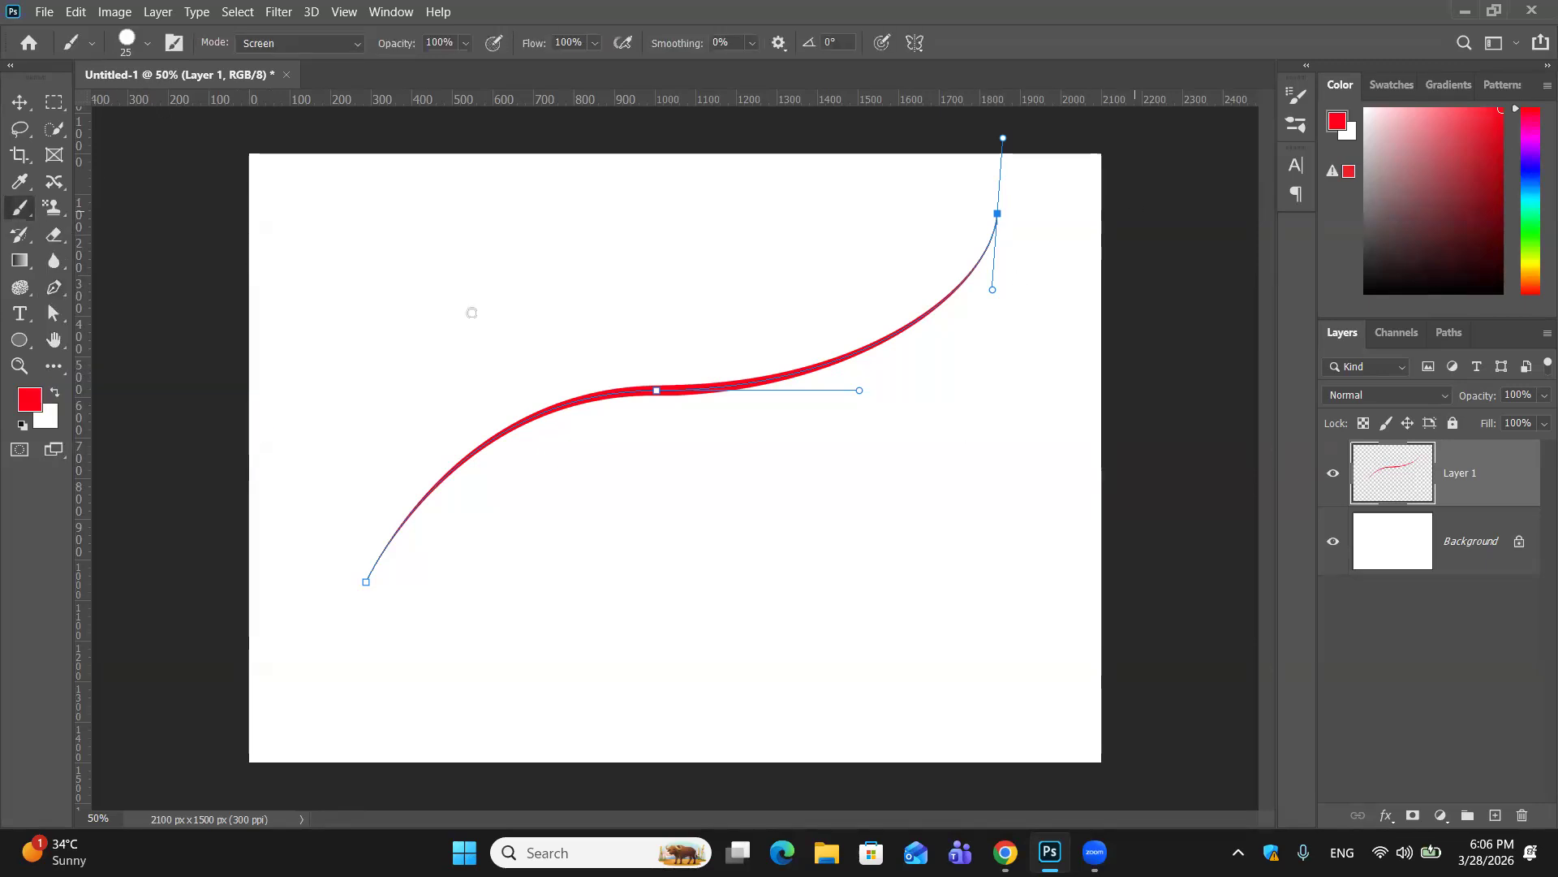
click(147, 43)
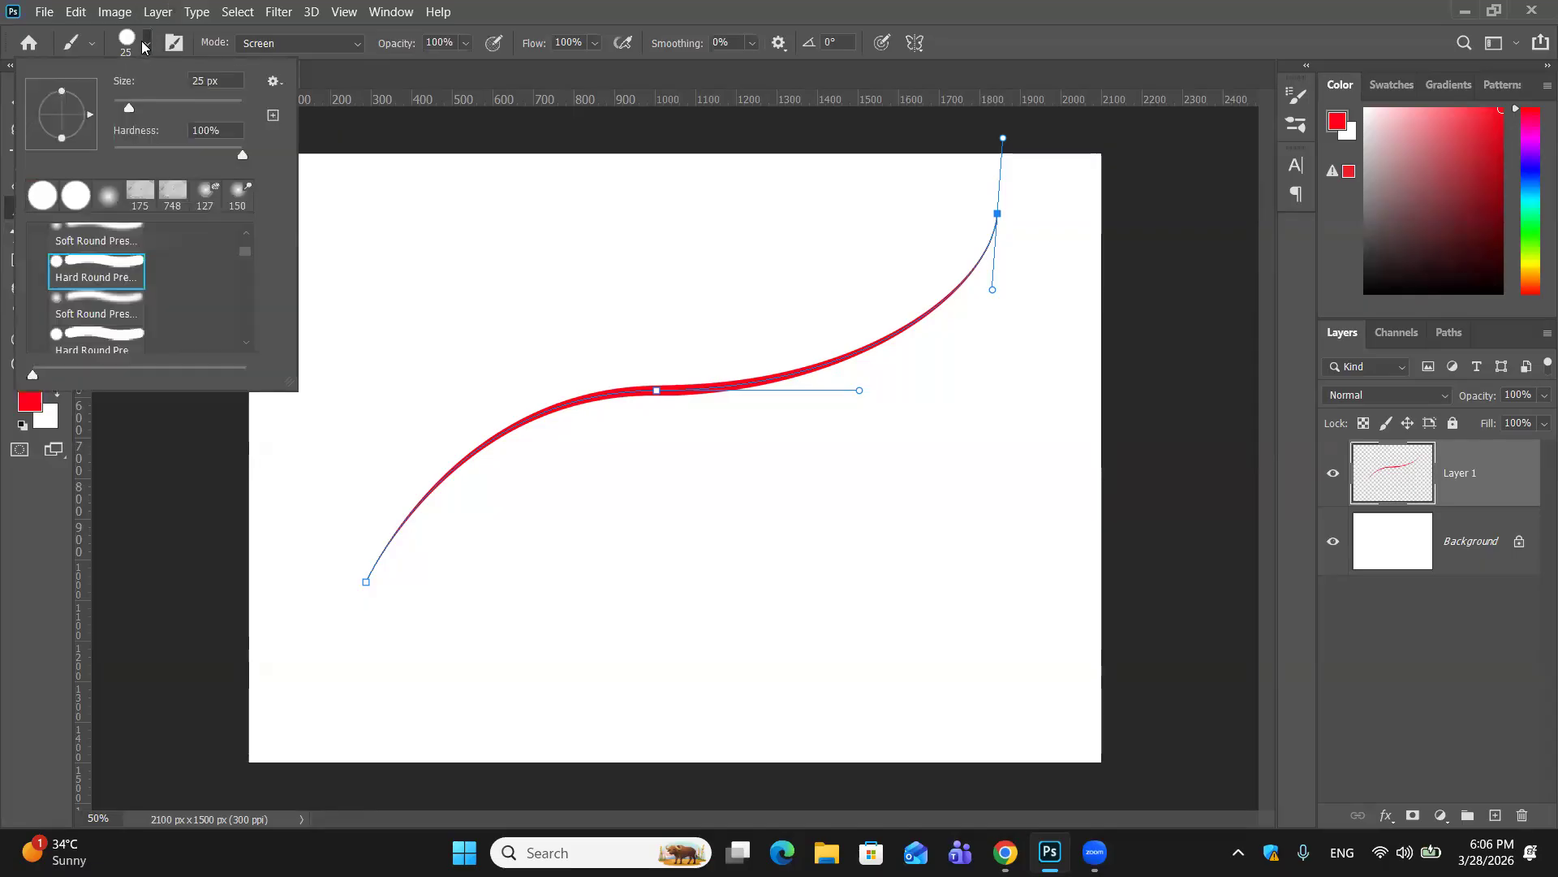
scroll(149, 260, down, 5)
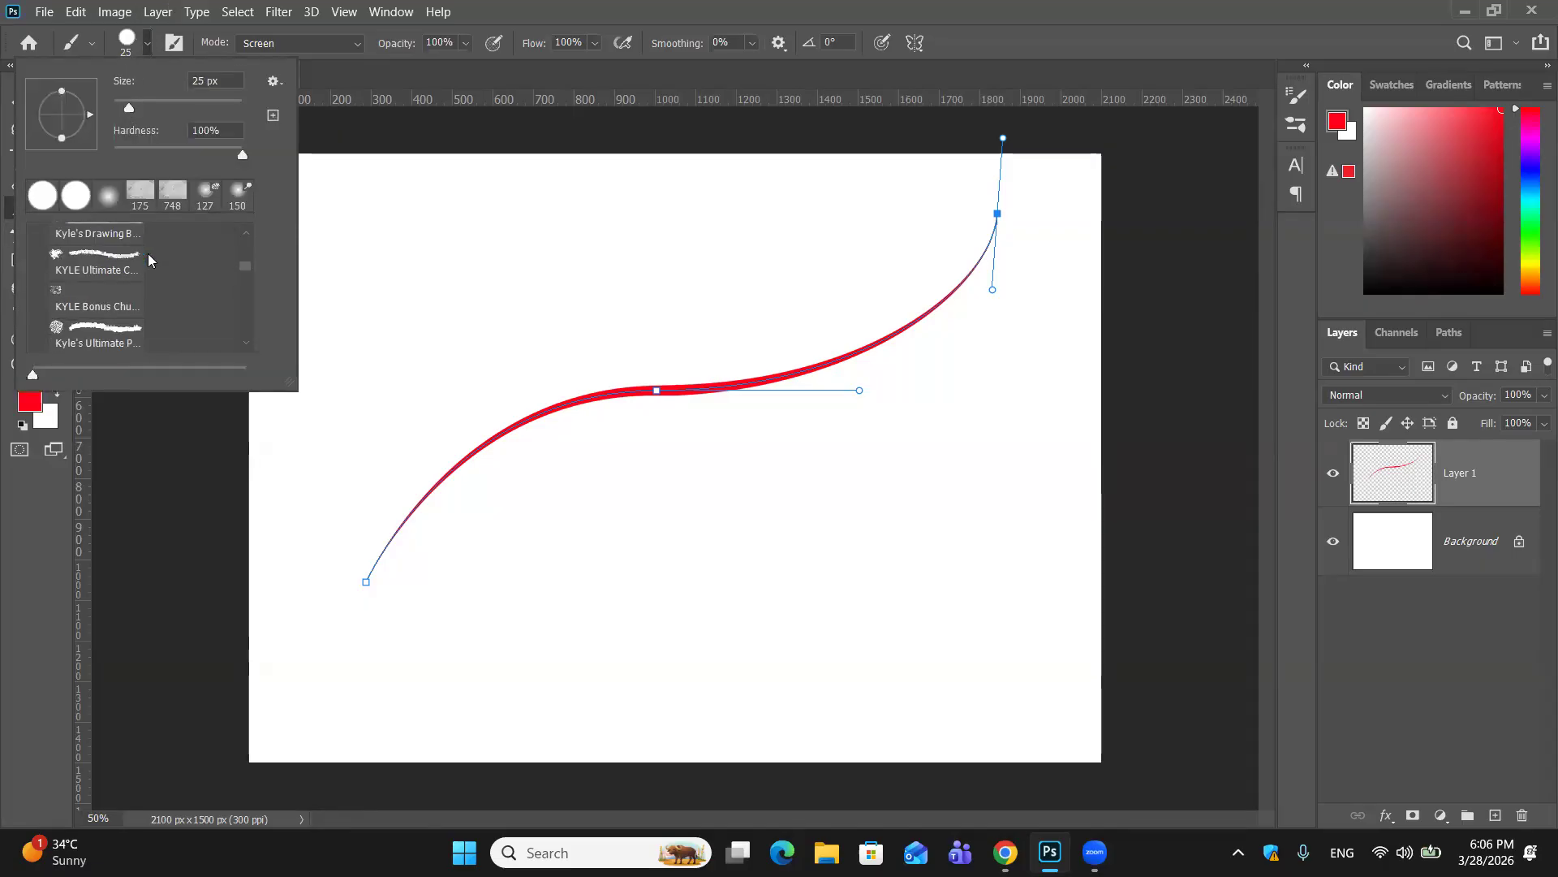
scroll(148, 260, down, 4)
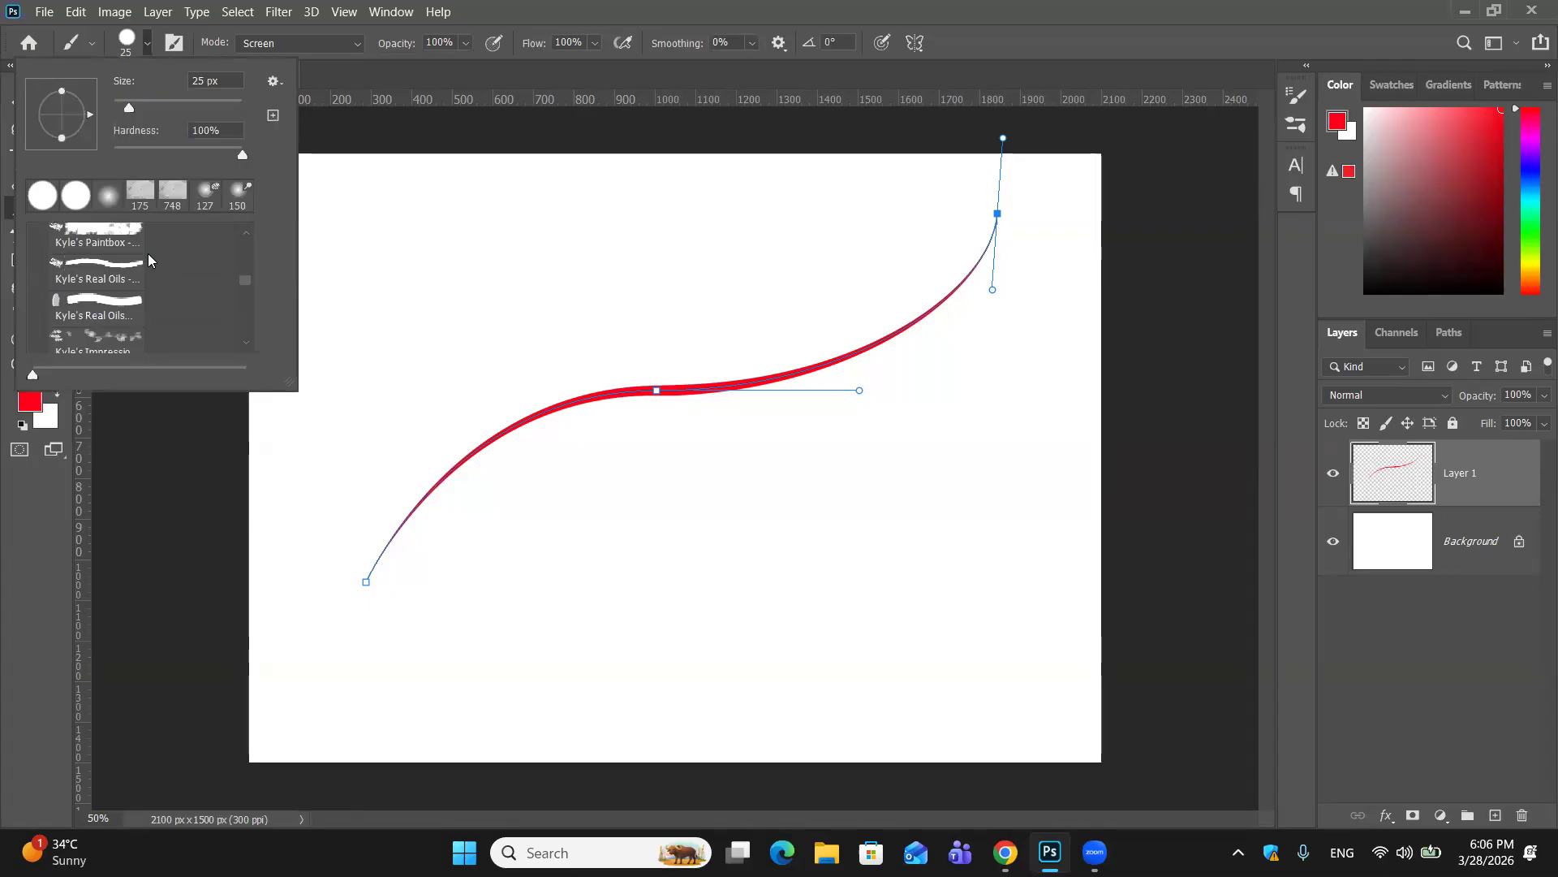
scroll(148, 260, down, 4)
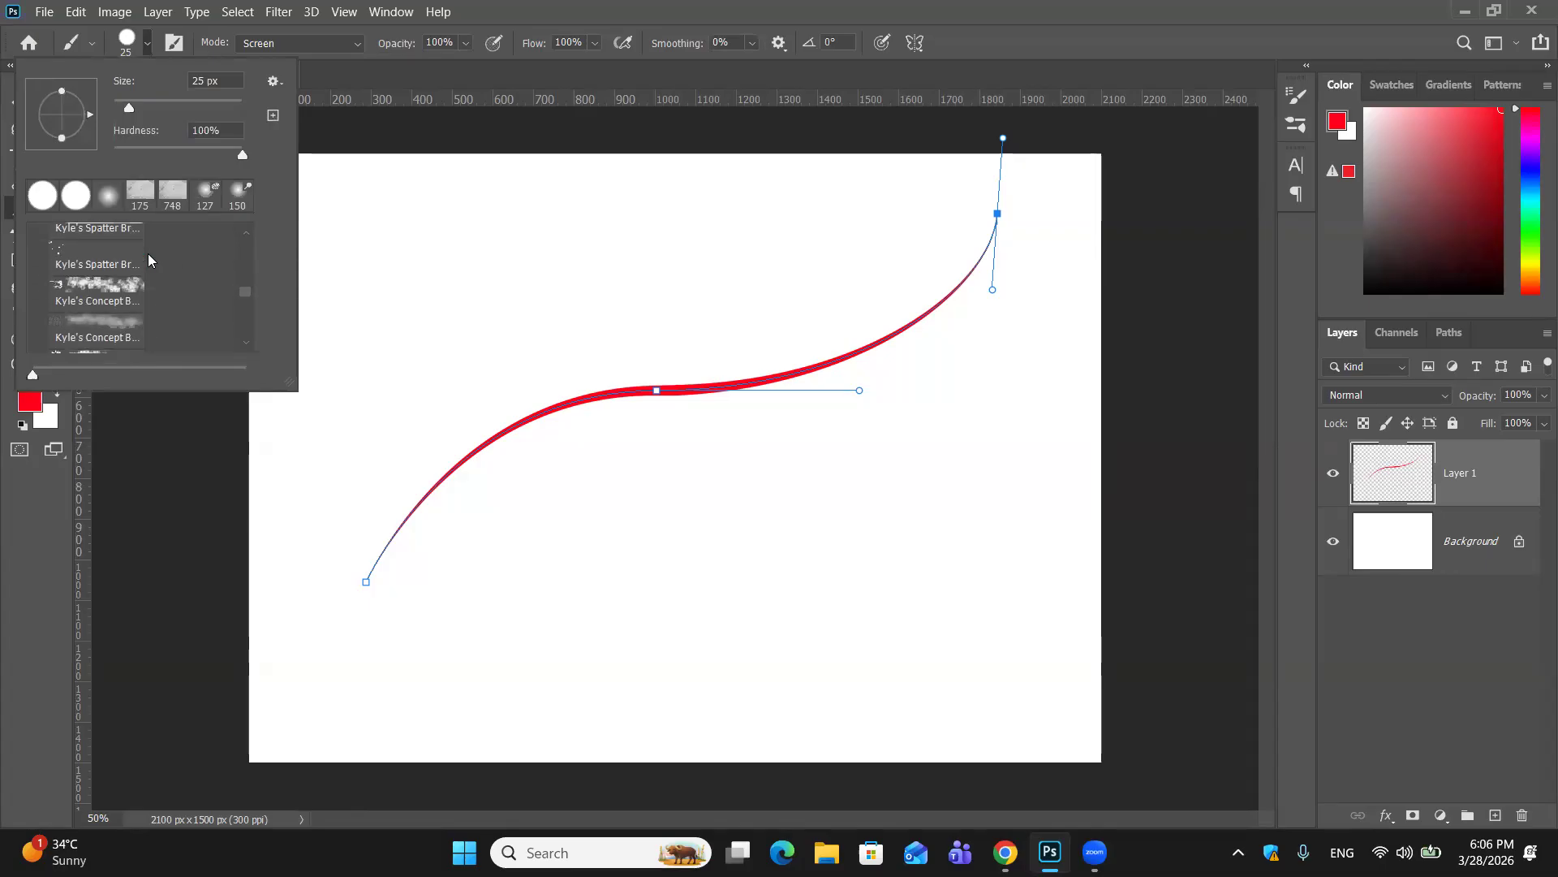
scroll(149, 259, down, 3)
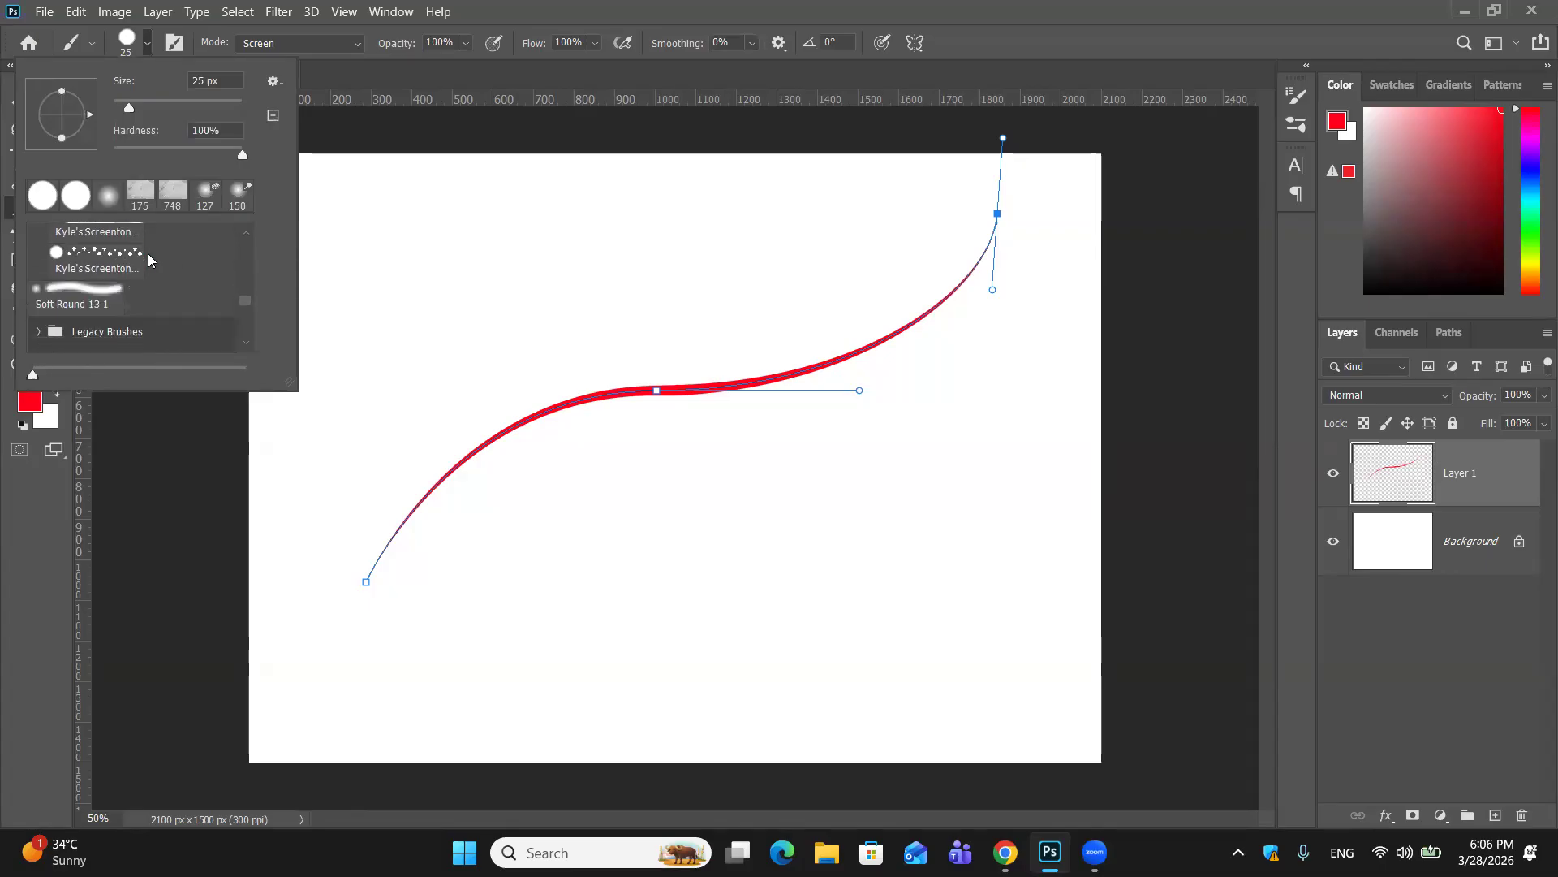
scroll(149, 260, up, 1)
click(137, 251)
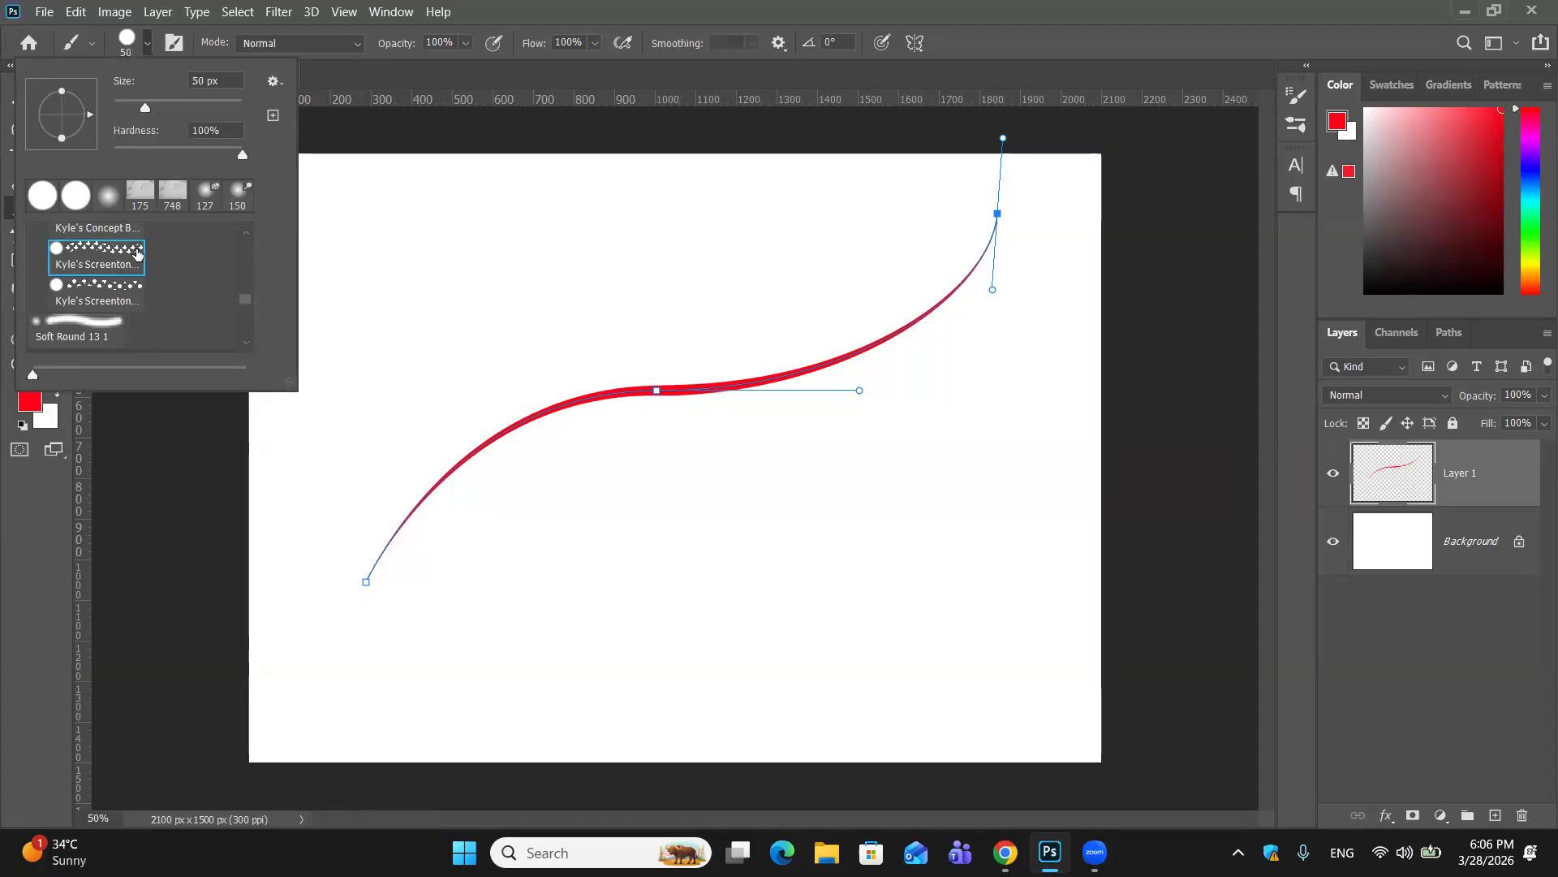
Step: Try painting a short test stroke above the curve with the screentone brush, and undo it
click(493, 260)
drag(410, 270, 526, 270)
ctrl+click(523, 267)
key(ctrl+z)
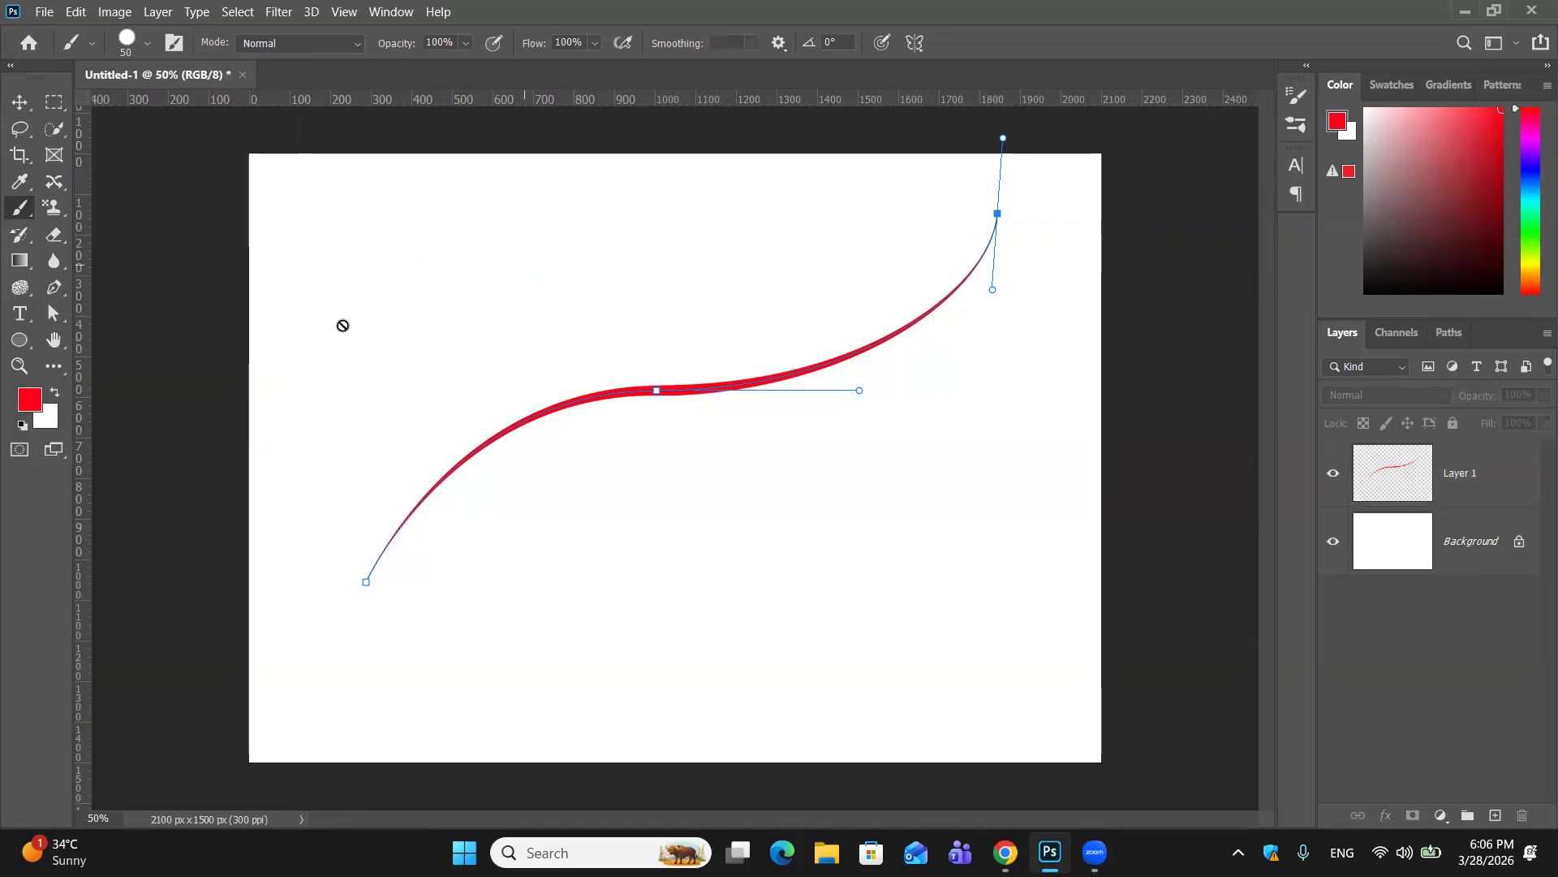
Step: Undo the tapered red stroke along the S-shaped path
click(141, 42)
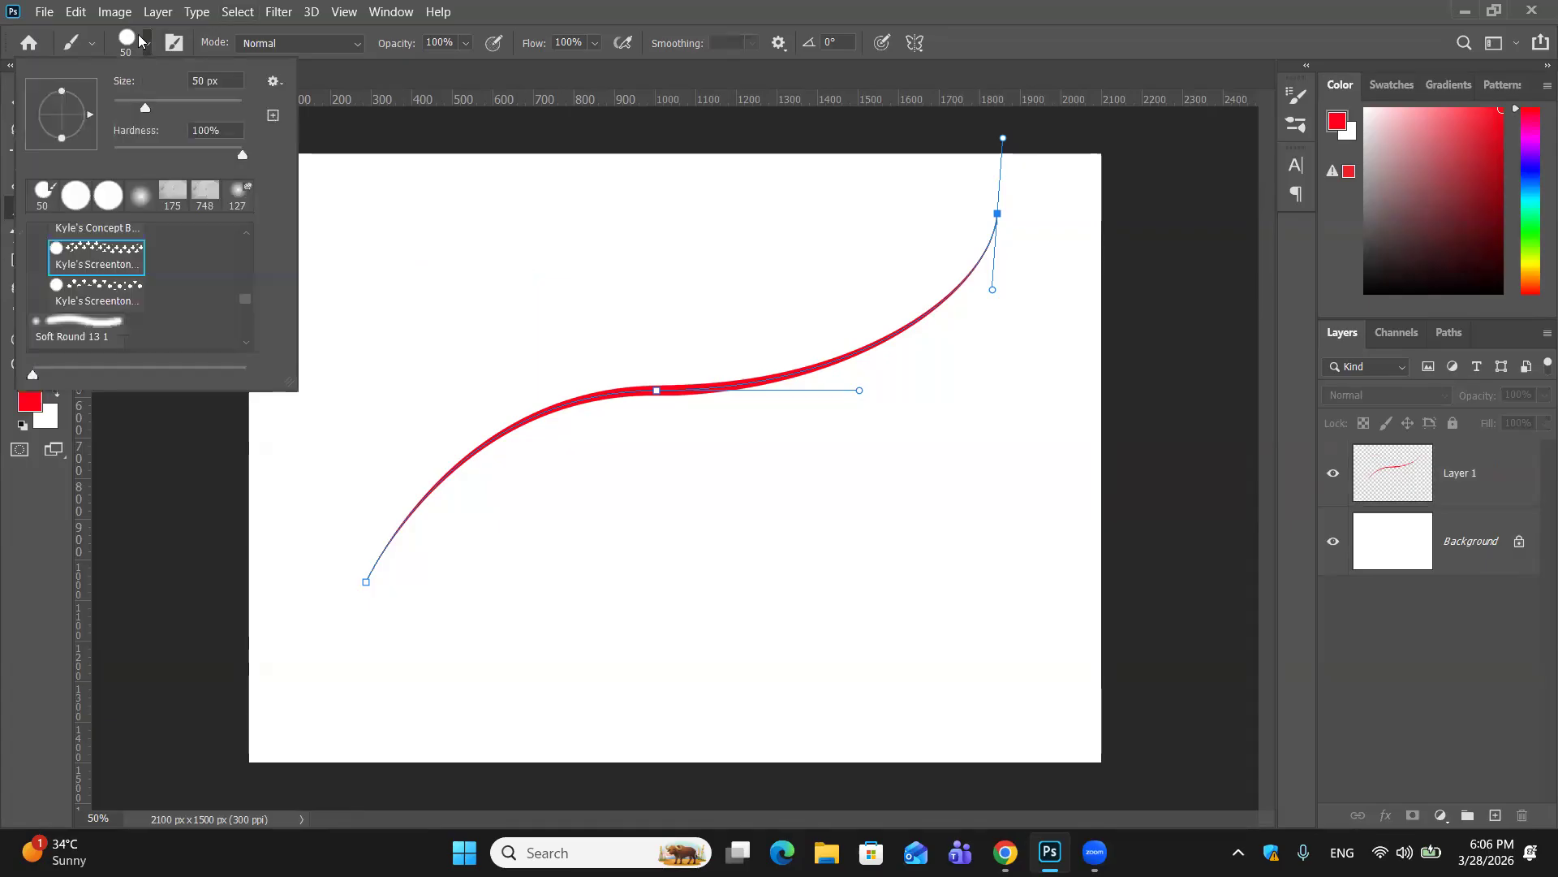
click(766, 658)
key(ctrl+z)
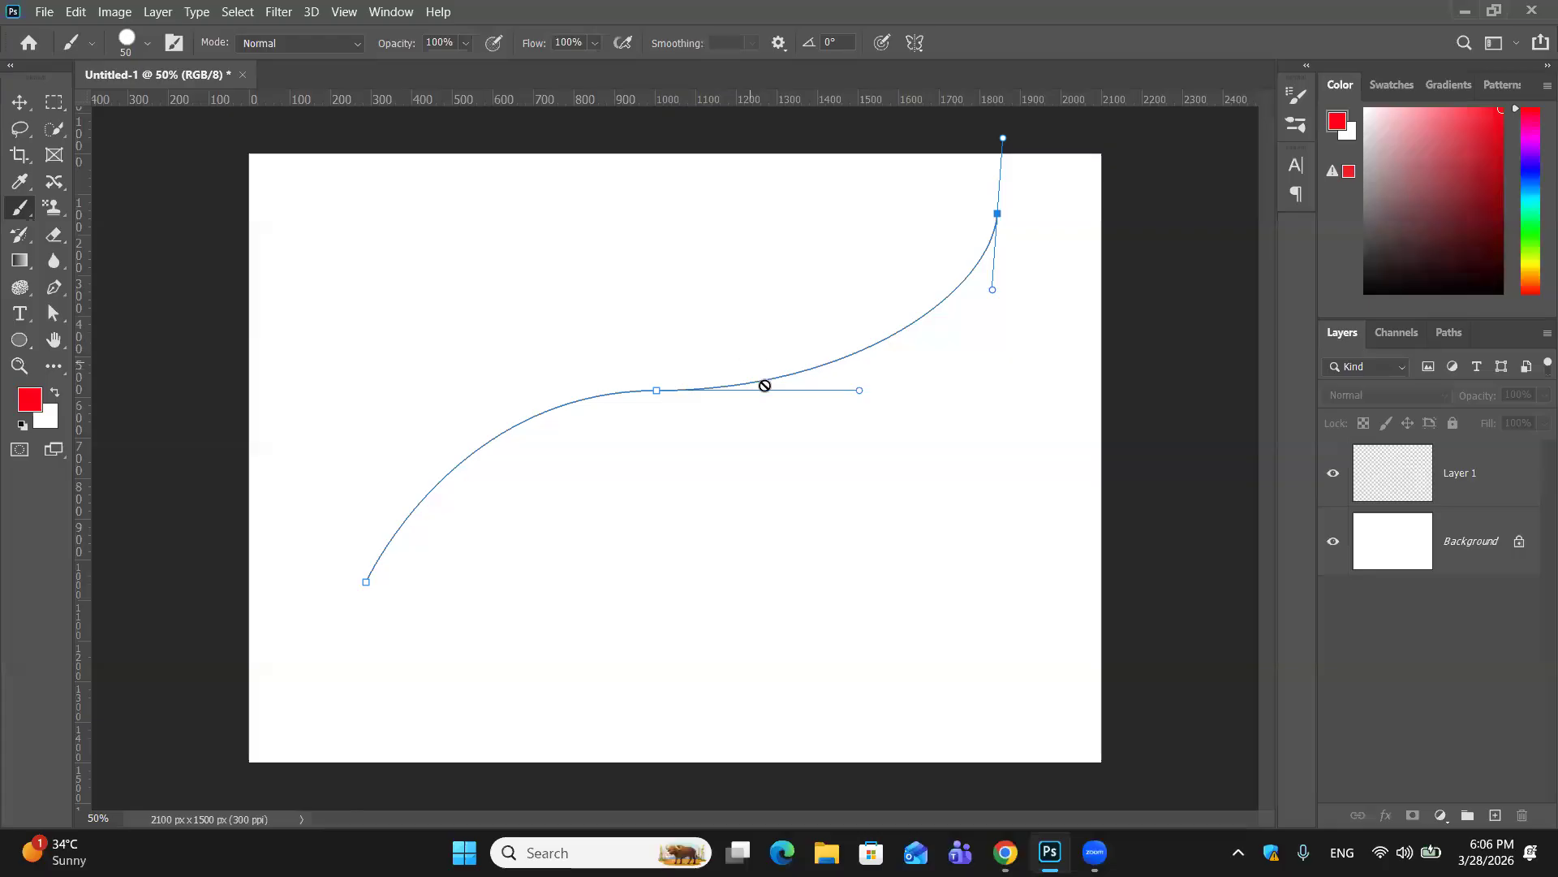
Step: Try to stroke the S-shaped path while no layer is selected
click(53, 313)
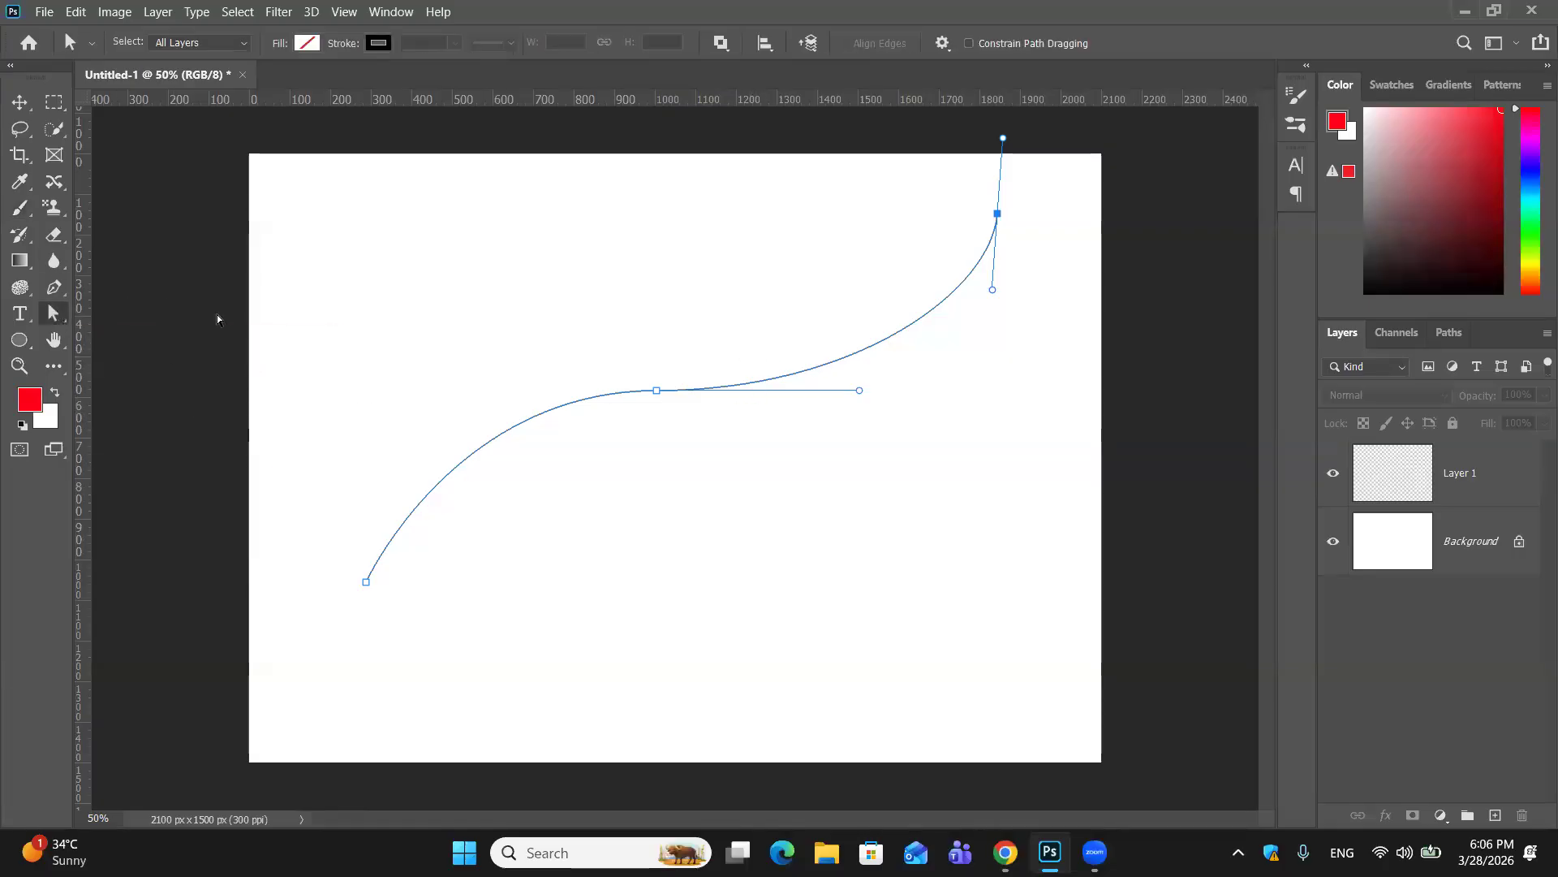
right_click(694, 396)
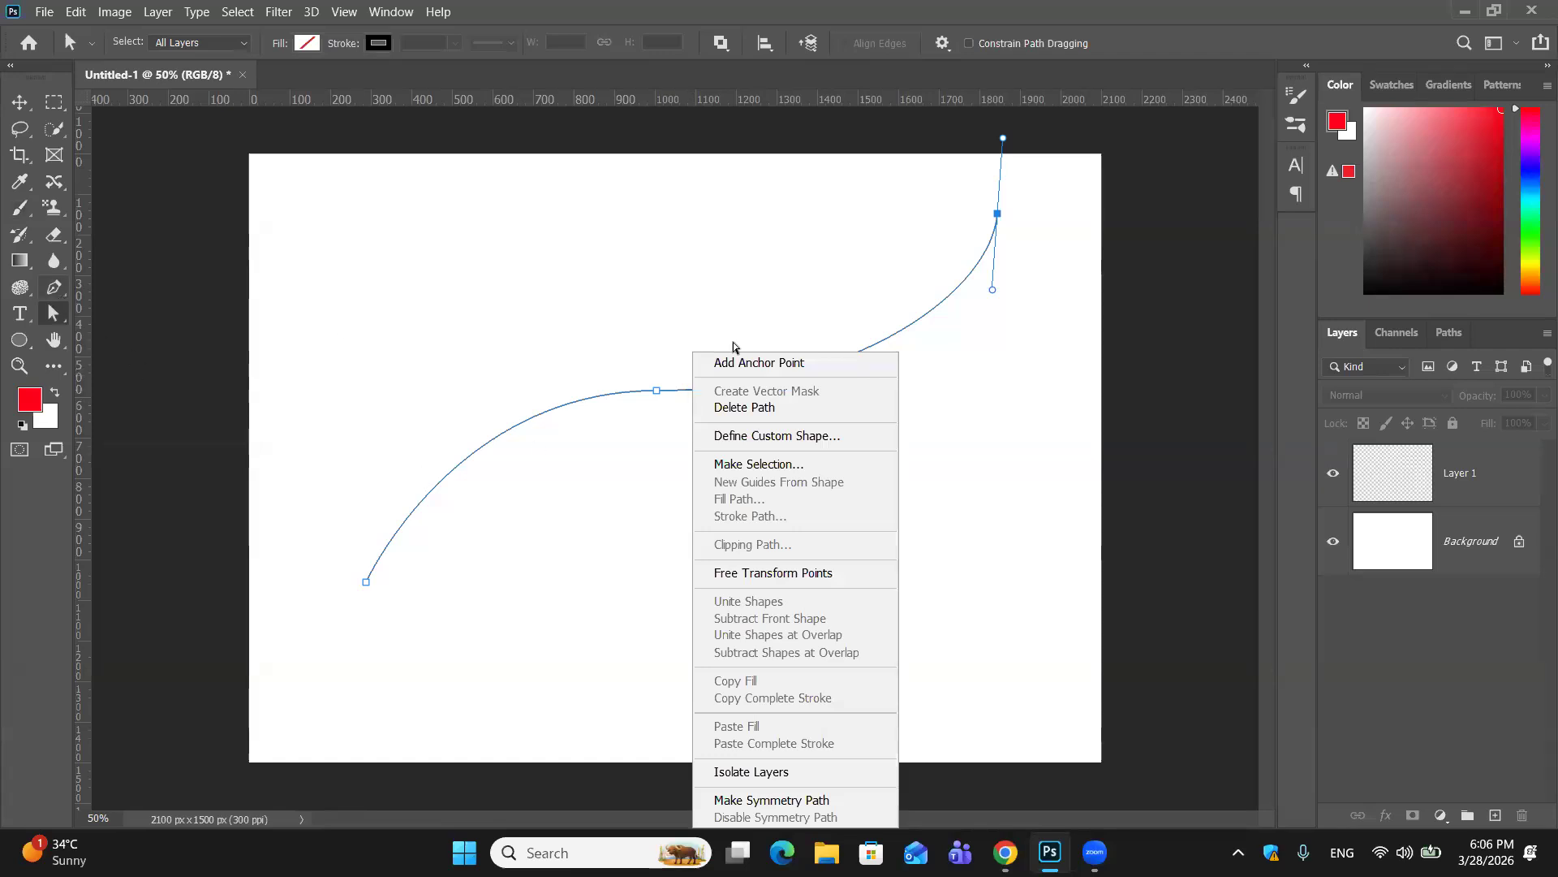
click(719, 291)
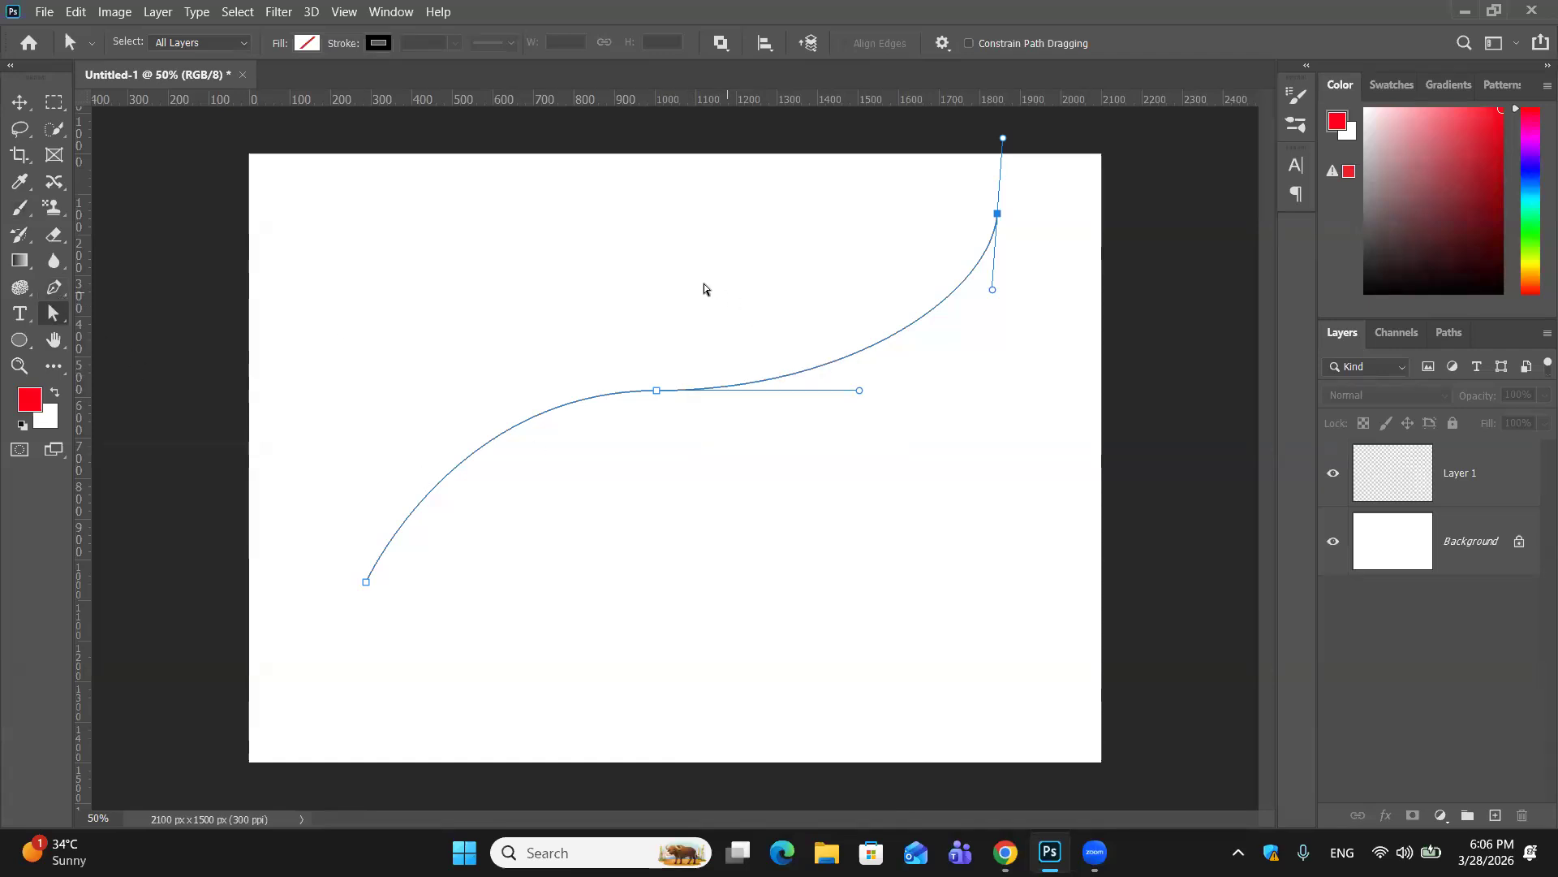
right_click(849, 361)
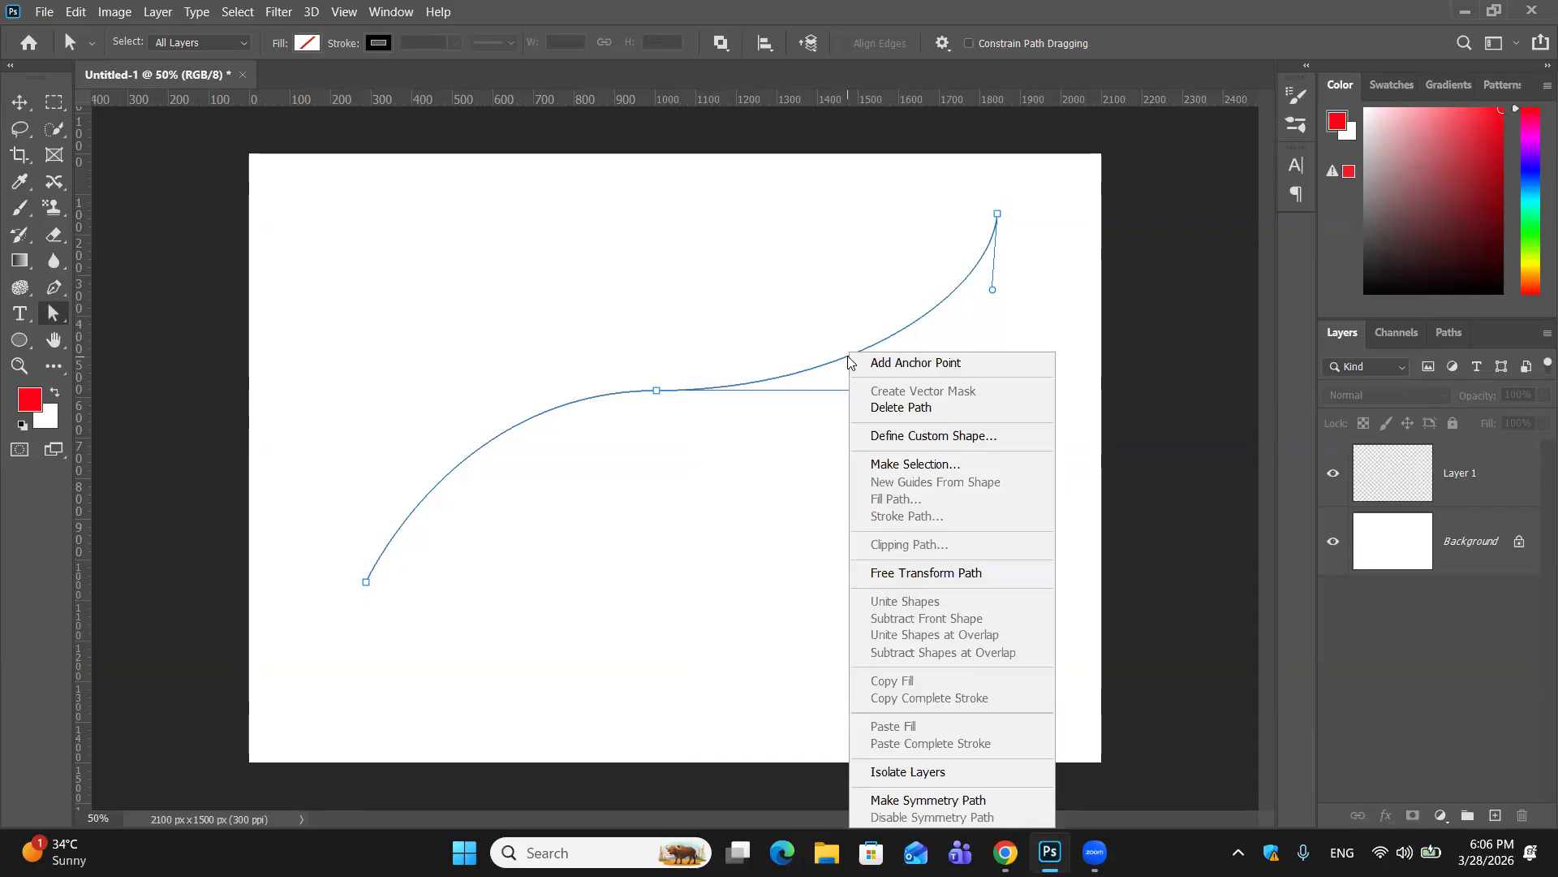
Step: Delete the entire S-shaped path from the canvas
click(799, 279)
key(Delete)
key(Delete)
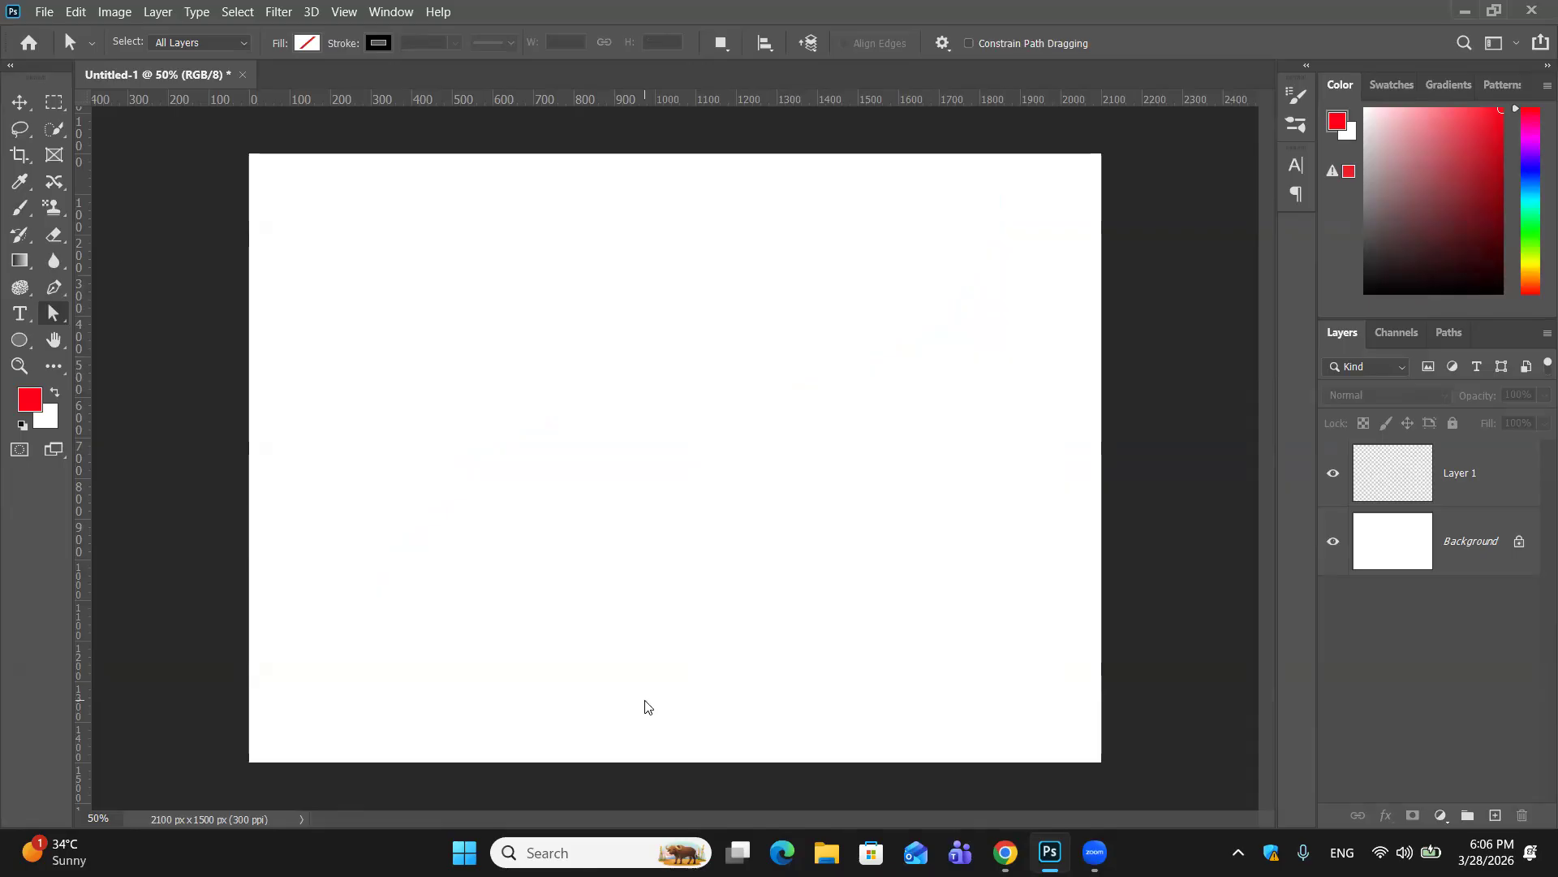
Step: Draw a new three-point curved path with the Pen tool, with a long flat middle and an upturned right end
click(54, 288)
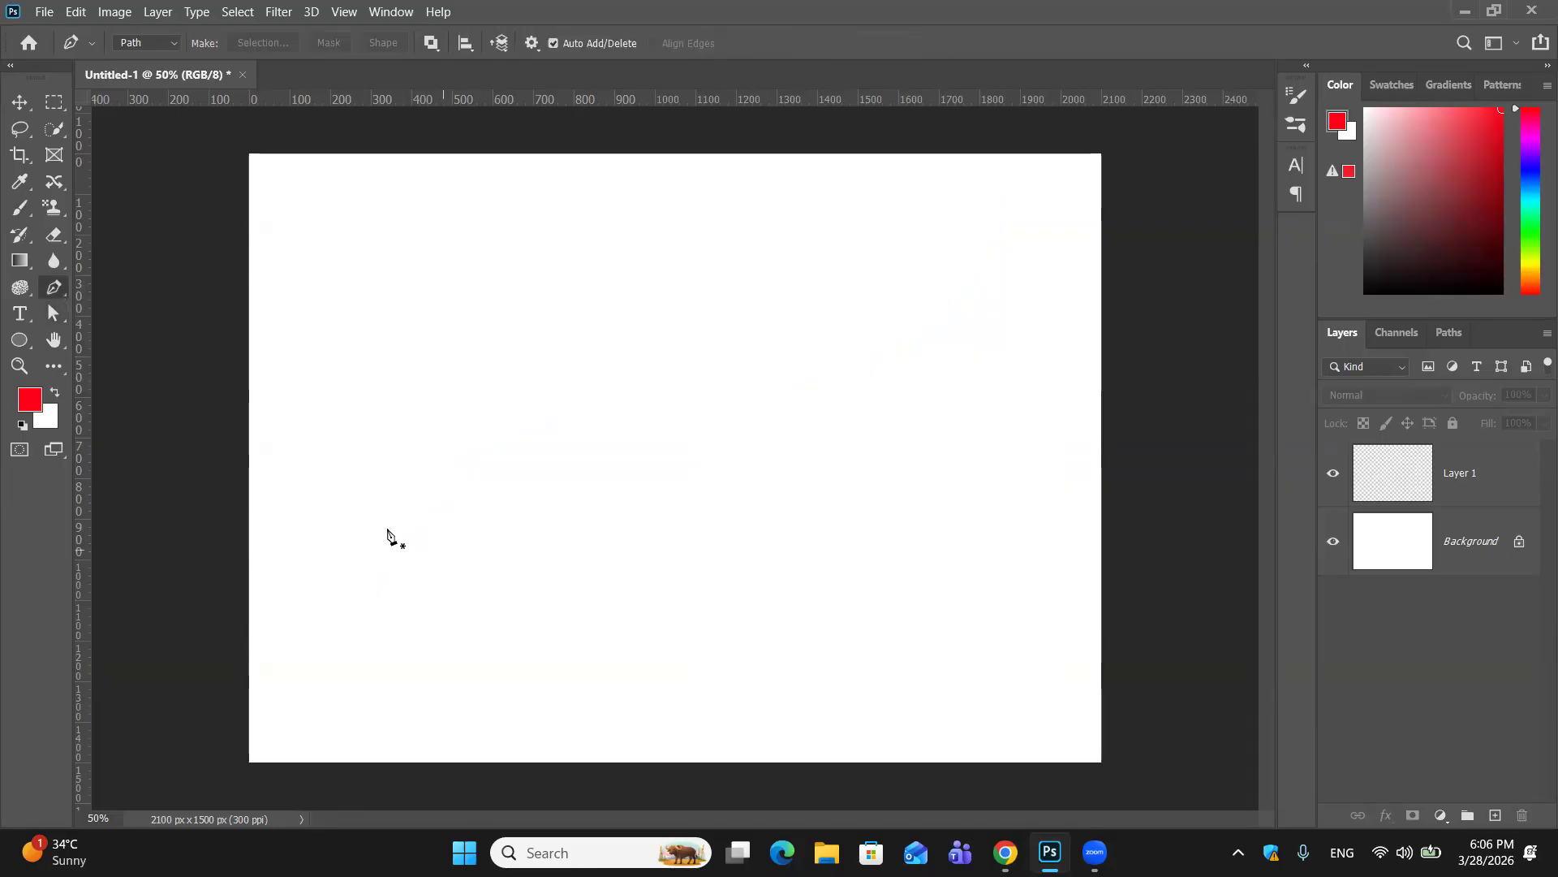
click(377, 564)
drag(611, 448, 988, 433)
drag(985, 346, 1016, 258)
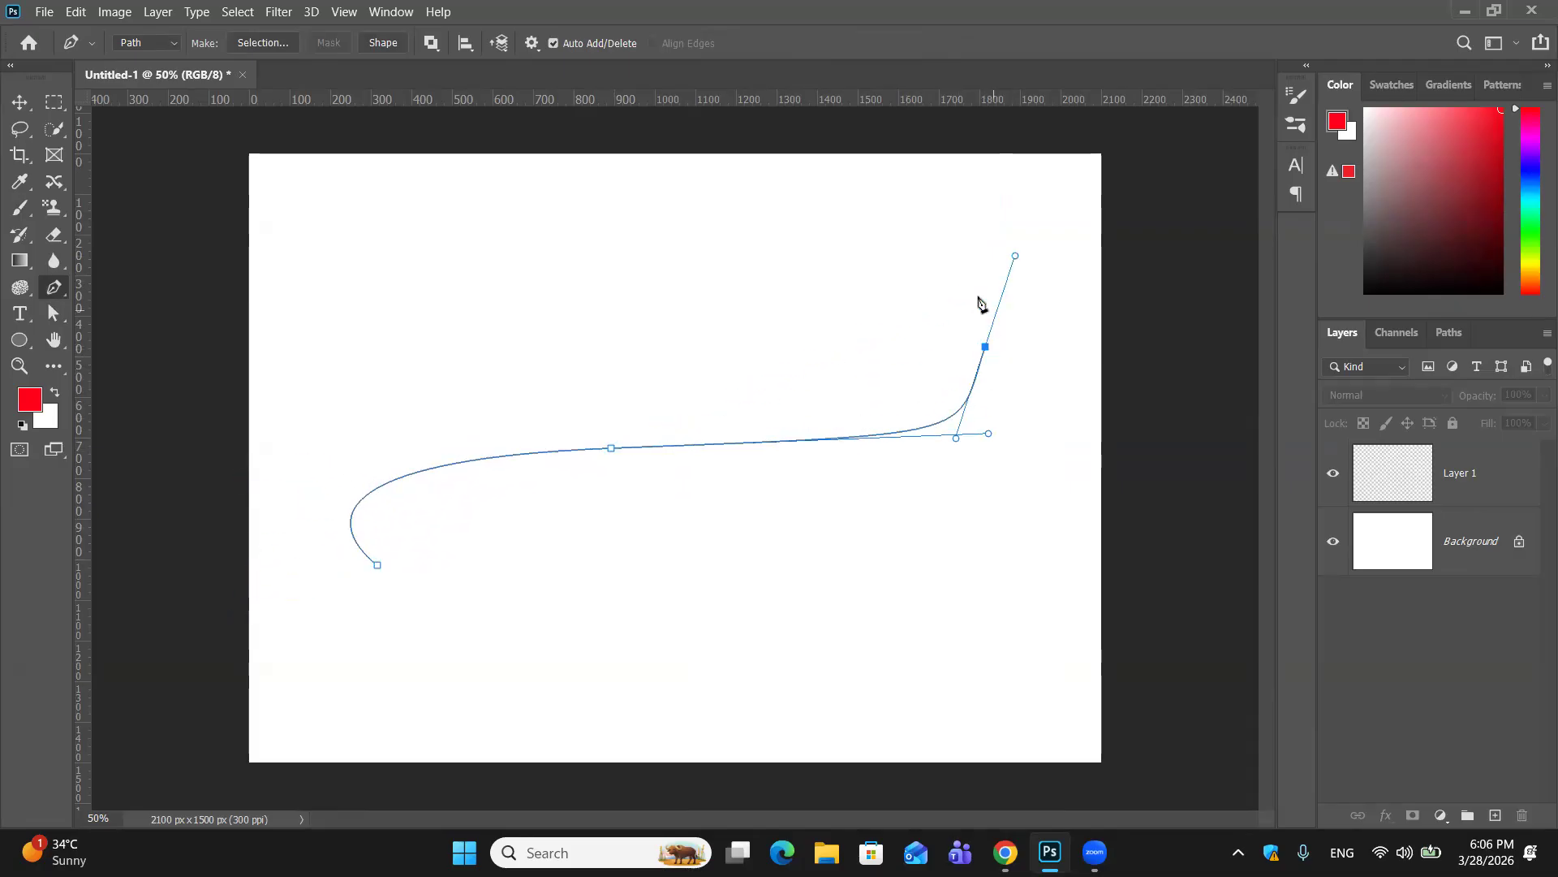
Step: Make Layer 1 active and stroke the new curved path with the screentone brush
right_click(860, 439)
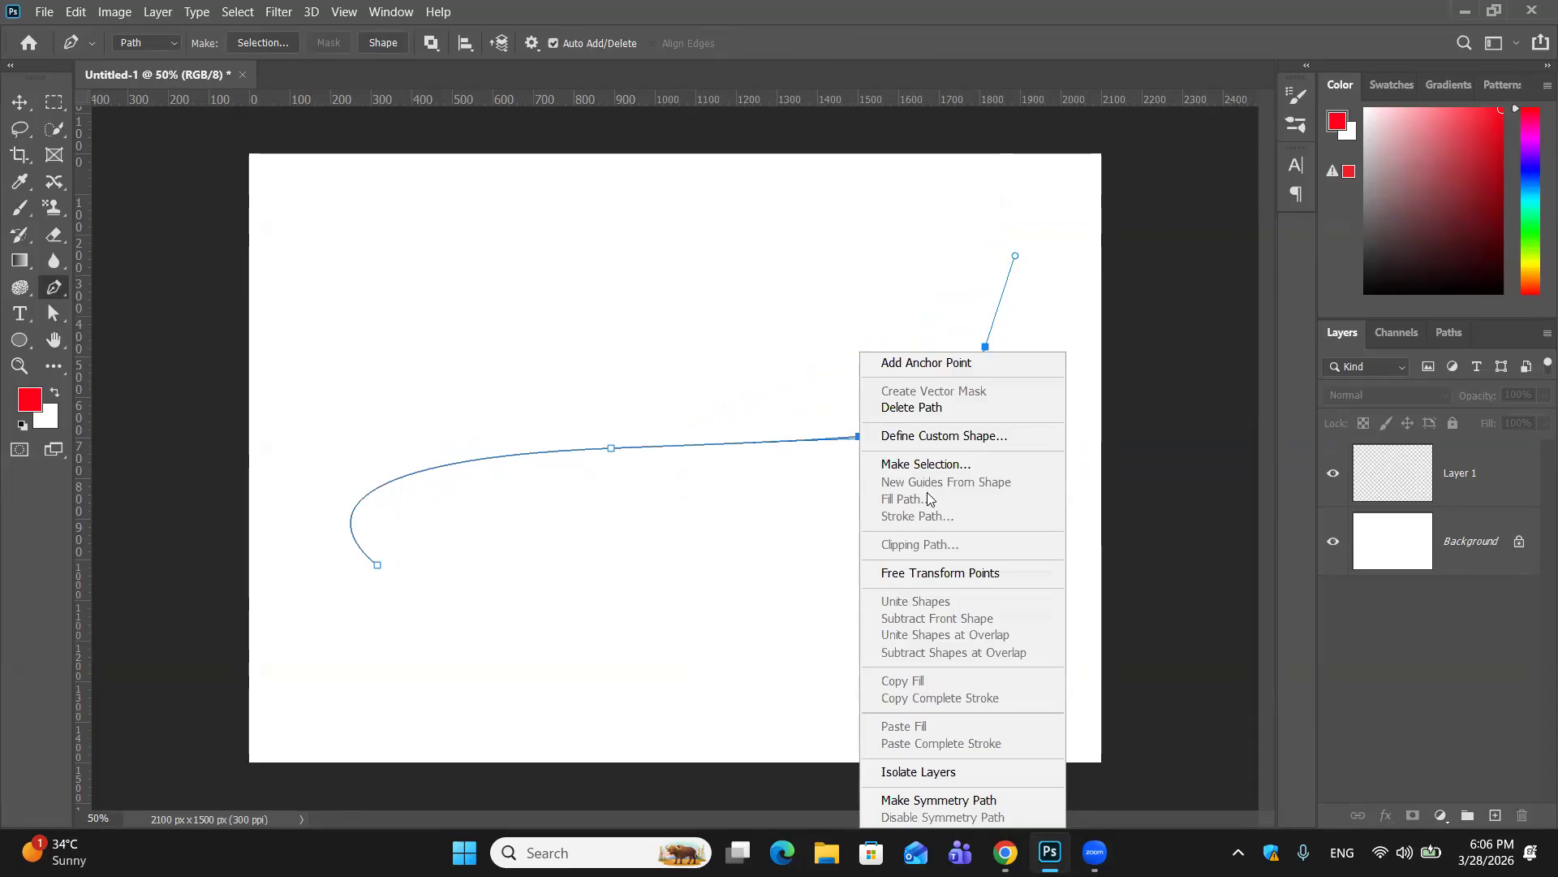
click(1482, 488)
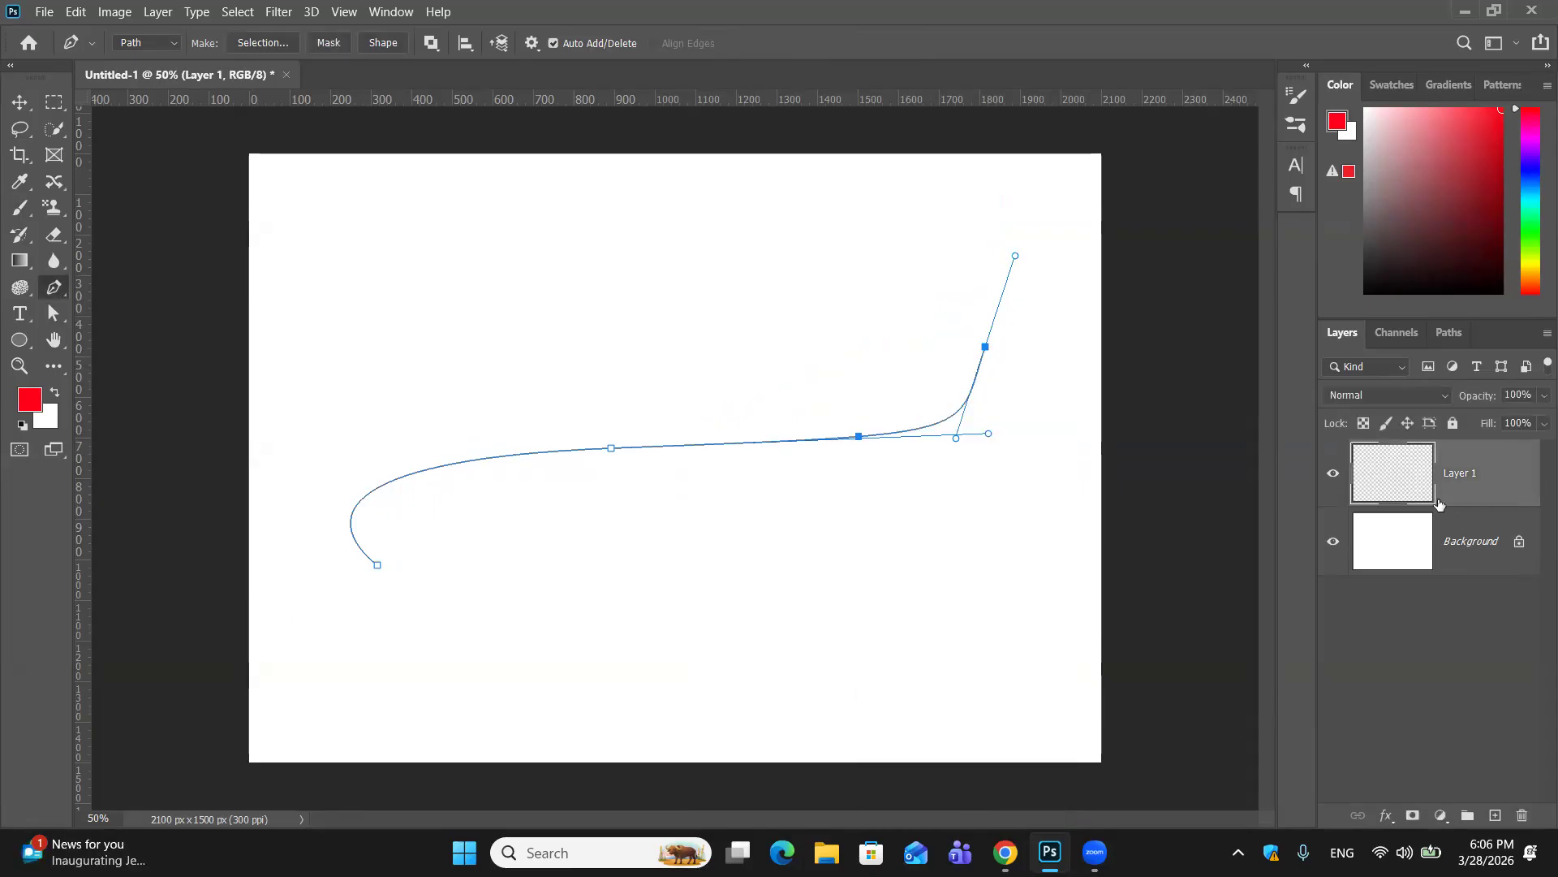
right_click(926, 481)
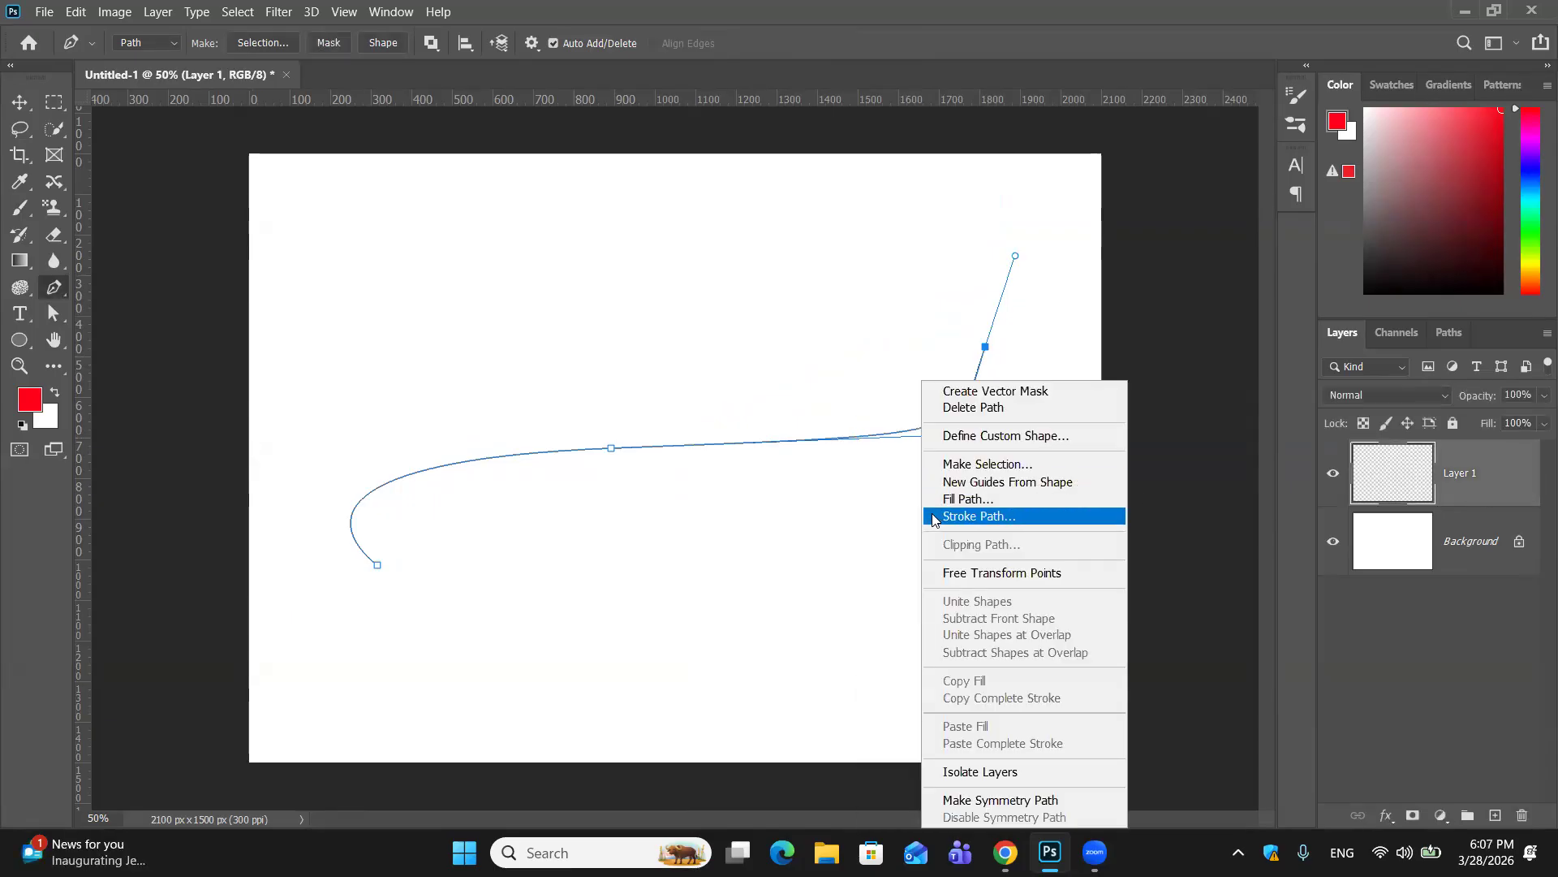
click(933, 516)
click(911, 263)
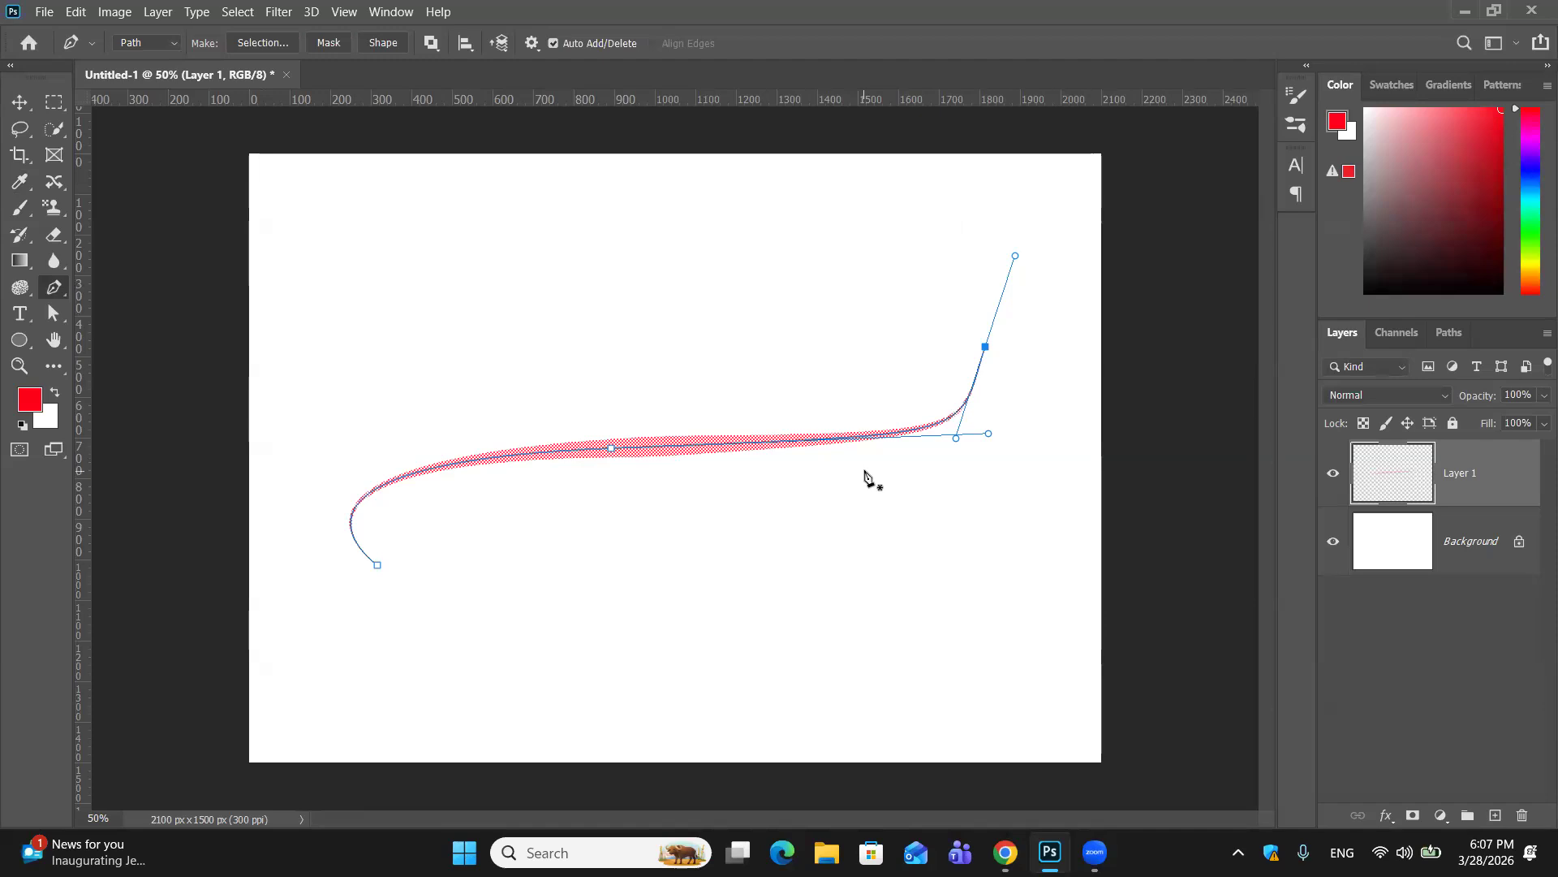
Step: Delete the layer holding the screentone stroke, and undo the deletion
mouse_move(1493, 510)
mouse_down()
mouse_move(1501, 502)
mouse_move(1518, 552)
mouse_move(1523, 815)
mouse_up()
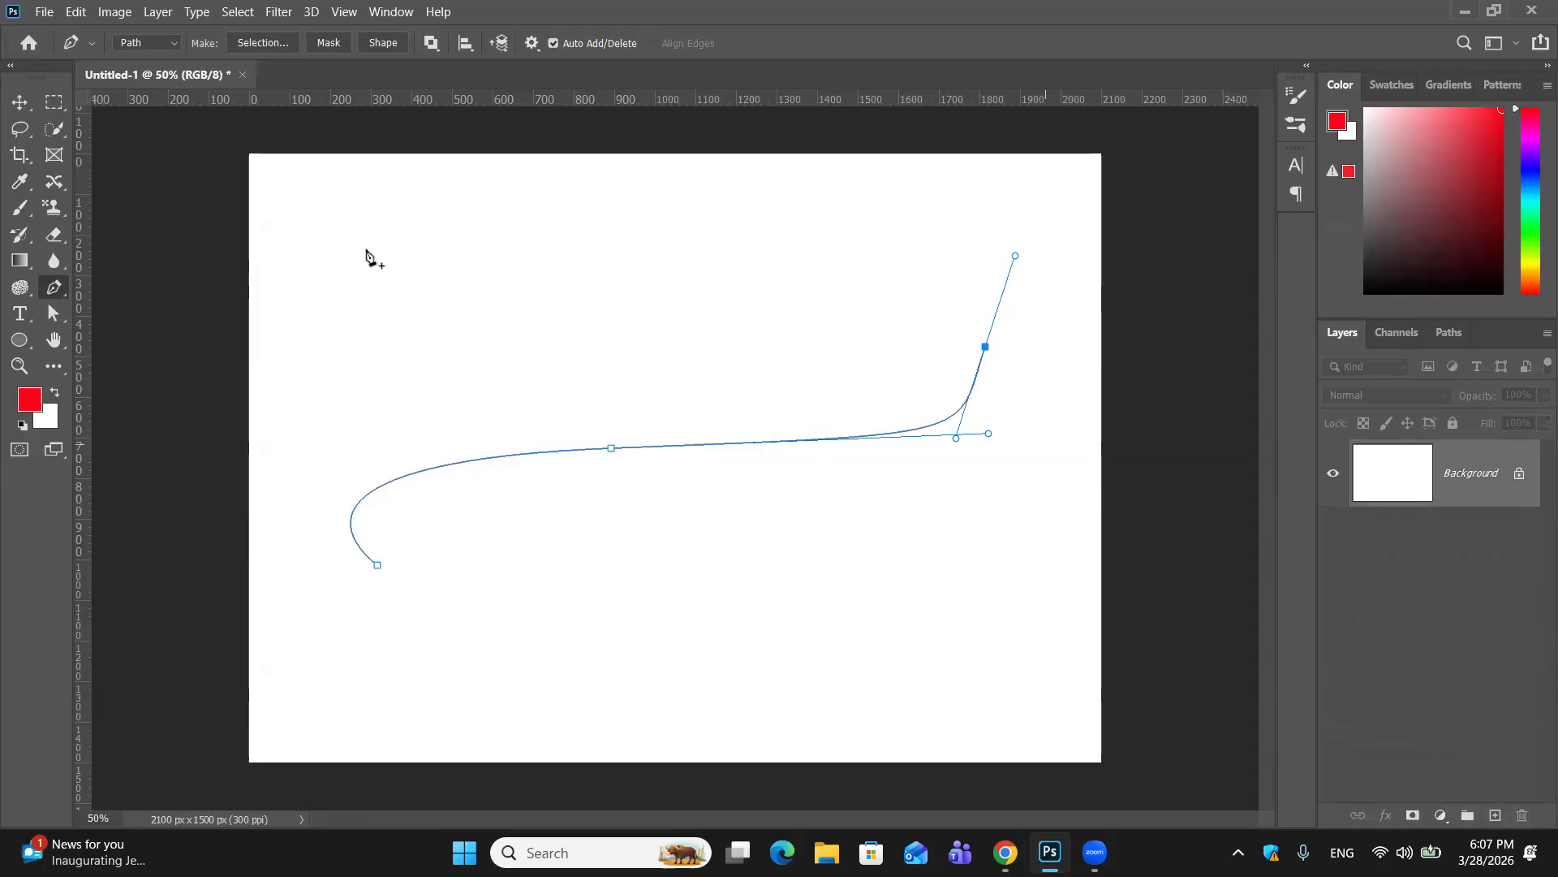
key(ctrl+z)
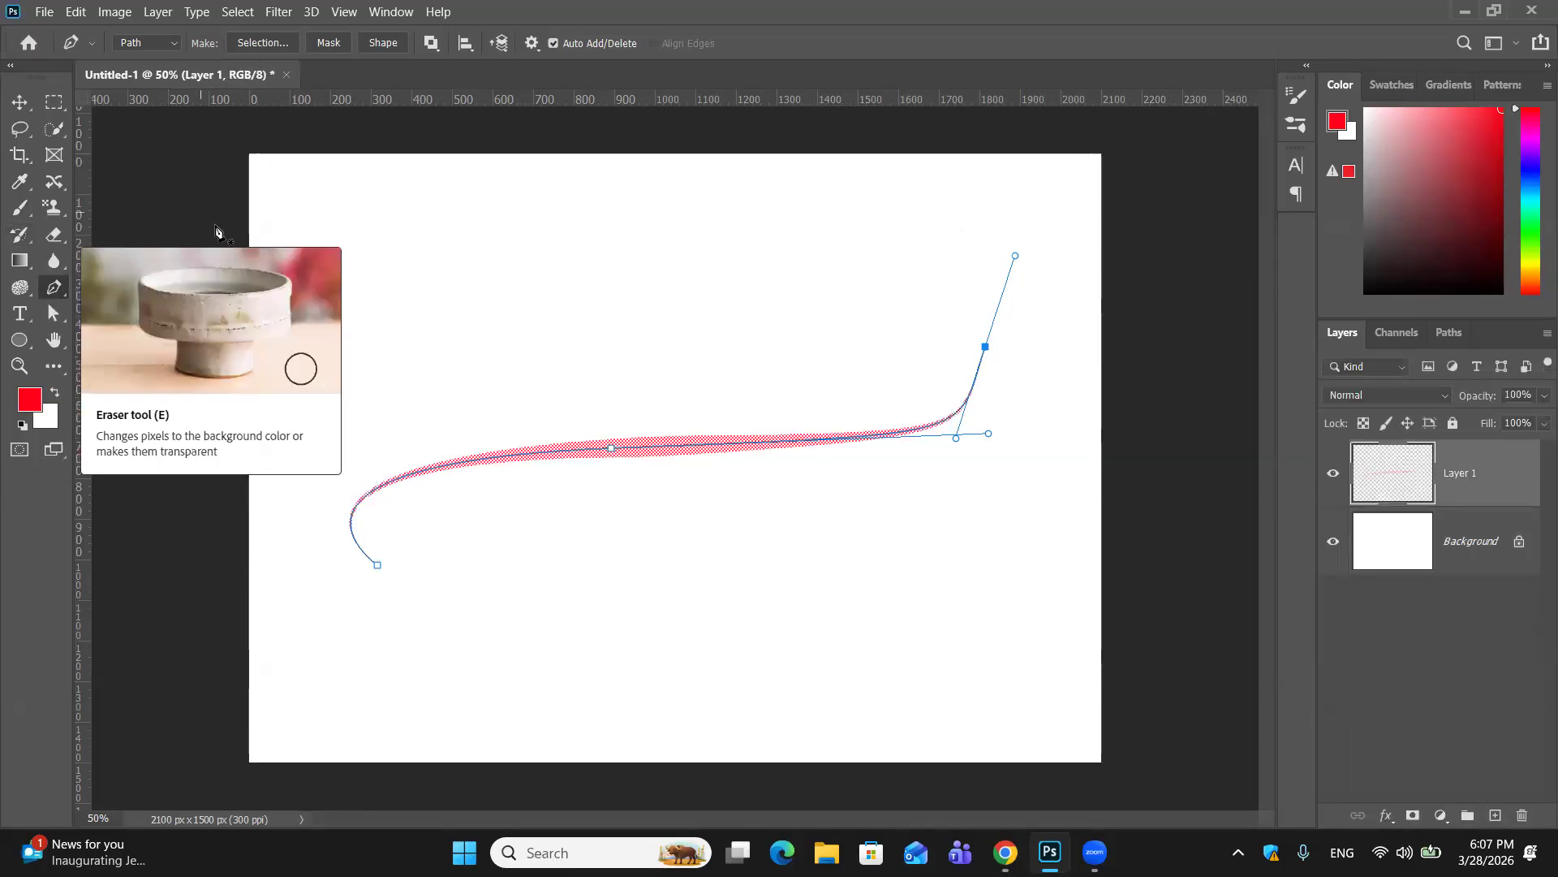
Step: Undo the screentone path stroke and the anchor points of the curved path
key(ctrl+z)
key(ctrl+z)
key(ctrl+z)
key(ctrl+z)
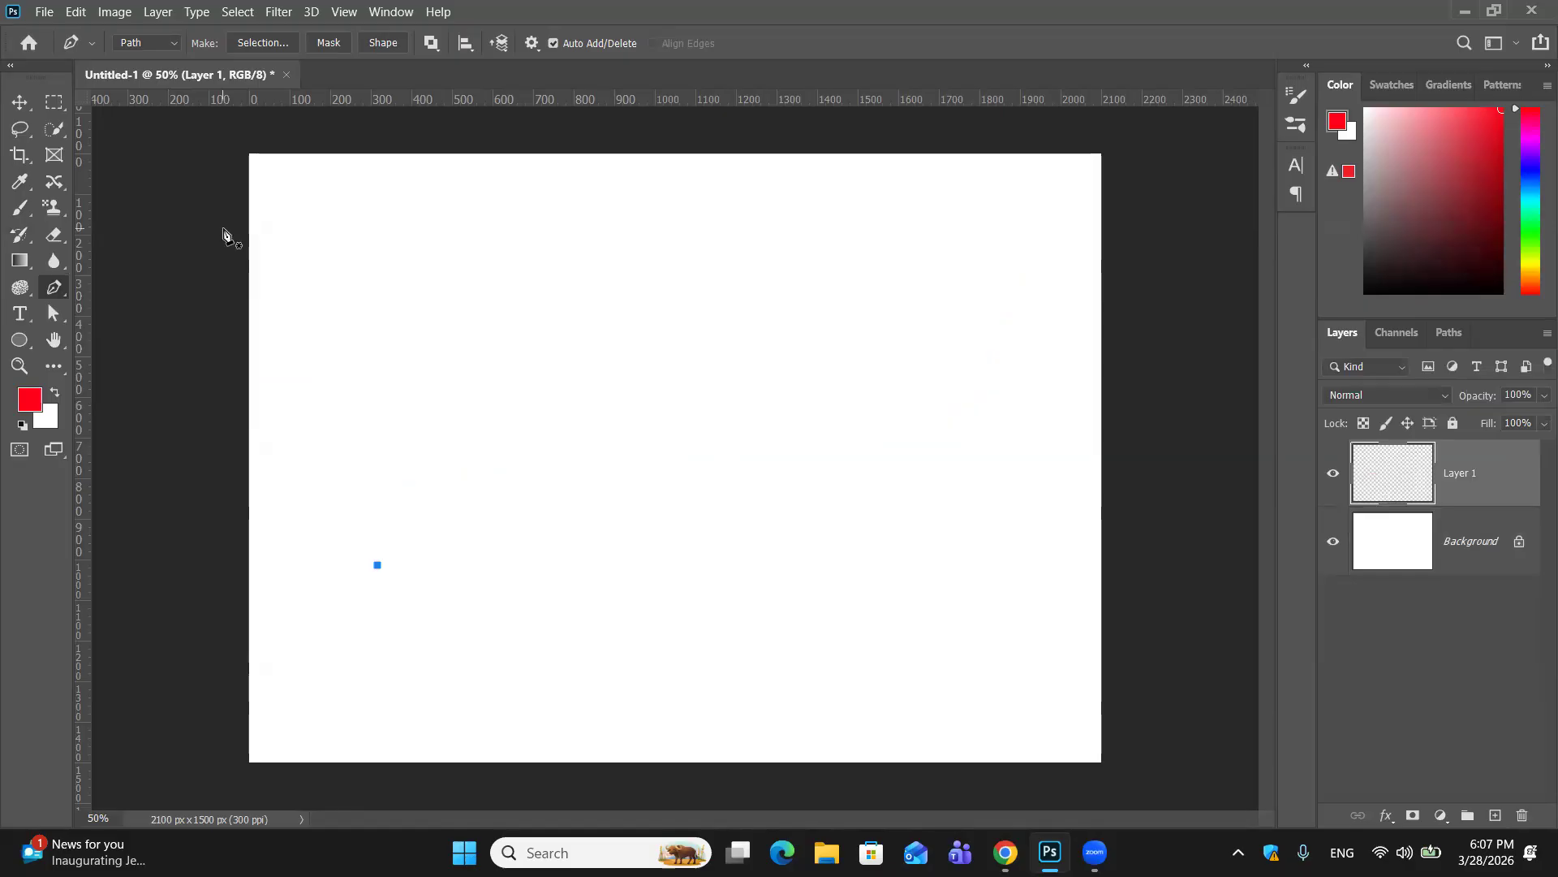
Step: Choose the Soft Round Pressure Opacity preset for the Brush tool
click(27, 208)
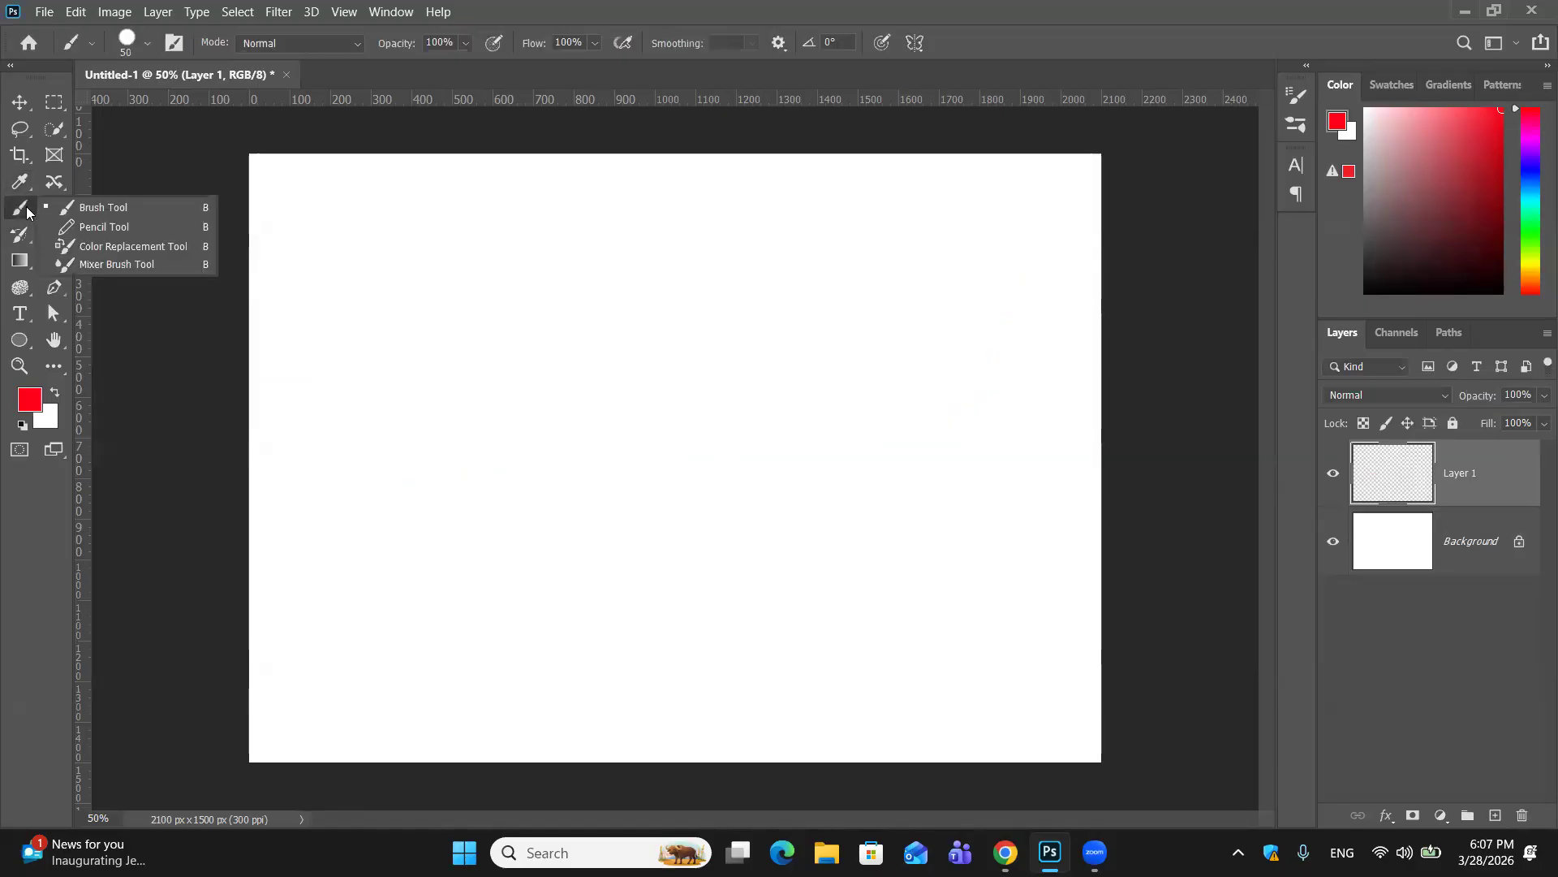
click(61, 215)
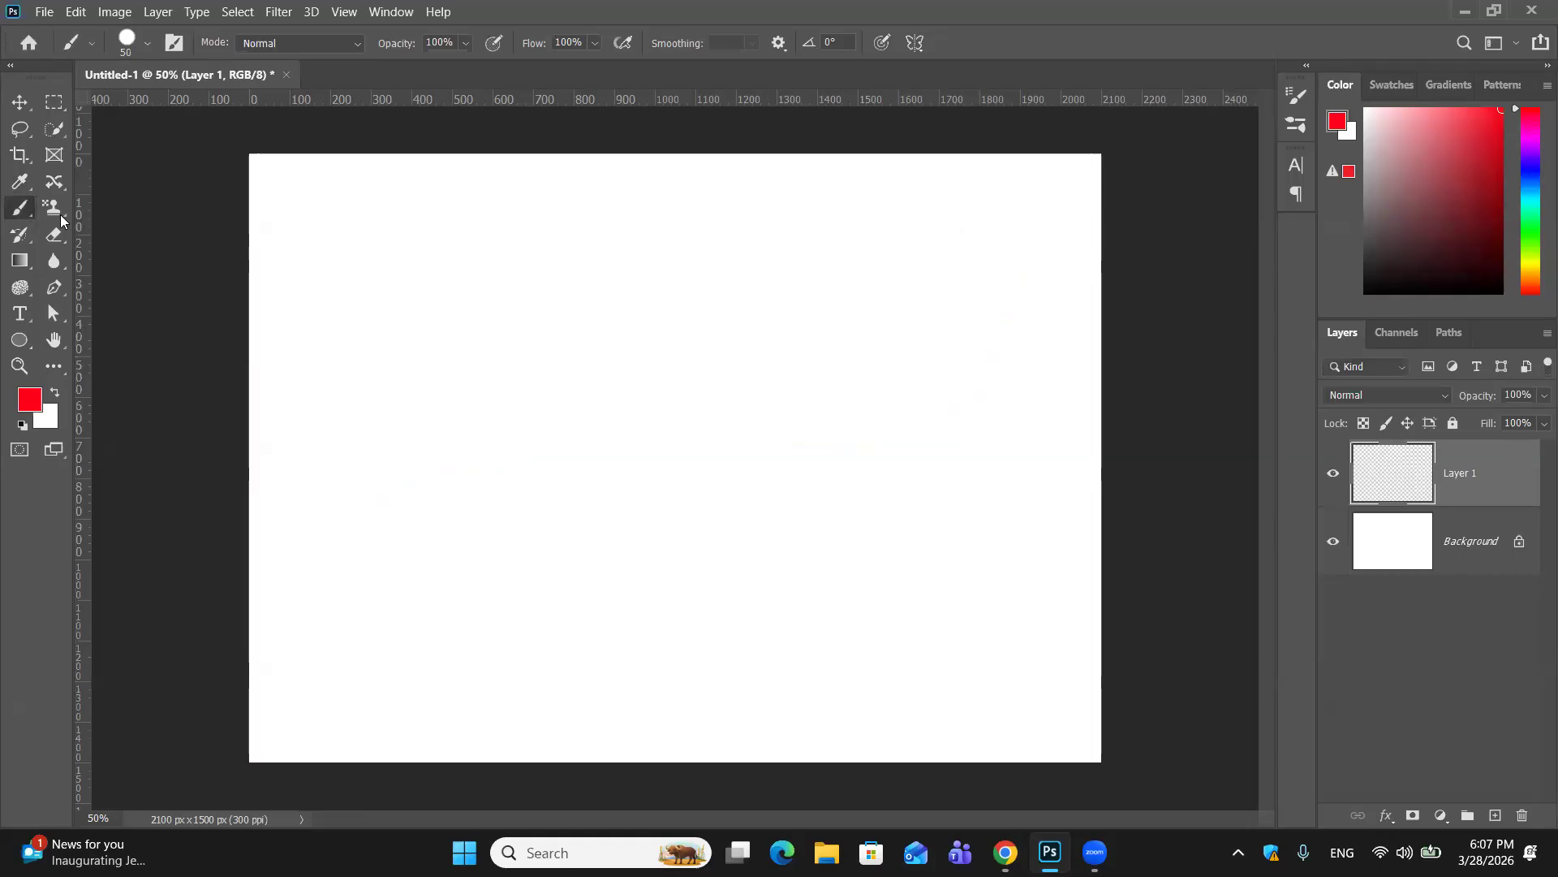
click(119, 32)
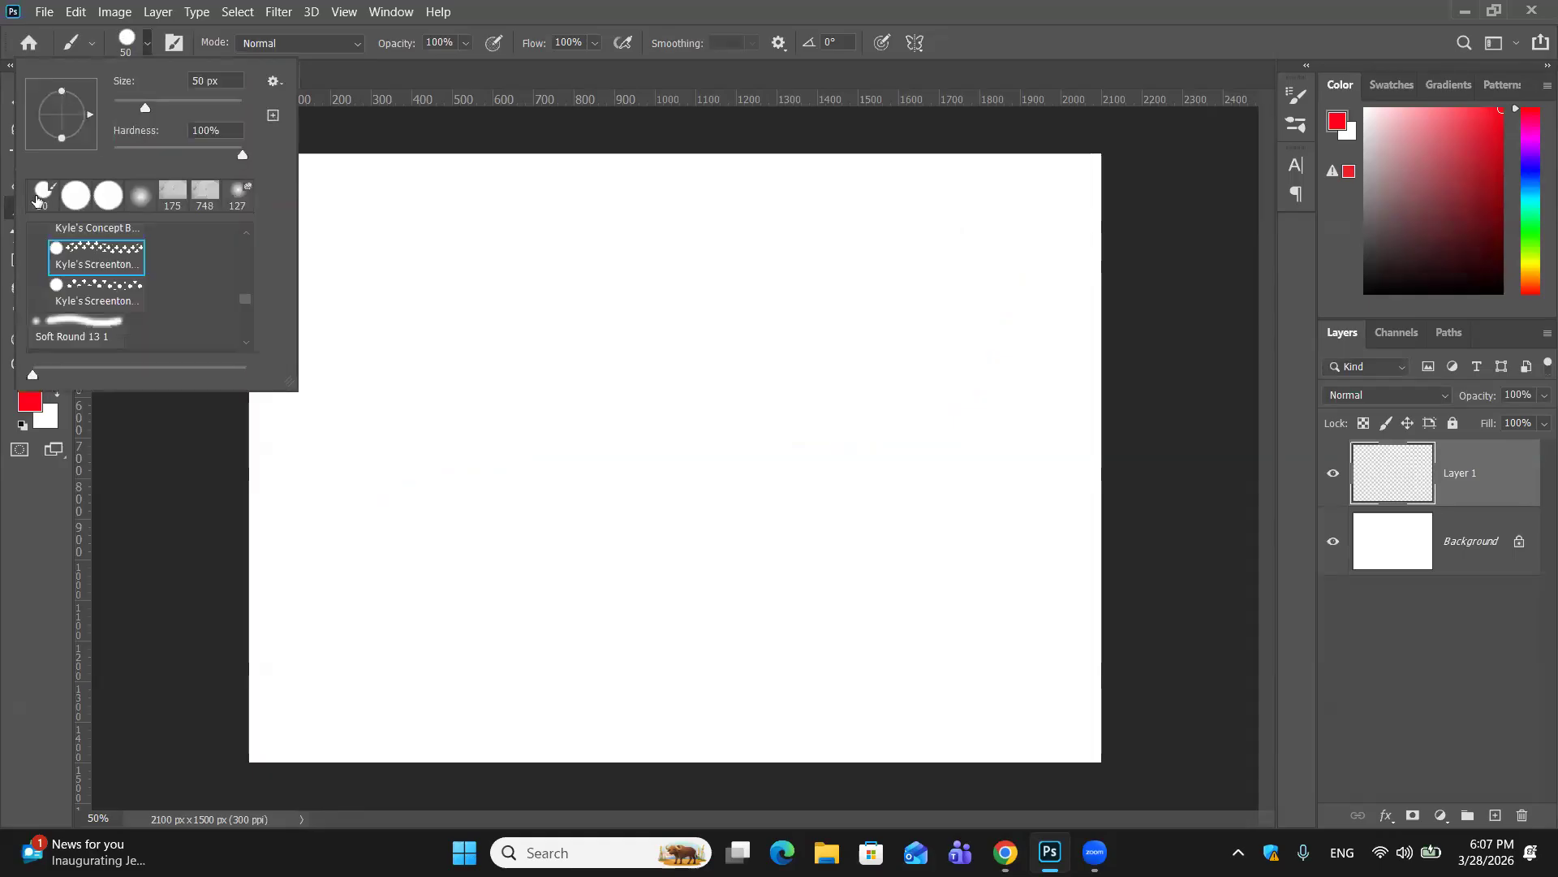
scroll(80, 236, up, 2)
scroll(81, 237, up, 6)
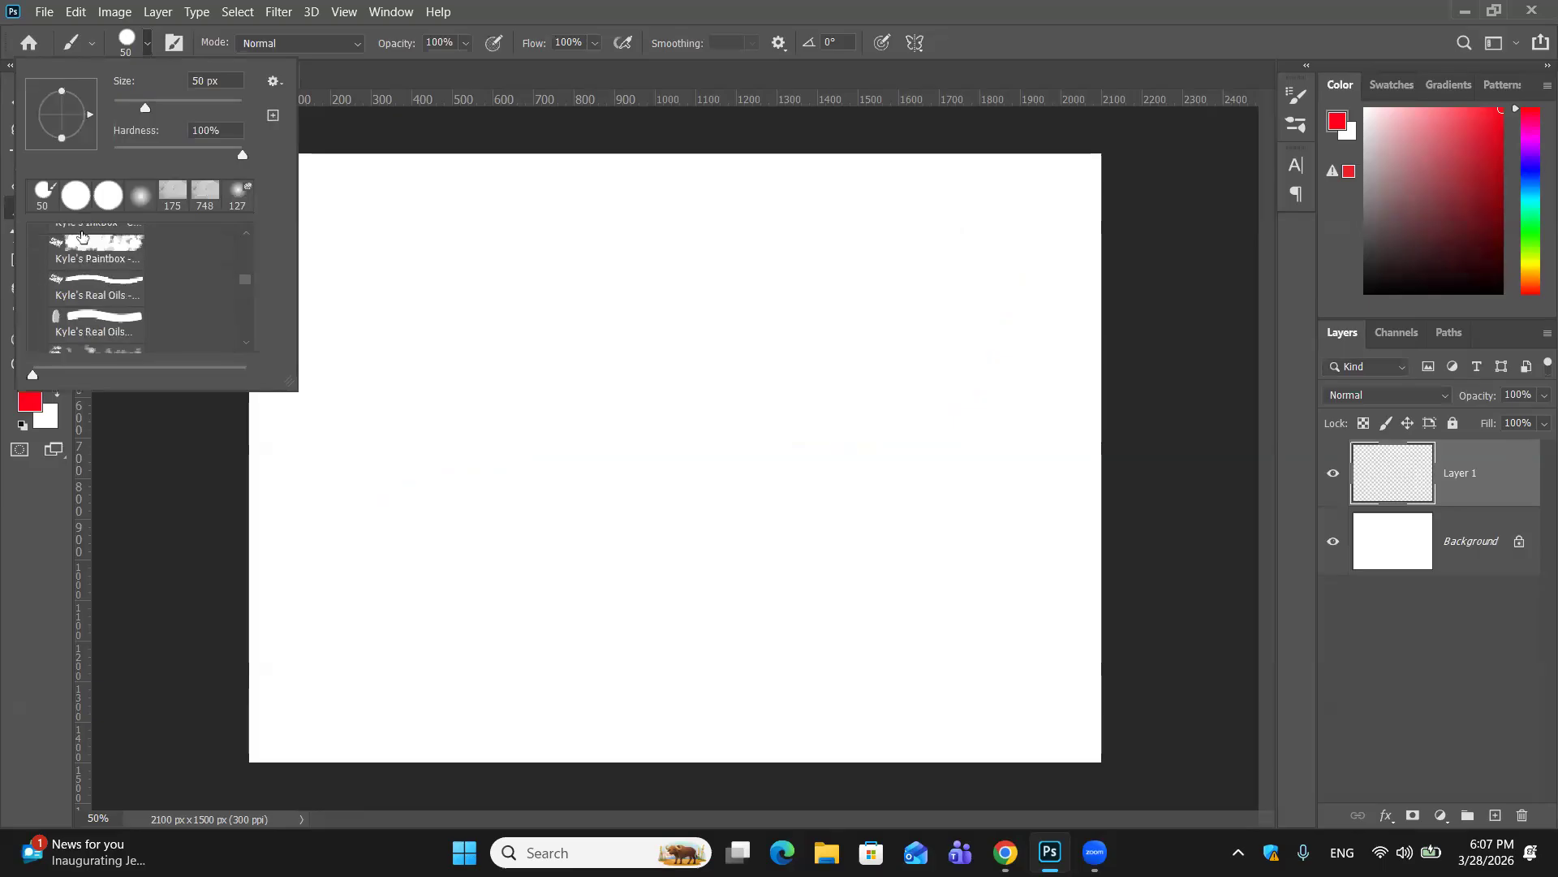
scroll(81, 237, up, 1)
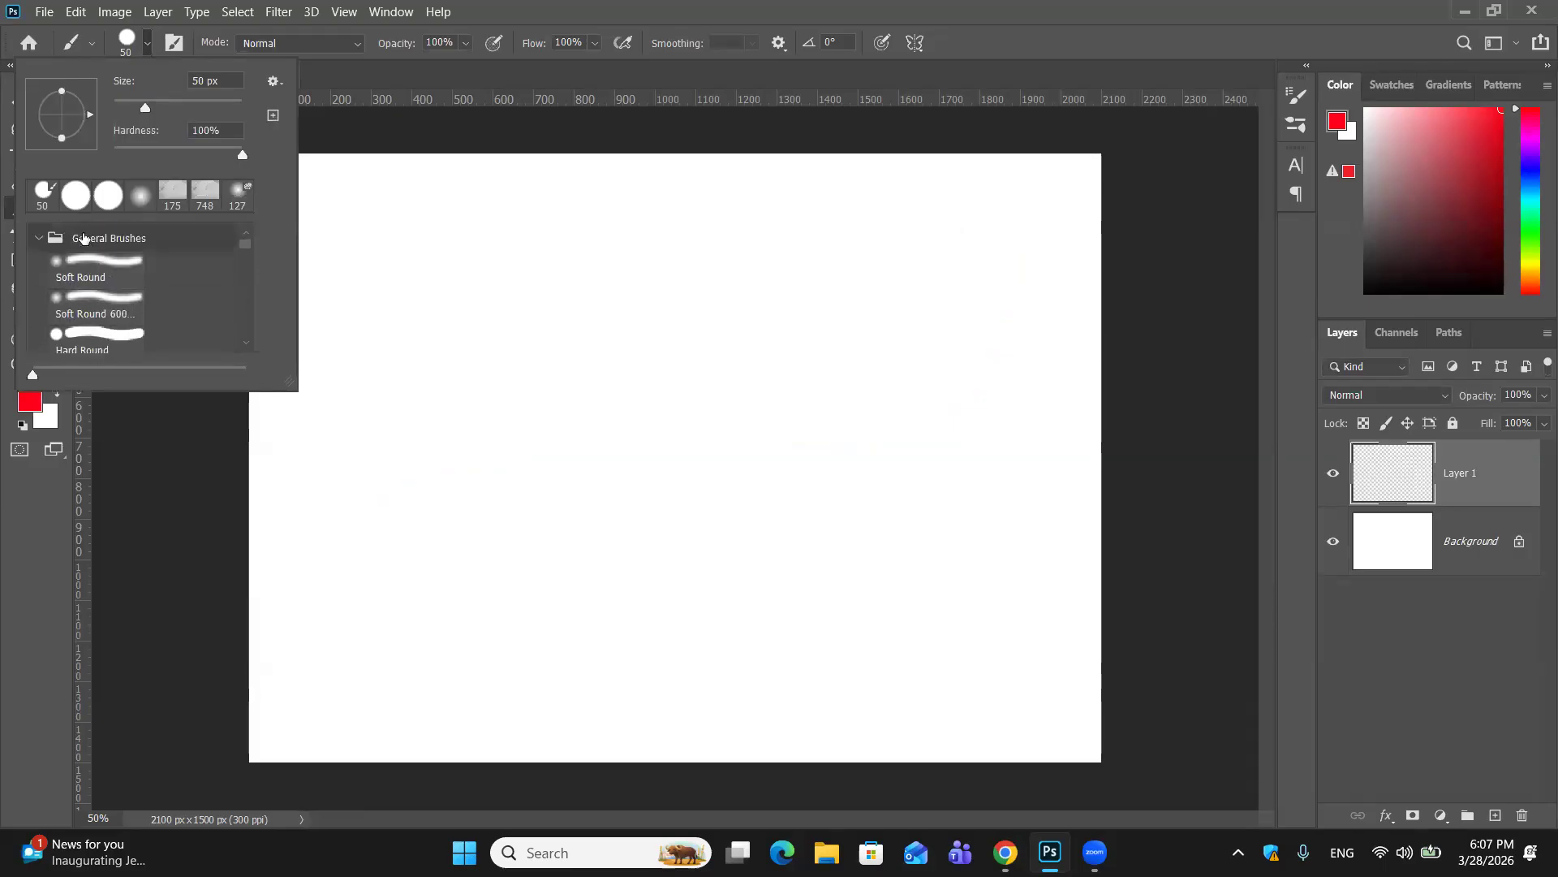
scroll(121, 276, down, 2)
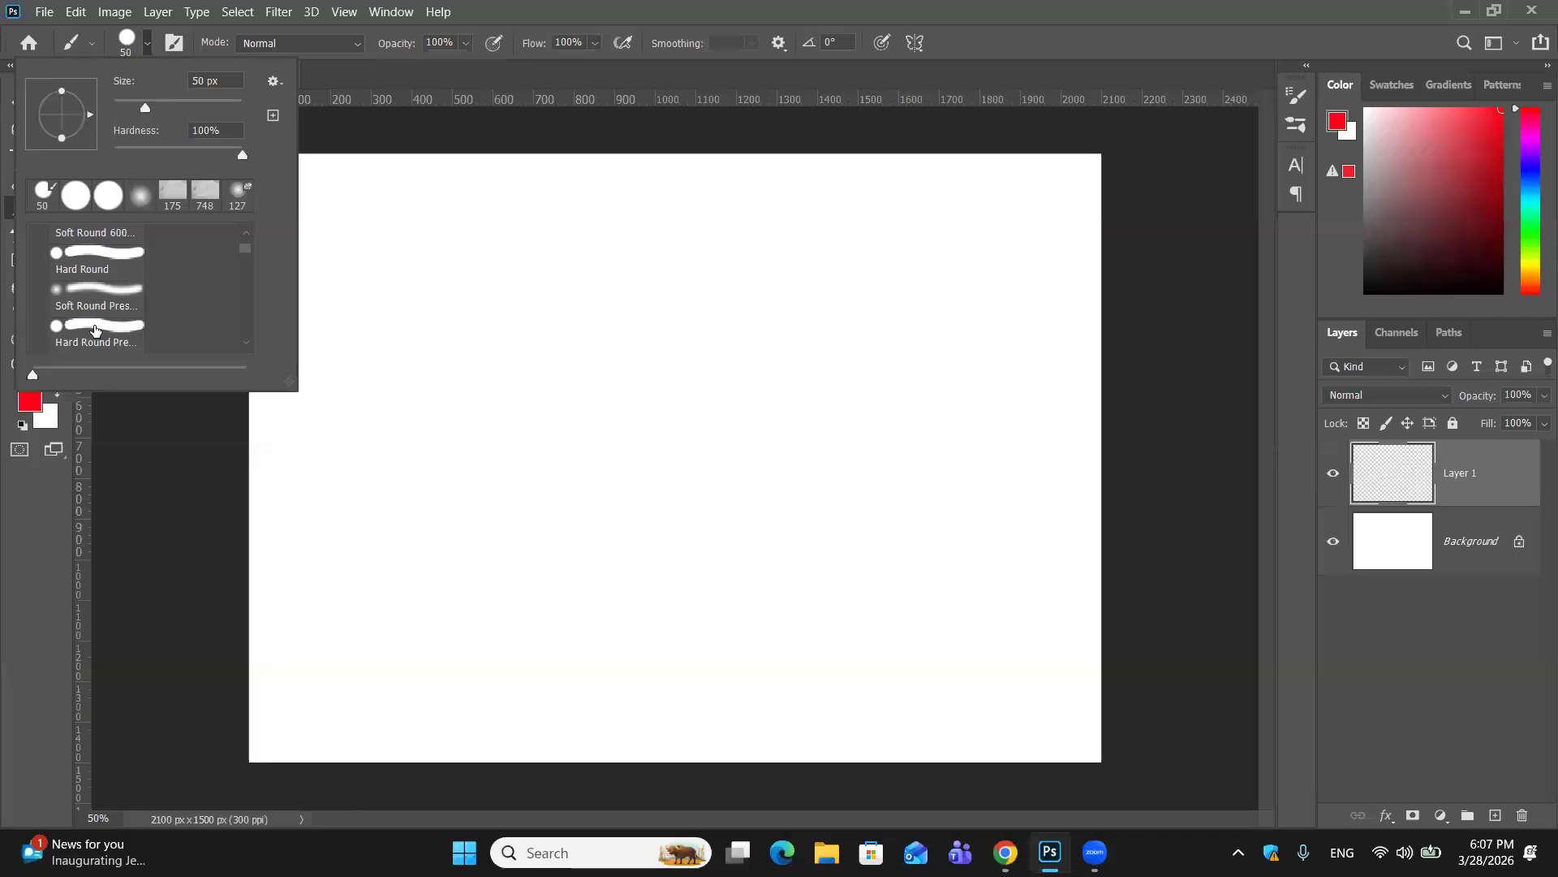
scroll(95, 330, down, 1)
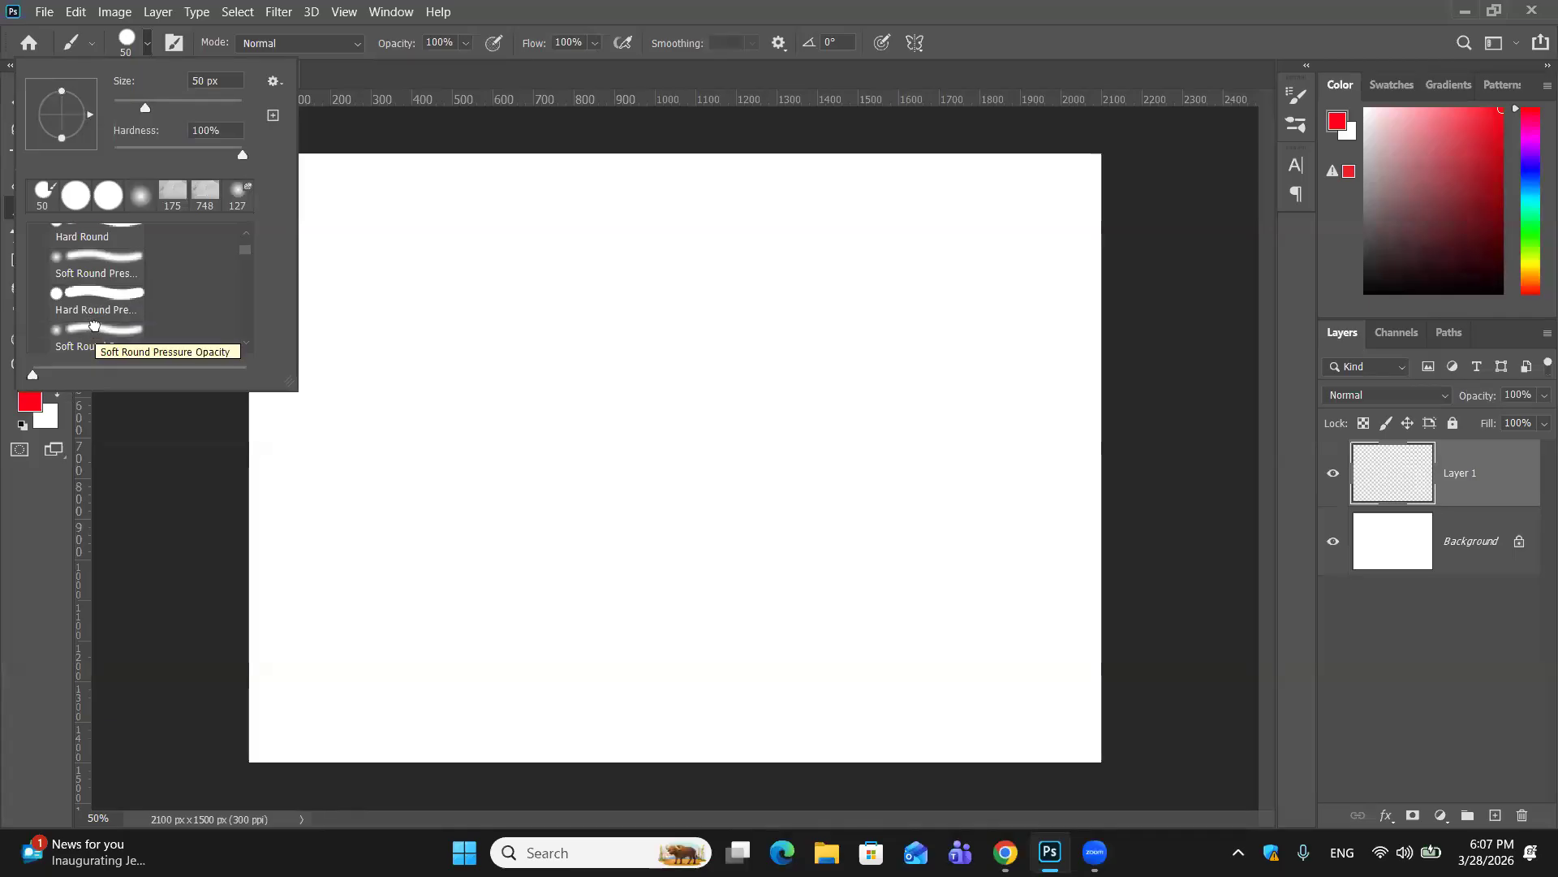
click(95, 330)
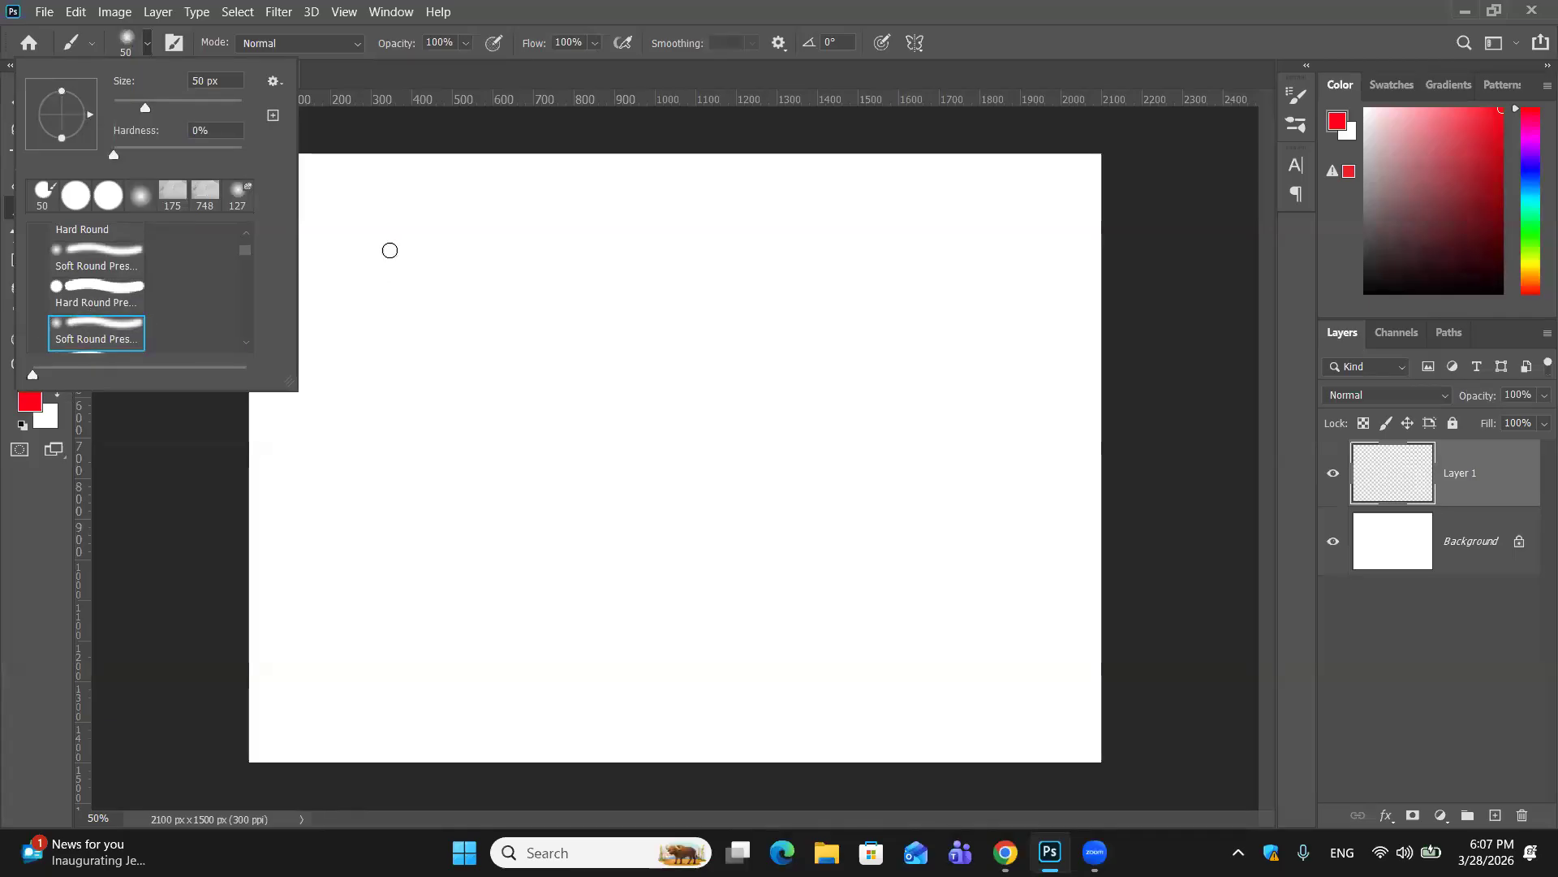
click(390, 250)
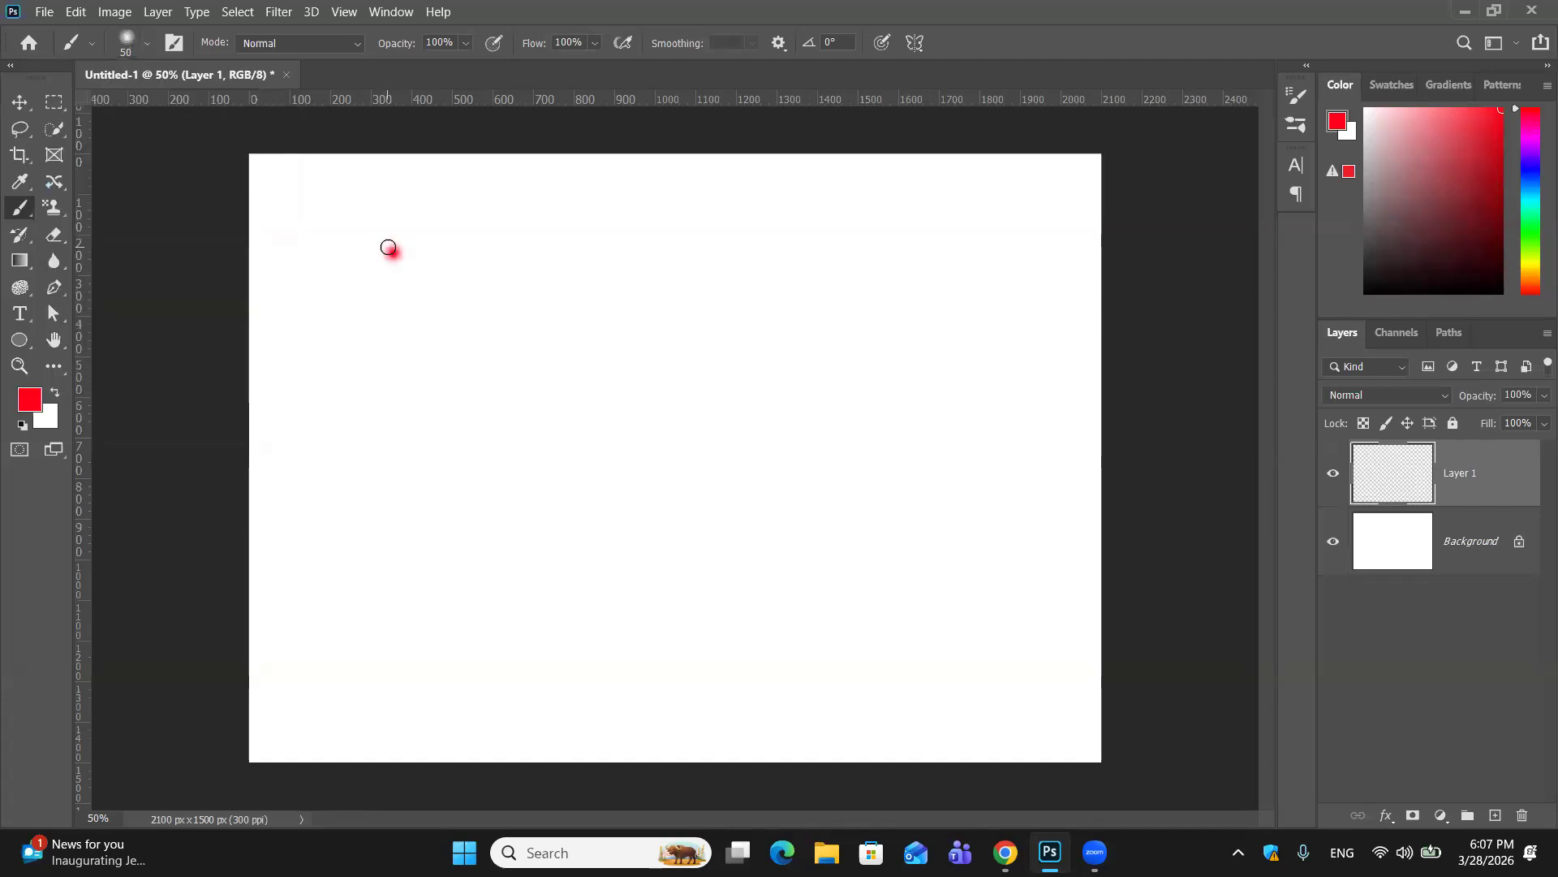
Step: Draw an elliptical path about 934 × 975 px near the middle of the canvas with the Ellipse tool in Path mode
click(20, 339)
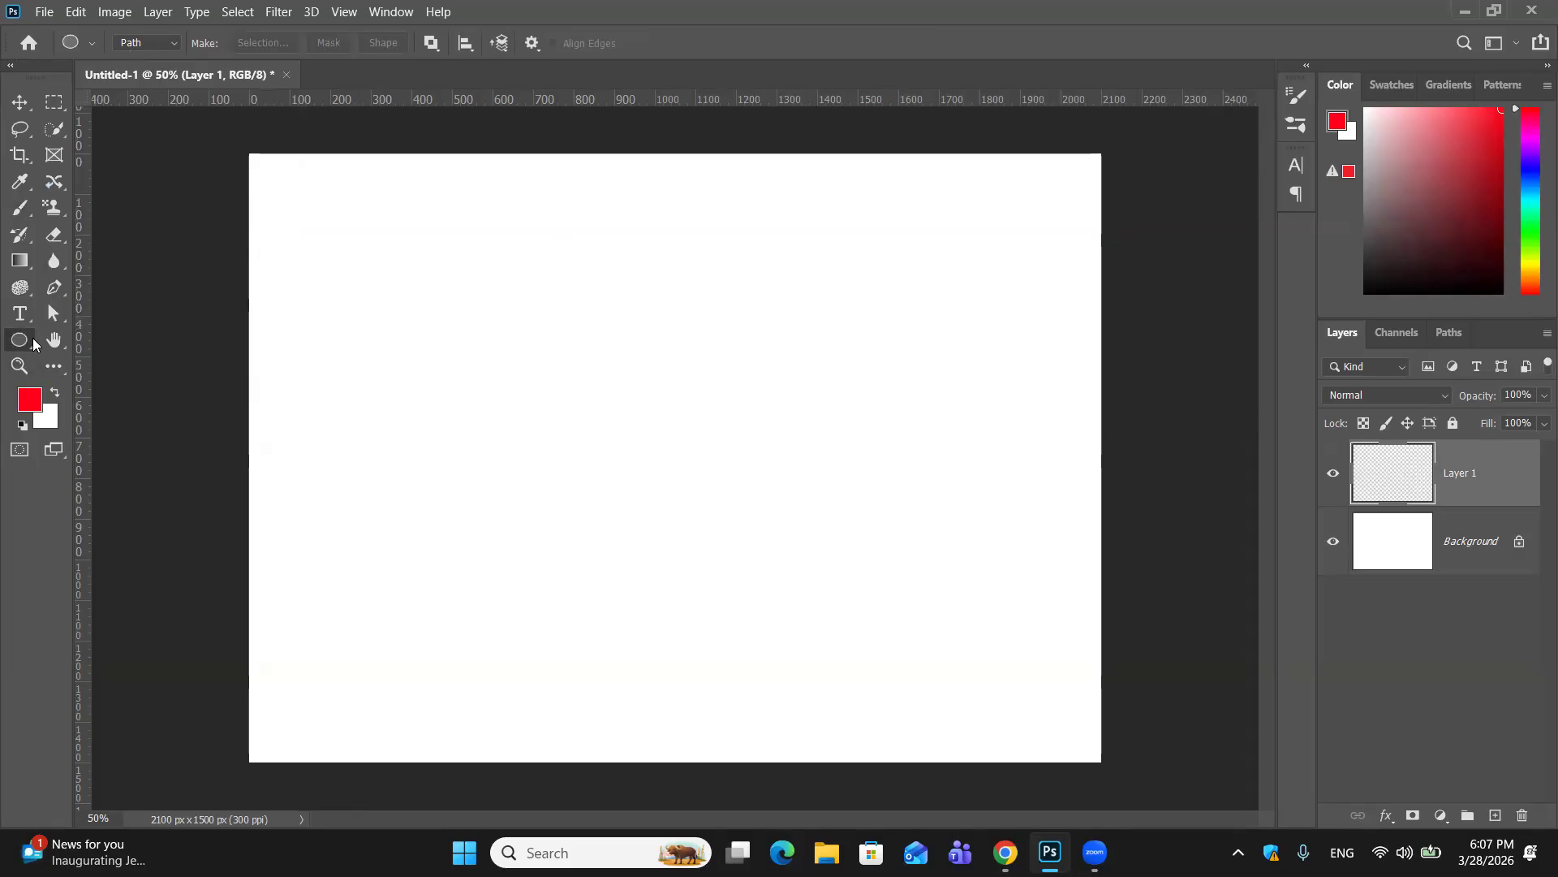
click(171, 46)
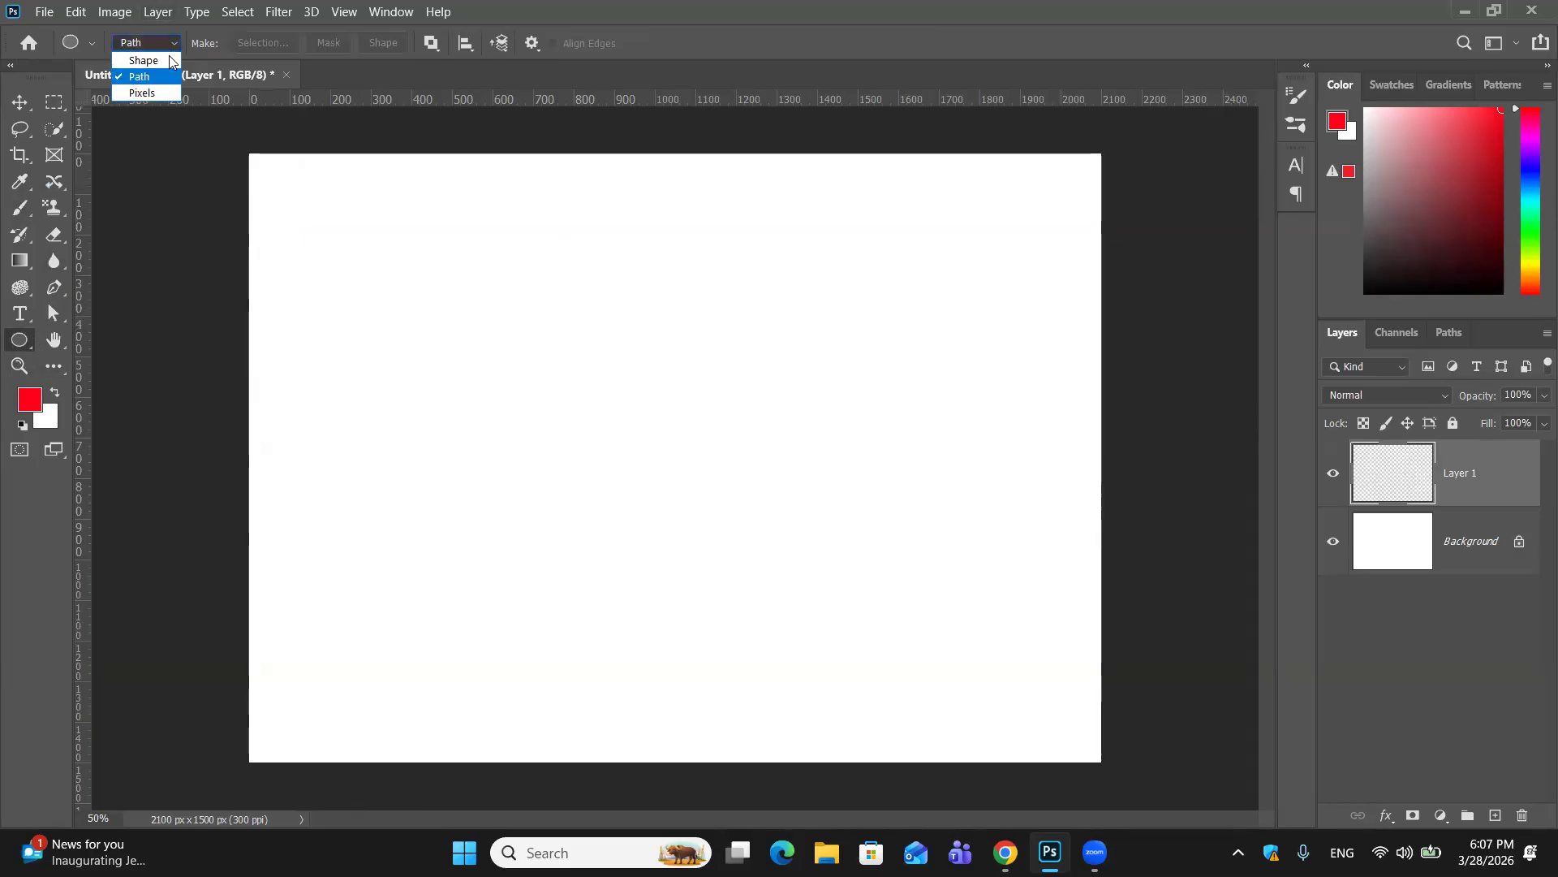
click(170, 76)
drag(489, 241, 867, 635)
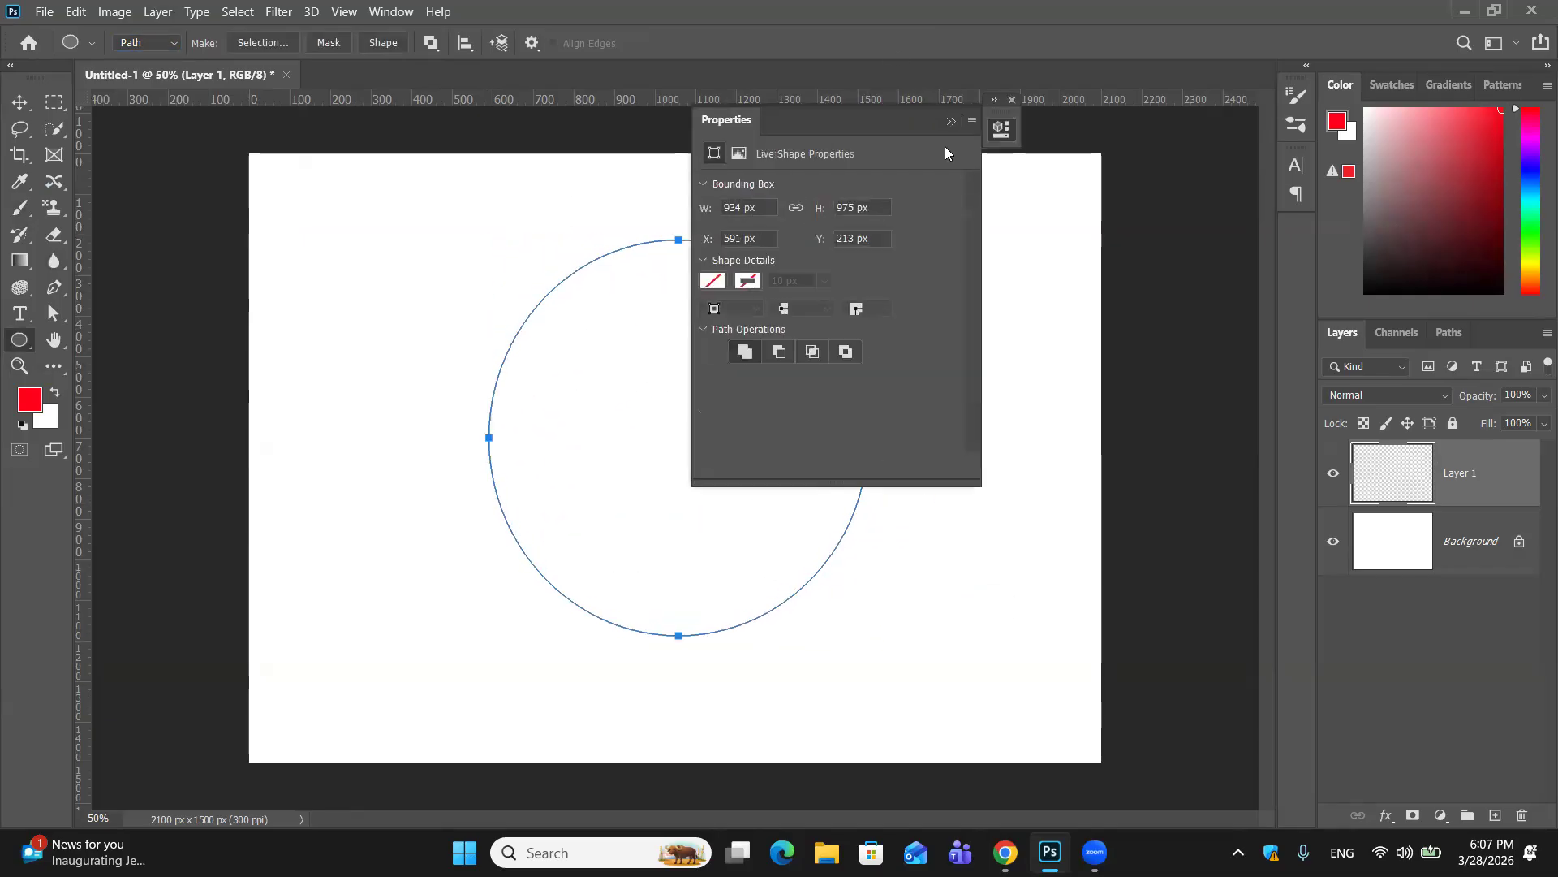
Step: Stroke the elliptical path on Layer 1 using the Brush with Simulate Pressure, and deselect the work path
right_click(747, 286)
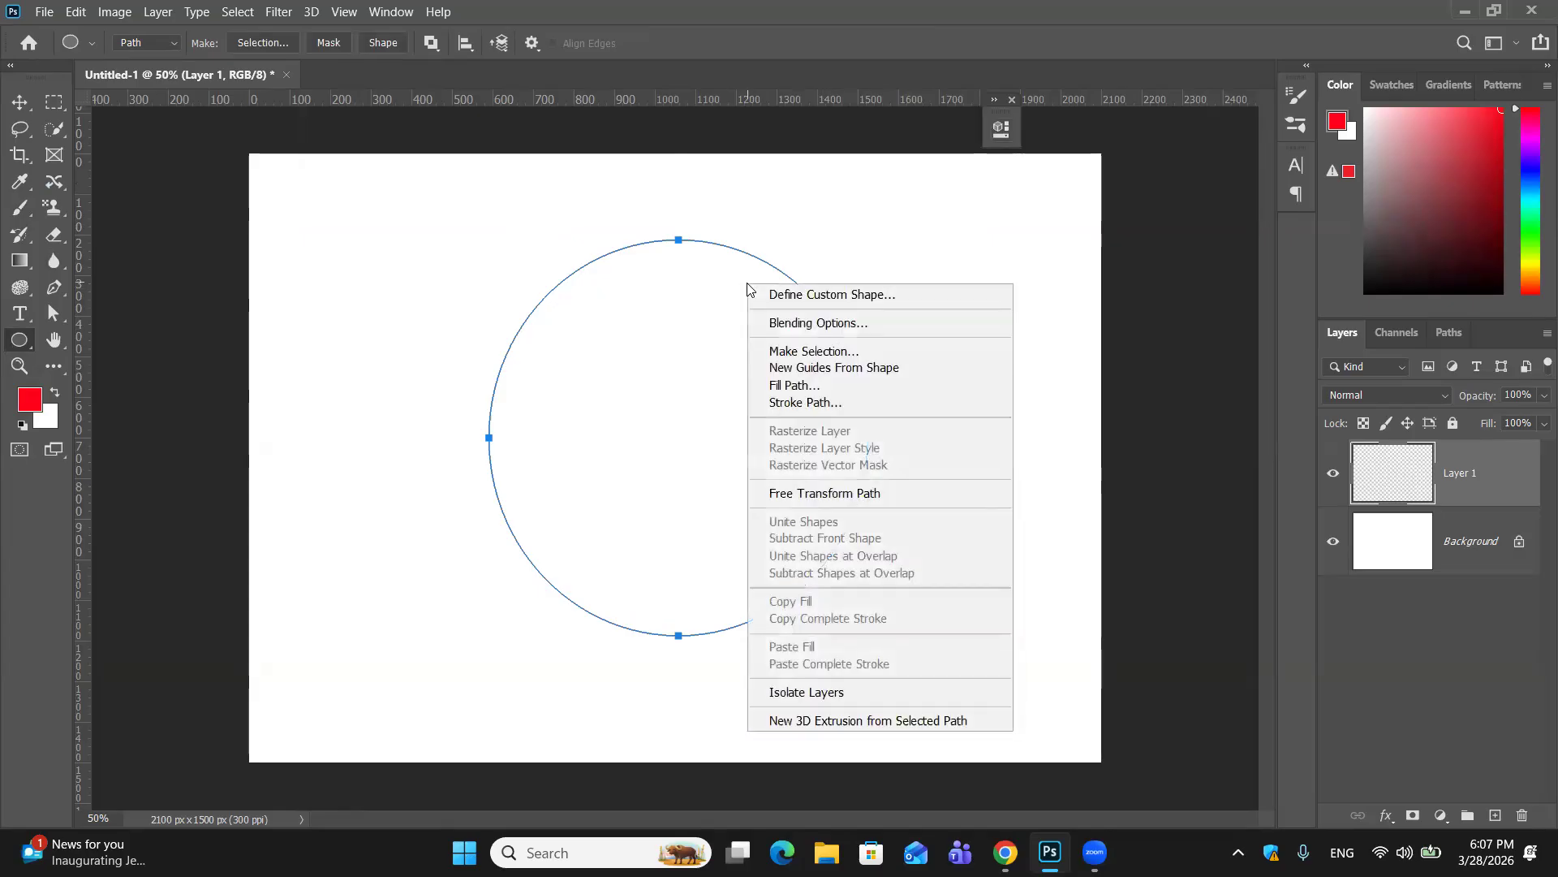
click(794, 413)
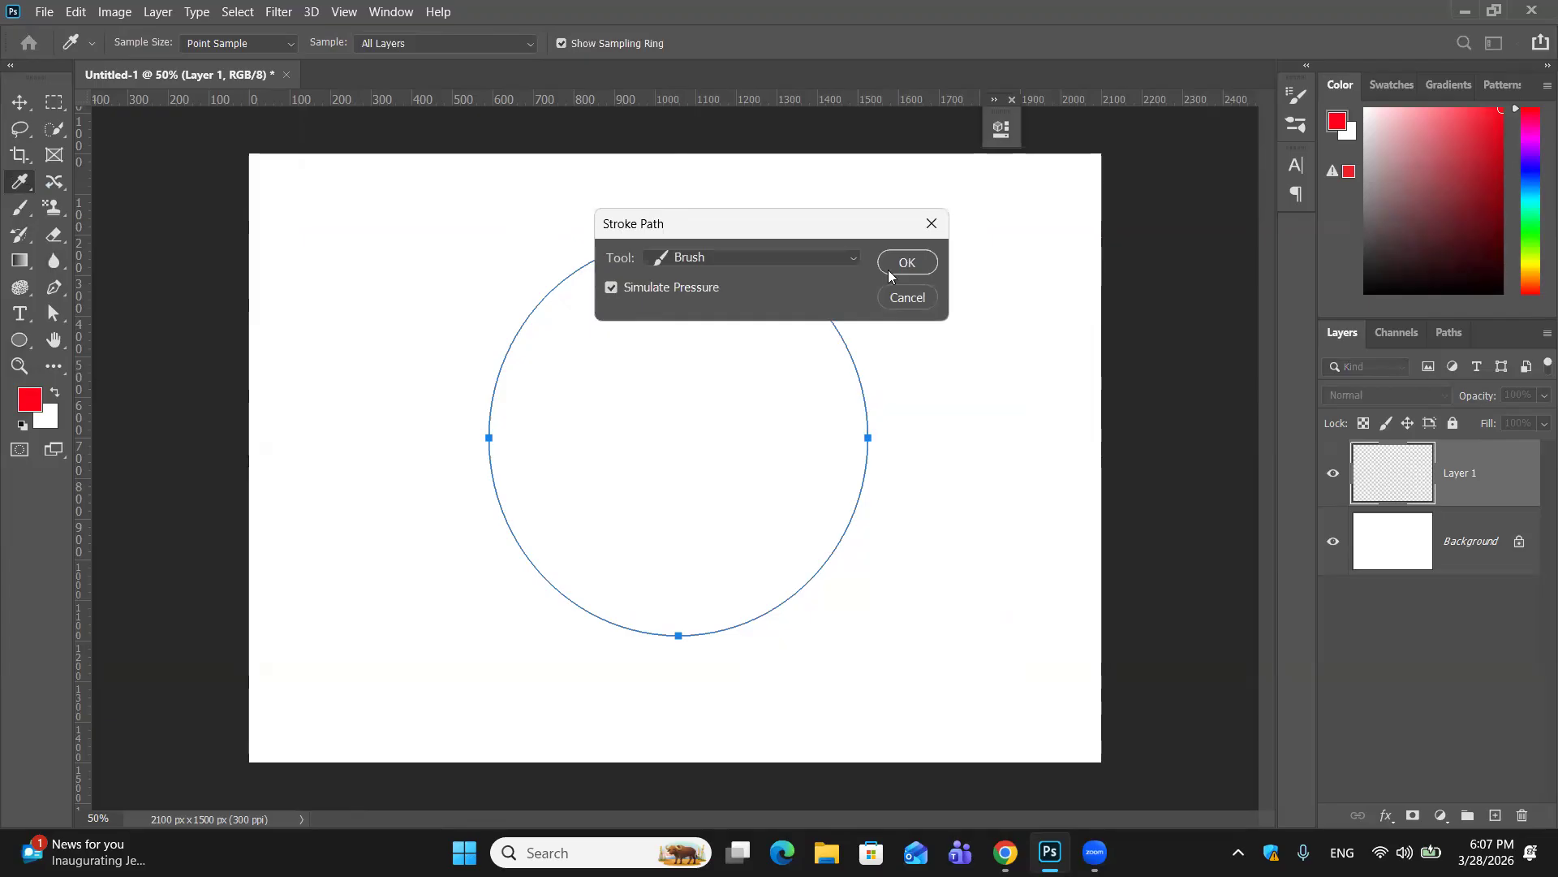
click(907, 263)
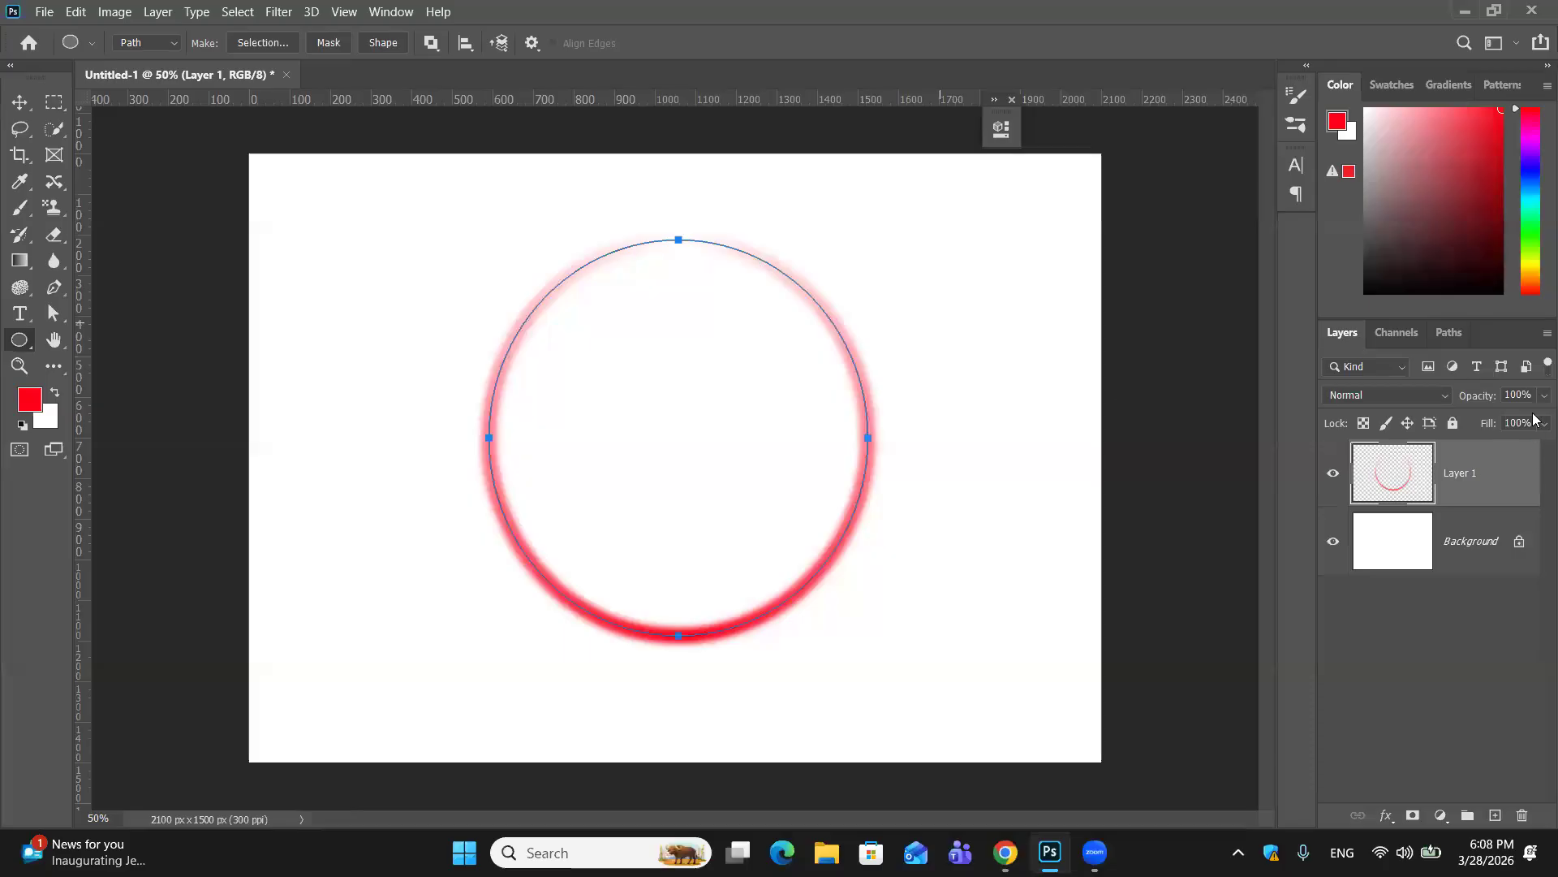
click(1447, 335)
click(1441, 416)
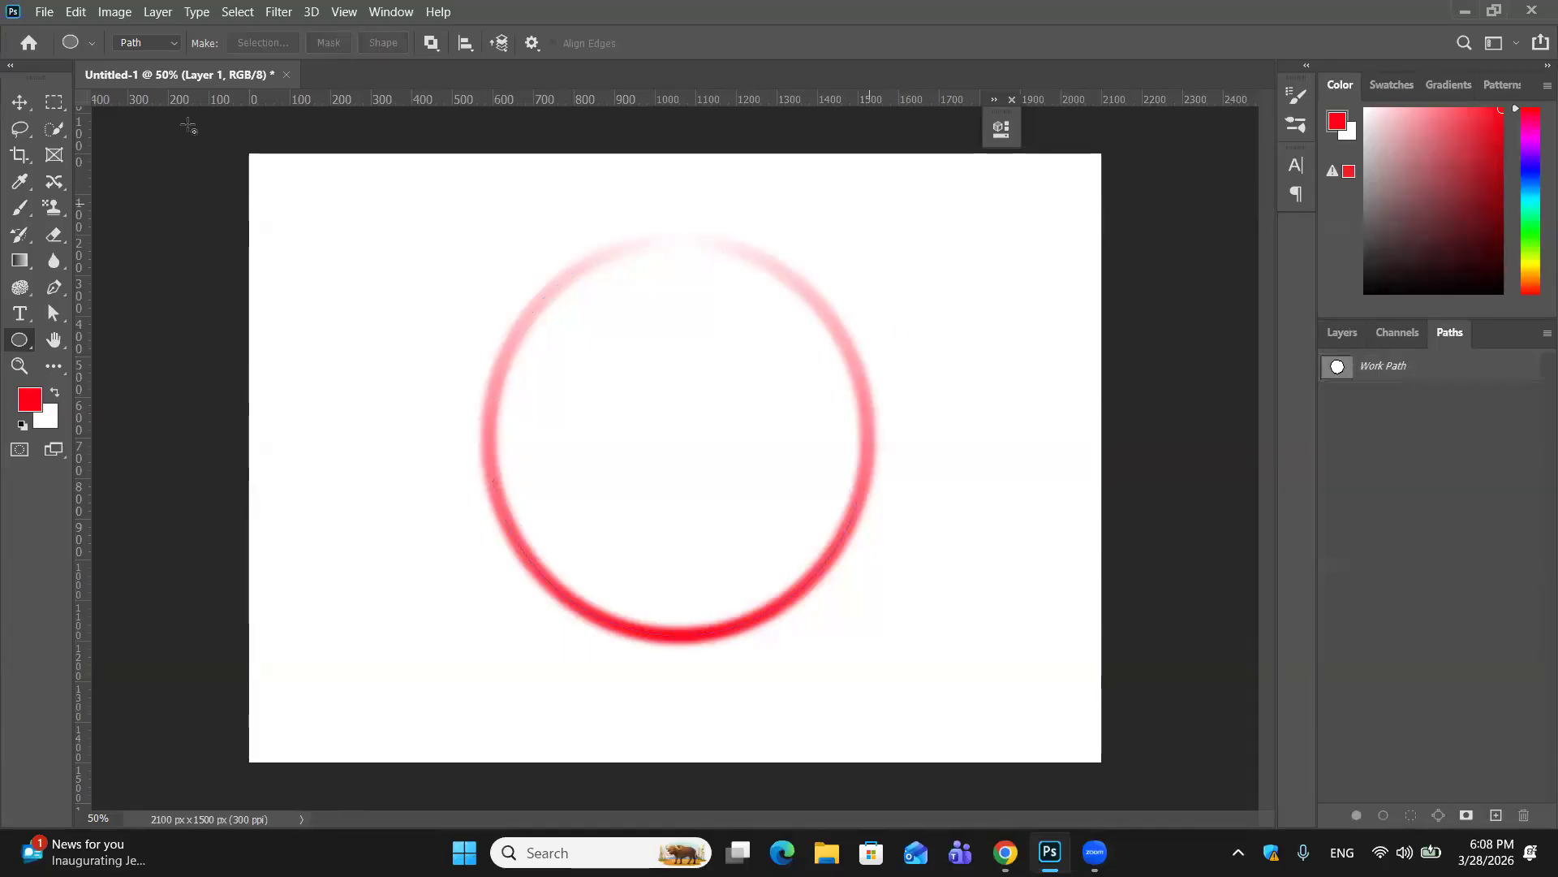
click(16, 100)
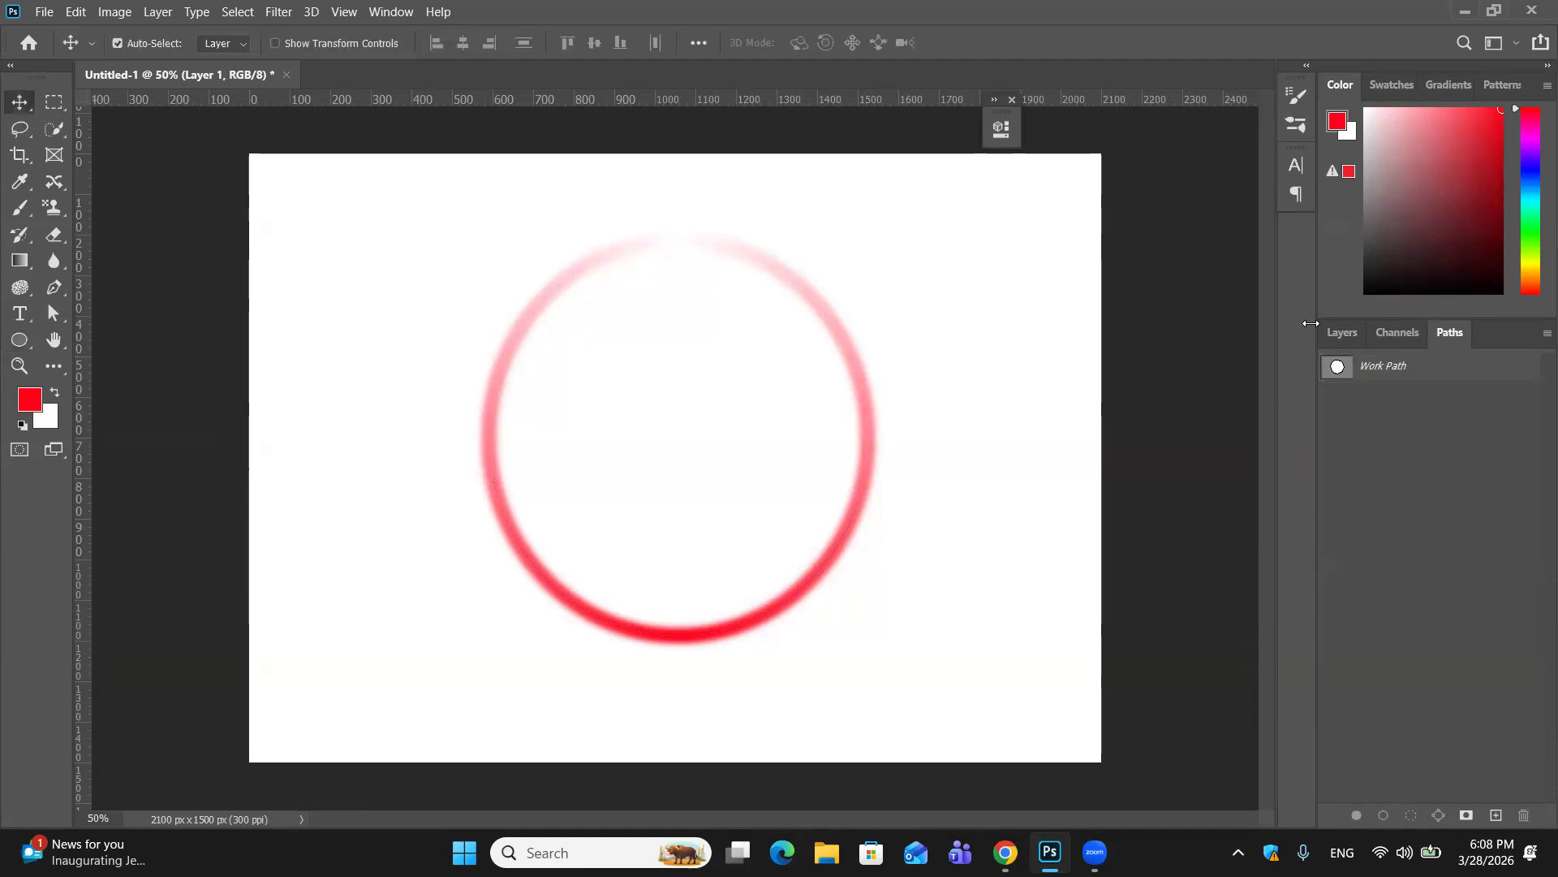
click(1341, 333)
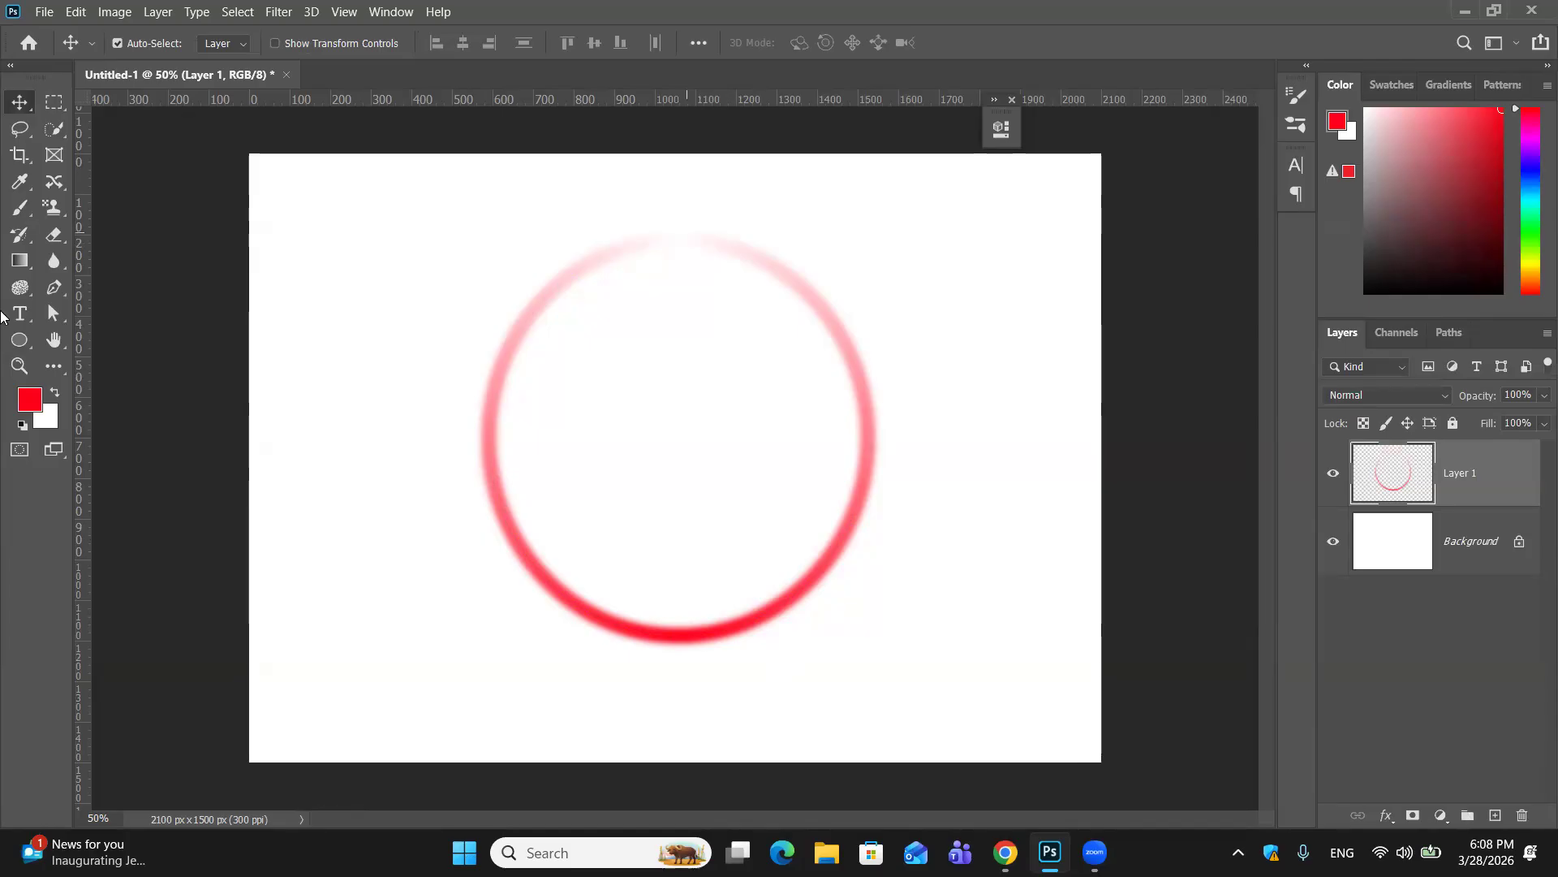
Step: Choose the Hard Round Pressure Opacity preset for the Brush tool, and delete the layer holding the stroked circle
click(27, 215)
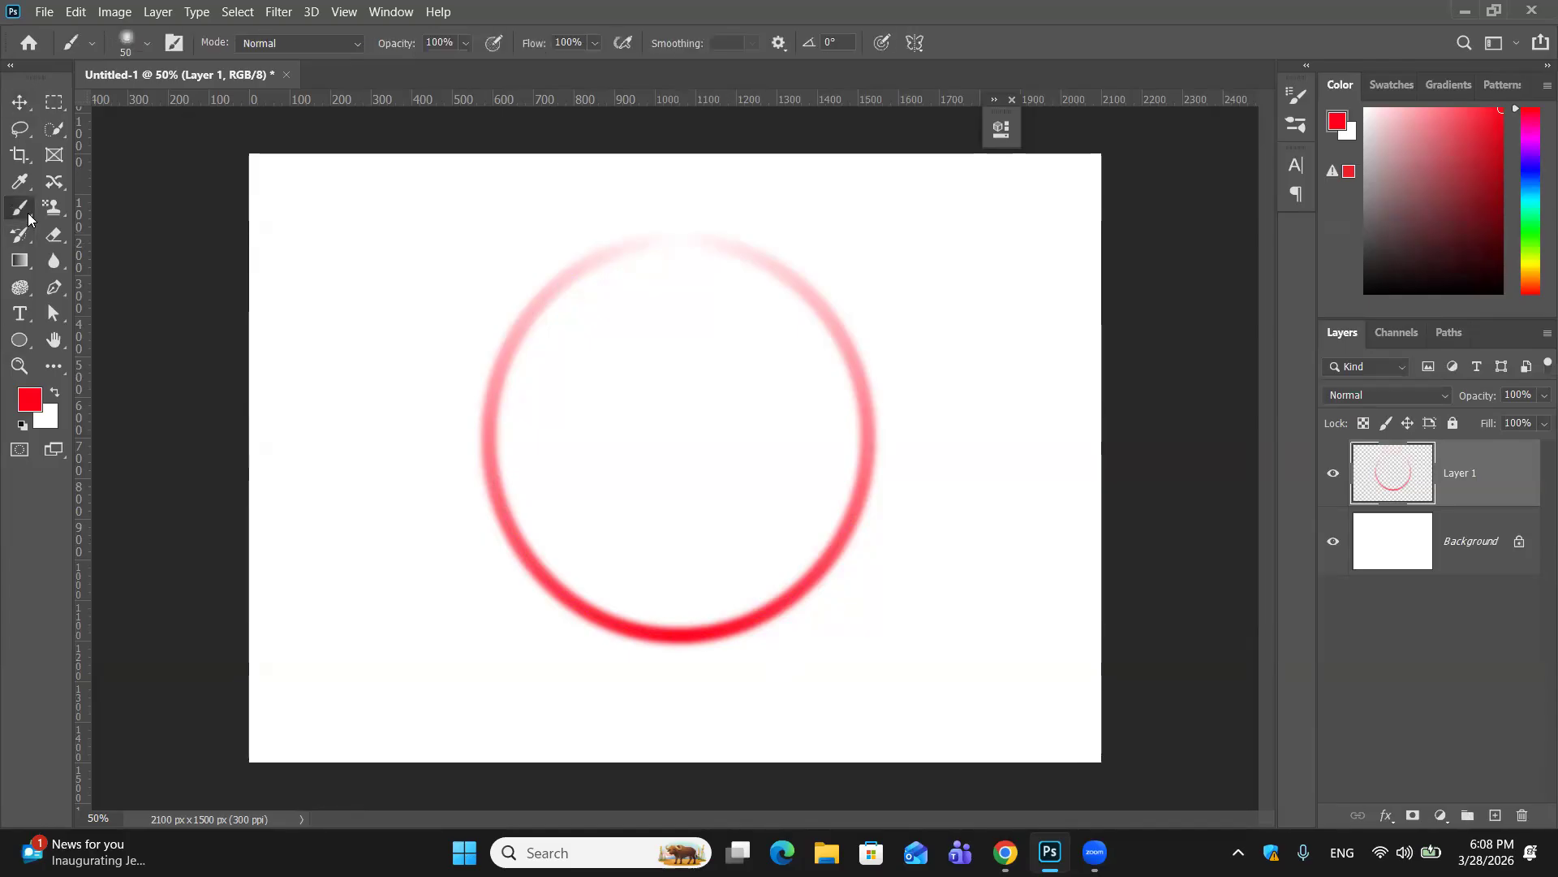
click(142, 40)
scroll(120, 294, down, 1)
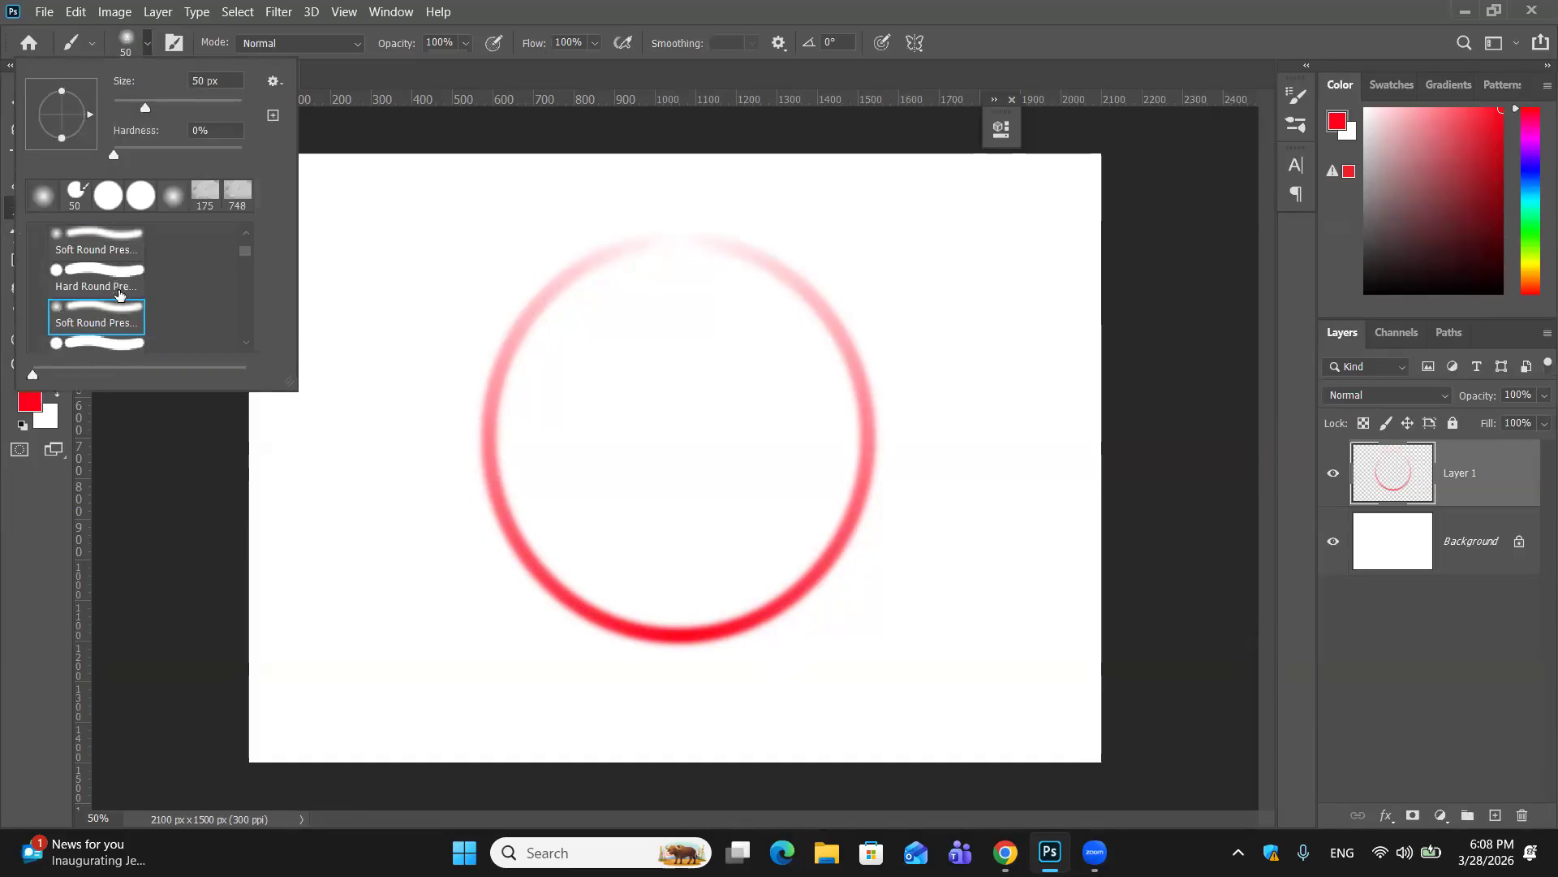
scroll(119, 295, down, 1)
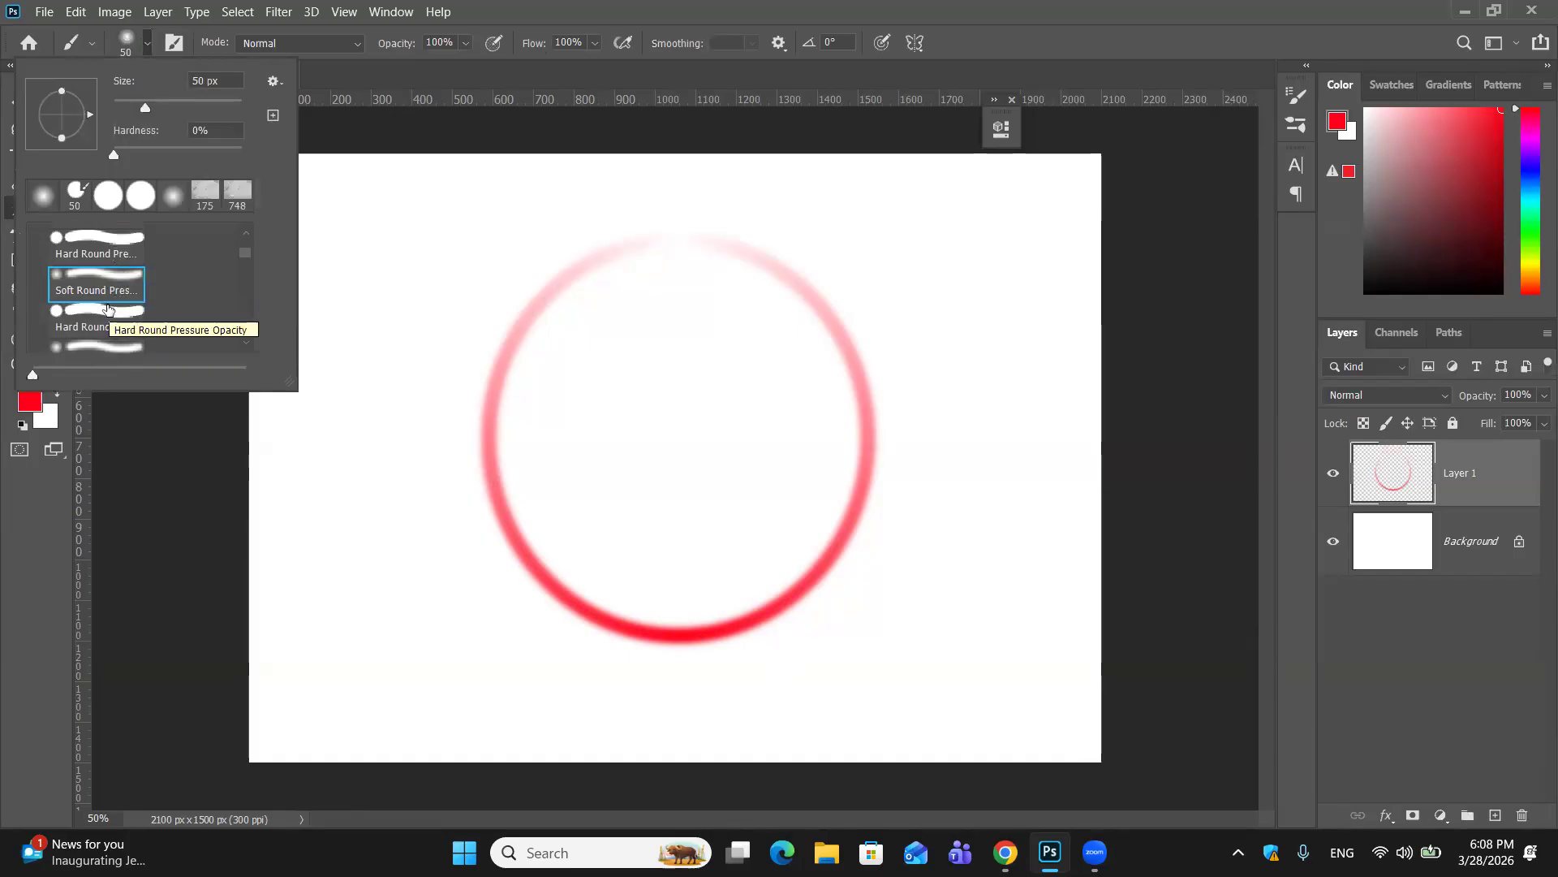
click(106, 306)
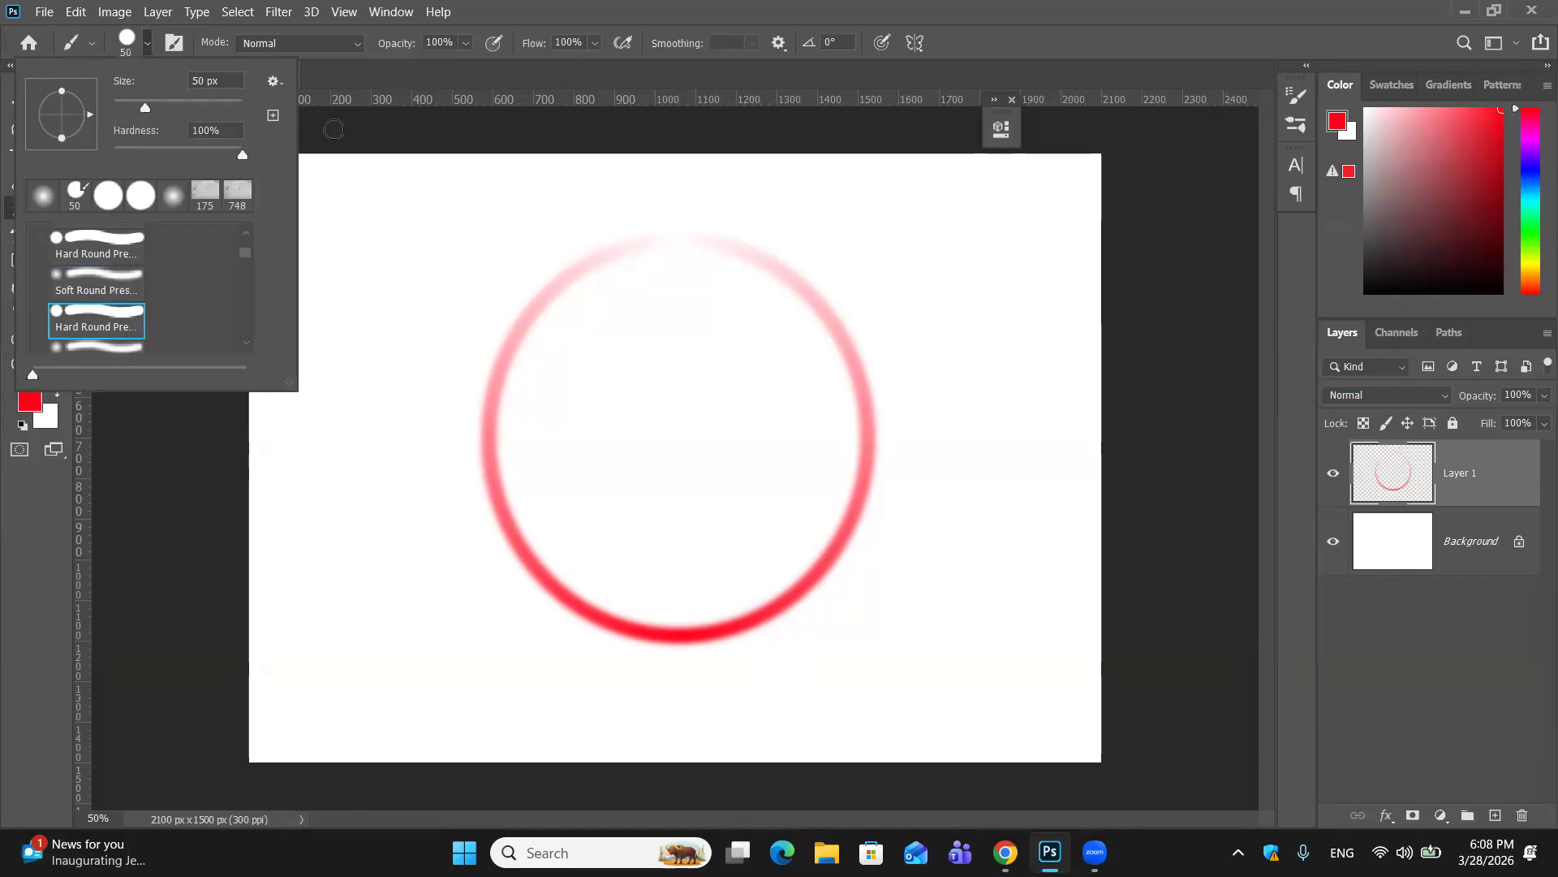
click(383, 198)
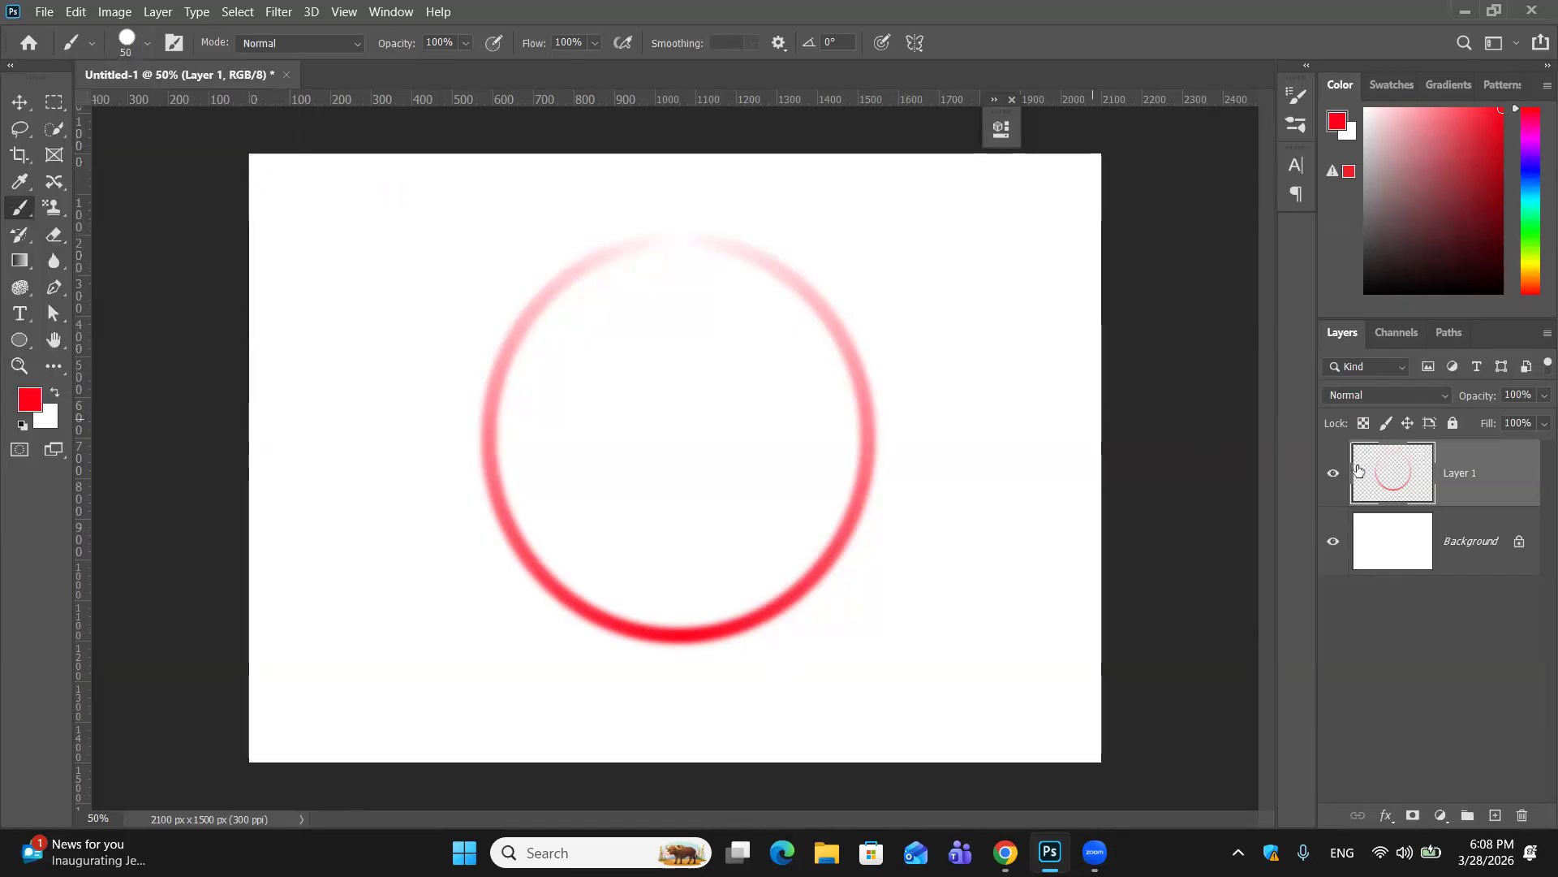
drag(1523, 470, 1512, 815)
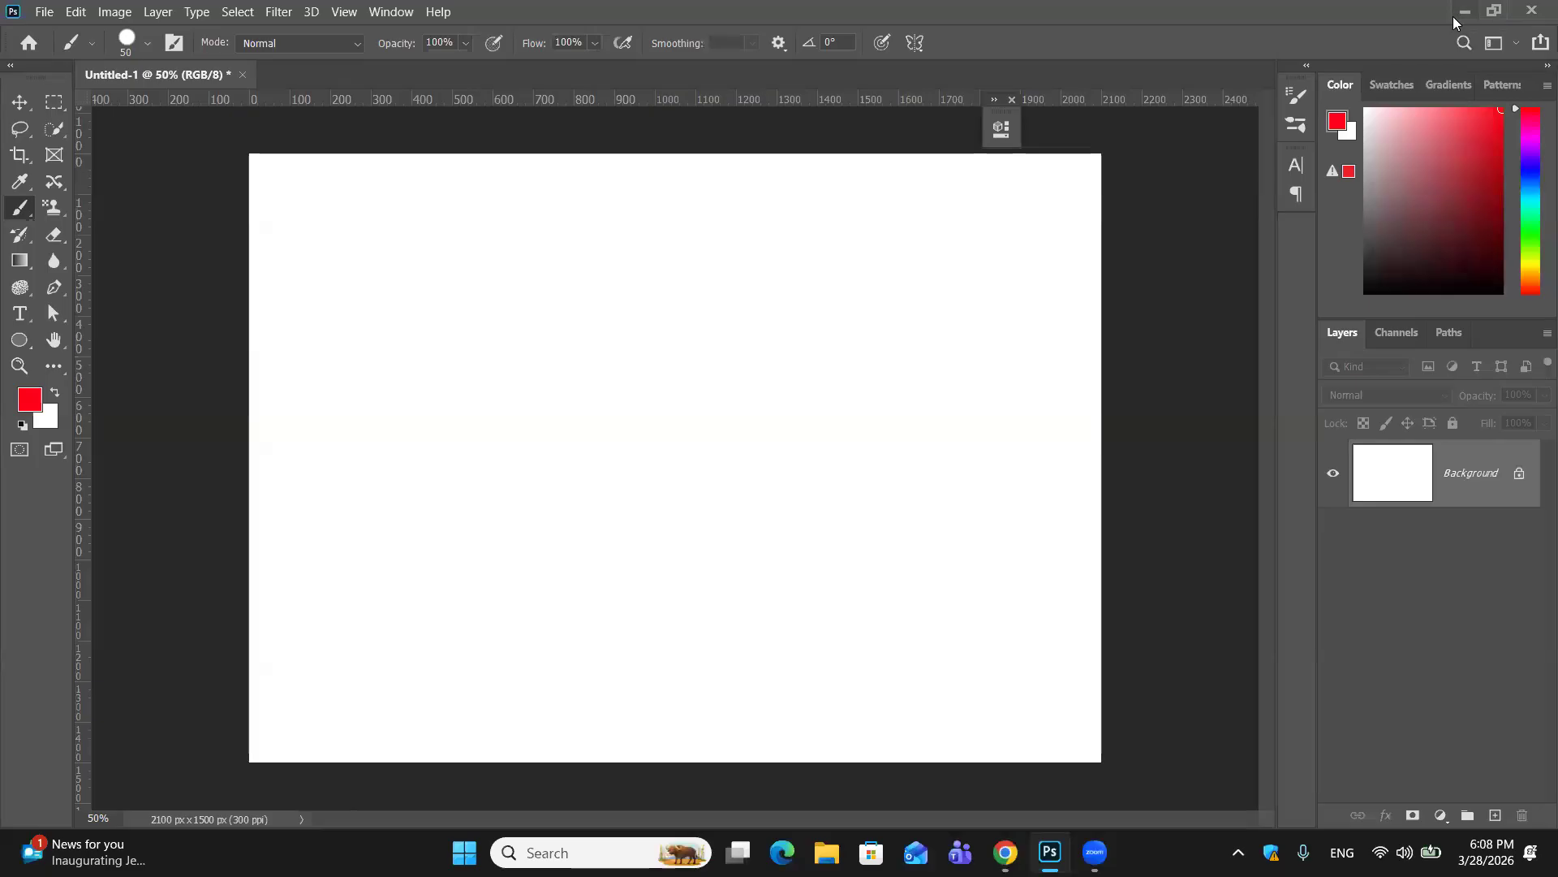
Step: Open the sunset photo of two jumping silhouettes from the Downloads folder as a new Photoshop document
click(1494, 10)
key(super+d)
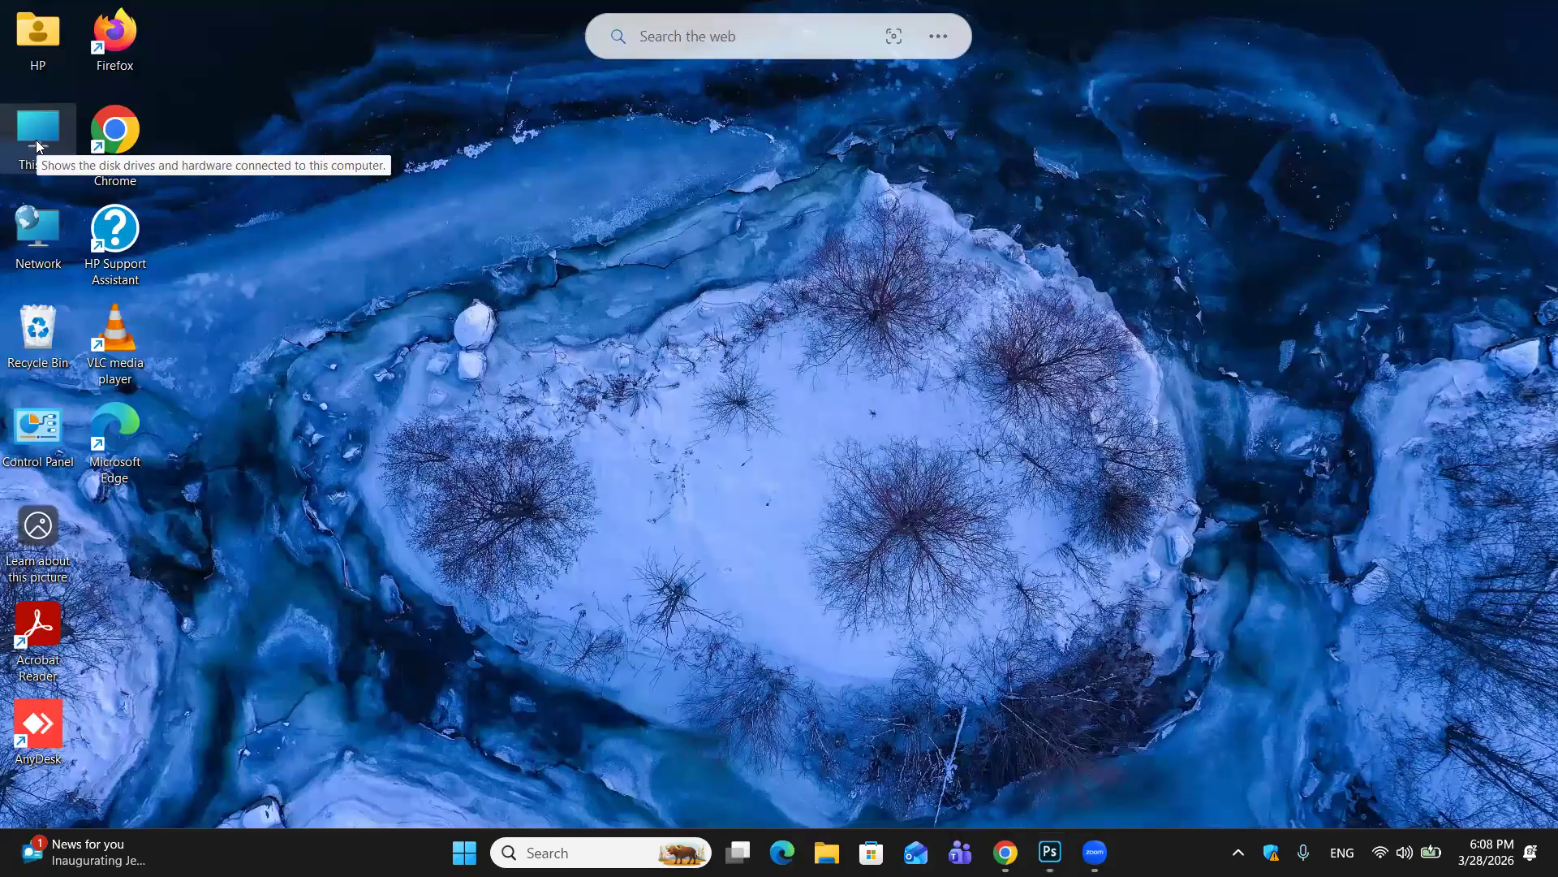
double_click(35, 128)
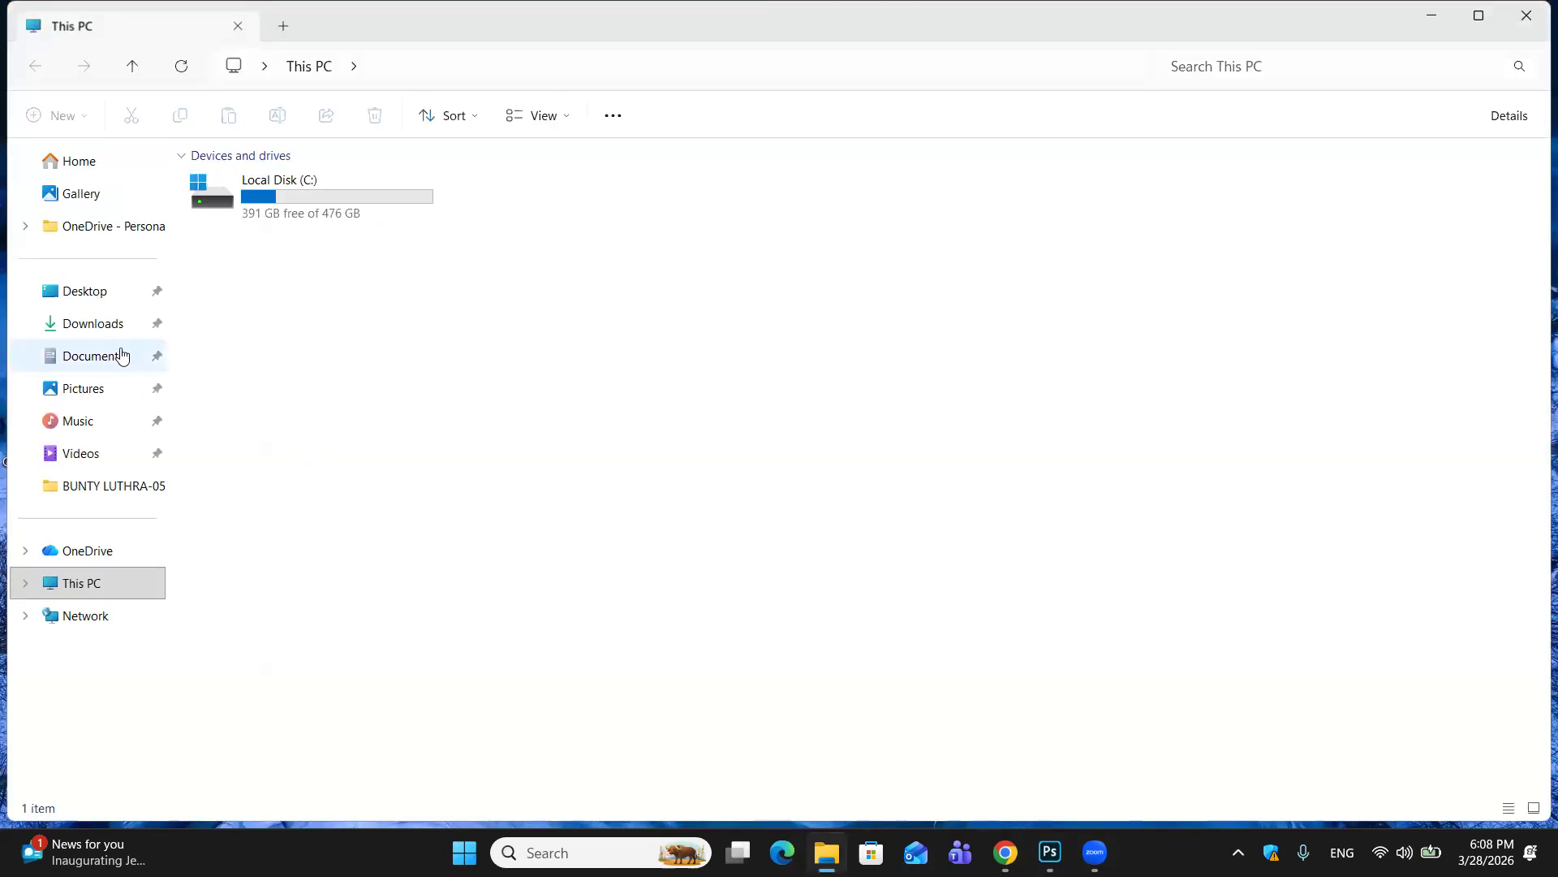
click(122, 338)
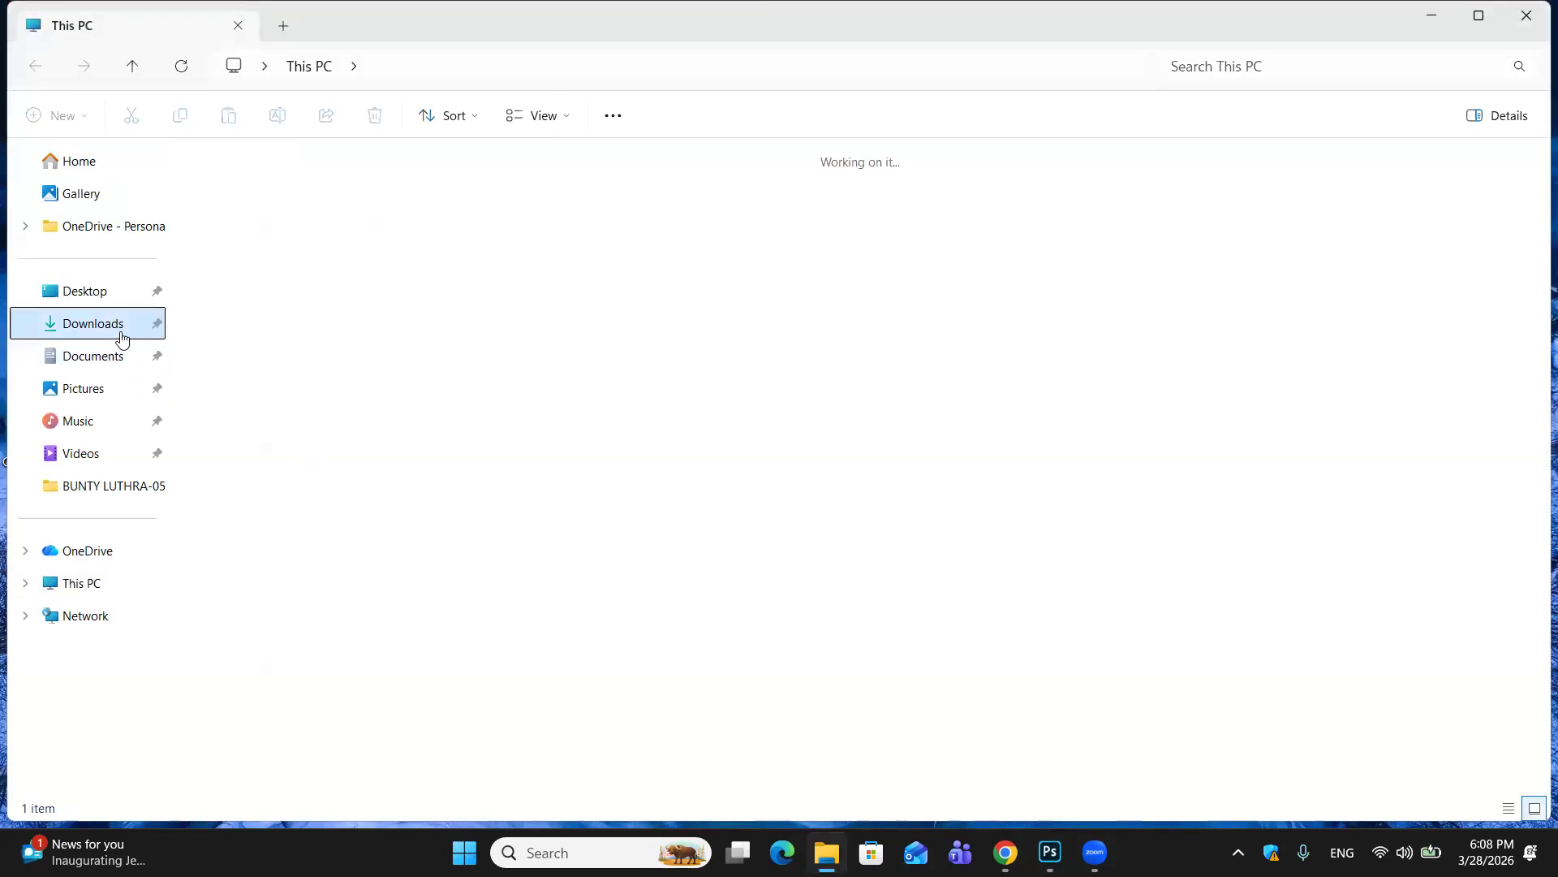
scroll(452, 425, down, 5)
scroll(452, 424, down, 10)
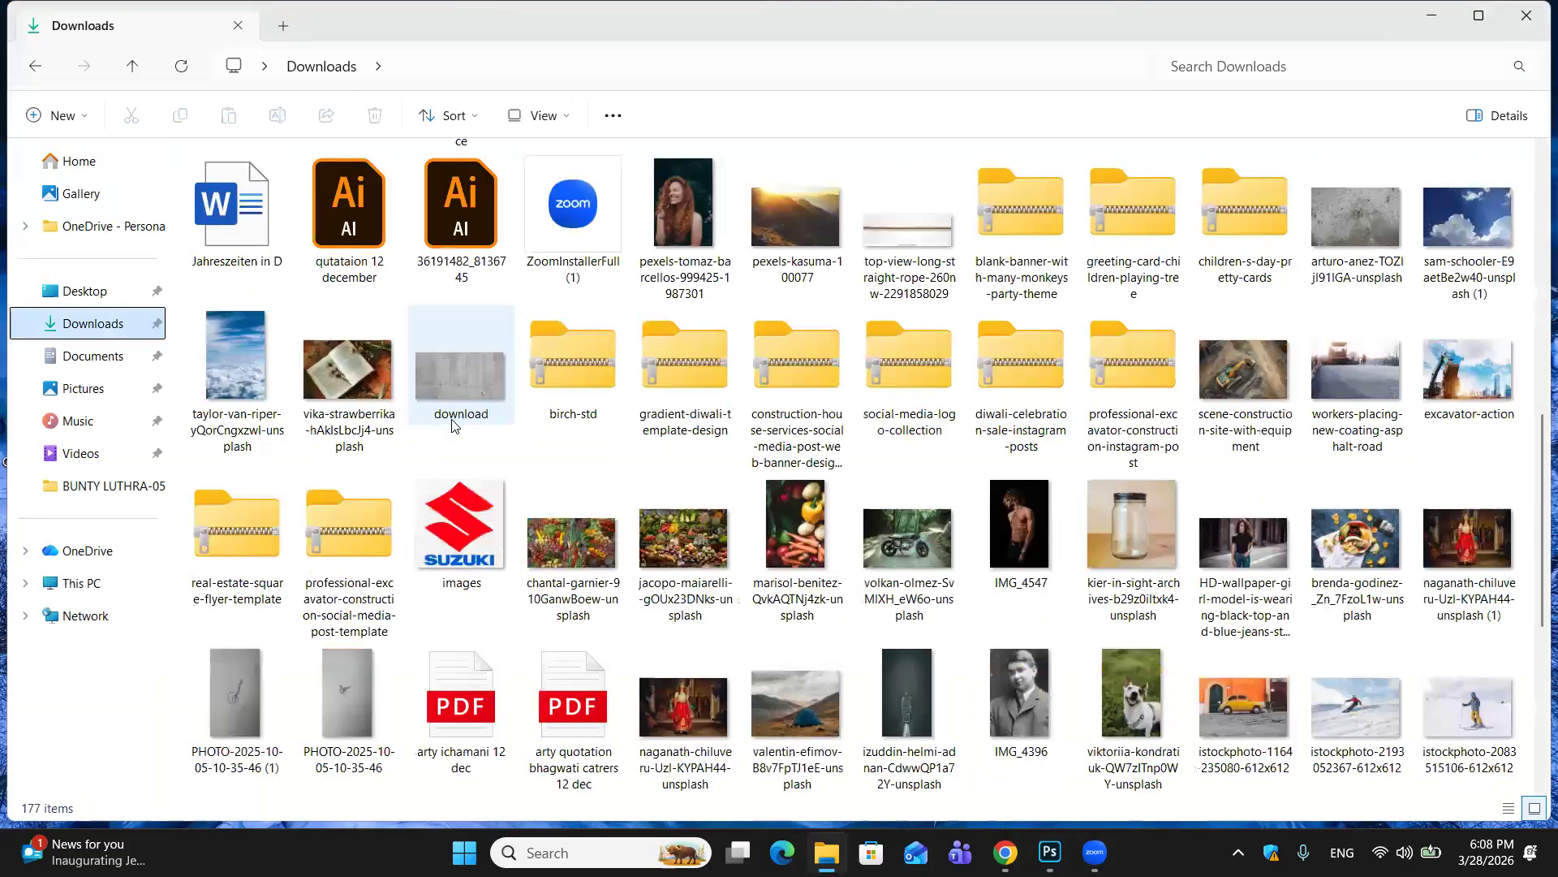
click(245, 694)
mouse_move(244, 698)
mouse_down()
mouse_move(617, 796)
mouse_move(1050, 851)
mouse_move(1047, 821)
mouse_move(460, 114)
mouse_move(406, 78)
mouse_up()
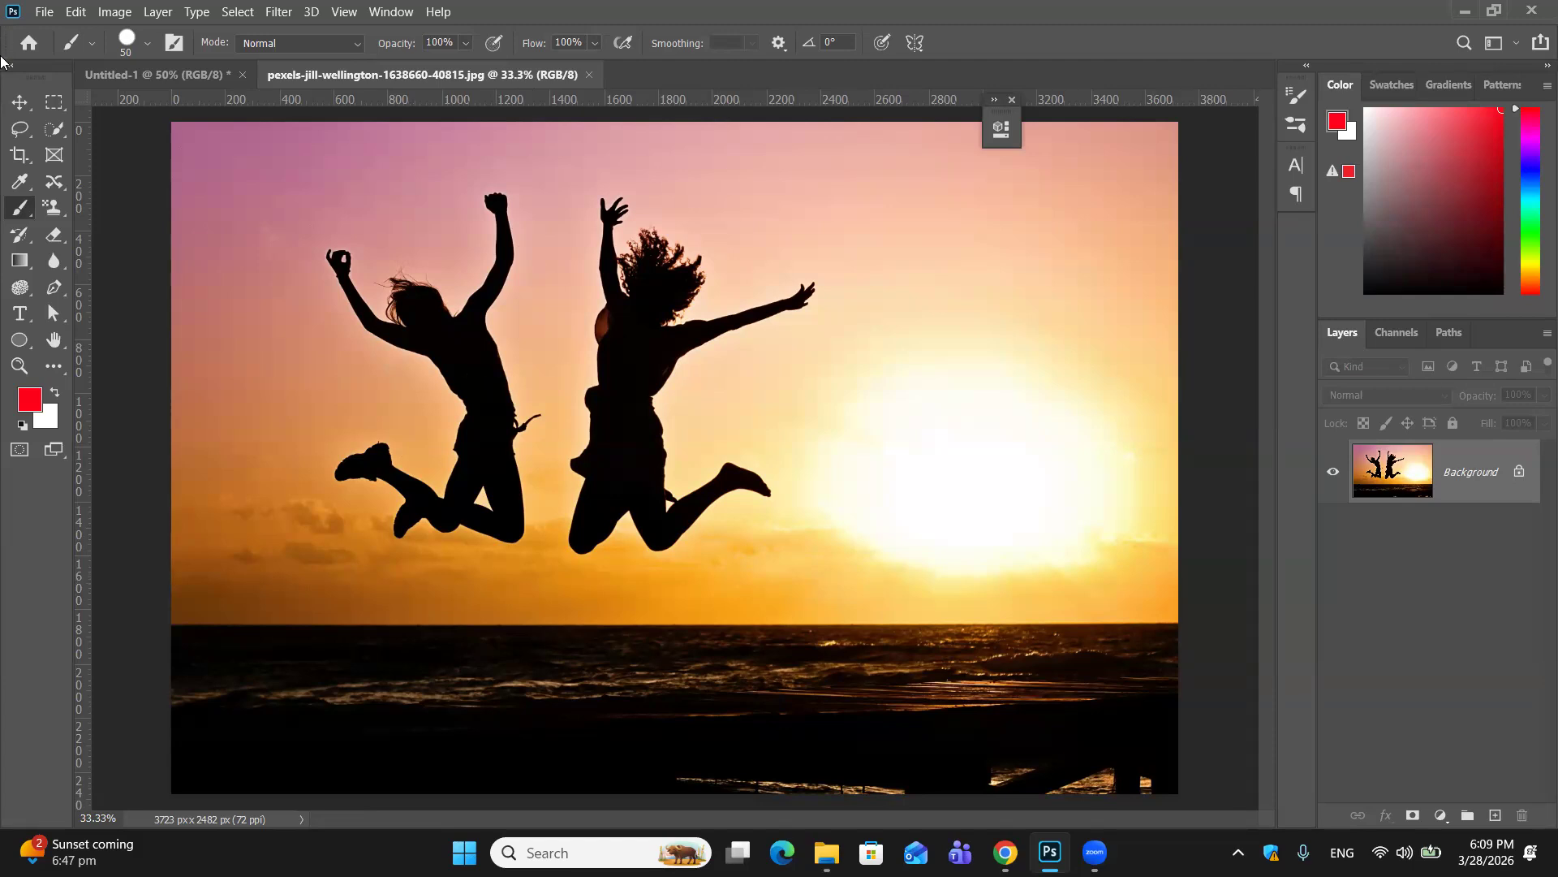
Step: Examine the two jumping silhouettes in the photo at 66.67% magnification
click(19, 103)
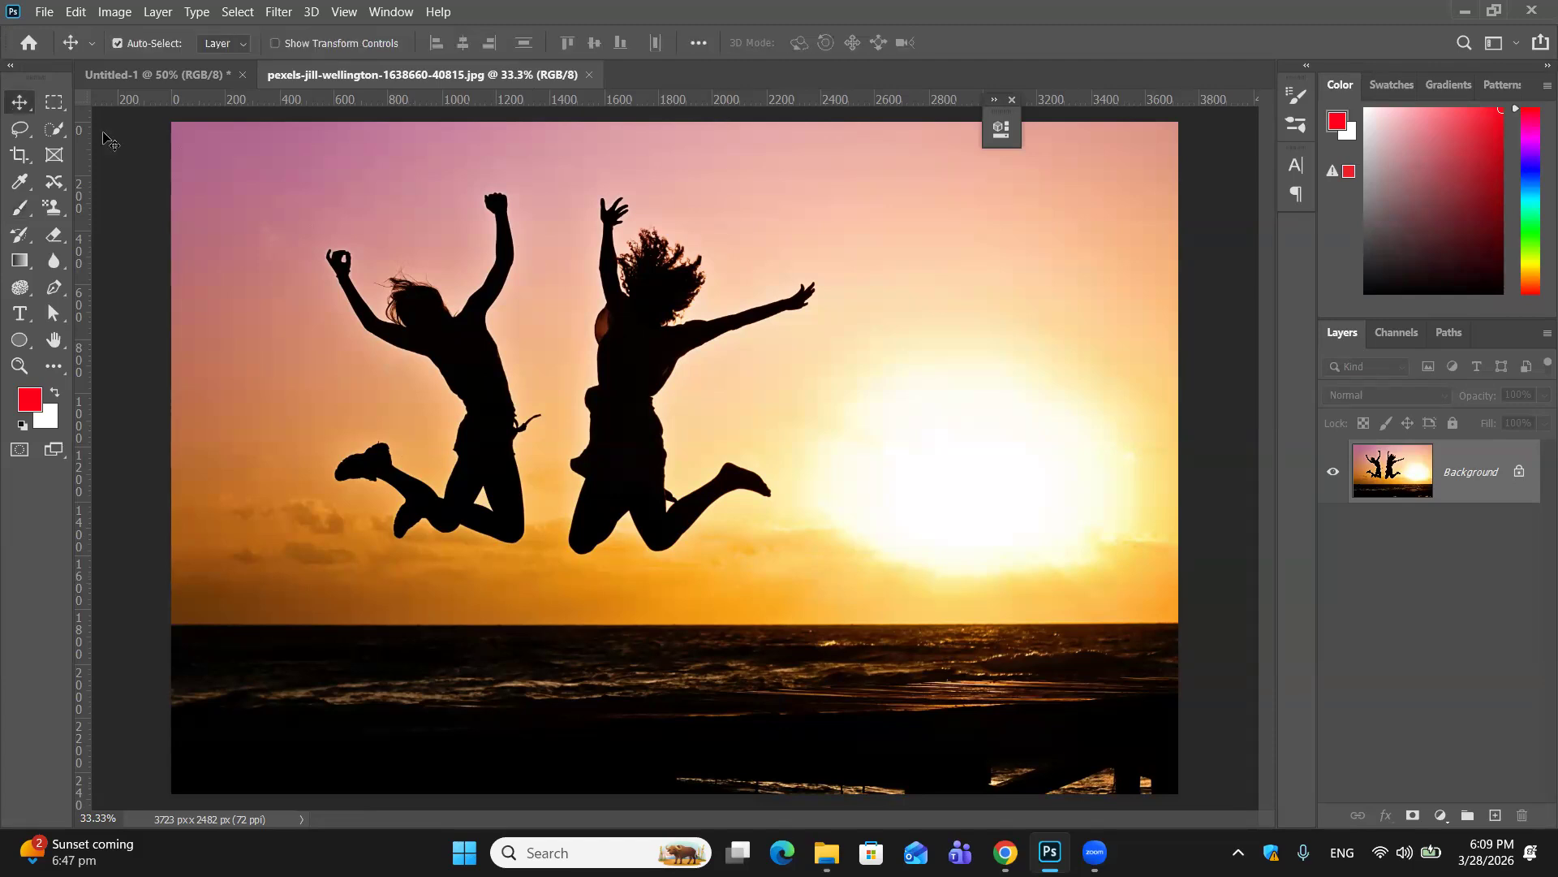
key(ctrl+plus)
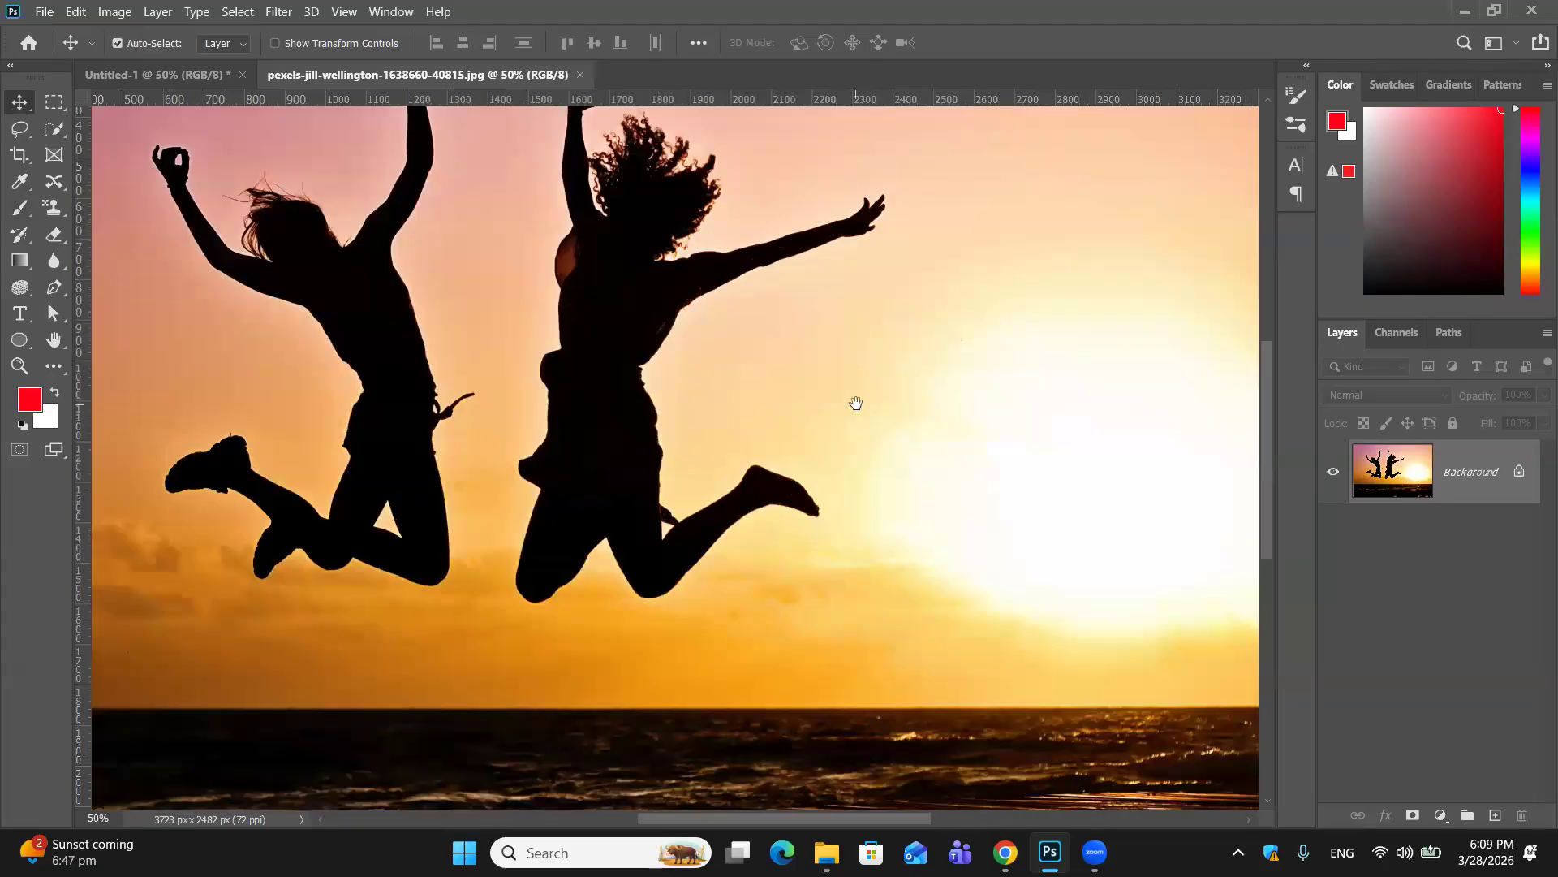
scroll(857, 403, up, 1)
drag(870, 393, 1040, 336)
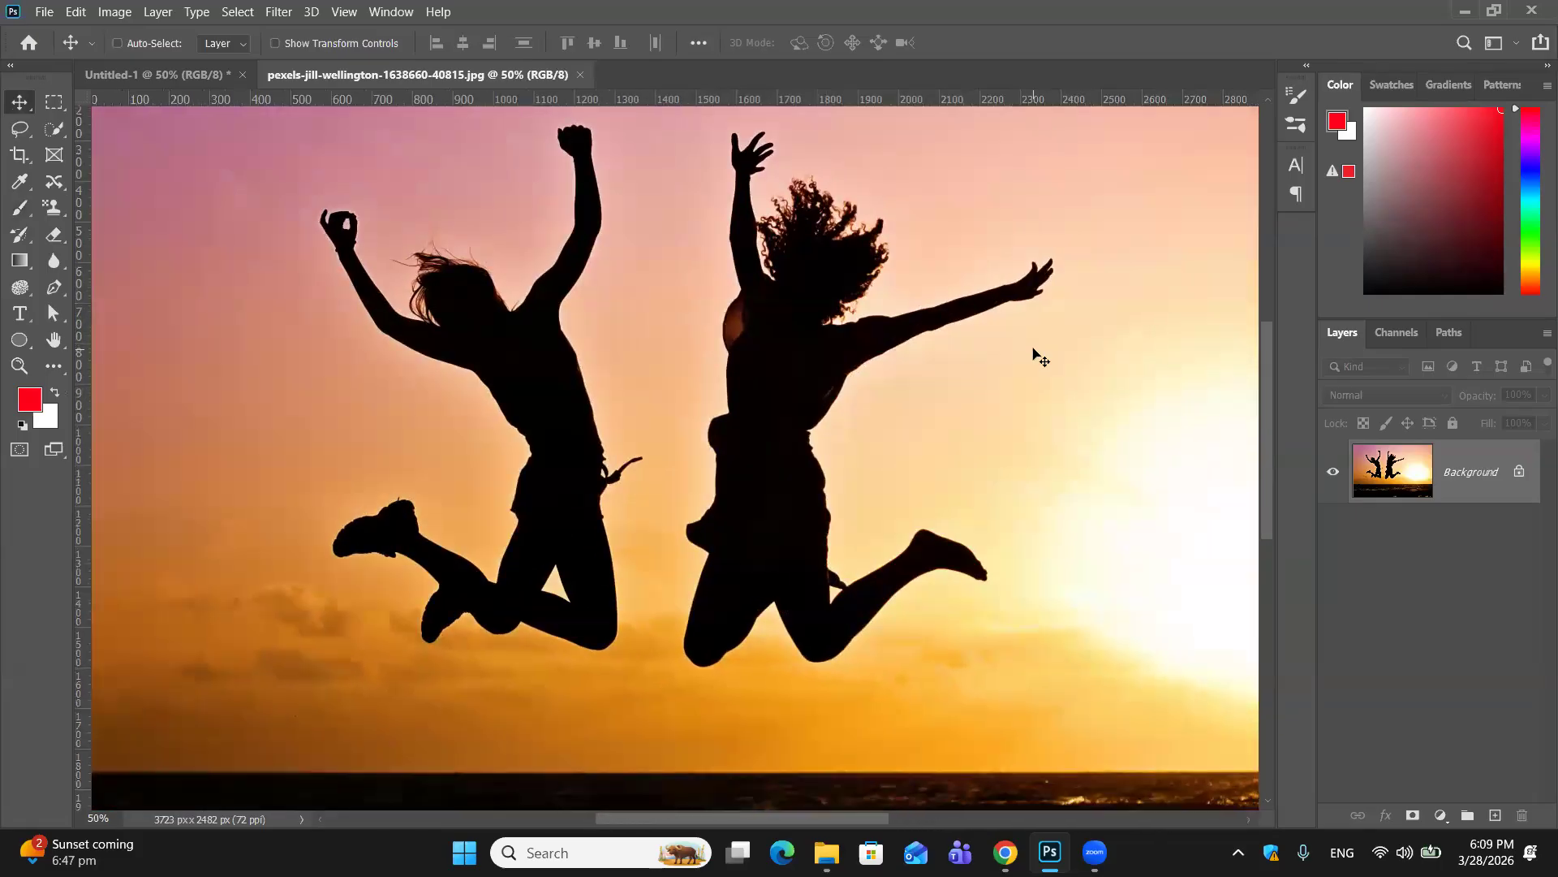
key(ctrl+plus)
drag(1038, 355, 1056, 381)
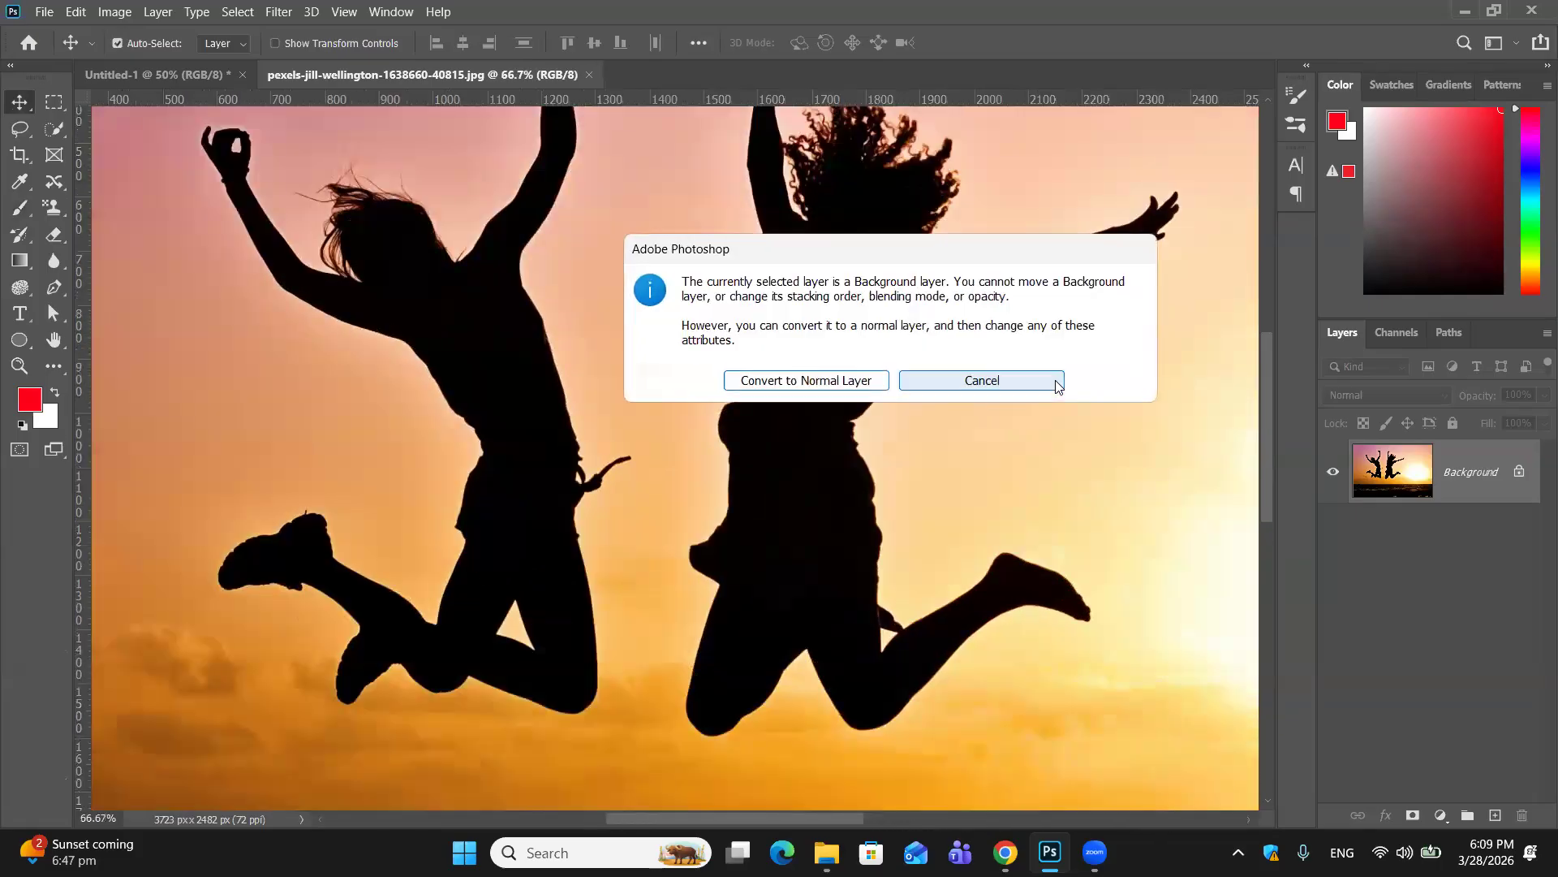
click(1031, 386)
scroll(1030, 414, up, 2)
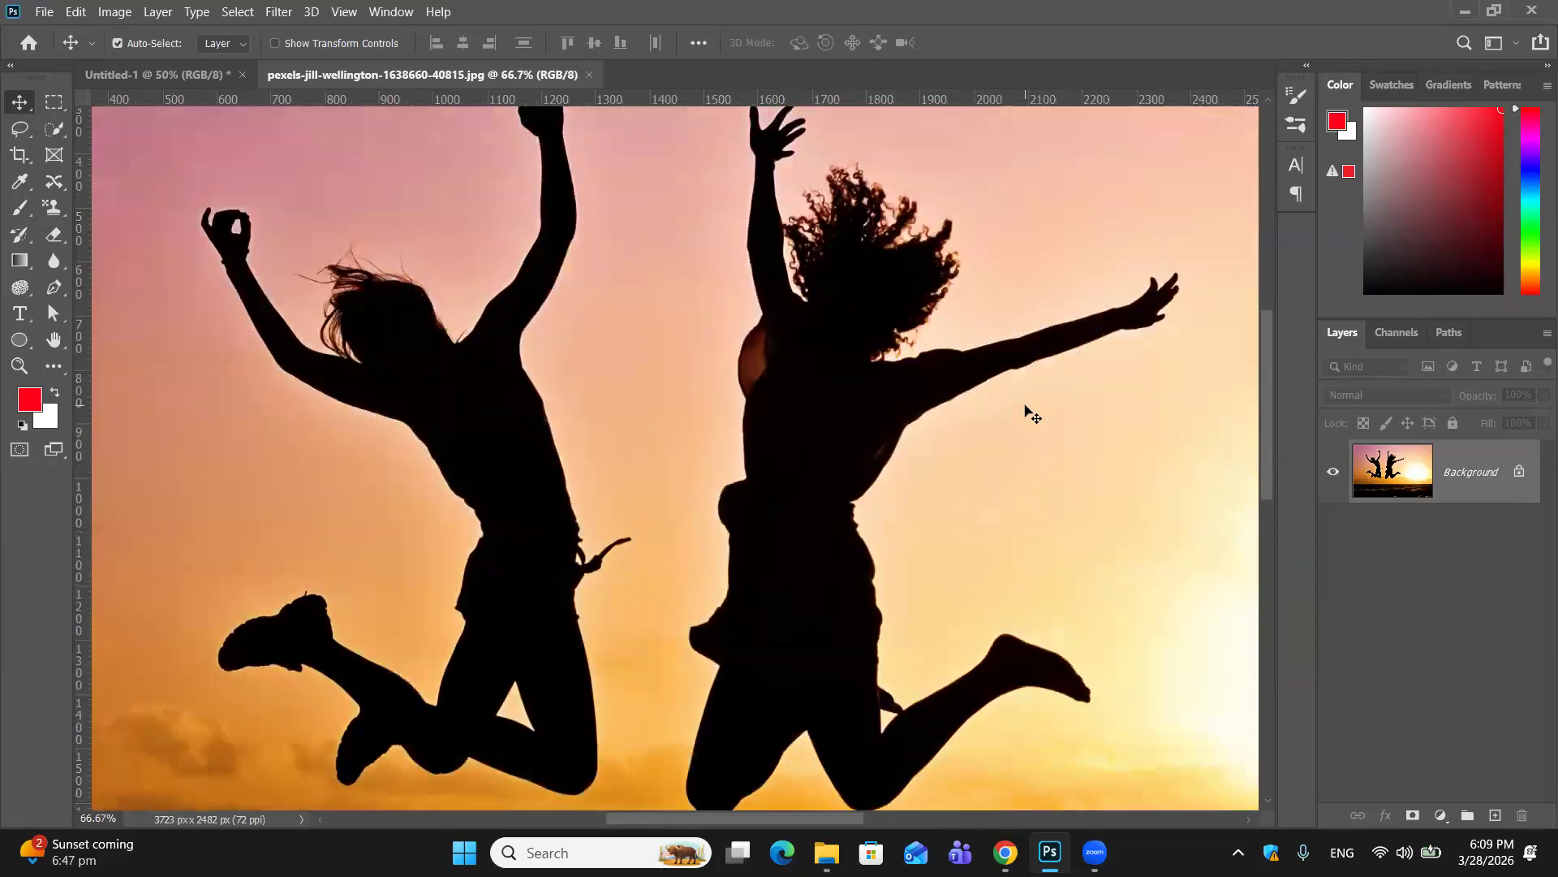
scroll(1027, 413, down, 1)
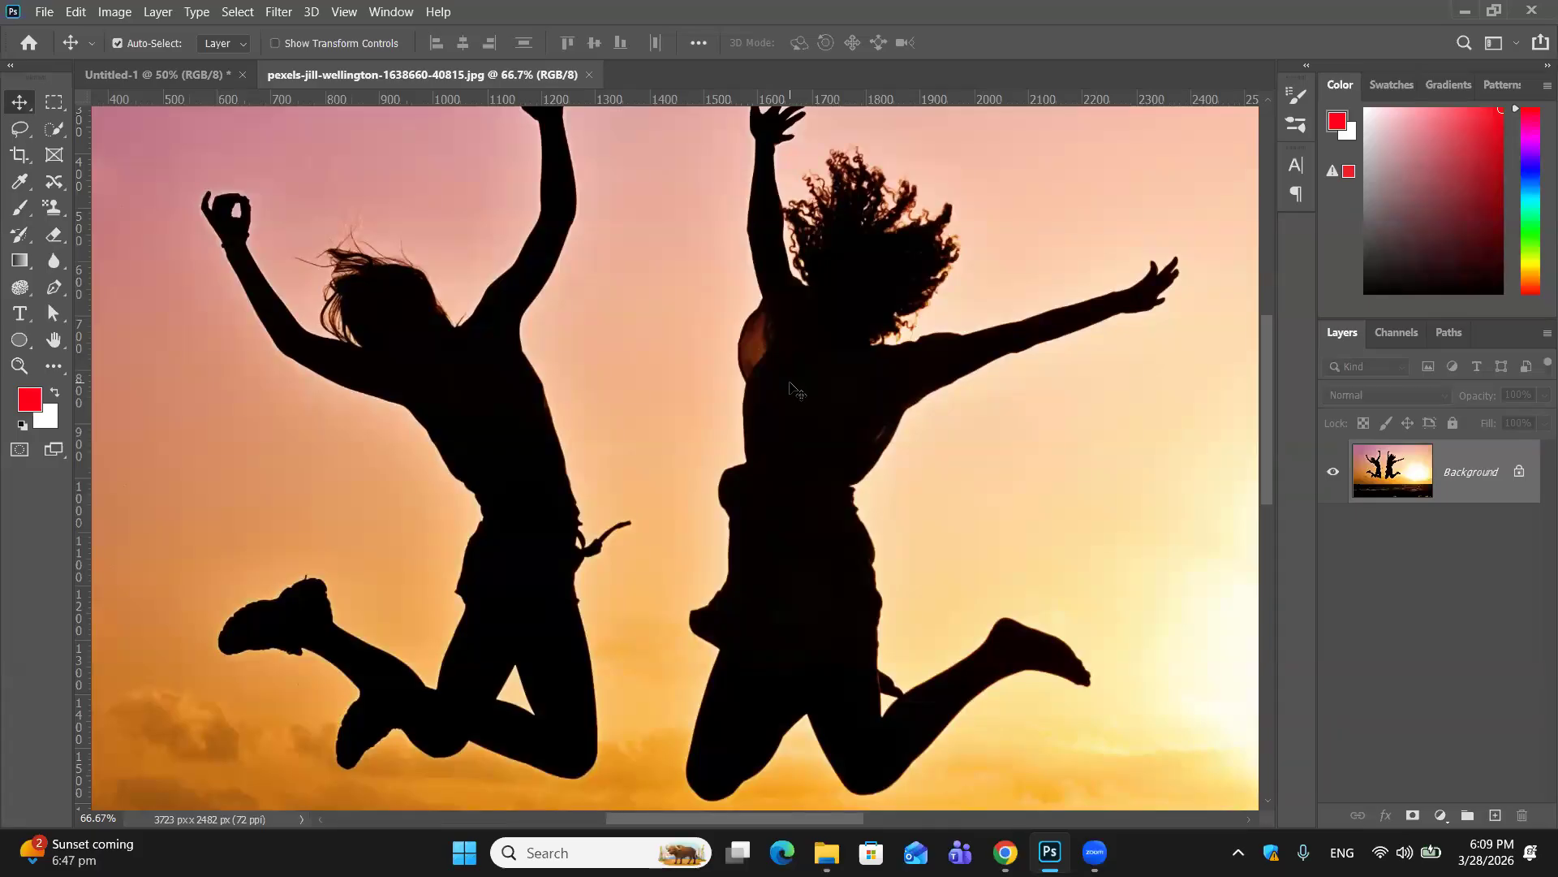
Step: Add a new blank layer above the photo's Background layer, and activate the Pen tool in Path mode
key(ctrl+minus)
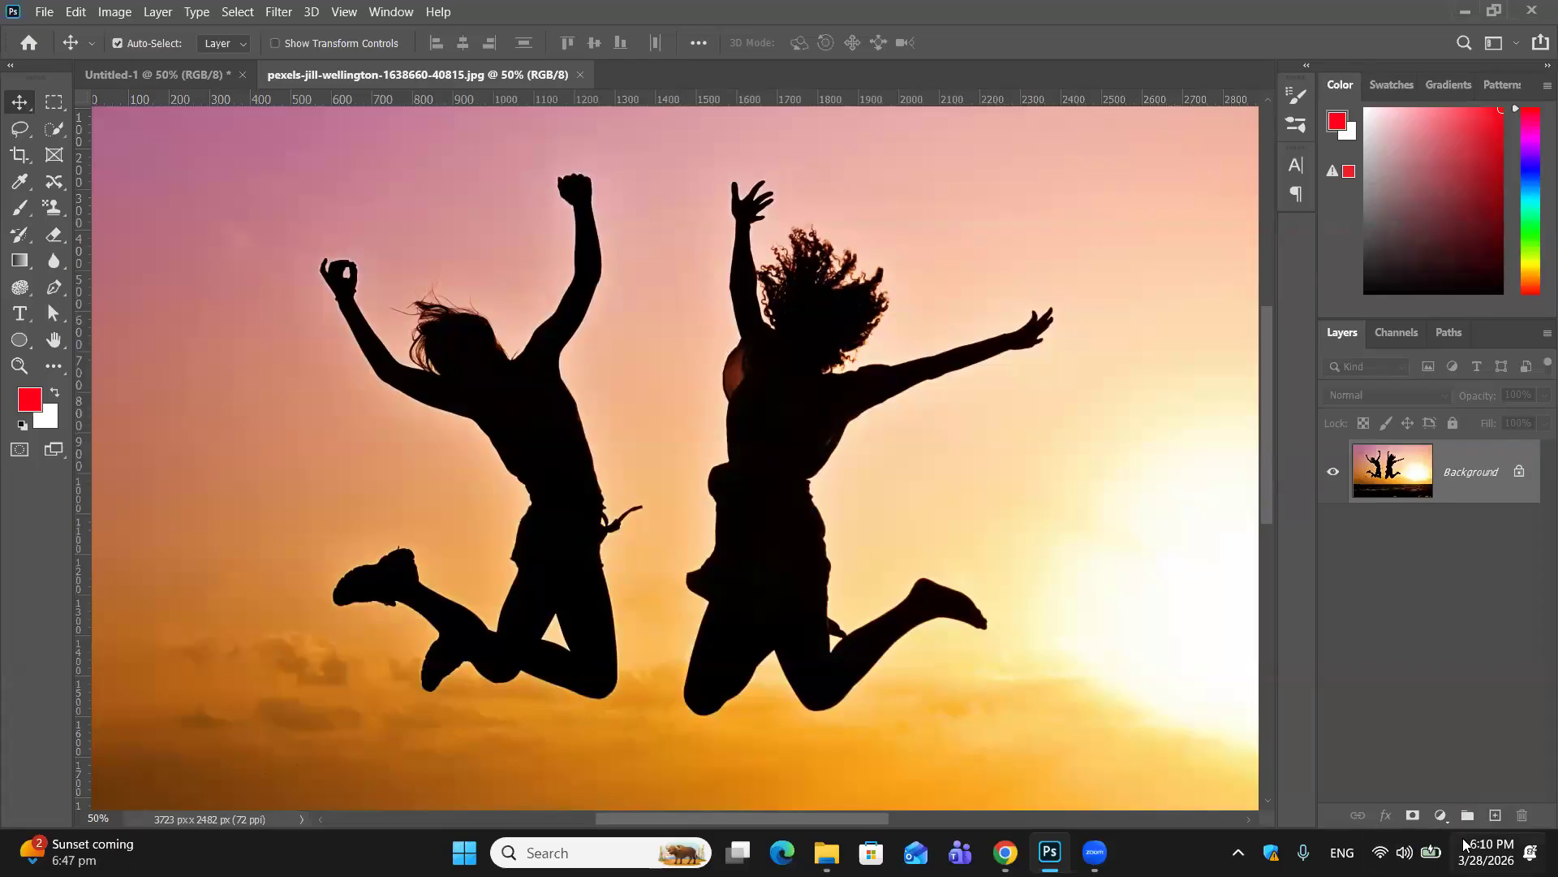
click(1495, 816)
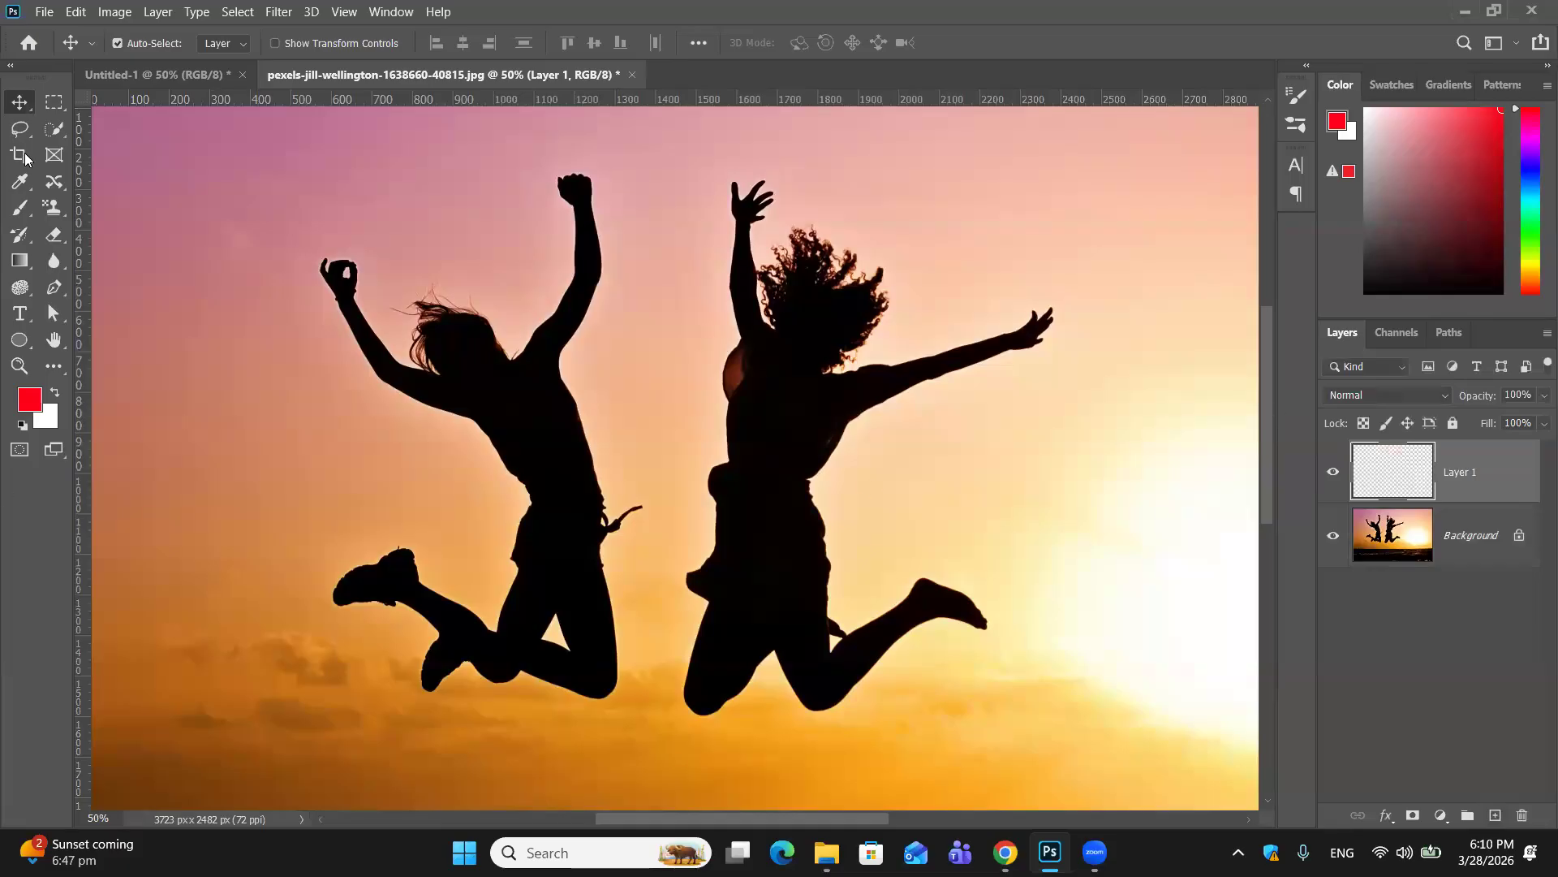
click(50, 287)
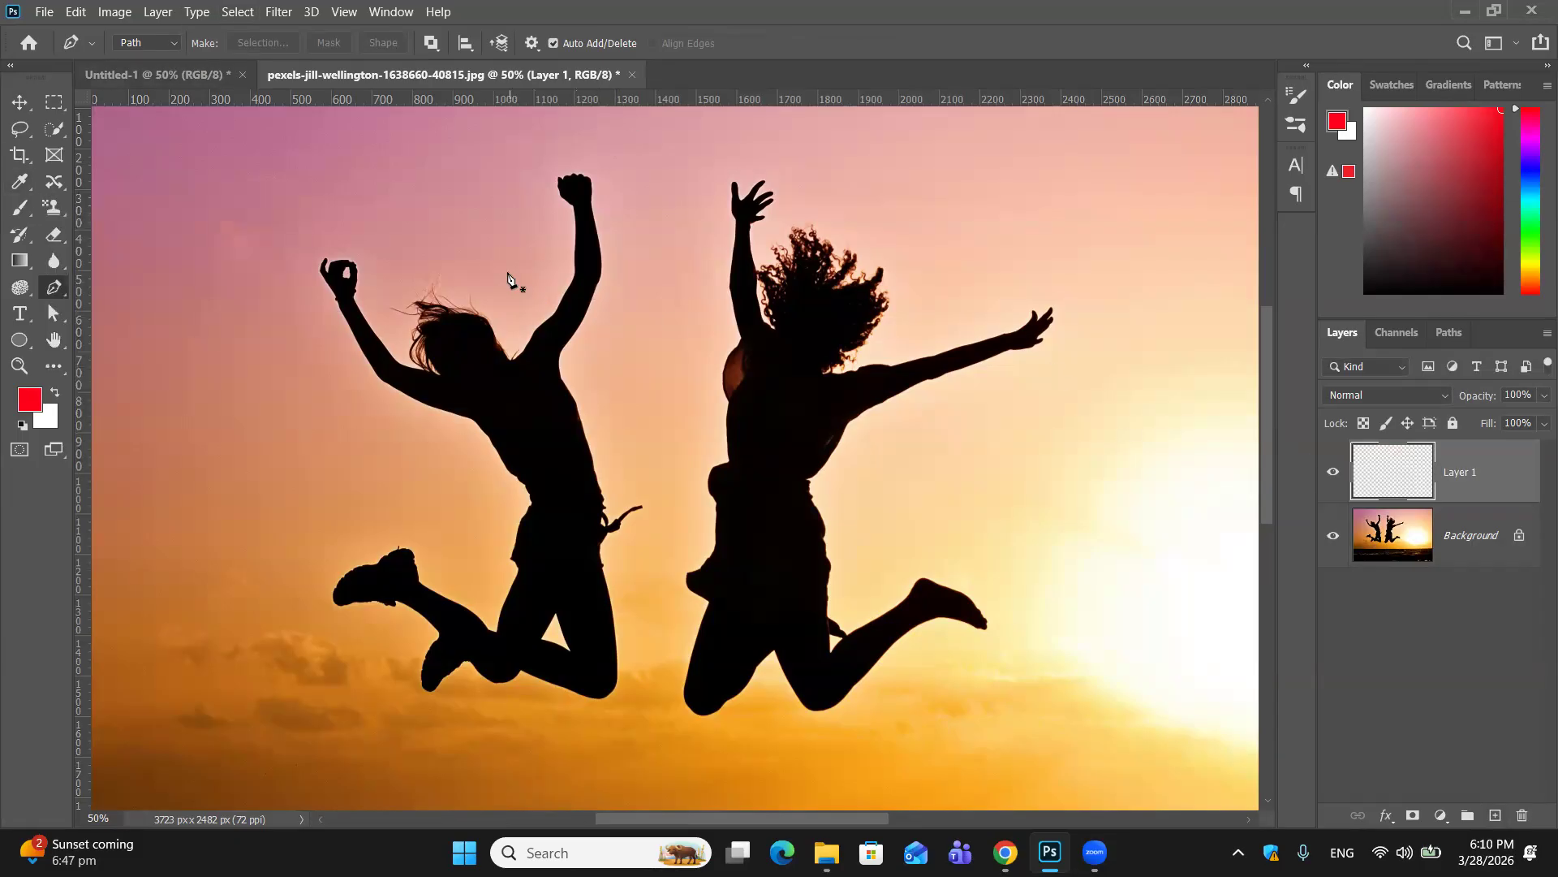
click(720, 266)
drag(961, 419, 899, 447)
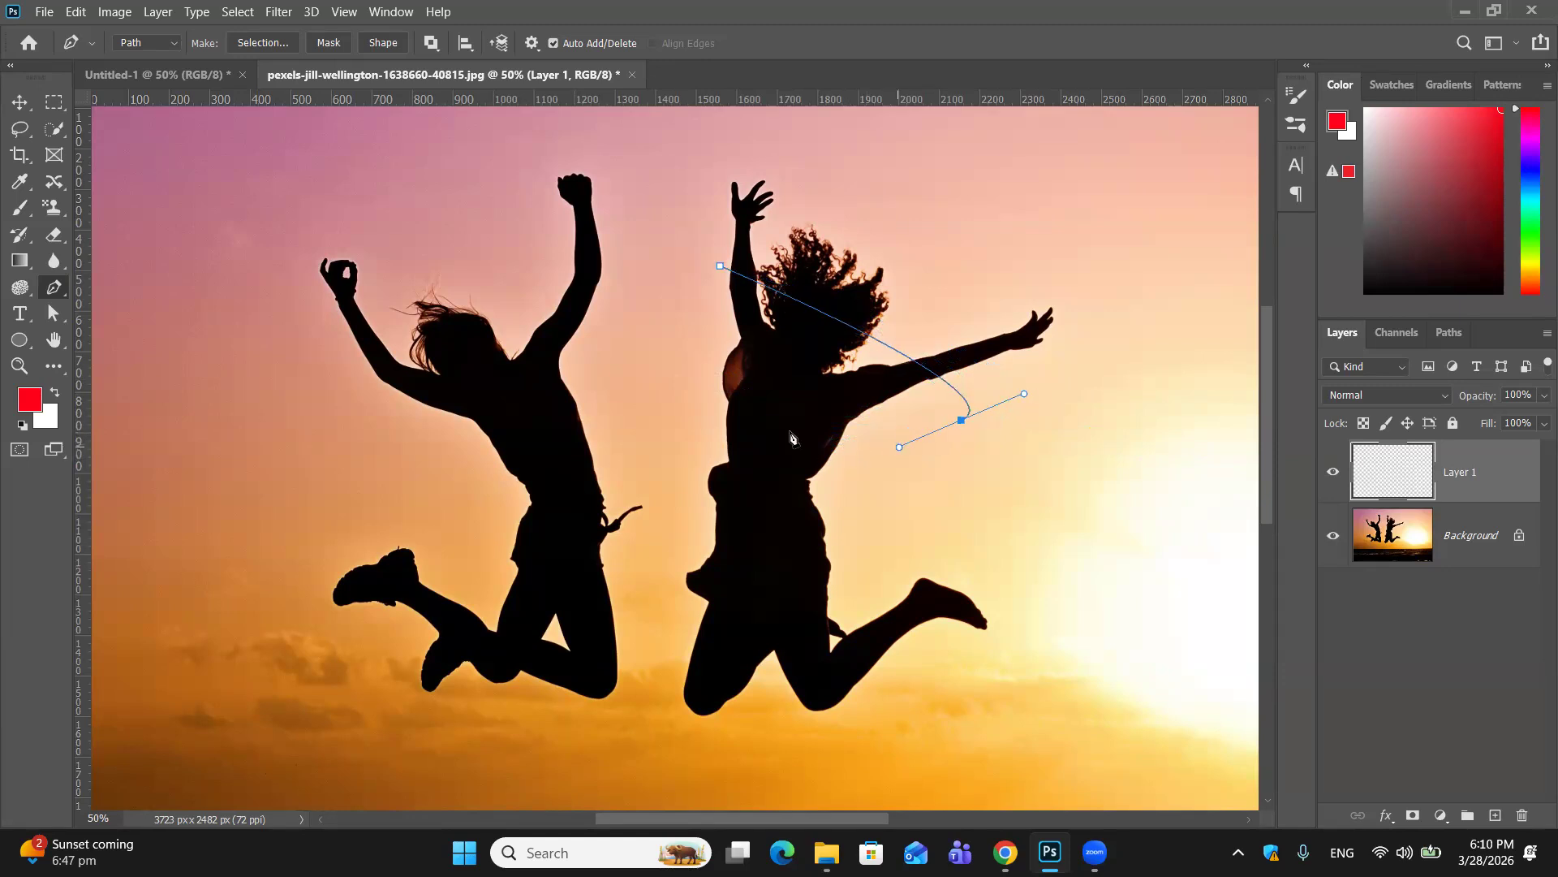
click(697, 403)
click(921, 503)
drag(922, 506, 1082, 520)
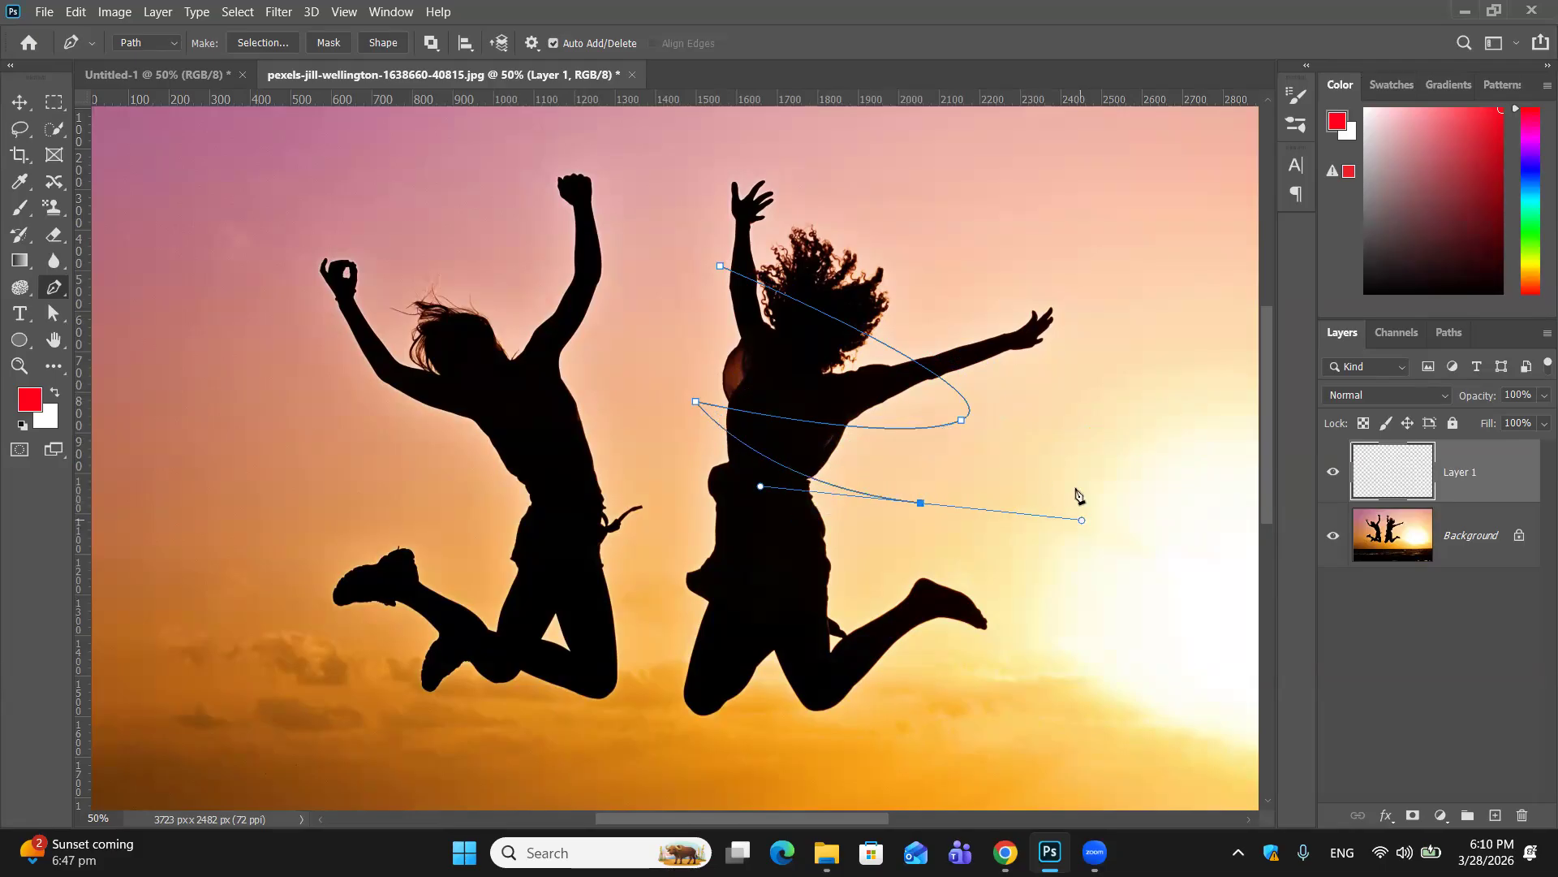
key(ctrl+z)
key(ctrl+z)
key(ctrl+z)
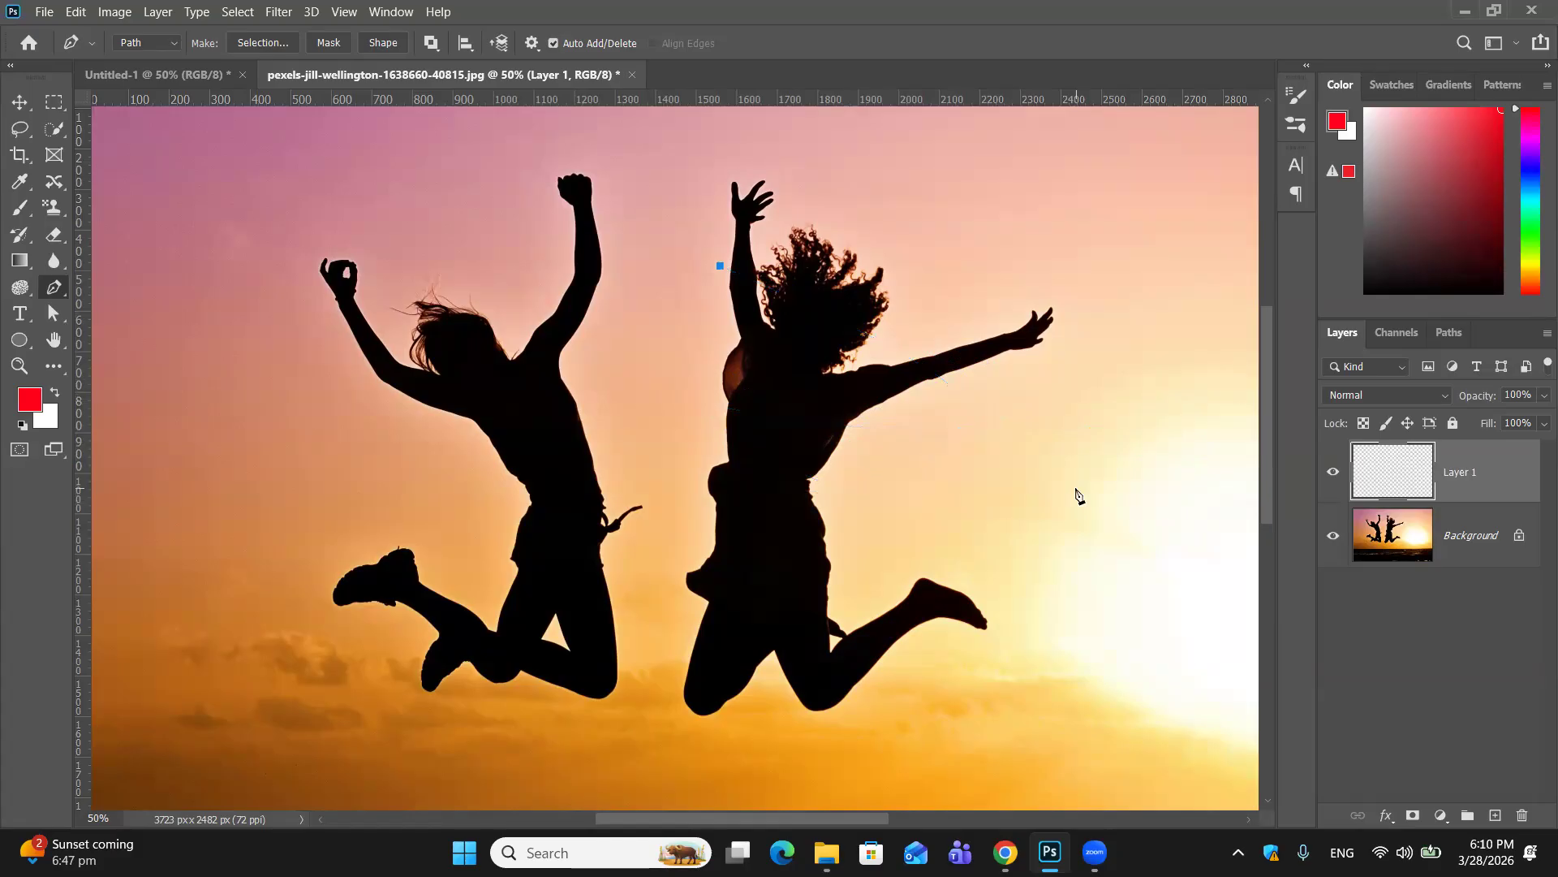
key(ctrl+z)
Step: Draw a curved Pen path winding back and forth across the right silhouette, from beside the raised arm down to the waist
click(695, 275)
drag(938, 401, 956, 449)
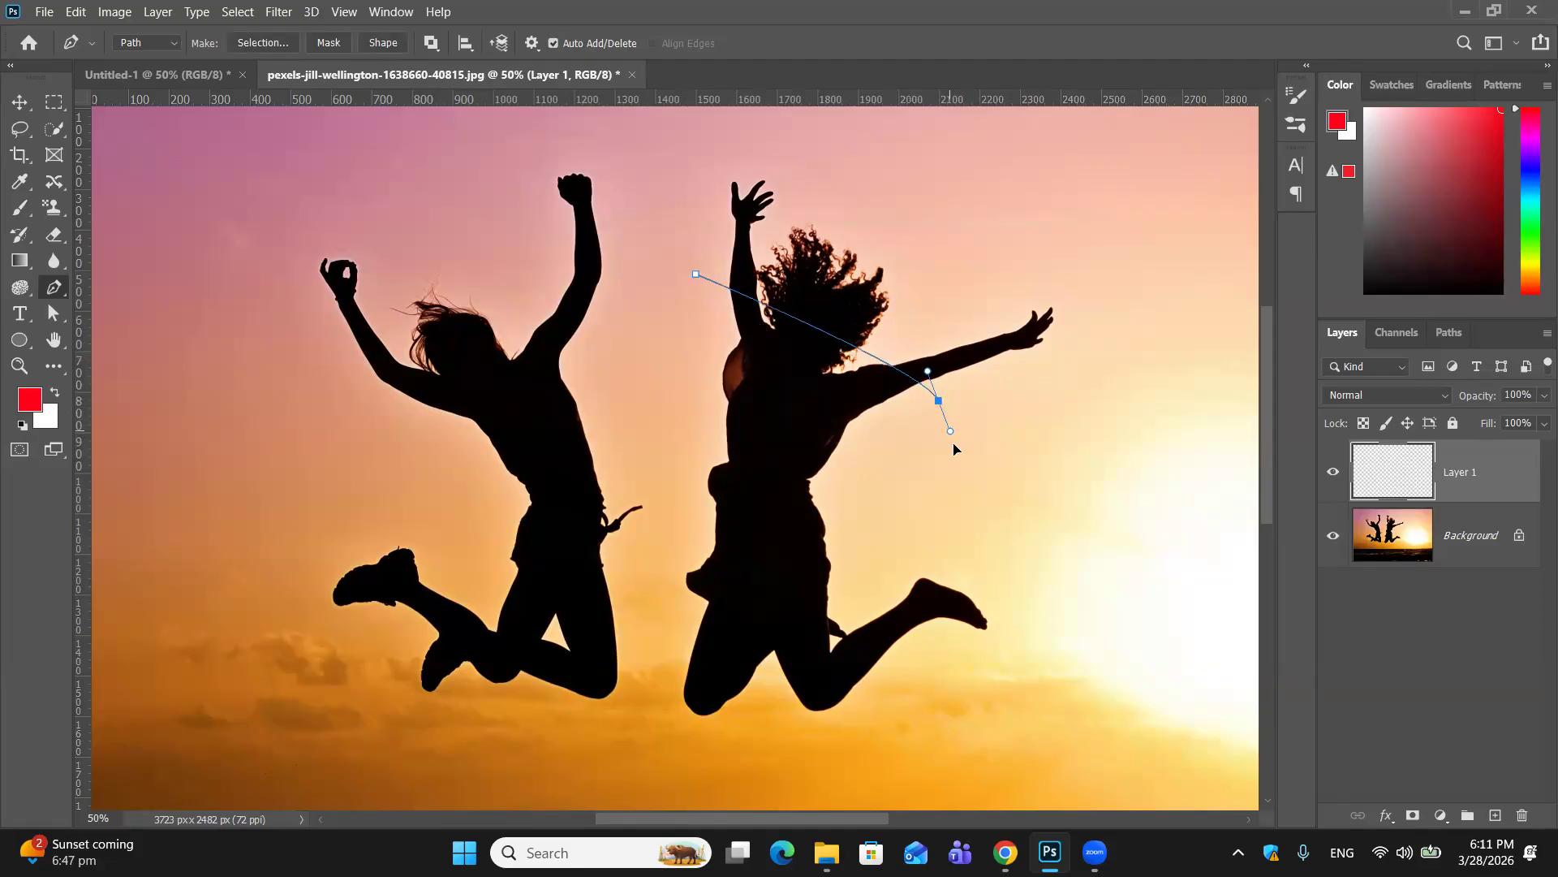
click(689, 374)
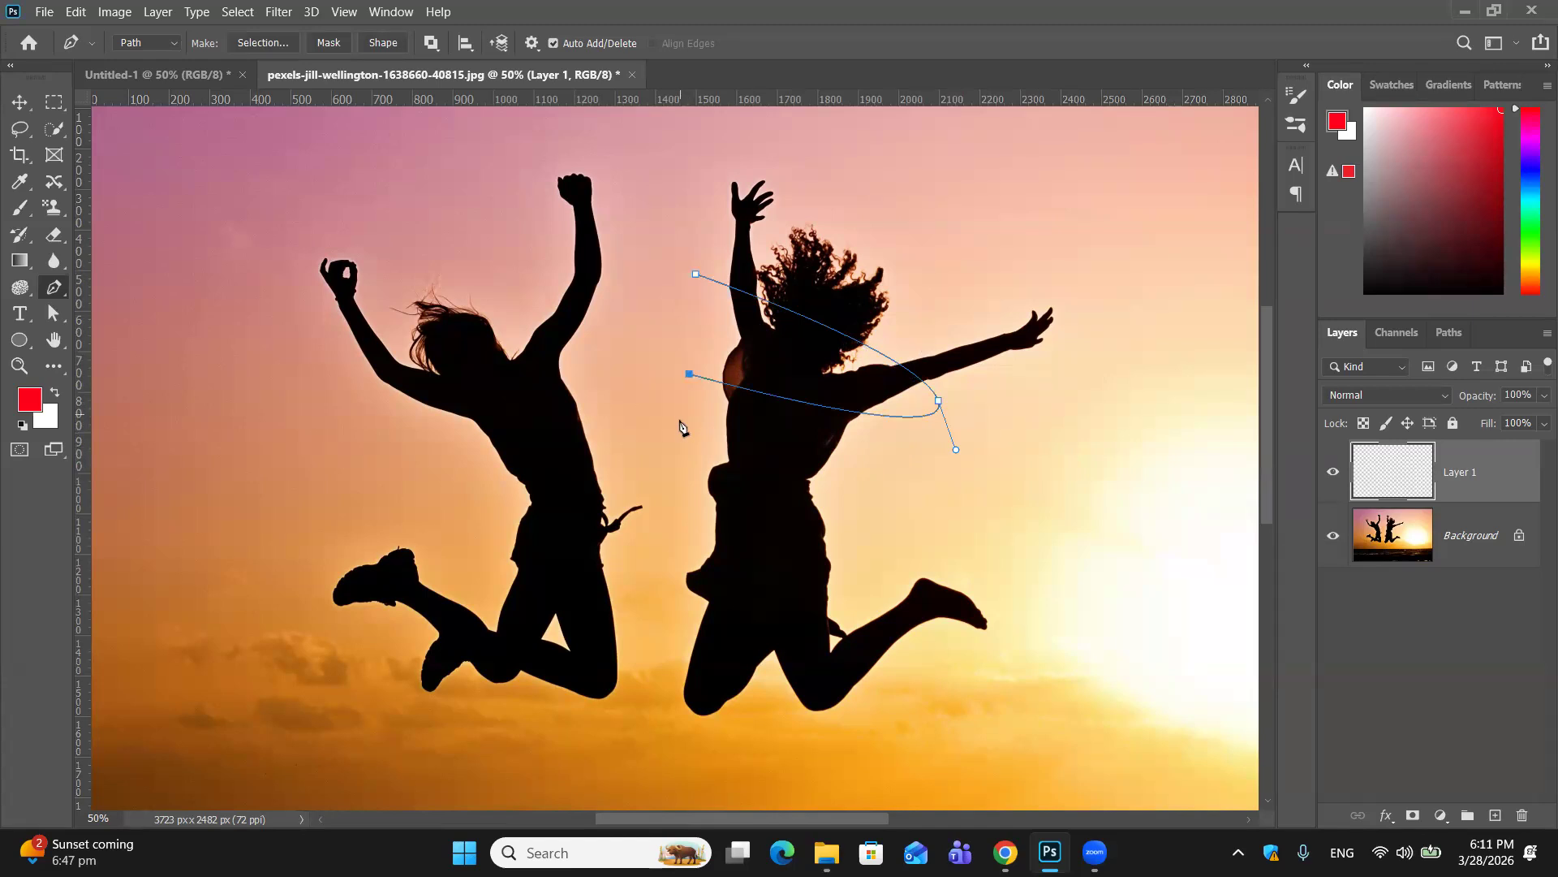
drag(866, 480, 1005, 476)
key(ctrl+z)
key(ctrl+z)
drag(699, 375, 686, 417)
drag(916, 483, 911, 534)
drag(681, 501, 690, 544)
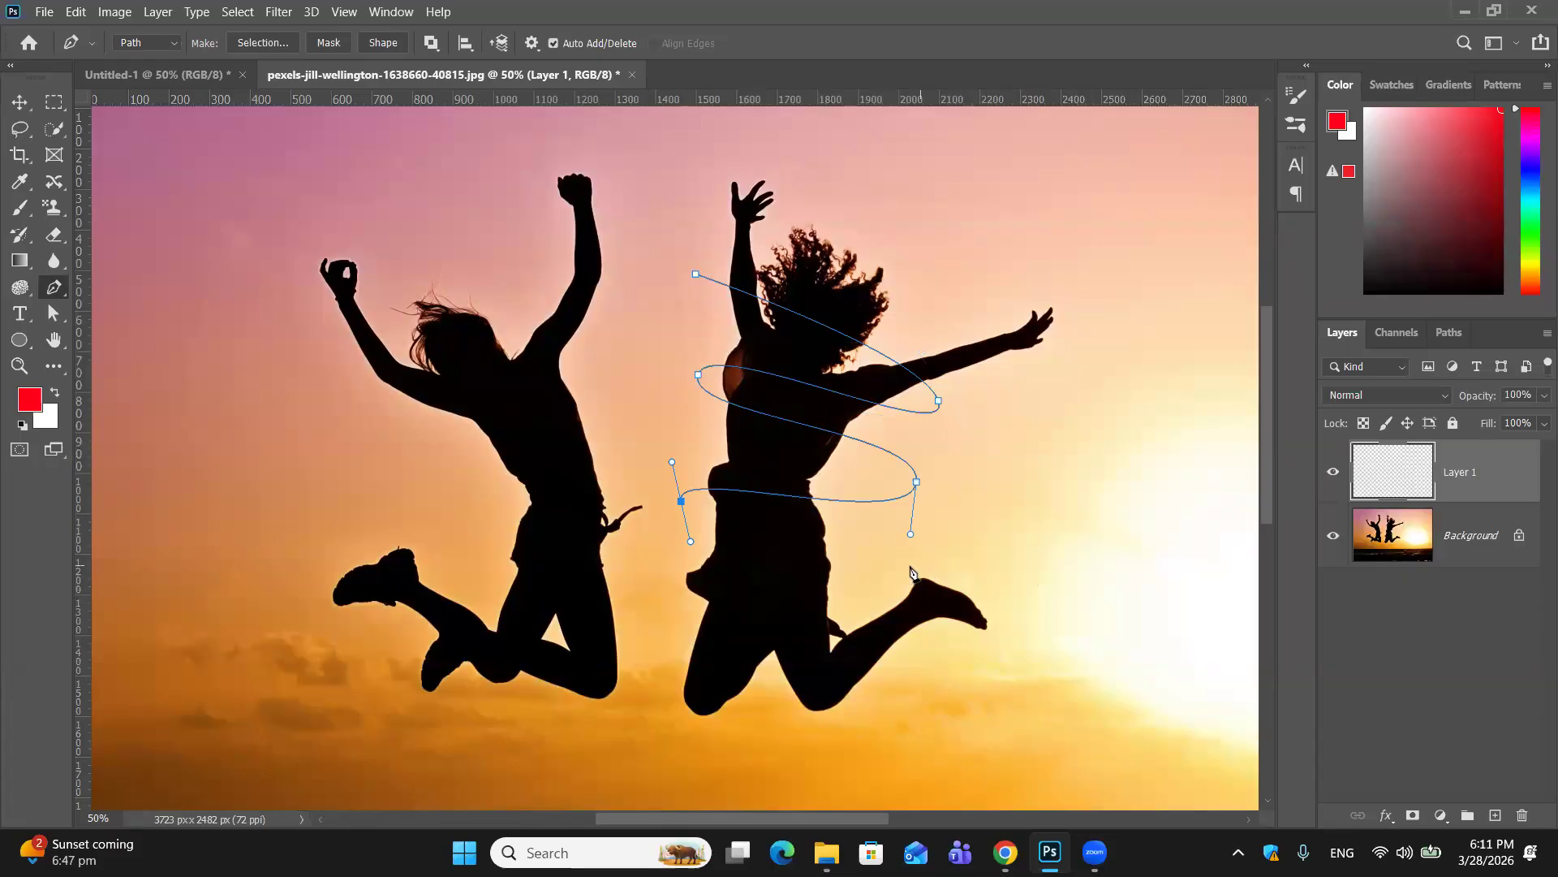
drag(901, 563, 951, 593)
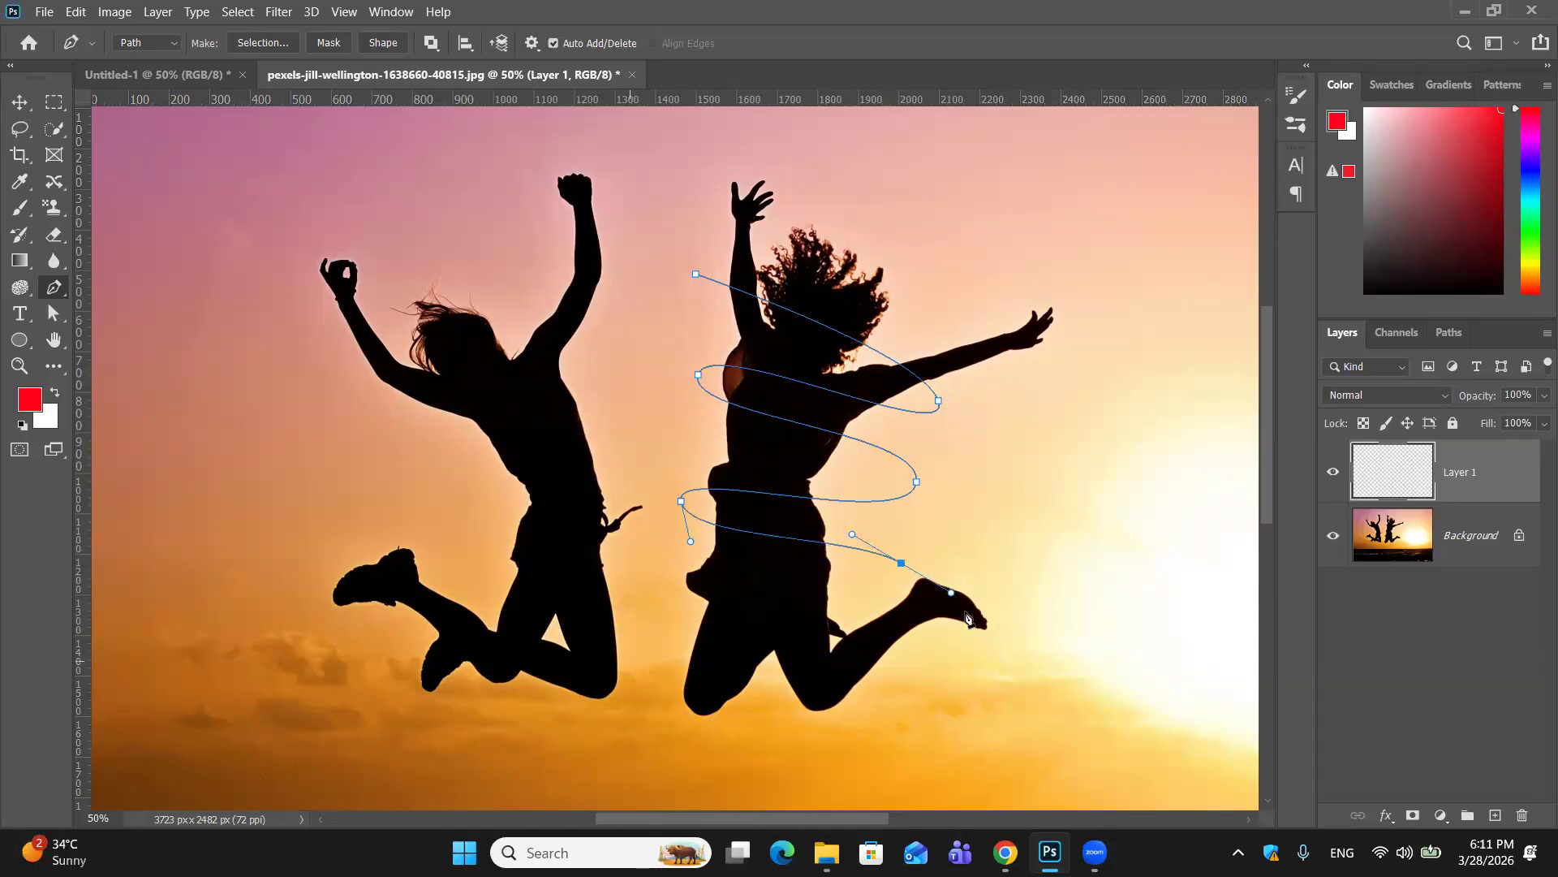
drag(771, 681, 787, 720)
click(1056, 542)
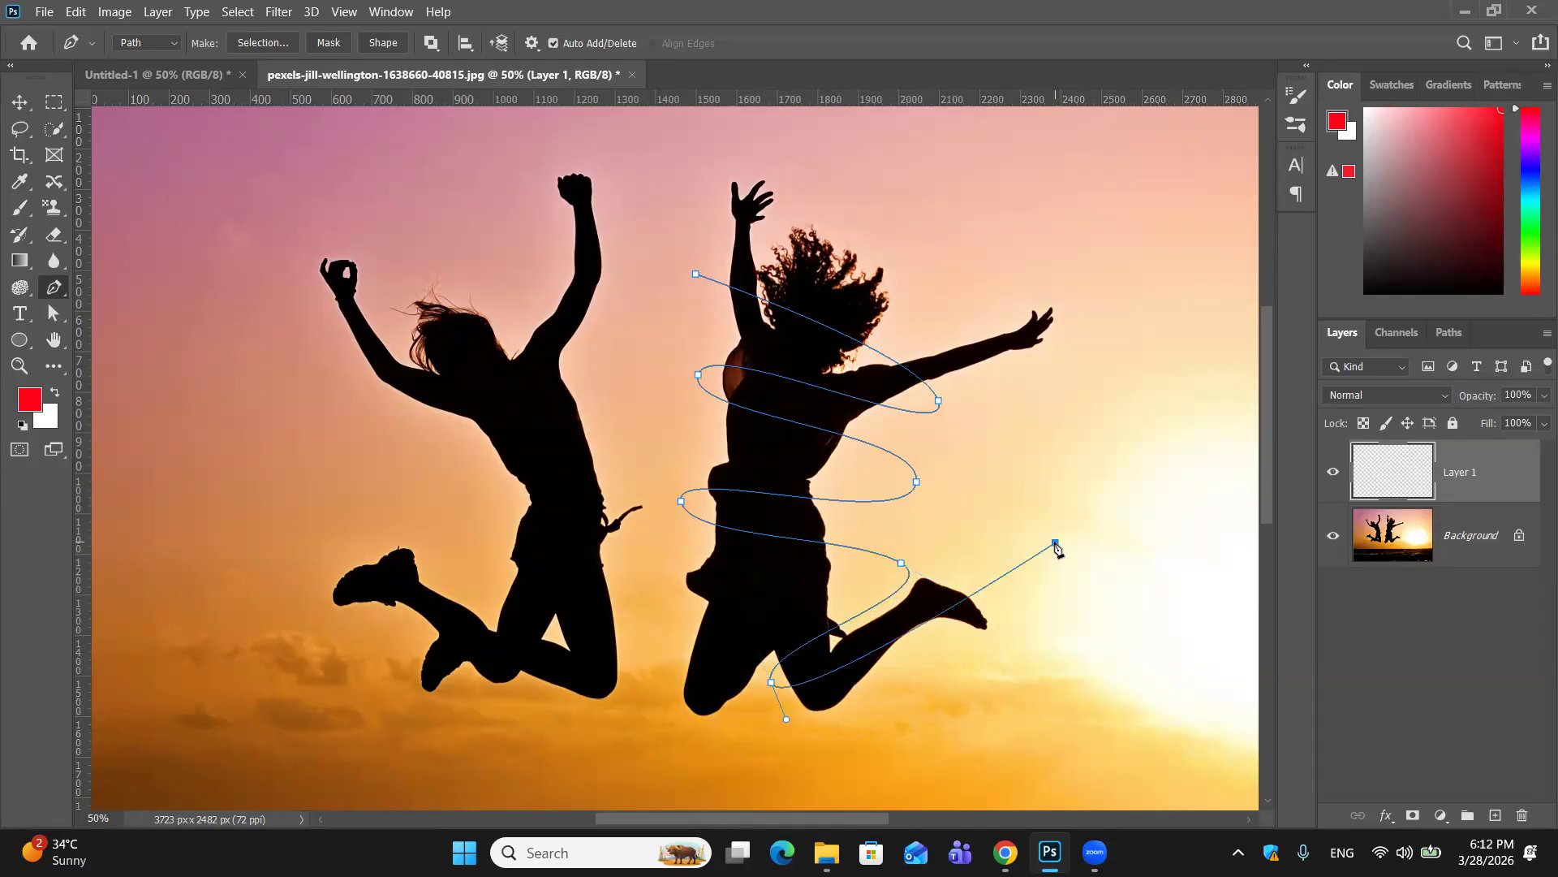
key(ctrl+z)
key(ctrl+z)
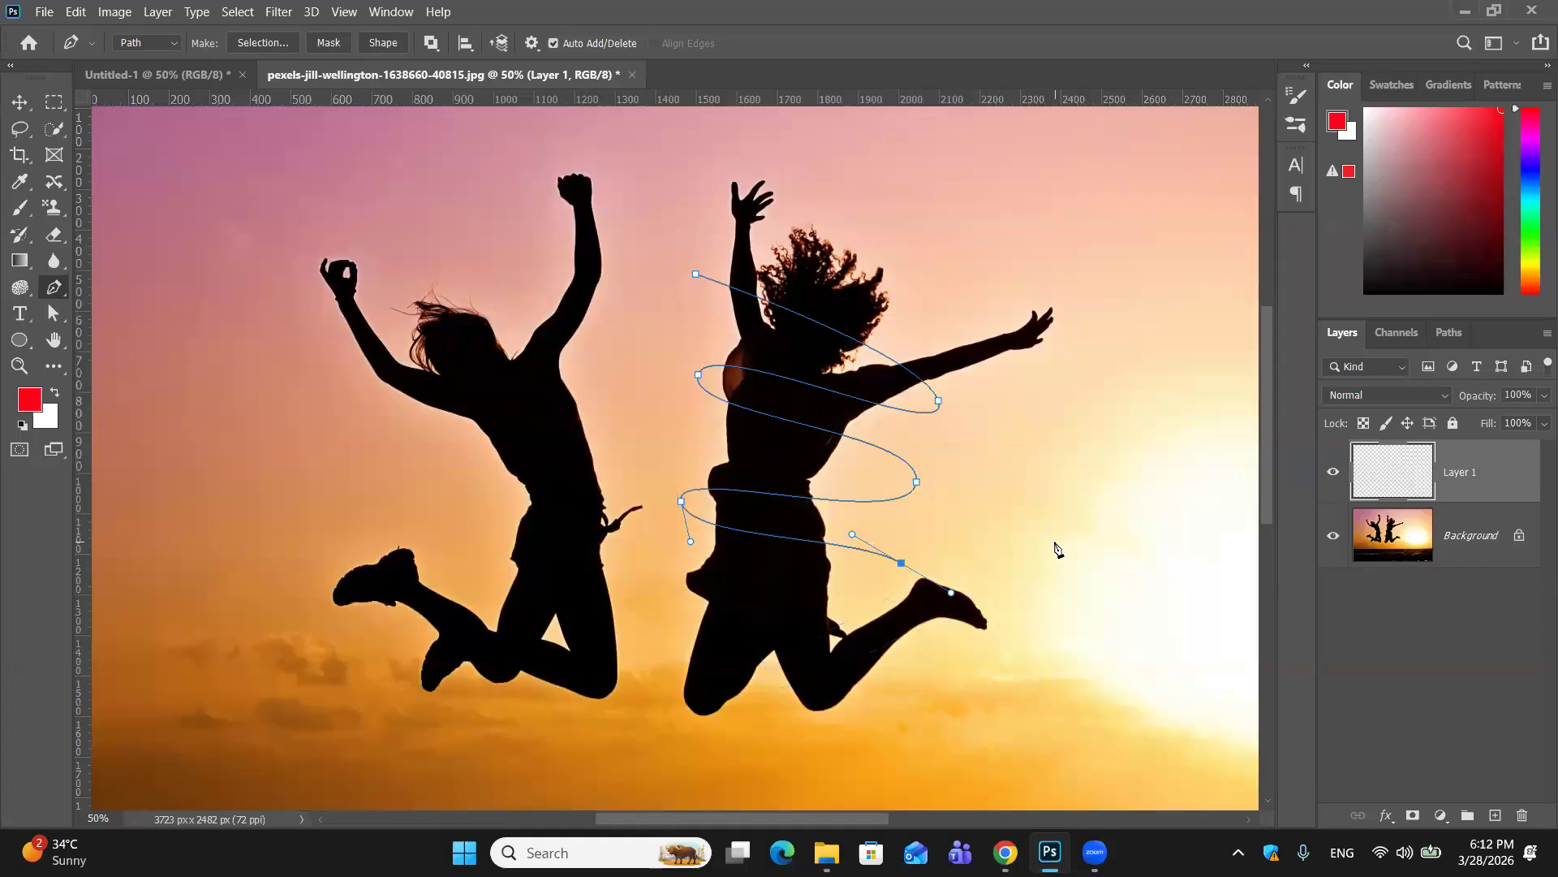
key(ctrl+z)
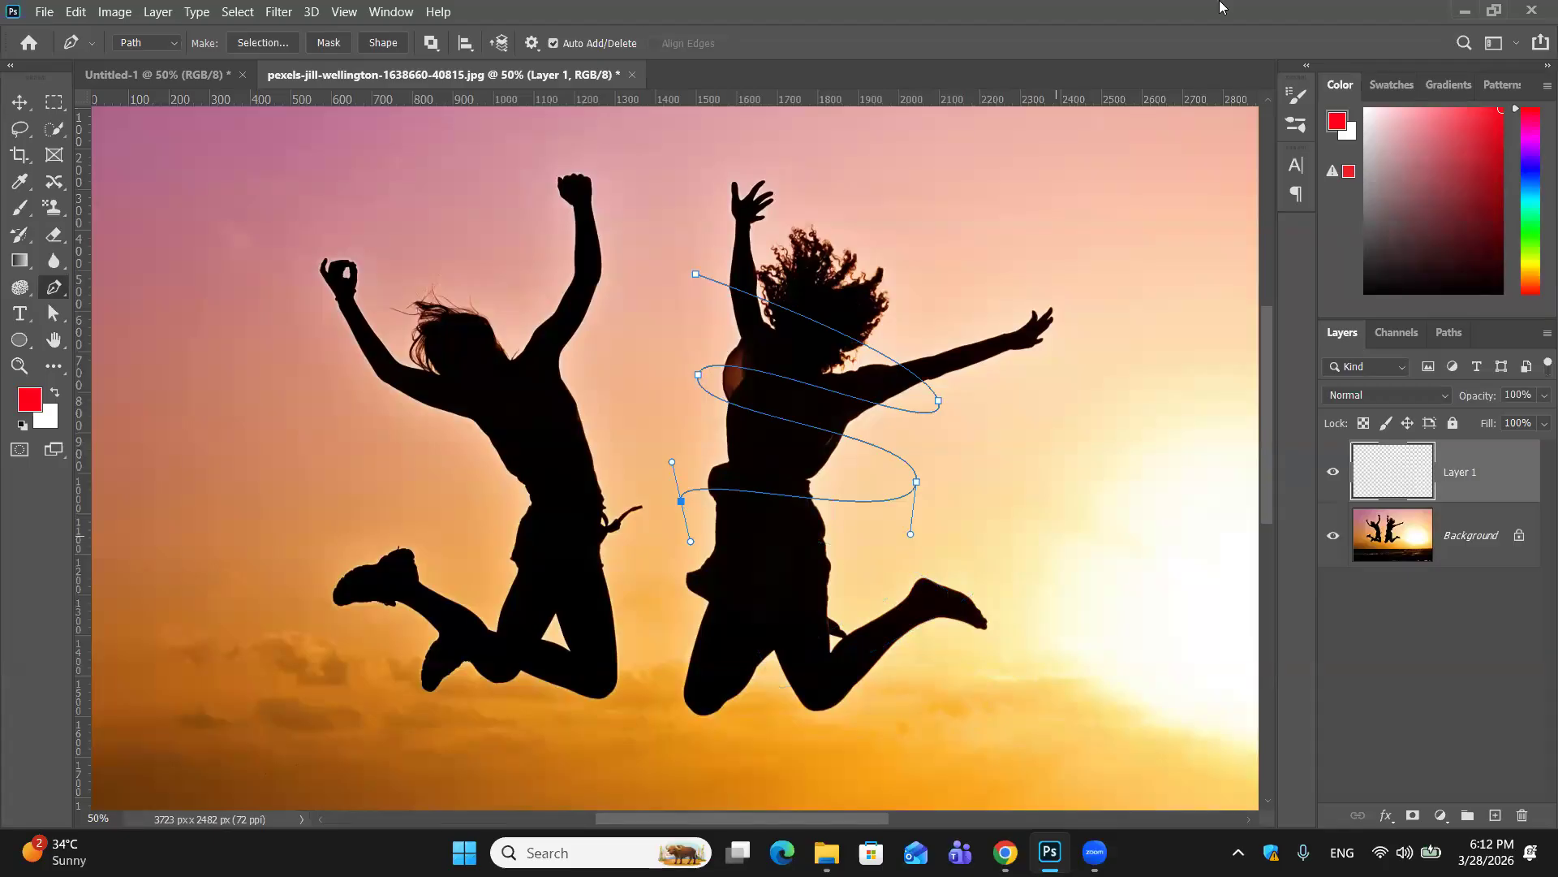
click(974, 567)
mouse_move(973, 573)
mouse_down()
mouse_move(1012, 536)
mouse_move(973, 597)
mouse_up()
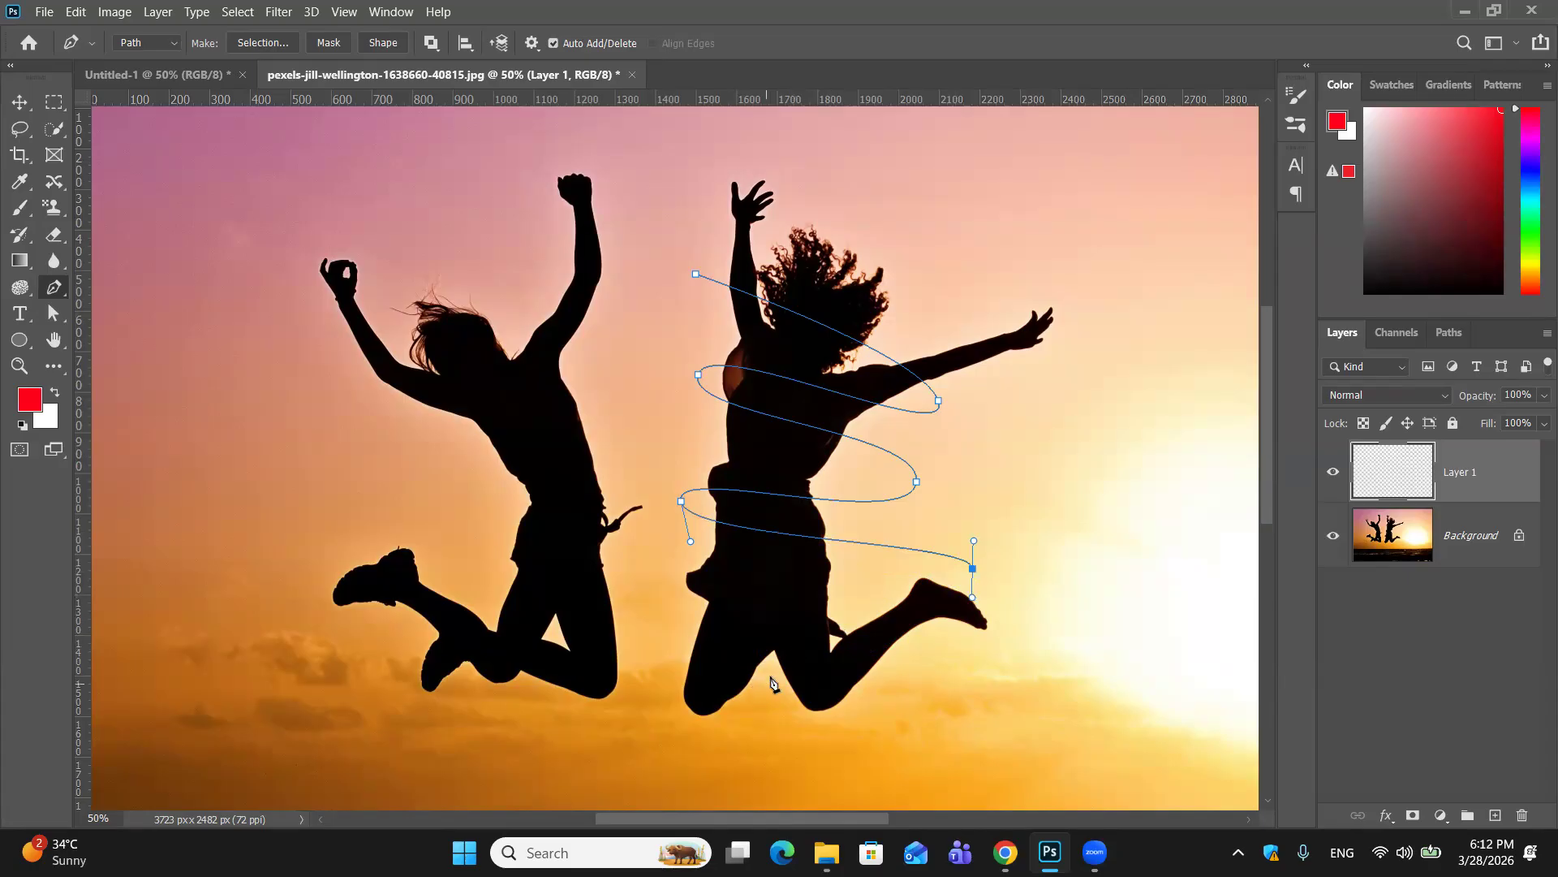
drag(795, 667, 769, 724)
key(ctrl+z)
click(767, 688)
drag(765, 694, 762, 723)
click(906, 673)
key(ctrl+z)
key(ctrl+z)
key(ctrl+z)
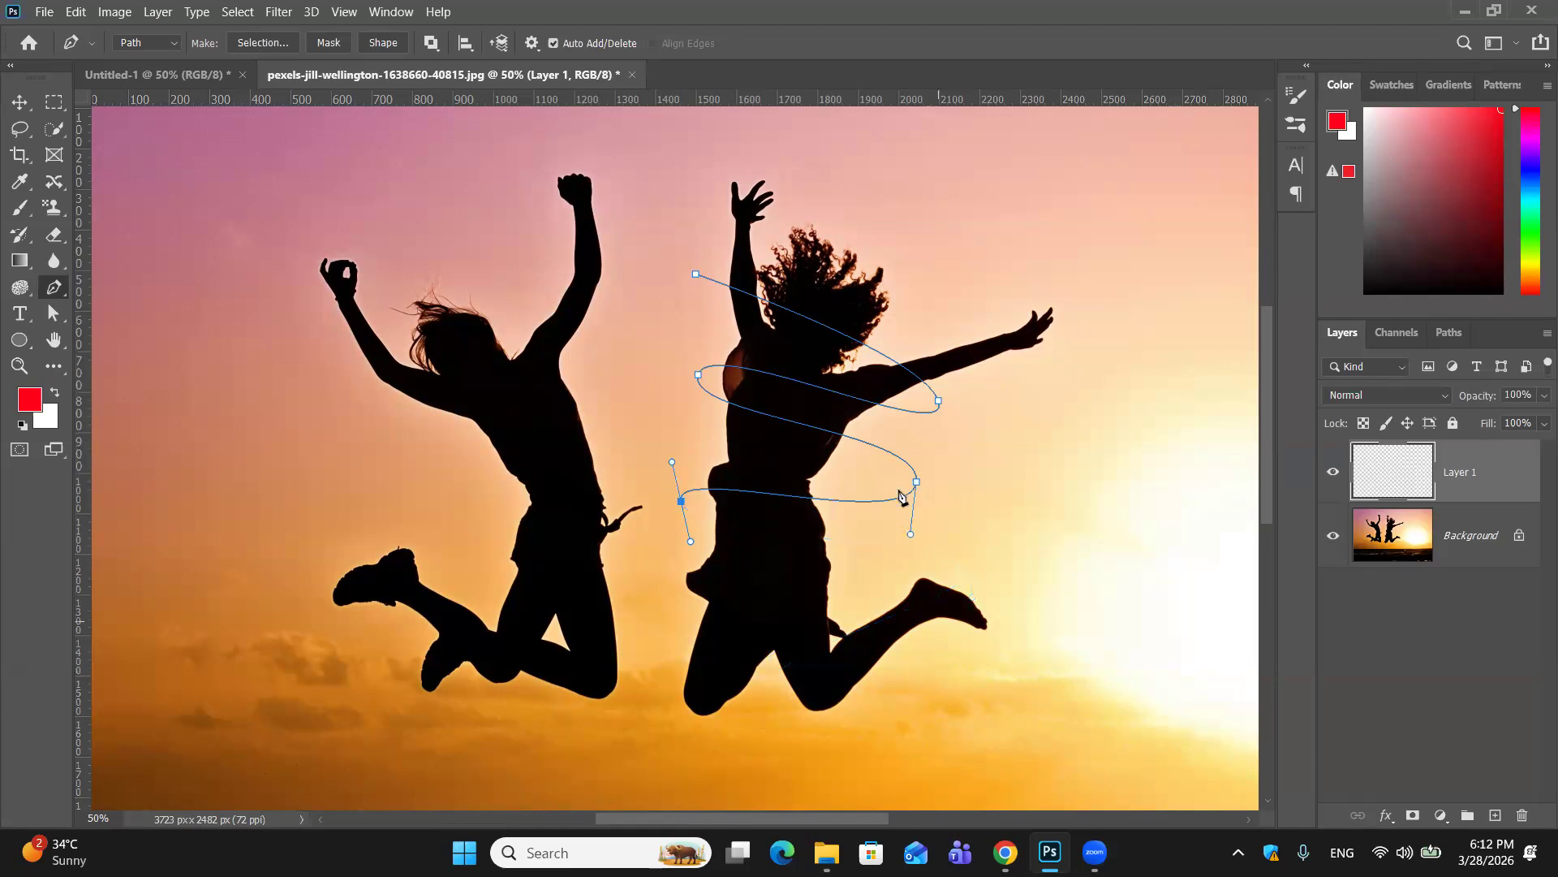
drag(943, 556, 943, 591)
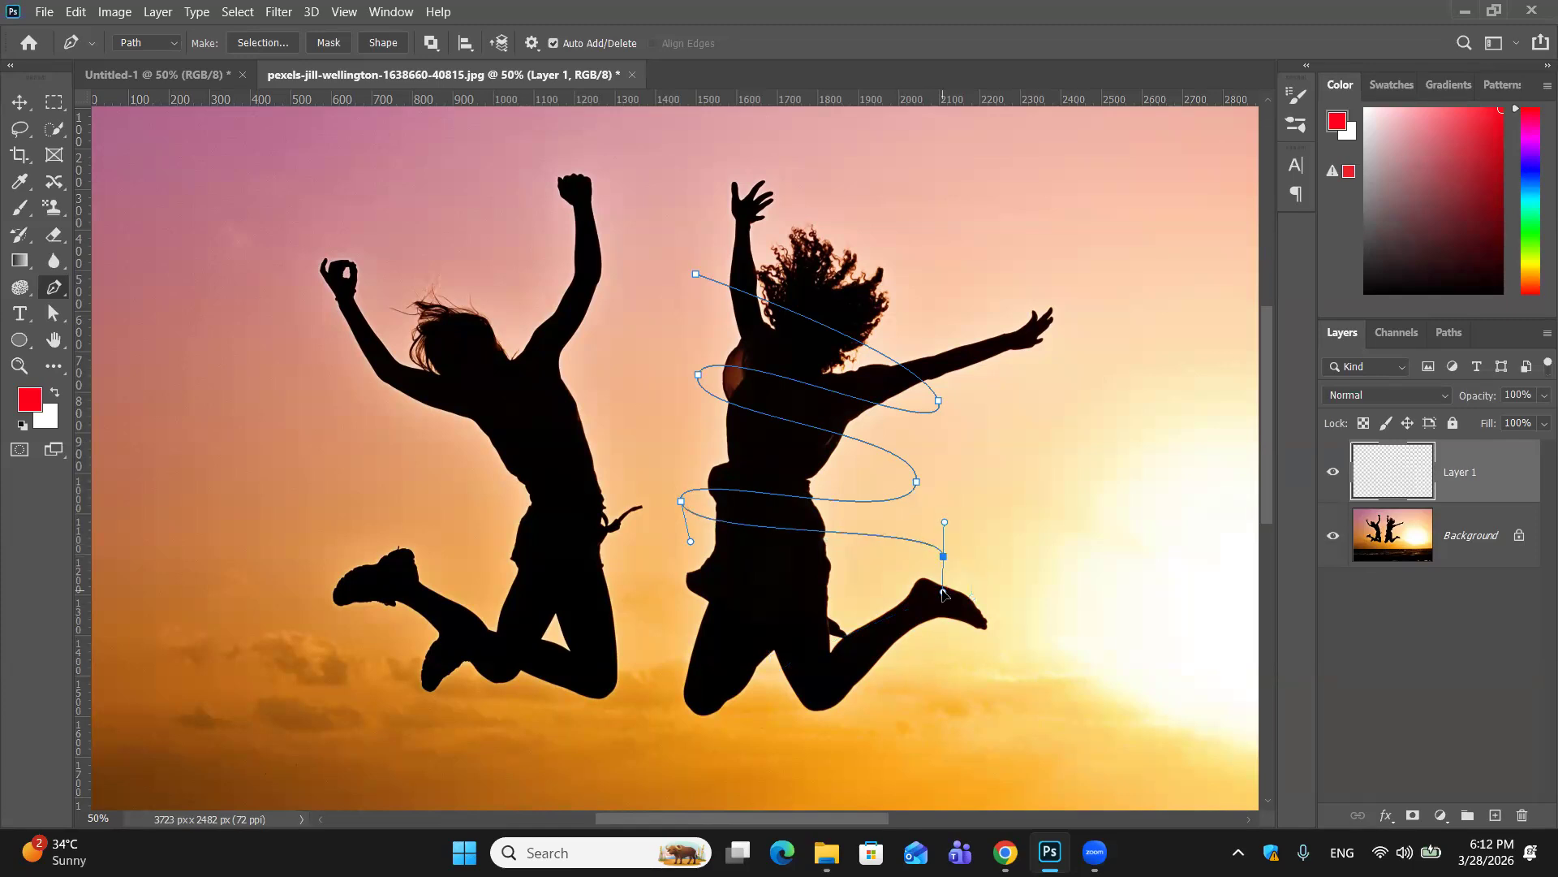
drag(663, 582, 669, 639)
drag(969, 598, 954, 632)
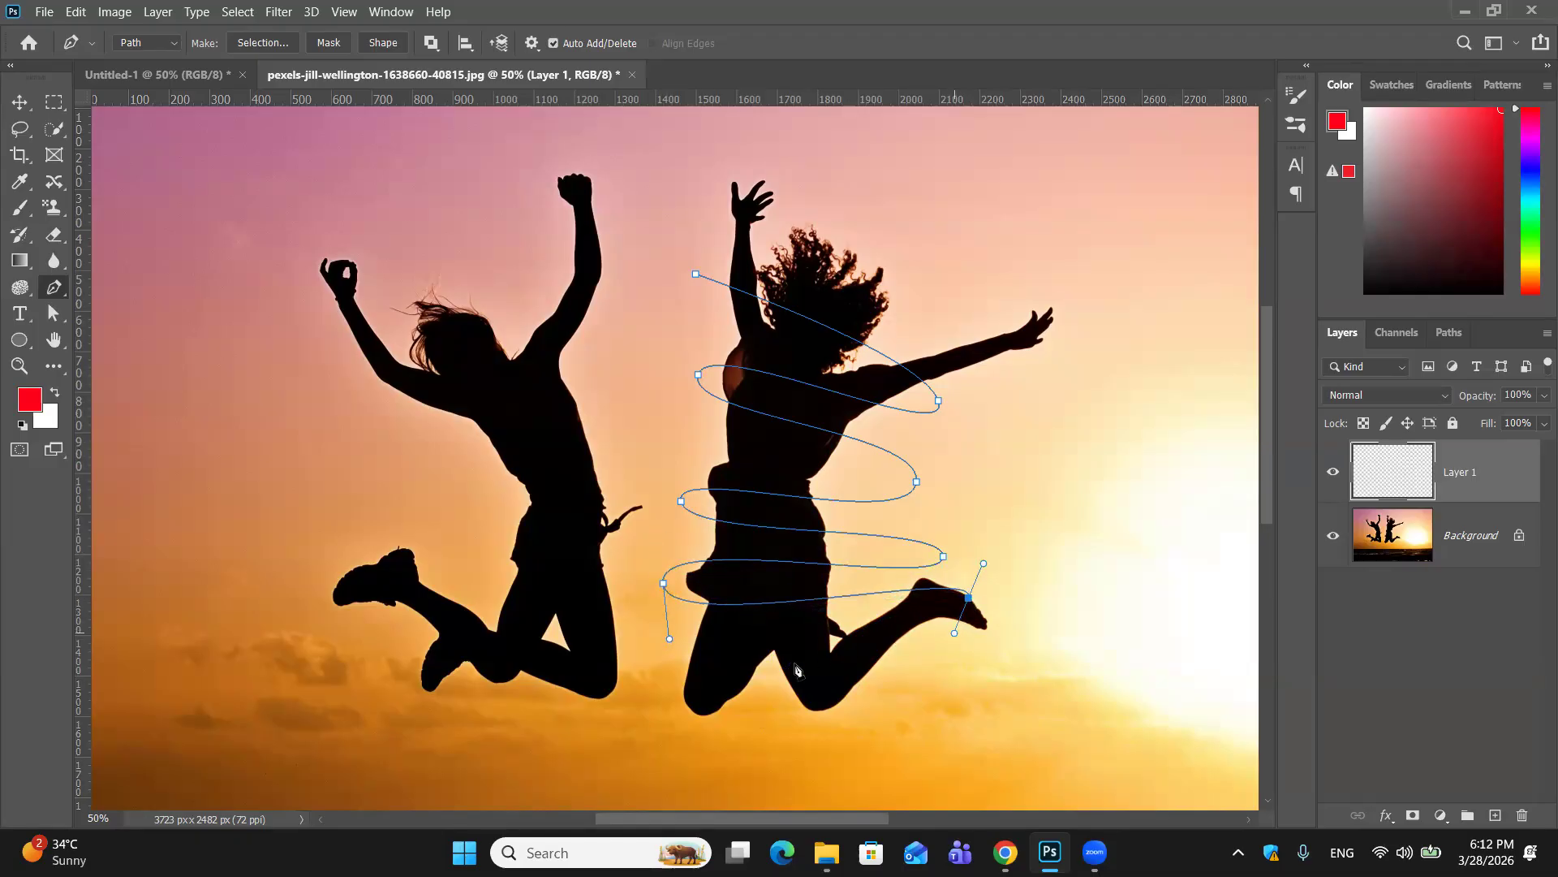
drag(764, 686, 766, 729)
key(ctrl+z)
key(ctrl+z)
key(ctrl+z)
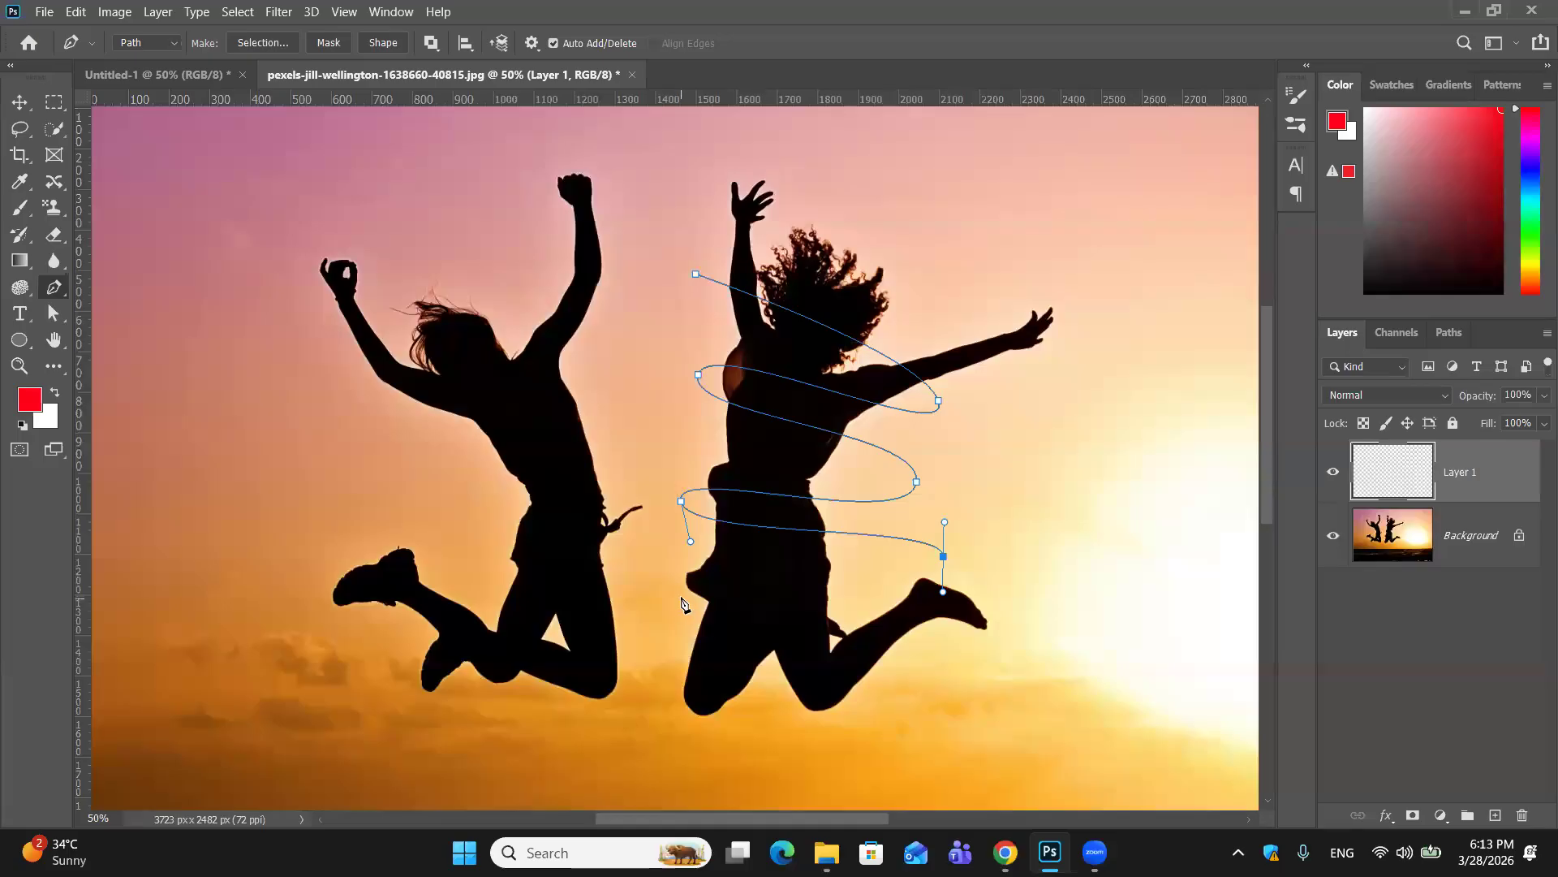
drag(681, 597, 678, 644)
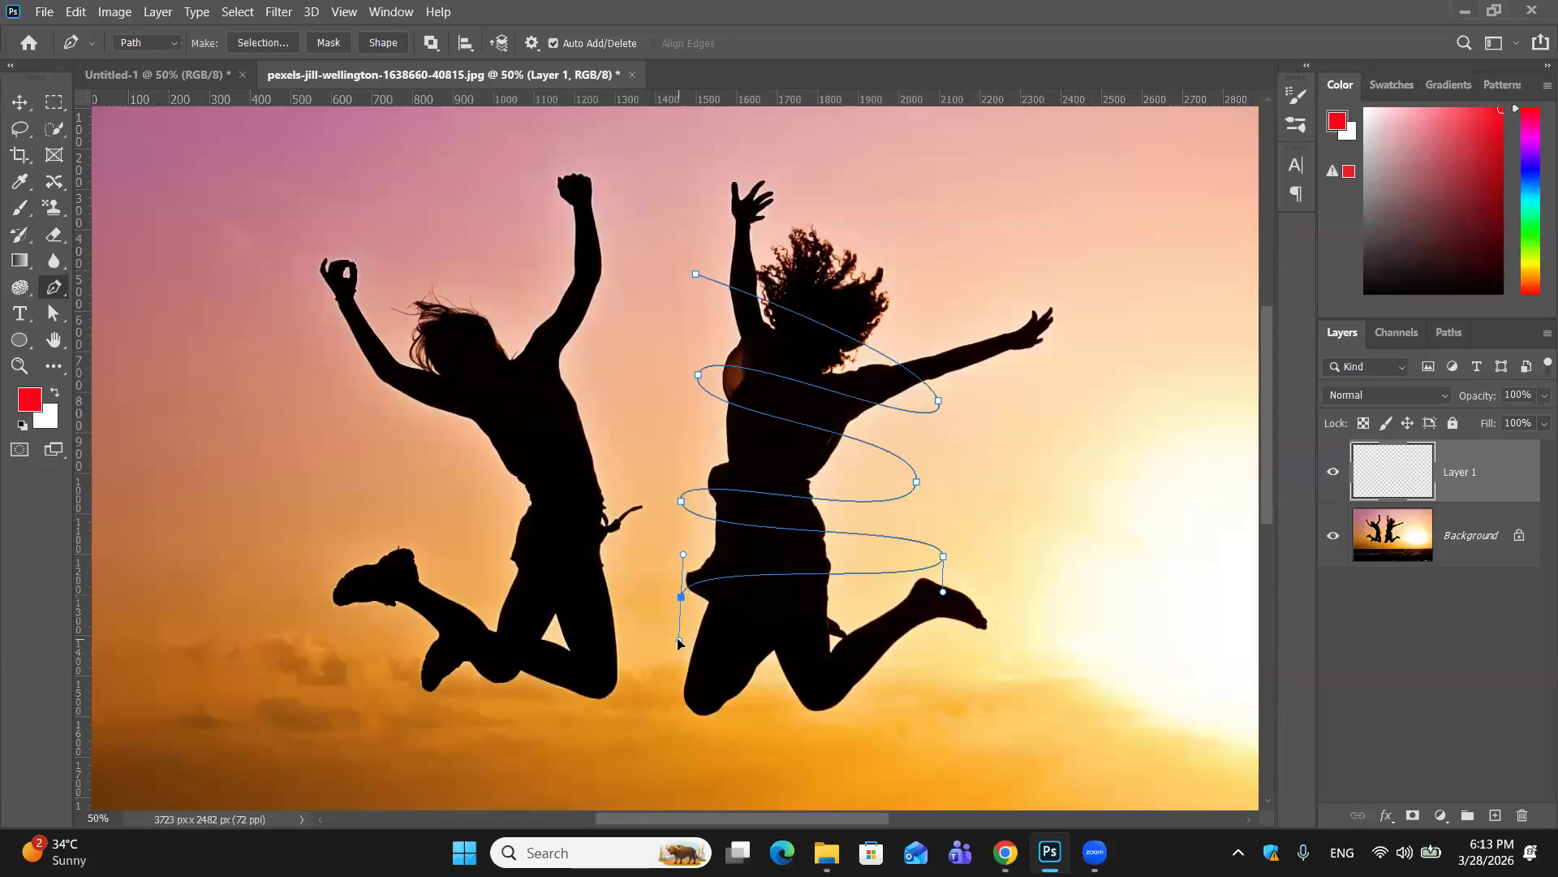
key(ctrl+z)
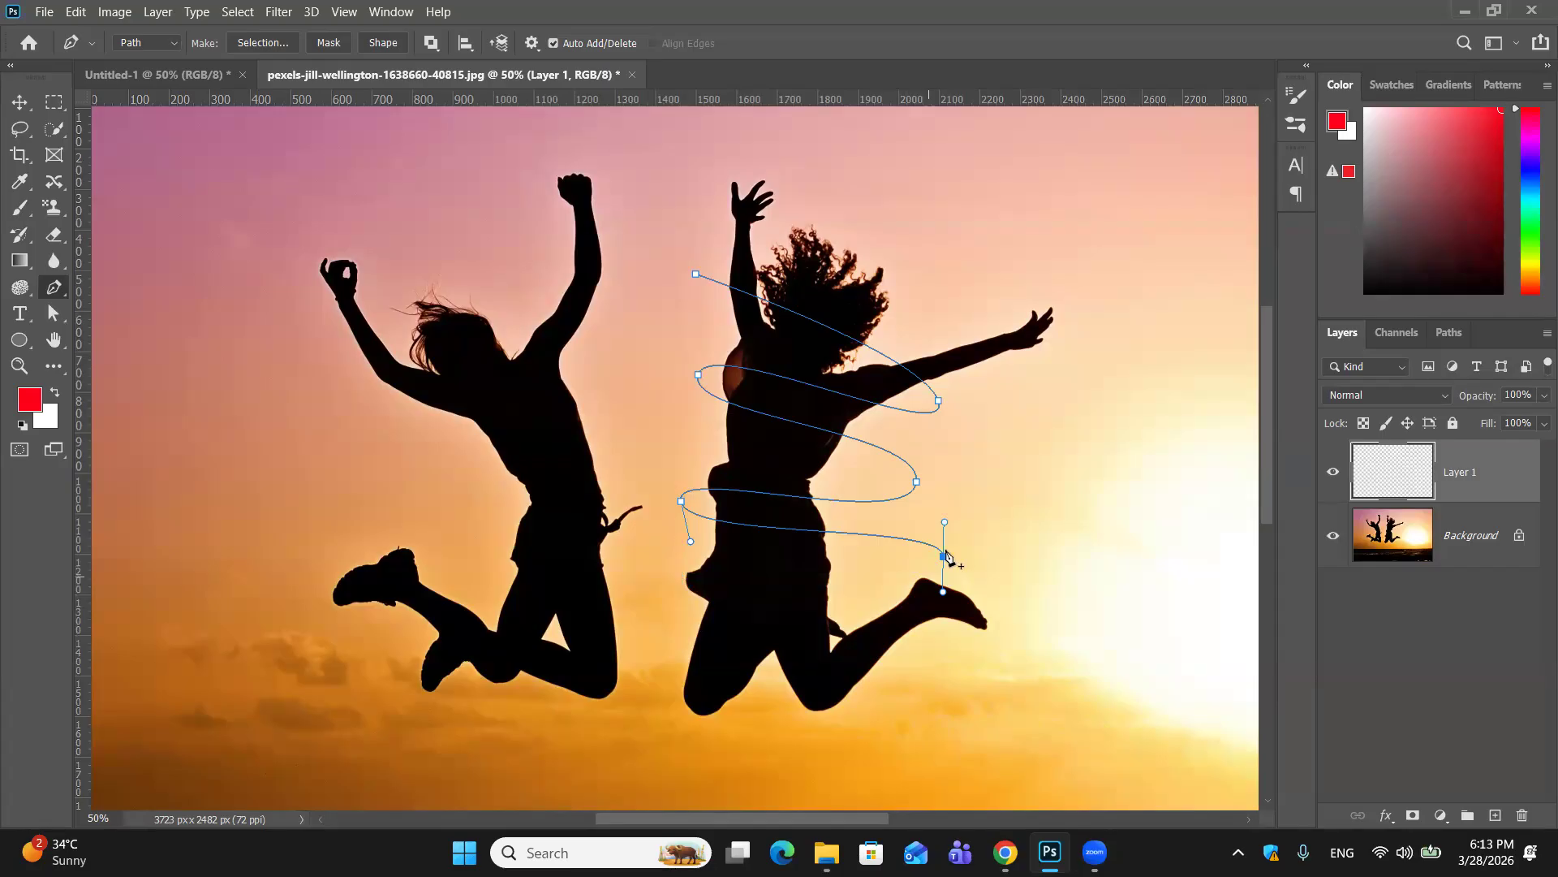
key(ctrl+z)
drag(949, 577, 945, 599)
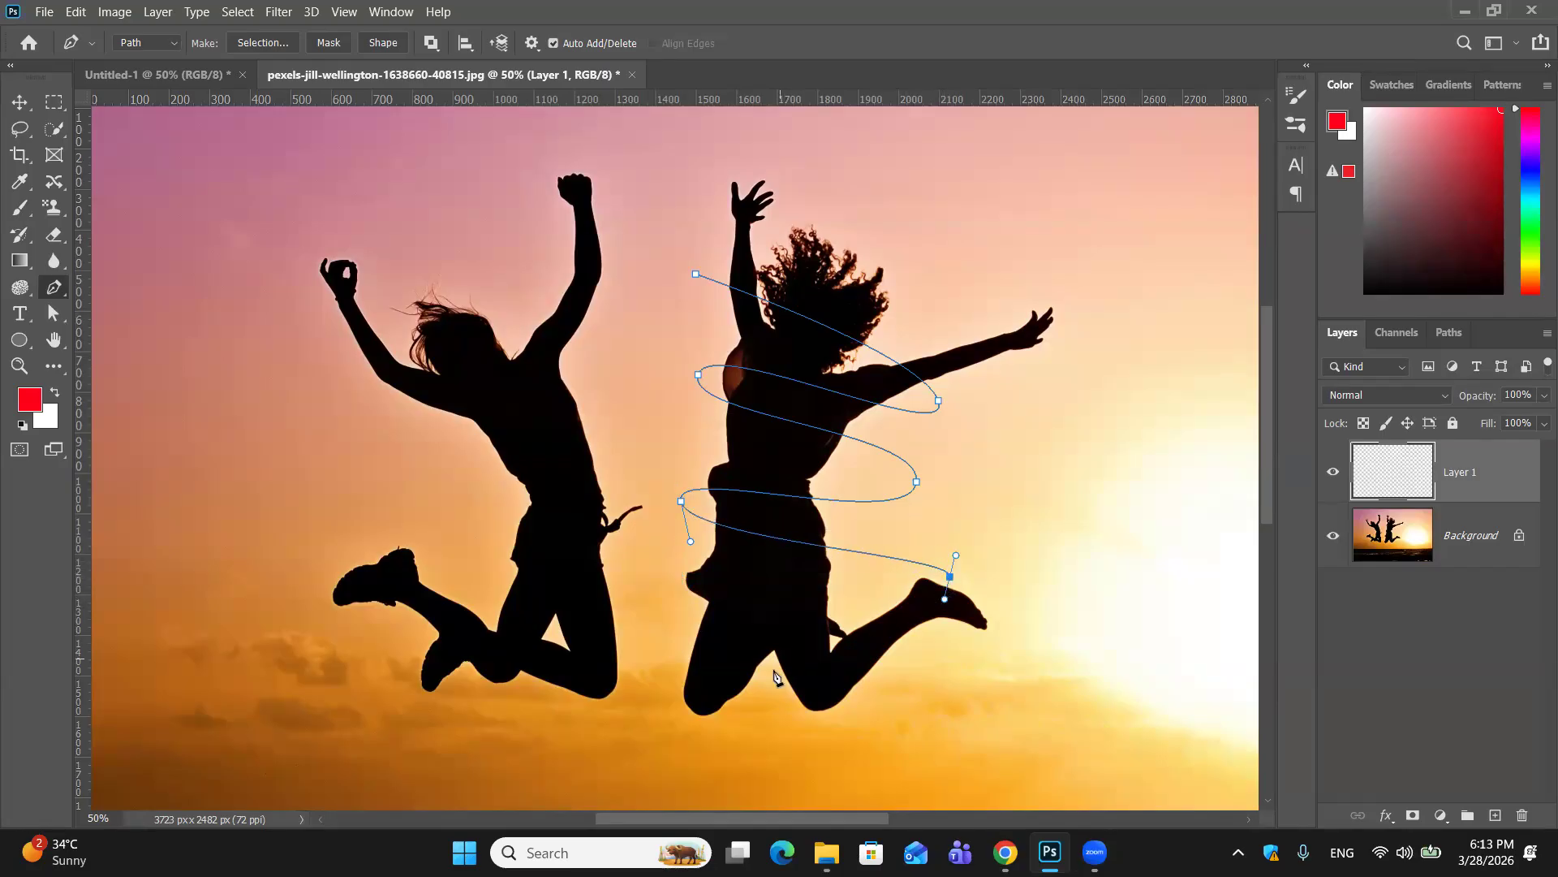
drag(773, 671, 775, 715)
key(ctrl+z)
key(ctrl+z)
key(ctrl+z)
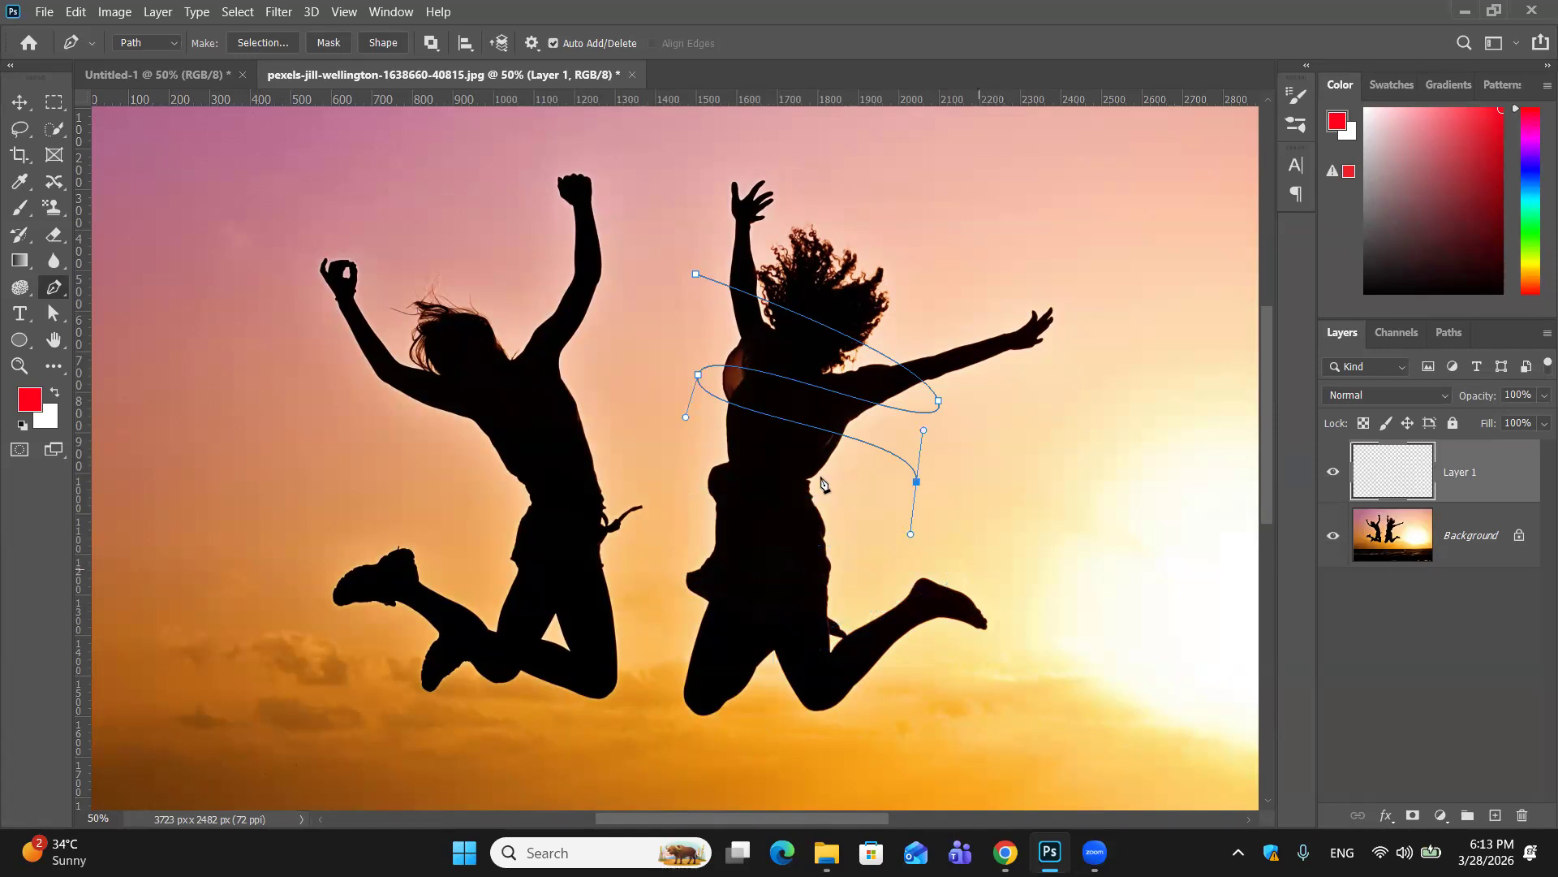
Step: Extend the winding path with a loop around the right silhouette's waist and a curved point at the far hip
drag(688, 471, 680, 526)
drag(874, 555, 855, 608)
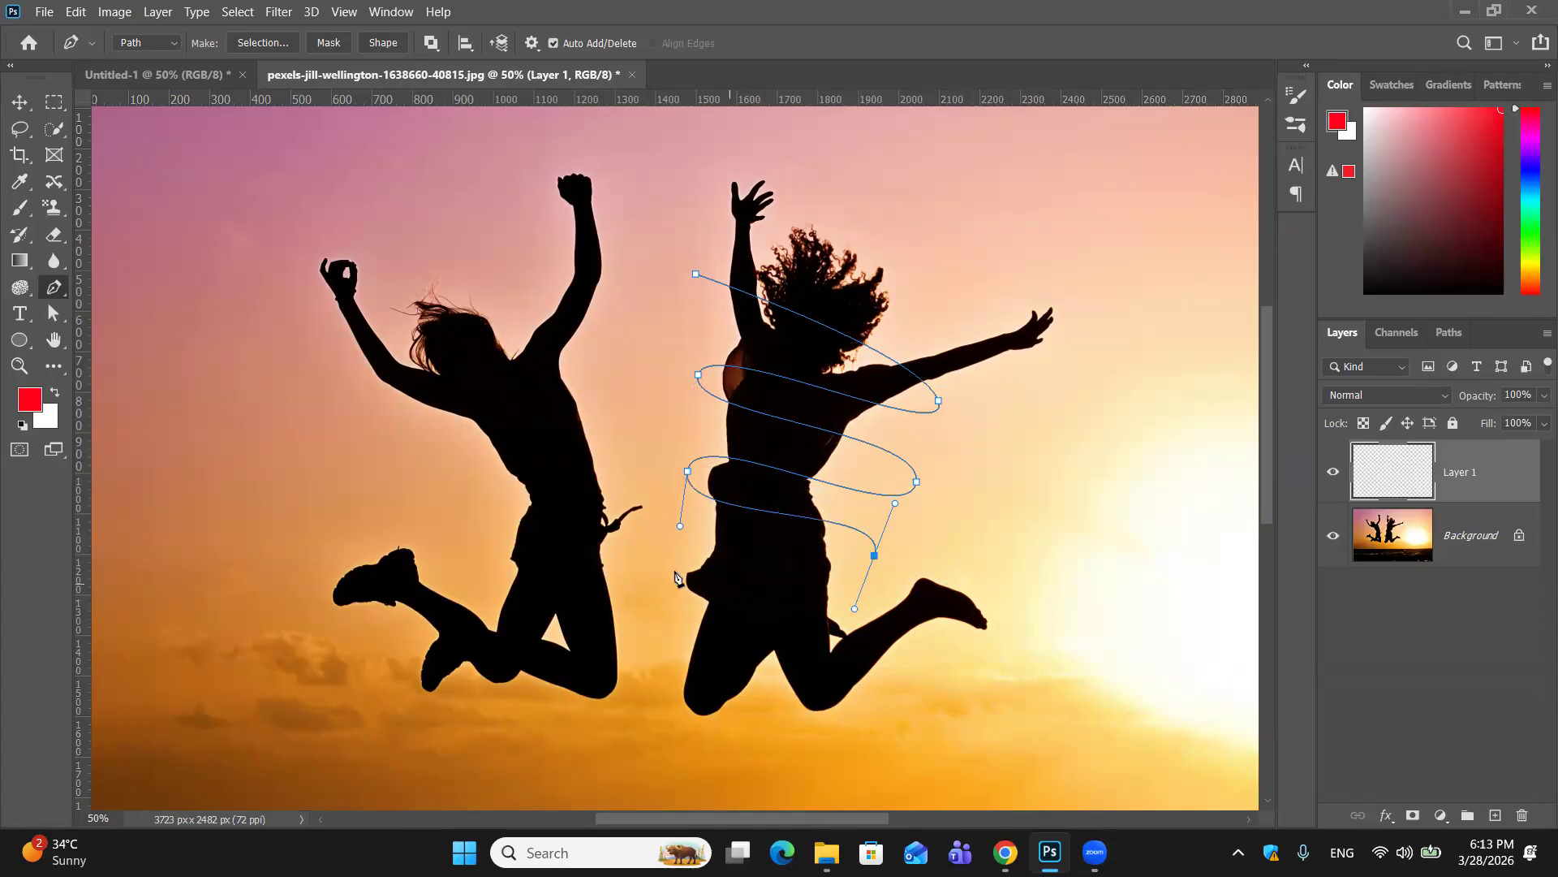
drag(663, 565, 661, 643)
drag(934, 563, 940, 603)
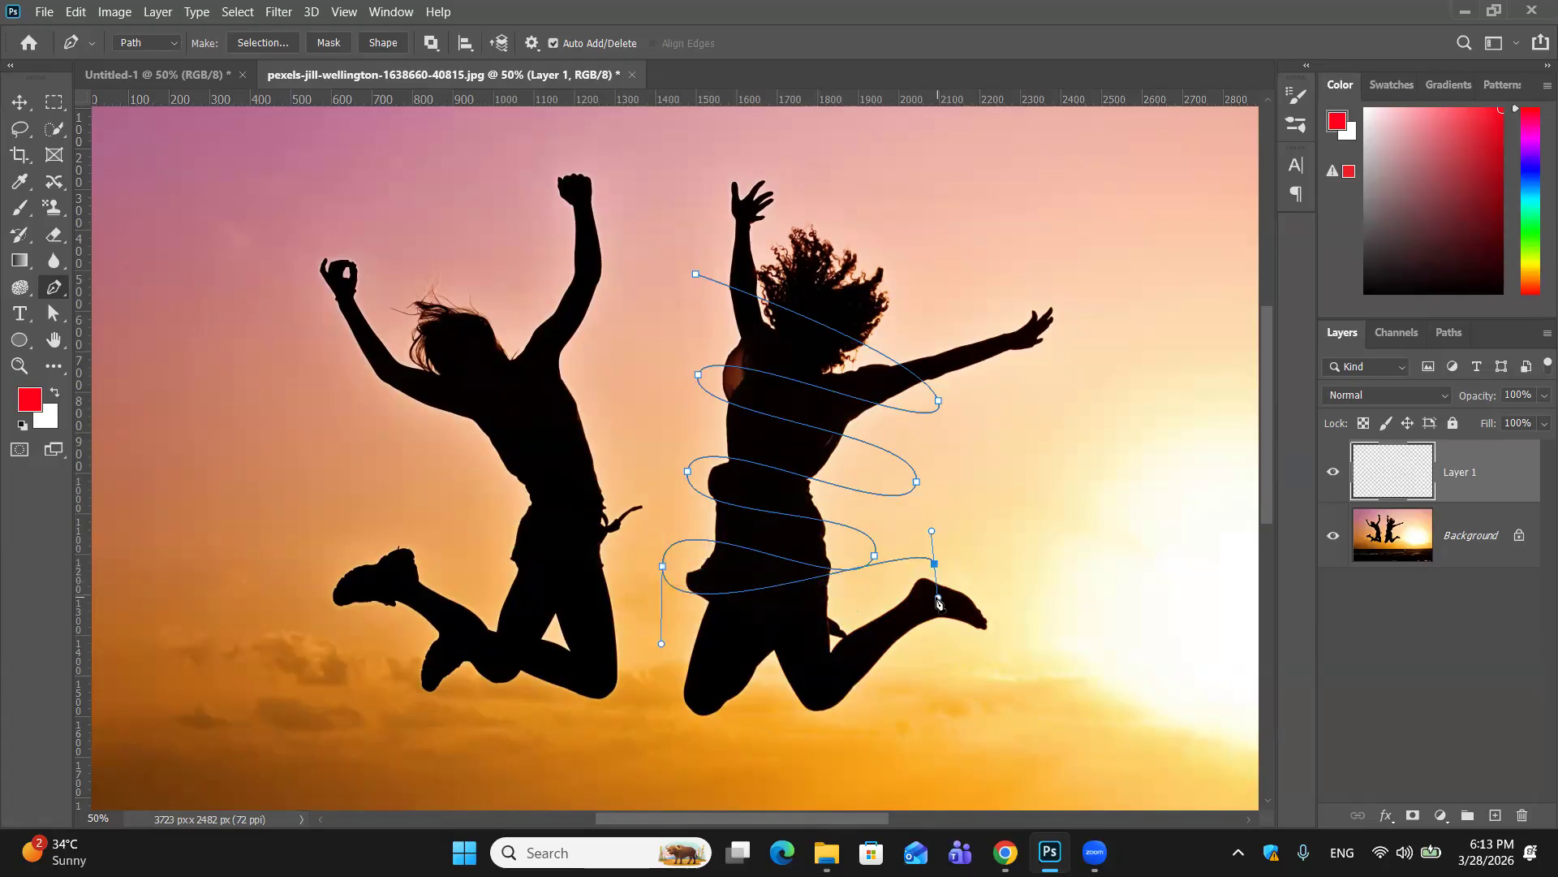
click(770, 669)
drag(769, 692, 769, 712)
key(ctrl+z)
key(ctrl+z)
drag(965, 573, 987, 512)
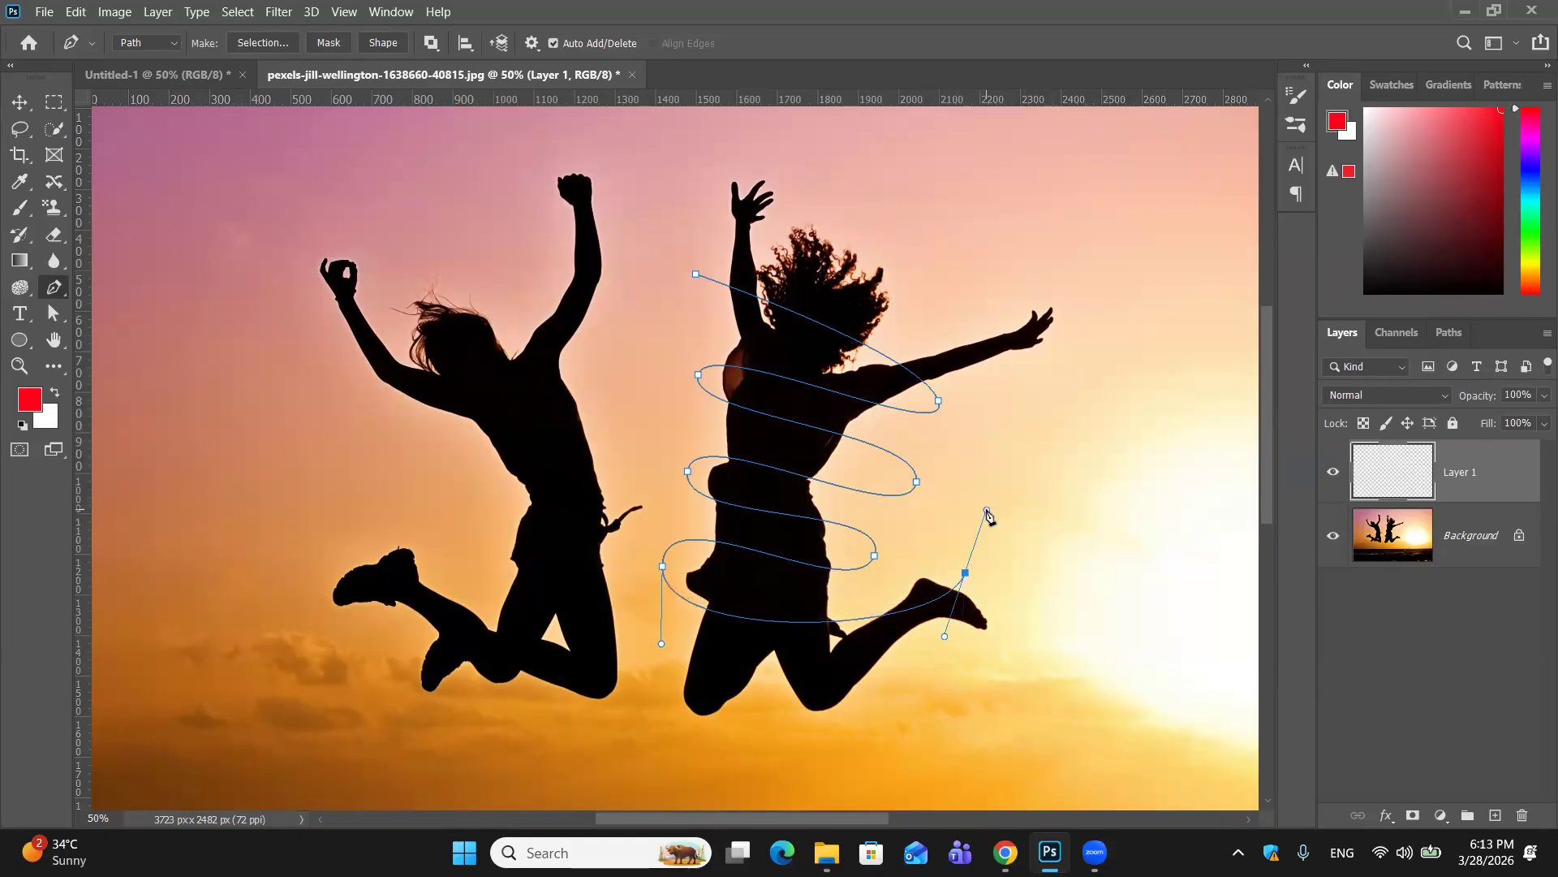
key(ctrl+z)
key(ctrl+z)
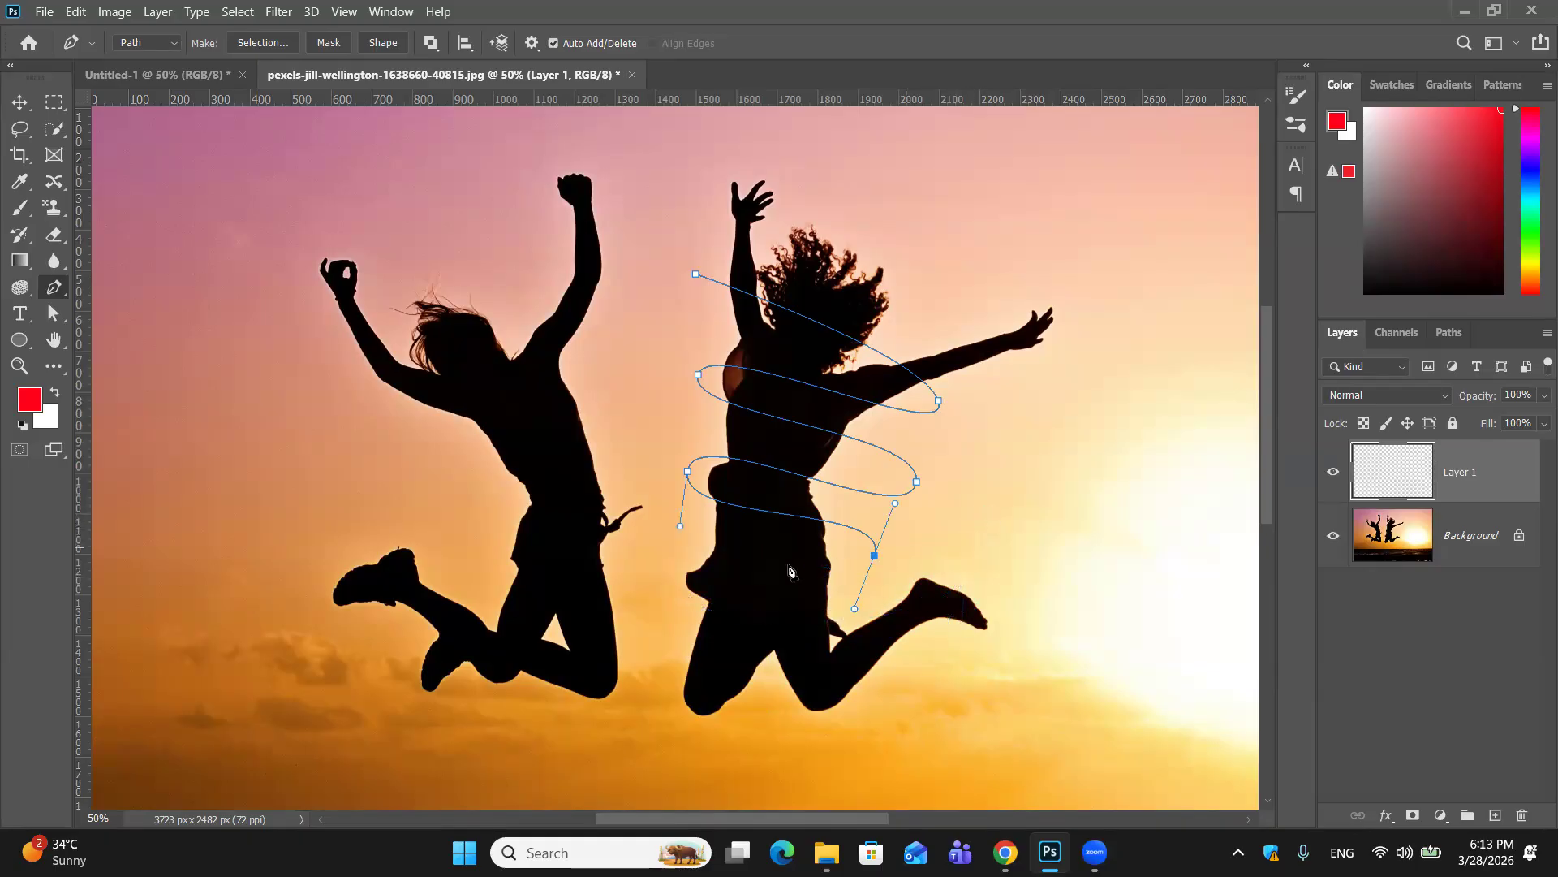
drag(675, 577, 670, 618)
mouse_move(986, 576)
mouse_down()
mouse_move(974, 609)
mouse_move(983, 555)
mouse_up()
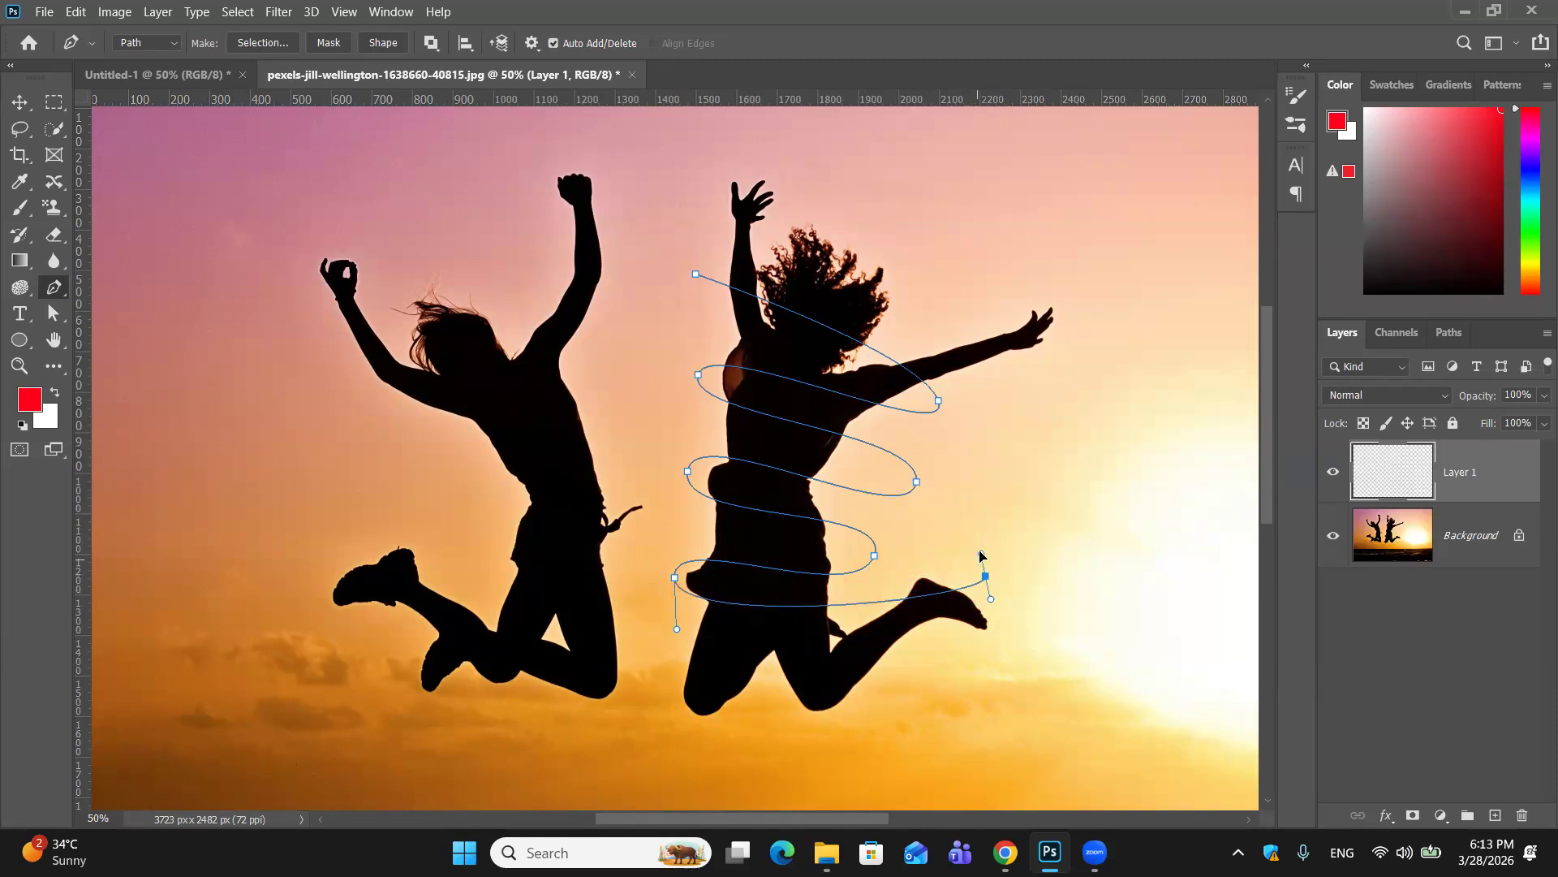
drag(775, 678, 779, 722)
key(ctrl+z)
key(ctrl+z)
key(ctrl+z)
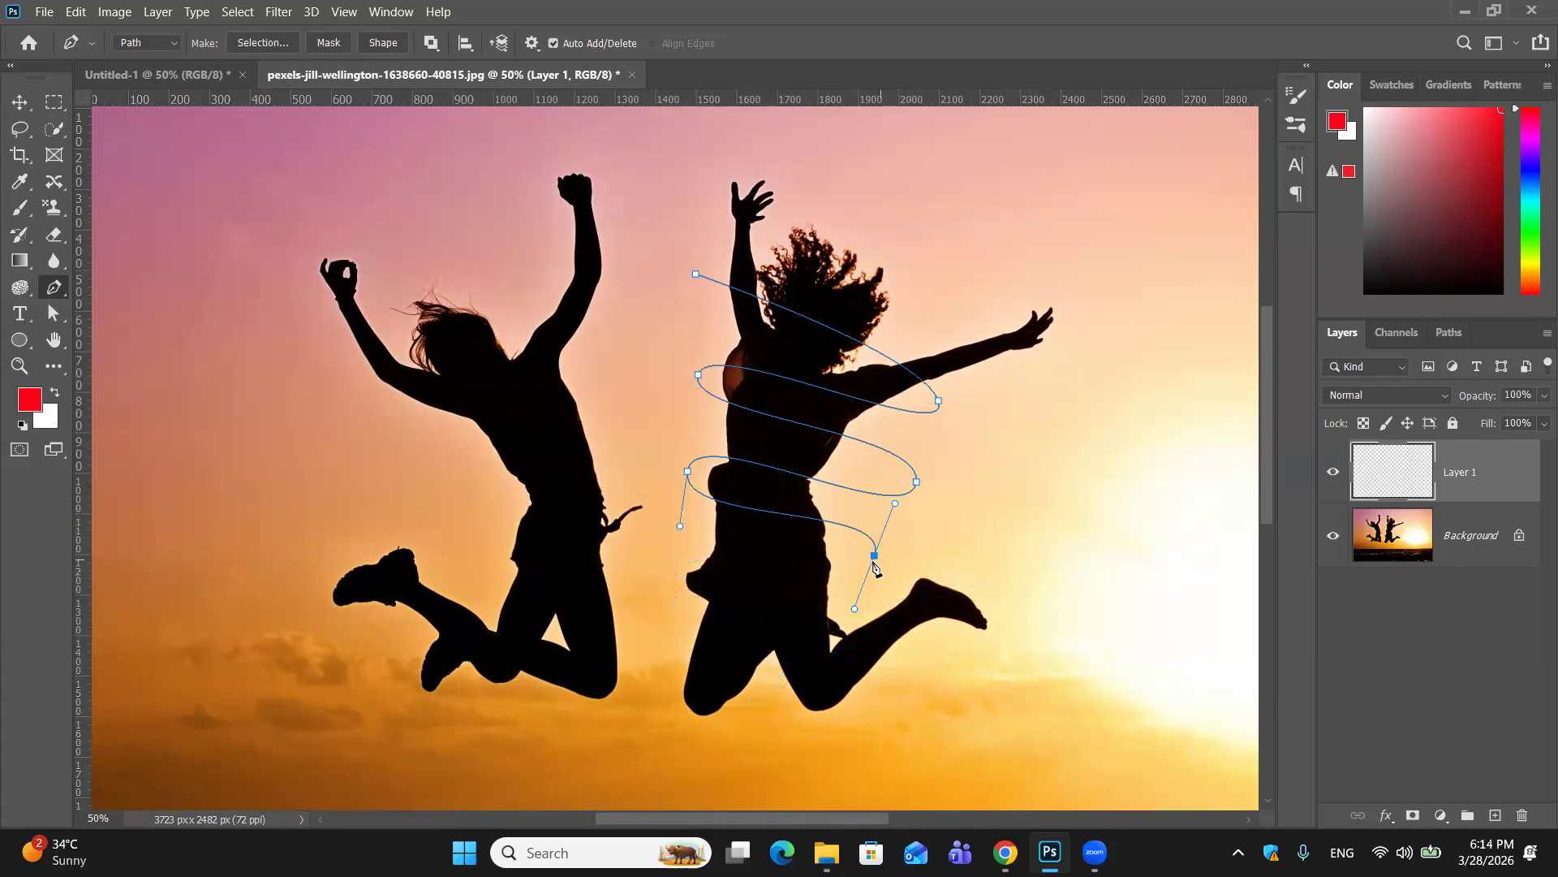
Step: Continue the path across the right silhouette's skirt to a curved point beside its left edge
click(678, 567)
drag(658, 591, 655, 630)
click(940, 584)
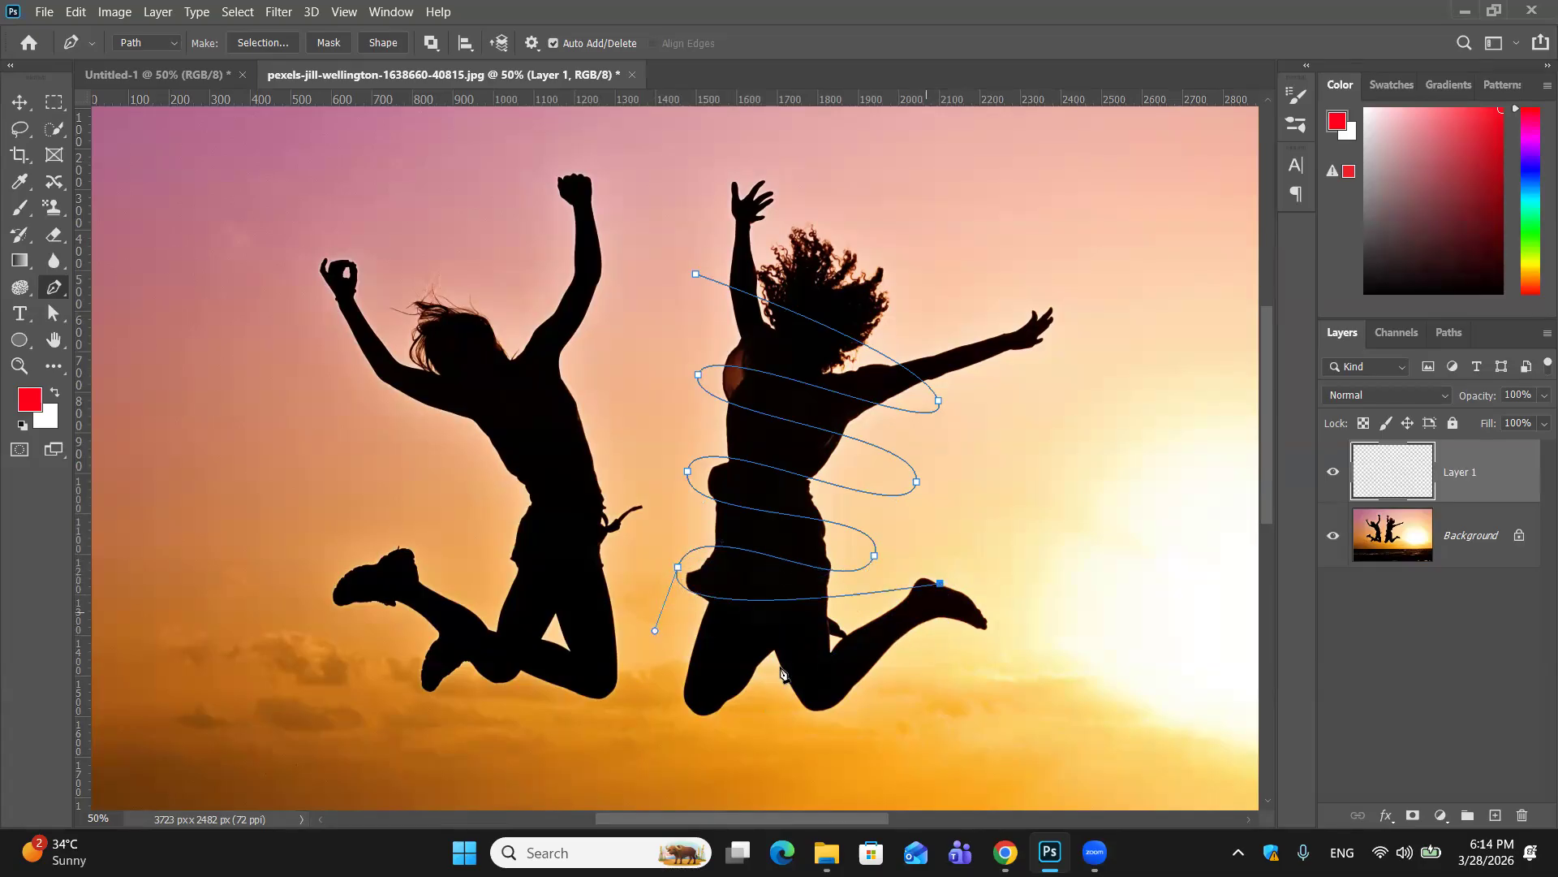
drag(776, 664, 775, 705)
key(ctrl+z)
key(ctrl+z)
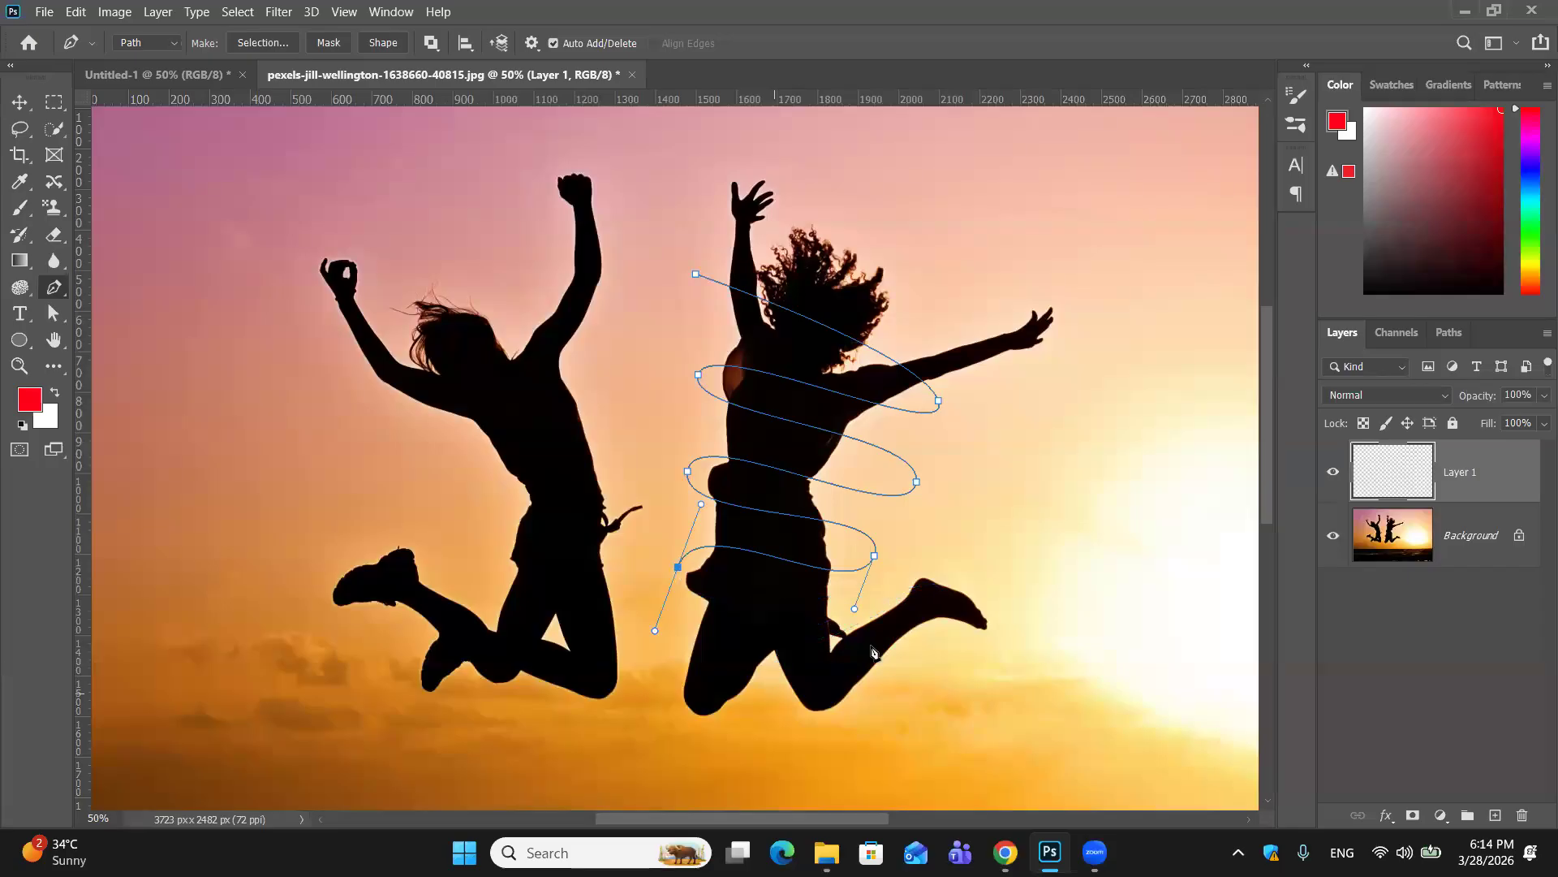
drag(963, 577, 963, 594)
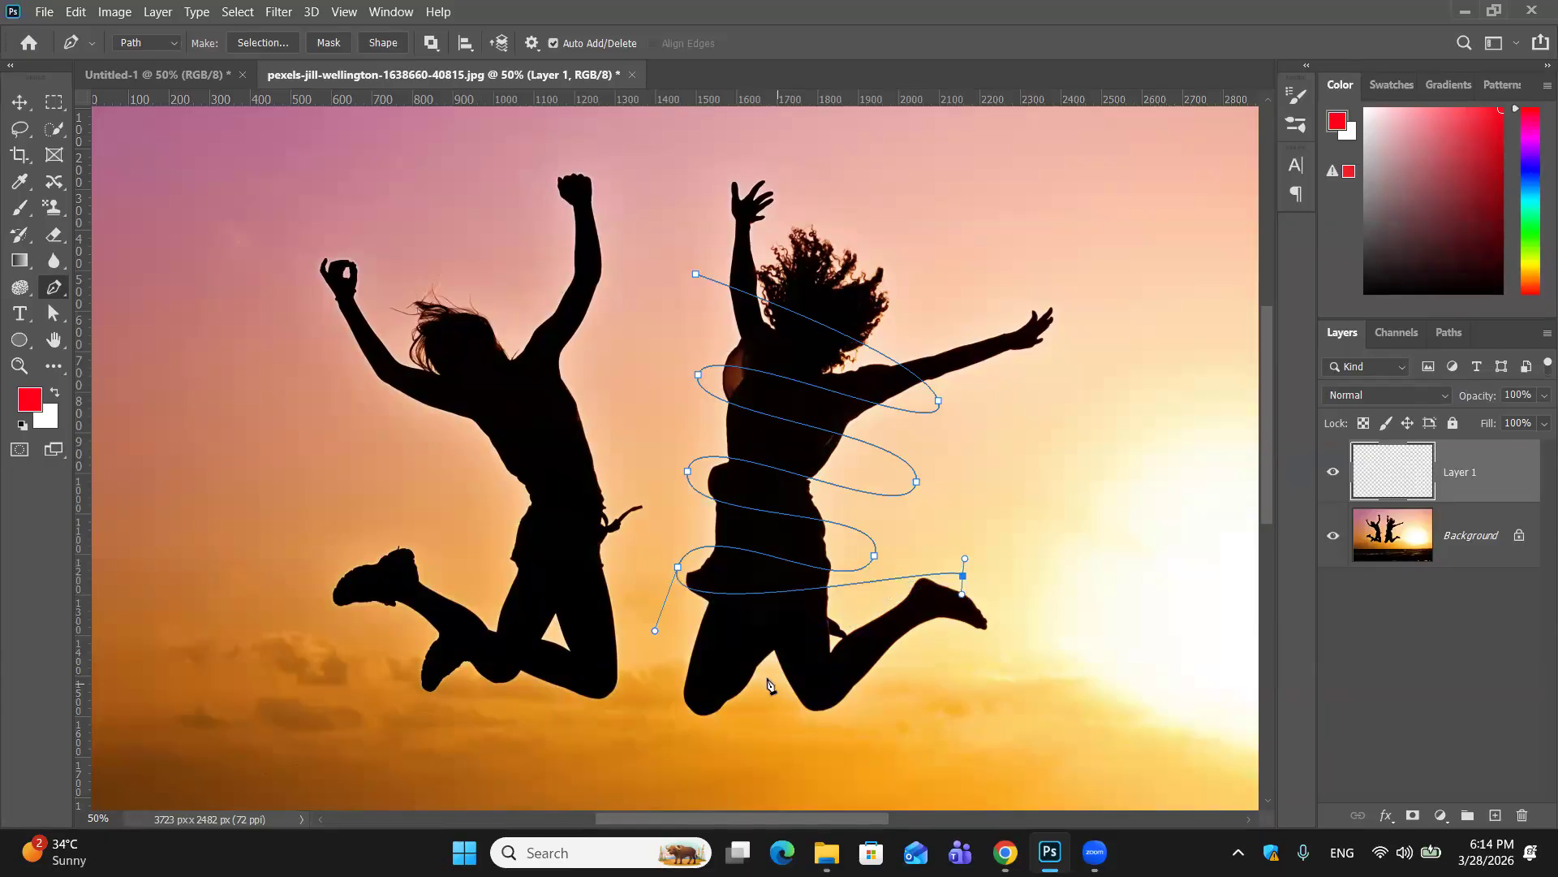
drag(769, 675, 774, 709)
key(ctrl+z)
key(ctrl+z)
Step: Finish the open path with curves toward the right silhouette's raised foot and down between the legs, and end the path
drag(905, 585, 902, 613)
drag(778, 671, 780, 725)
click(1048, 669)
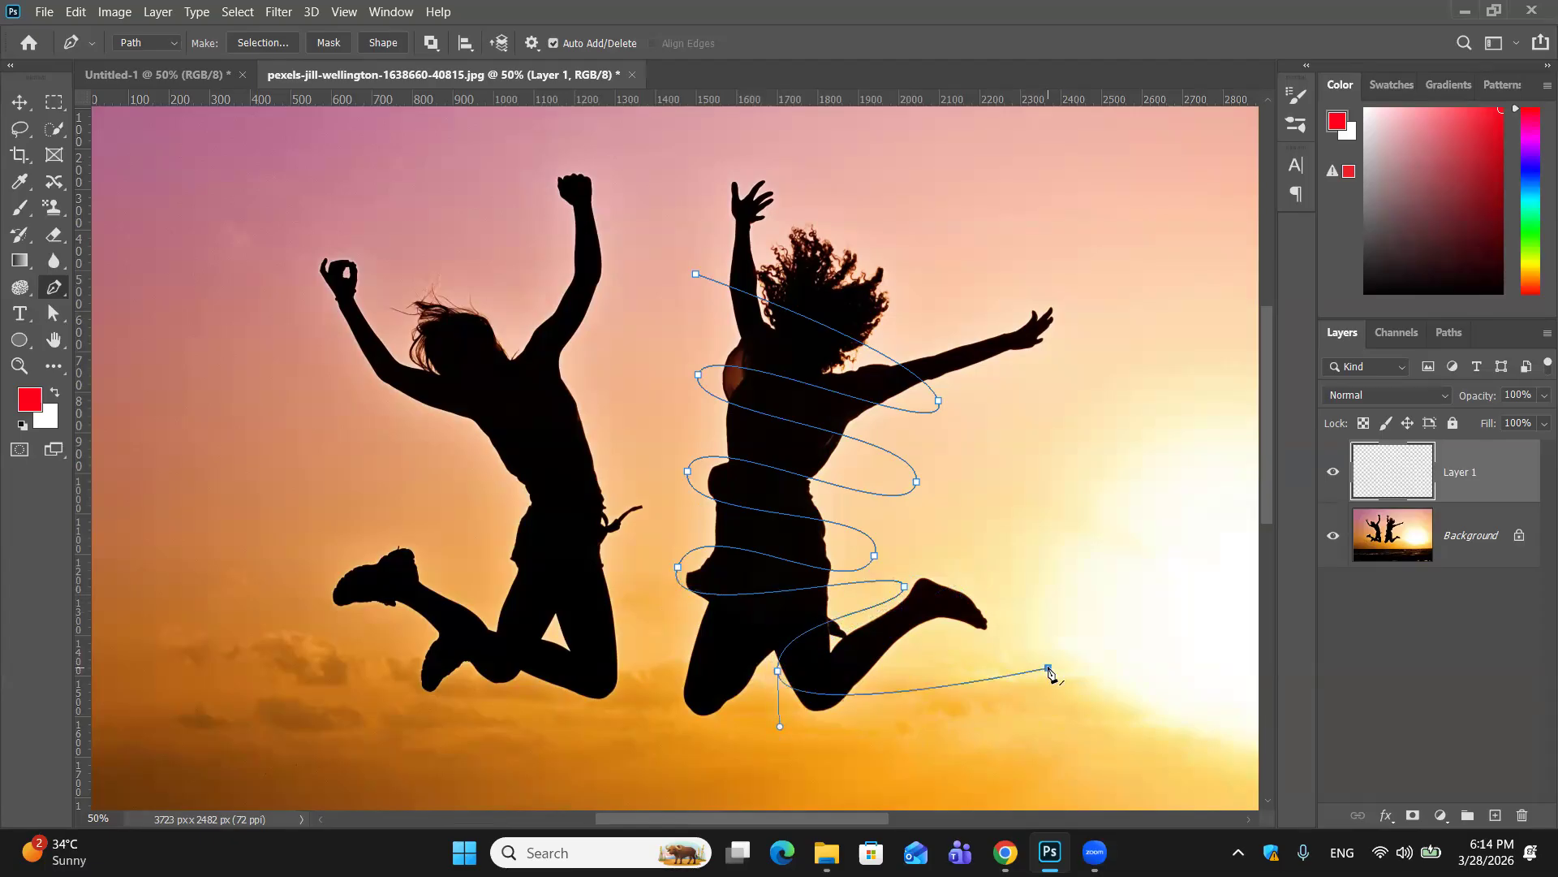
key(ctrl+z)
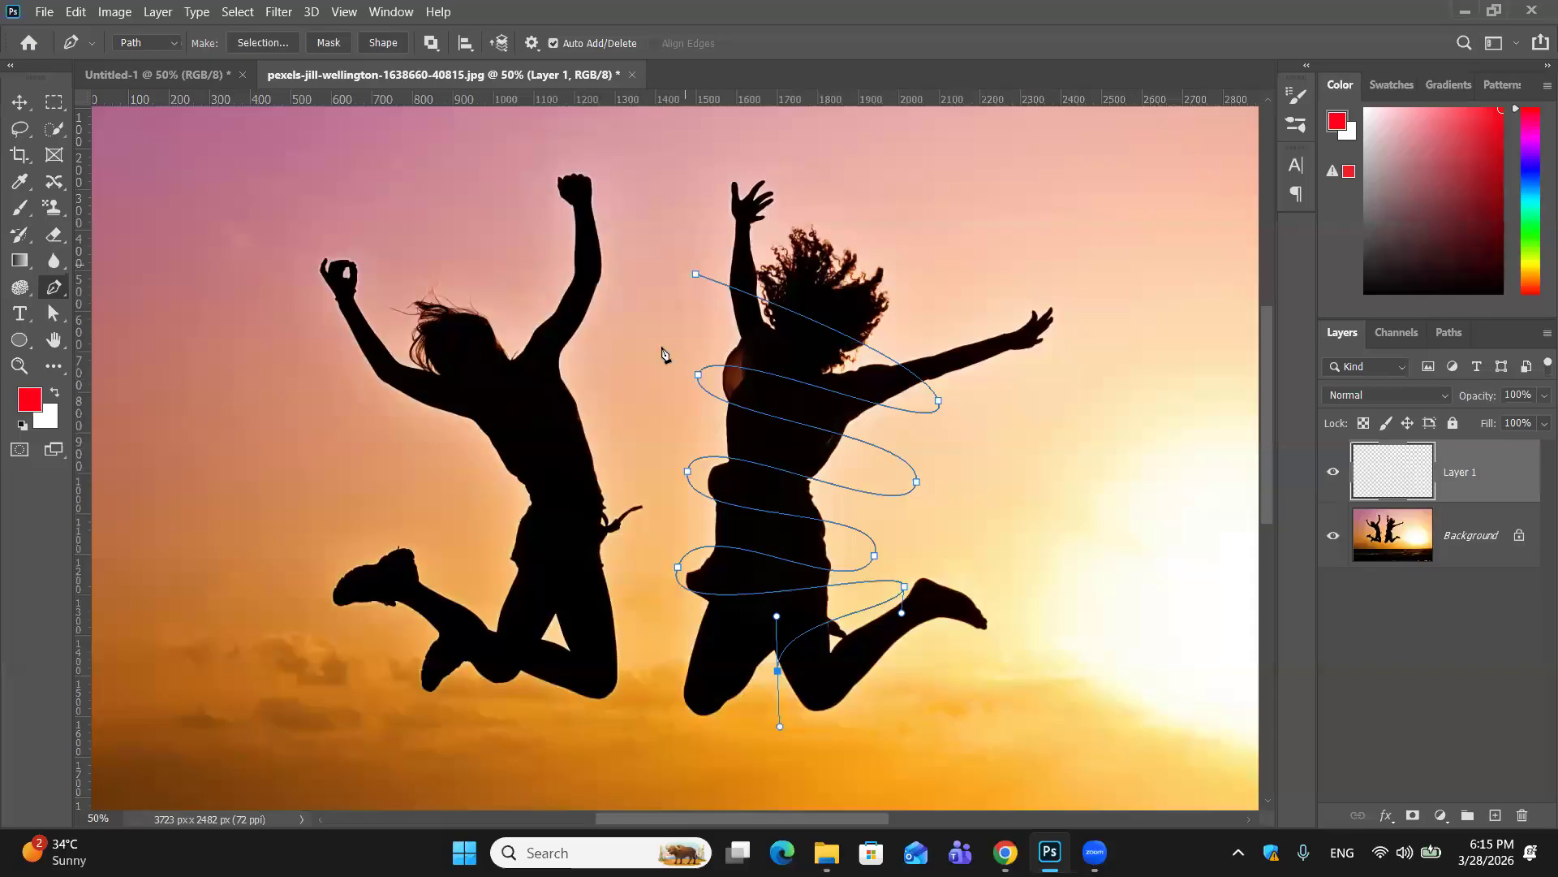
key(Escape)
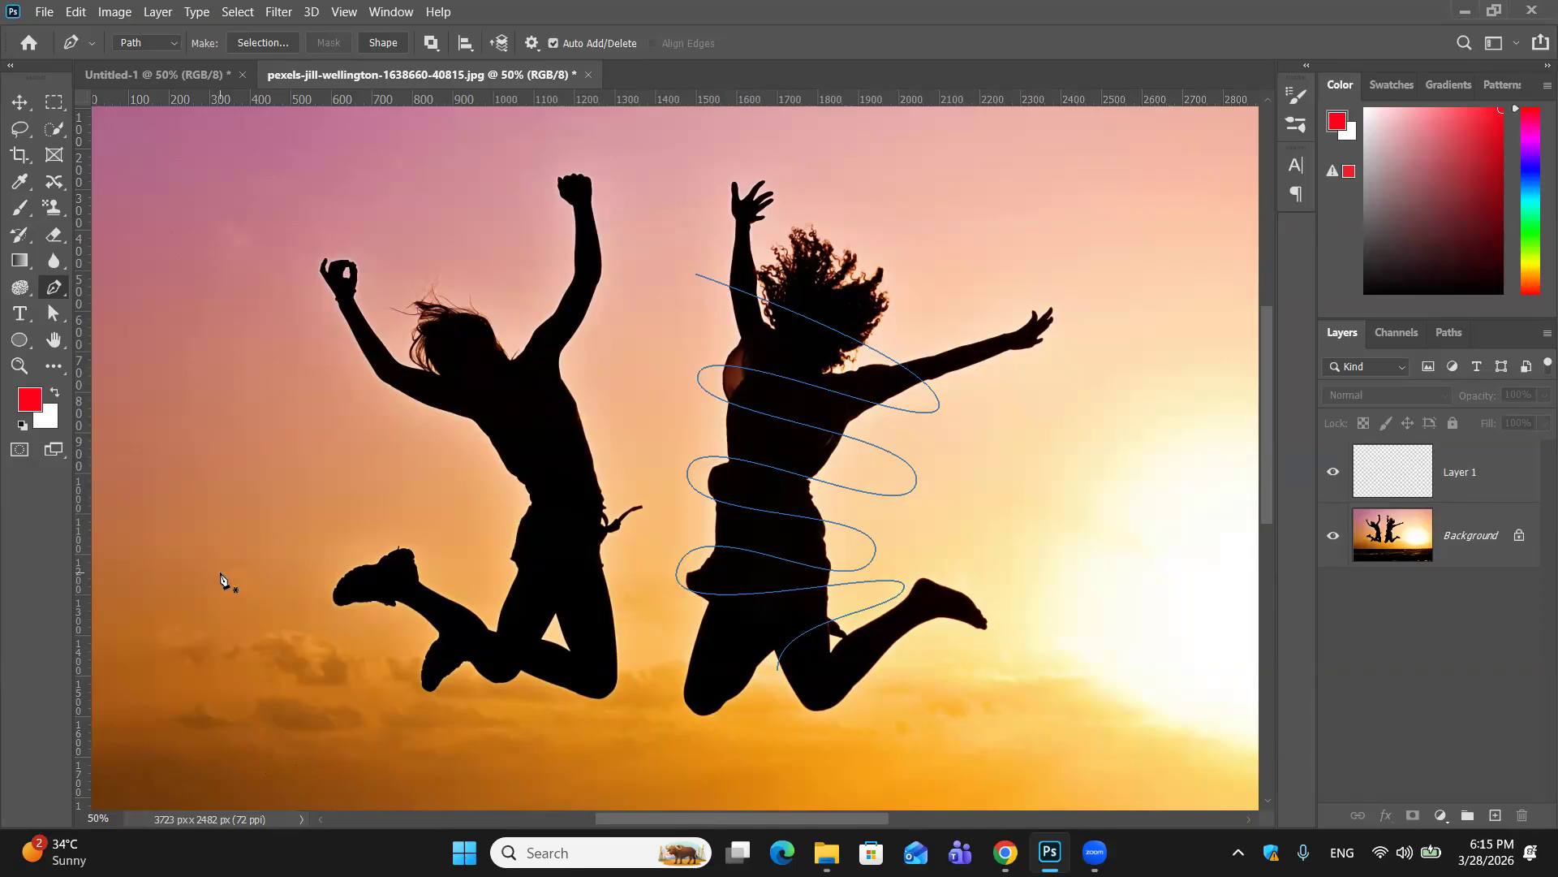
Step: Draw a curved Pen path winding back and forth across the left silhouette, from beside the raised arm down to the waist
click(558, 274)
drag(452, 445, 508, 450)
click(619, 383)
drag(617, 413, 613, 447)
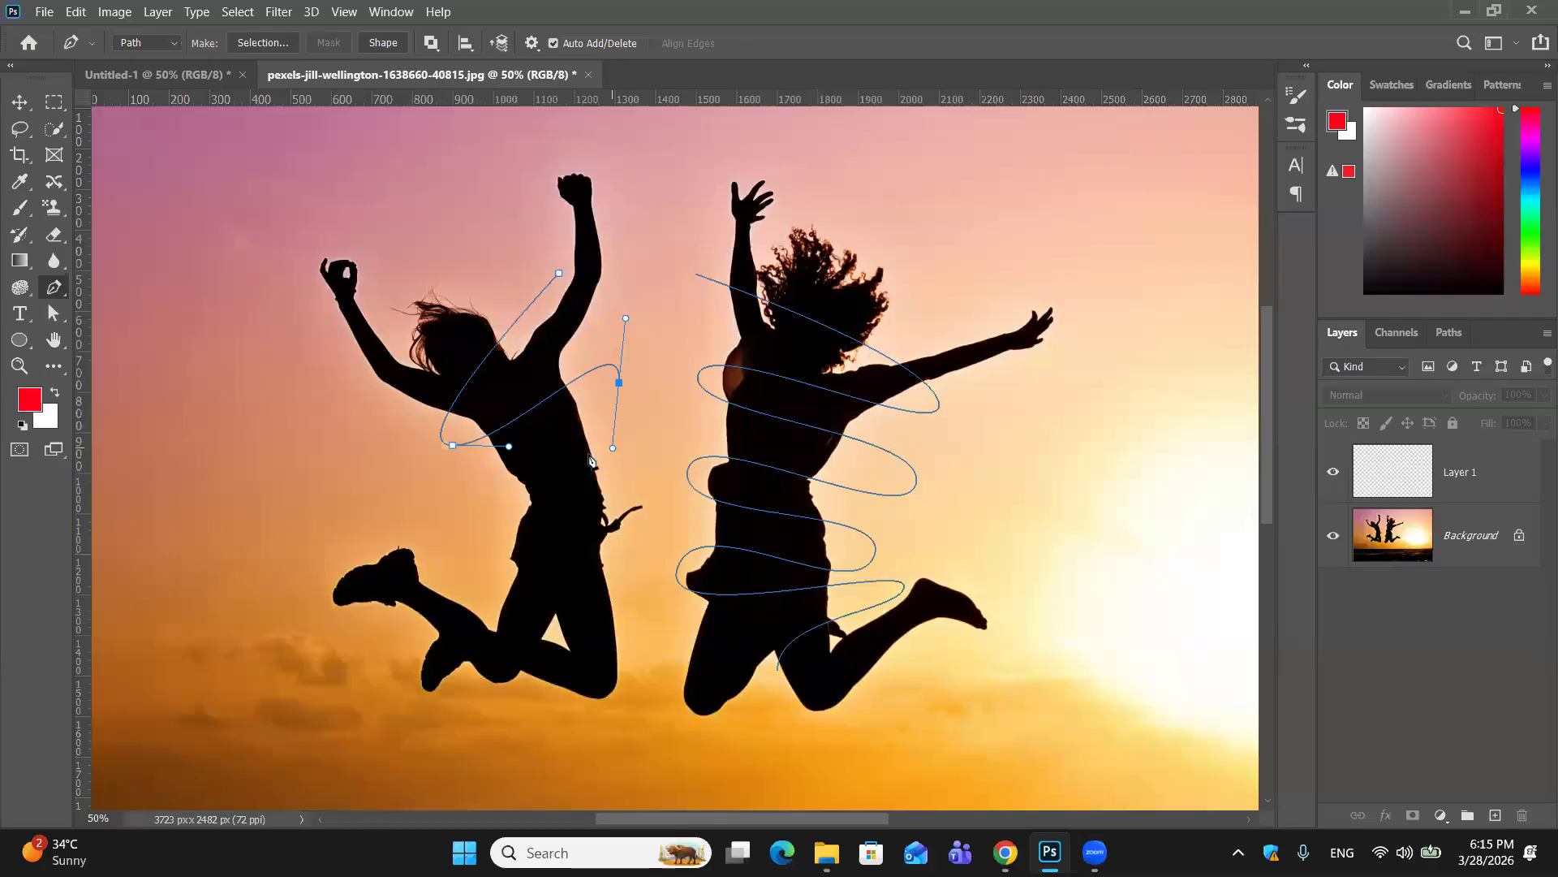
drag(500, 498, 483, 532)
drag(653, 504, 642, 549)
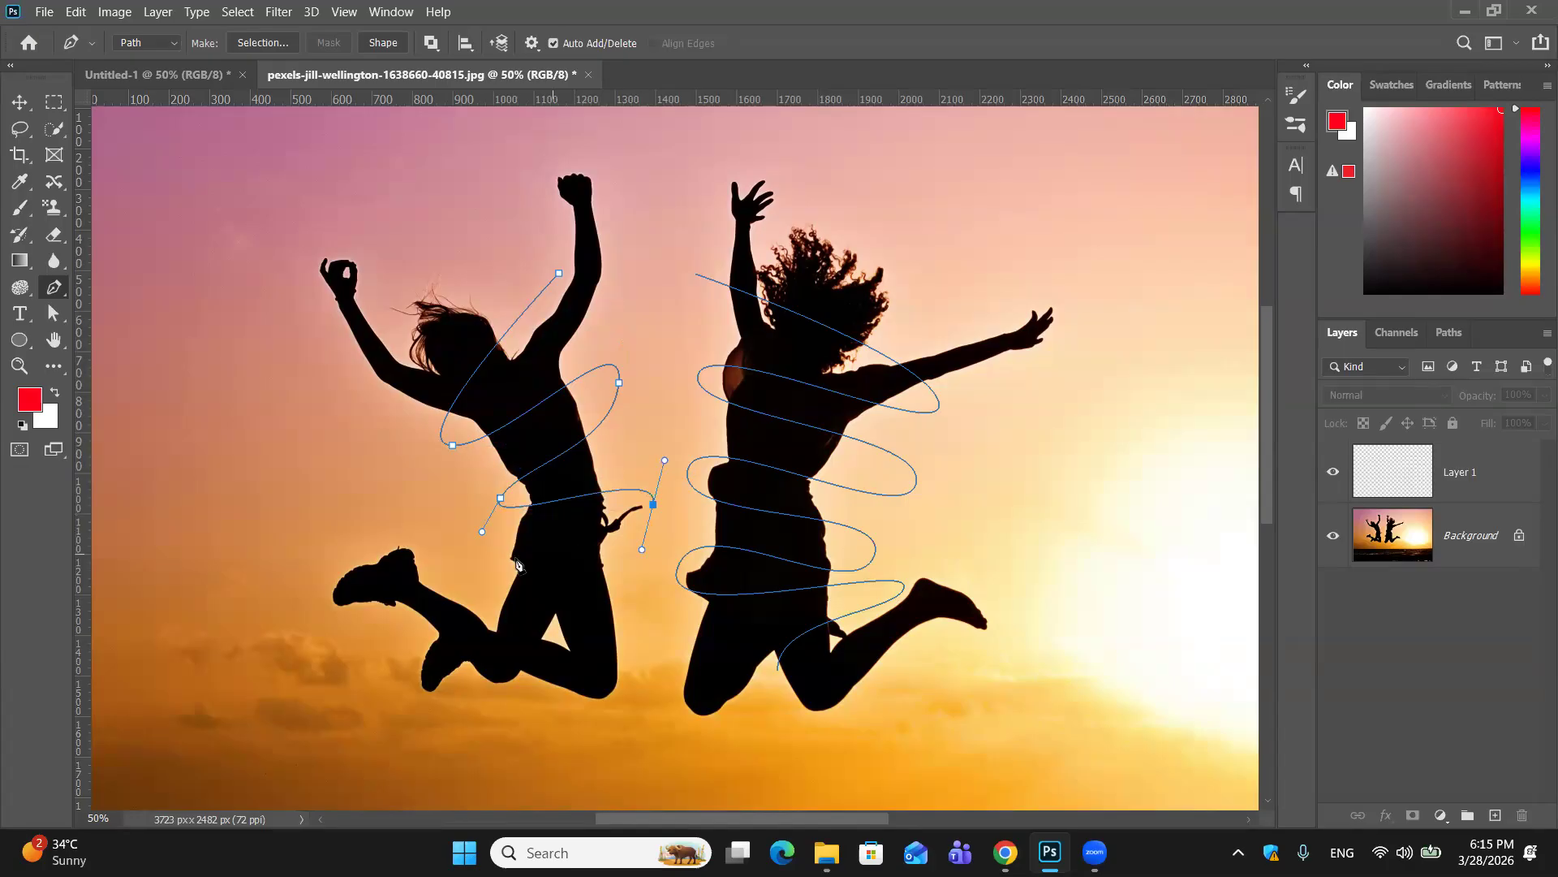
Step: Continue the left silhouette's path around the hip, finish it with a curve down to the bent knee, and end the open path
drag(488, 563, 475, 603)
drag(530, 685, 530, 736)
key(ctrl+z)
key(ctrl+z)
drag(481, 612, 496, 619)
click(526, 697)
ctrl+click(637, 315)
Step: Select both winding paths together and make Layer 1 the active layer
click(54, 314)
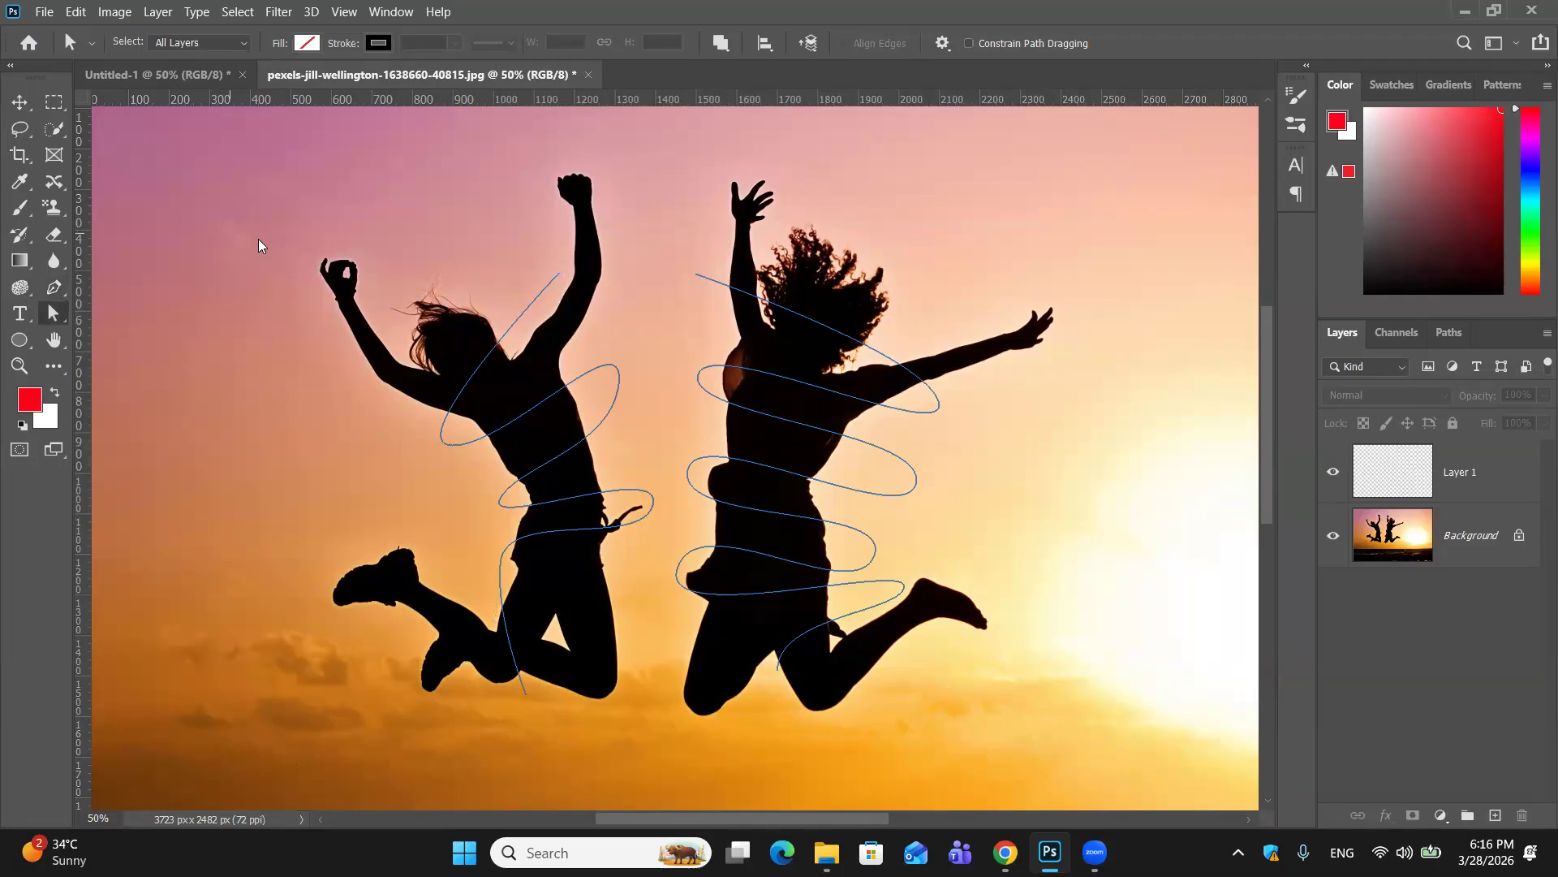
drag(578, 211, 1082, 685)
right_click(748, 487)
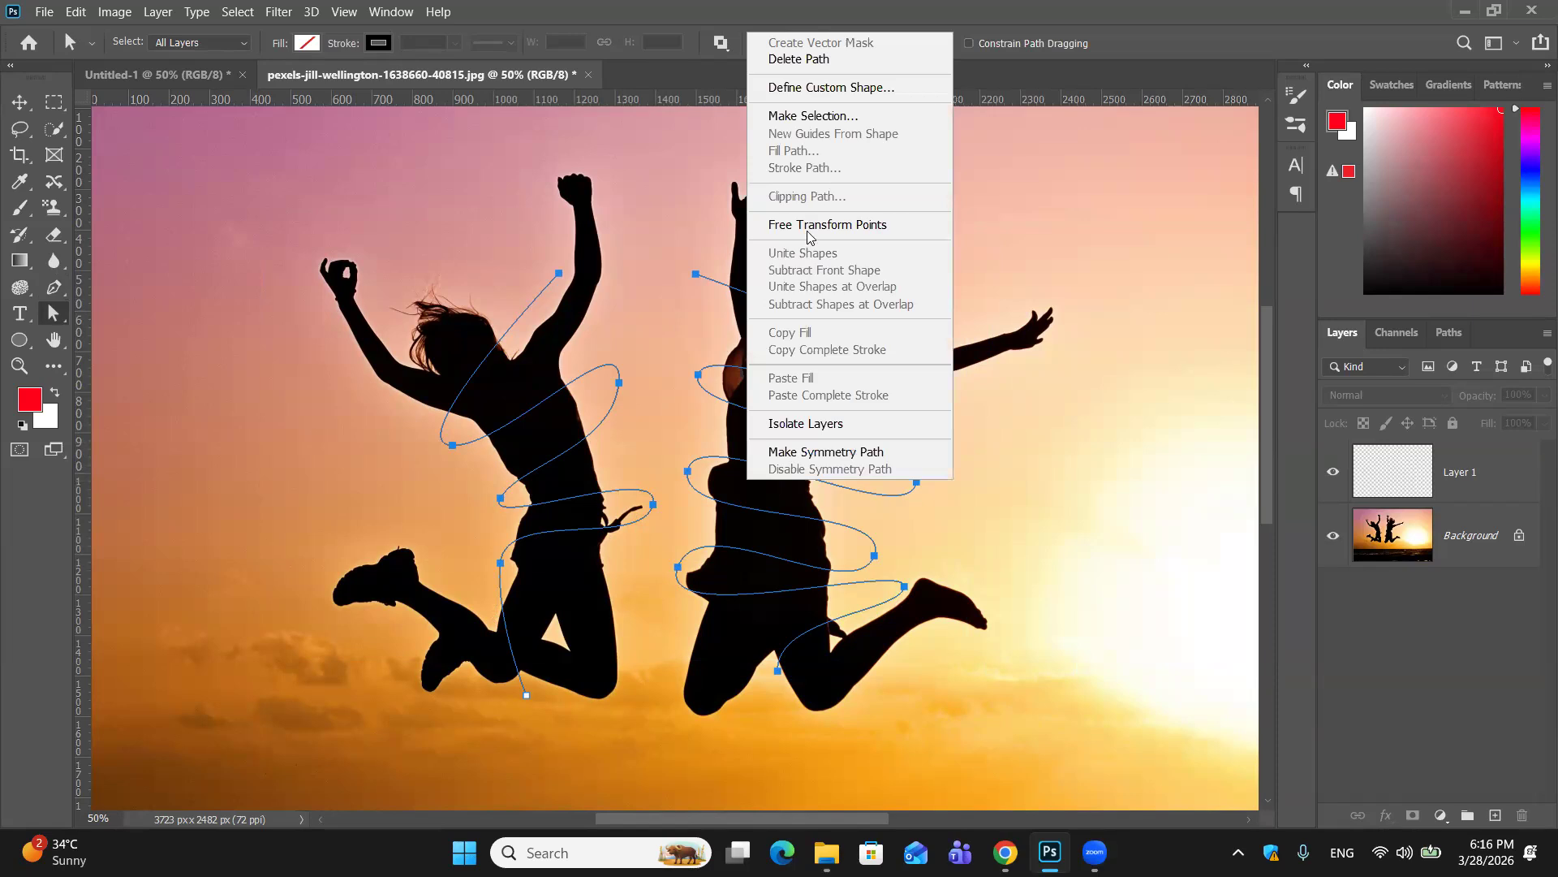
click(1513, 481)
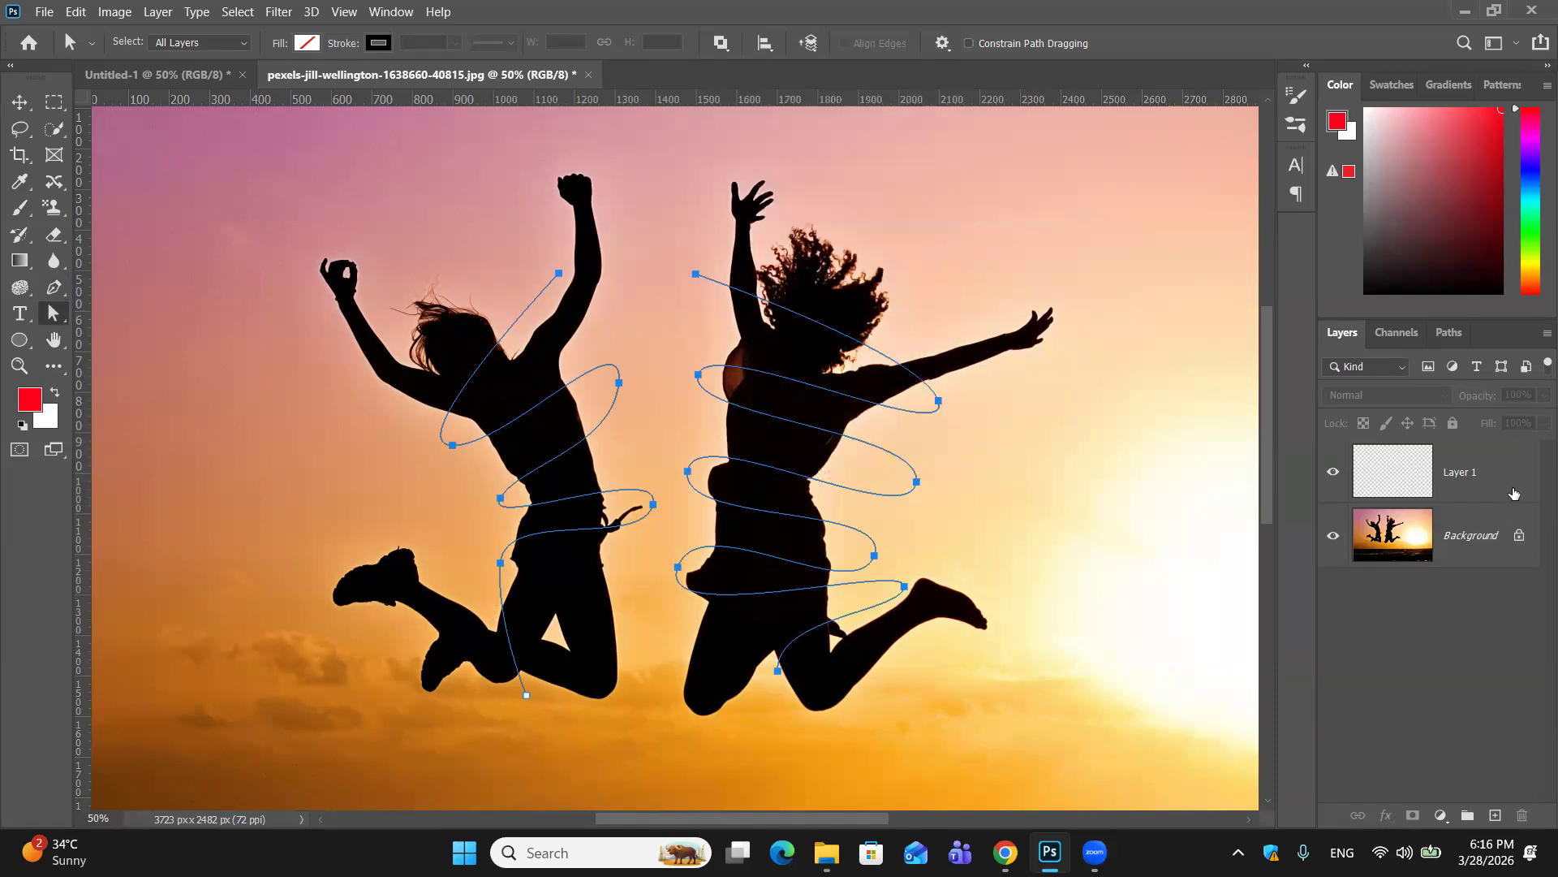
click(1514, 492)
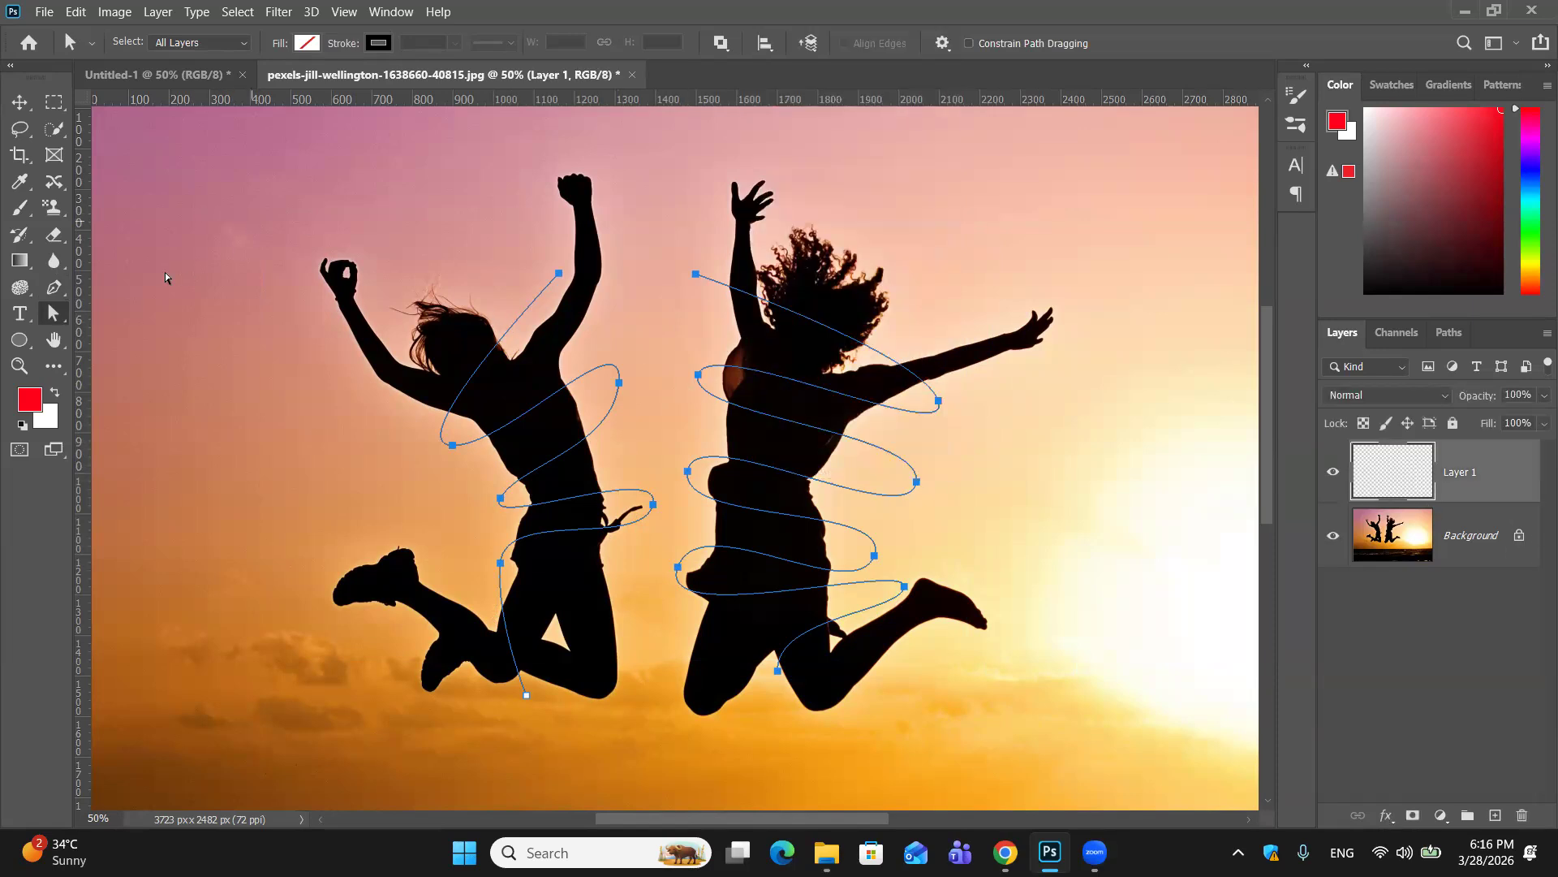
drag(812, 249, 1124, 719)
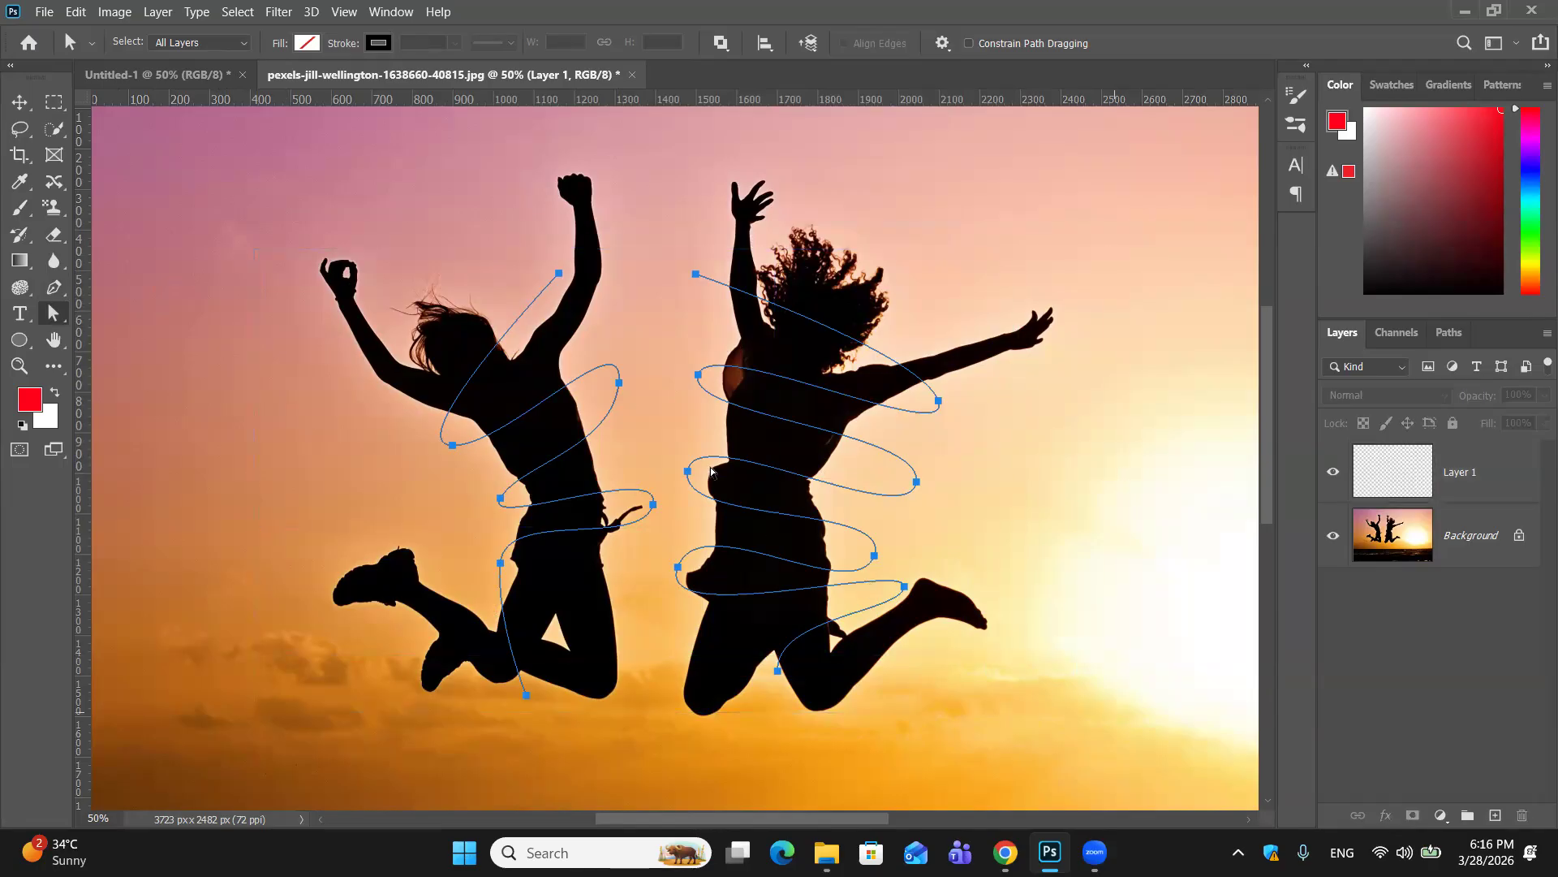
click(1488, 480)
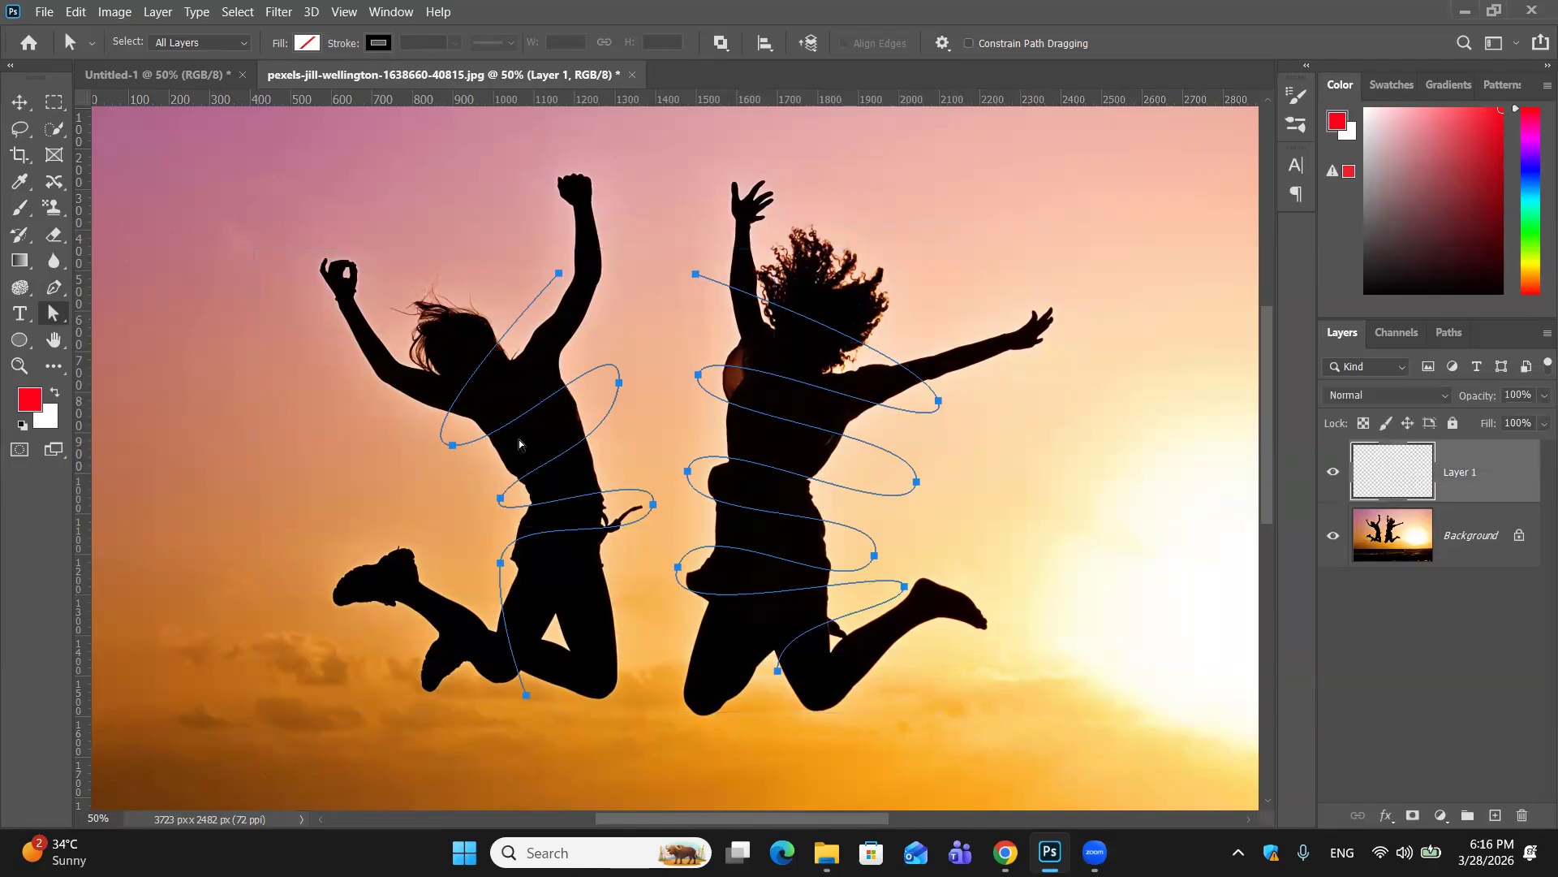
Step: Try stroking both paths on Layer 1 with the red 50 px brush and Simulate Pressure, and undo the stroke
right_click(737, 373)
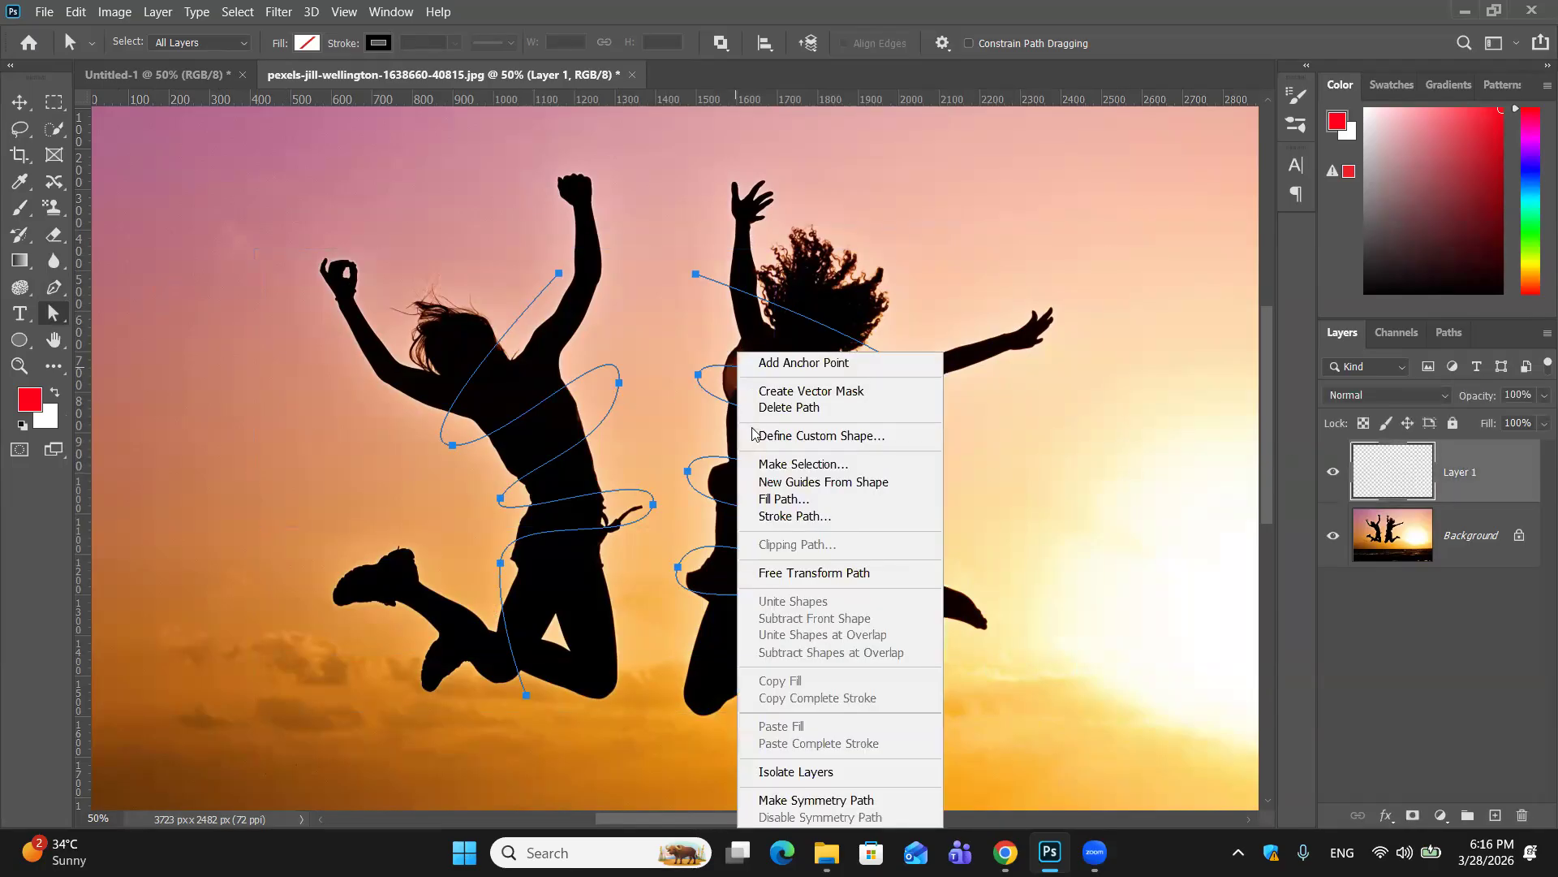
click(769, 517)
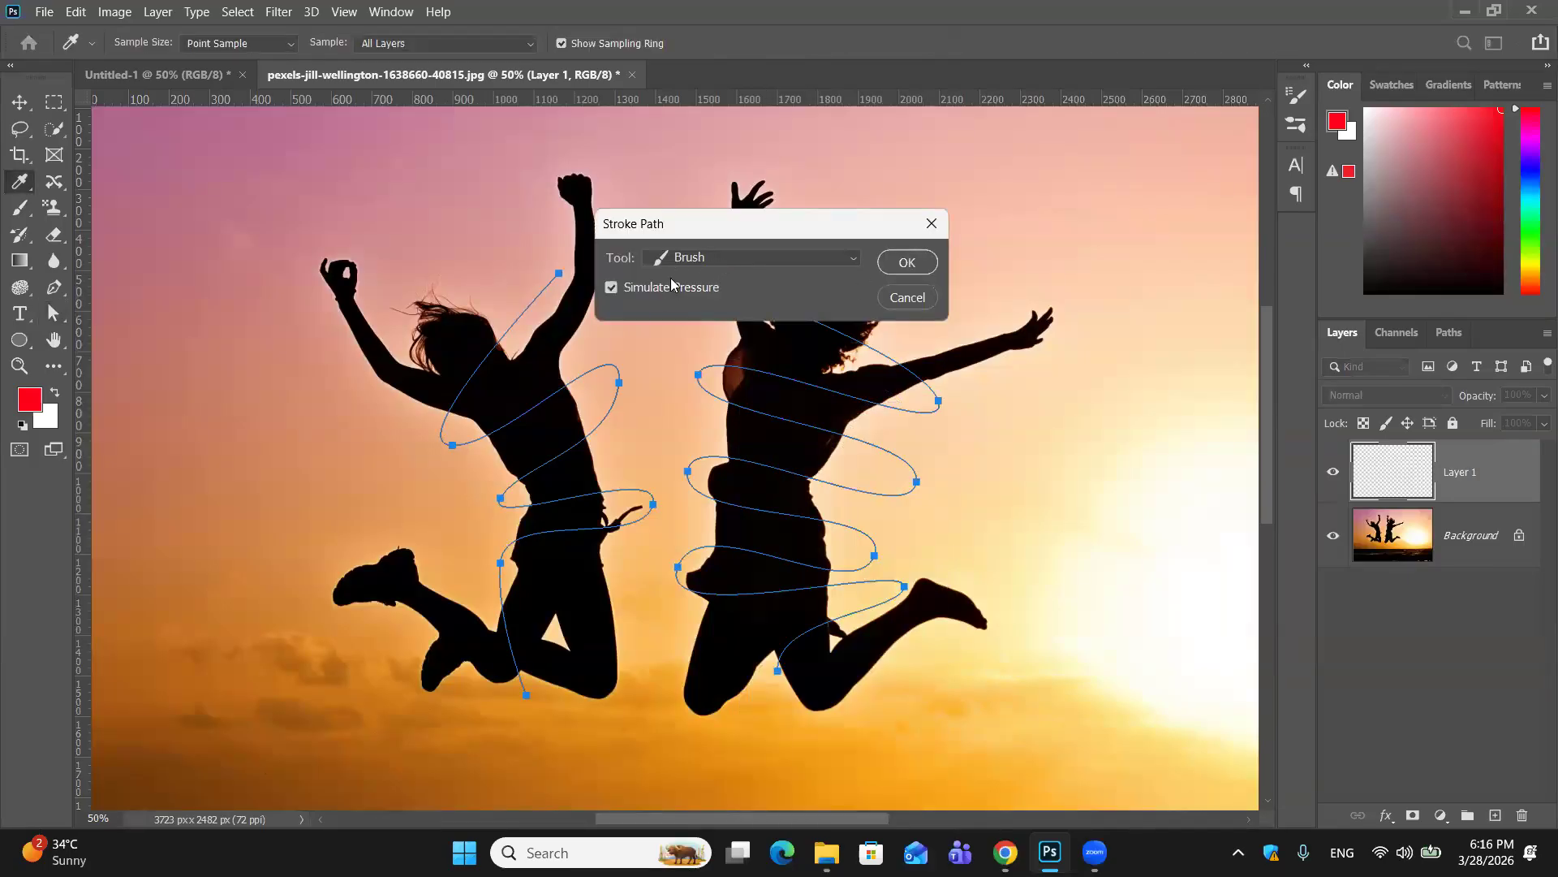
click(932, 262)
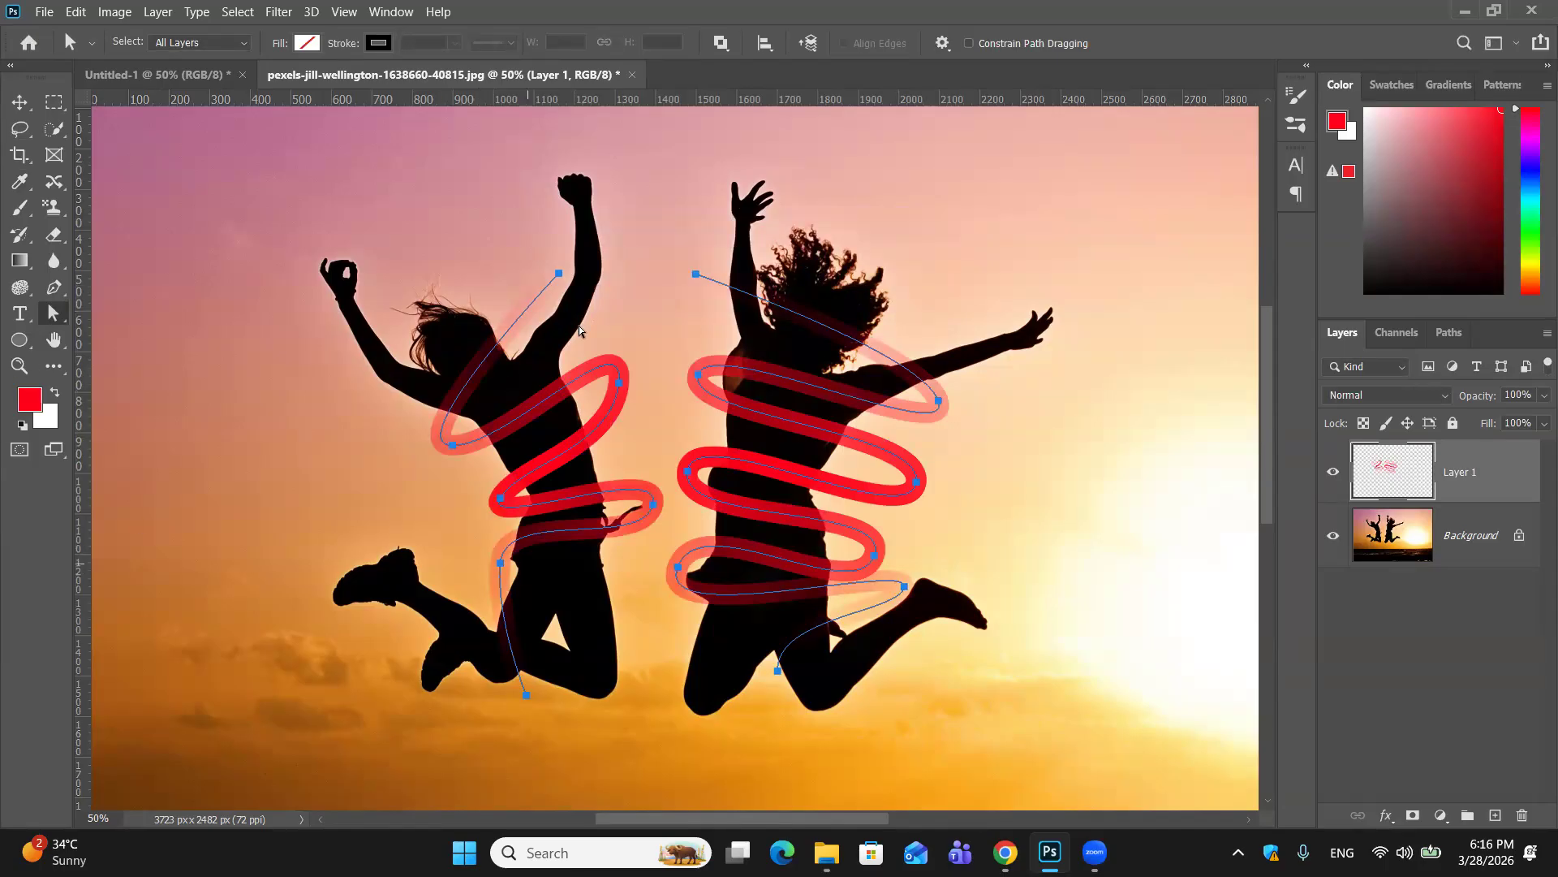
key(ctrl+z)
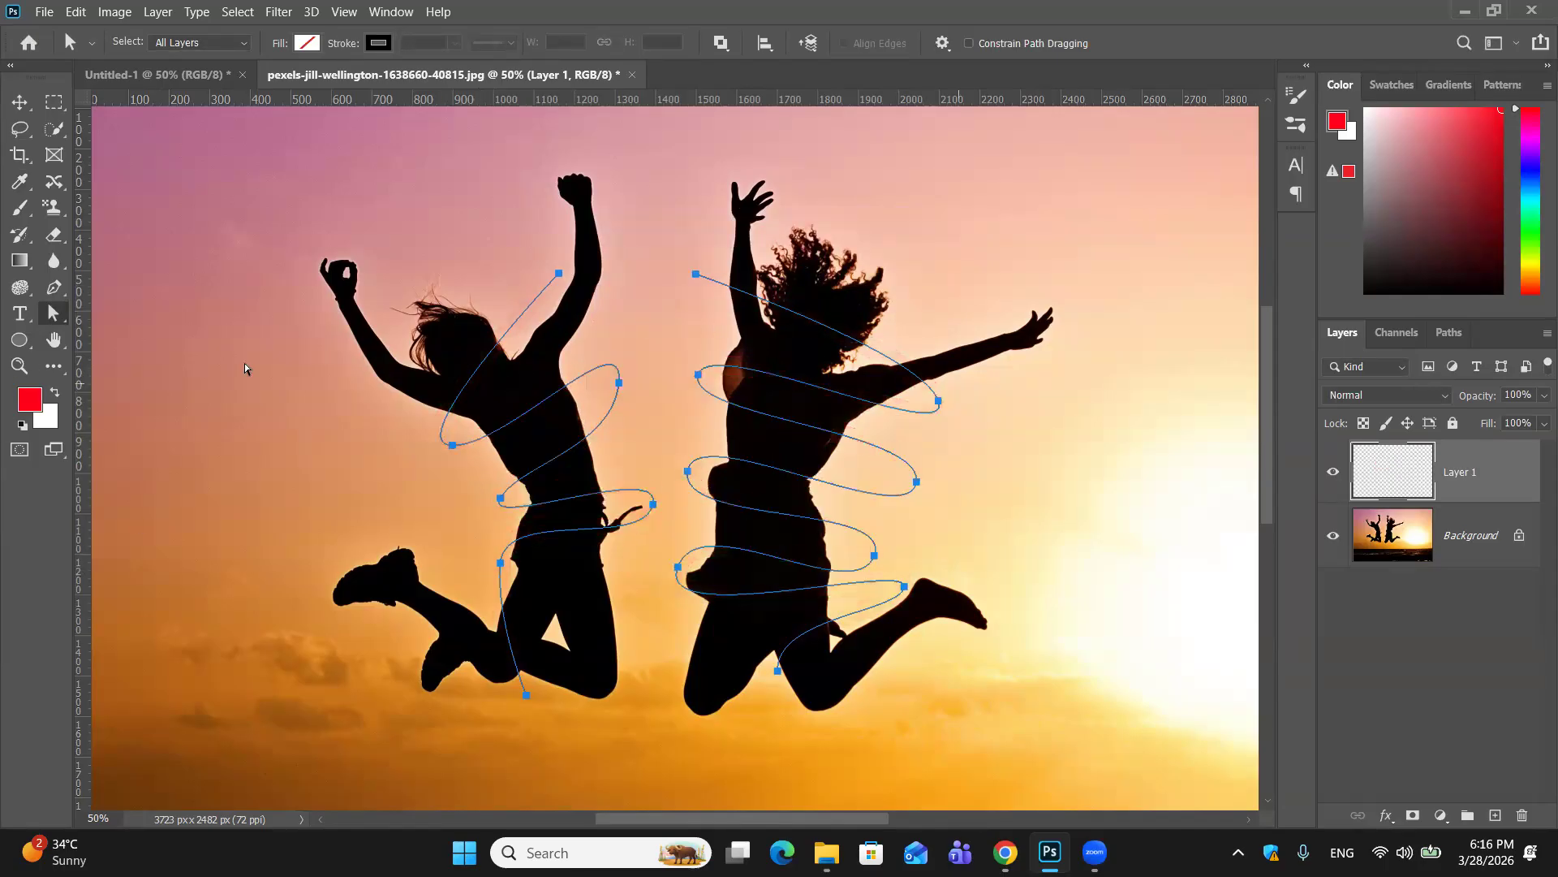
Step: Choose the 100% hardness Hard Round pressure brush and reduce its size to 18 px
click(20, 208)
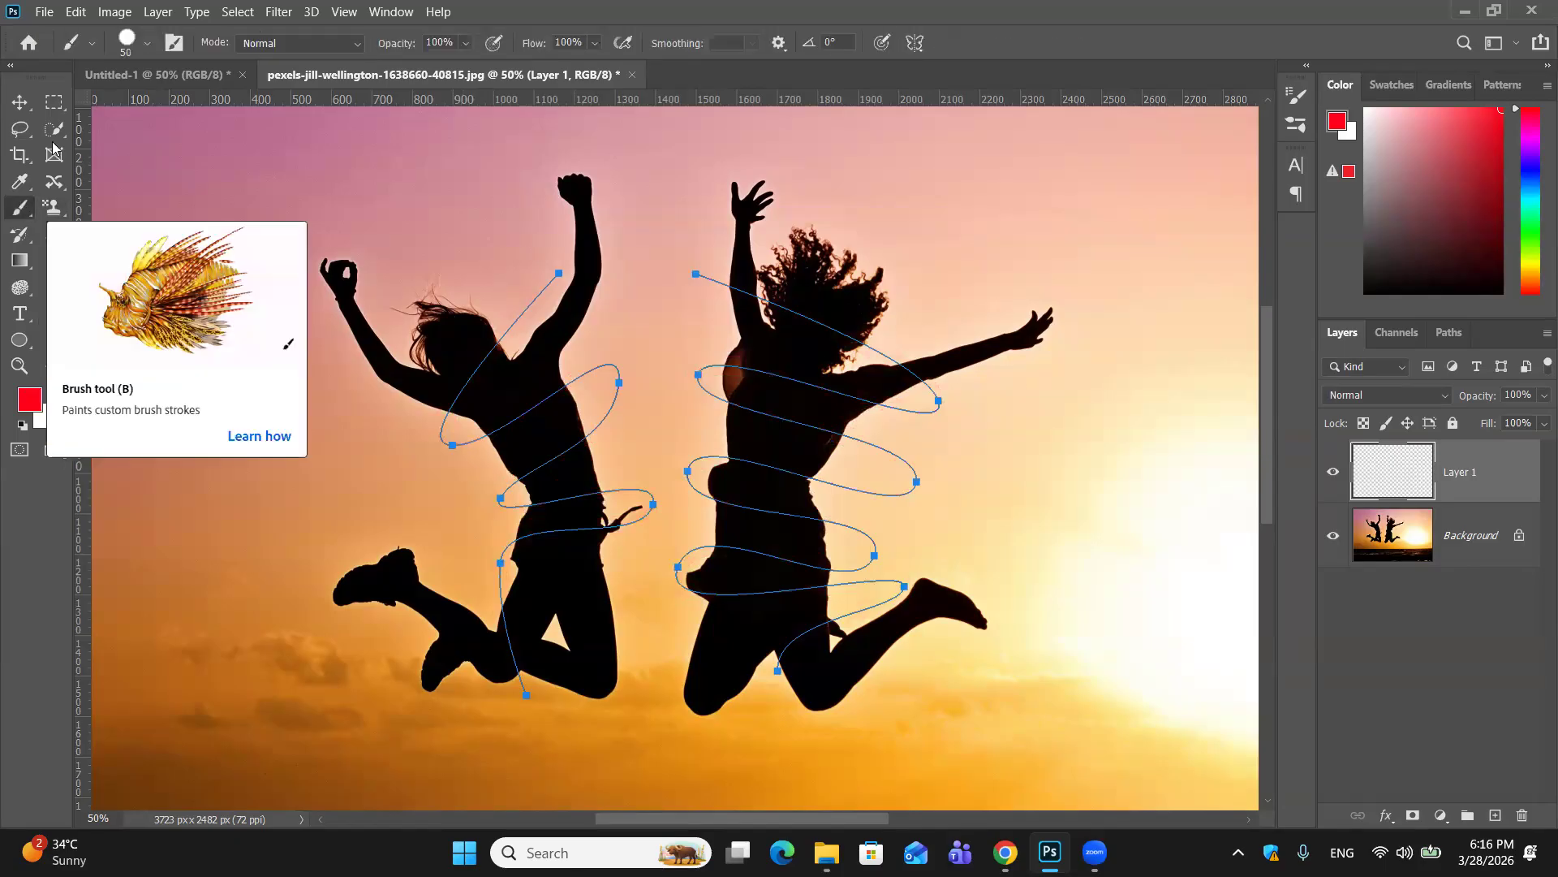
click(129, 50)
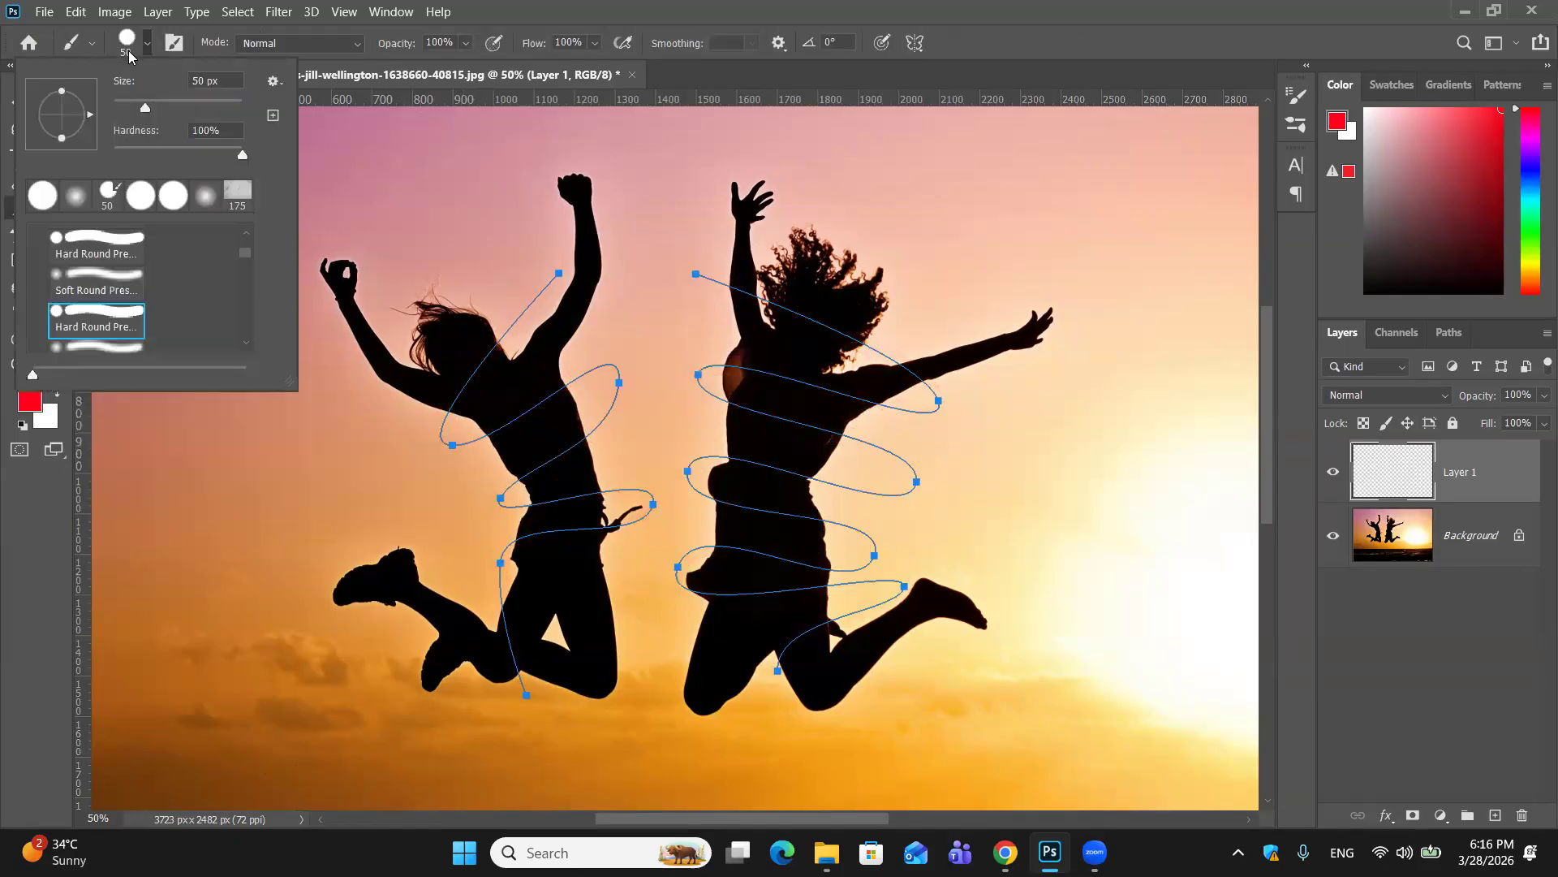
click(98, 318)
drag(145, 107, 125, 111)
click(491, 232)
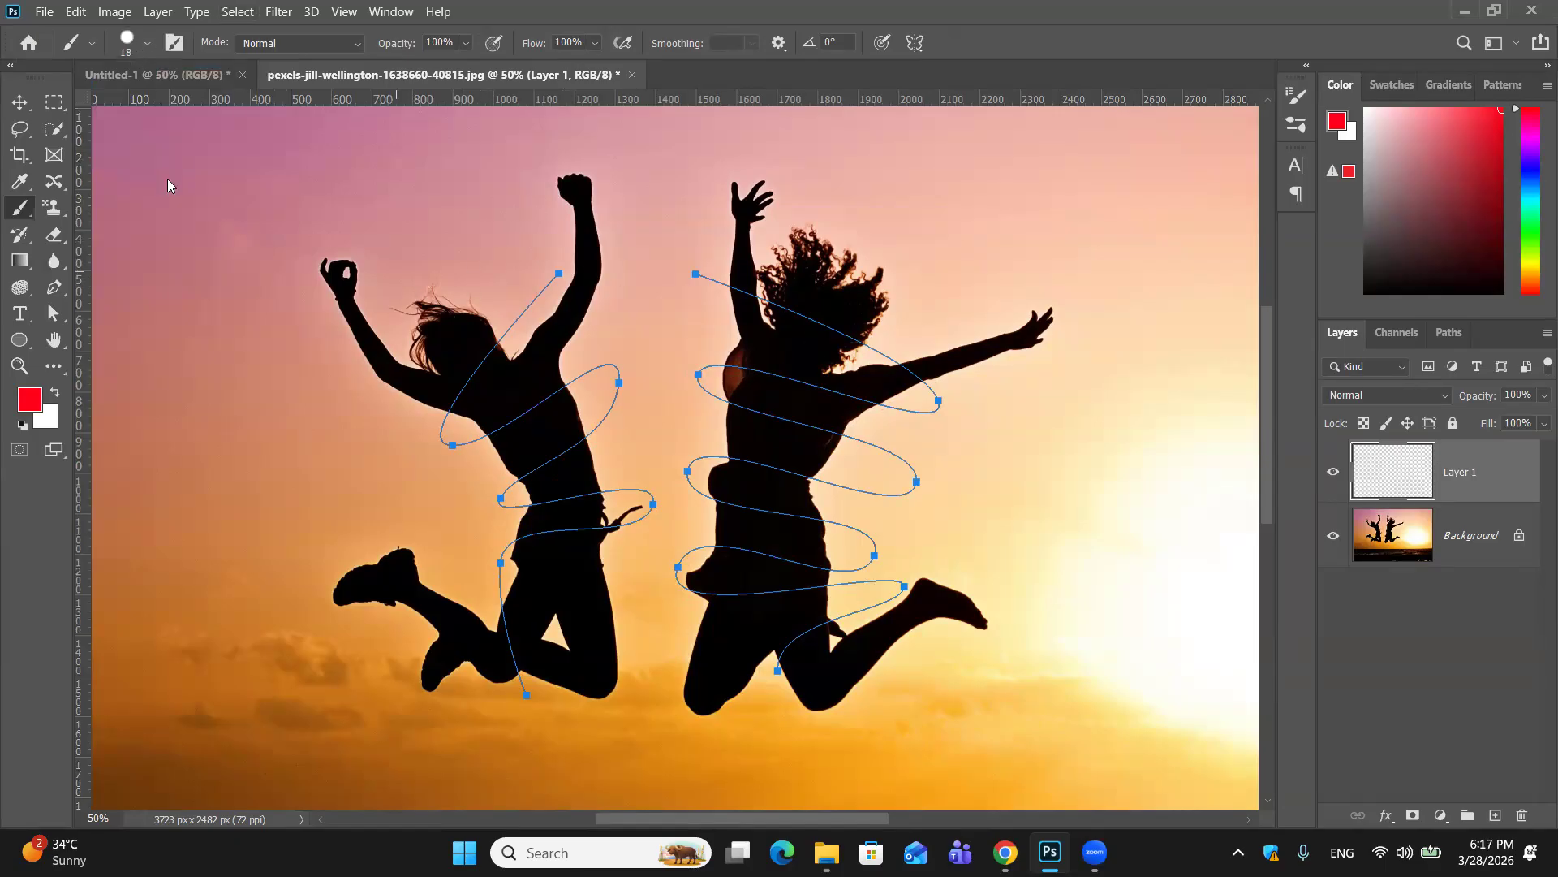
Step: Stroke both winding paths on Layer 1 with the red 18 px brush and Simulate Pressure
click(53, 317)
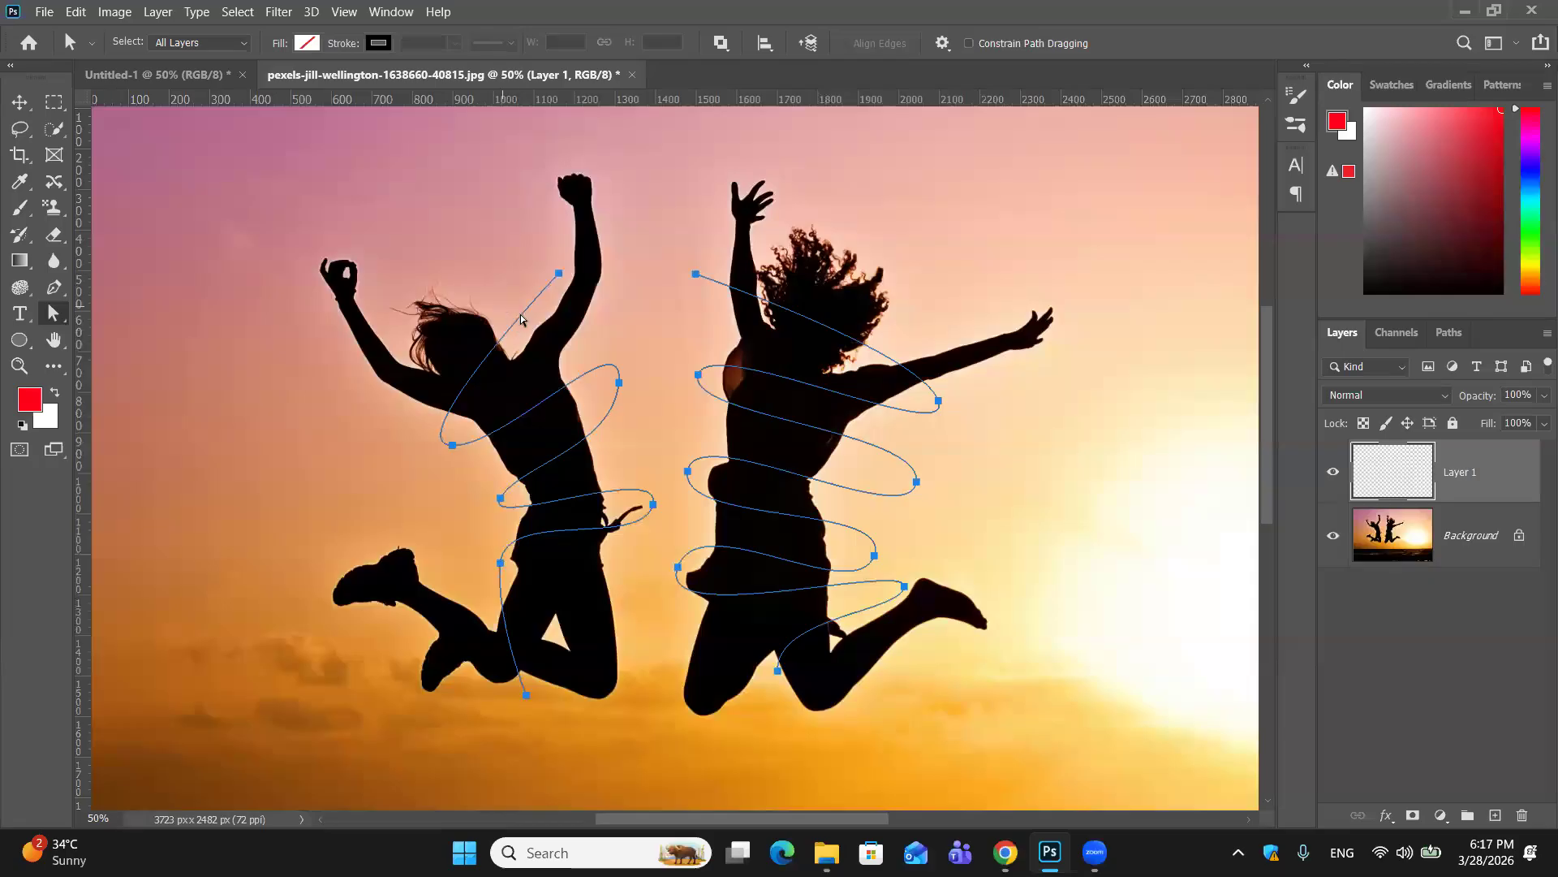
right_click(522, 319)
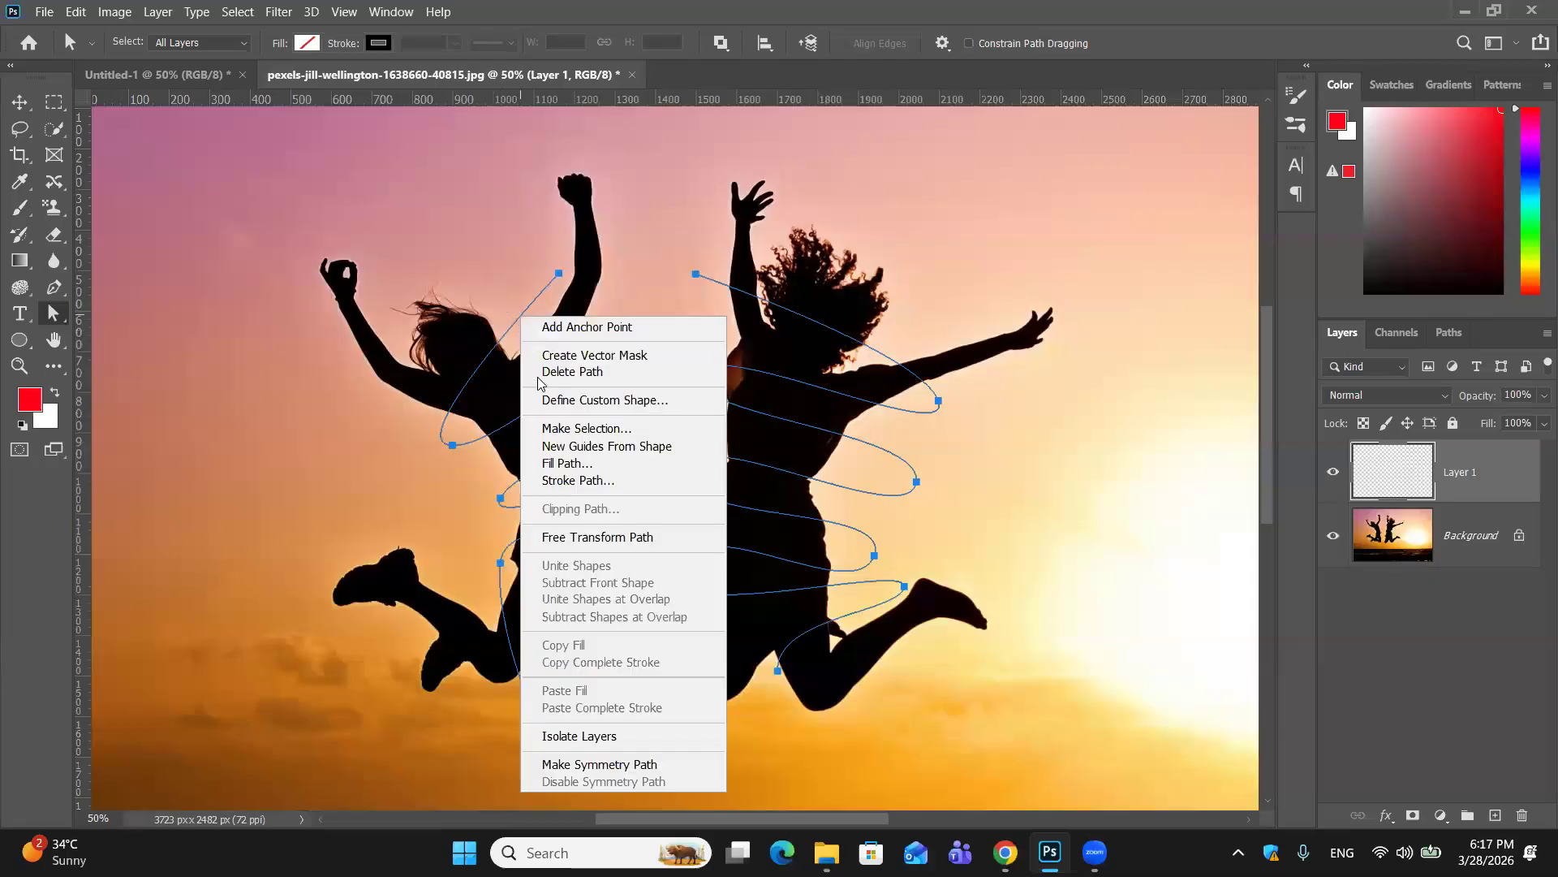
click(568, 482)
click(907, 262)
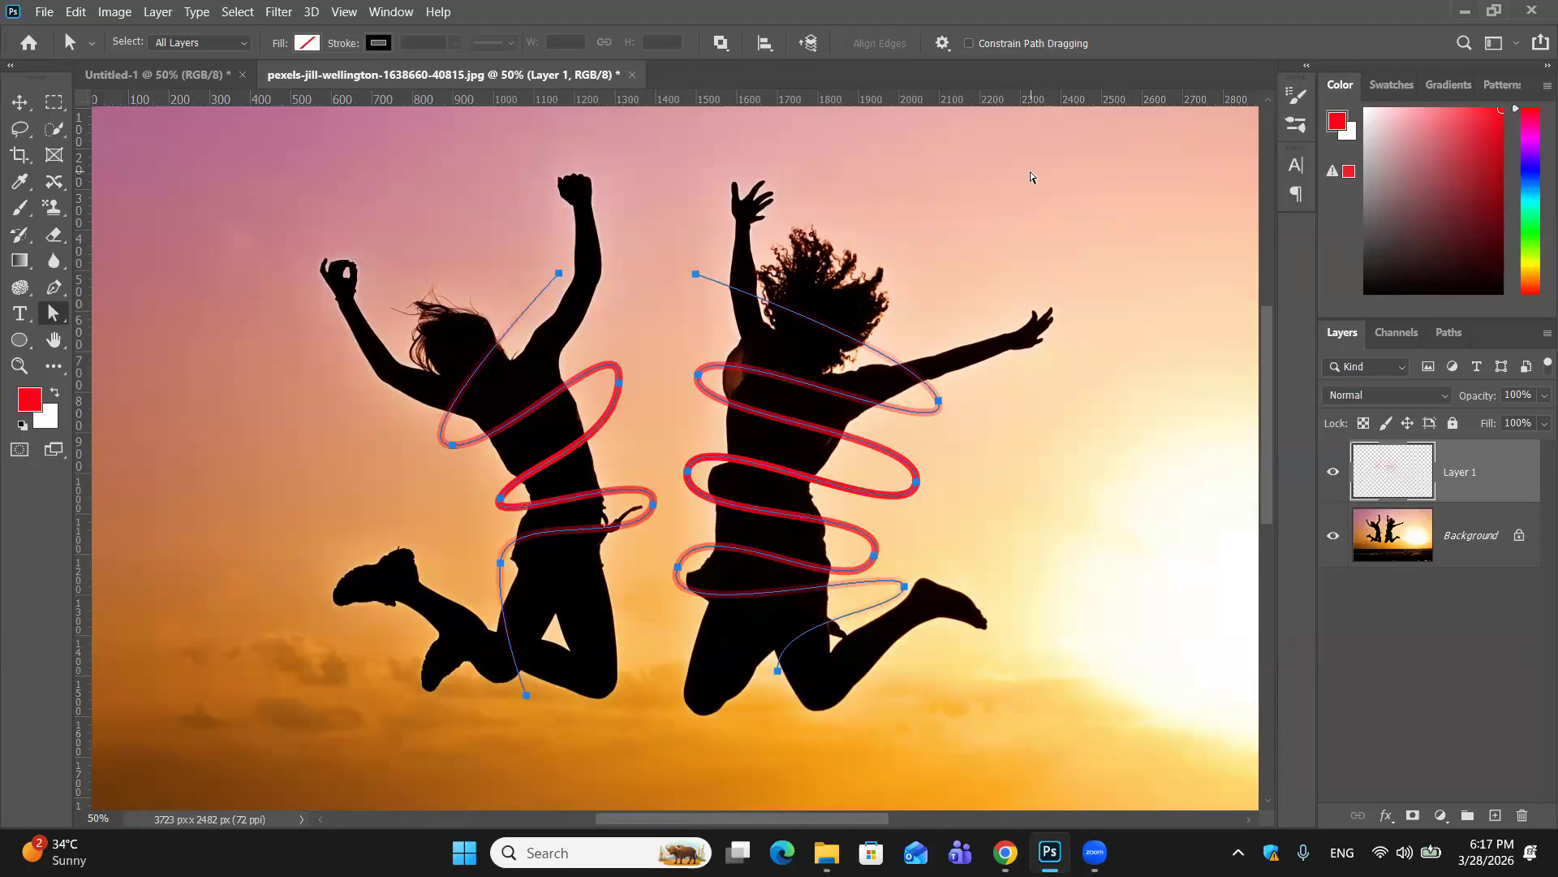
Step: Set the foreground color to white (ffffff) and undo the red stroke along the paths
click(38, 399)
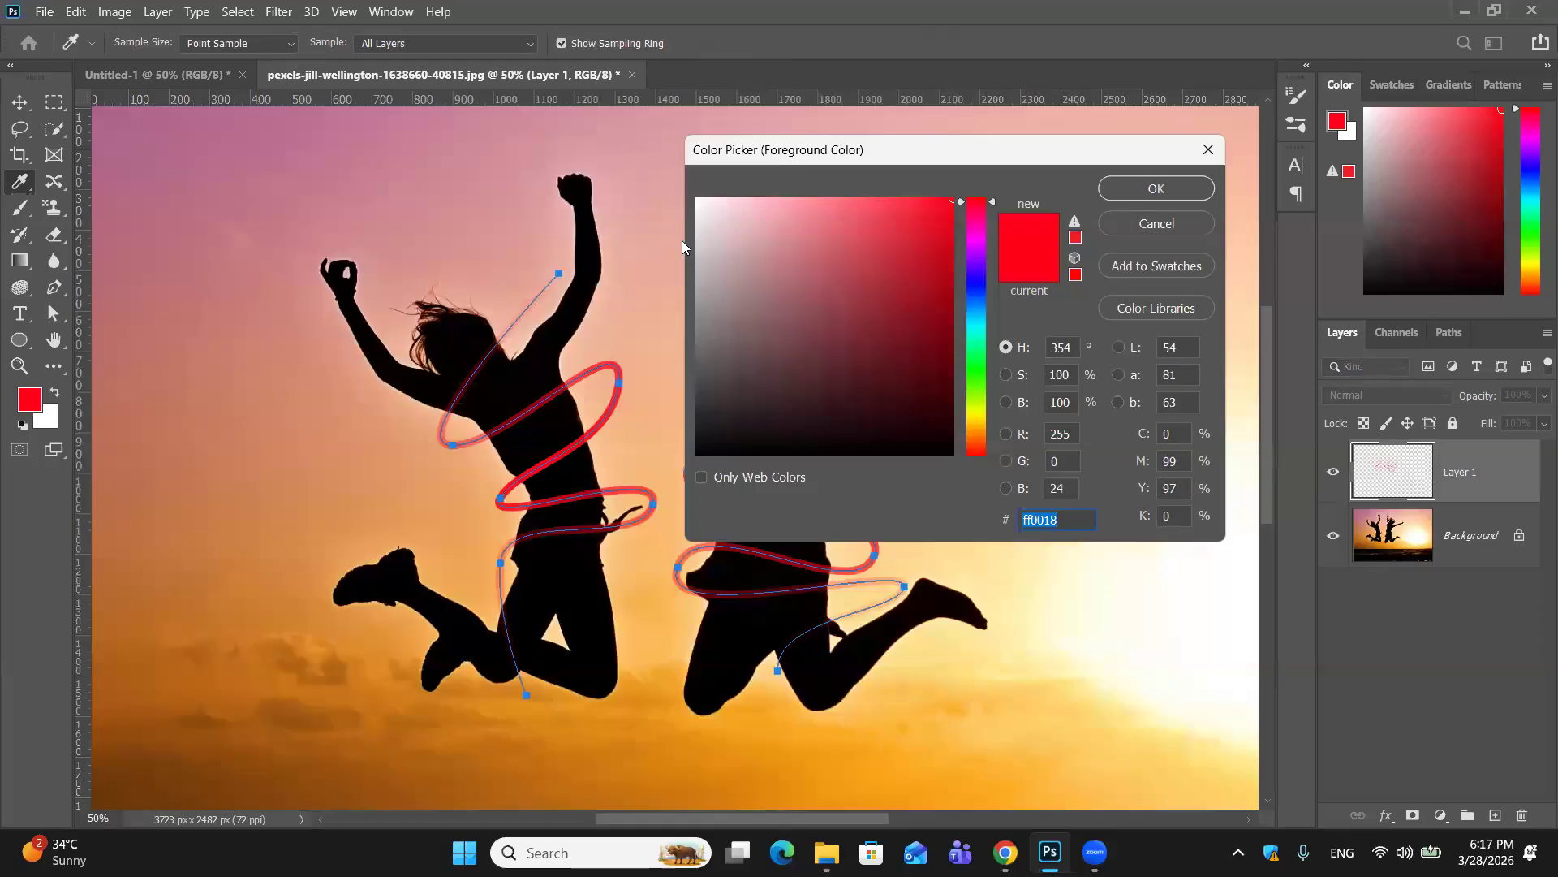
drag(707, 221, 698, 199)
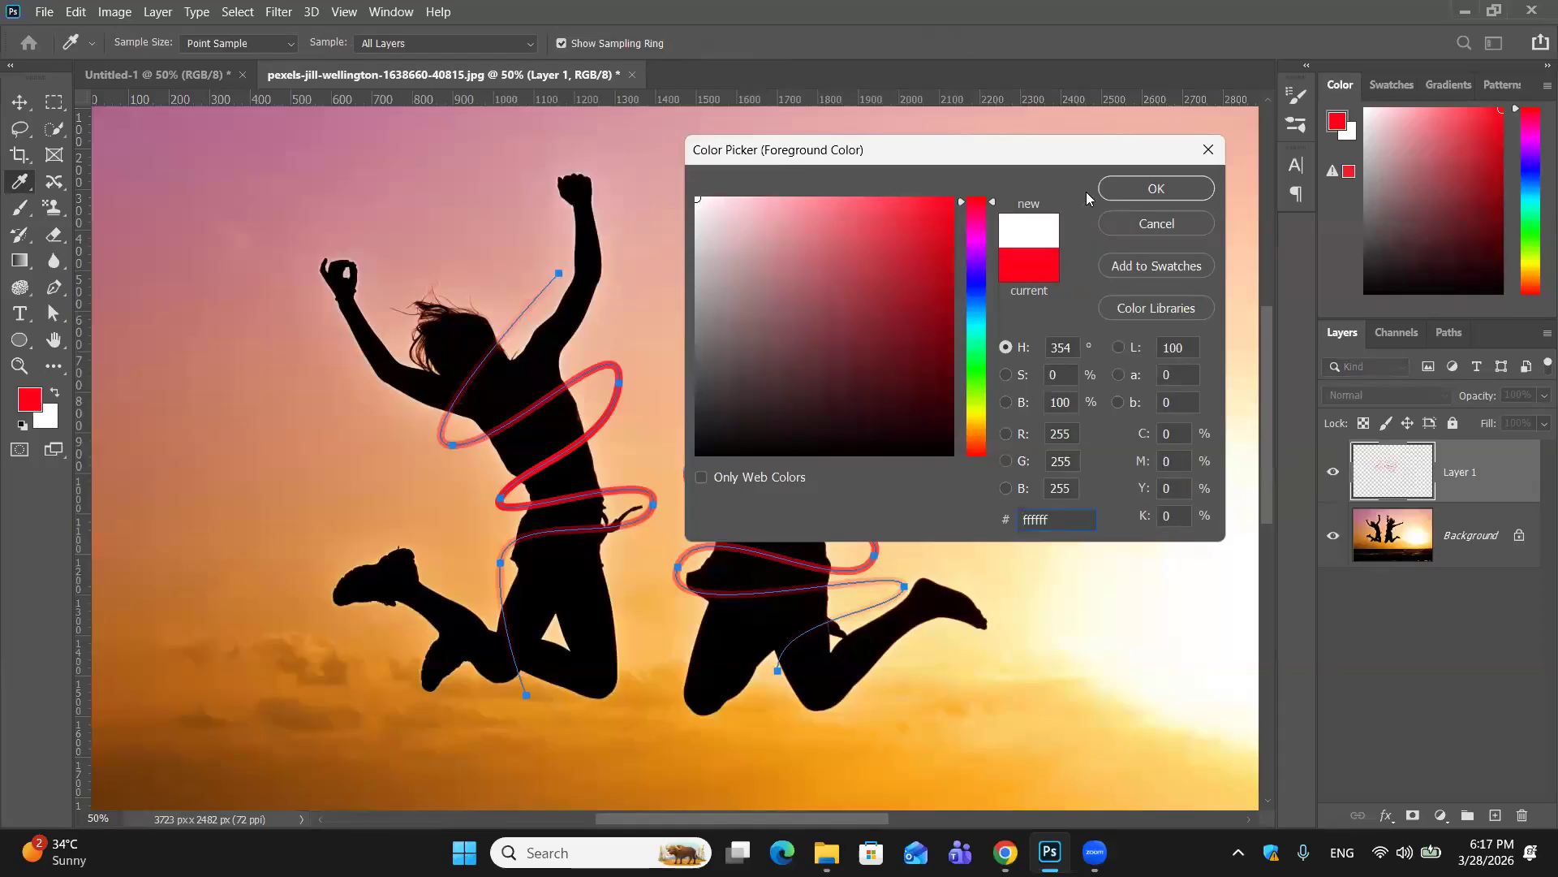
click(1155, 188)
key(a)
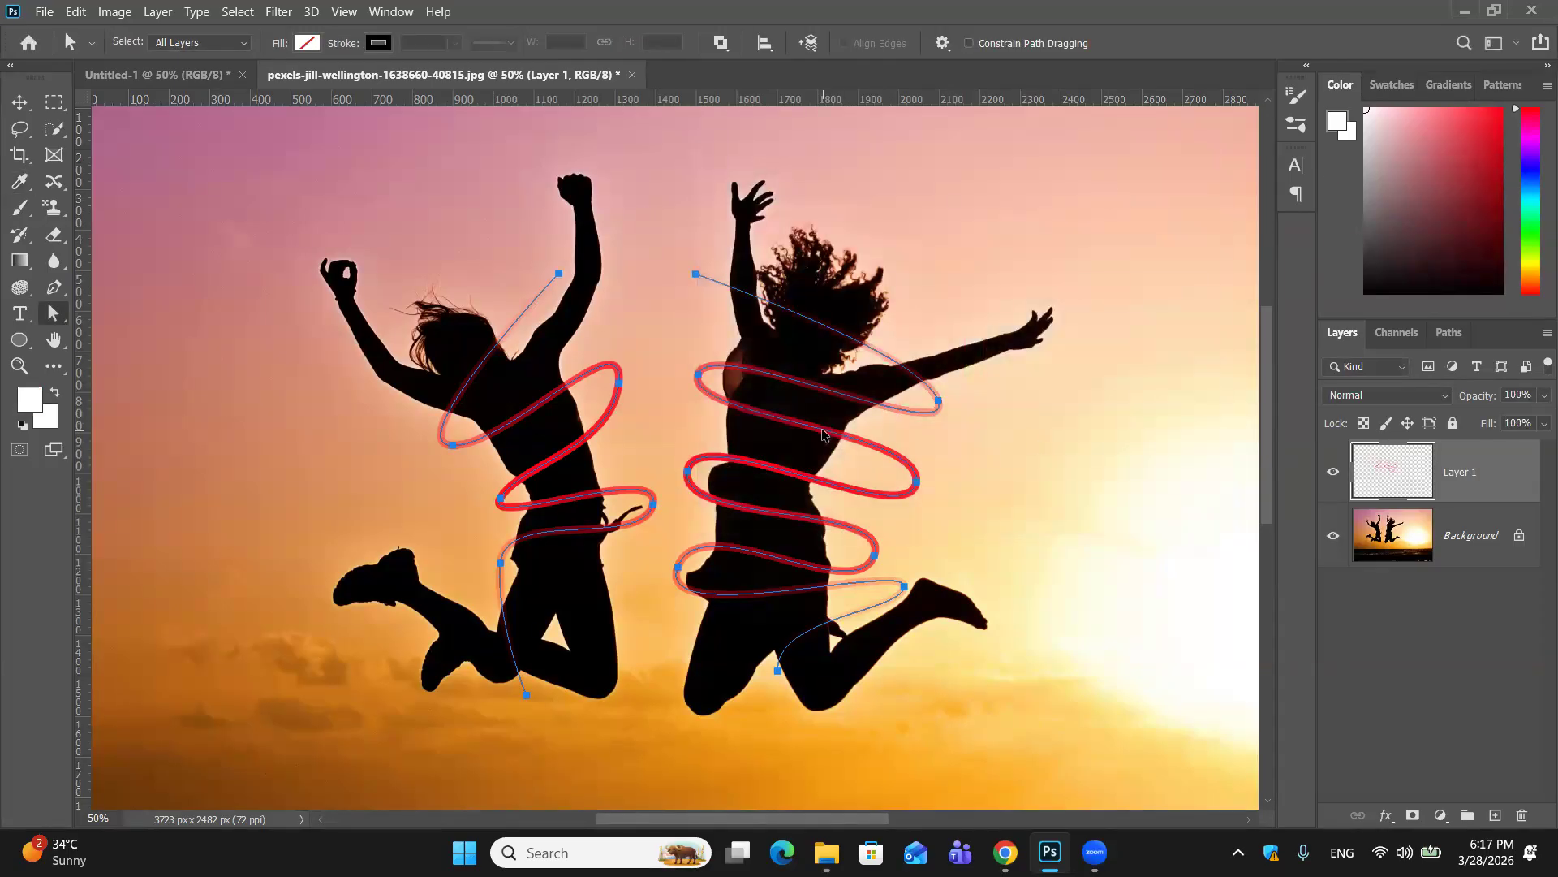
key(ctrl+z)
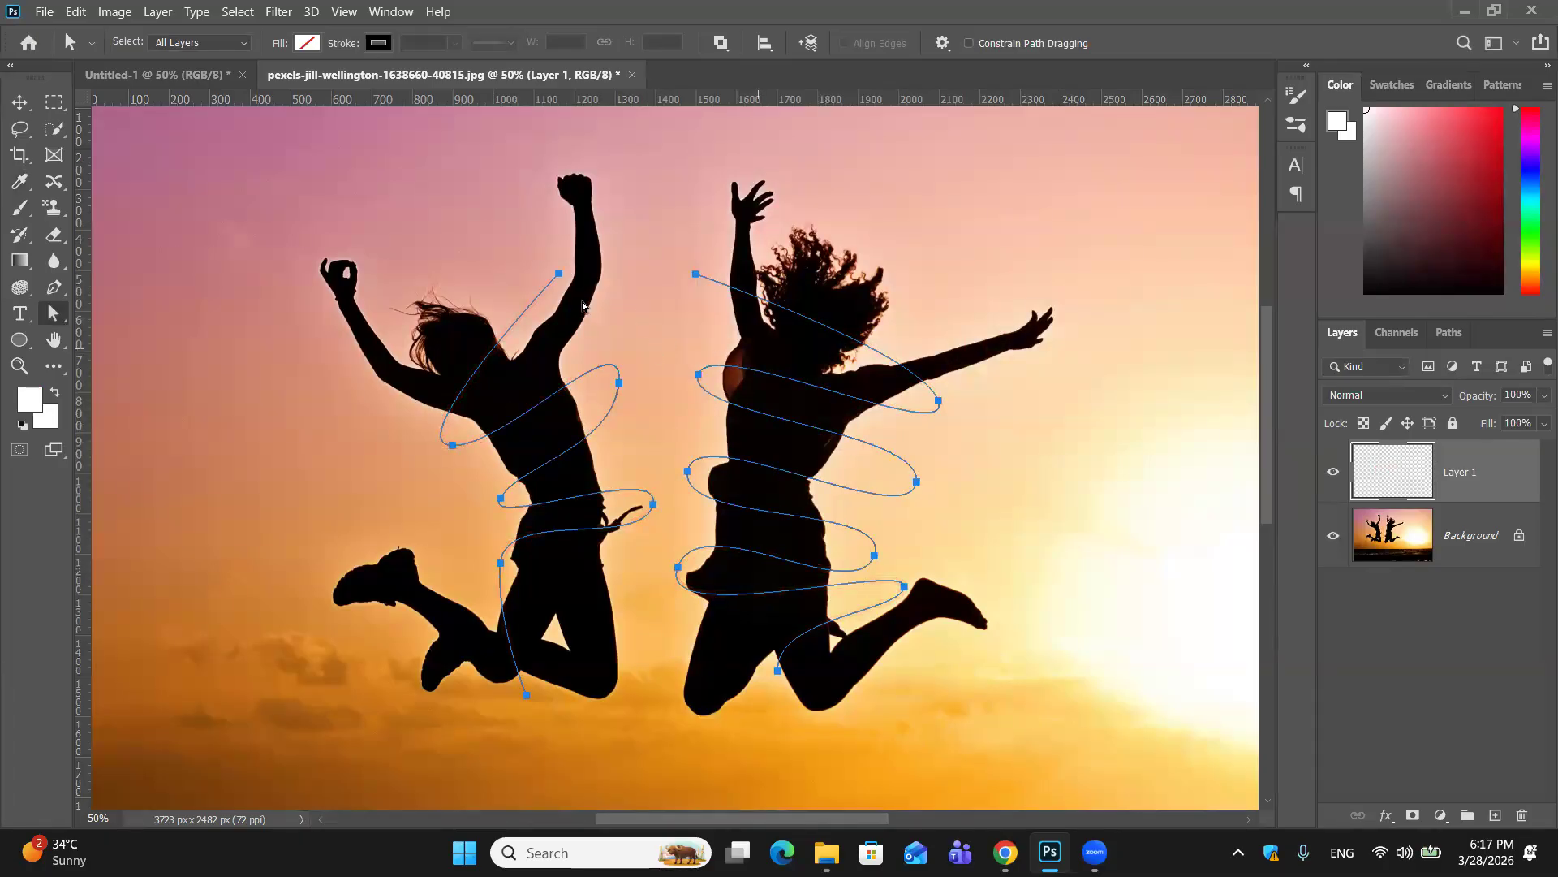
right_click(493, 268)
click(535, 401)
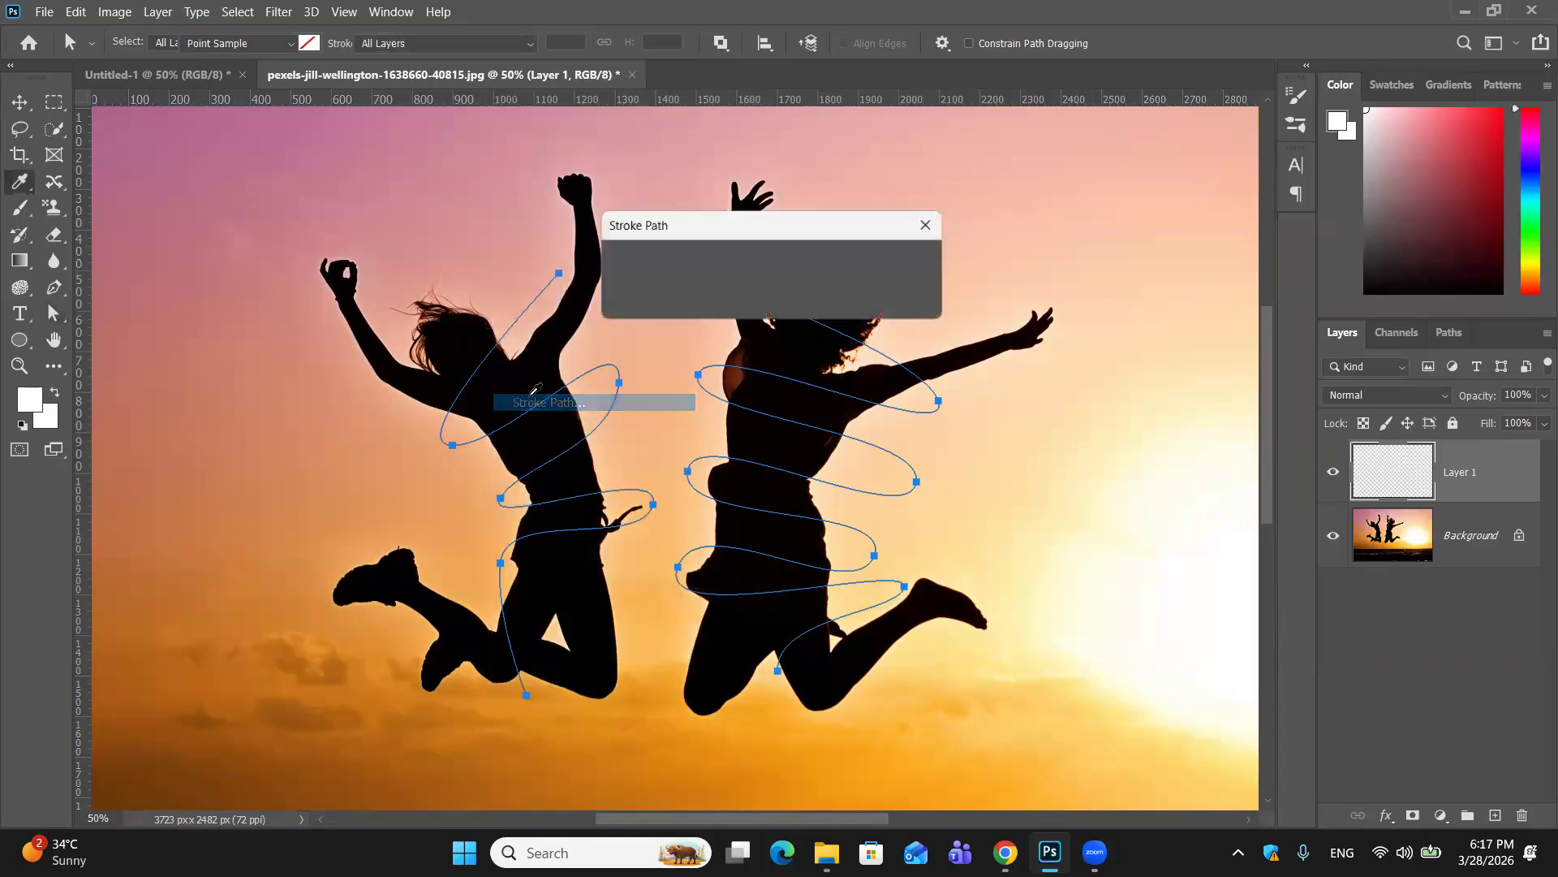
key(Escape)
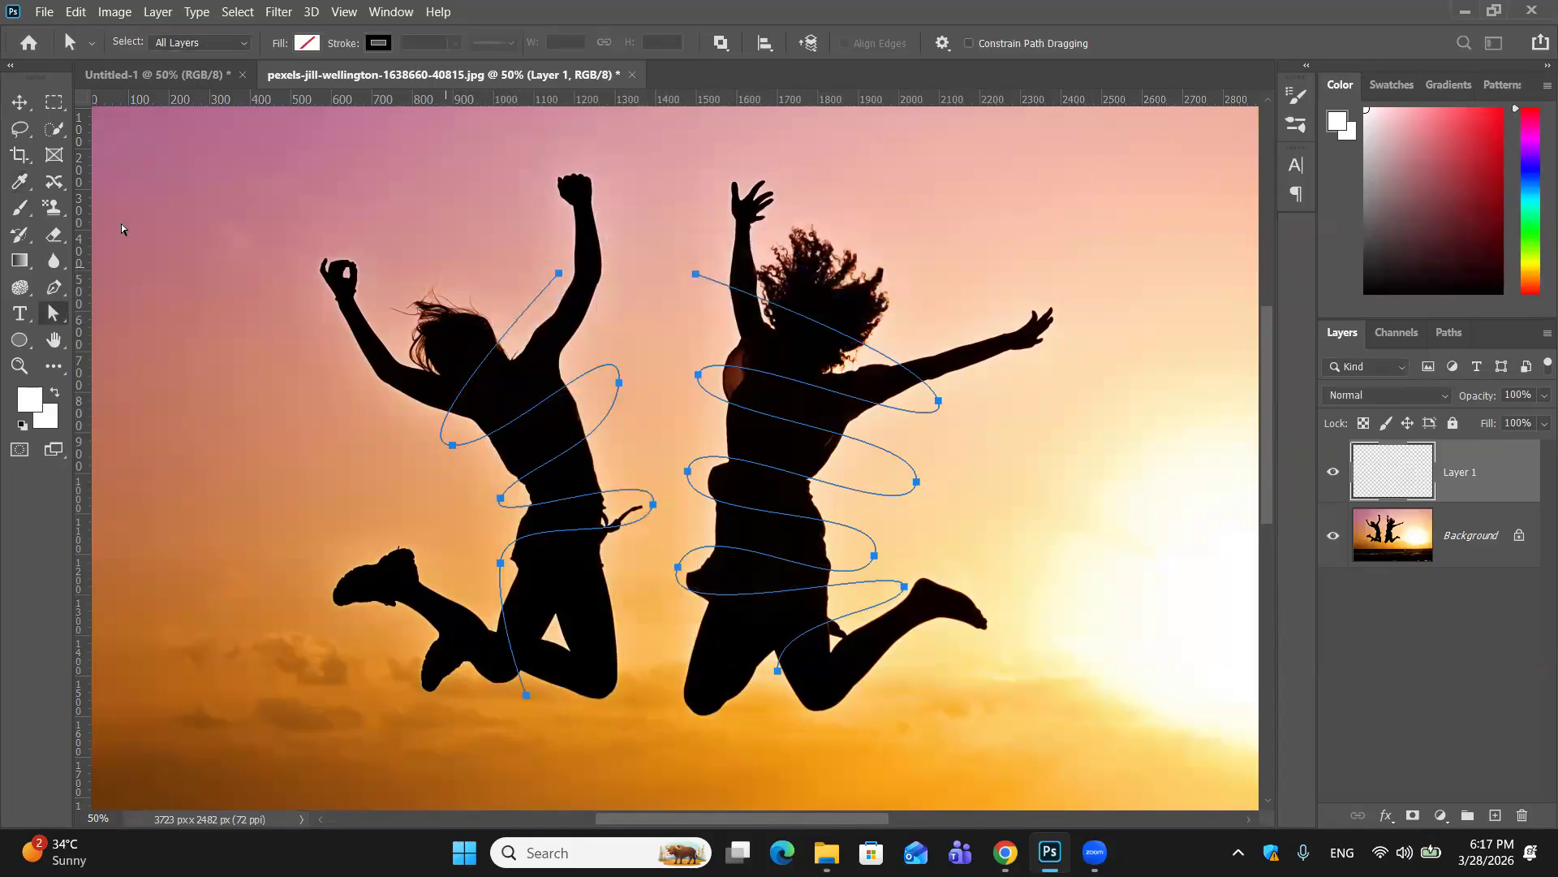
Step: Increase the Brush tool's size to 25 px
click(21, 187)
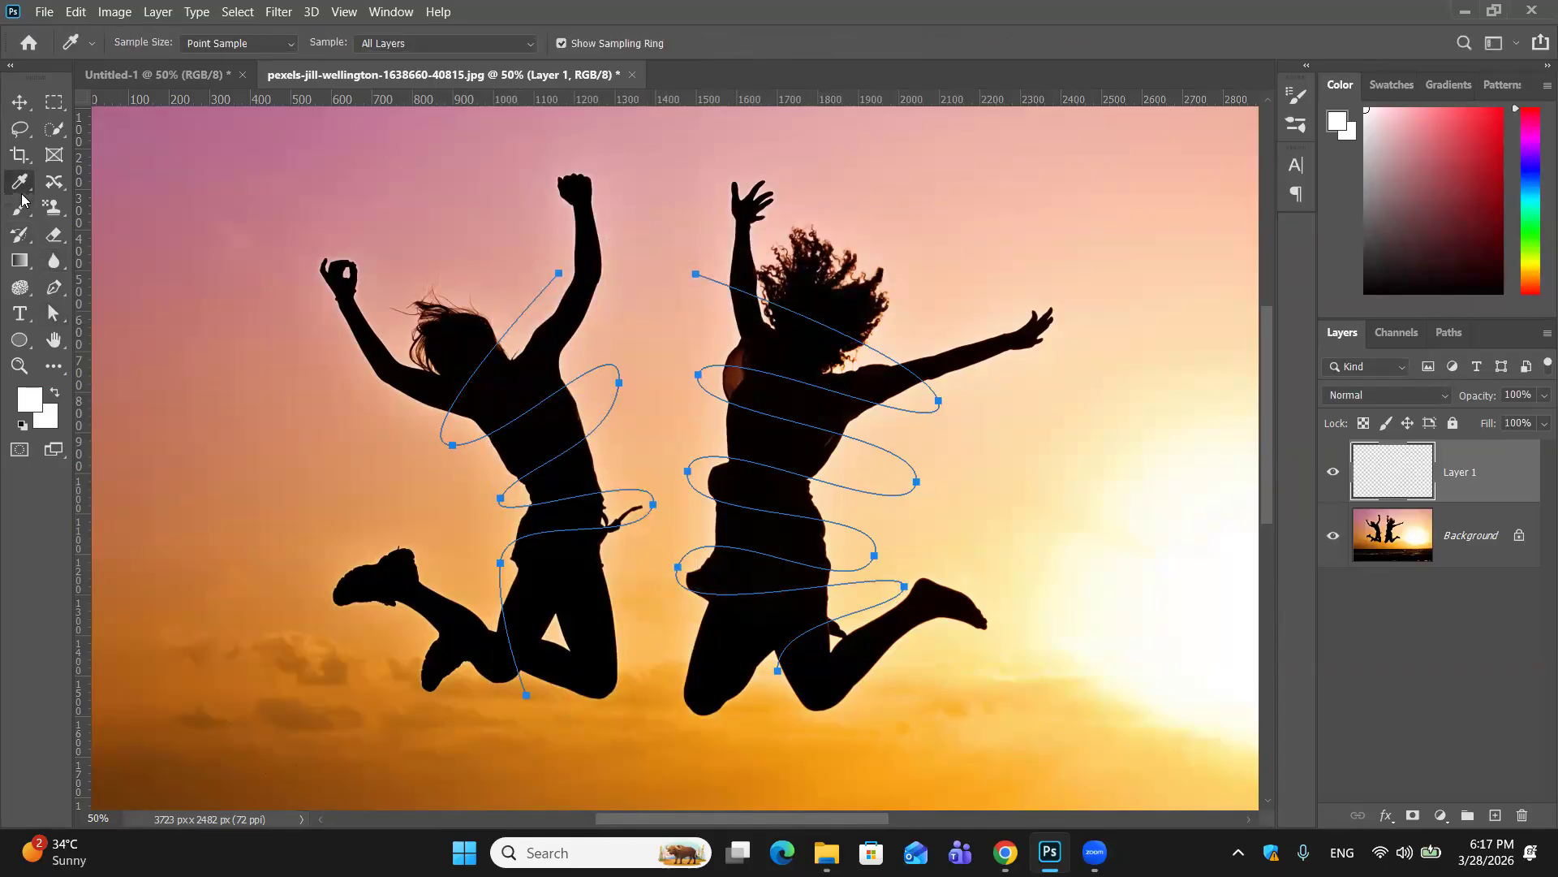
click(22, 206)
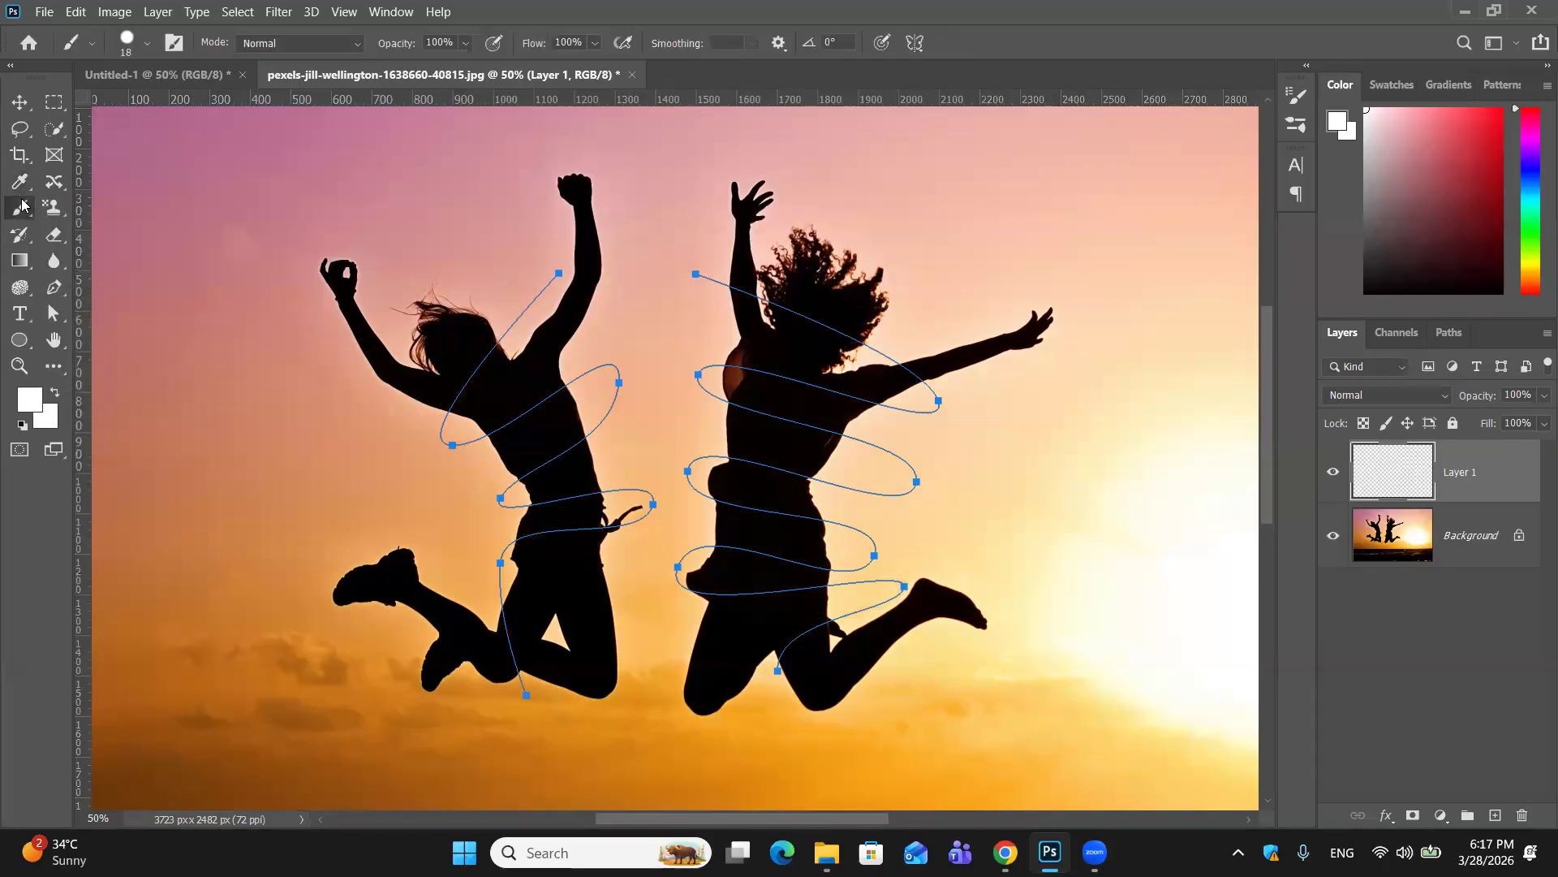
key(bracketright)
key(bracketright)
key(bracketleft)
Step: Try stroking both paths on Layer 1 with the white 25 px brush and Simulate Pressure, and undo the stroke
click(52, 314)
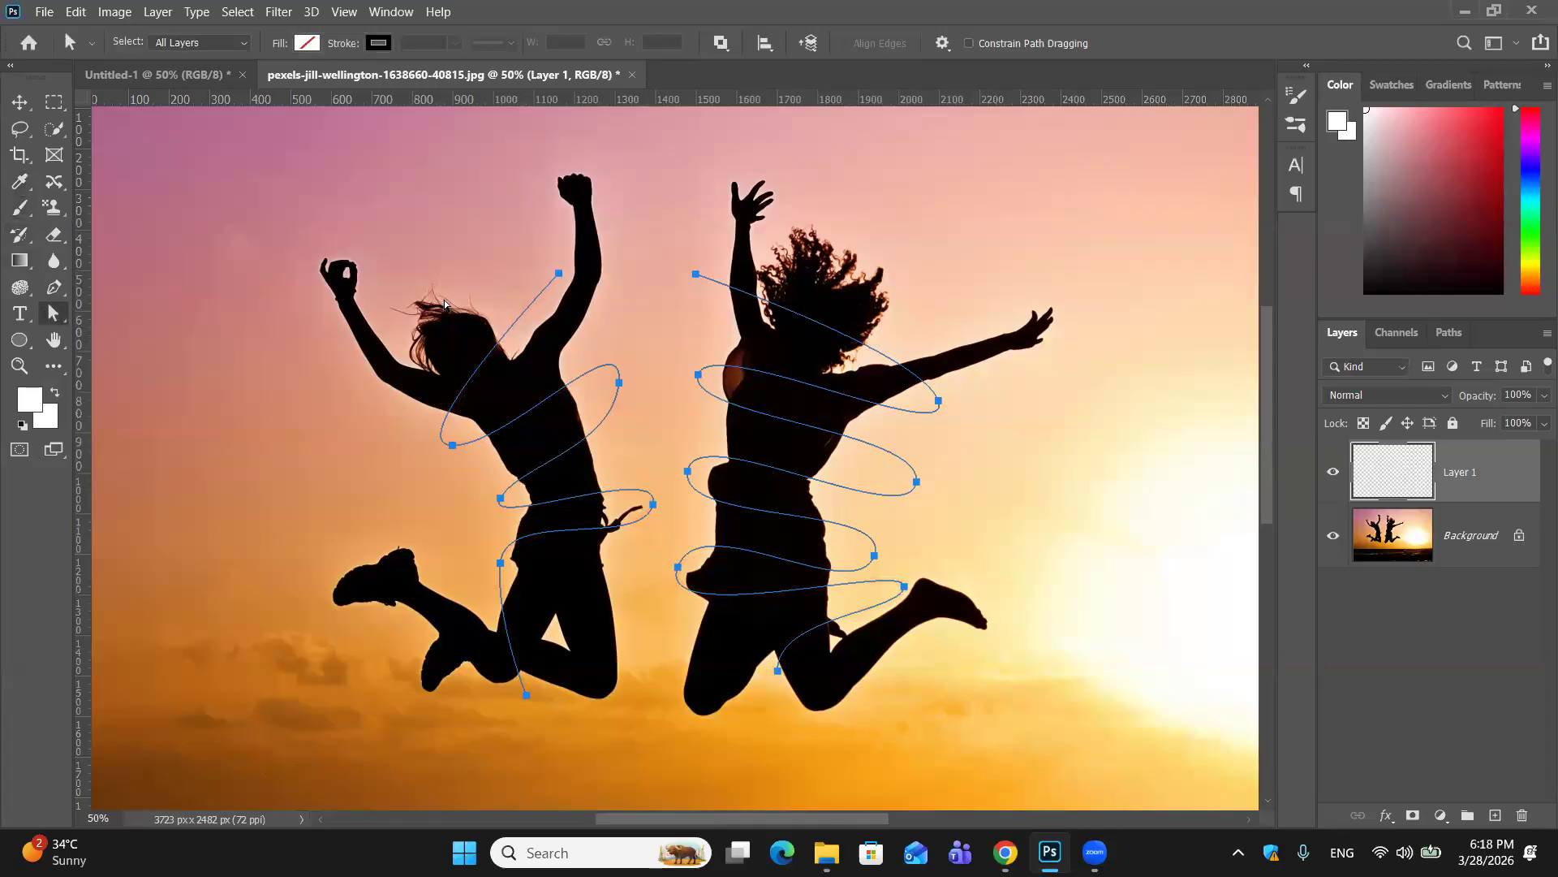
right_click(525, 303)
click(551, 438)
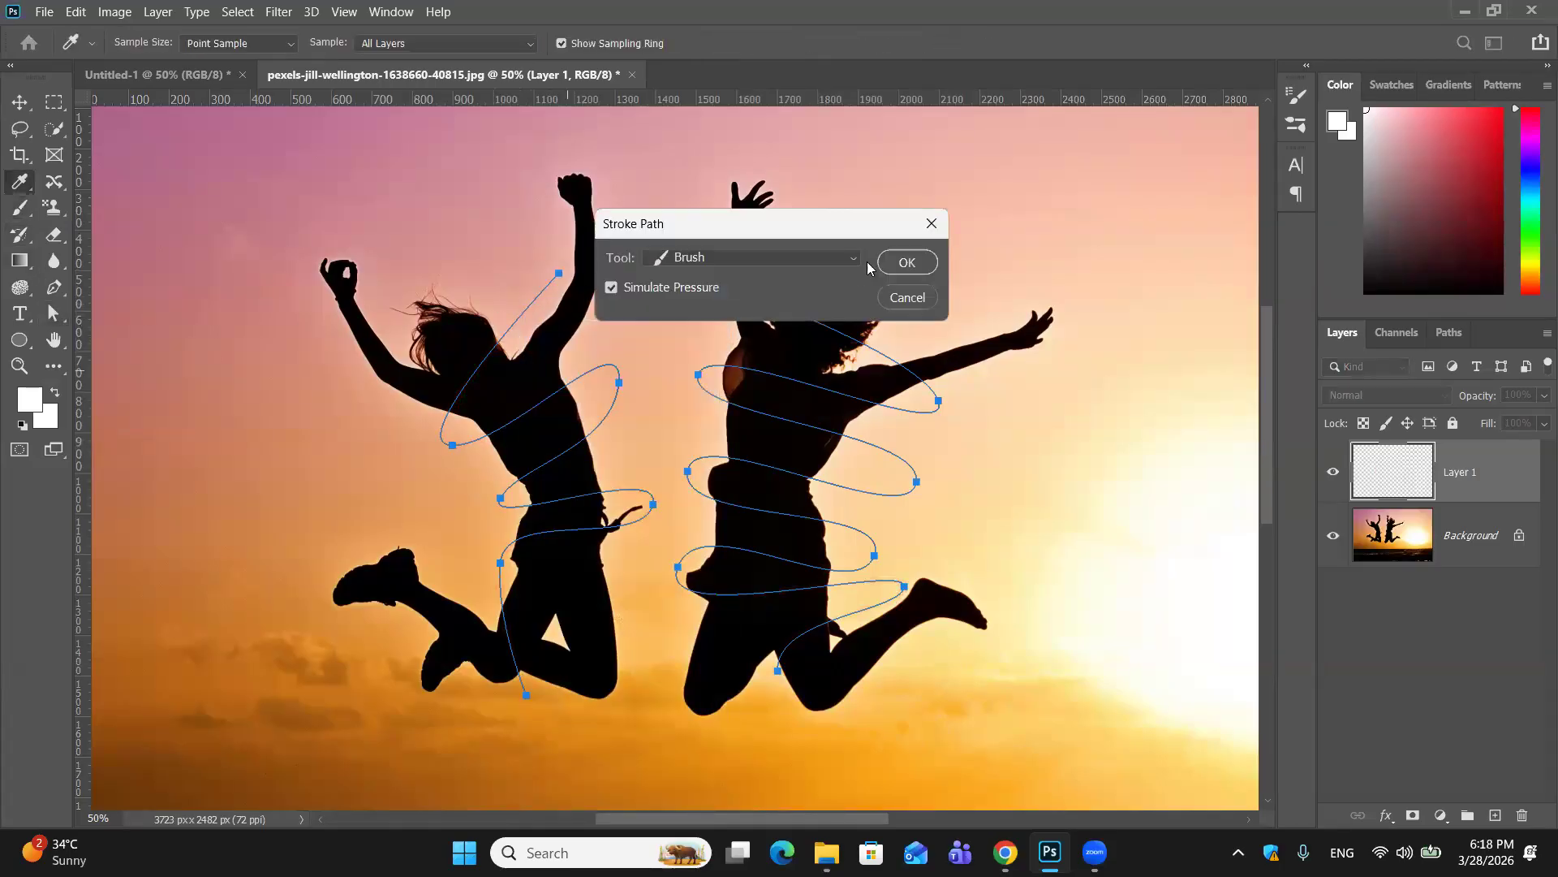
click(898, 264)
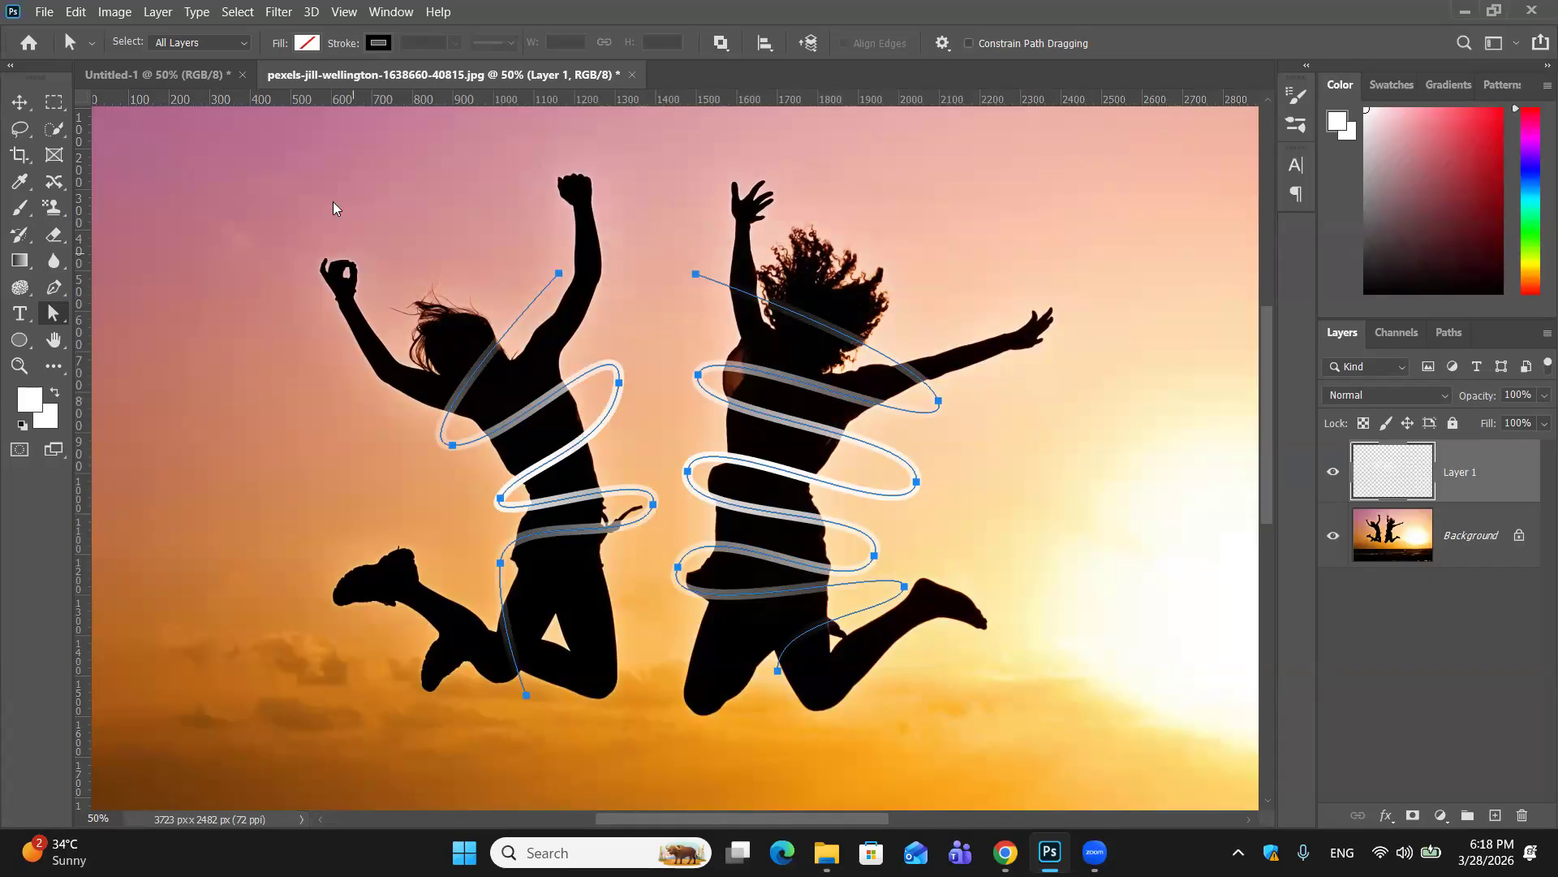
key(b)
key(ctrl+z)
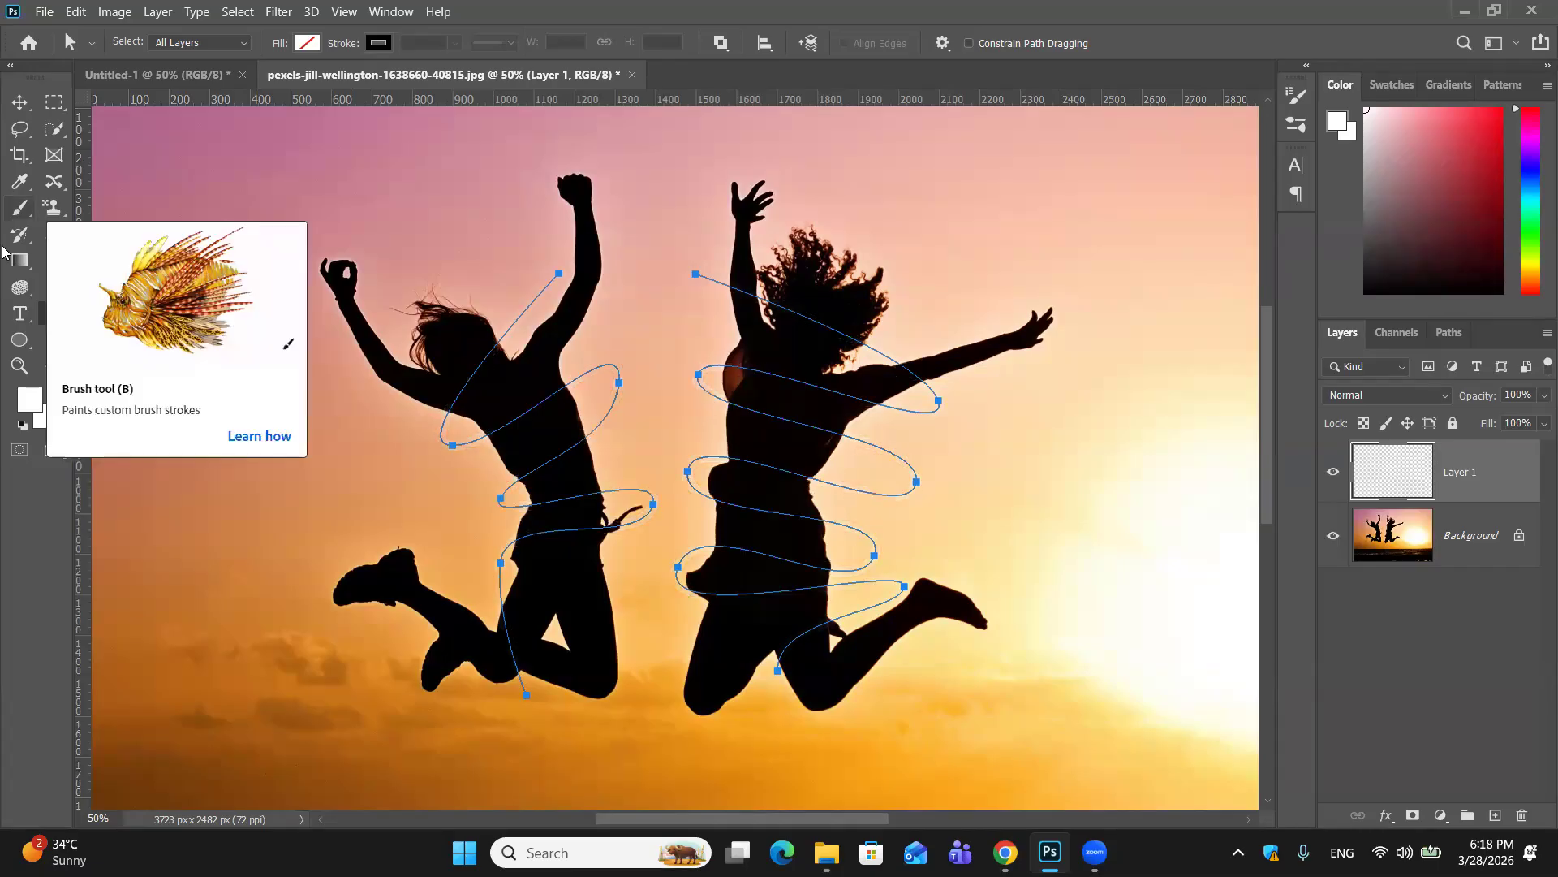
Step: Pick the recently used hard round brush preset at 25 px and 100% hardness
click(22, 212)
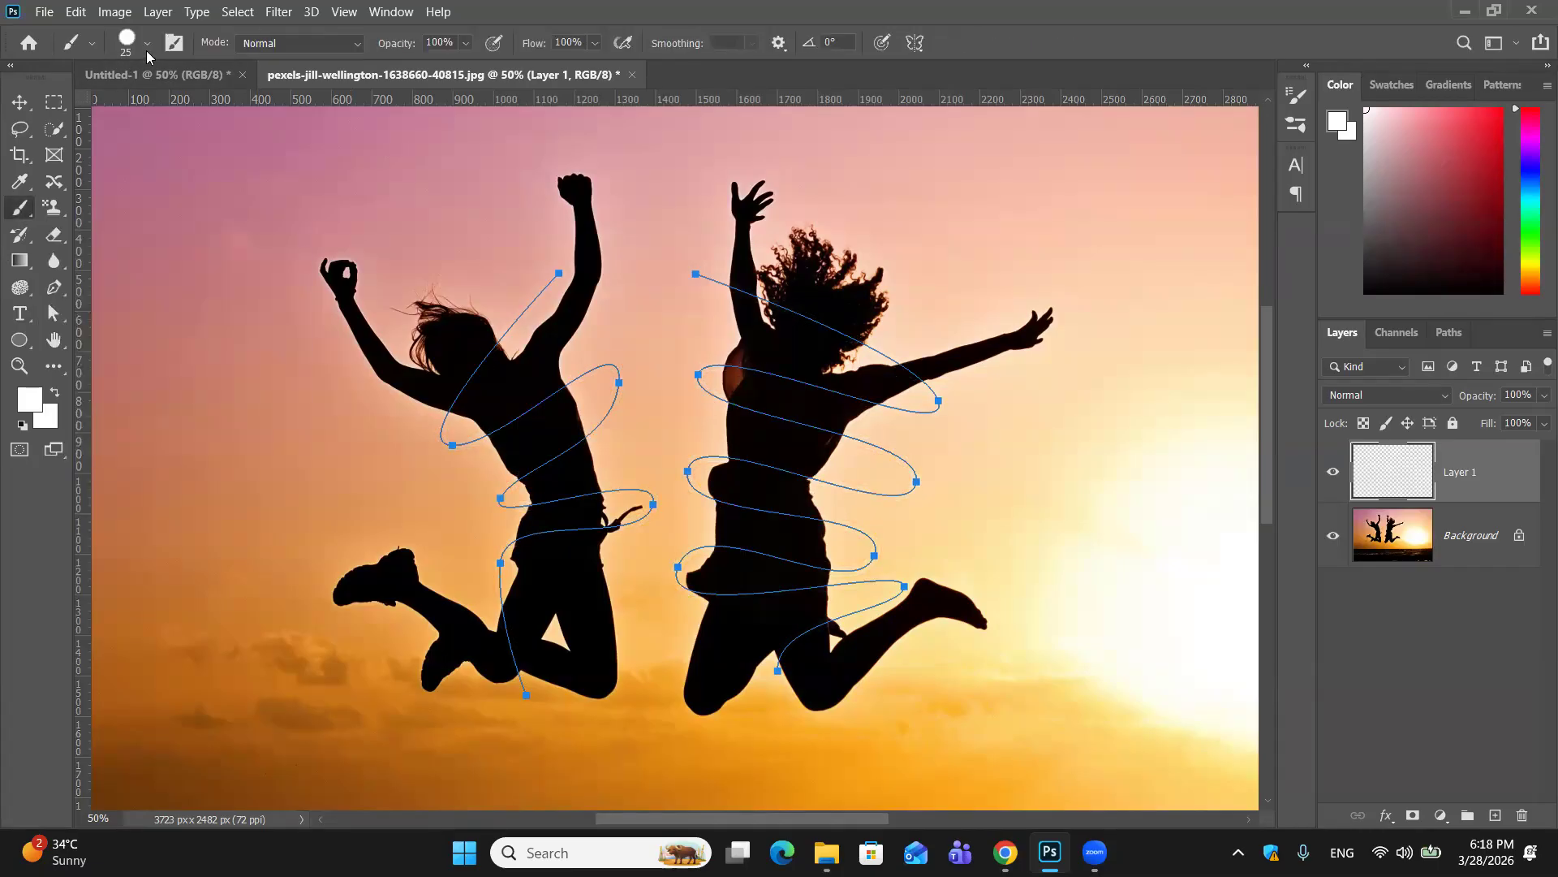
click(147, 50)
click(42, 194)
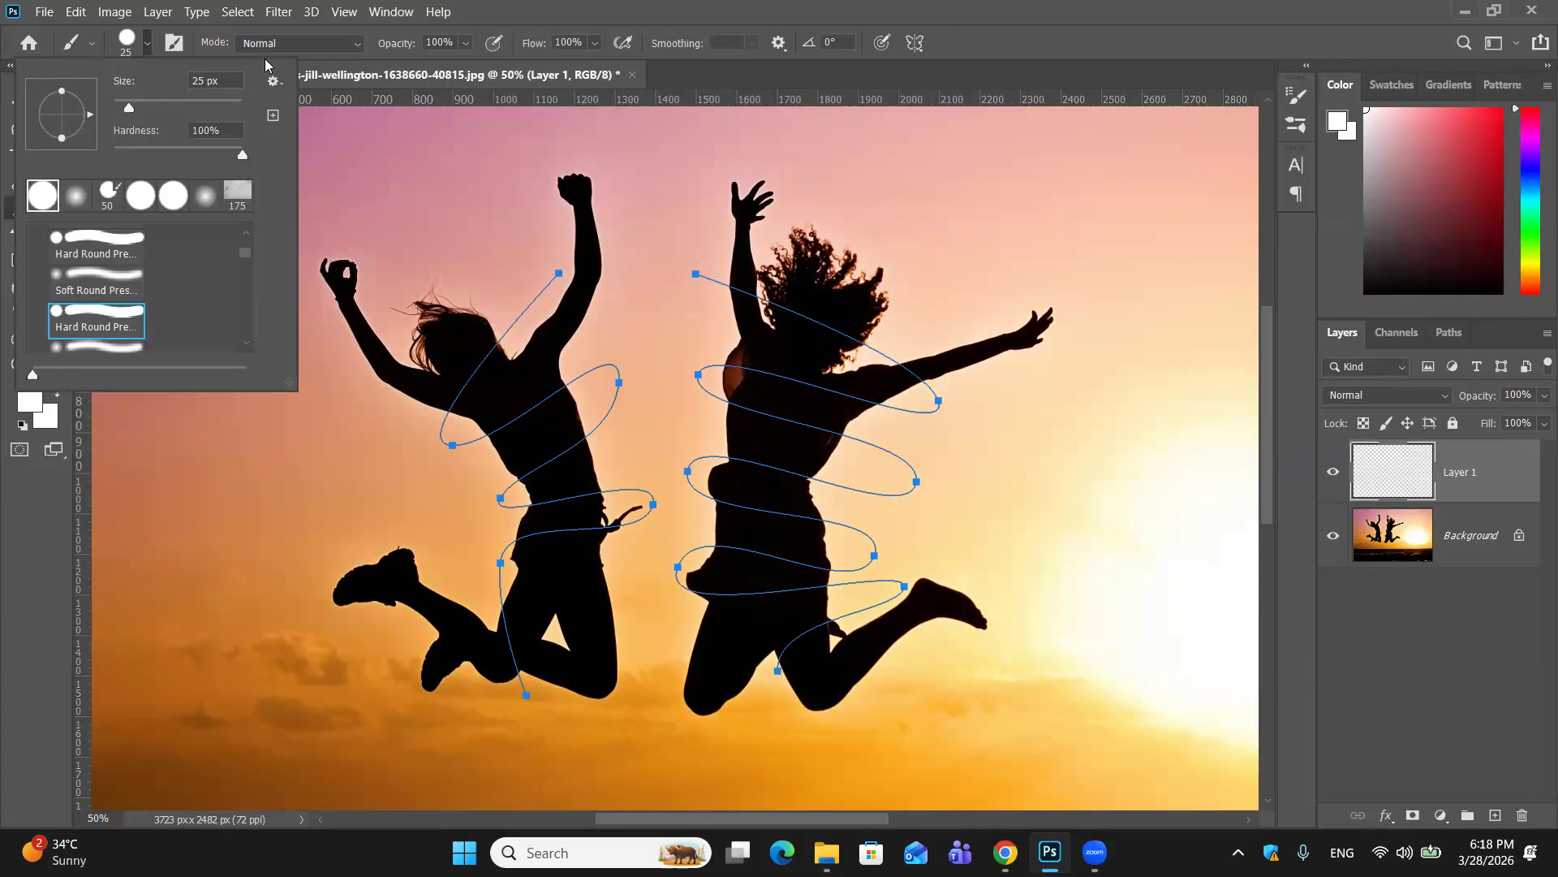
click(398, 221)
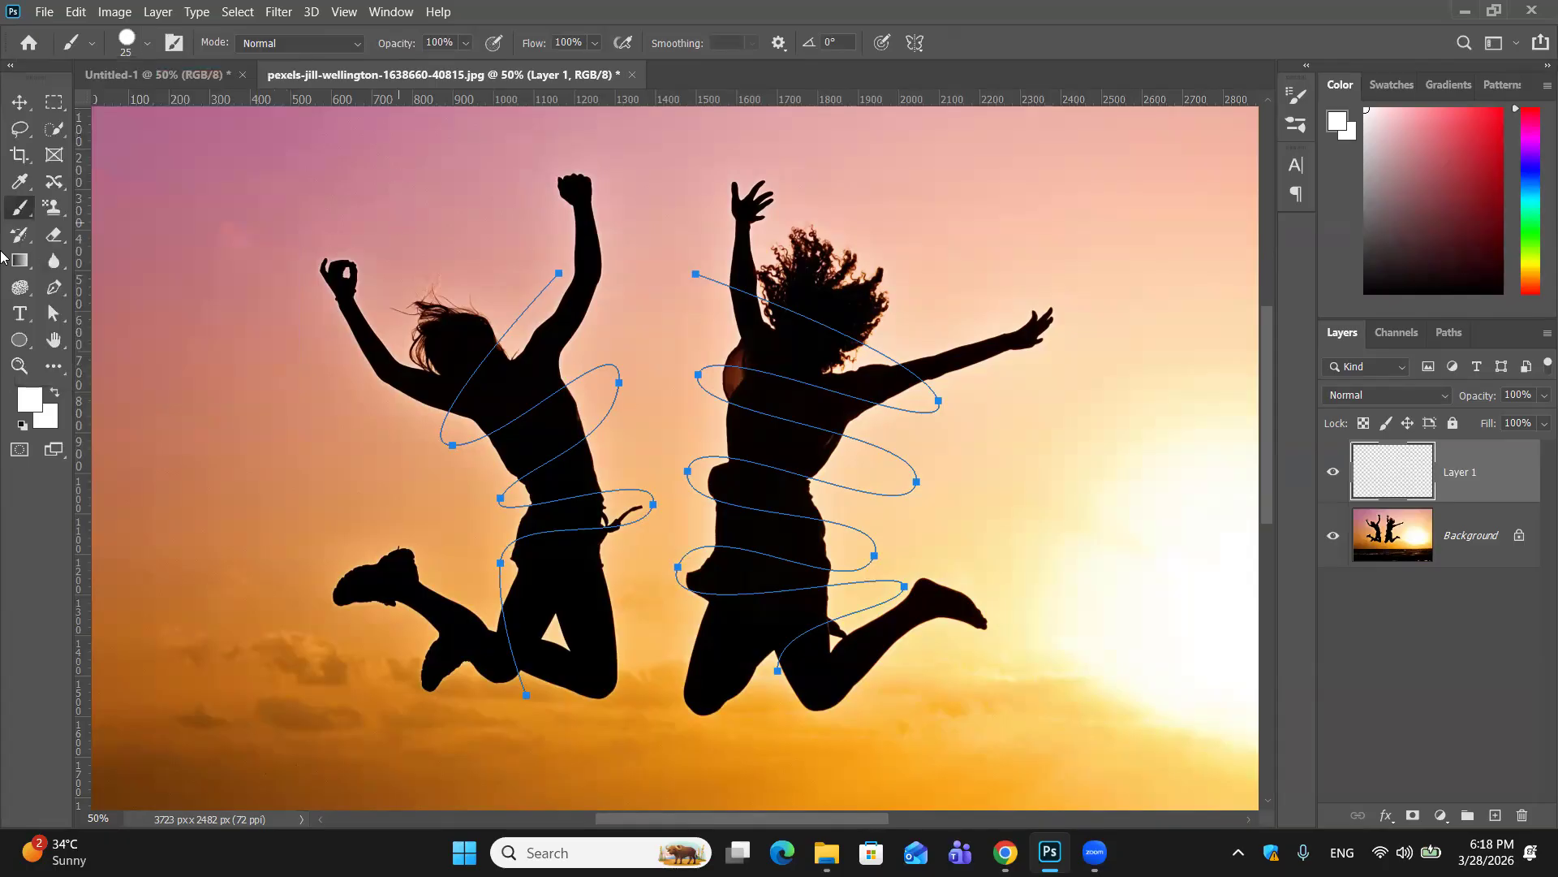
Step: Stroke both paths on Layer 1 with the white 25 px brush and Simulate Pressure
click(53, 313)
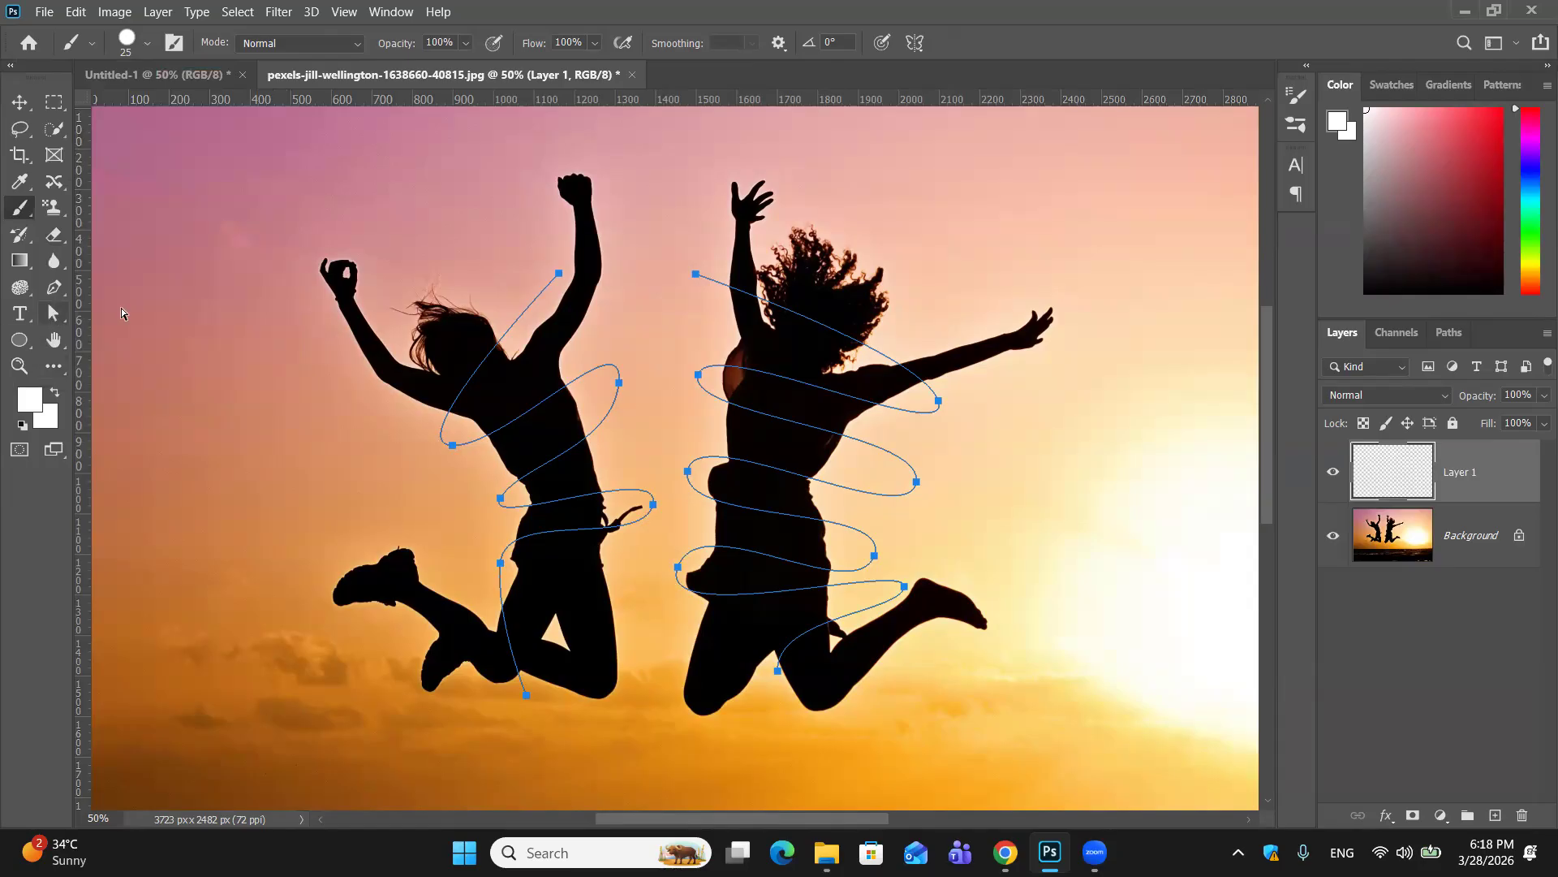
right_click(498, 341)
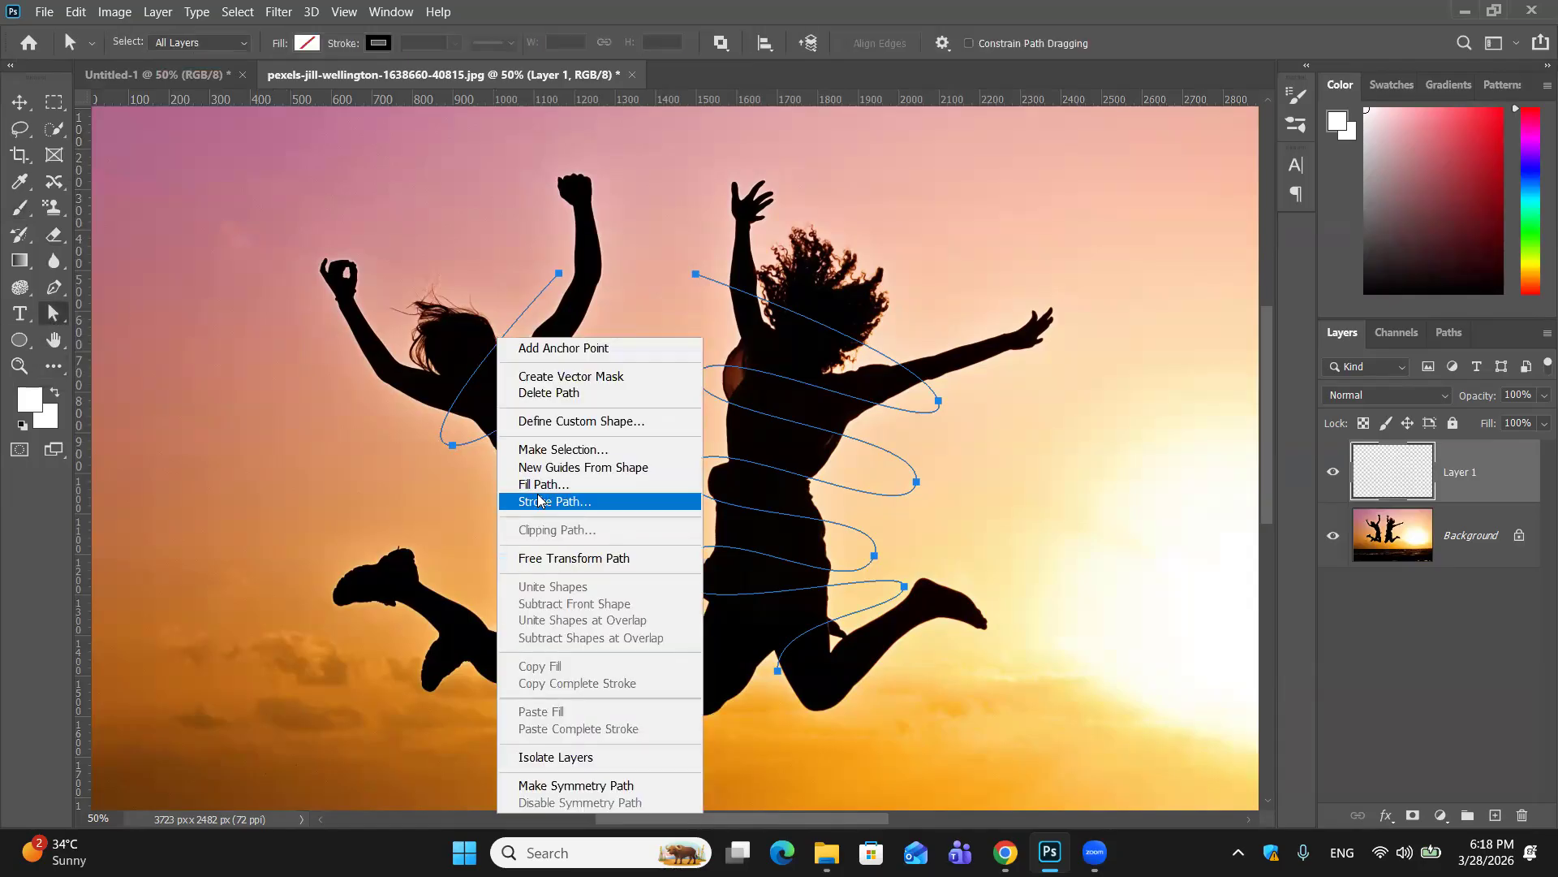
click(555, 501)
click(920, 260)
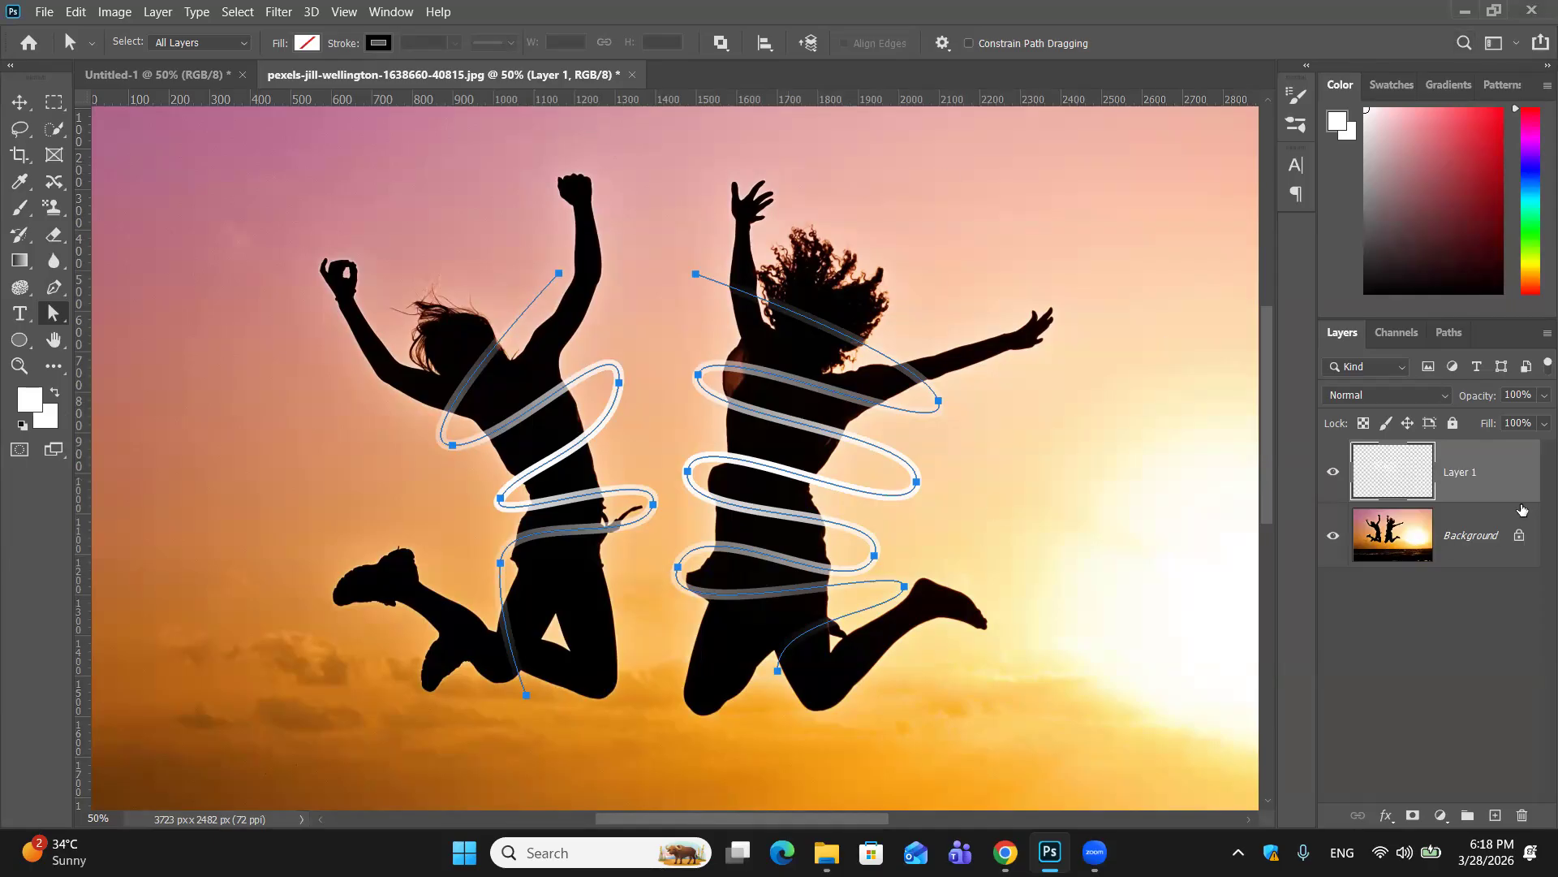
Step: Deselect the Work Path to hide its outlines and return to the layer list
click(1449, 332)
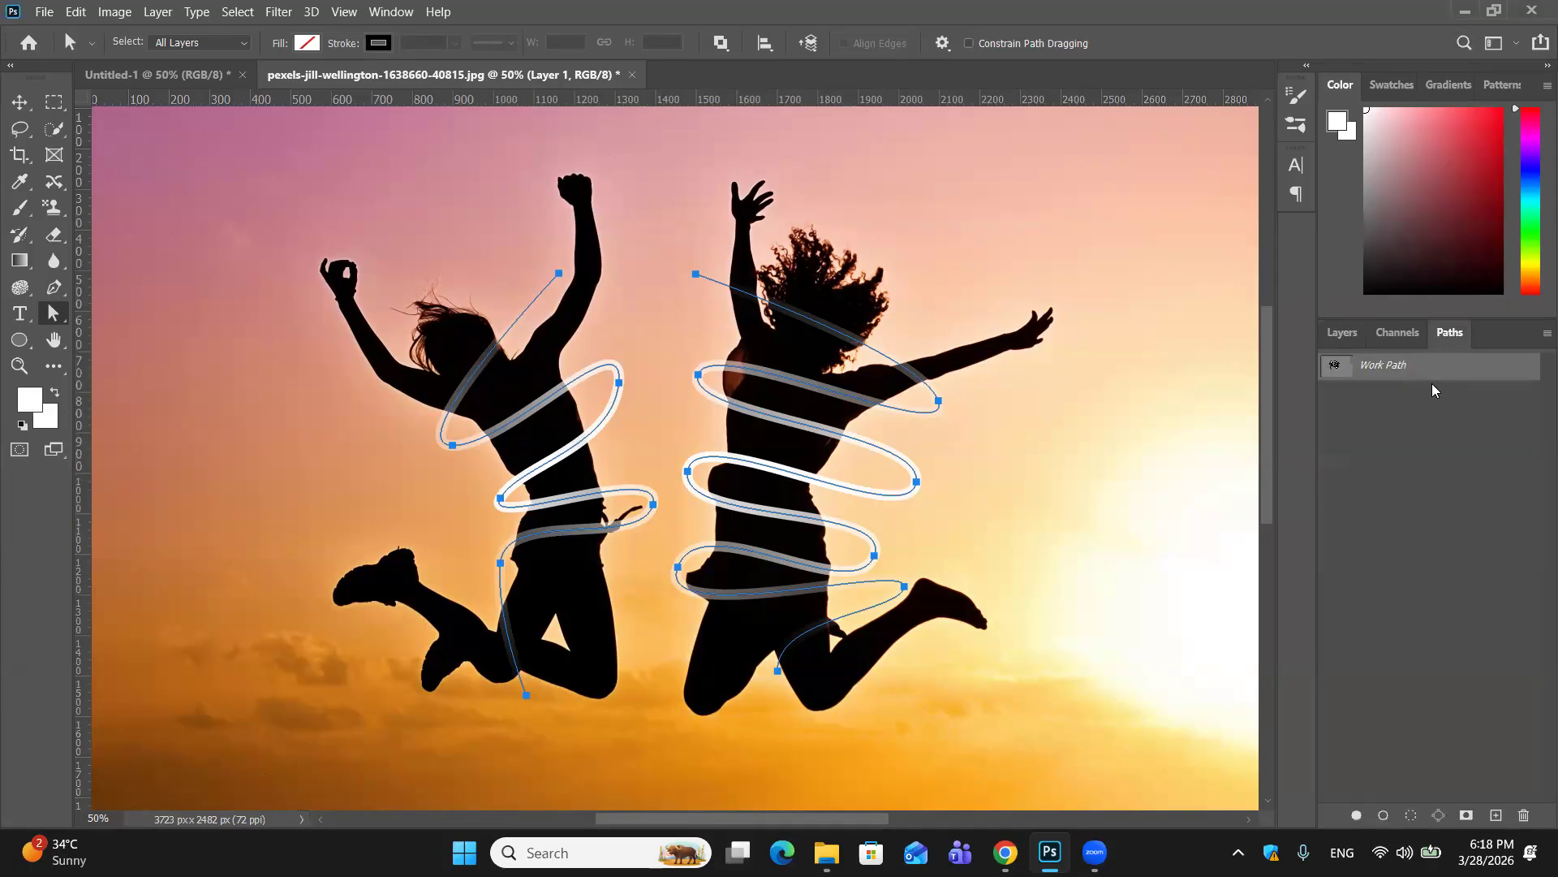
click(1439, 451)
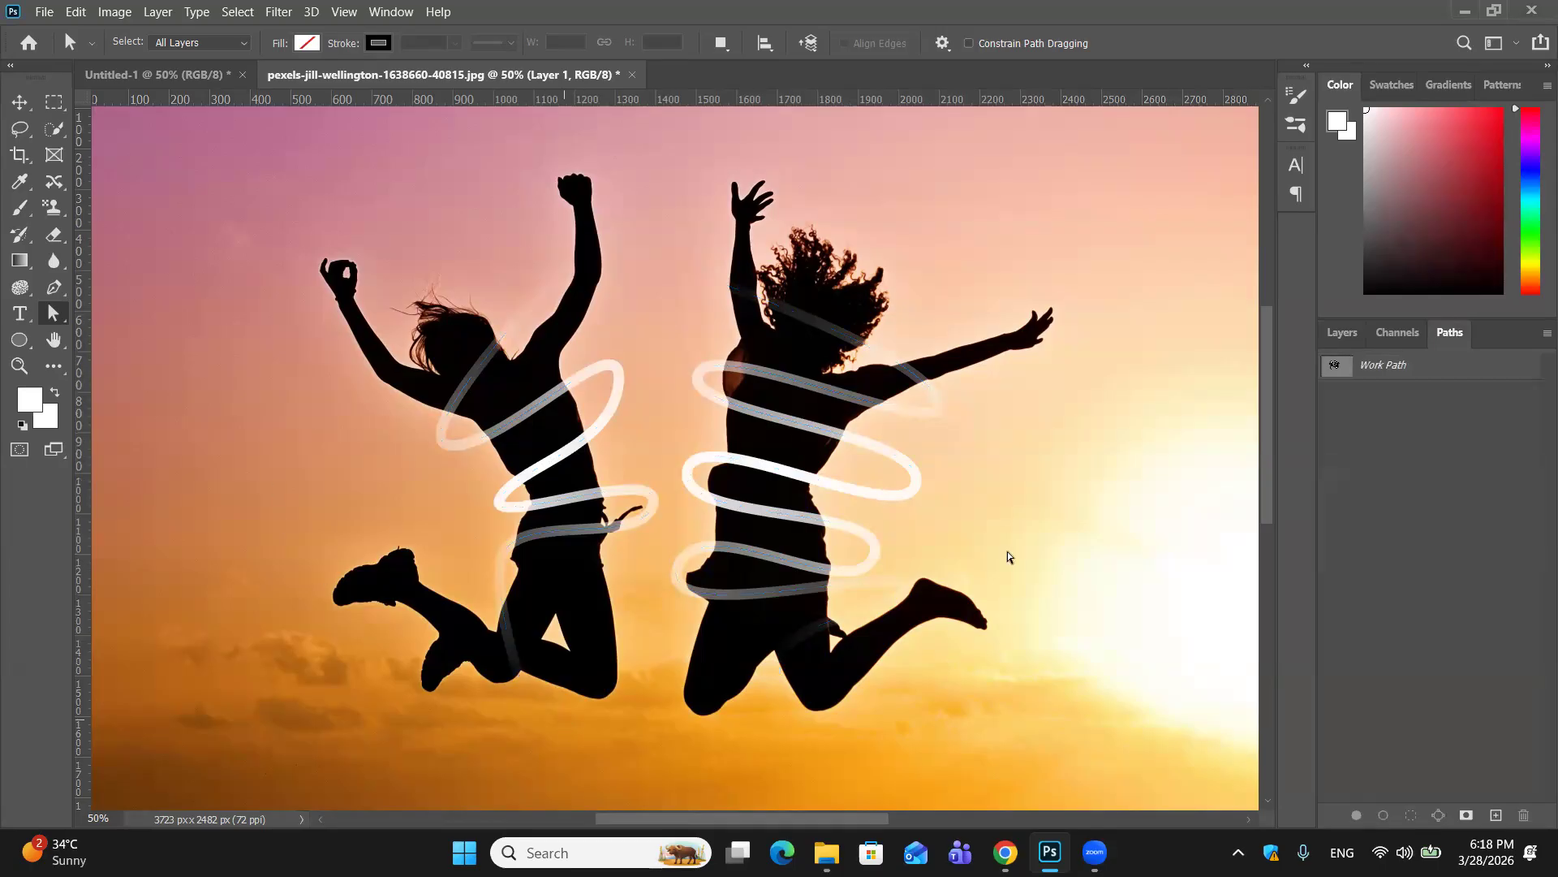
click(1333, 334)
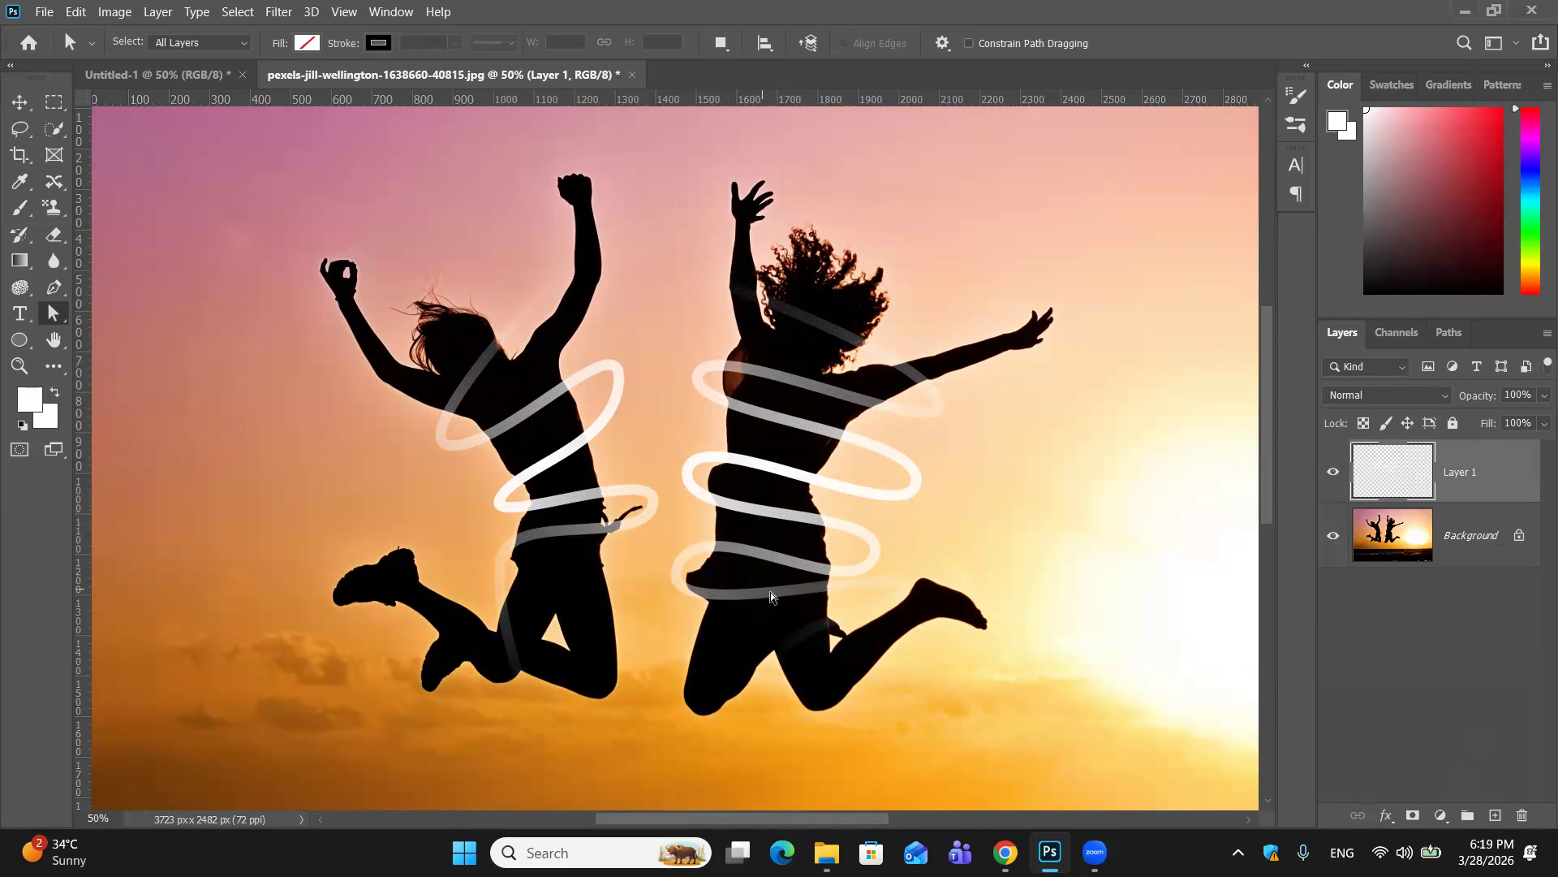
Step: Add a layer mask to Layer 1 and ready the Brush tool with the default colors
click(22, 425)
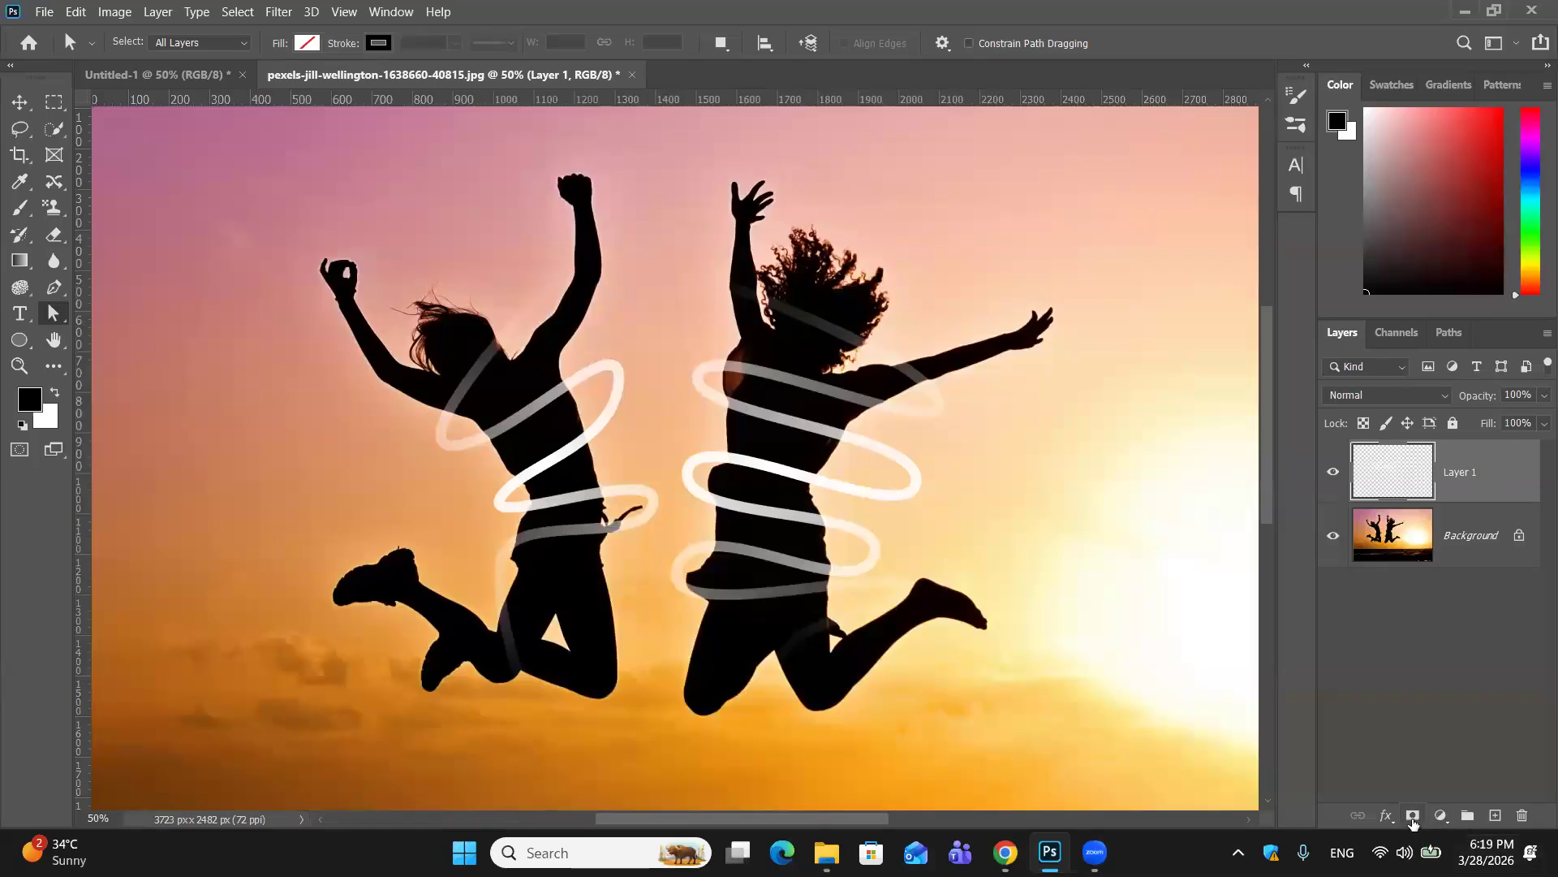
click(1414, 816)
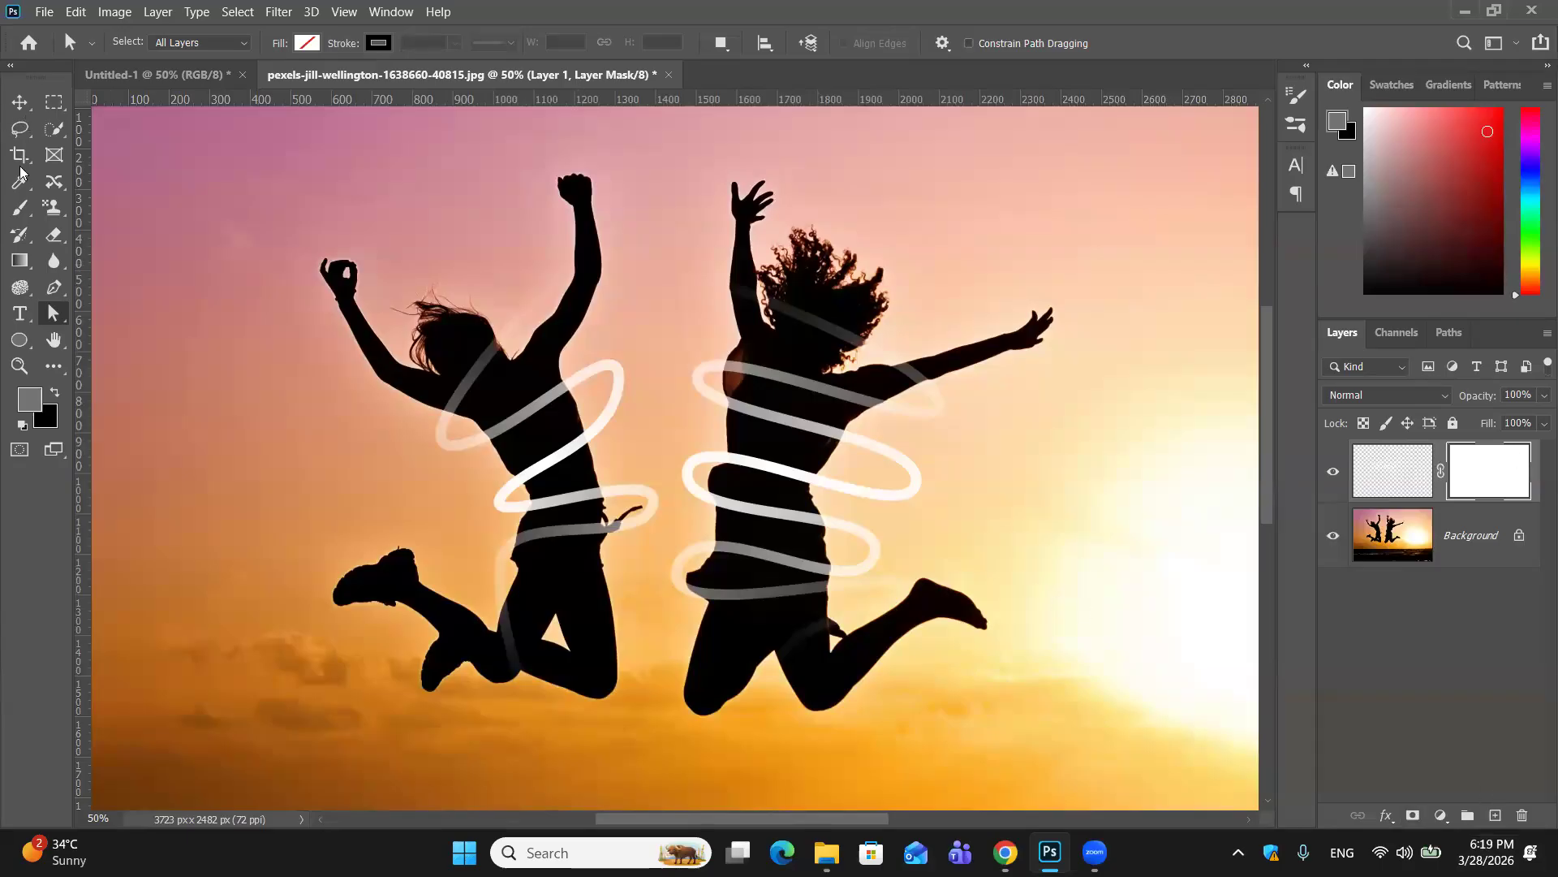
click(20, 208)
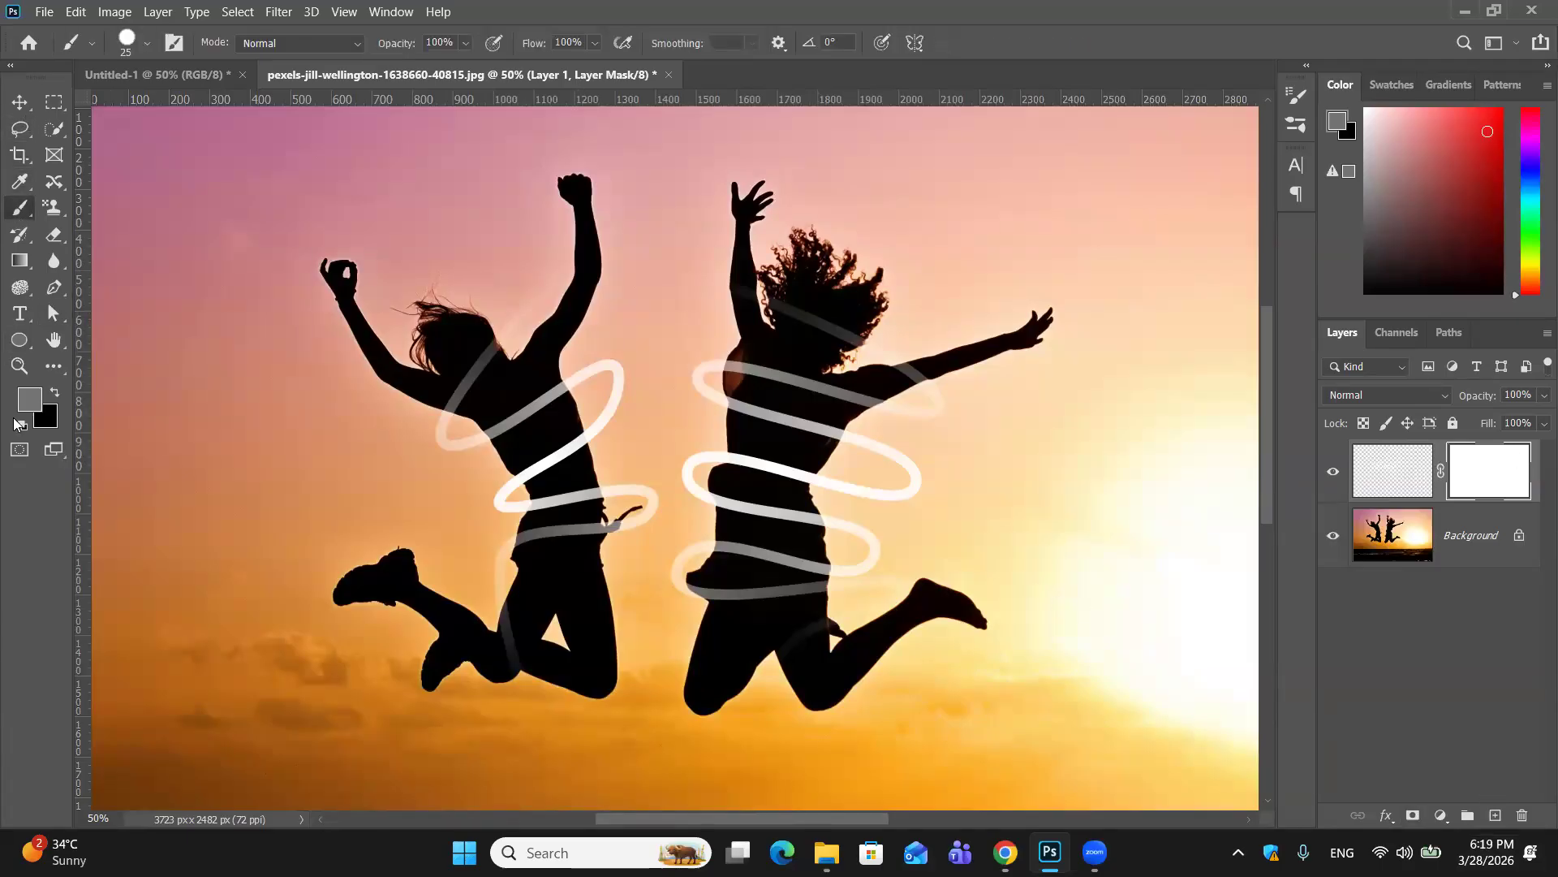
click(20, 421)
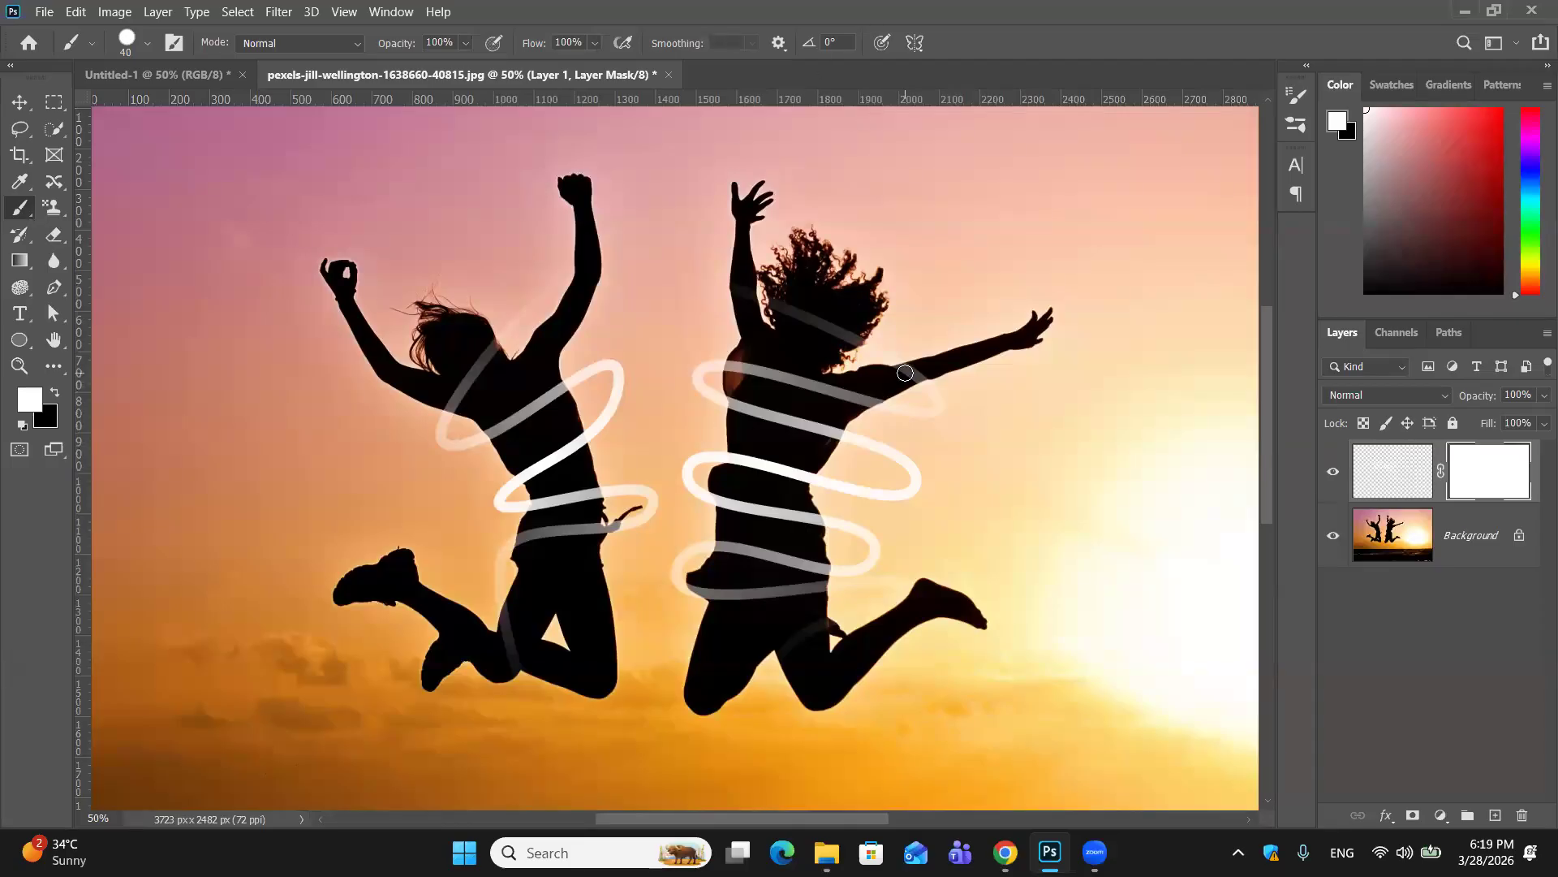
Step: Paint black on the mask with a 40 px brush over the uppermost strand across the right figure's hair and shoulder
key(x)
drag(942, 370, 891, 360)
mouse_move(851, 341)
mouse_down()
mouse_move(765, 304)
mouse_move(852, 333)
mouse_up()
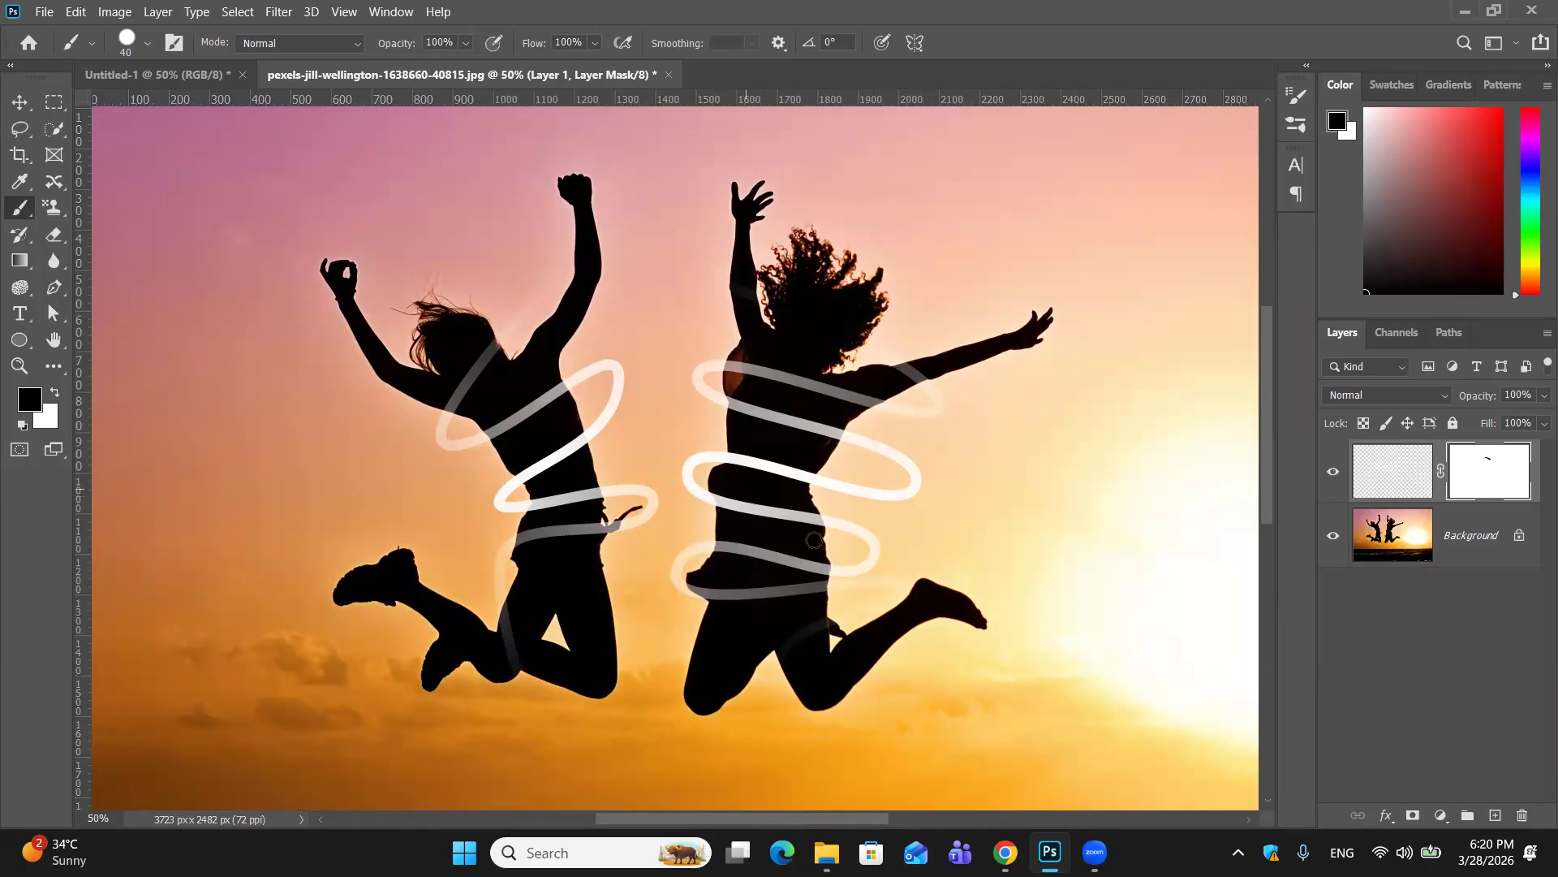
Step: Mask out the ribbon strand crossing the right figure's torso above the waist, touching up its edge with white
drag(733, 405, 829, 428)
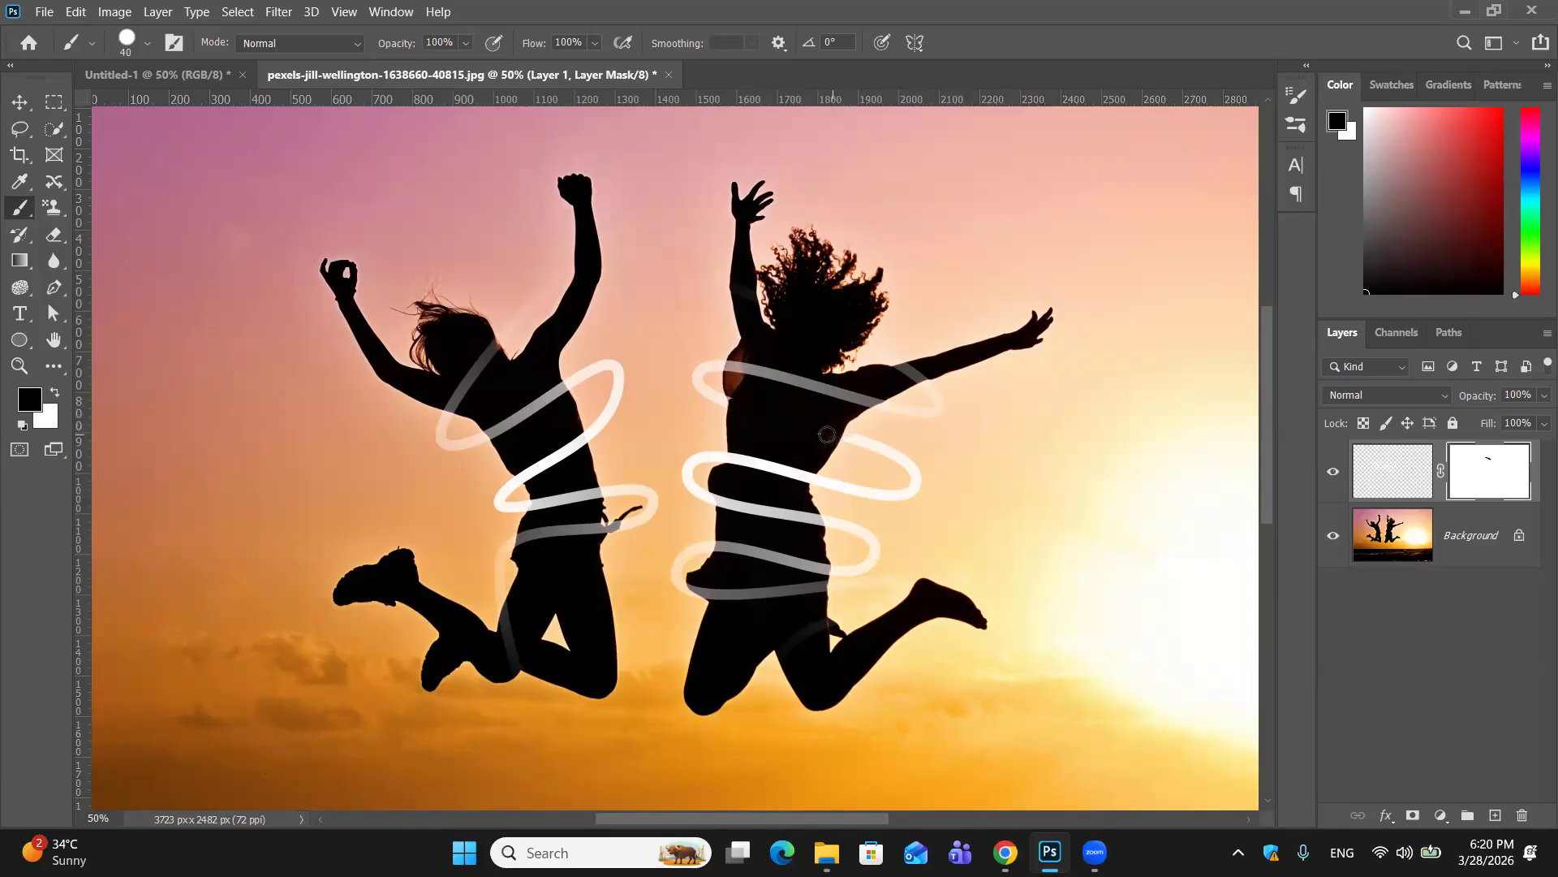
mouse_move(738, 410)
mouse_down()
mouse_move(847, 414)
mouse_move(840, 450)
mouse_up()
key(x)
drag(820, 439, 826, 437)
key(x)
mouse_move(816, 439)
mouse_down()
mouse_move(836, 442)
mouse_move(767, 439)
mouse_move(738, 472)
mouse_up()
Step: Mask out the strand just below the right figure's waist and restore its outer edge with white
mouse_move(719, 498)
mouse_down()
mouse_move(794, 509)
mouse_move(736, 511)
mouse_move(814, 521)
mouse_up()
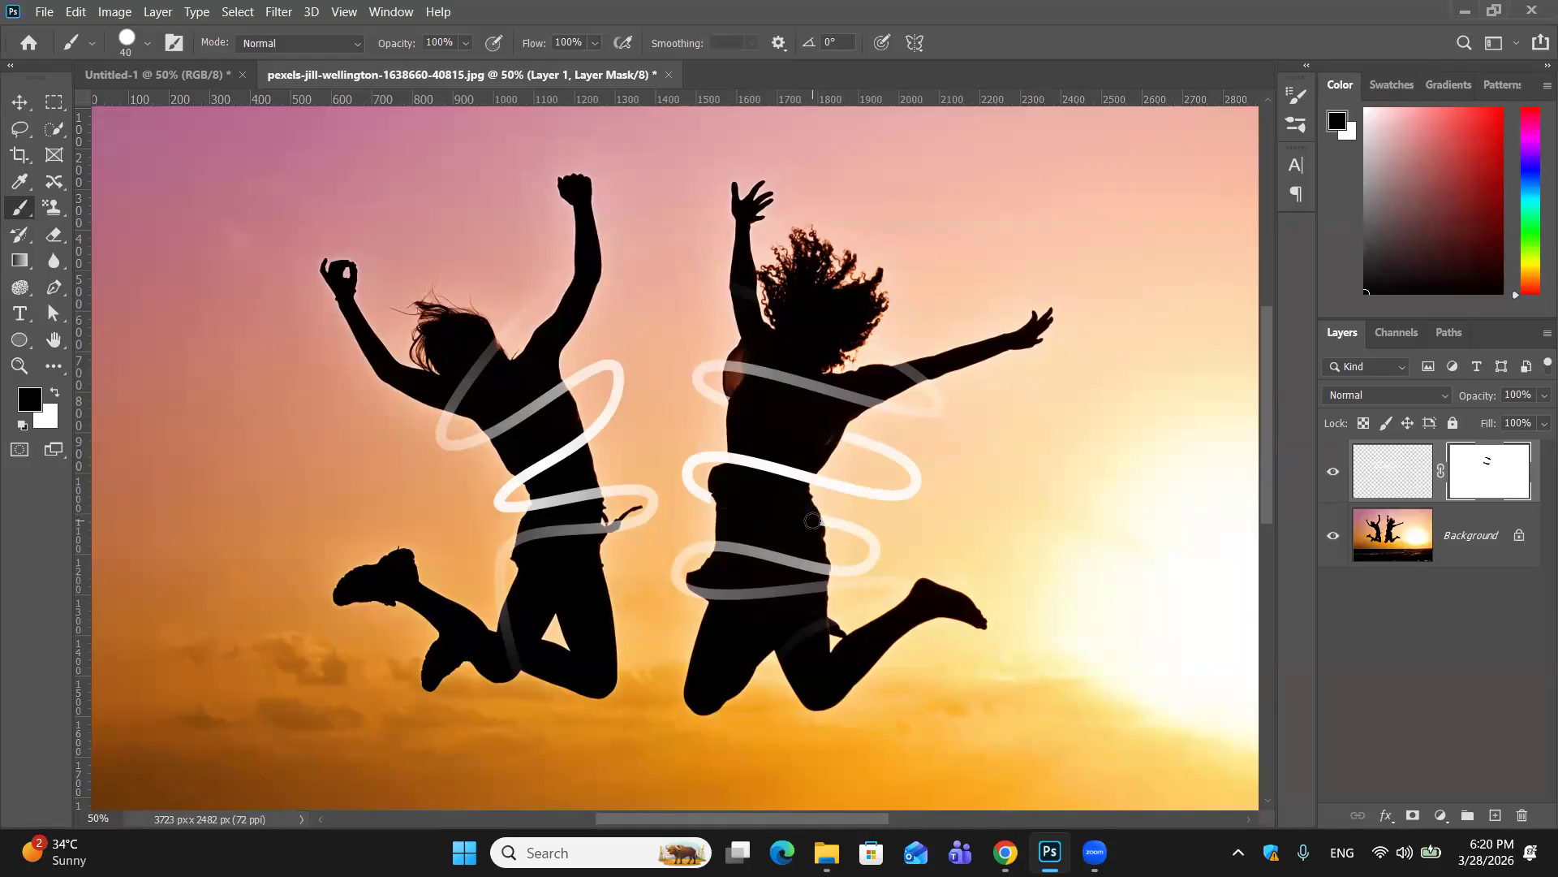
key(x)
mouse_move(721, 511)
mouse_down()
mouse_move(696, 496)
mouse_move(728, 504)
mouse_up()
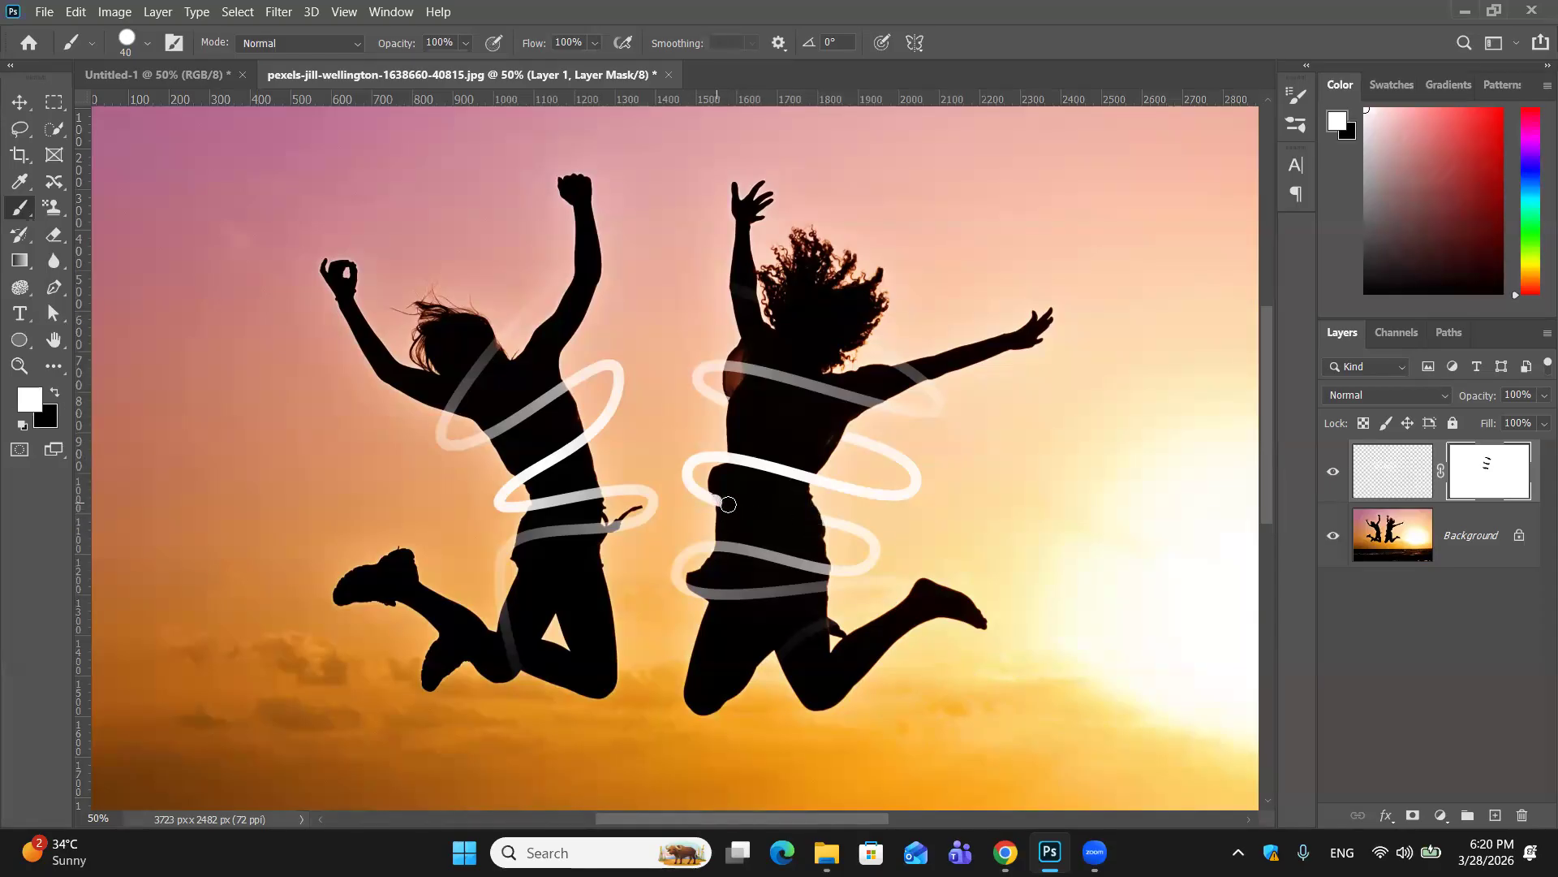
key(x)
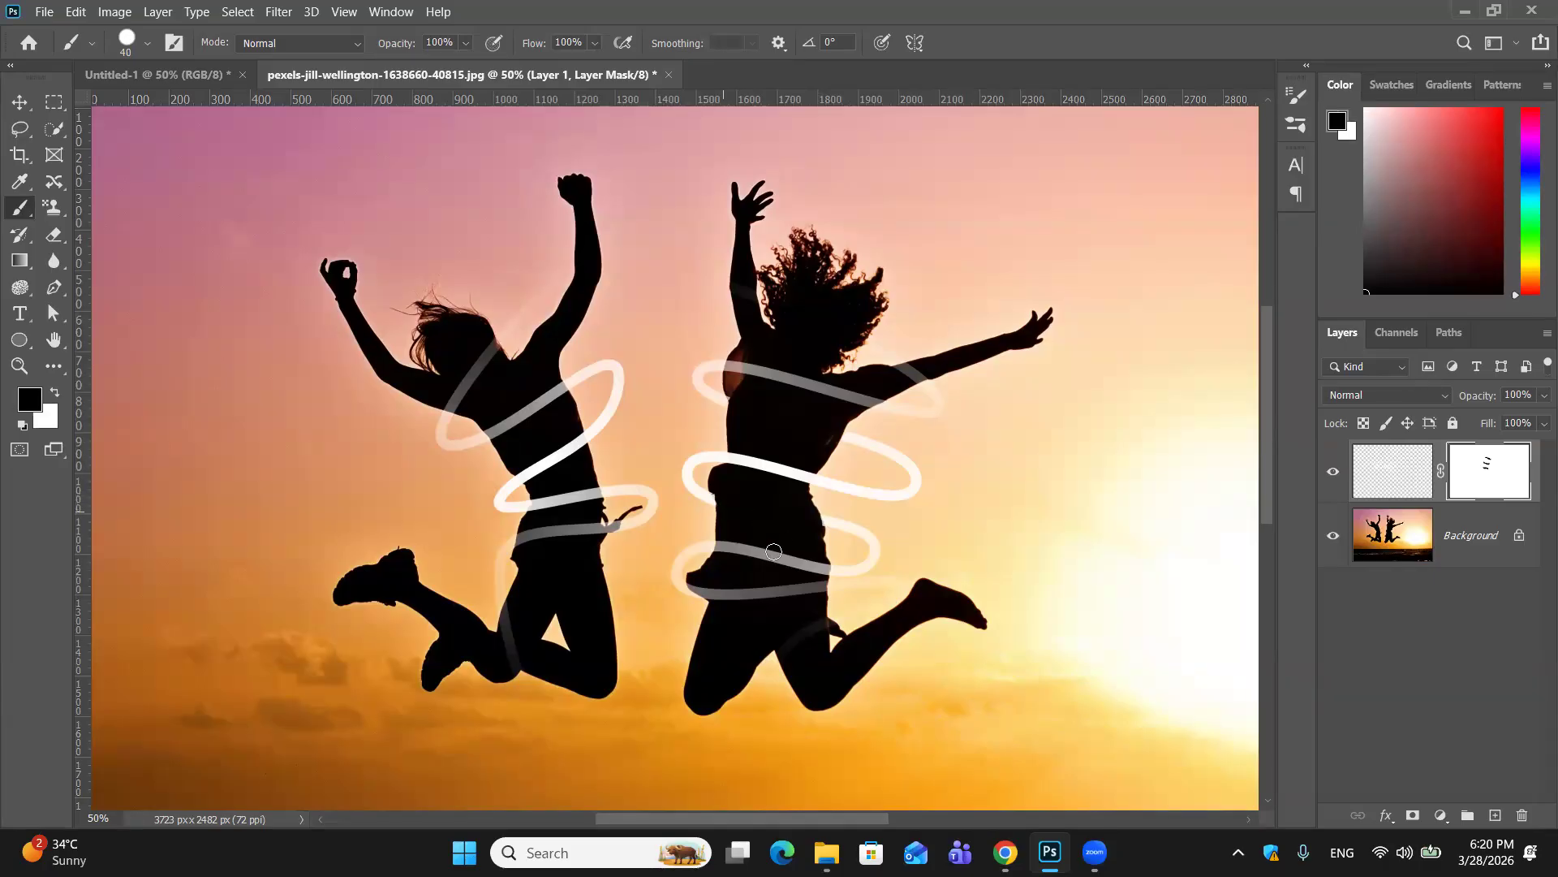
Step: Paint black on the mask to hide the strands crossing the left figure's chest and hips
scroll(771, 546, down, 2)
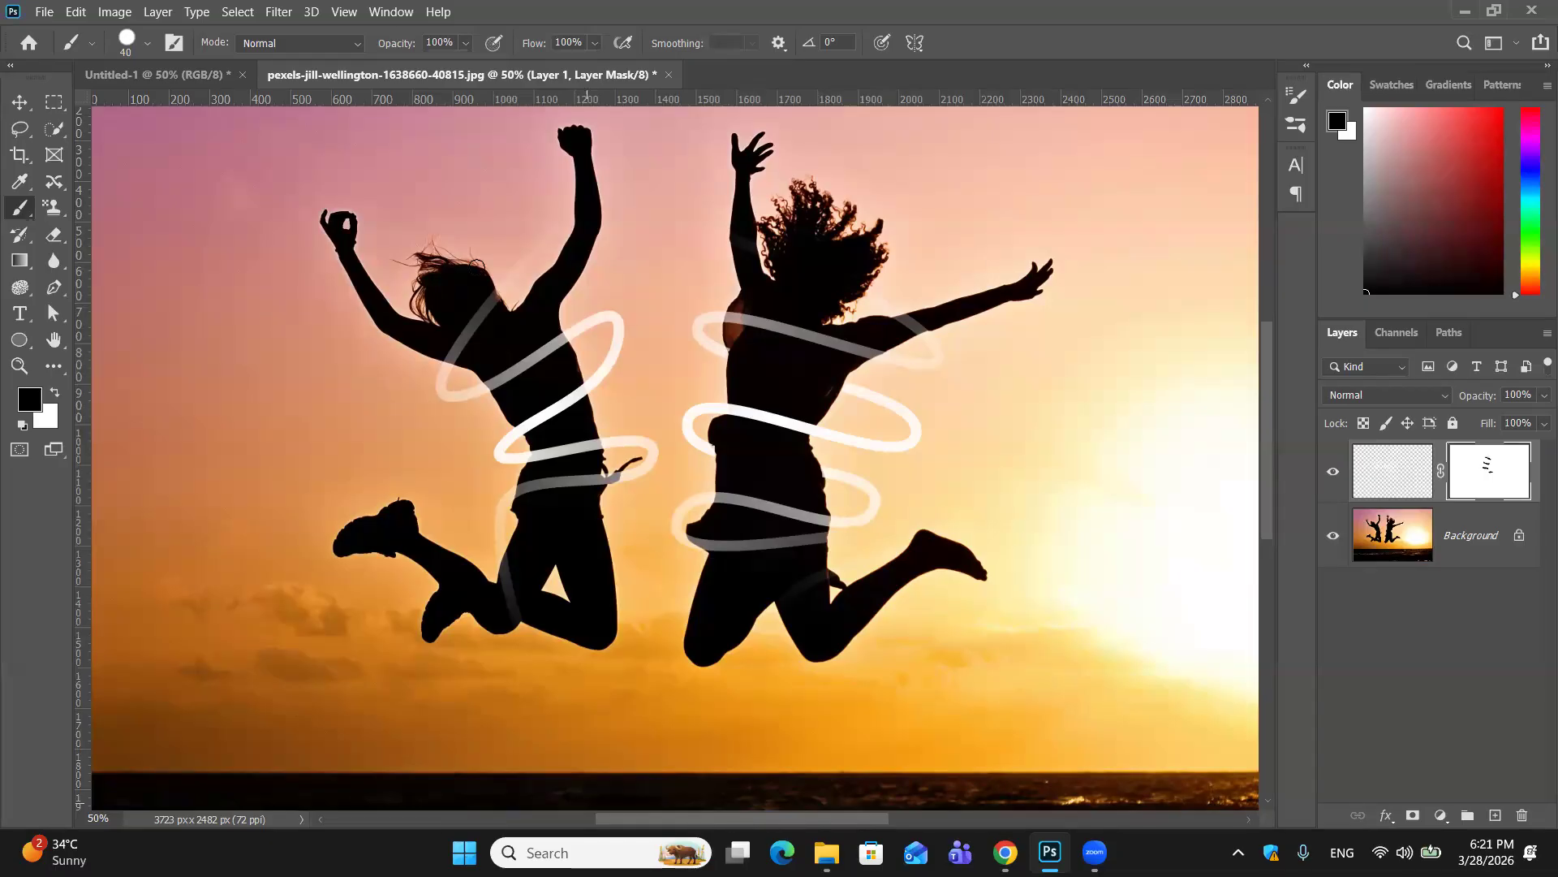
drag(492, 383, 562, 340)
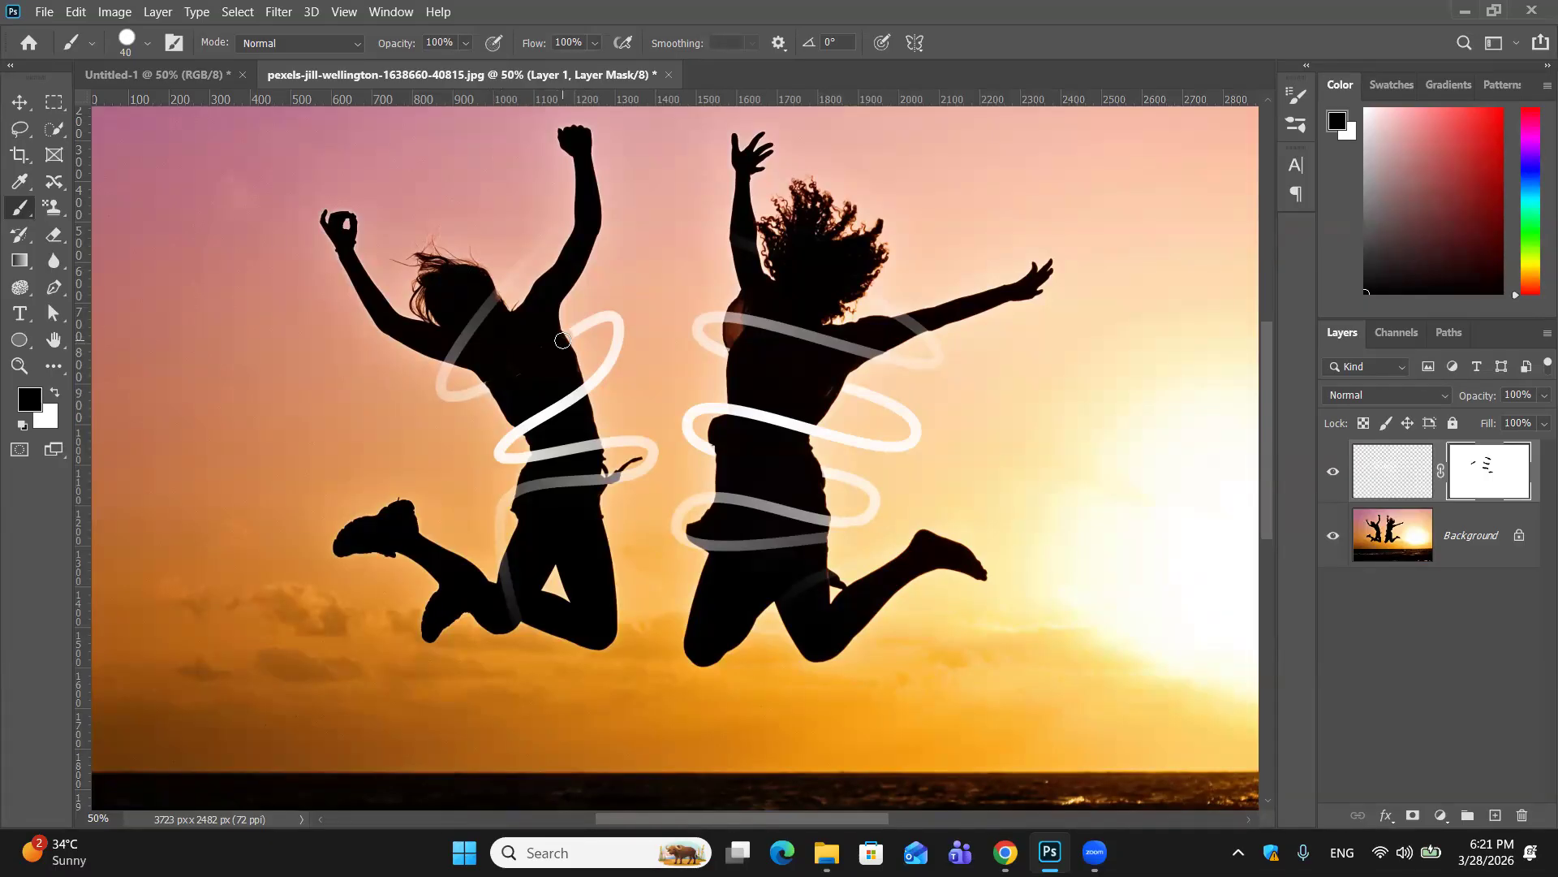
key(x)
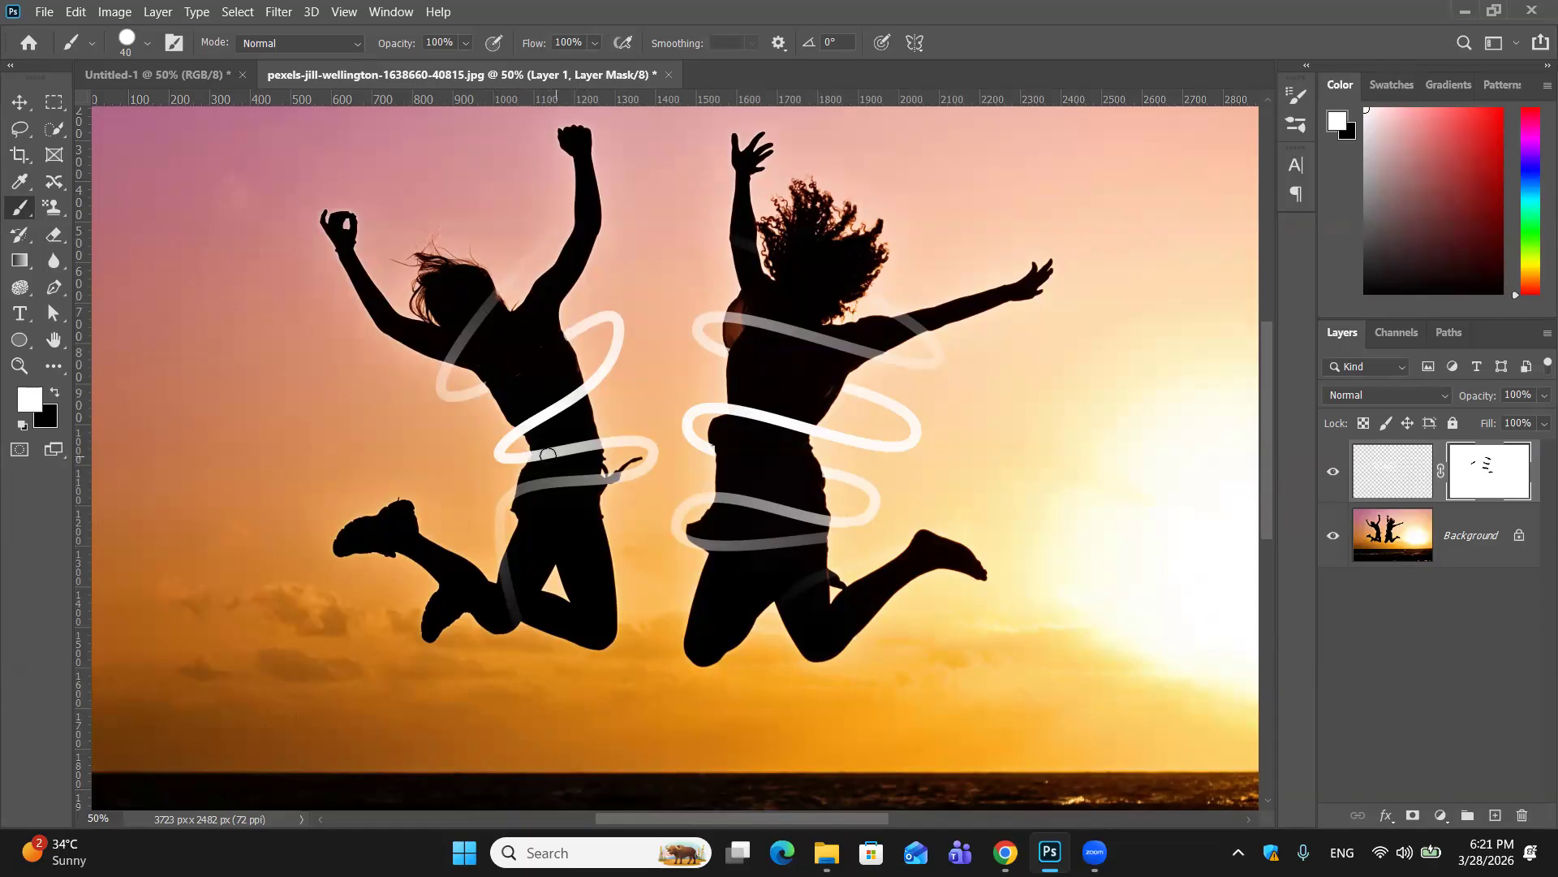
key(x)
drag(536, 455, 596, 444)
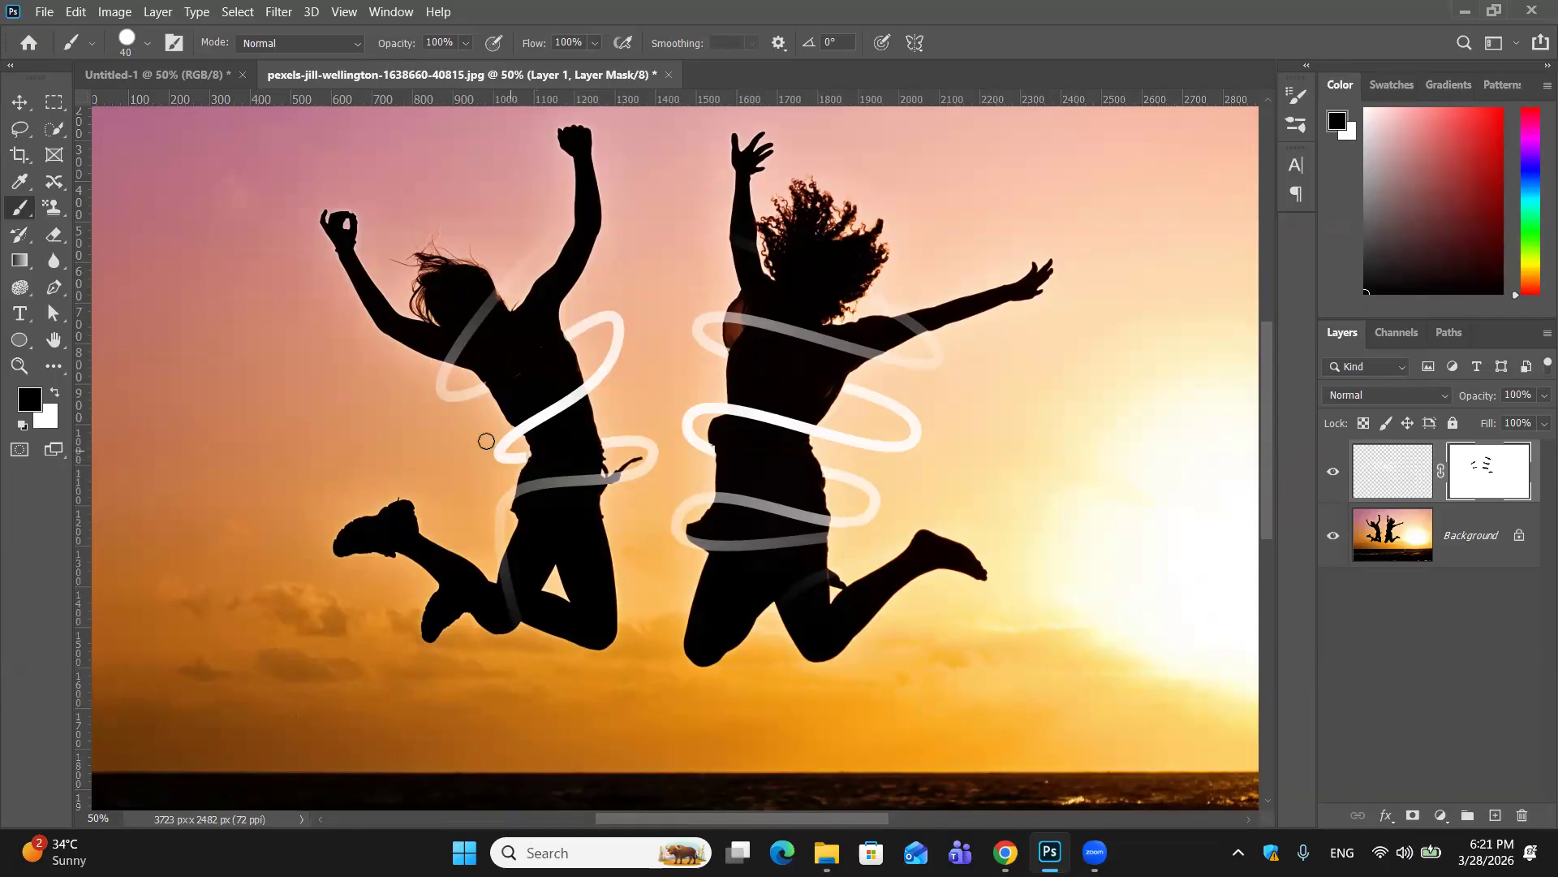
key(x)
Step: Switch to the Move tool and set the layer thumbnails to the smallest size
click(20, 102)
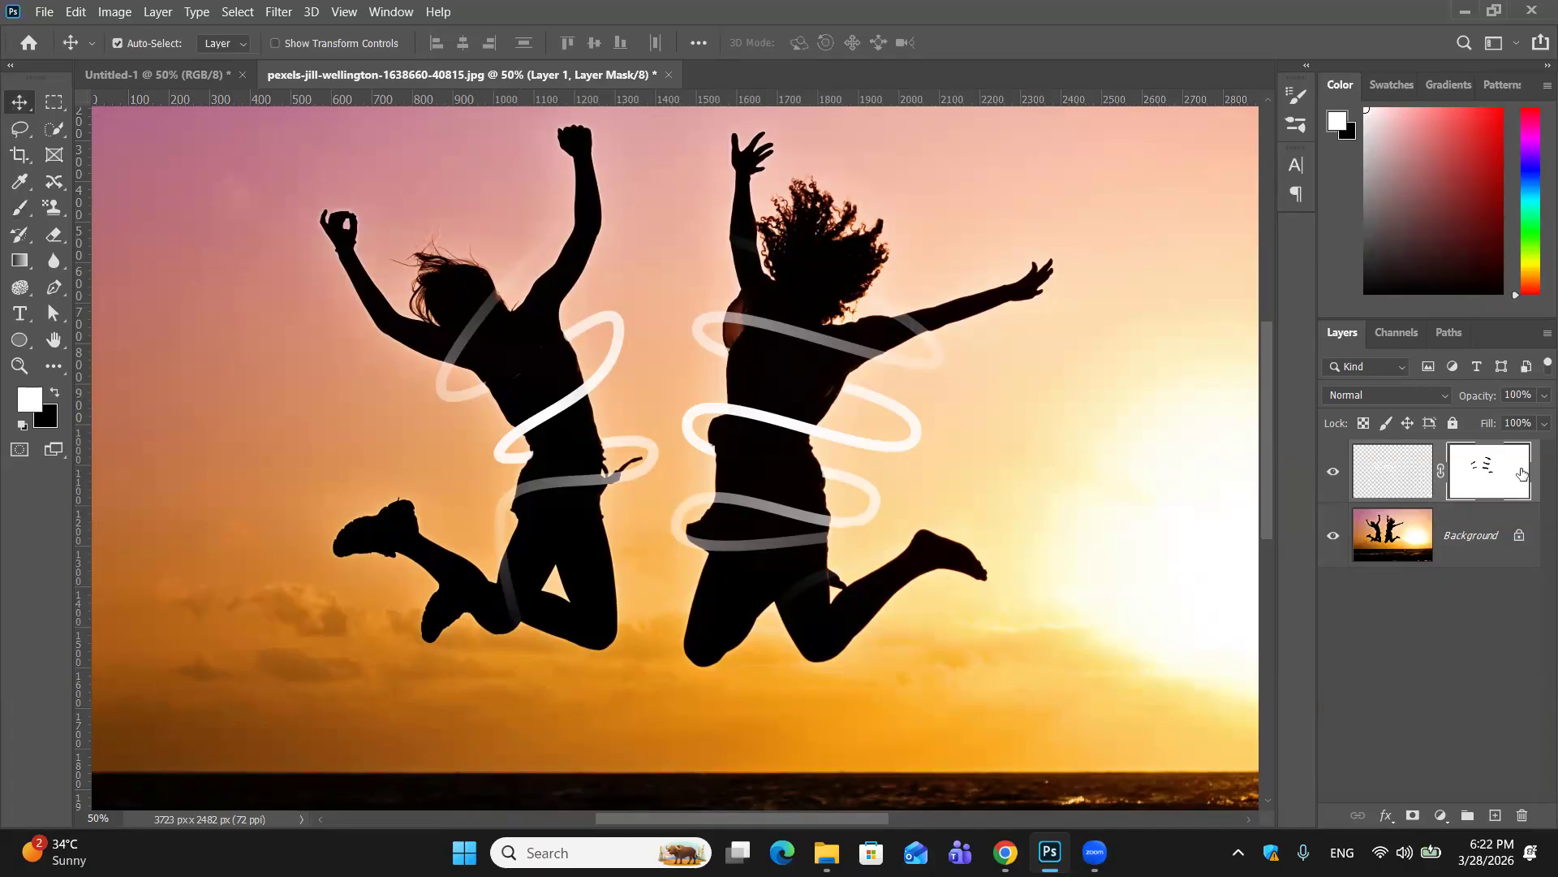
click(1548, 332)
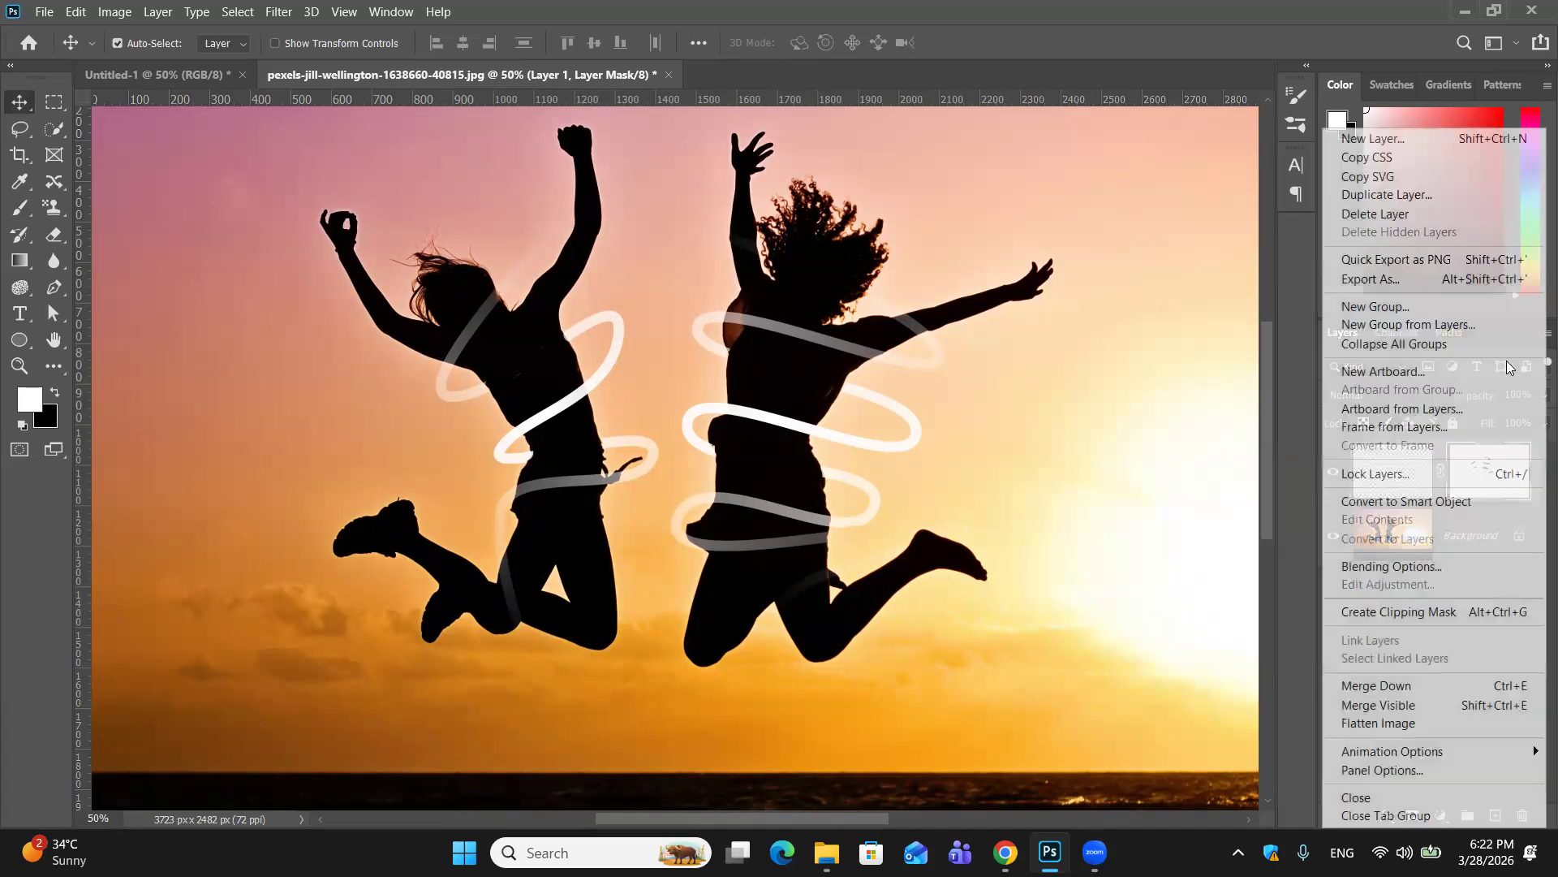
mouse_move(1441, 754)
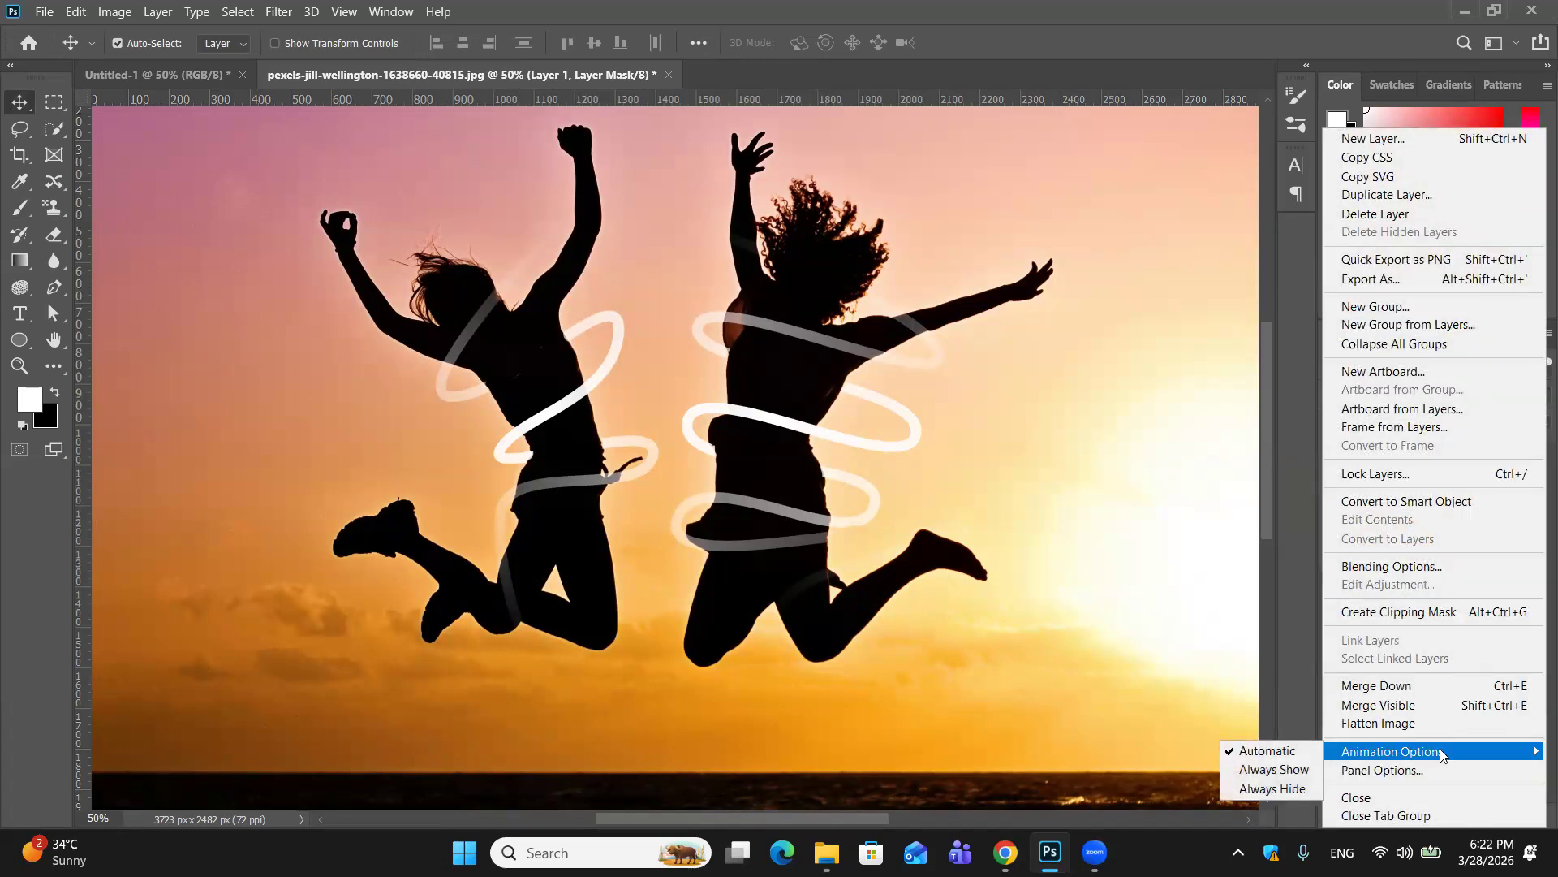
click(1432, 768)
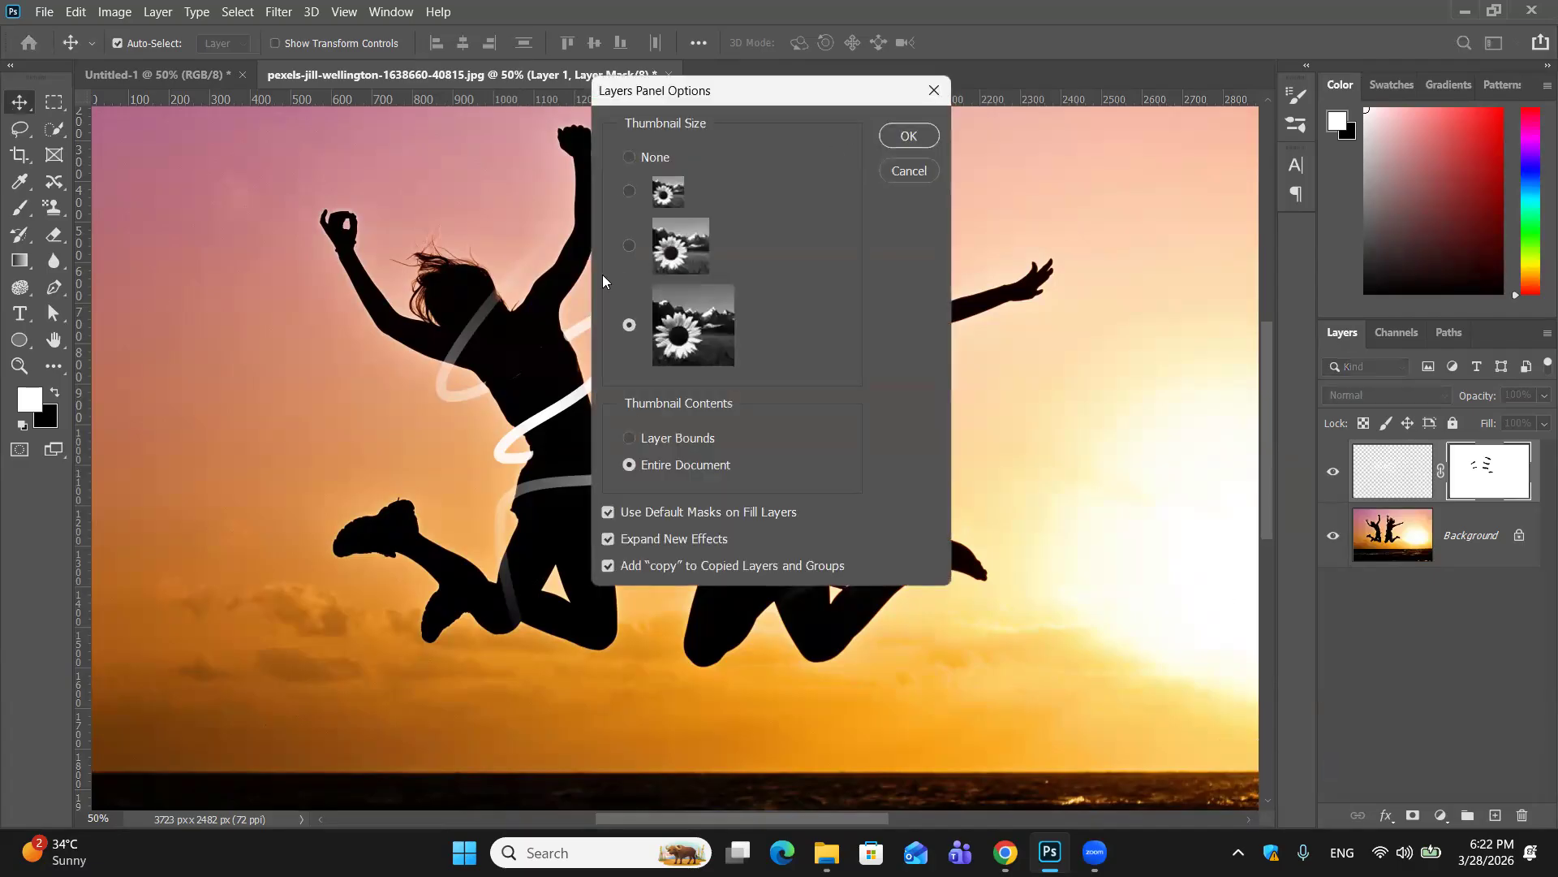
click(625, 193)
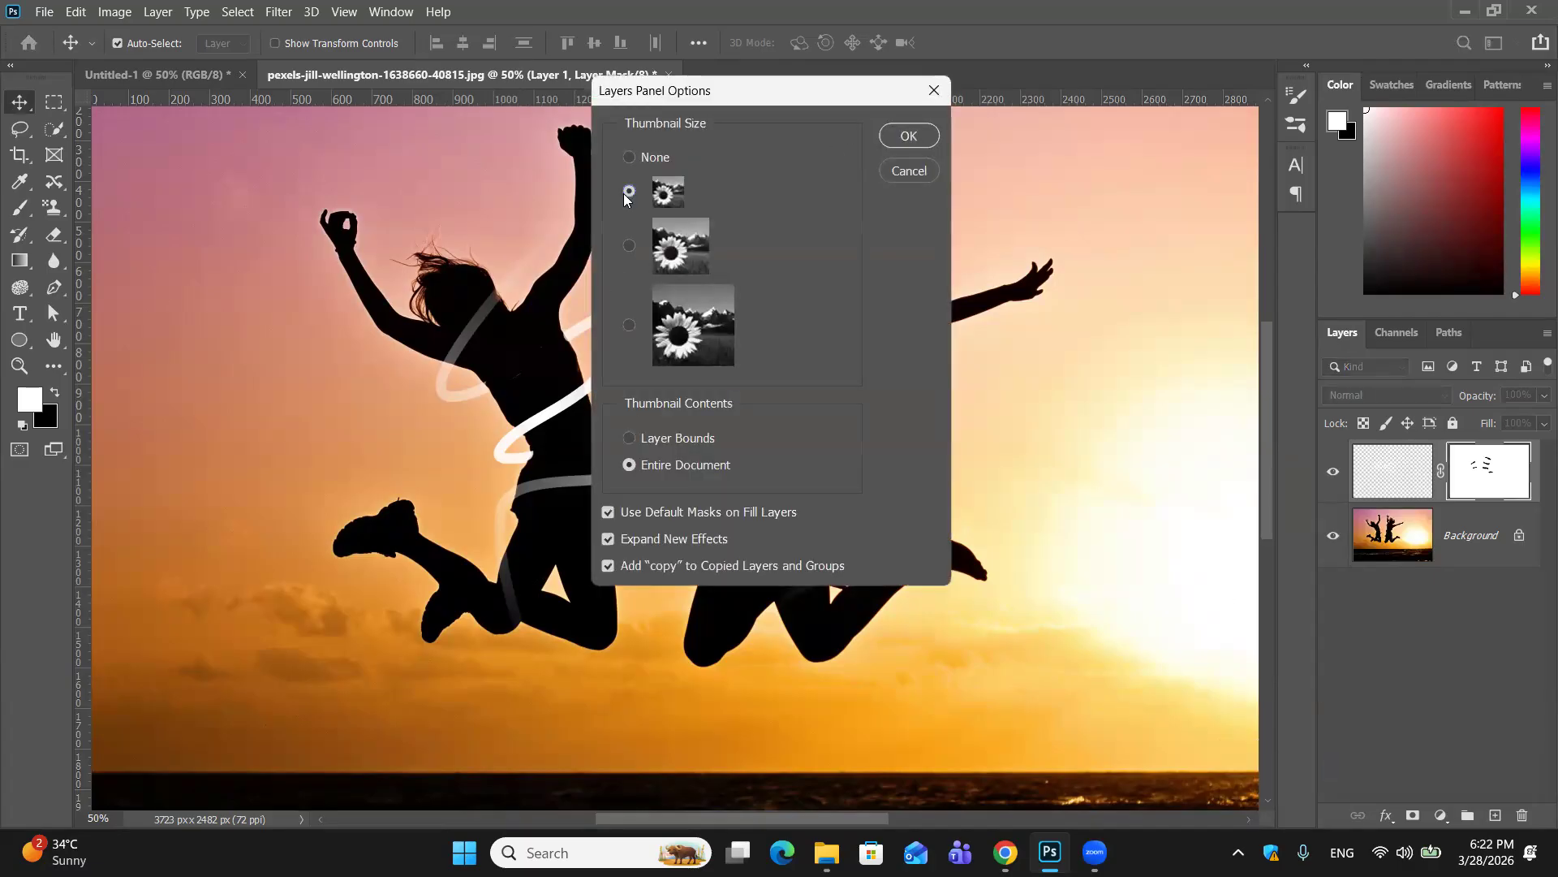
click(895, 139)
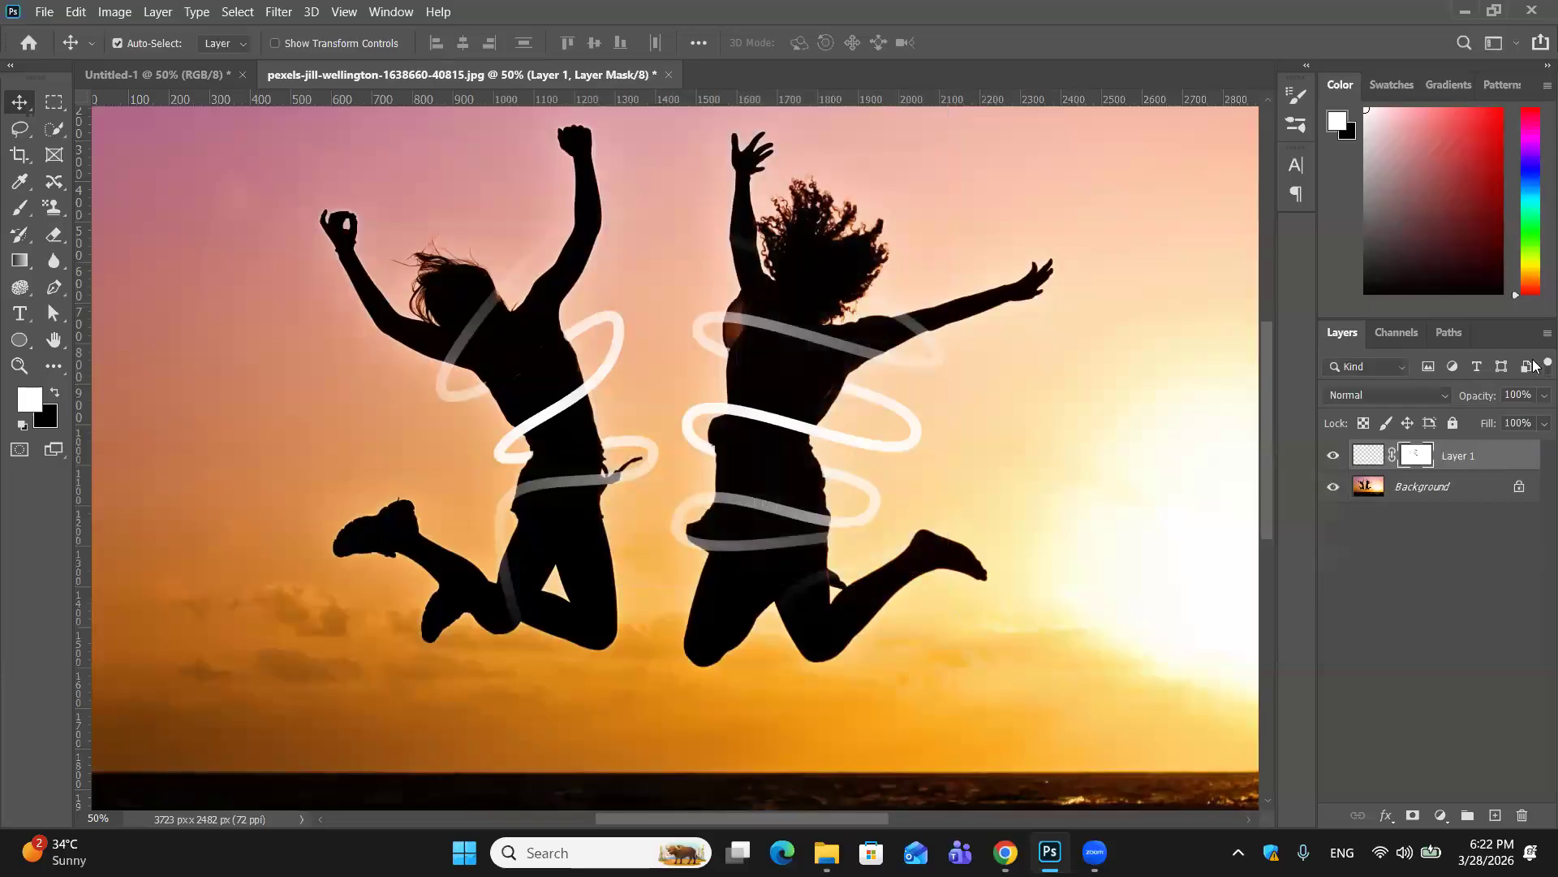
Step: Set the layer thumbnails to the medium size
click(1546, 334)
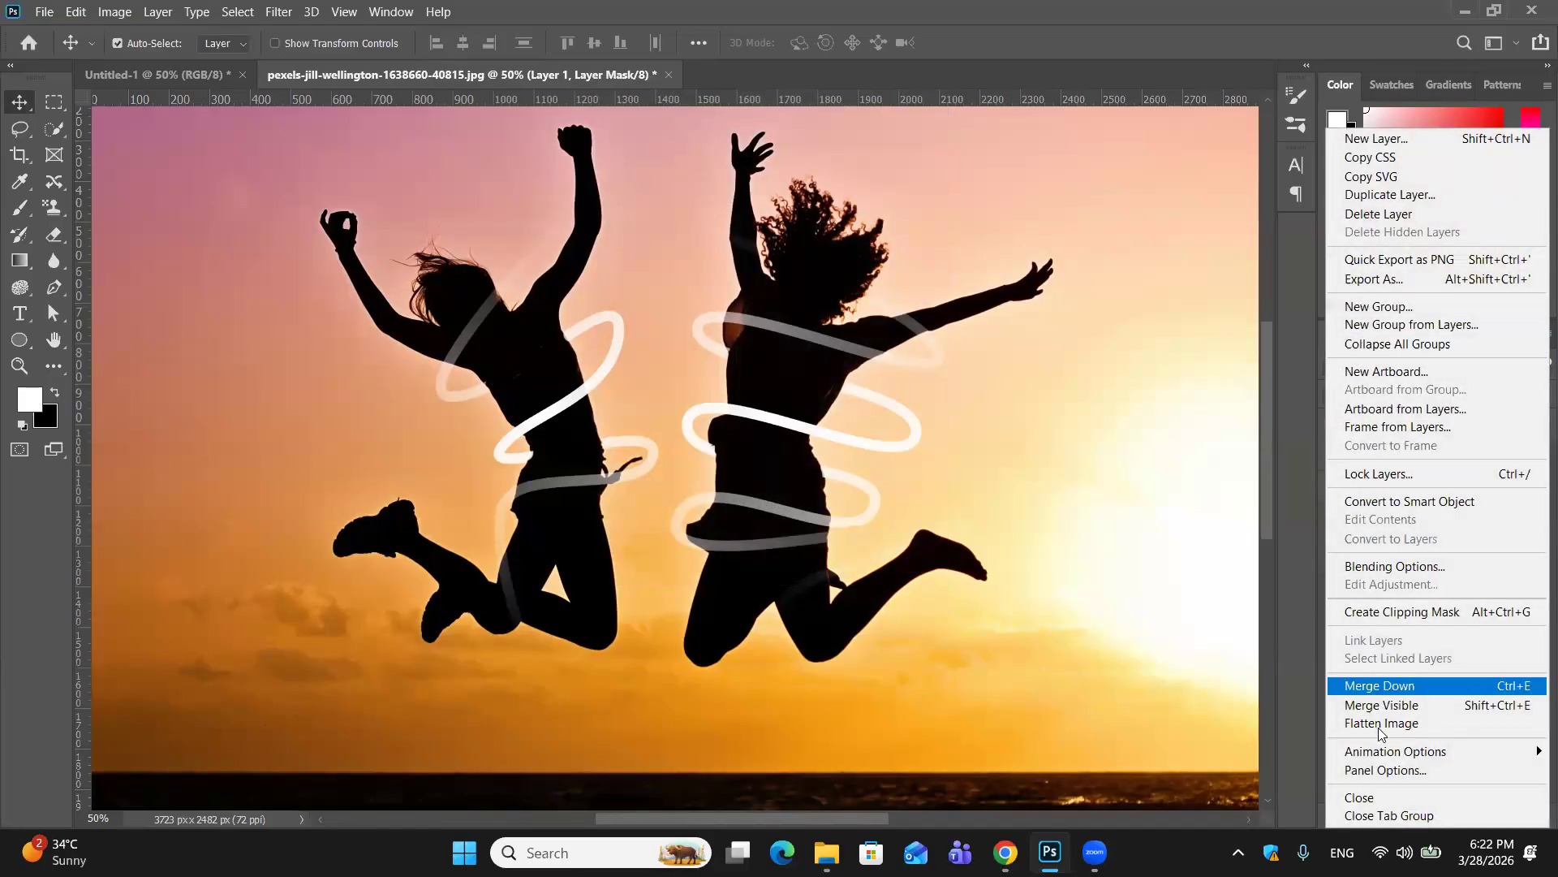
click(1385, 769)
click(629, 246)
click(930, 138)
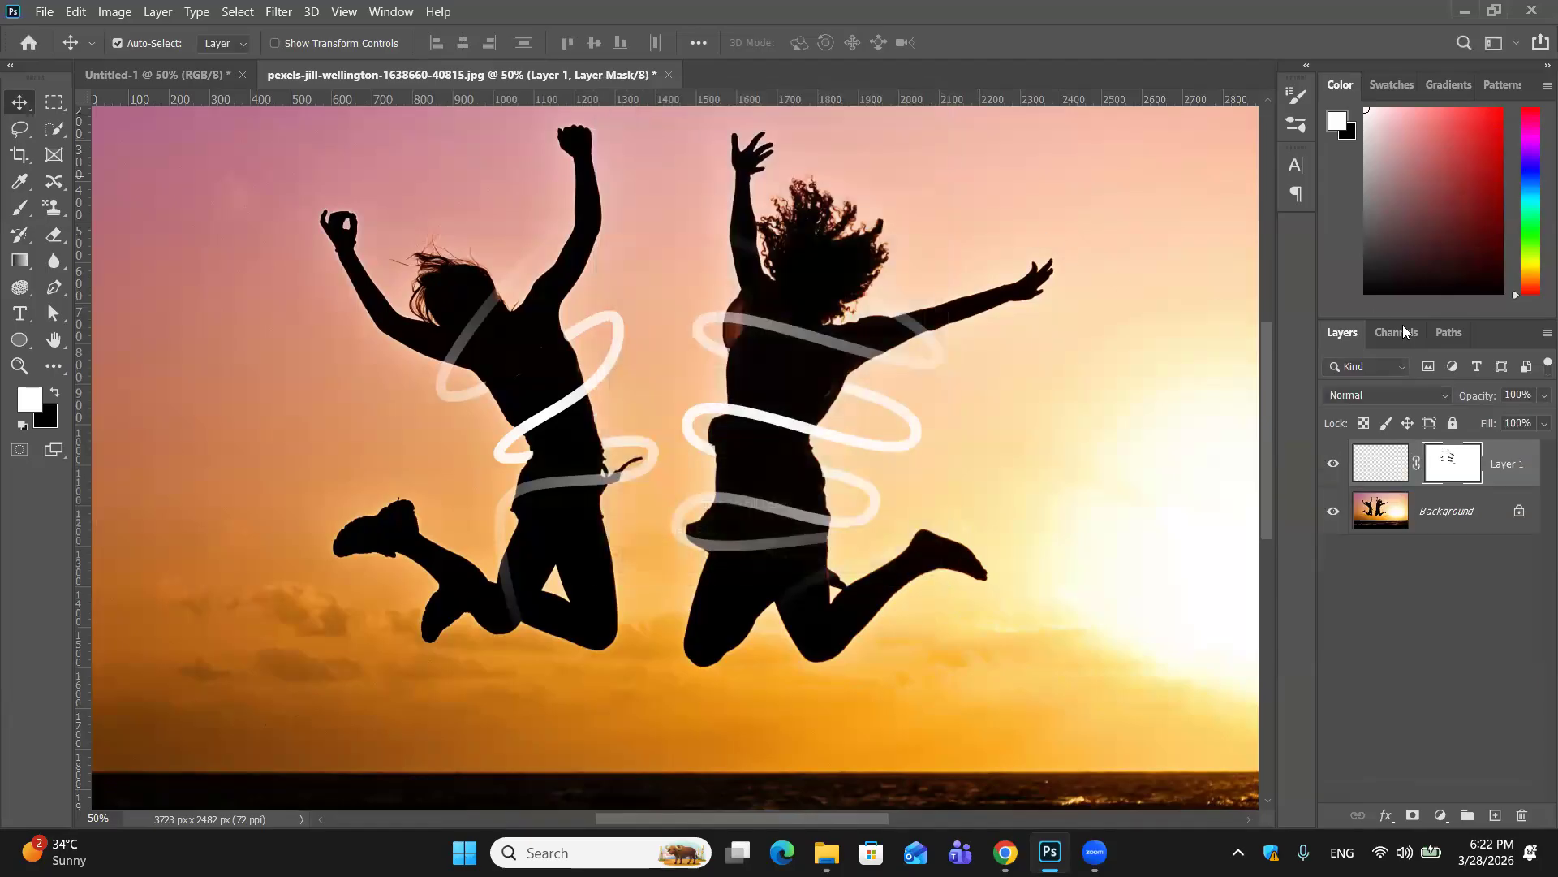
Step: Add an Outer Glow effect to Layer 1, reset it to default settings and set its opacity to 69%
key(x)
double_click(1534, 463)
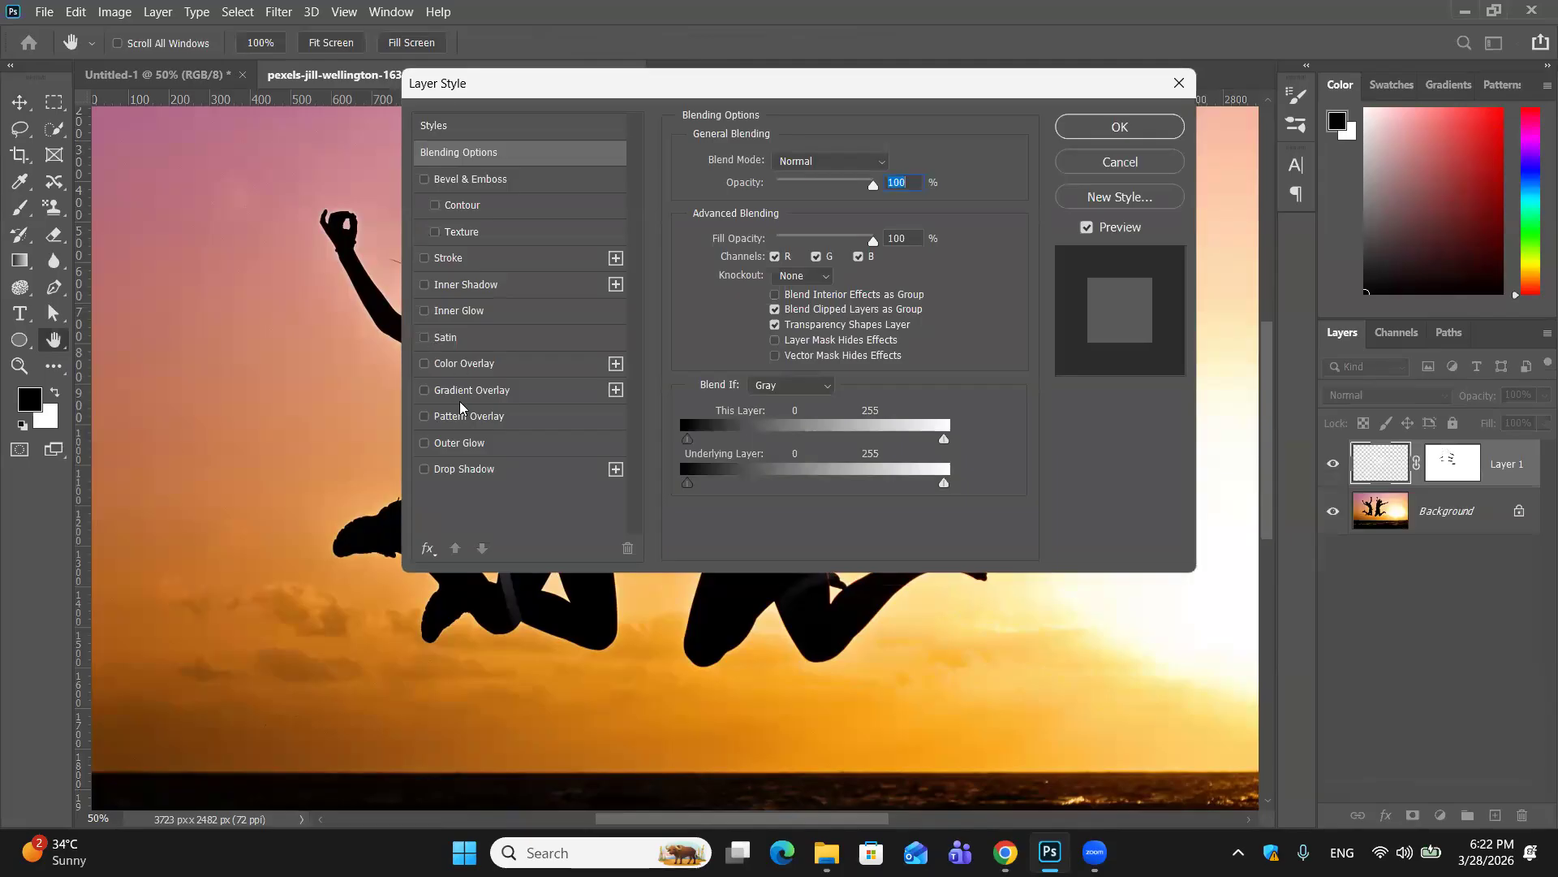
click(456, 444)
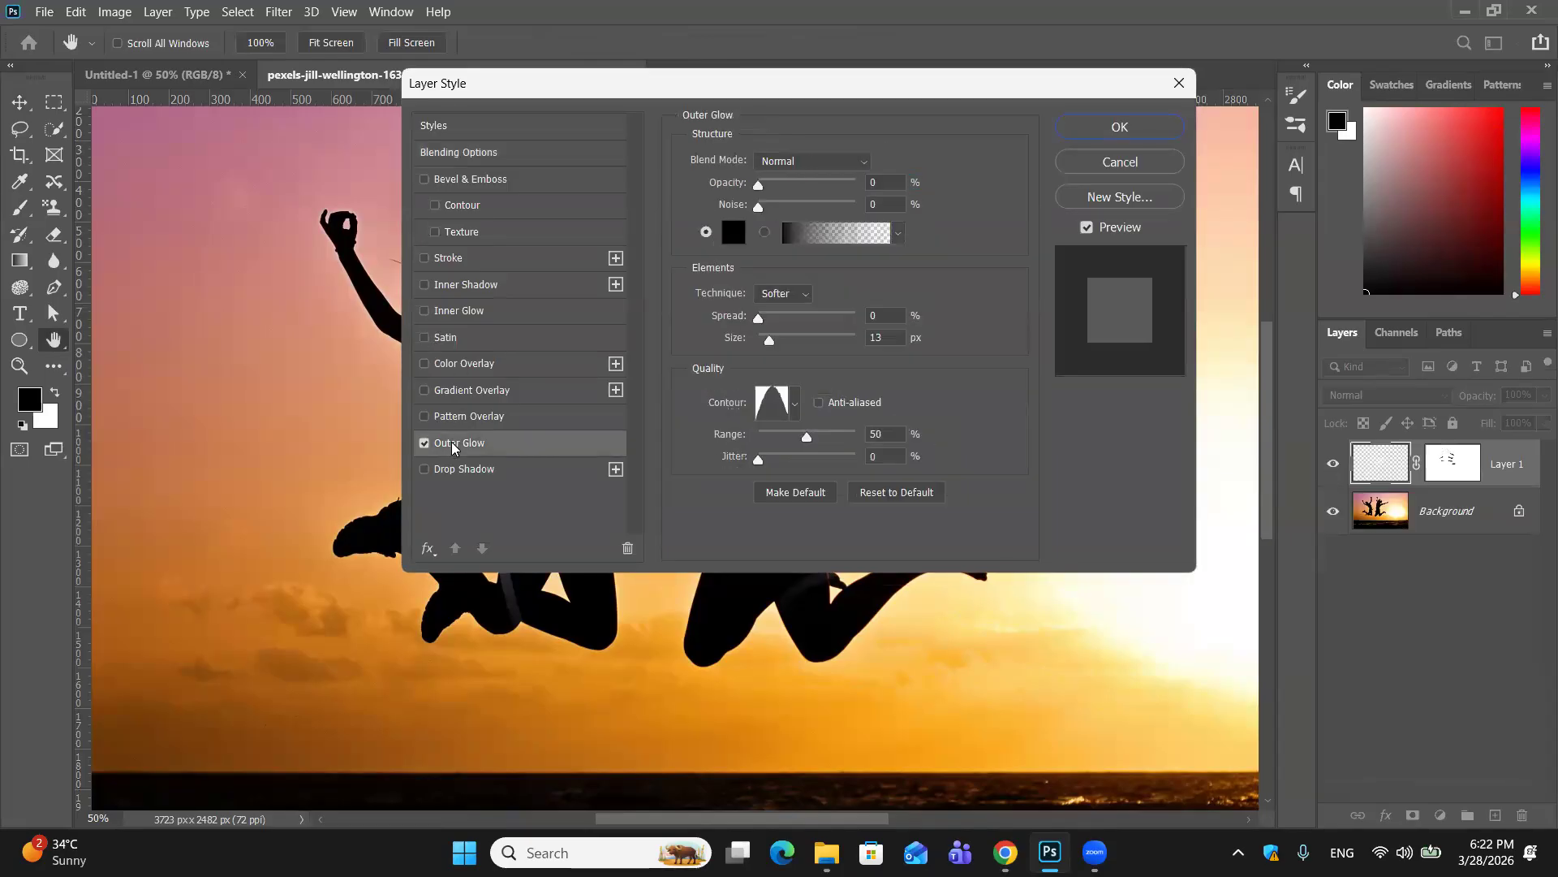
click(878, 493)
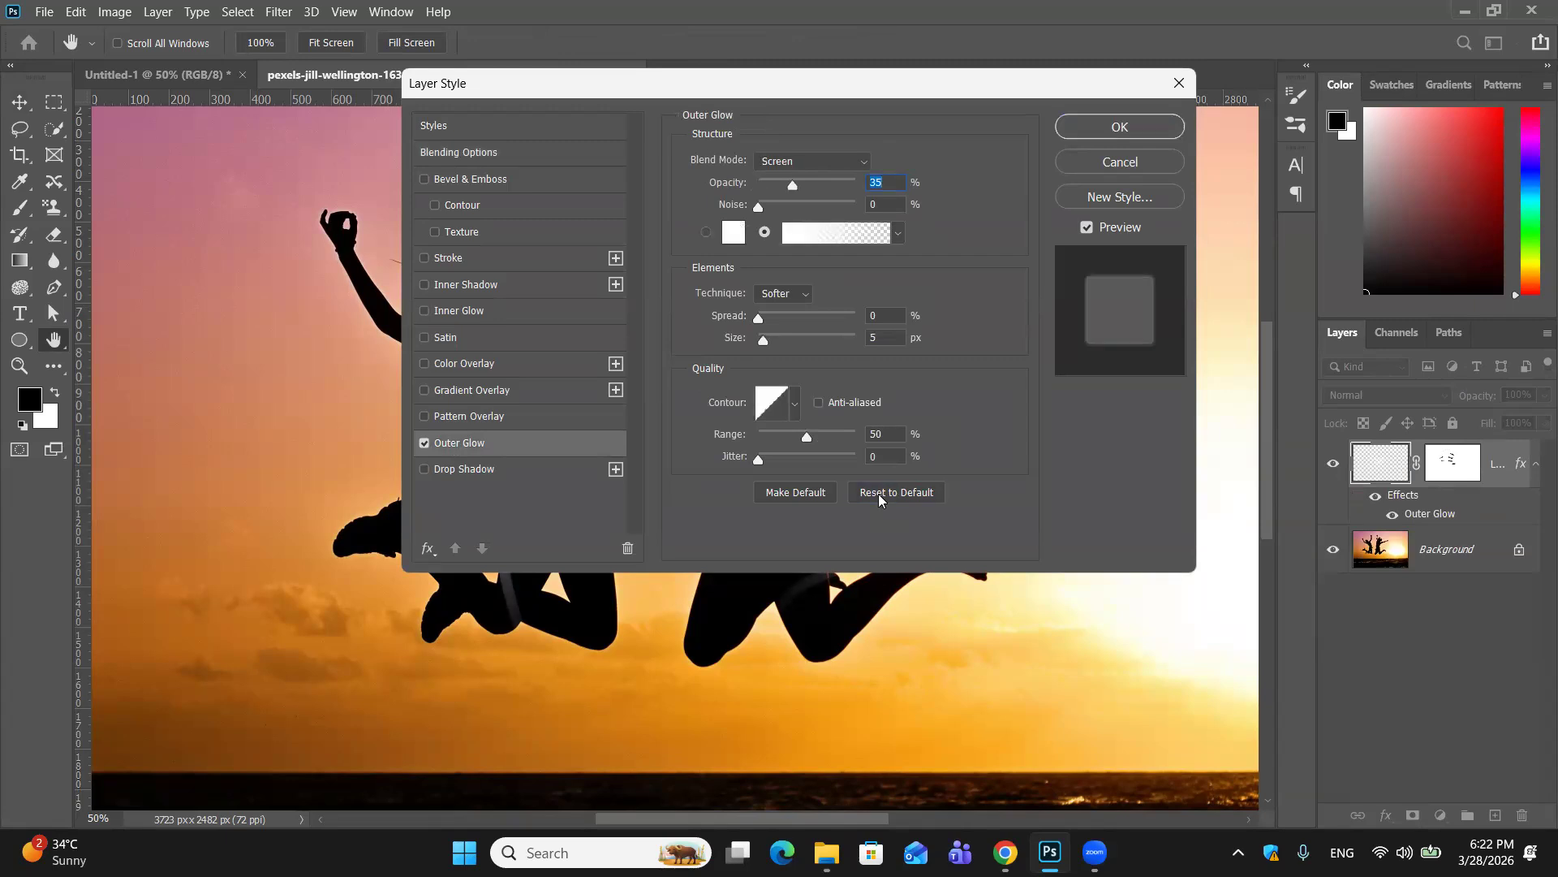
drag(793, 182, 825, 182)
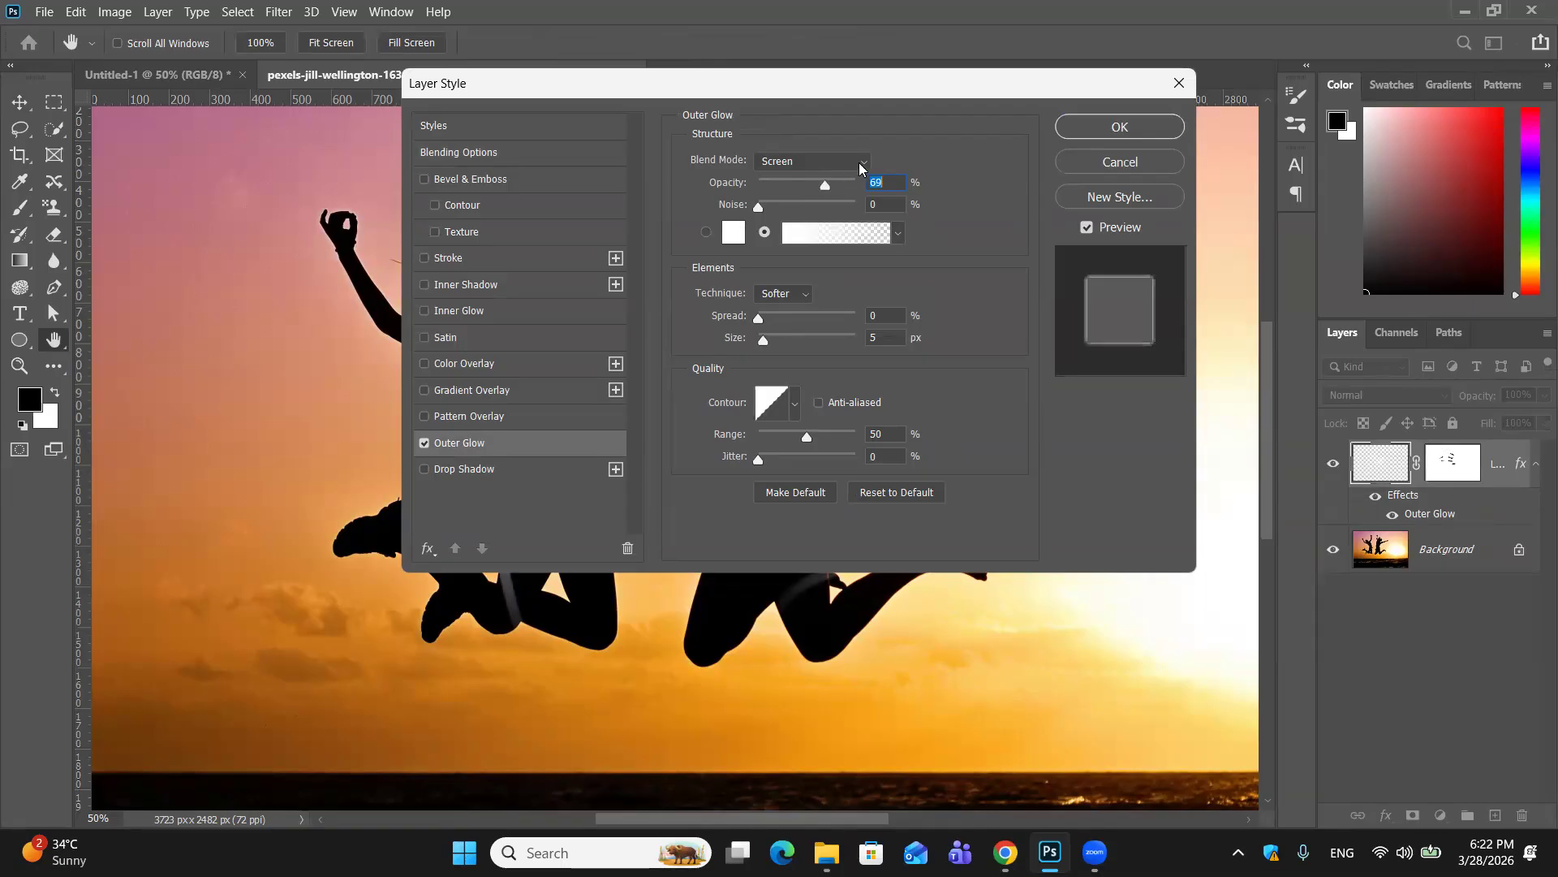
Step: Change the outer glow color to golden orange and set its size to 166 px
click(733, 235)
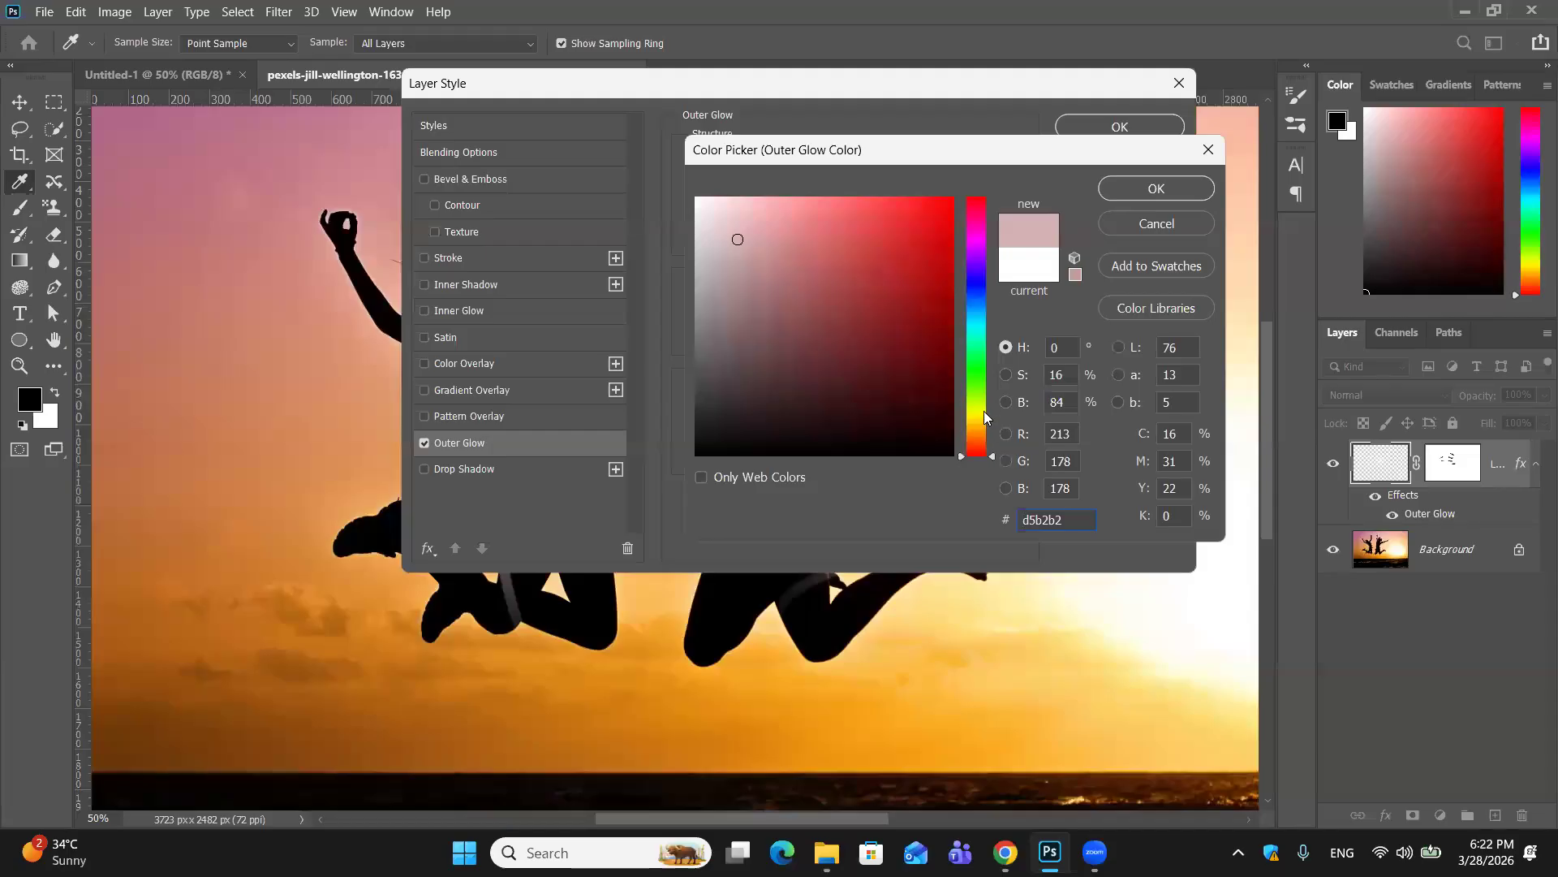
drag(980, 417, 980, 420)
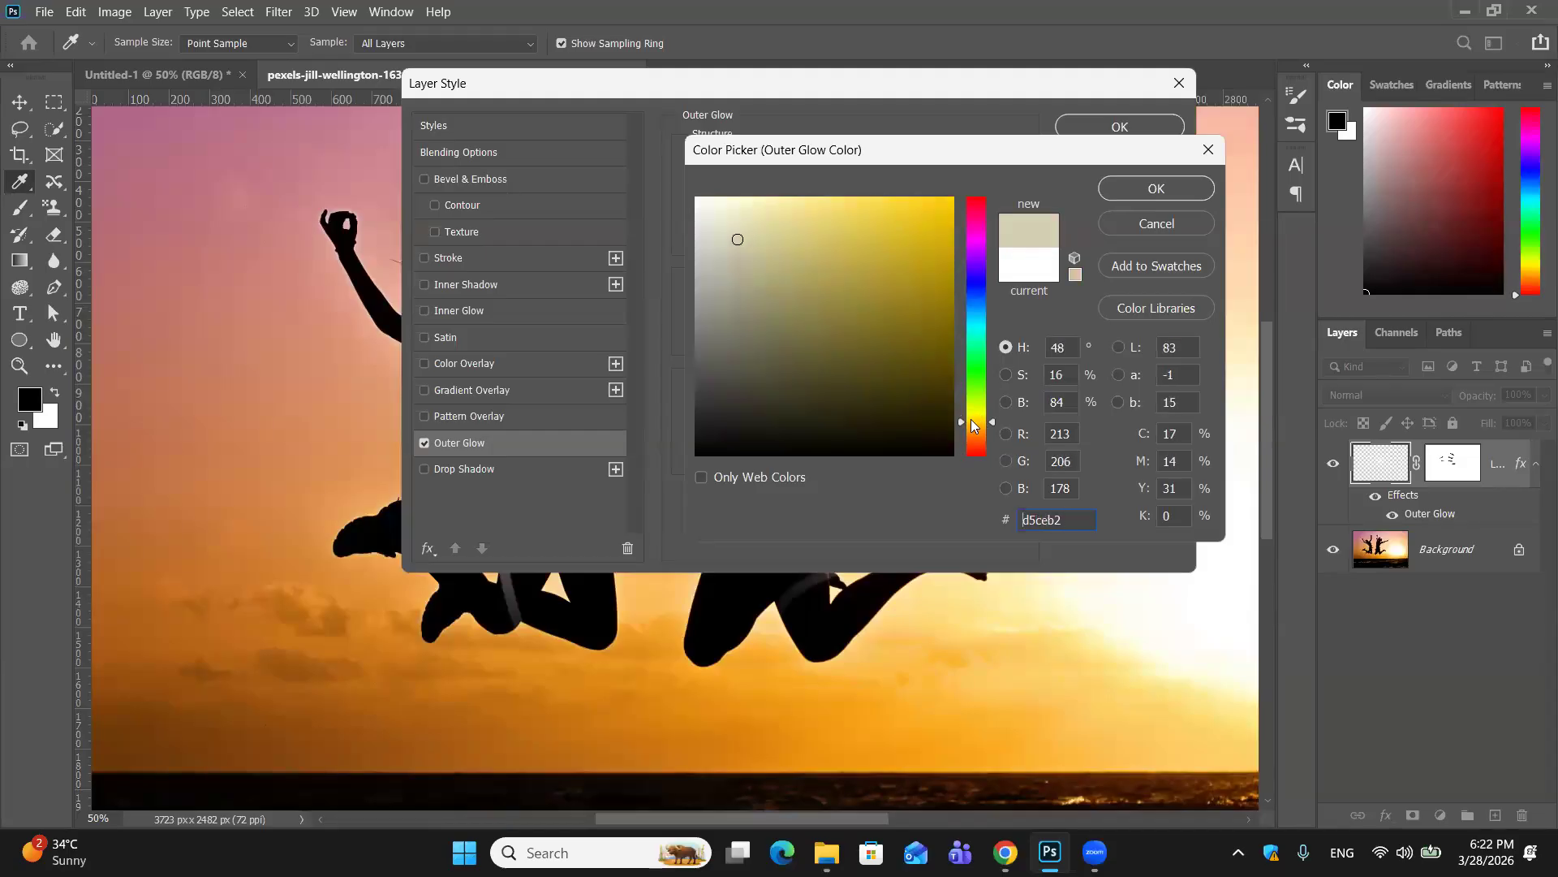
mouse_move(930, 362)
mouse_down()
mouse_move(938, 216)
mouse_move(942, 266)
mouse_move(925, 217)
mouse_move(891, 240)
mouse_move(891, 219)
mouse_move(891, 263)
mouse_move(903, 231)
mouse_up()
click(1160, 190)
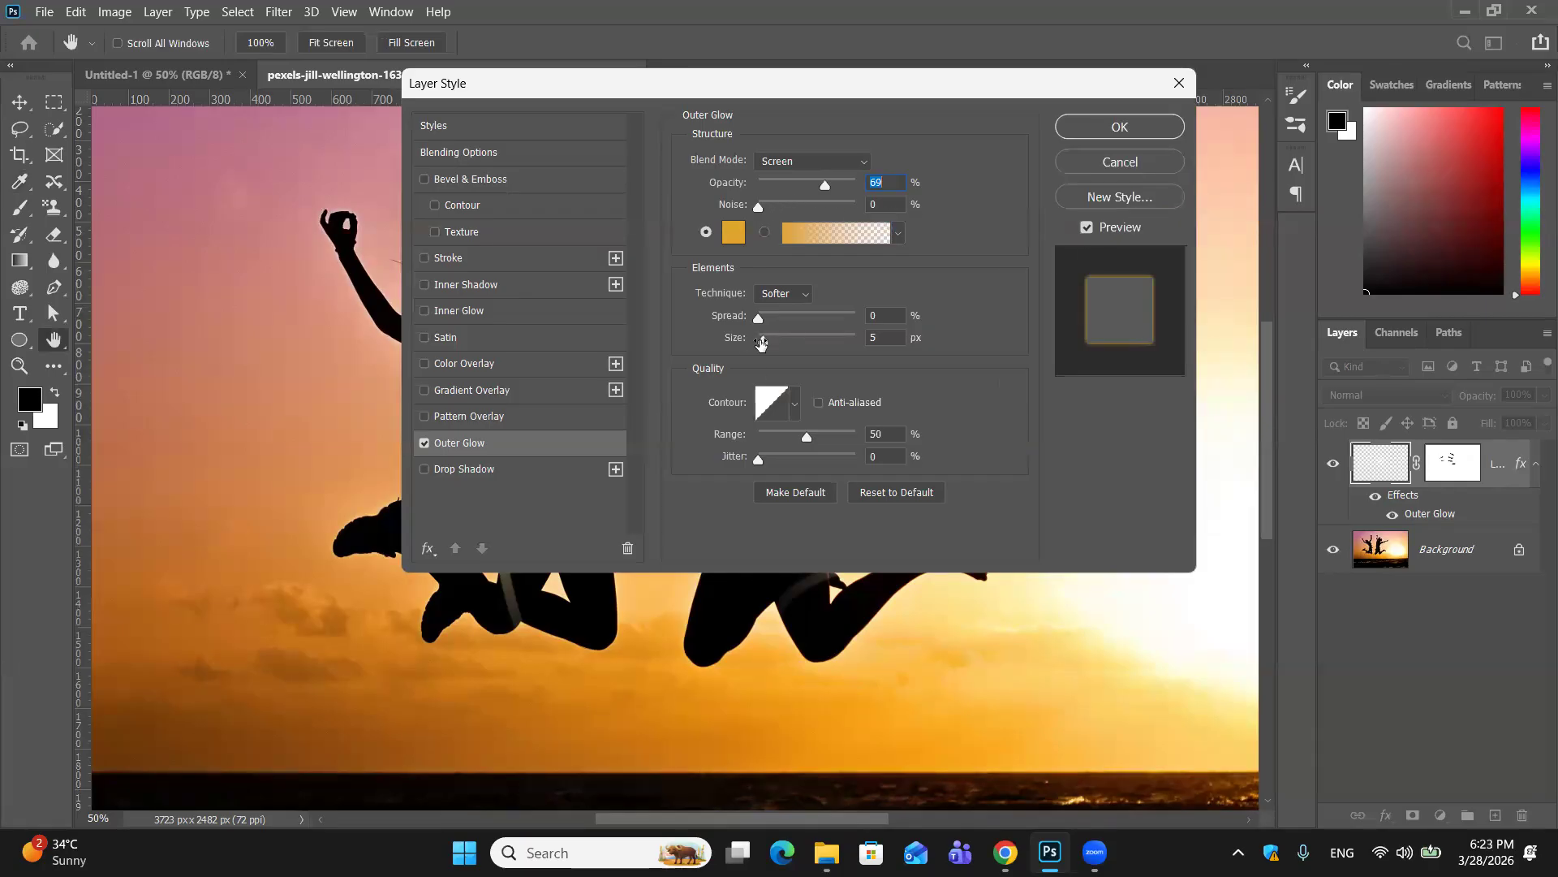
drag(761, 342, 826, 344)
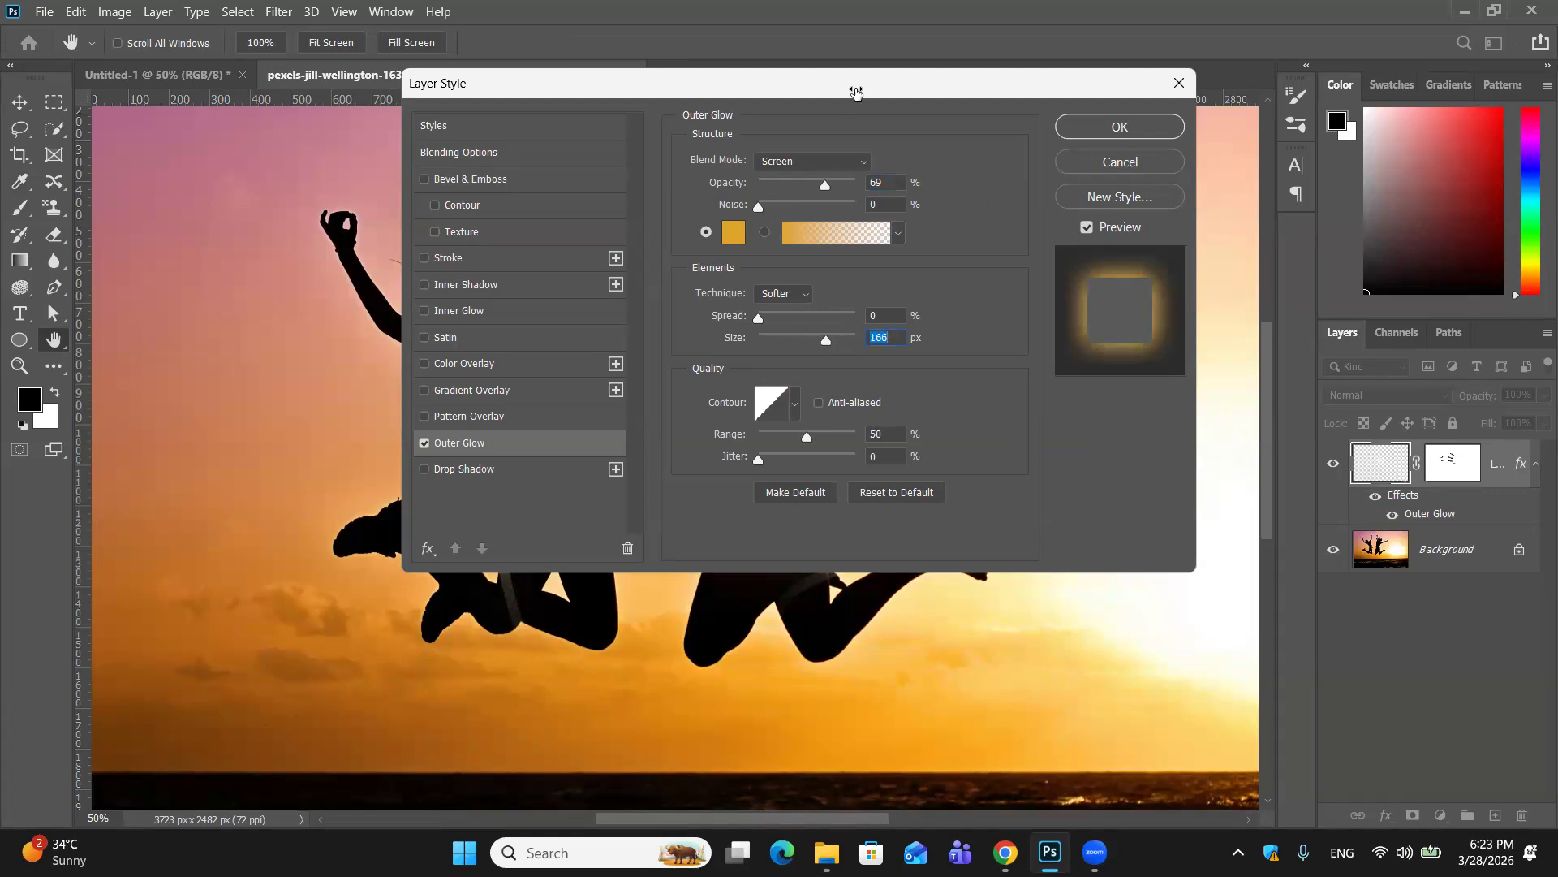
Step: Accept the Outer Glow settings for the light ribbons and switch to the blank Untitled-1 document
drag(857, 91, 887, 330)
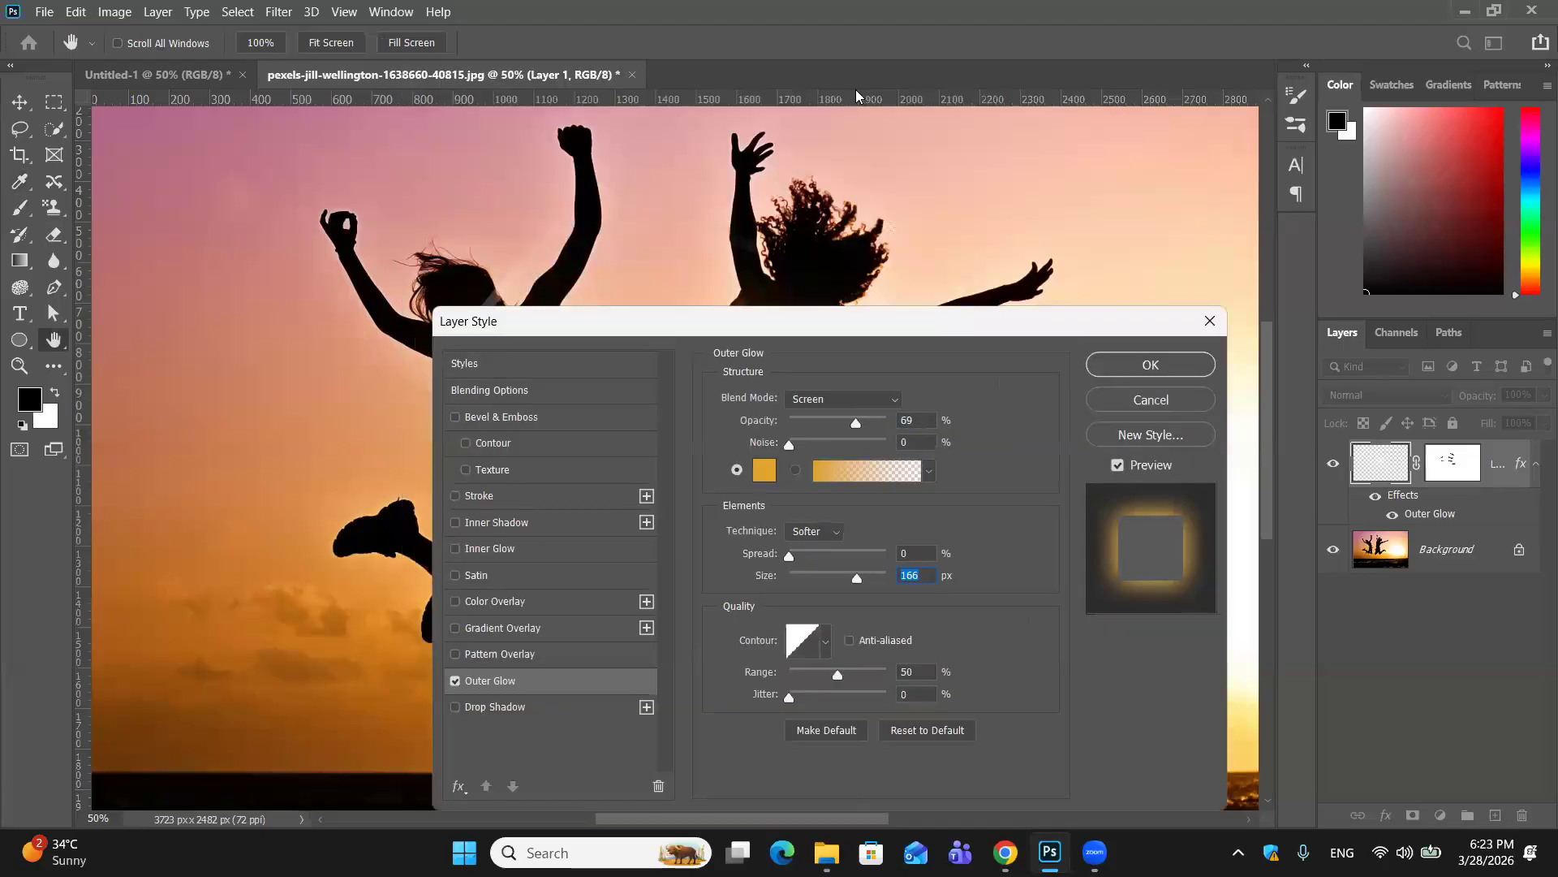
click(1145, 365)
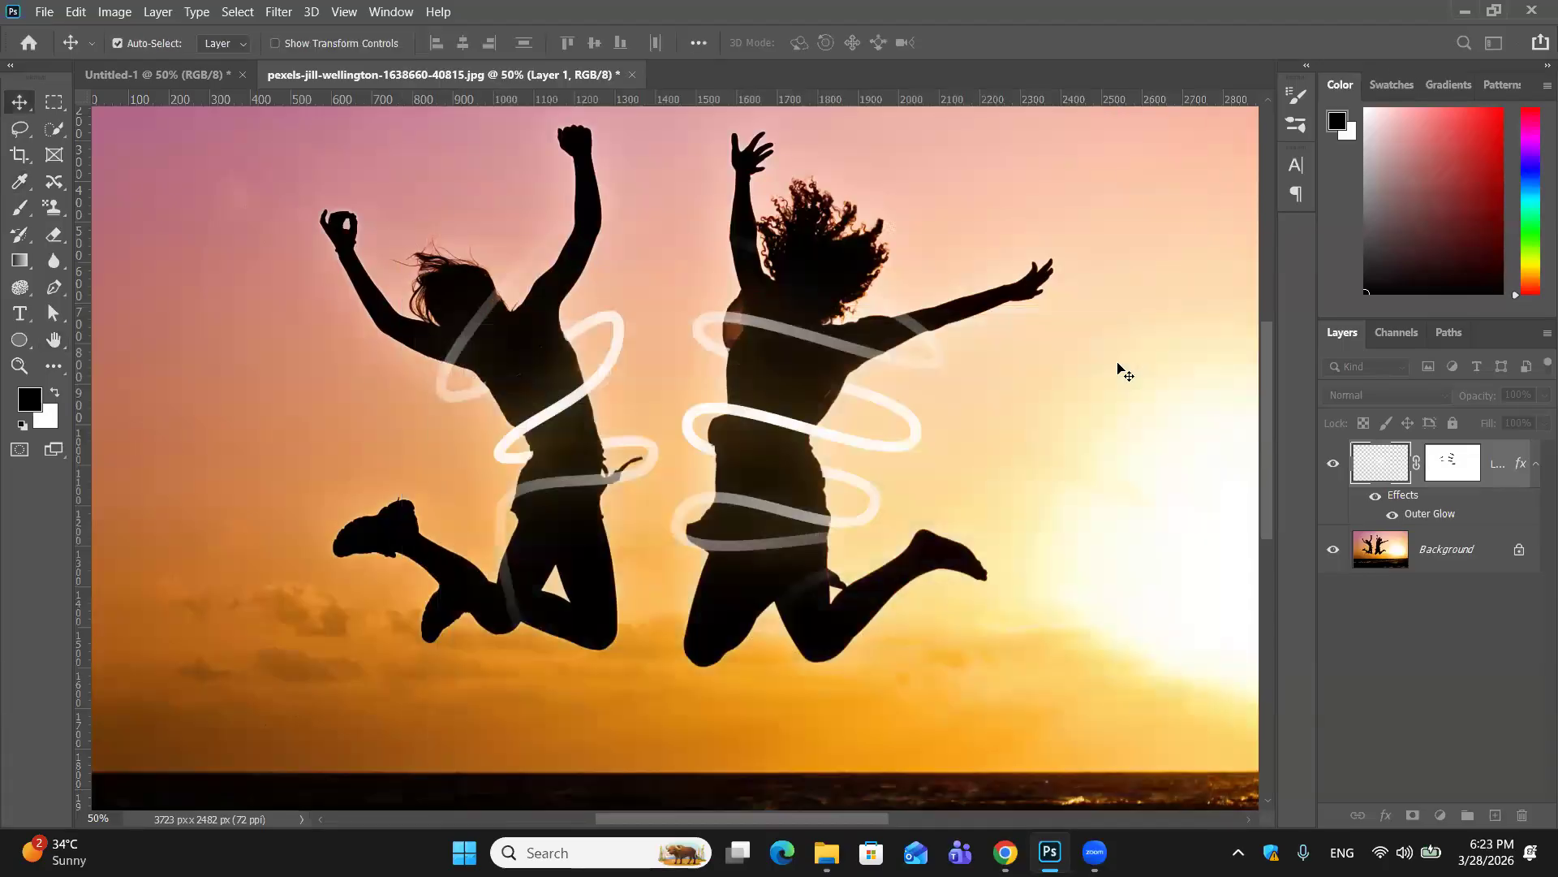
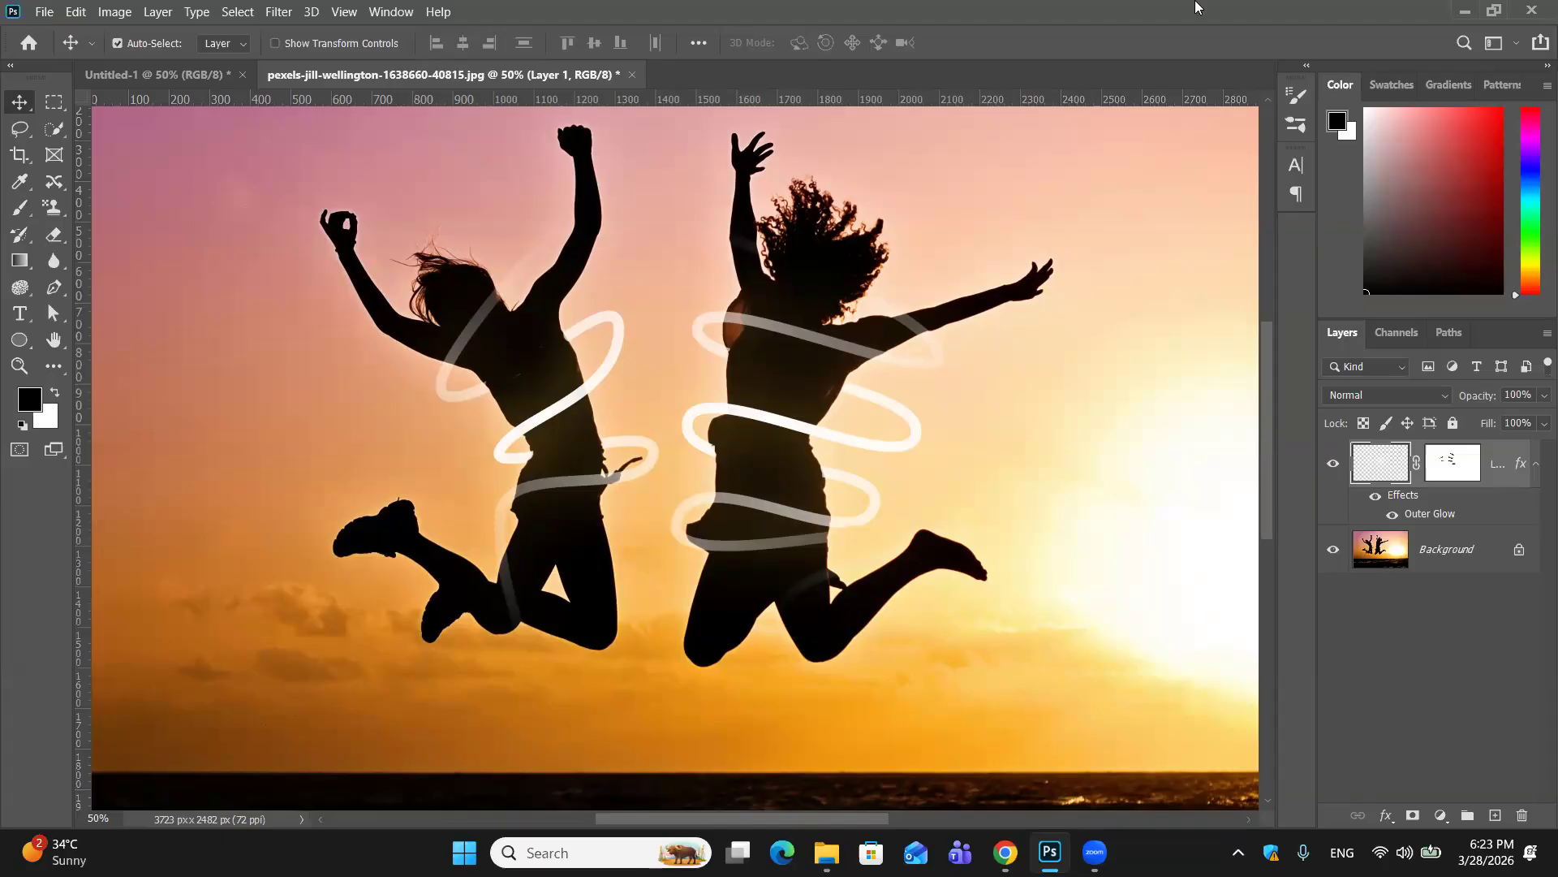
click(183, 80)
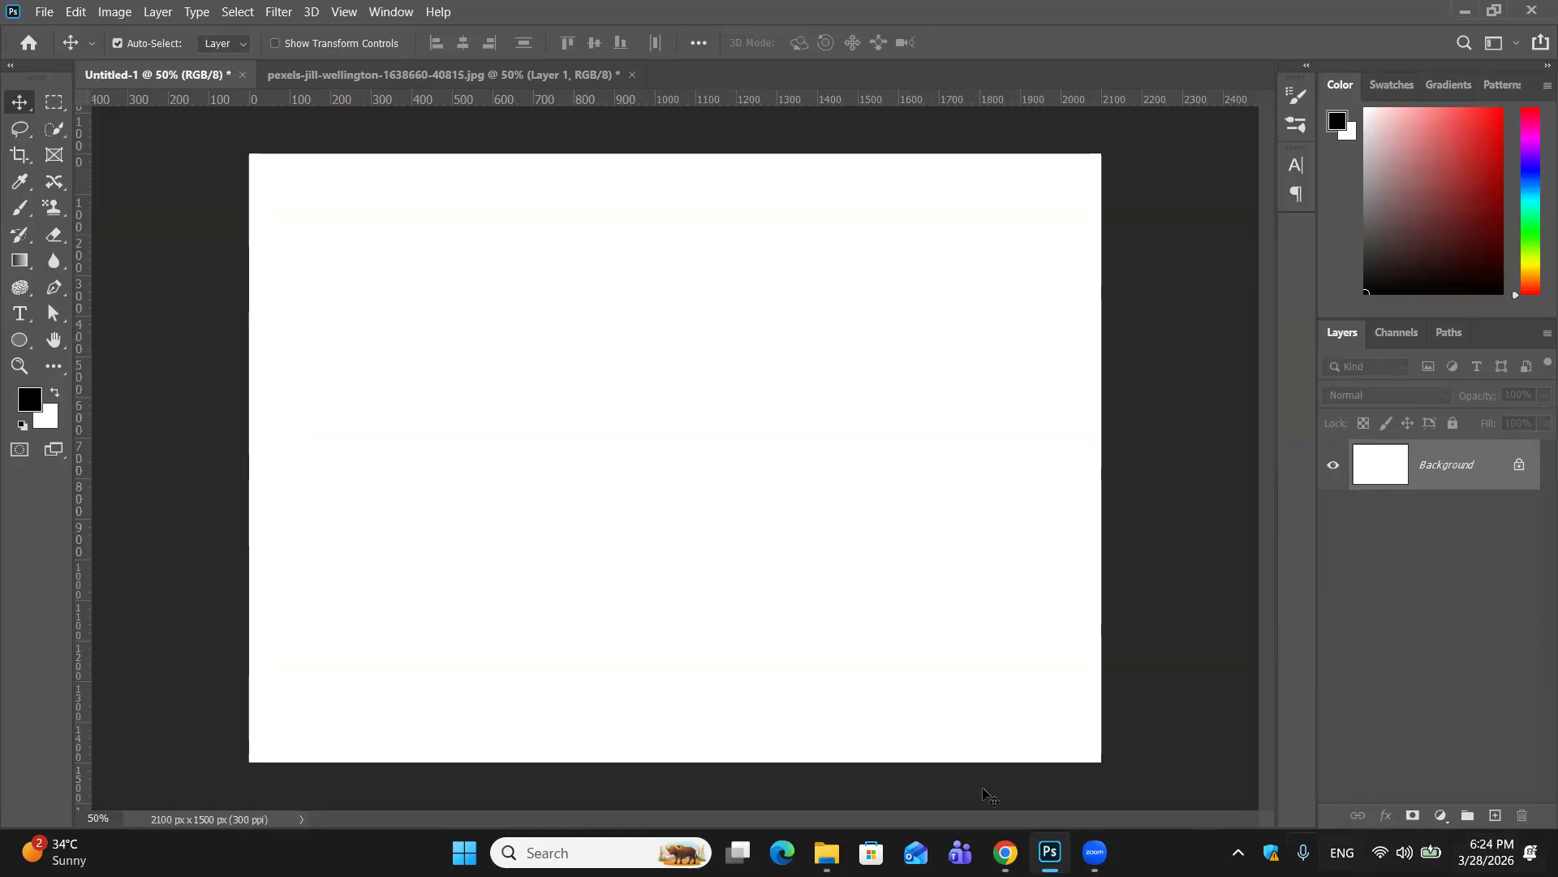
Step: Switch to Chrome, search Google for "fashion" in a new tab and copy the description text of the Freepik result
click(1011, 851)
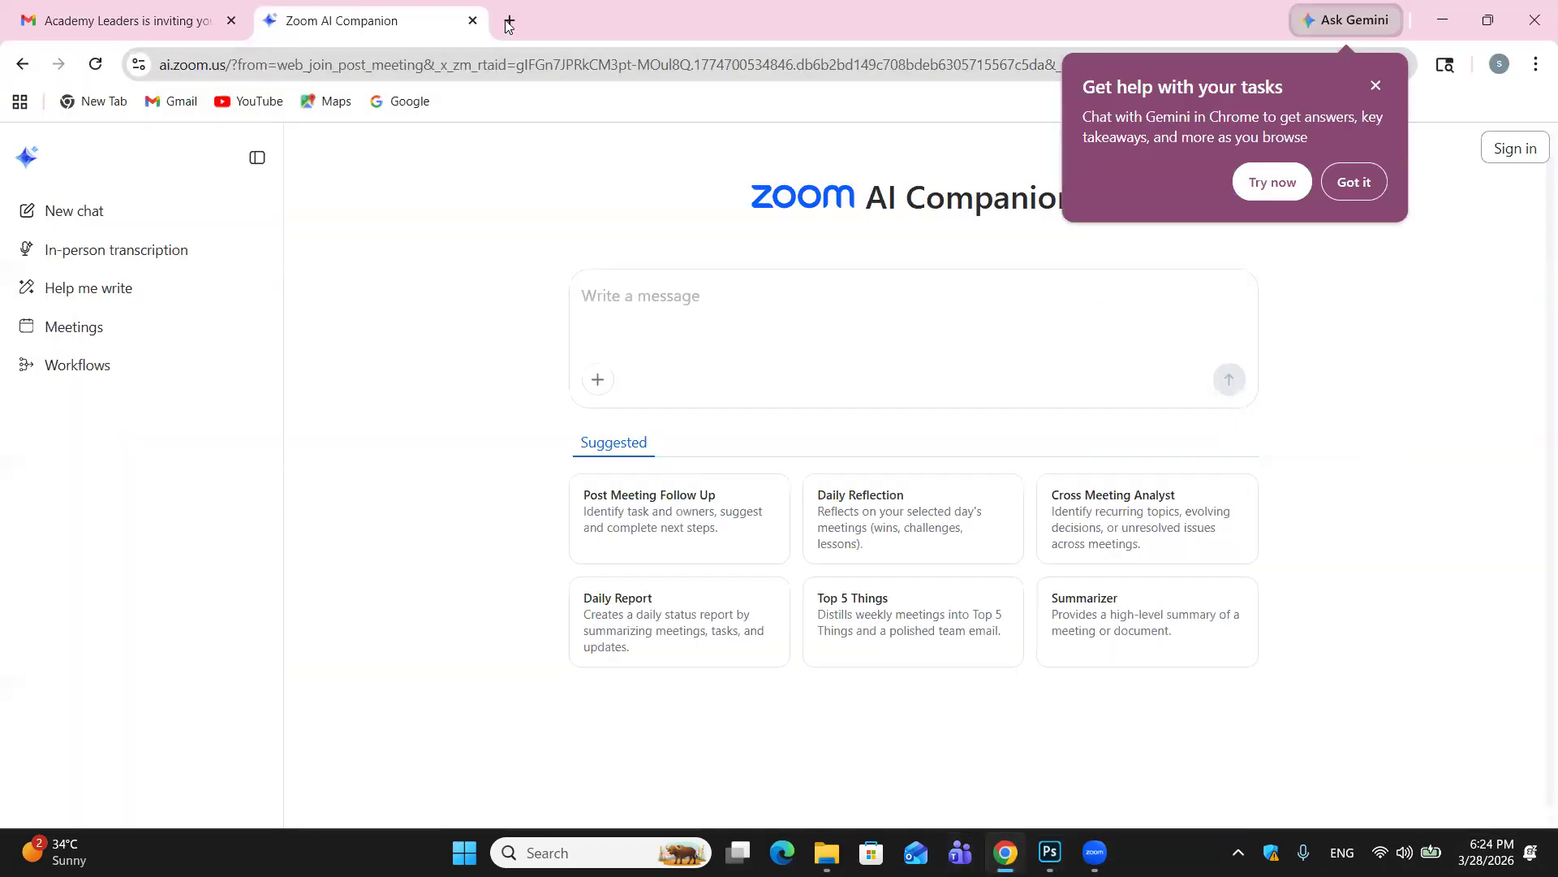
click(509, 24)
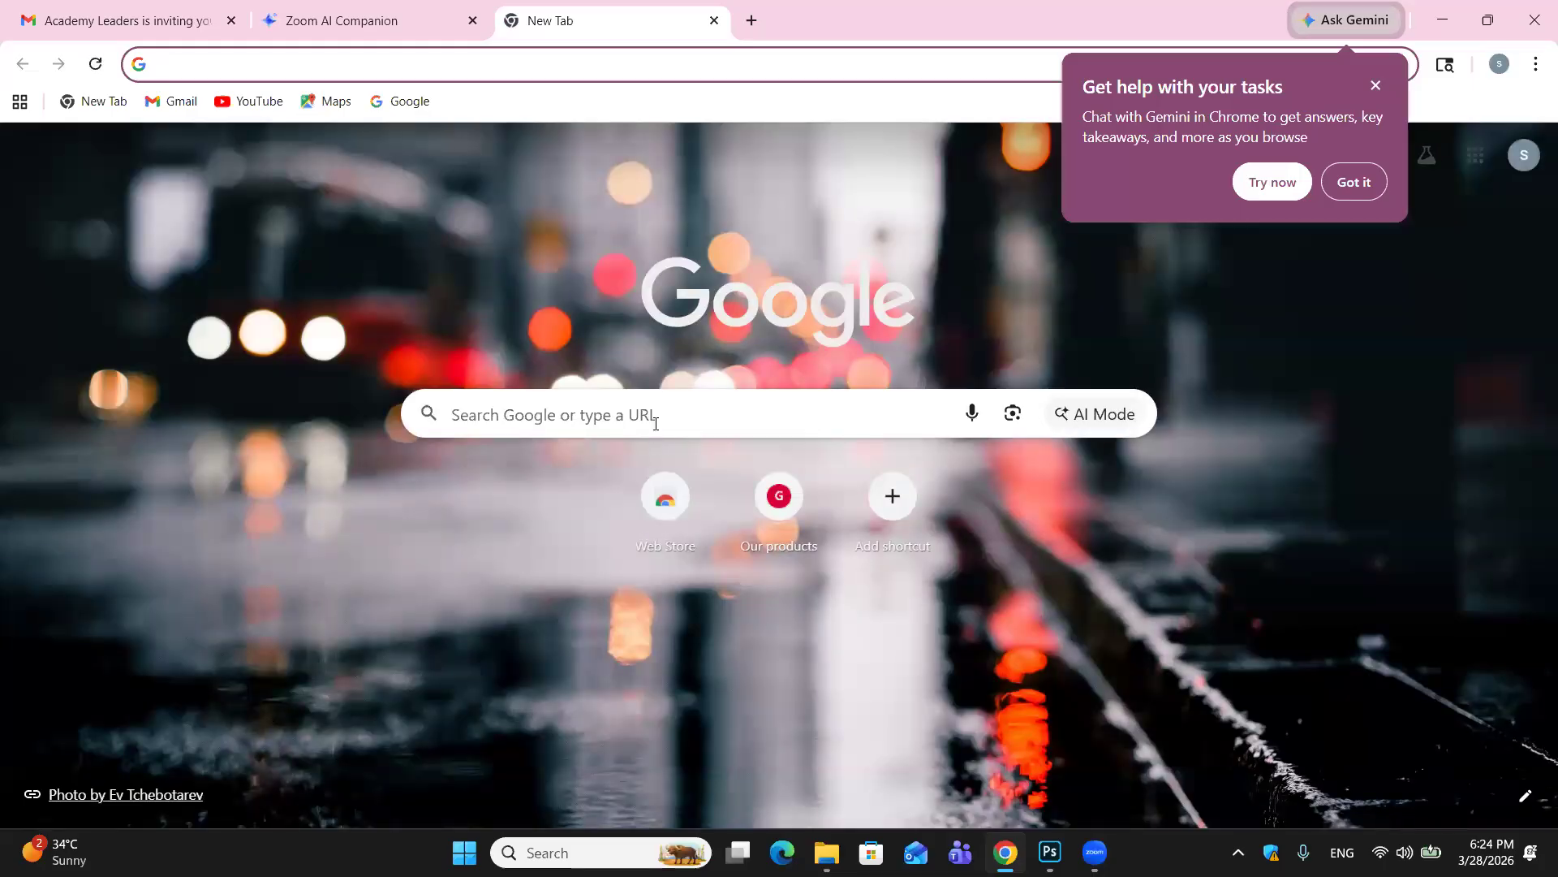
click(656, 422)
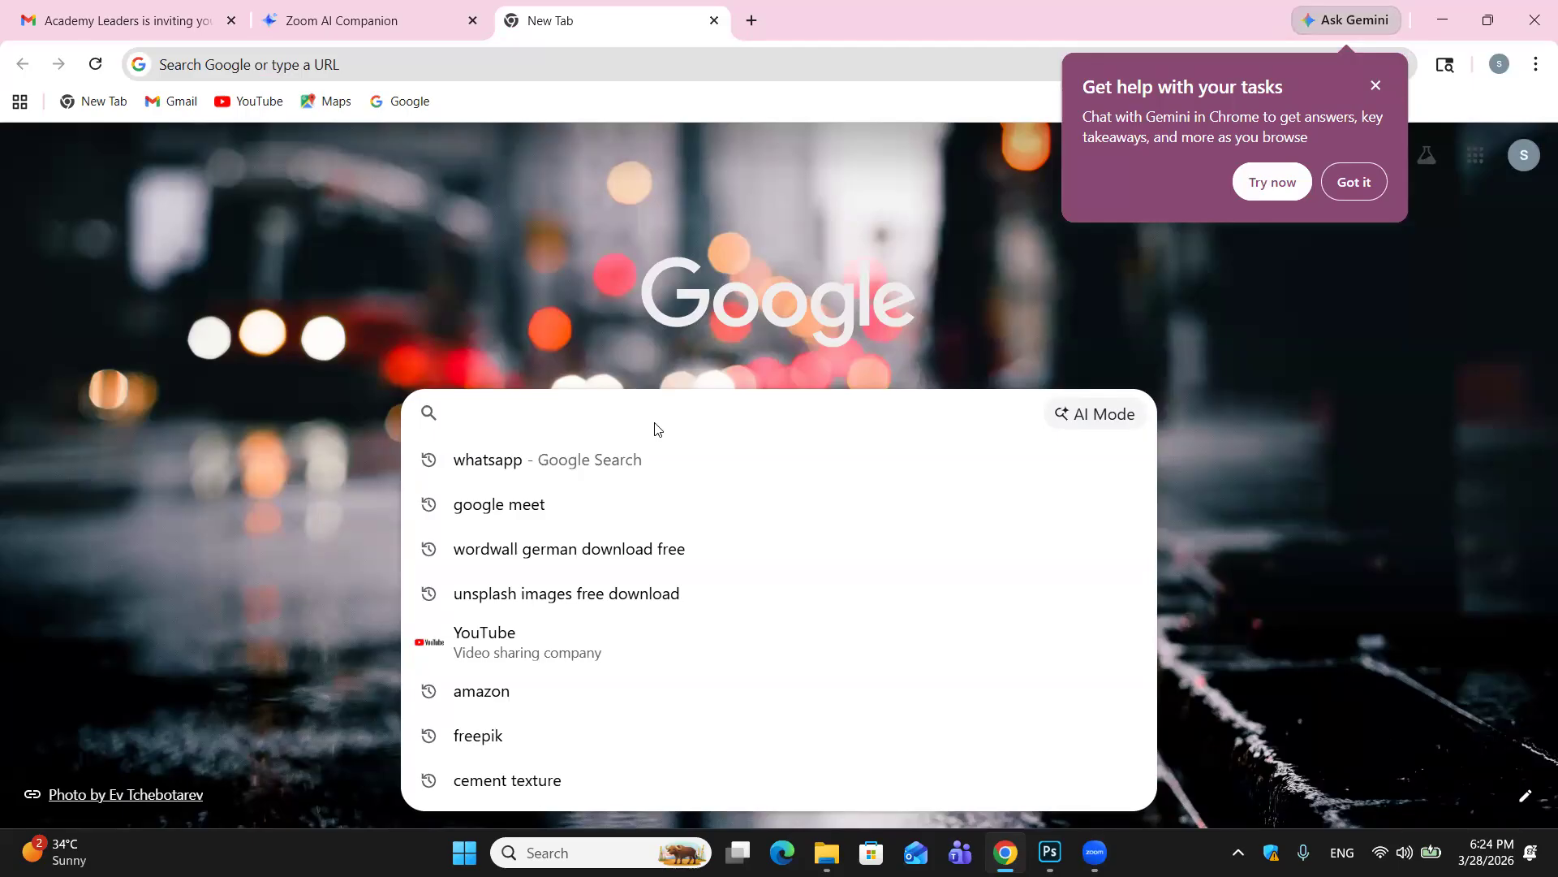
text(g)
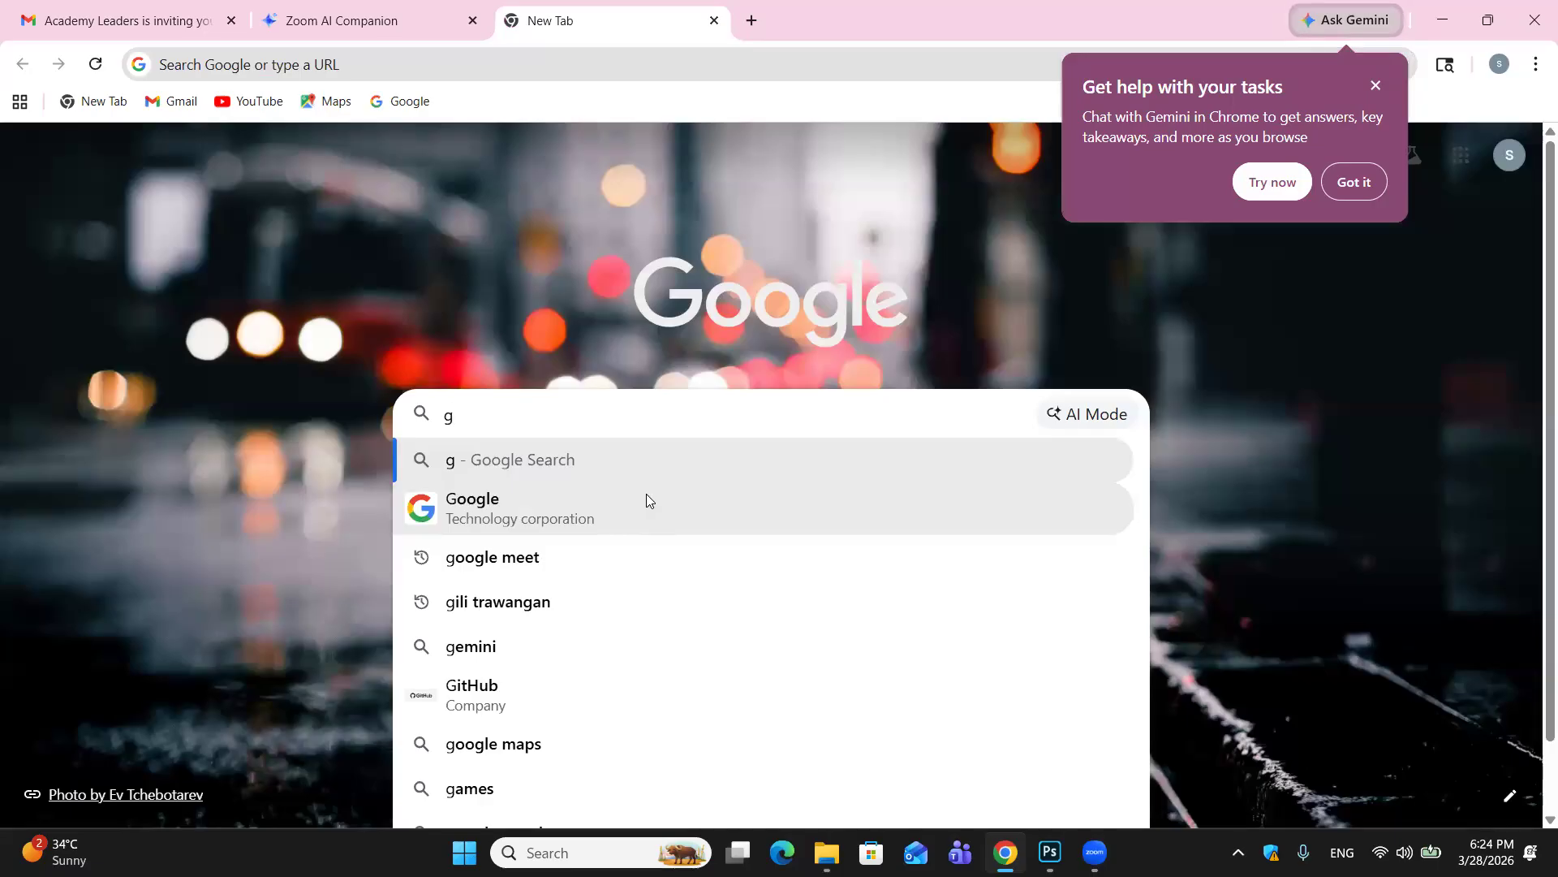
key(BackSpace)
text(f)
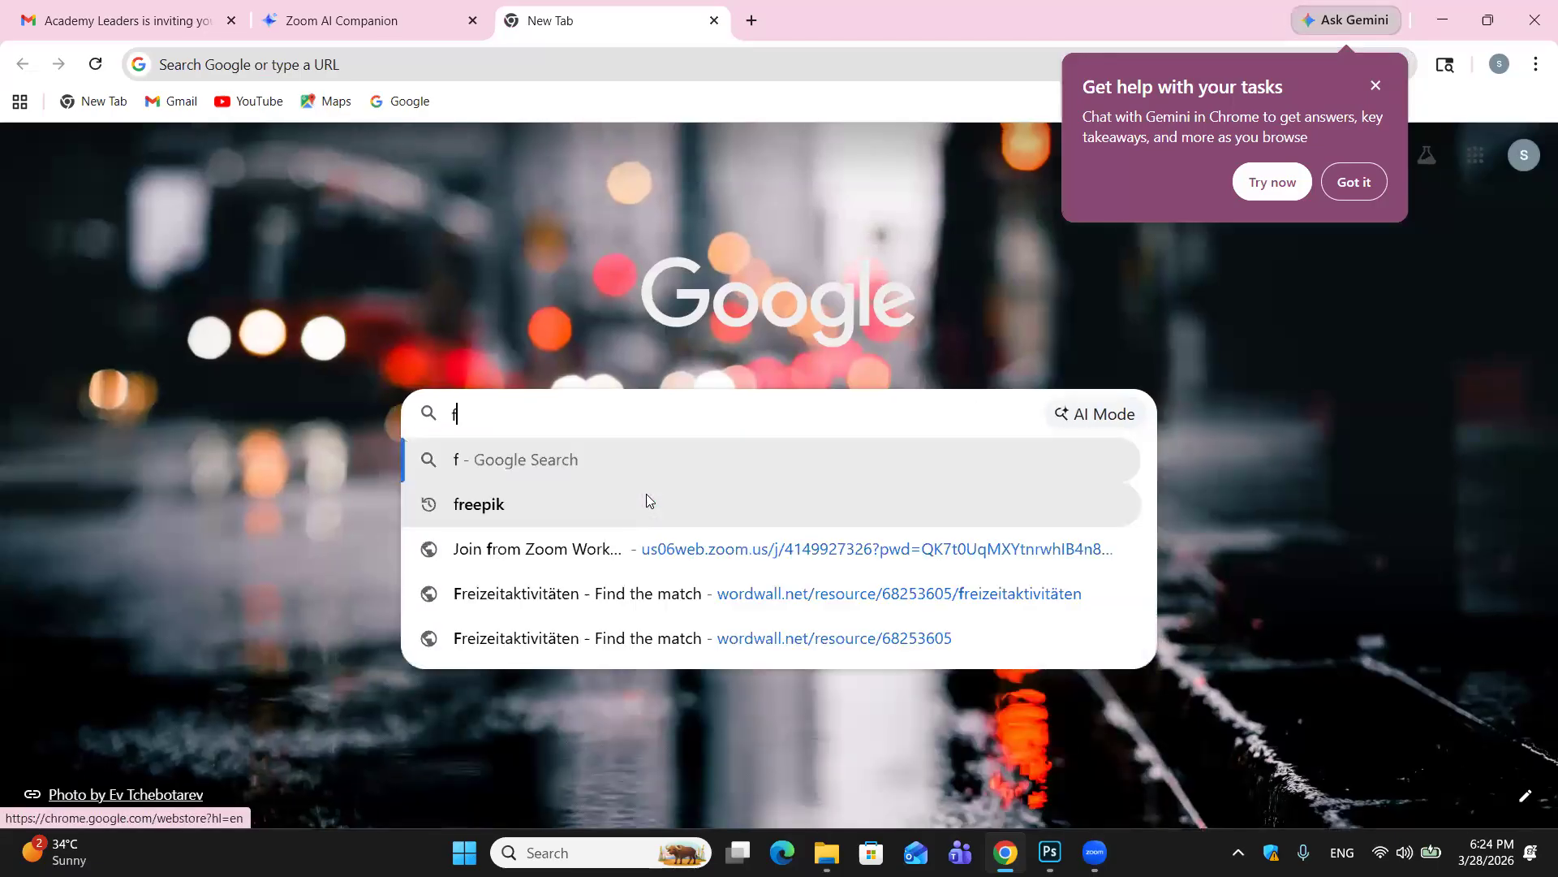
text(ashion)
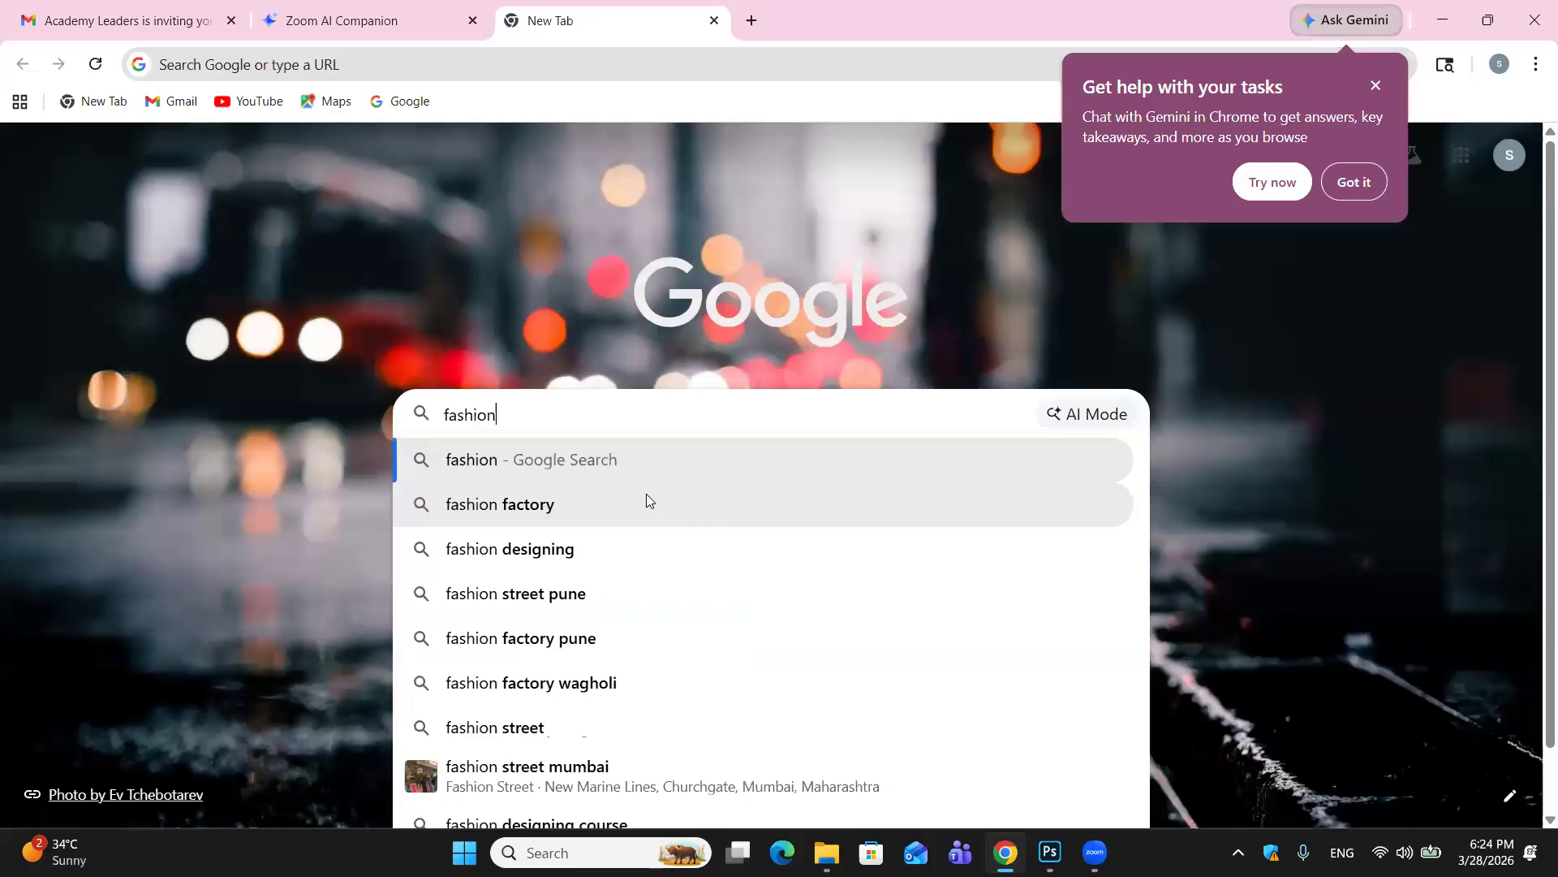
key(Return)
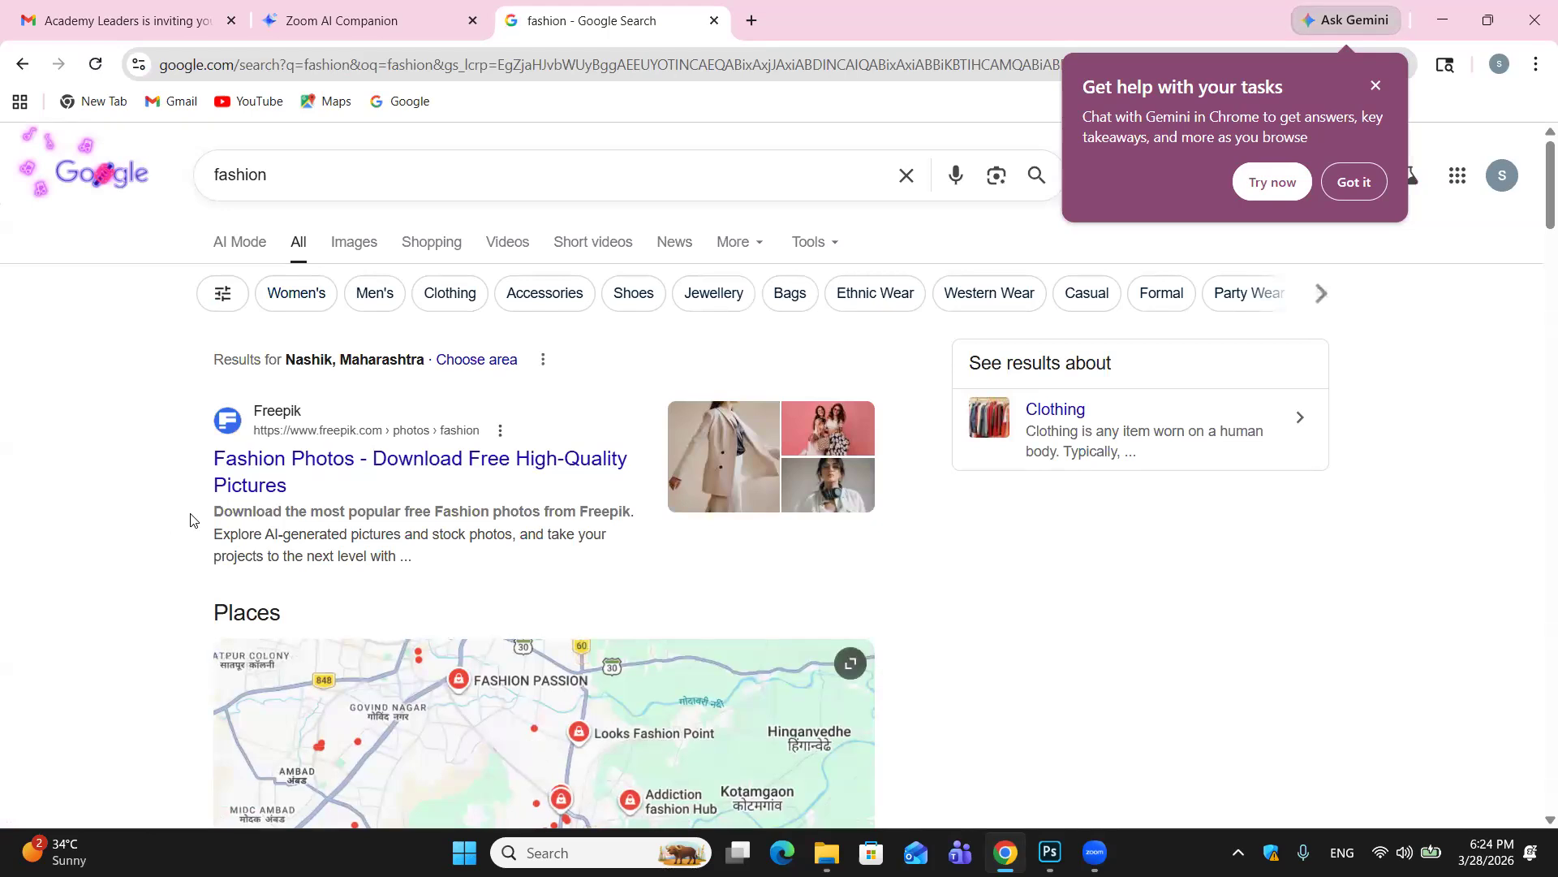
drag(223, 512, 548, 562)
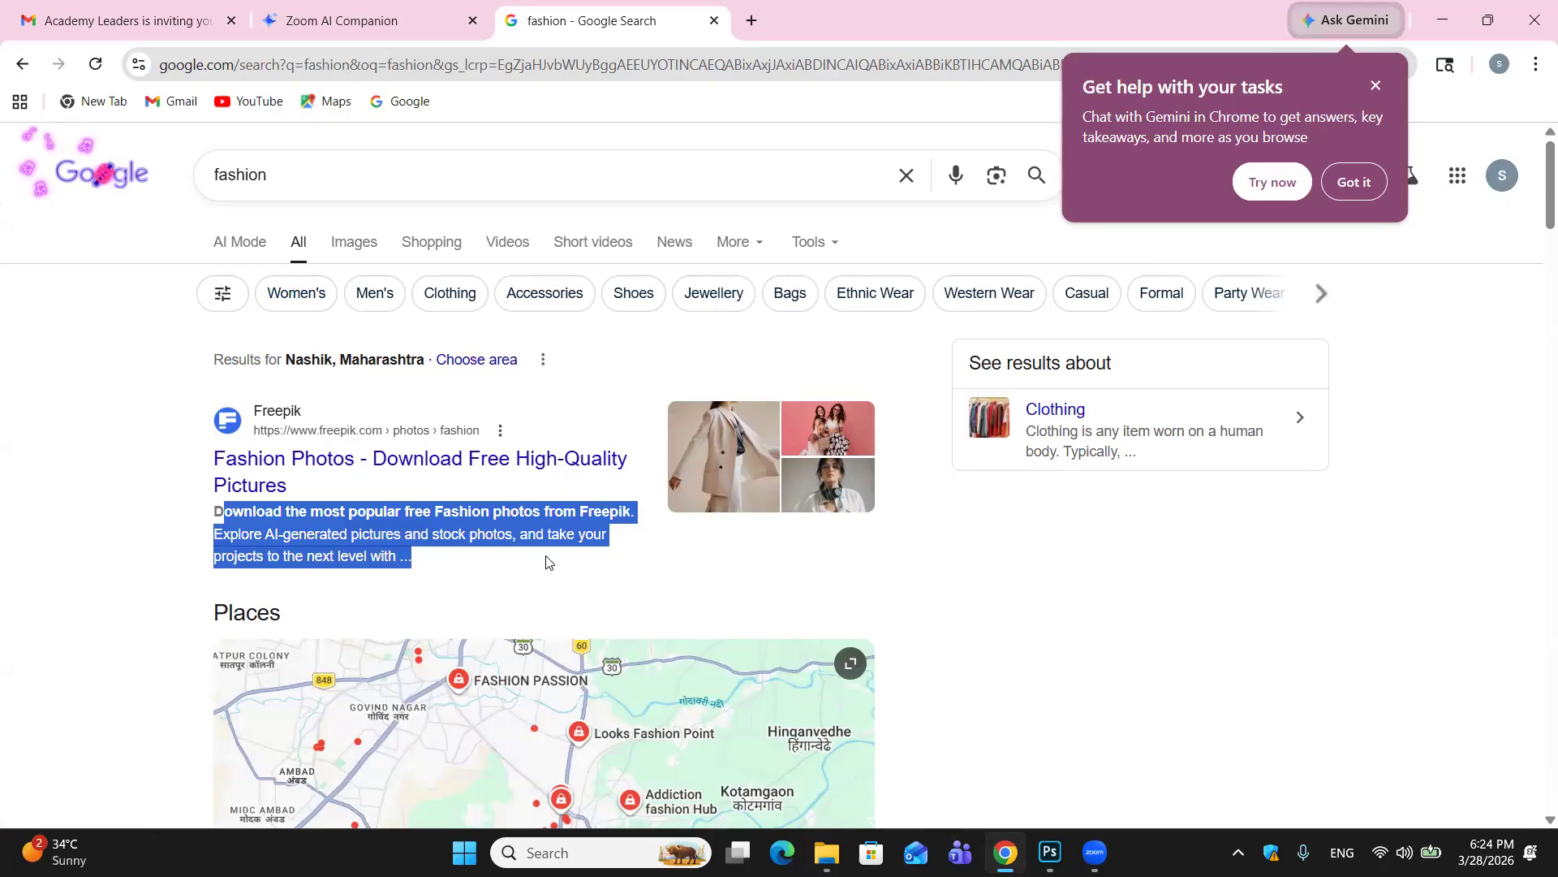
Step: Switch back to Photoshop and paste the copied Freepik description into a new point text near the canvas's upper left
click(1051, 851)
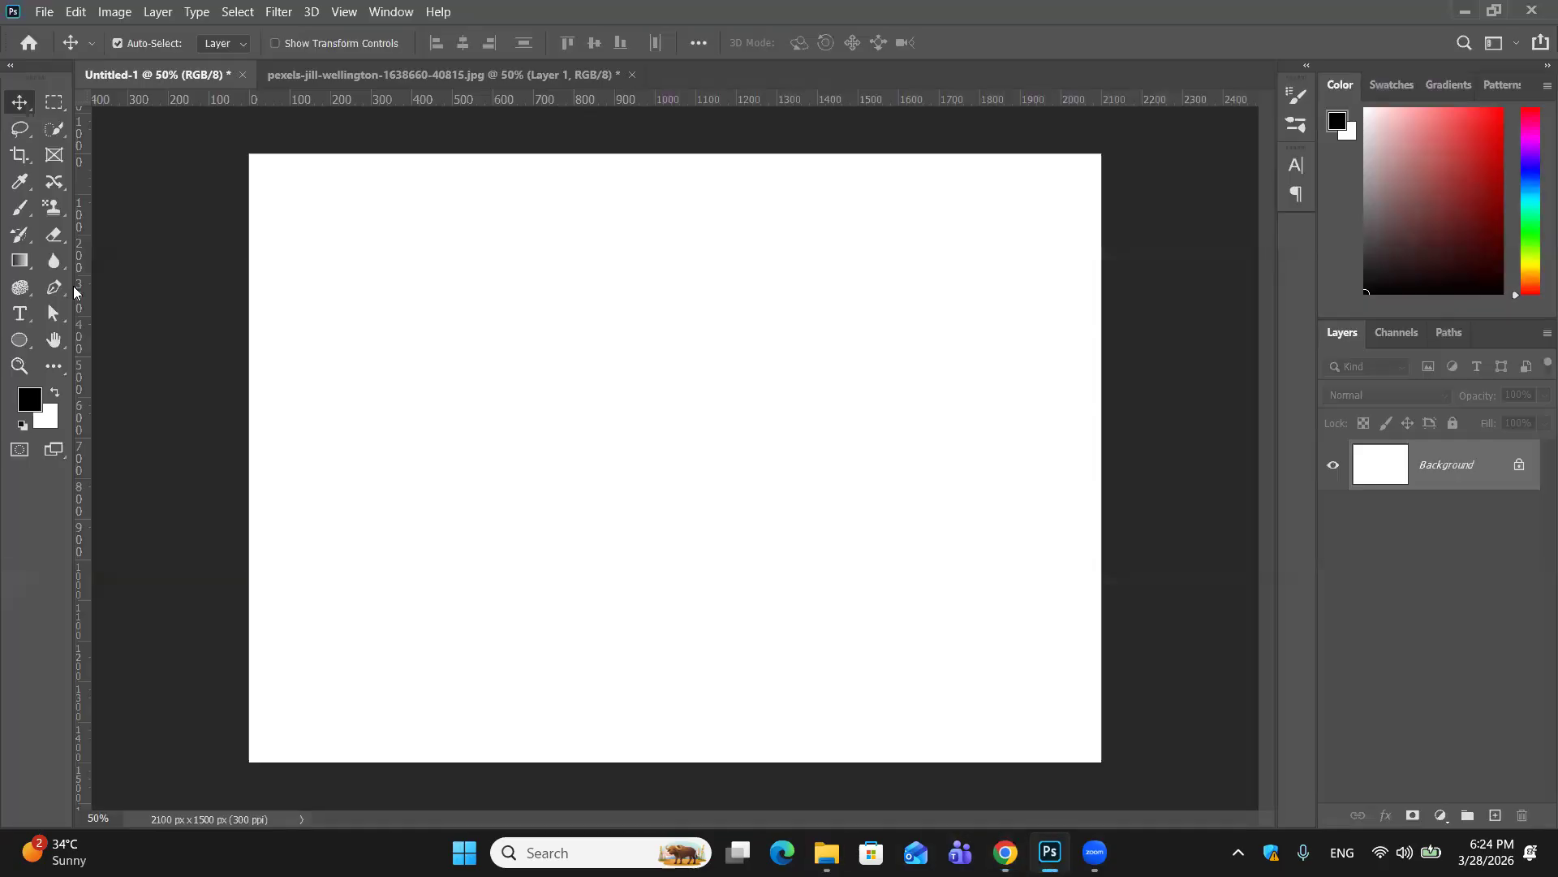
click(461, 294)
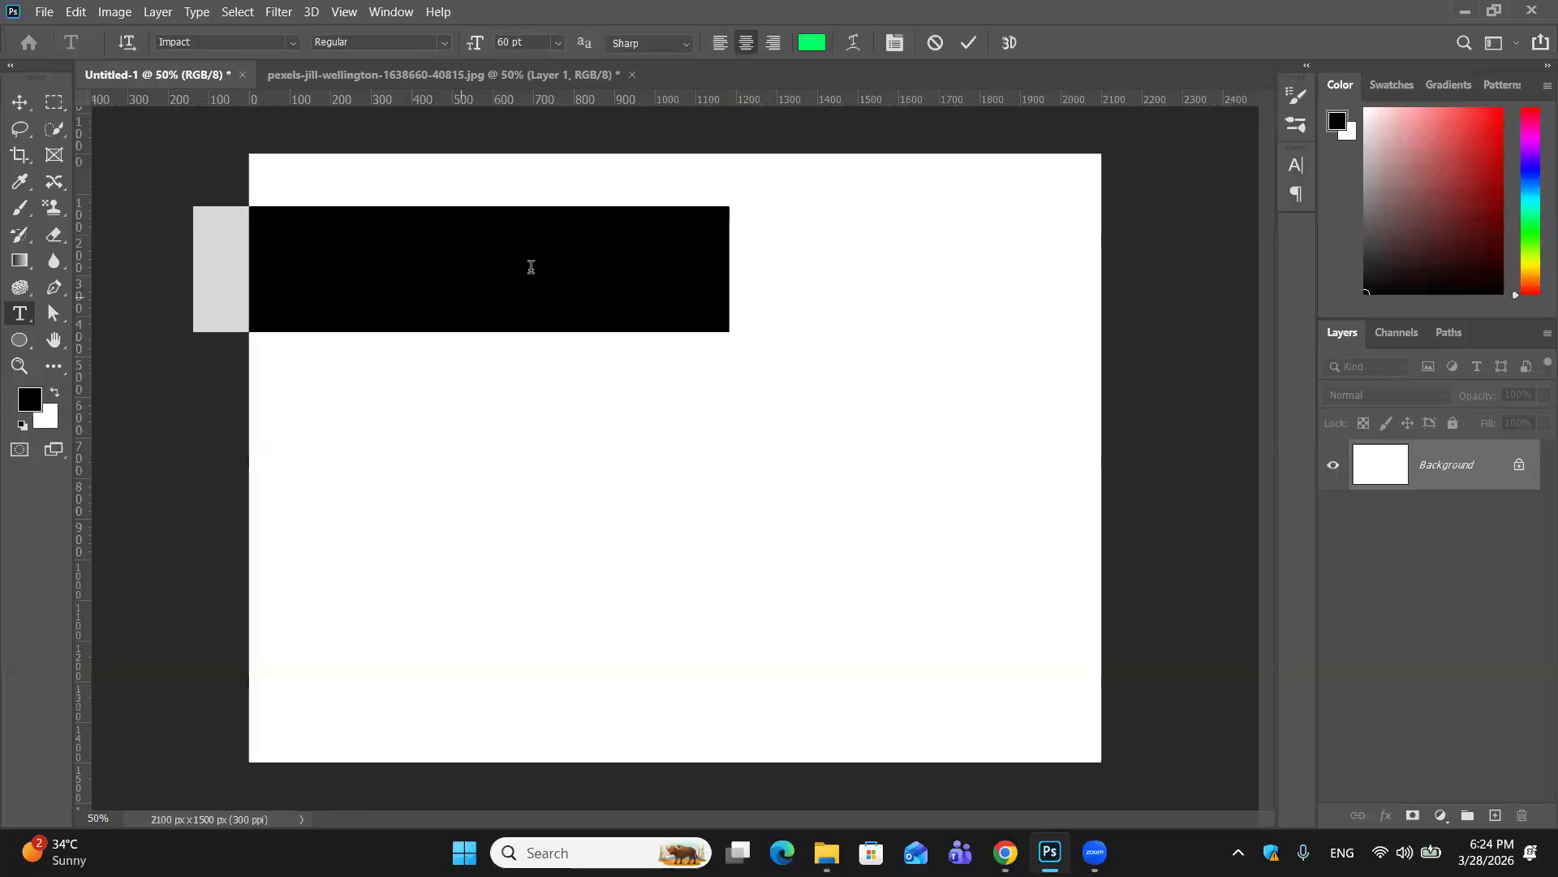
click(523, 288)
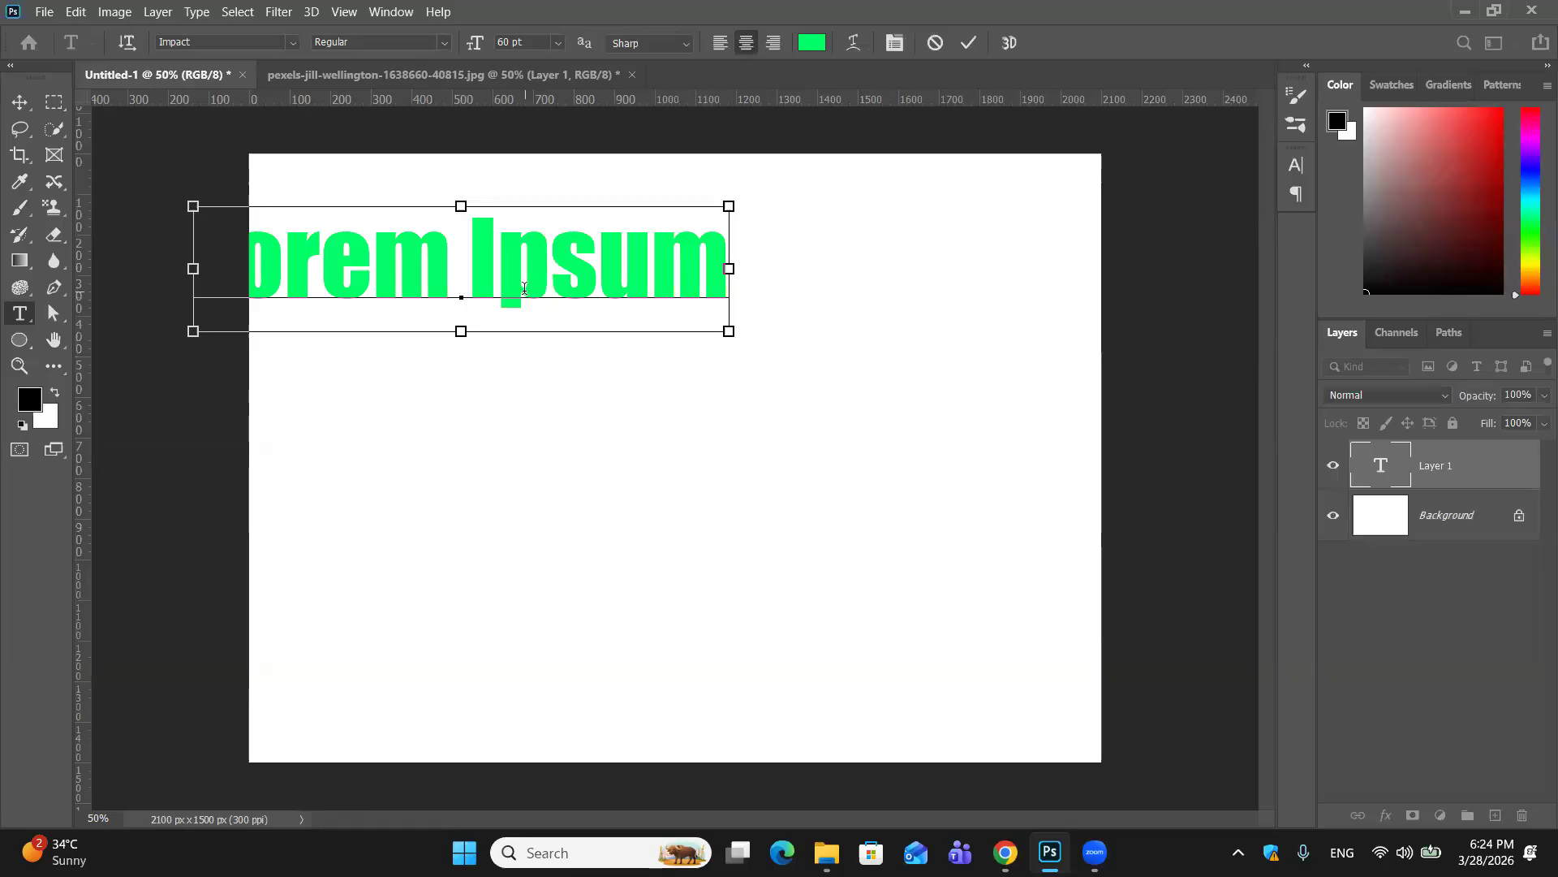
text(AI-generated pictures)
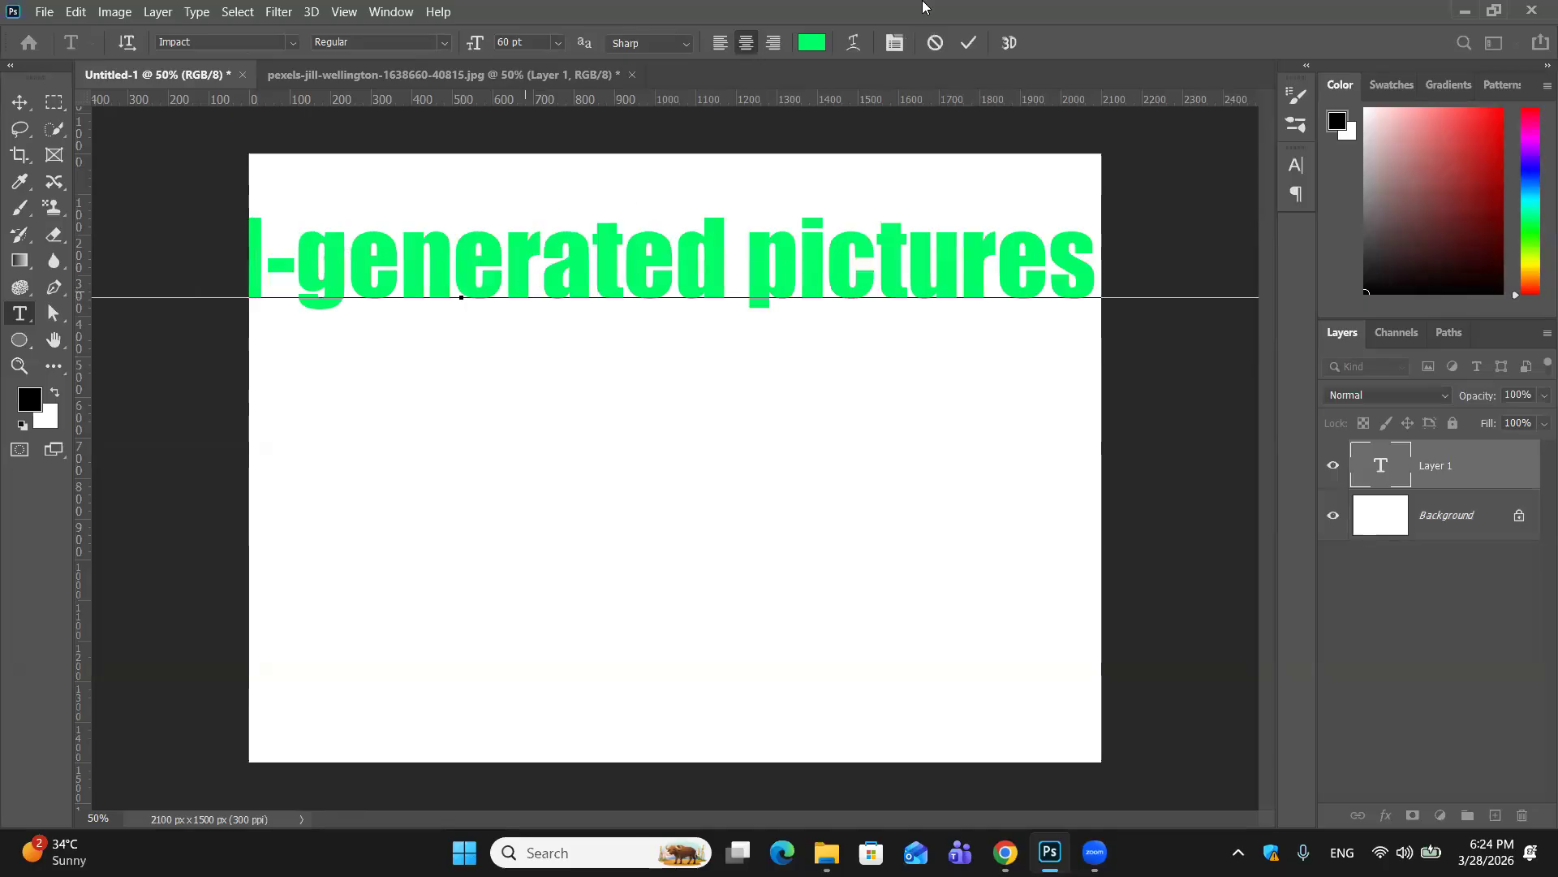
Step: Try to set the pasted text's size to 9 pt, commit the text and open Free Transform on it
click(559, 39)
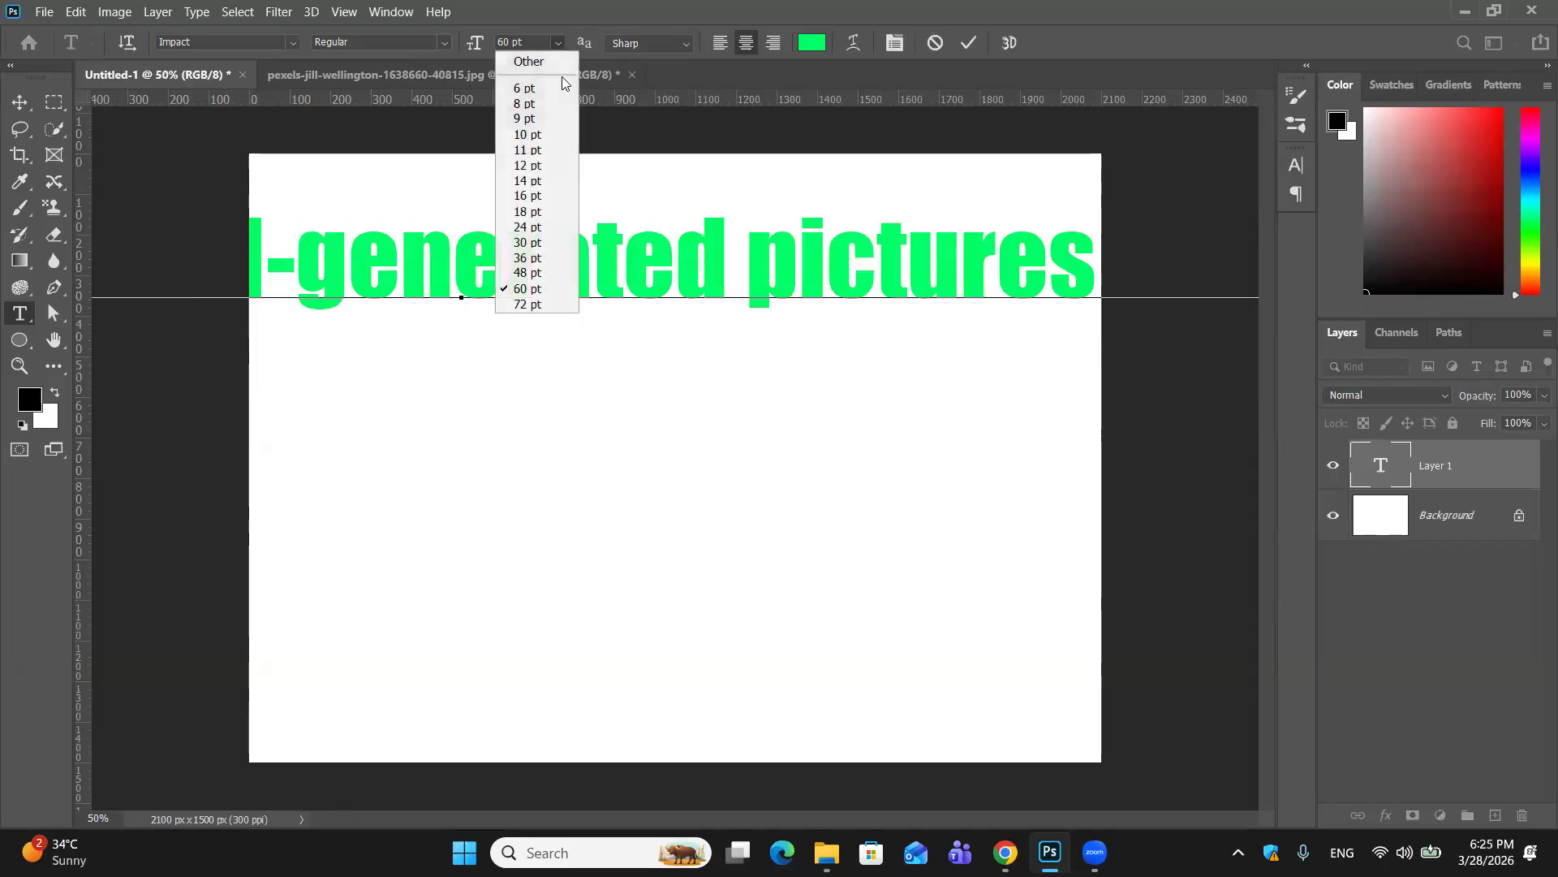
click(552, 119)
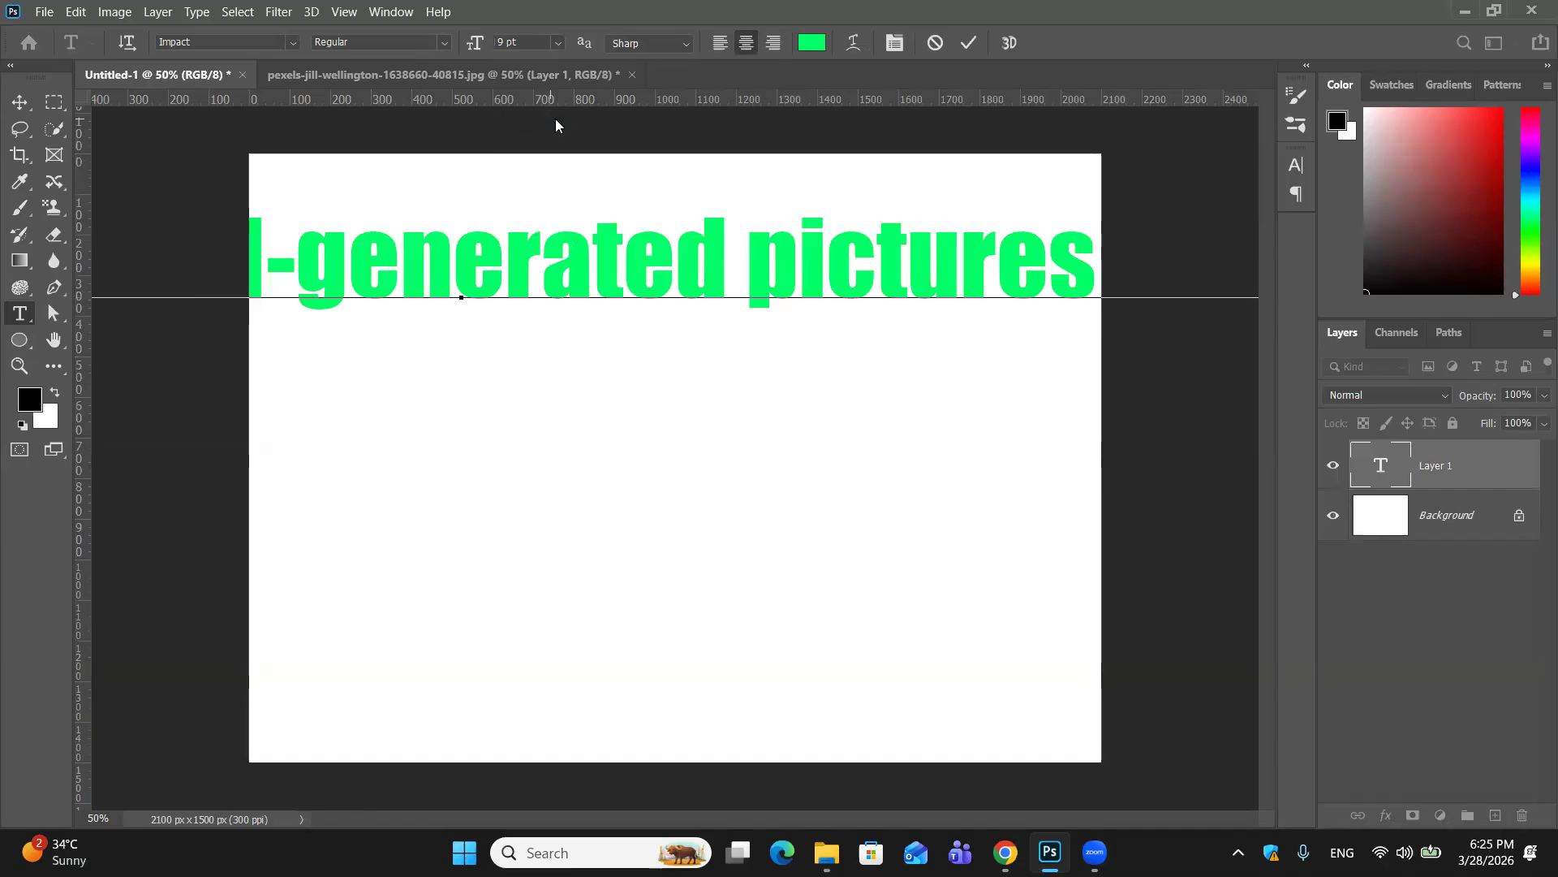
key(ctrl+Return)
key(v)
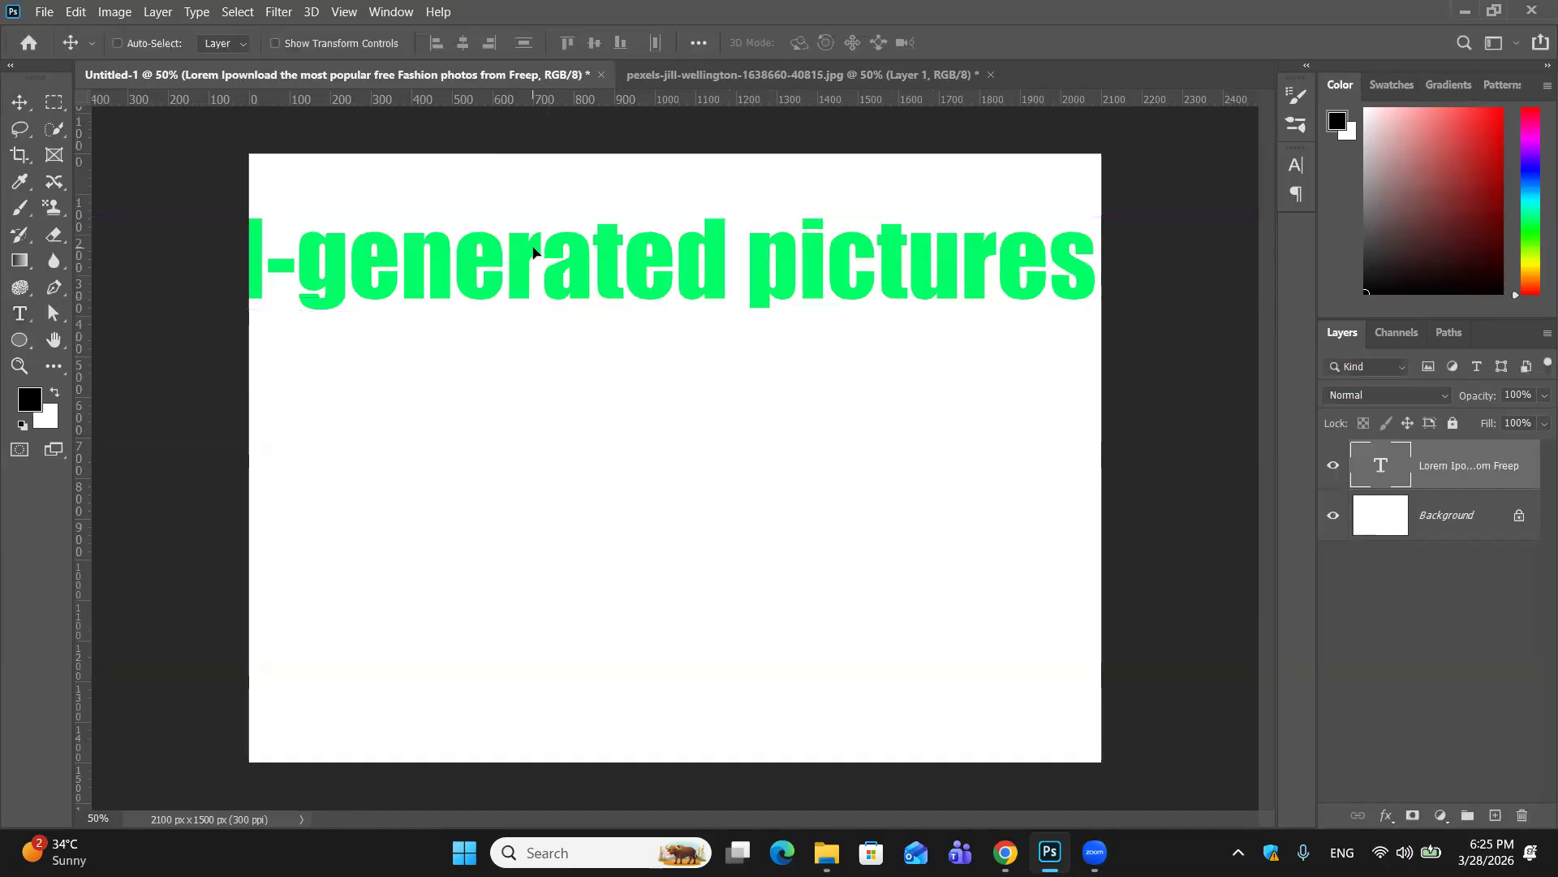
key(ctrl+t)
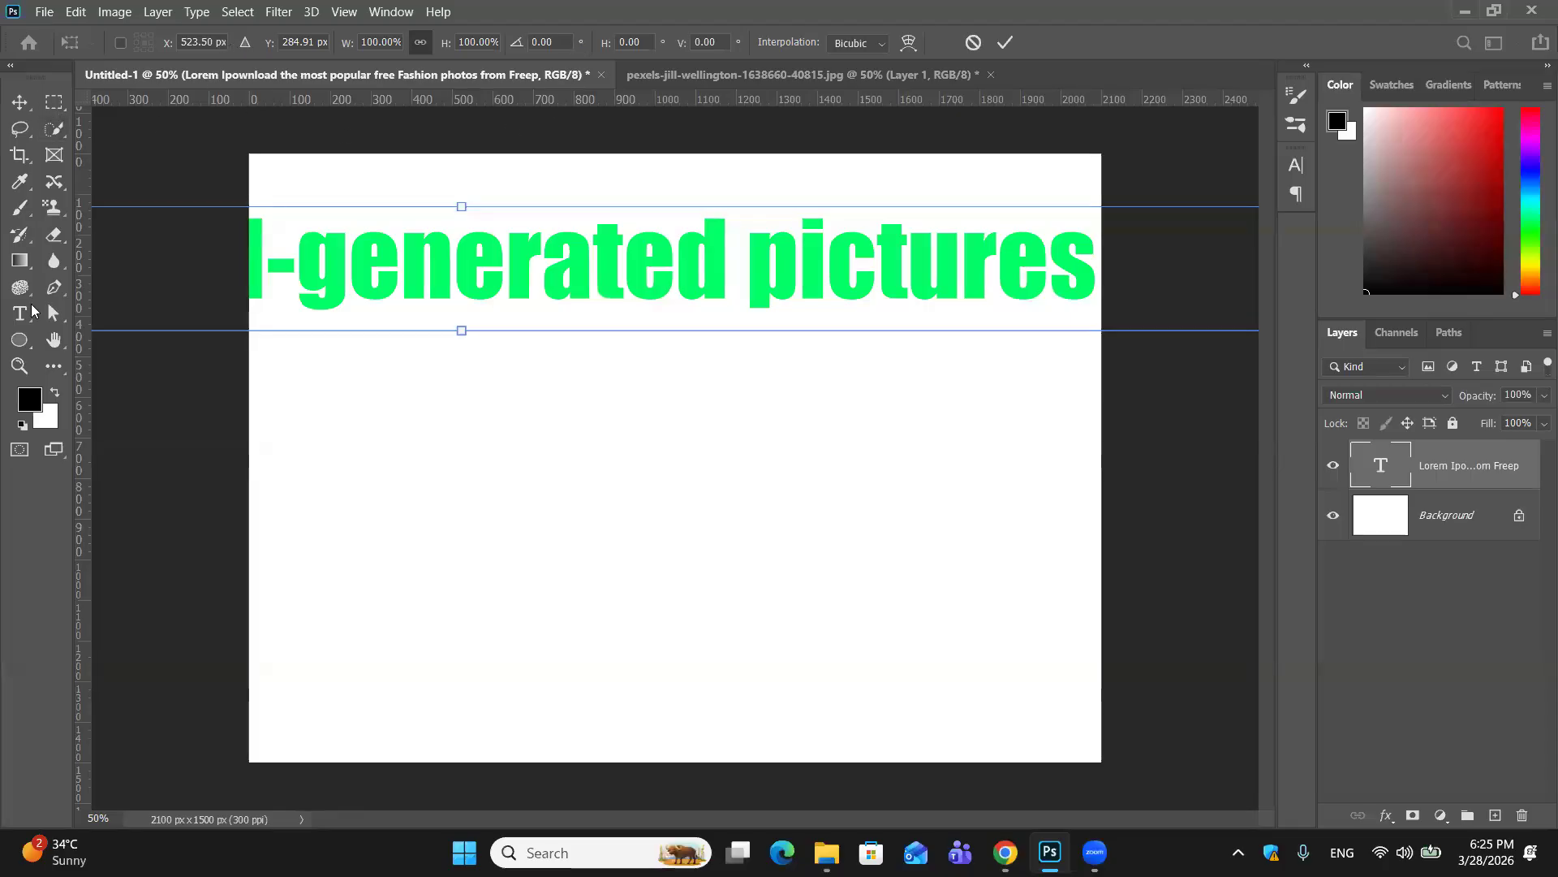
key(Return)
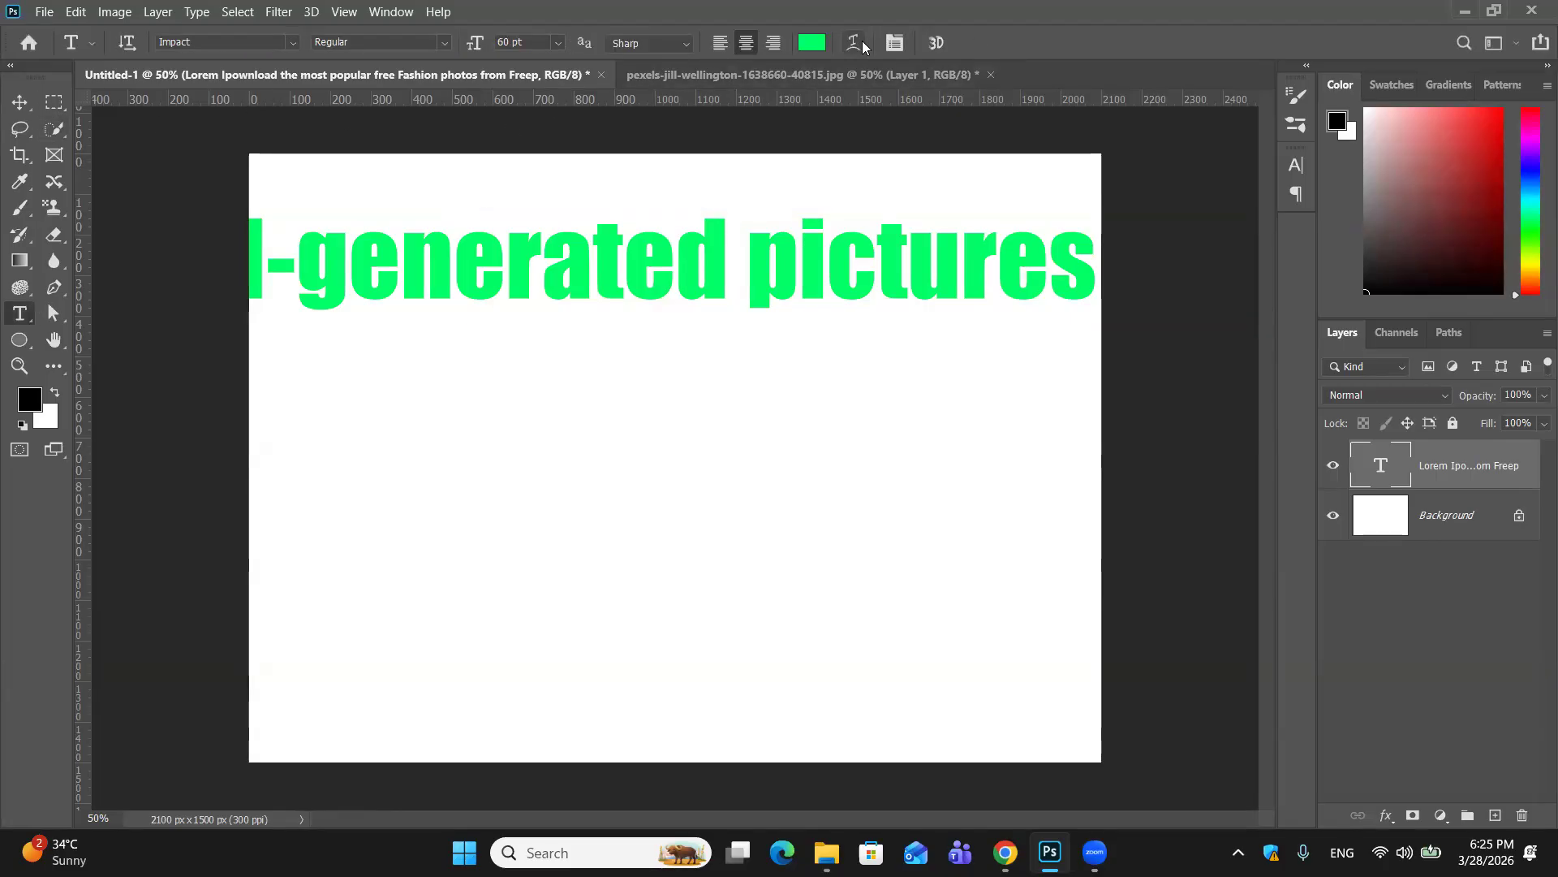
Step: Set the whole text layer's font size to 10 pt
click(893, 42)
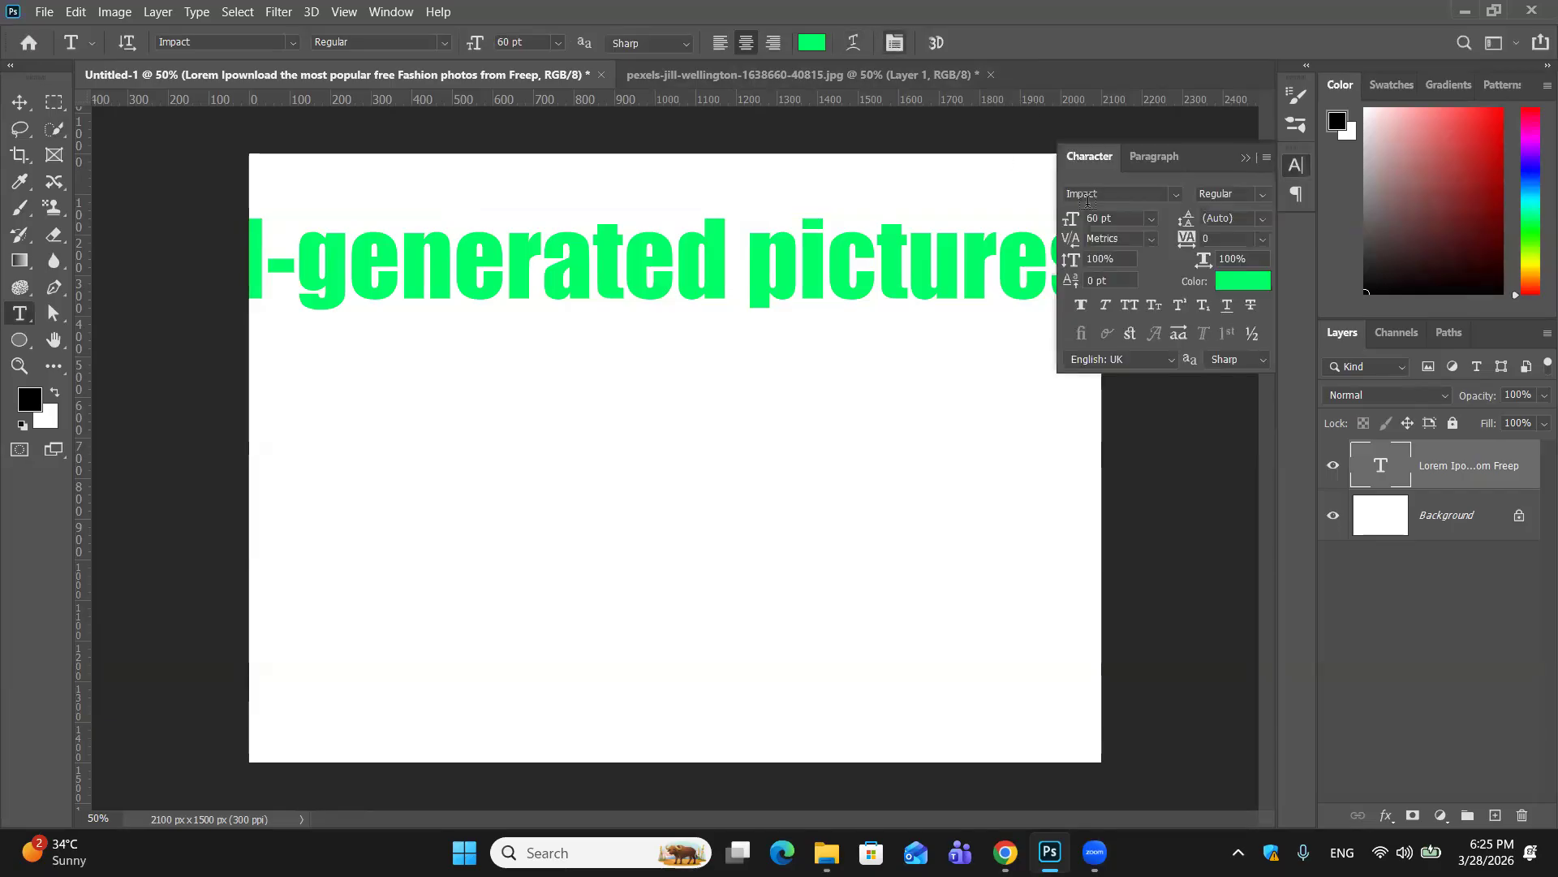
click(1152, 219)
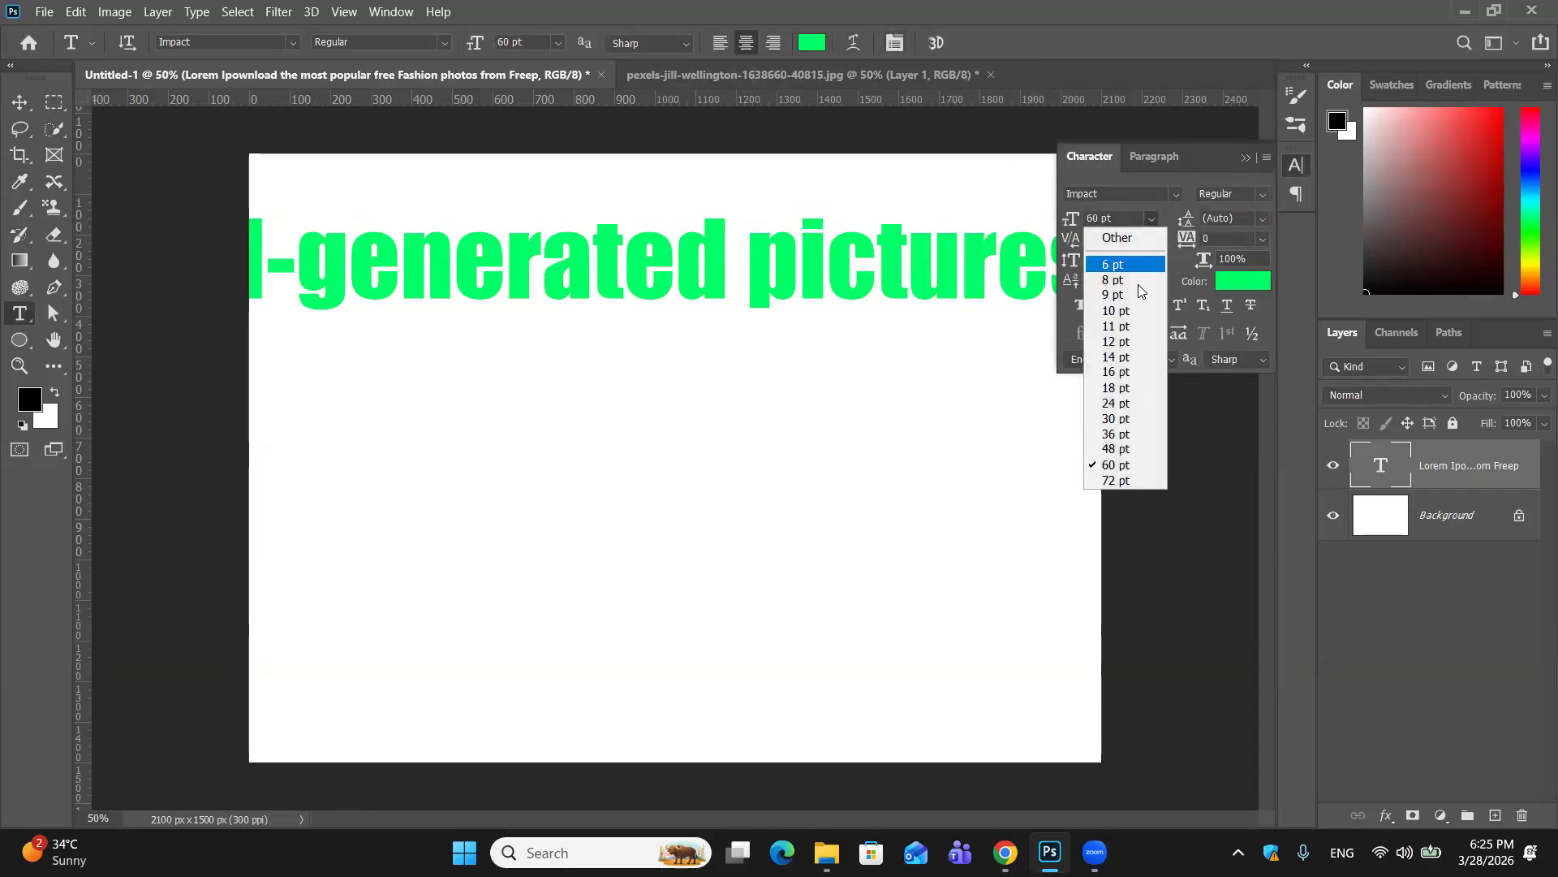
click(1127, 313)
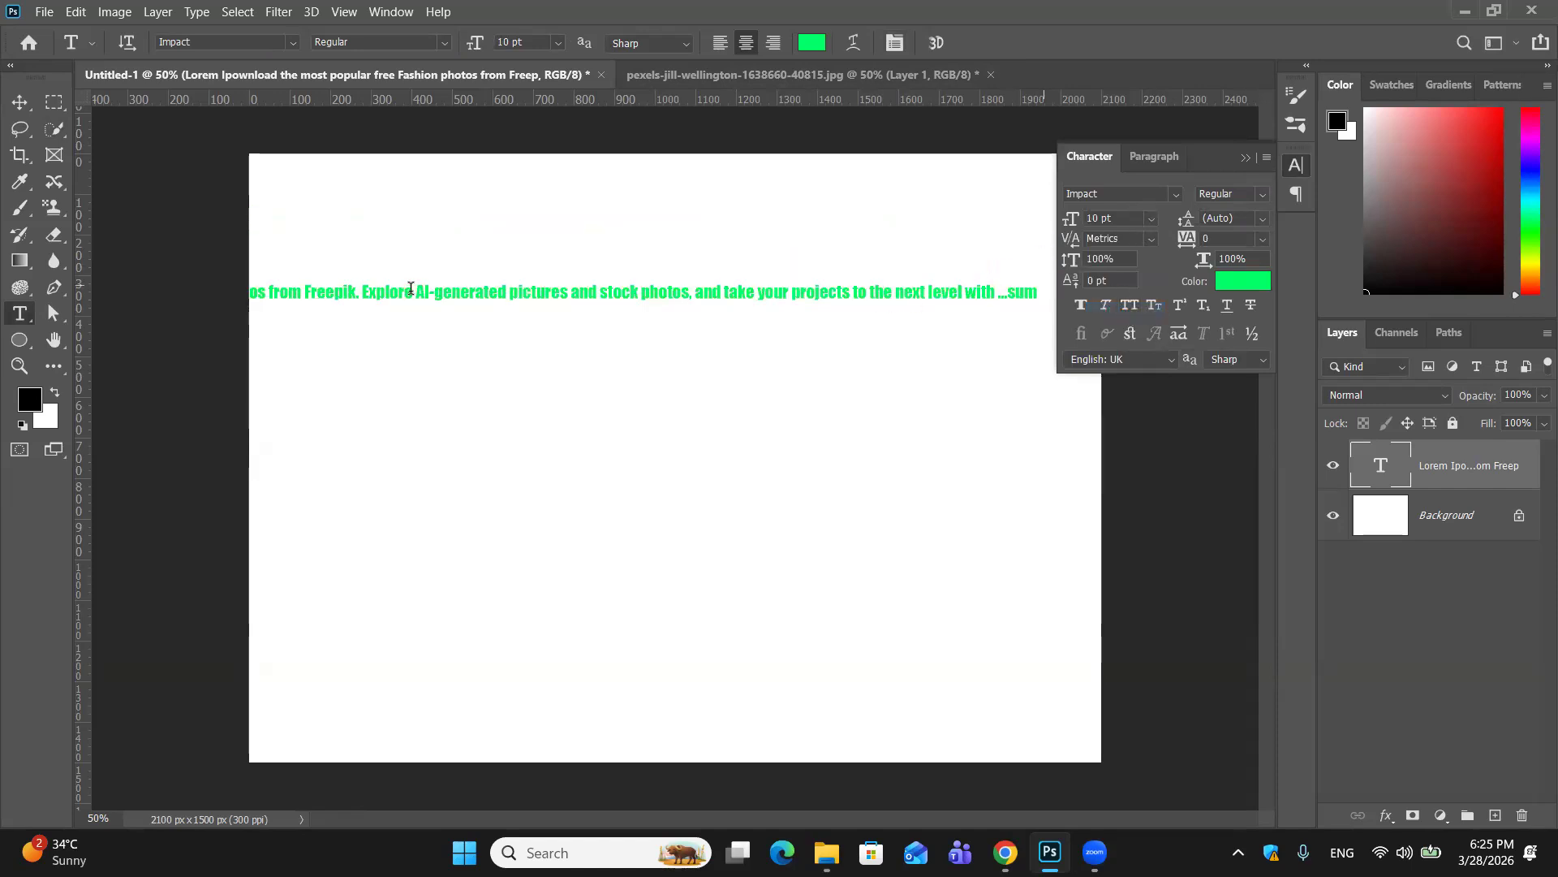
Step: Break the text into four lines, after "Ipownload the", after "Freepik." and after "stock photos,"
click(358, 292)
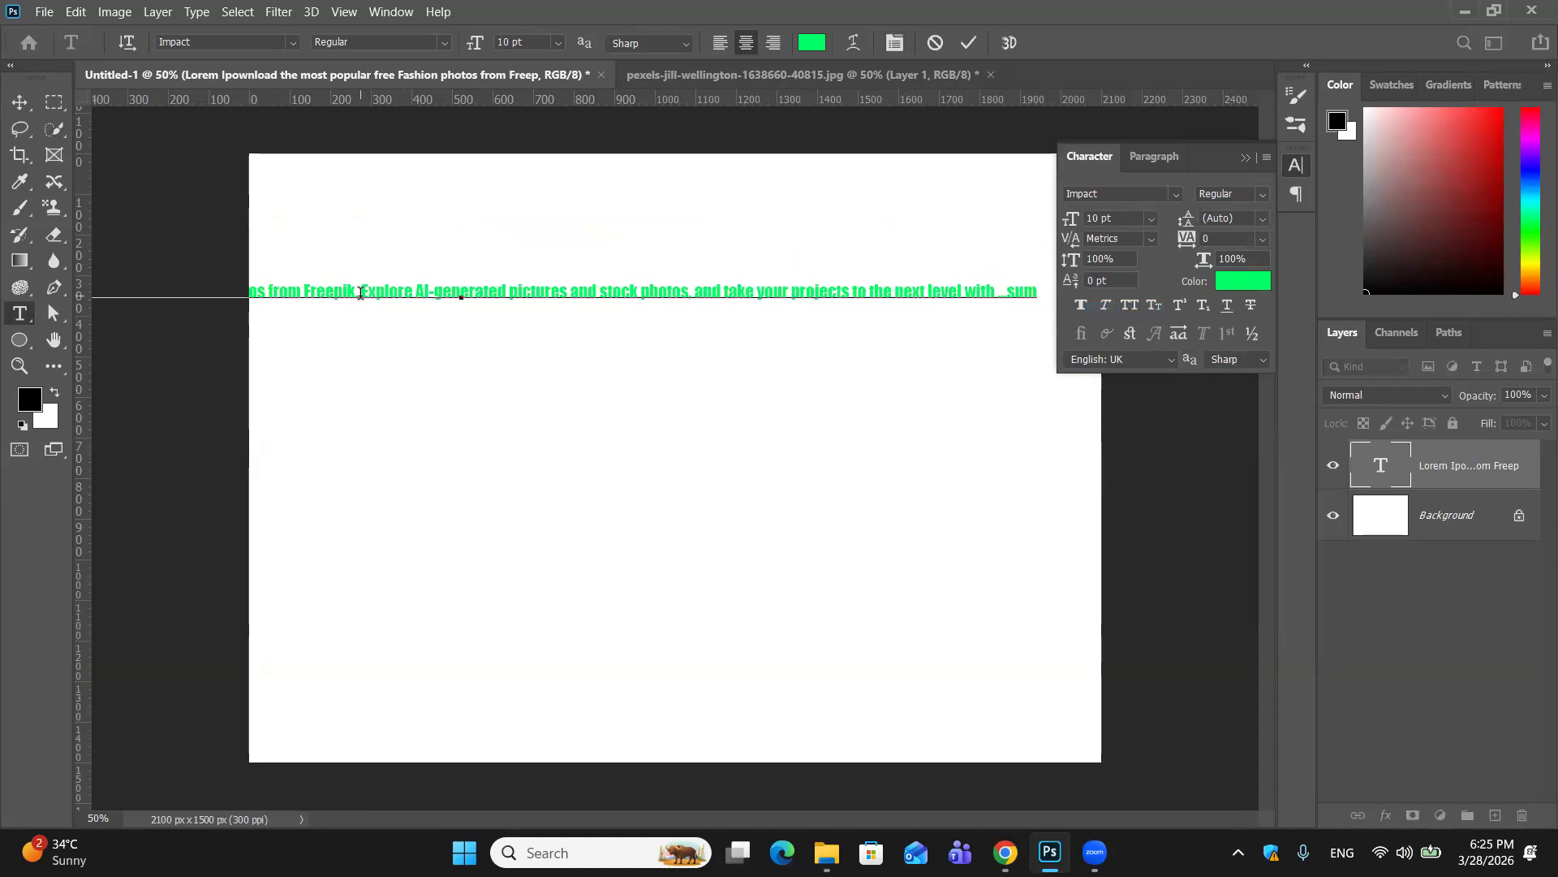
key(Return)
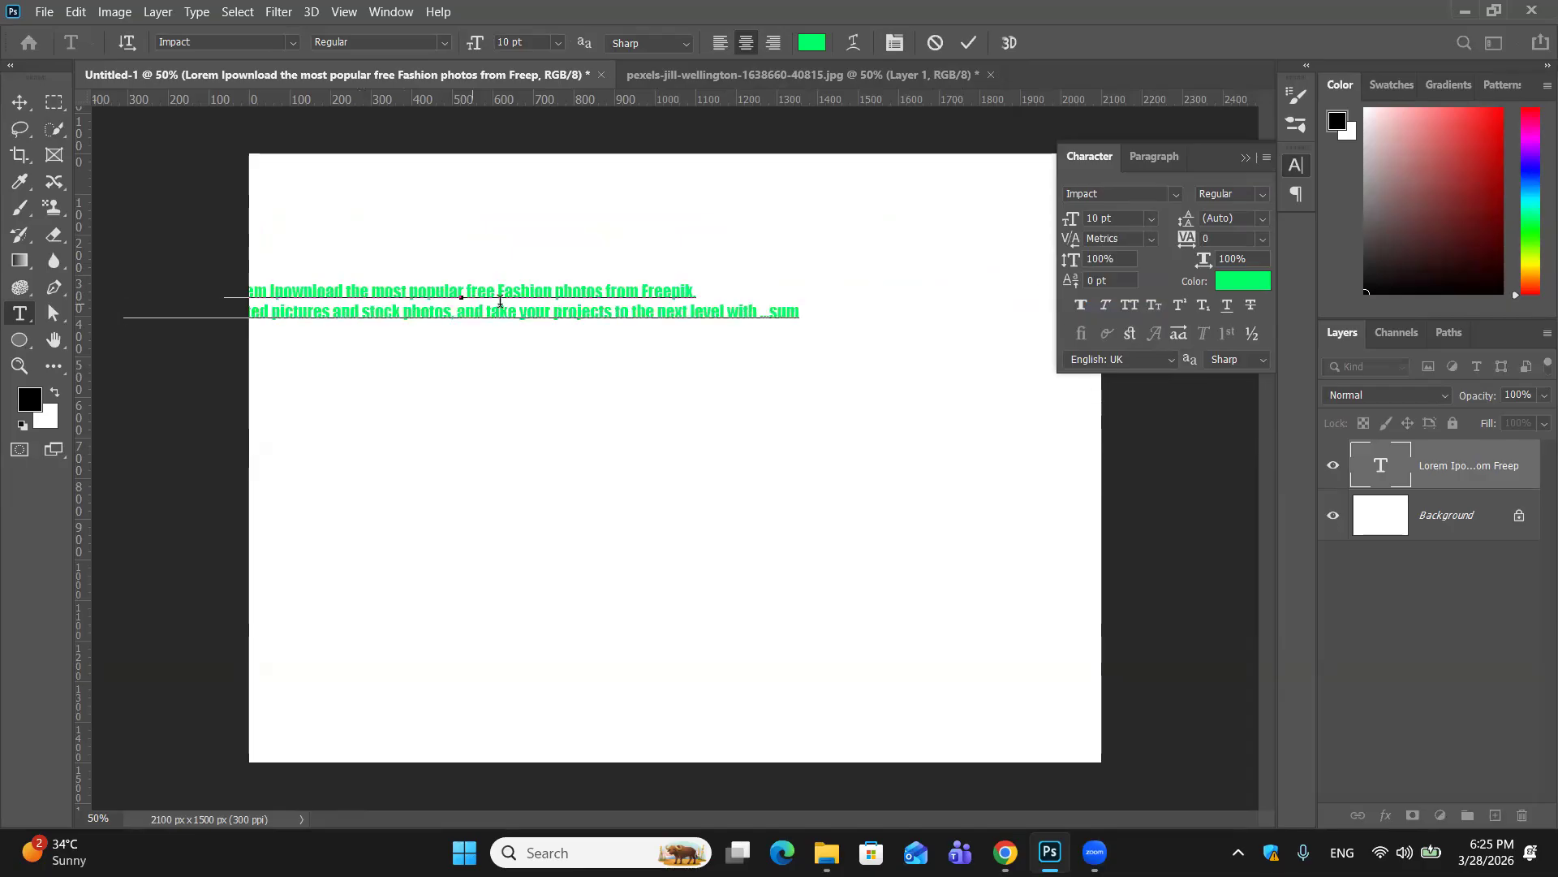
click(453, 315)
key(Return)
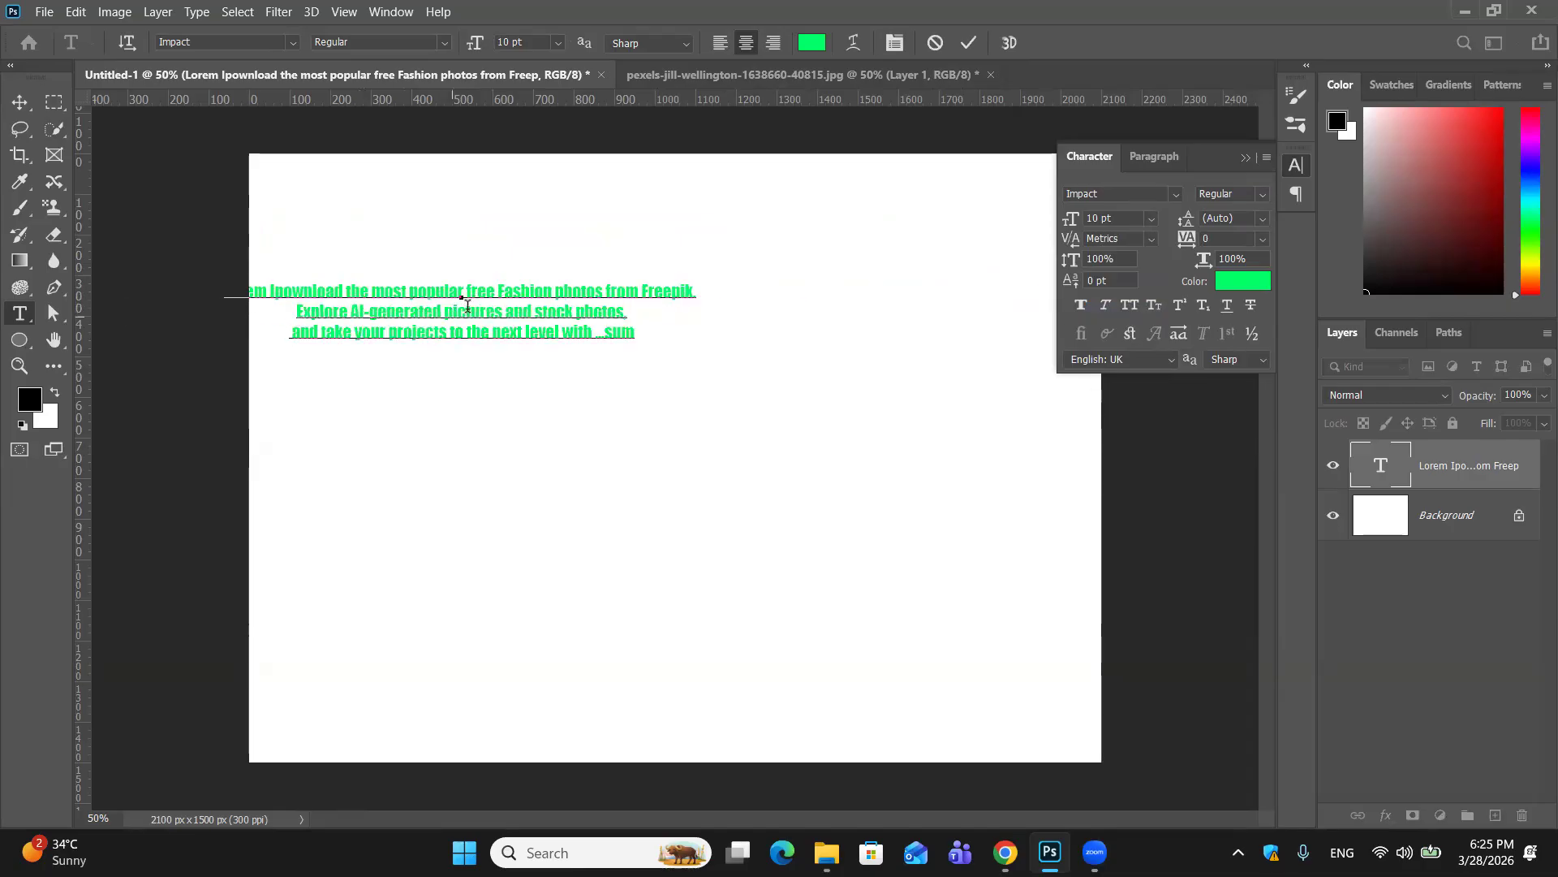
click(375, 291)
key(Return)
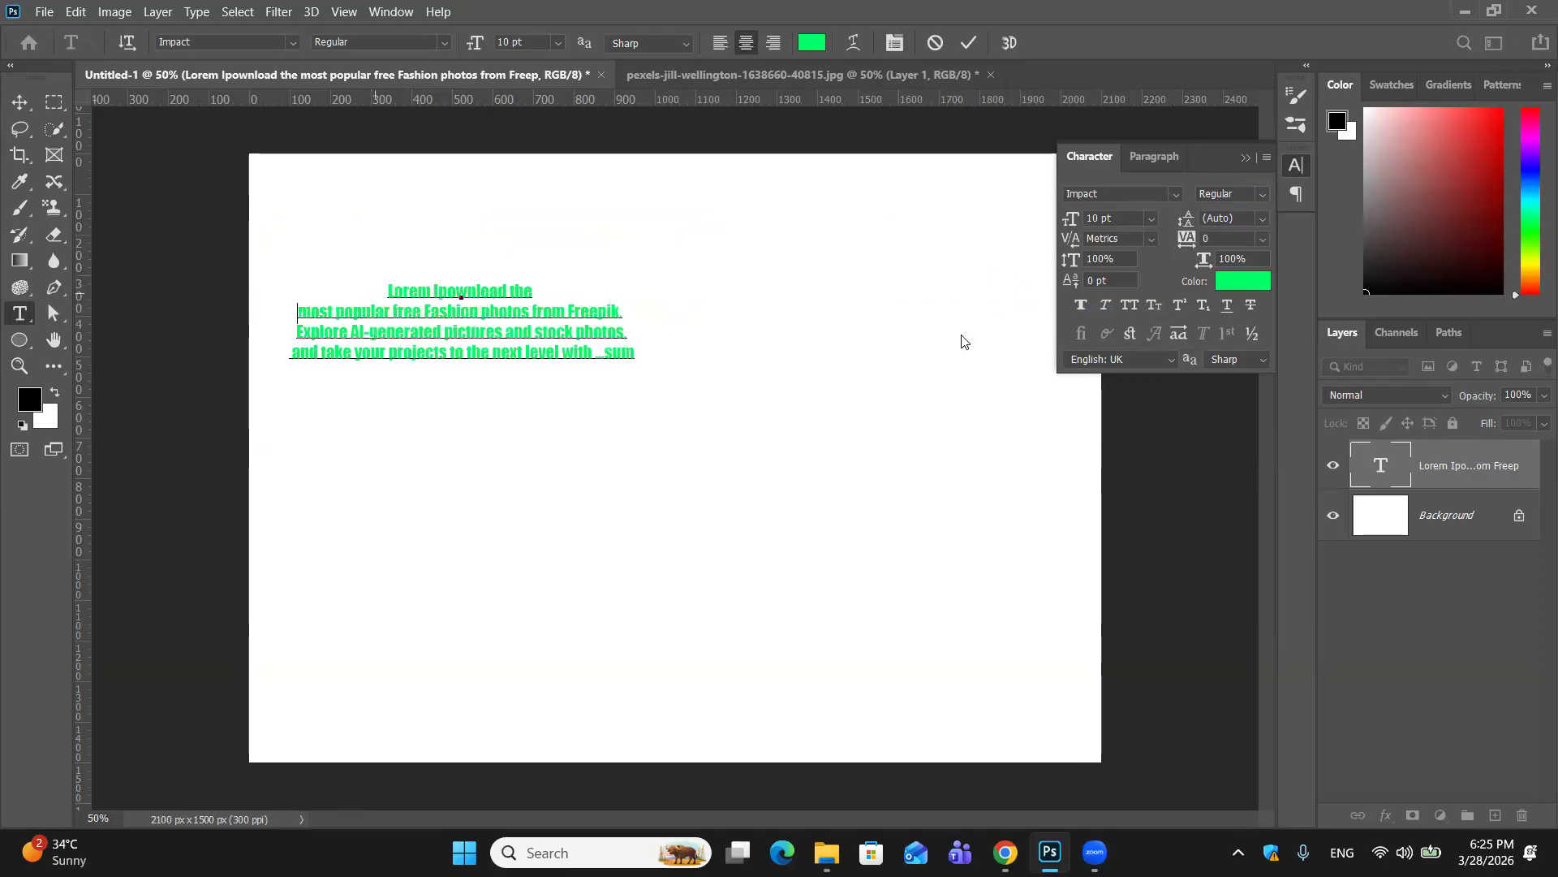
Step: Close the character settings and move the four-line text block to the canvas's upper-right area
click(1247, 159)
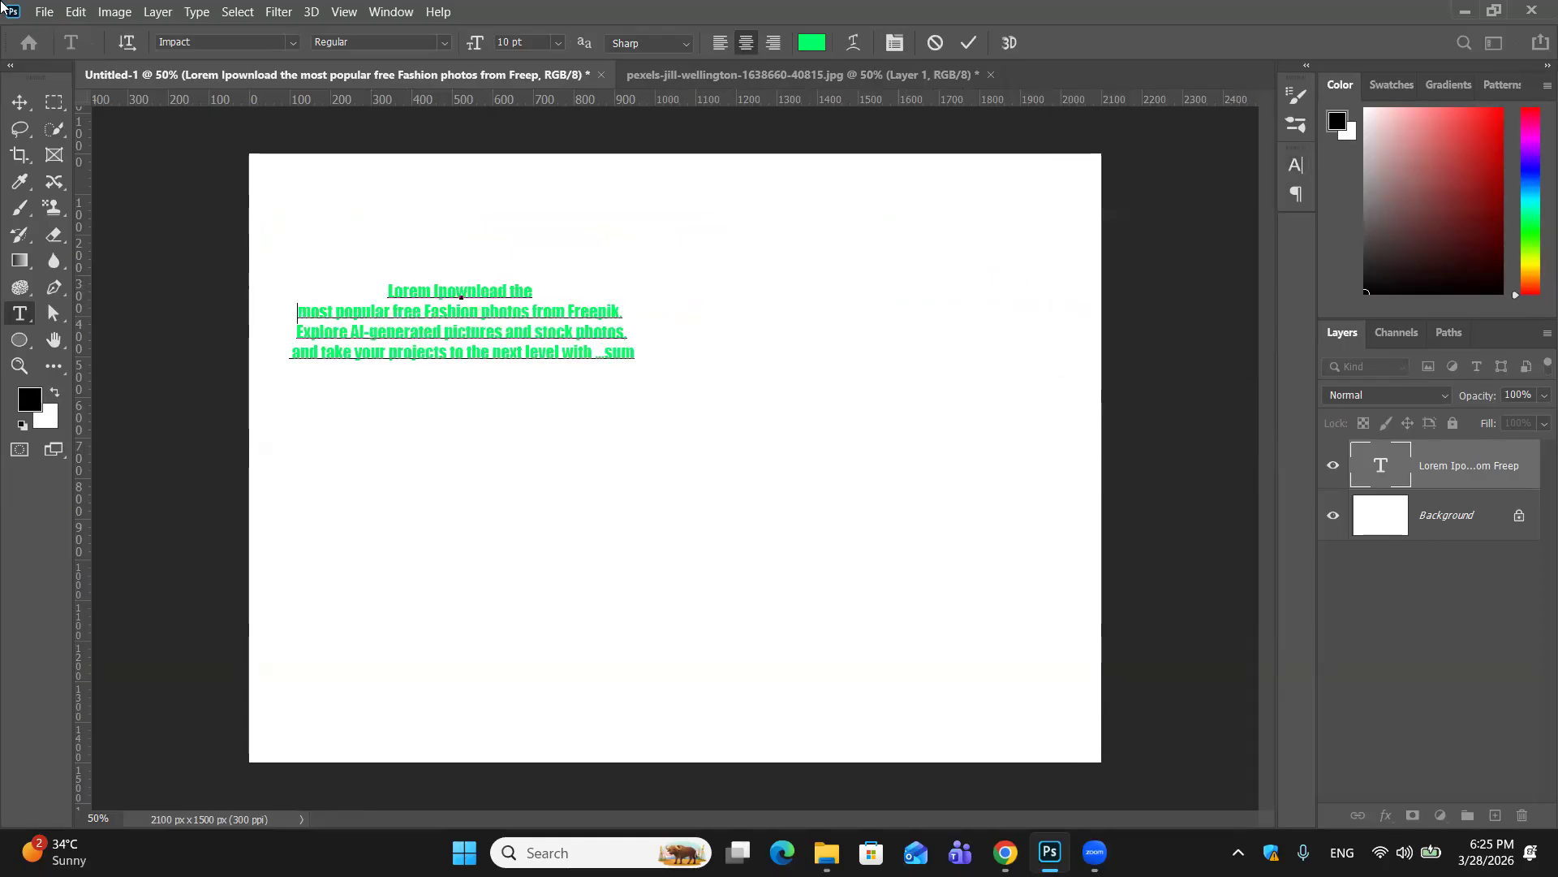
click(21, 104)
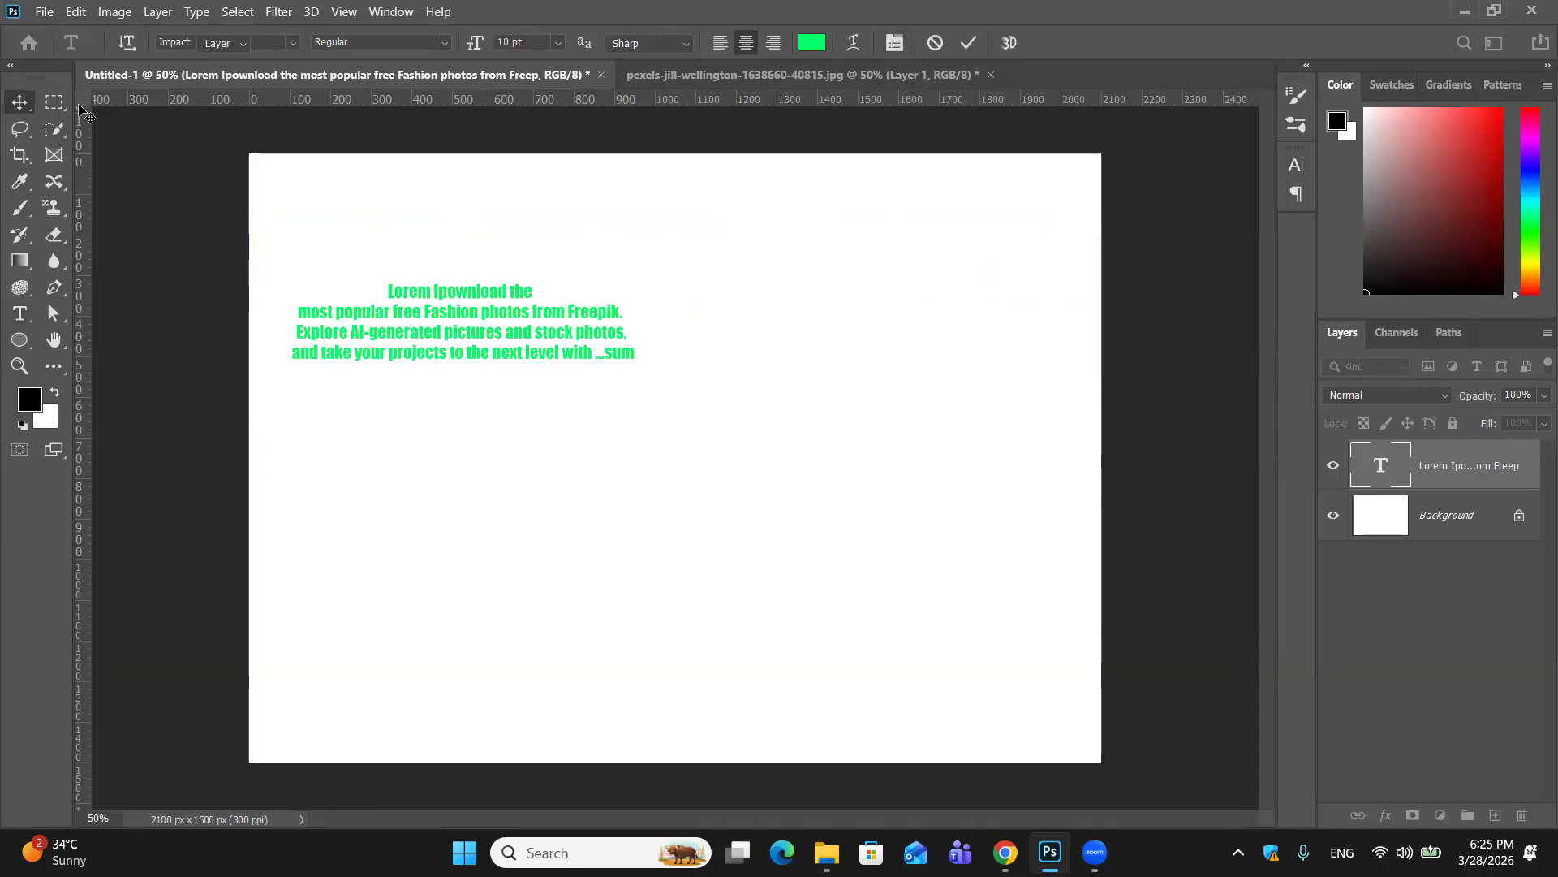
drag(540, 351, 959, 243)
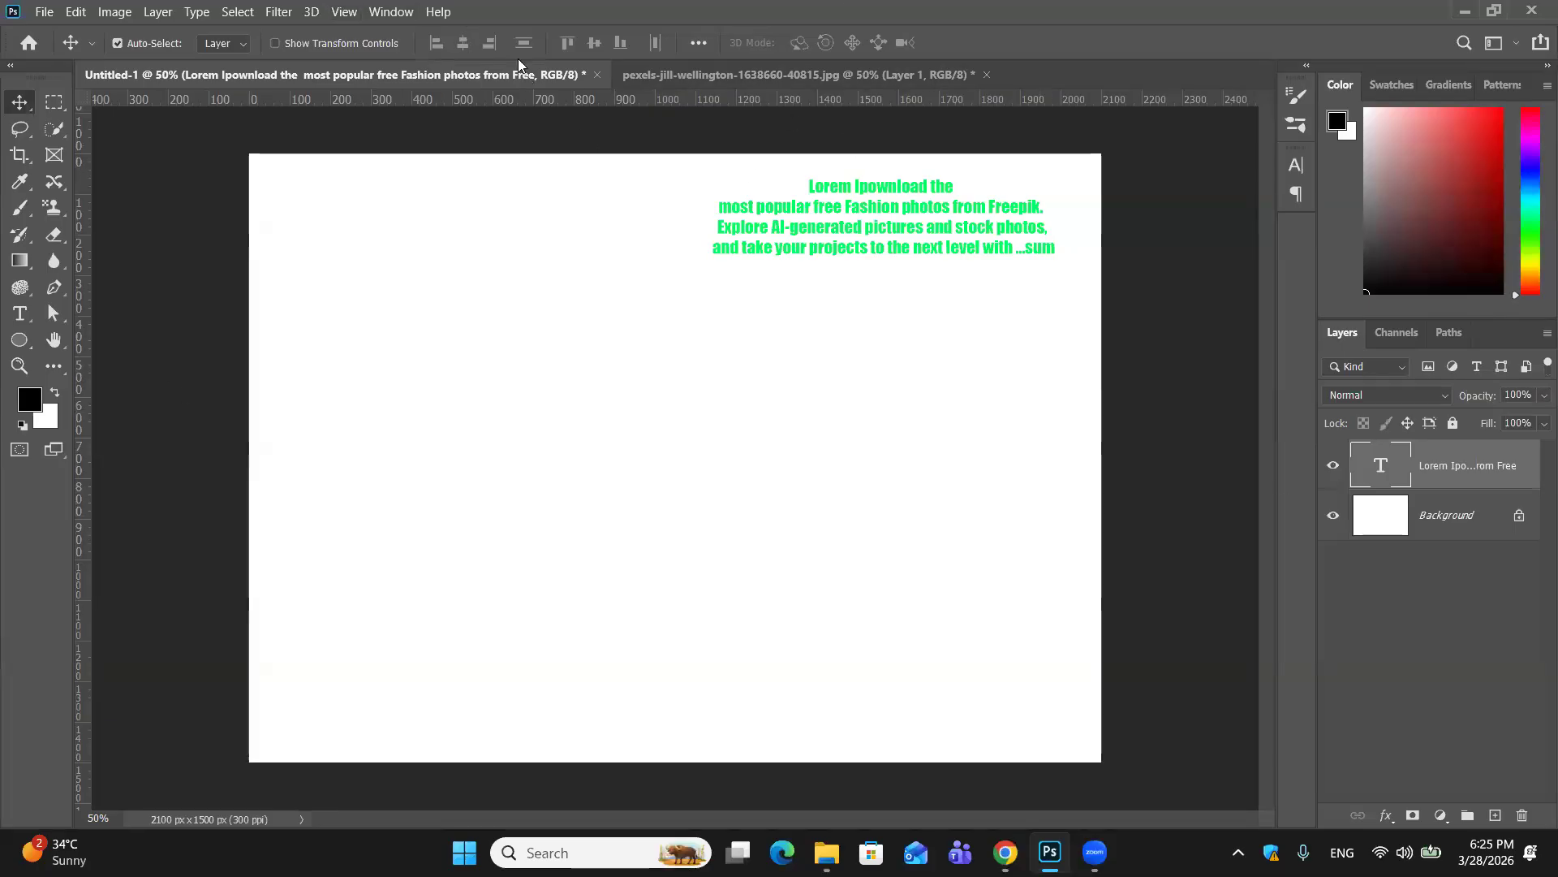
Step: Place the top-view delicious-italian-pizza image from the Downloads folder into the Untitled-1 document
click(1465, 11)
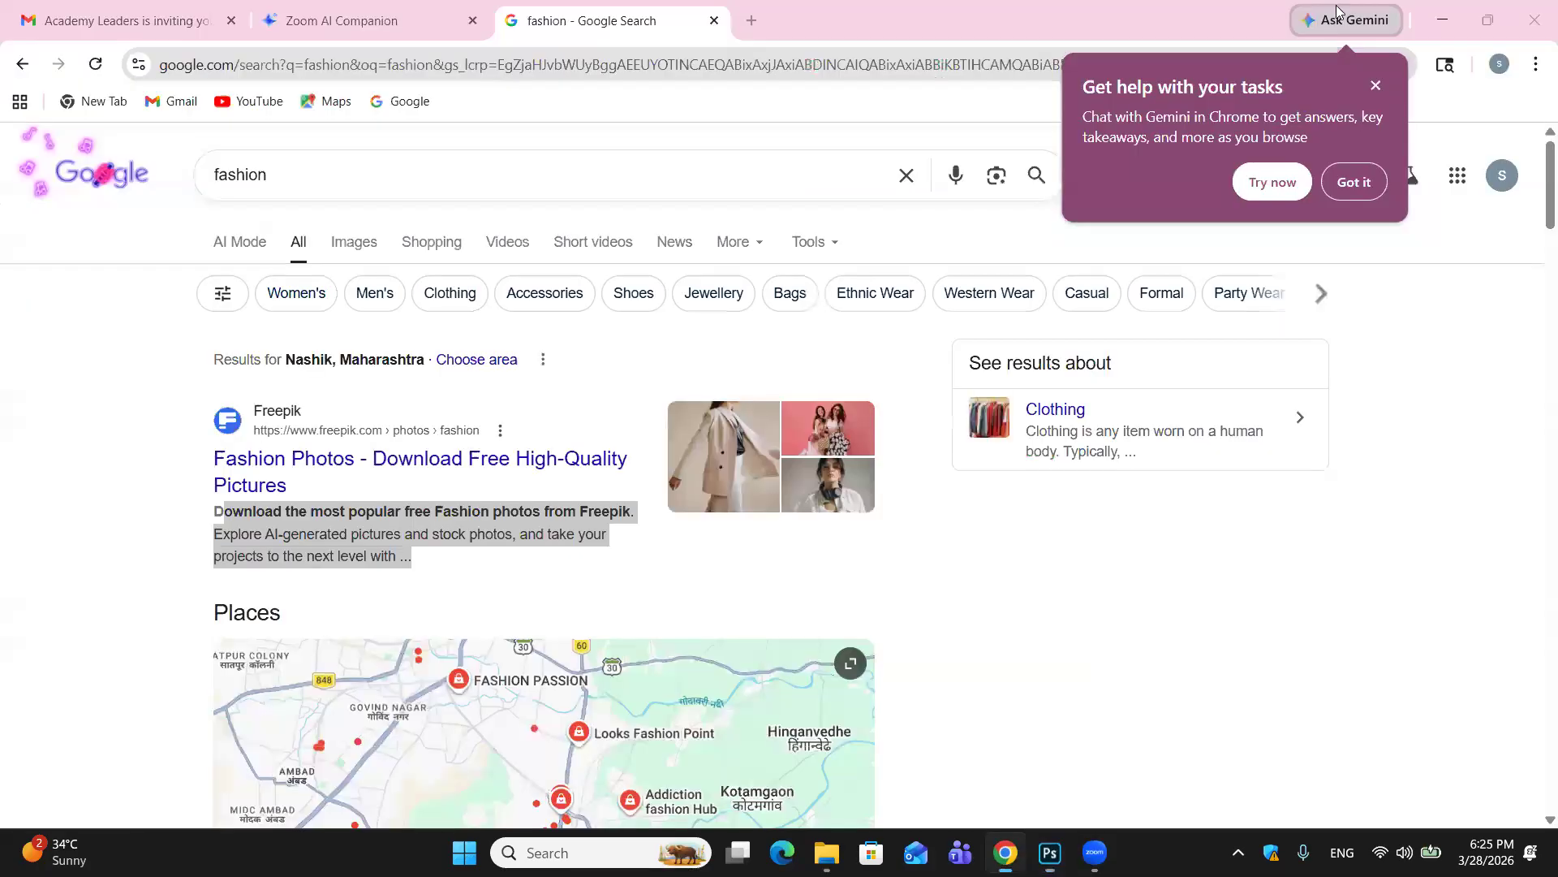
click(1442, 19)
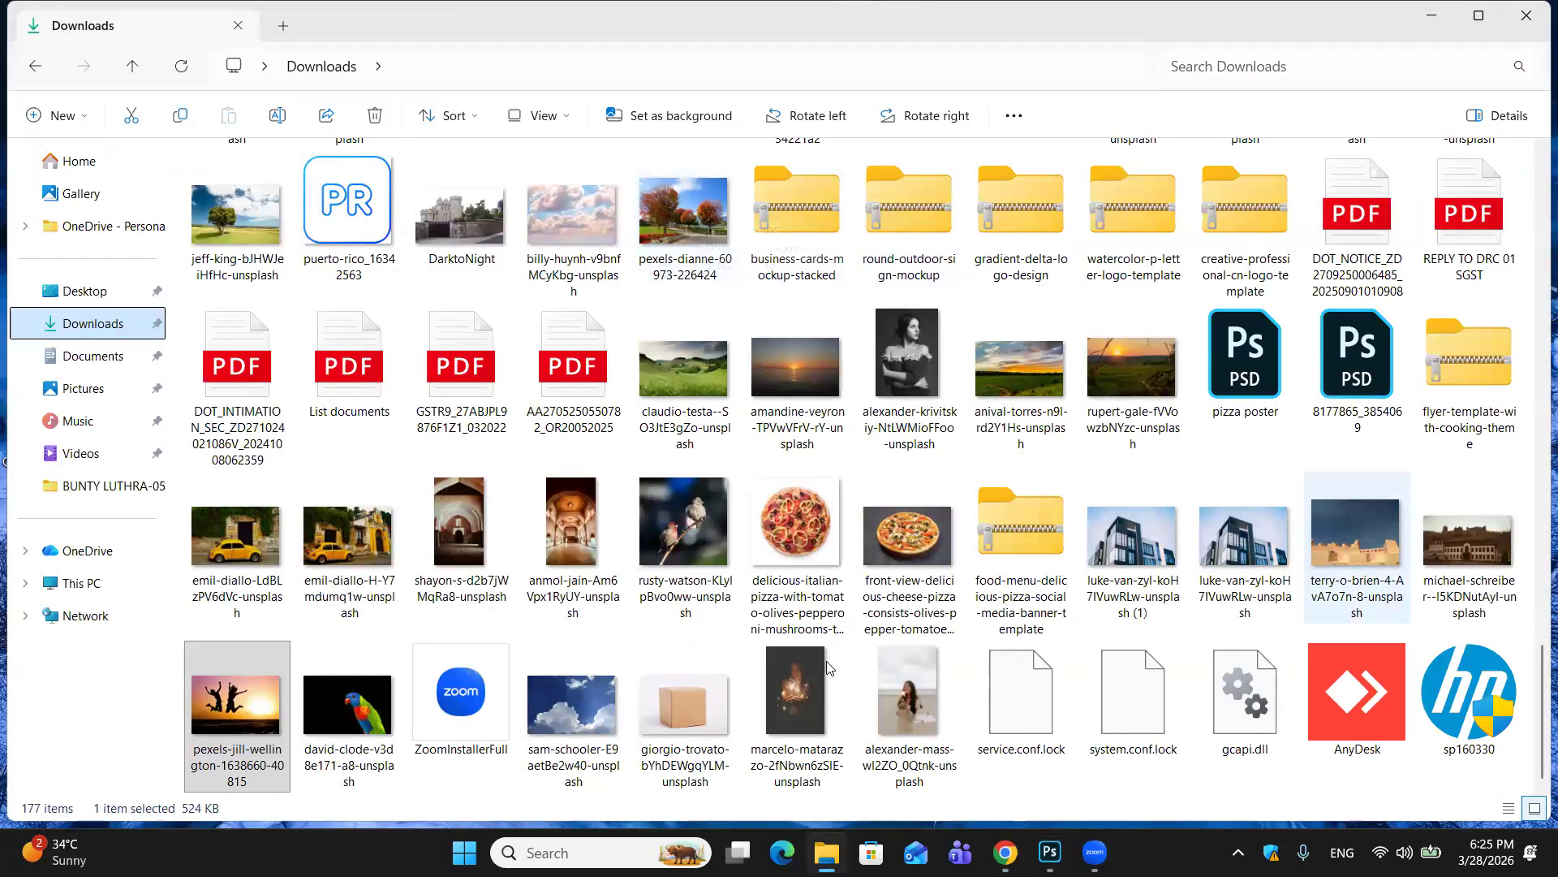
drag(779, 524, 506, 439)
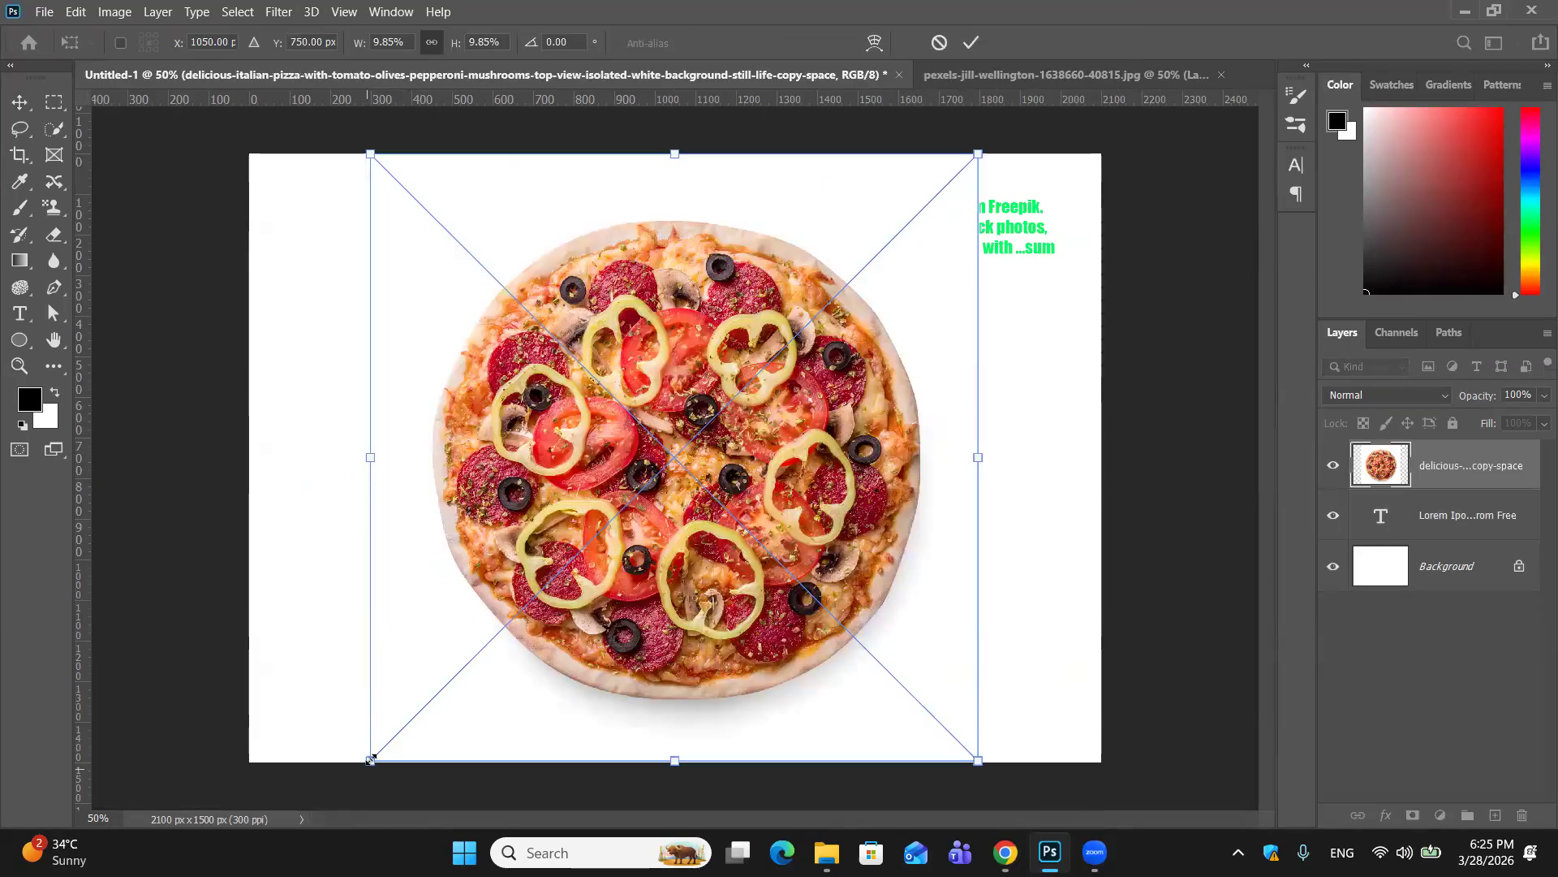
Step: Scale the placed pizza to about 5% in the canvas's upper-left area, commit it, and move the text block beside it
drag(381, 733, 715, 430)
drag(910, 312, 536, 326)
drag(659, 311, 695, 322)
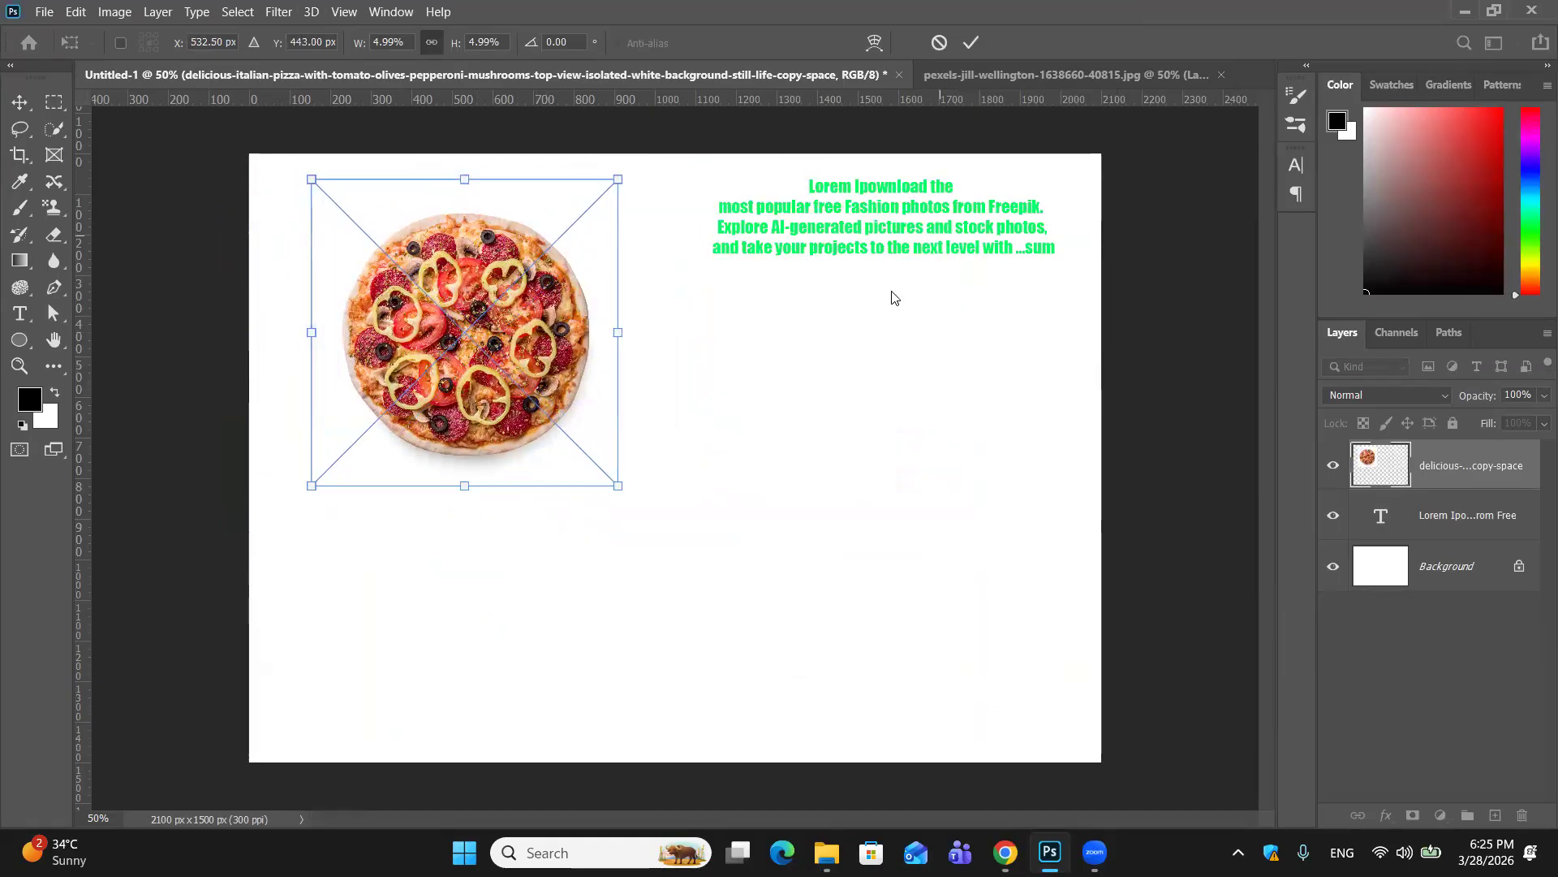
key(Return)
drag(860, 242, 783, 349)
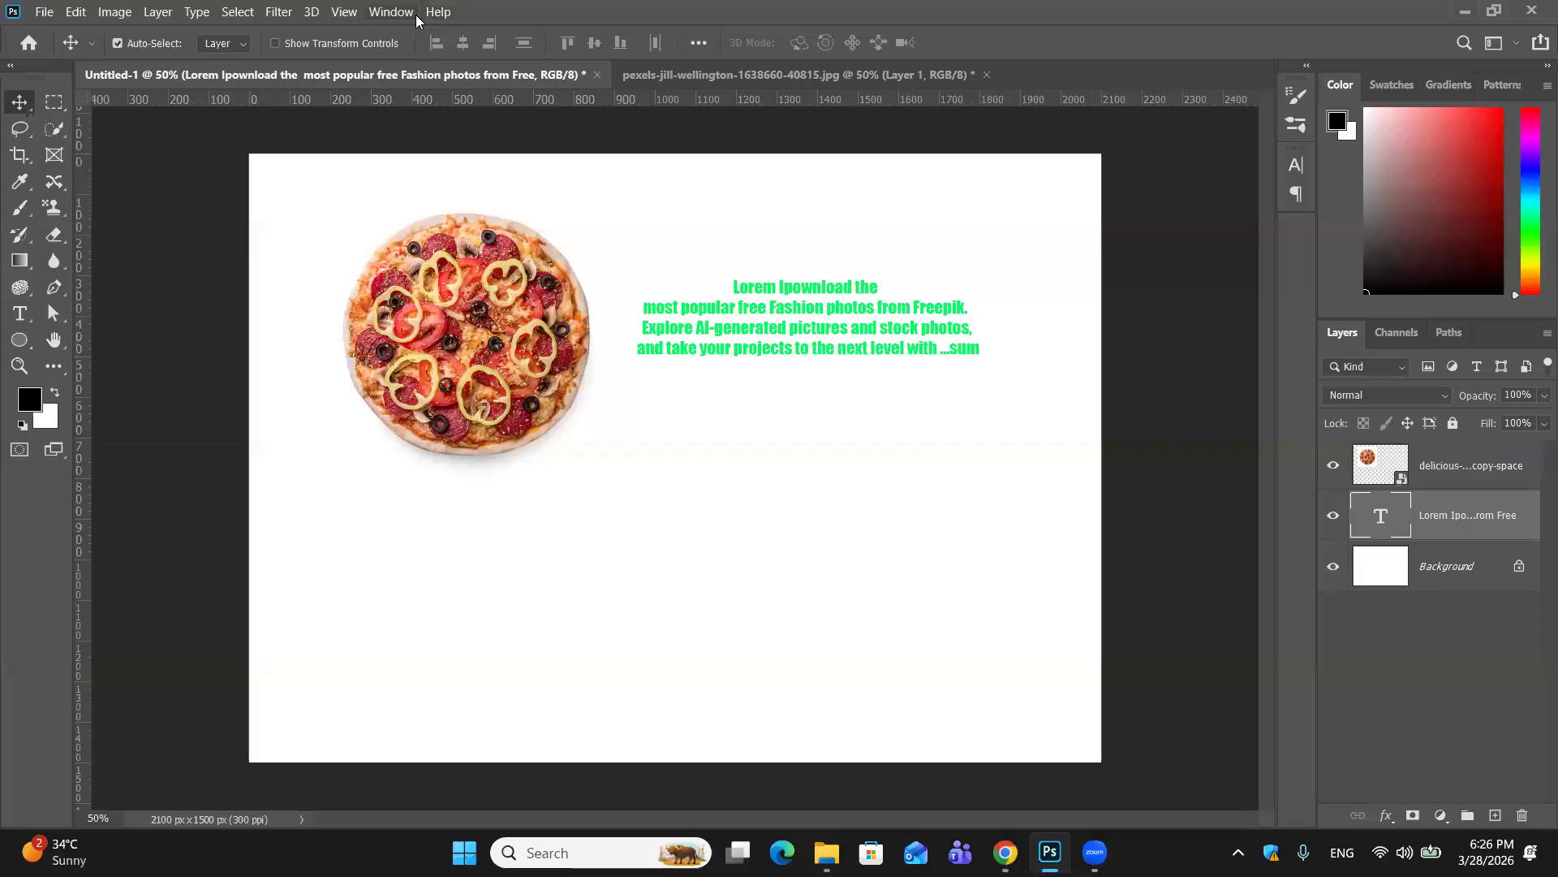
click(376, 16)
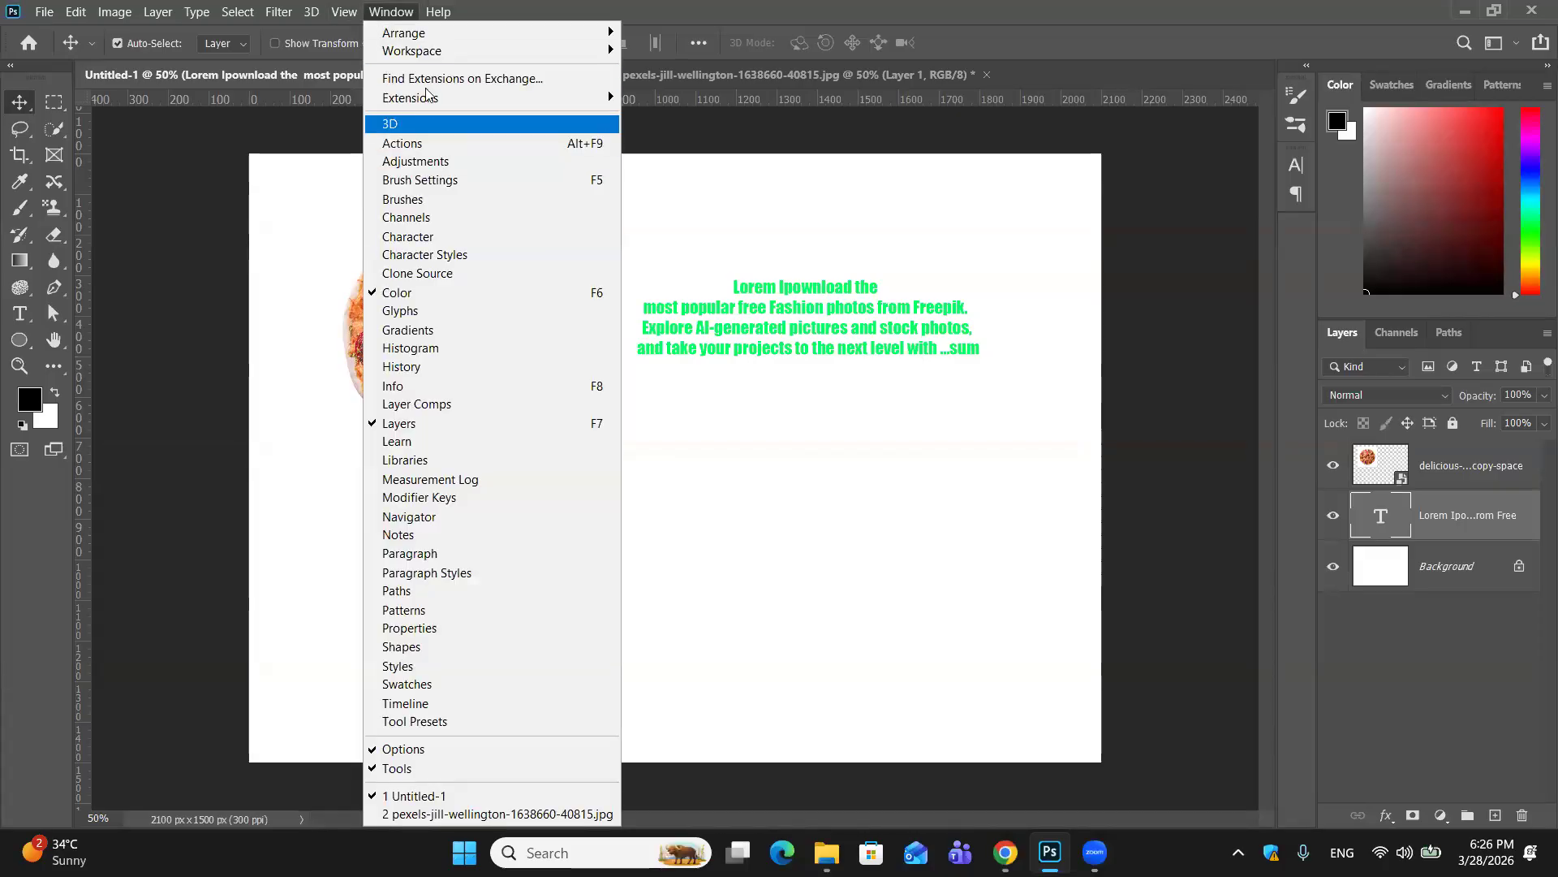
mouse_move(498, 30)
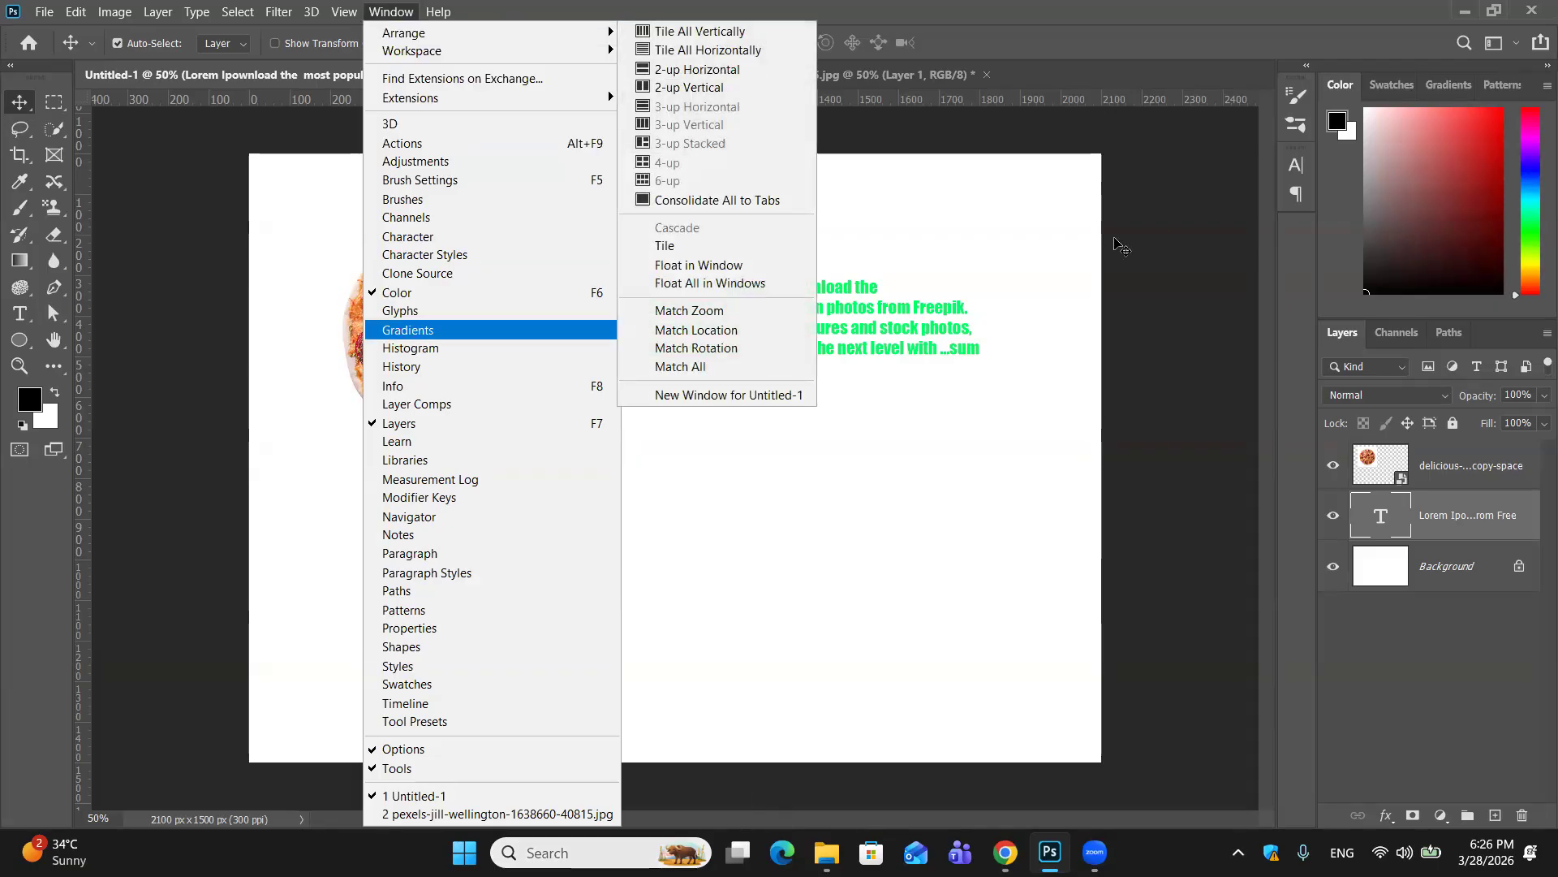
click(398, 14)
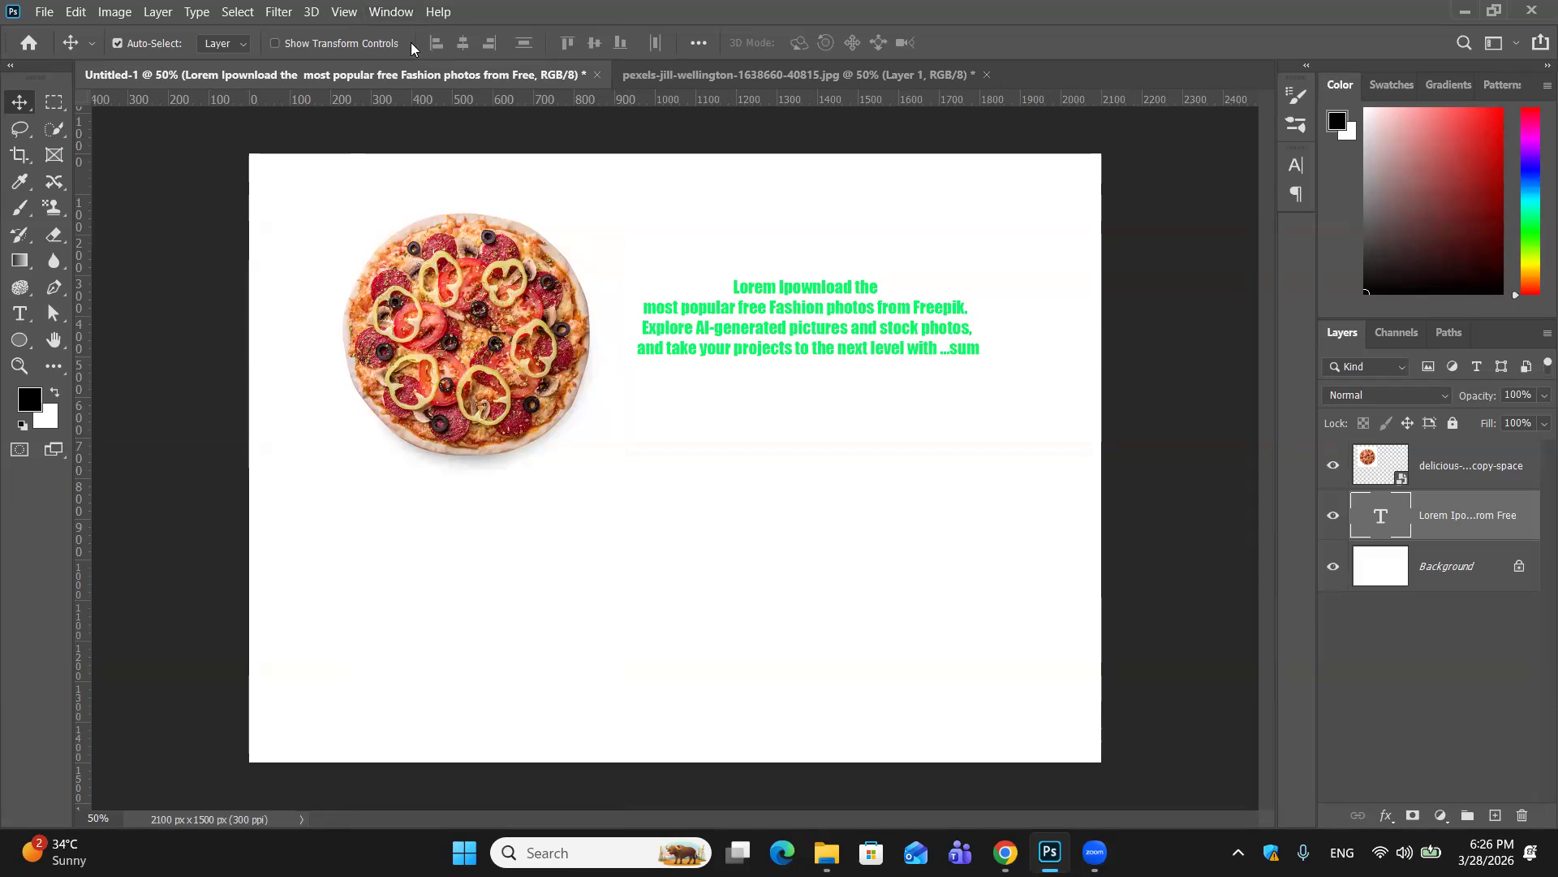
Step: Try to align the pizza and text layers by their left edges and move them together, and undo both changes
shift+click(1436, 469)
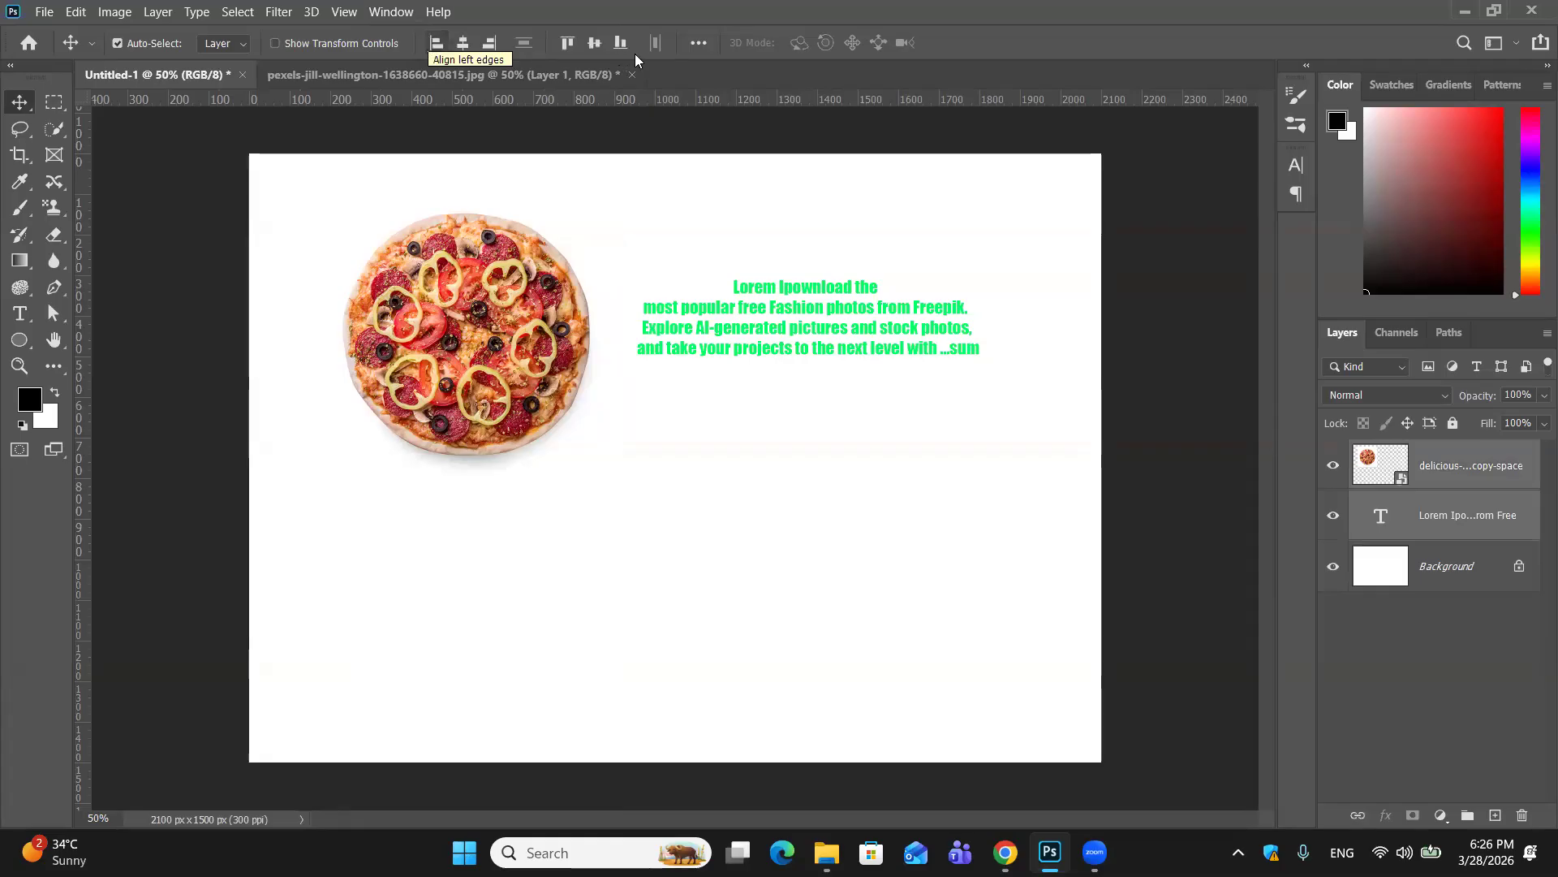
click(686, 47)
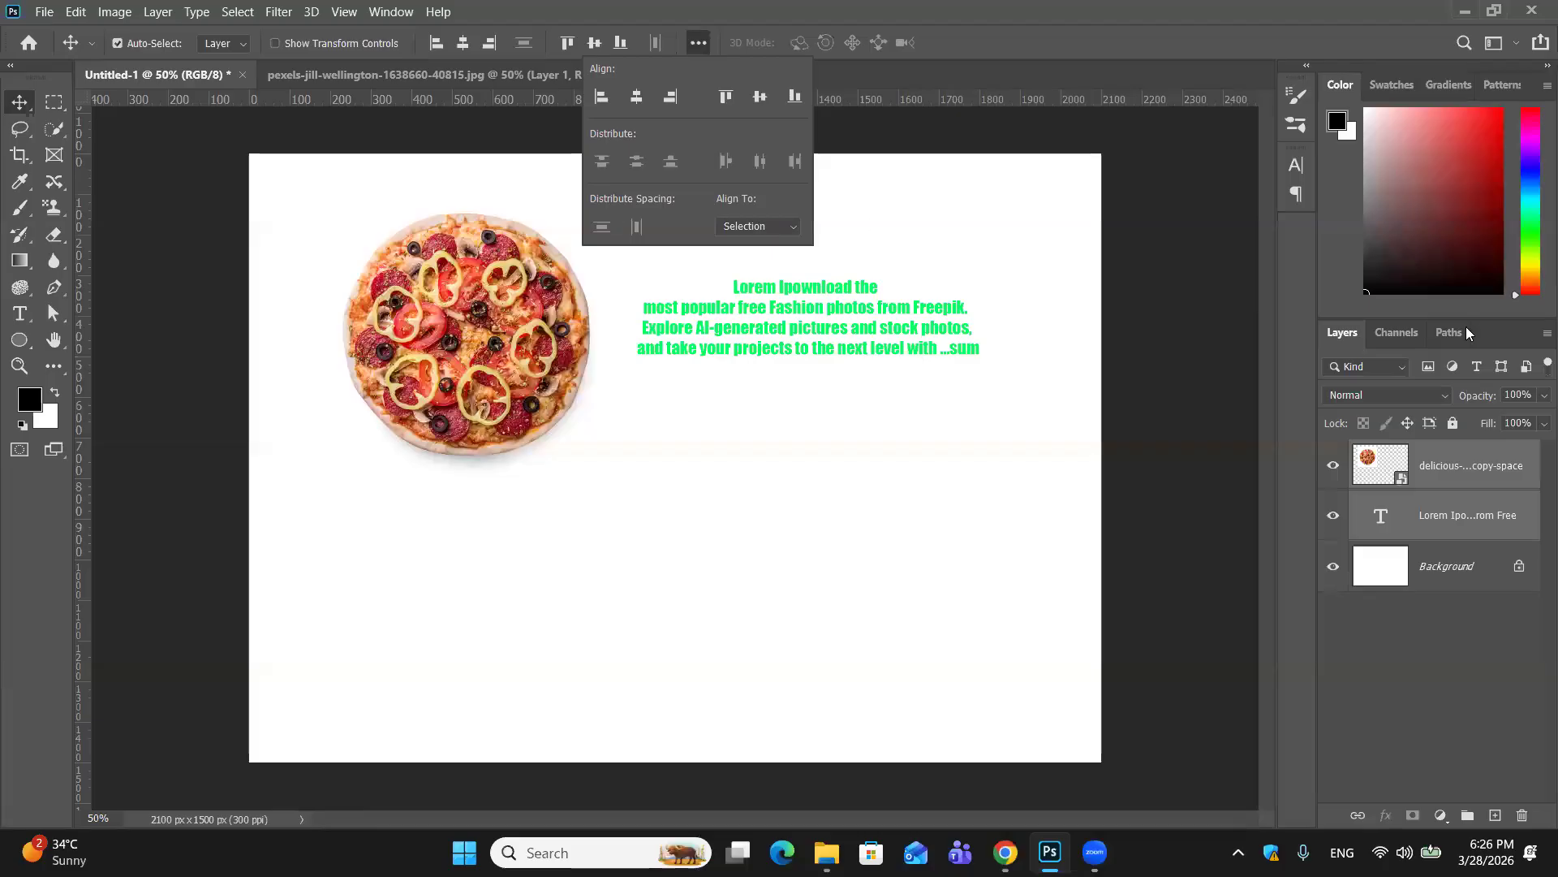
click(609, 100)
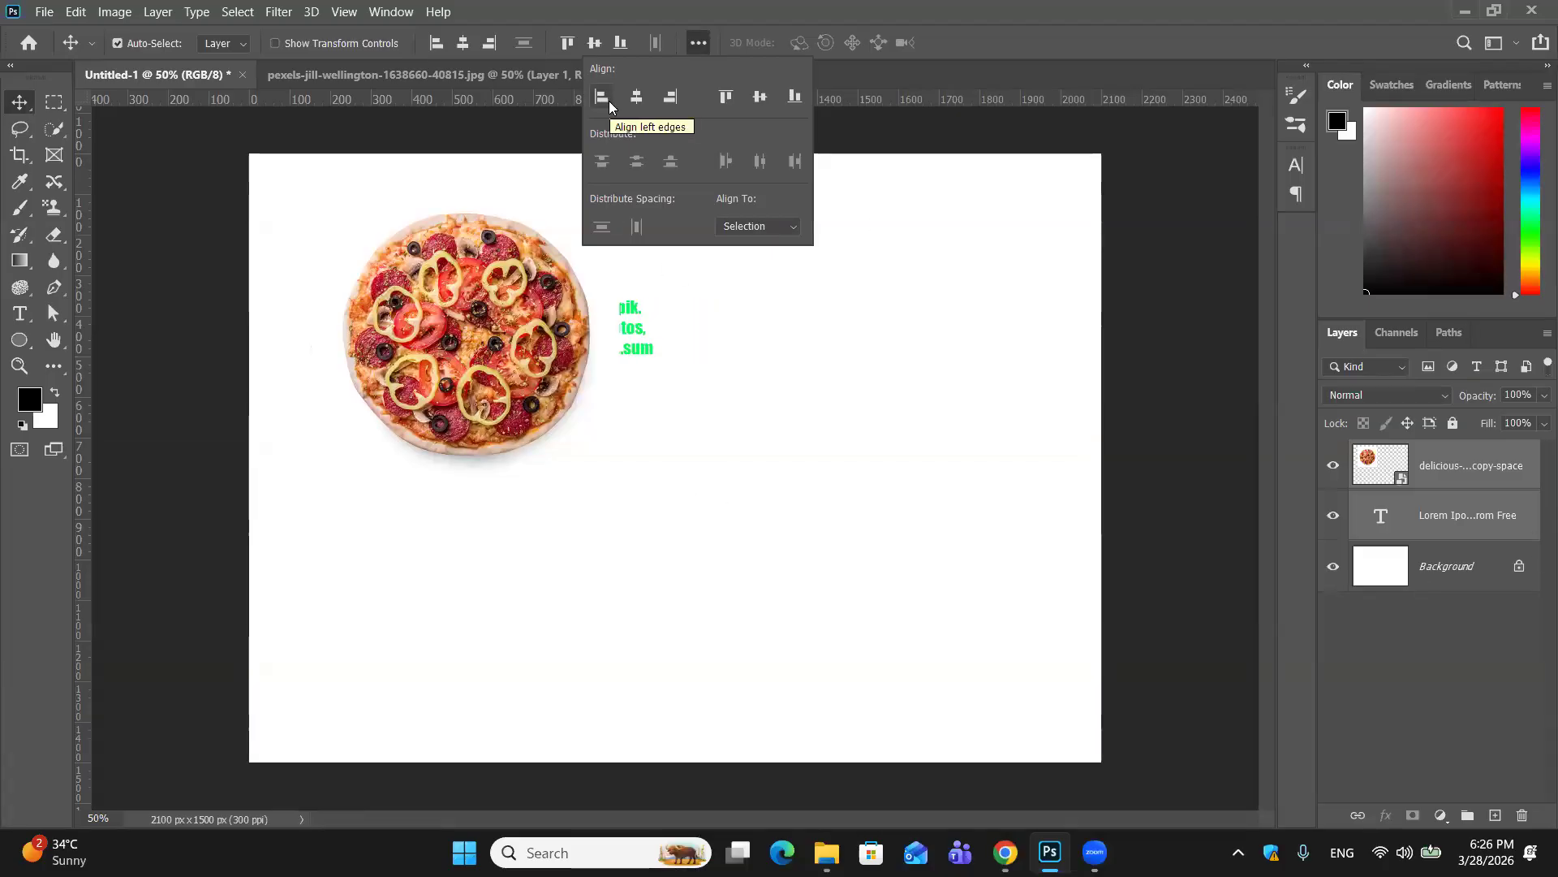
drag(569, 354, 721, 419)
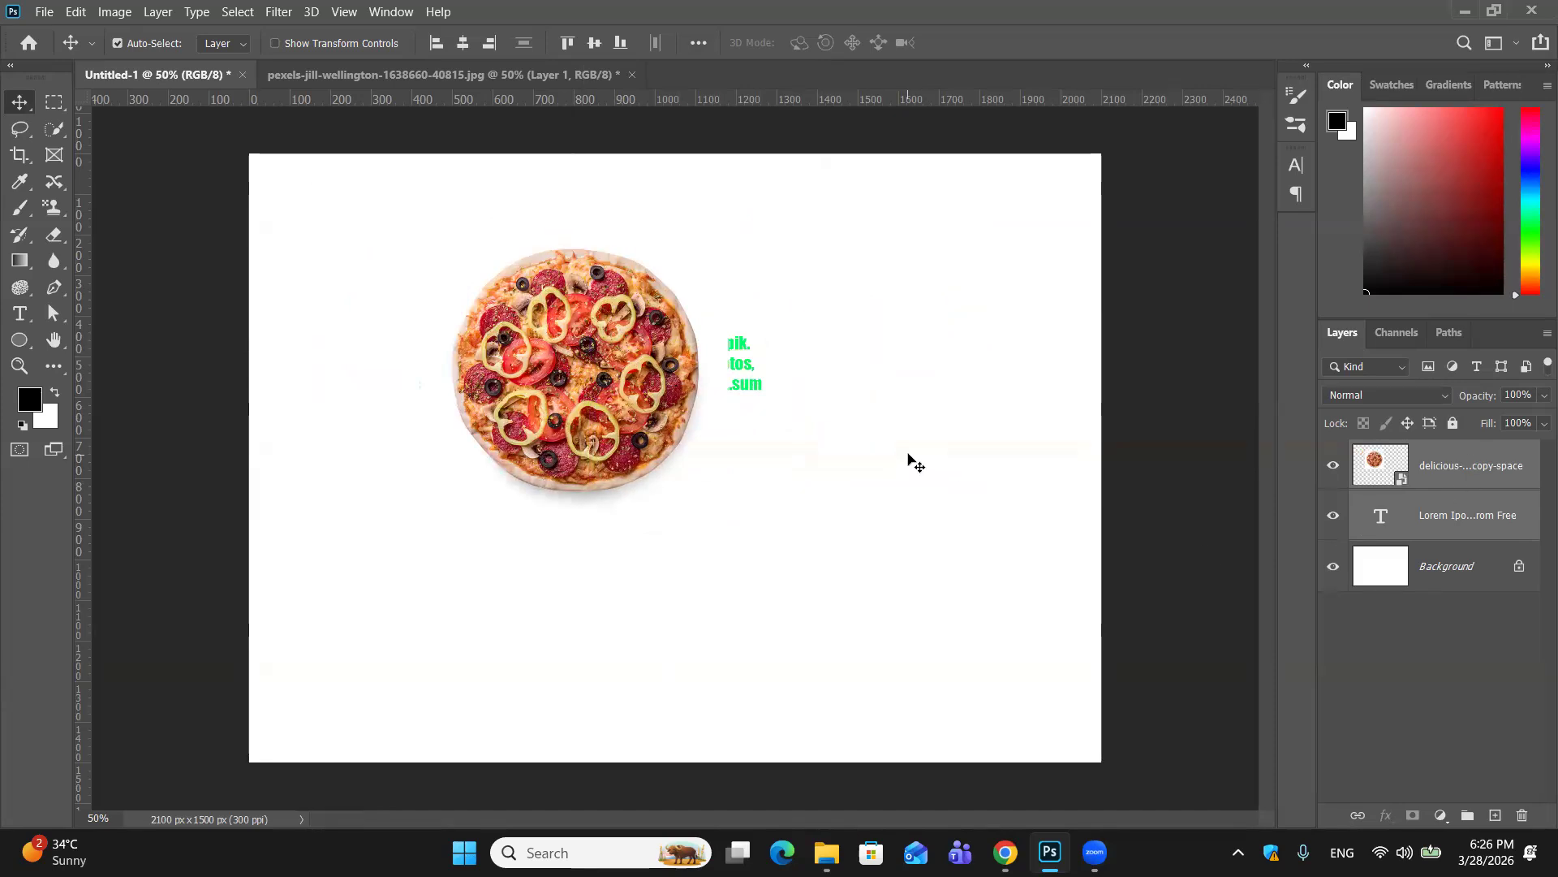
key(ctrl+z)
key(ctrl+z)
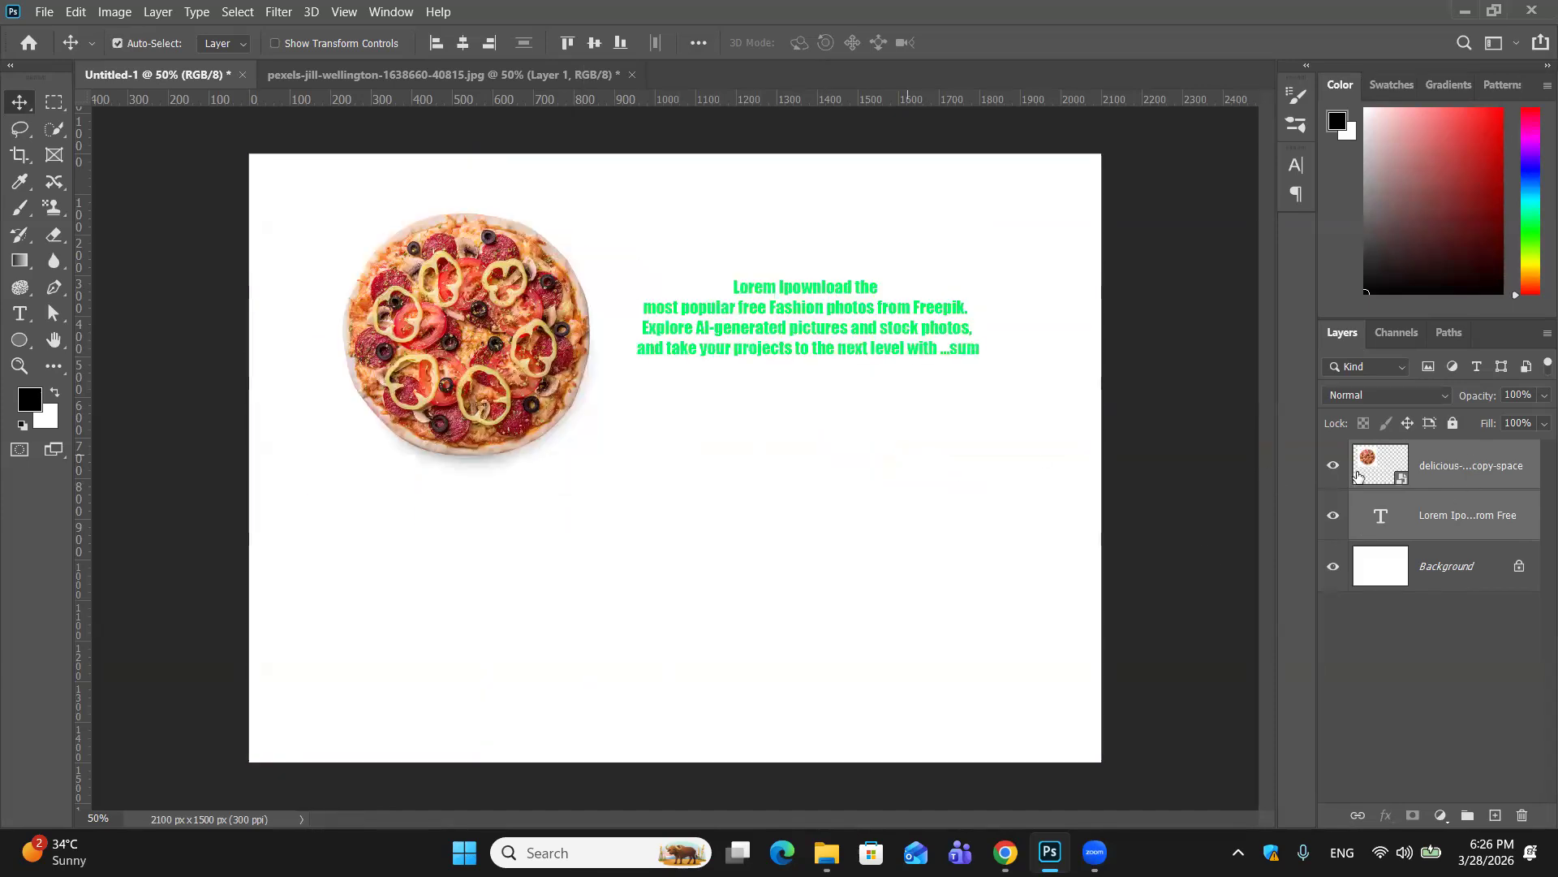
Step: Reorder the pizza layer below the text layer and select both layers
click(1436, 607)
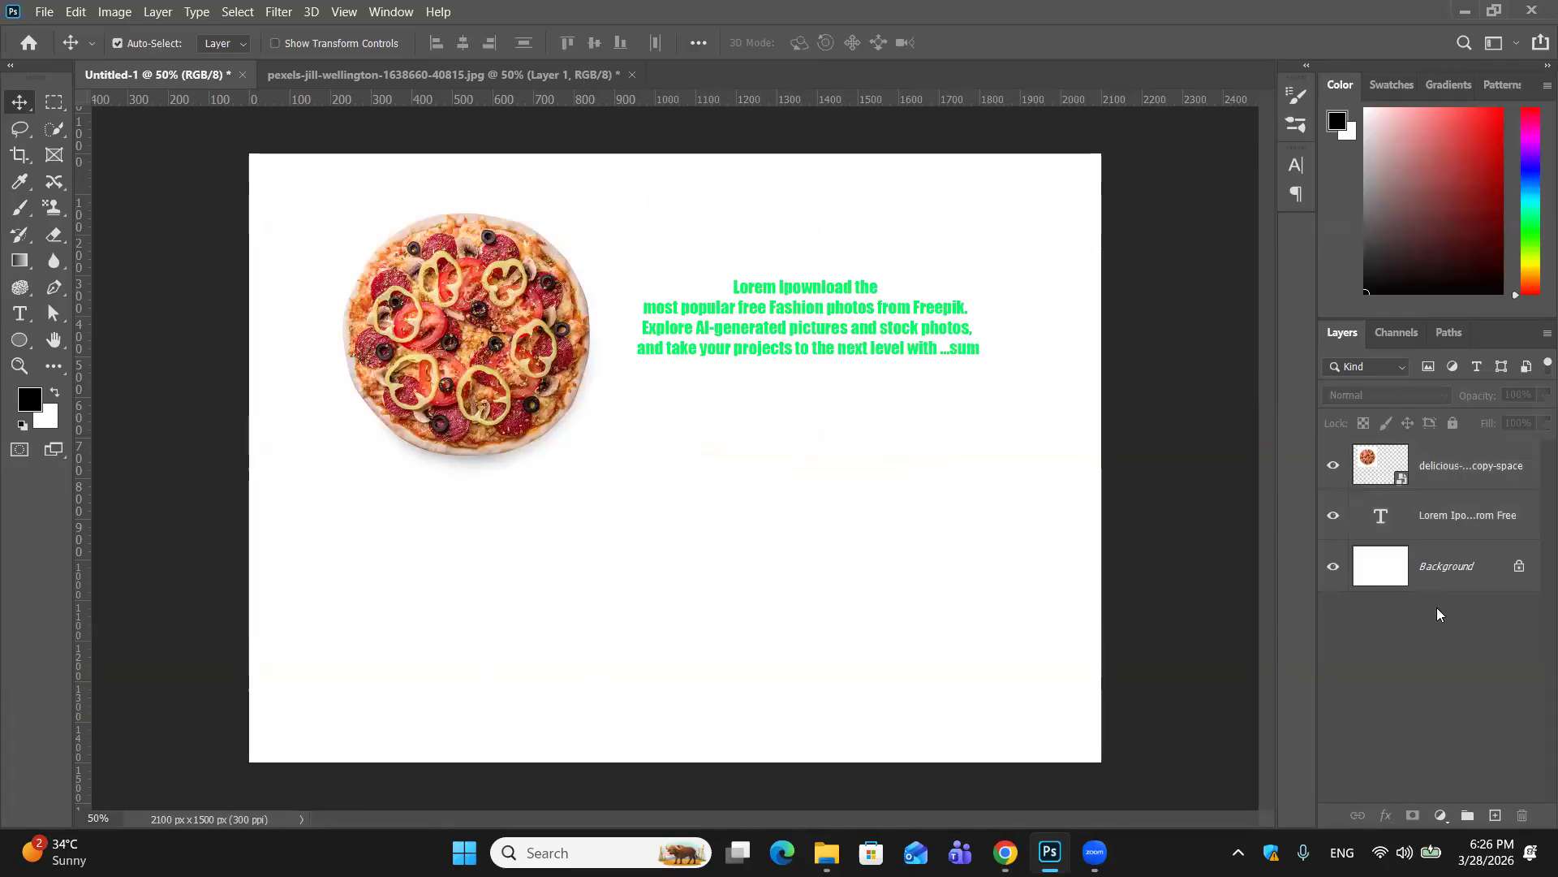
drag(1444, 515, 1444, 523)
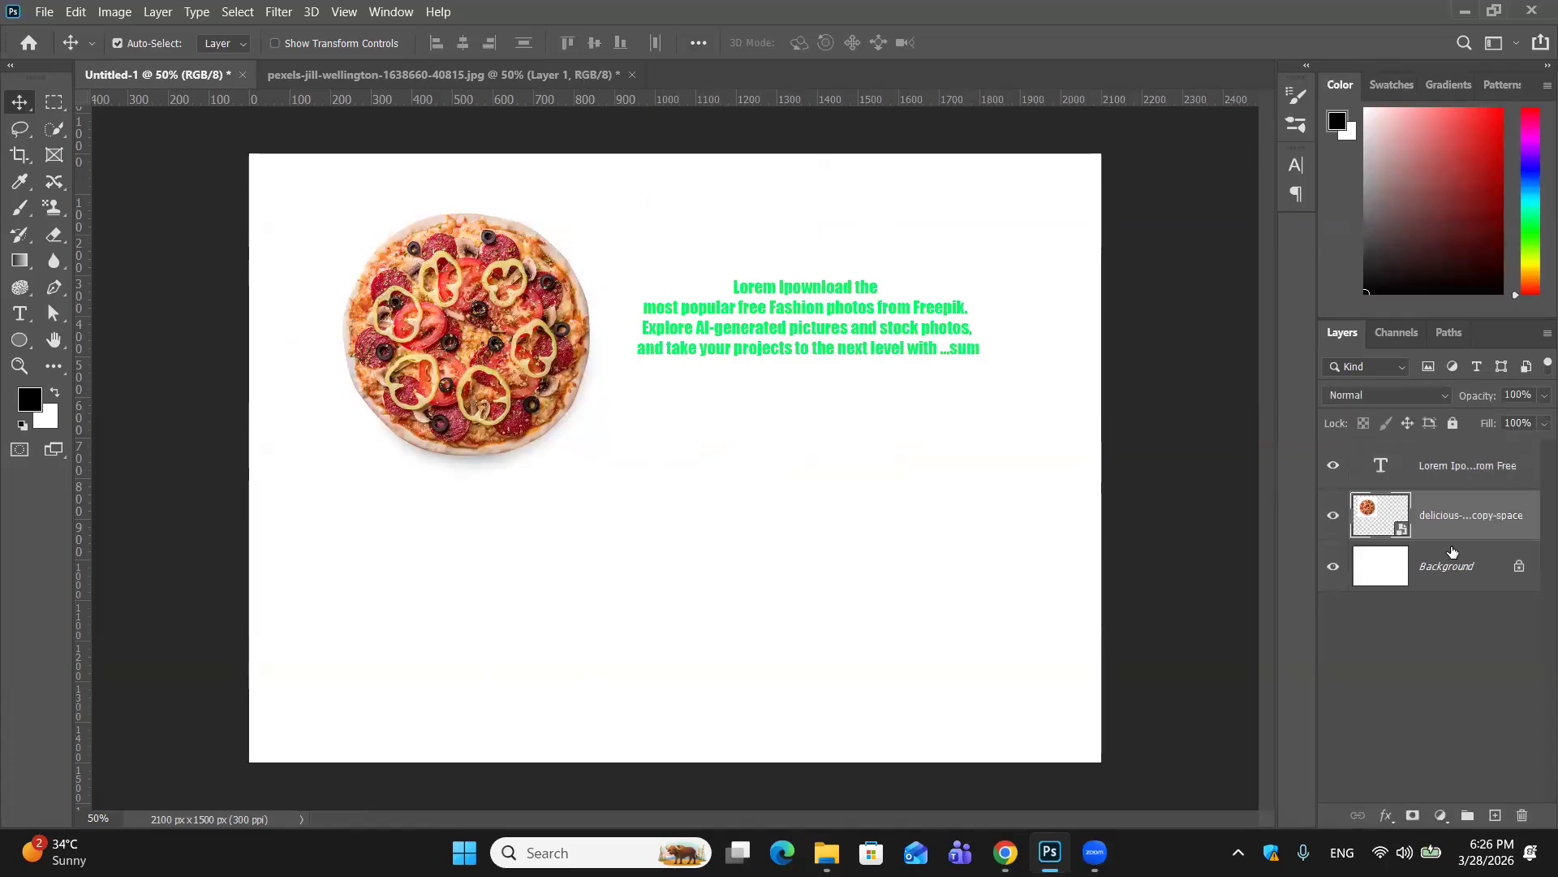
ctrl+click(1444, 475)
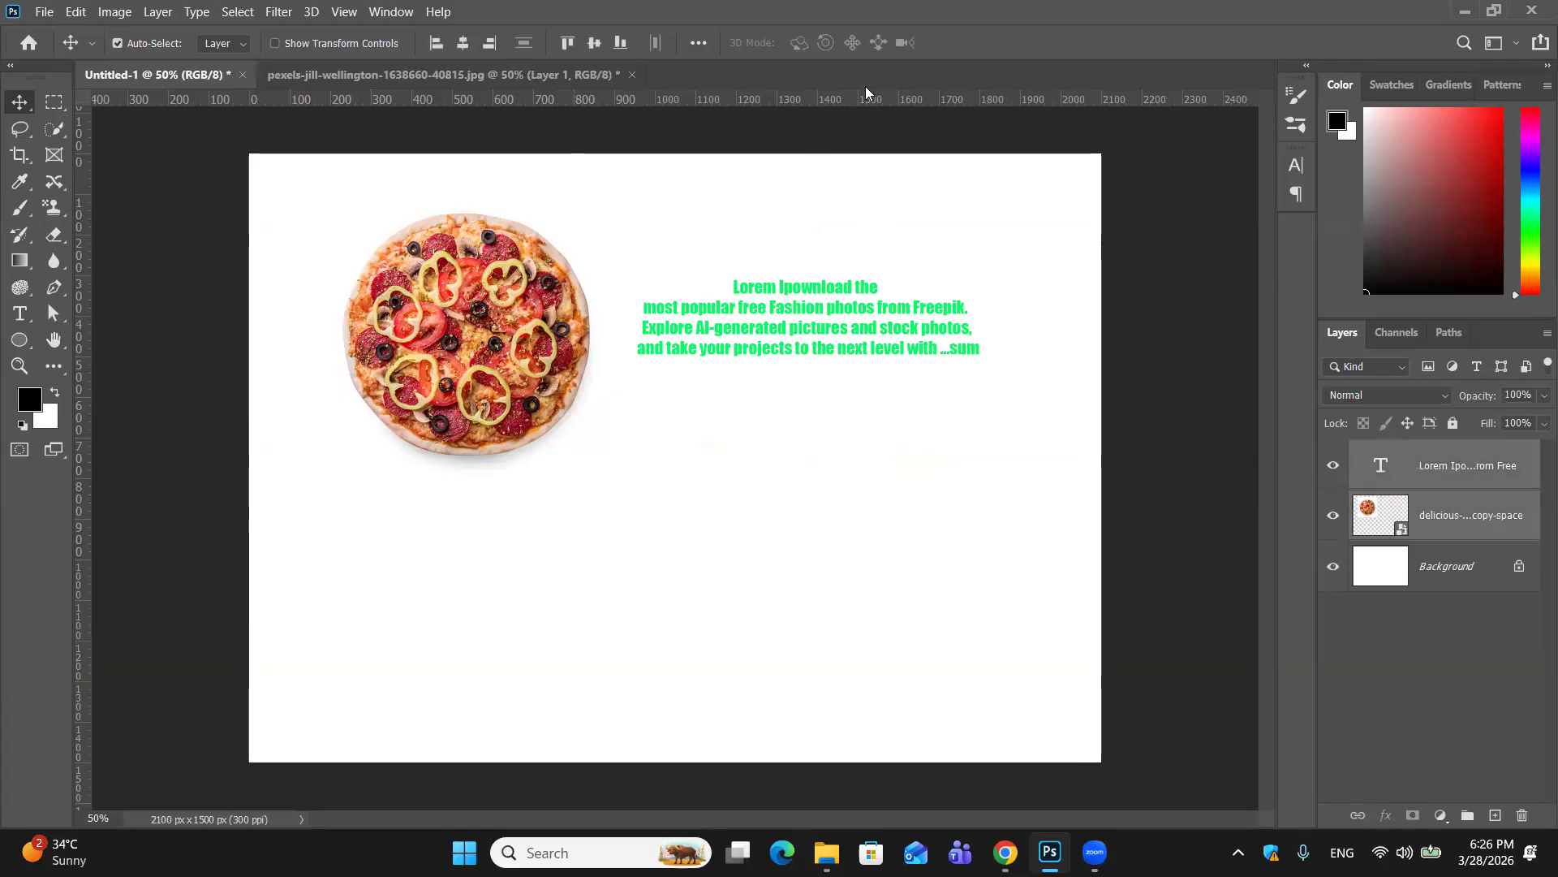
Step: Align the text and pizza layers horizontally by left edges, then horizontal centers, then right edges
click(696, 41)
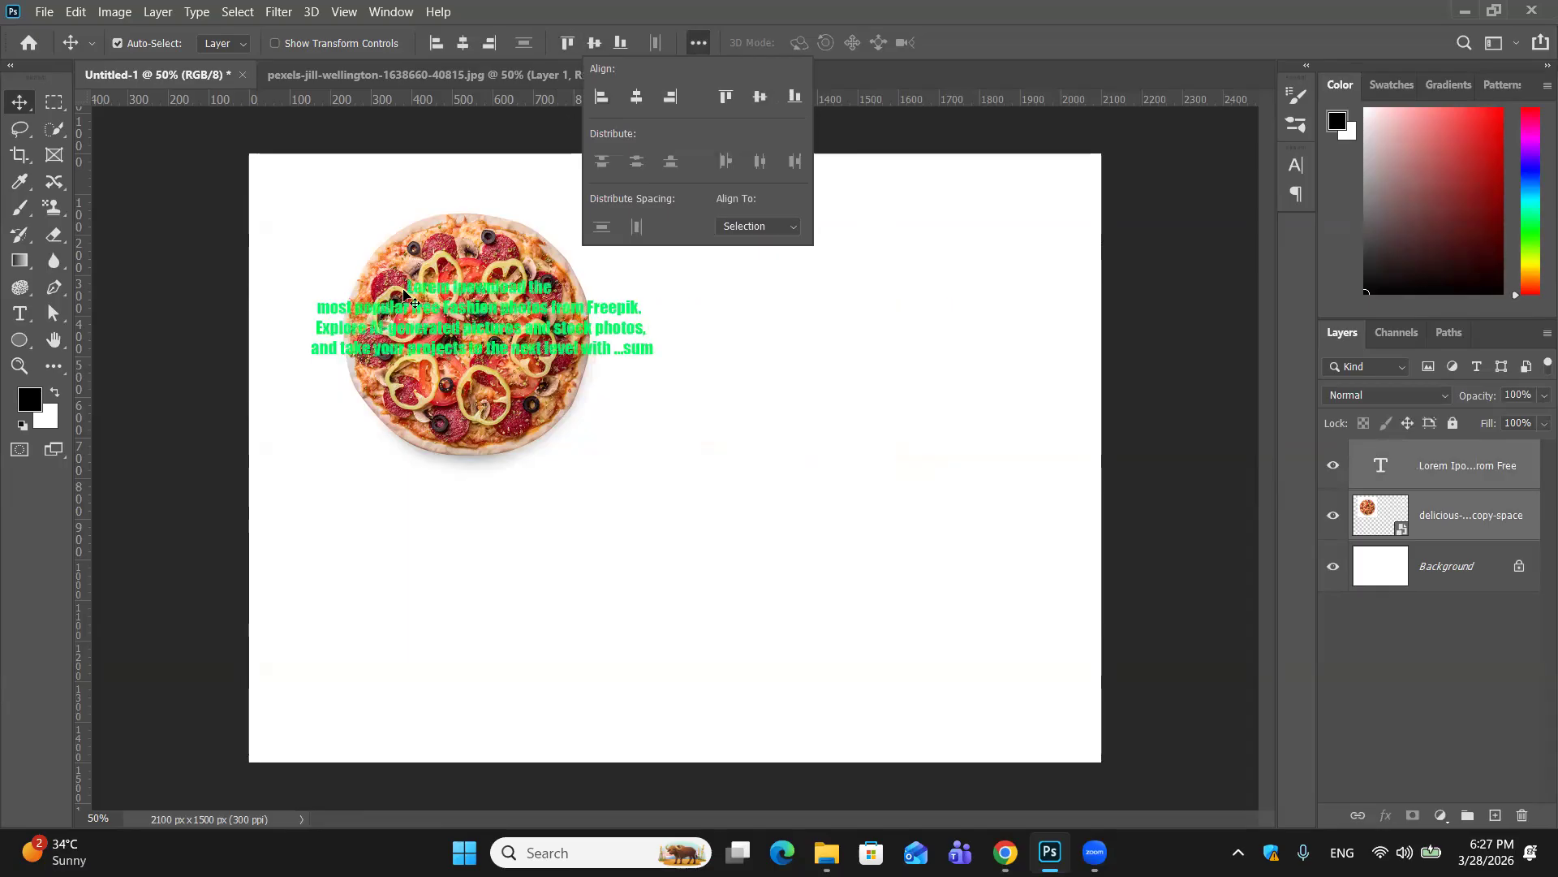
click(636, 98)
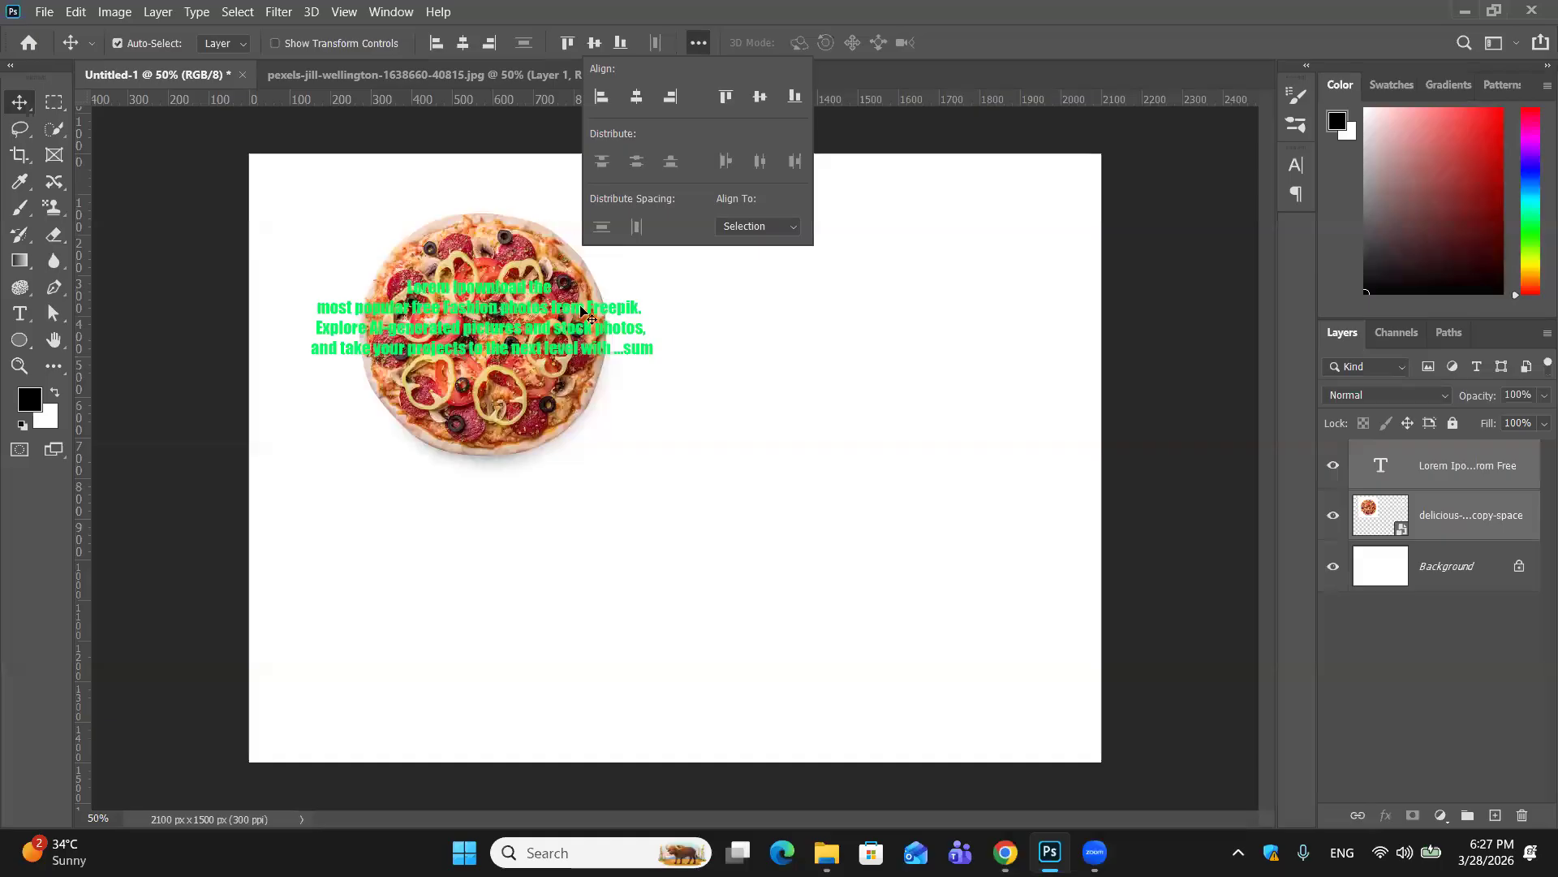
click(674, 96)
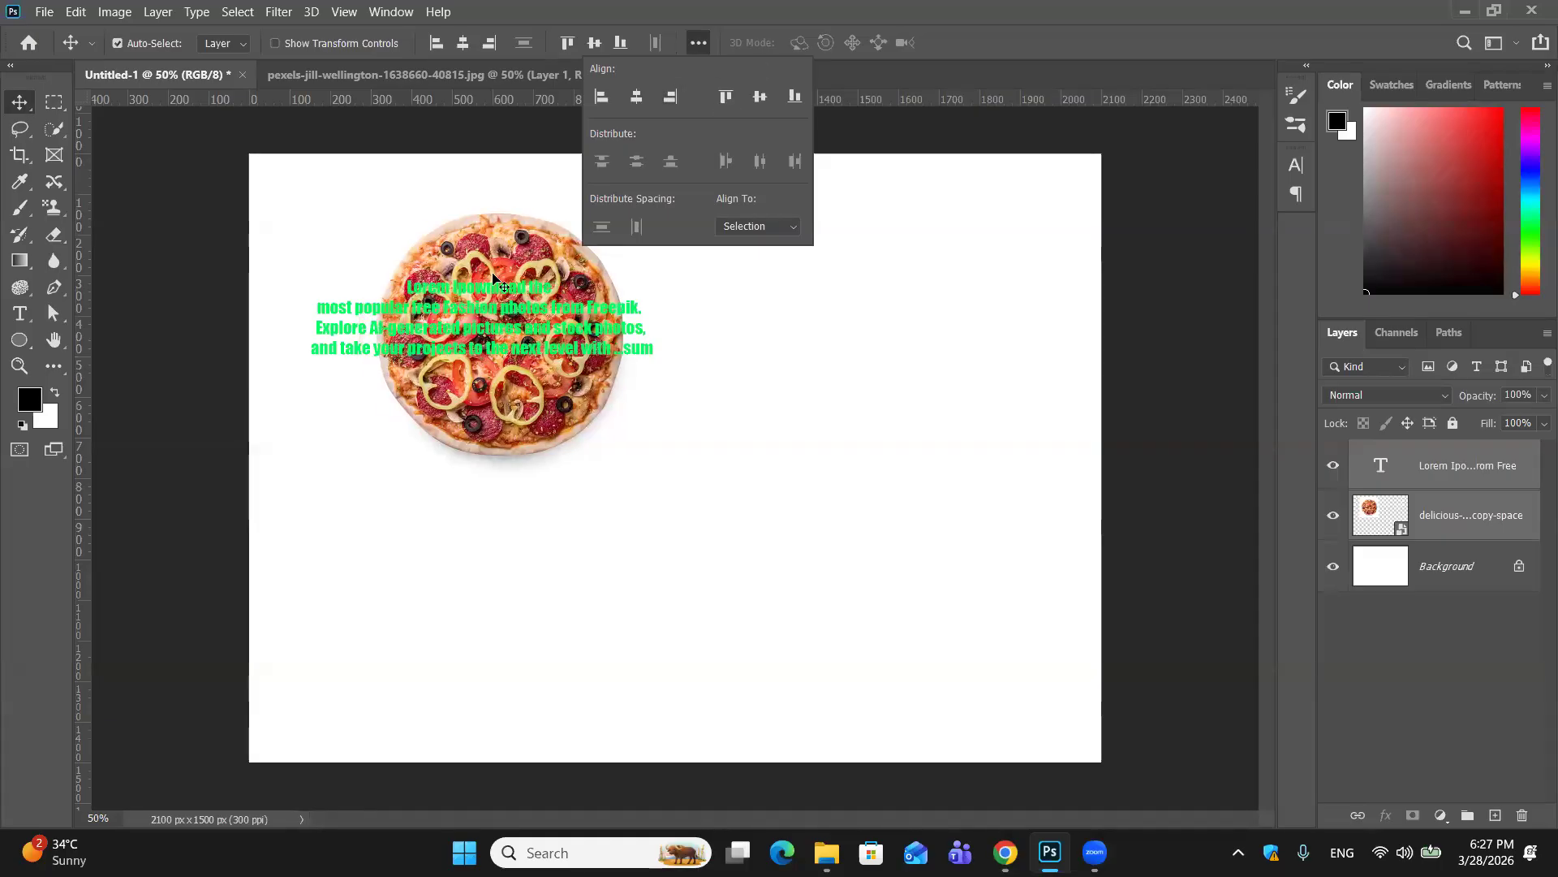
Step: Align the text and pizza layers vertically by top edges, then vertical centers, then bottom edges, and deselect them
click(725, 98)
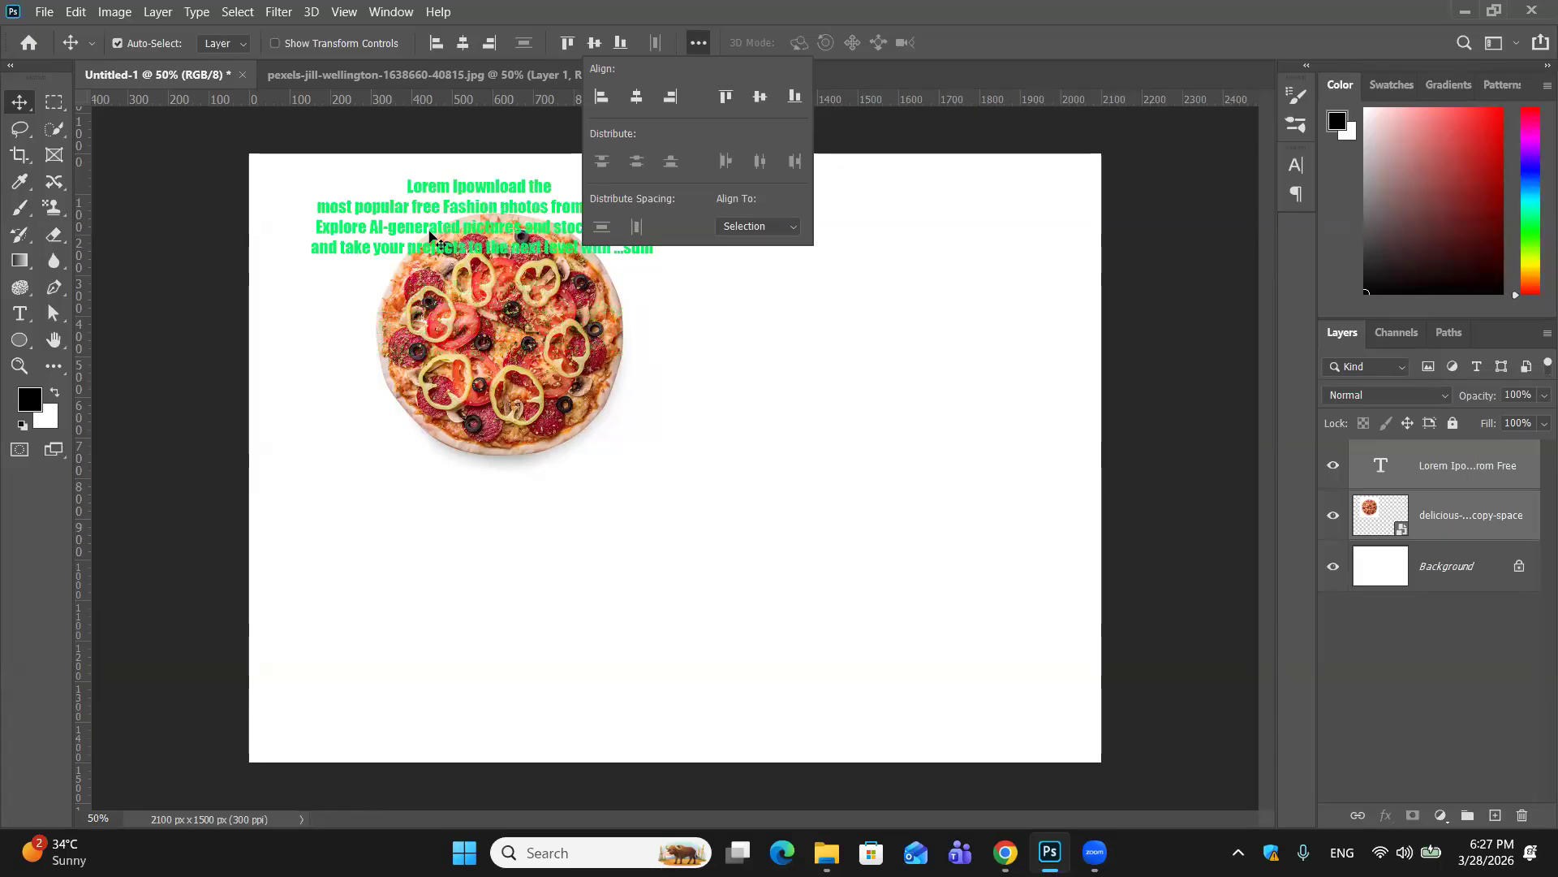
click(755, 102)
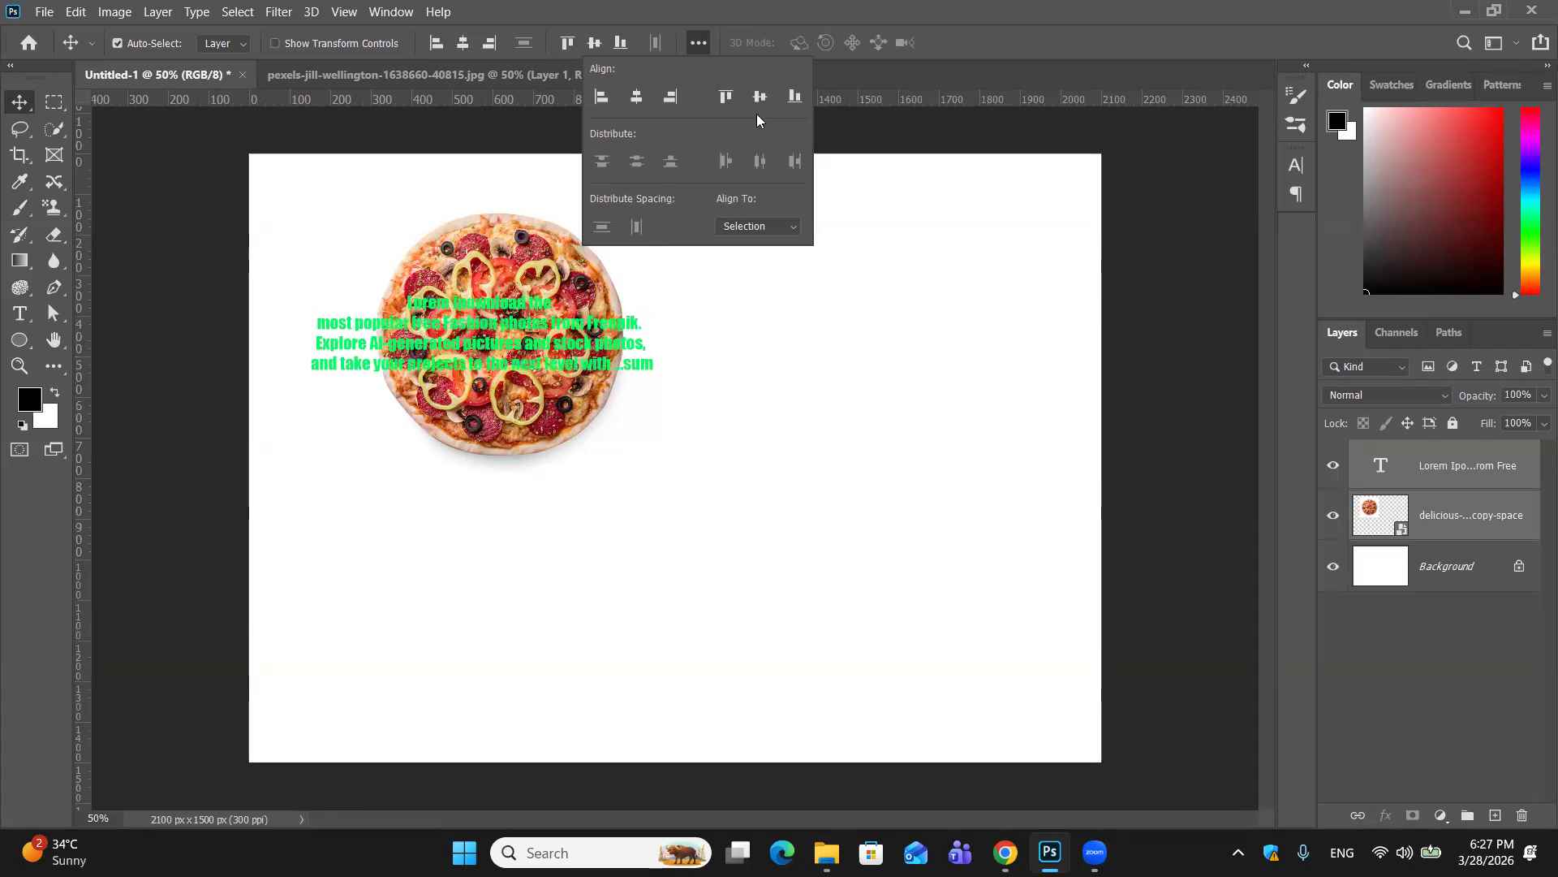
click(798, 96)
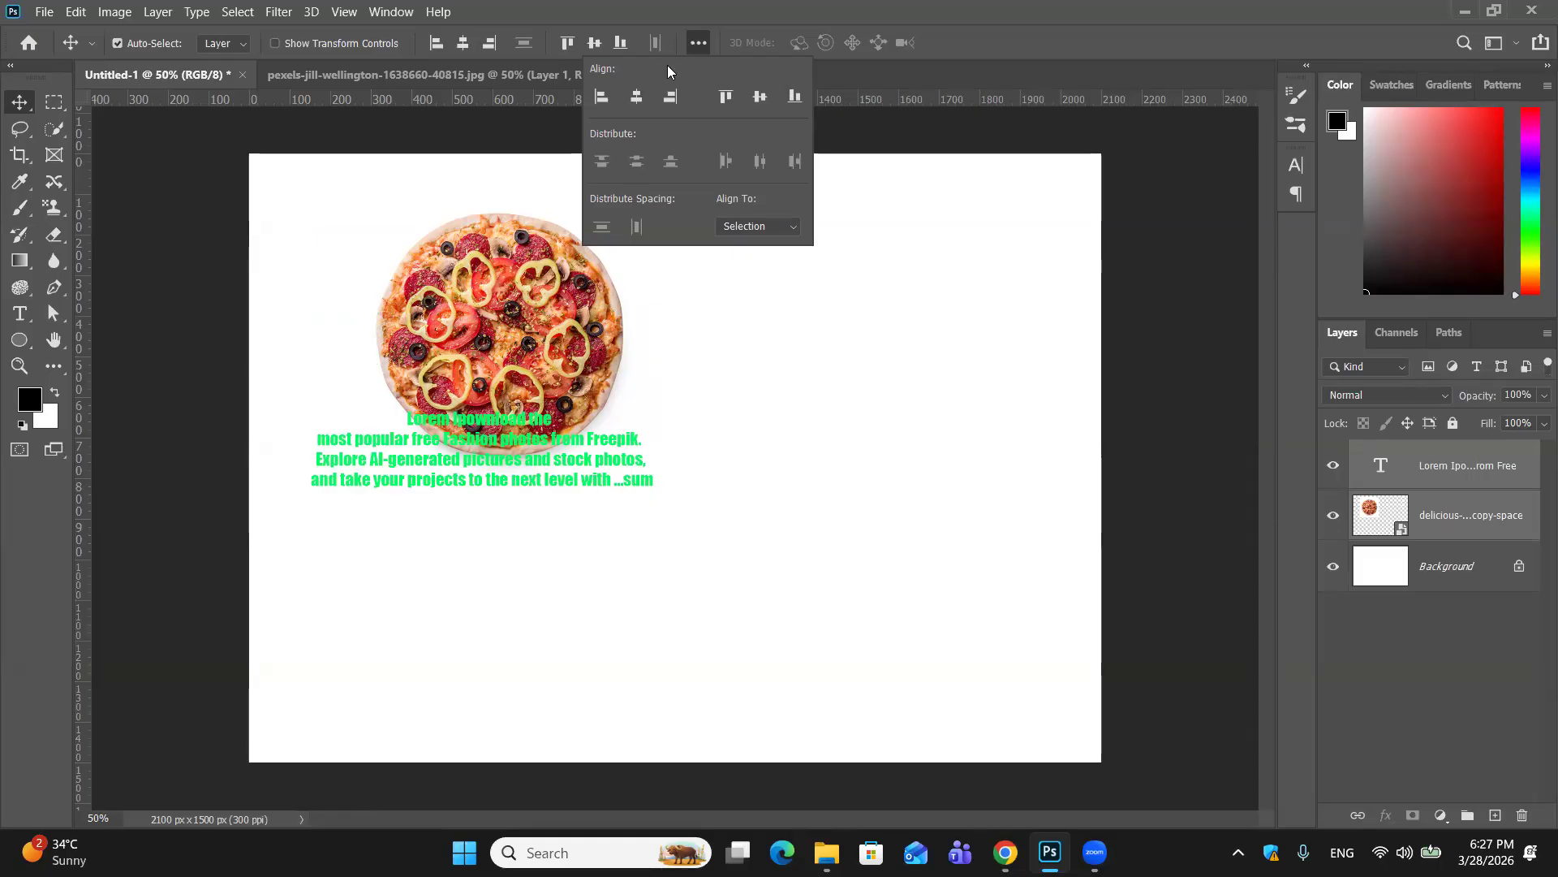
click(1005, 406)
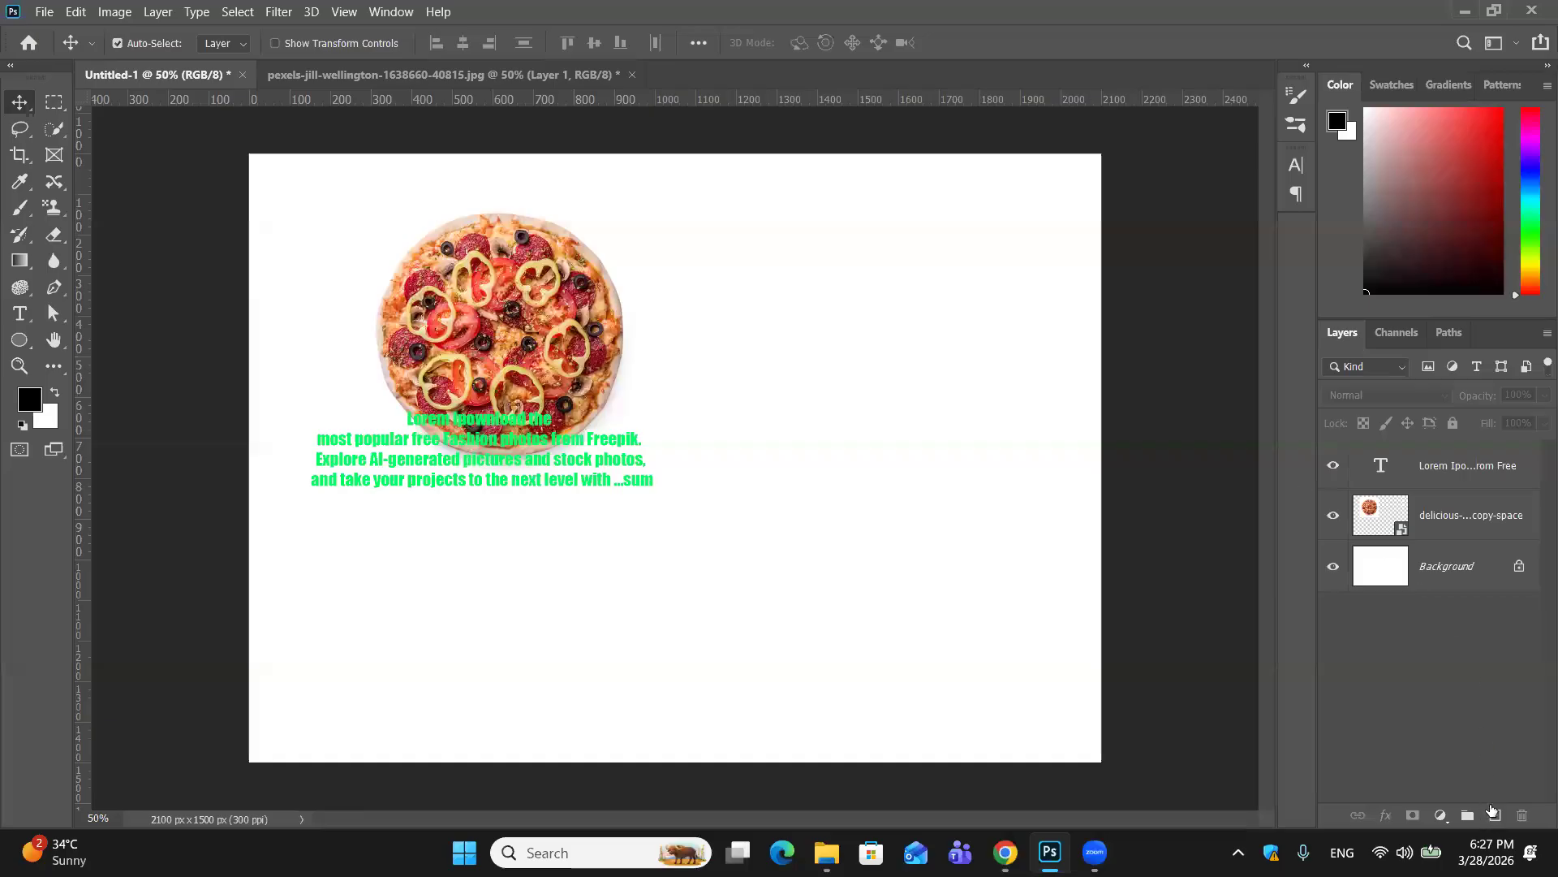
Step: Add a second text layer beside the pizza with the copied Freepik sentence, breaking the line after "popular free"
click(18, 315)
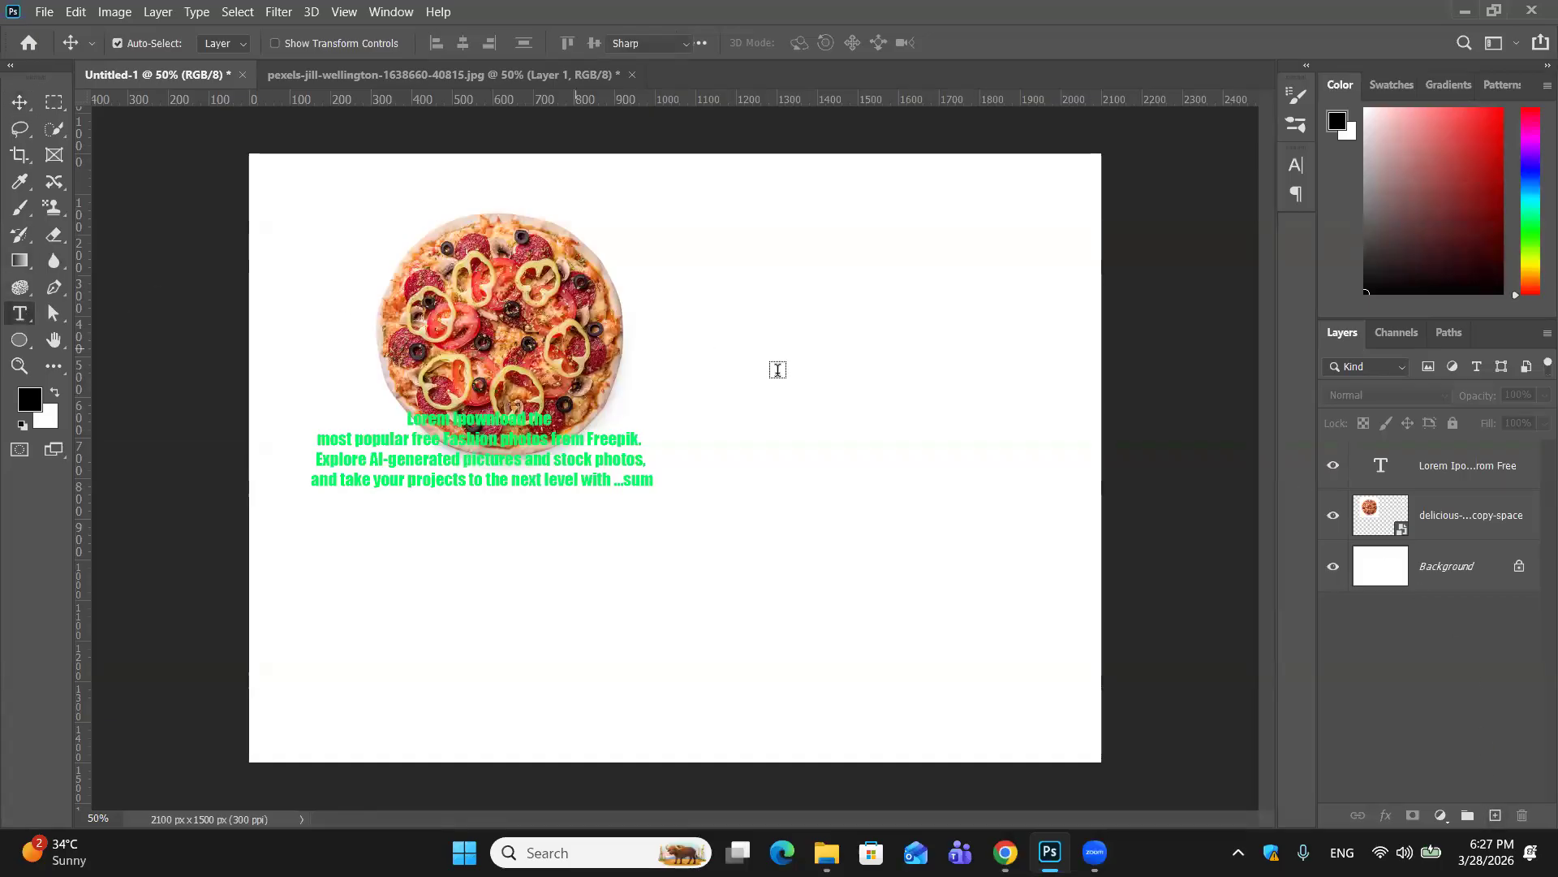
click(776, 361)
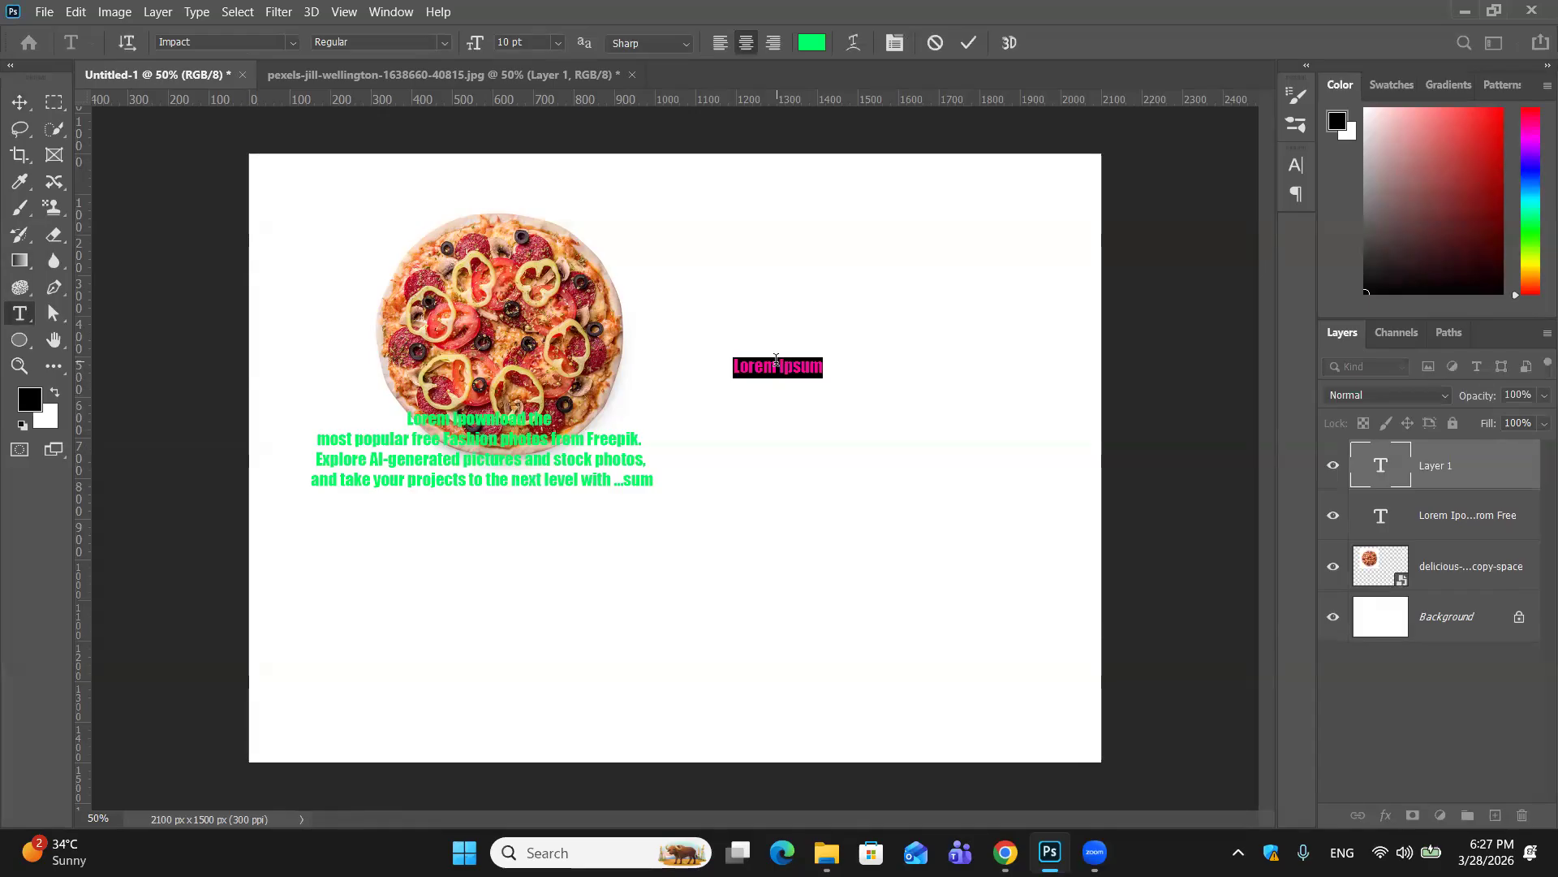
key(ctrl)
key(ctrl+v)
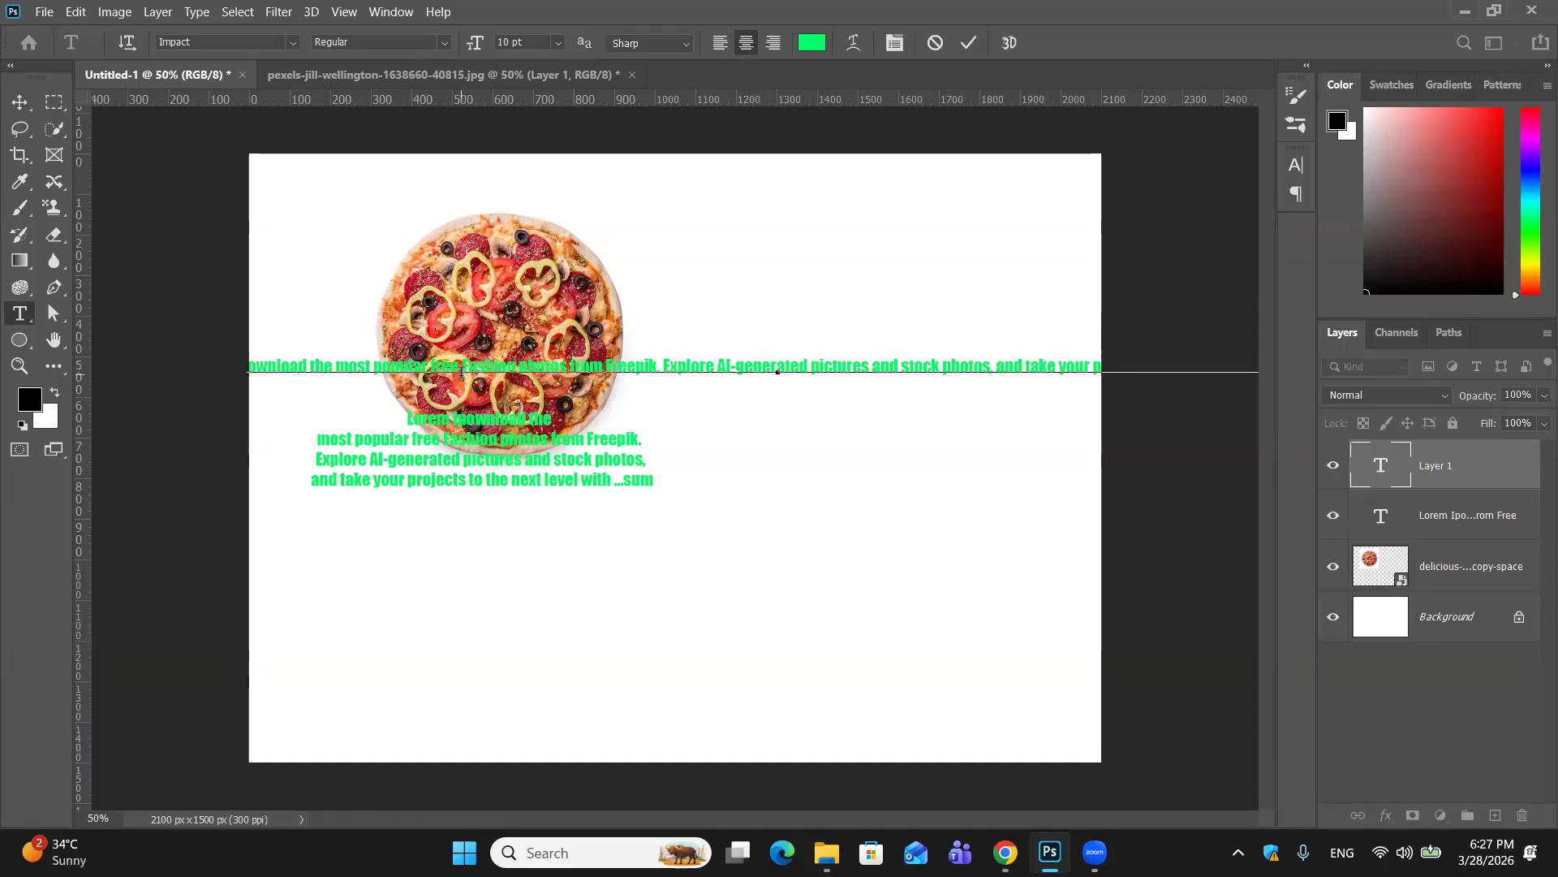
click(473, 370)
key(Return)
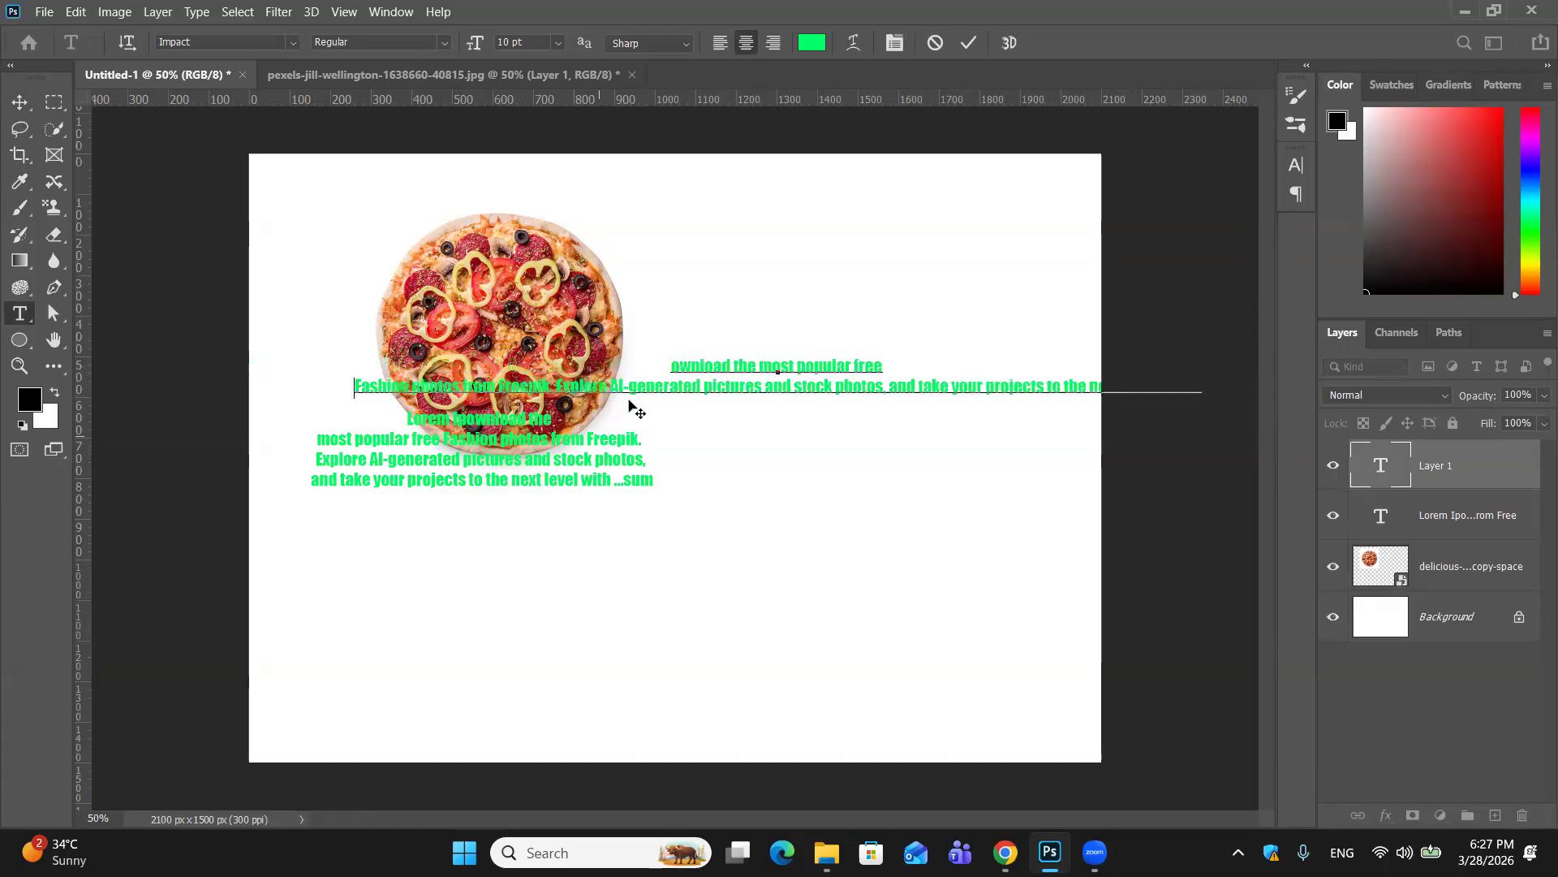
Step: Shorten the new text's second line to "Fashion photos the next level with ..." and move the text slightly up beside the pizza
click(1058, 385)
key(BackSpace)
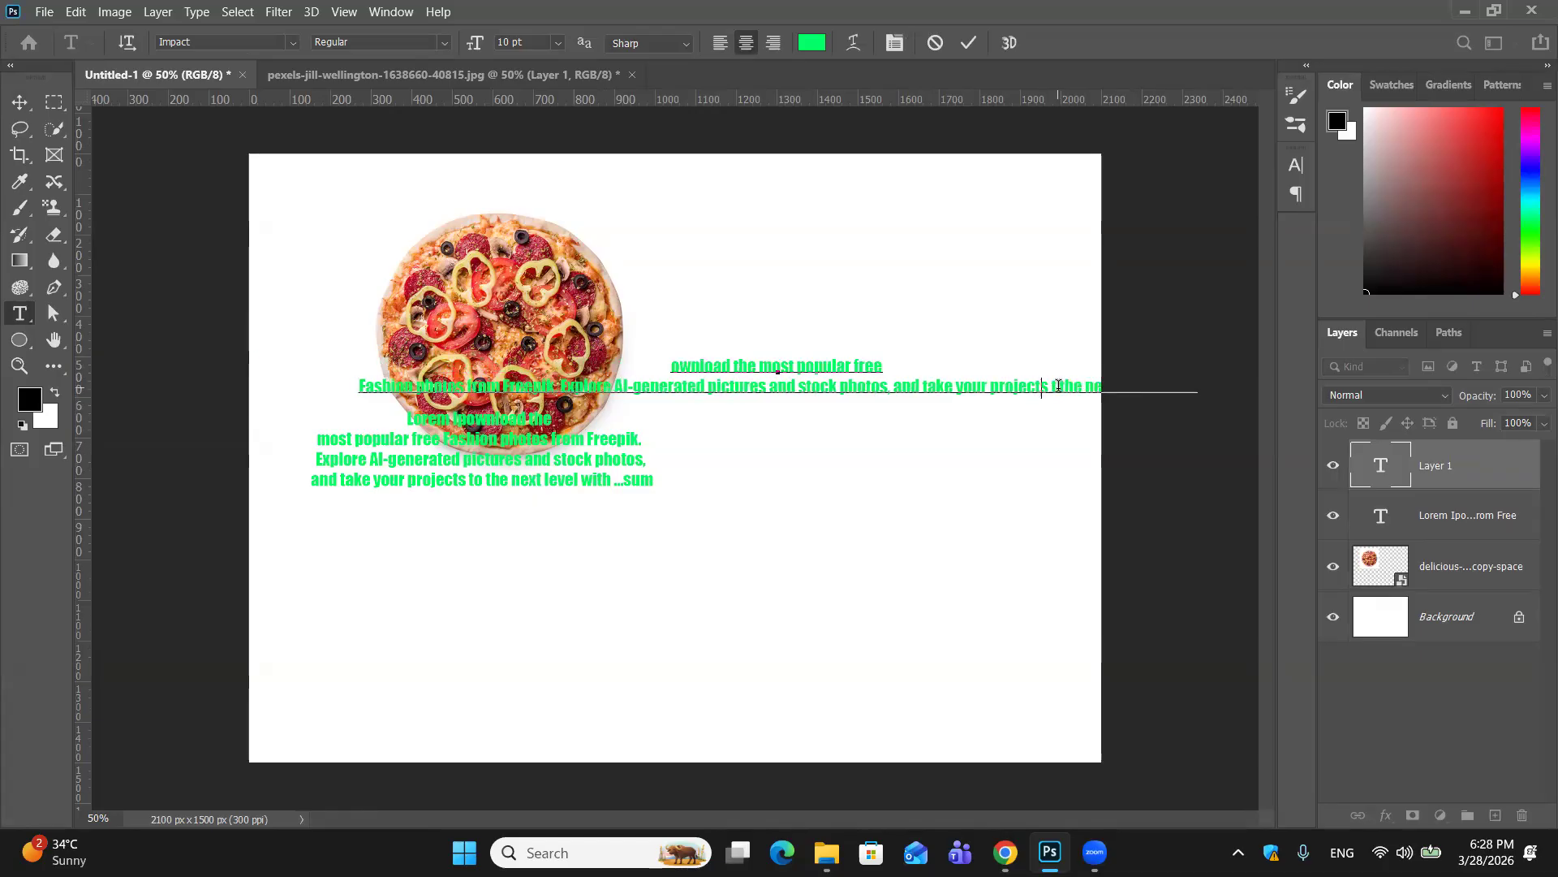
key(BackSpace)
key(BackSpace)
key(BackSpace)
key(BackSpace)
key(BackSpace)
key(BackSpace)
key(BackSpace)
key(BackSpace)
key(BackSpace)
key(BackSpace)
key(BackSpace)
key(BackSpace)
key(BackSpace)
key(BackSpace)
key(BackSpace)
key(BackSpace)
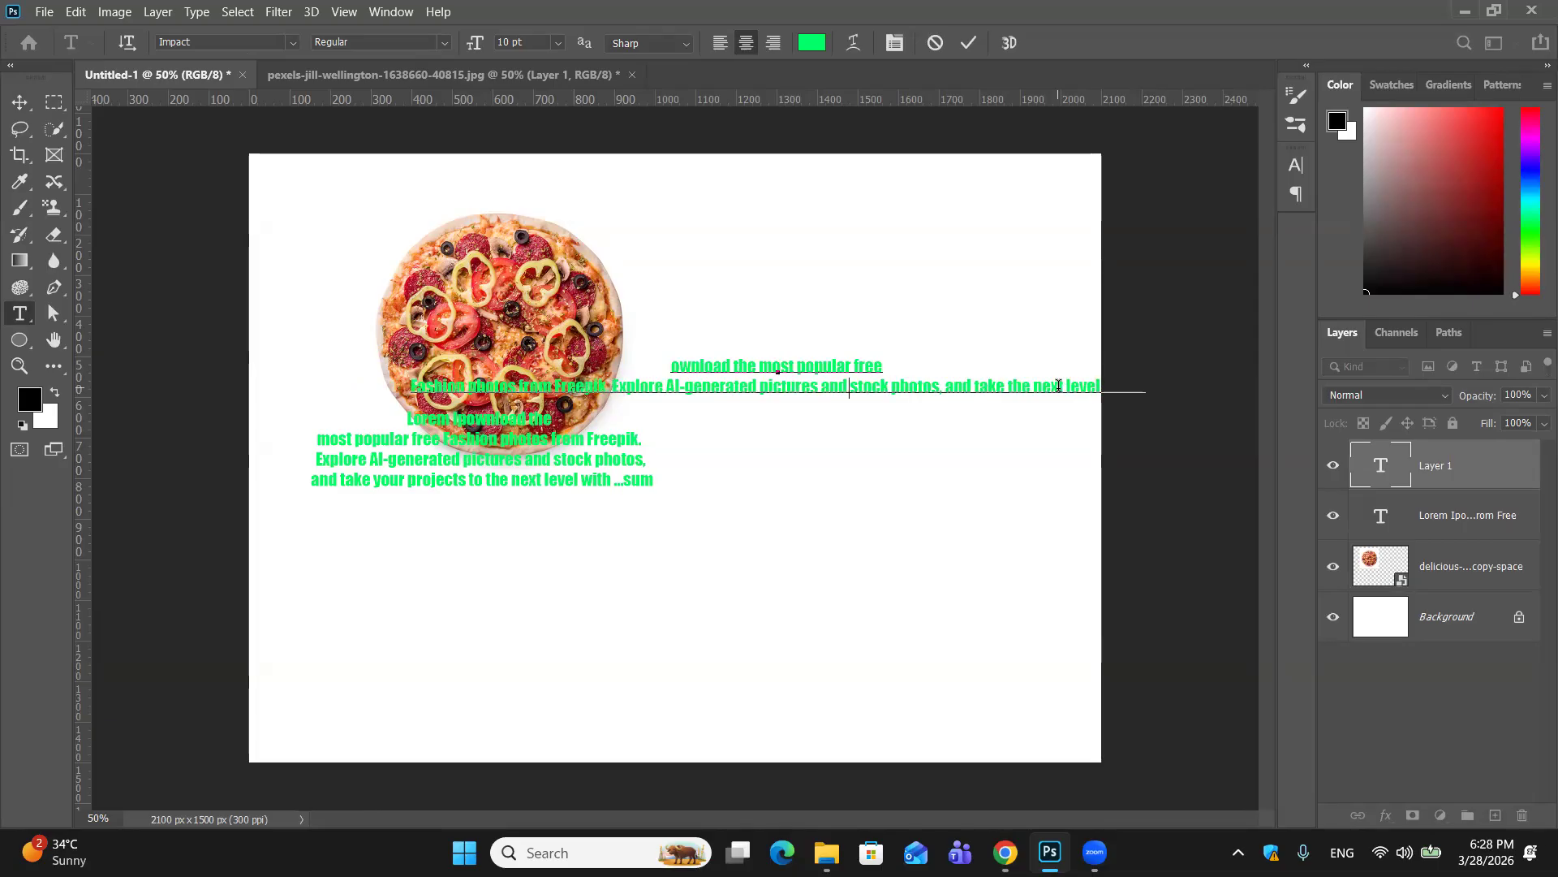
key(BackSpace)
key(BackSpace)
key(BackSpace)
key(BackSpace)
key(BackSpace)
key(BackSpace)
key(BackSpace)
key(BackSpace)
key(BackSpace)
key(BackSpace)
key(BackSpace)
key(BackSpace)
key(BackSpace)
key(BackSpace)
key(BackSpace)
key(BackSpace)
key(BackSpace)
key(BackSpace)
key(BackSpace)
key(BackSpace)
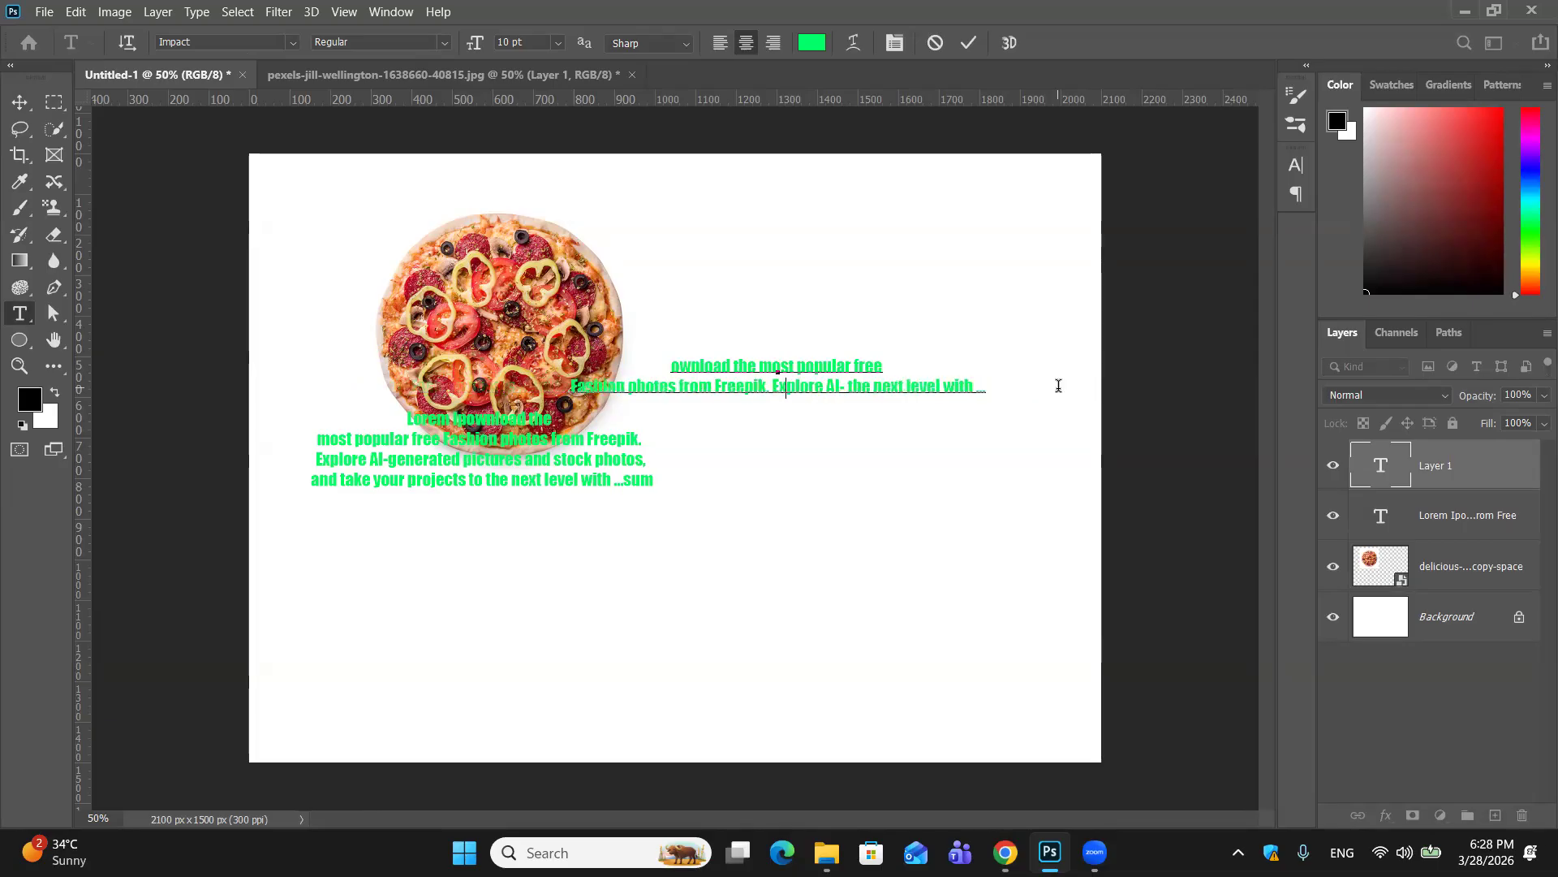
key(BackSpace)
key(BackSpace)
key(BackSpace)
key(BackSpace)
key(BackSpace)
key(BackSpace)
key(BackSpace)
key(BackSpace)
key(BackSpace)
key(BackSpace)
key(BackSpace)
key(BackSpace)
key(BackSpace)
key(BackSpace)
key(BackSpace)
key(BackSpace)
key(BackSpace)
key(BackSpace)
key(BackSpace)
key(BackSpace)
click(20, 102)
drag(836, 372, 889, 315)
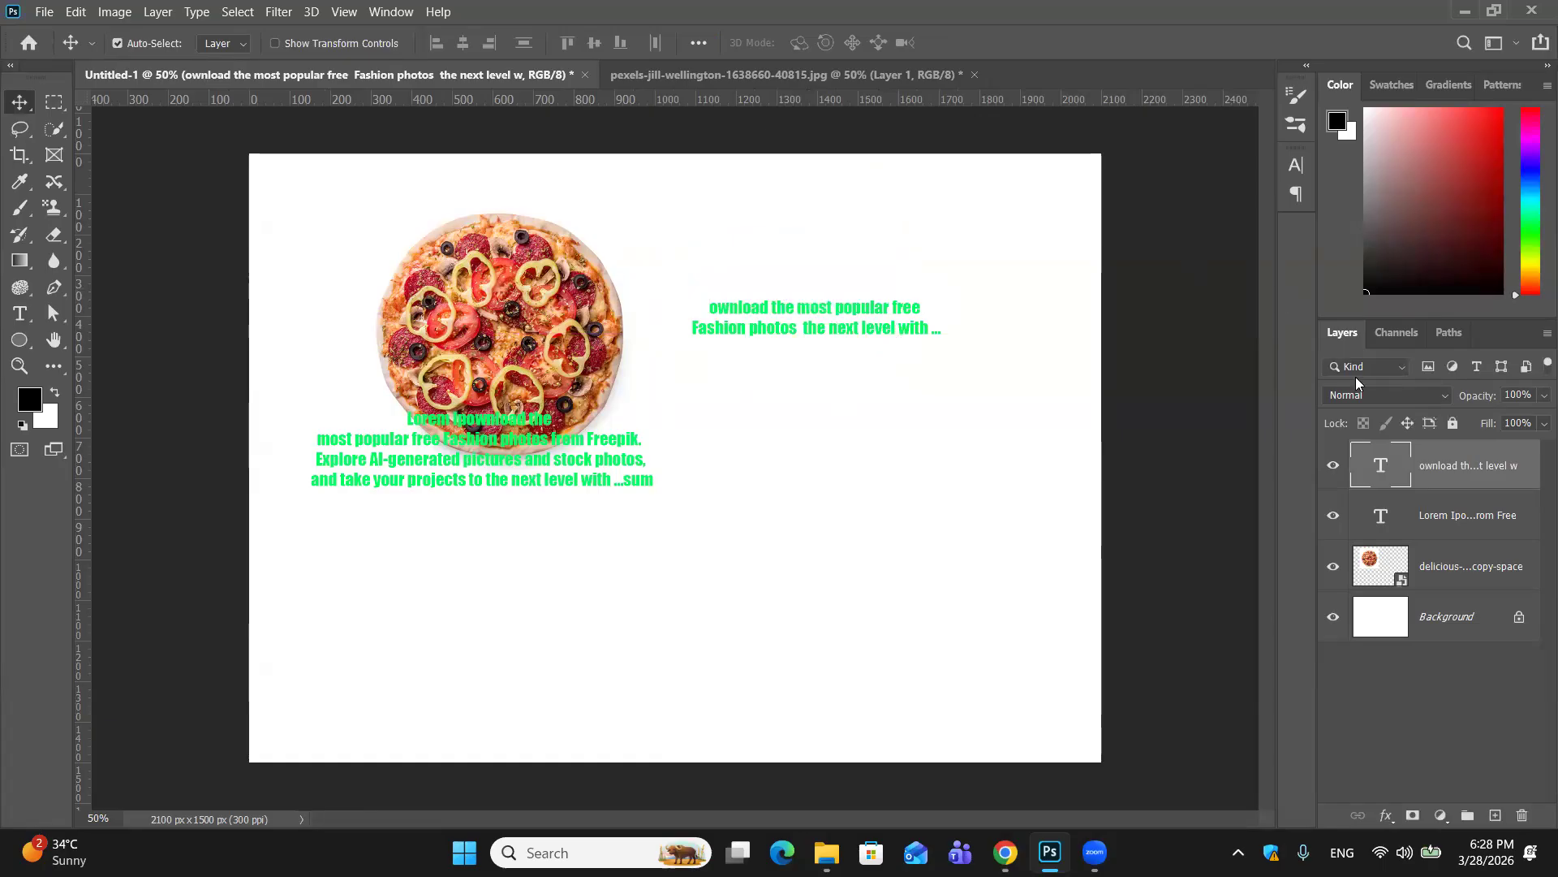
Step: Select both text layers and the pizza layer, and distribute them by top edges, then vertical centers, then bottom edges
ctrl+click(1461, 565)
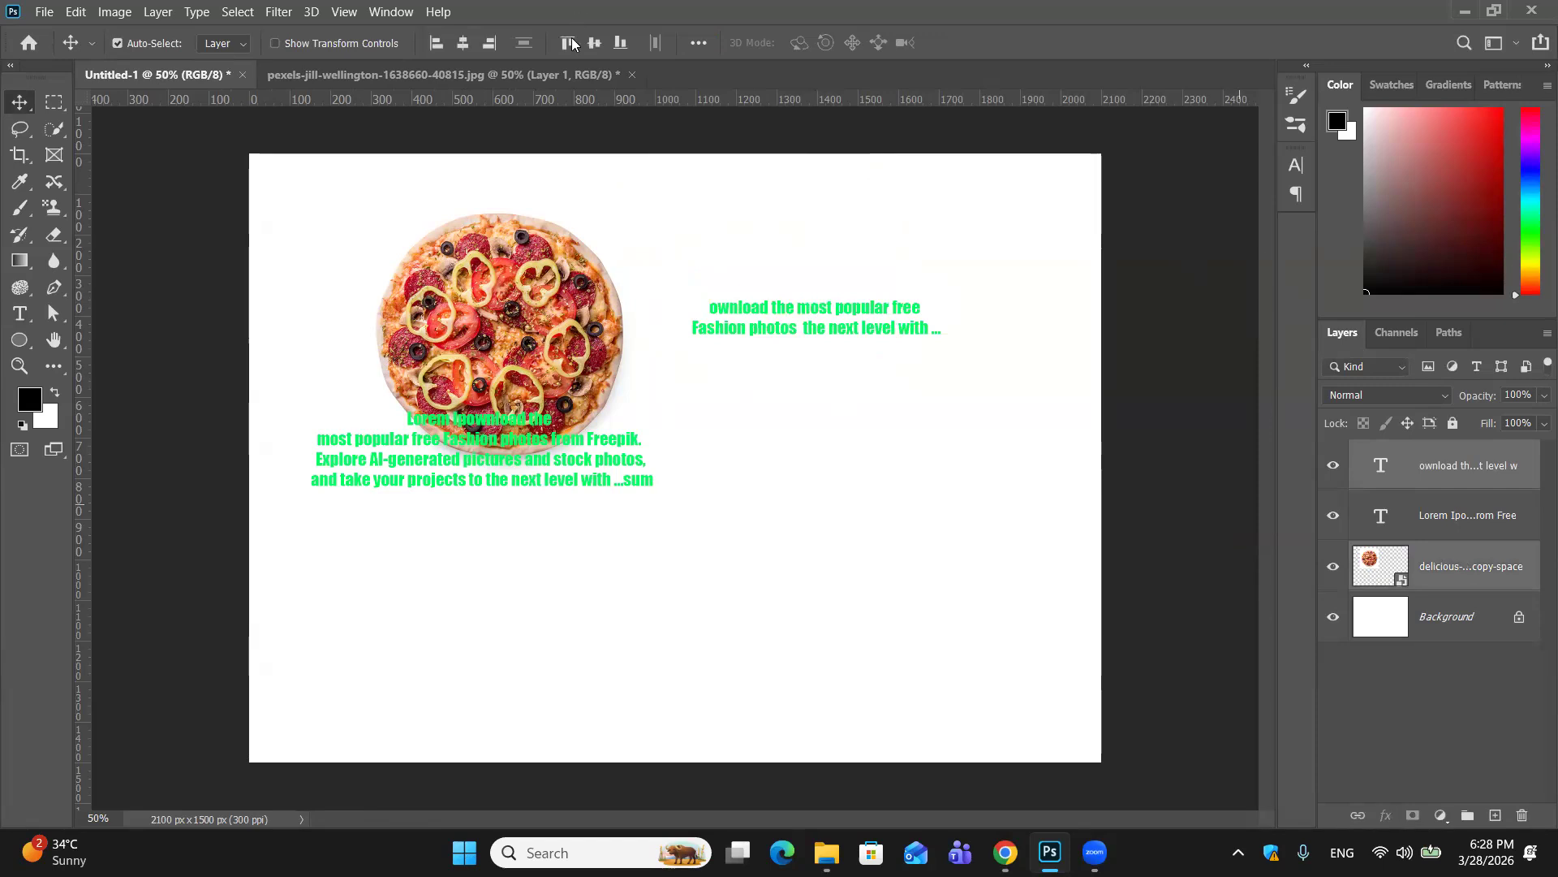
click(699, 43)
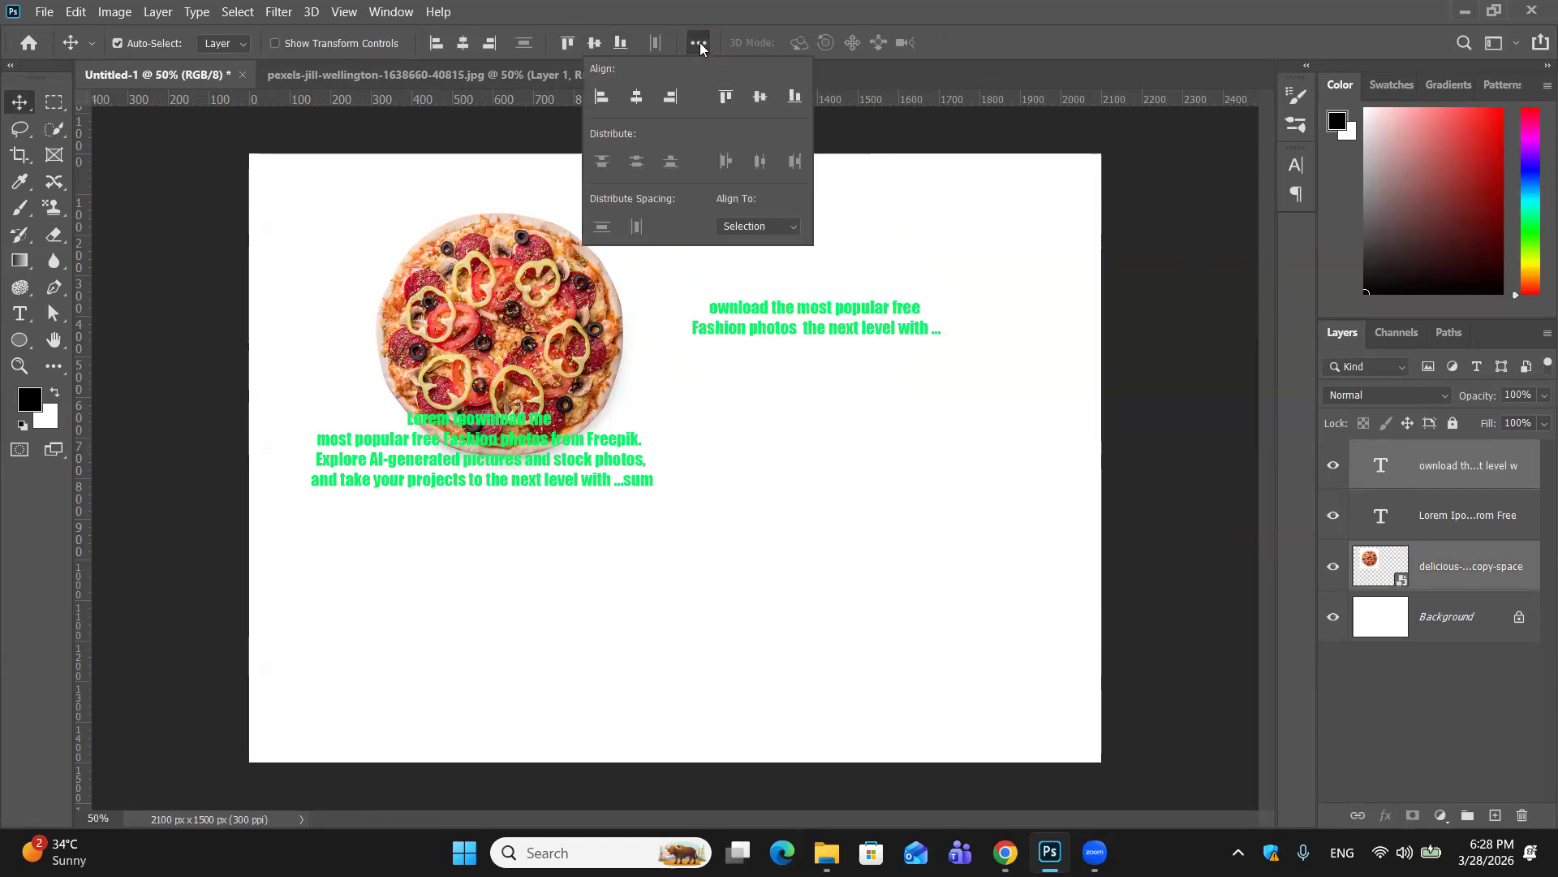
click(1495, 535)
ctrl+click(1495, 535)
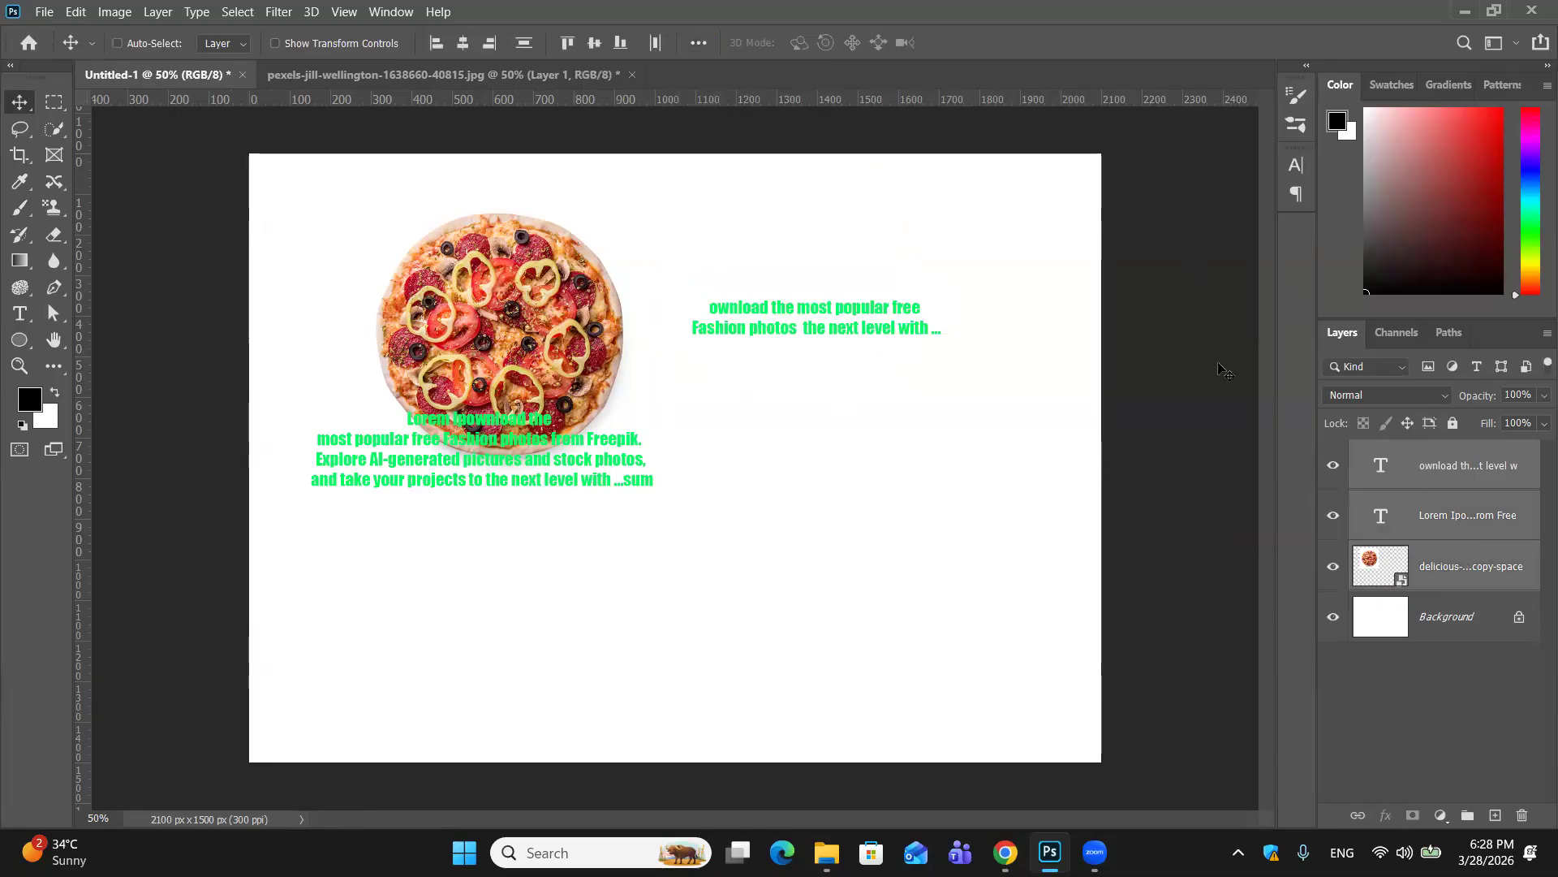
click(698, 43)
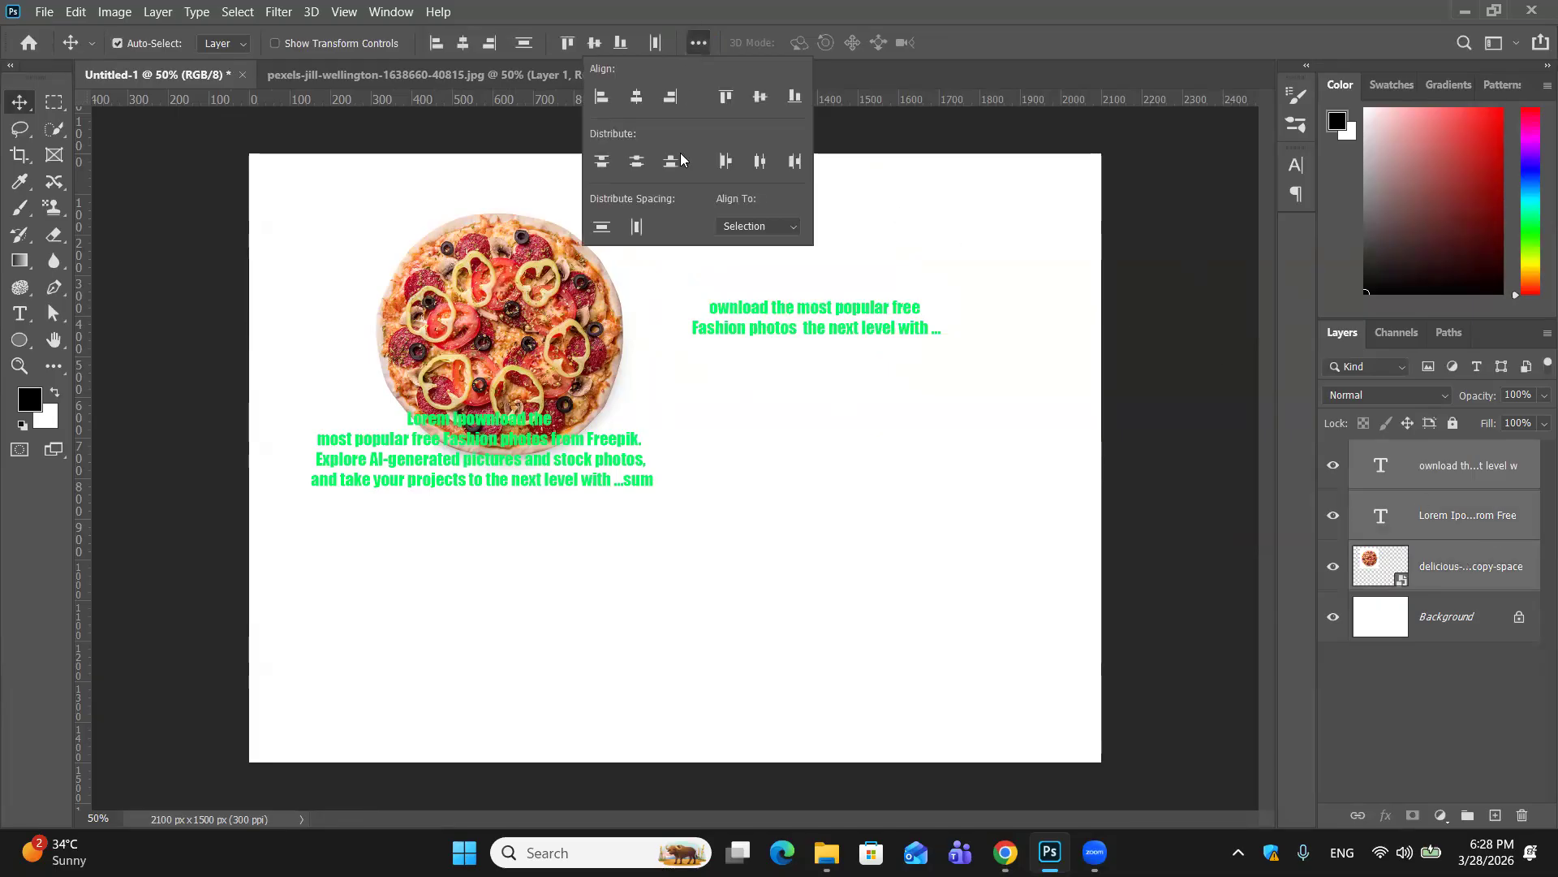
click(601, 163)
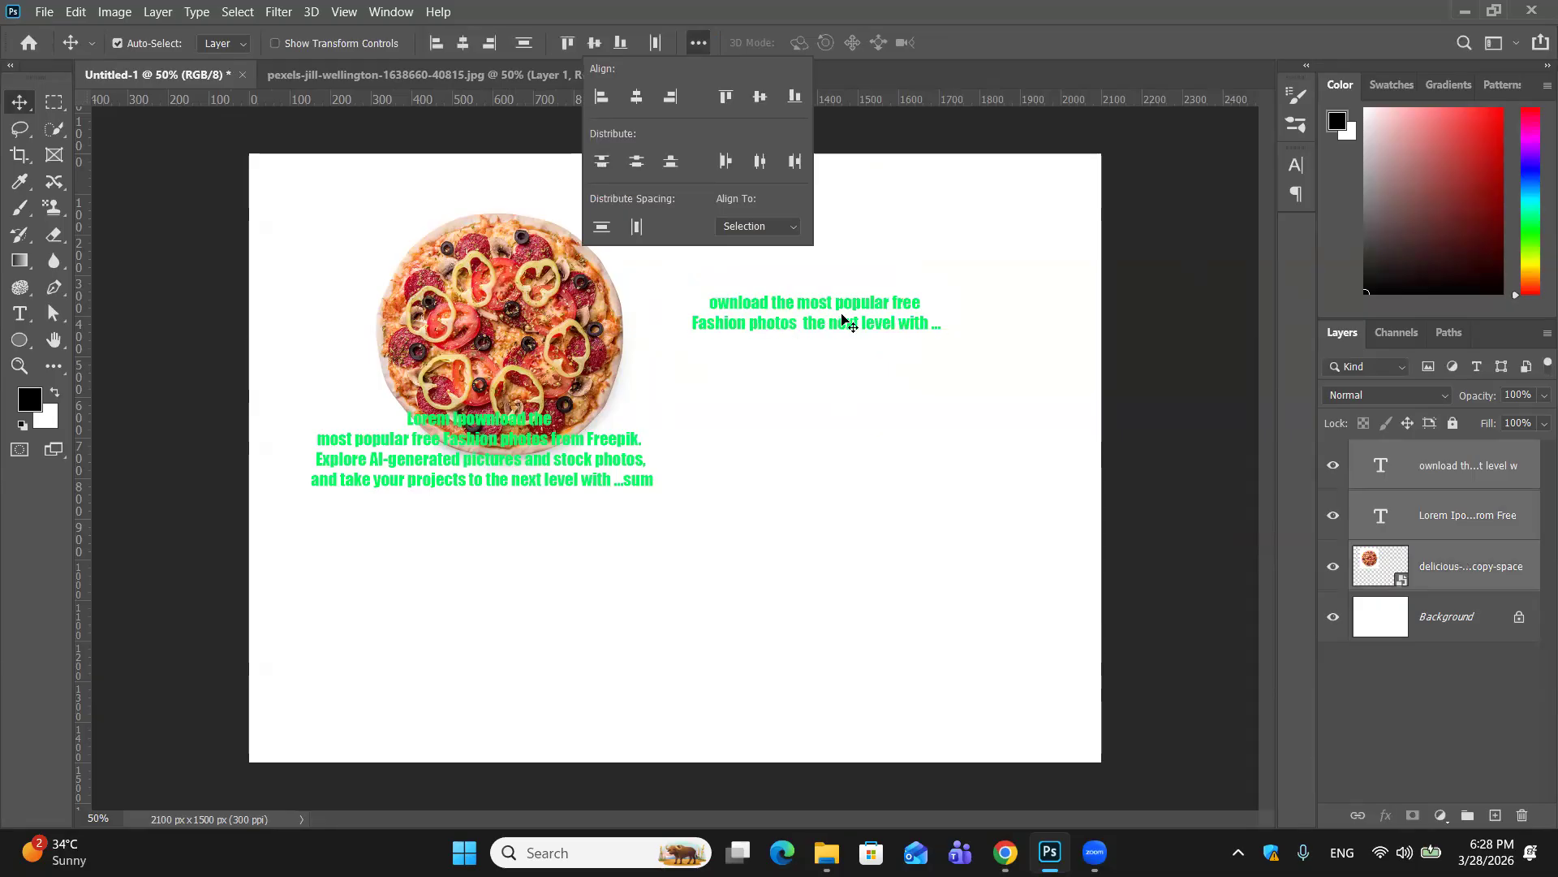
click(643, 163)
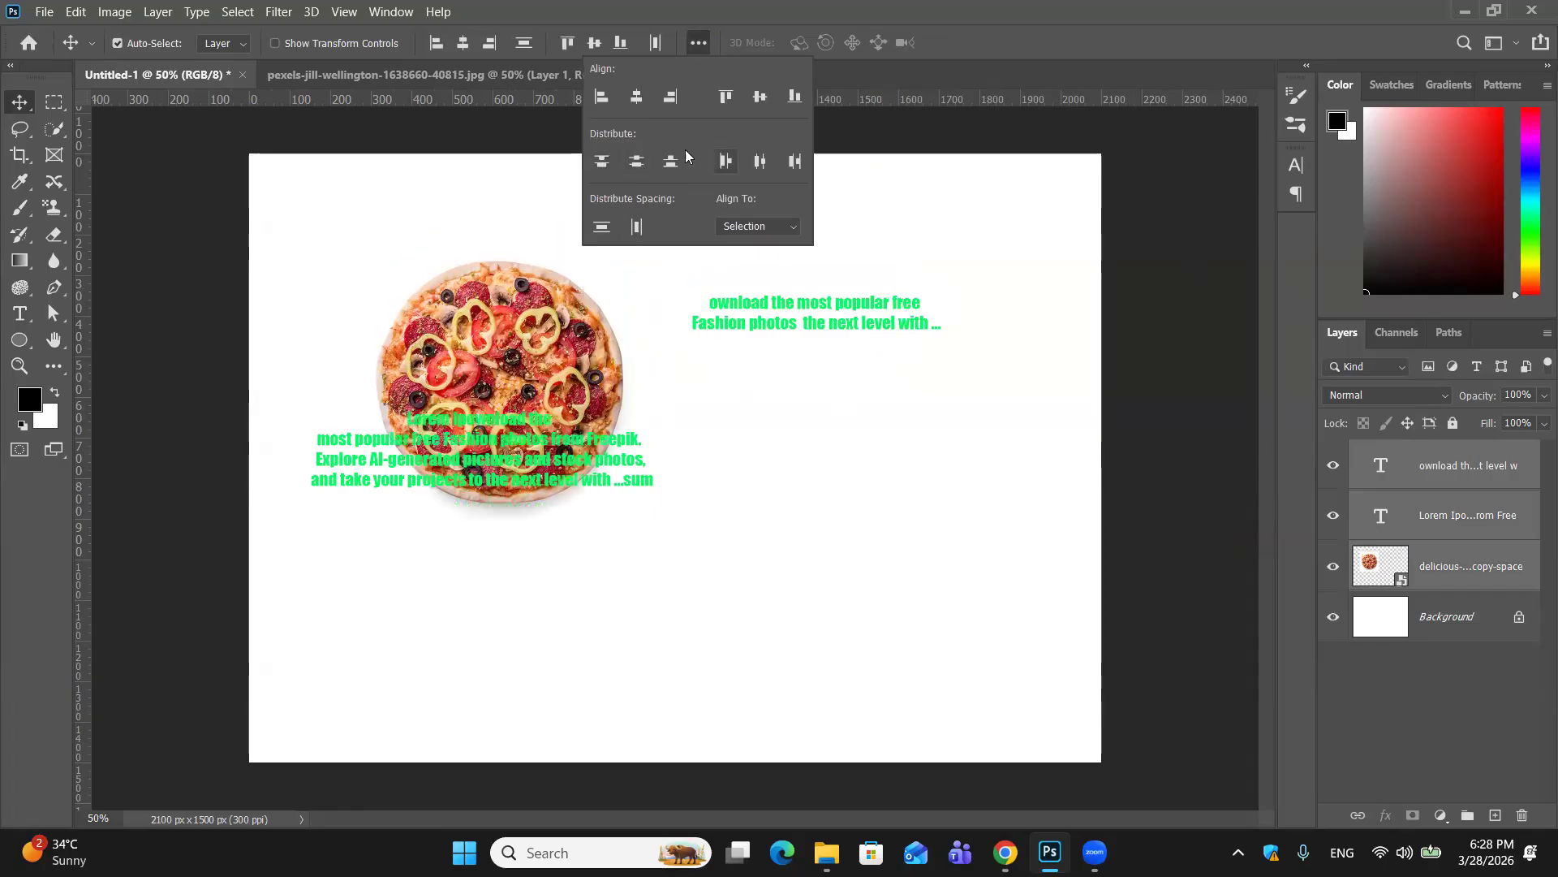
click(676, 158)
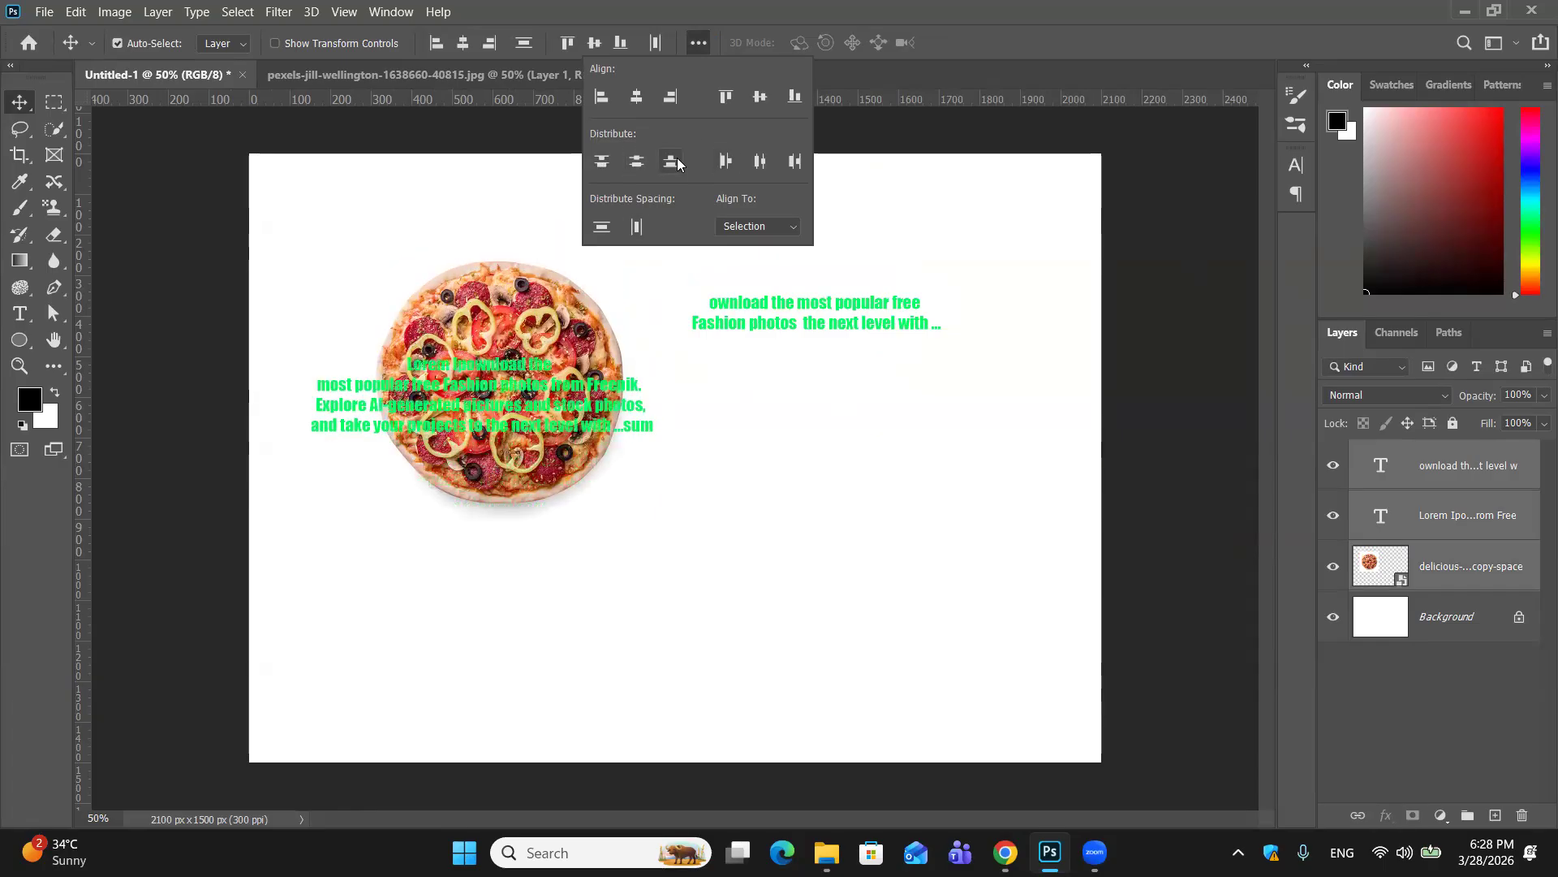
Step: Distribute the three selected layers by left edges, then horizontal centers, then right edges
click(726, 160)
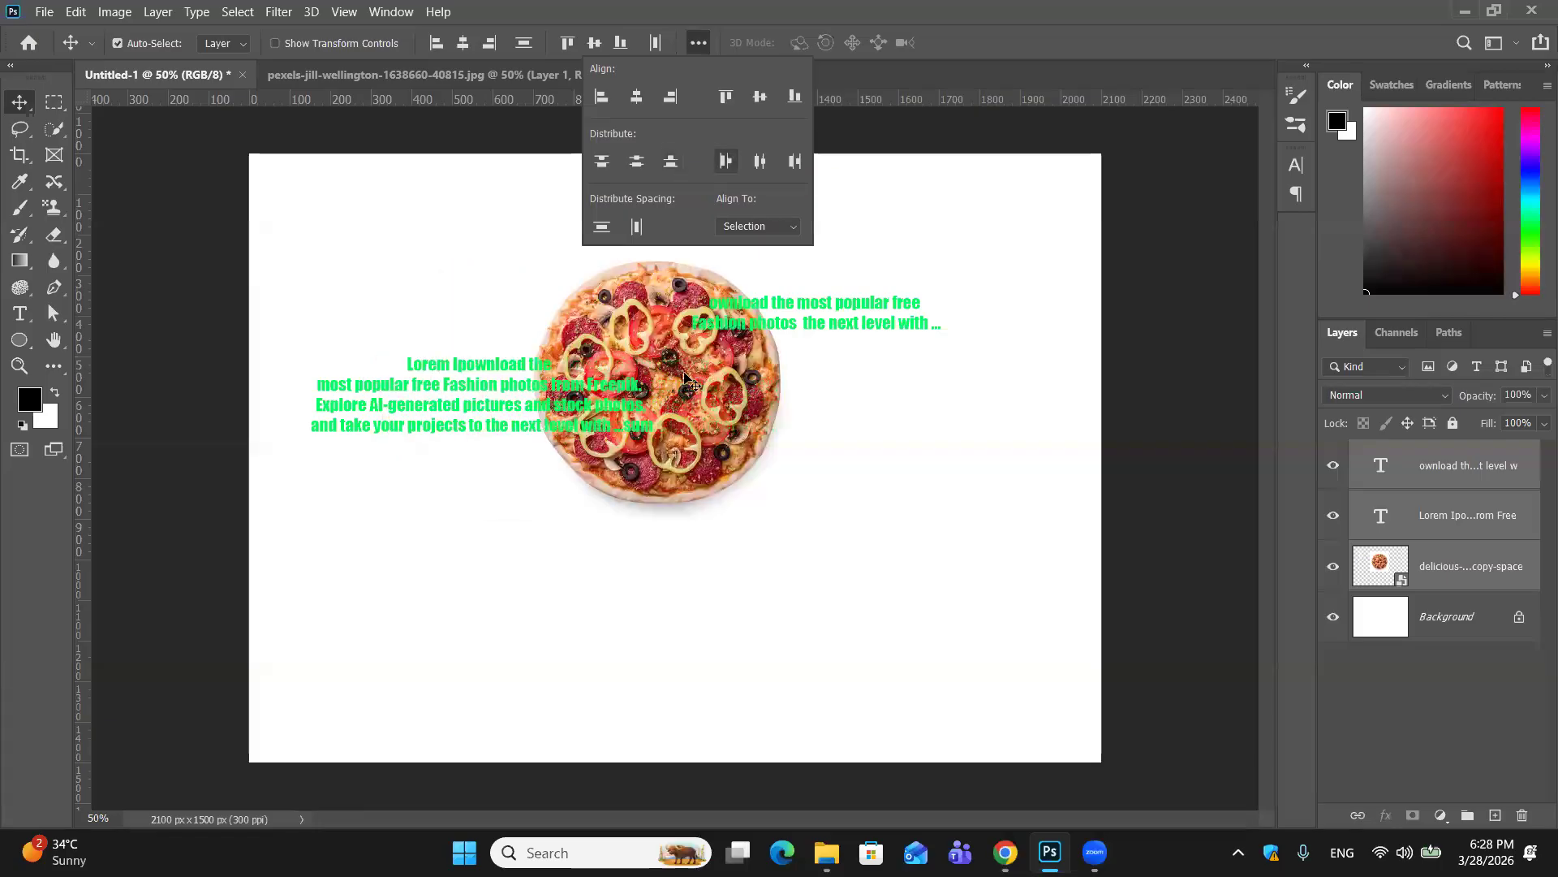
click(761, 169)
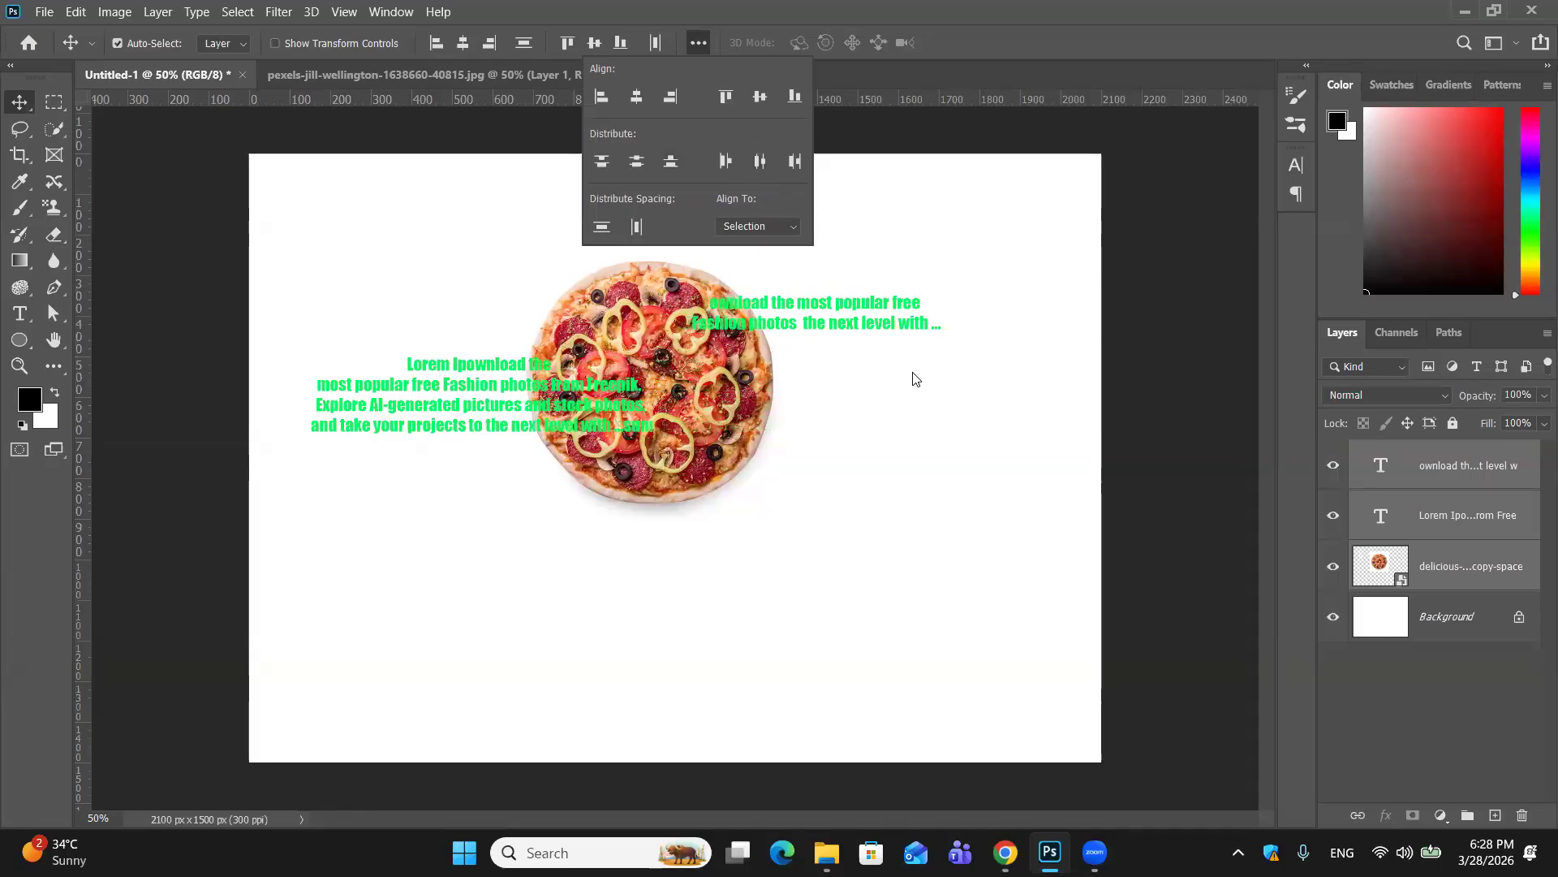
click(797, 162)
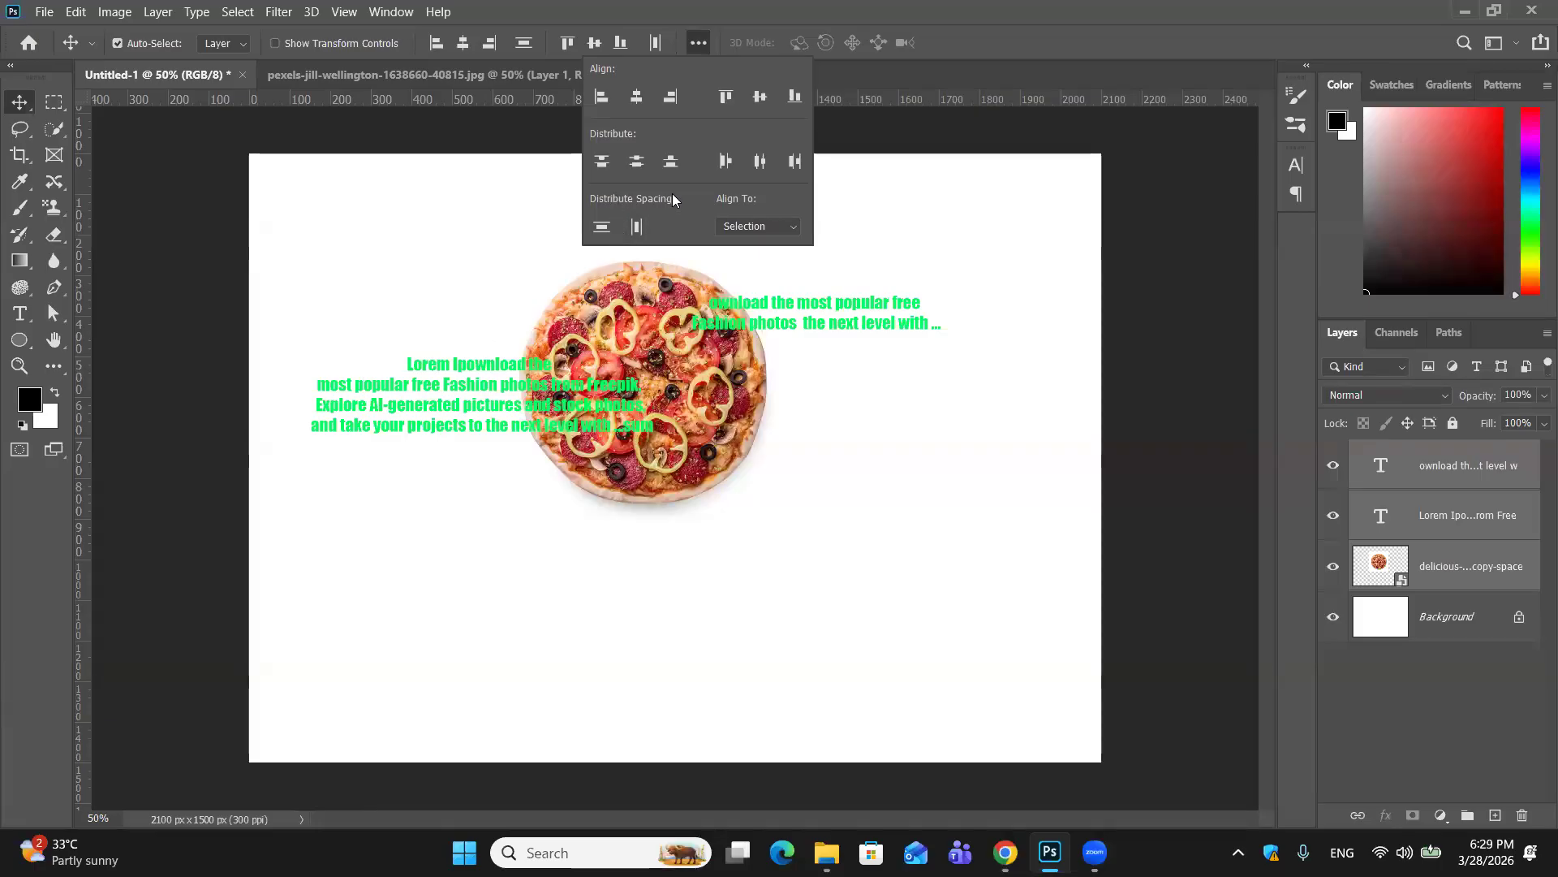
Step: Distribute the spacing between the three layers vertically and then horizontally, and deselect them
click(608, 228)
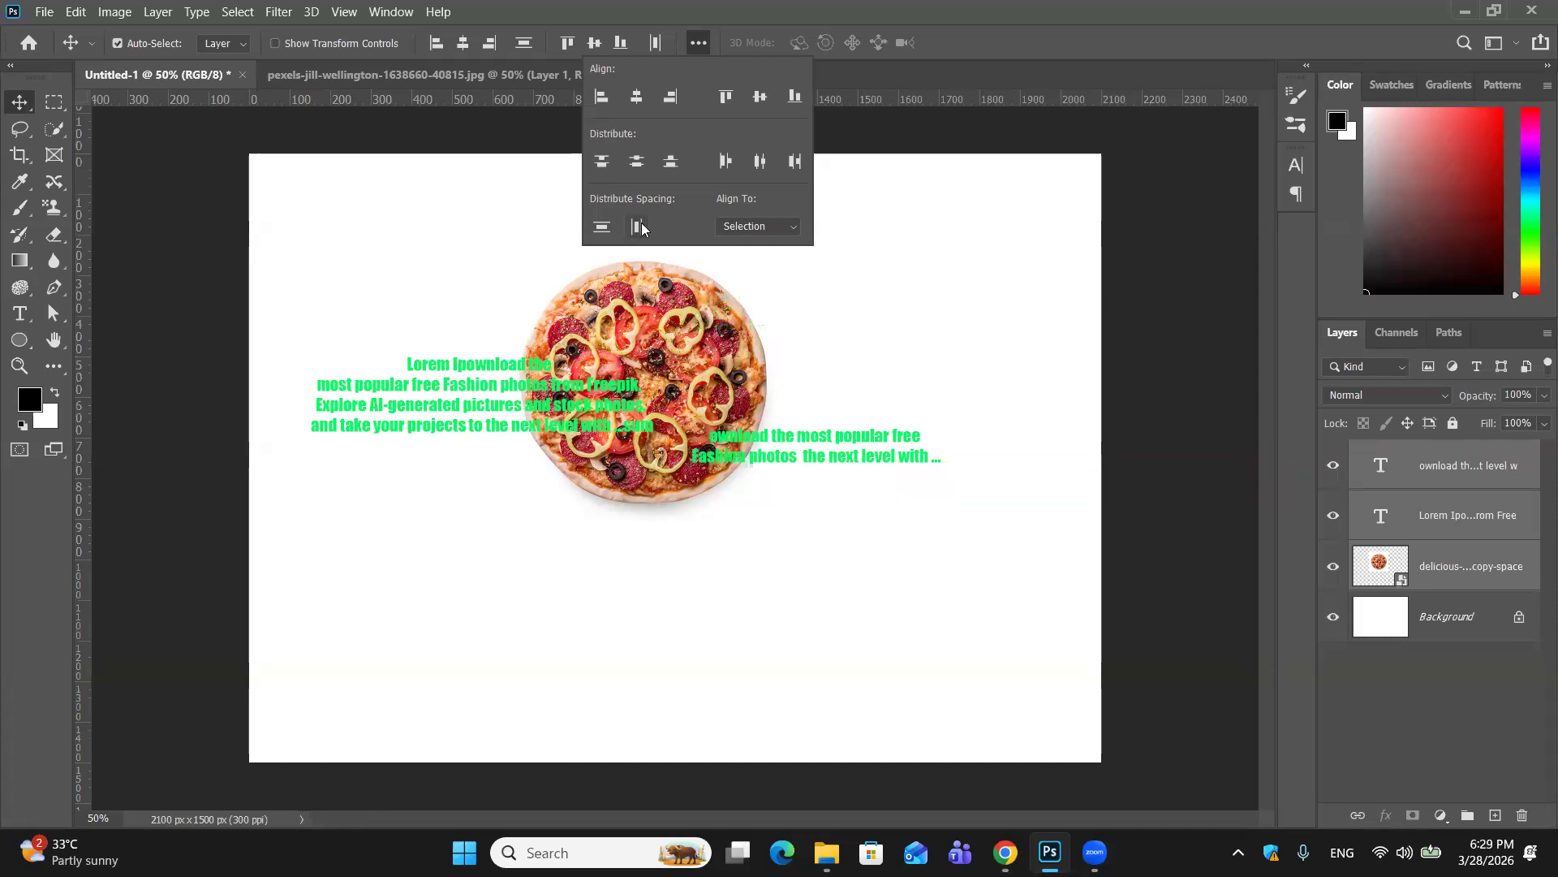
click(640, 227)
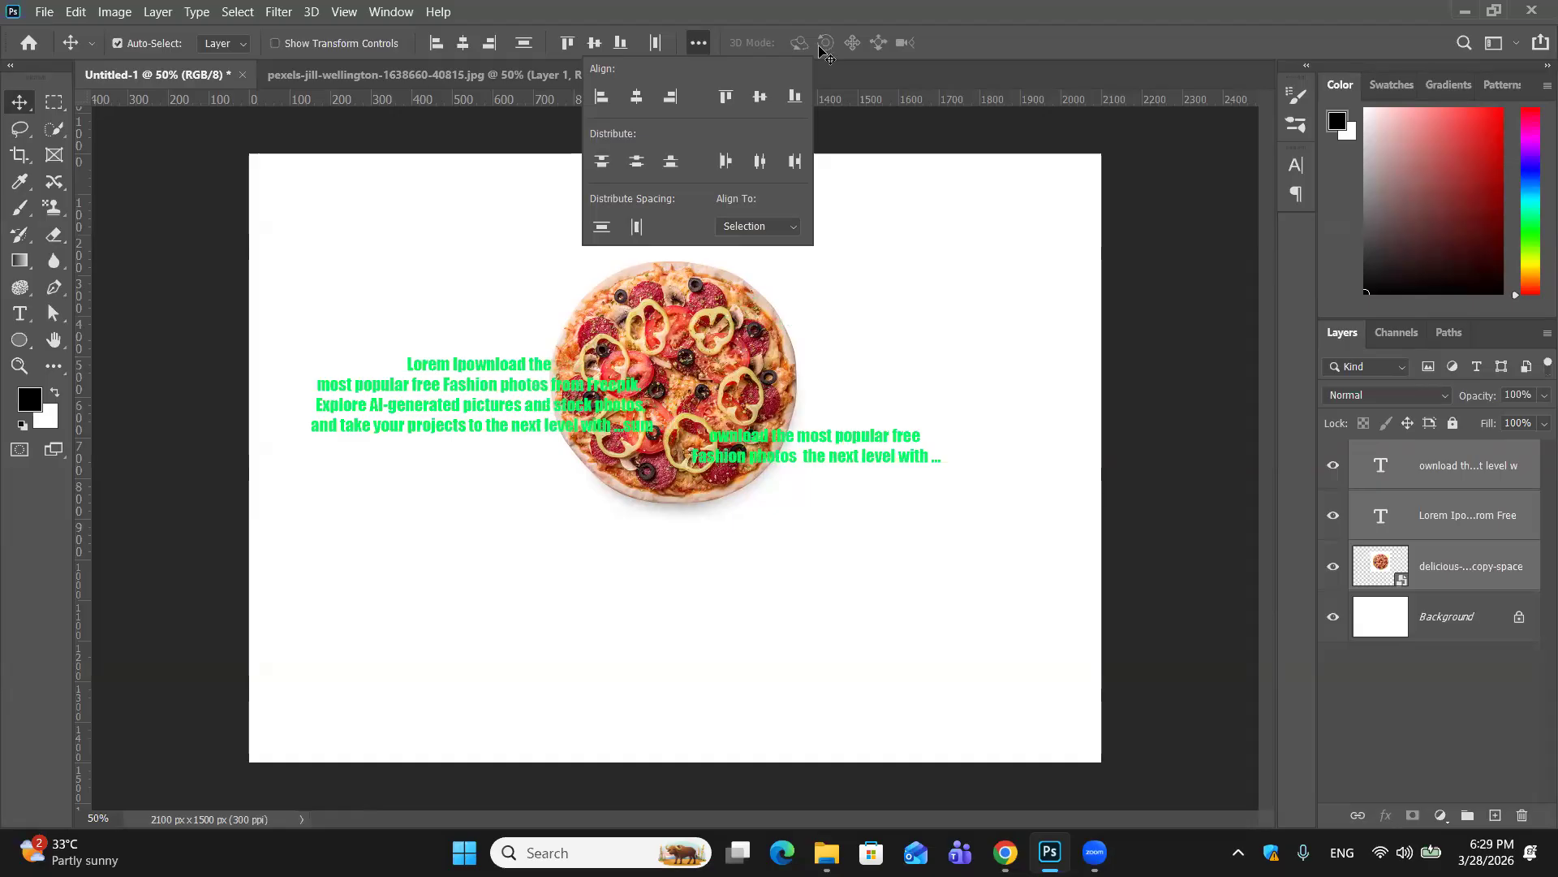
click(888, 234)
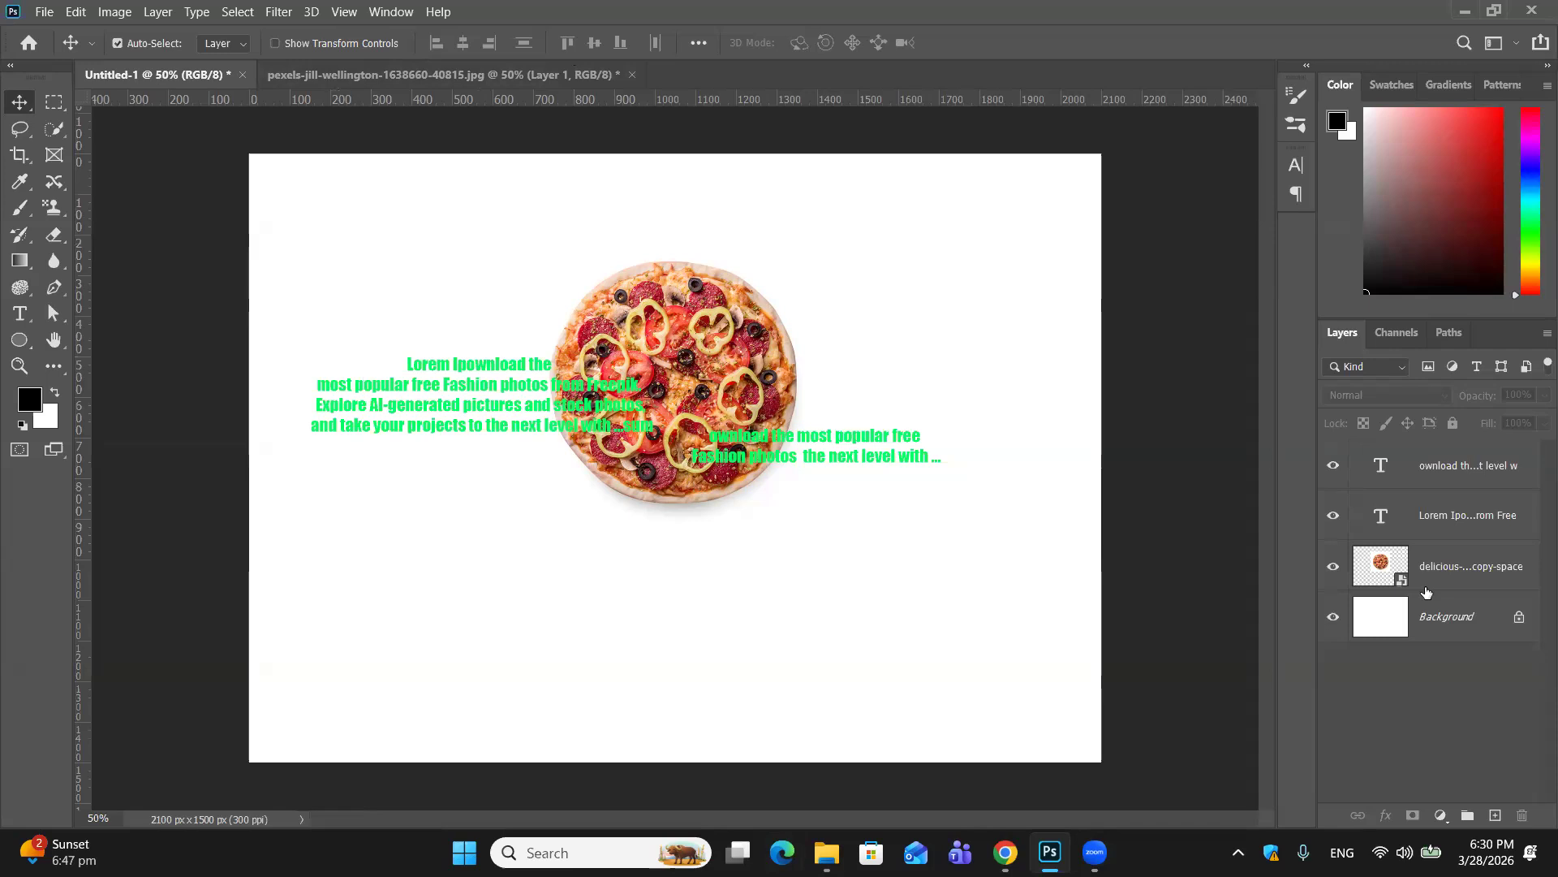
Step: Select the three upper layers as a range, then only the top text and pizza layers, and deselect them
click(1457, 487)
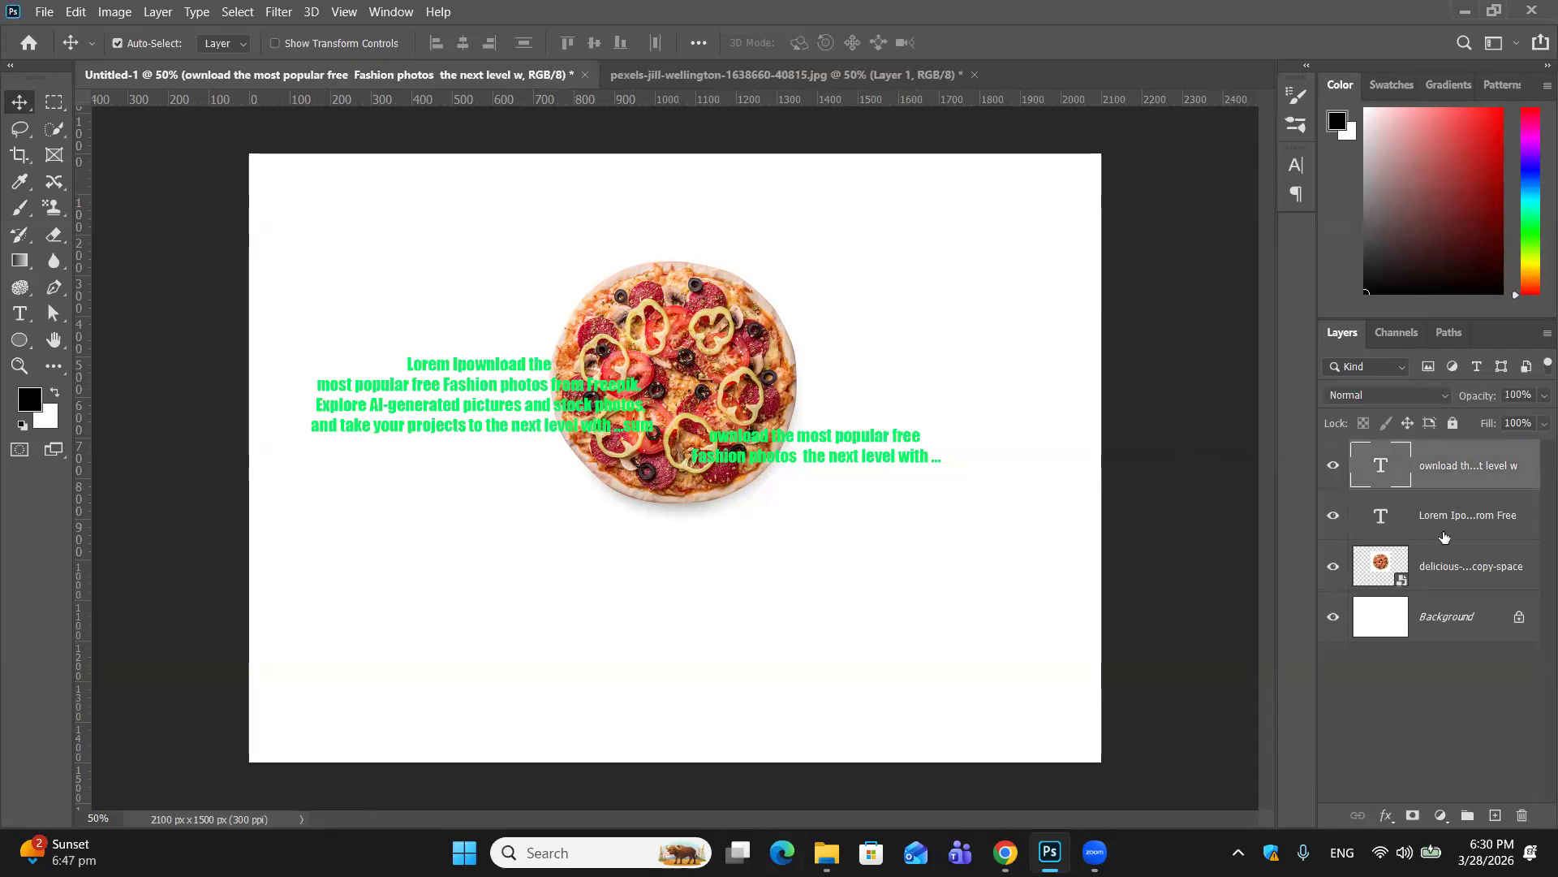
shift+click(1450, 589)
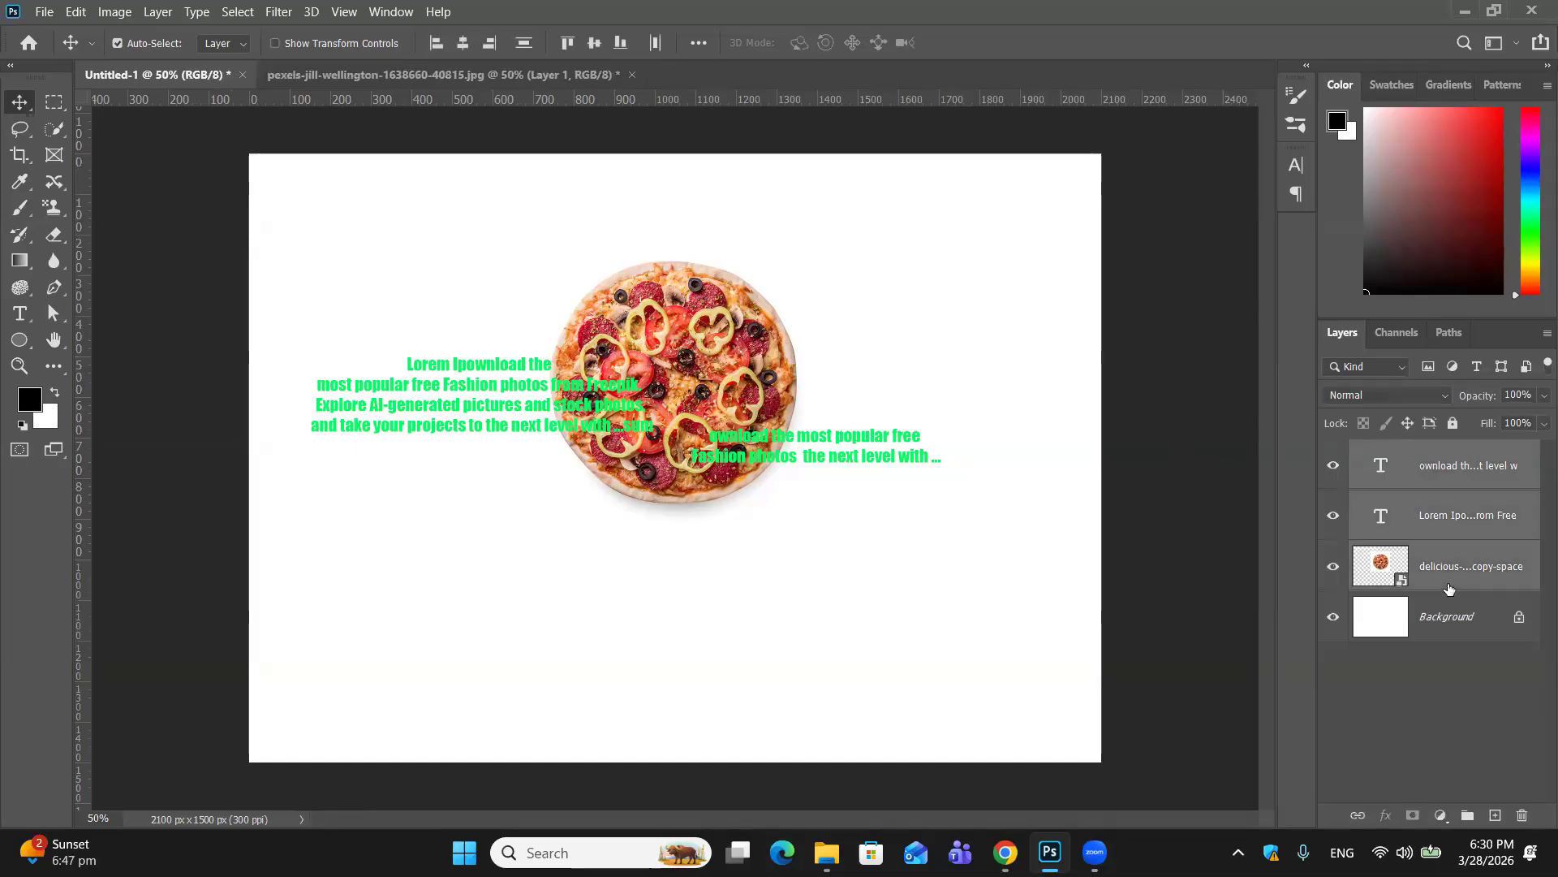
click(1434, 466)
click(1420, 749)
click(1427, 448)
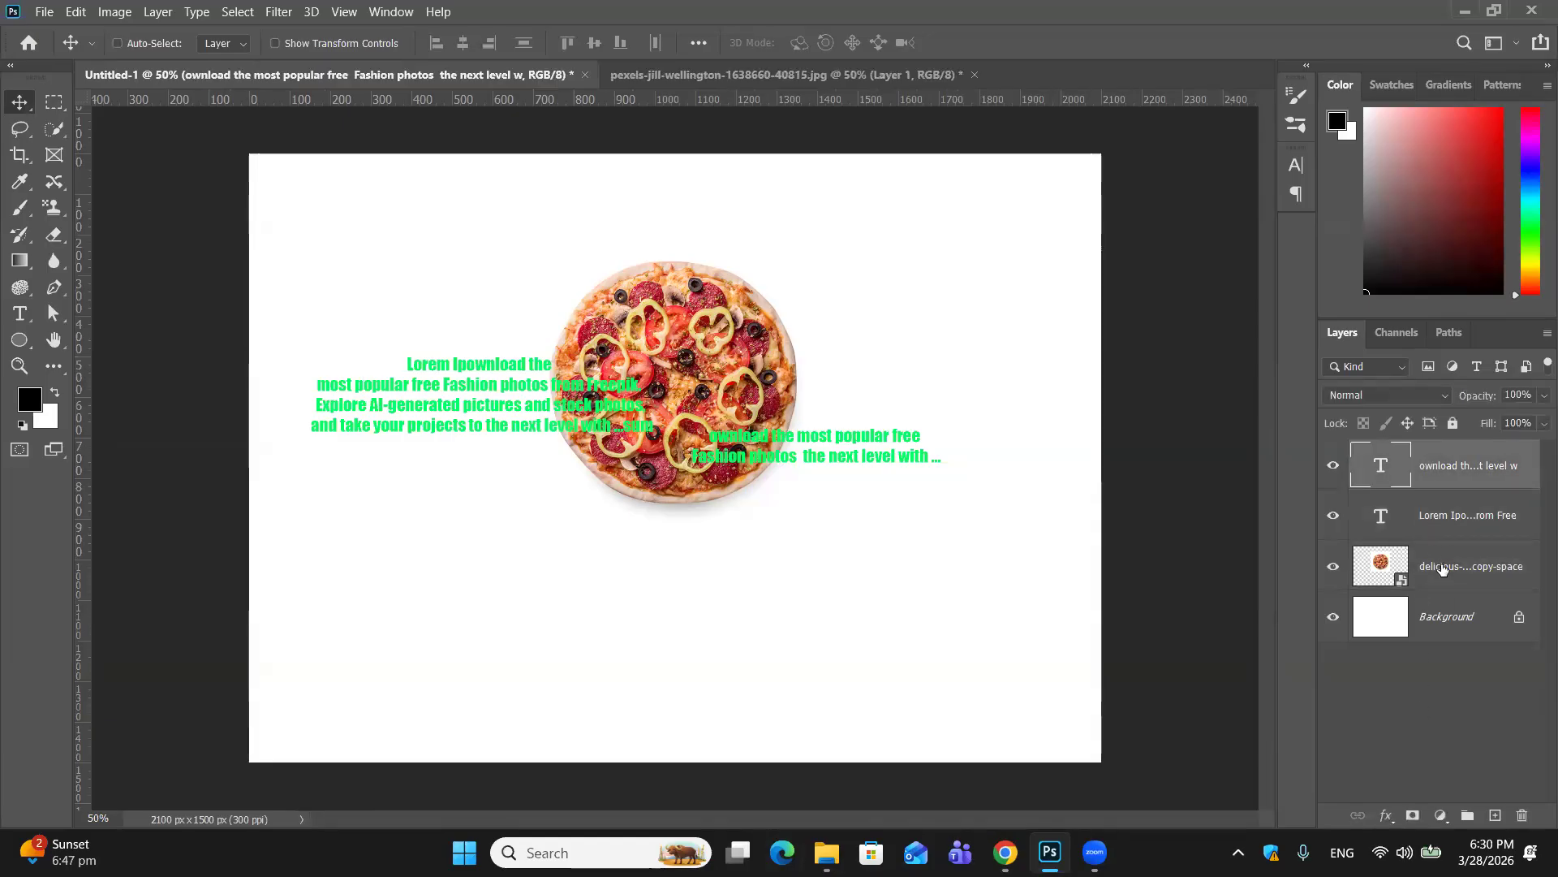
ctrl+click(1374, 544)
click(117, 43)
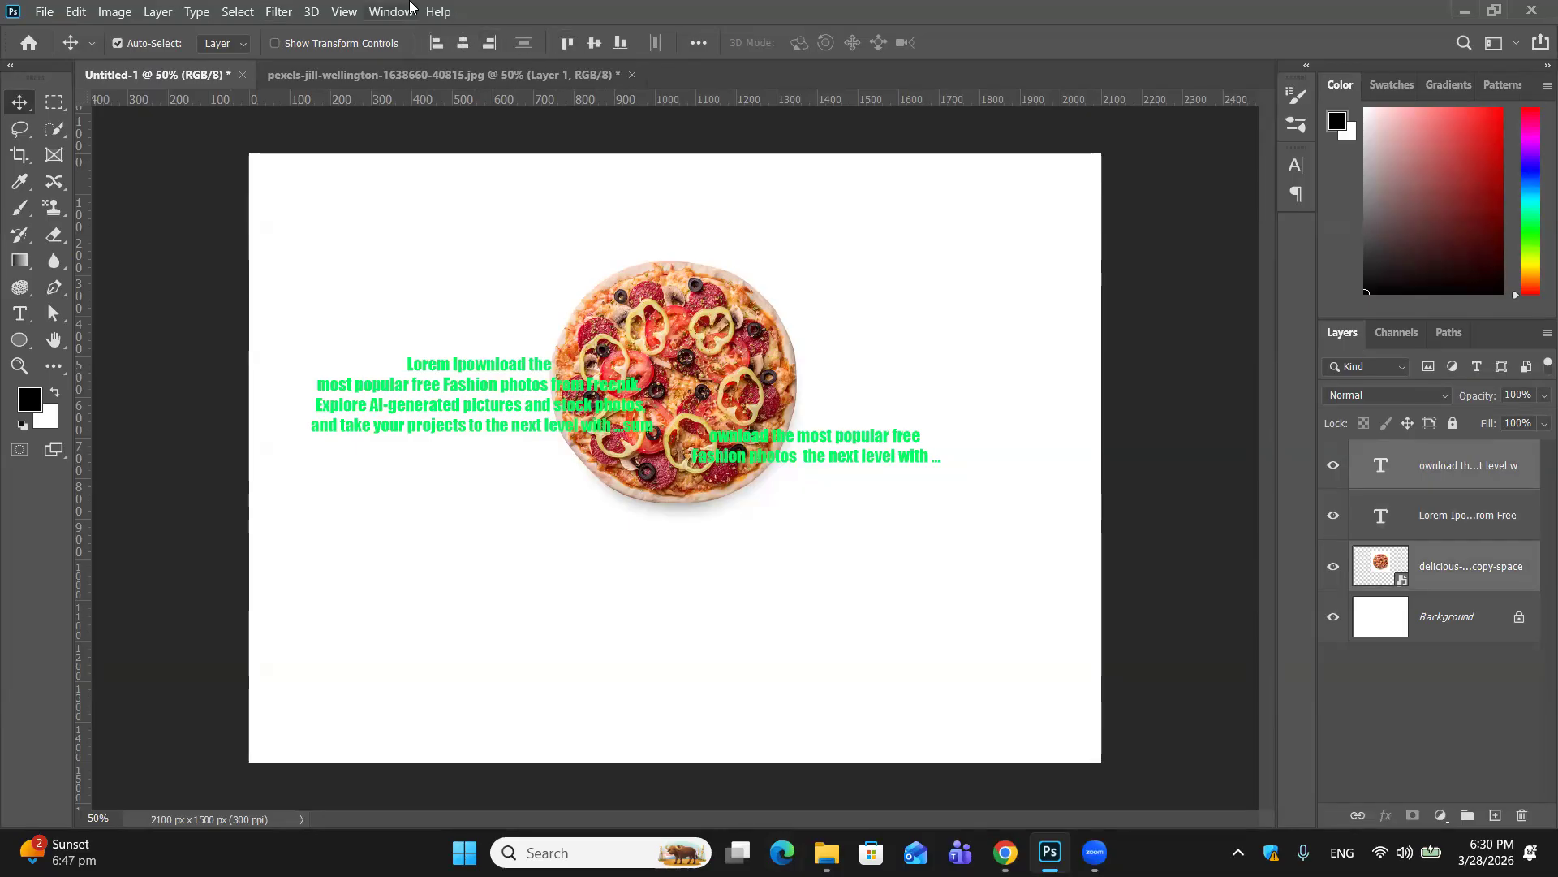
click(1011, 382)
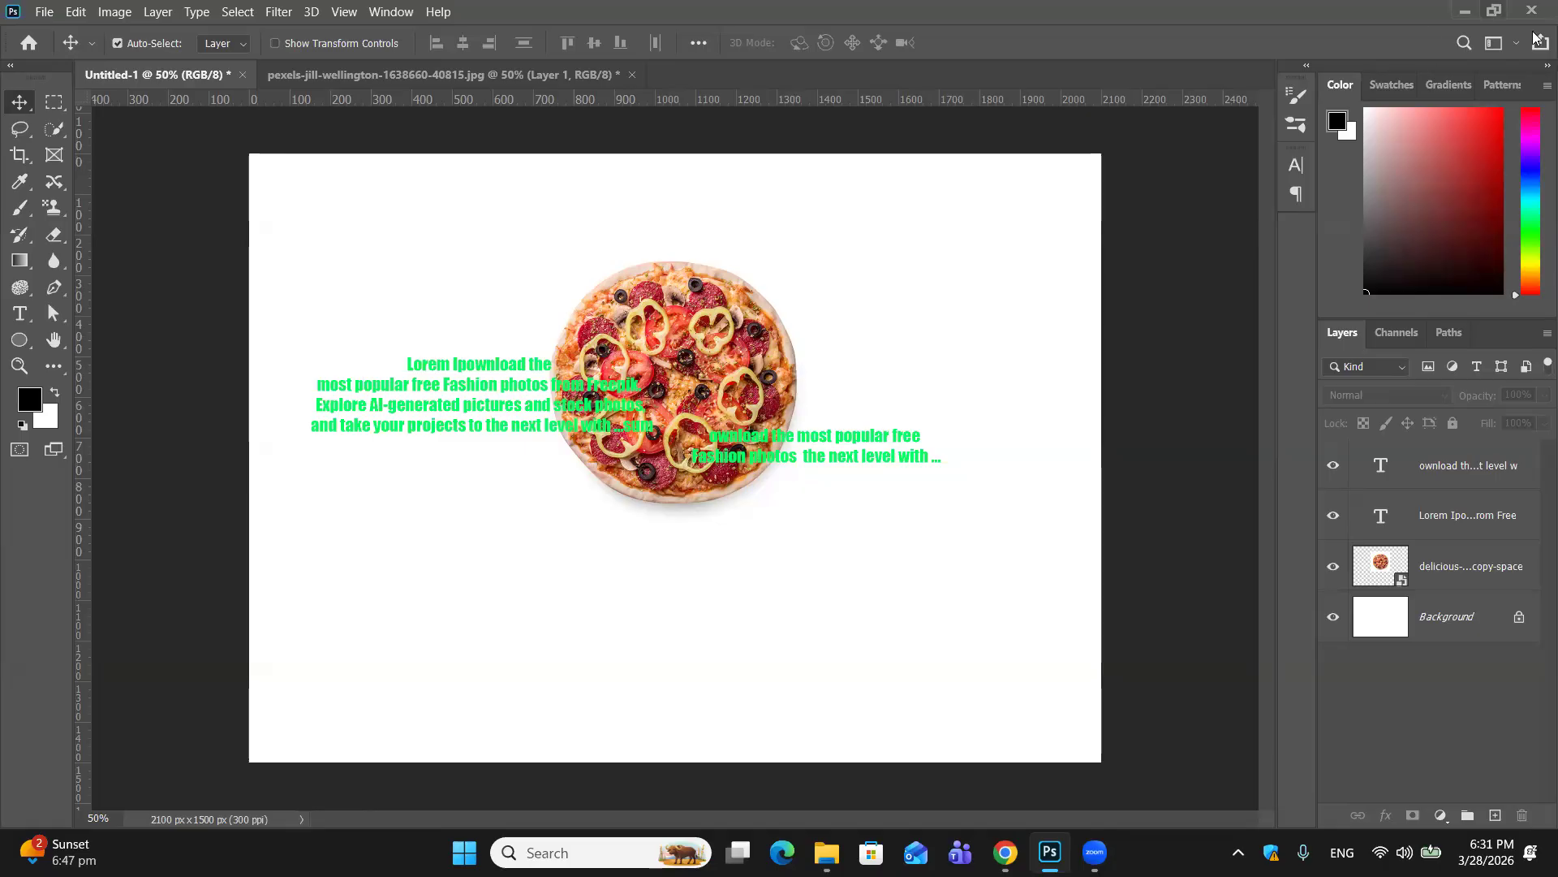
Step: Close the photo of the two jumping silhouettes without saving its changes
click(631, 74)
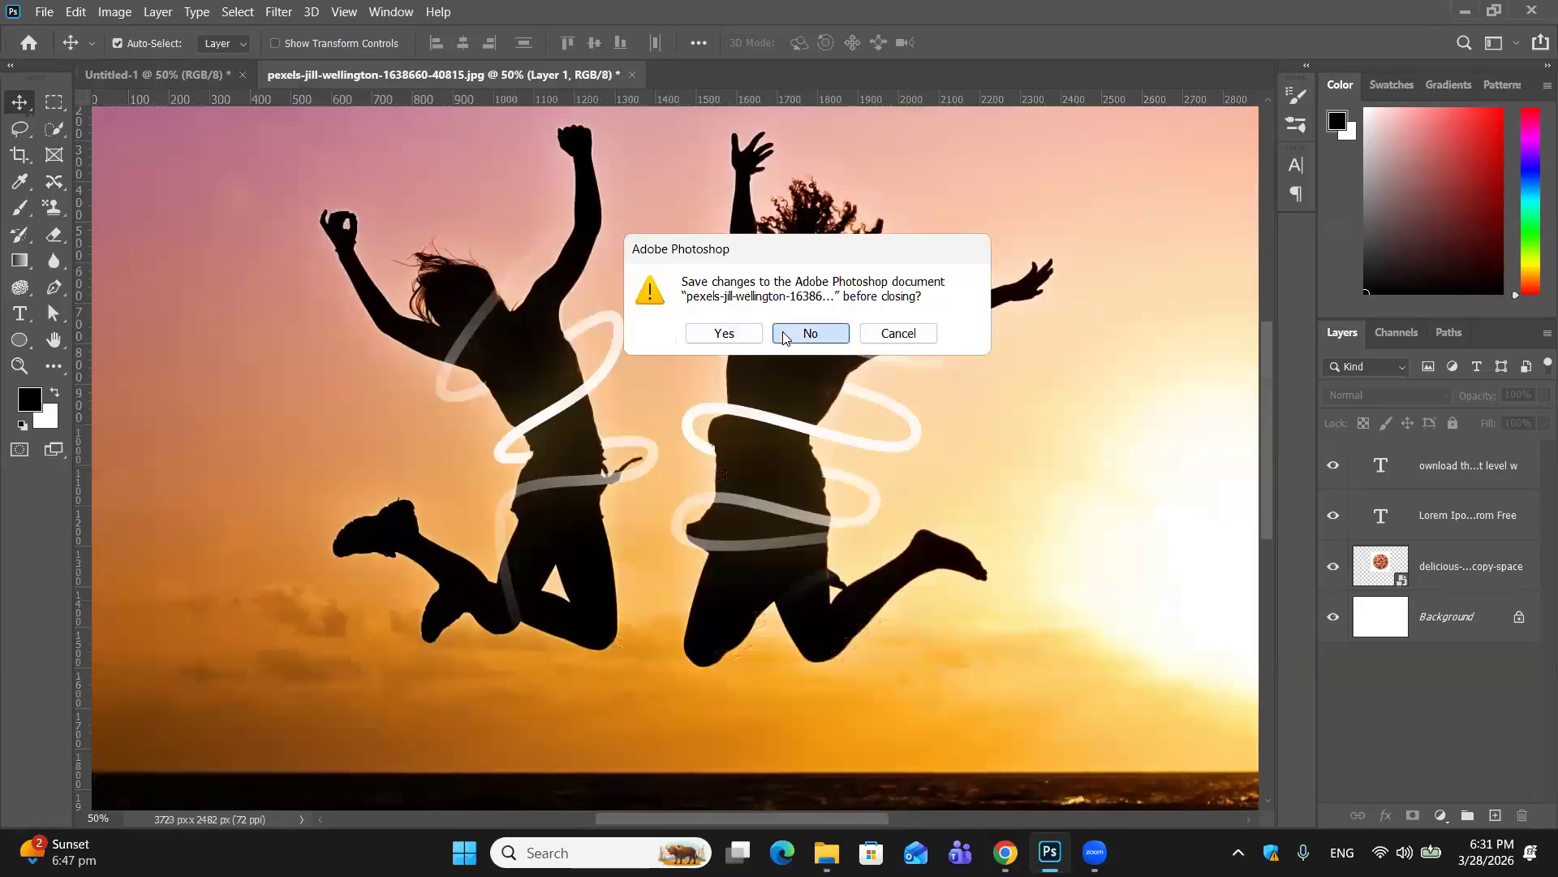
click(810, 332)
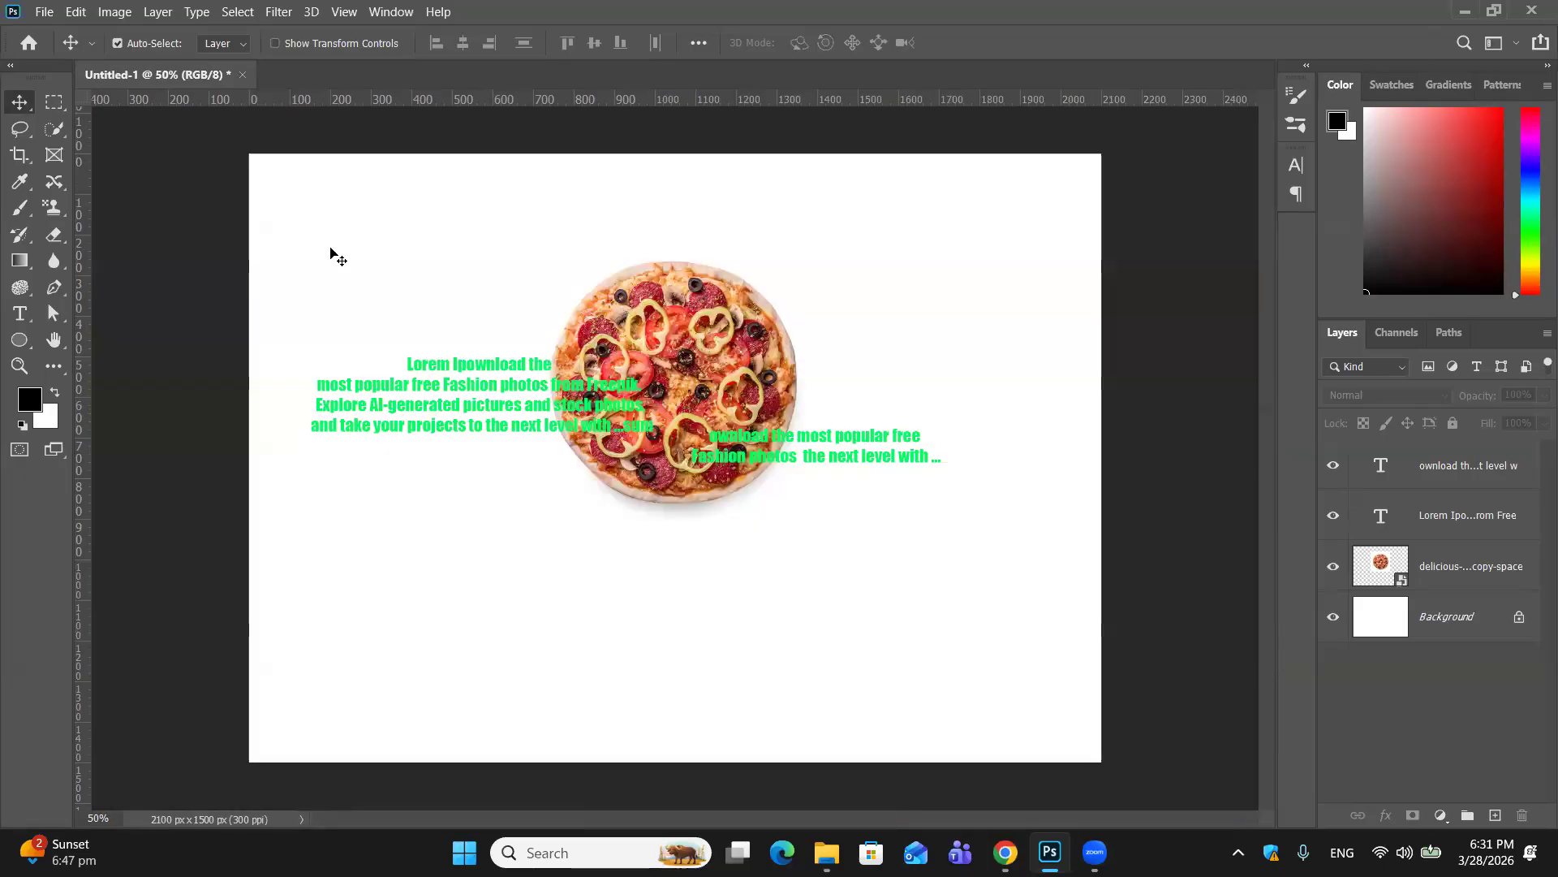
Step: Open the portrait photo of the curly red-haired woman from the Downloads folder as a separate Photoshop document
click(1465, 12)
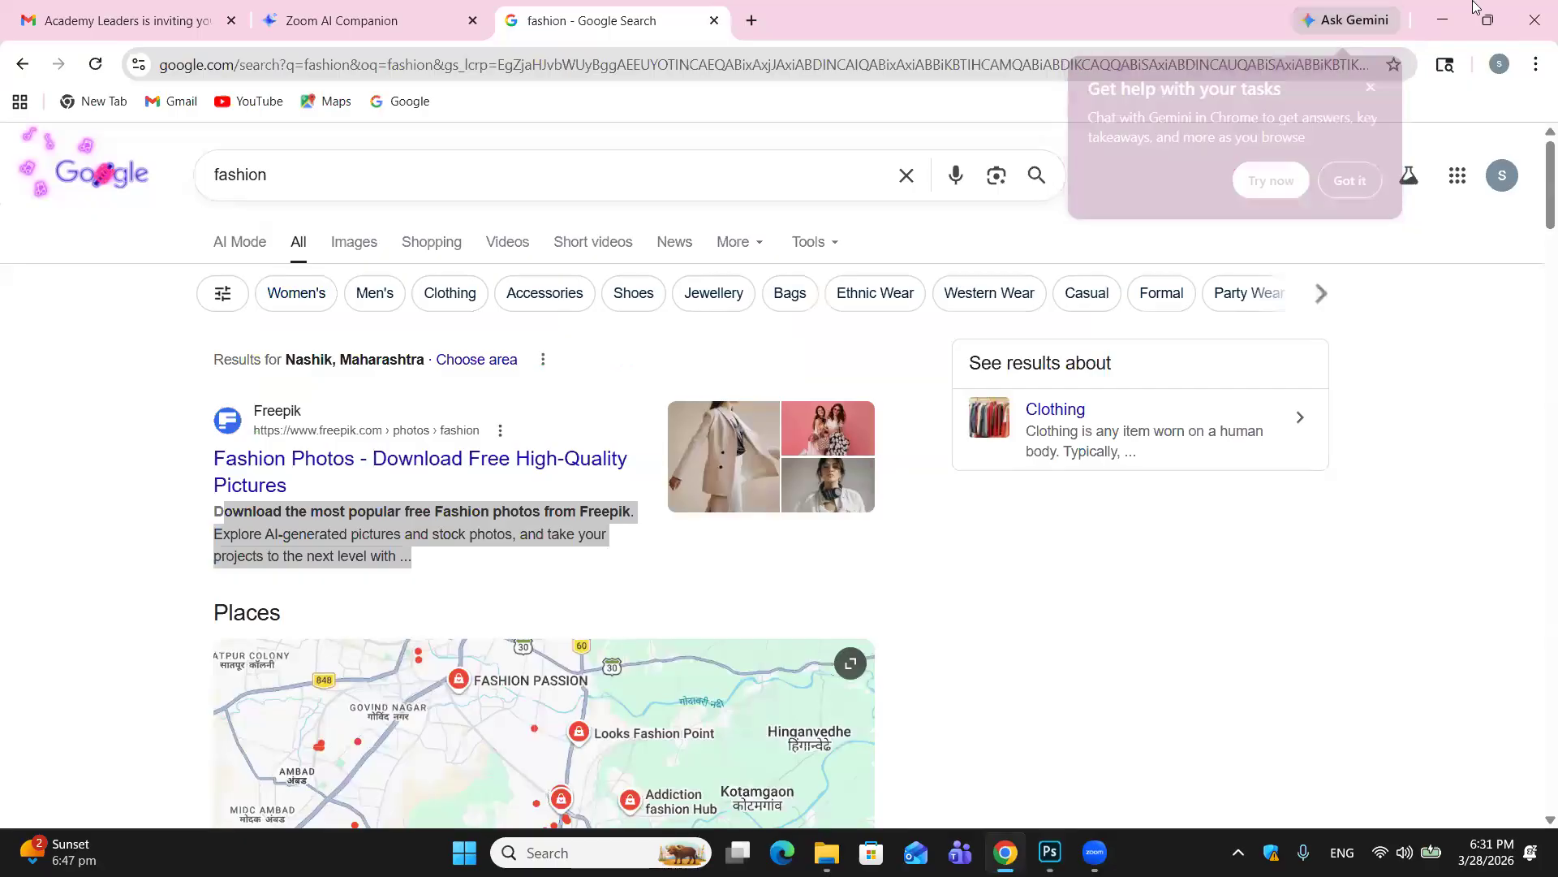
click(1451, 28)
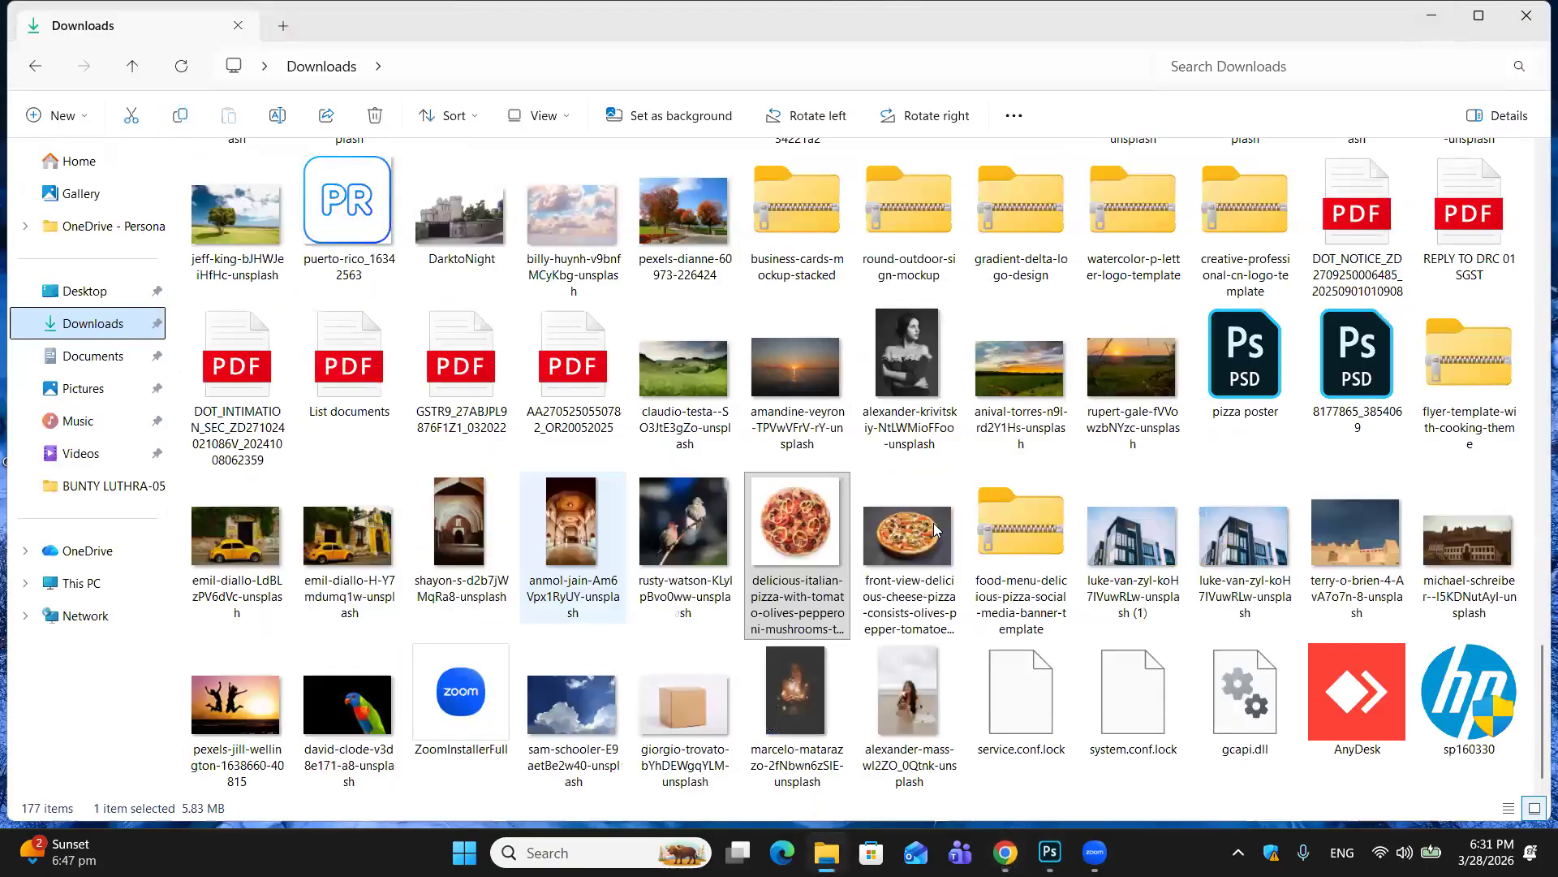
scroll(877, 455, up, 10)
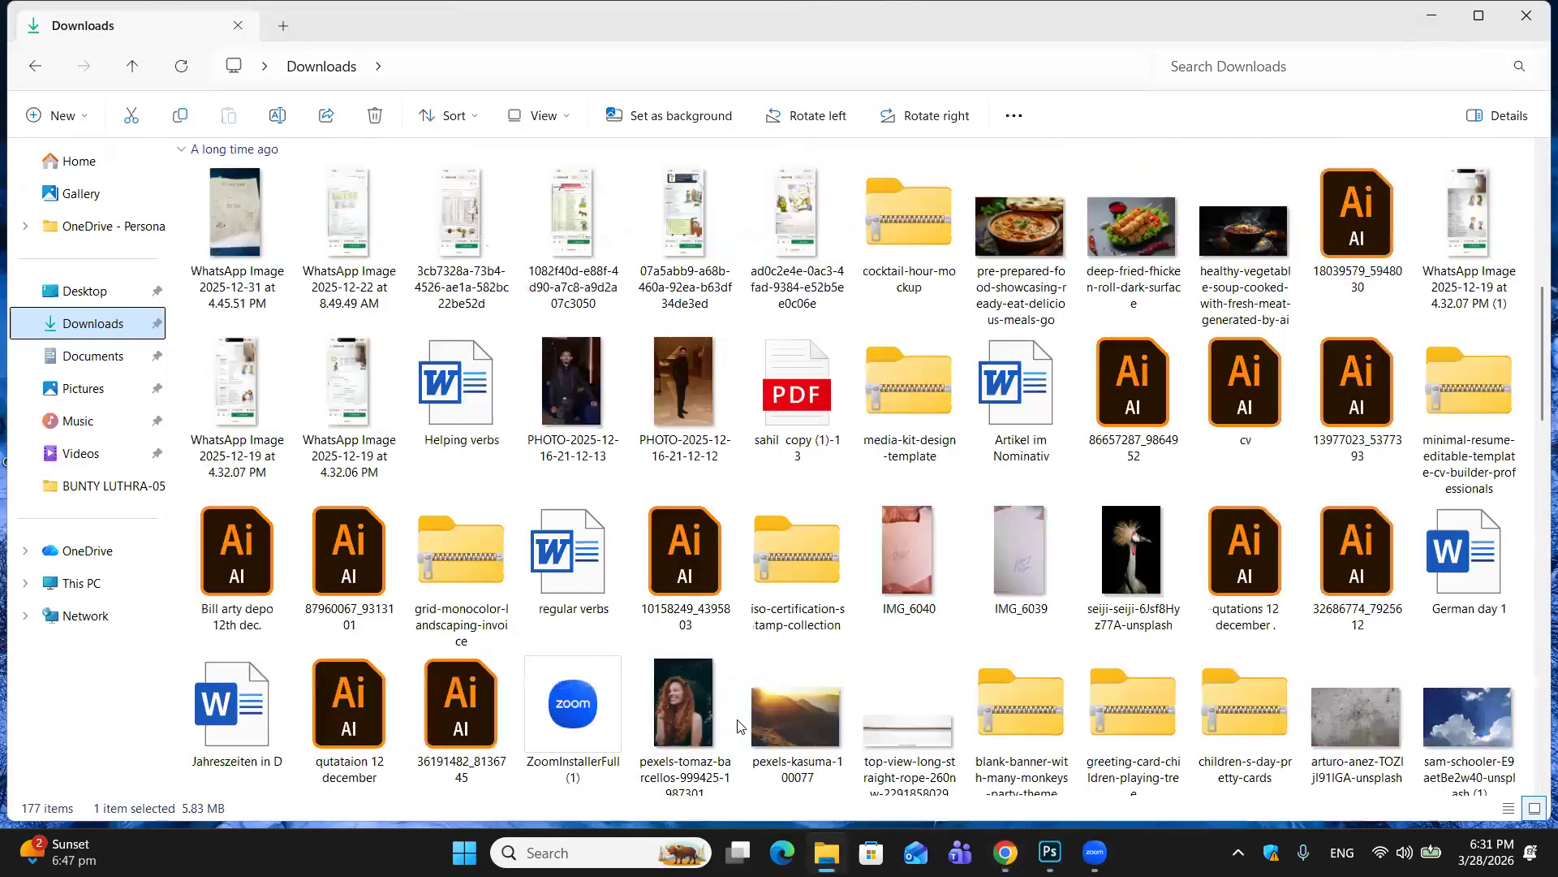
click(701, 698)
drag(701, 698, 339, 77)
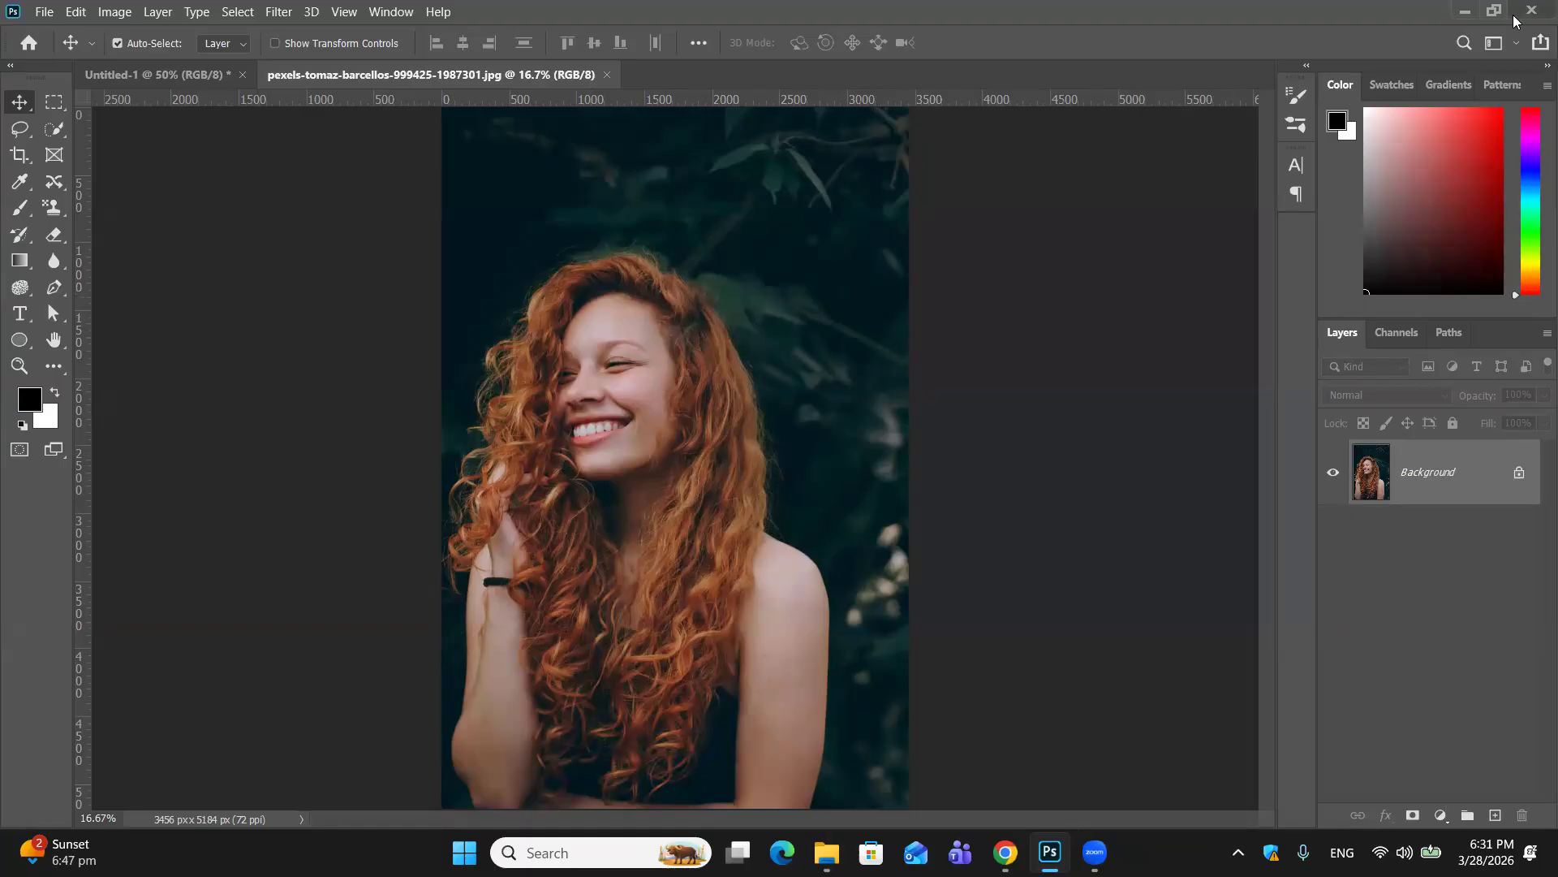
Step: Open the mountain sunrise photo from the Downloads folder as another separate Photoshop document
click(1465, 13)
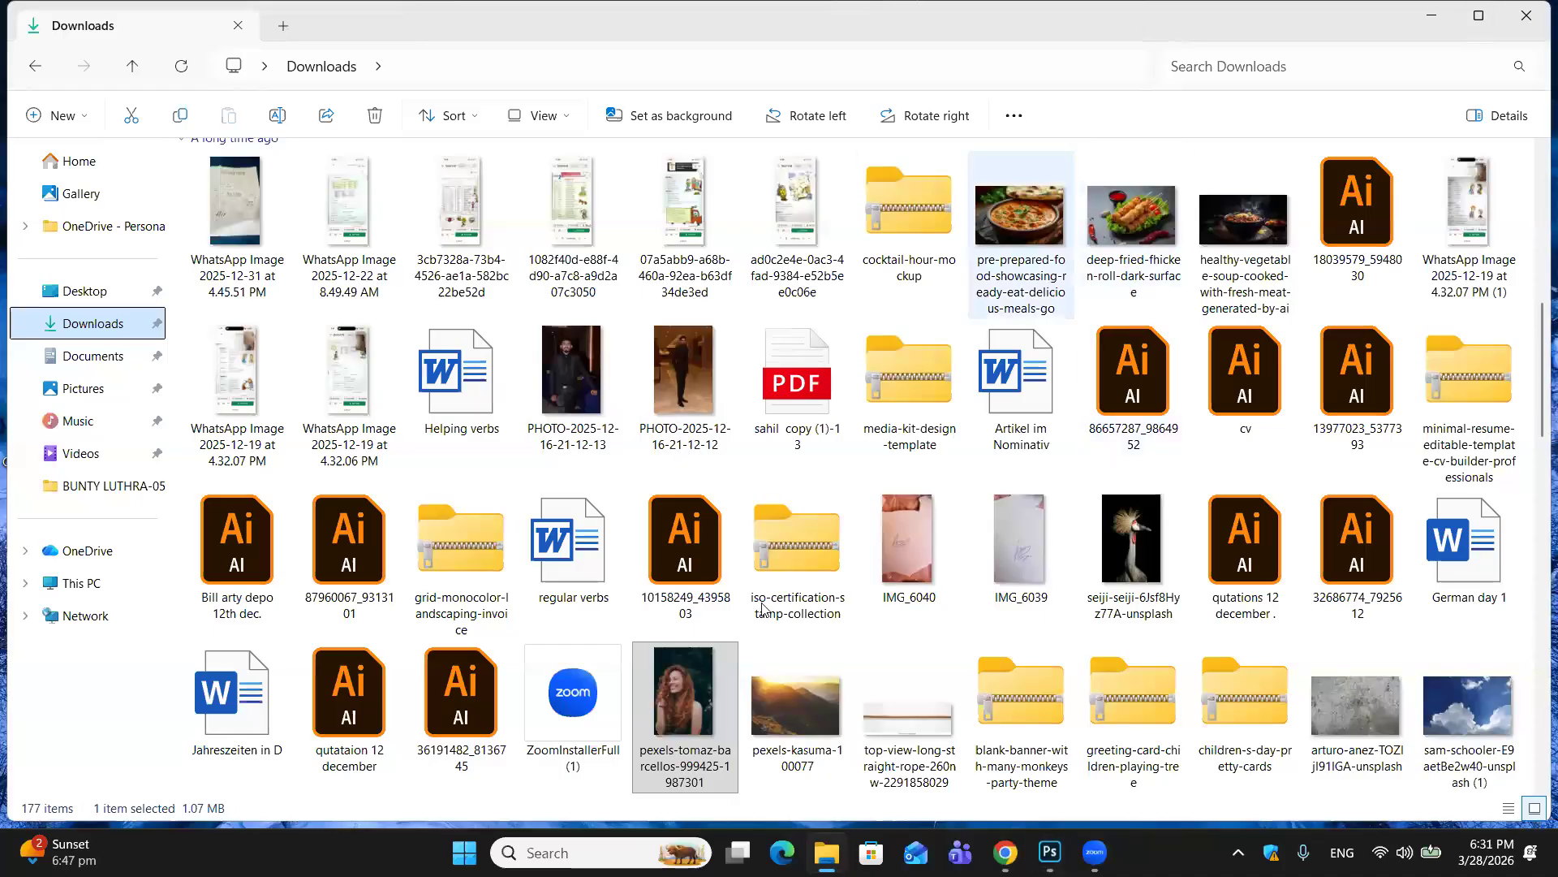
drag(832, 699, 1045, 845)
drag(1042, 828, 750, 92)
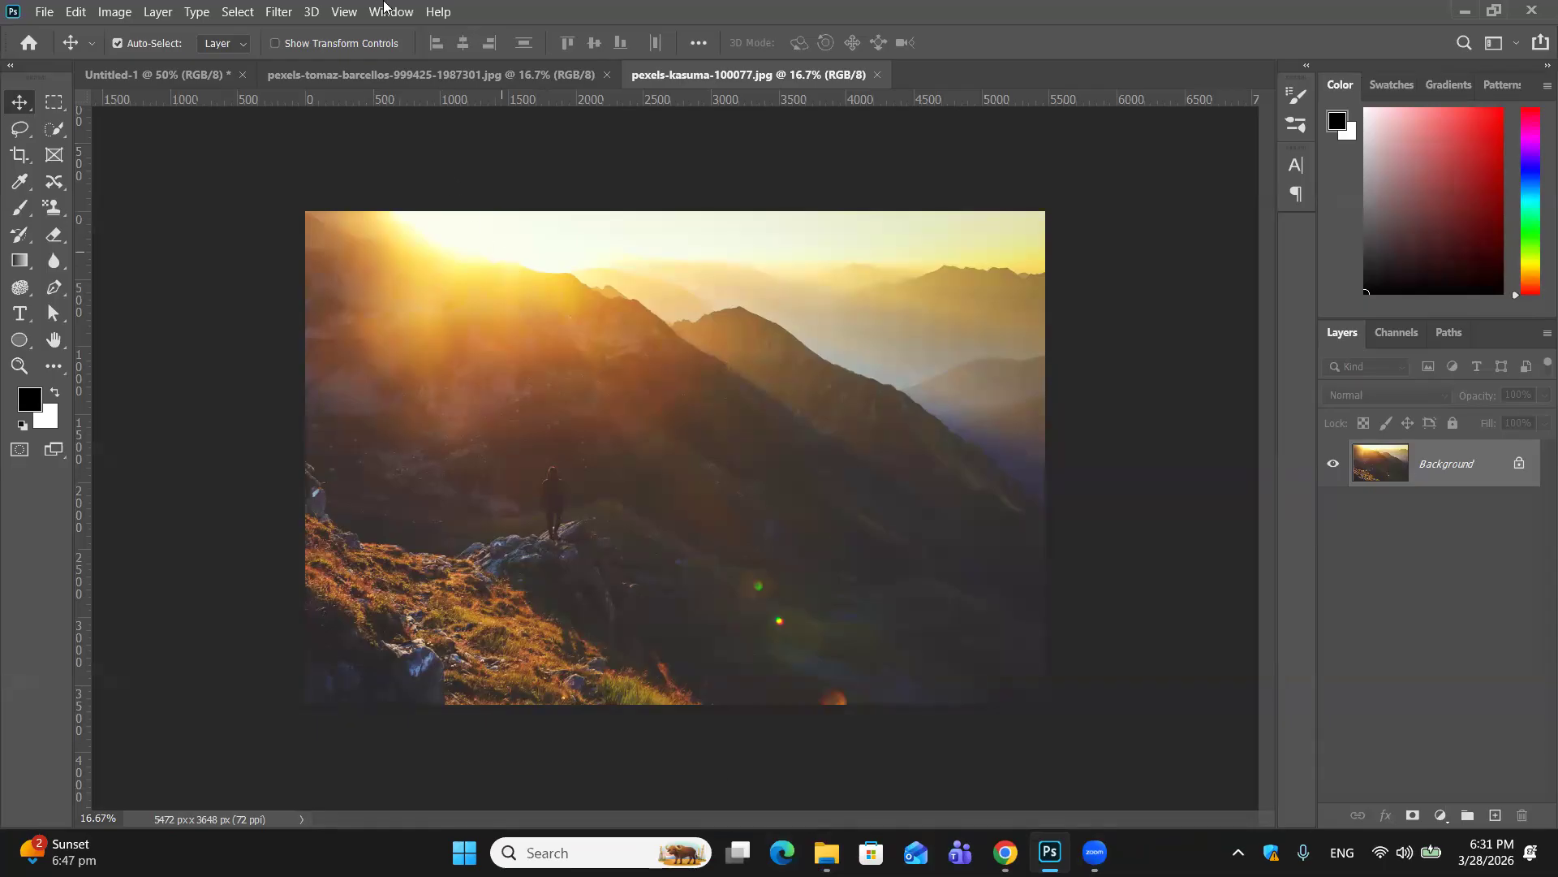
Step: Examine the curly hair edges in the portrait at 33.3% zoom, and view the mountain photo for comparison
click(476, 77)
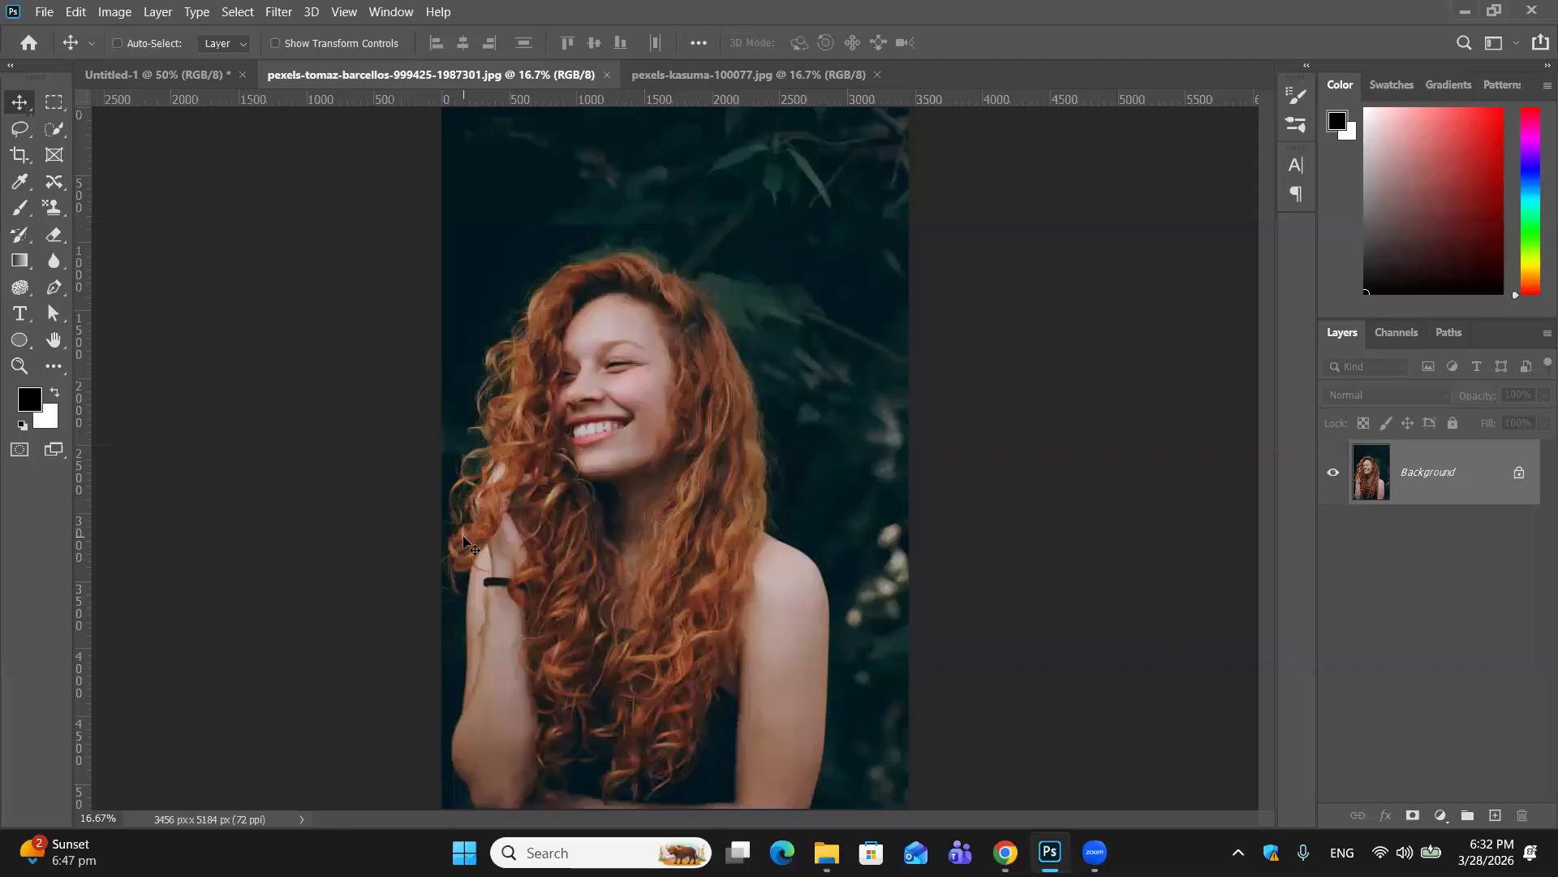
key(ctrl+plus)
key(ctrl)
key(ctrl+plus)
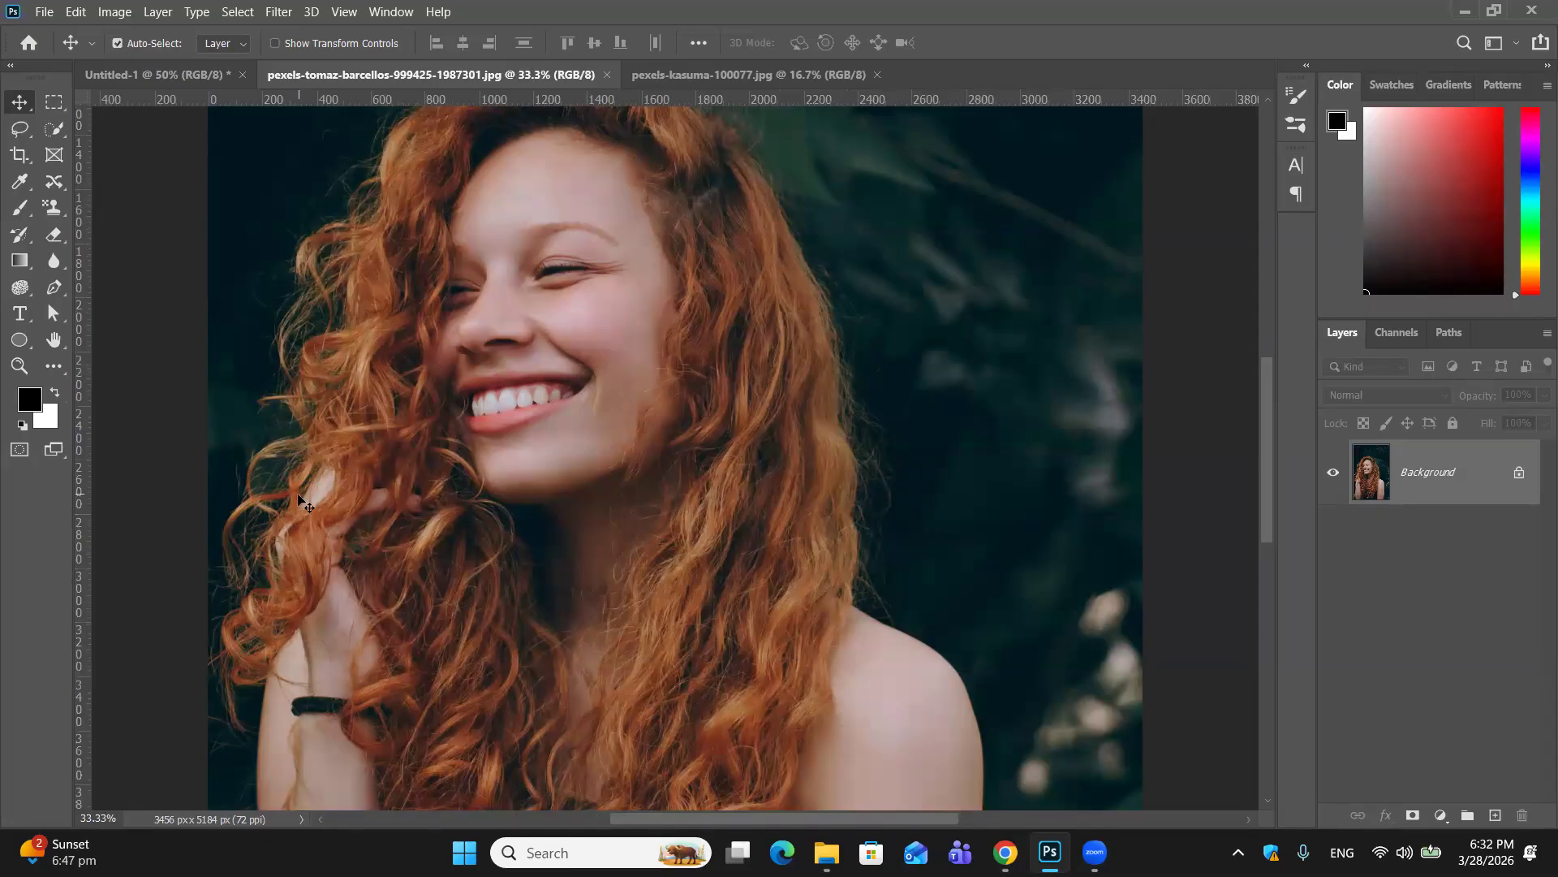
key(ctrl+minus)
key(ctrl+minus)
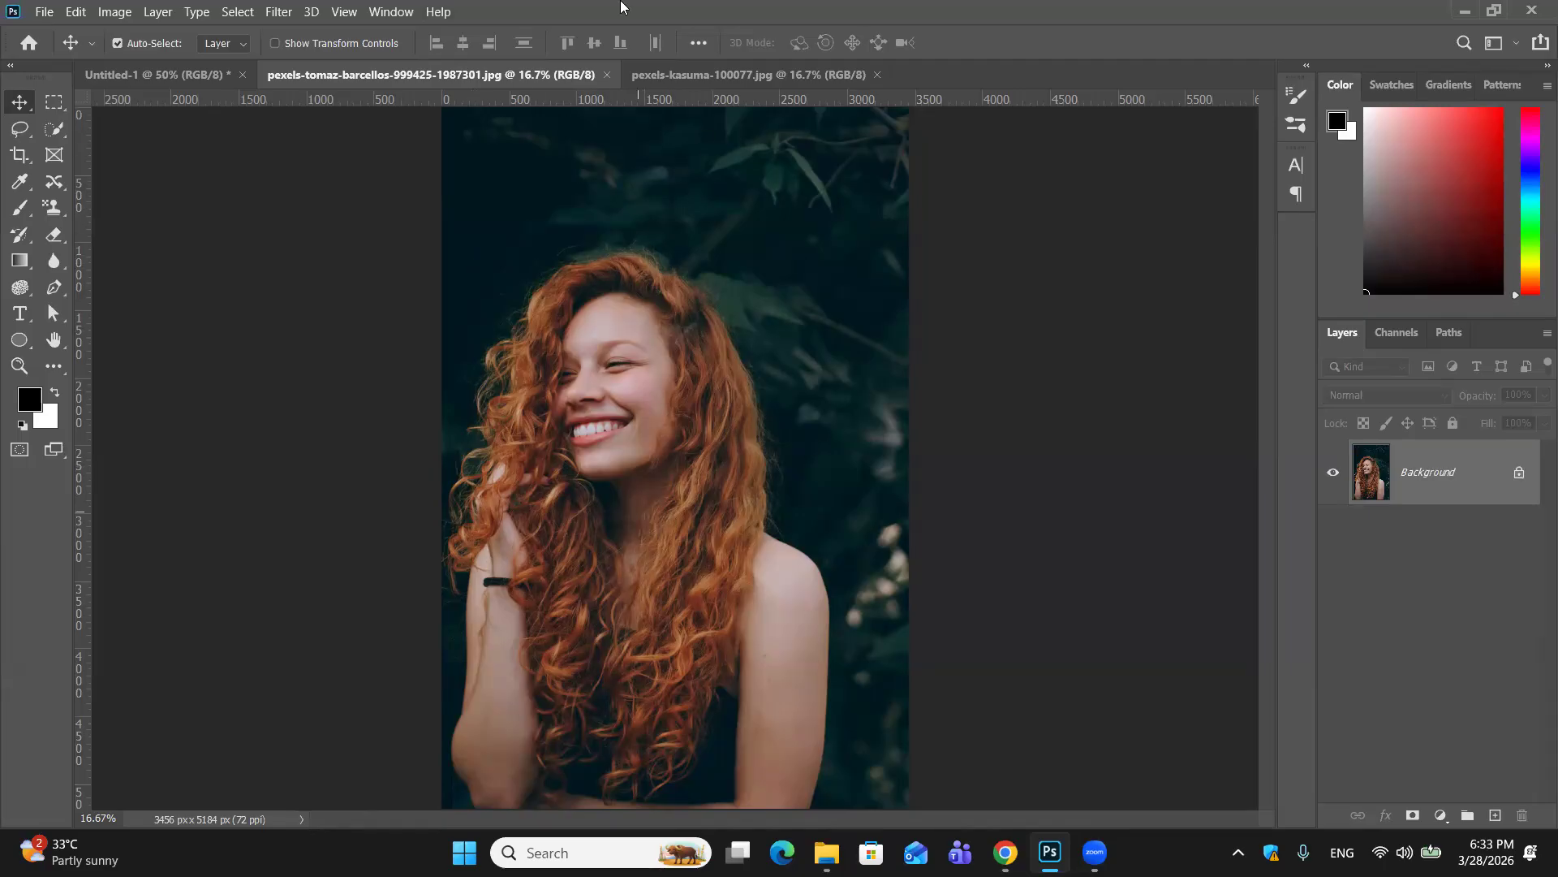
click(744, 78)
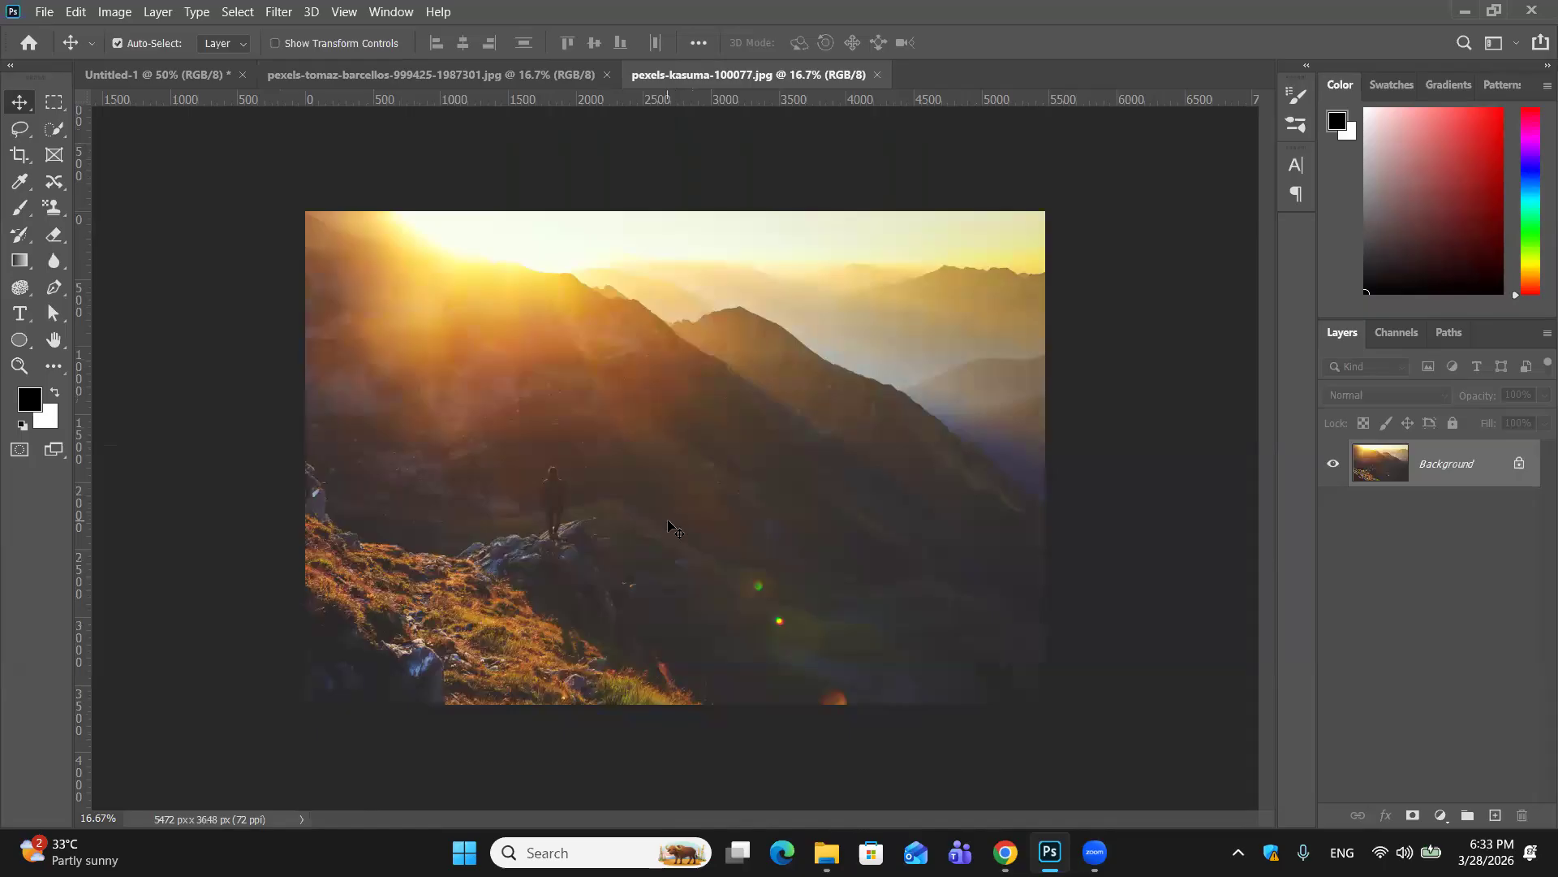
Step: Return to the portrait photo and bring up the Object Selection, Quick Selection and Magic Wand tool choices
click(463, 71)
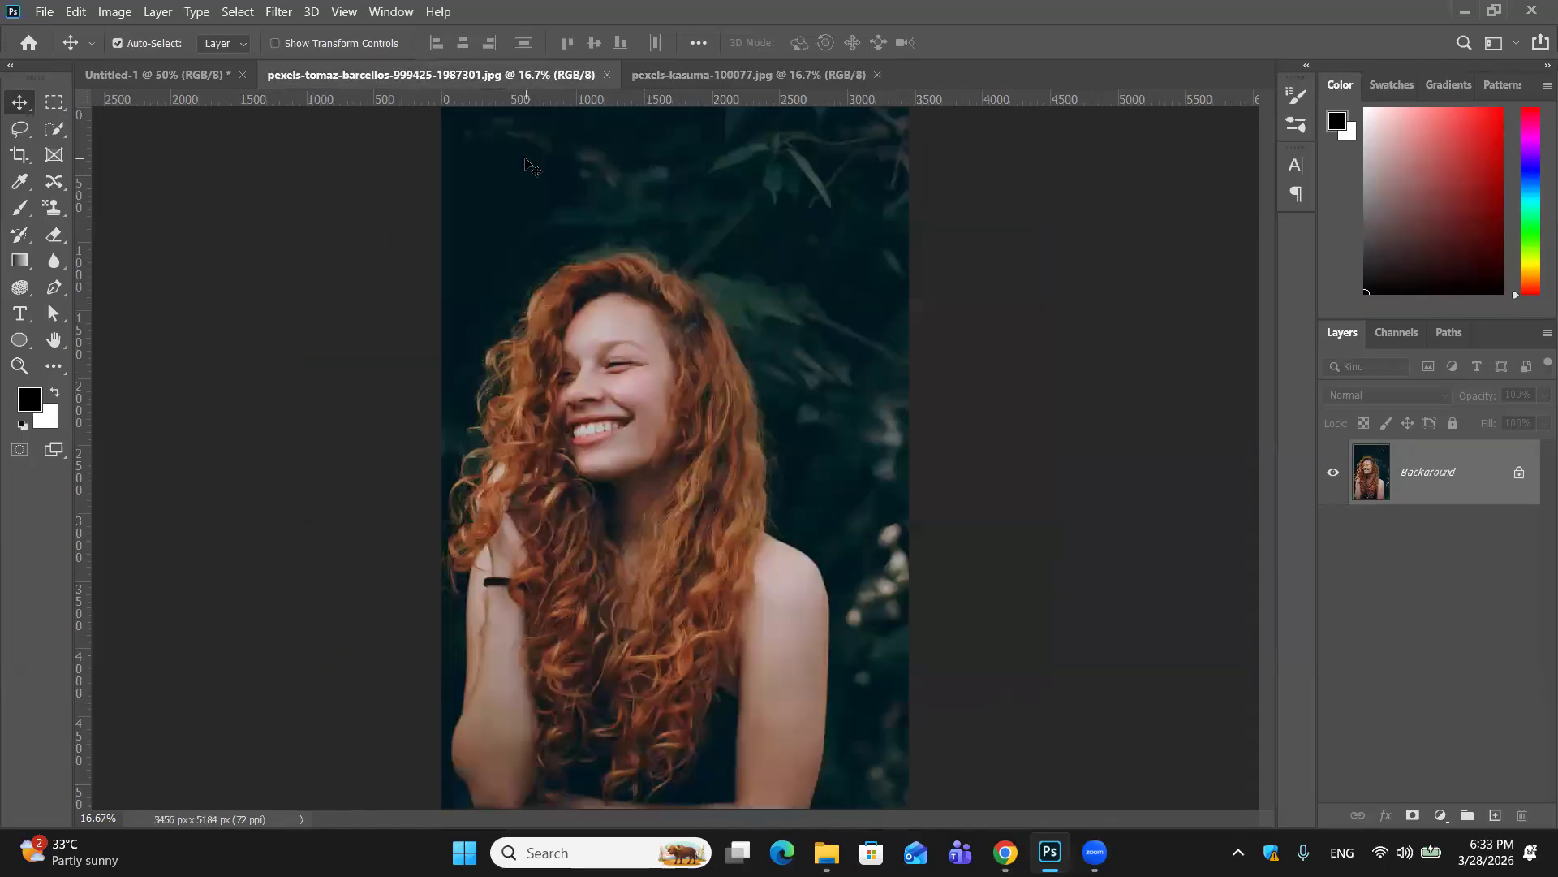
click(57, 135)
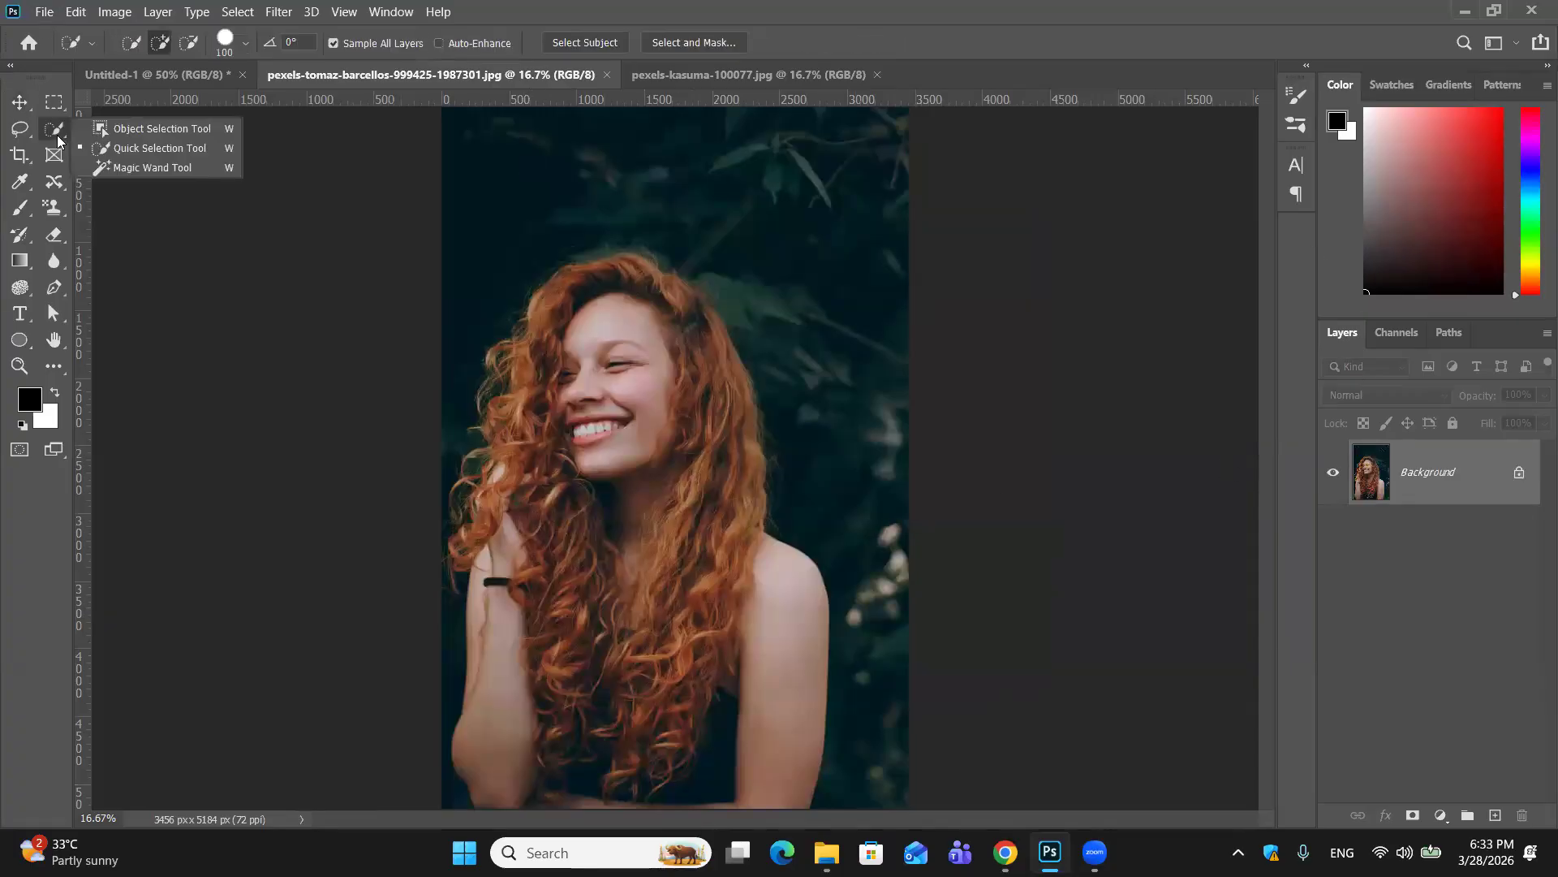
click(16, 133)
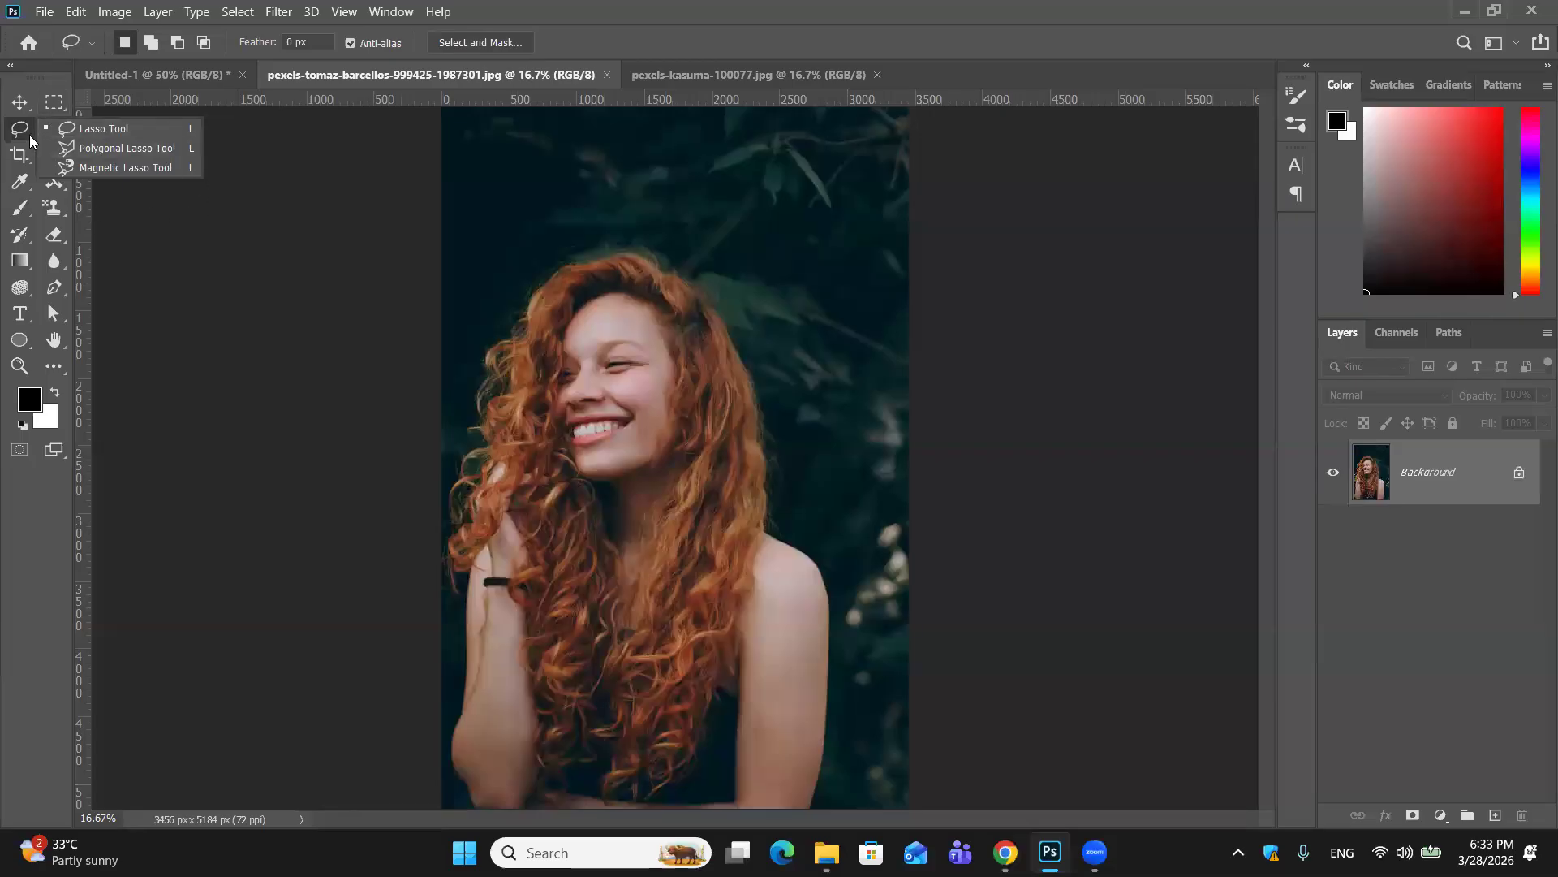
click(20, 102)
right_click(61, 133)
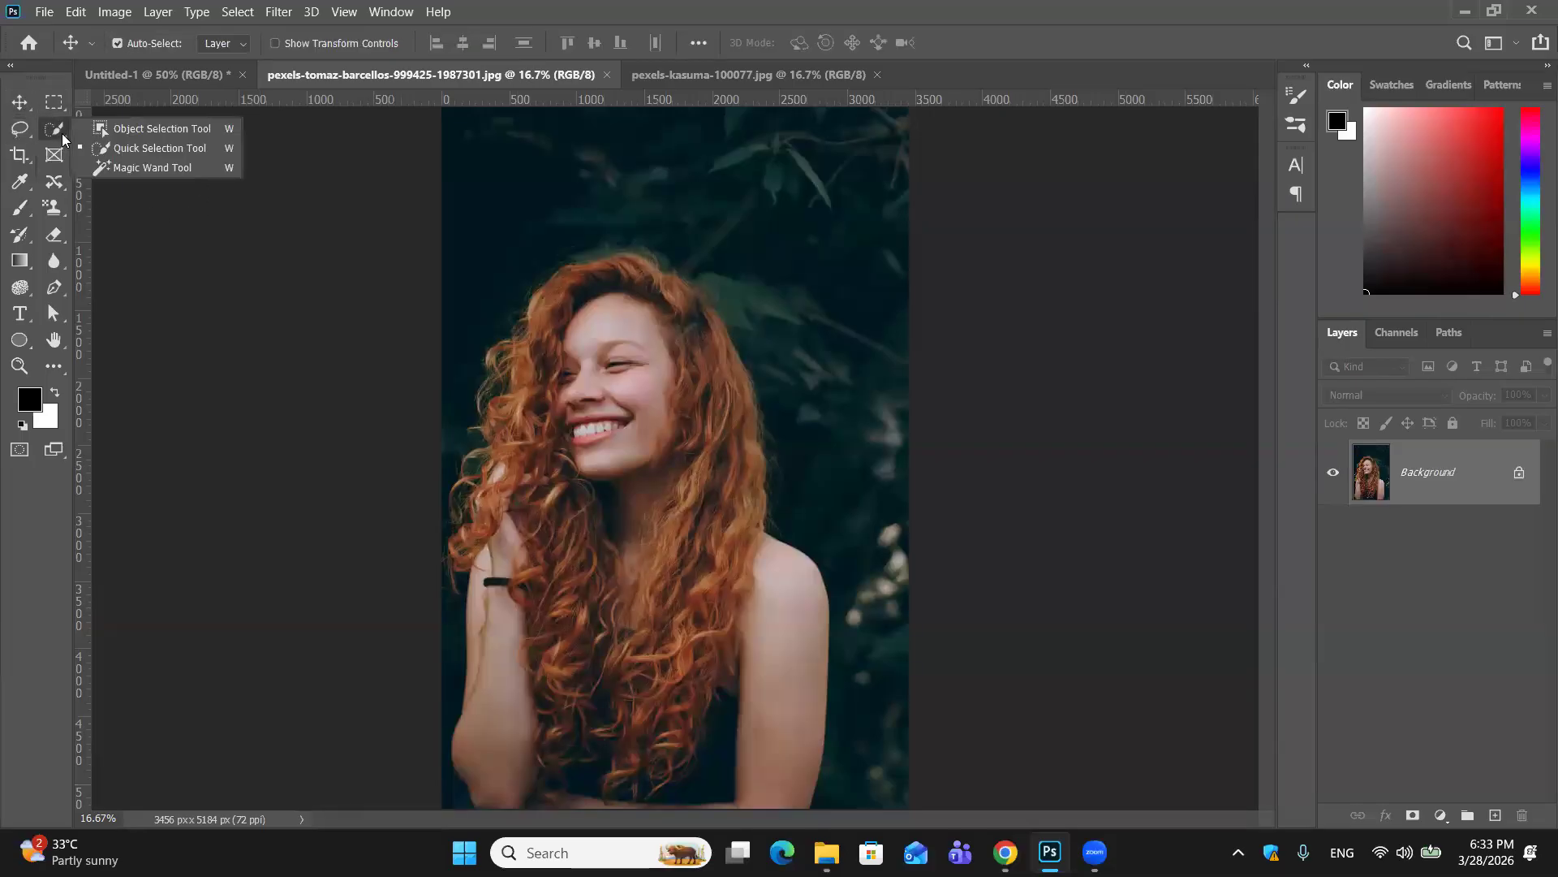
click(120, 149)
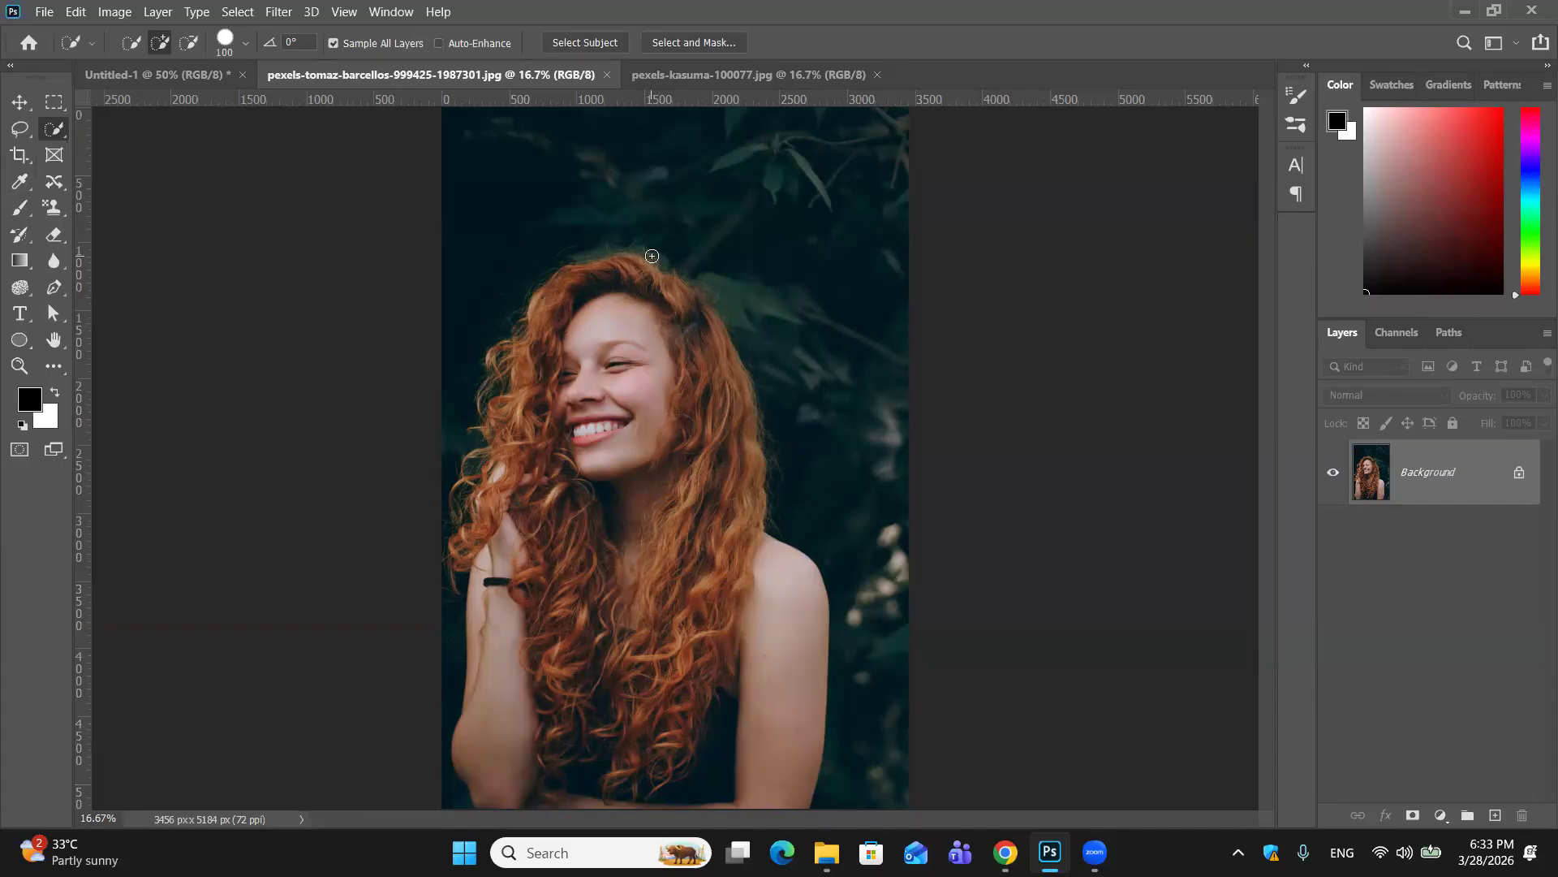
click(723, 44)
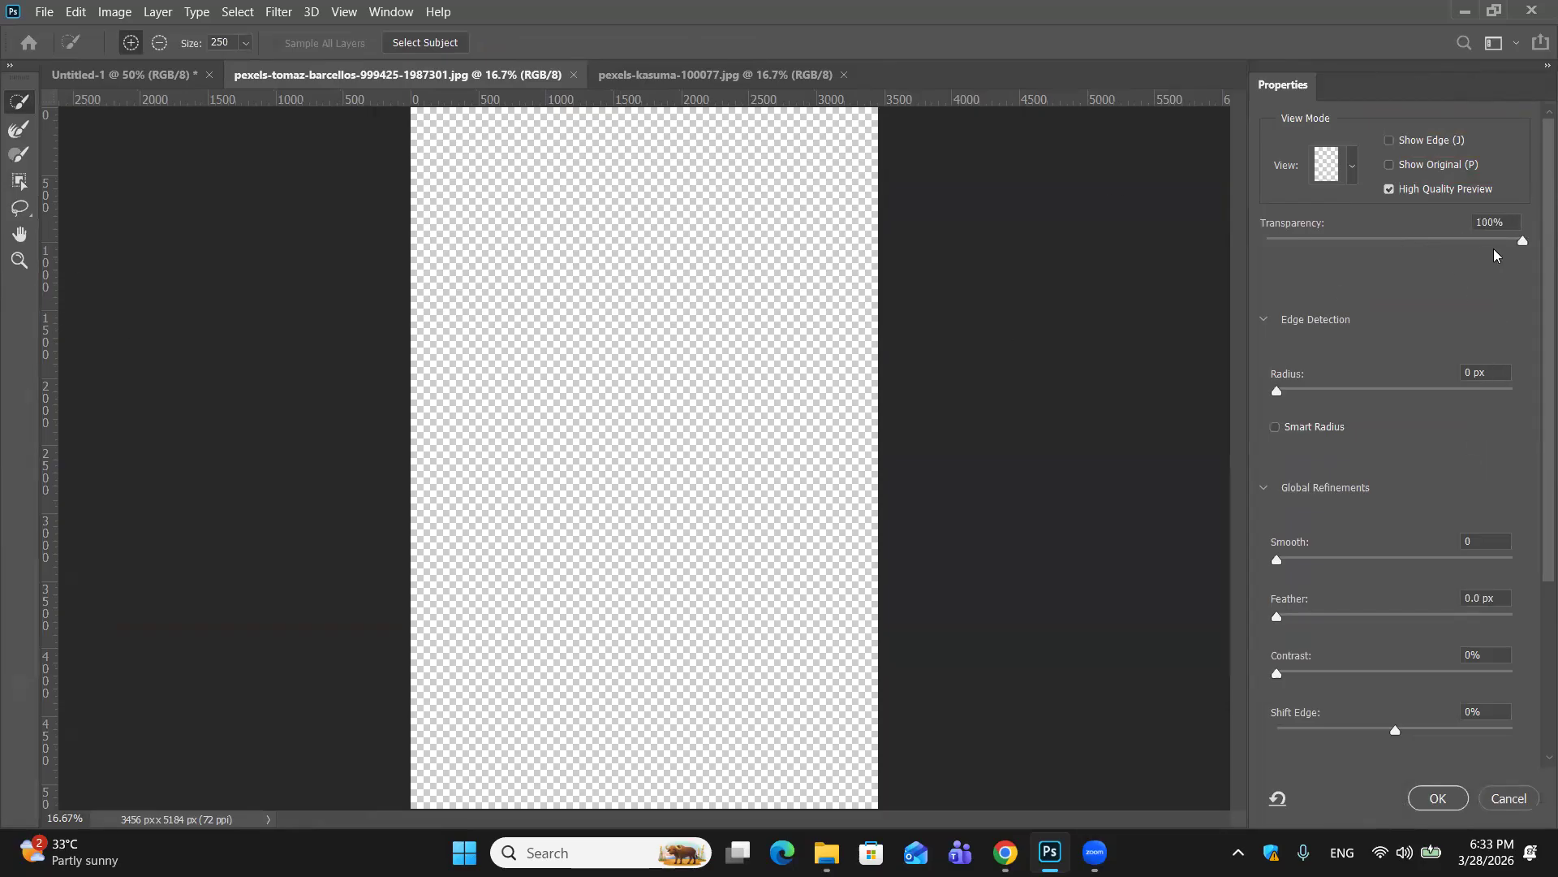
drag(1522, 245, 1234, 259)
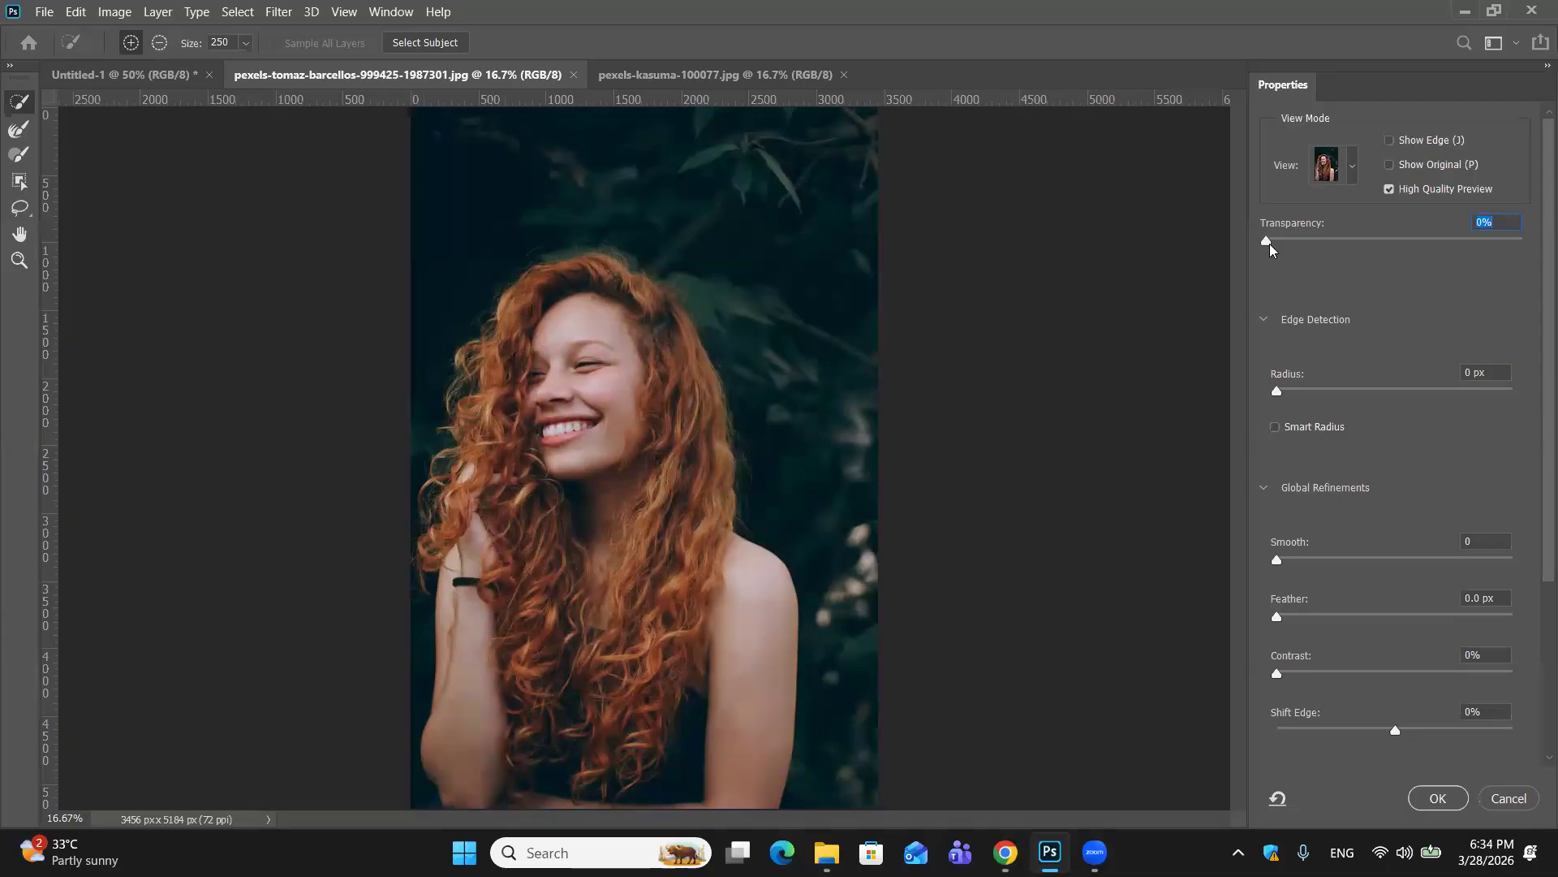
drag(1268, 244, 1526, 243)
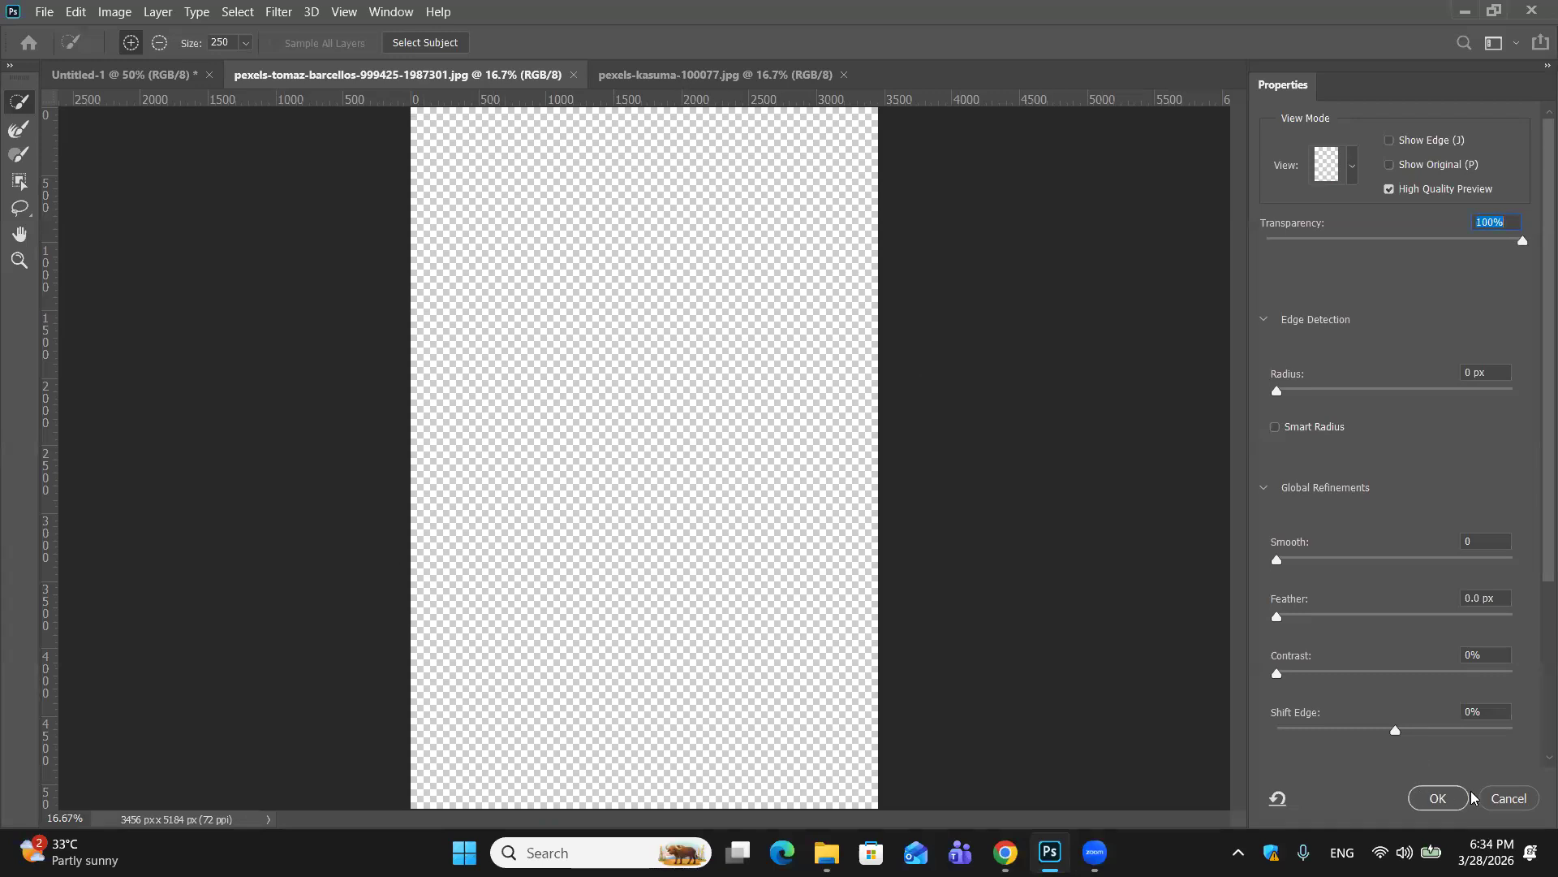
click(1502, 799)
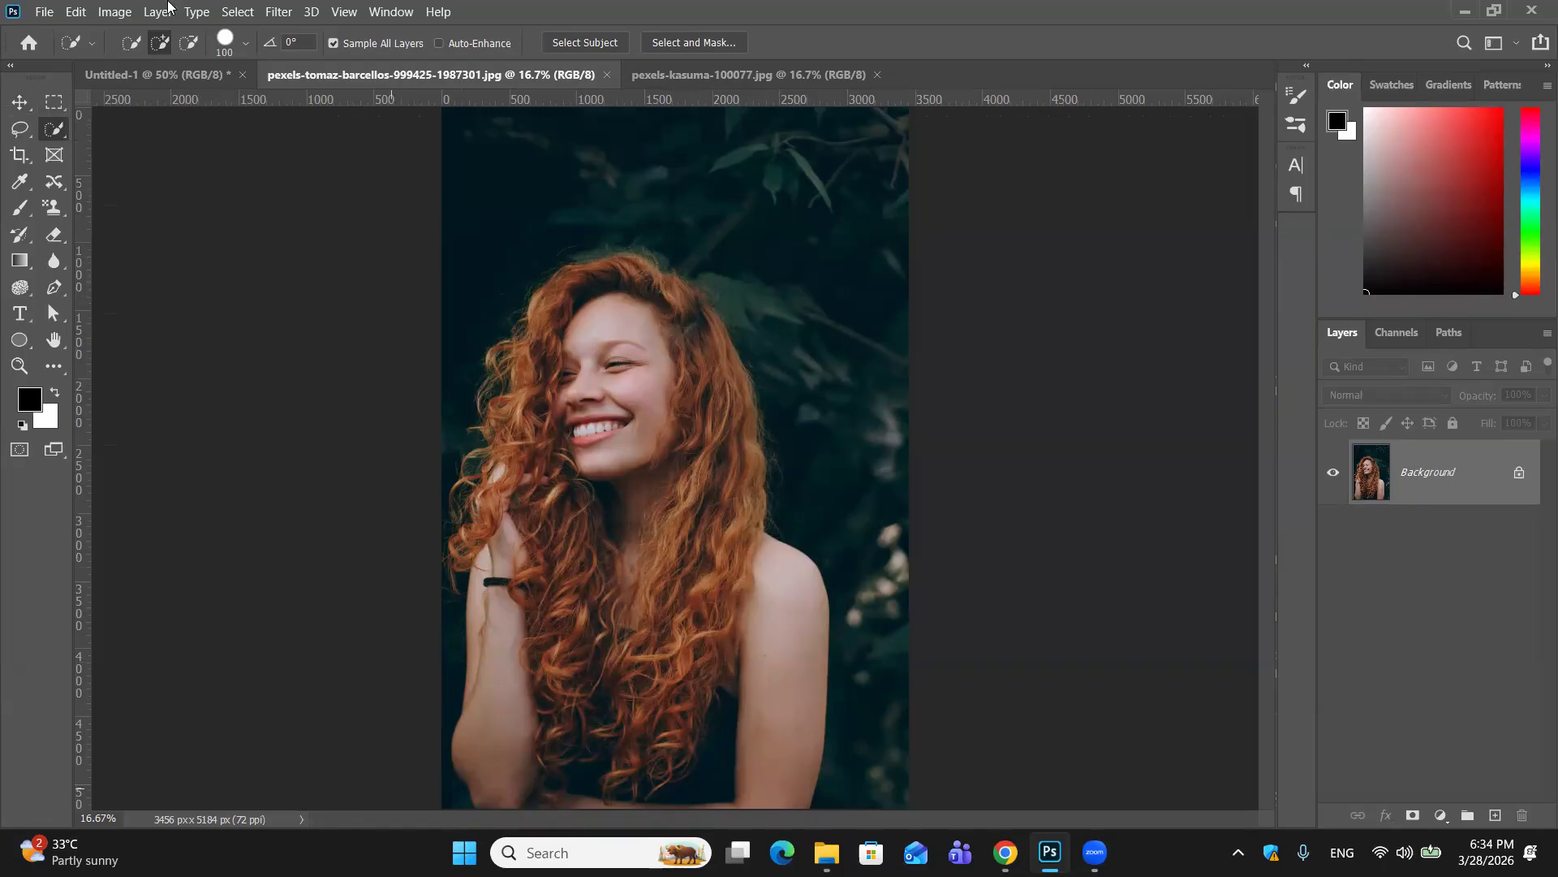
Step: Copy the entire portrait photo and paste it as a new layer into the mountain landscape pexels-kasuma-100077.jpg
key(v)
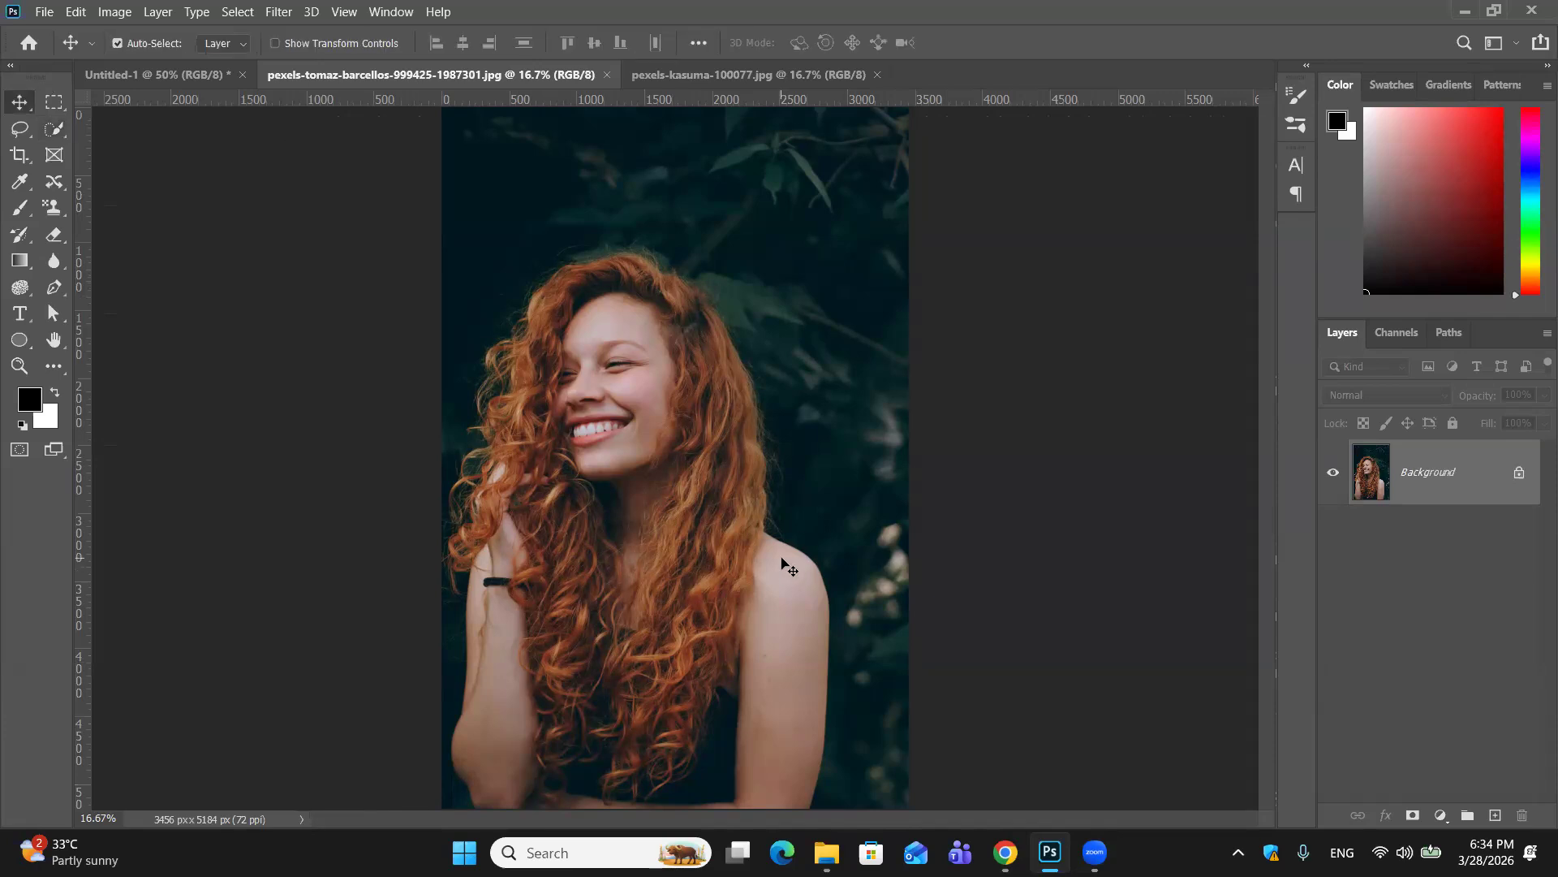
key(ctrl+a)
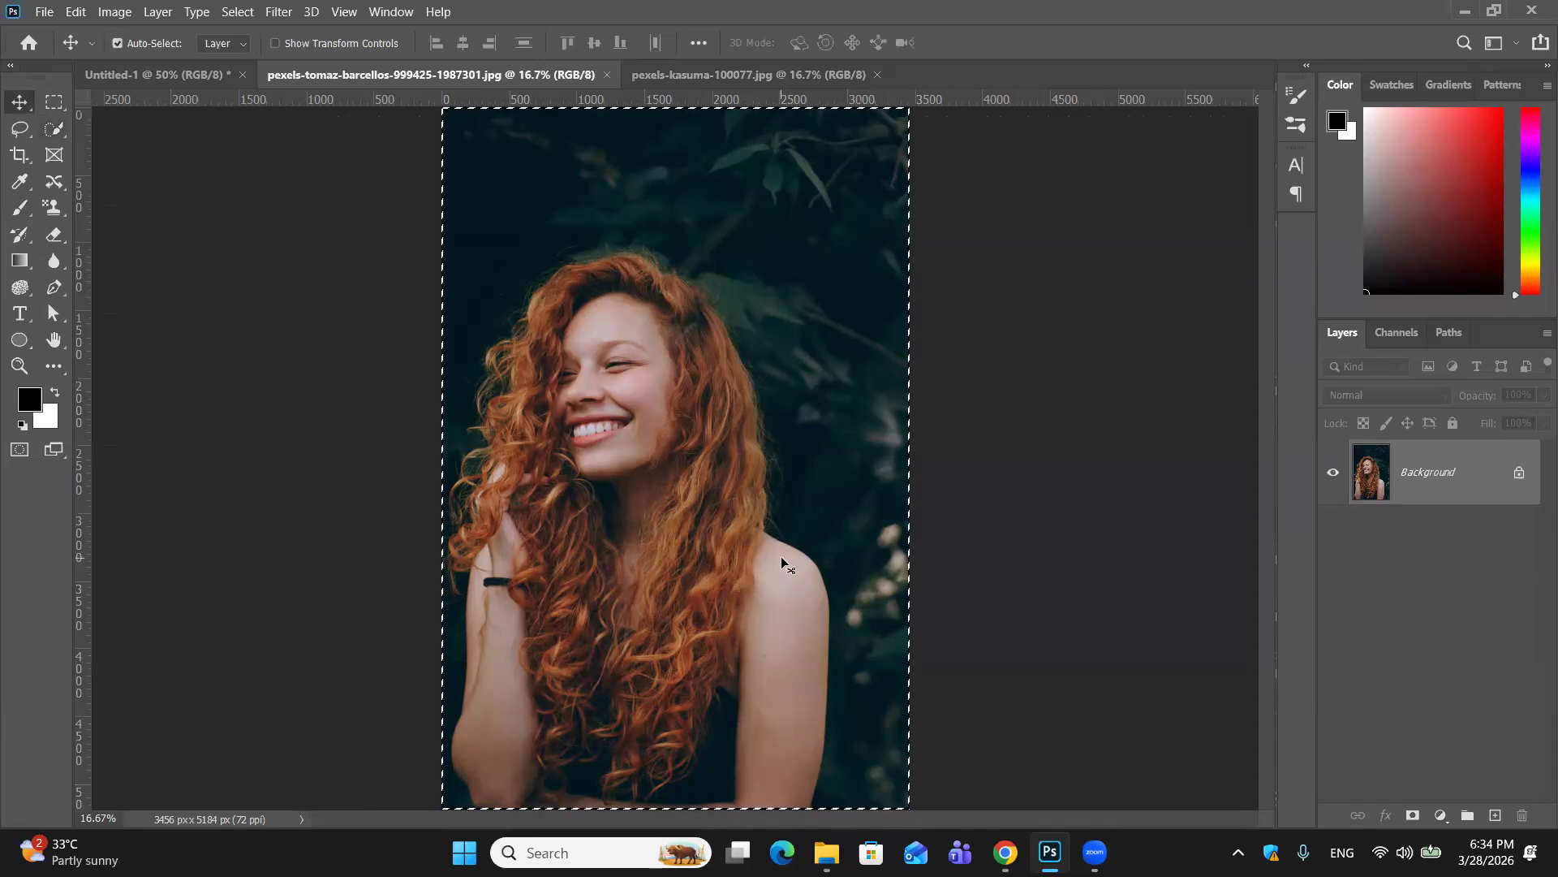
click(717, 69)
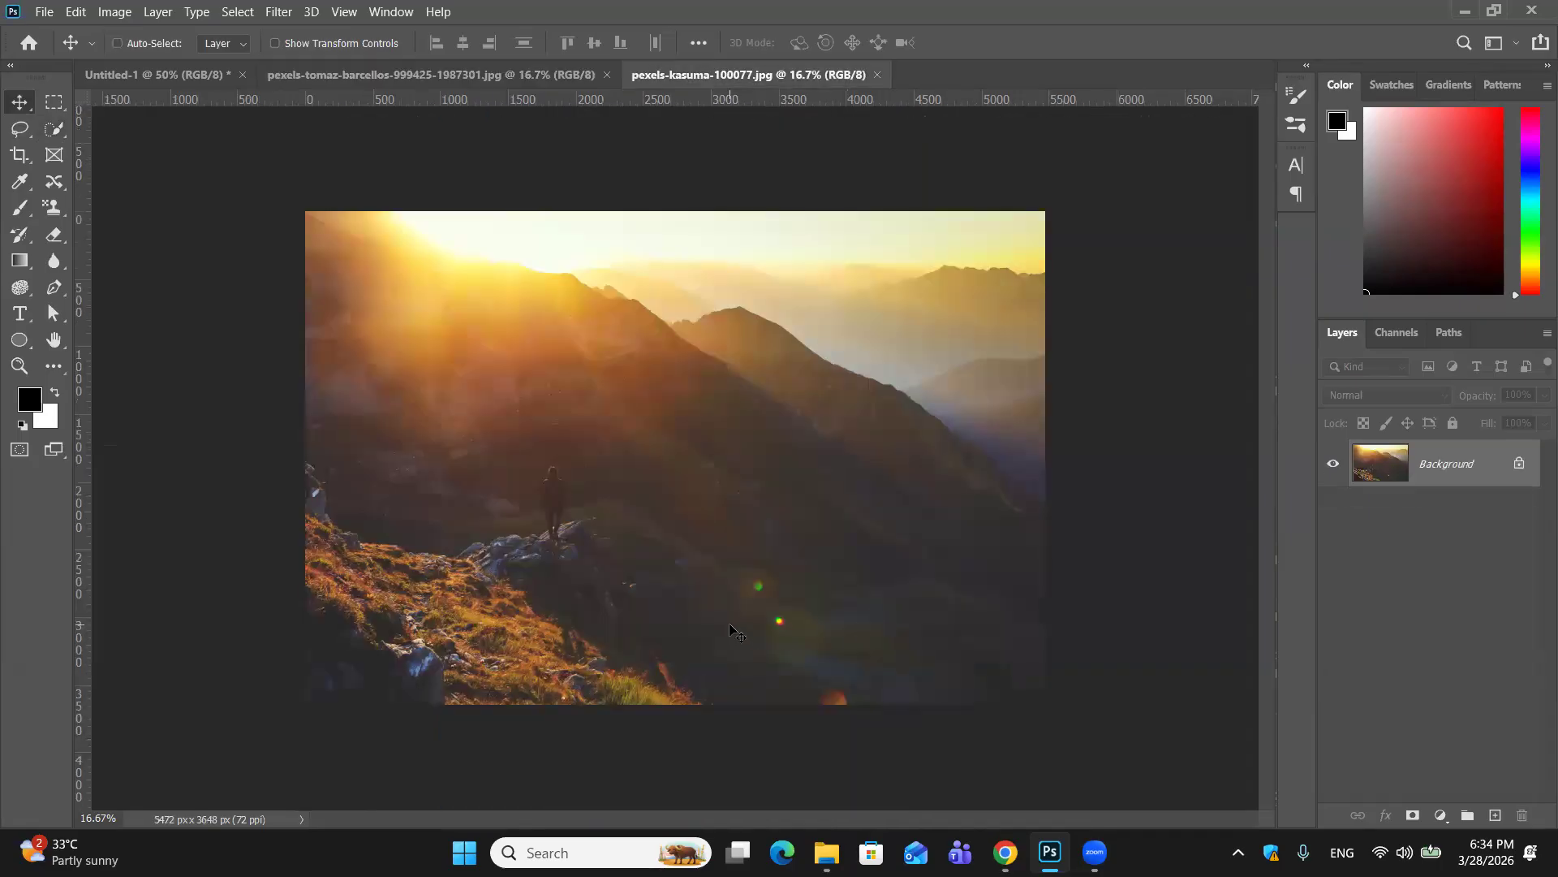
key(ctrl+v)
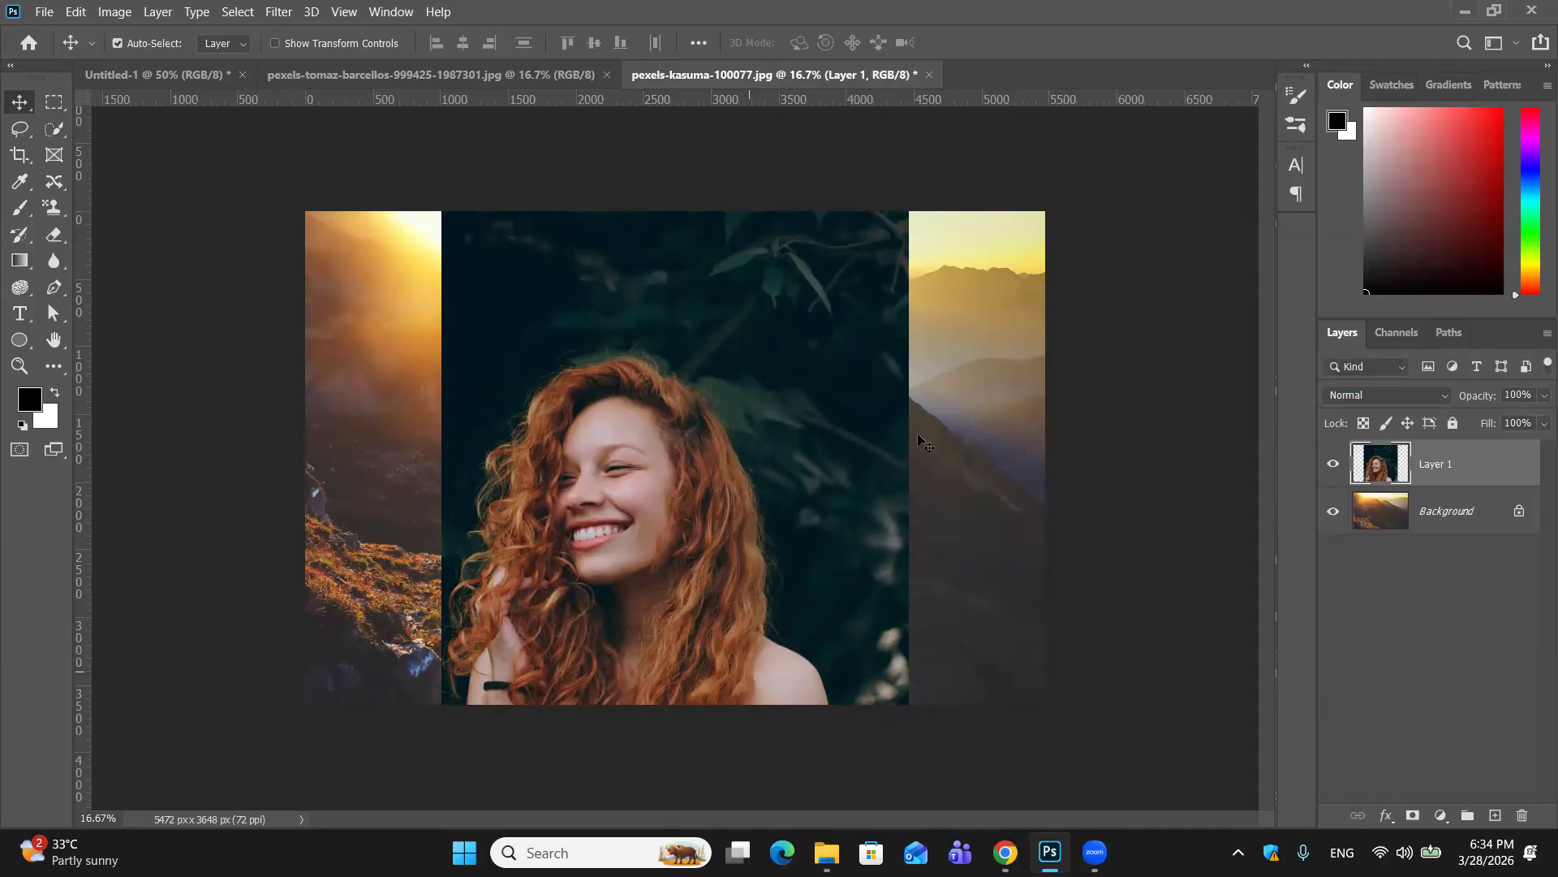
Step: Scale the pasted portrait to about 75.6% and place it near the landscape's centre with its lower edge on the canvas bottom
key(ctrl+t)
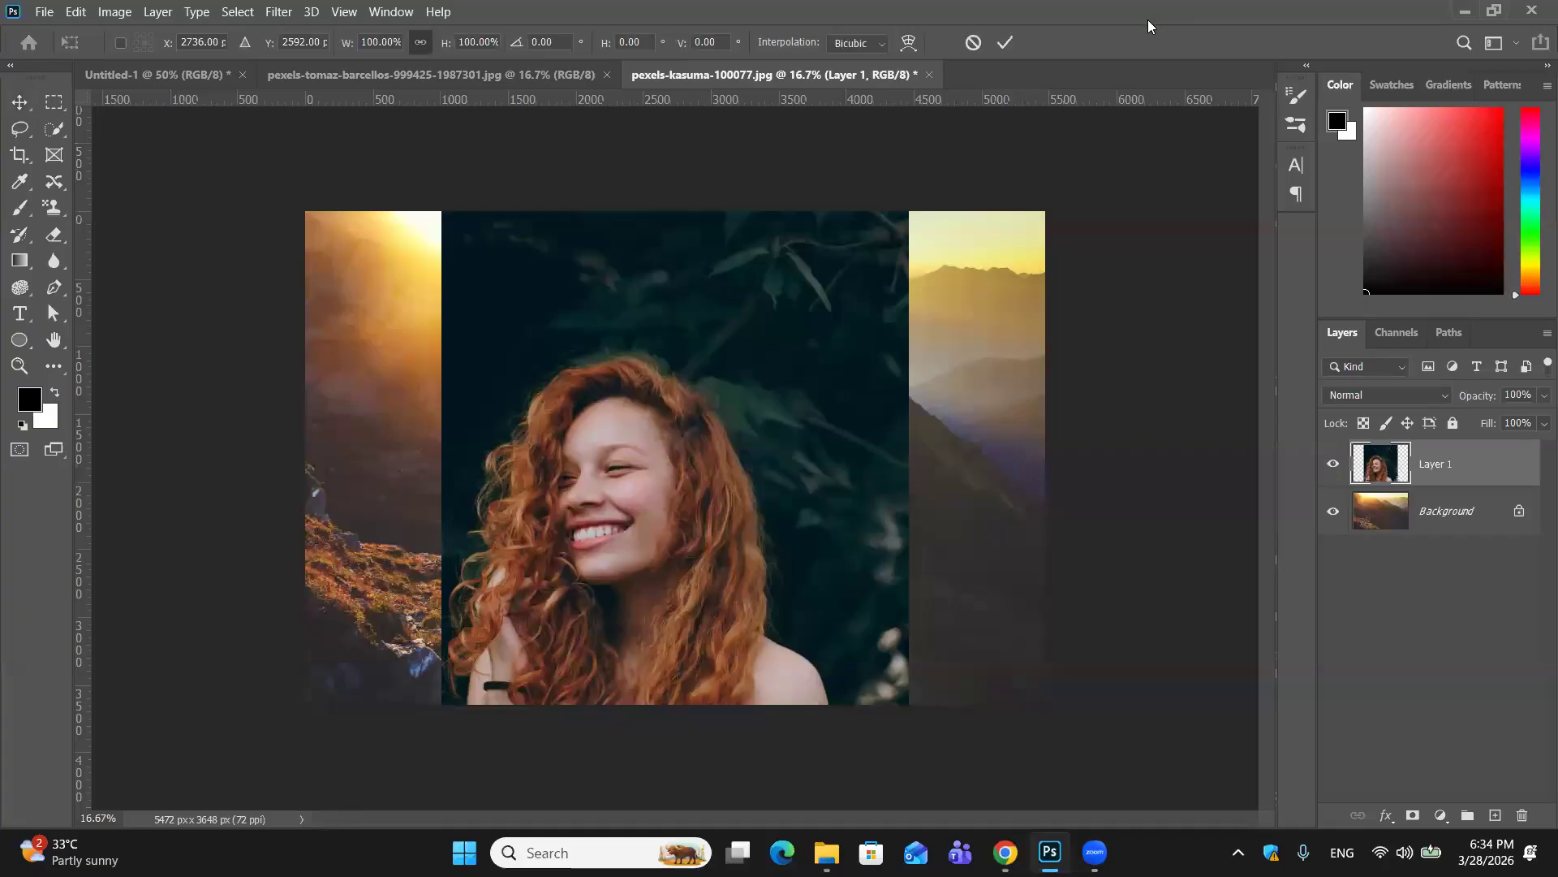
drag(465, 234, 542, 340)
drag(741, 600, 667, 429)
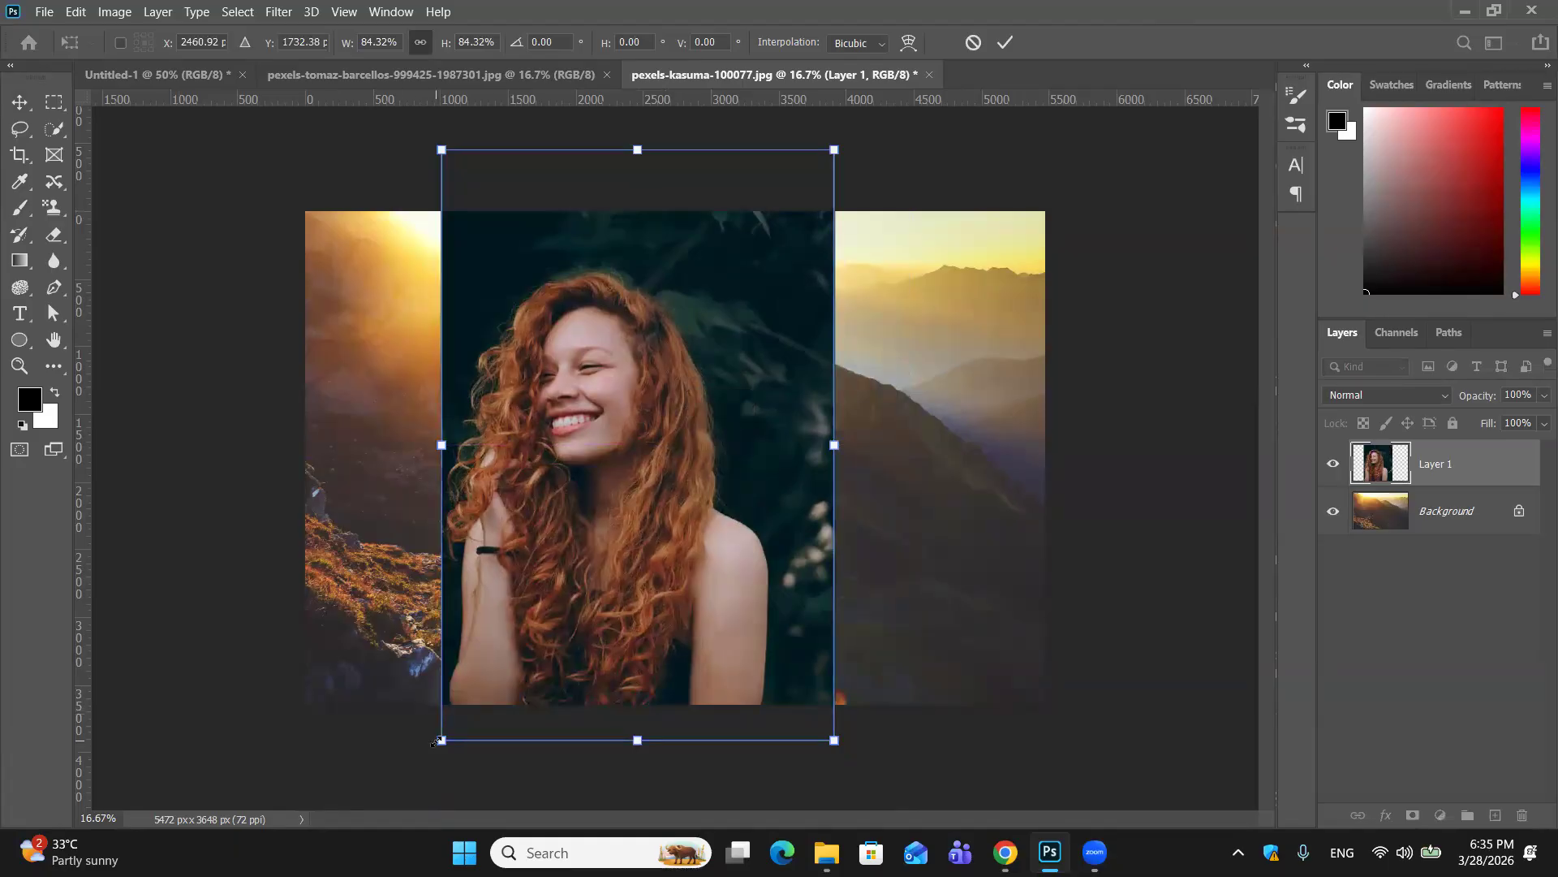
drag(439, 741, 482, 678)
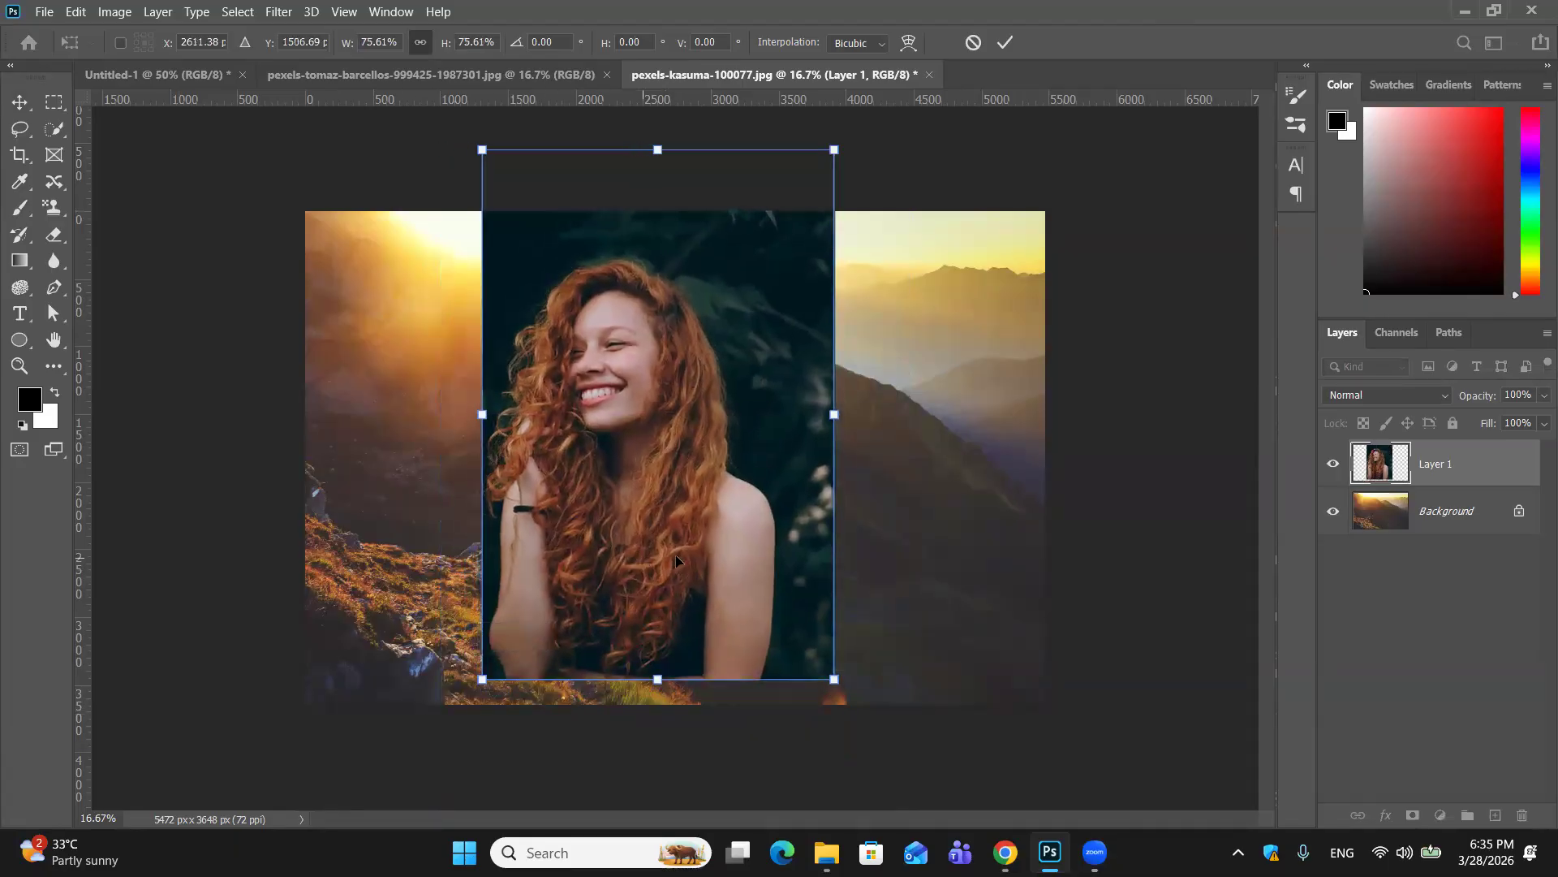
drag(716, 575, 710, 588)
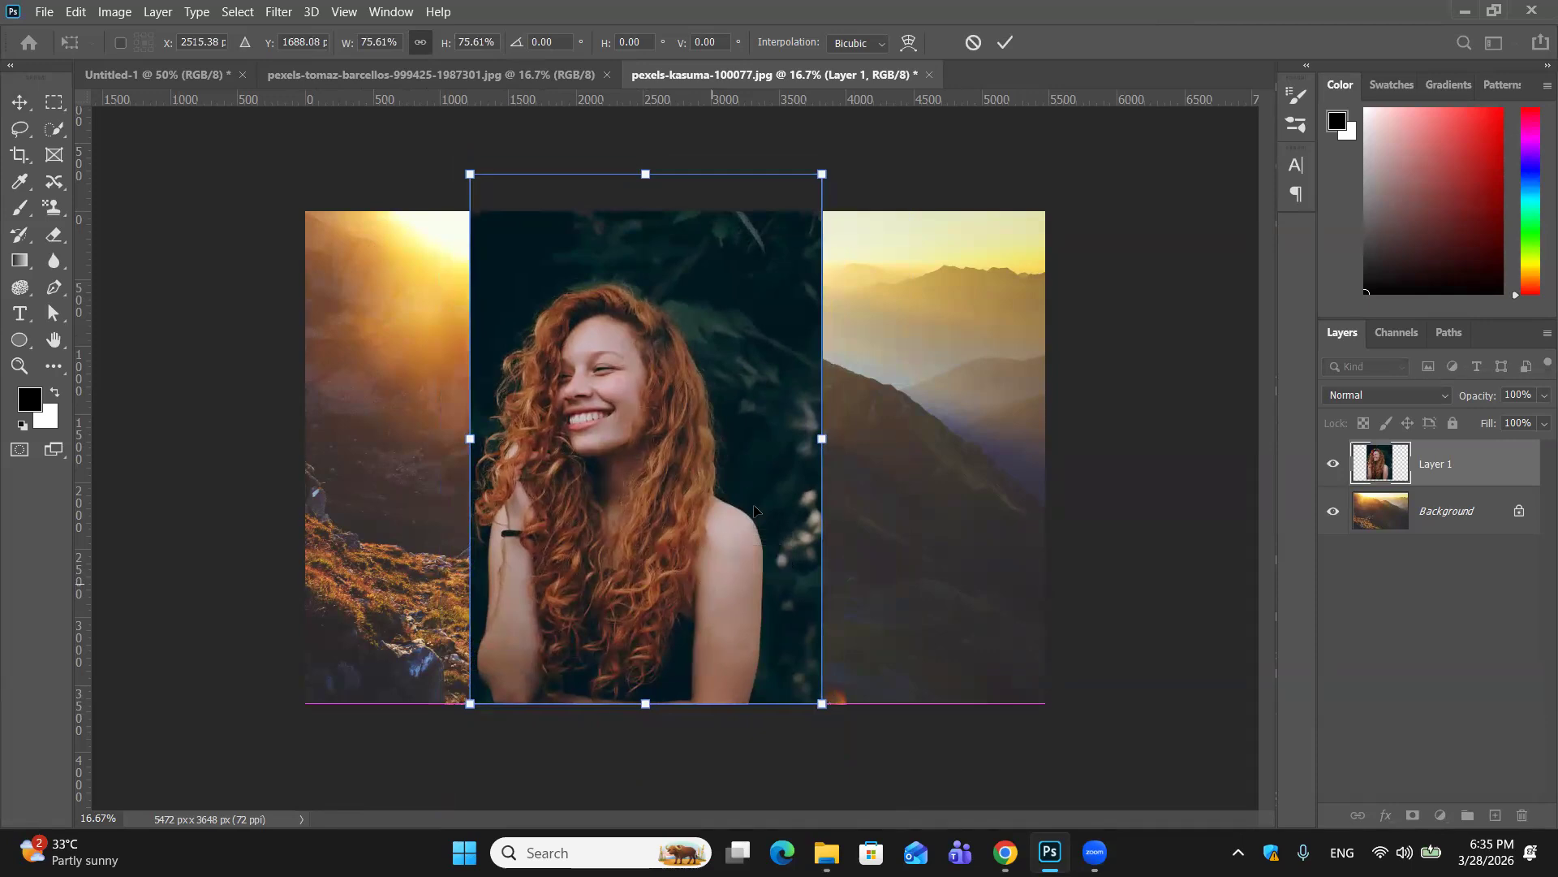
click(1007, 43)
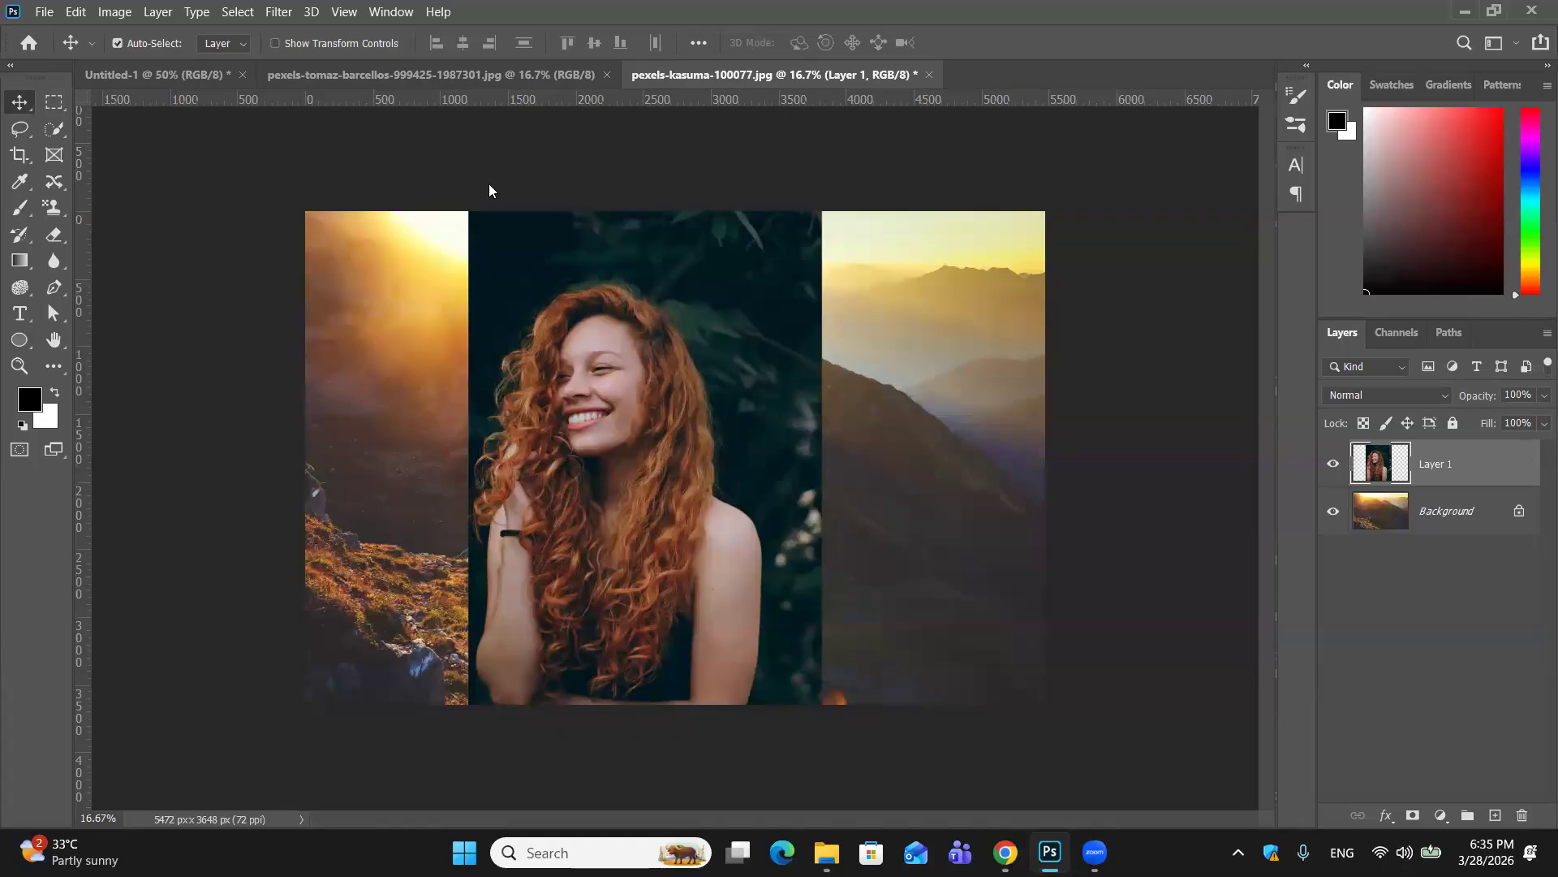
Step: Open Select and Mask from the Quick Selection tool for the portrait layer and set the Onion Skin transparency to 0%
click(54, 130)
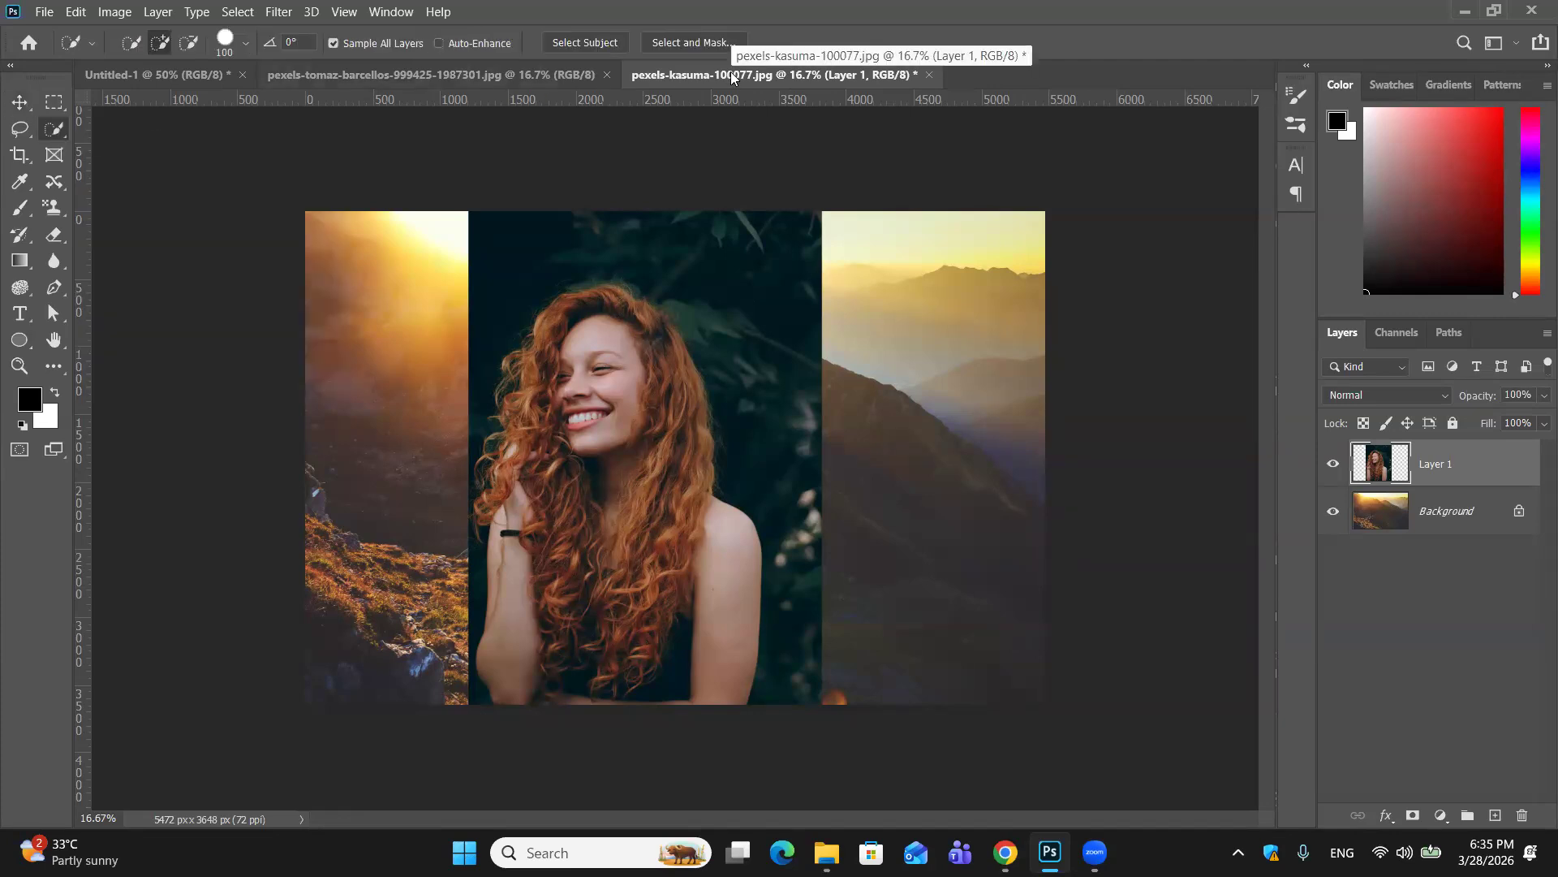
click(11, 127)
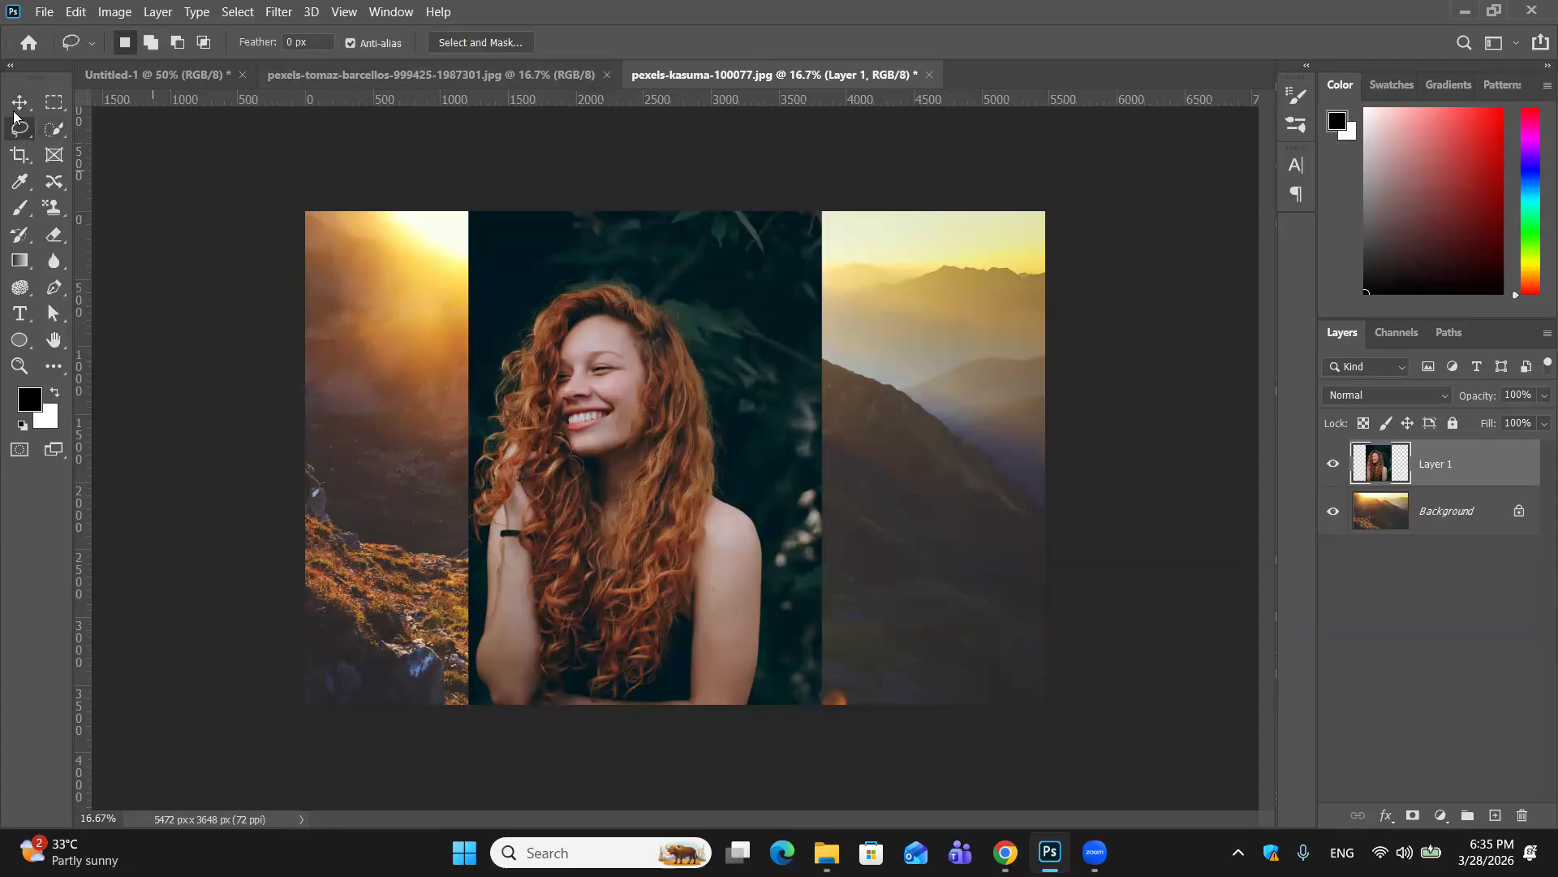
click(46, 130)
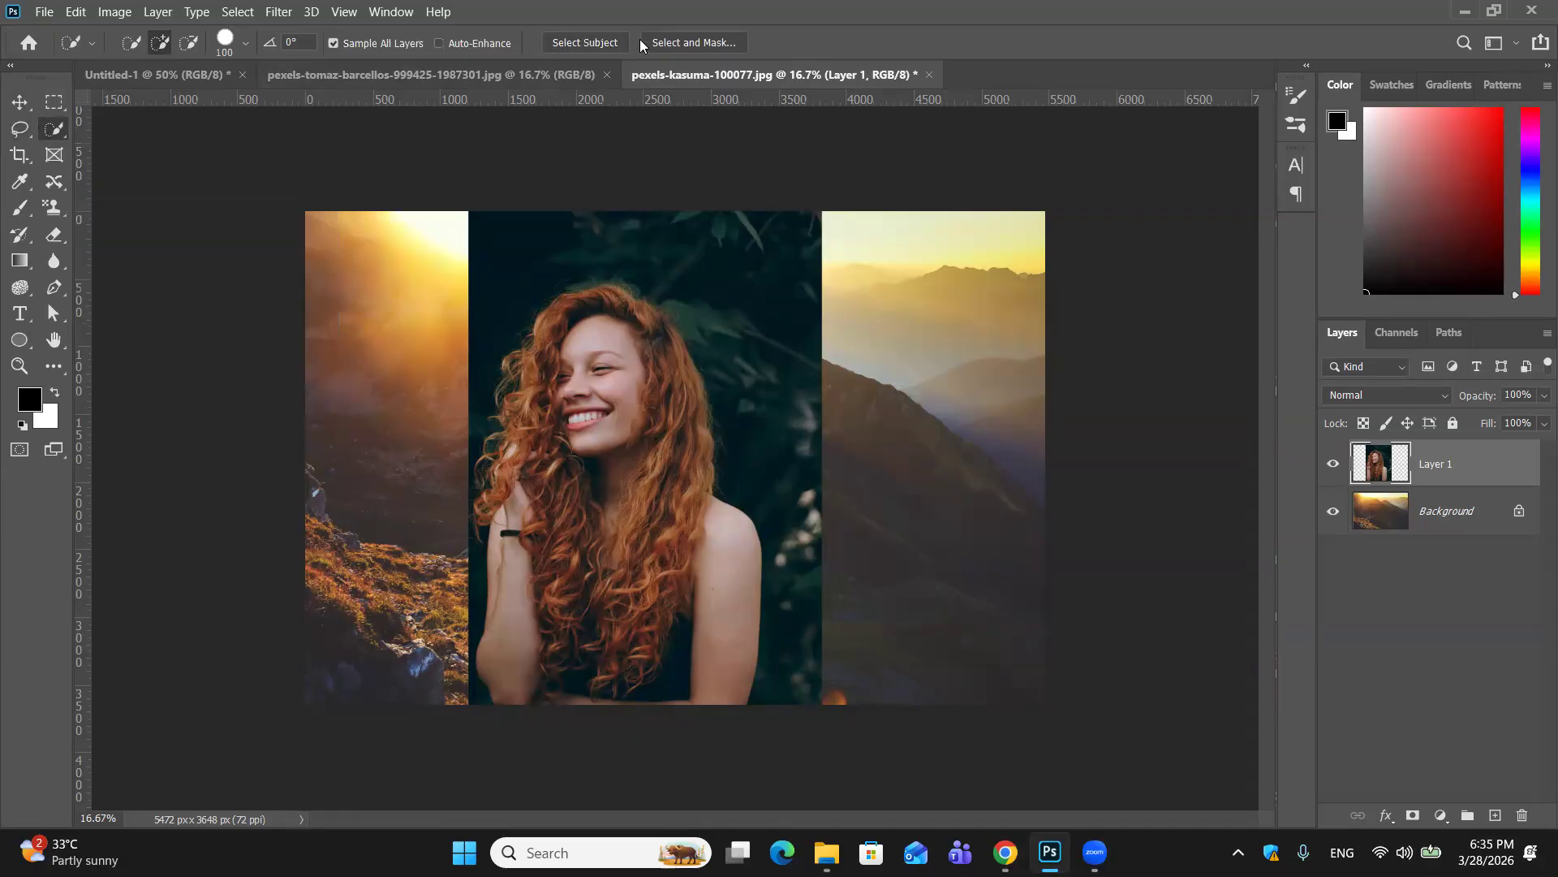
click(741, 43)
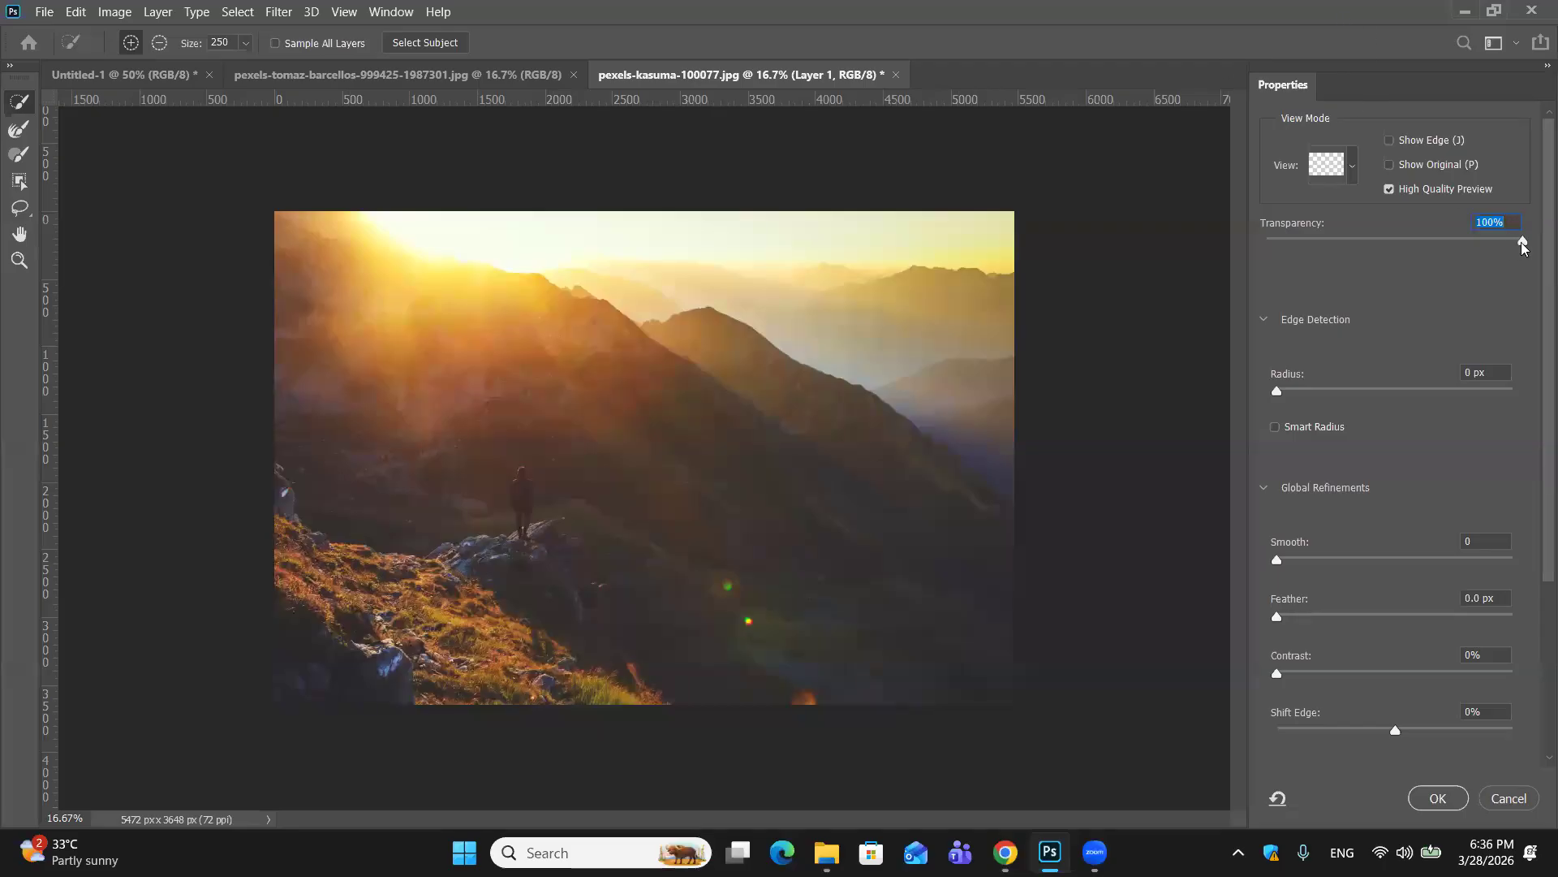
drag(1523, 248, 1221, 247)
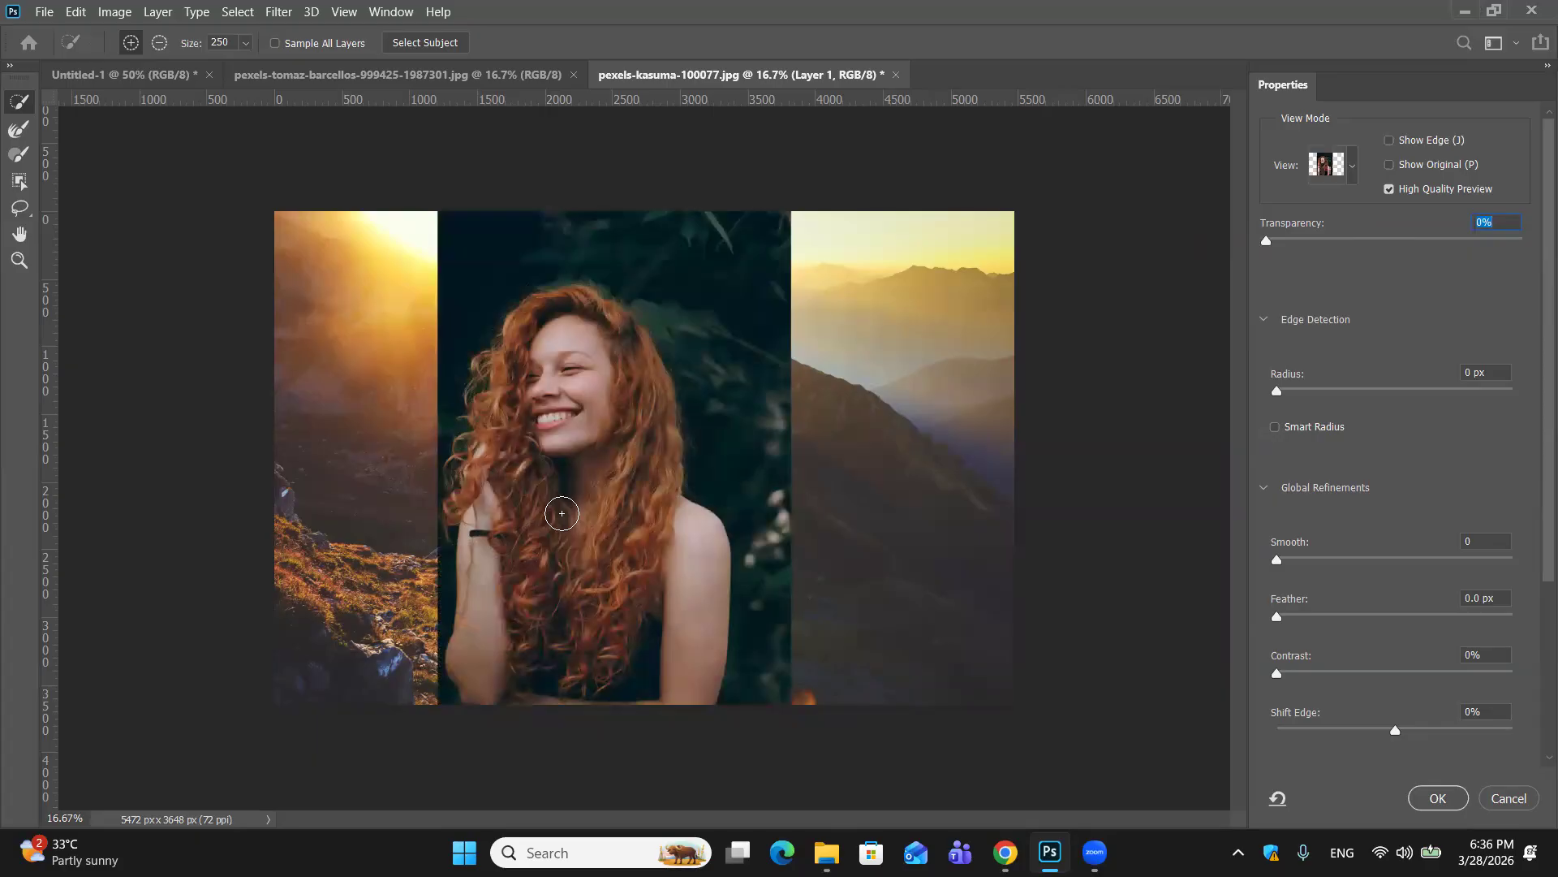
click(1534, 306)
text(100)
key(Return)
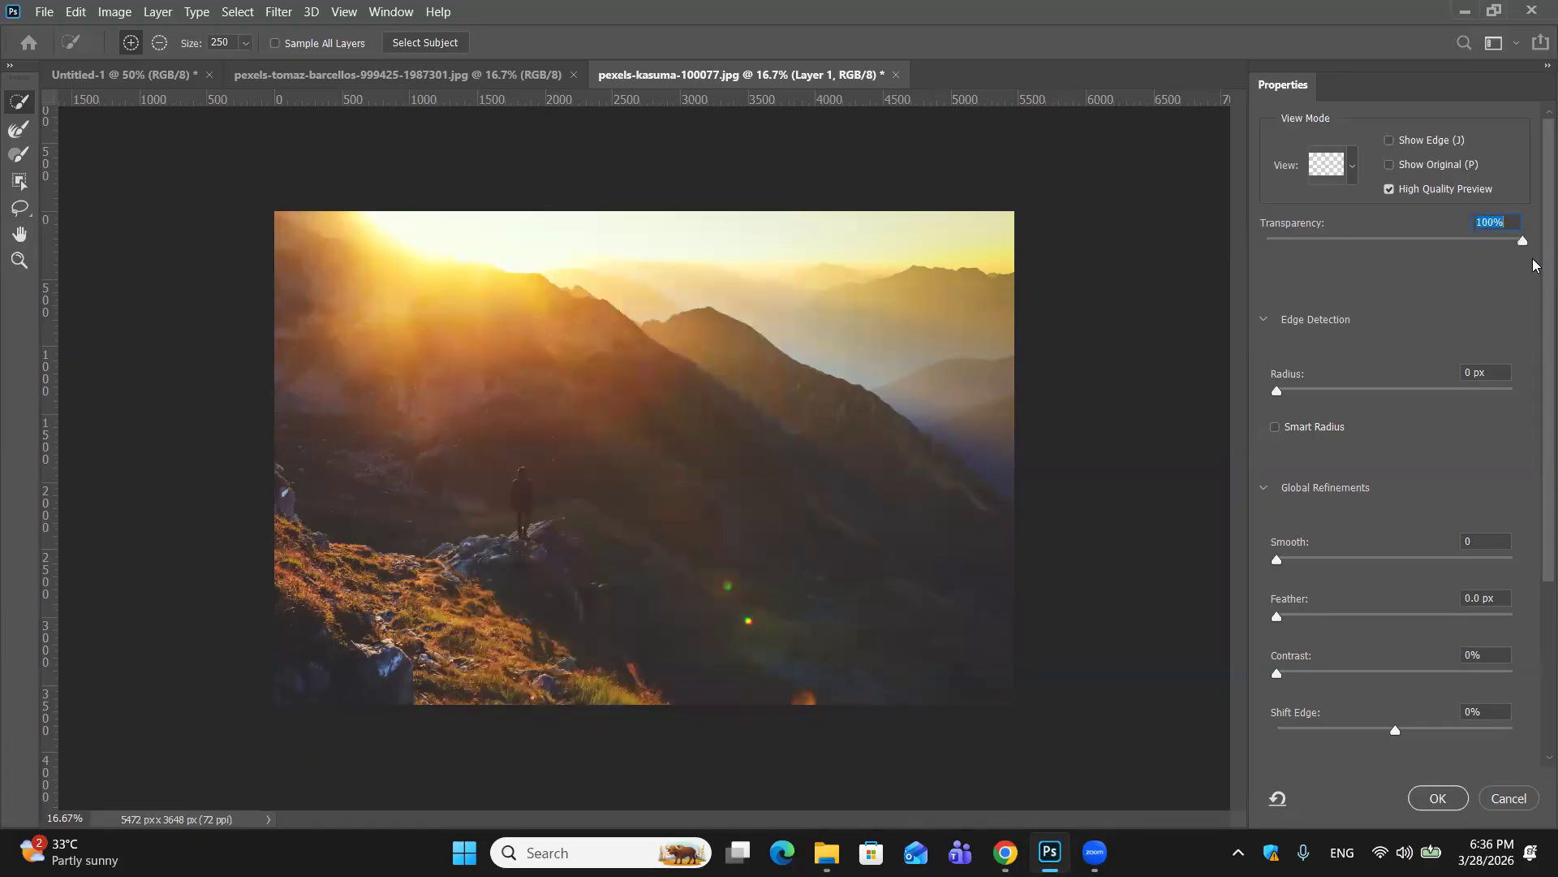
drag(1528, 246, 1176, 240)
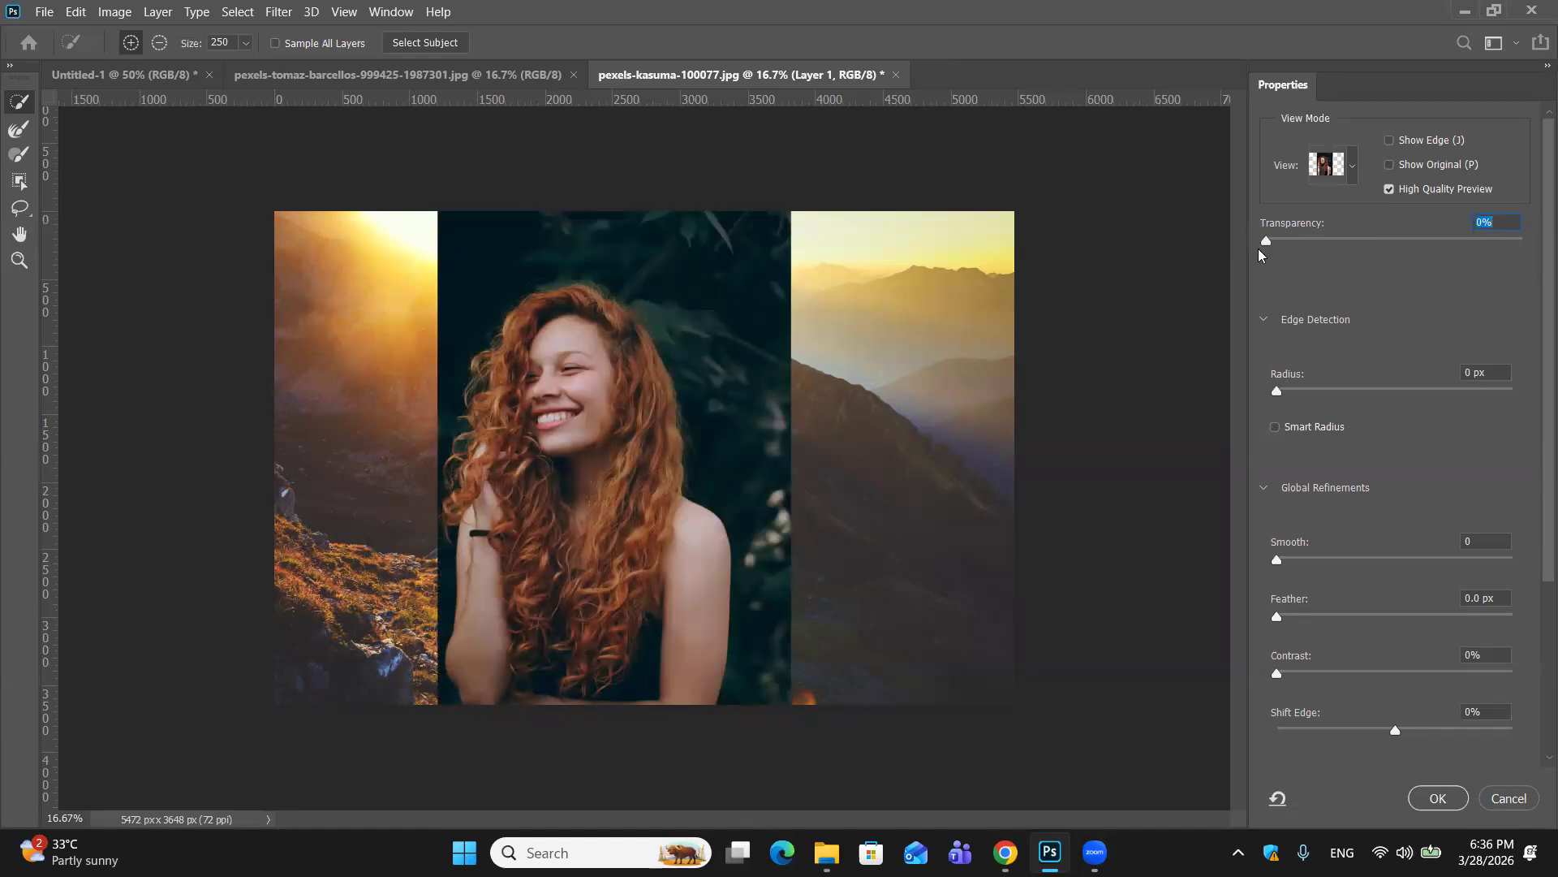
Step: Switch the mask preview to the Overlay view and turn off High Quality Preview
click(1389, 189)
click(1352, 166)
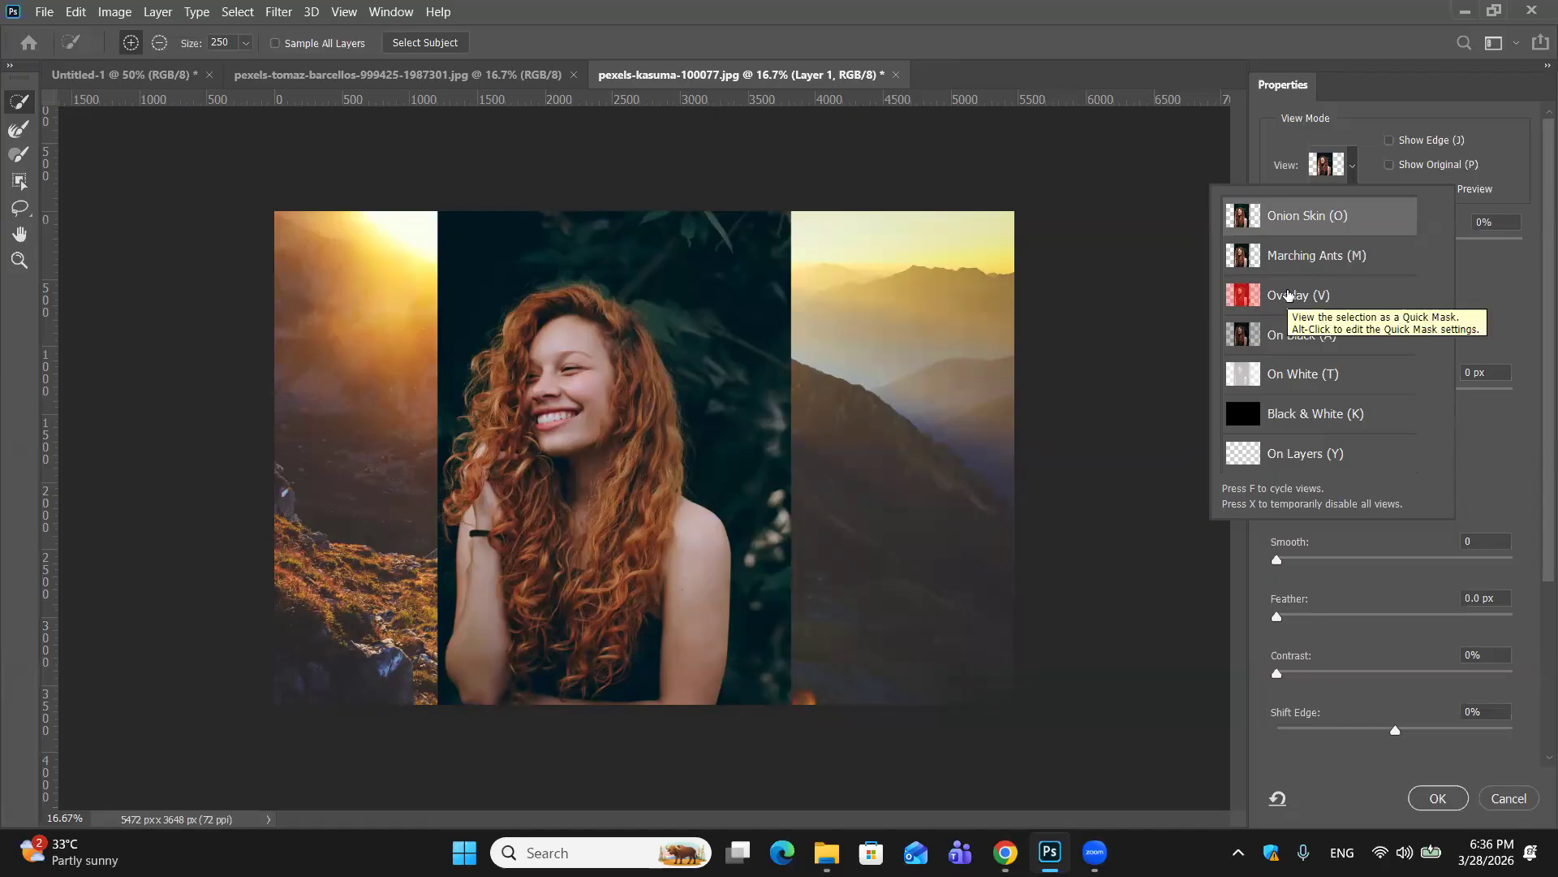
click(1288, 296)
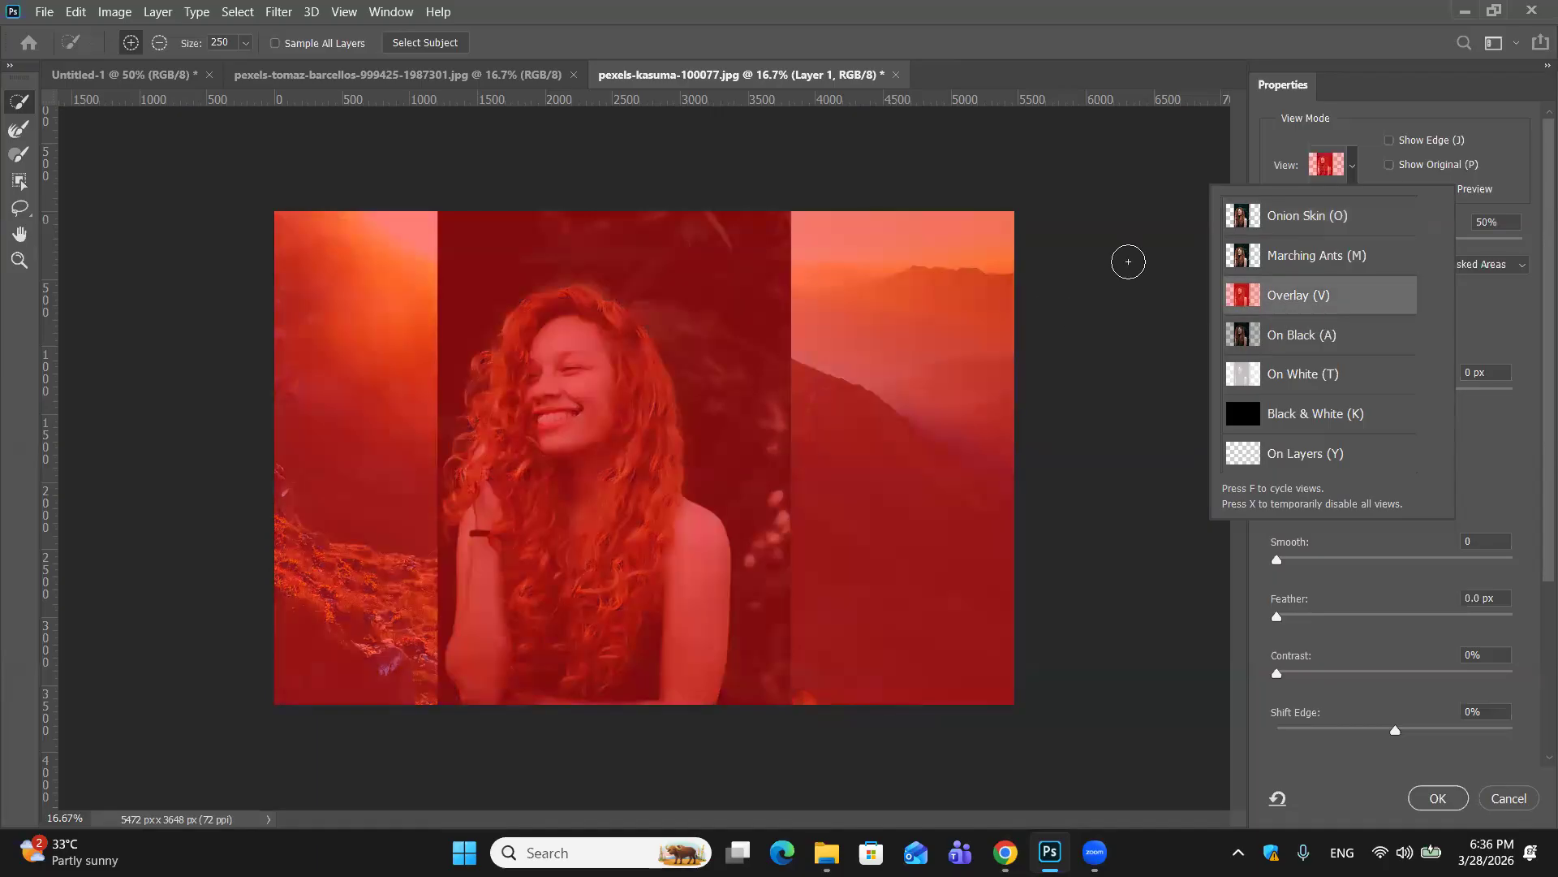
click(1128, 261)
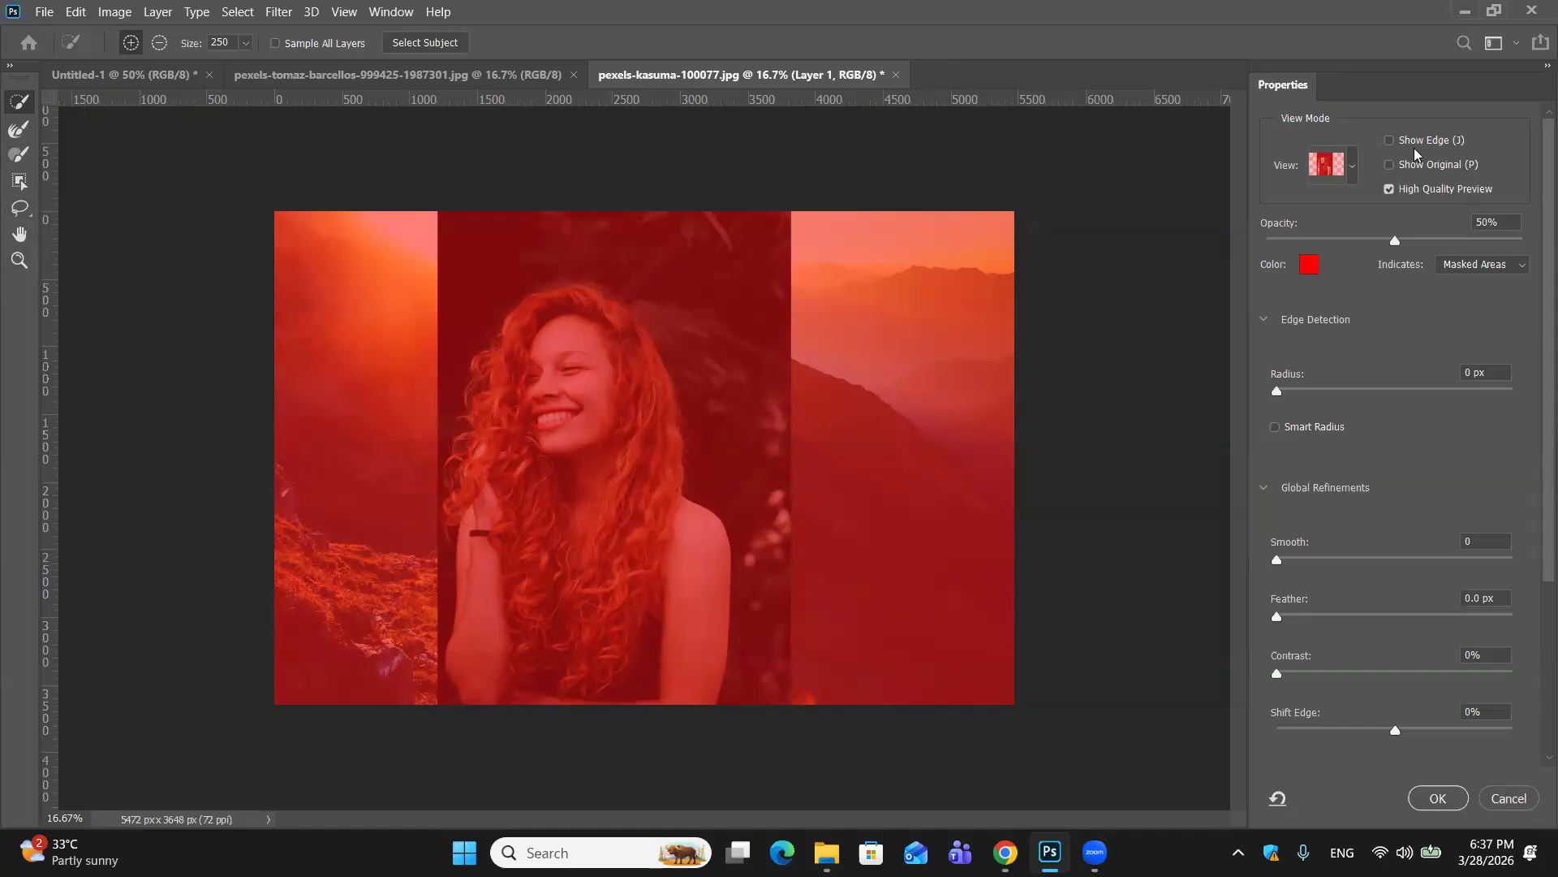
click(1387, 191)
Step: Brush a selection over the woman's hair, face and body, and subtract the dark background beside her raised arm
mouse_move(590, 289)
mouse_down()
mouse_move(529, 317)
mouse_move(597, 341)
mouse_move(627, 378)
mouse_move(597, 319)
mouse_up()
mouse_move(513, 429)
mouse_down()
mouse_move(508, 378)
mouse_move(489, 382)
mouse_move(474, 451)
mouse_move(496, 559)
mouse_move(483, 560)
mouse_move(485, 667)
mouse_move(654, 456)
mouse_up()
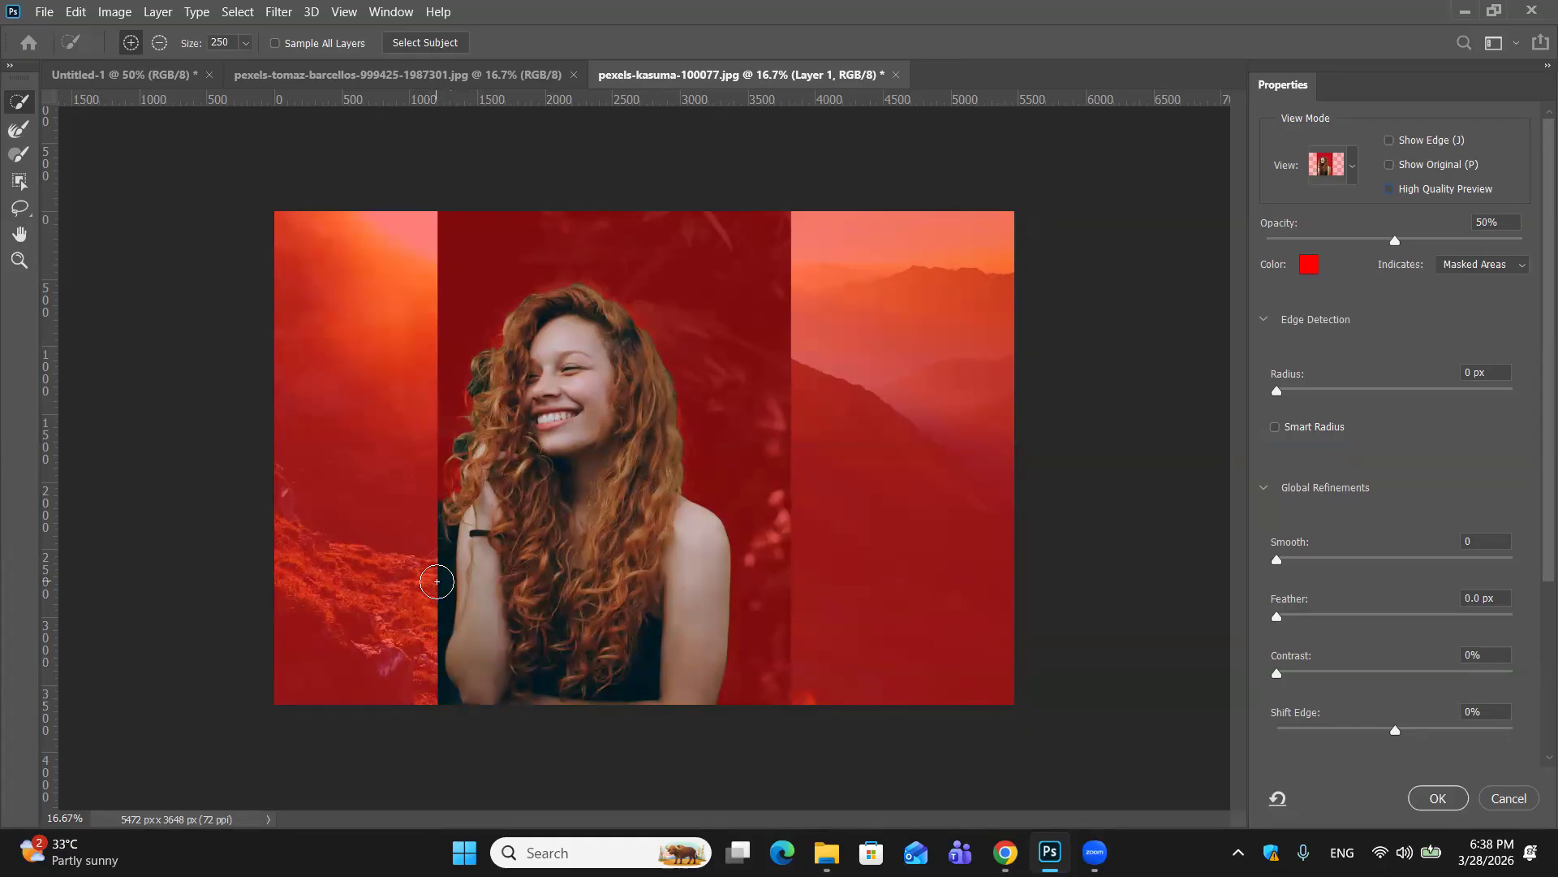
key(alt)
drag(437, 581, 437, 573)
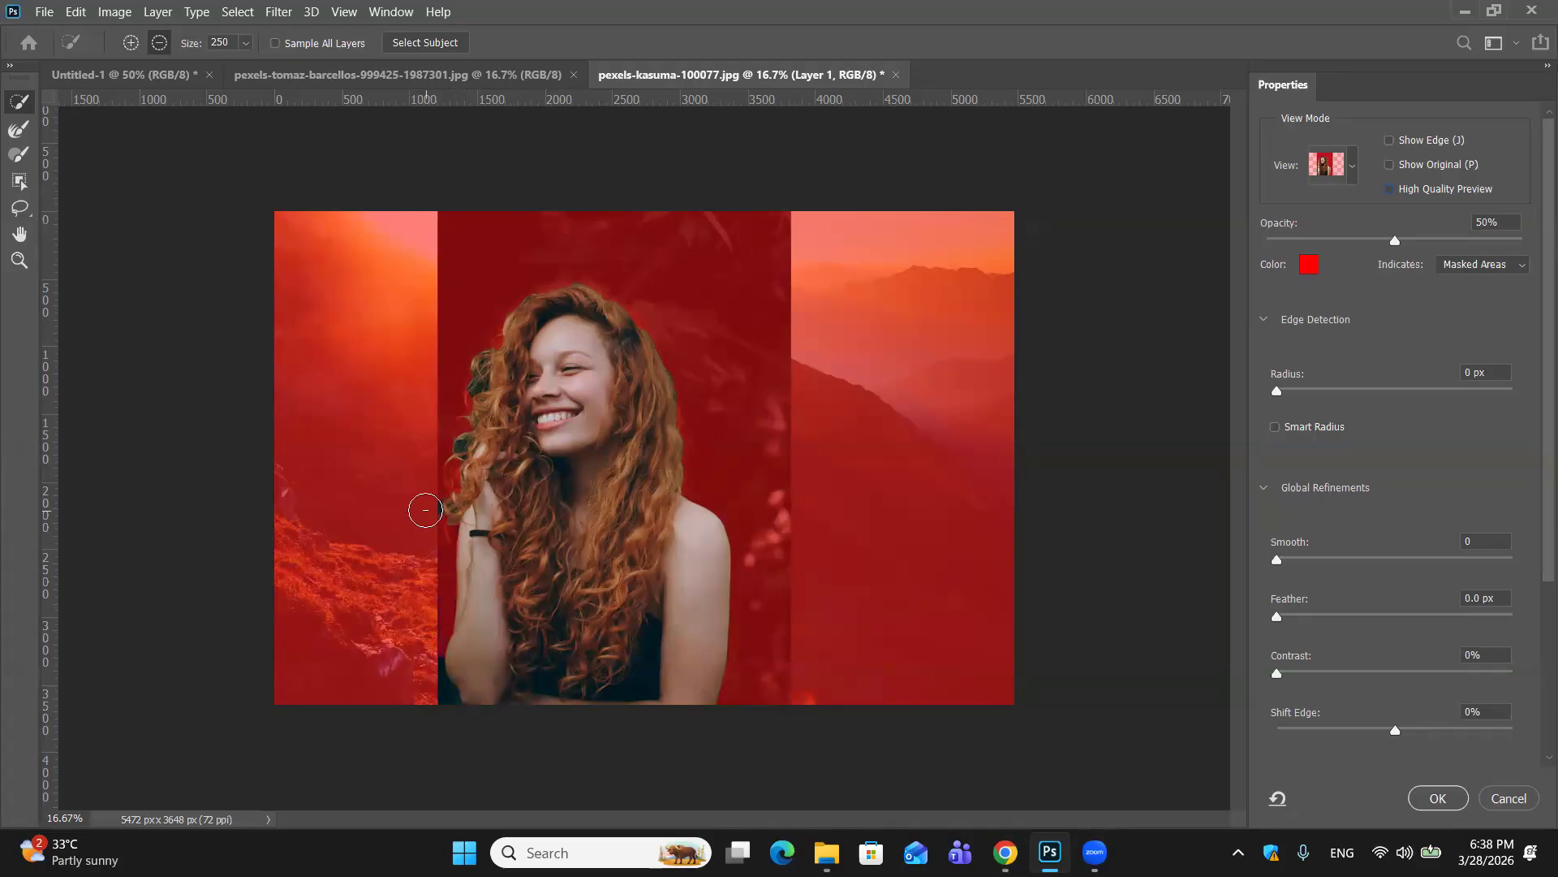
drag(441, 630, 435, 696)
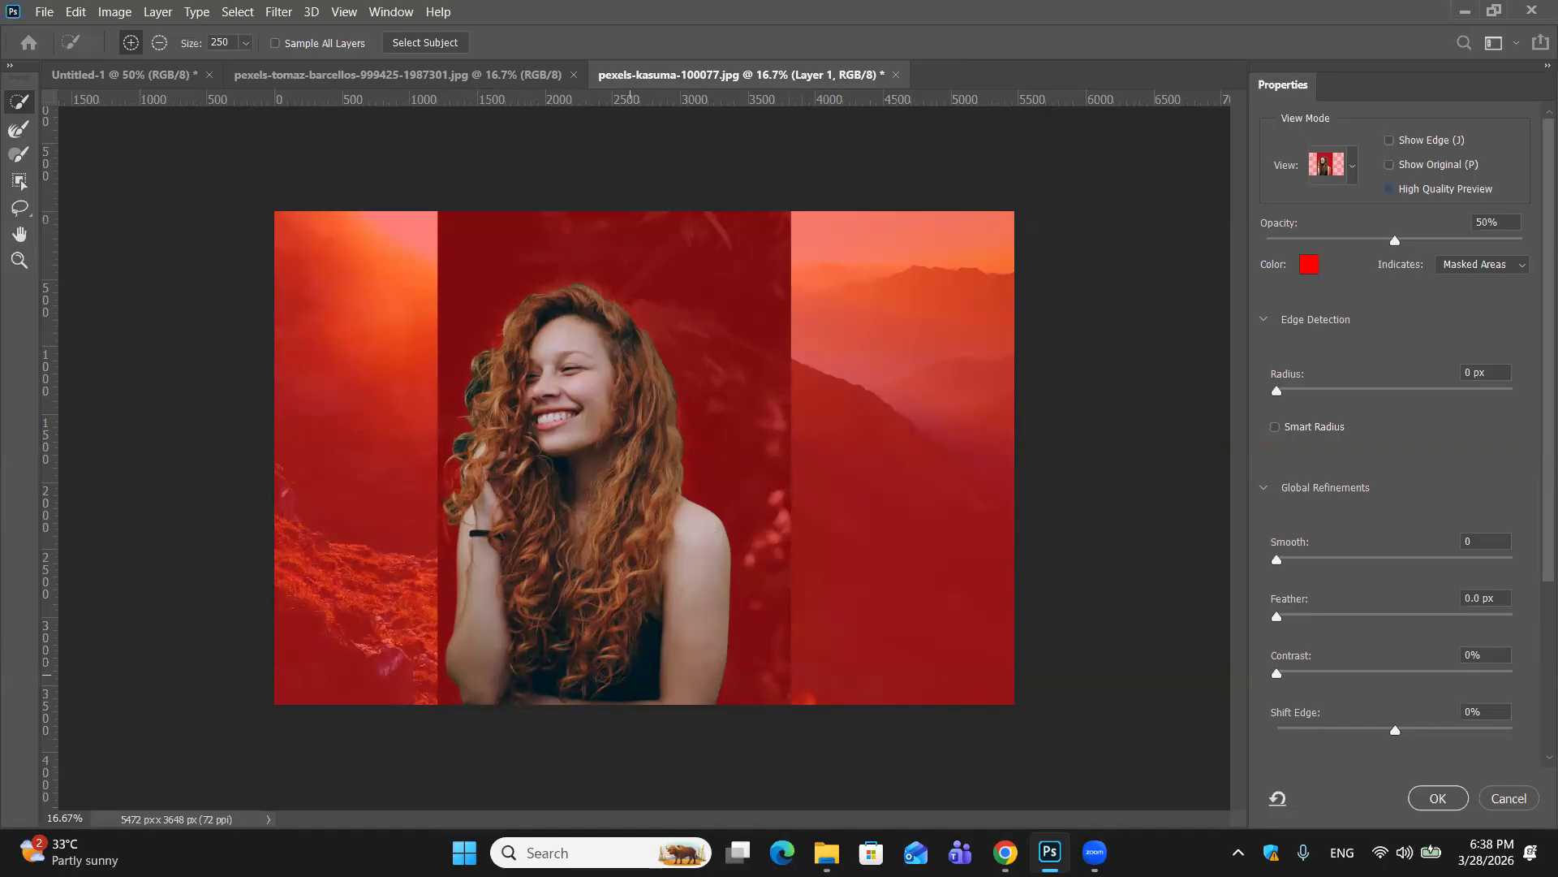
mouse_move(1049, 852)
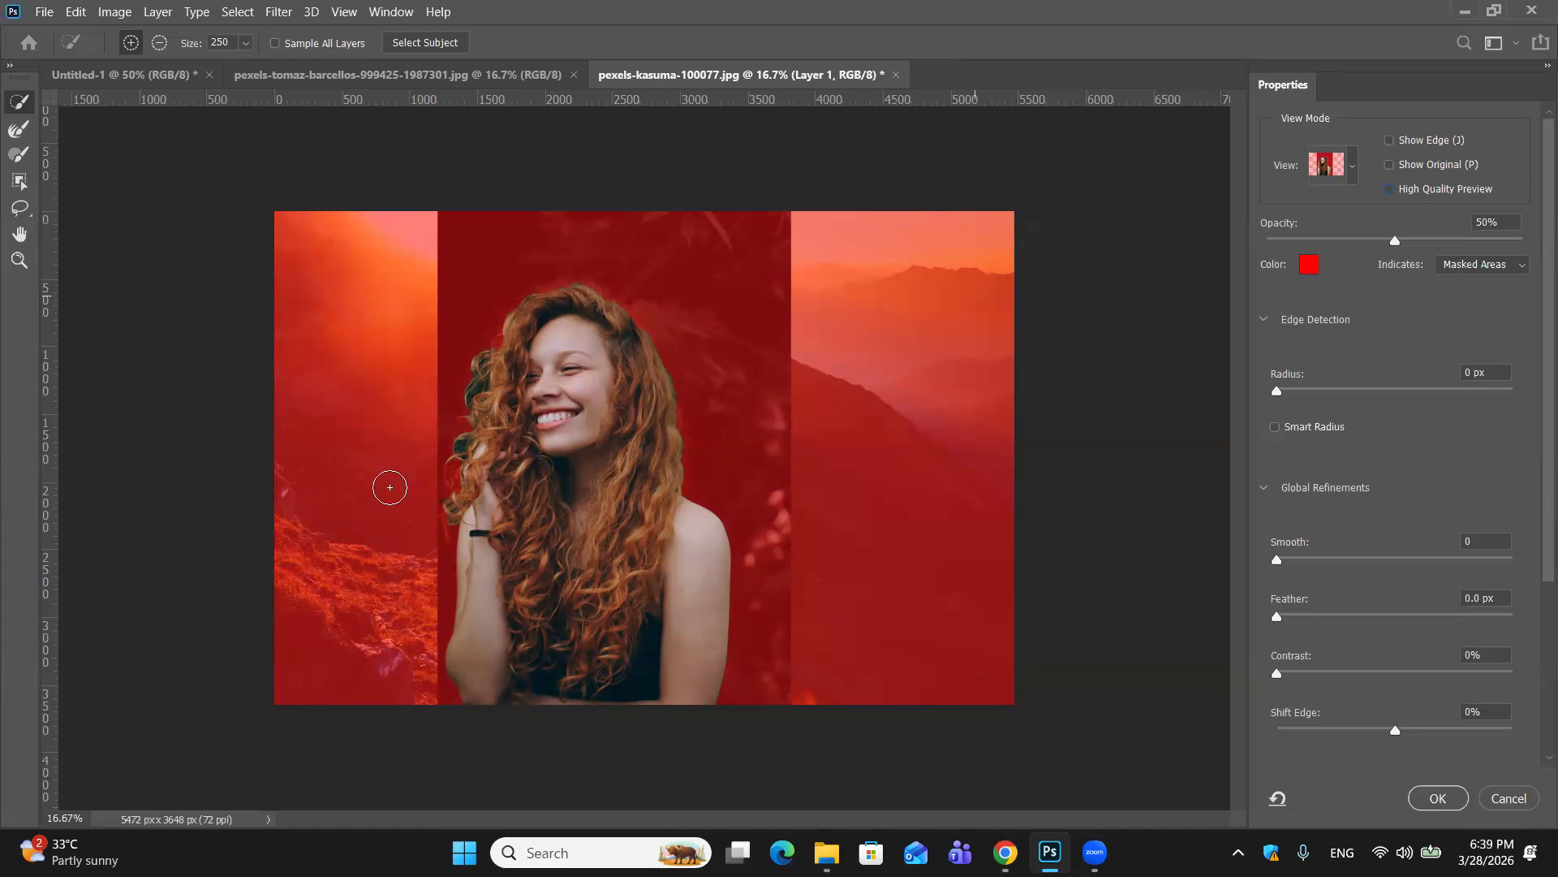
Step: Switch the mask preview to the Black & White view
click(1349, 171)
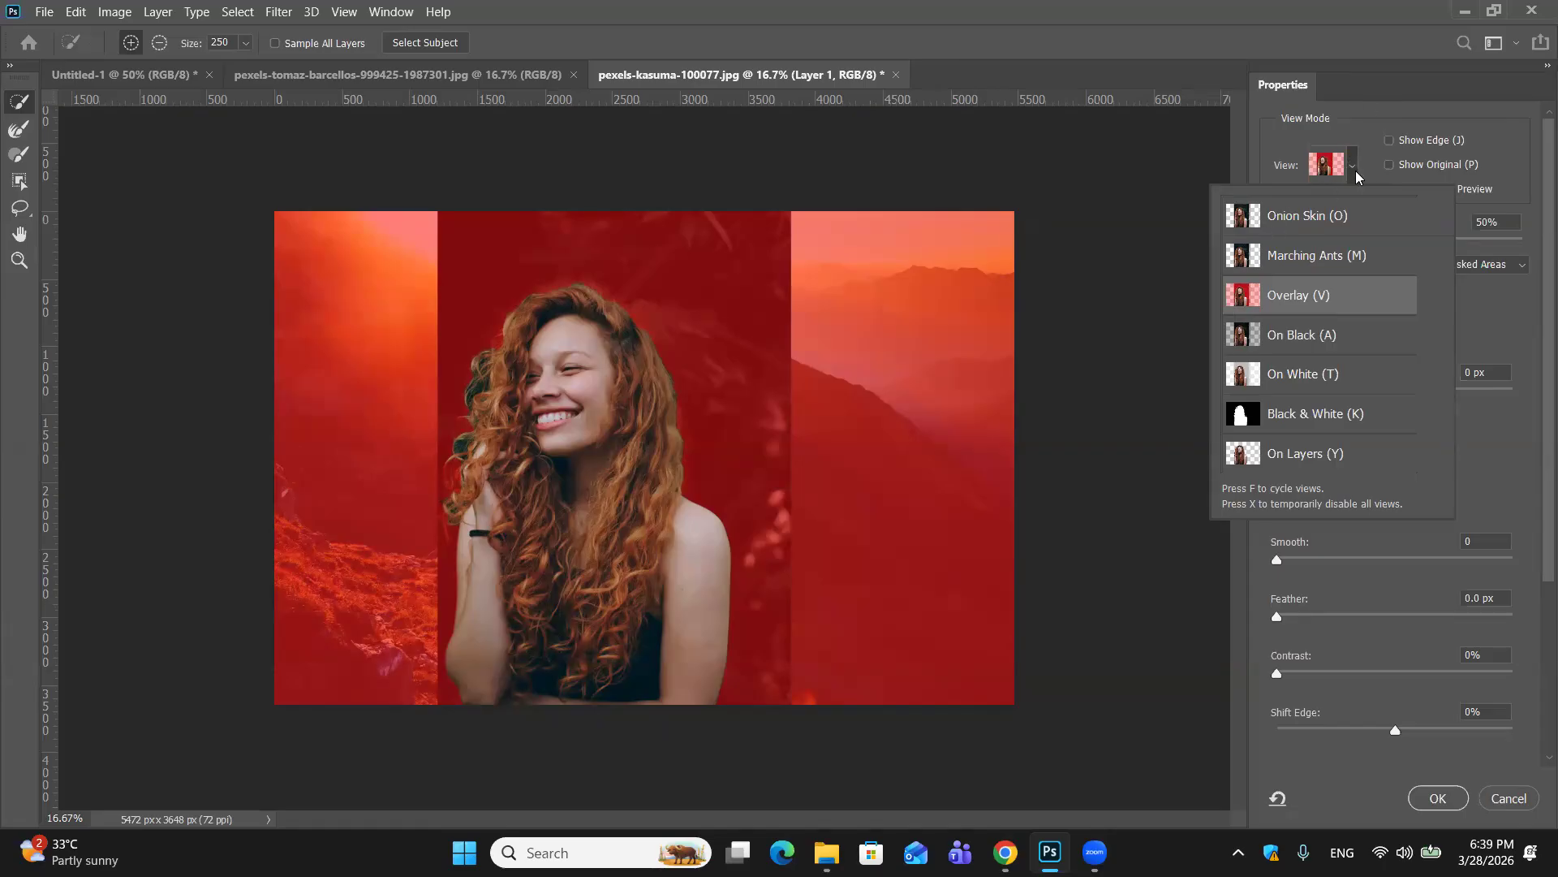
click(1330, 414)
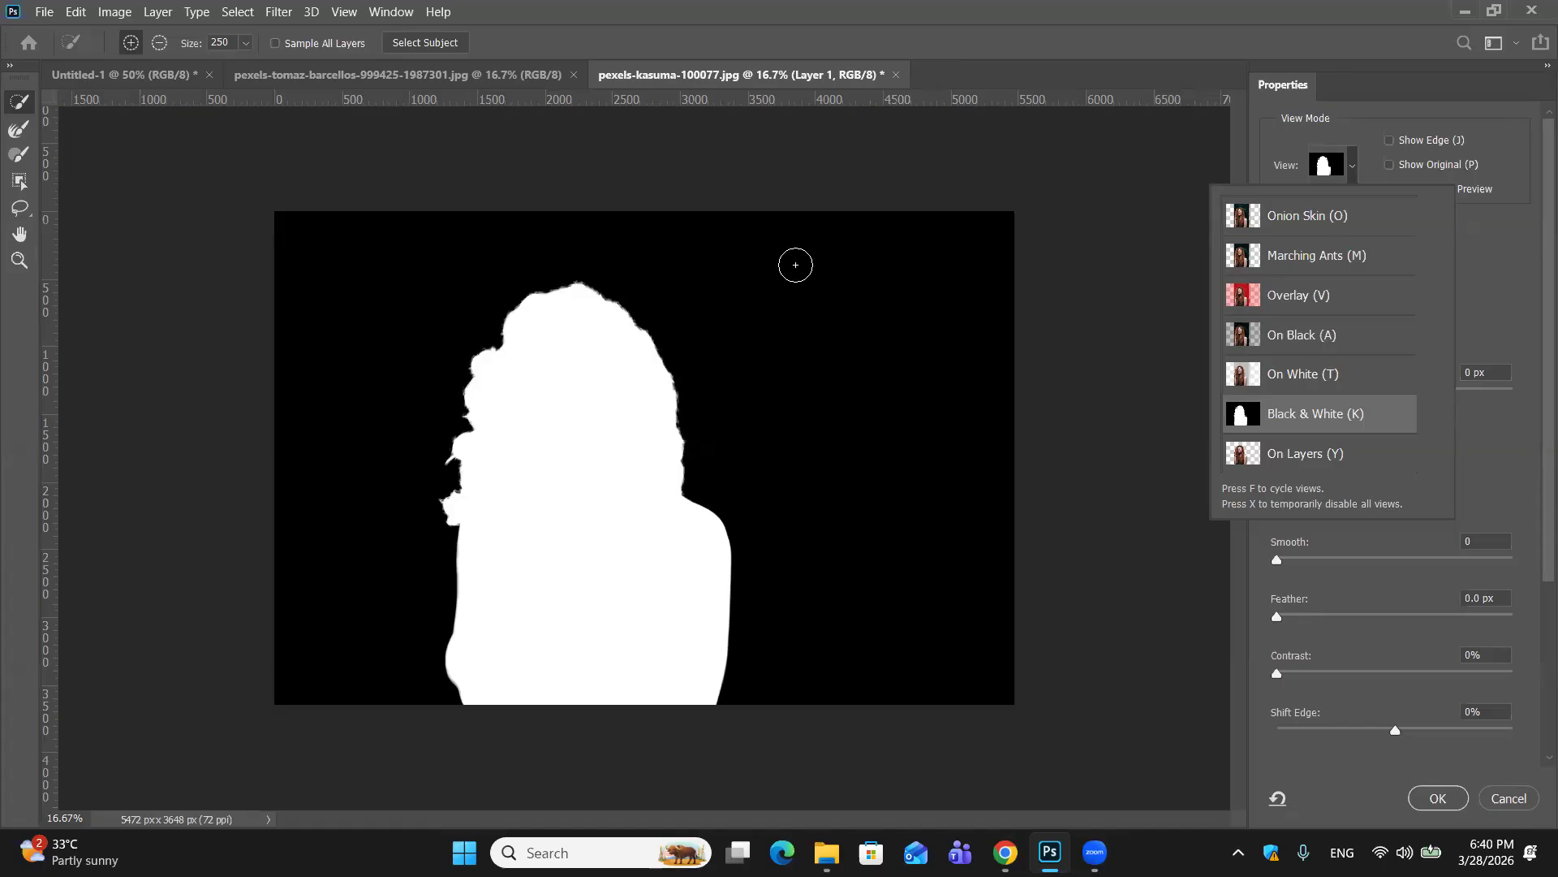
click(1148, 277)
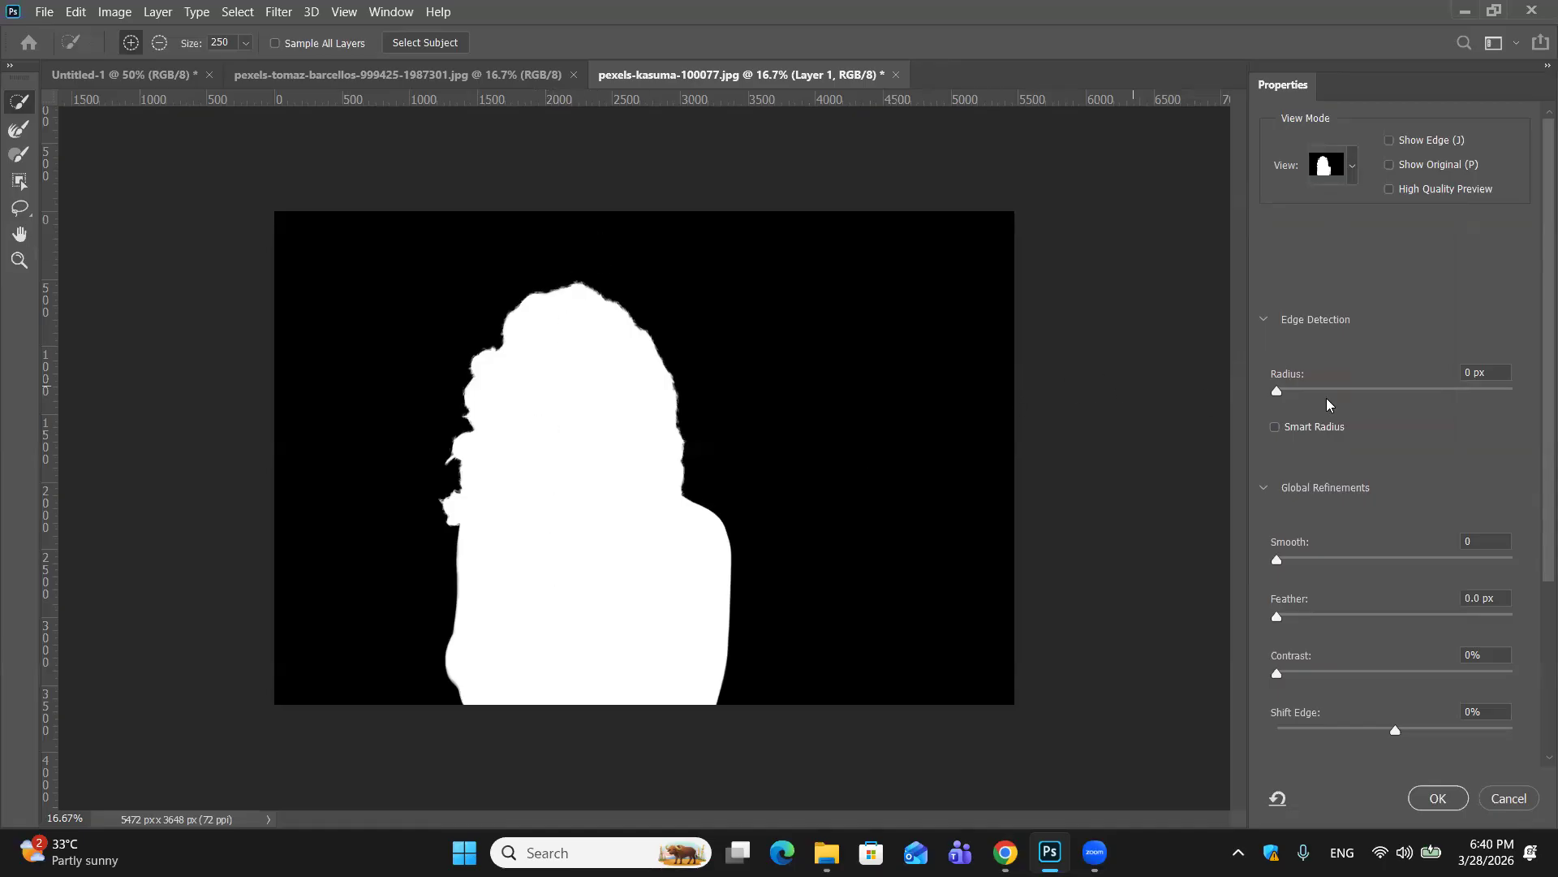
Step: Set the Edge Detection radius of the woman's selection to 9 px
drag(1281, 392, 1342, 393)
drag(1344, 392, 1412, 394)
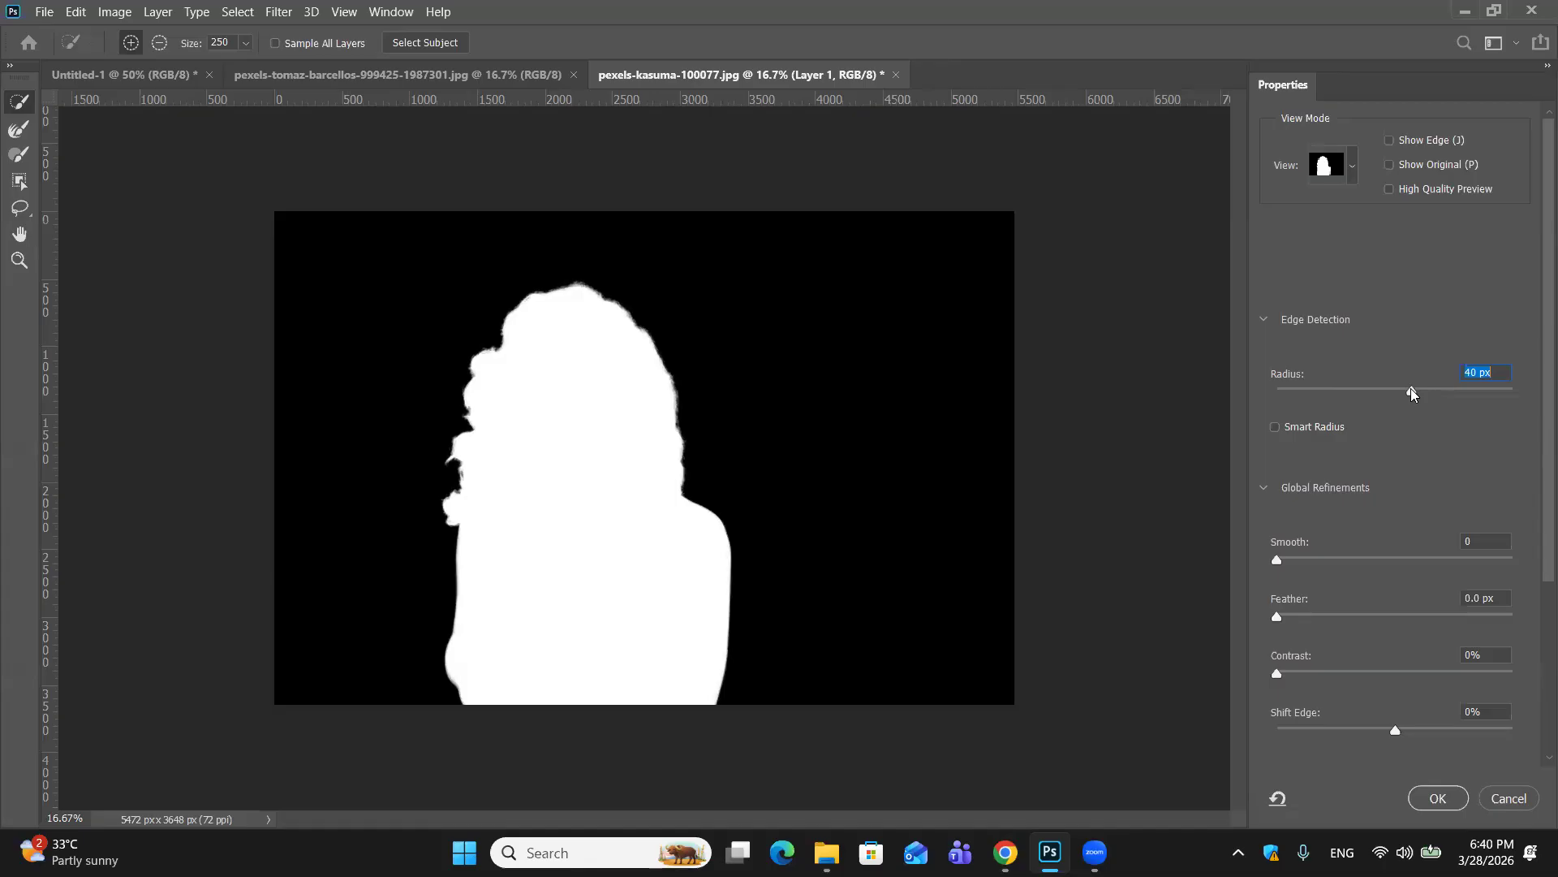
drag(1397, 391, 1370, 390)
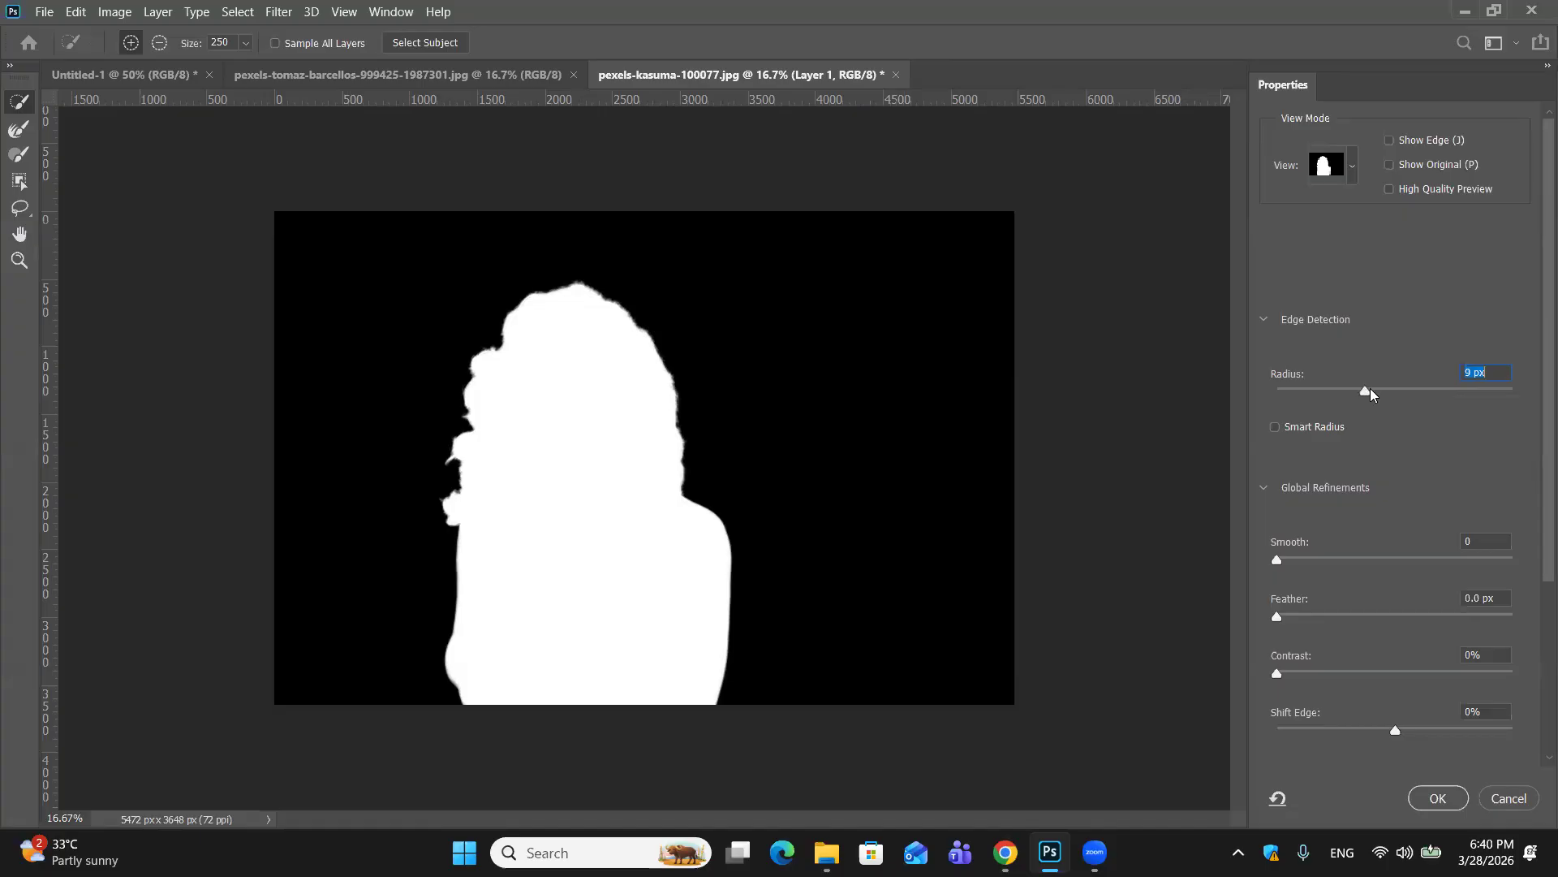
Step: Enable Smart Radius and raise the Edge Detection radius of the woman's selection to 250 px
click(1274, 430)
key(ctrl+plus)
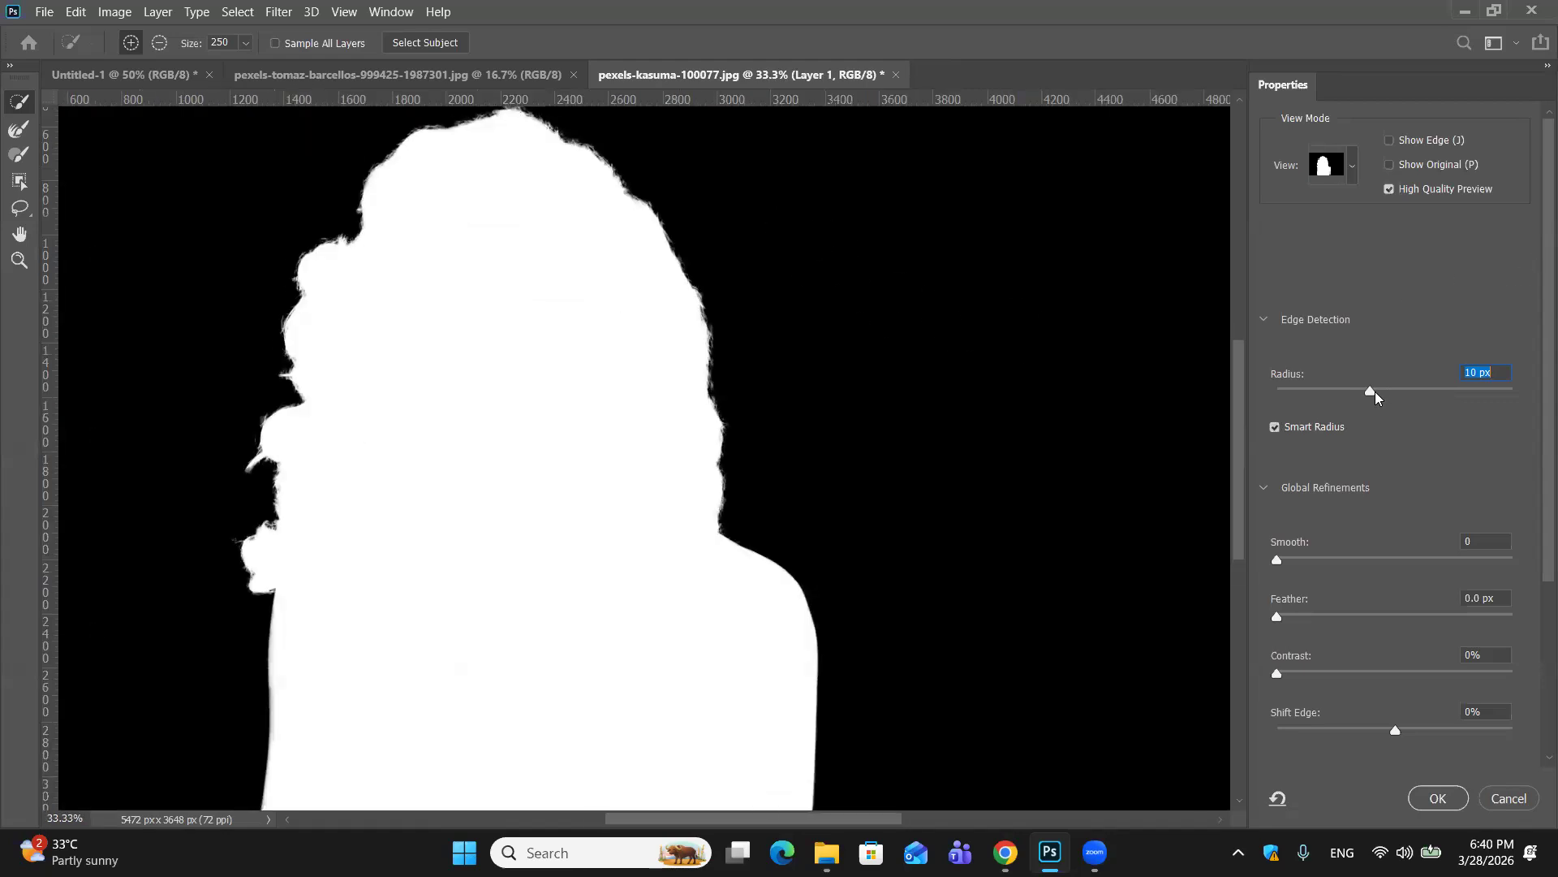
drag(1373, 393, 1487, 393)
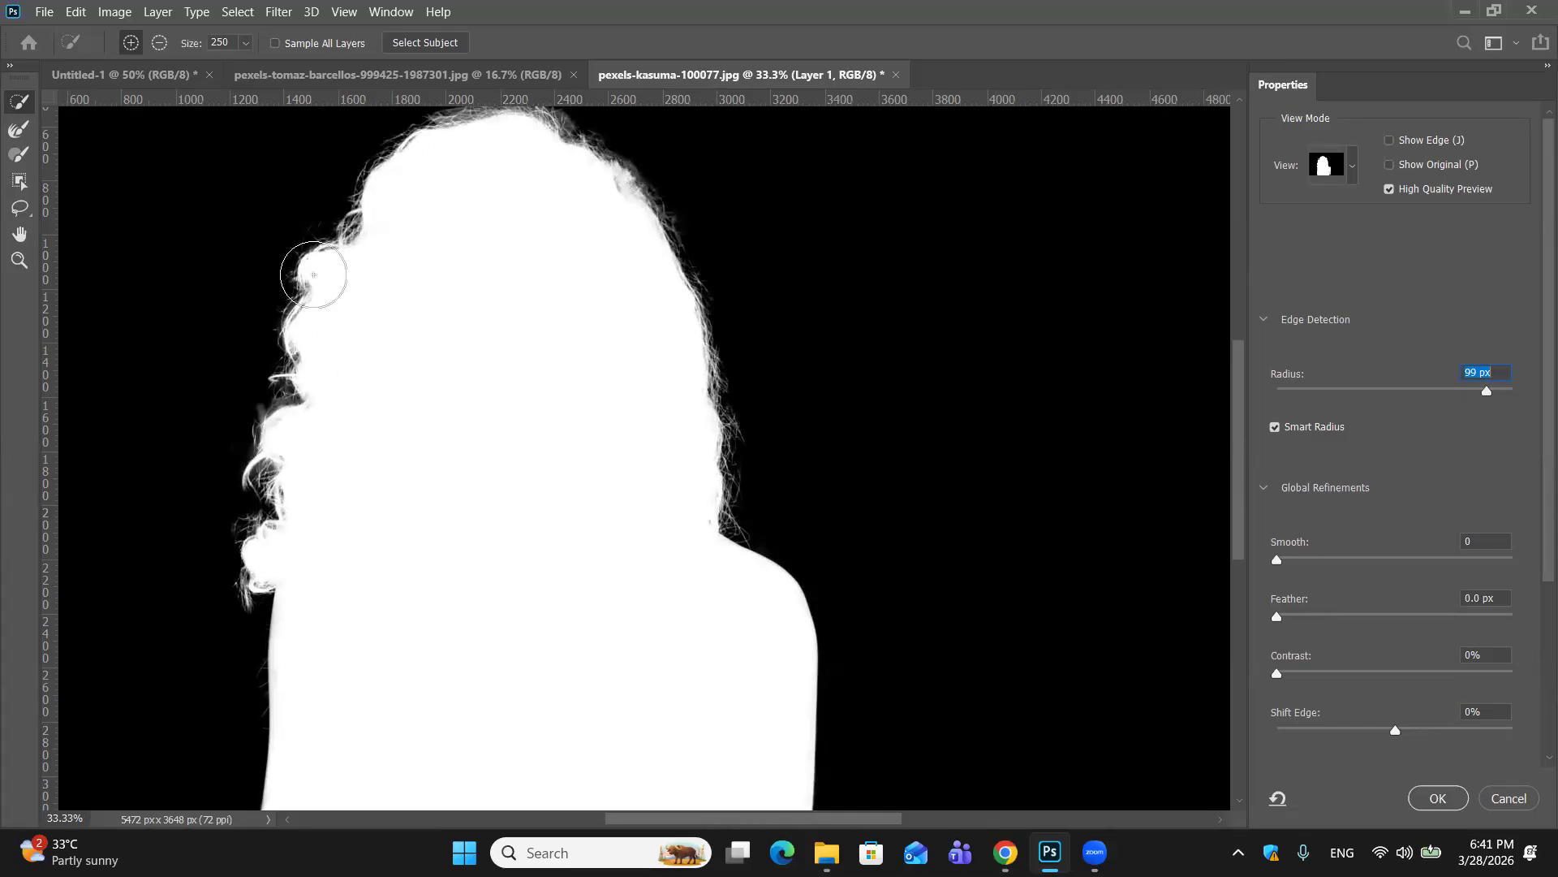
drag(1486, 393, 1529, 396)
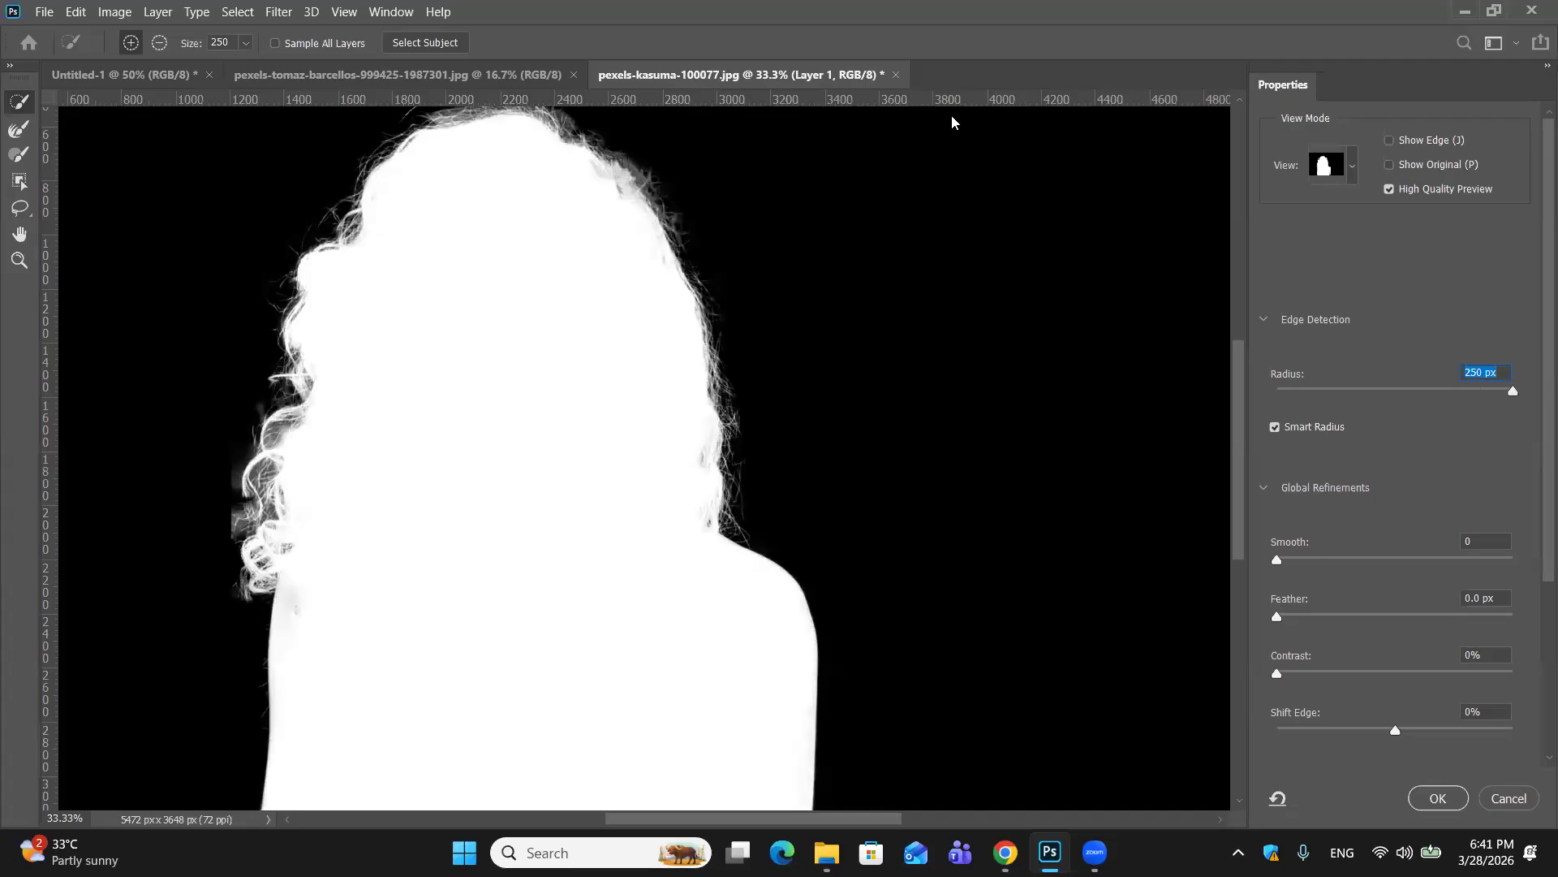
drag(1500, 391, 1503, 392)
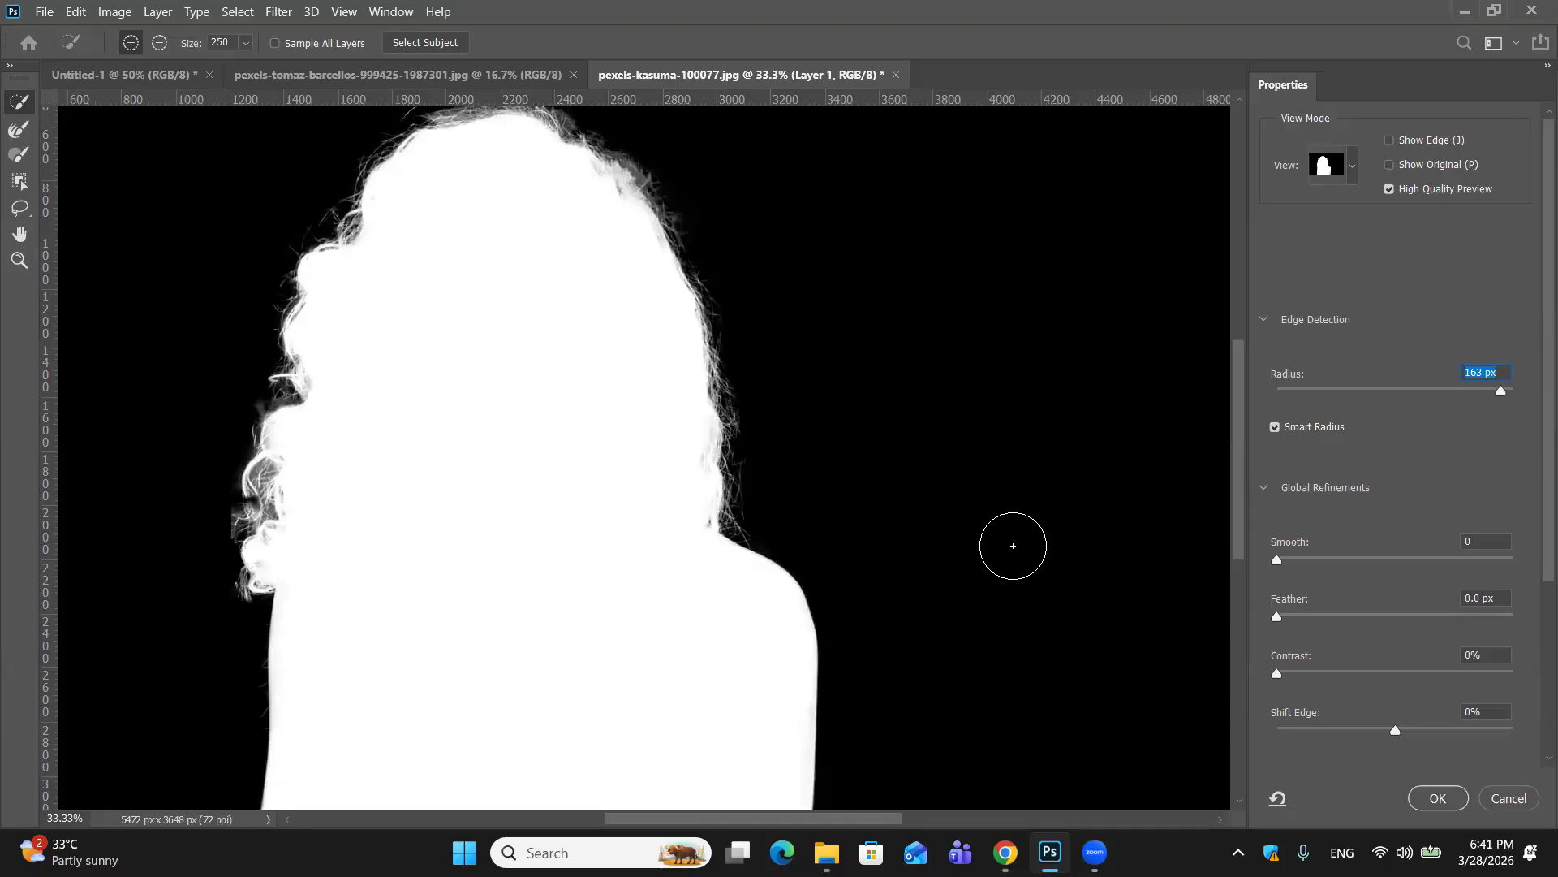
key(ctrl+minus)
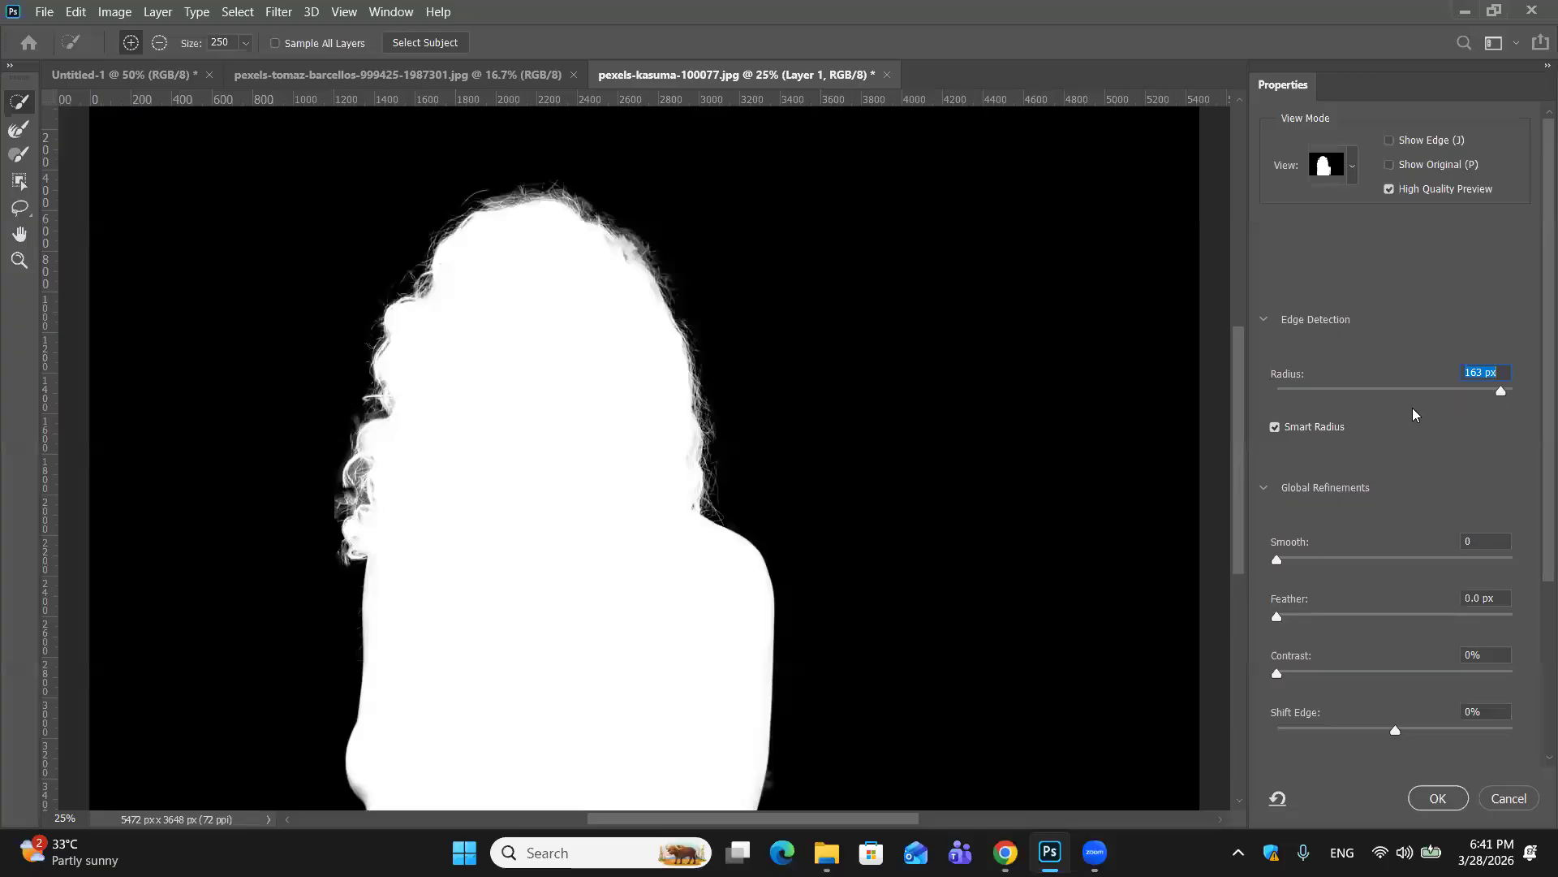
scroll(1396, 412, down, 3)
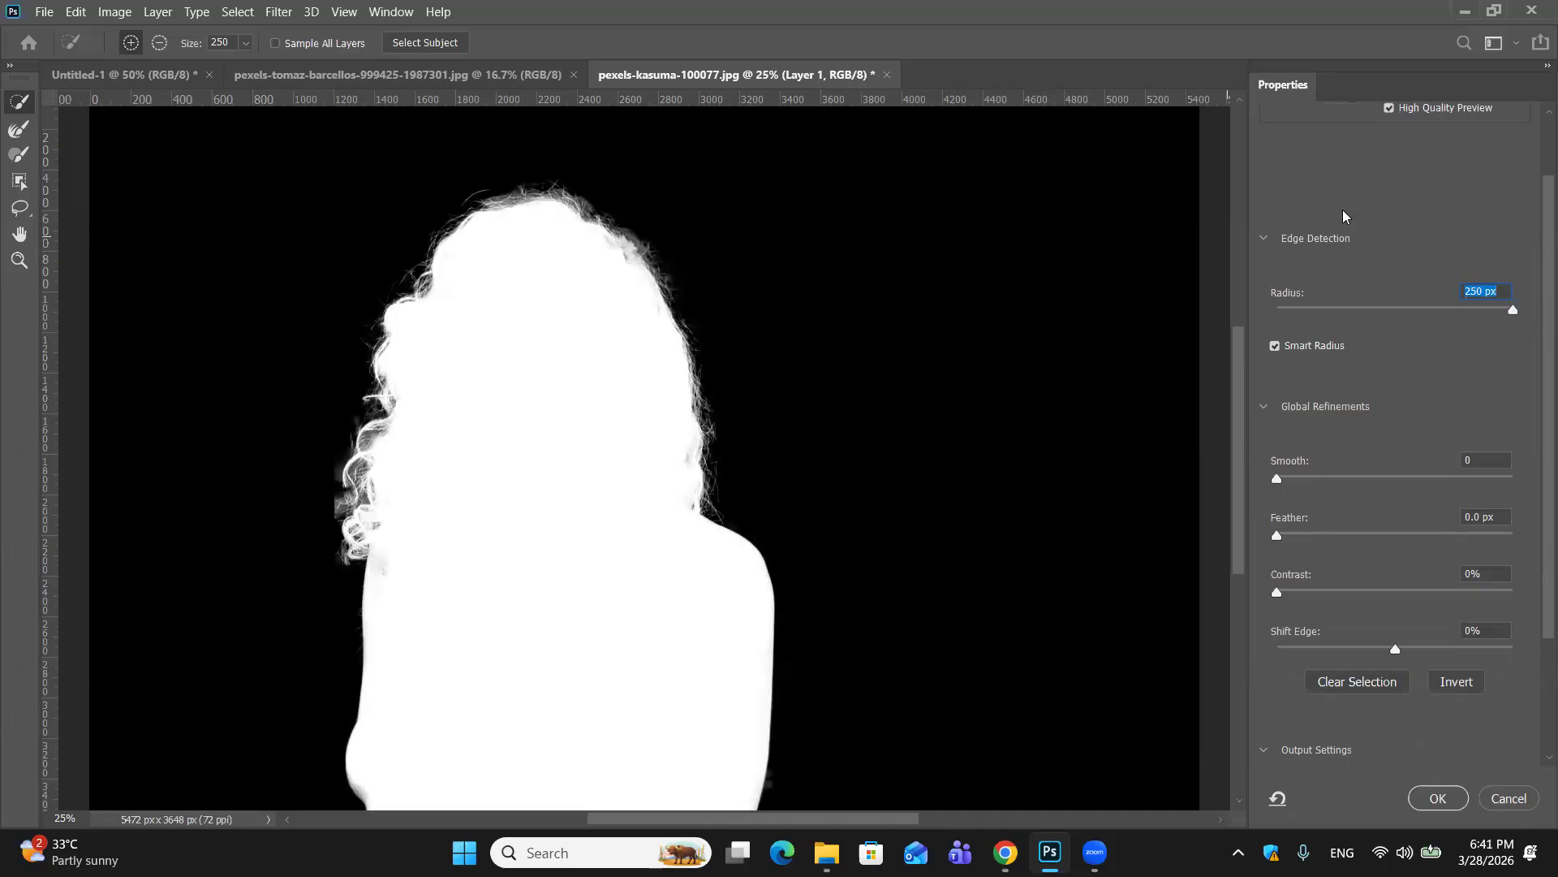
scroll(1343, 215, up, 2)
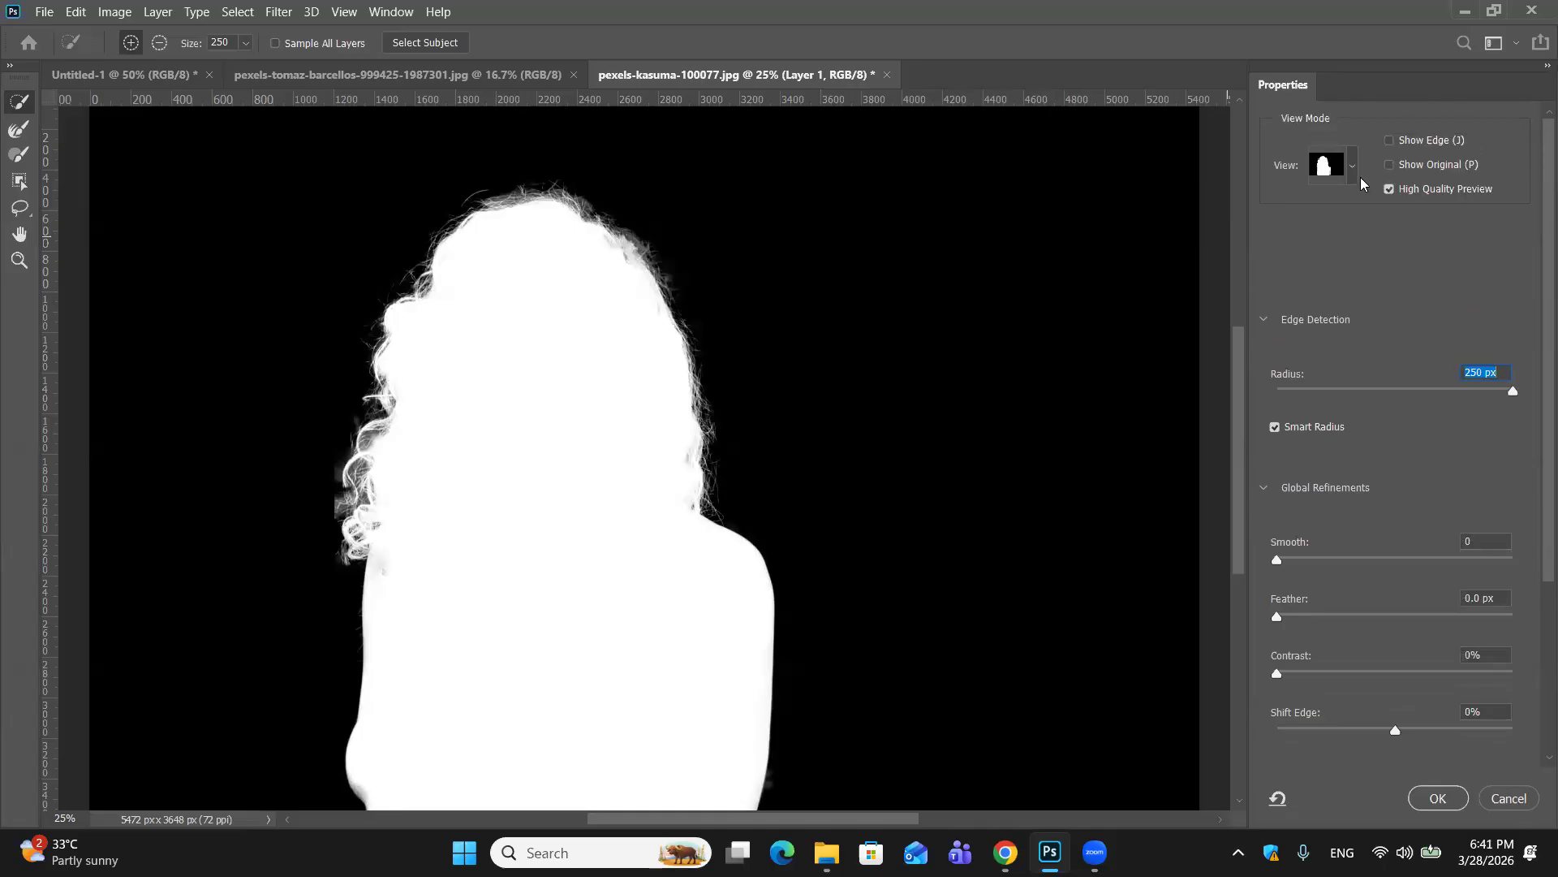
Step: Switch the mask preview to Onion Skin and set its transparency to 100%
click(1354, 166)
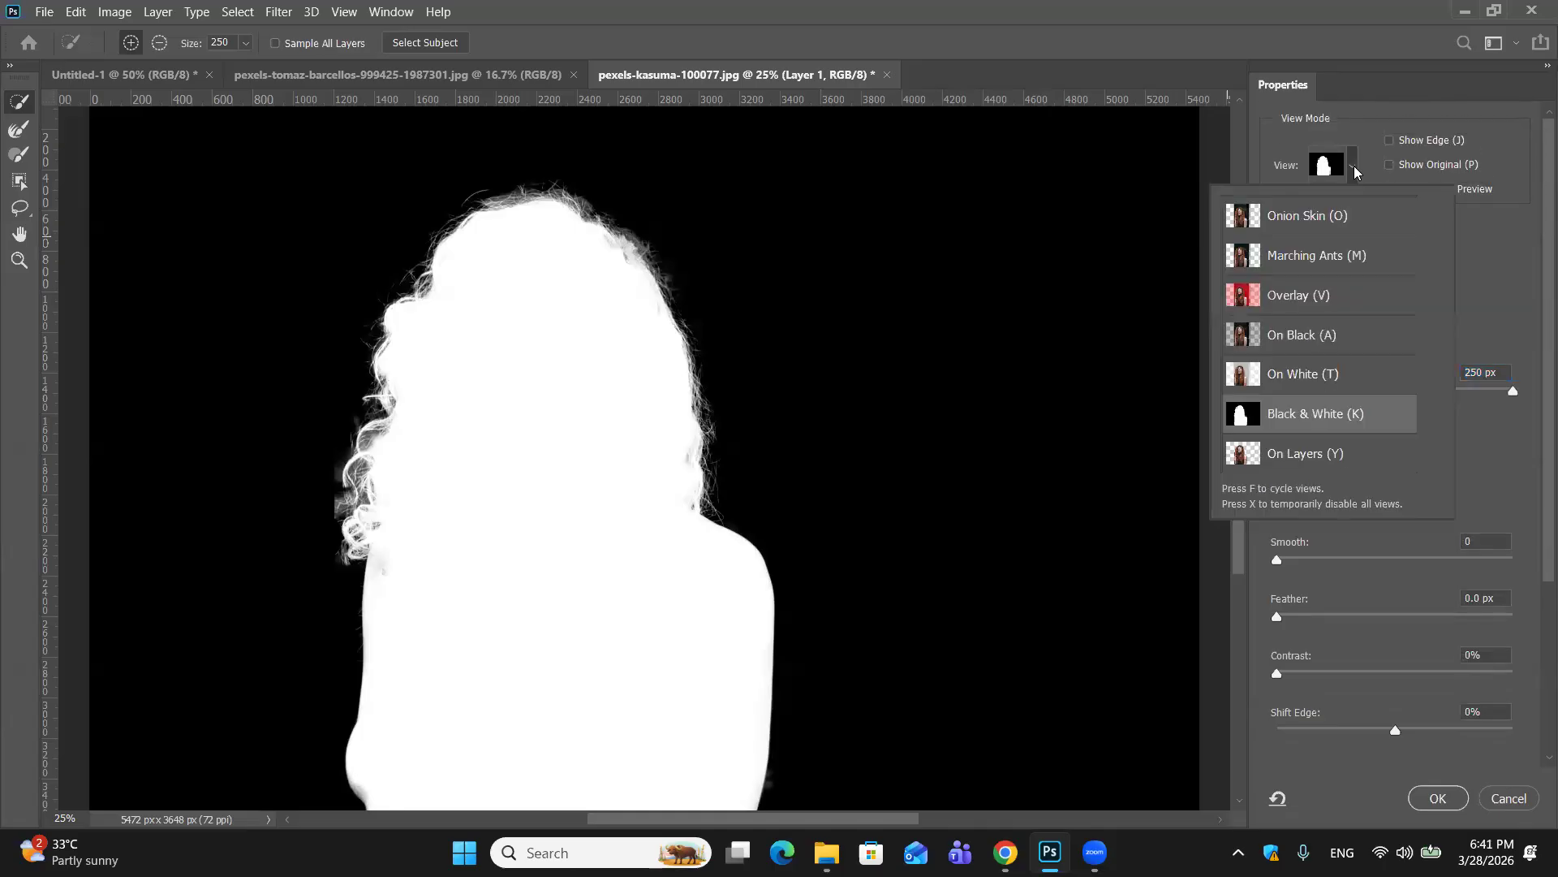
click(1315, 217)
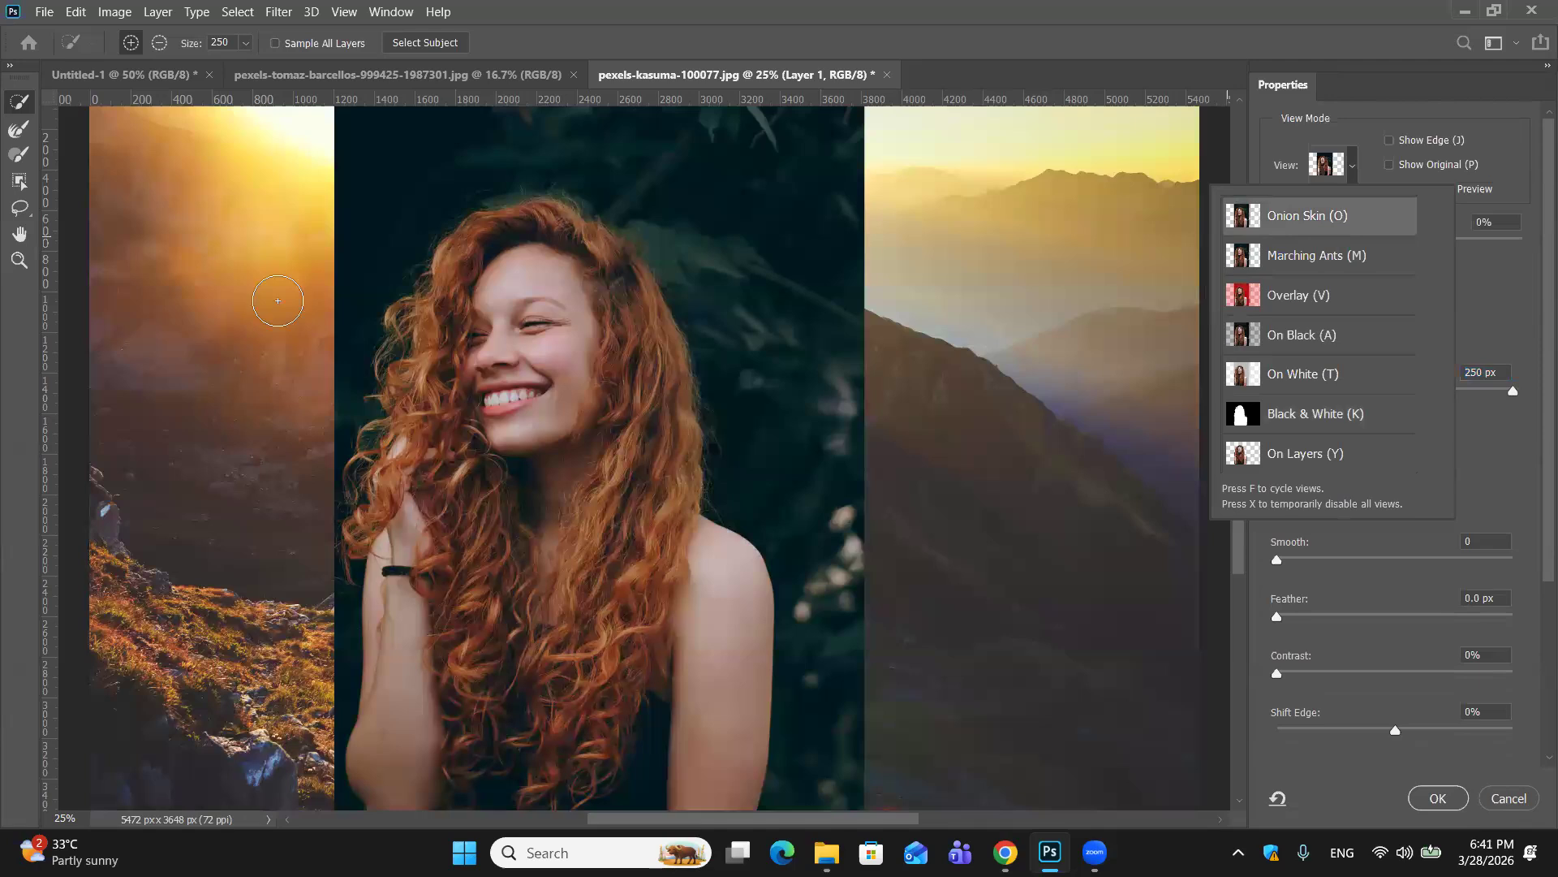
click(1476, 236)
click(1476, 238)
drag(1474, 238, 1533, 231)
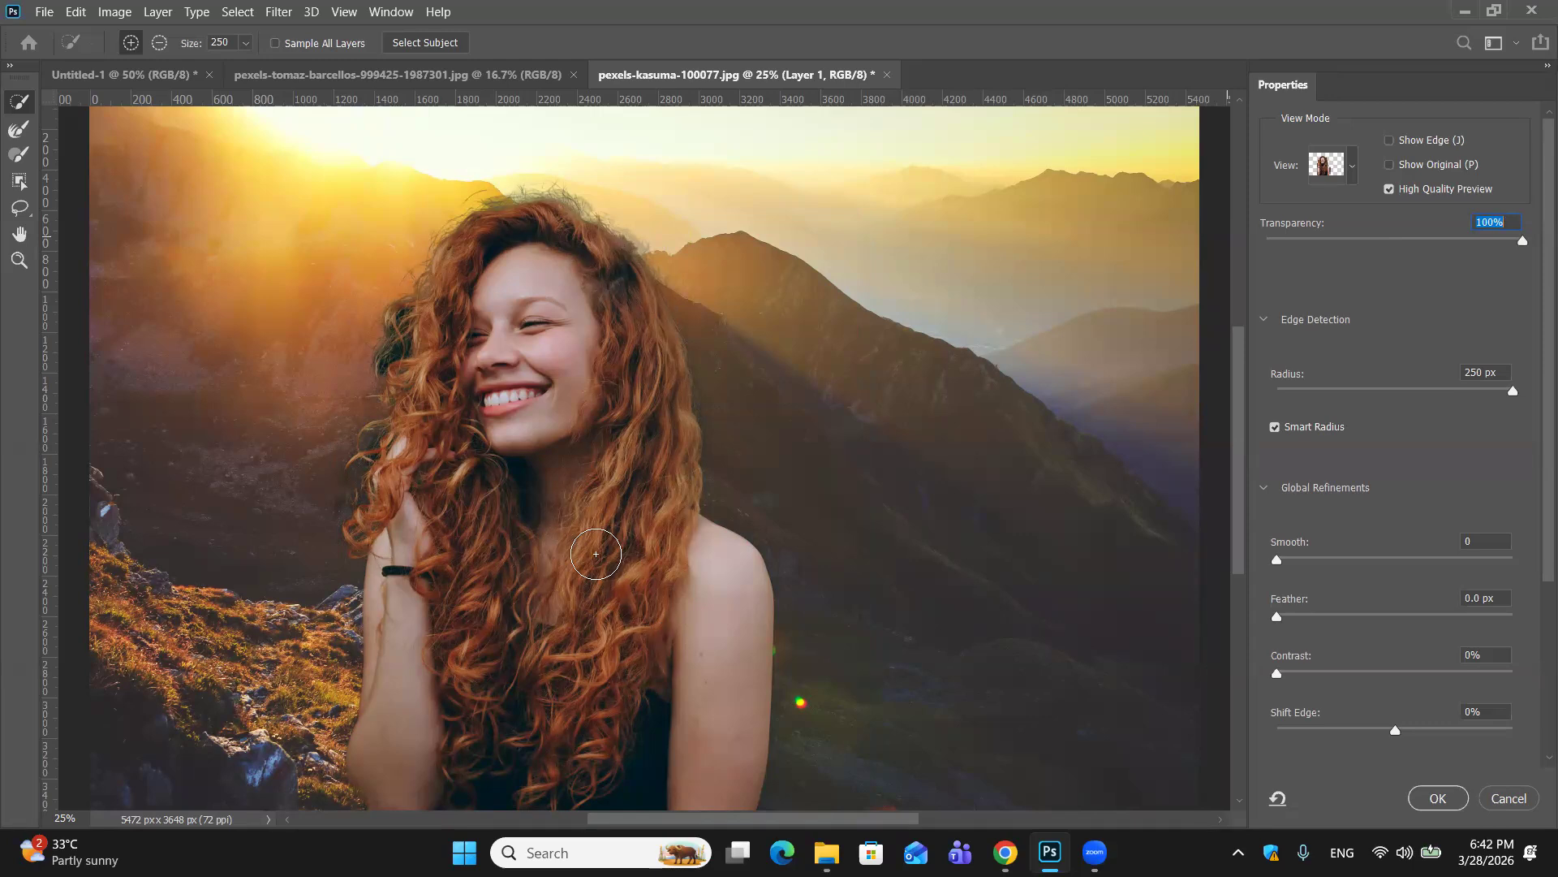
Step: Apply the Select and Mask refinement, inspect the cutout's hair edges against the landscape, and undo the cutout
scroll(595, 554, down, 1)
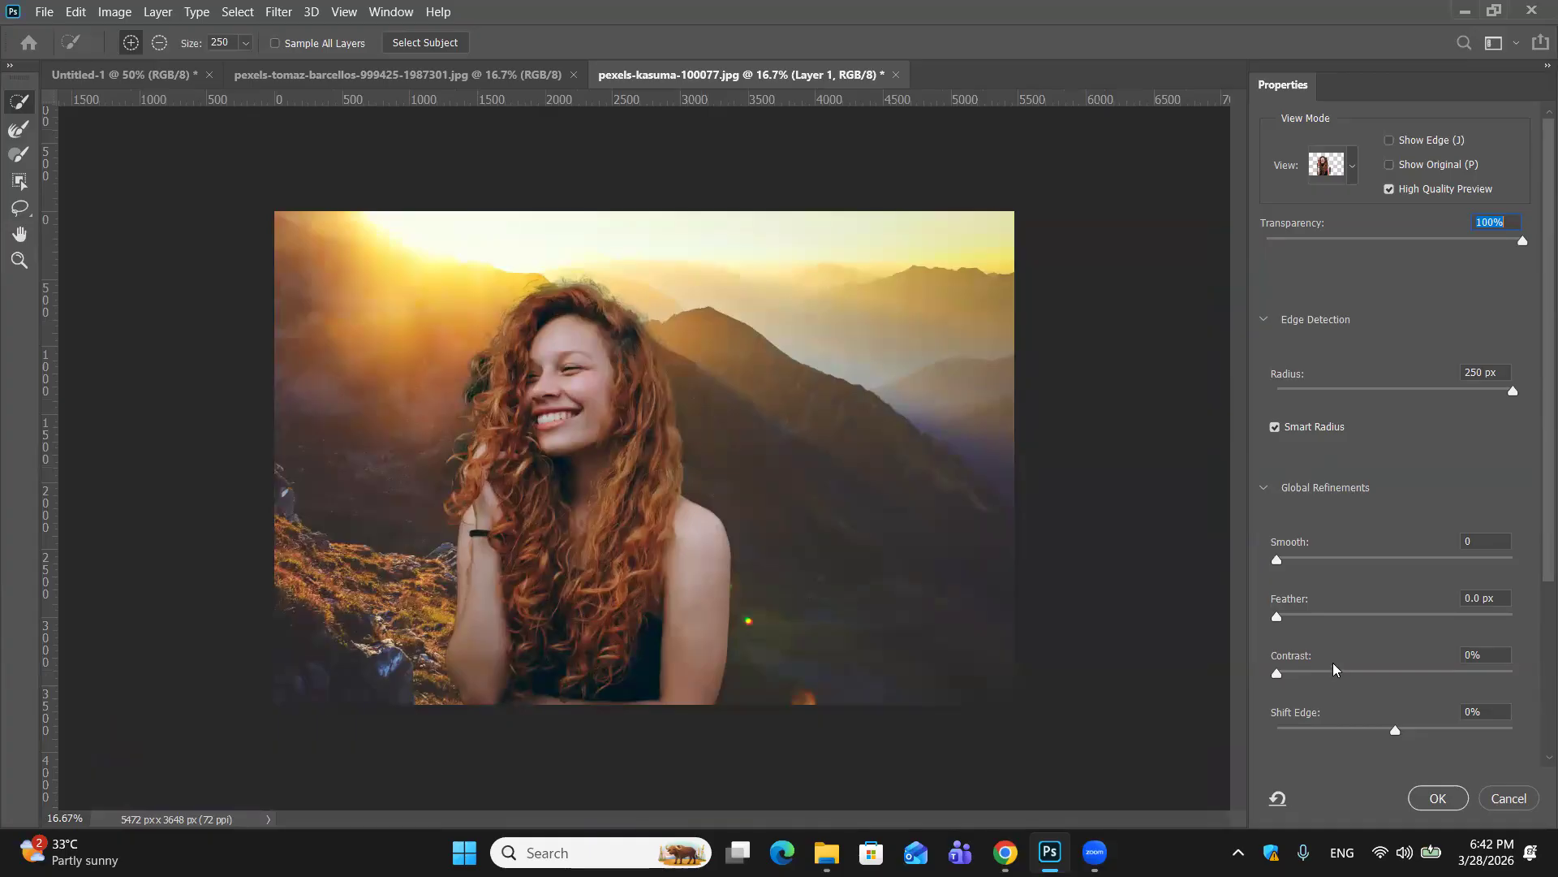
click(1438, 798)
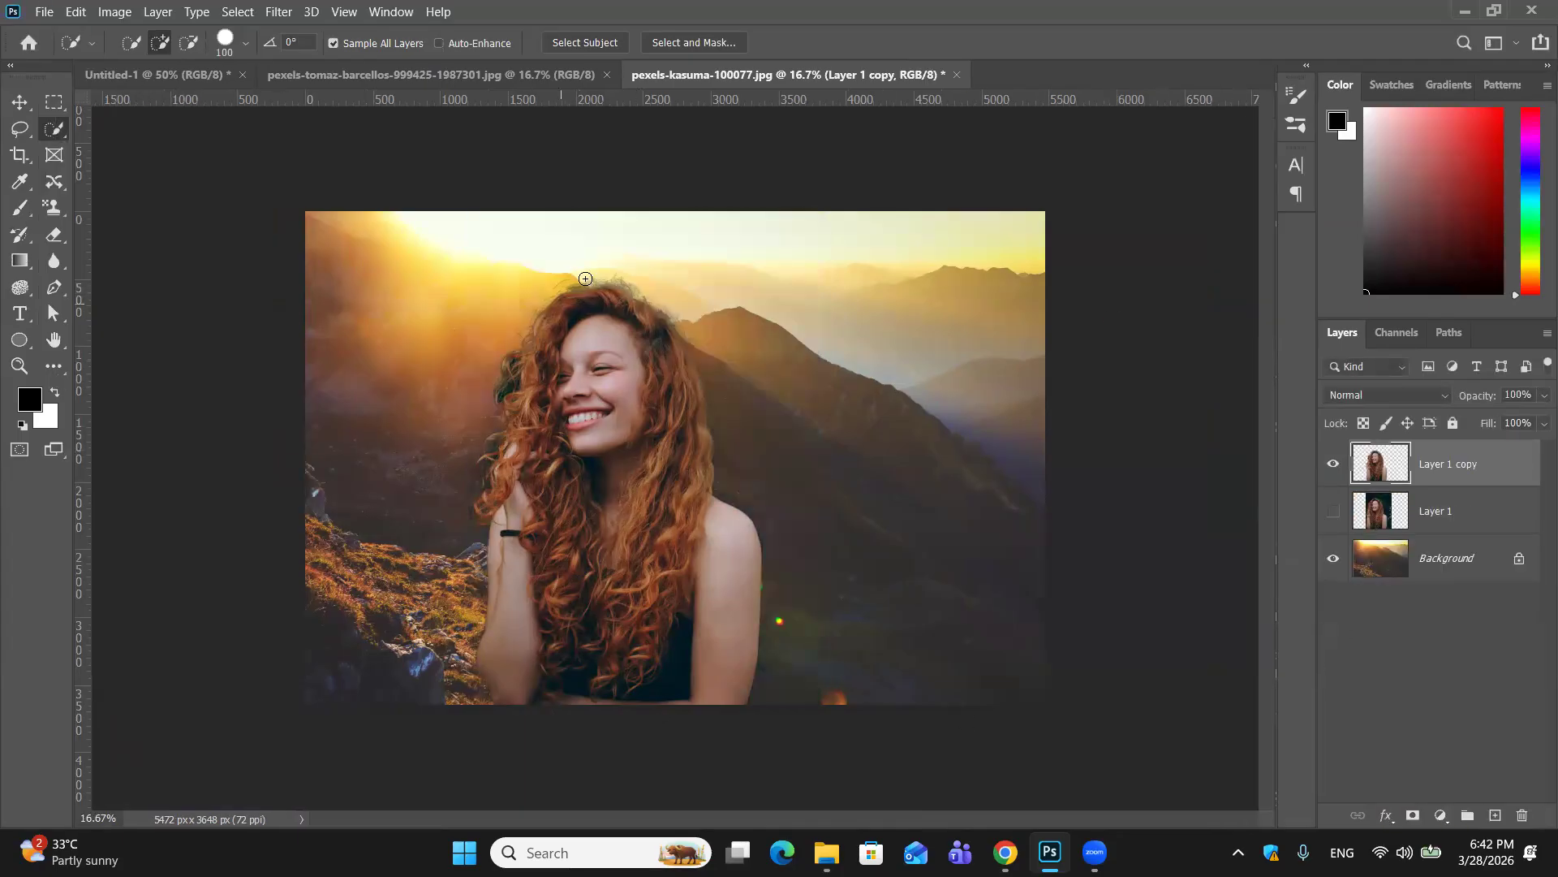
key(ctrl+plus)
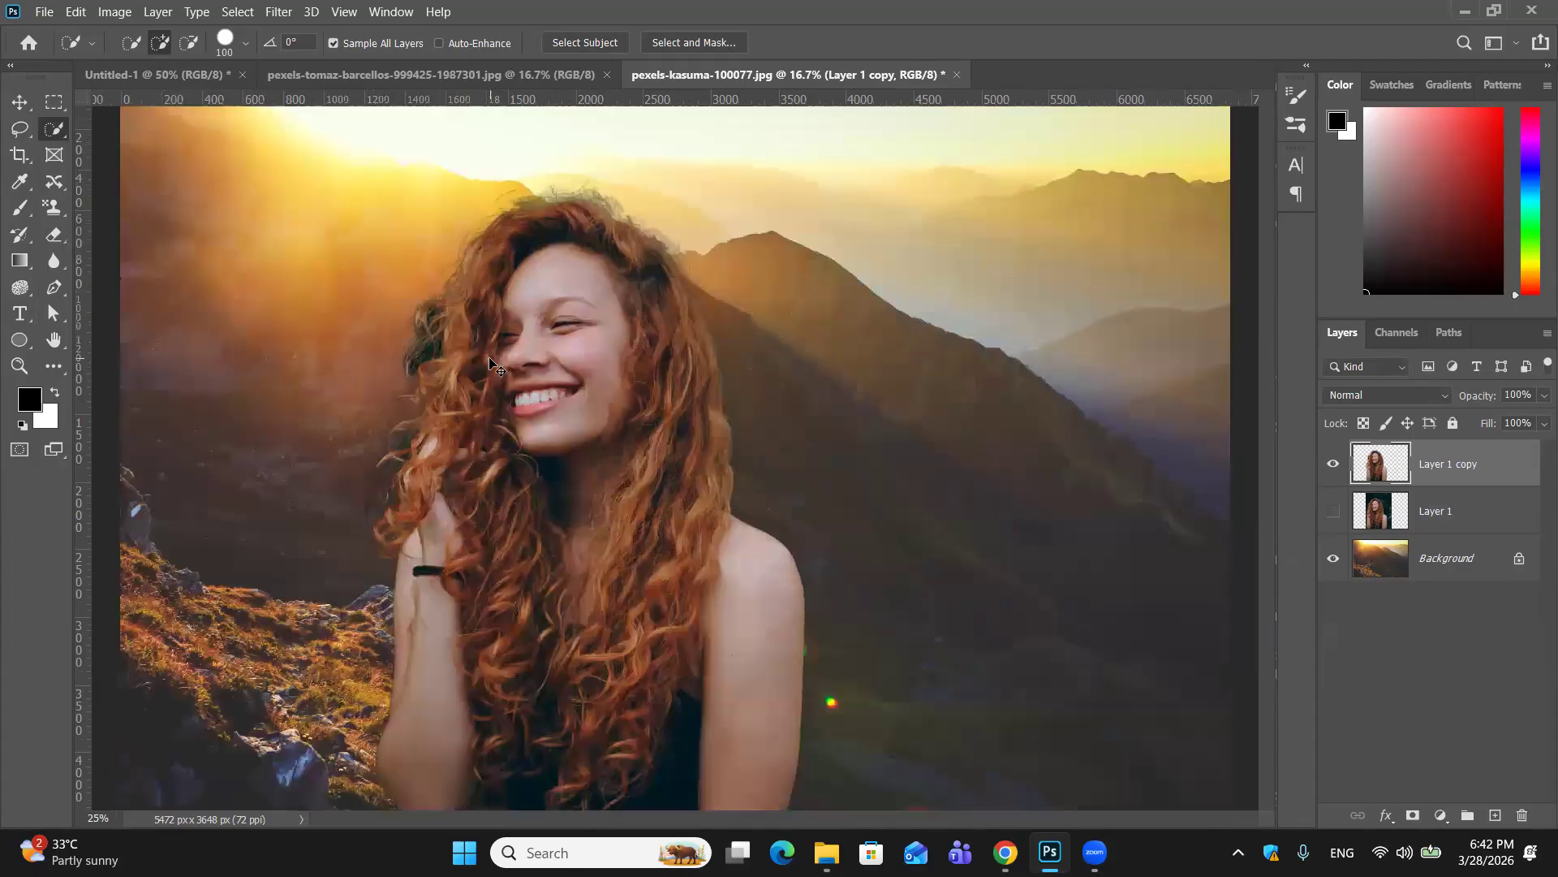
key(ctrl+plus)
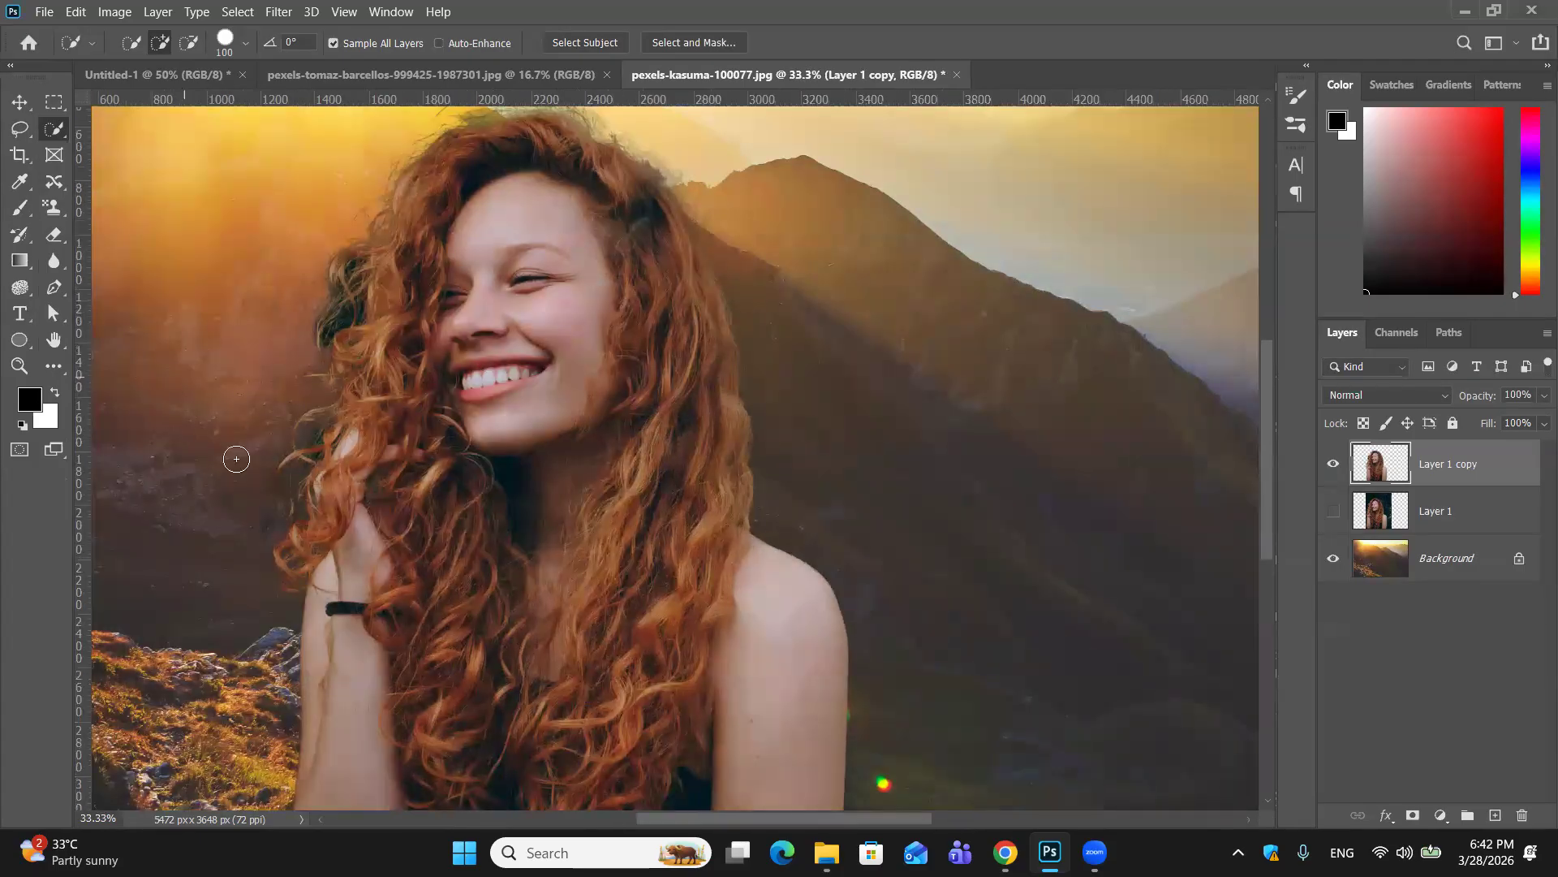
scroll(412, 342, up, 1)
scroll(412, 342, up, 1)
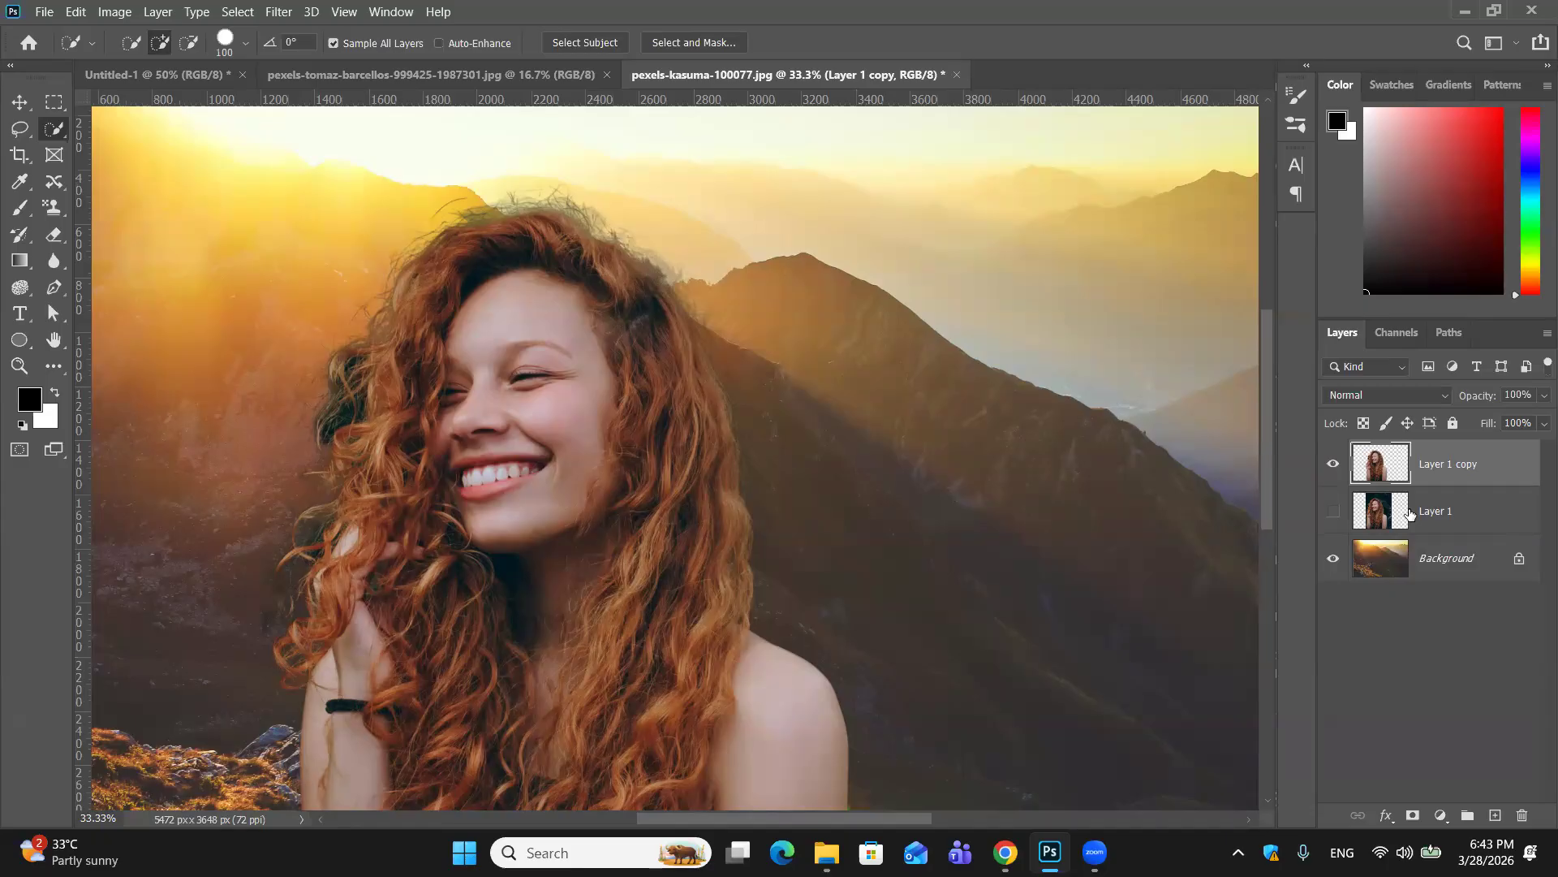
key(ctrl+z)
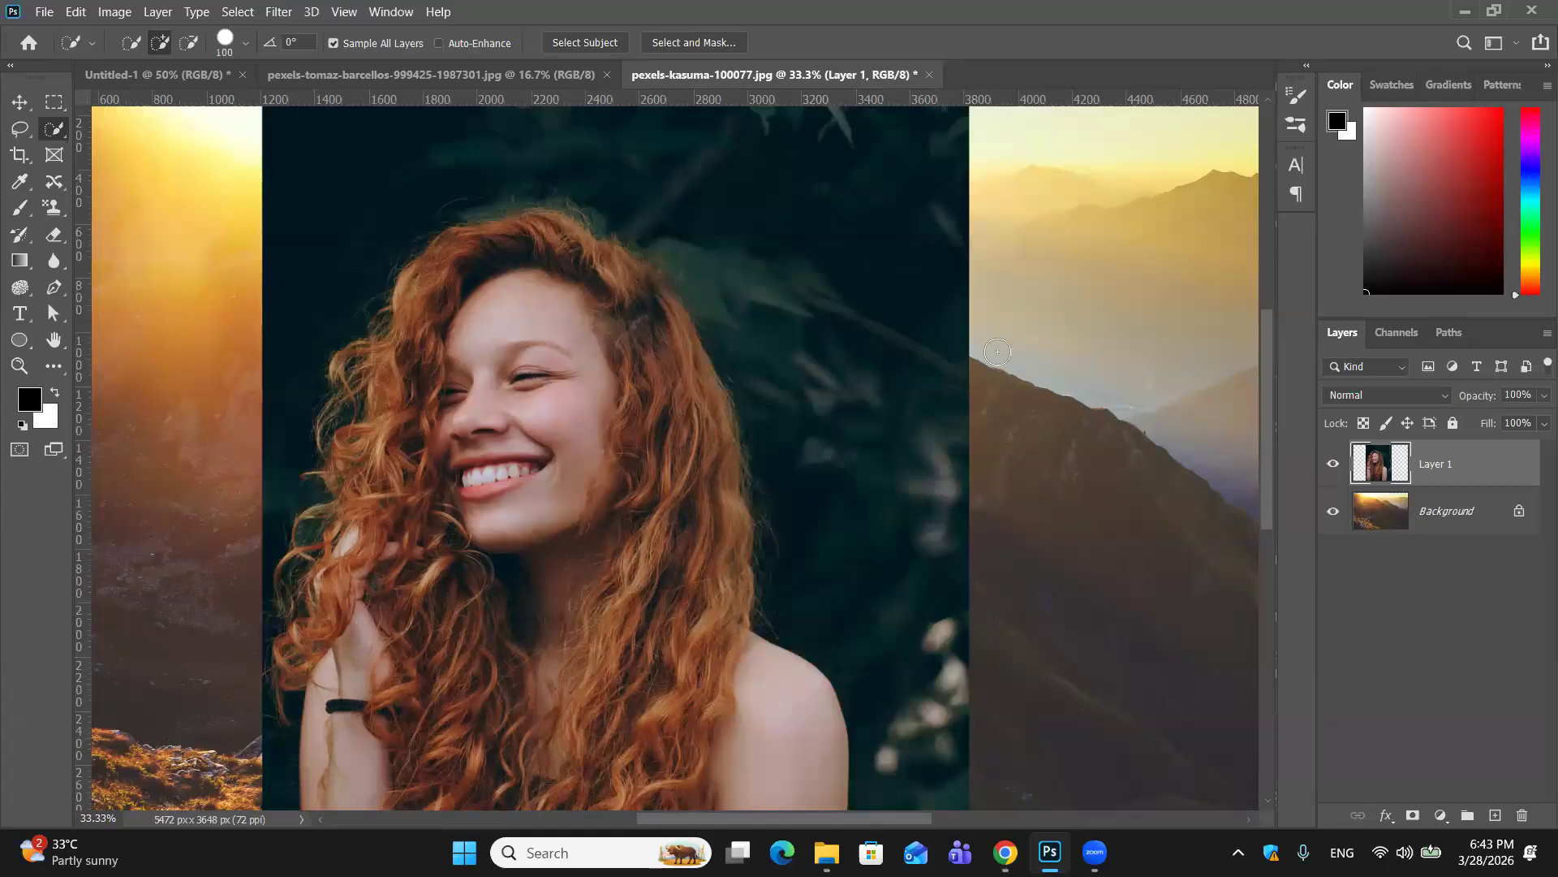
Step: Reopen Select and Mask on Layer 1, set the Onion Skin transparency to 0%, and switch the preview to Overlay
click(715, 47)
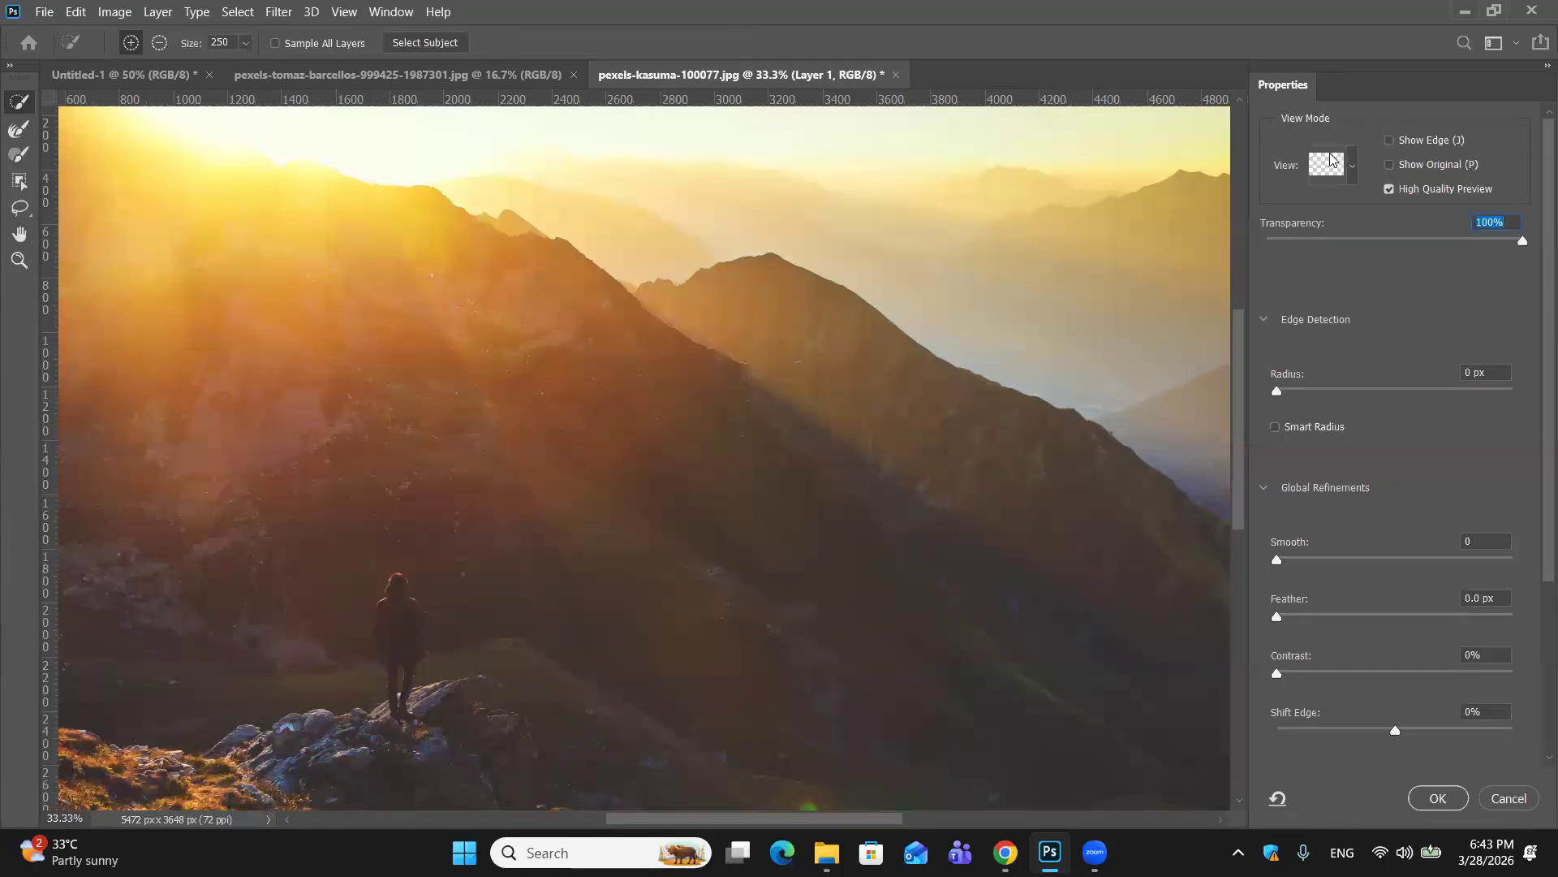
drag(1523, 241, 1520, 241)
text(0)
key(Return)
click(1352, 172)
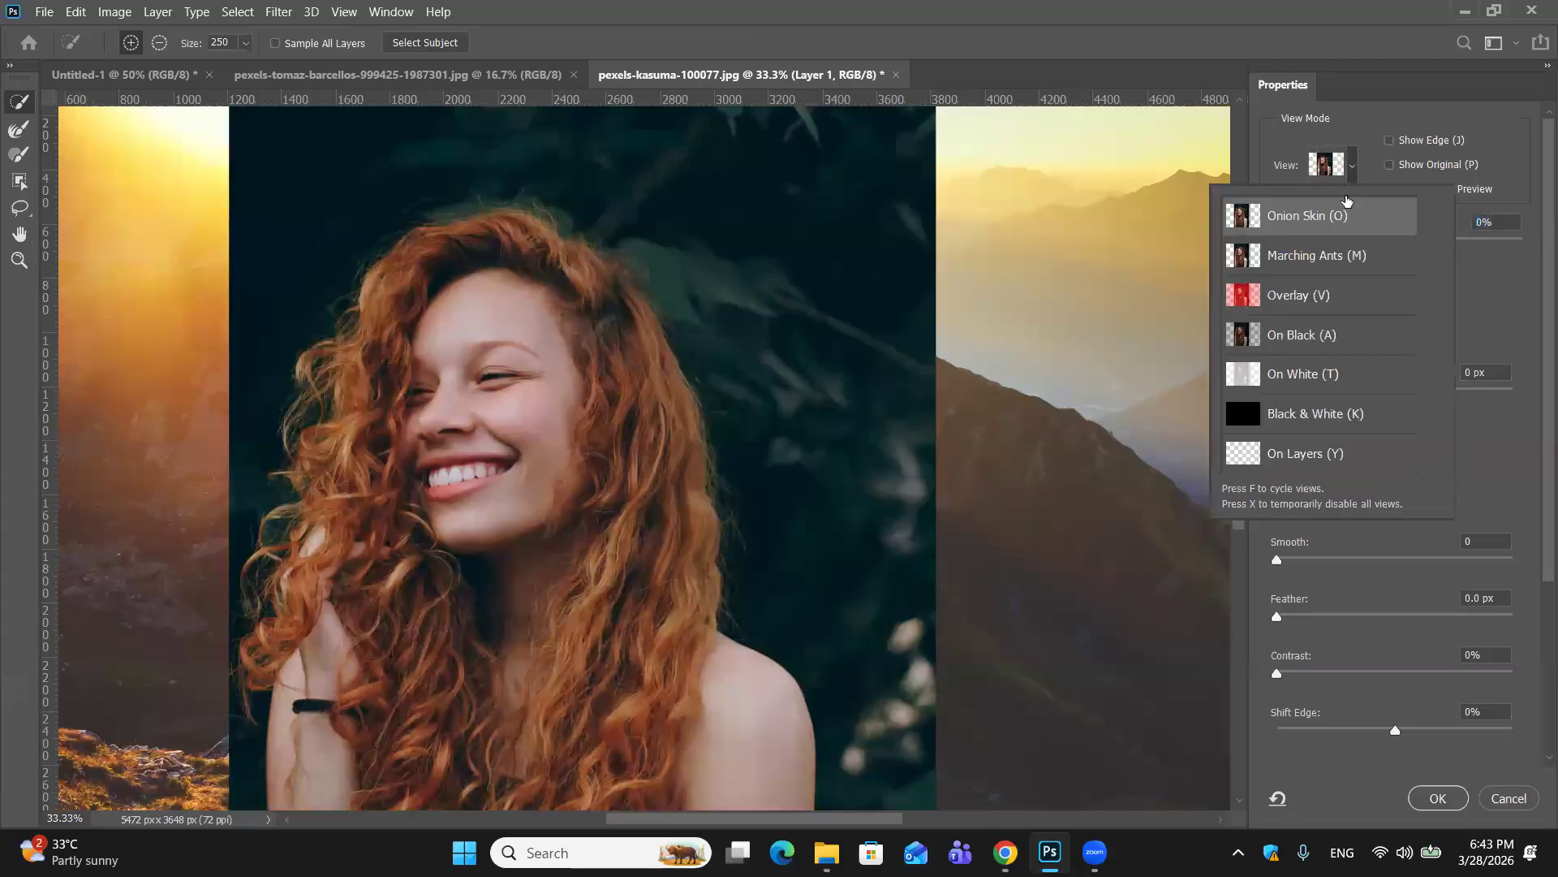
click(1316, 298)
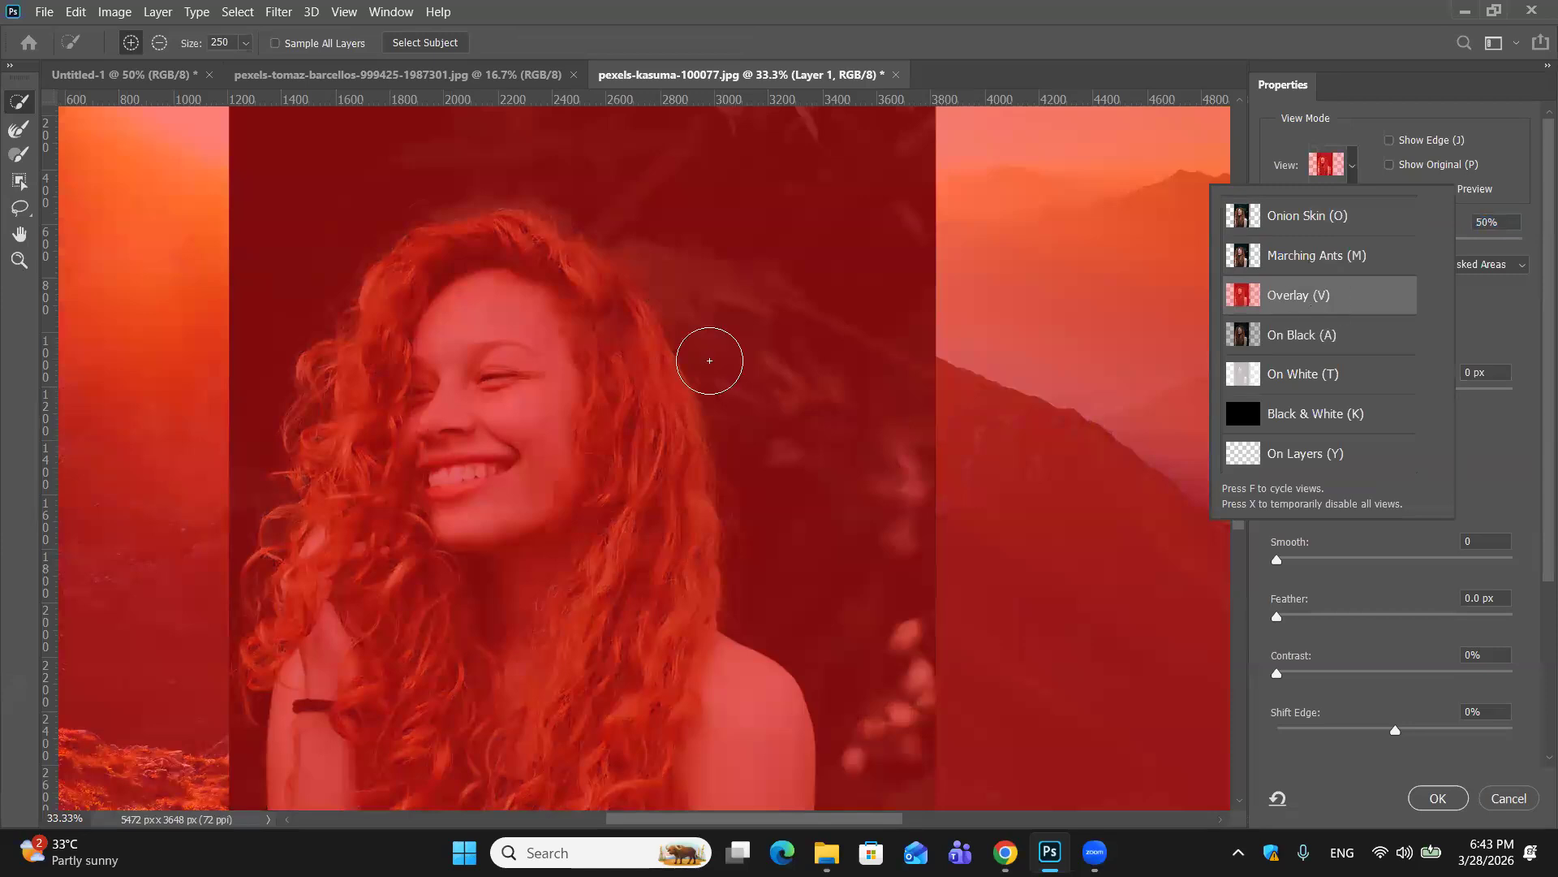
Step: Brush a selection over the woman's hair, face, arms and black top
click(434, 312)
mouse_move(439, 312)
mouse_down()
mouse_move(521, 296)
mouse_move(580, 335)
mouse_move(650, 528)
mouse_move(642, 605)
mouse_move(419, 483)
mouse_move(375, 552)
mouse_move(341, 369)
mouse_move(309, 532)
mouse_move(365, 570)
mouse_up()
scroll(369, 549, down, 3)
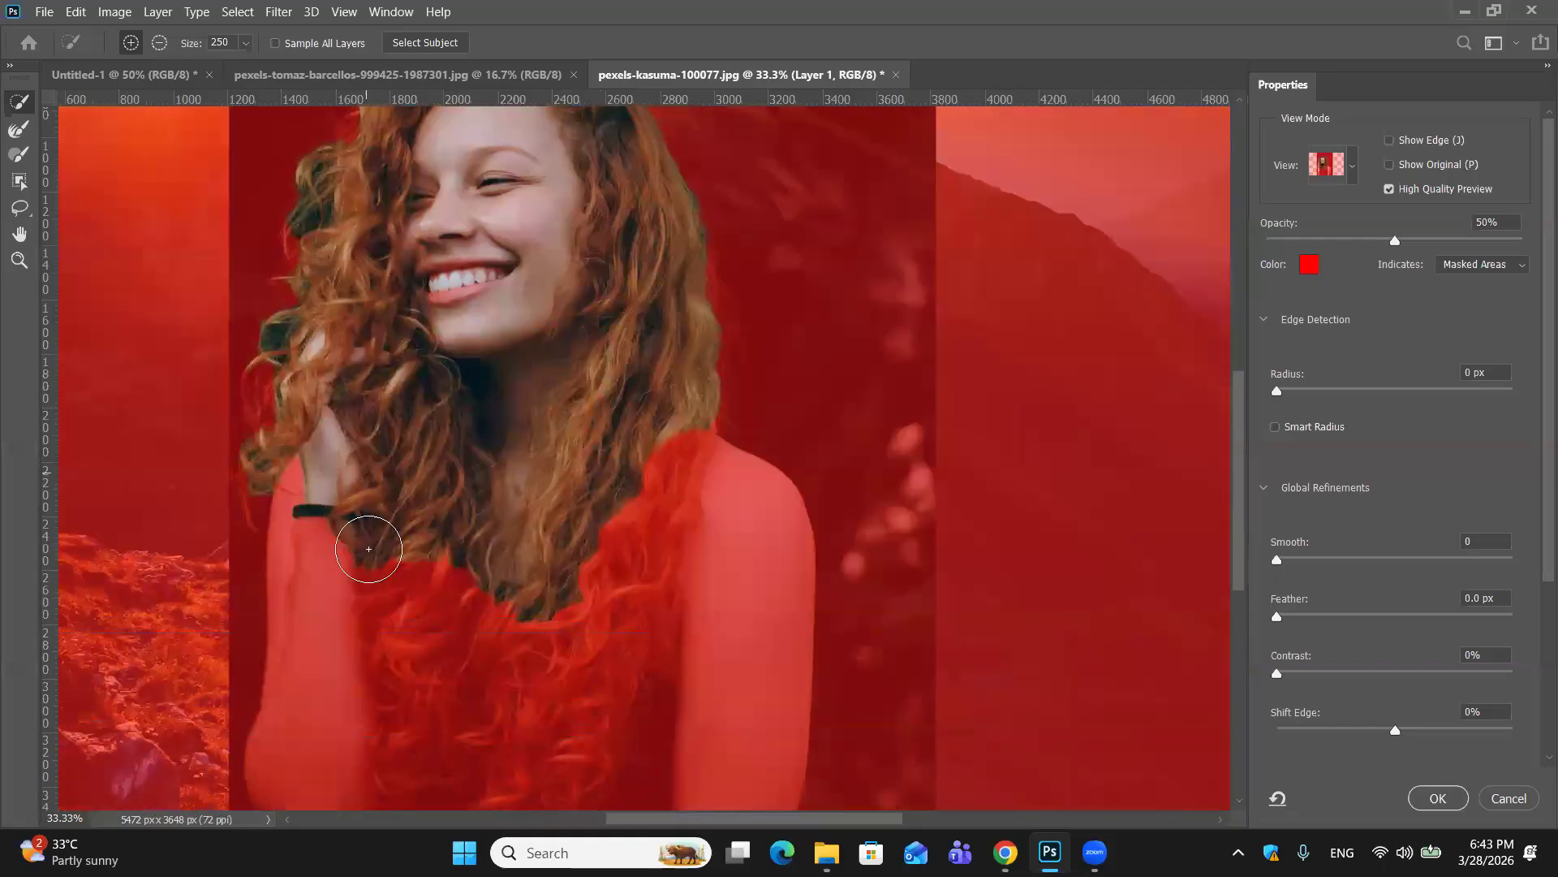
key(ctrl+minus)
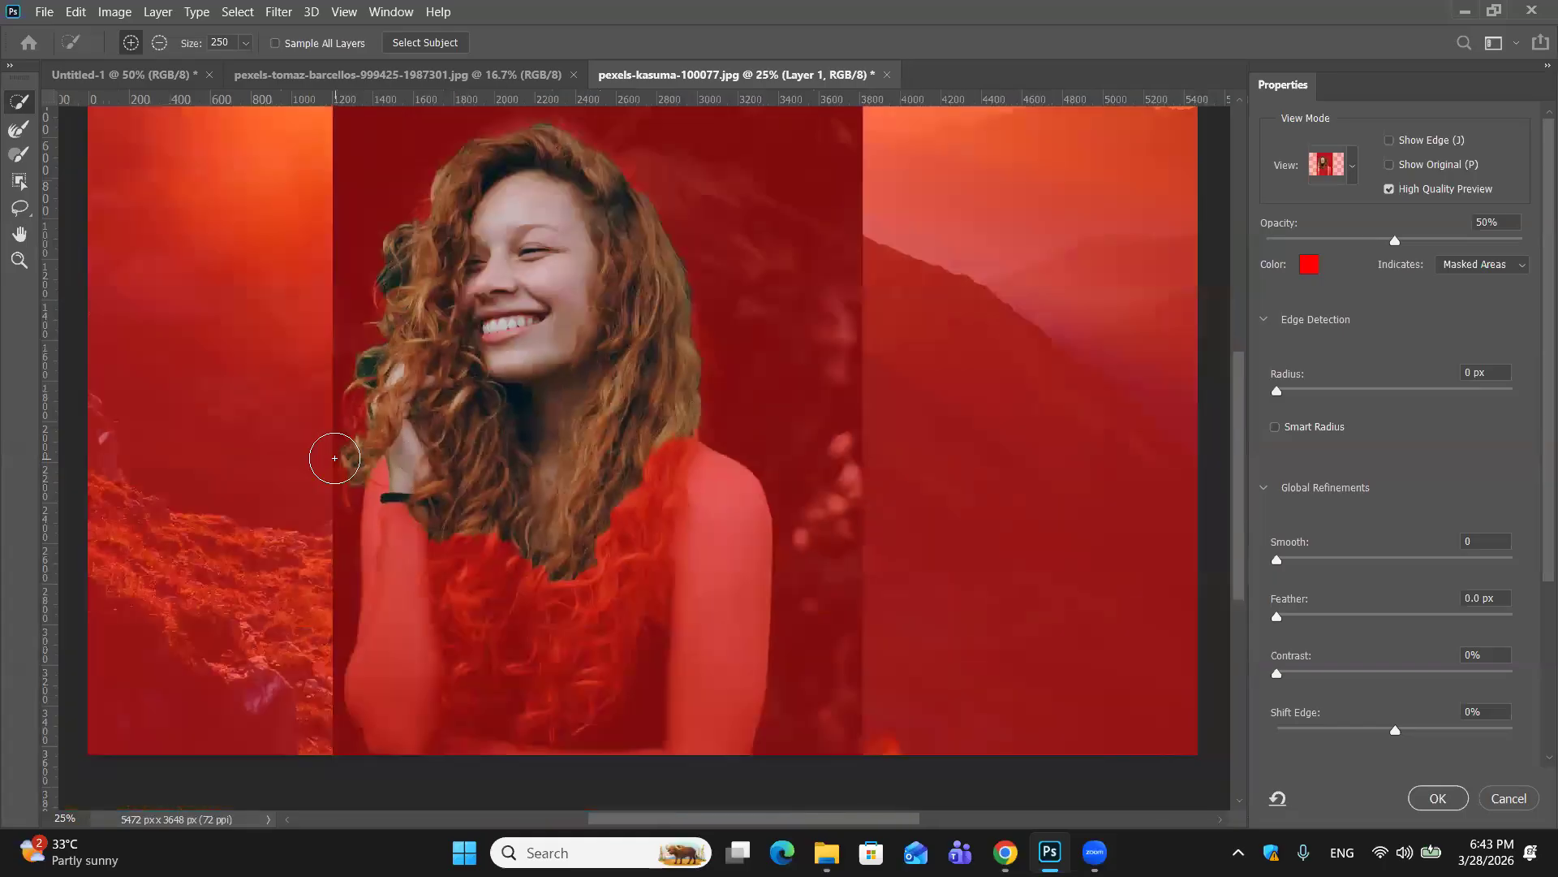
mouse_move(415, 469)
mouse_down()
mouse_move(441, 565)
mouse_move(509, 617)
mouse_up()
scroll(518, 604, down, 1)
scroll(518, 604, down, 2)
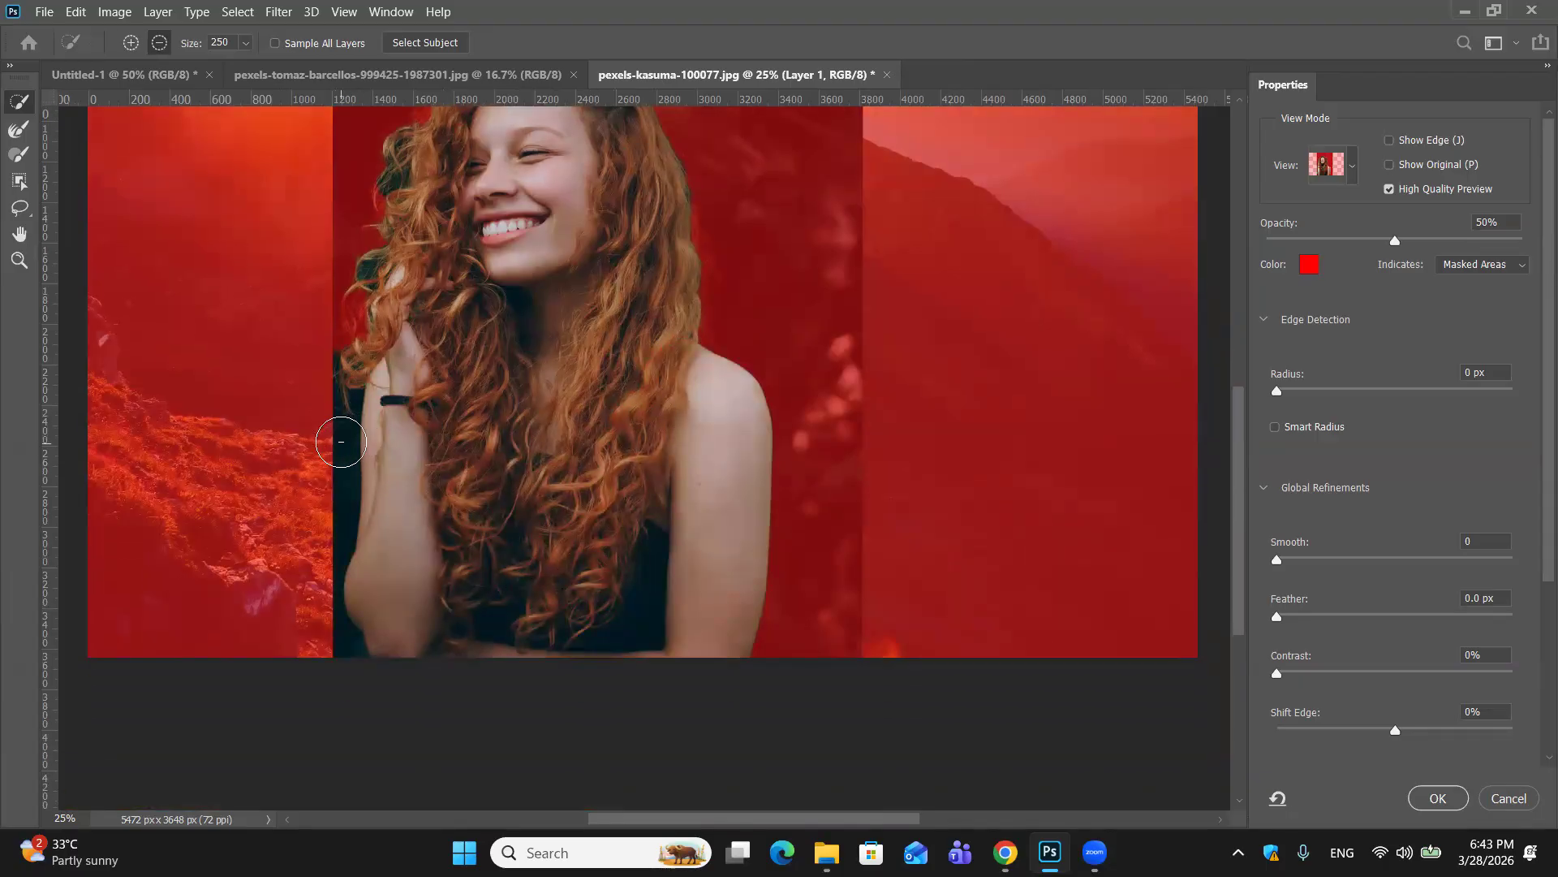
Step: Subtract the dark background beside her raised arm and elbow from the selection
alt+click(348, 435)
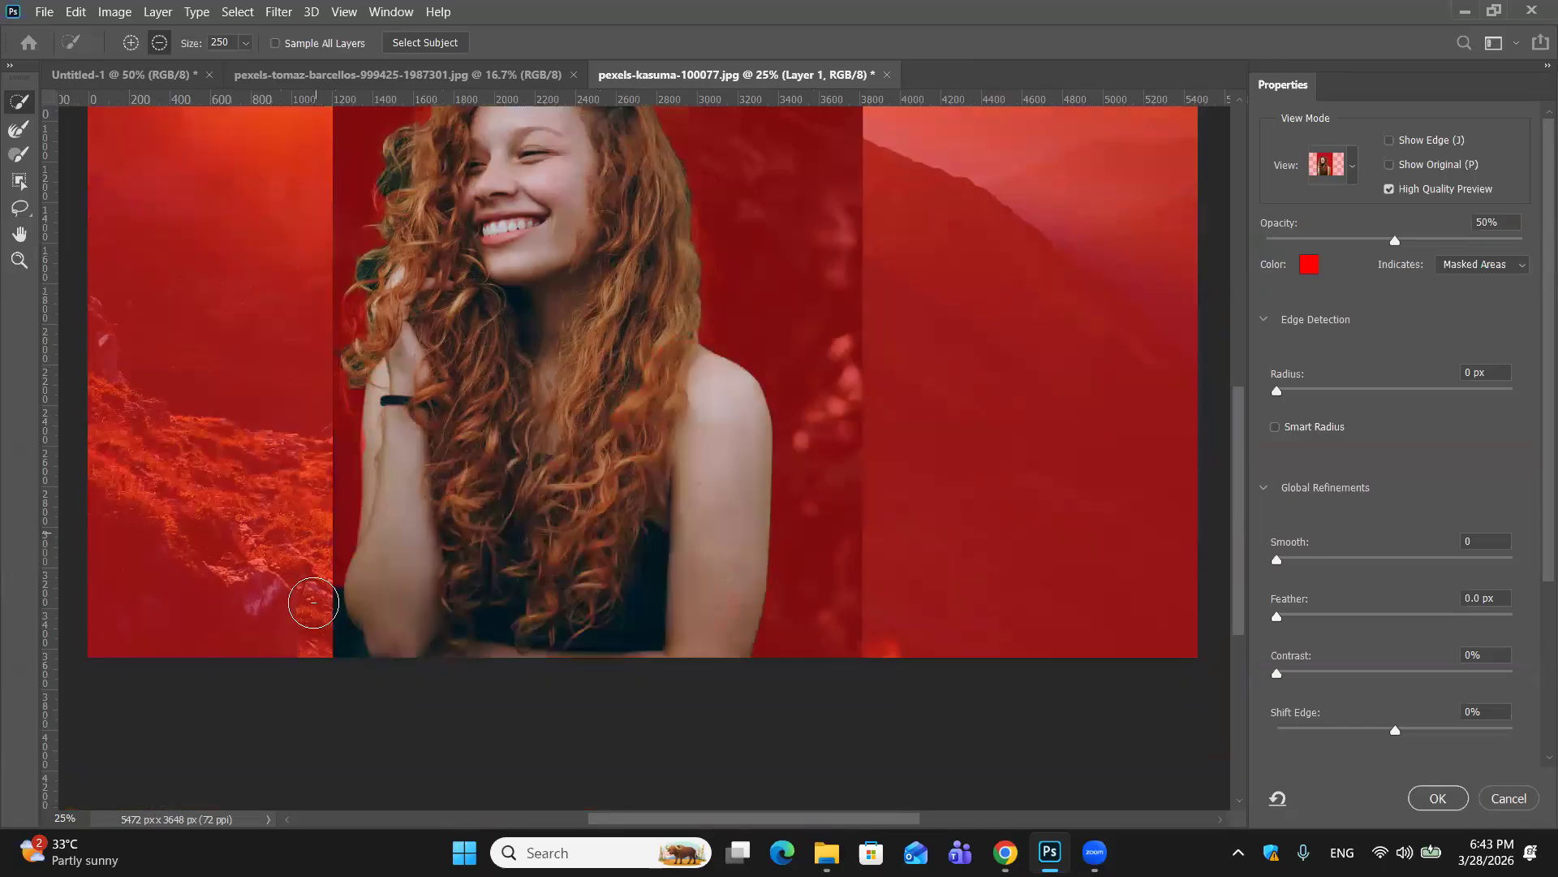
alt+click(314, 626)
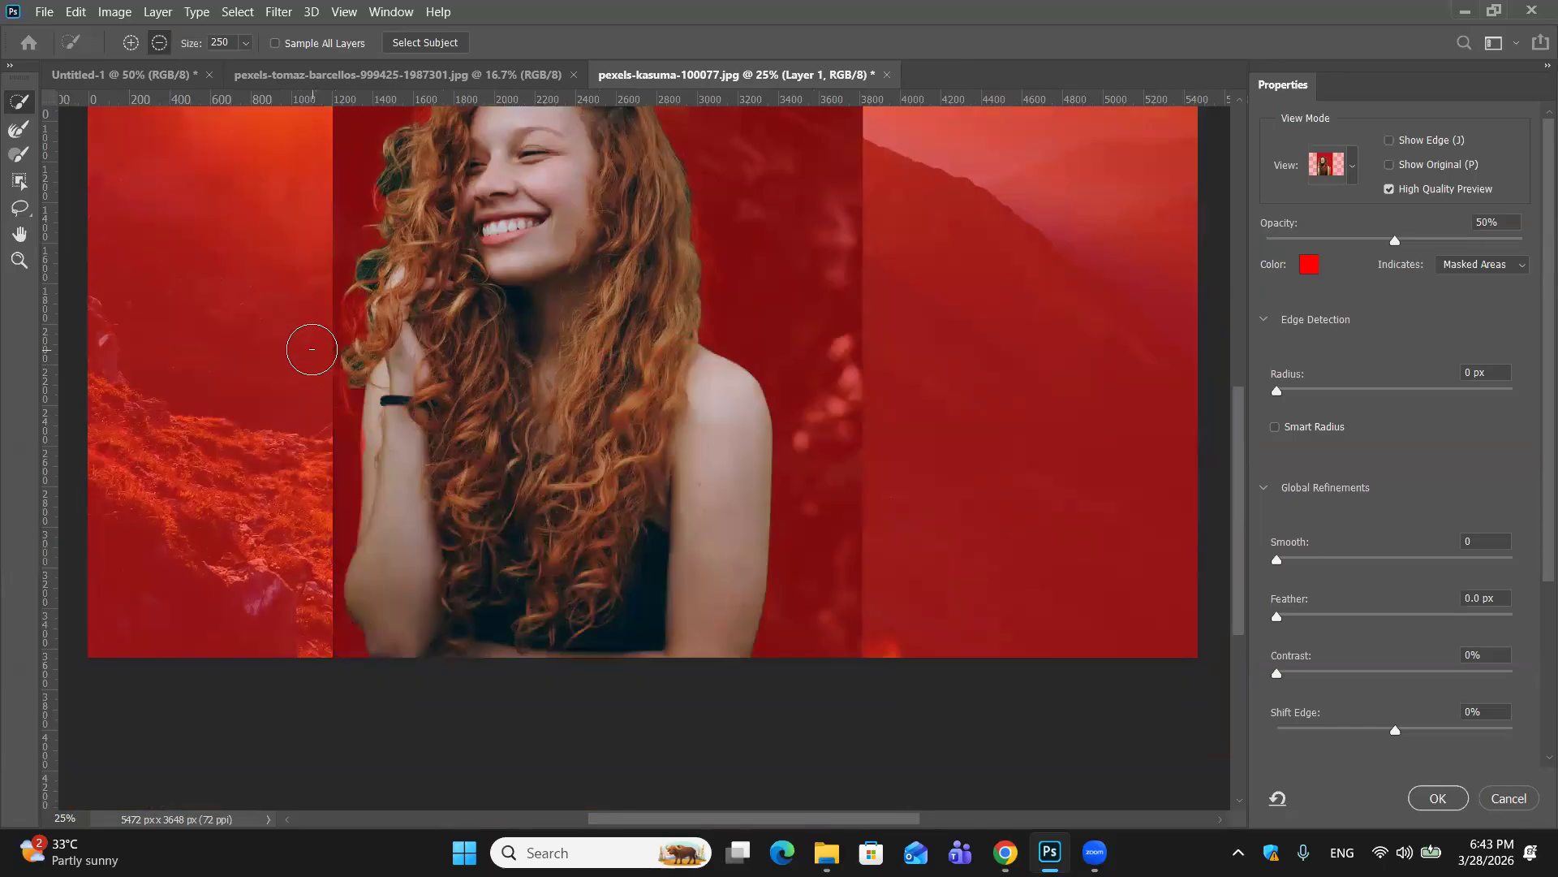
alt+click(336, 357)
scroll(553, 411, up, 5)
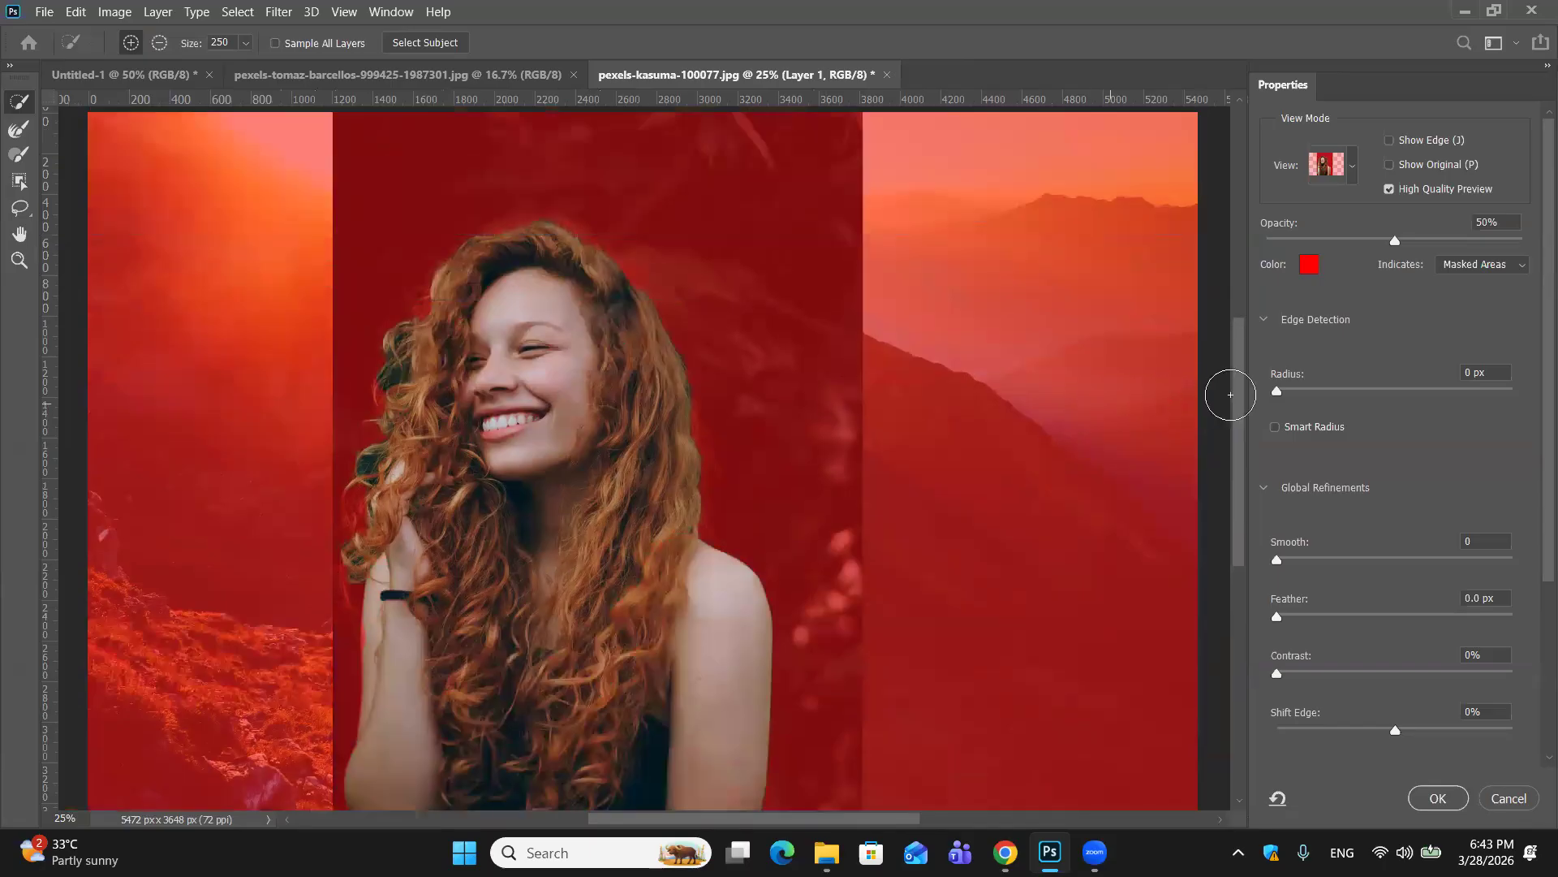
Step: Switch the preview to Black & White and set Edge Detection to a 250 px radius with Smart Radius on
click(1338, 167)
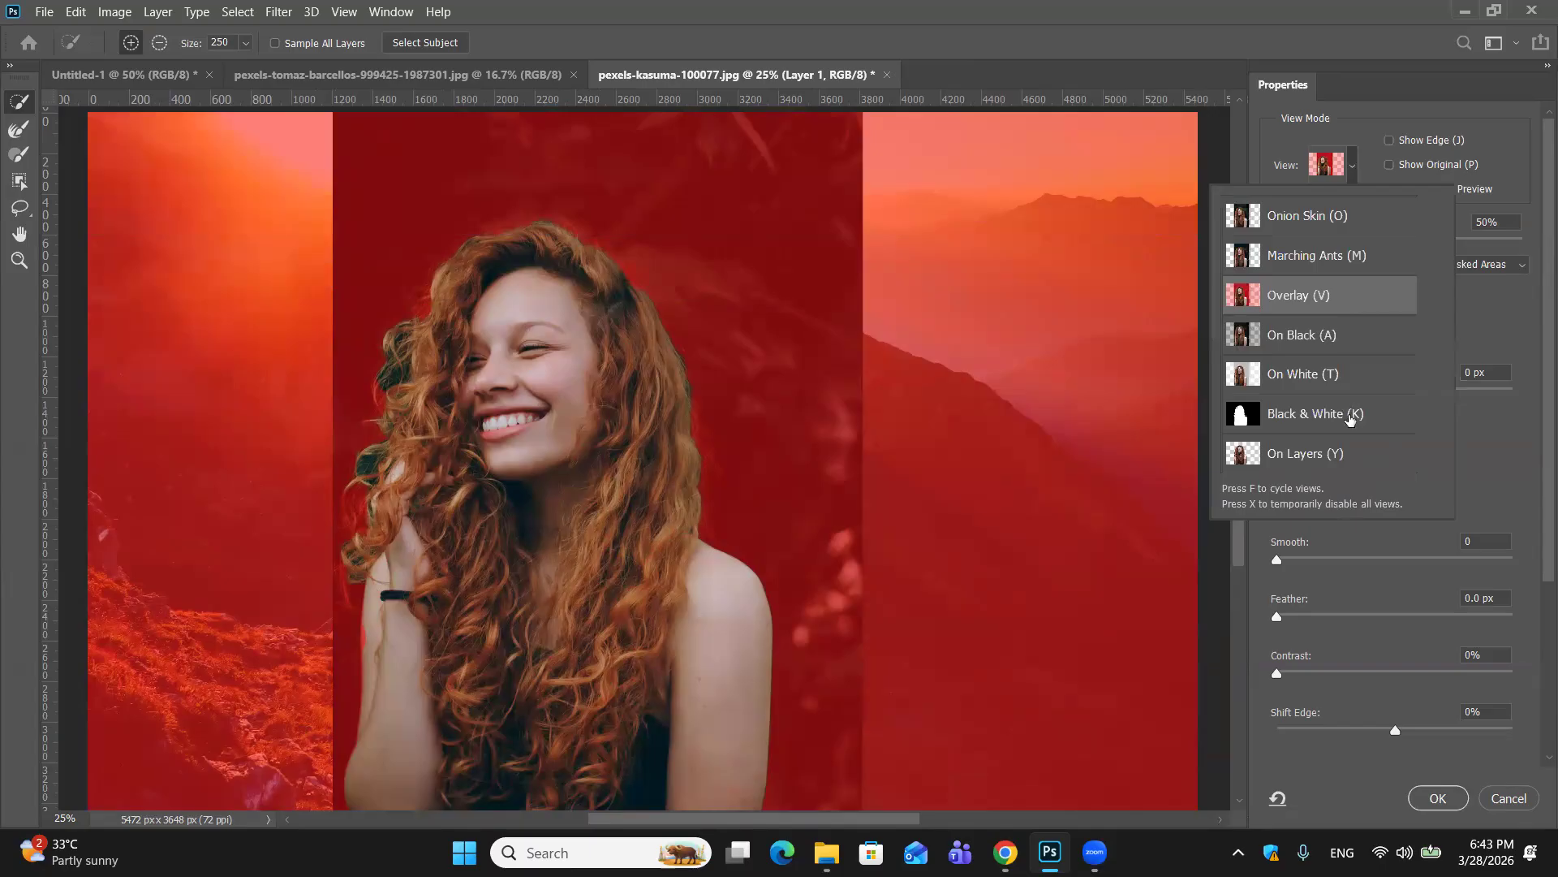
click(1347, 414)
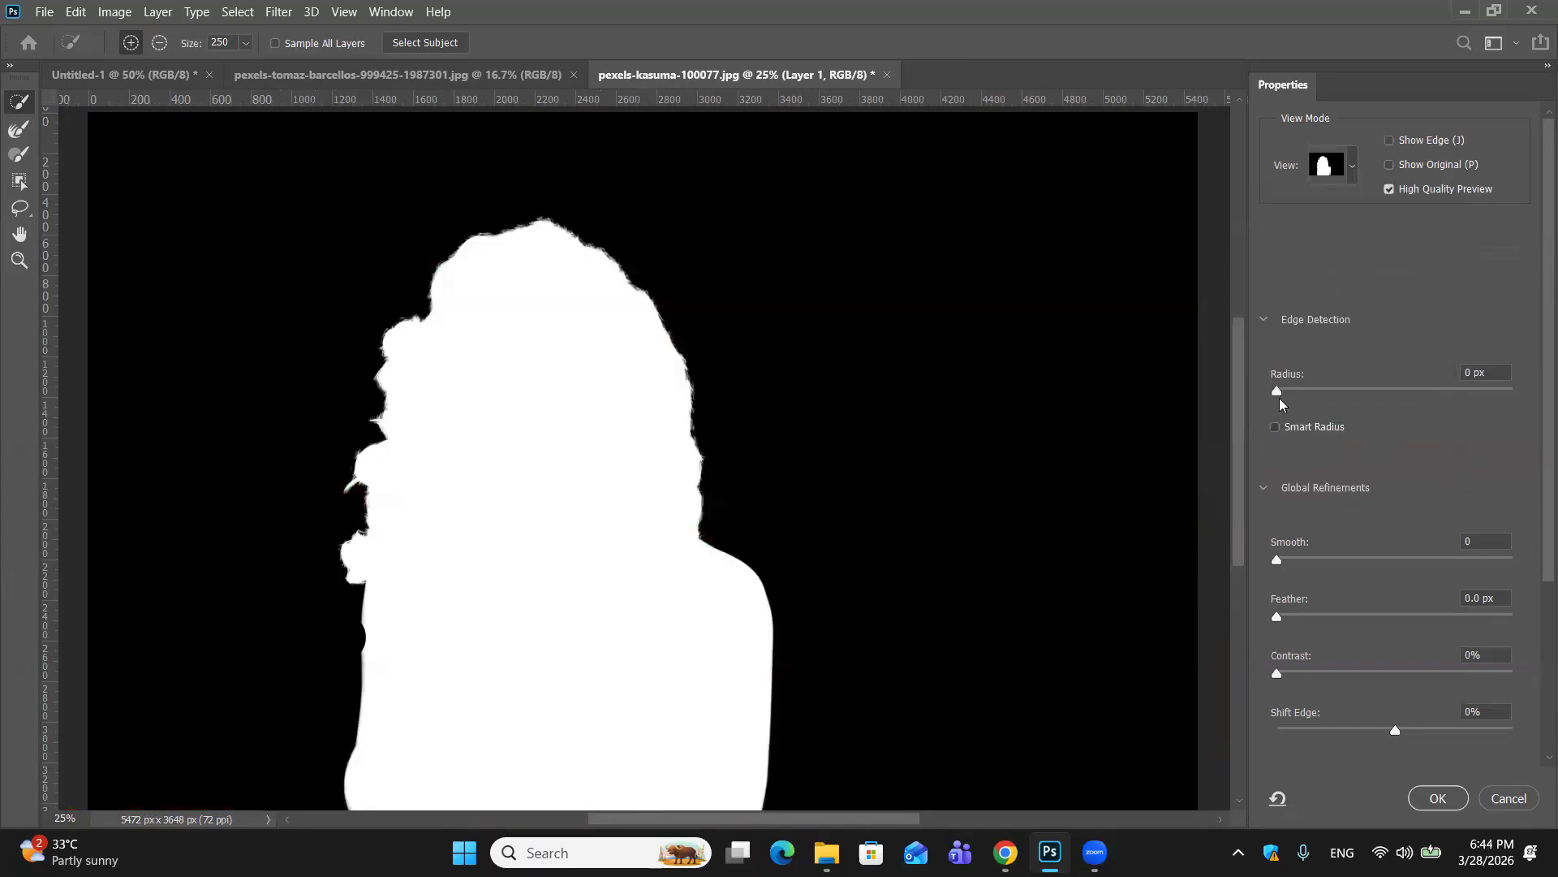
drag(1279, 391, 1499, 388)
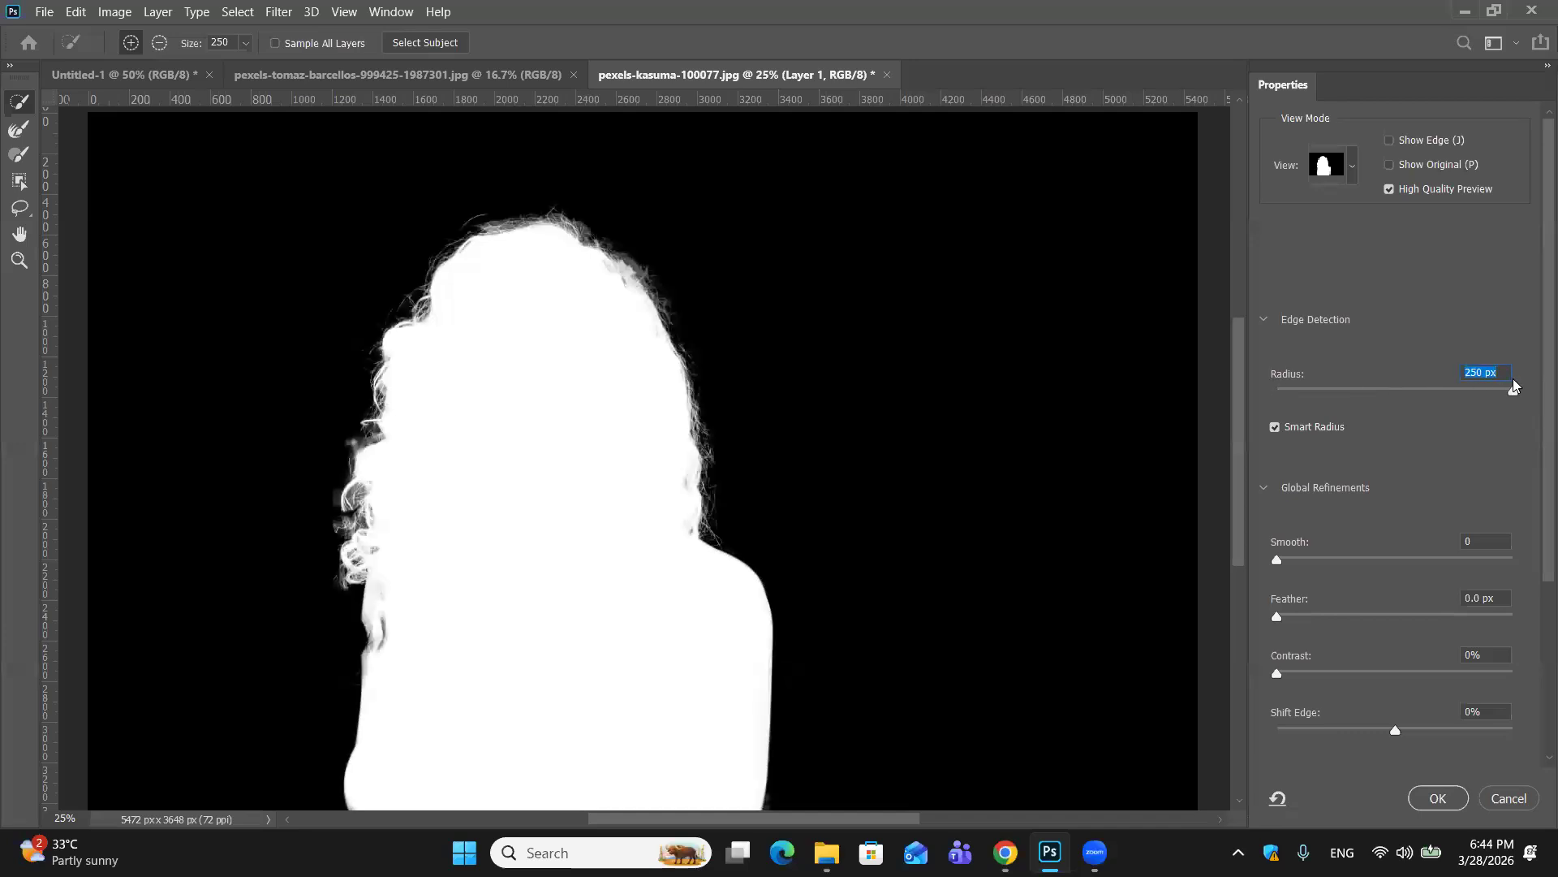
Step: Preview the cutout over the landscape in Onion Skin view at 100% transparency
click(1354, 167)
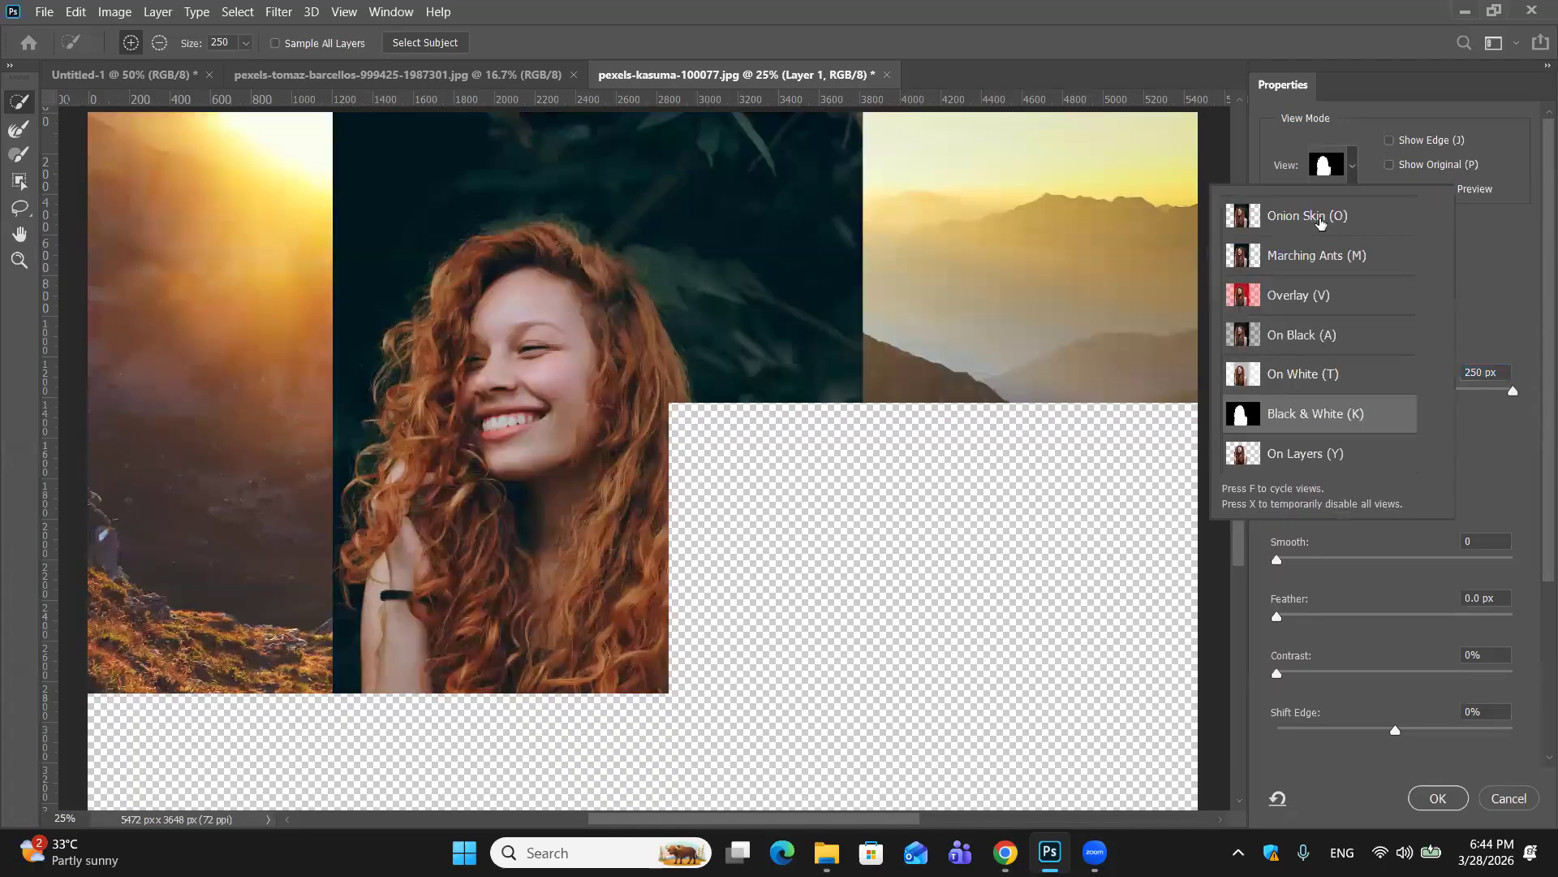
click(1319, 218)
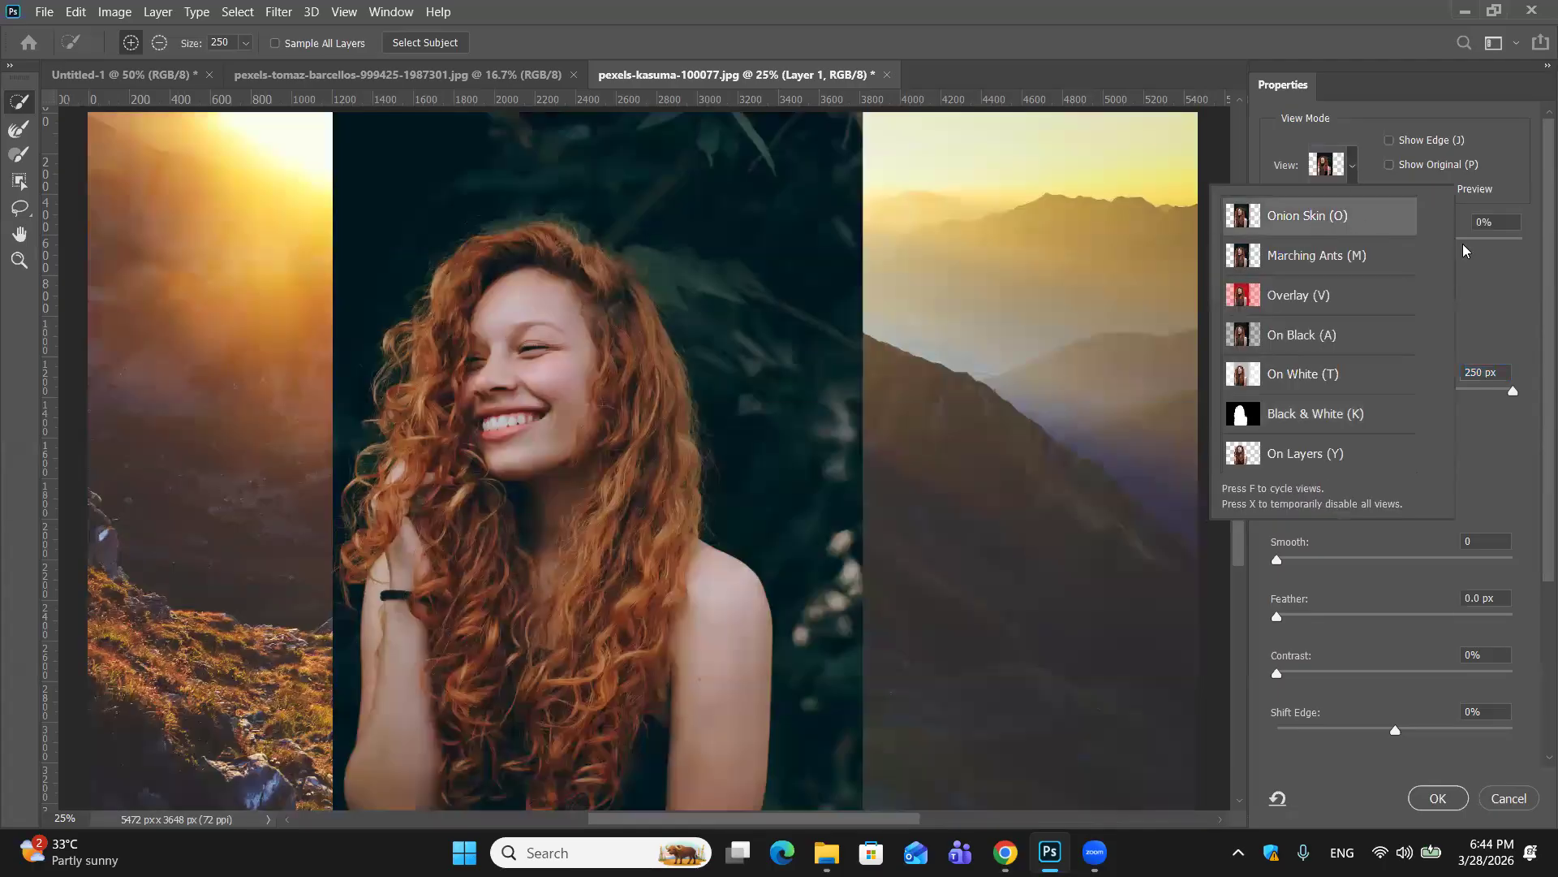
click(1502, 269)
drag(1266, 242, 1532, 247)
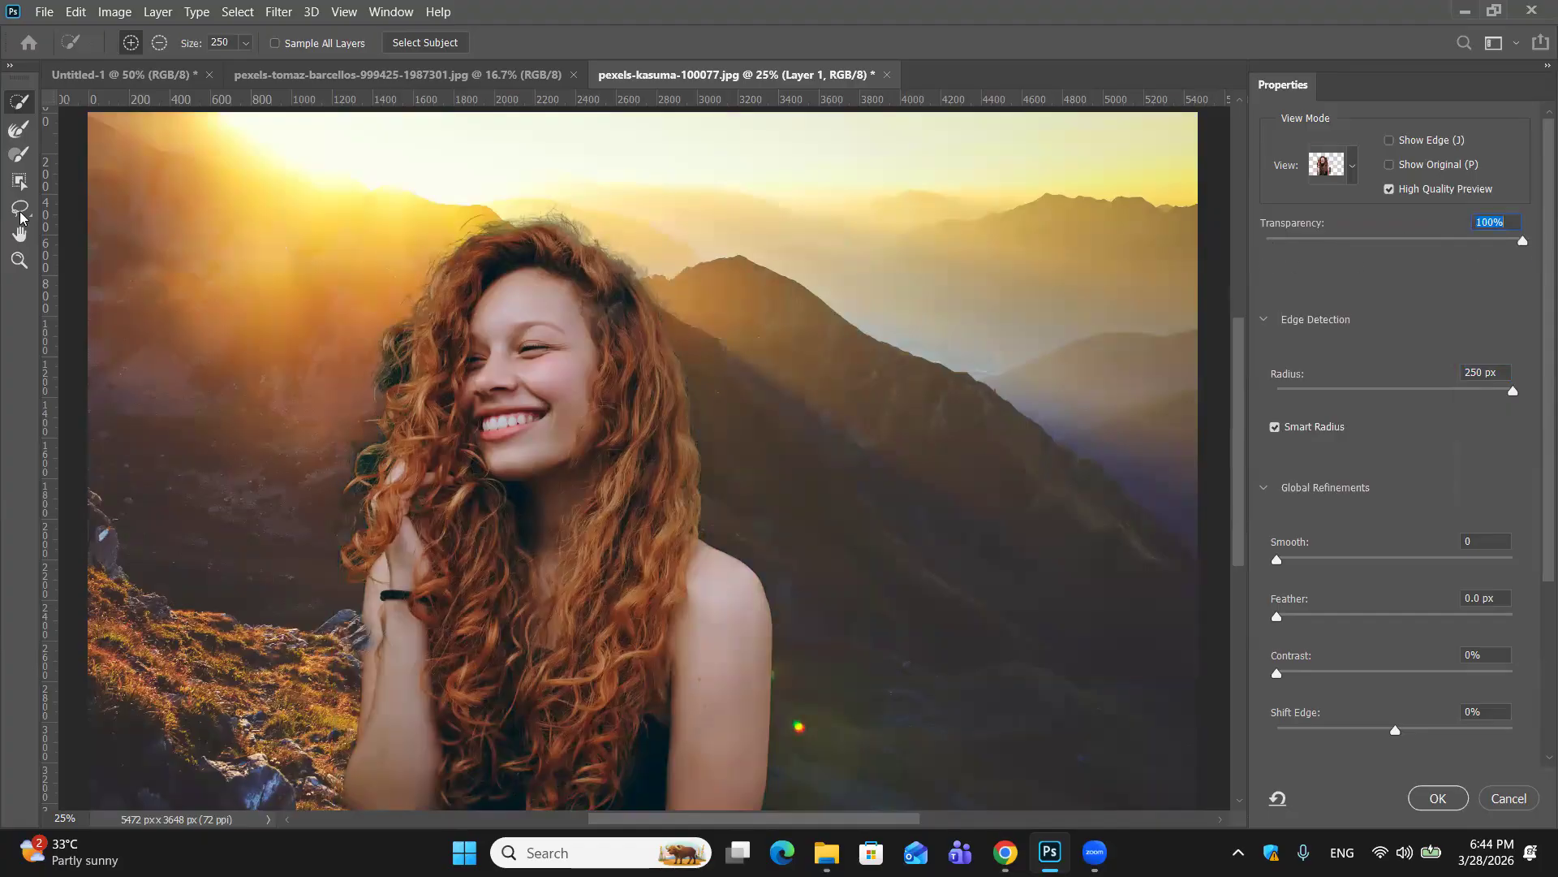
Step: Paint with the size 200 Refine Edge Brush along the crown and outer curls to clean up the hair edges
click(11, 140)
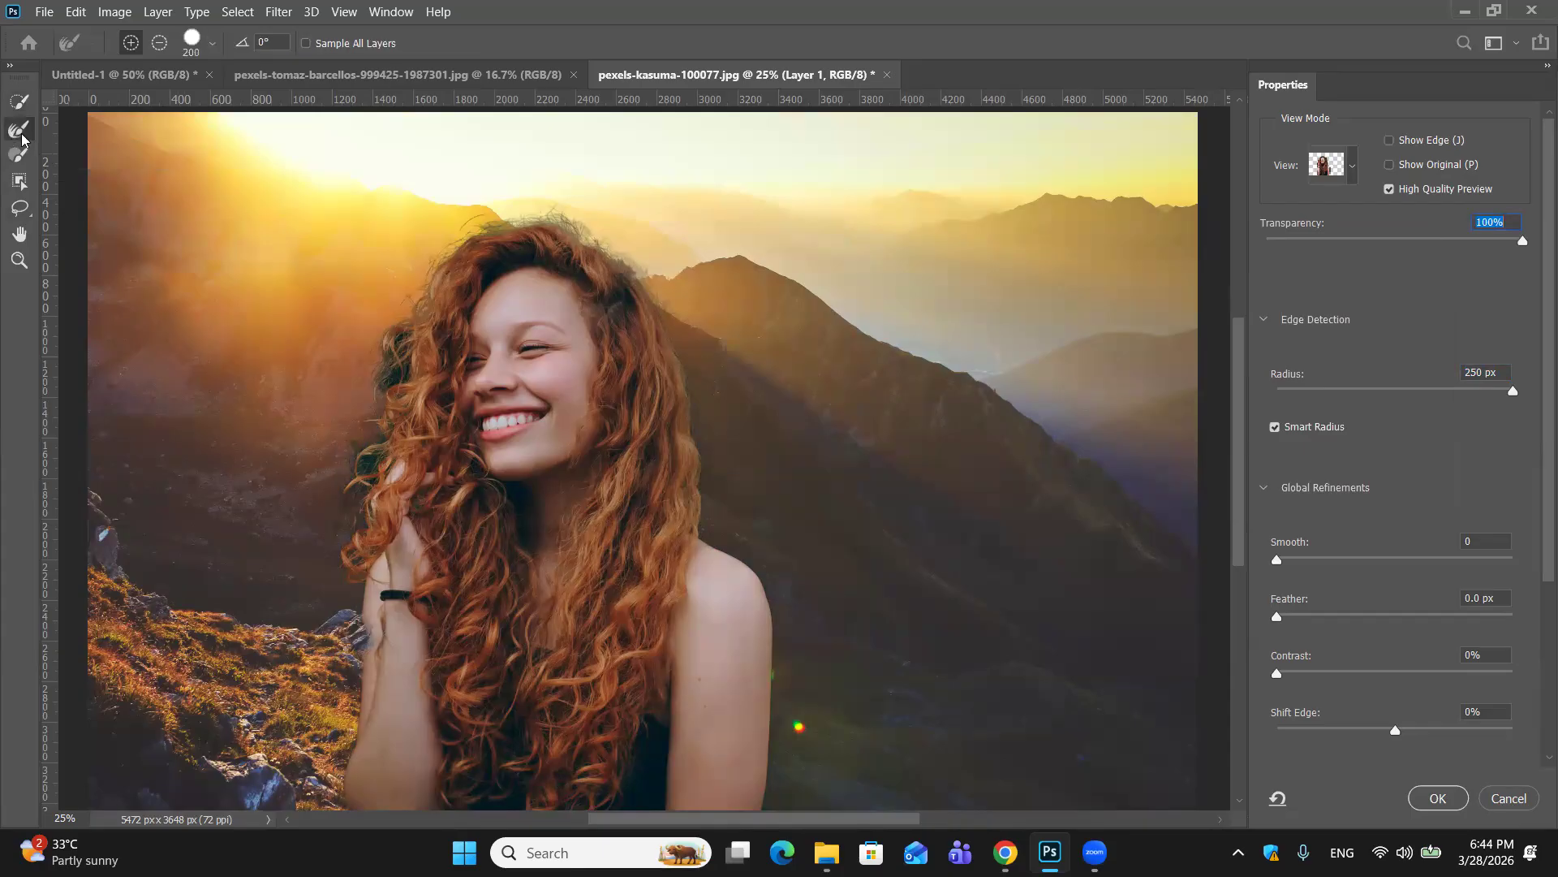
mouse_move(567, 216)
mouse_down()
mouse_move(585, 212)
mouse_move(470, 219)
mouse_move(430, 268)
mouse_move(375, 380)
mouse_move(371, 464)
mouse_up()
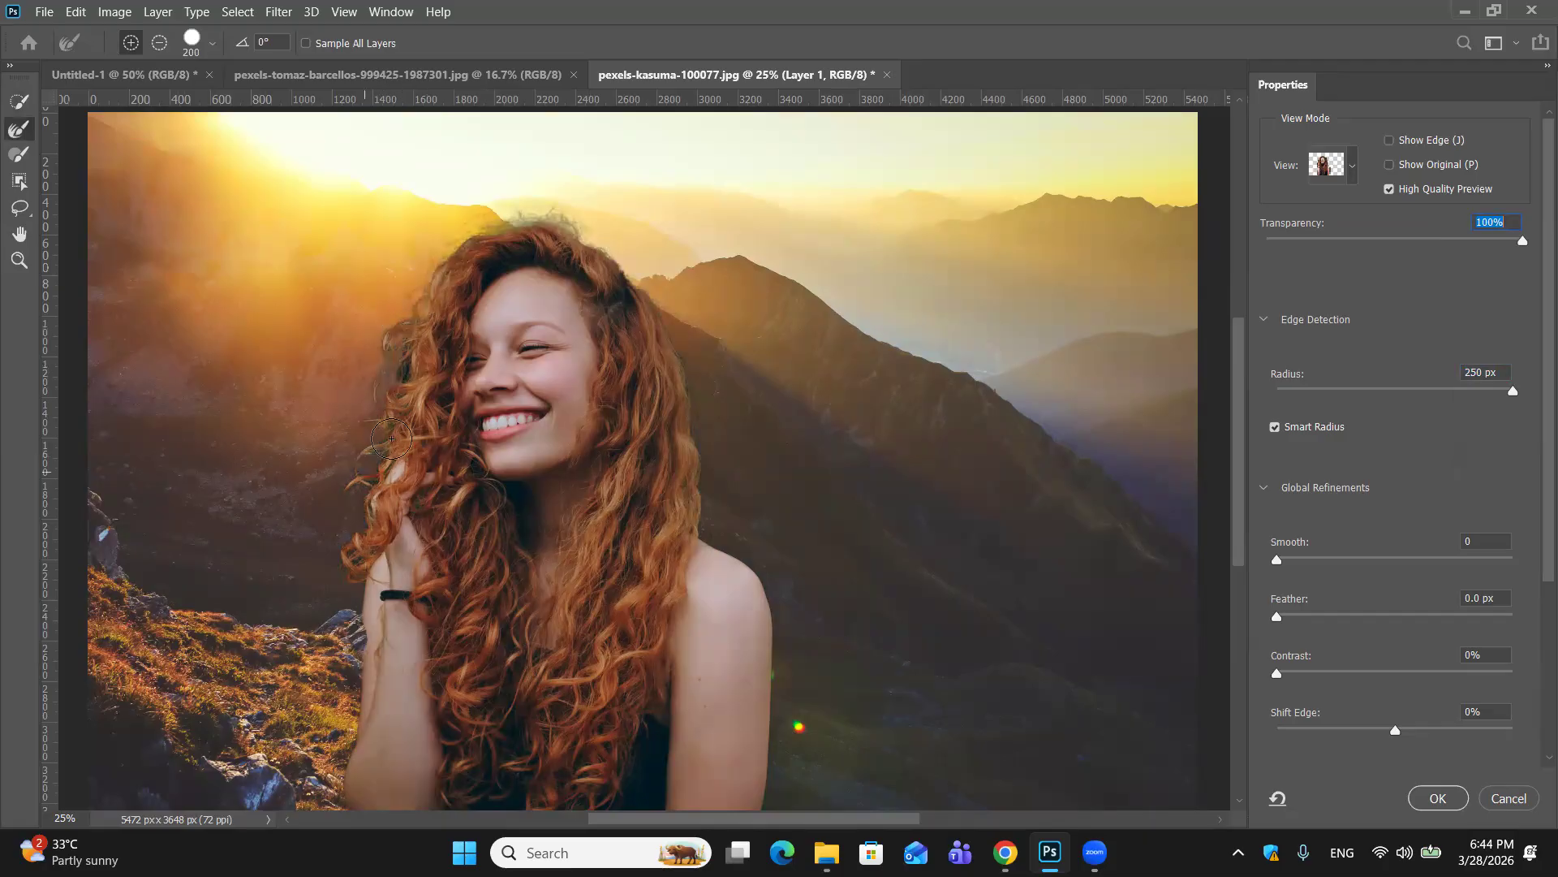
drag(502, 221, 569, 215)
mouse_move(468, 216)
mouse_down()
mouse_move(570, 224)
mouse_move(491, 216)
mouse_move(552, 214)
mouse_move(668, 337)
mouse_up()
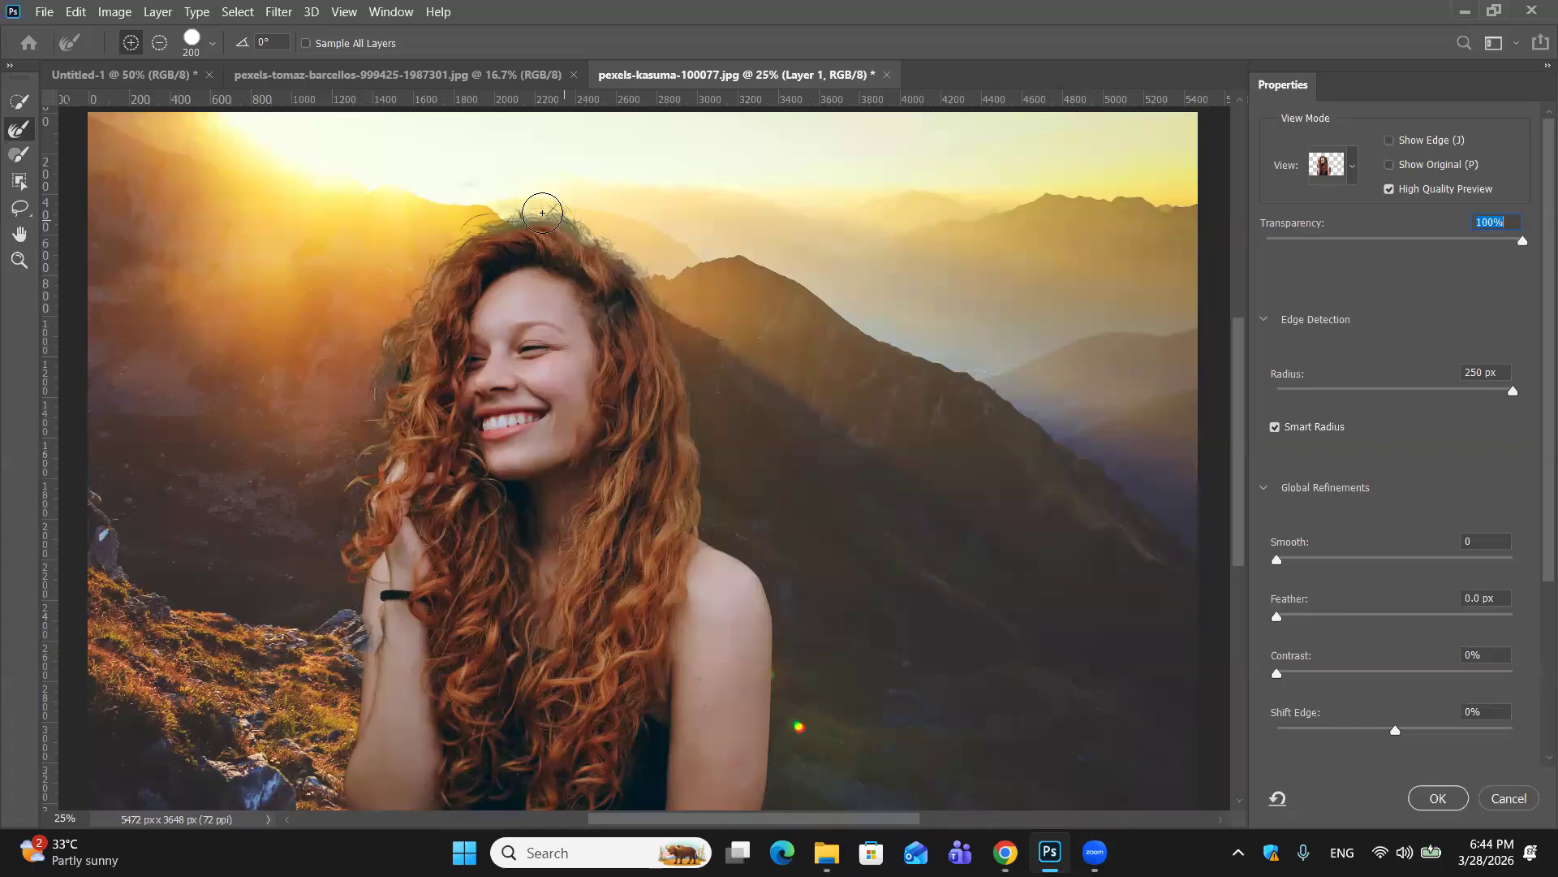
mouse_move(542, 213)
mouse_down()
mouse_move(510, 202)
mouse_move(555, 207)
mouse_move(430, 254)
mouse_move(365, 389)
mouse_move(508, 209)
mouse_up()
drag(362, 459, 381, 371)
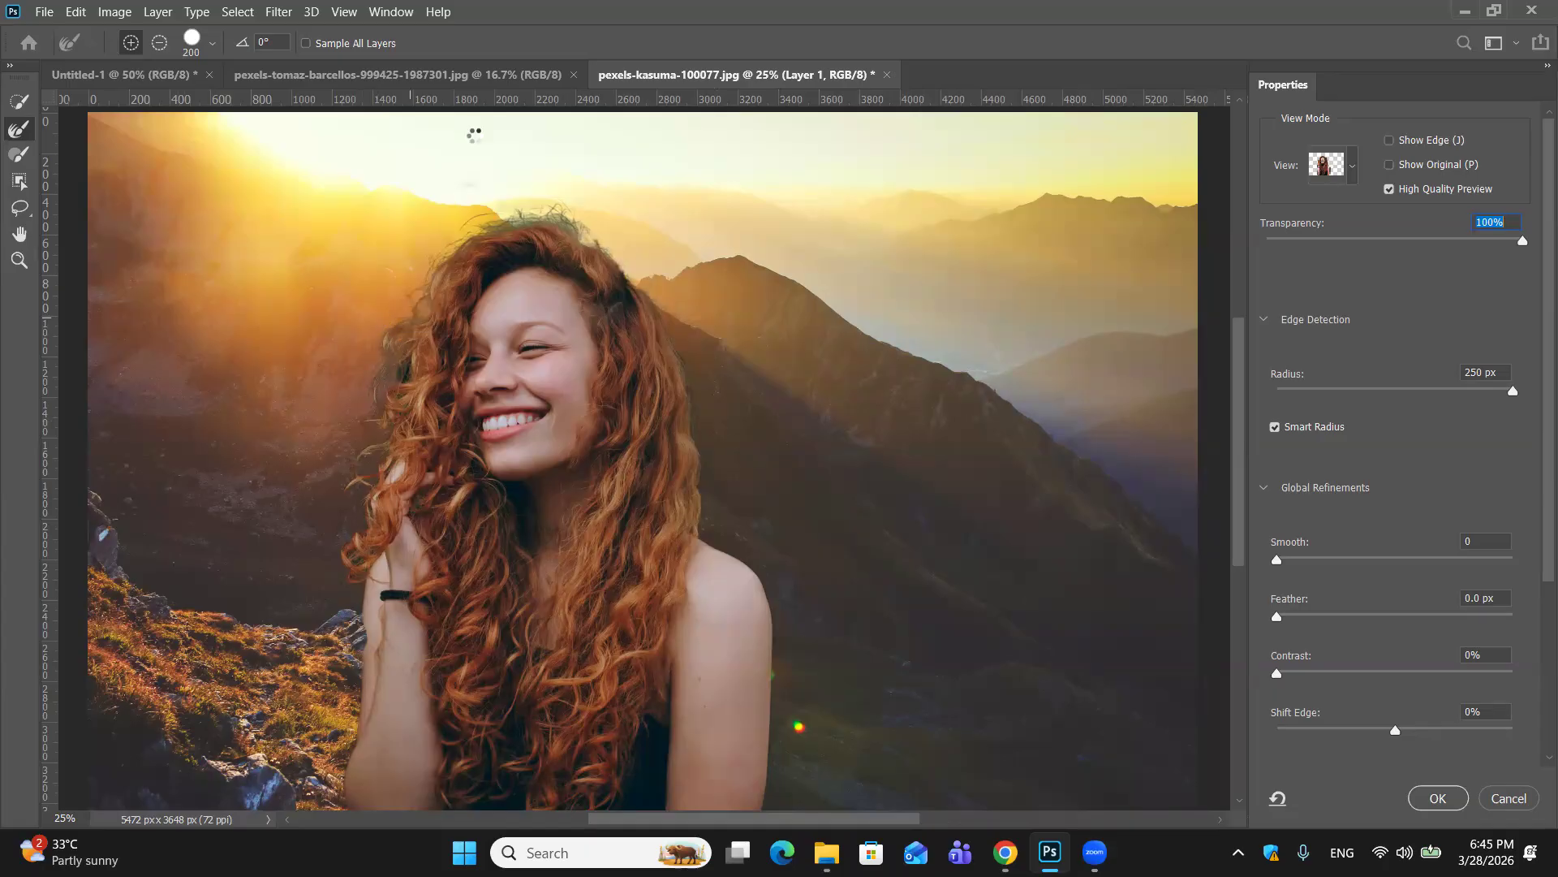
Step: Set the Edge Detection radius to 228 px and brush the hair edges along the crown with the size 200 Refine Edge Brush
click(564, 216)
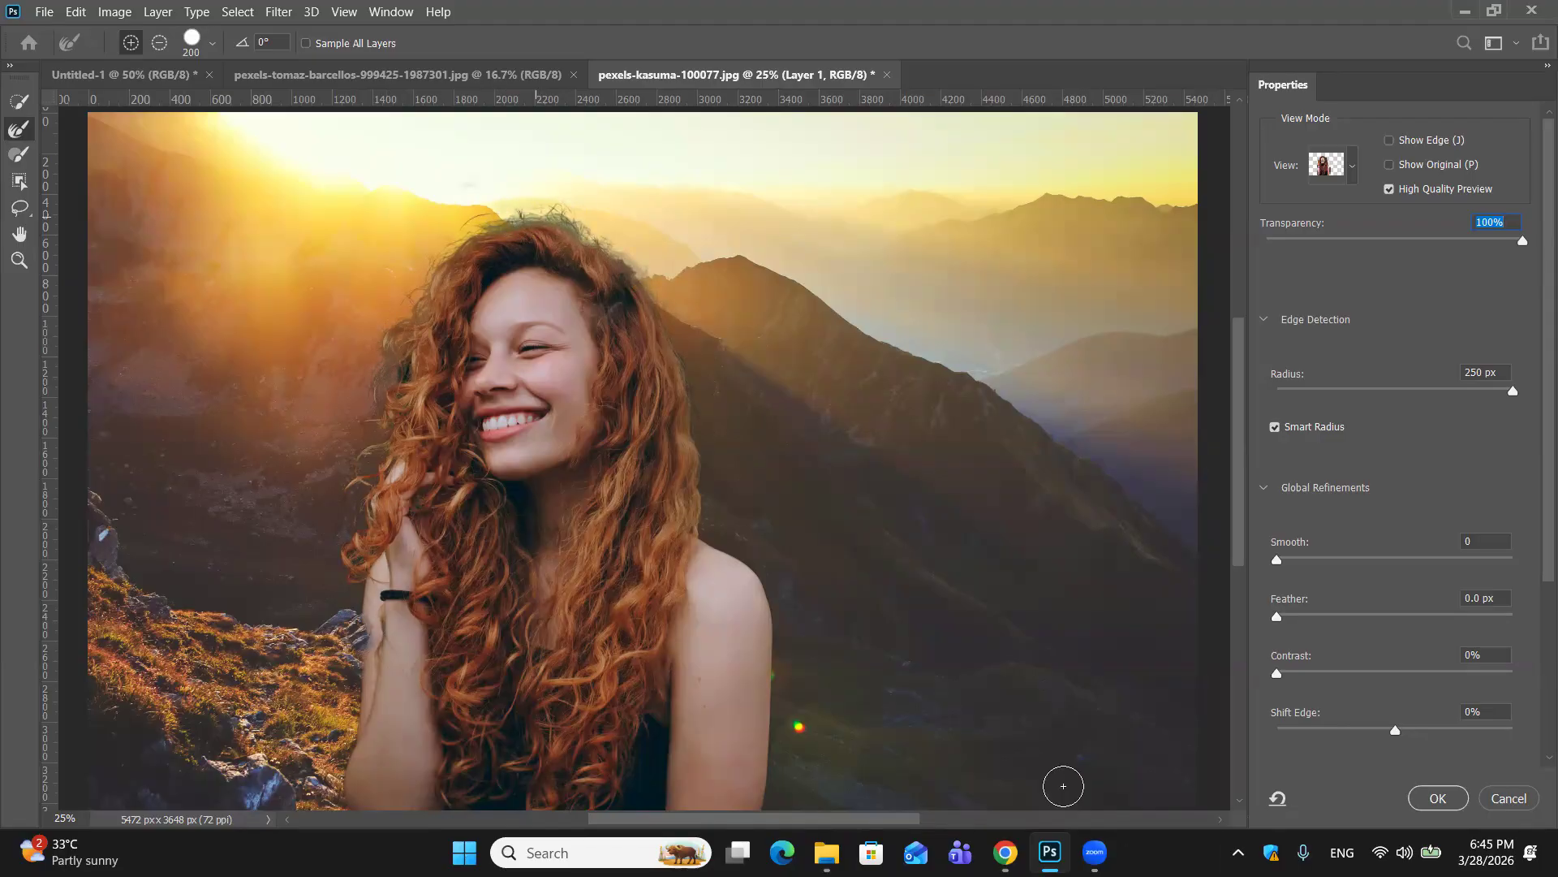
click(1501, 391)
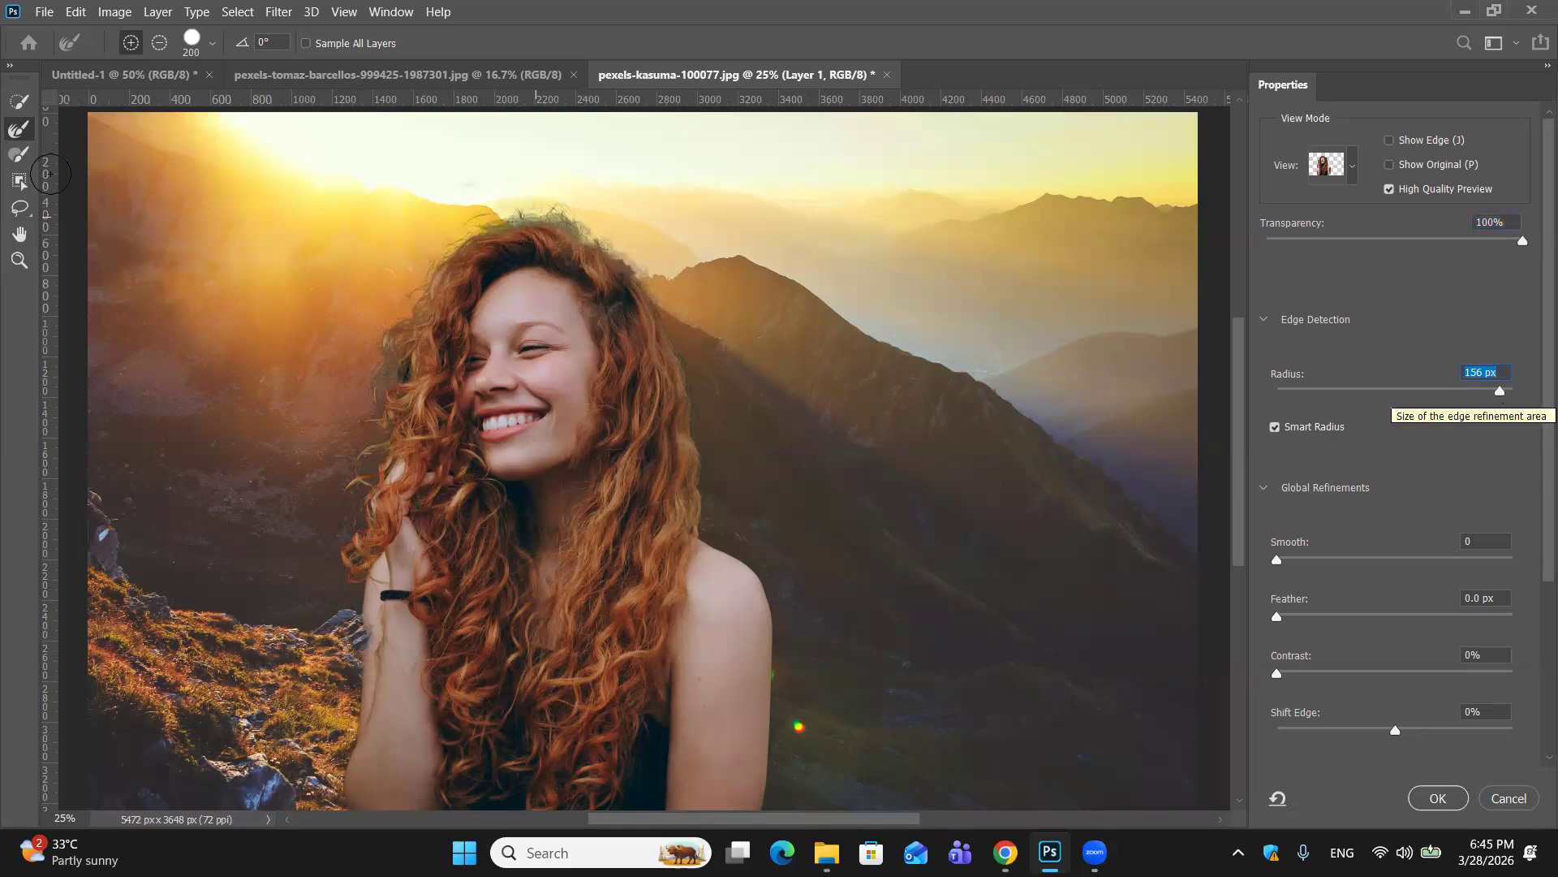
drag(499, 203, 528, 209)
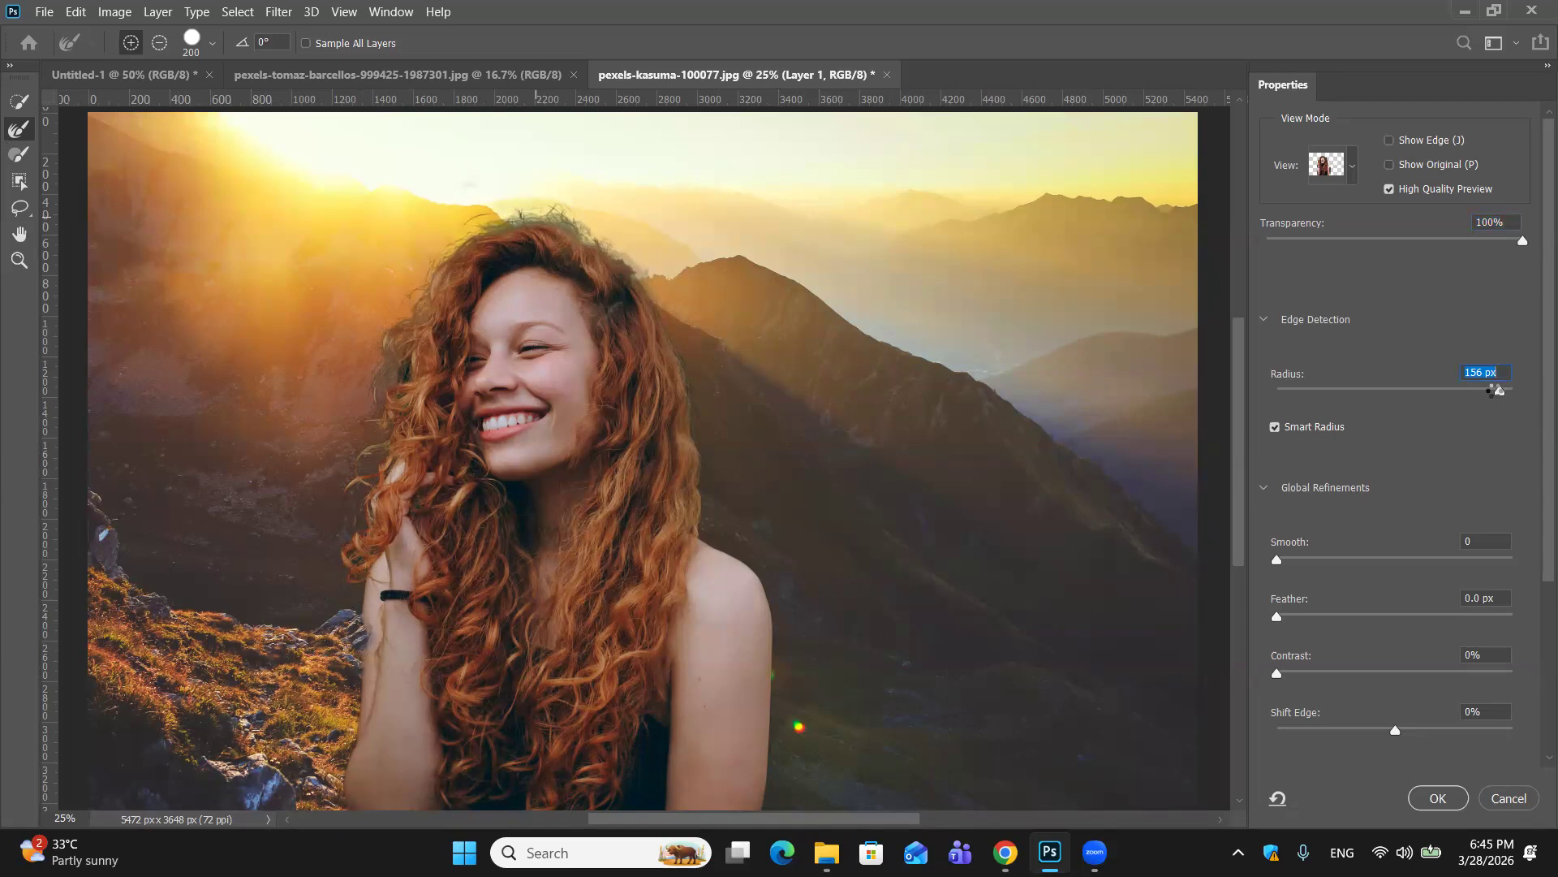
drag(1500, 391, 1531, 382)
mouse_move(497, 181)
mouse_down()
mouse_move(471, 211)
mouse_move(504, 202)
mouse_up()
mouse_move(565, 213)
mouse_down()
mouse_move(646, 315)
mouse_move(686, 329)
mouse_move(723, 487)
mouse_move(742, 486)
mouse_up()
Step: Compare the hair cutout with the original portrait by lowering the preview transparency to 0% and returning it to 100%
drag(1522, 244, 1267, 242)
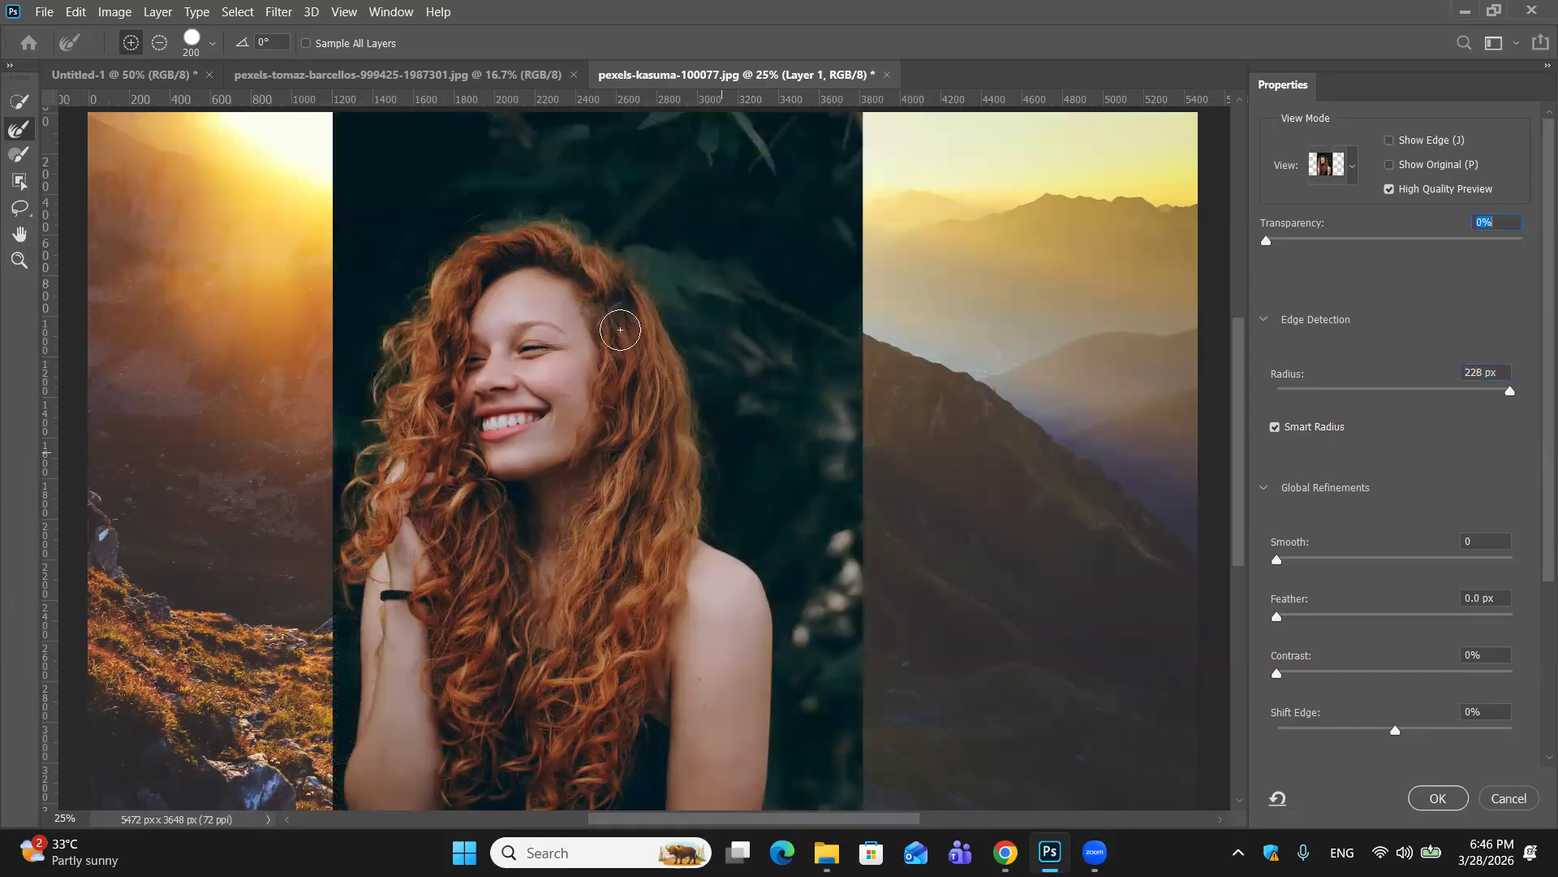
scroll(597, 339, up, 3)
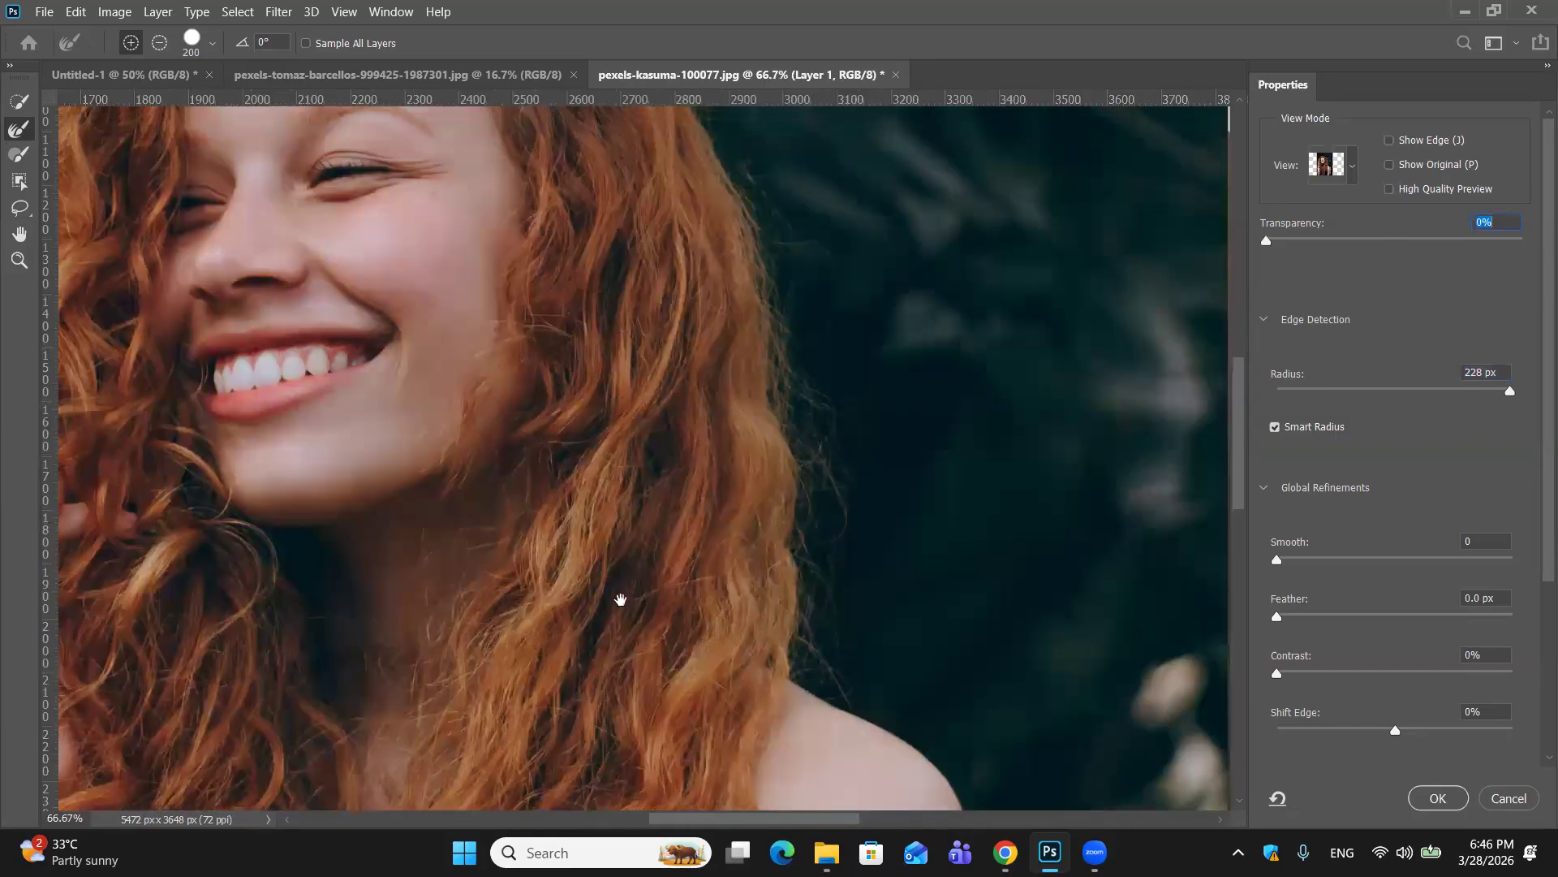
scroll(636, 337, up, 5)
mouse_move(558, 223)
mouse_down()
mouse_move(618, 220)
mouse_move(645, 254)
mouse_up()
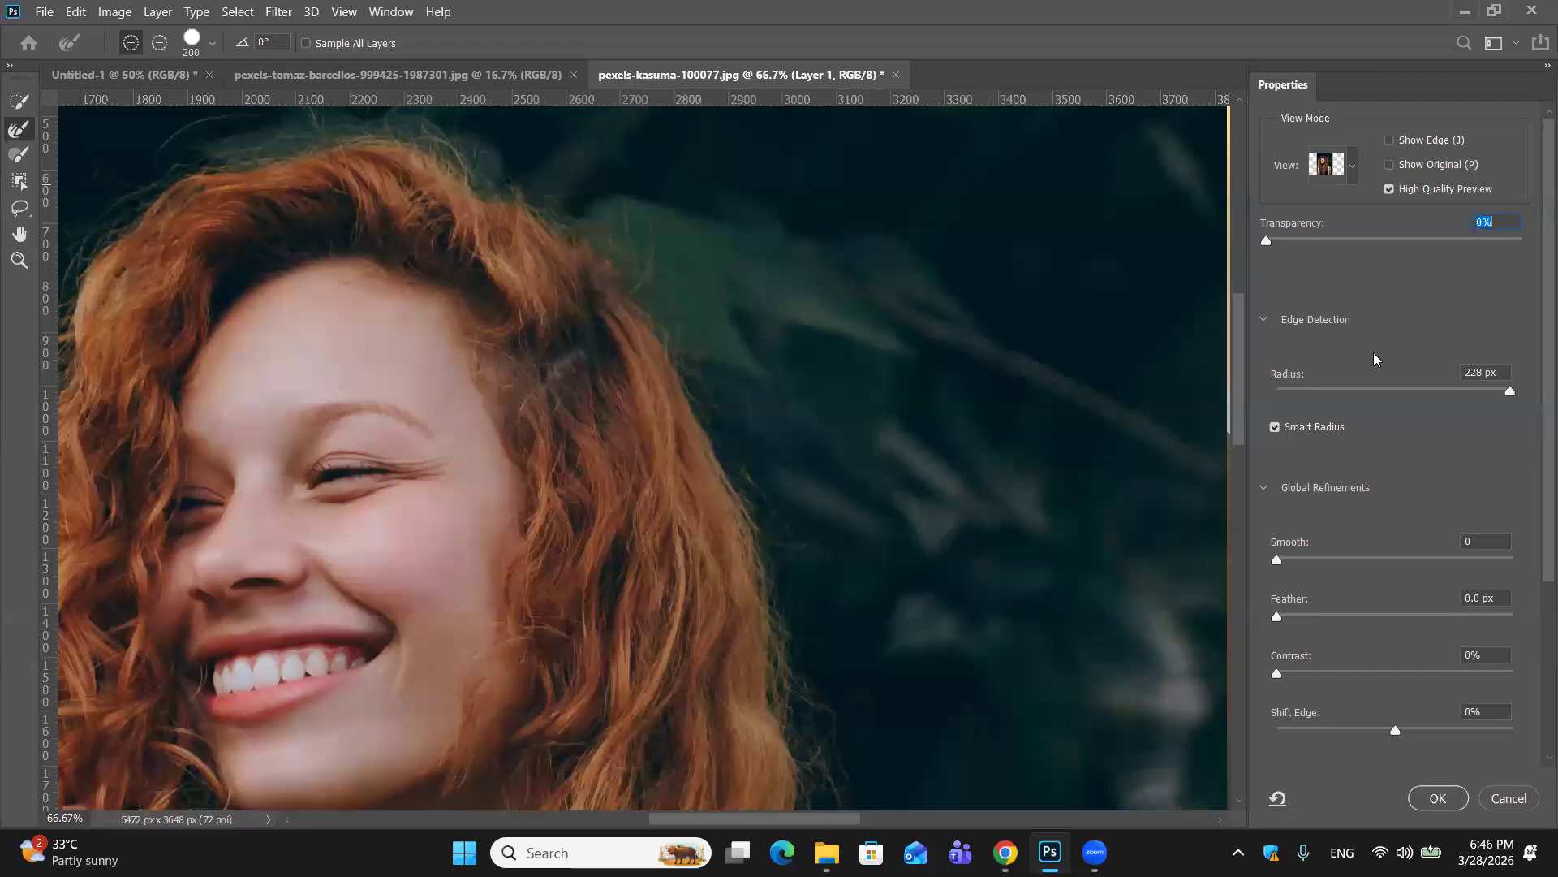
key(ctrl+minus)
key(ctrl+minus)
key(ctrl+minus)
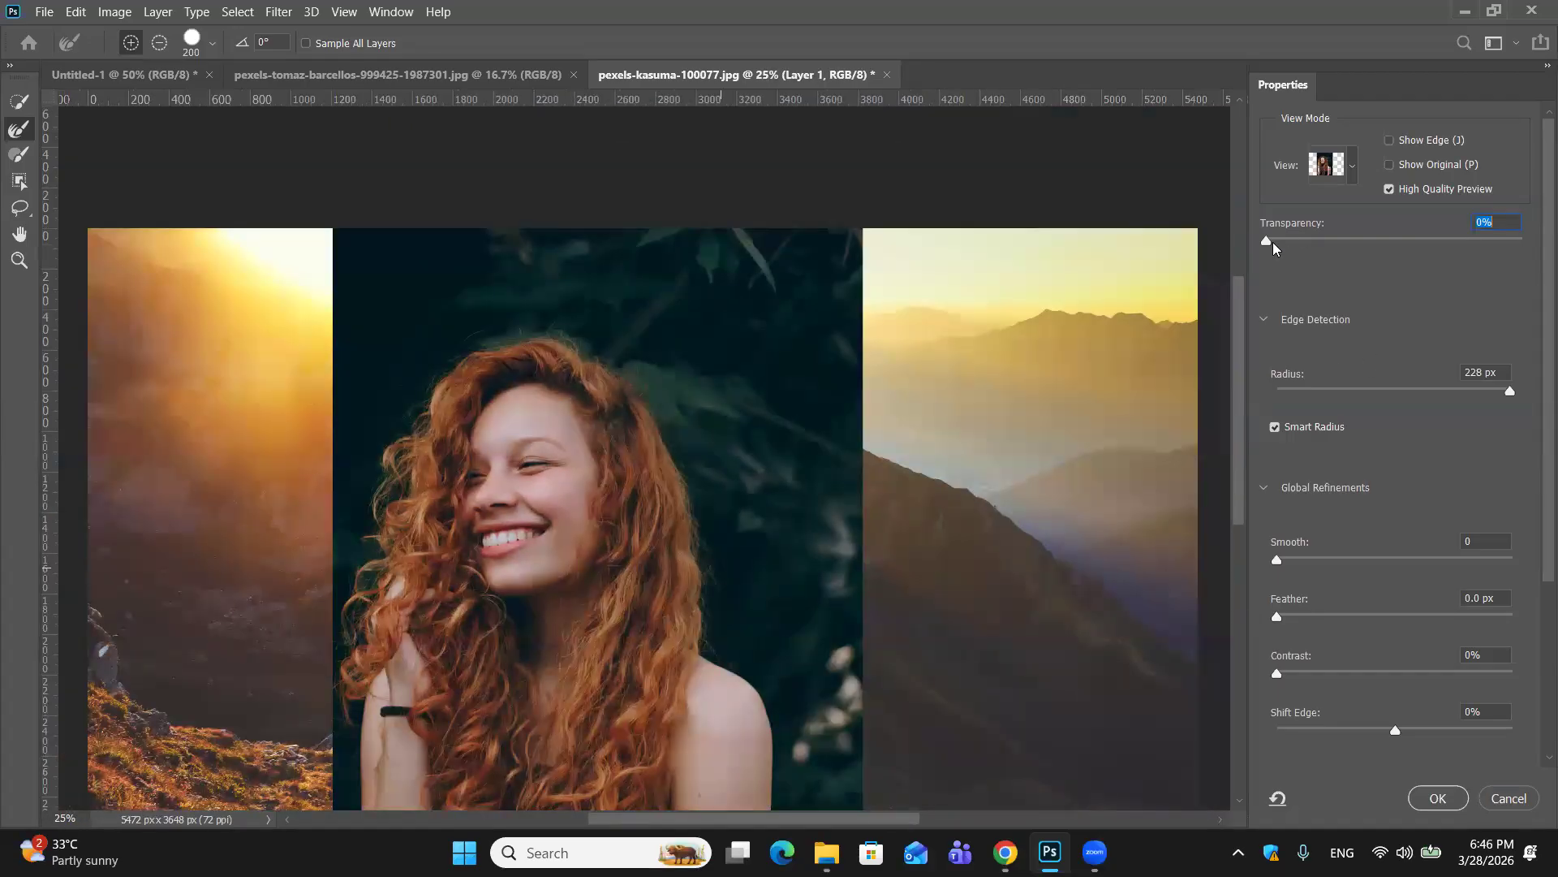
drag(1268, 241, 1534, 242)
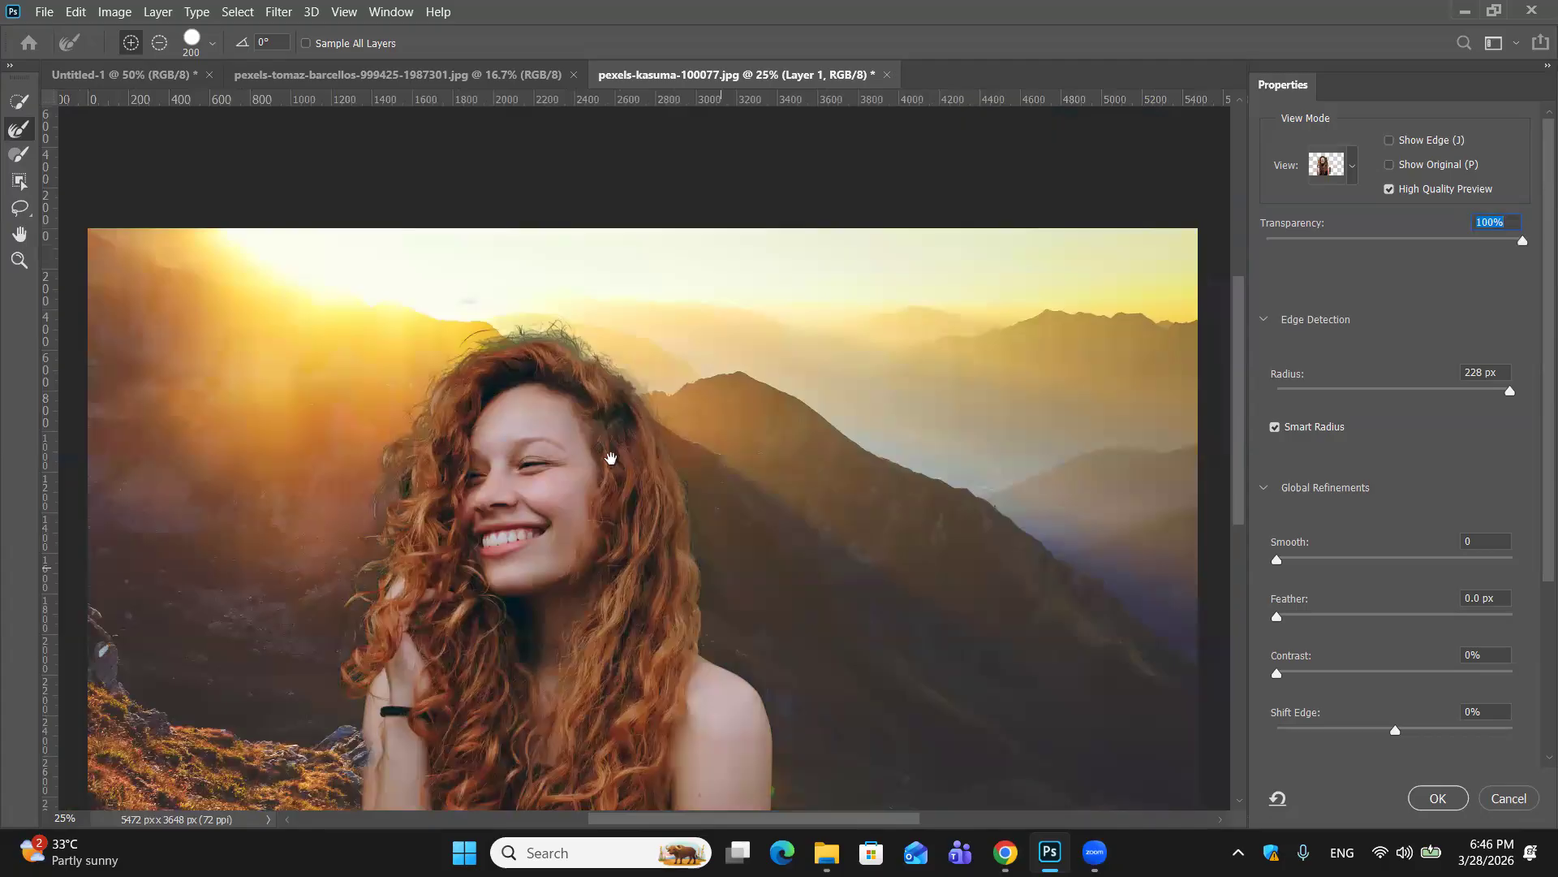
Step: Output the refined cutout as a New Layer with Layer Mask and apply Select and Mask
scroll(617, 355, down, 2)
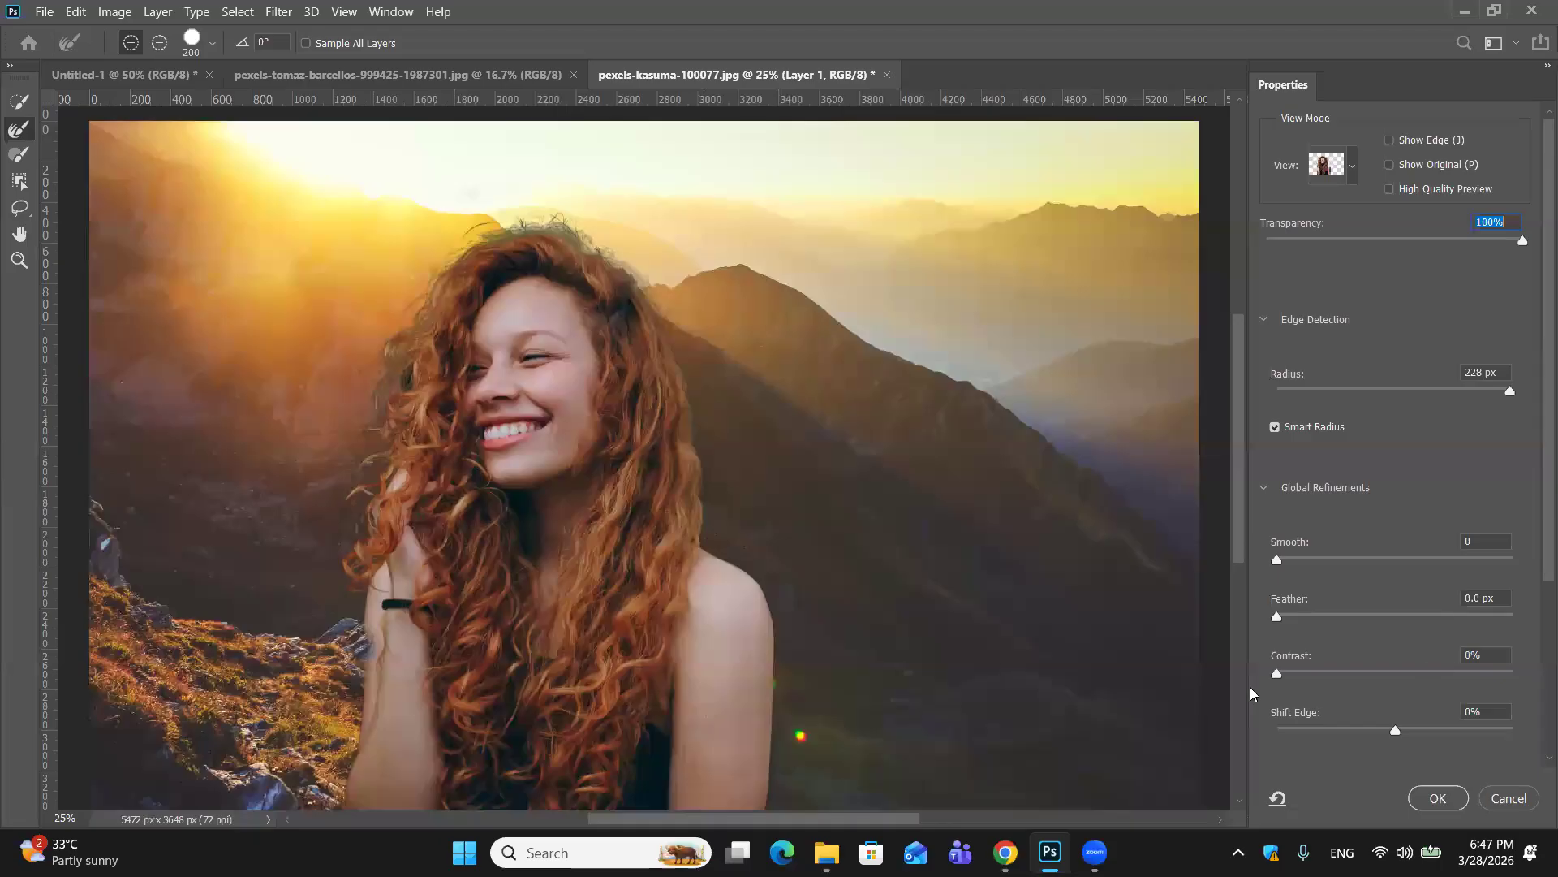
scroll(1413, 647, down, 2)
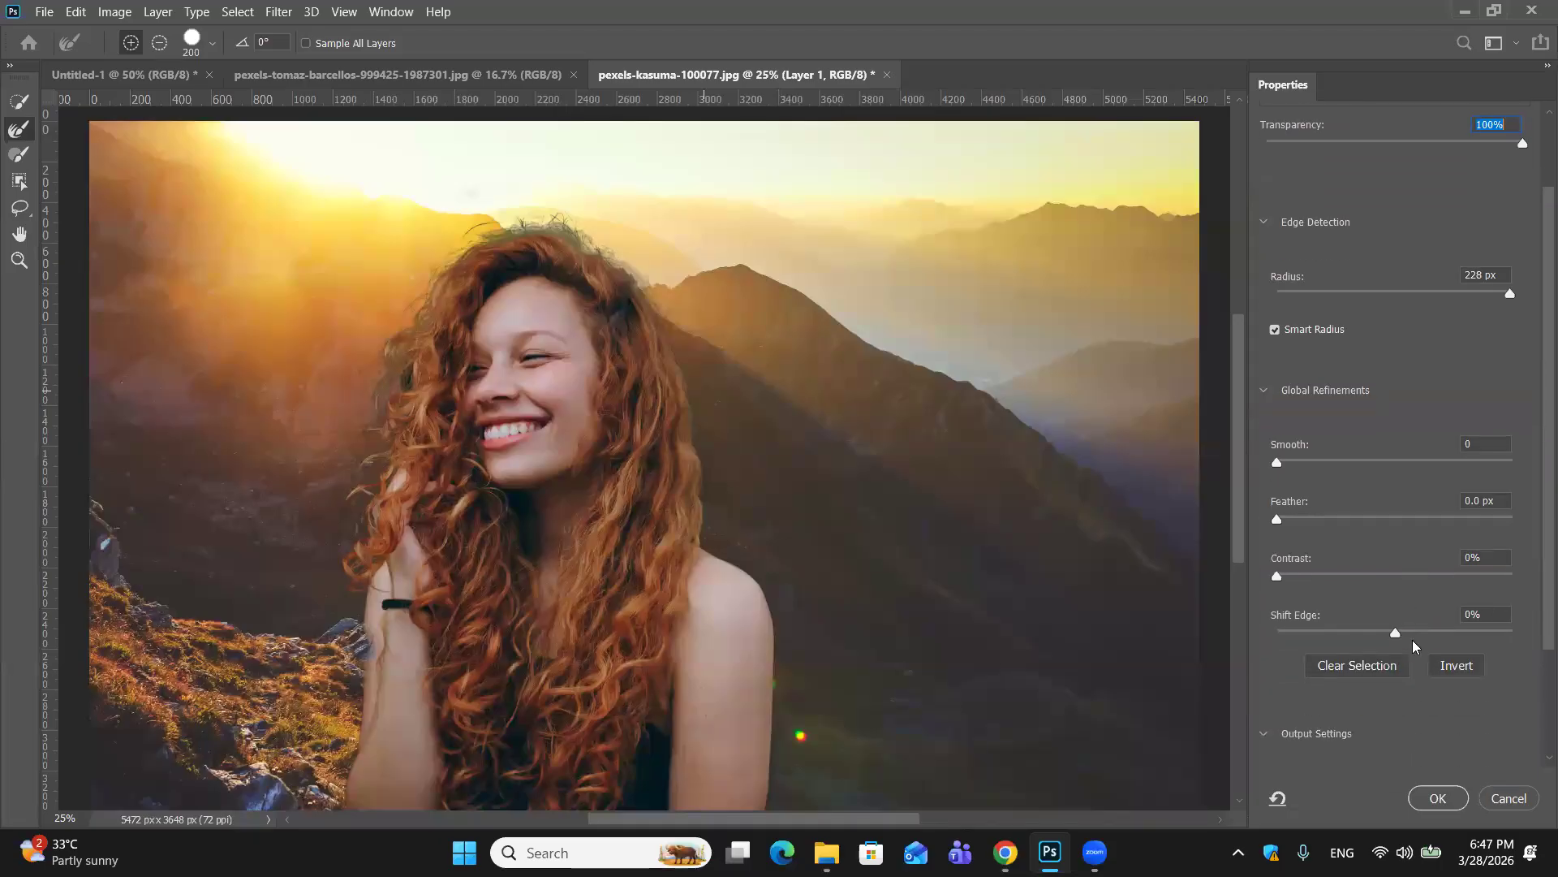
click(1265, 735)
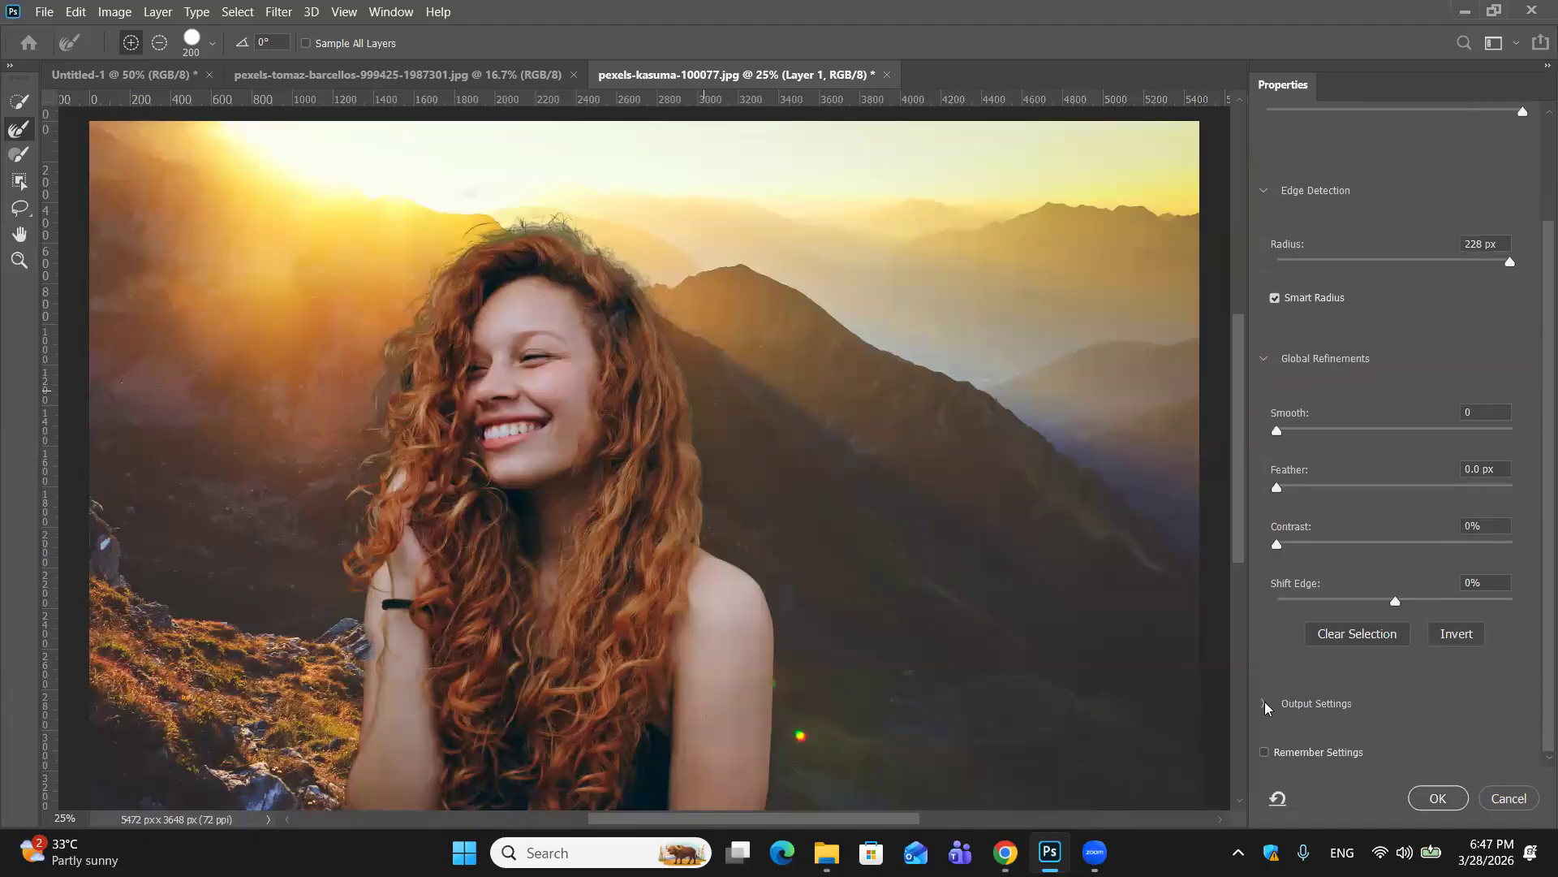
click(1289, 713)
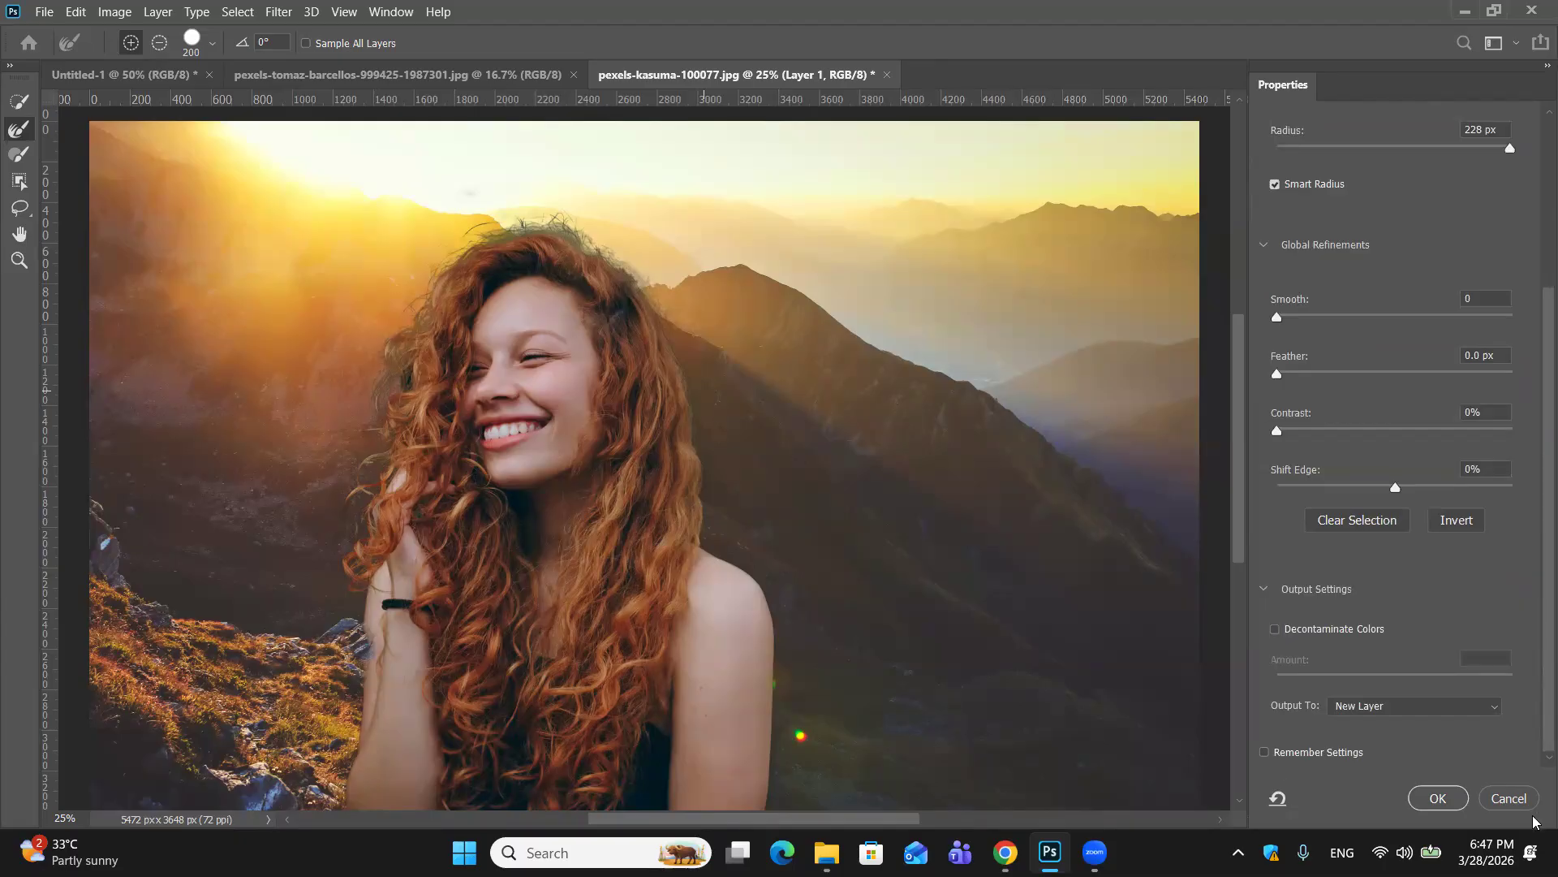
scroll(1363, 771, down, 3)
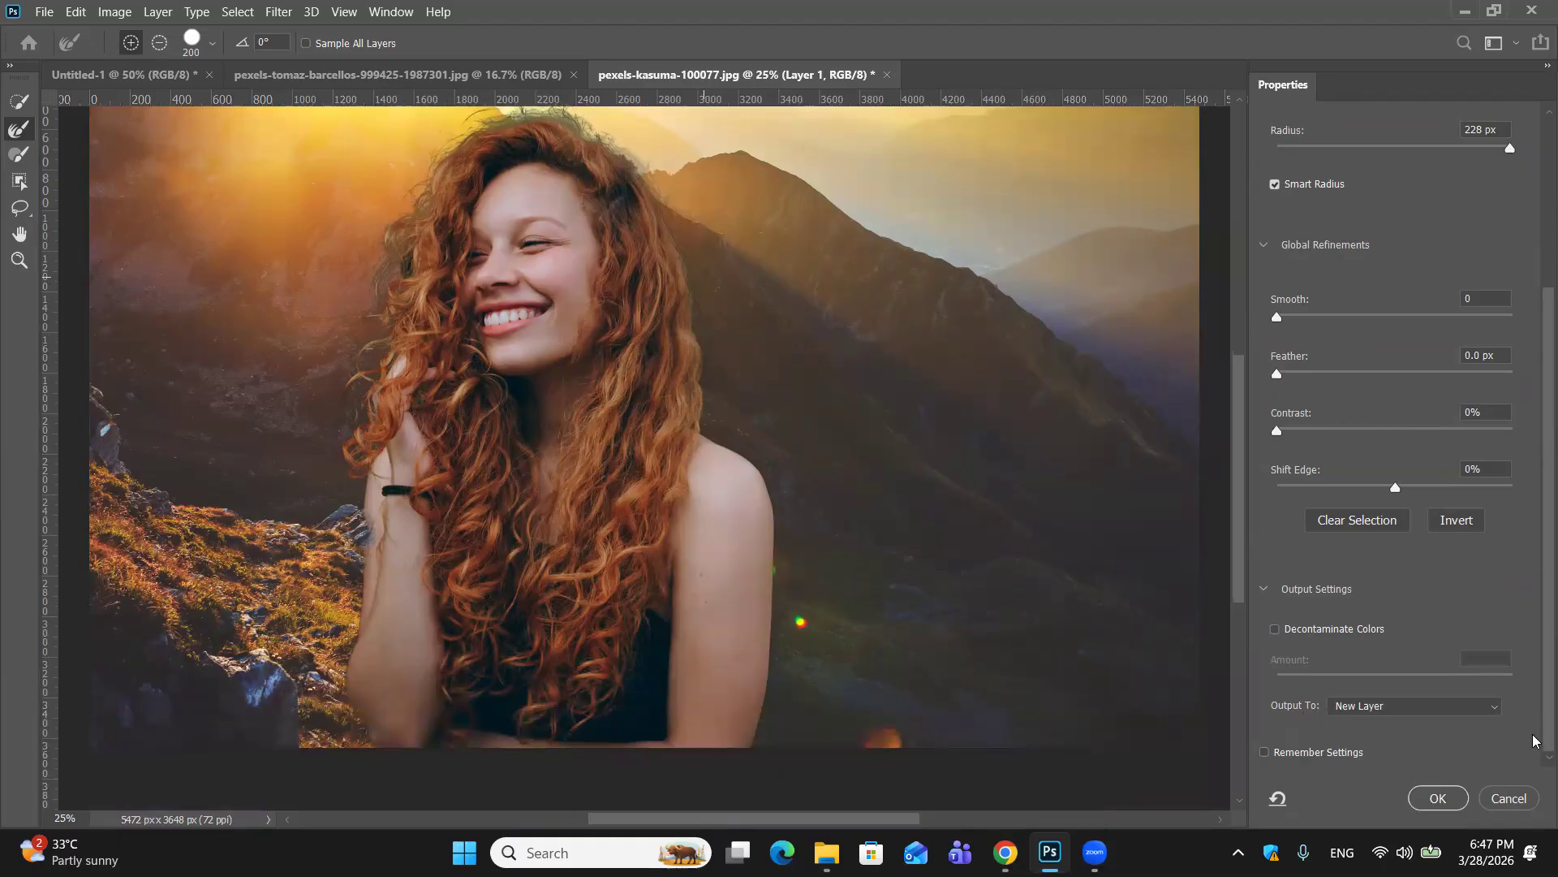
click(1496, 706)
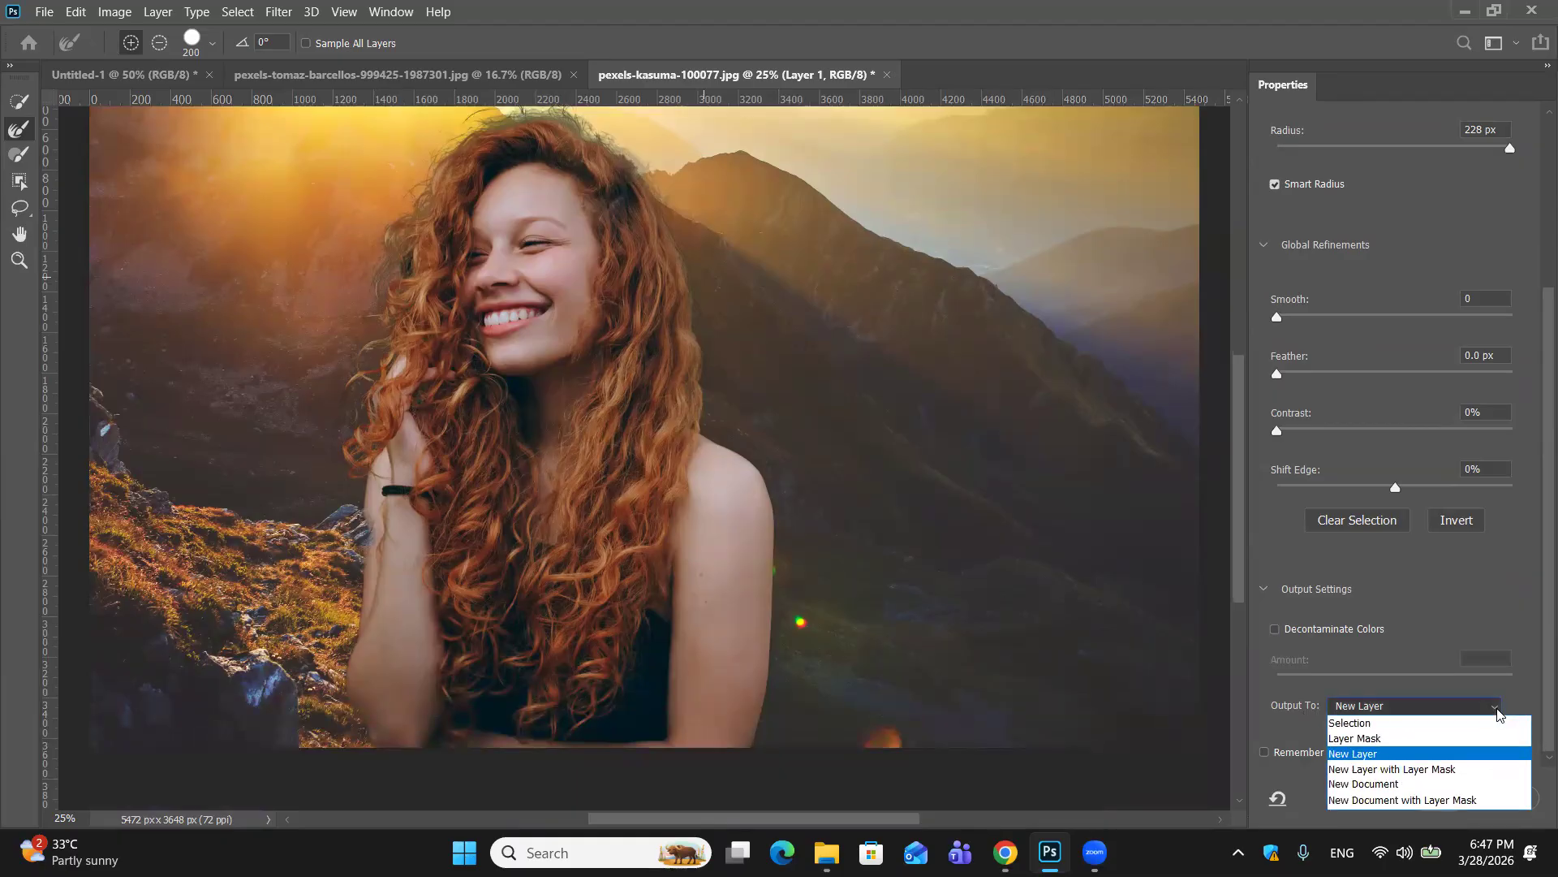
click(1455, 772)
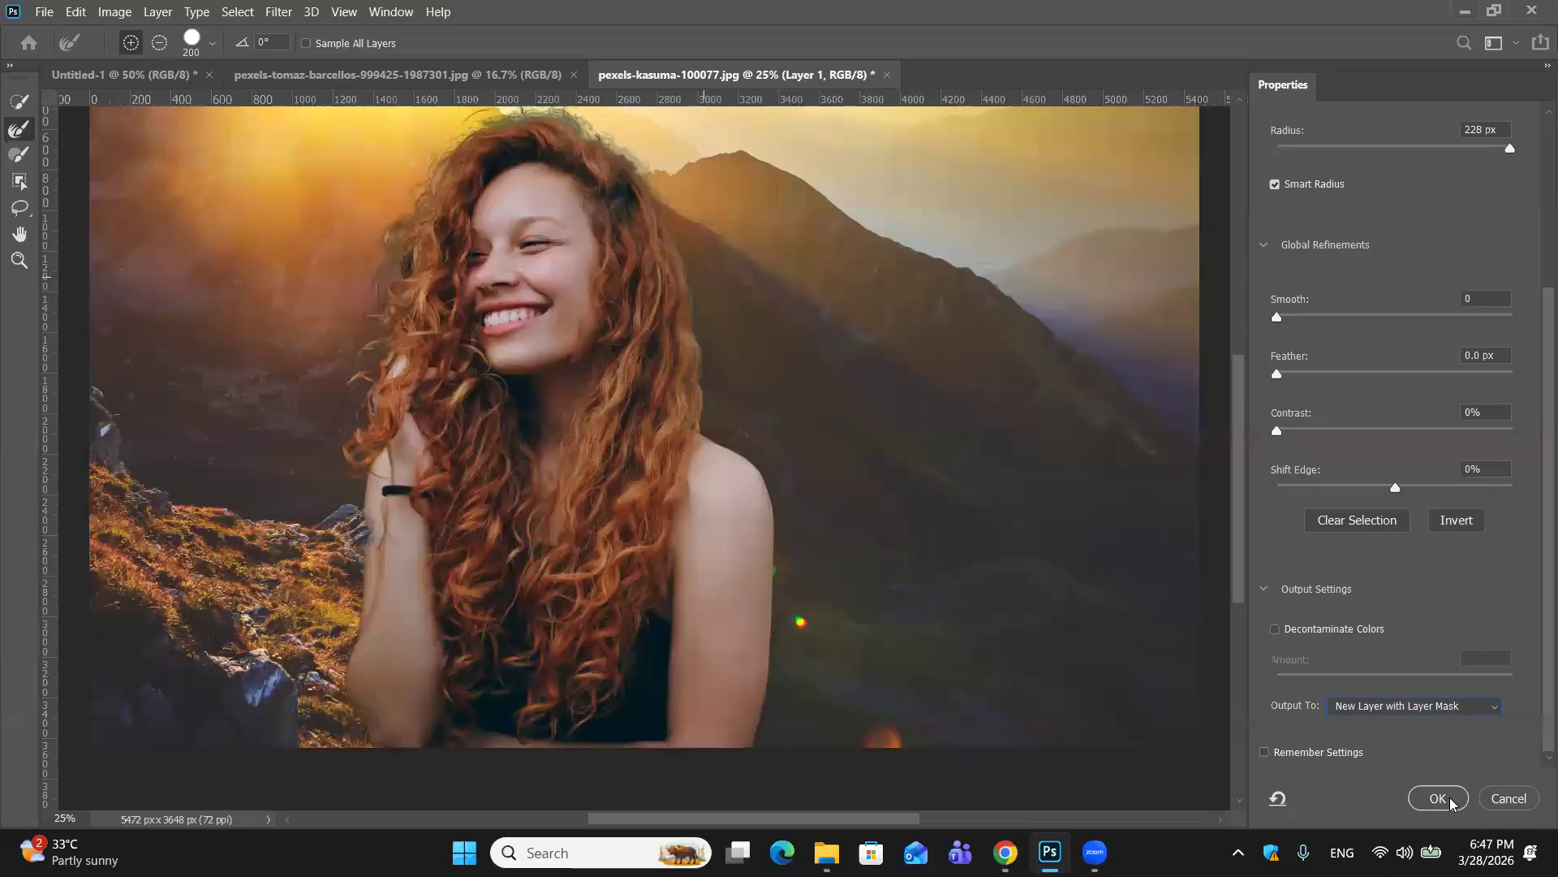
click(1439, 799)
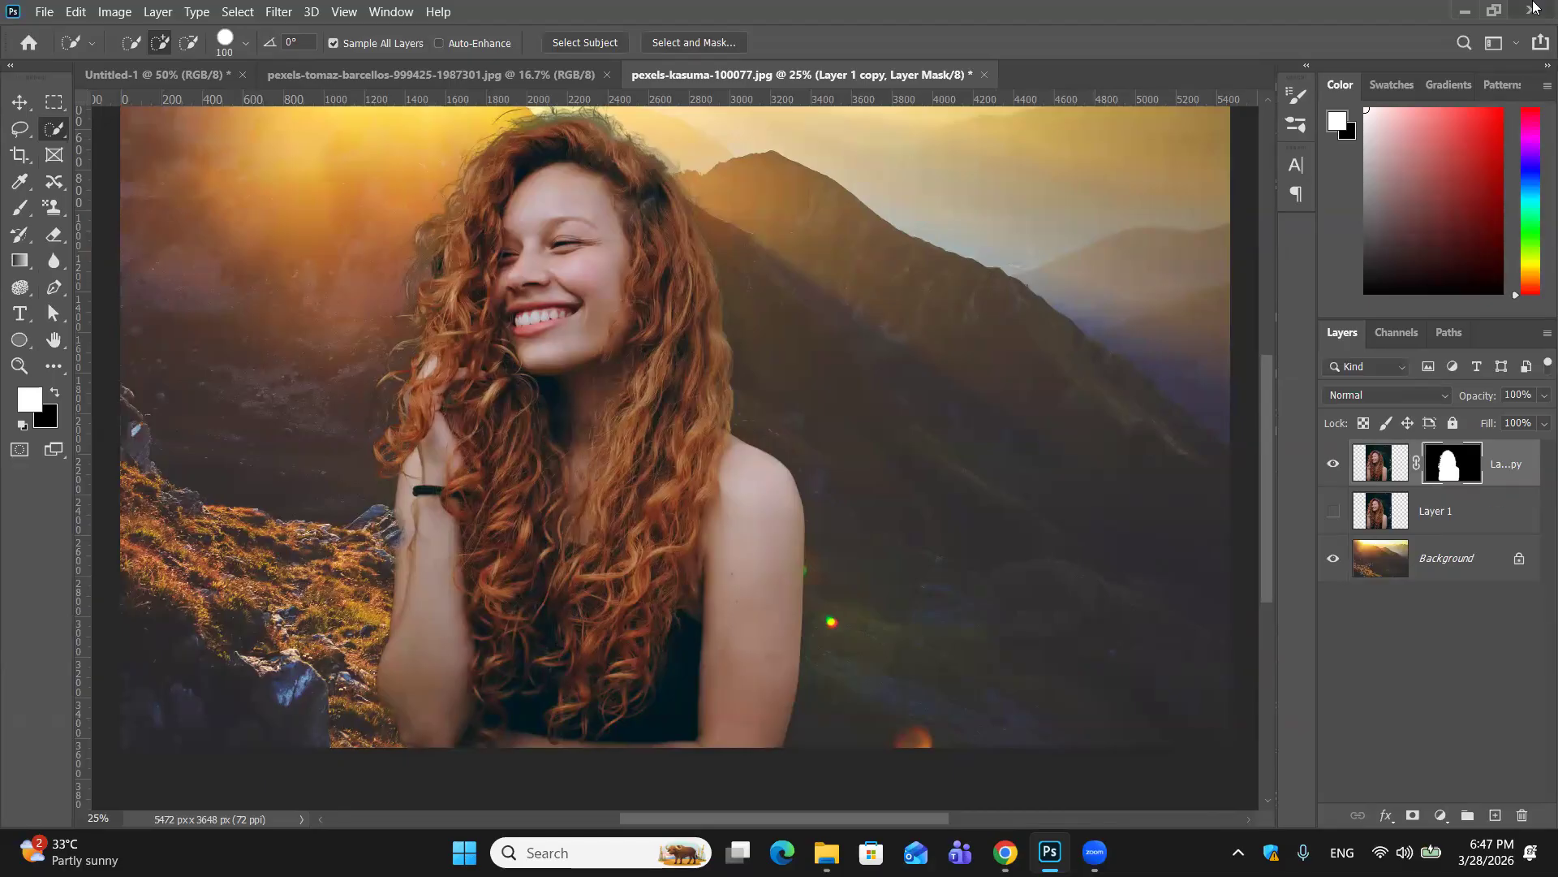
Step: Compare the masked cutout with the original by toggling Layer 1's visibility and temporarily disabling the new layer's mask
click(1334, 513)
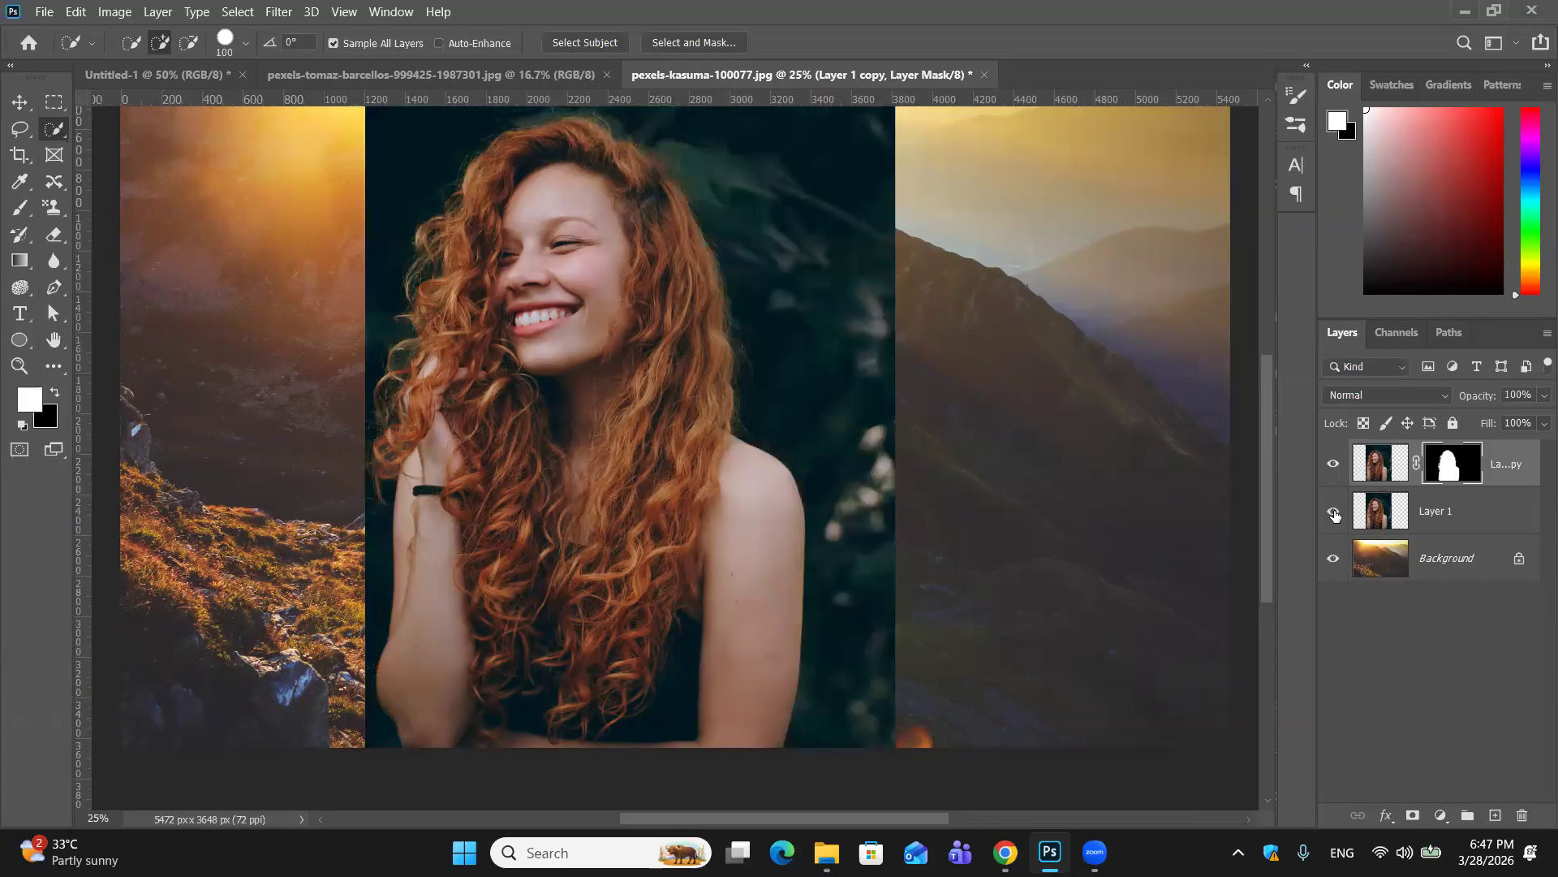
click(1334, 513)
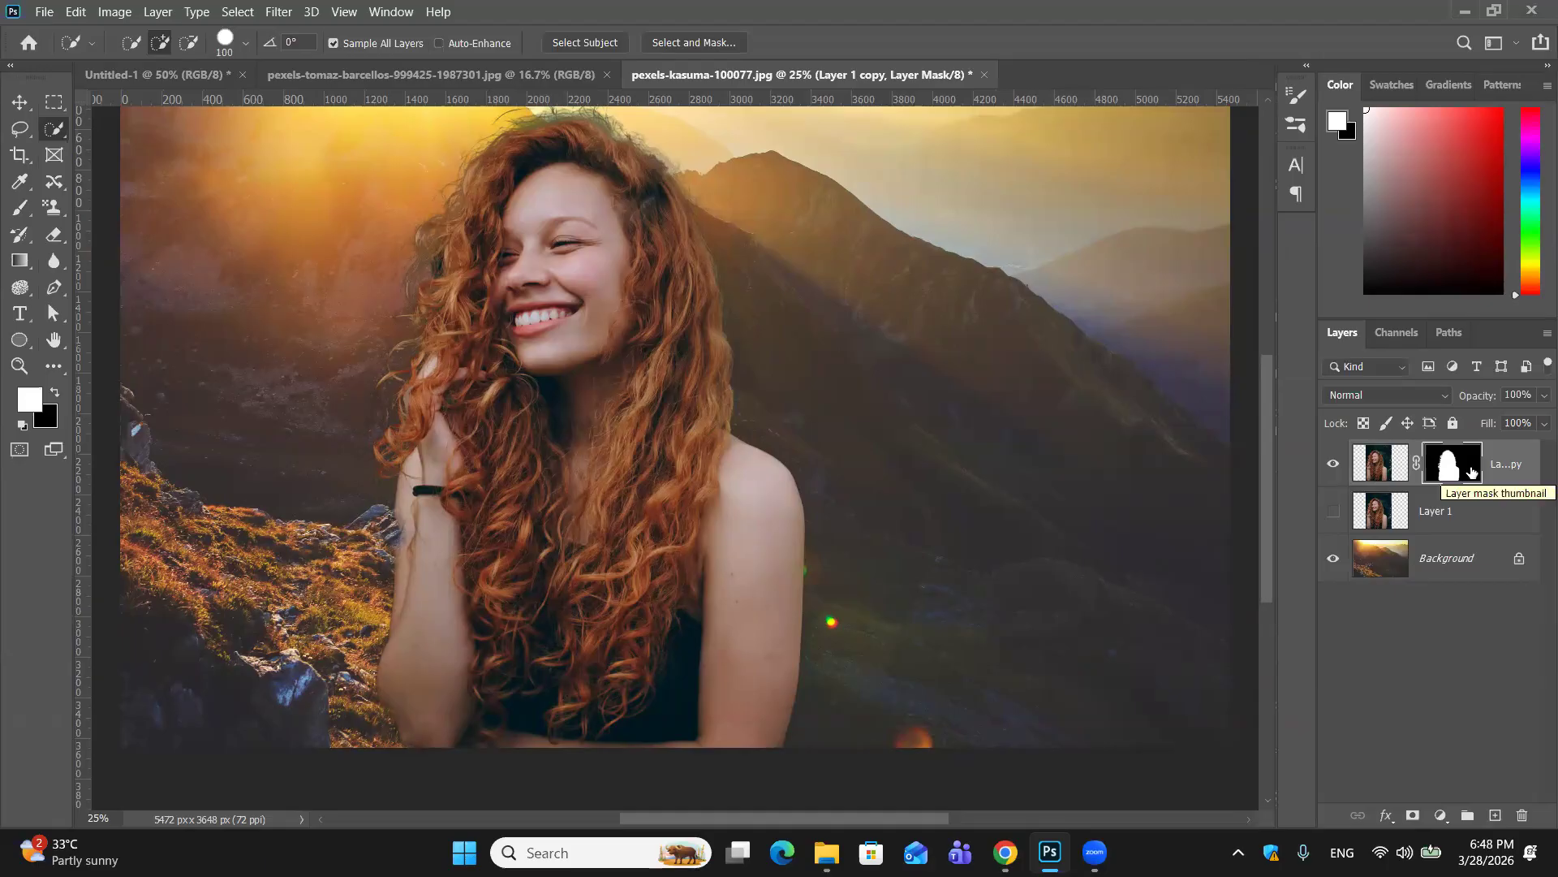
shift+click(1472, 471)
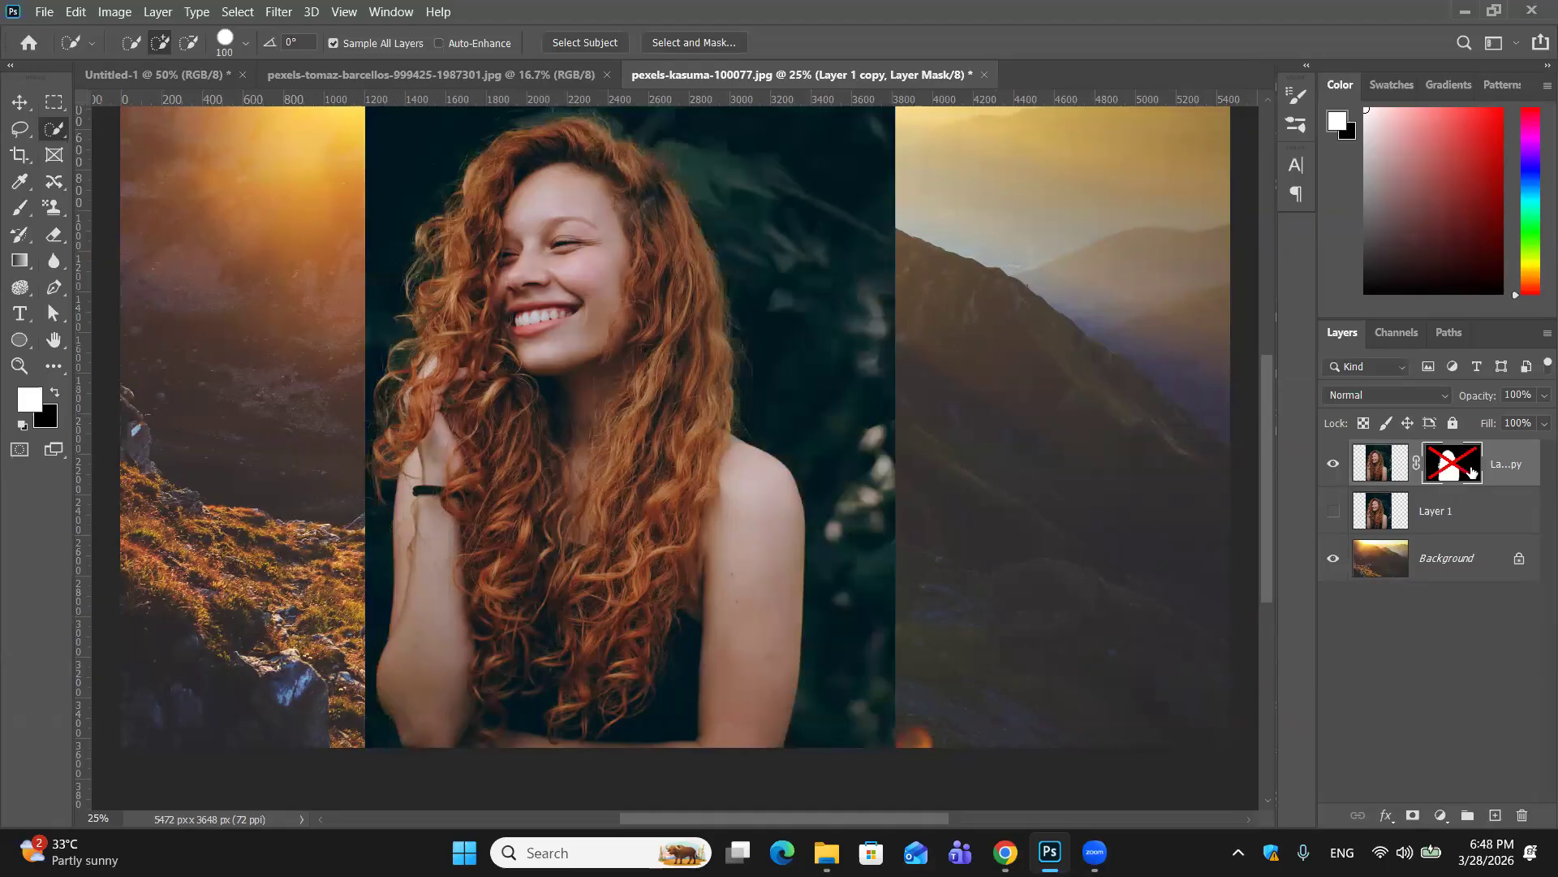
shift+click(1472, 471)
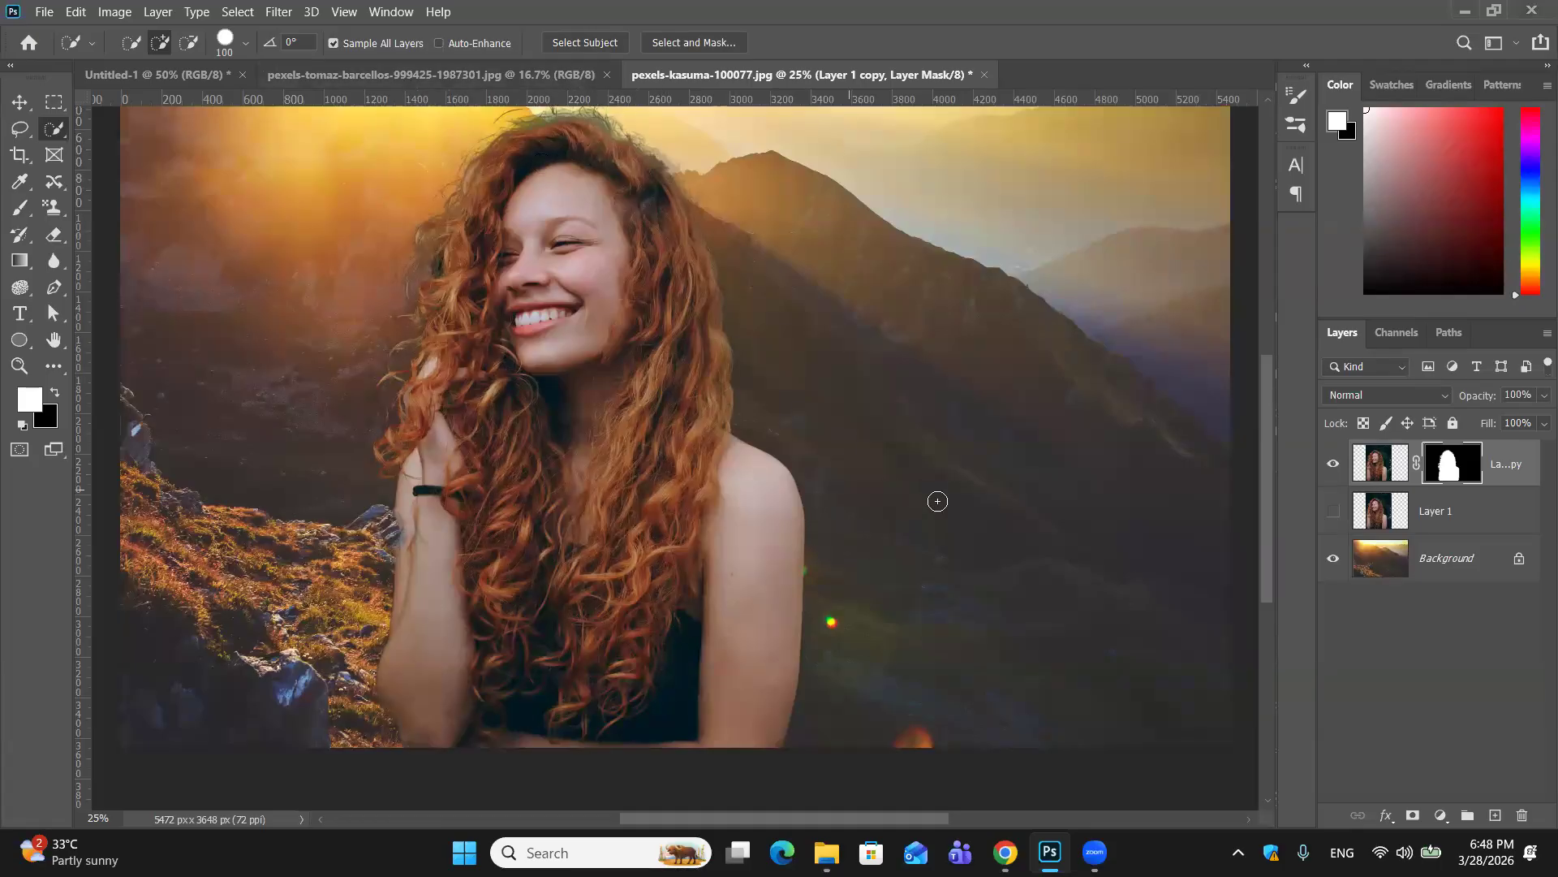
Step: Reopen the Layer 1 copy mask in Select and Mask and turn on Decontaminate Colors at 100%
right_click(1509, 470)
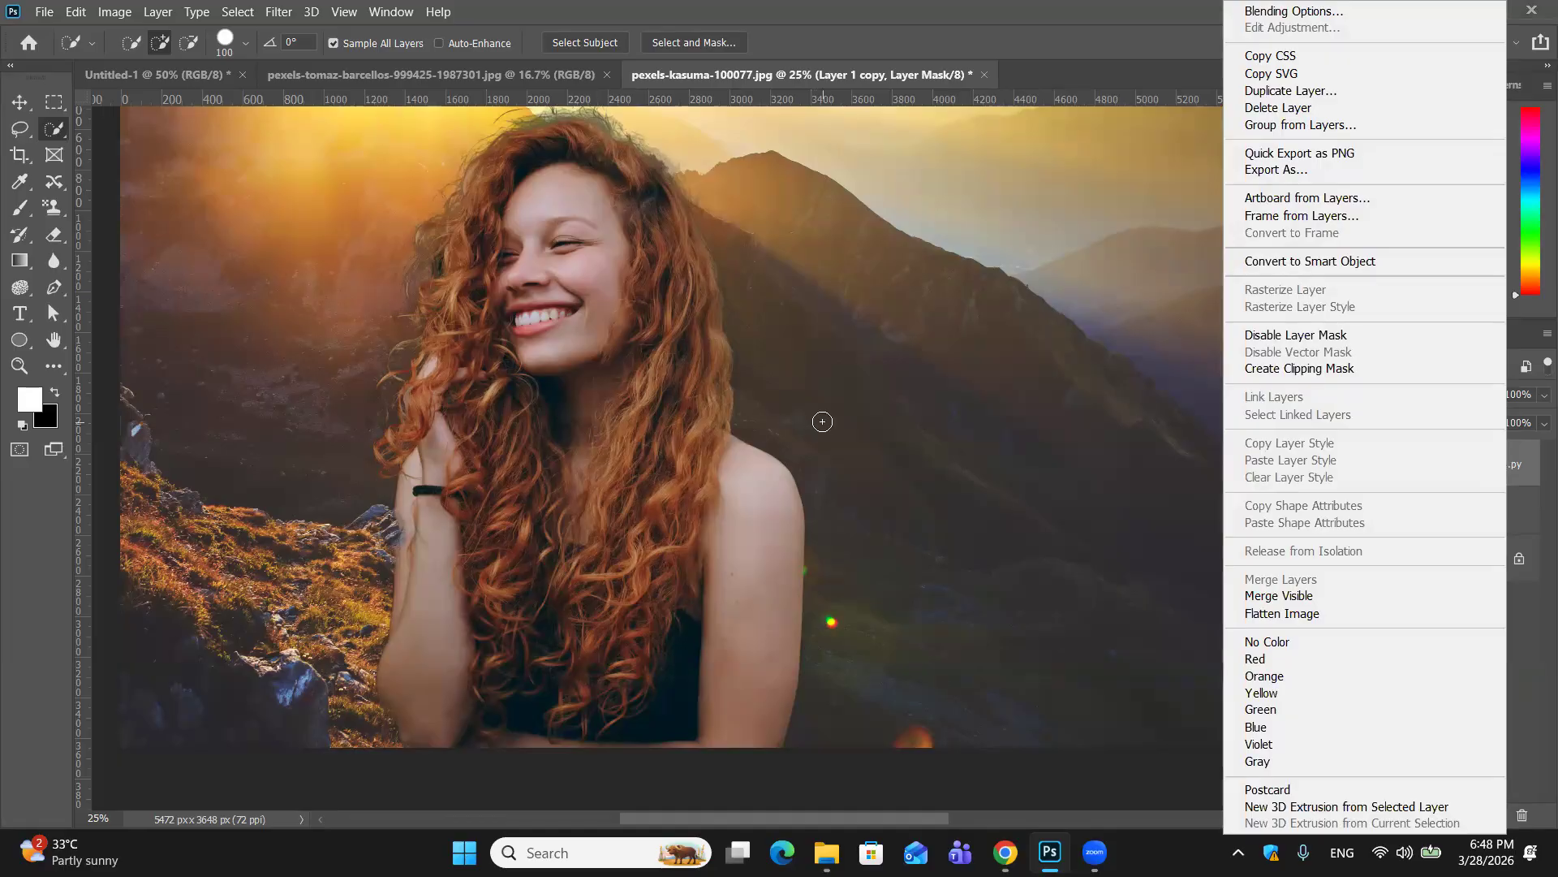
click(820, 422)
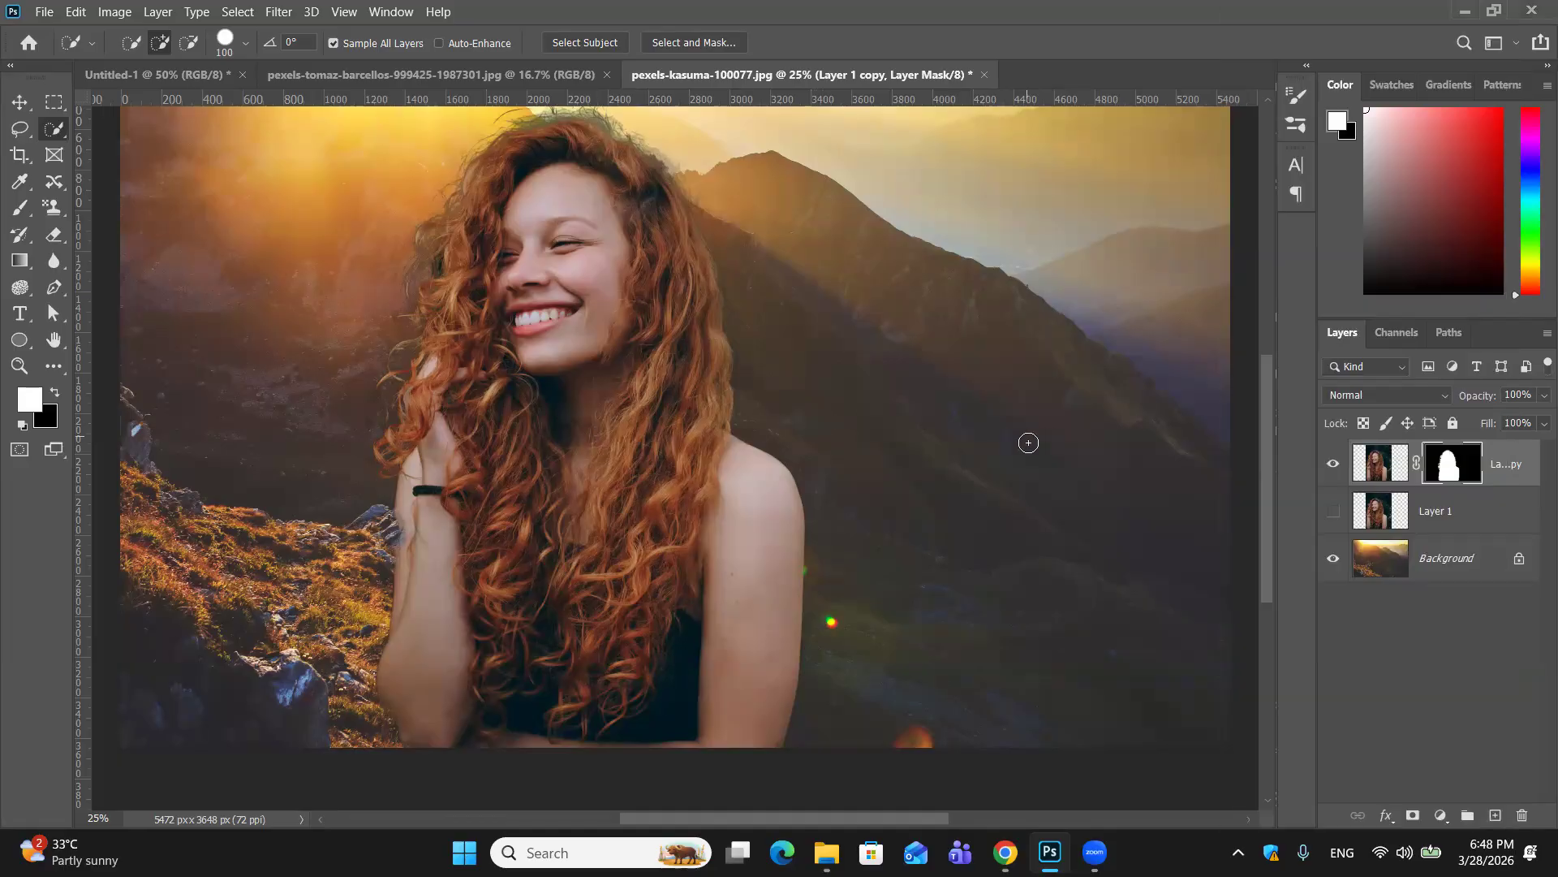
right_click(1450, 465)
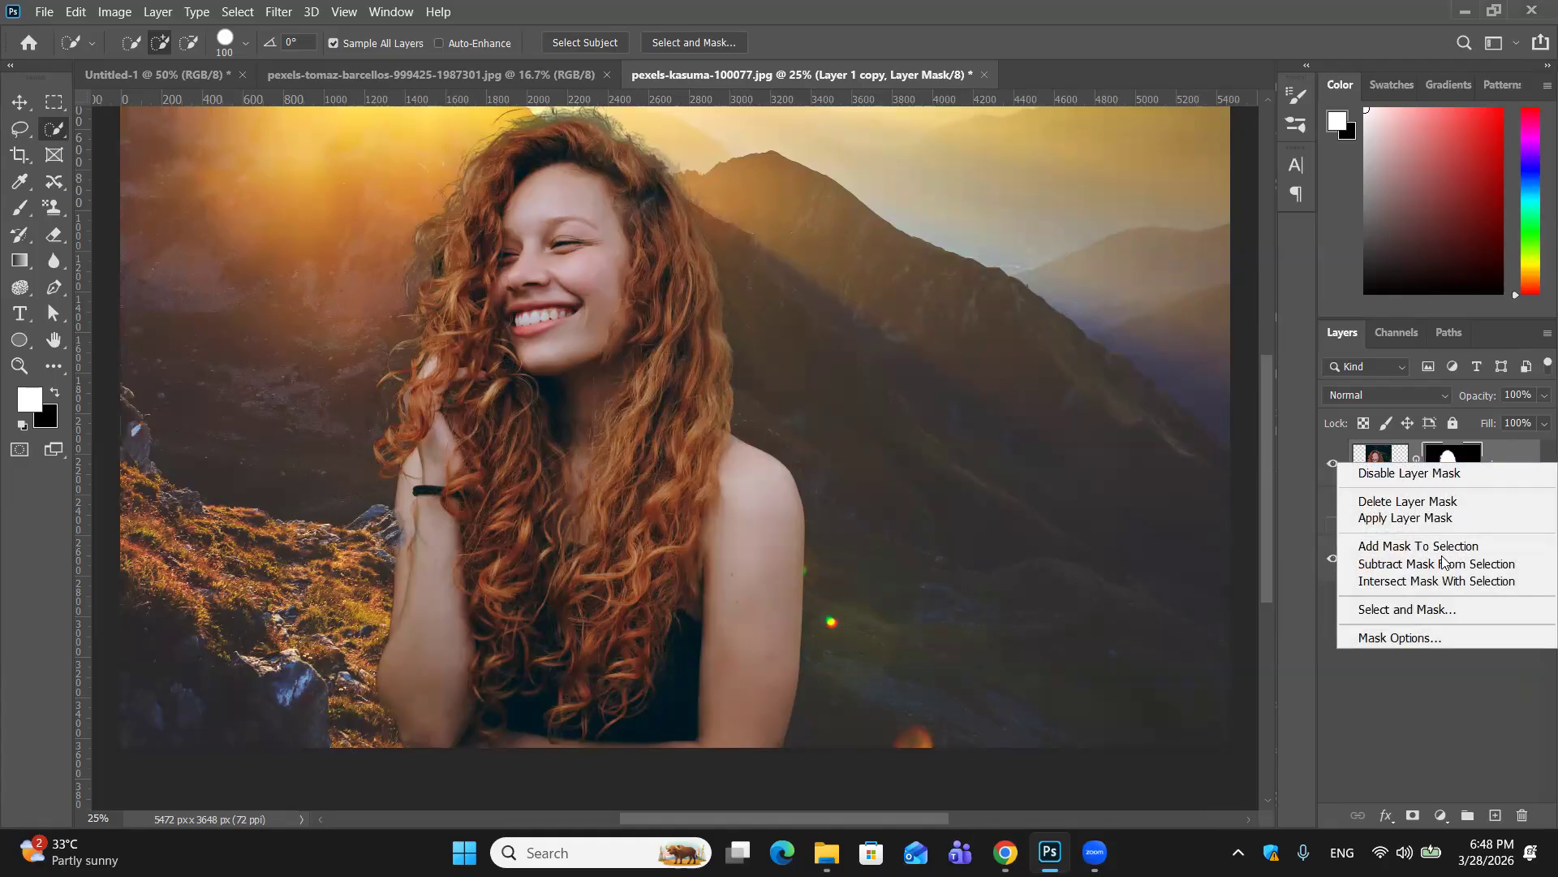
click(1438, 610)
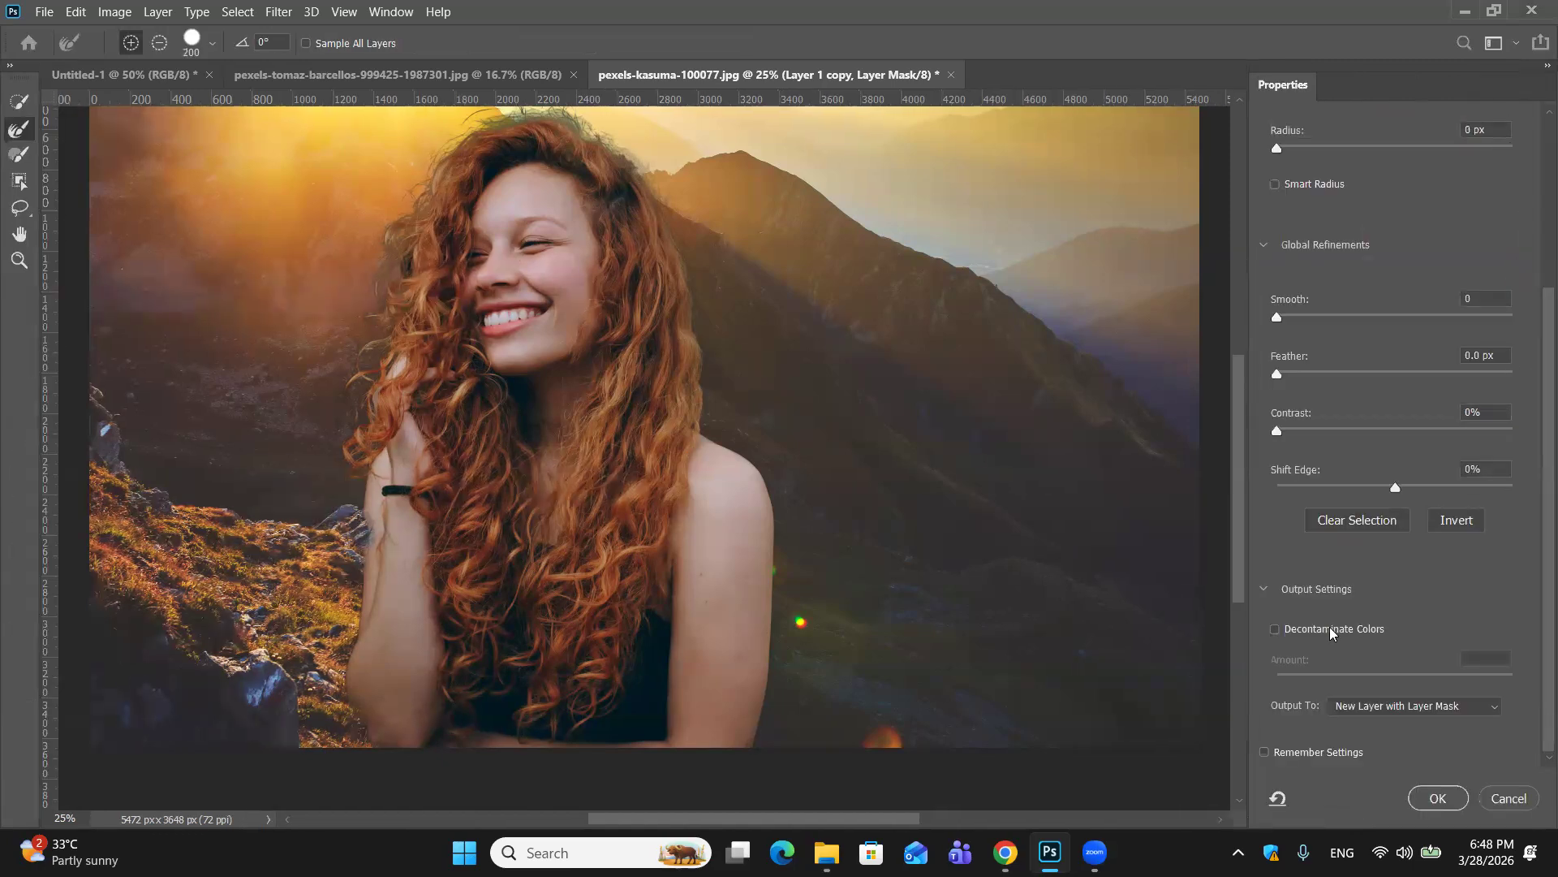
click(1276, 630)
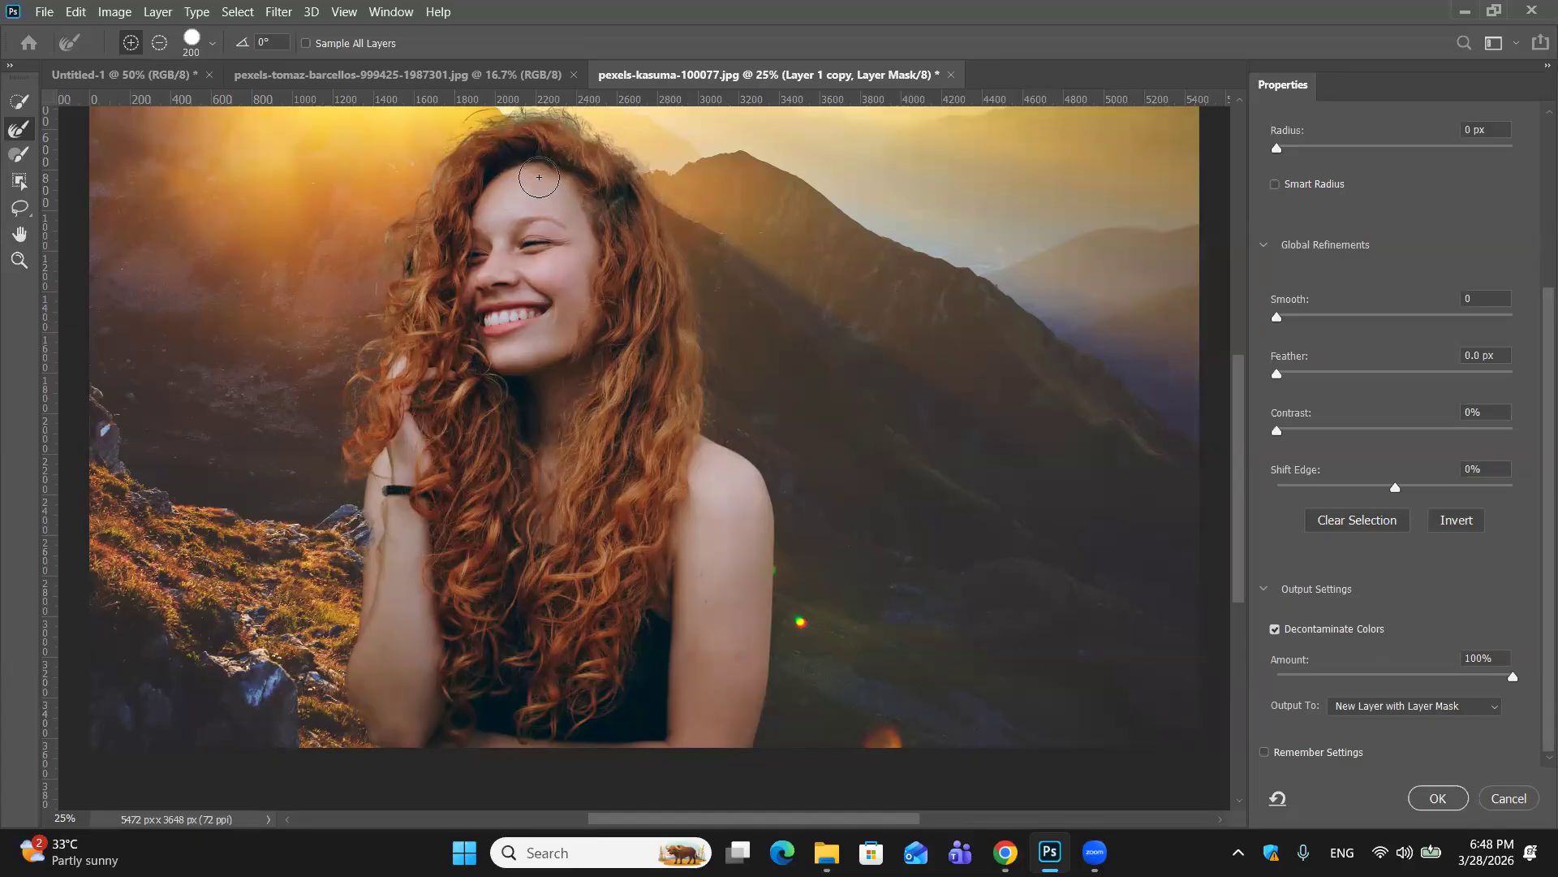
Step: Compare the hair fringe with Decontaminate Colors off and on, and output the decontaminated cutout to a new layer with a layer mask
key(ctrl+minus)
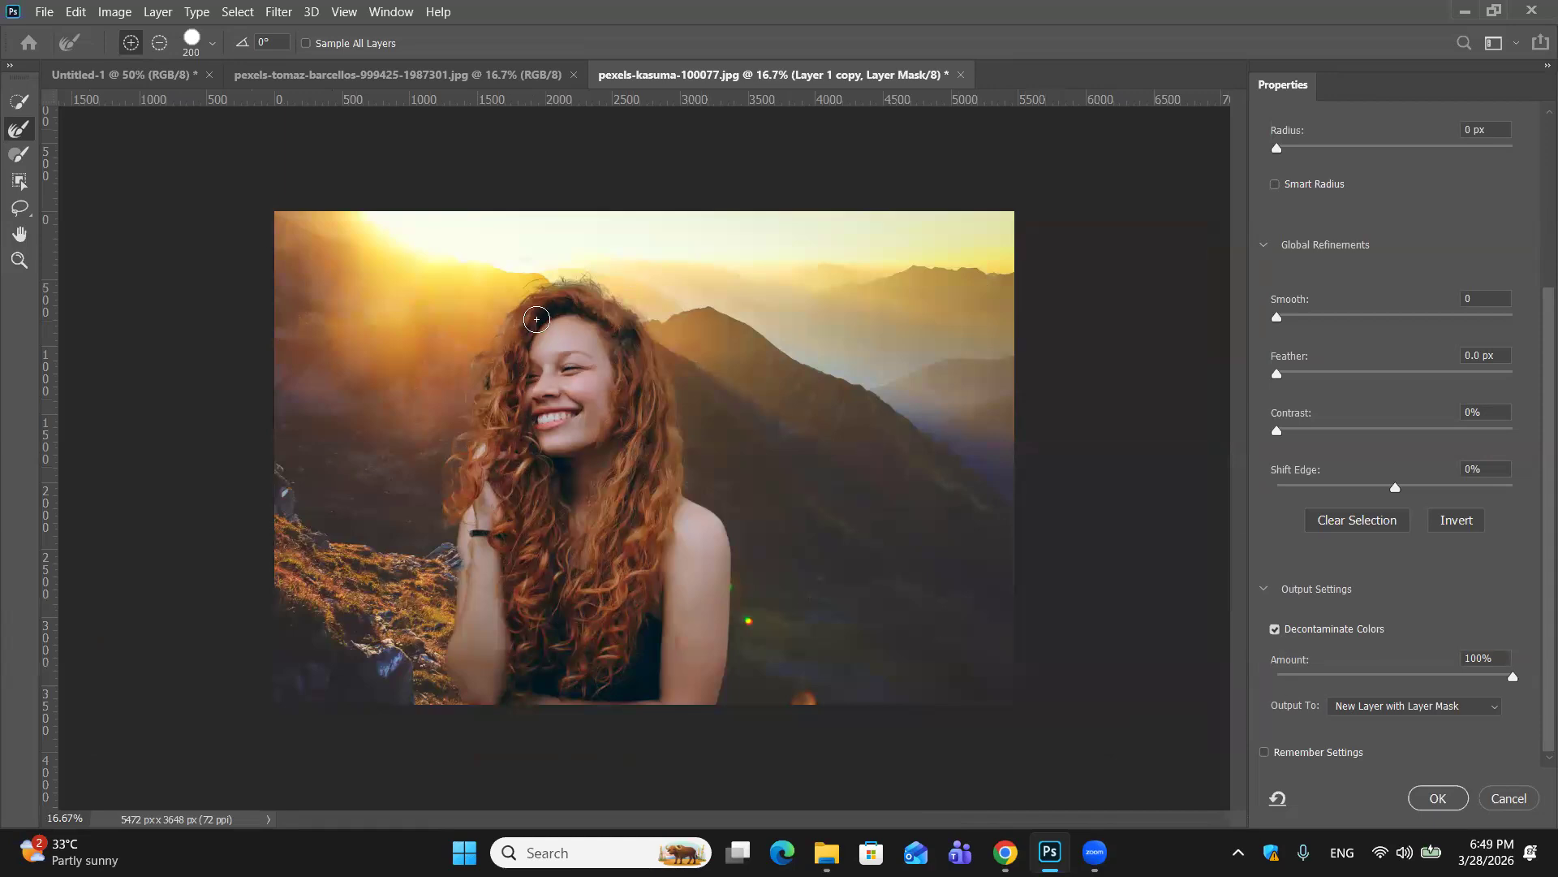
scroll(673, 517, up, 3)
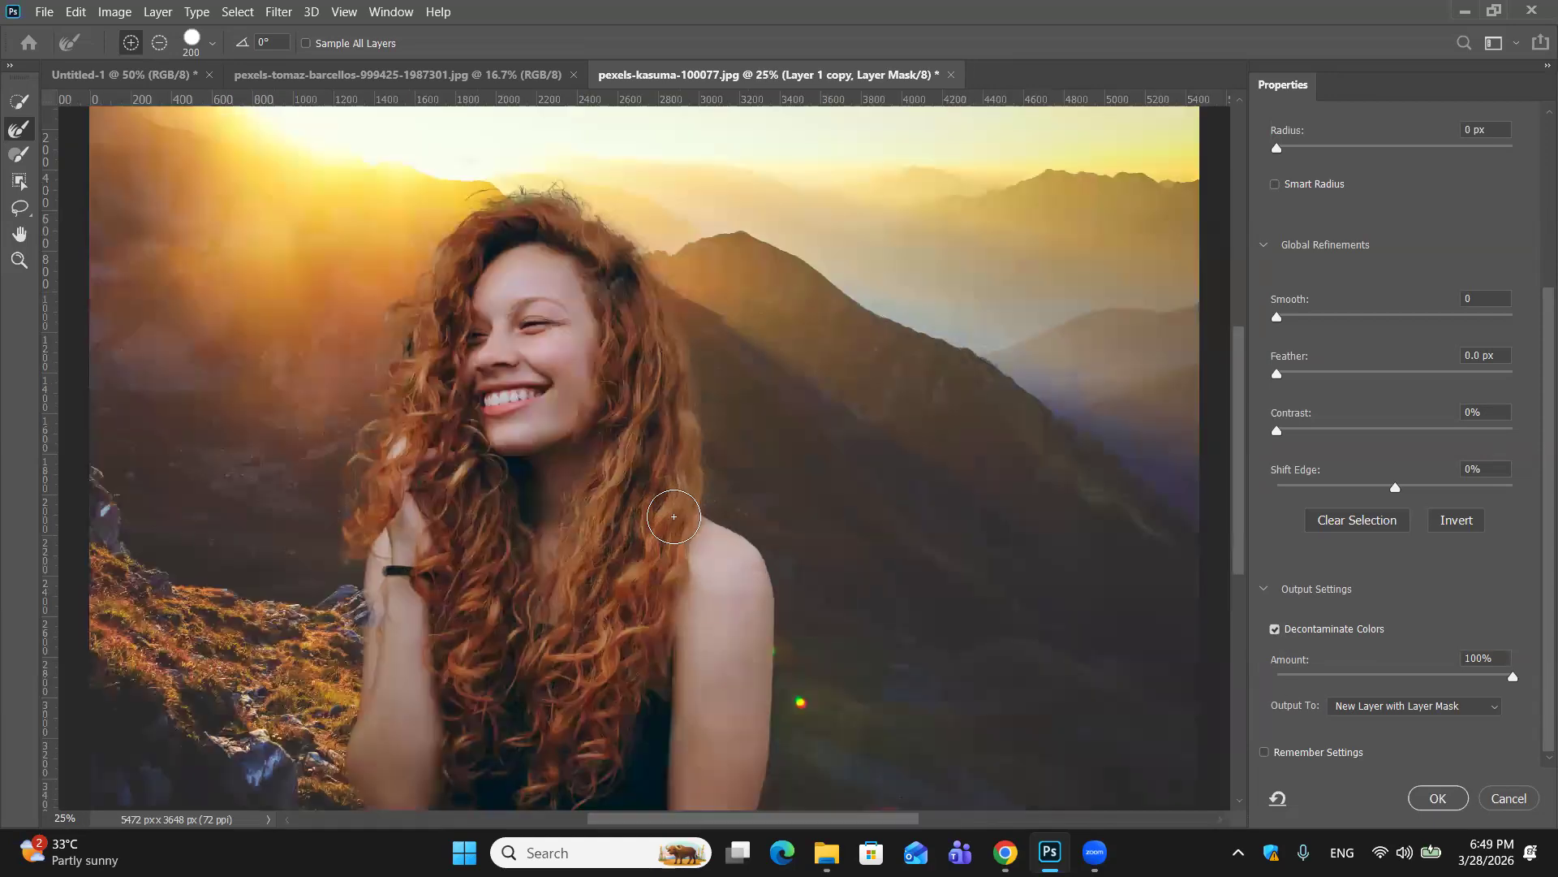
scroll(591, 513, up, 3)
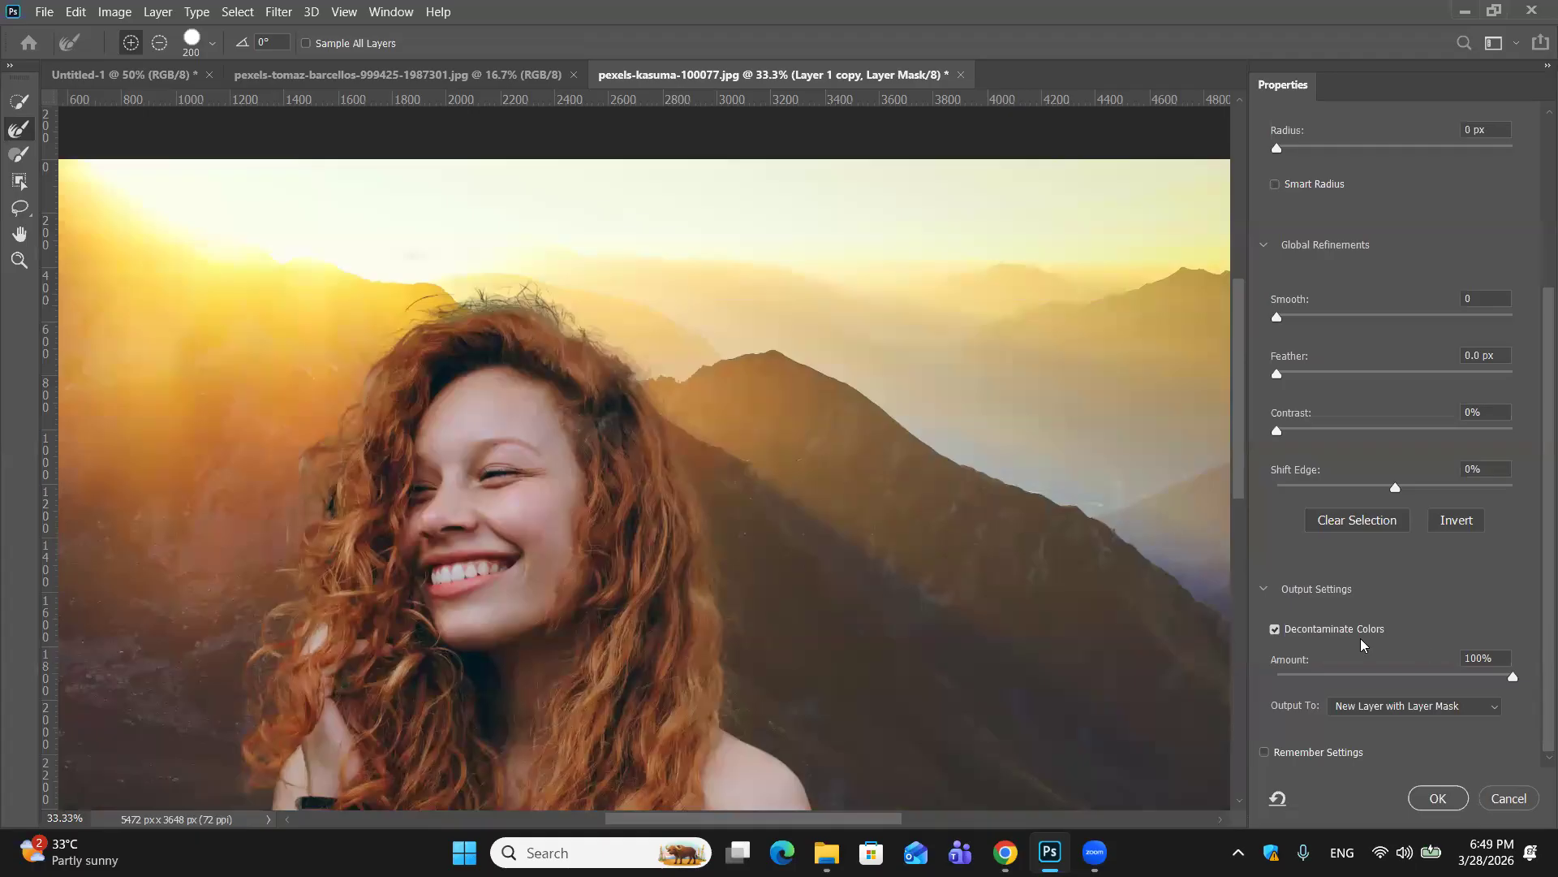
click(1276, 630)
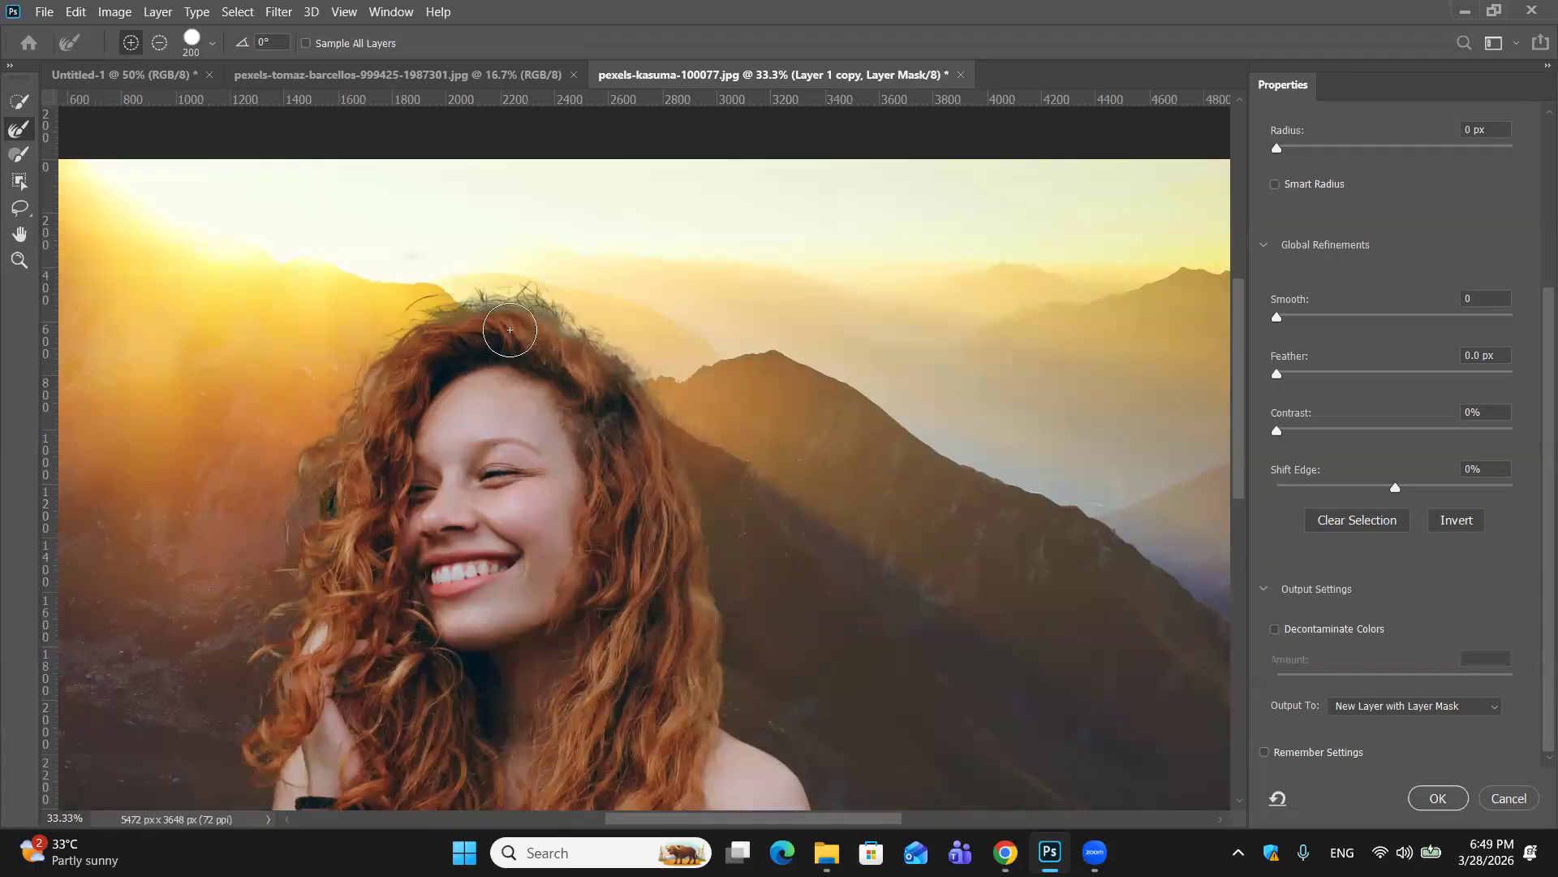
click(1276, 630)
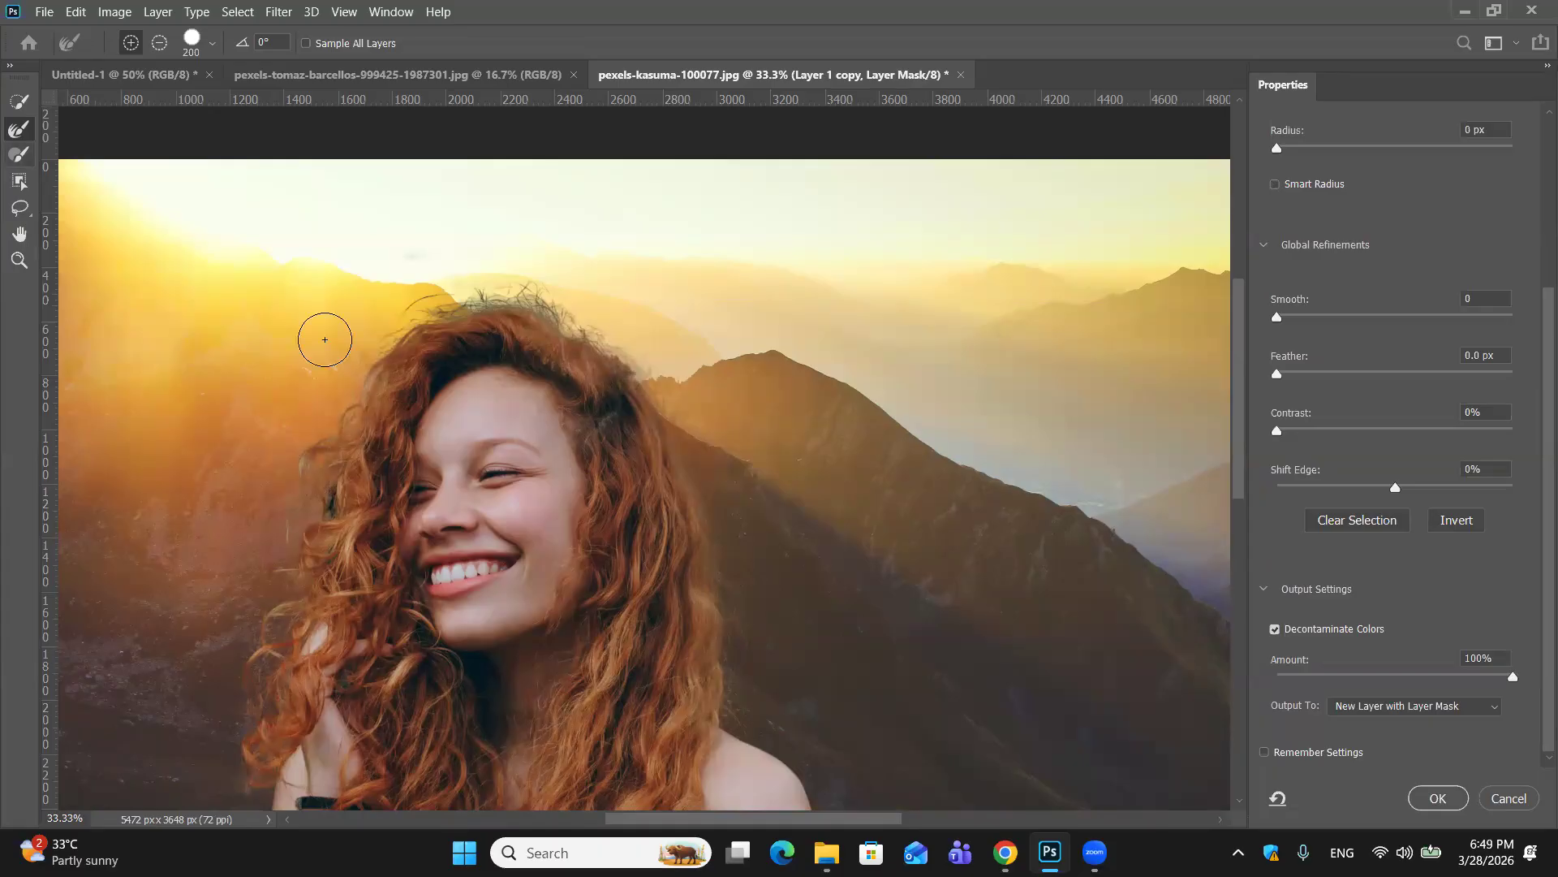
click(1438, 799)
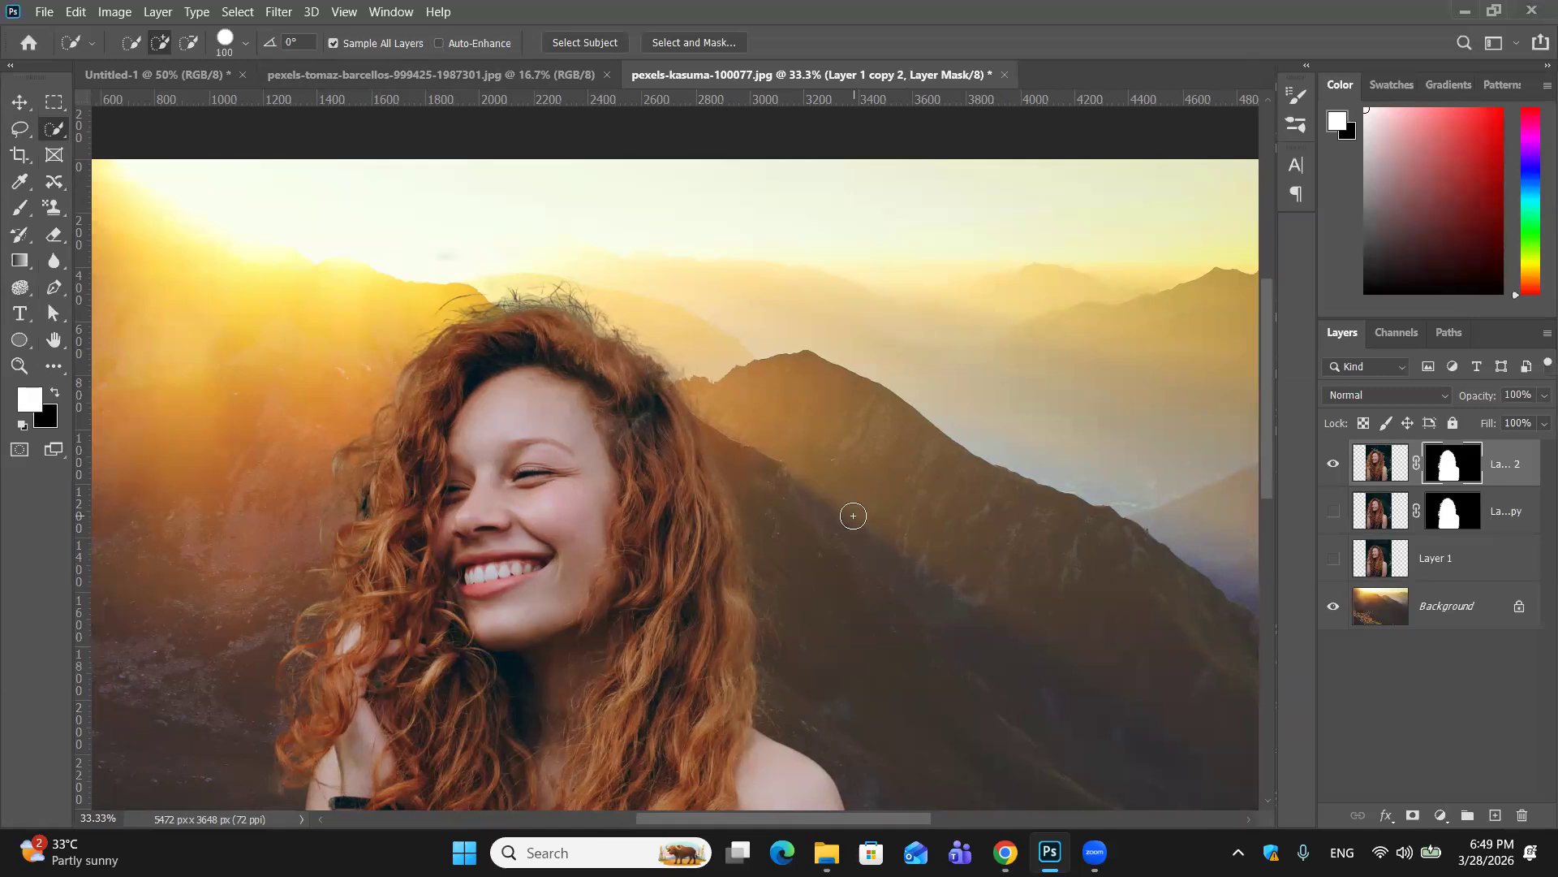
Step: Show Layer 1 copy, hide the decontaminated Layer 1 copy 2, and make Layer 1 copy's image active instead of its mask
click(1334, 512)
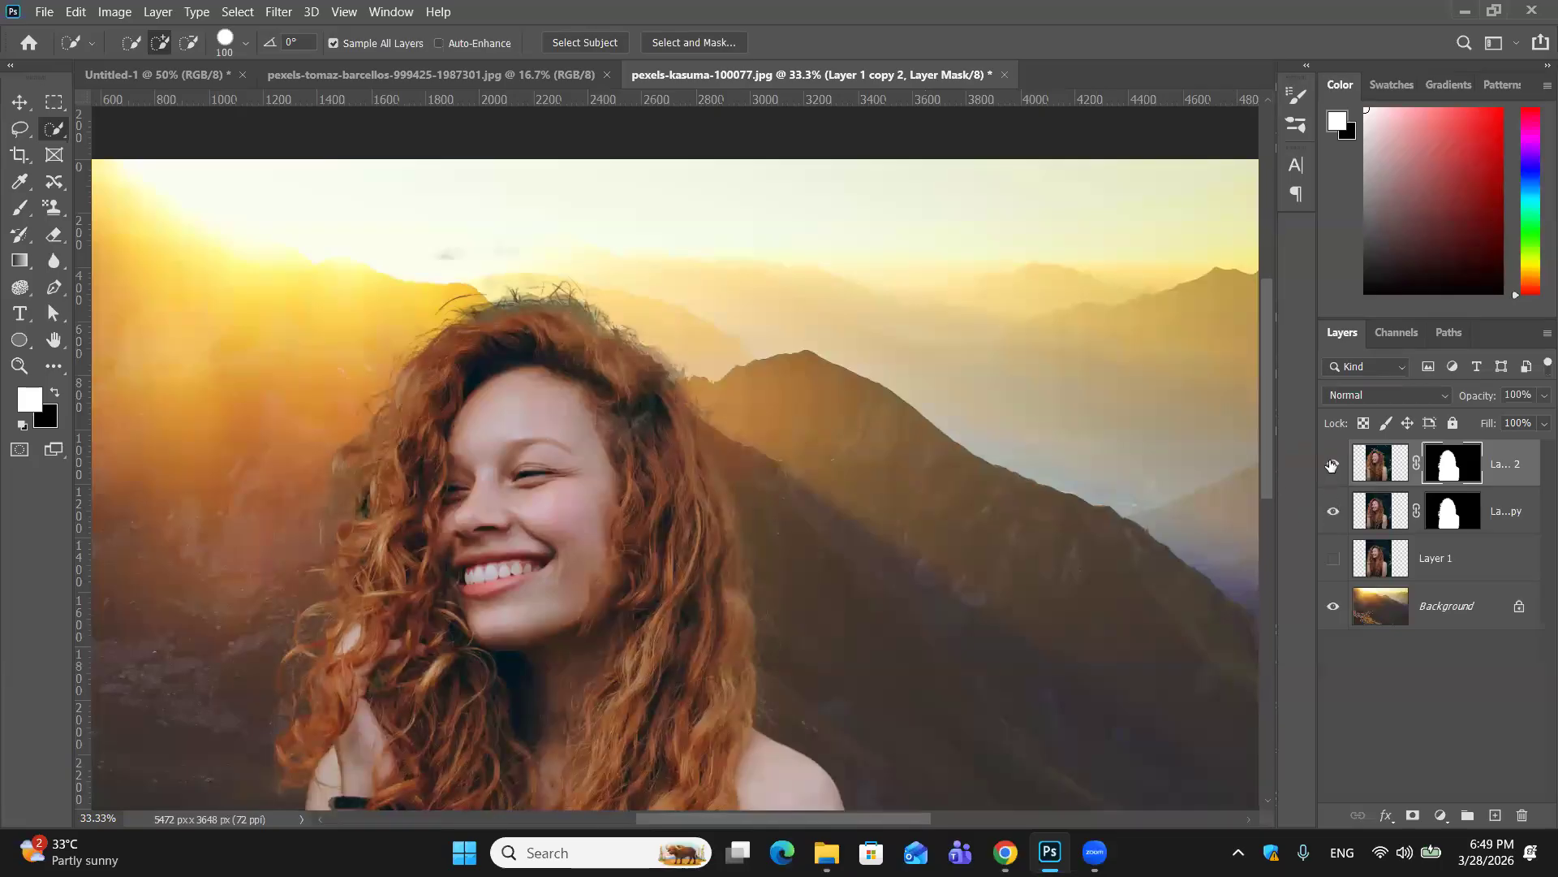
click(1331, 464)
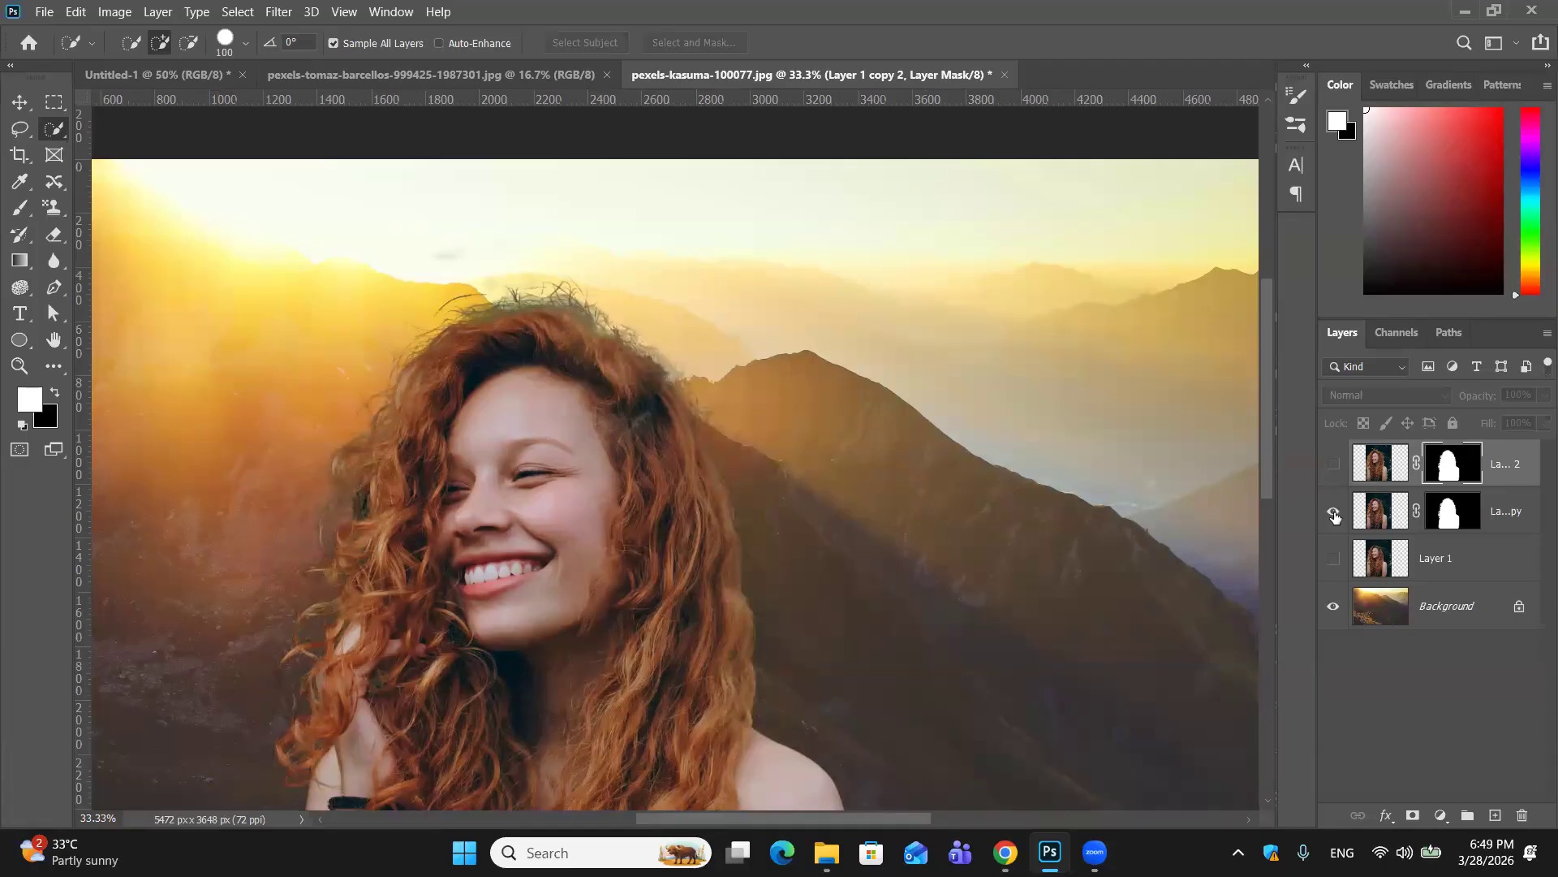
click(1439, 518)
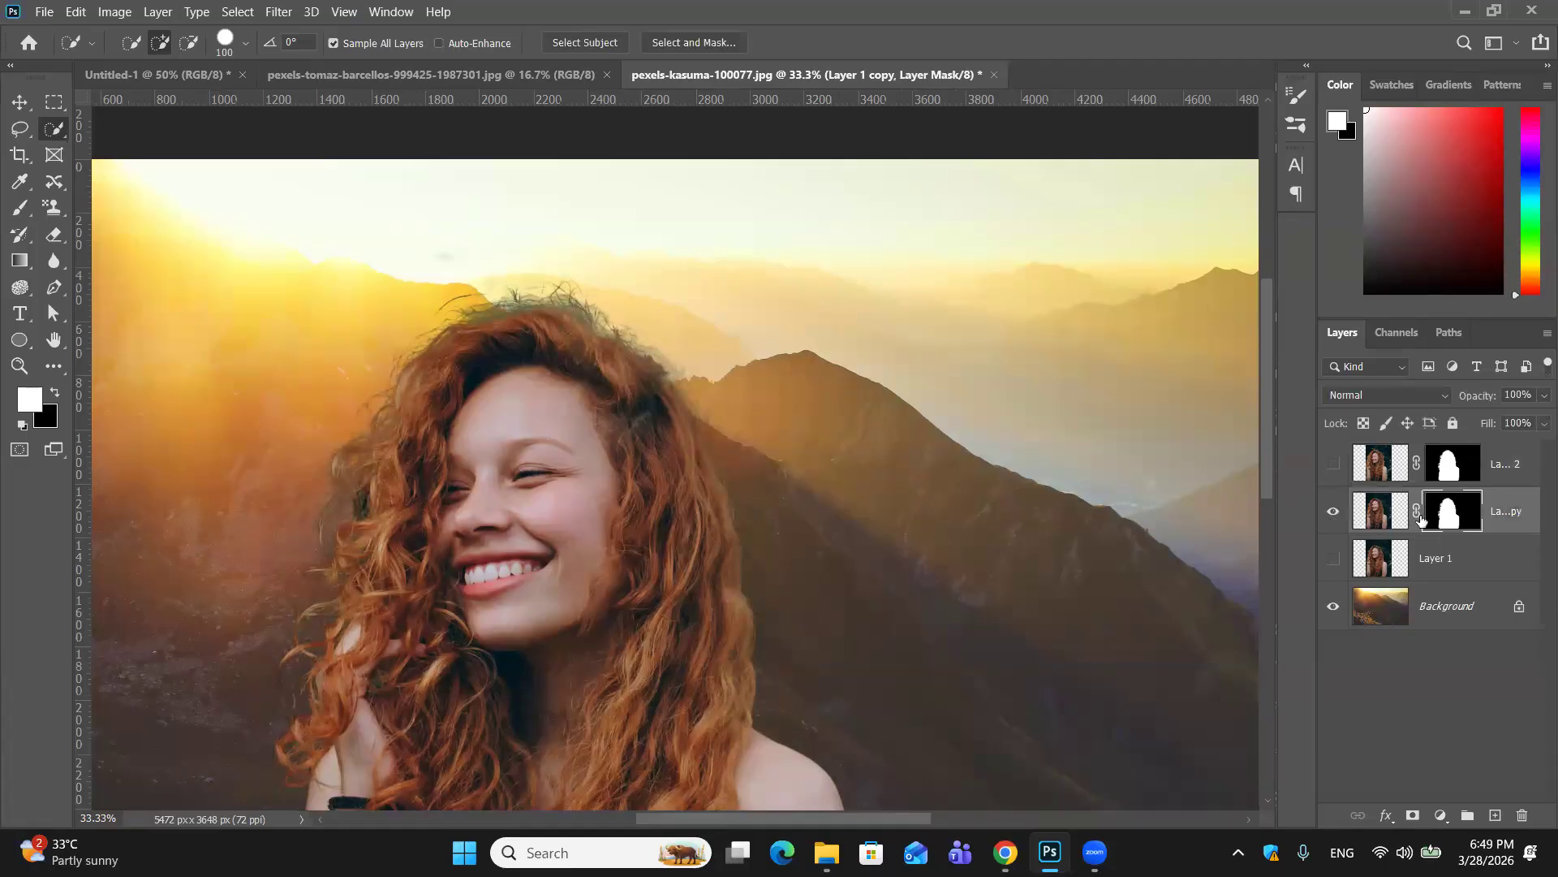
click(1333, 511)
click(1333, 511)
click(1364, 513)
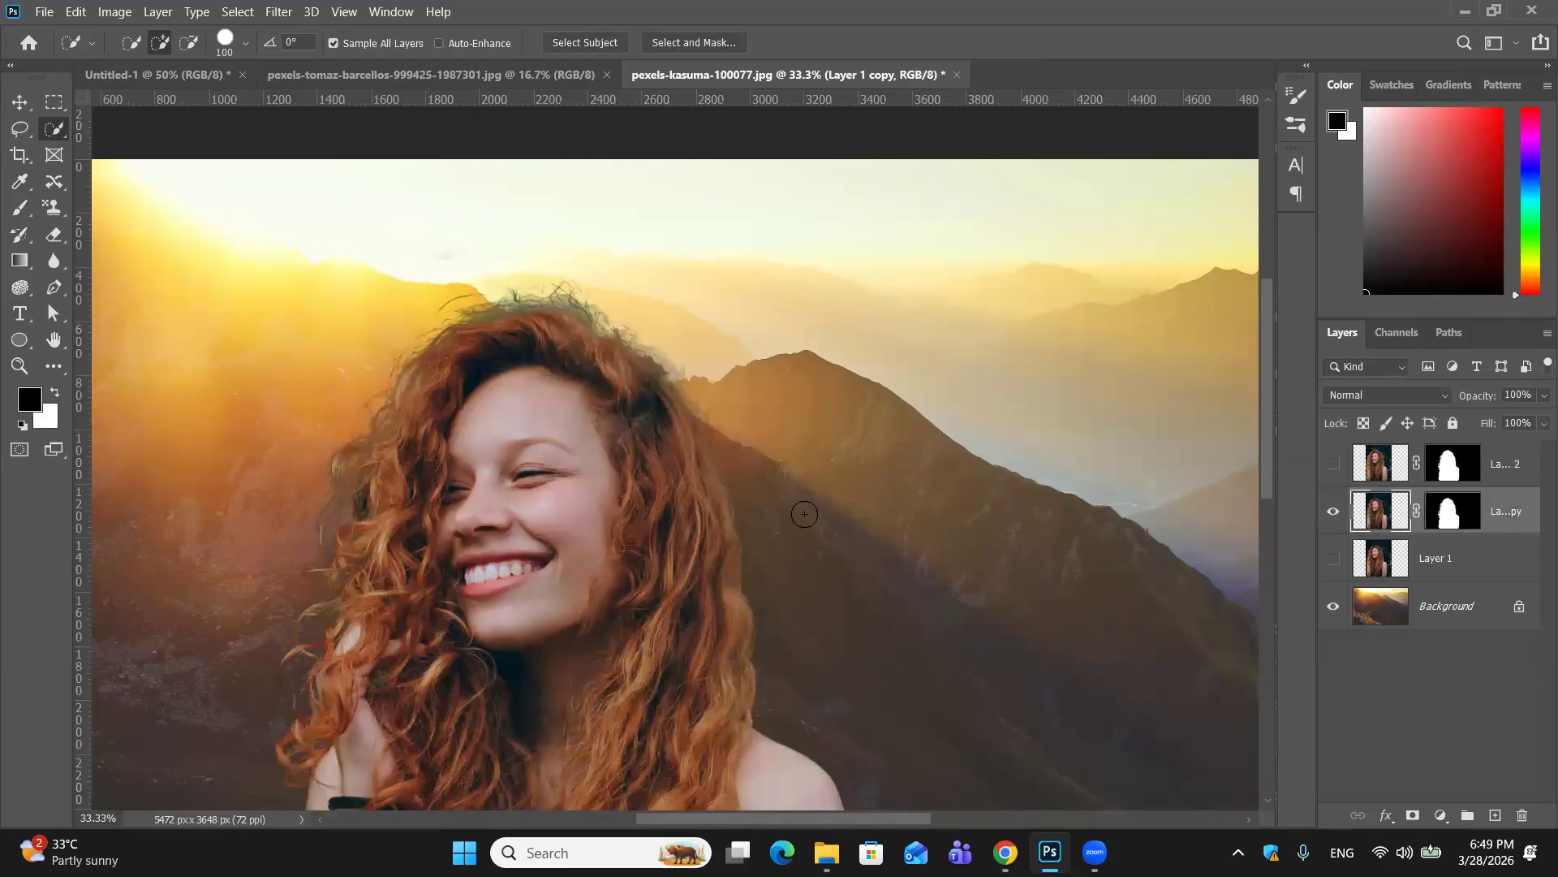
Step: Compare Layer 1 copy with the decontaminated Layer 1 copy 2 by alternating their visibility, leaving only Layer 1 copy 2 shown
click(1333, 511)
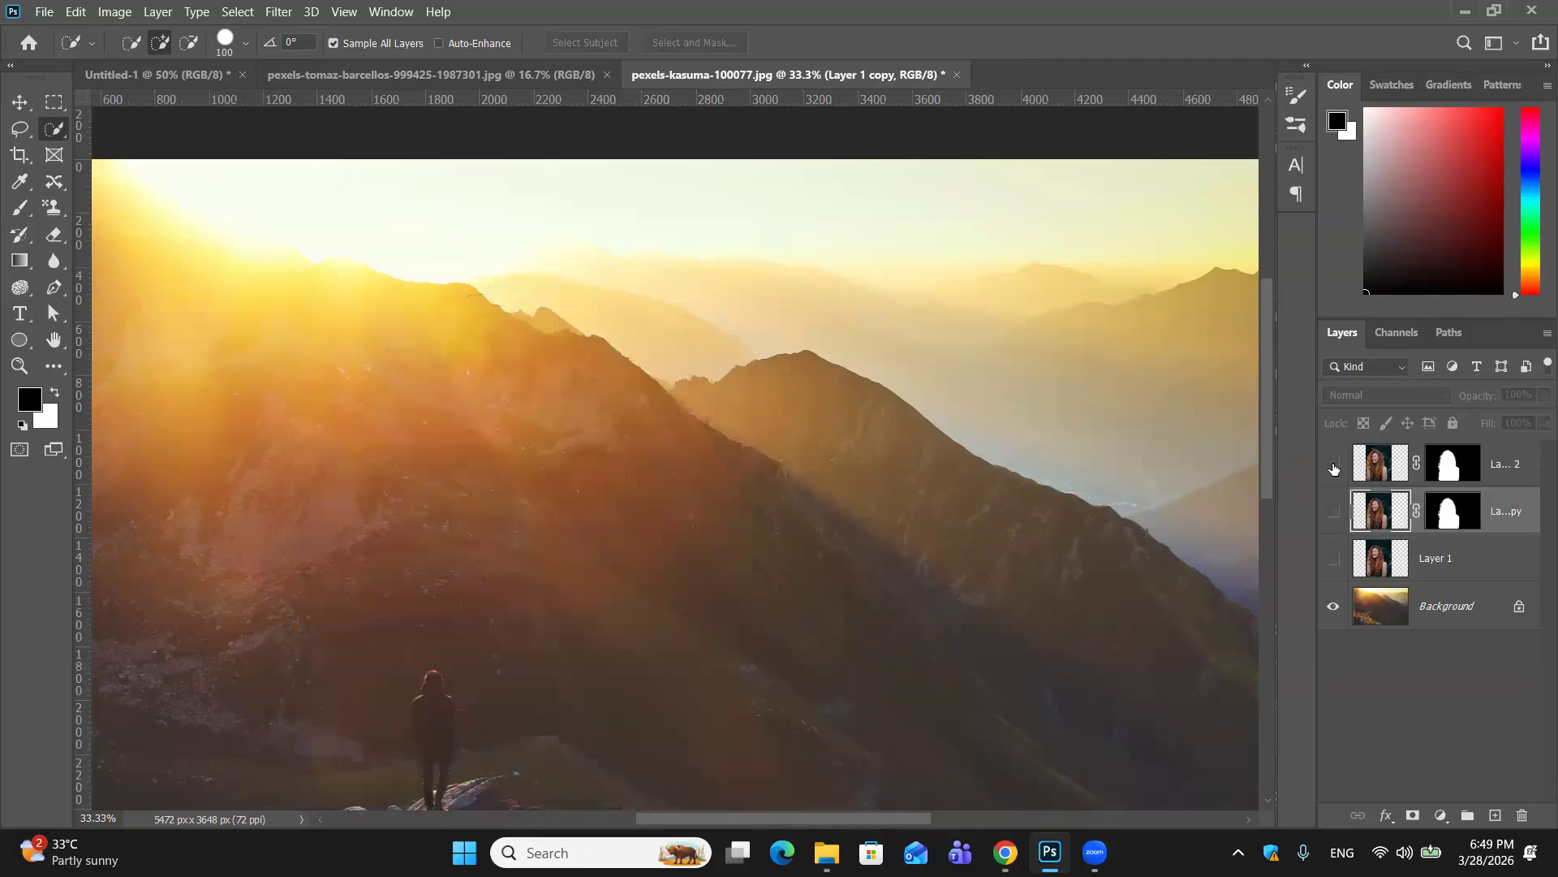
click(1333, 465)
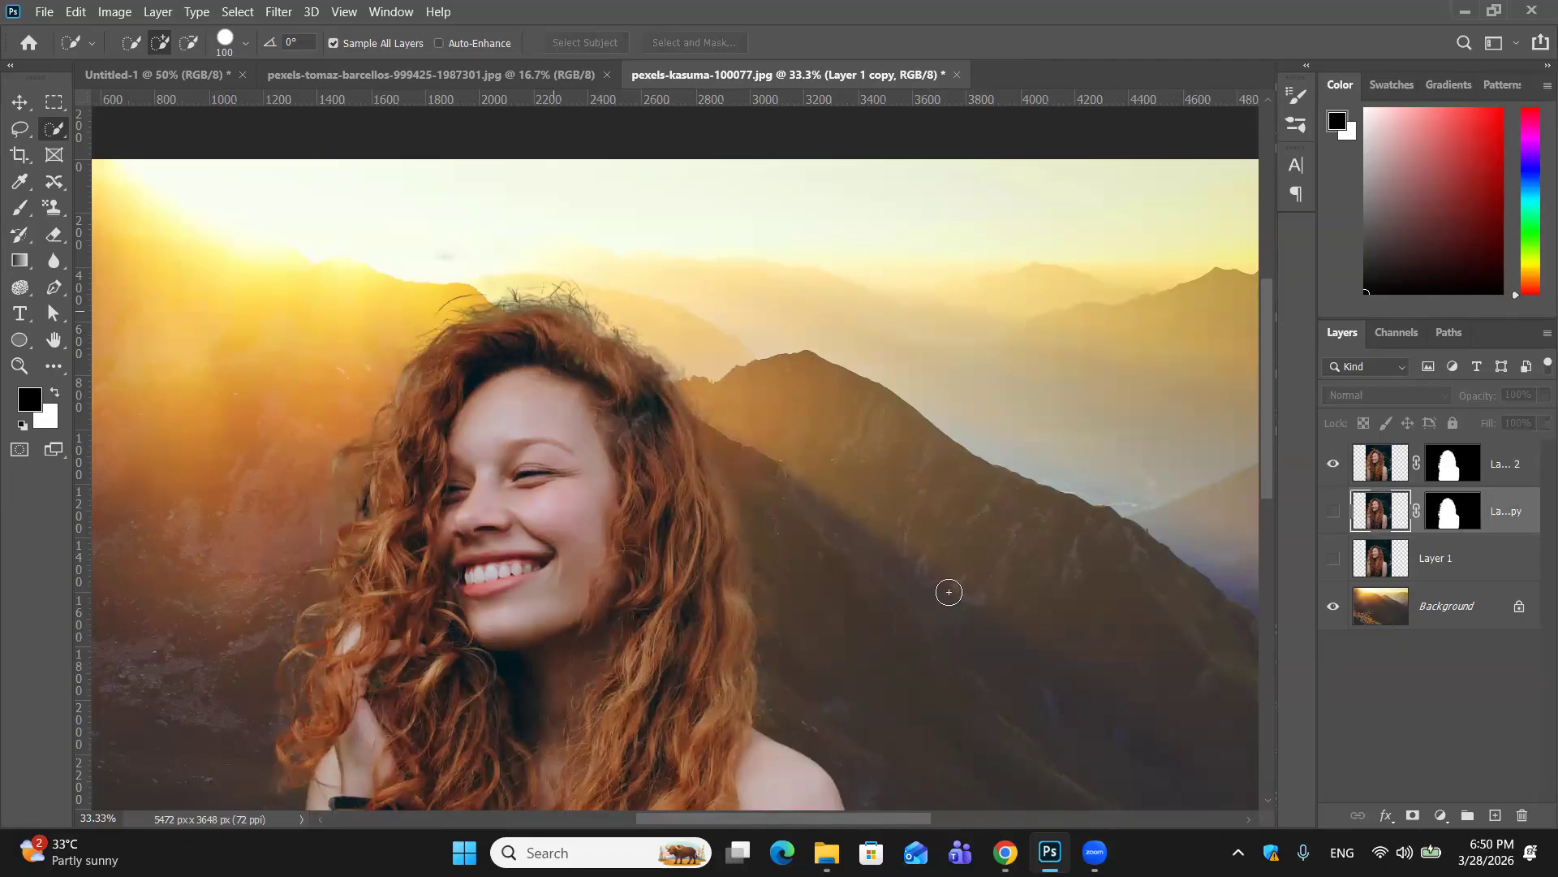
click(1333, 466)
click(1333, 510)
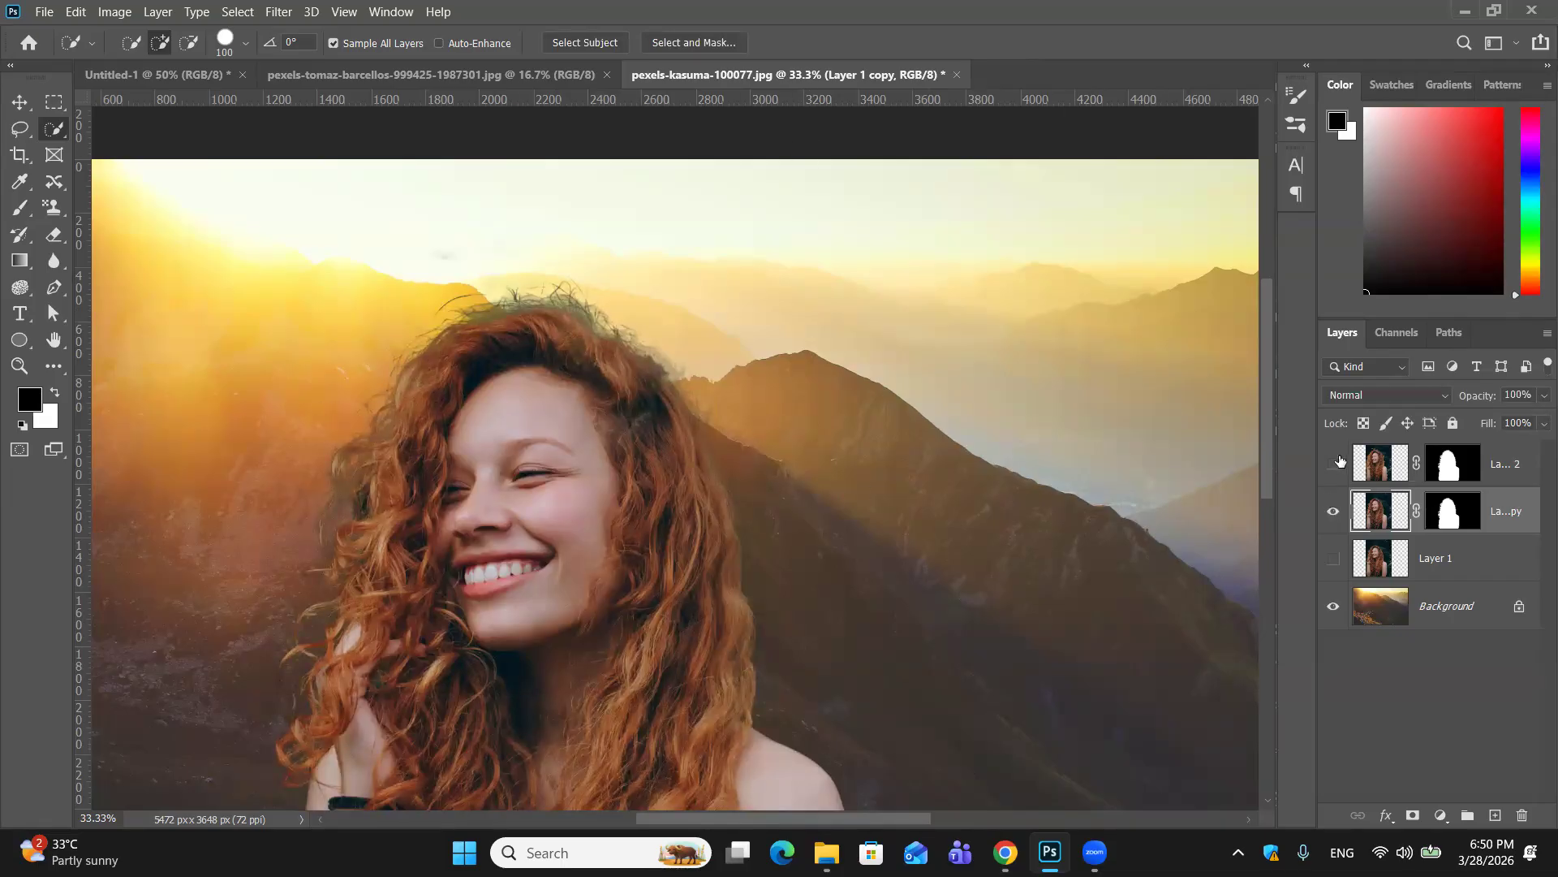
click(1335, 462)
click(1334, 511)
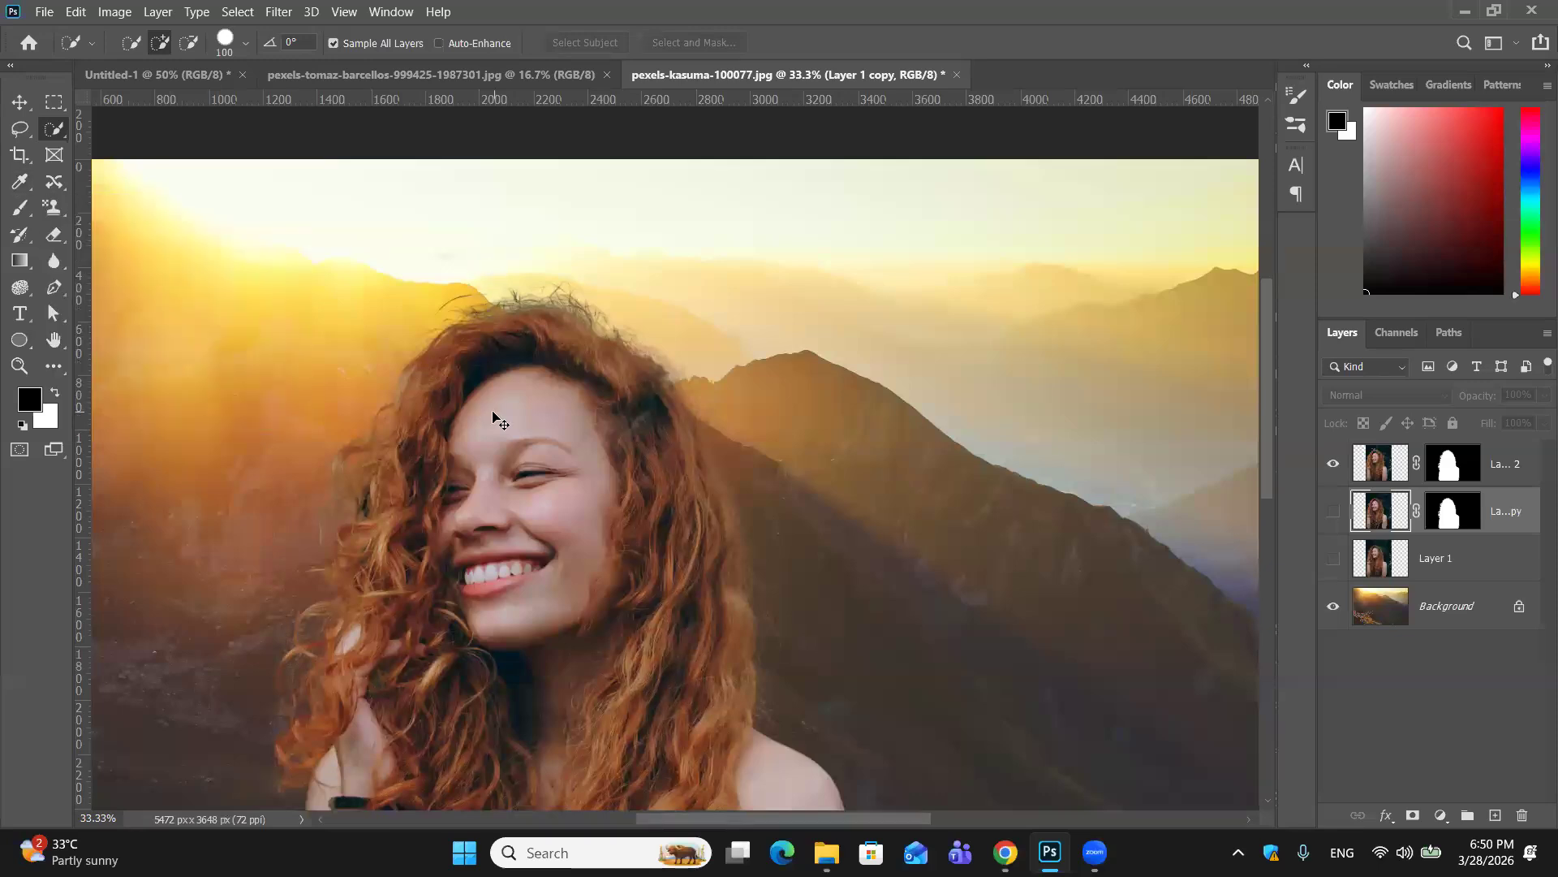
Step: Inspect the decontaminated hair edges up close by temporarily disabling Layer 1 copy 2's layer mask and enabling it again
scroll(492, 417, up, 1)
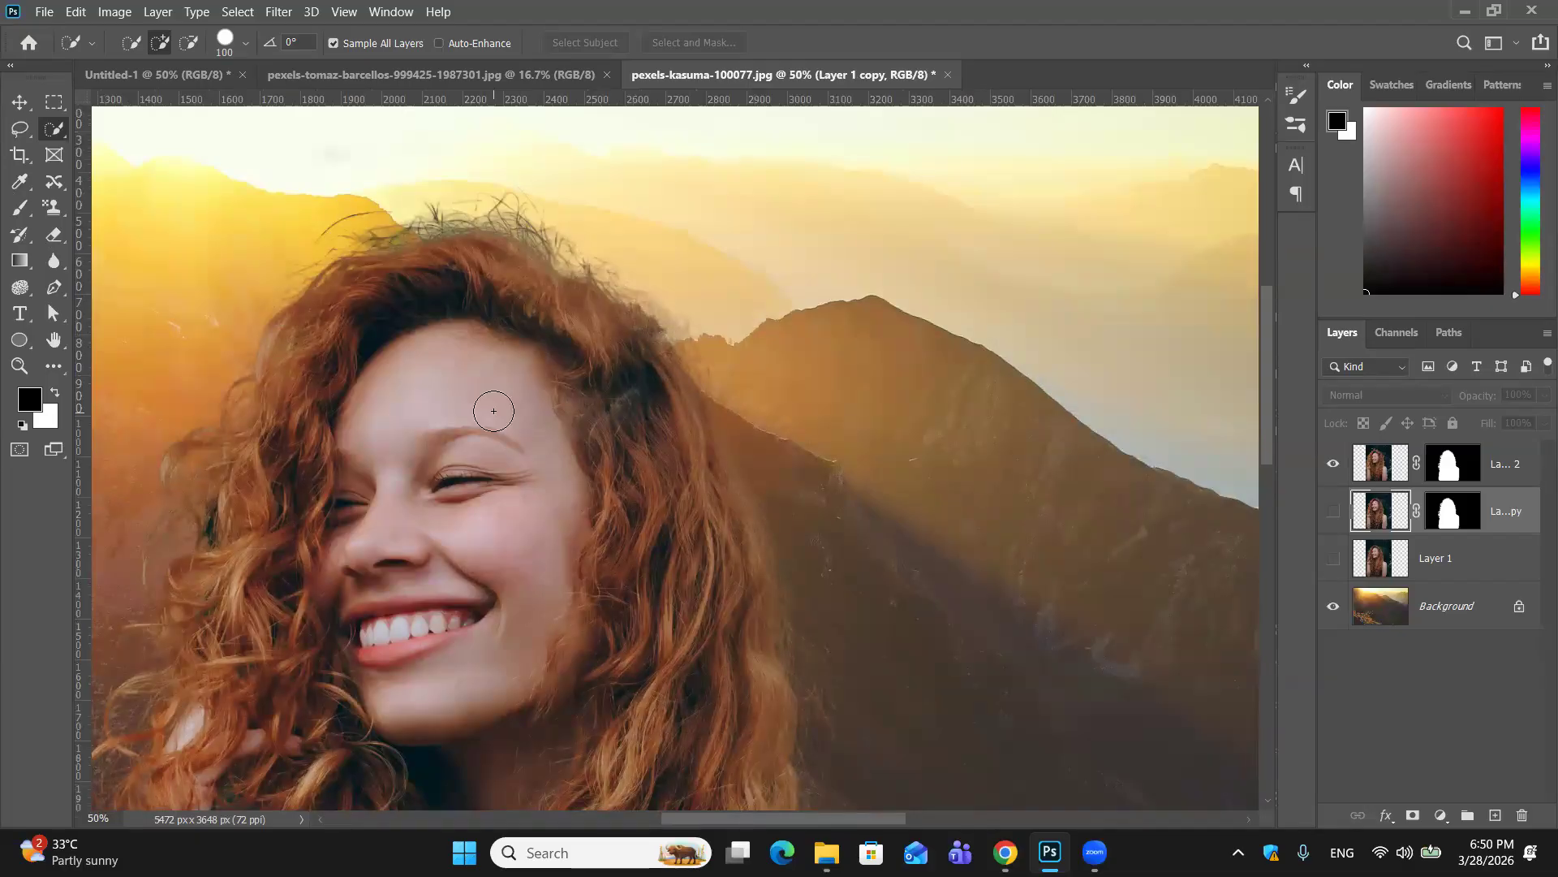
scroll(494, 411, down, 2)
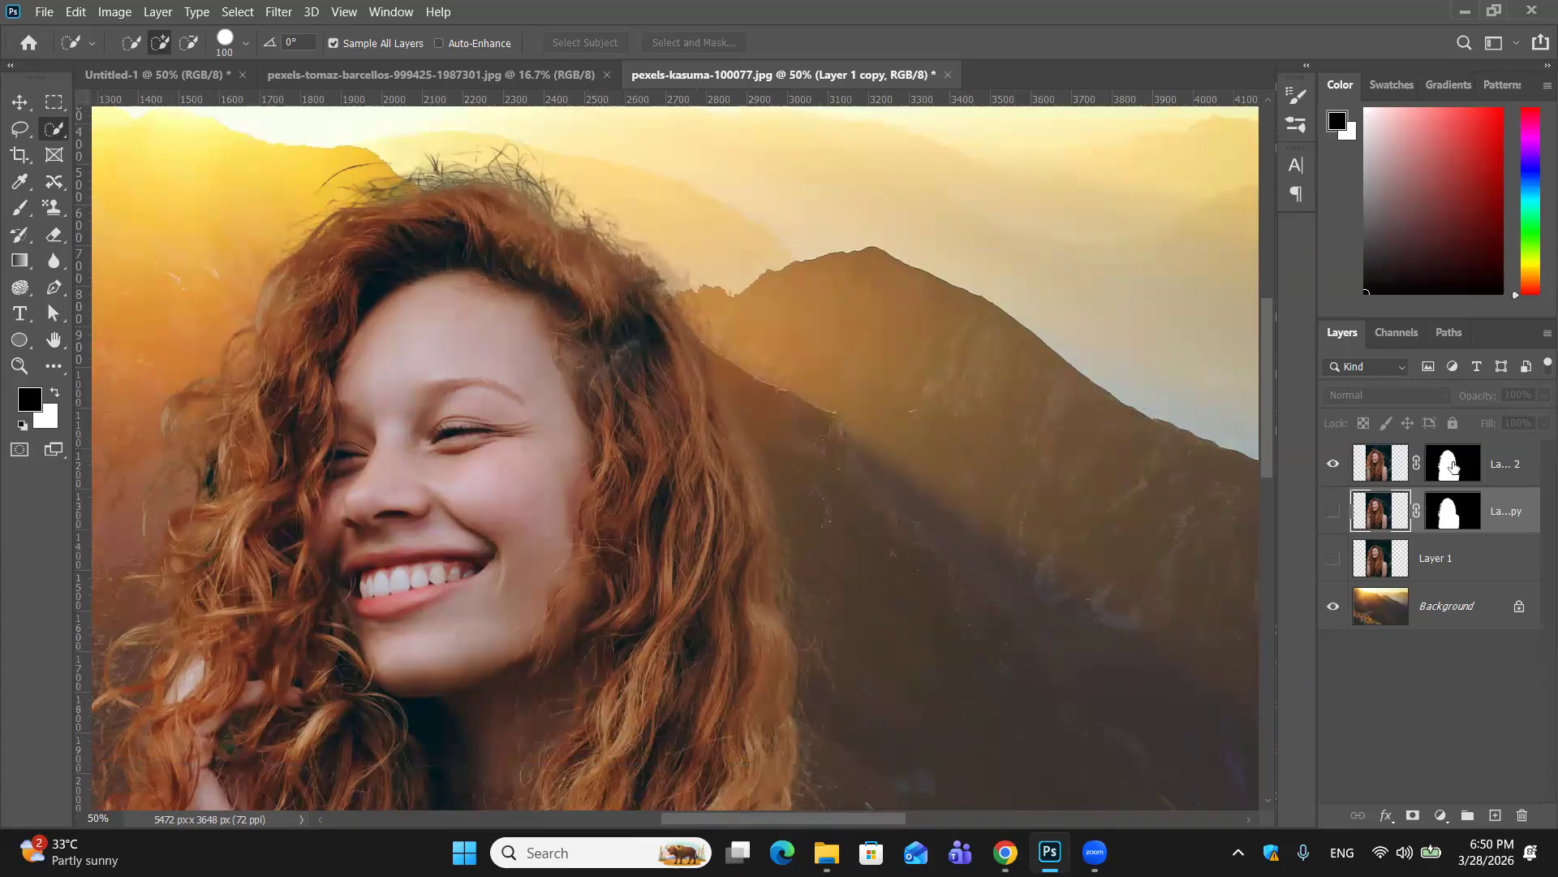
click(1423, 471)
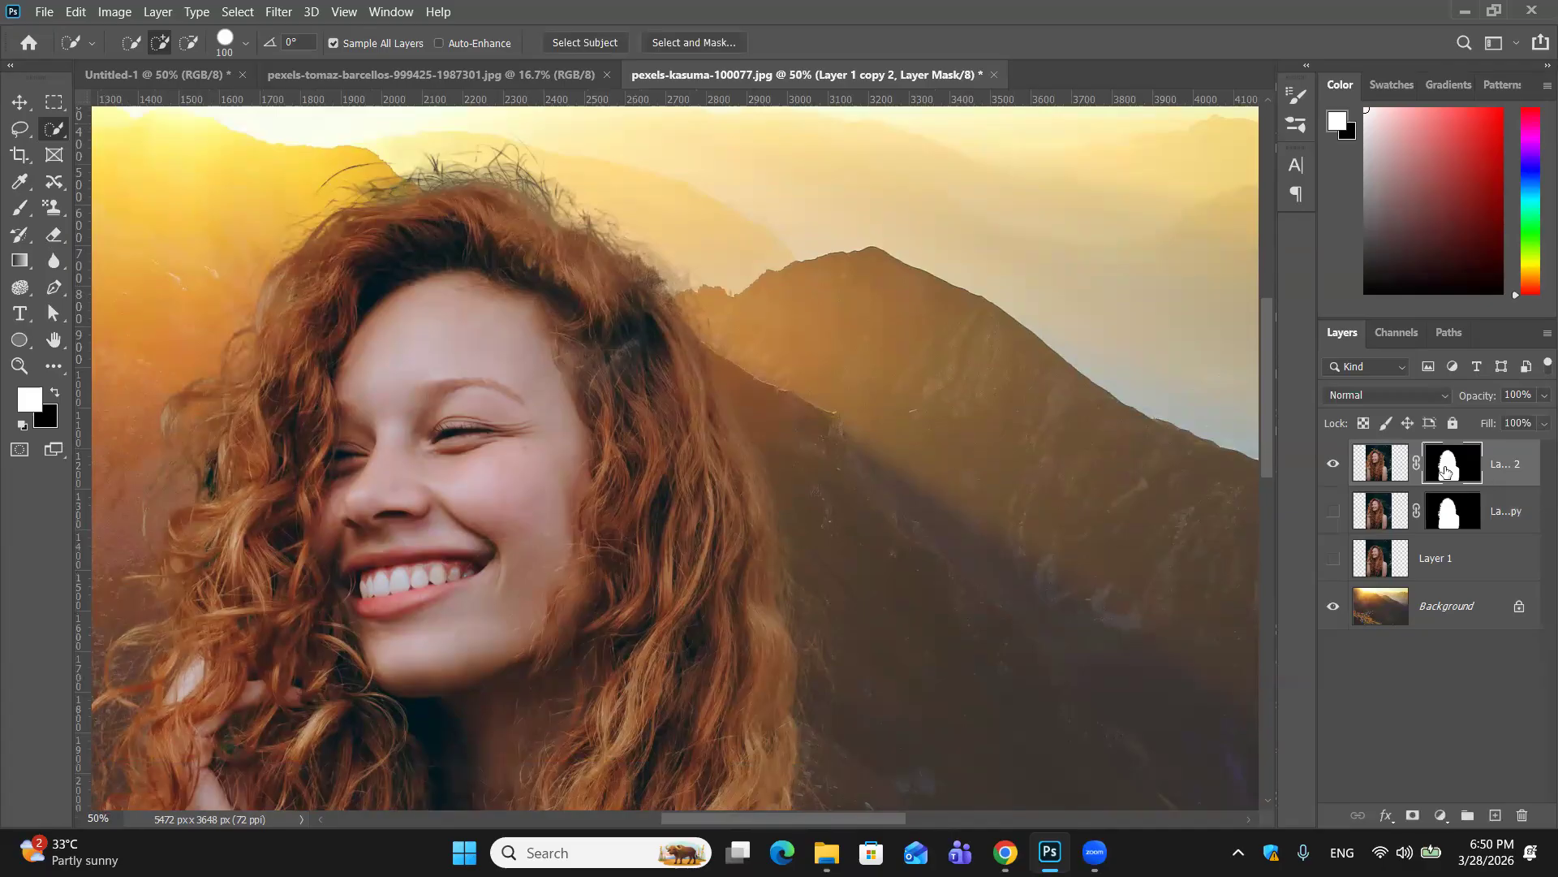
shift+click(1423, 471)
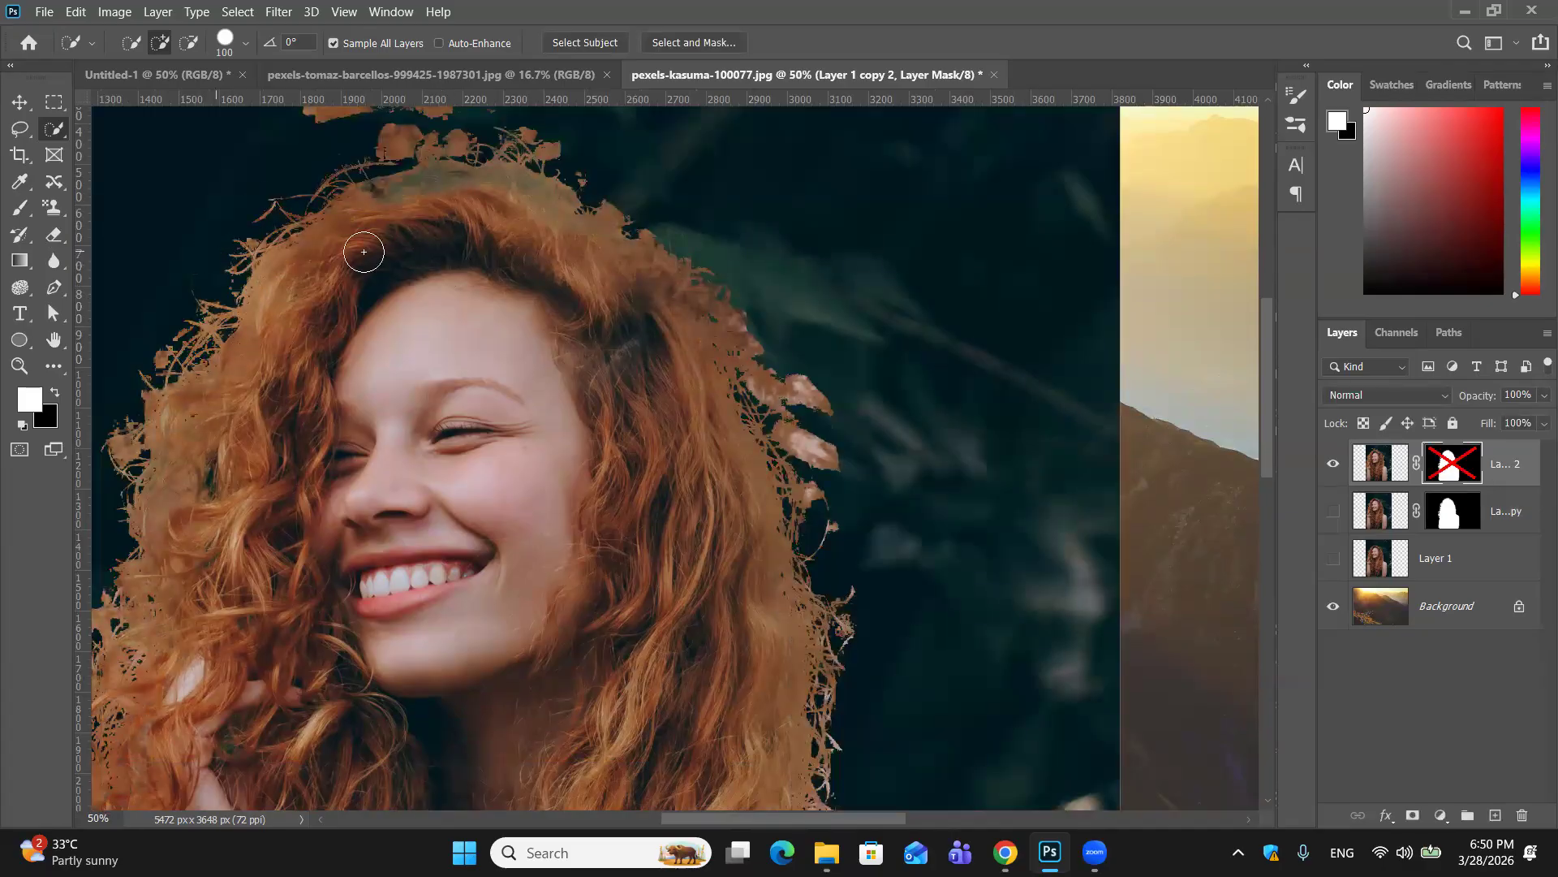
scroll(369, 264, up, 3)
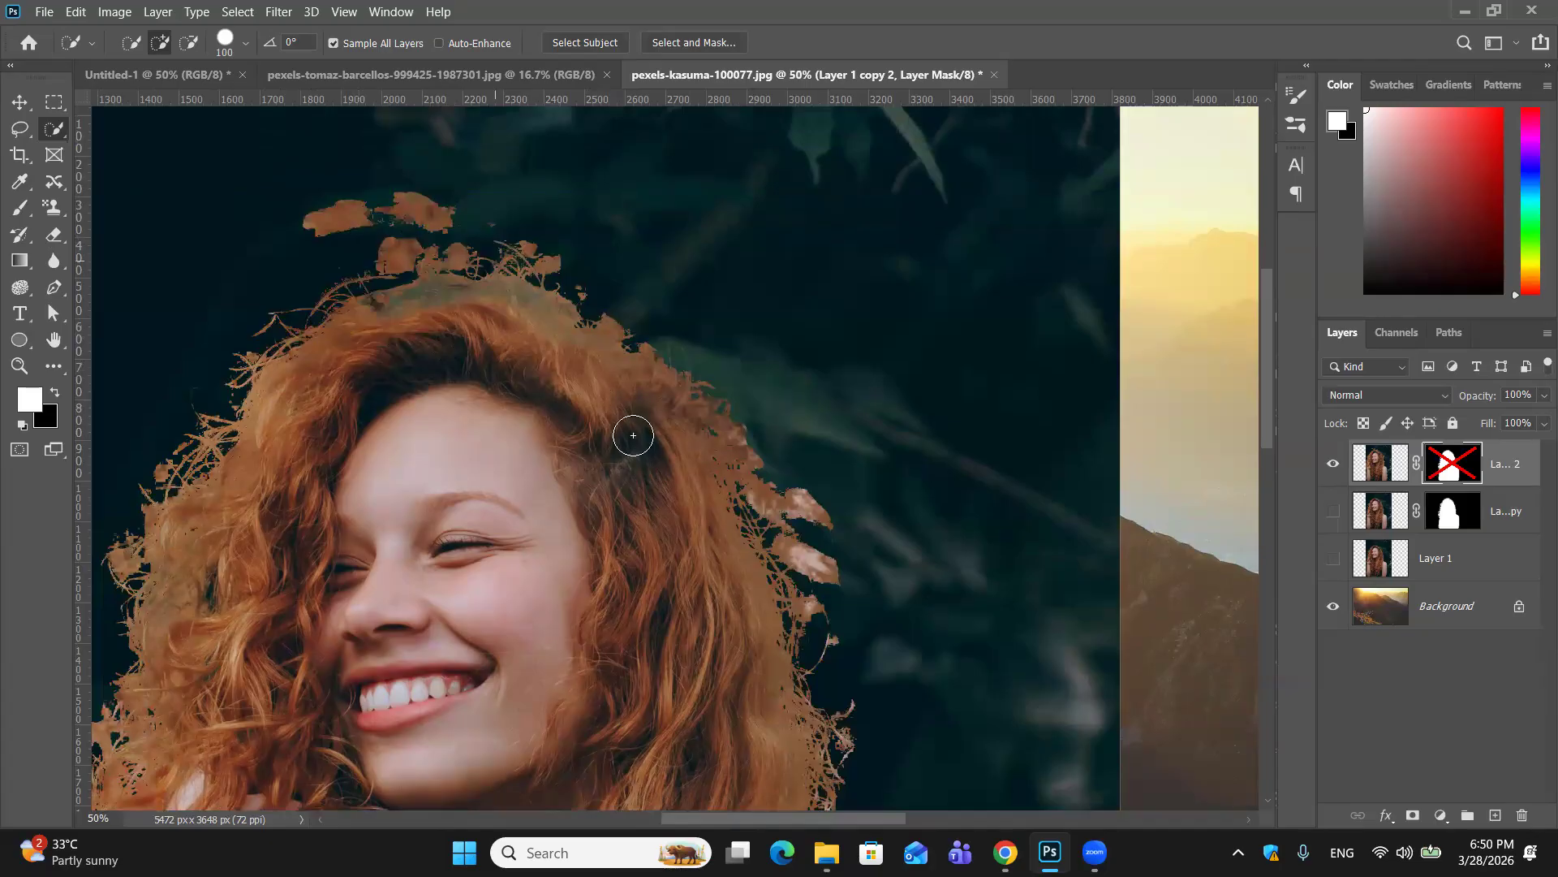
scroll(670, 514, down, 3)
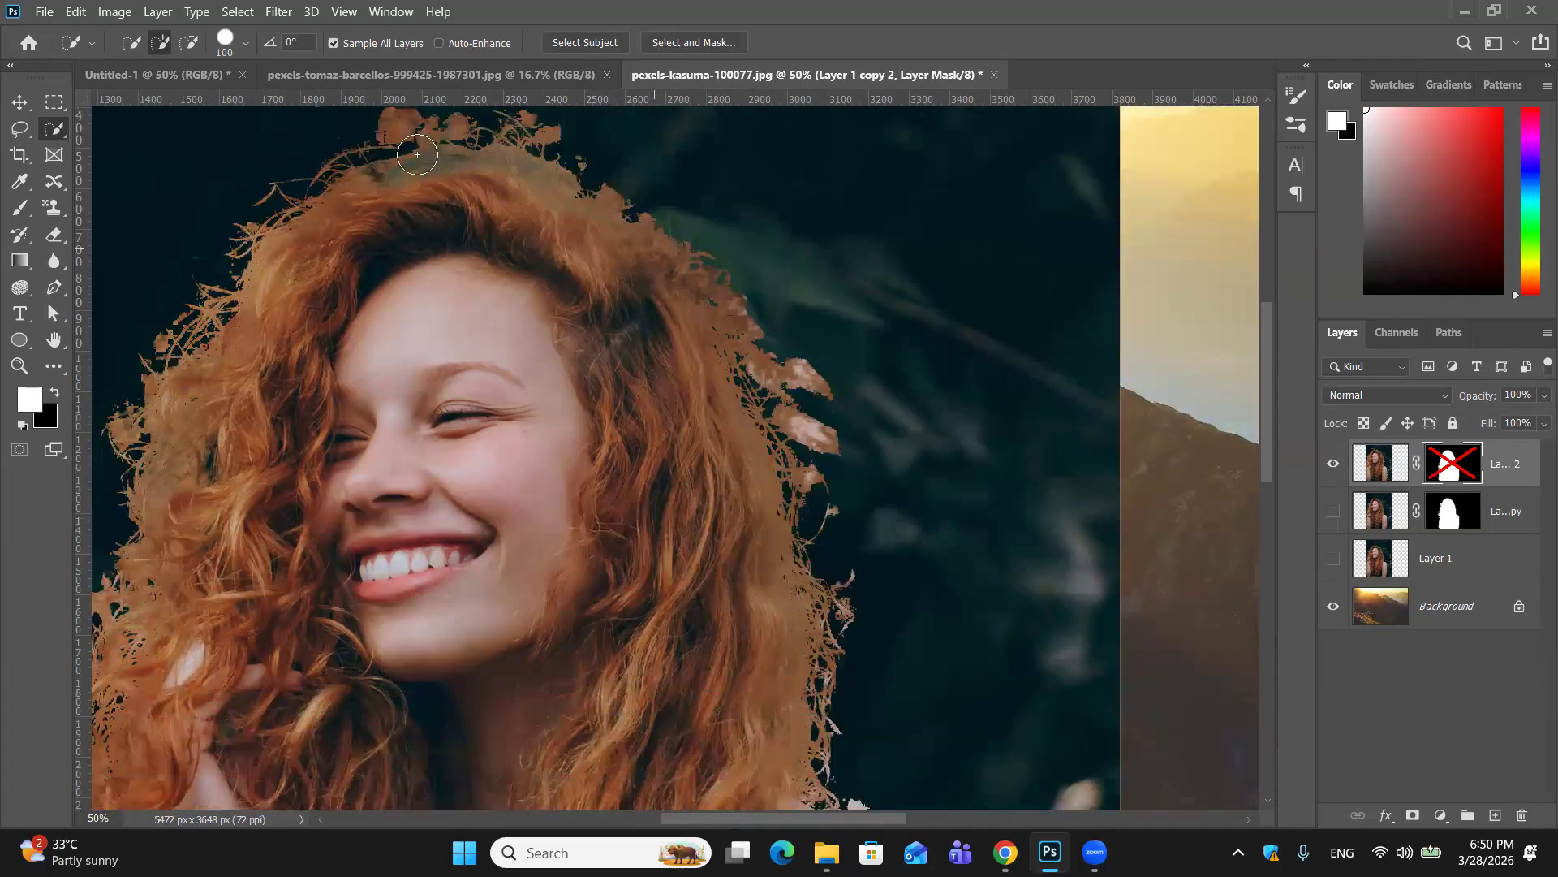
shift+click(1456, 464)
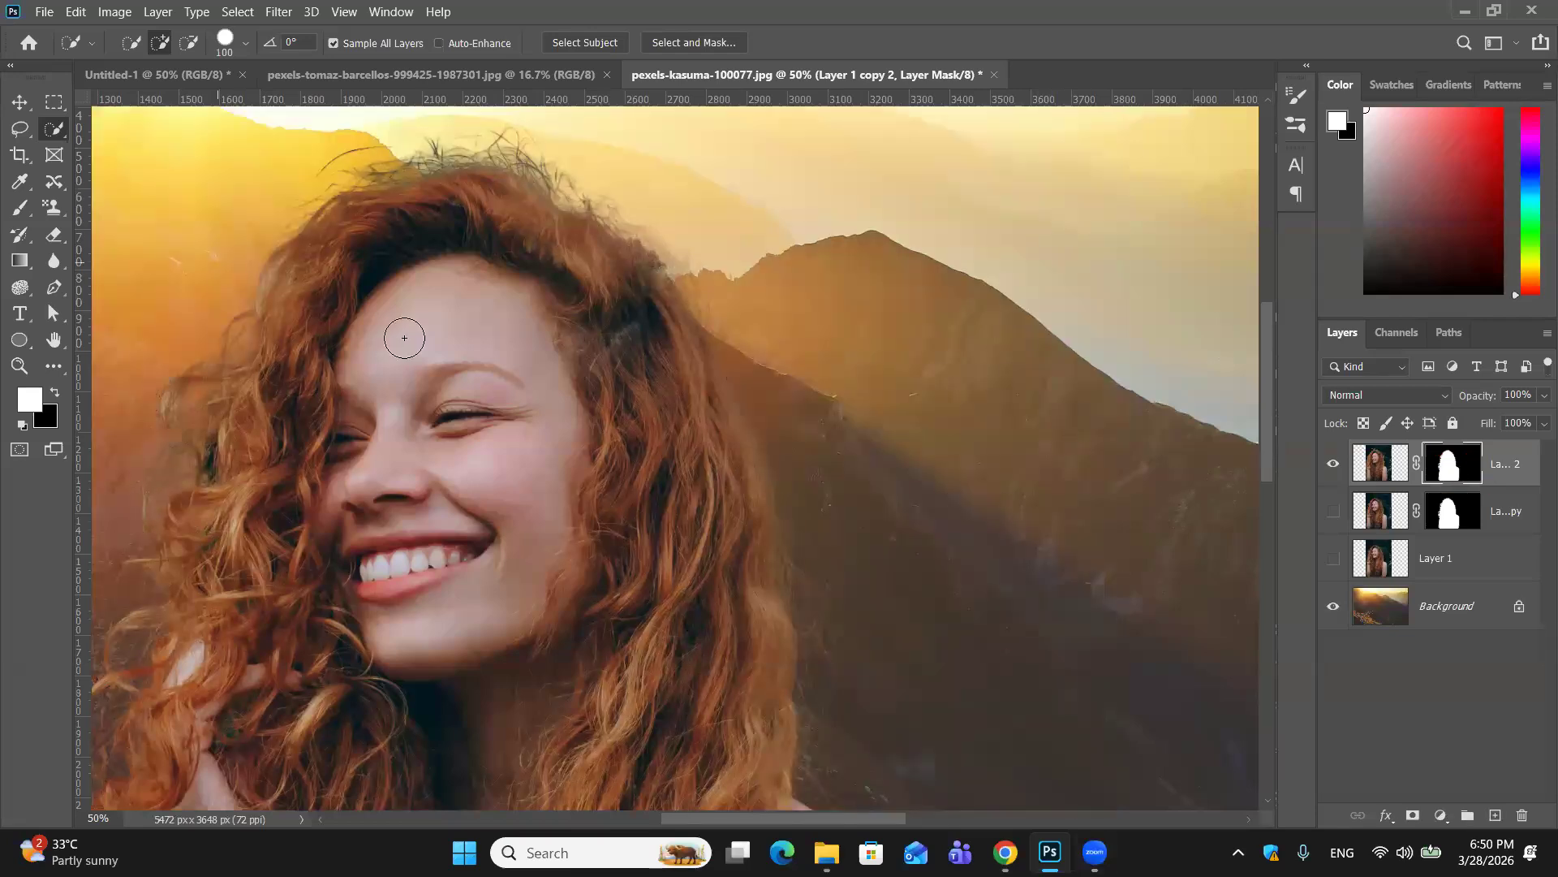
Step: Set up the Brush tool with a soft round tip at 0% hardness, 36% flow and an enlarged size of 90 px
drag(393, 338, 469, 420)
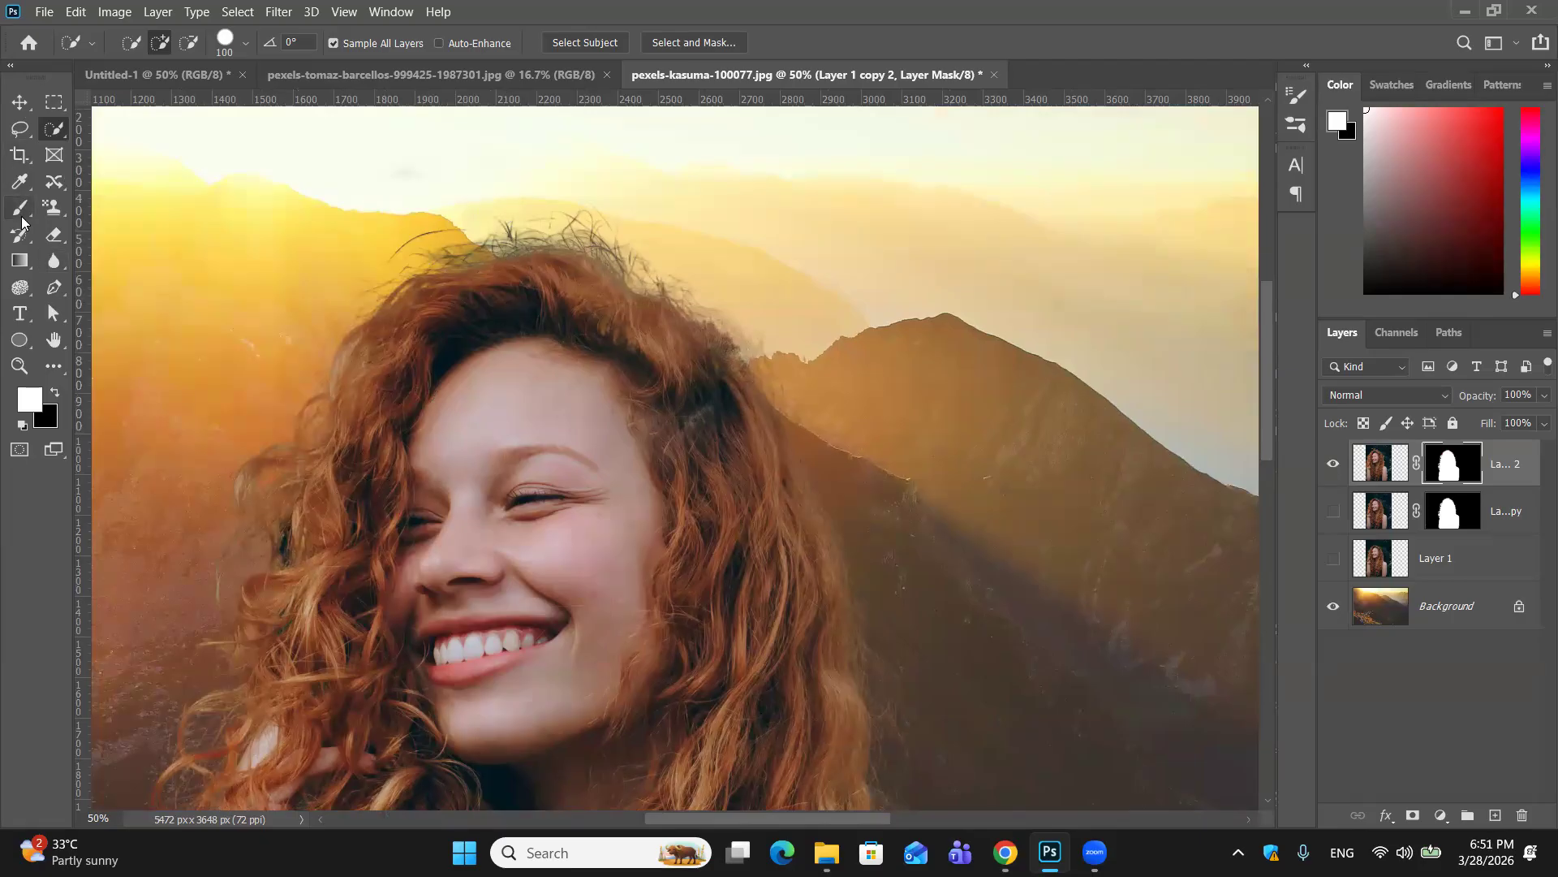
key(b)
click(146, 43)
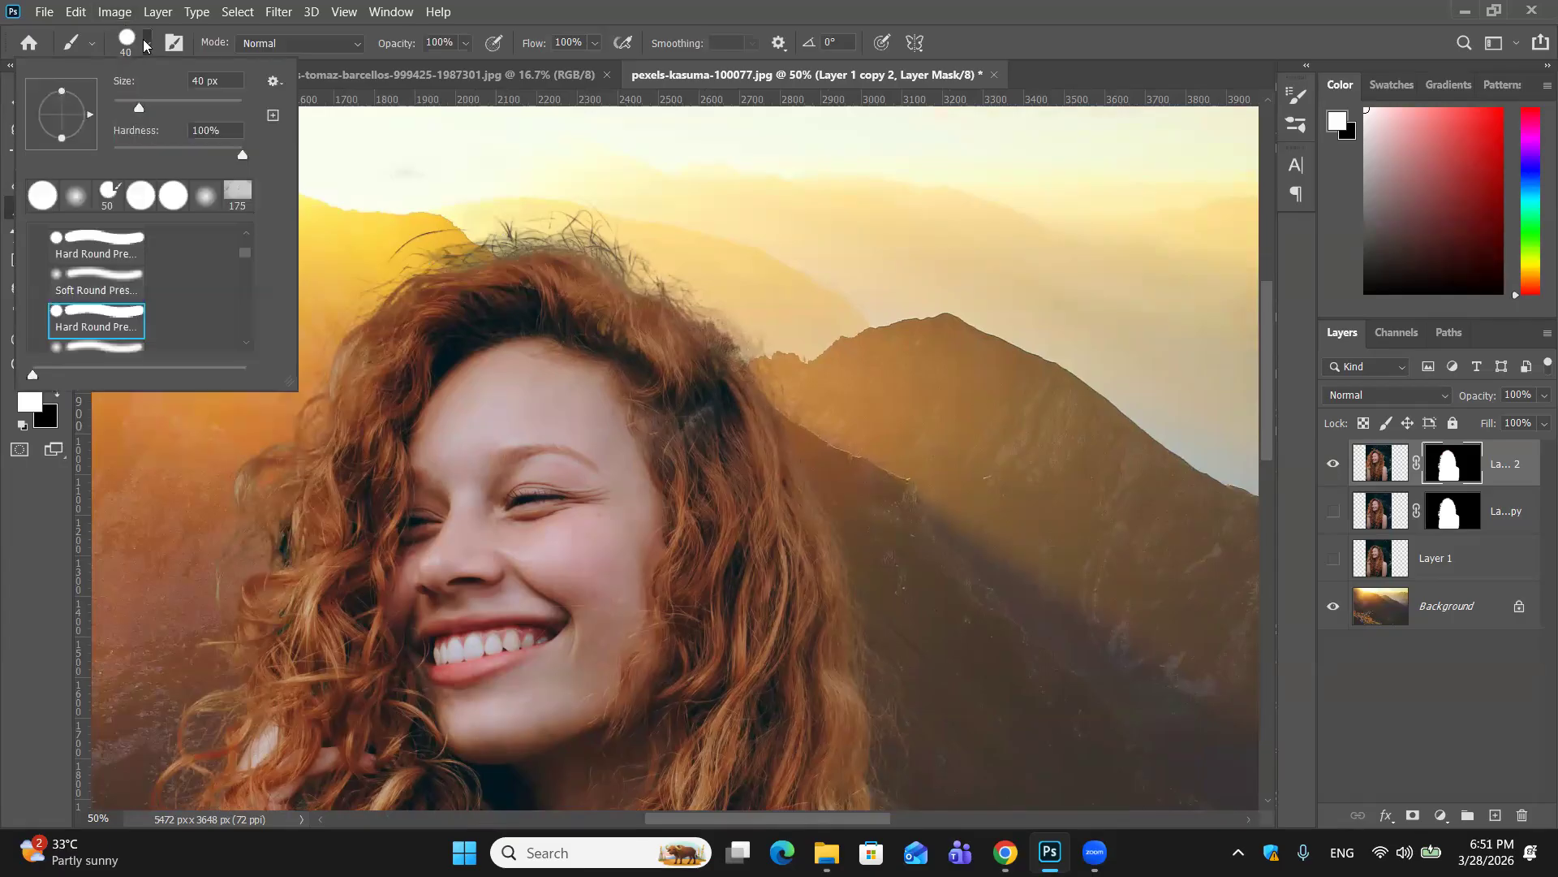
click(88, 274)
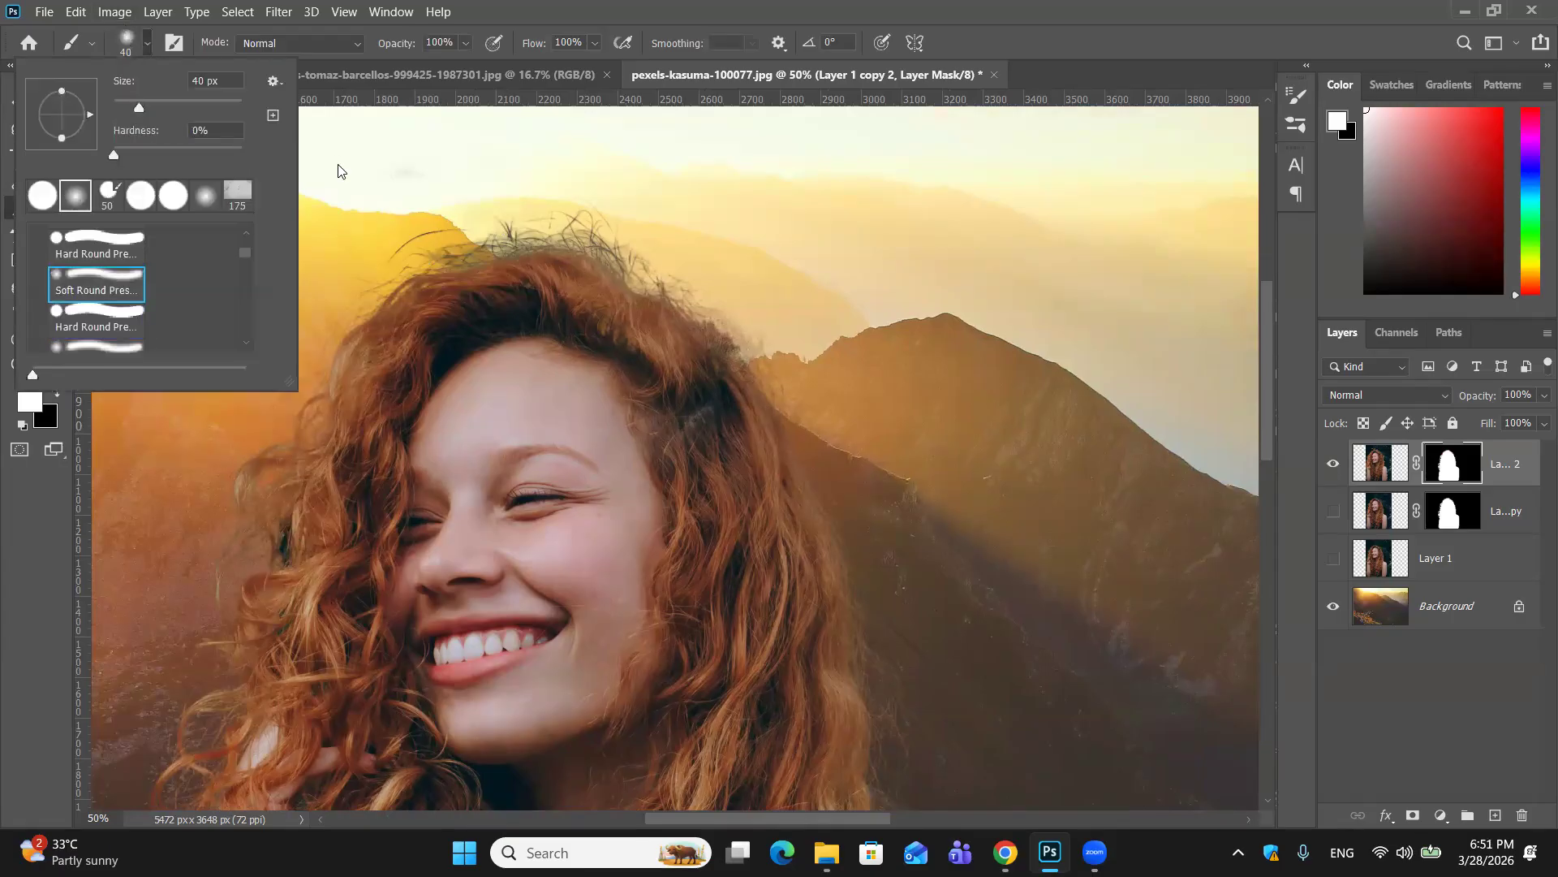
click(598, 45)
click(557, 66)
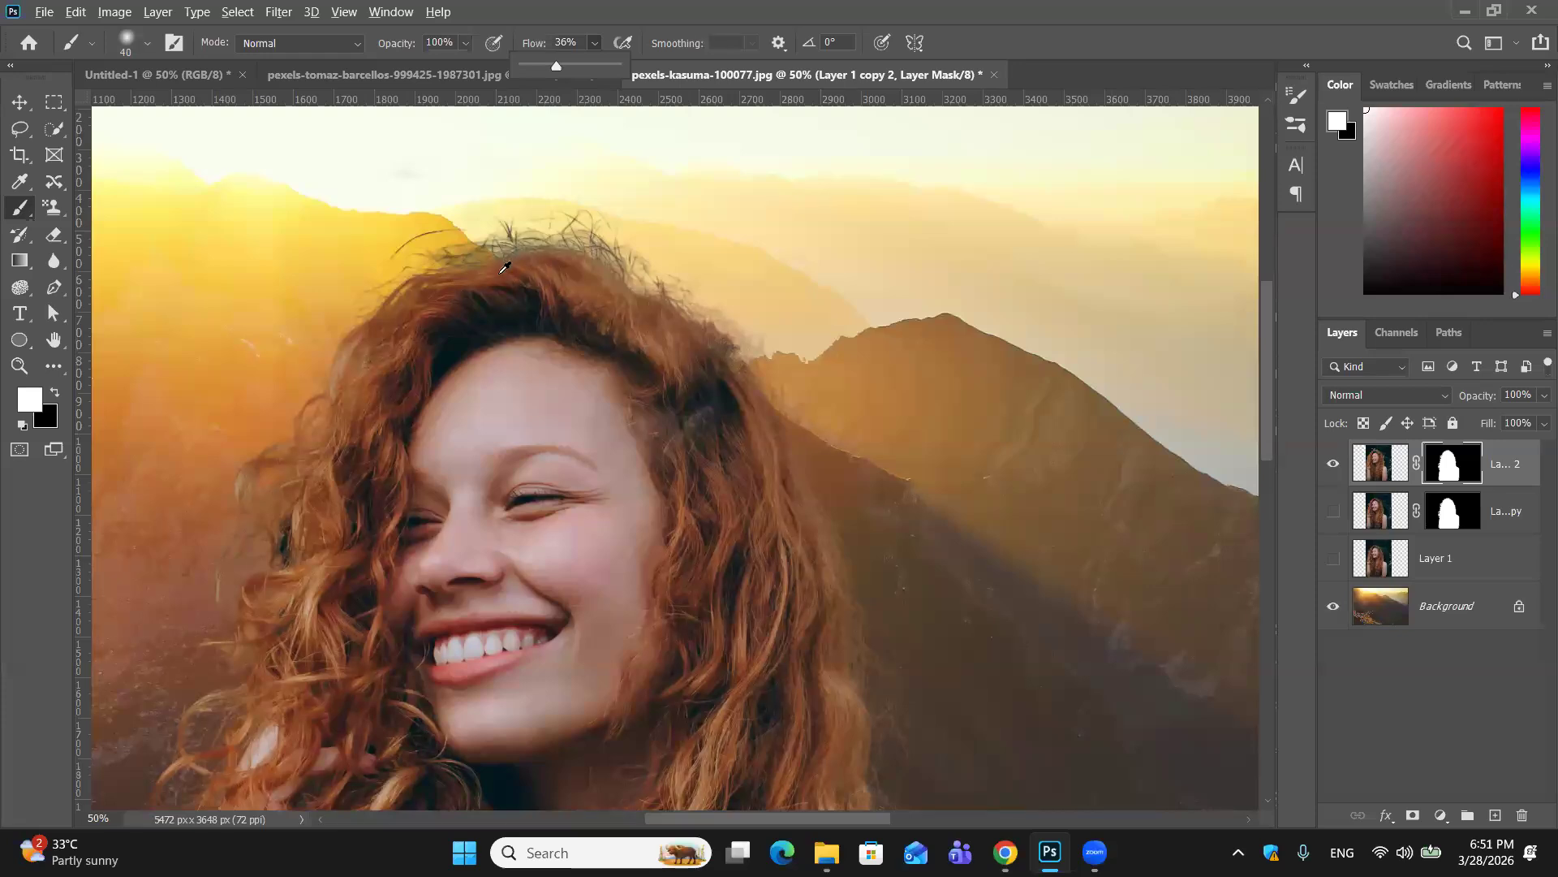
click(505, 268)
key(bracketright)
key(bracketright)
key(bracketright)
key(bracketright)
key(bracketright)
mouse_move(505, 241)
mouse_down()
mouse_move(583, 240)
mouse_move(578, 222)
mouse_move(588, 260)
mouse_move(597, 271)
mouse_move(593, 242)
mouse_move(635, 292)
mouse_move(608, 288)
mouse_move(730, 313)
mouse_up()
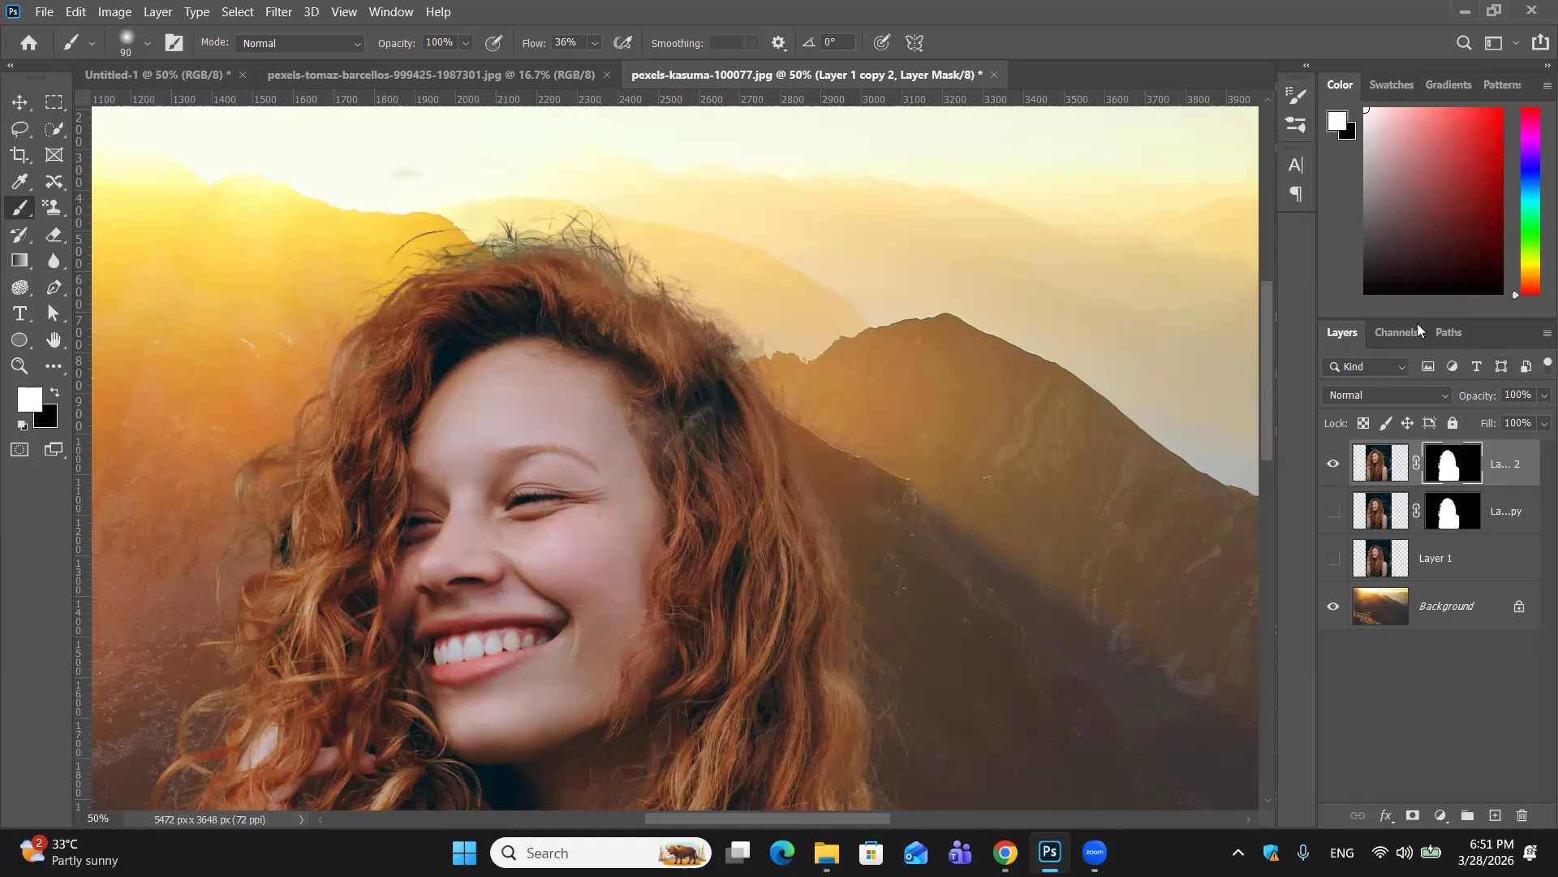
Step: On Layer 1 copy 2's image, undo the black test stroke, sample the reddish-brown hair colour and paint it over the discoloured hair edges
click(1380, 462)
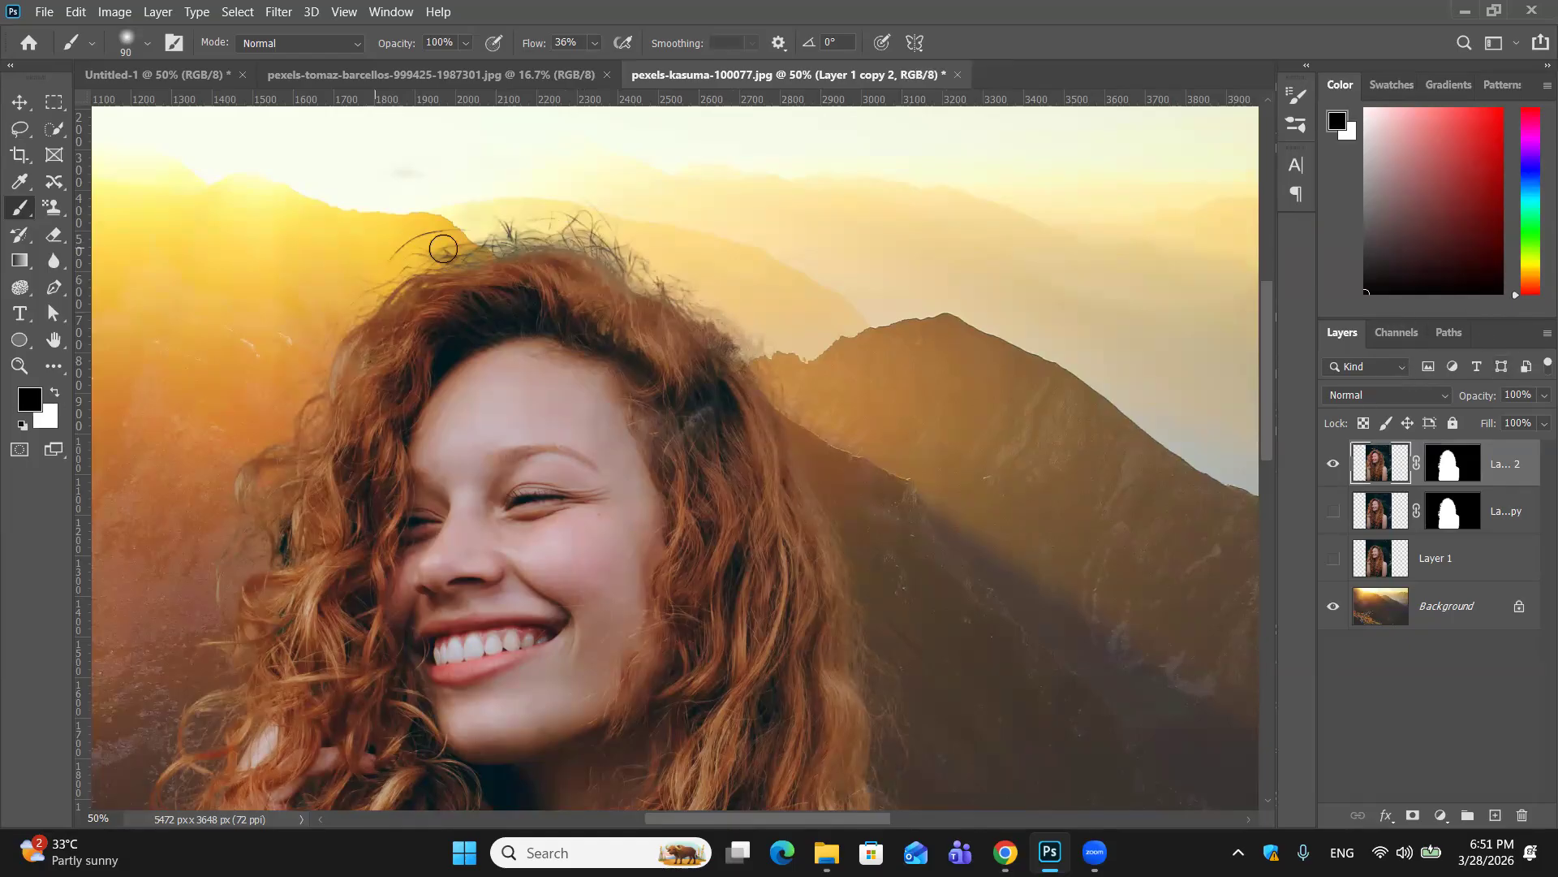
mouse_move(492, 252)
mouse_down()
mouse_move(613, 236)
mouse_move(581, 243)
mouse_move(628, 305)
mouse_move(592, 268)
mouse_up()
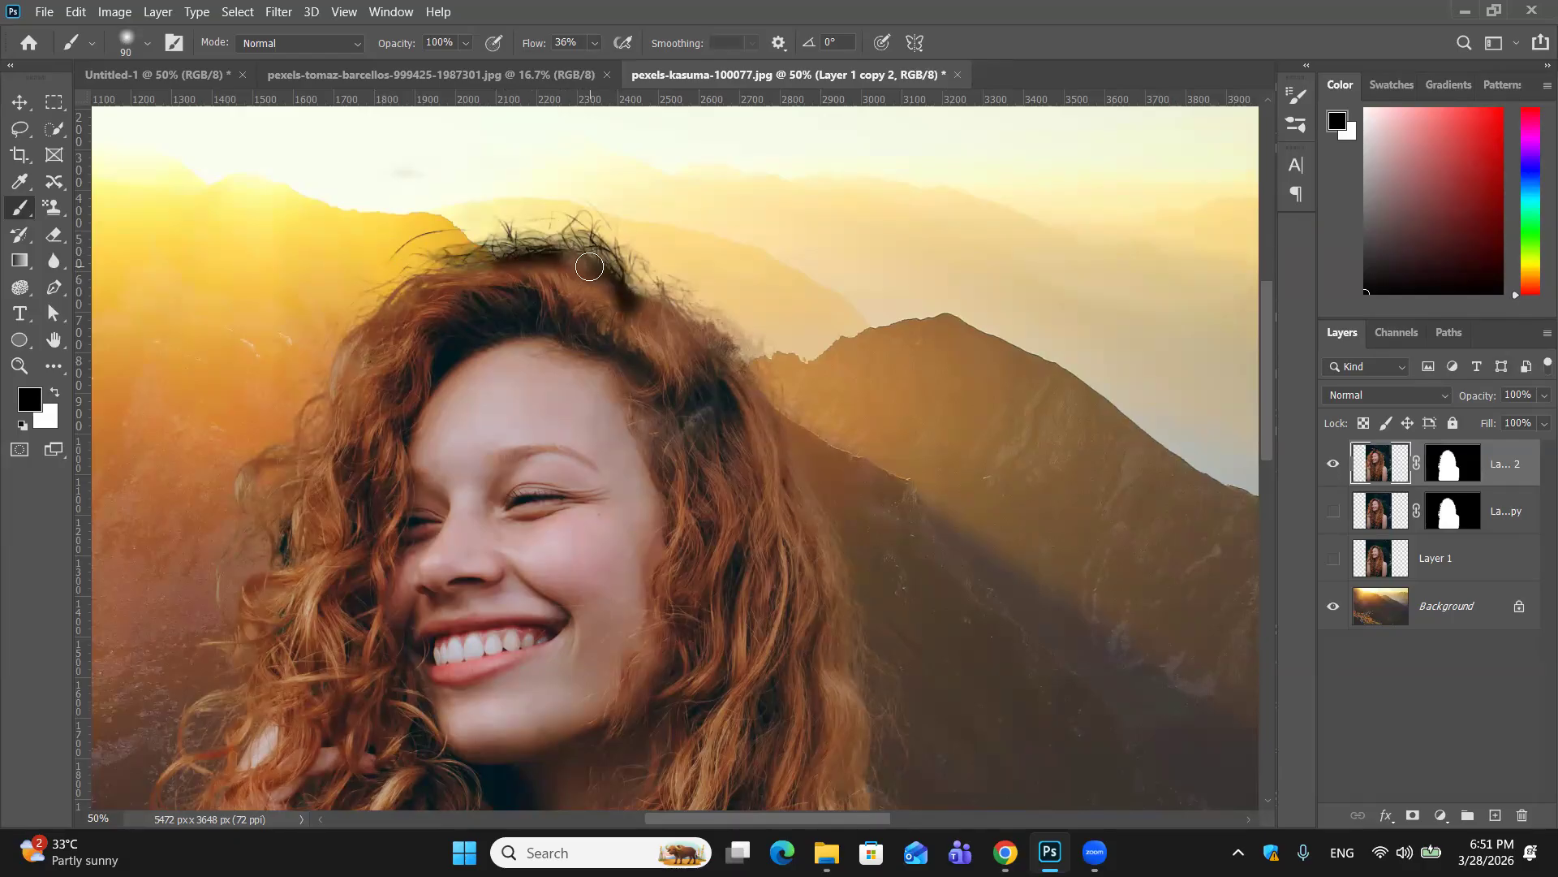
key(ctrl+z)
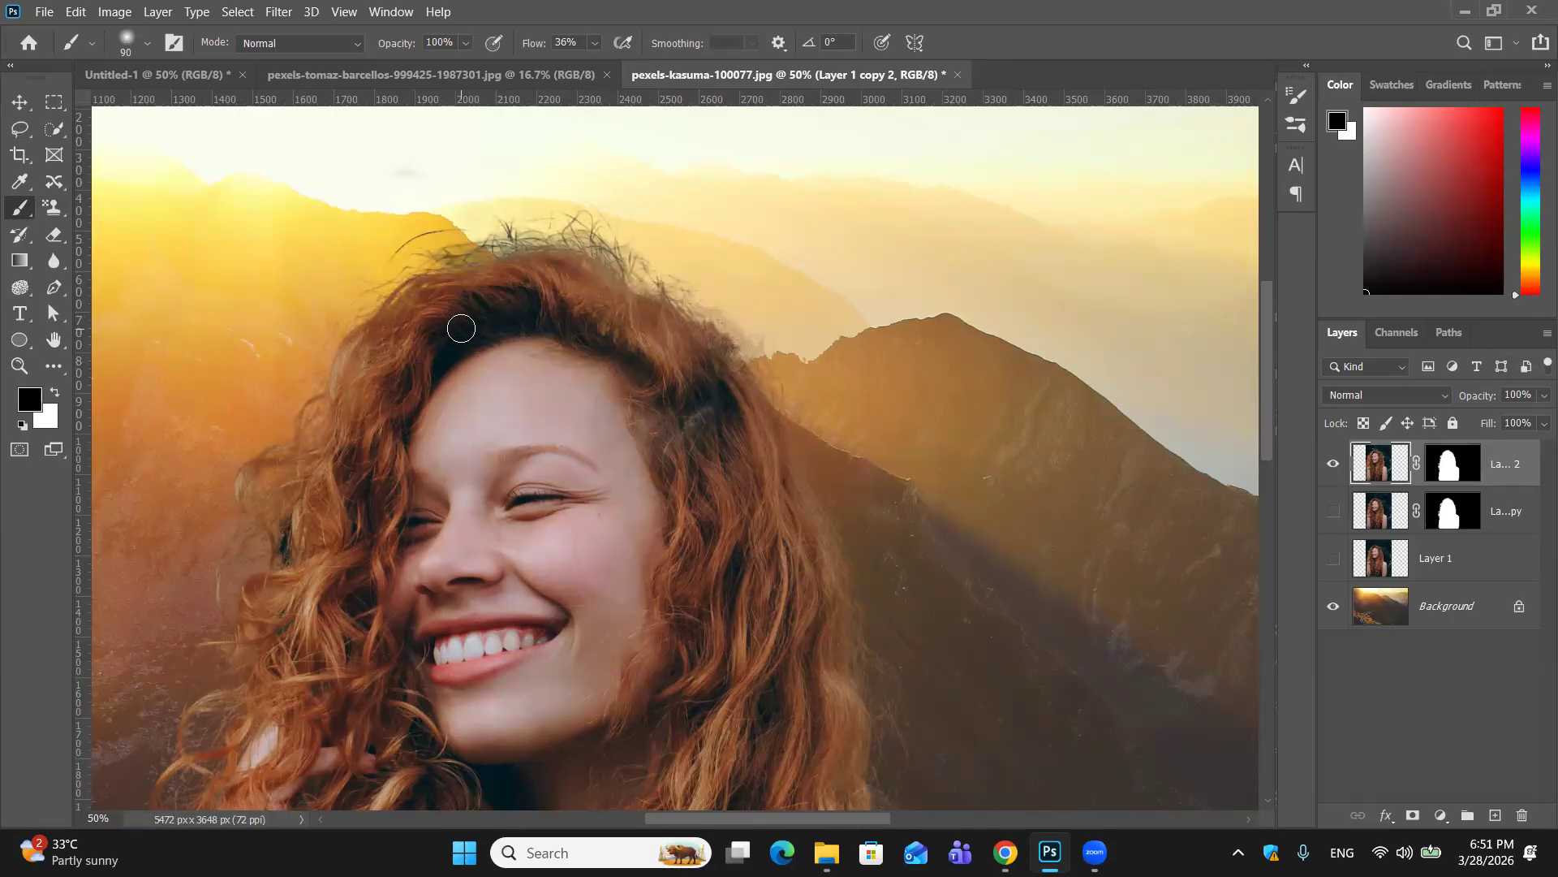
alt+click(510, 261)
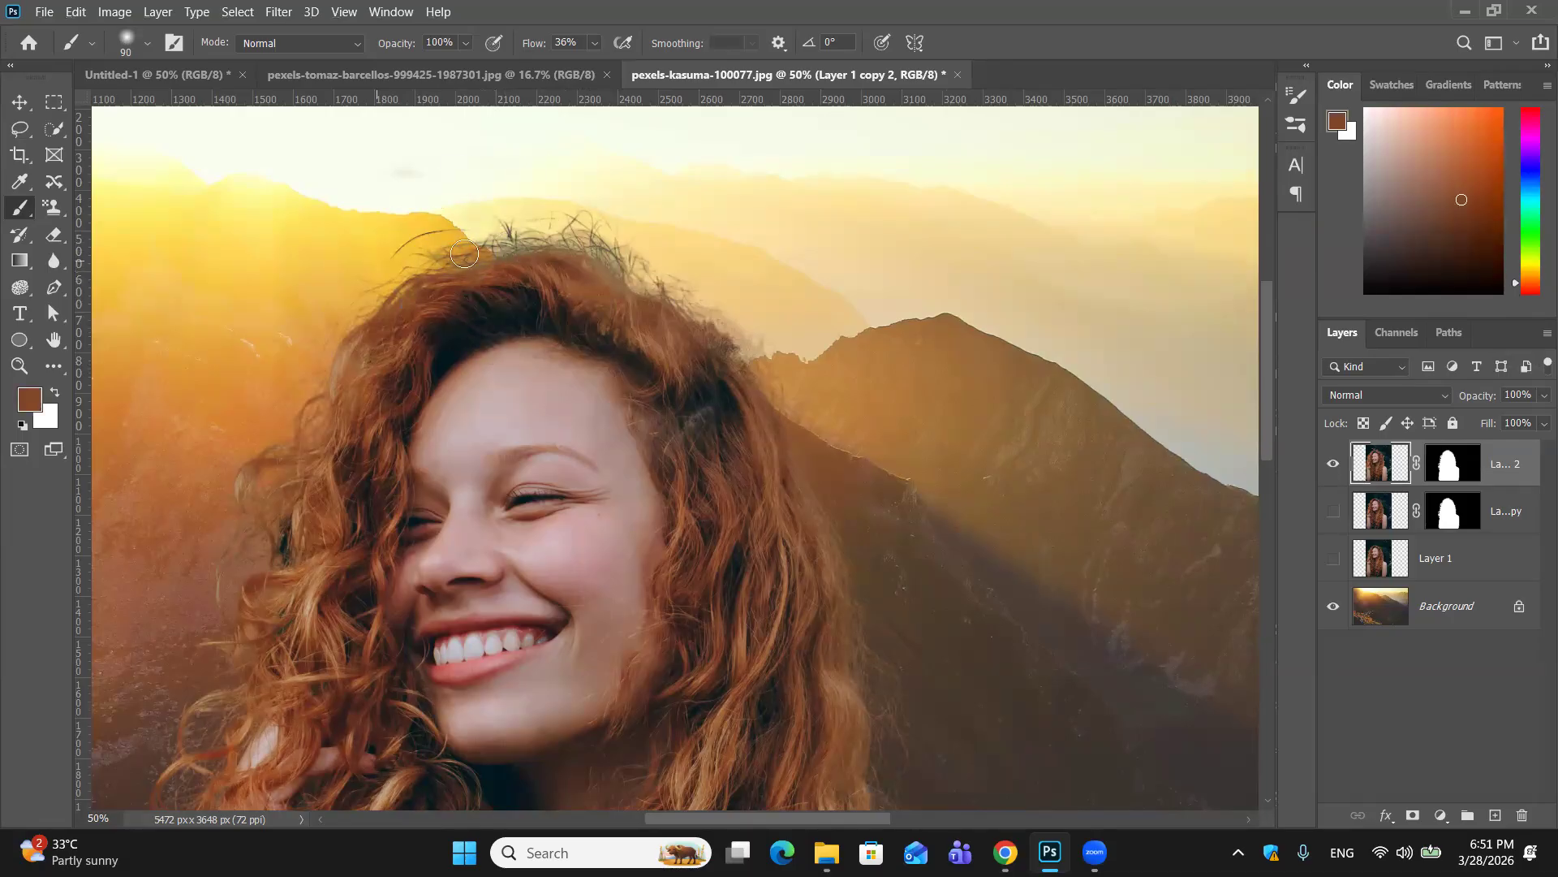
mouse_move(603, 254)
mouse_down()
mouse_move(700, 313)
mouse_move(745, 393)
mouse_up()
mouse_move(289, 539)
mouse_down()
mouse_move(286, 572)
mouse_move(277, 527)
mouse_up()
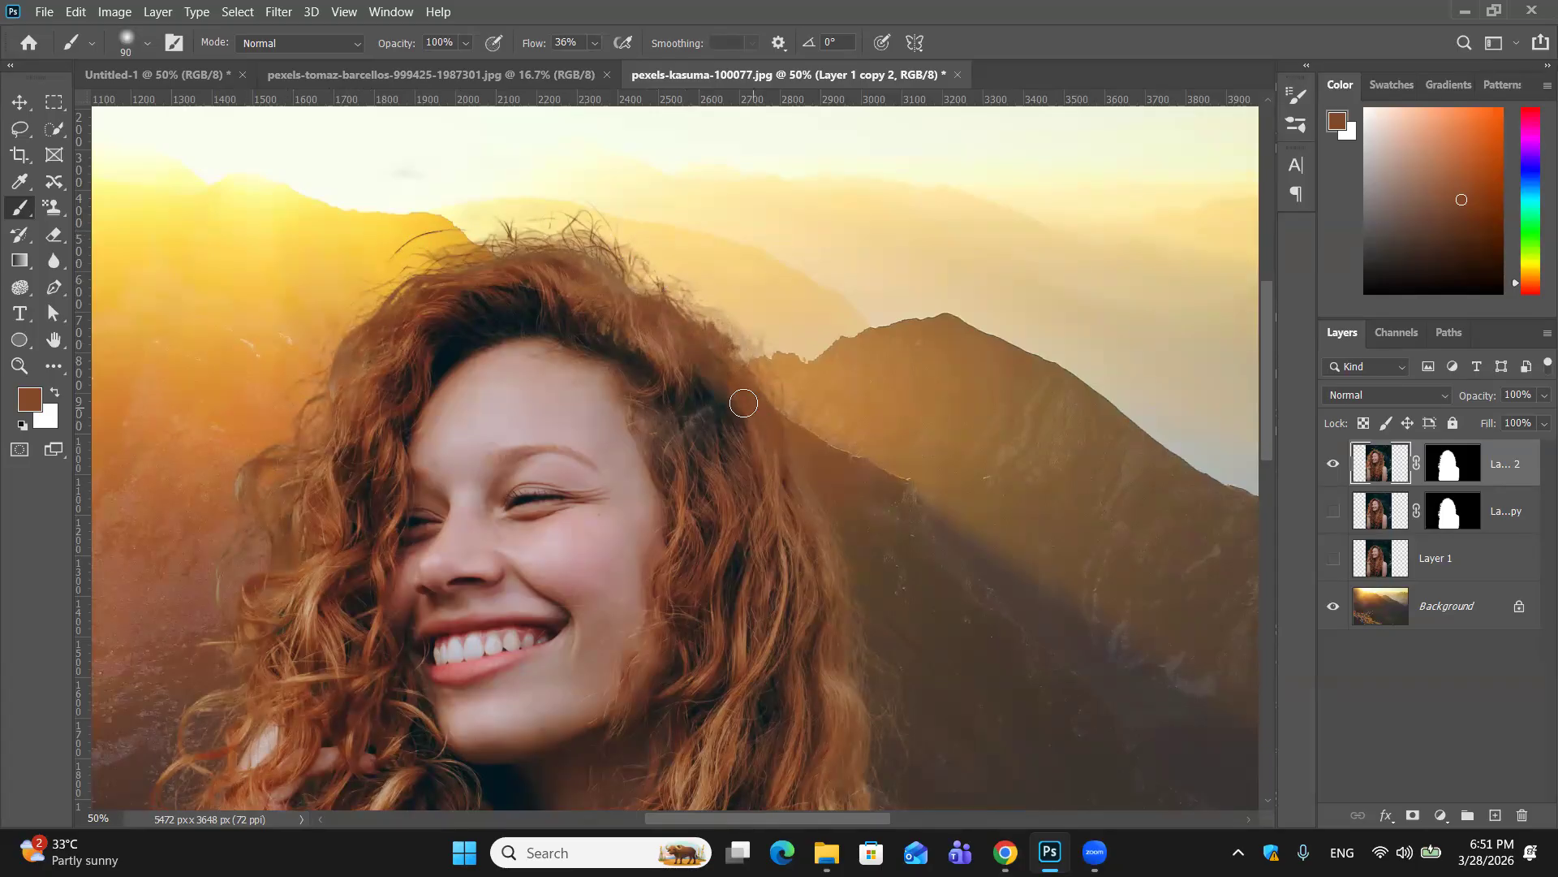
scroll(739, 406, down, 5)
mouse_move(310, 475)
mouse_down()
mouse_move(299, 456)
mouse_move(323, 493)
mouse_move(294, 472)
mouse_up()
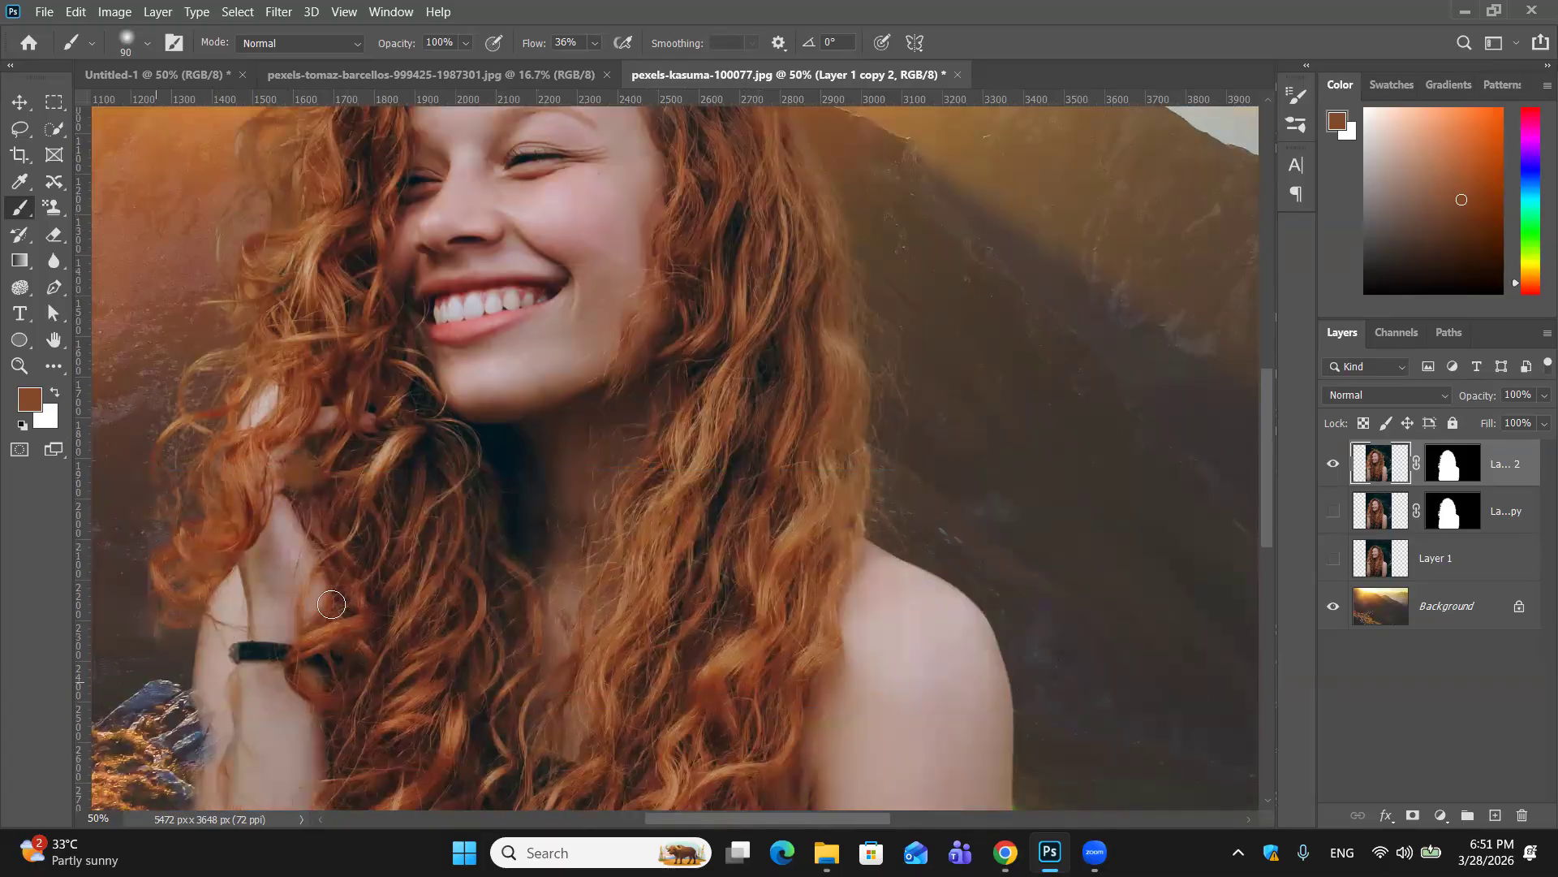
Step: Lower the brush flow to 9% and enlarge the brush to 175 px for softer retouching around the lower curls
scroll(385, 601, down, 3)
scroll(396, 587, down, 3)
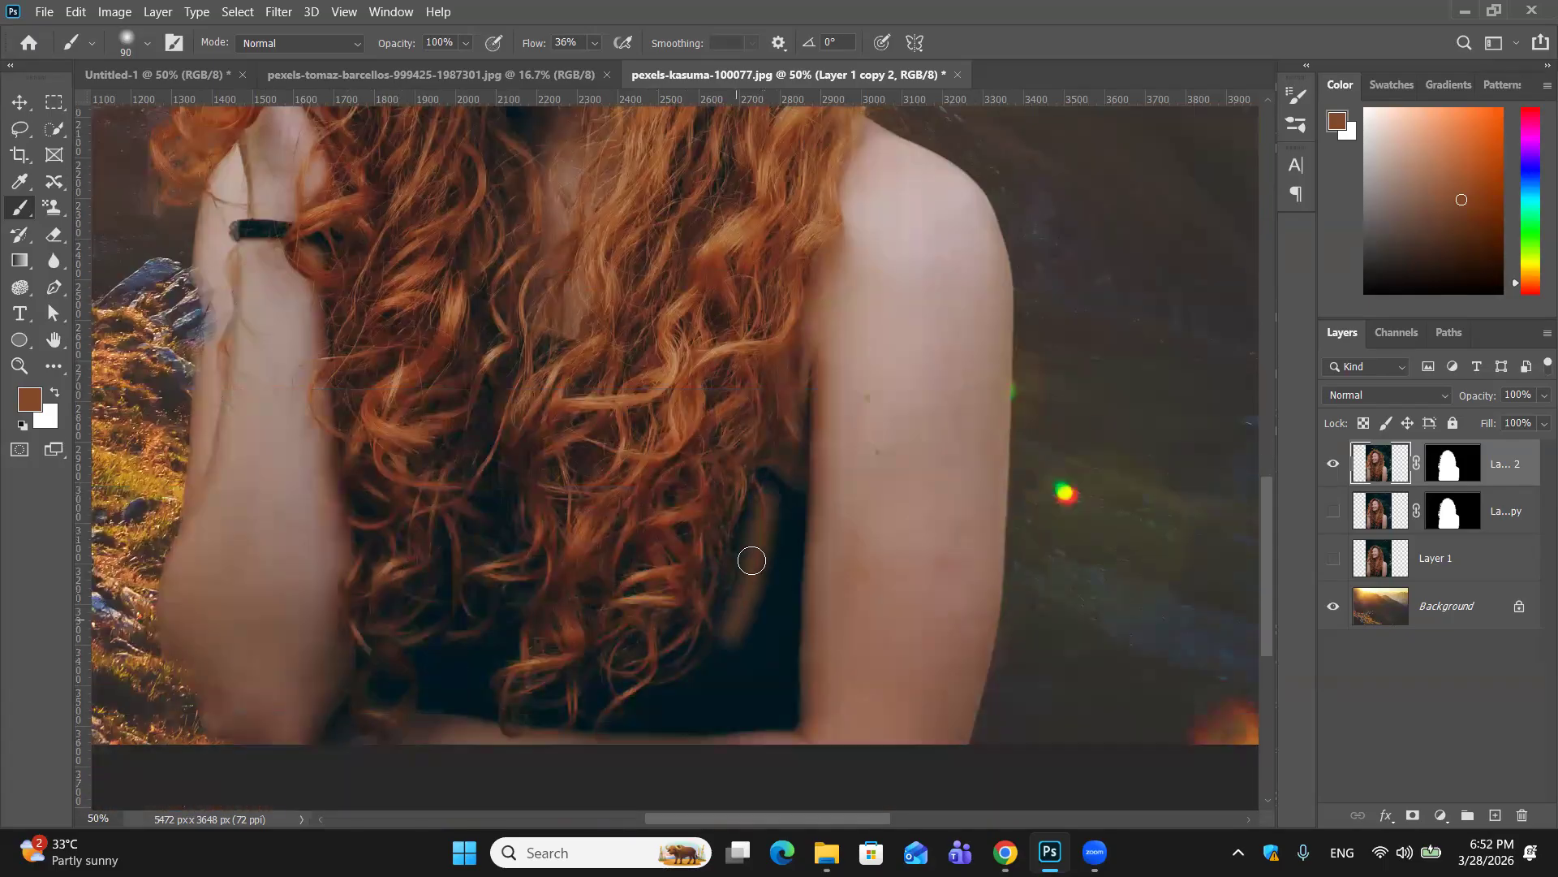
click(595, 42)
drag(602, 65, 579, 65)
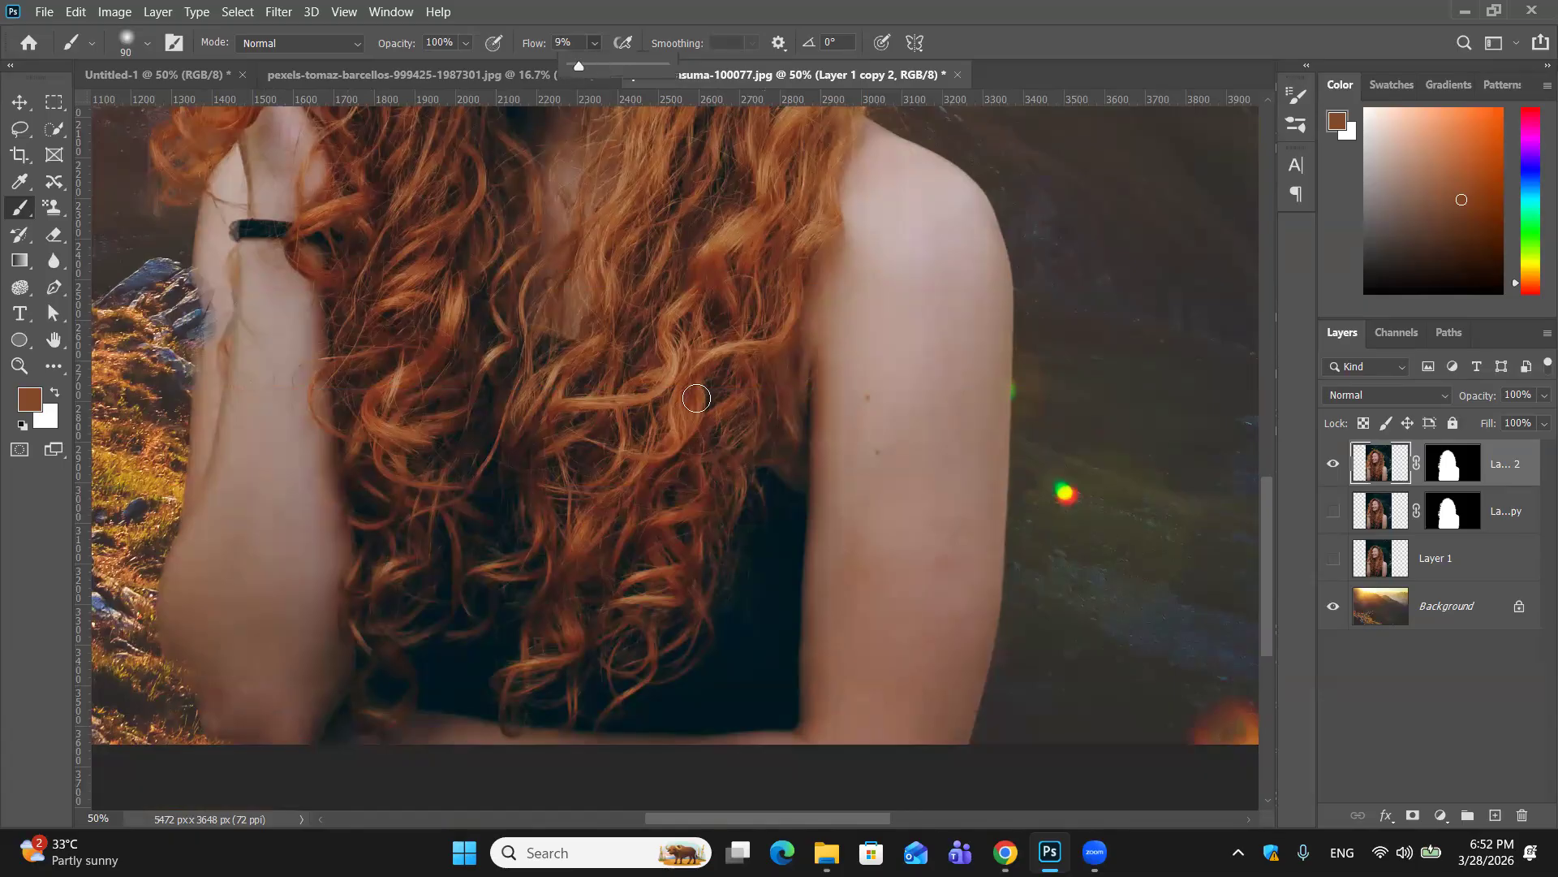
key(bracketright)
key(bracketright)
key(bracketright)
key(bracketright)
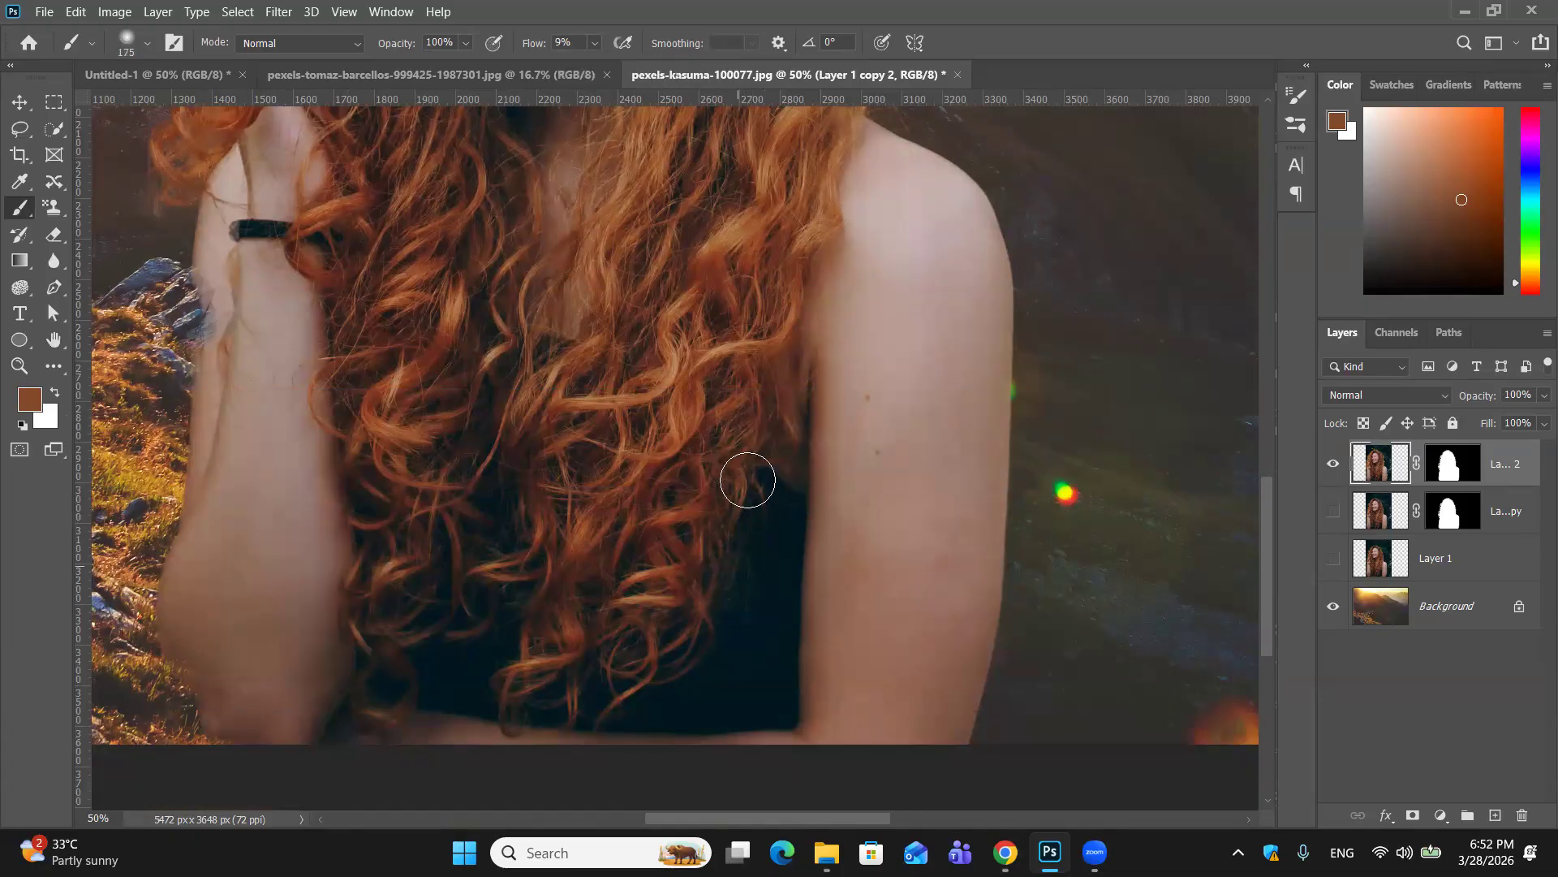
Step: Compare the retouched composite with the original photo by swapping the visibility of Layer 1 copy 2 and Layer 1 and back
scroll(691, 430, up, 10)
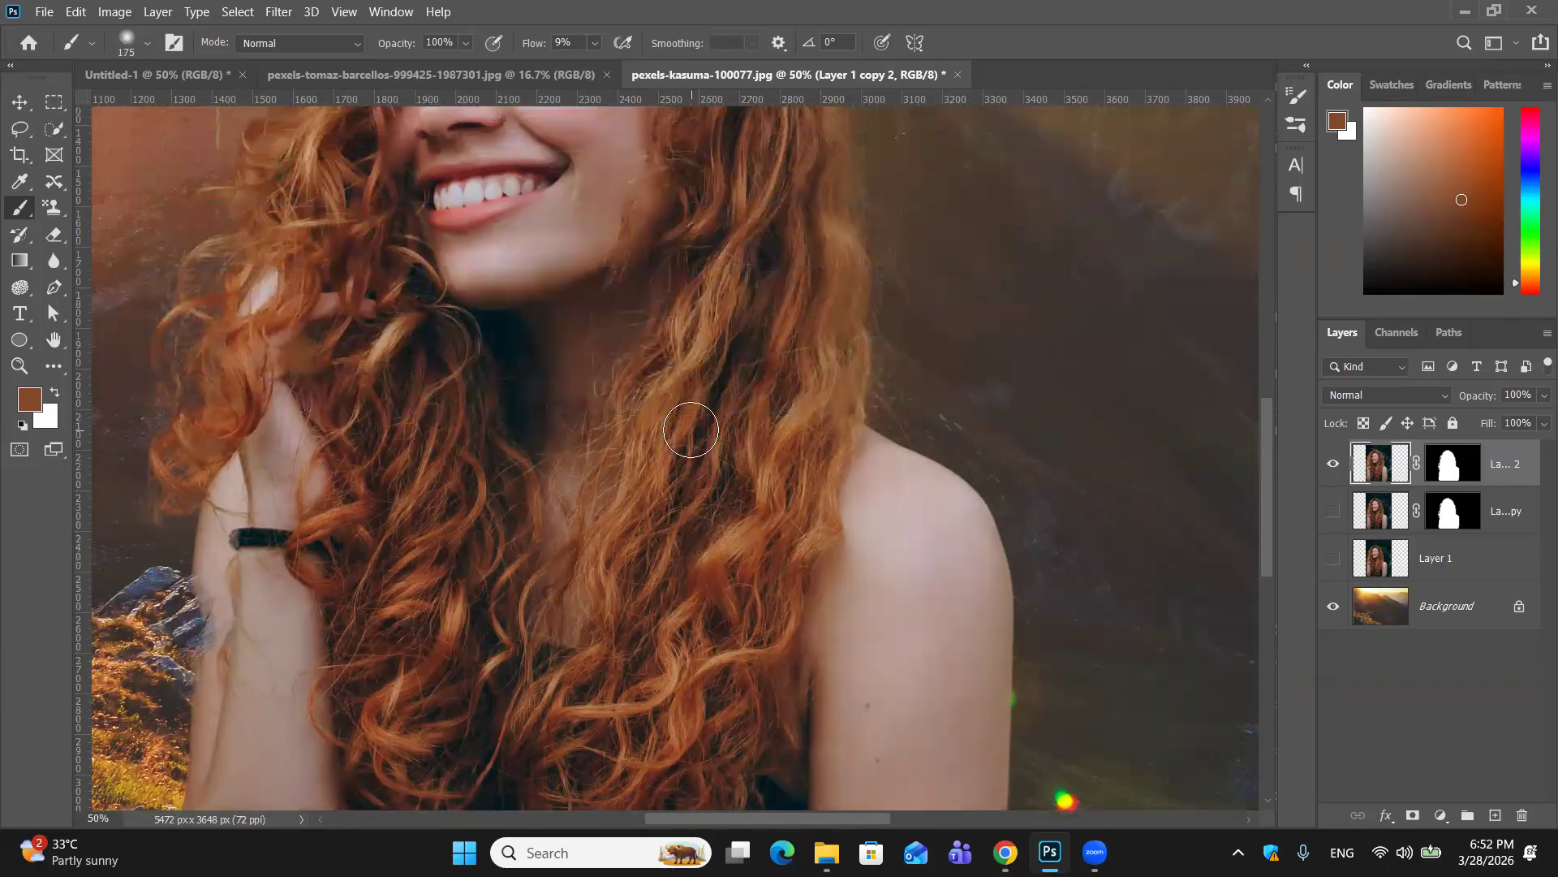
scroll(691, 430, up, 3)
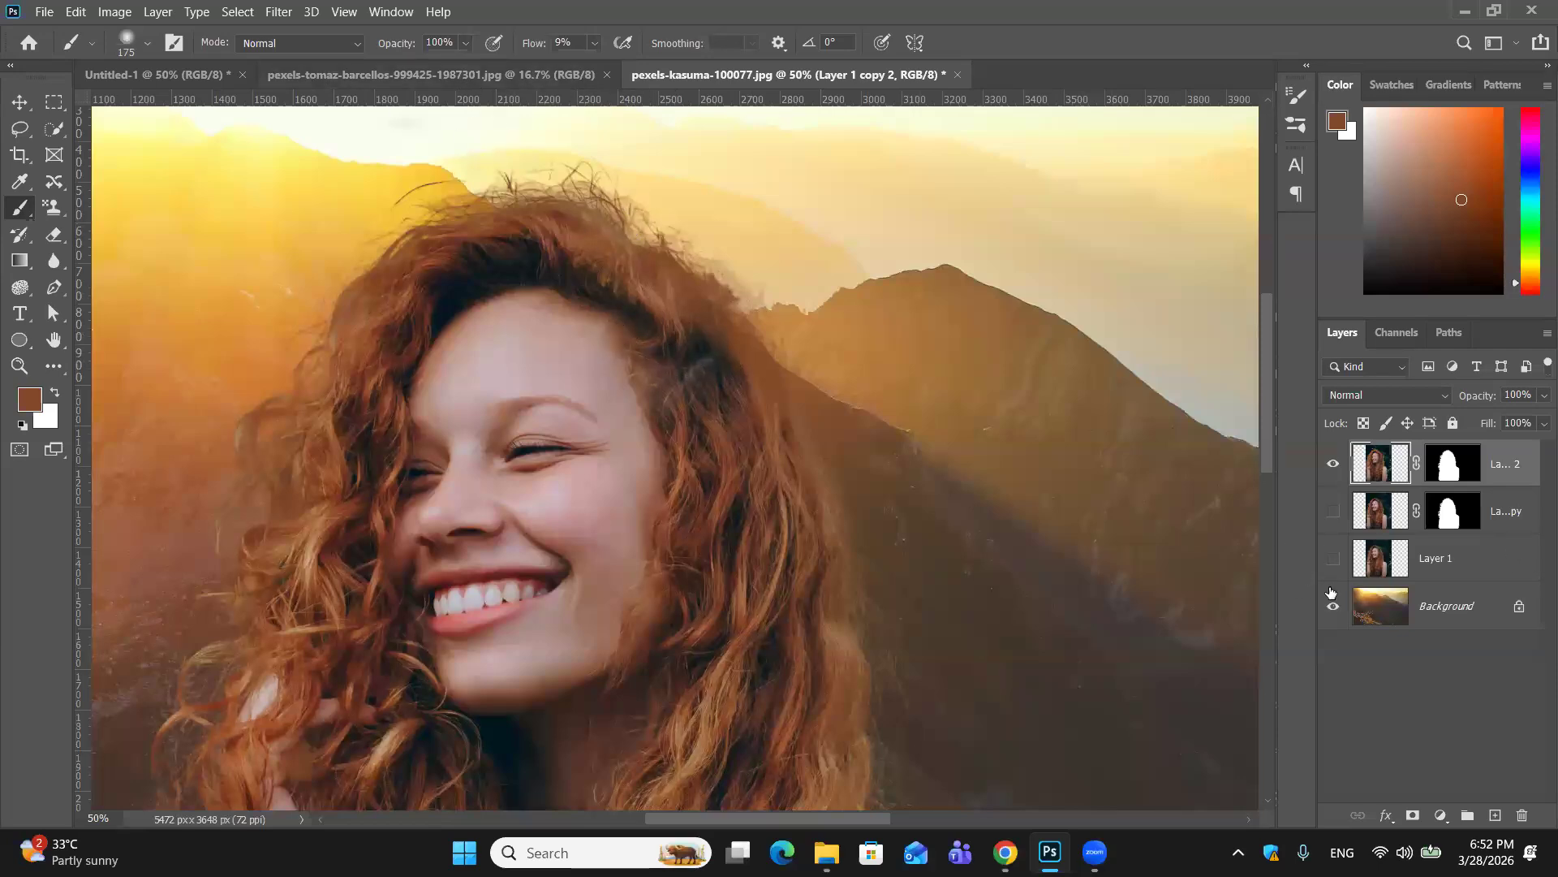
key(ctrl+minus)
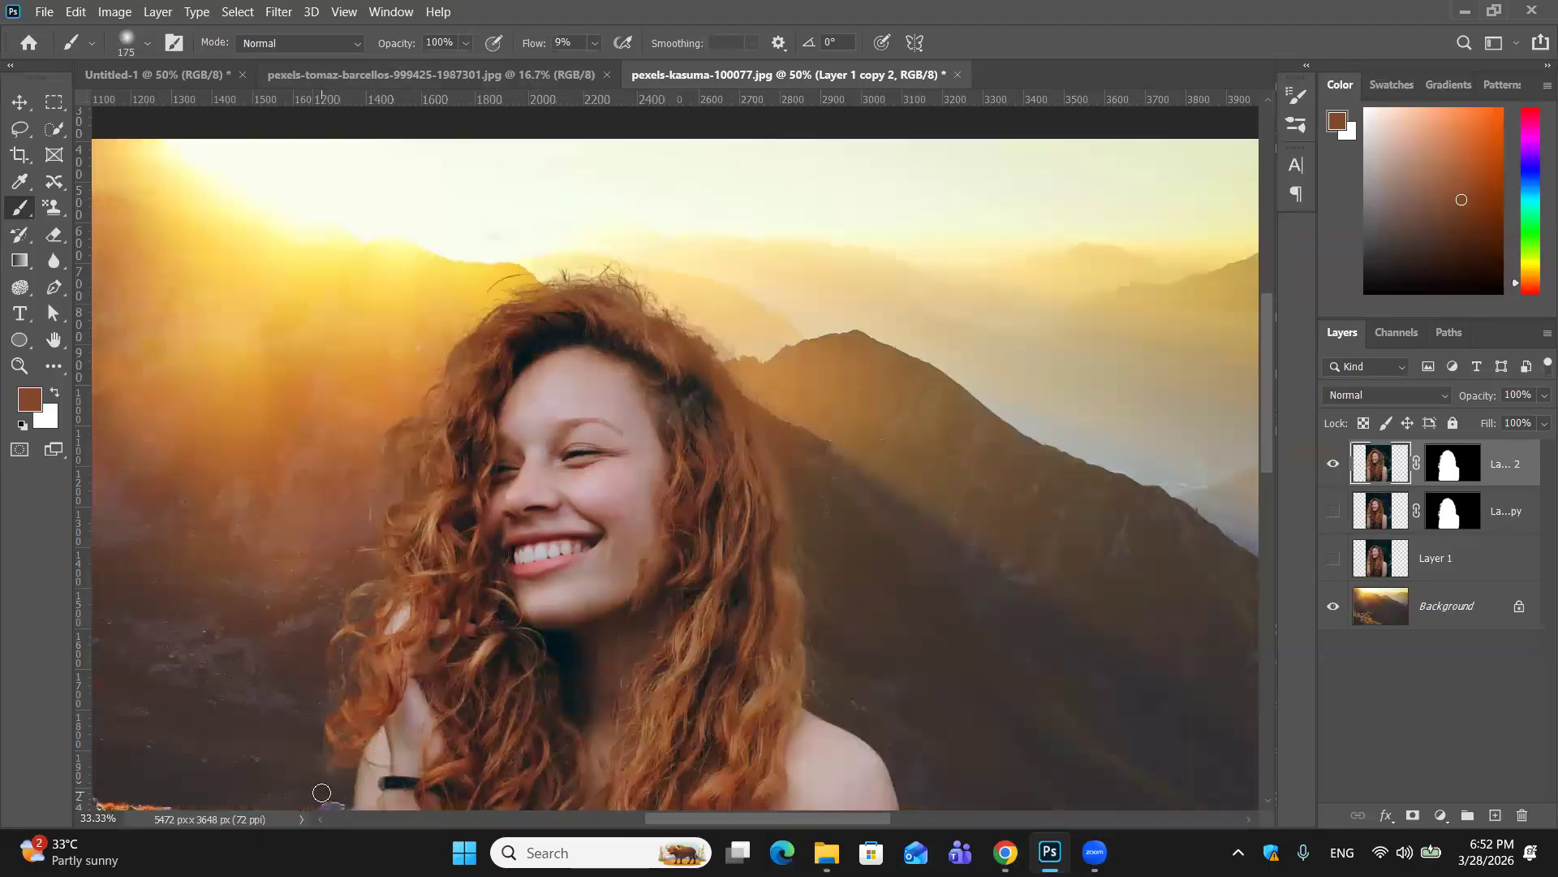
key(ctrl+minus)
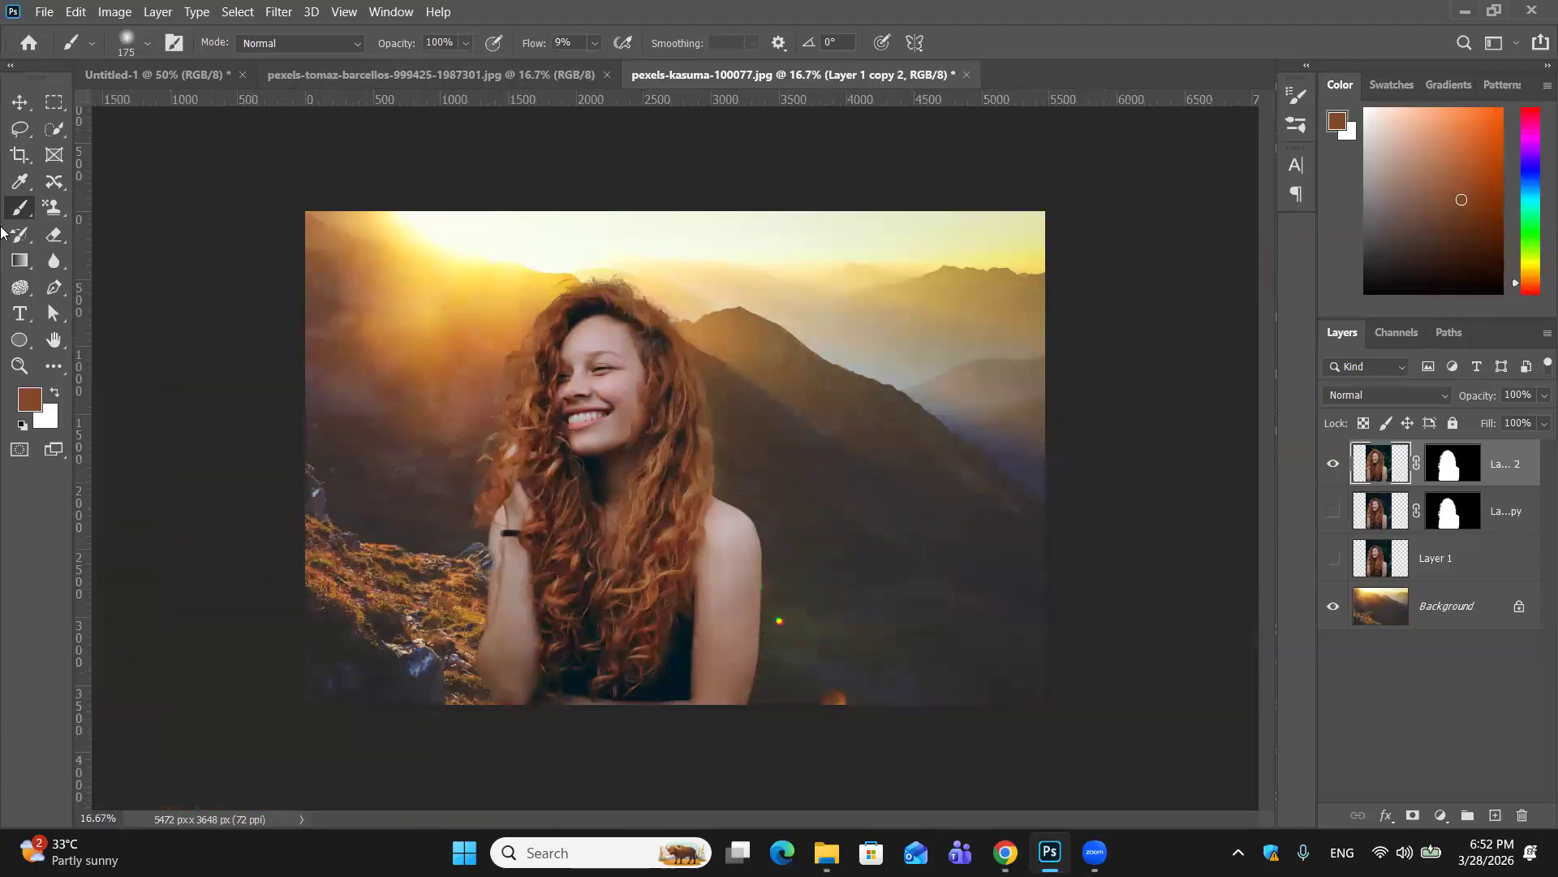
click(1328, 561)
click(1329, 468)
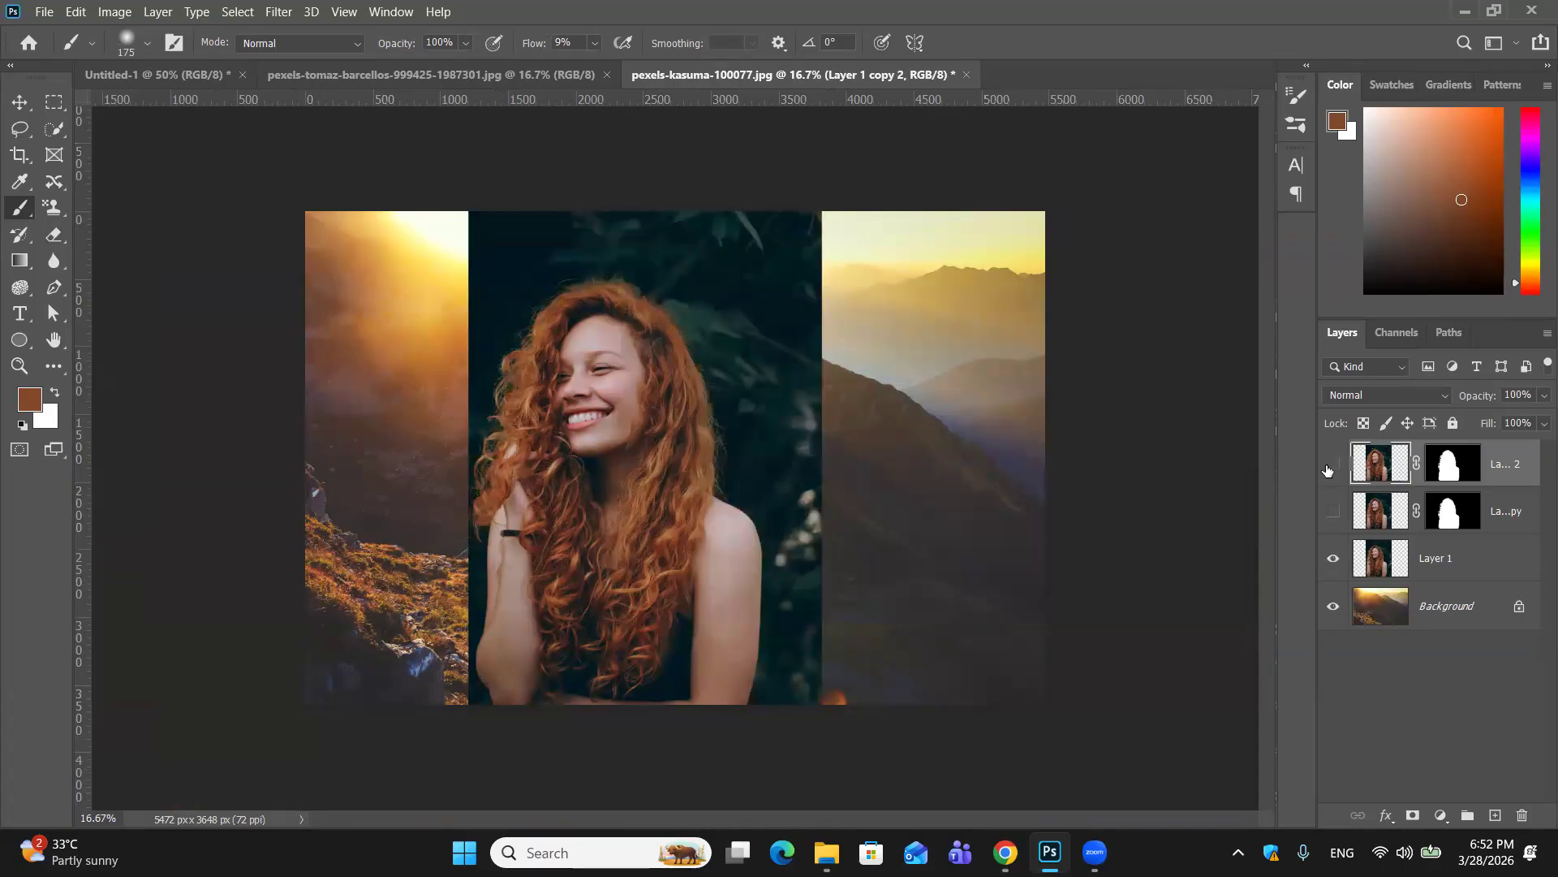
click(1334, 558)
click(1332, 465)
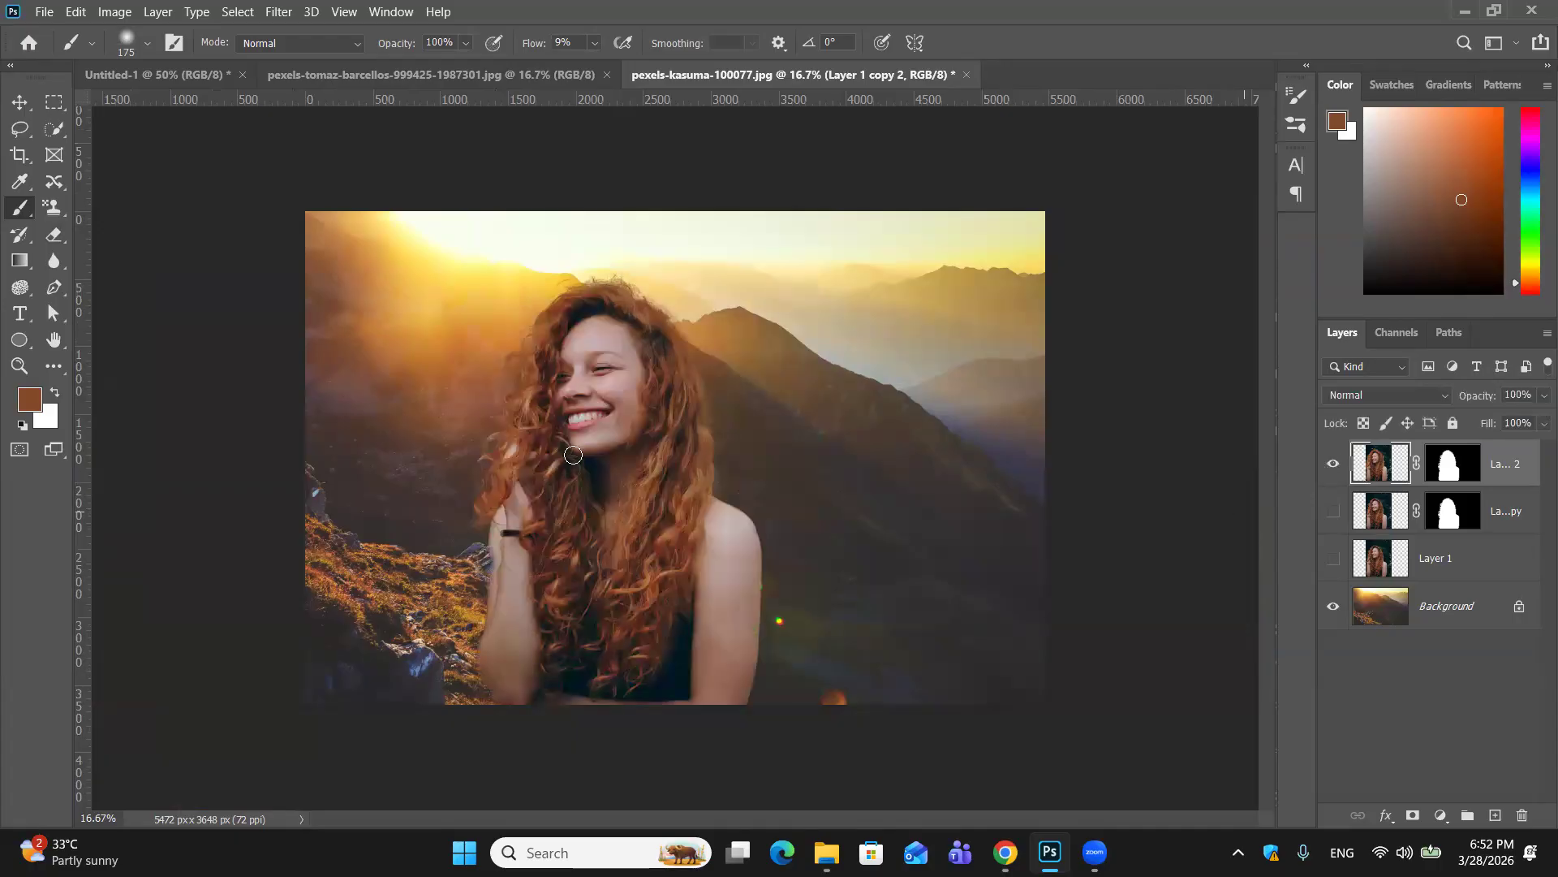
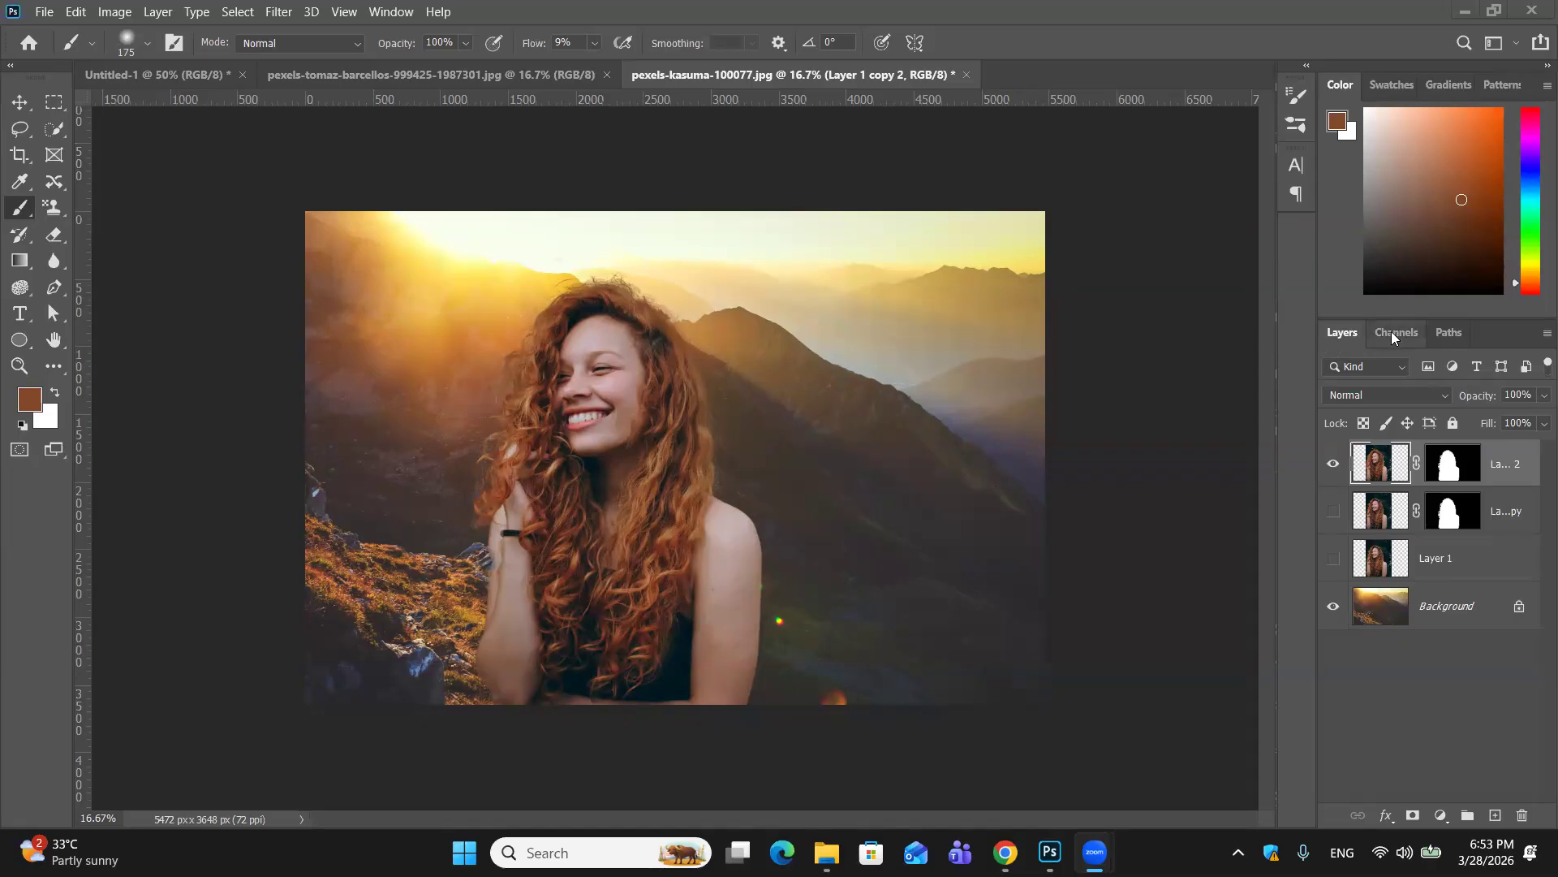
Step: Close the pexels-kasuma-100077.jpg composite without saving, and close the original portrait document as well
click(966, 74)
click(832, 334)
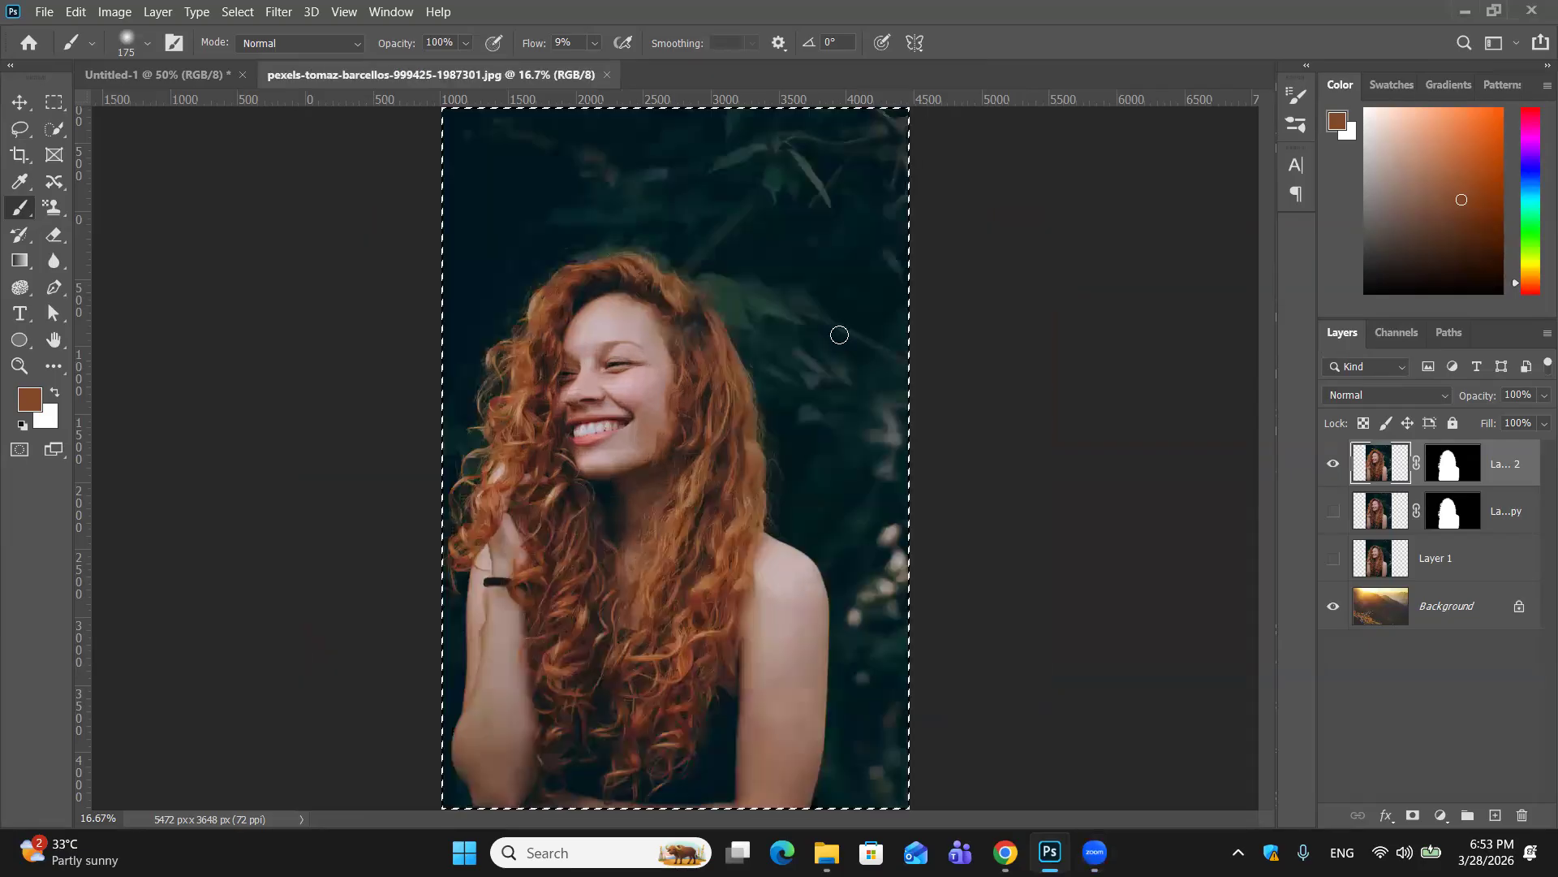
click(607, 75)
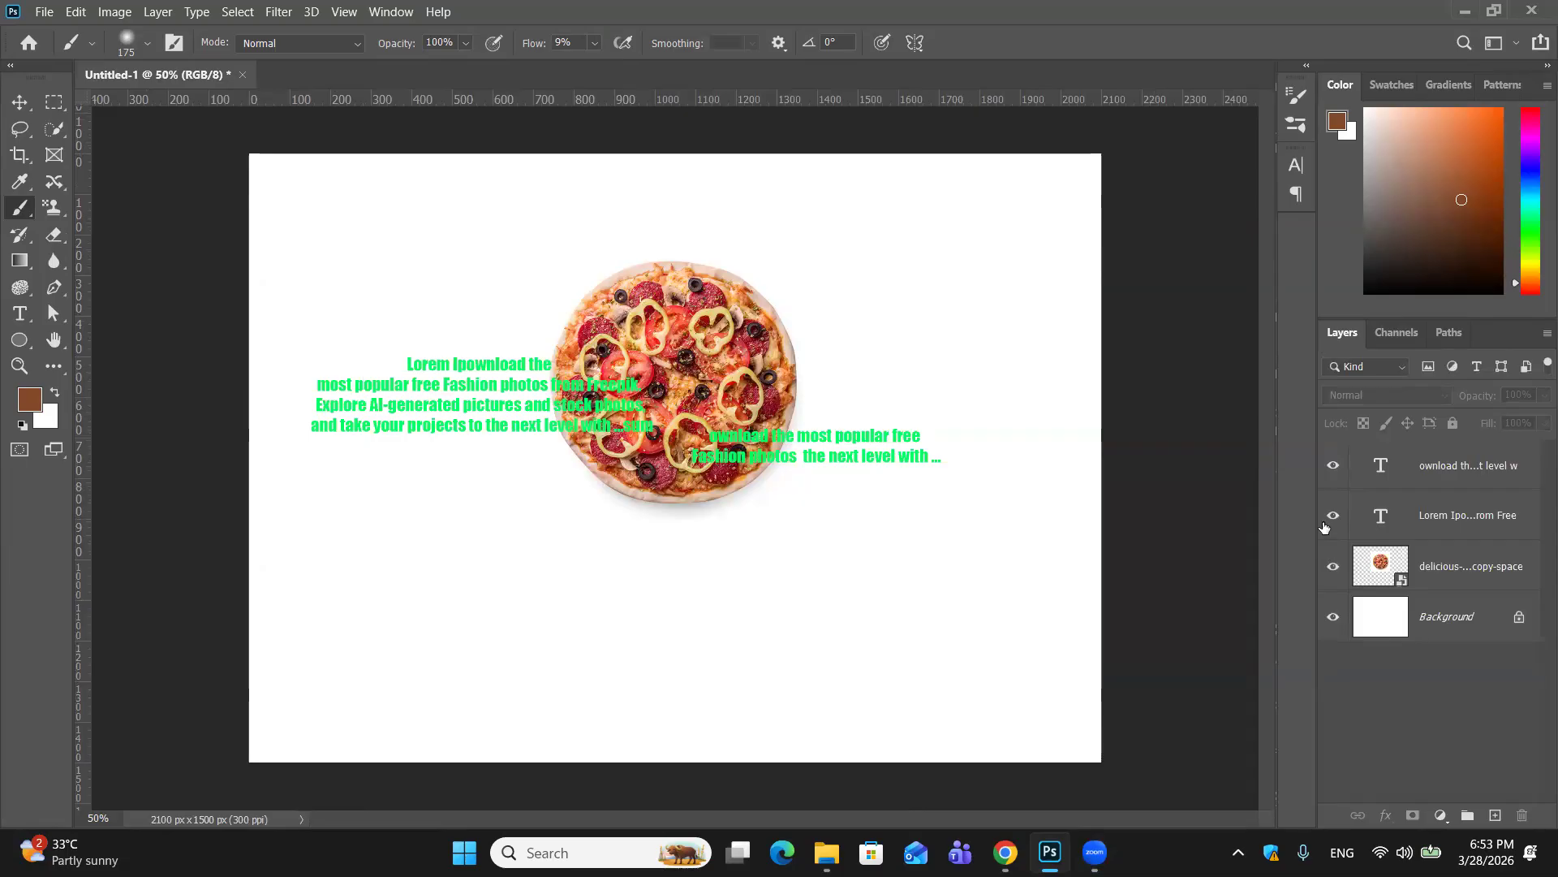
Step: Delete both text layers and the pizza layer from Untitled-1, keeping only the Background layer
click(1457, 471)
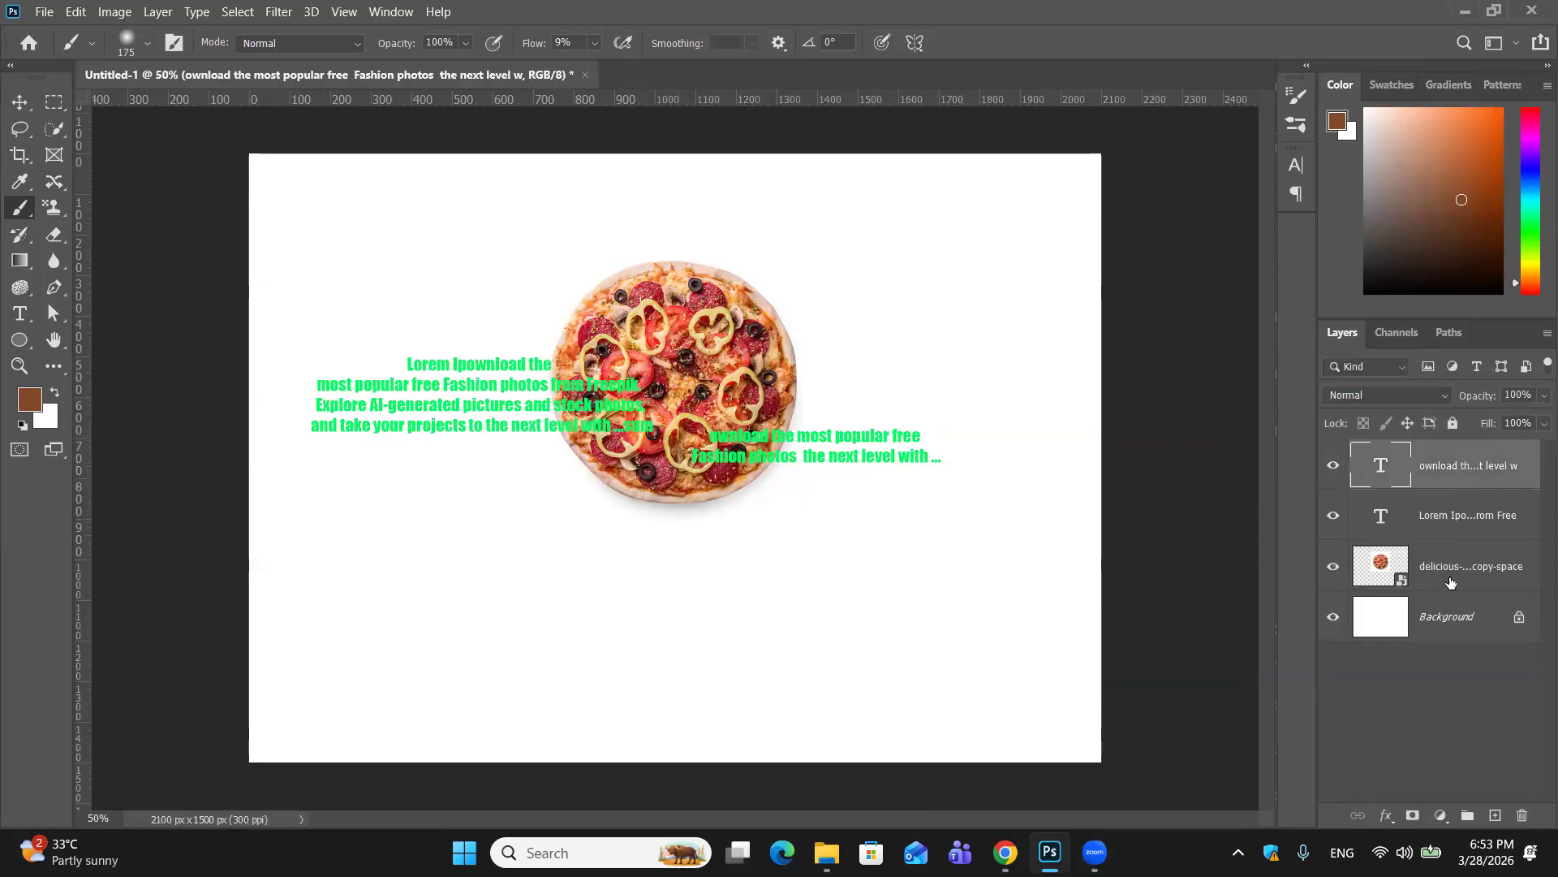
shift+click(1451, 582)
key(Delete)
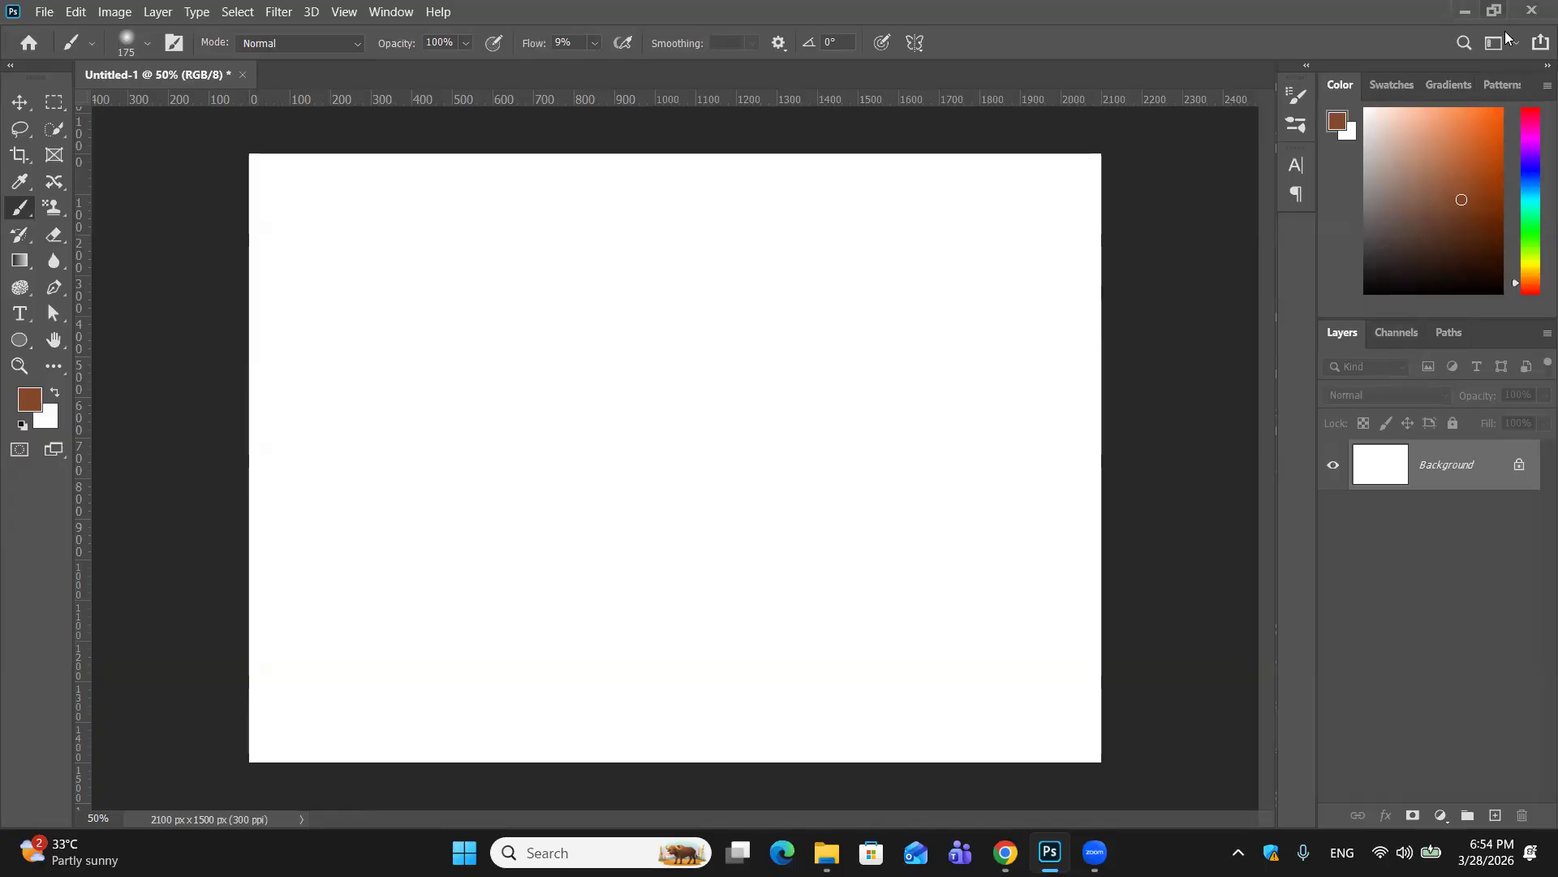
Step: Open the parrot photo david-clode-v3d8e171-a8-unsplash from the Downloads folder as its own document in Photoshop
click(1466, 16)
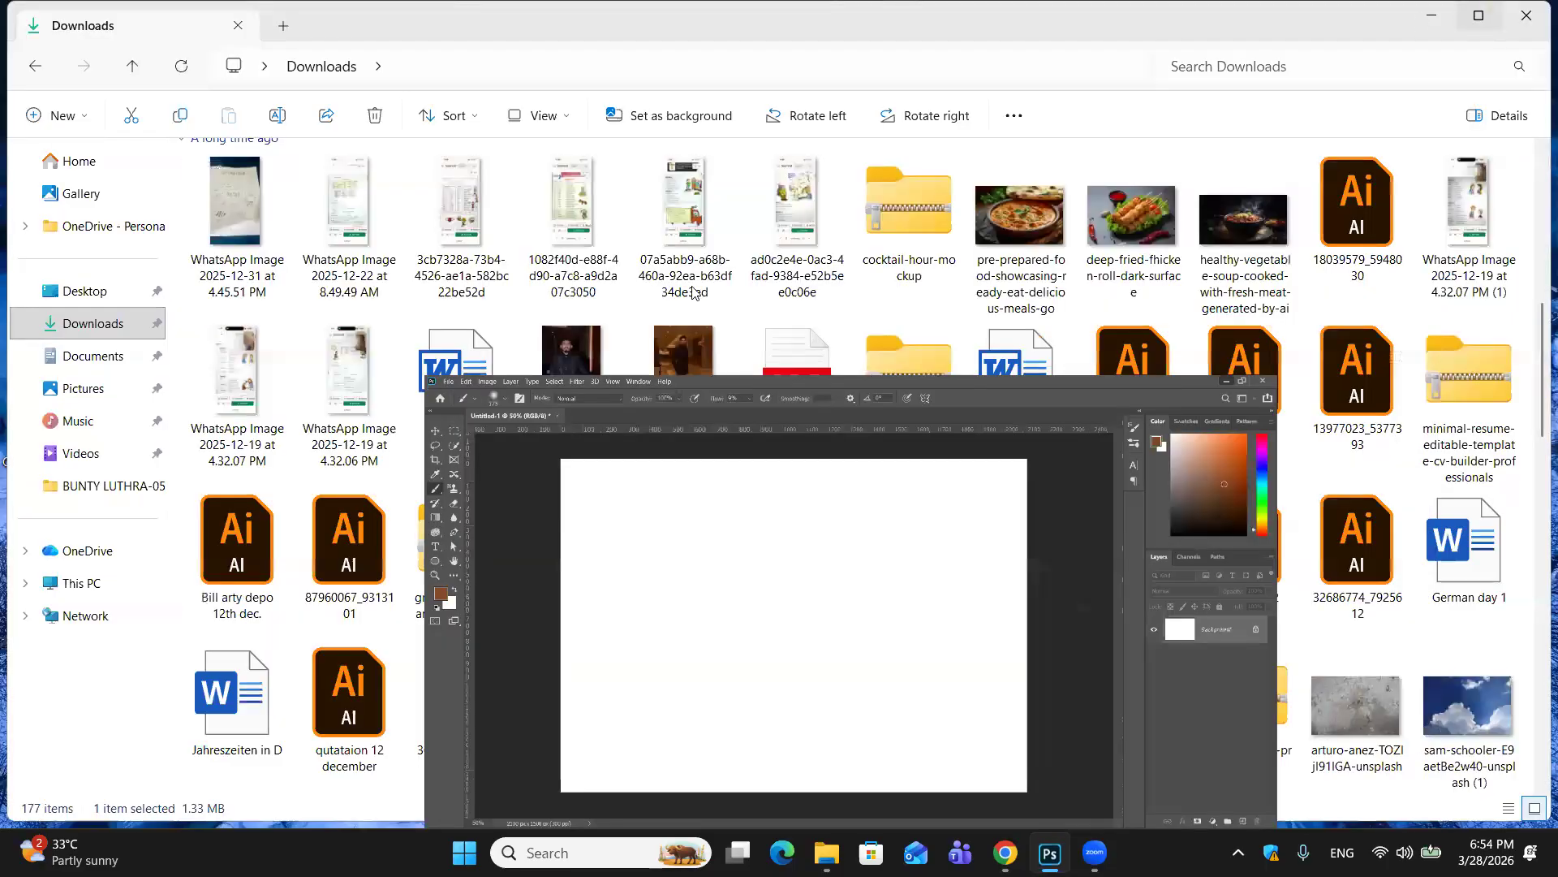
scroll(572, 511, down, 10)
key(F1)
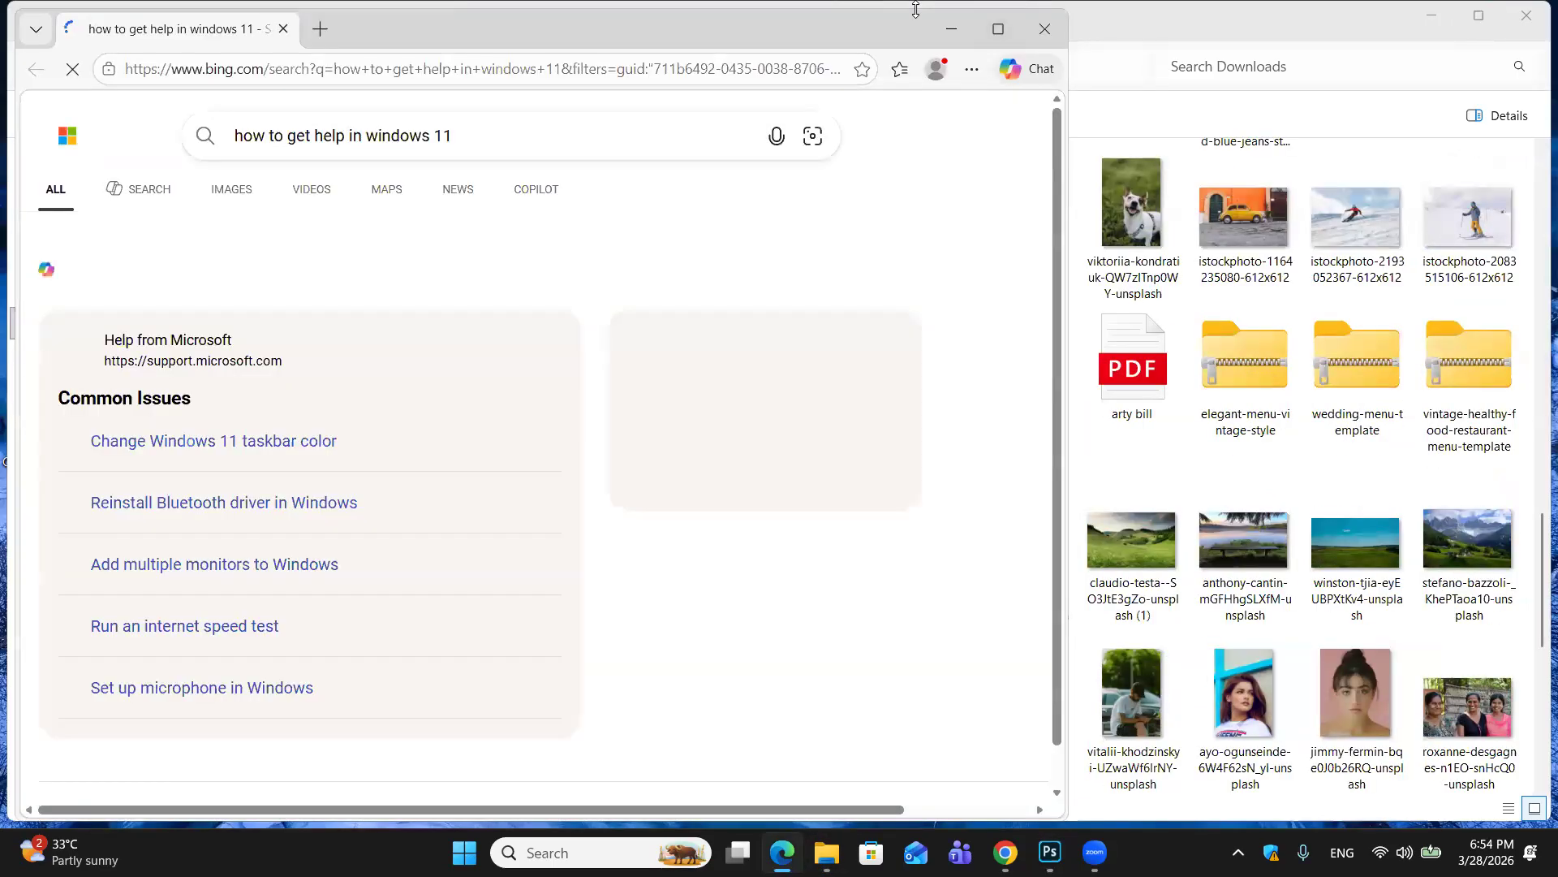
click(1046, 30)
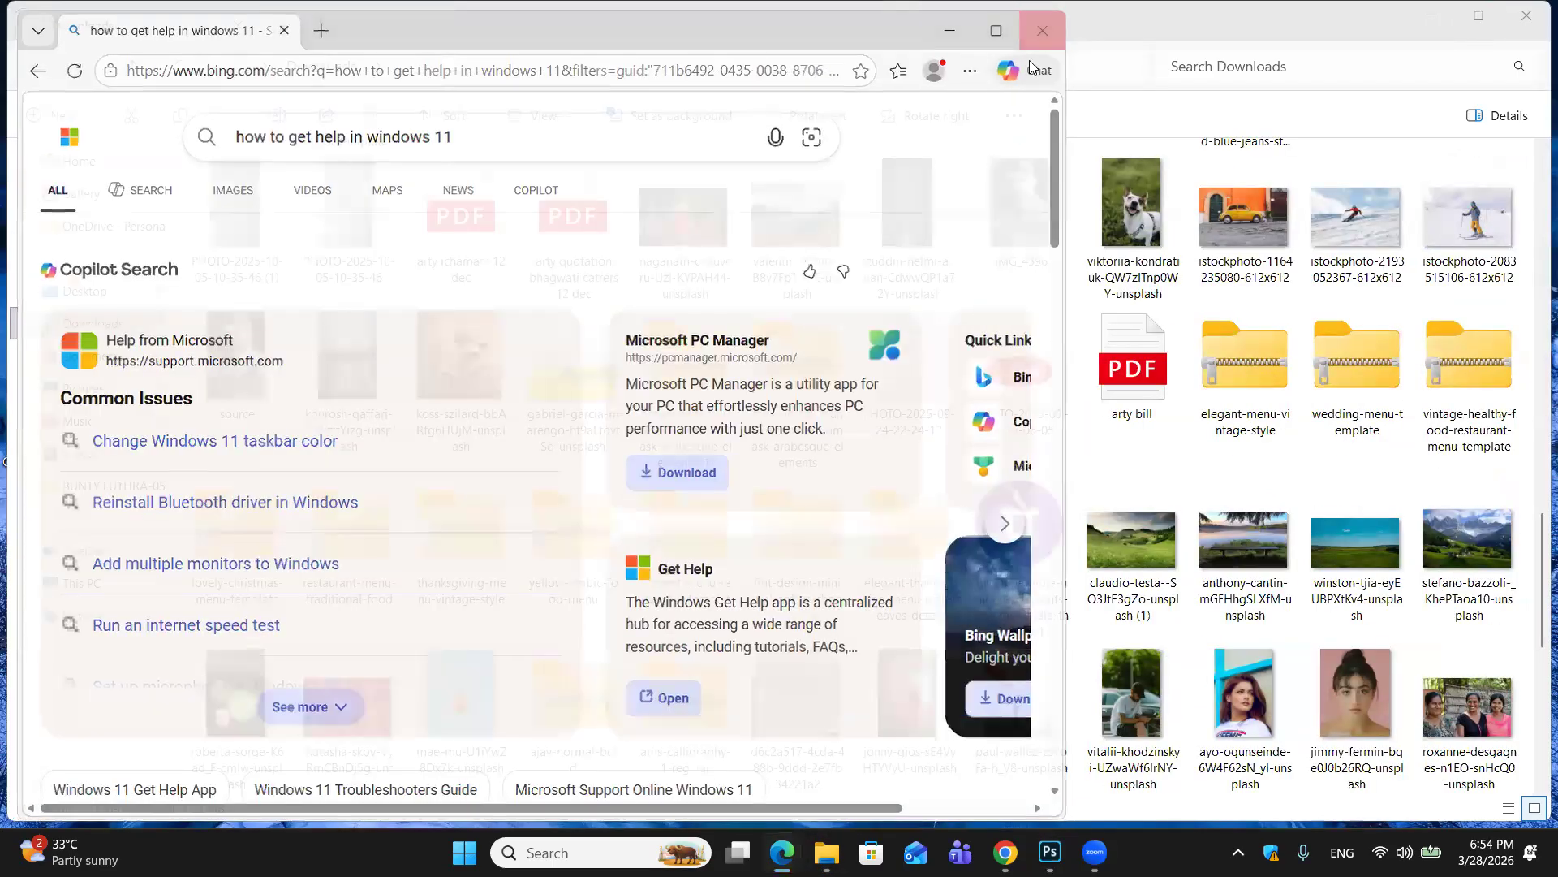
scroll(660, 780, down, 5)
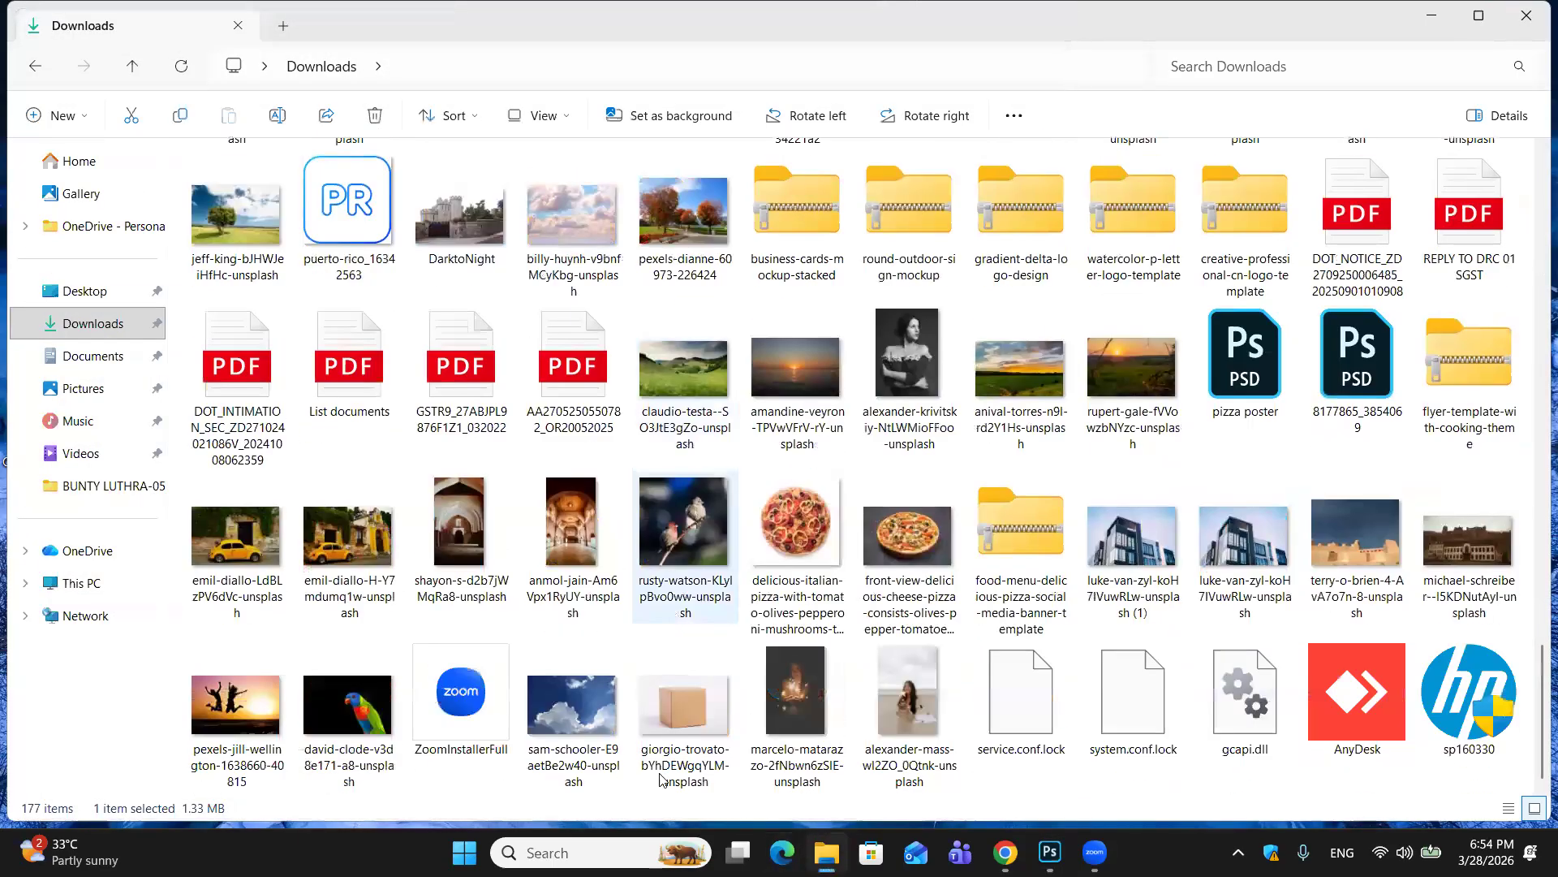
click(349, 714)
drag(349, 714, 1050, 850)
drag(699, 357, 373, 77)
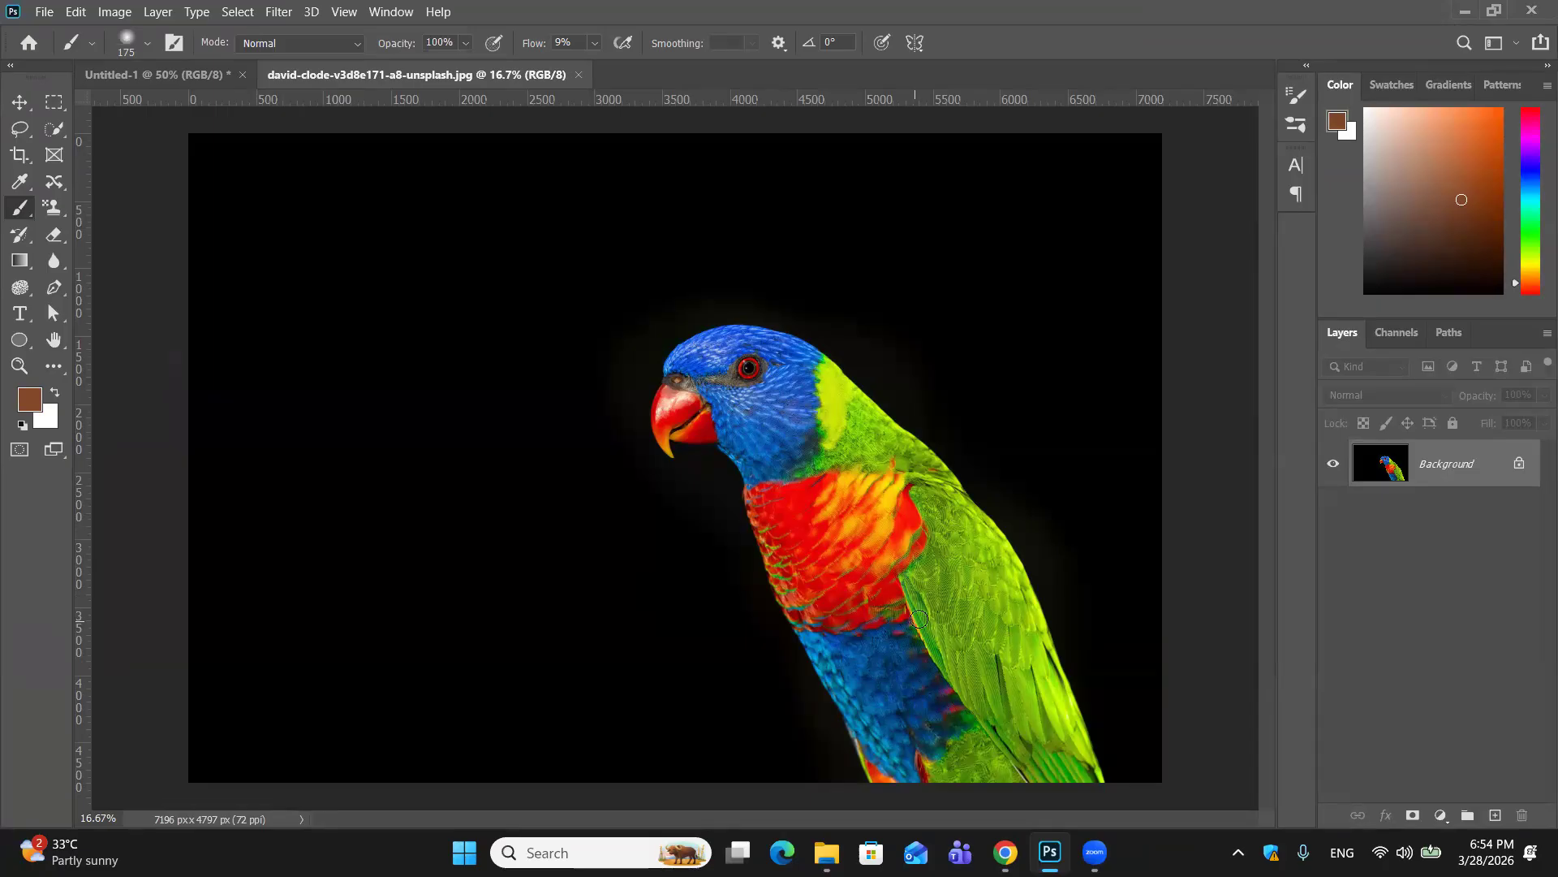
Step: Examine the parrot image's Red, Green and Blue channels one by one, and return to the RGB composite
click(1392, 334)
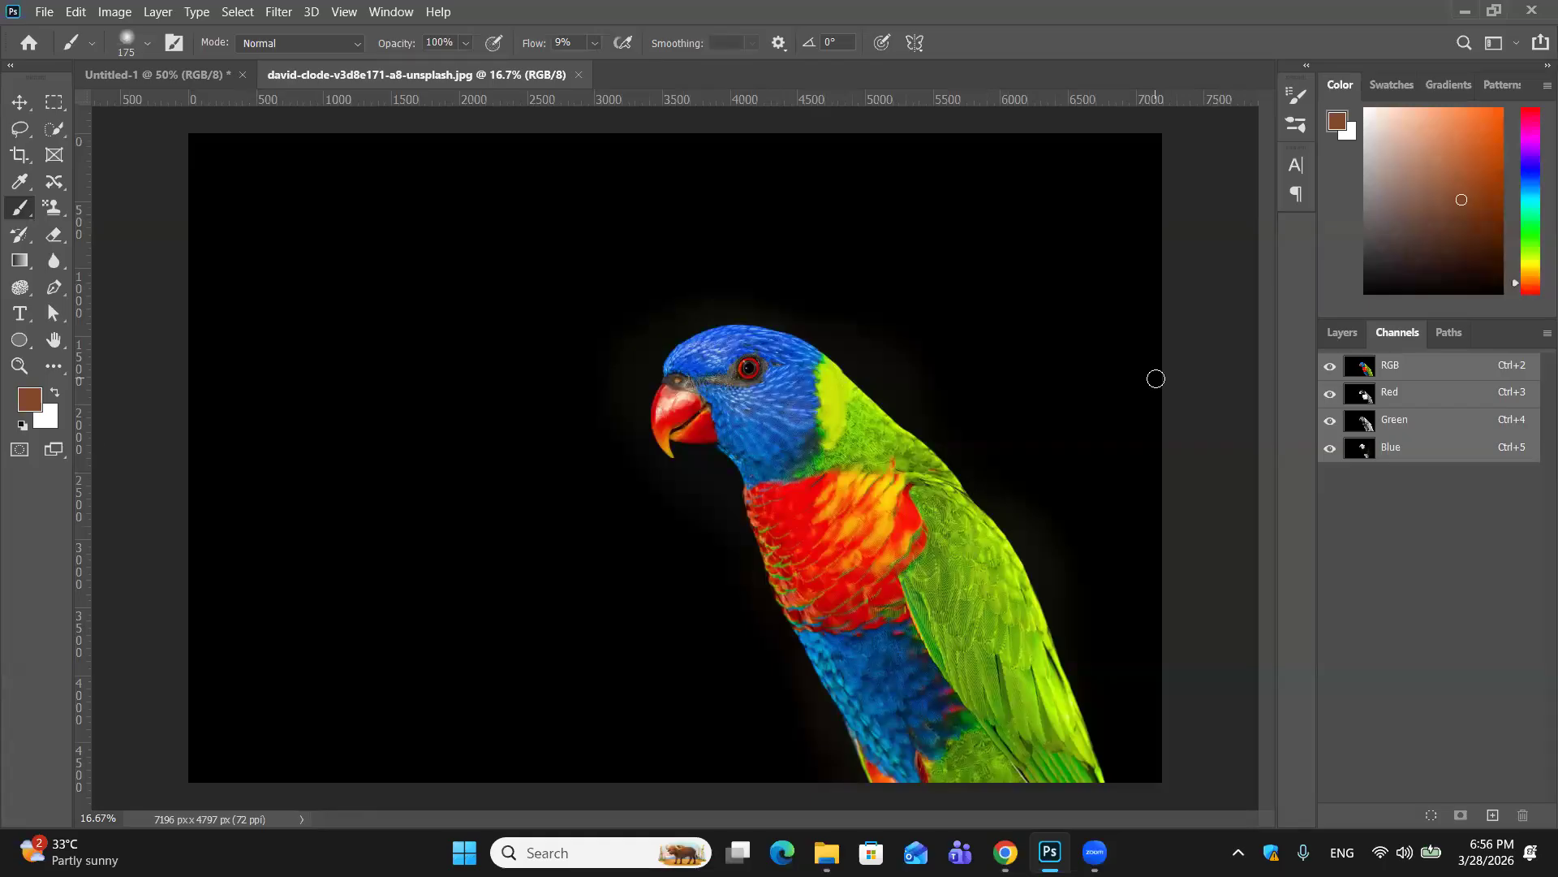
click(1429, 400)
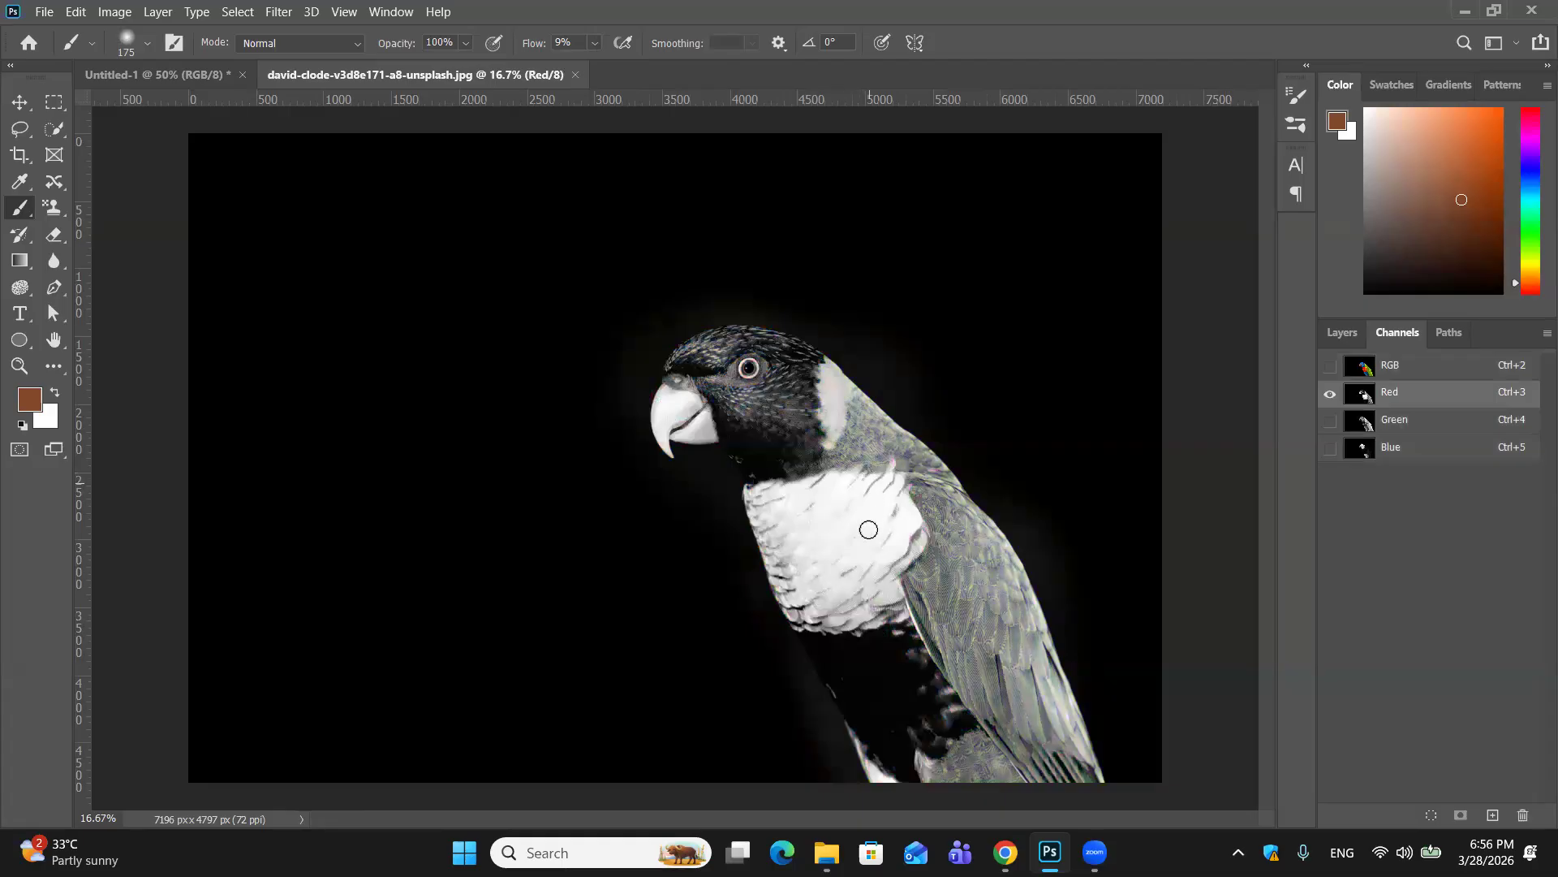
click(1328, 366)
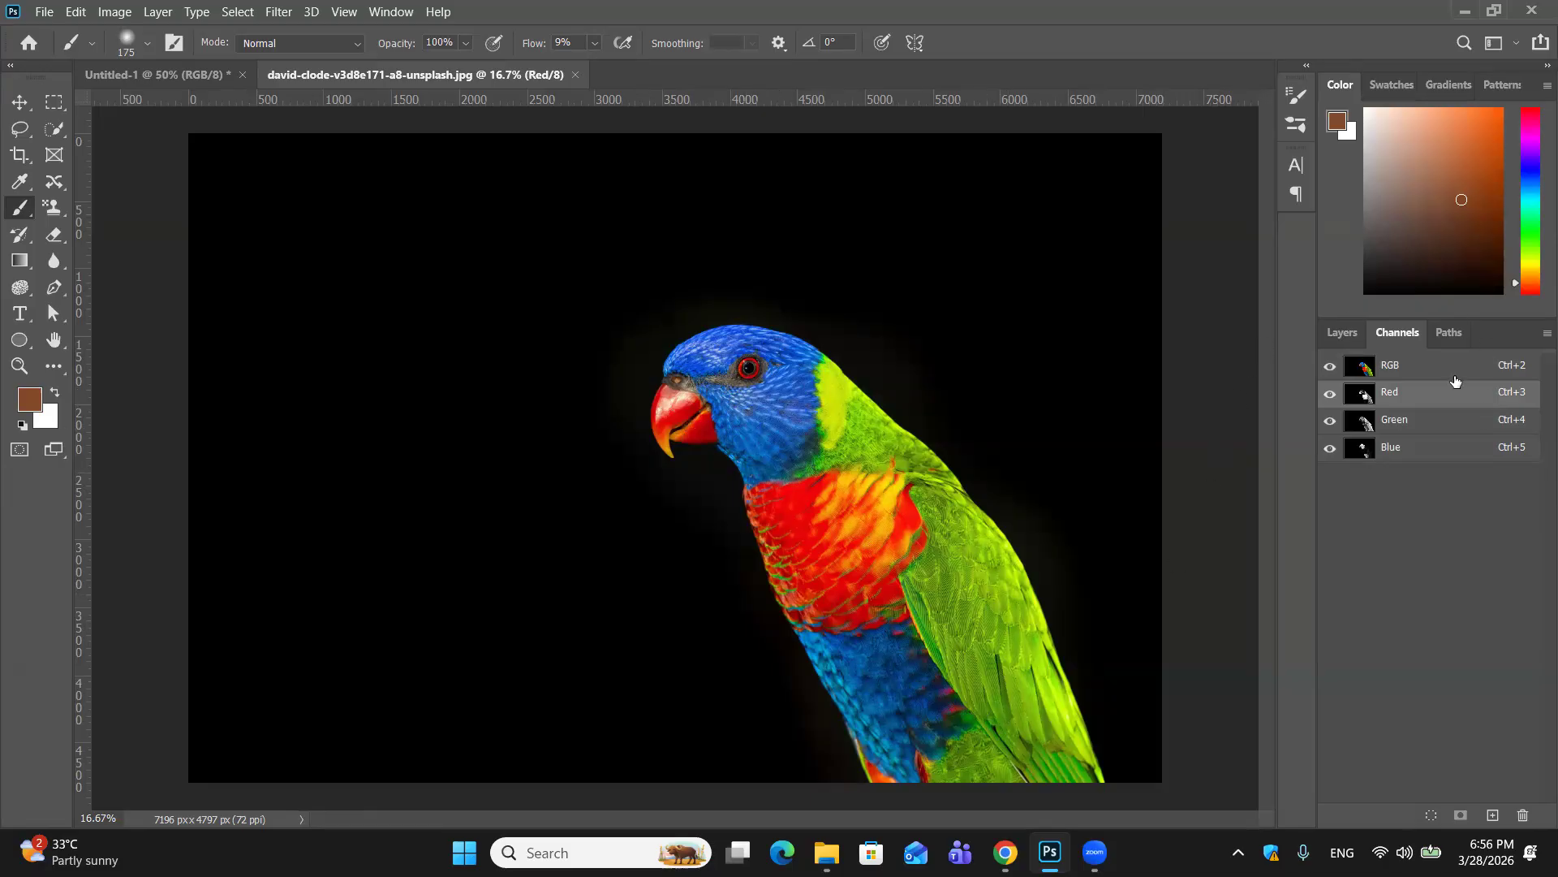
click(1448, 401)
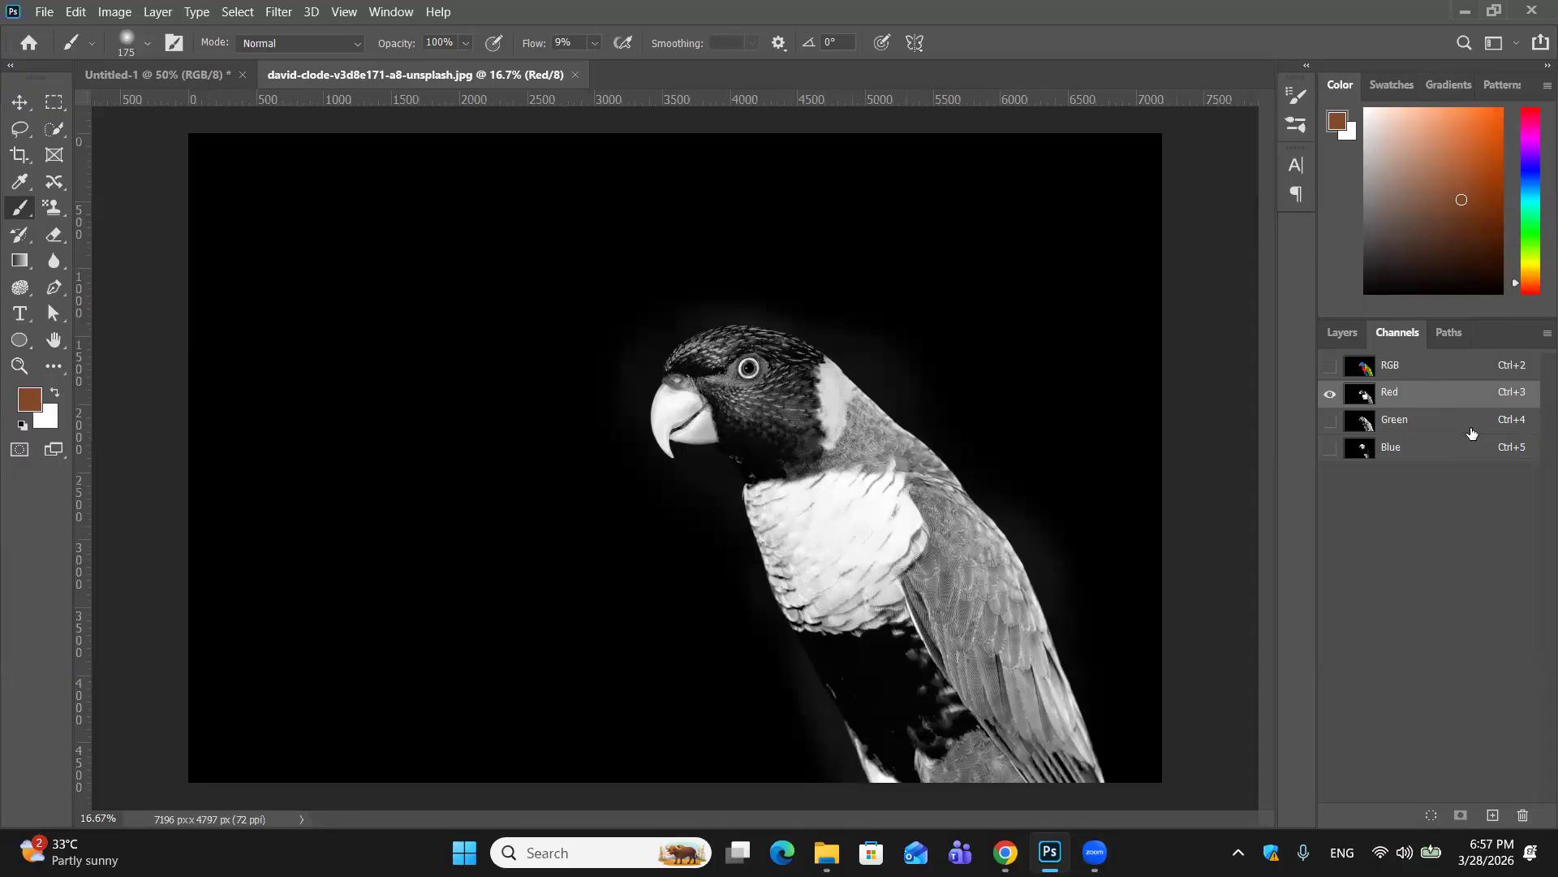
click(1446, 424)
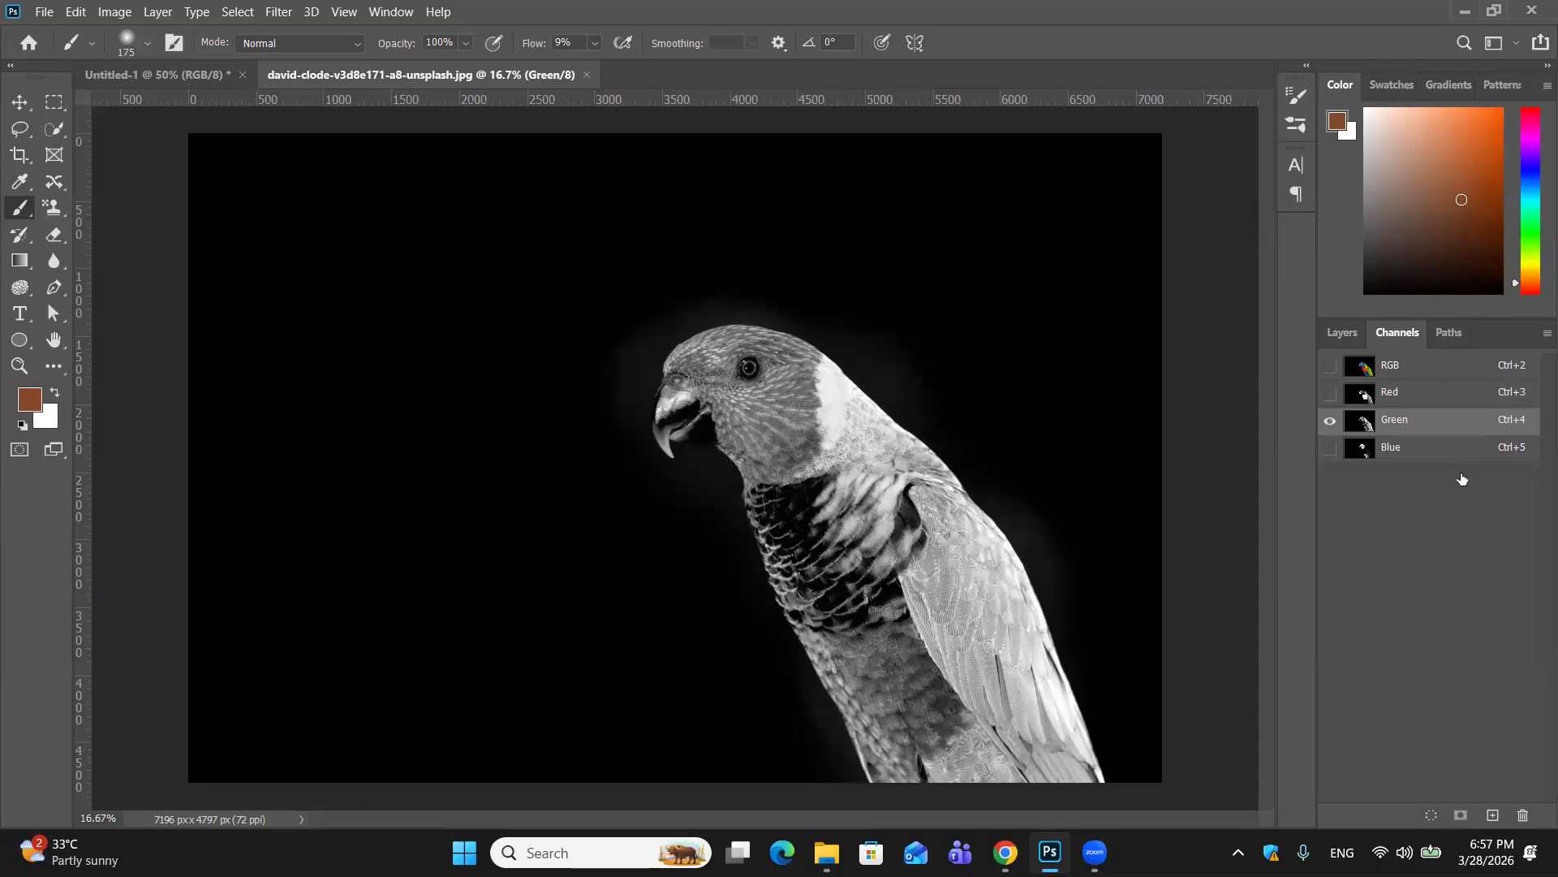
click(1409, 448)
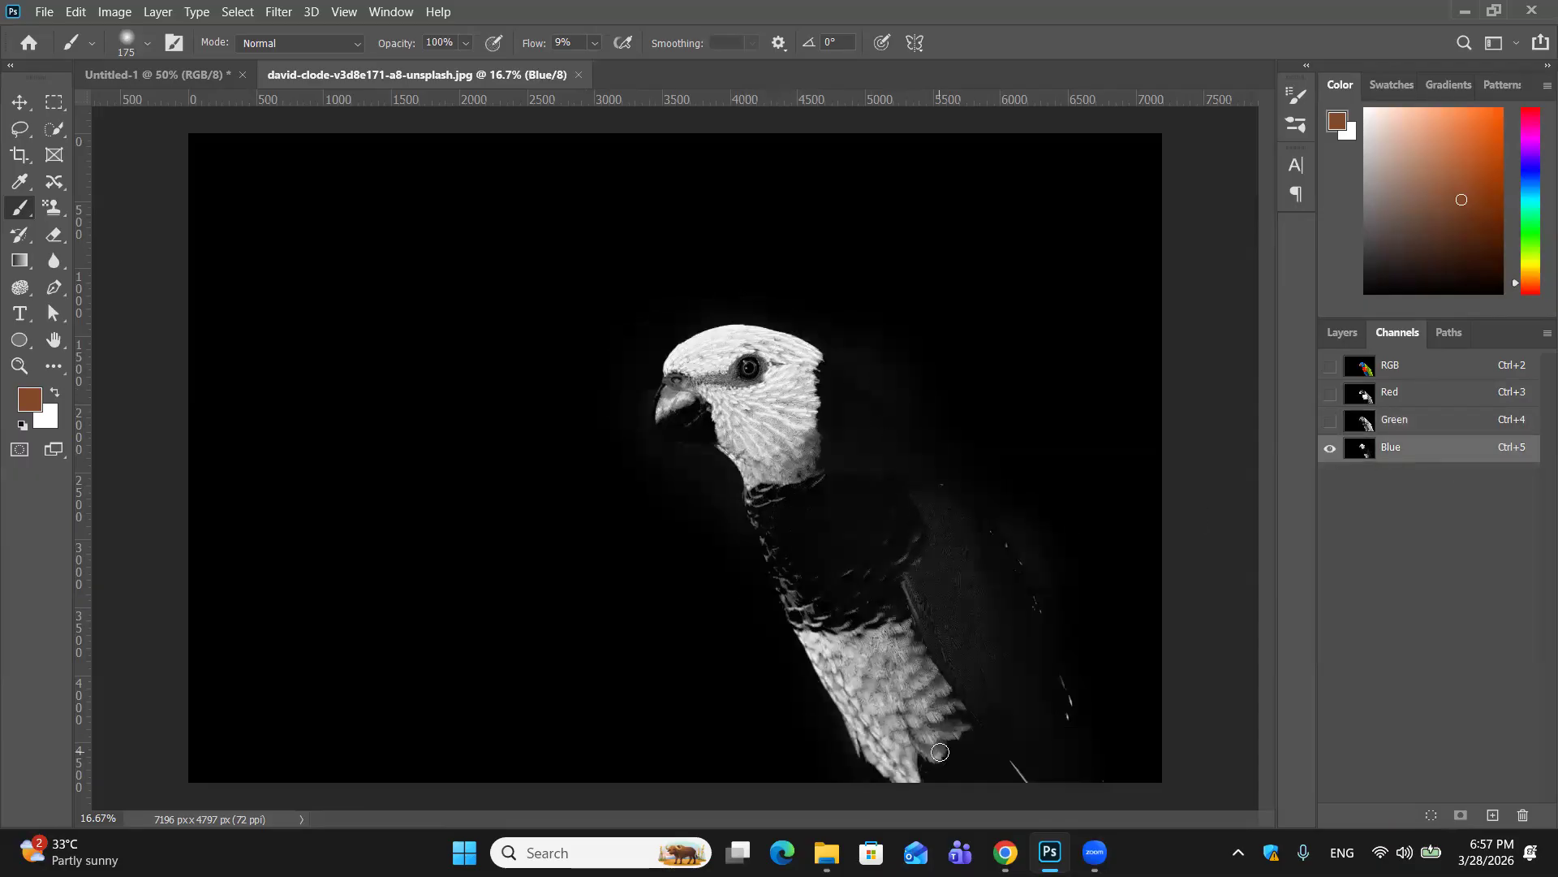
click(1389, 367)
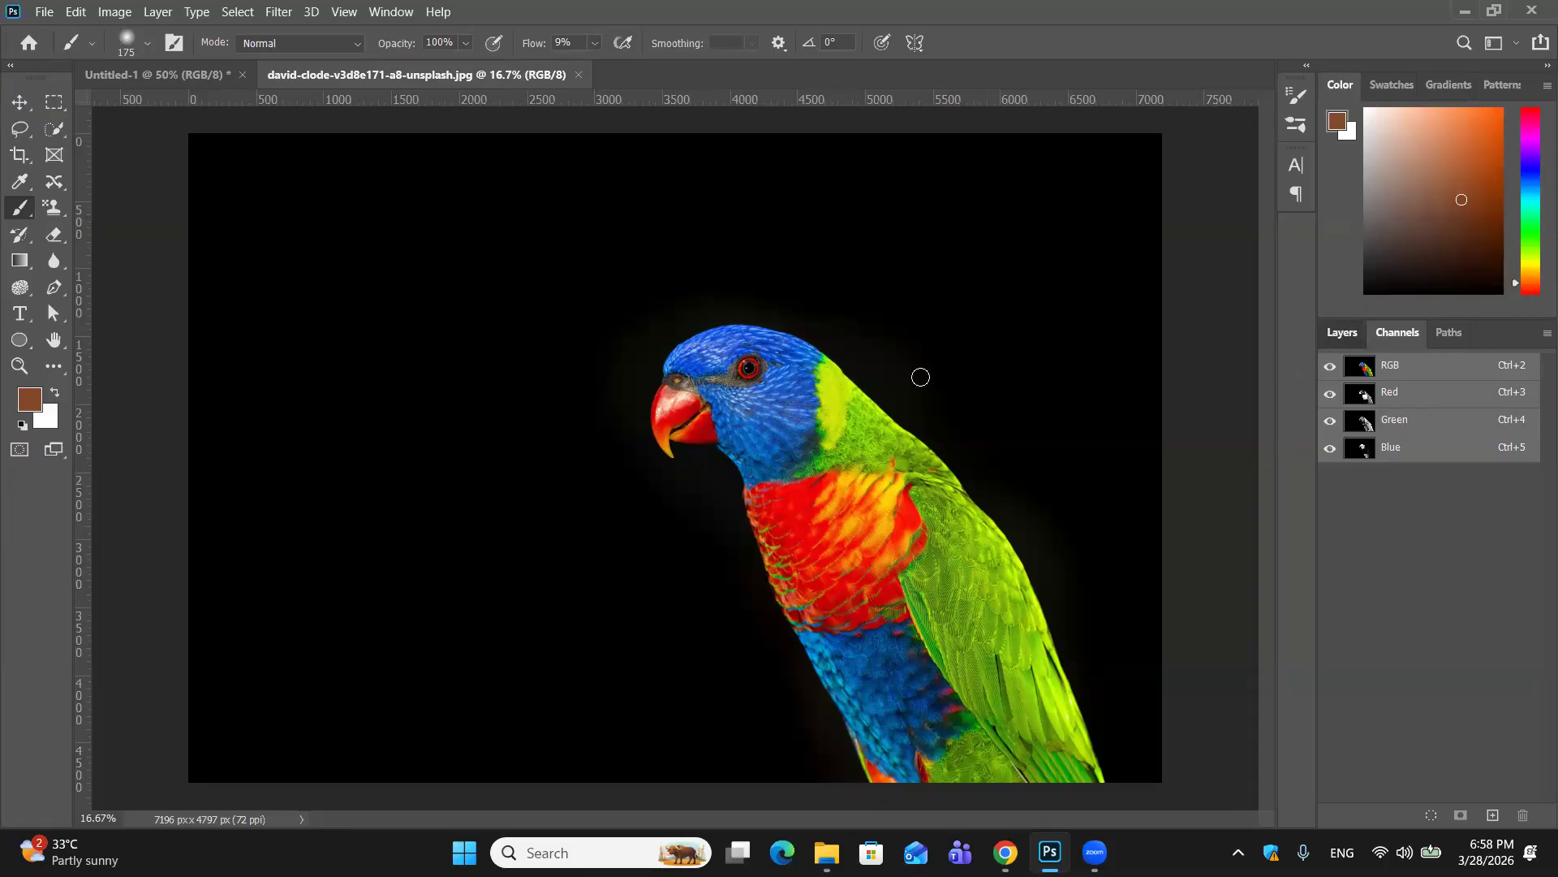
click(1335, 334)
click(30, 398)
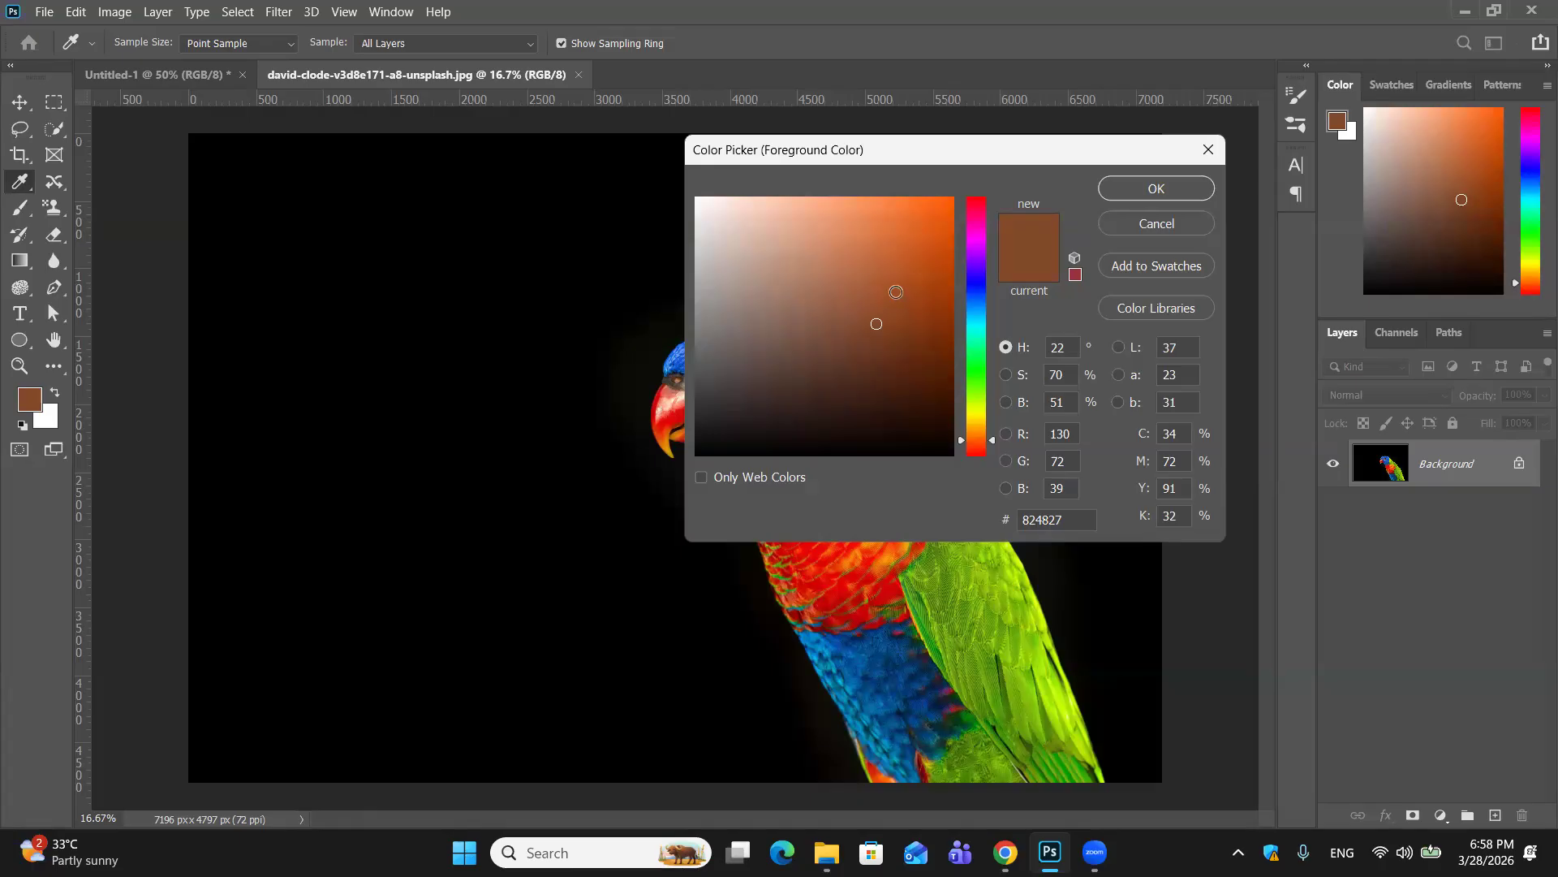
click(896, 332)
click(897, 334)
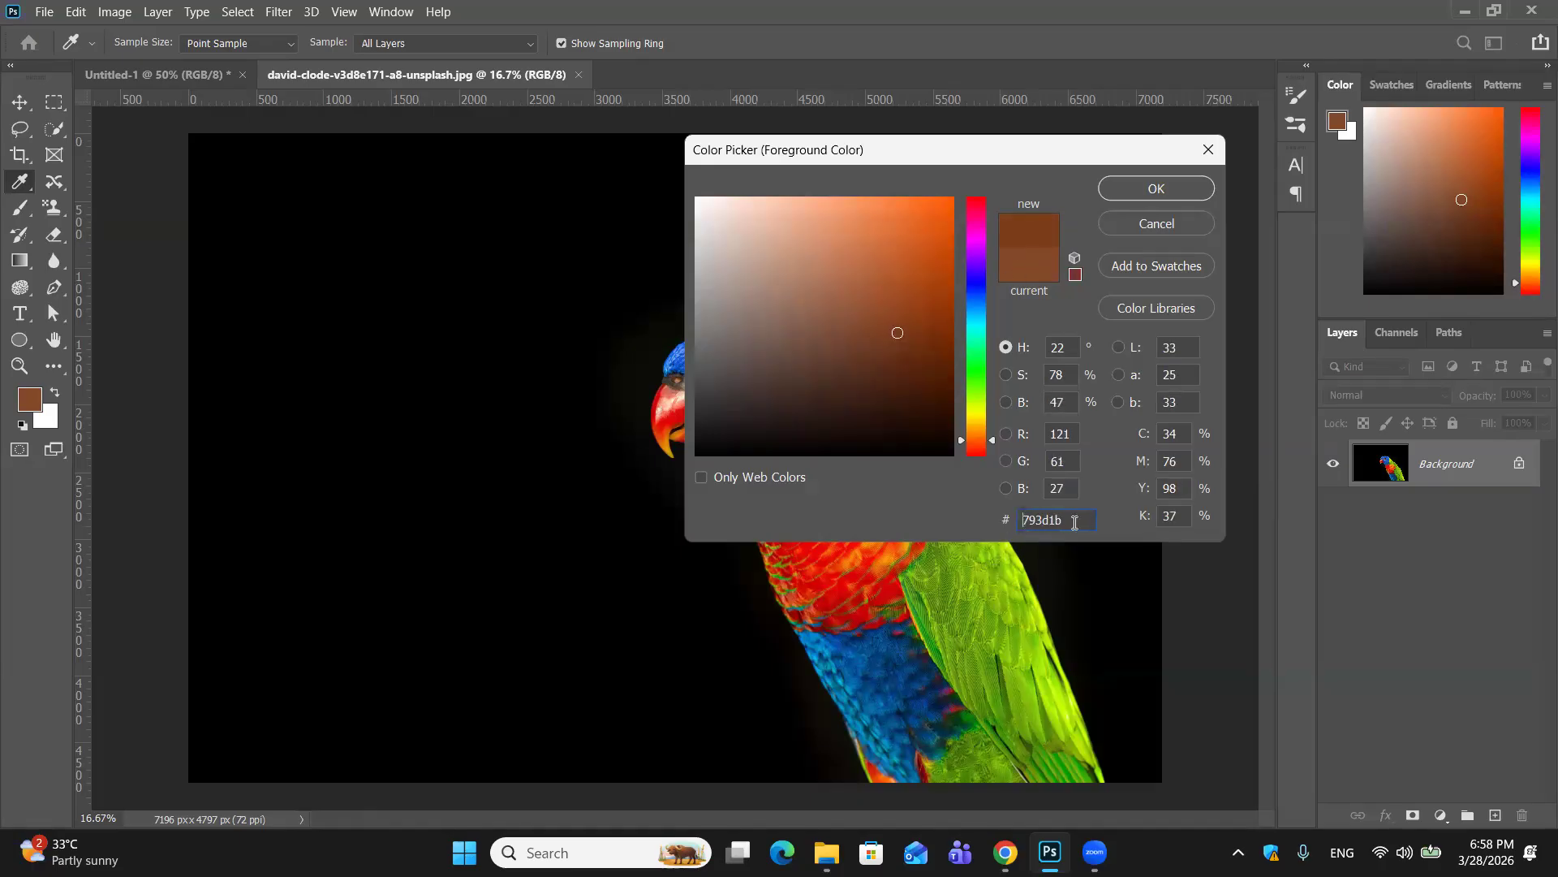
click(1177, 211)
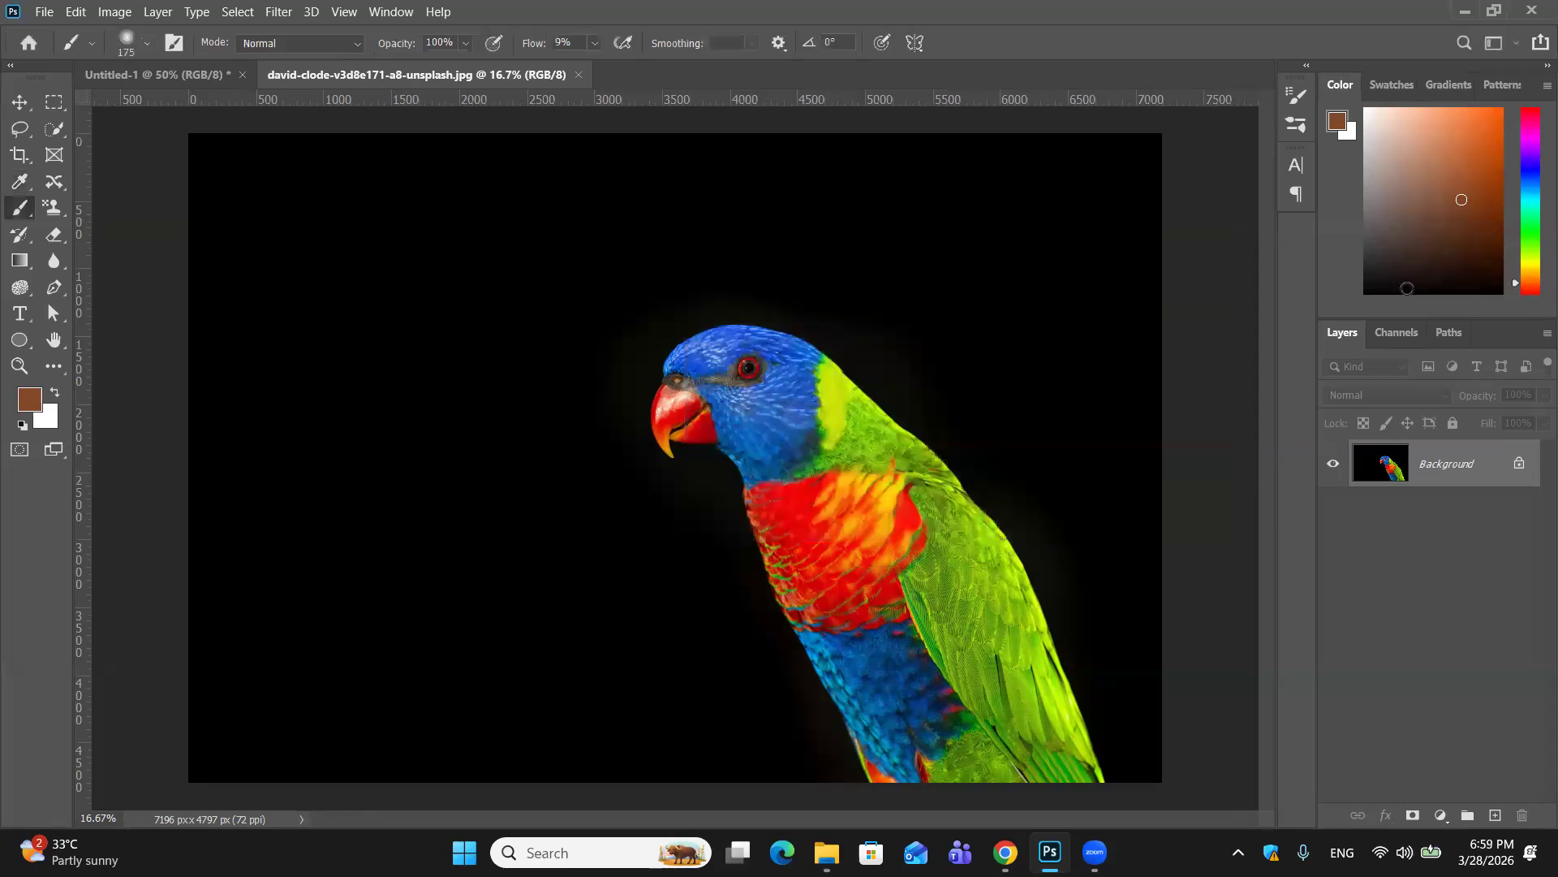
Step: In Untitled-1, show the channels, reset the foreground and background colours to default, and fill the Background with black
click(1399, 328)
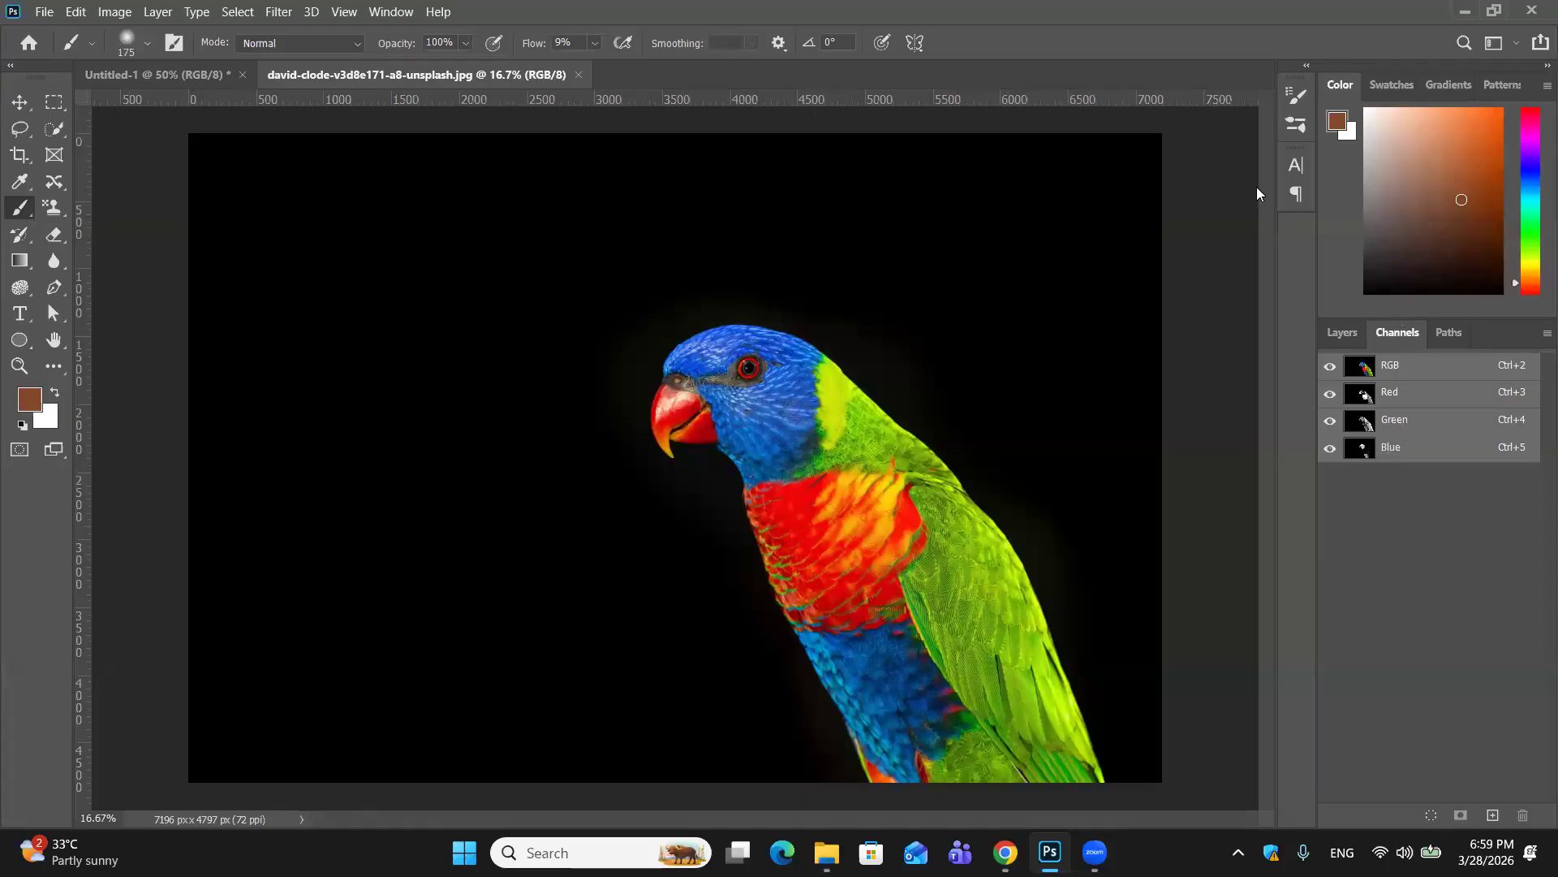
click(140, 76)
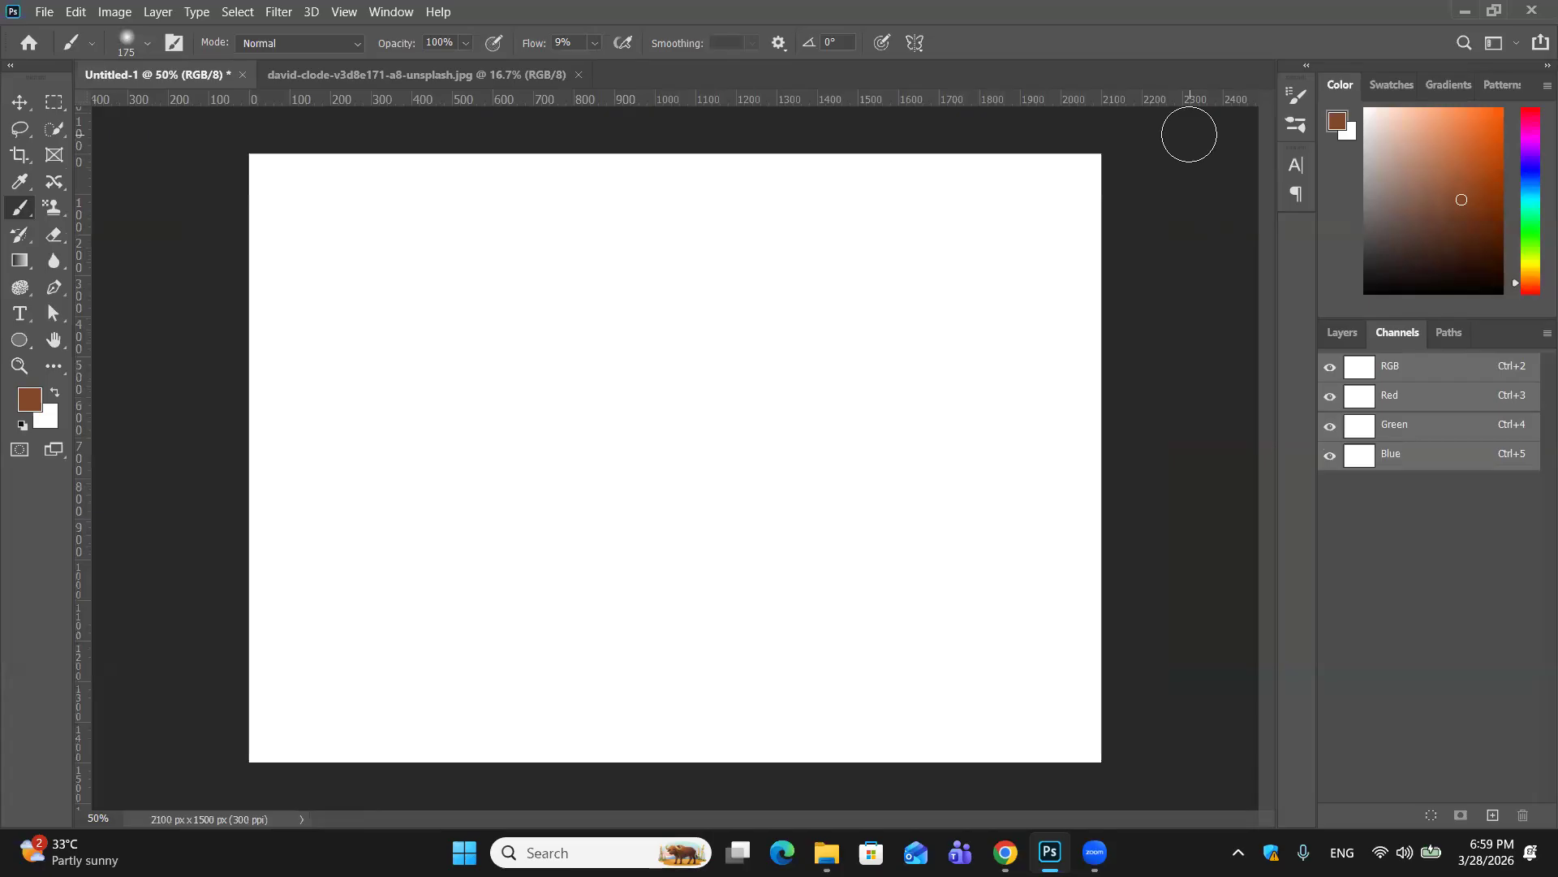
click(1361, 331)
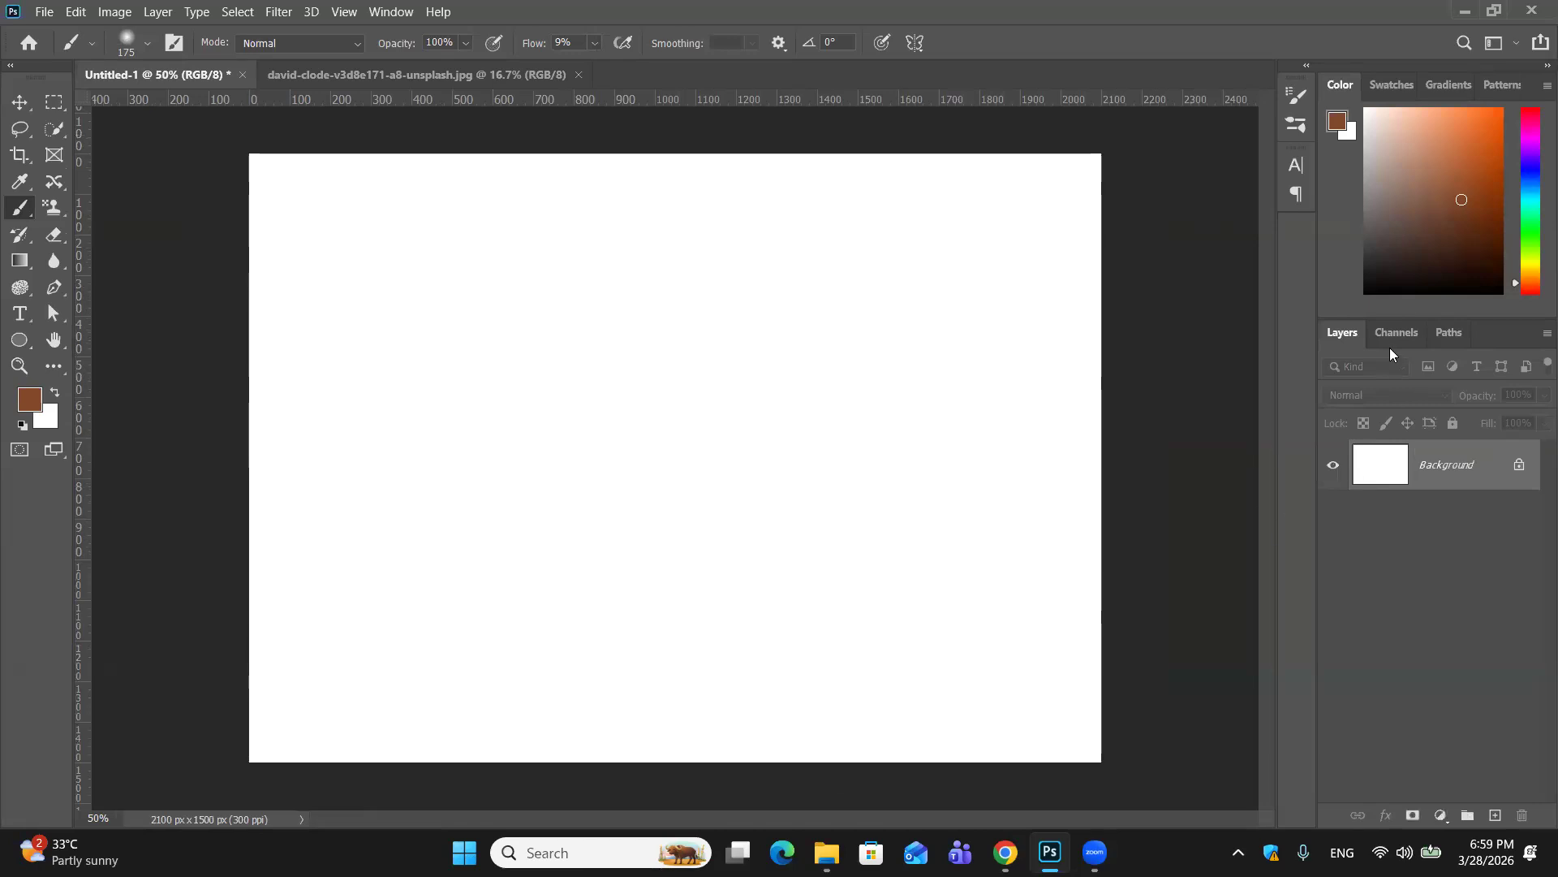
click(1409, 333)
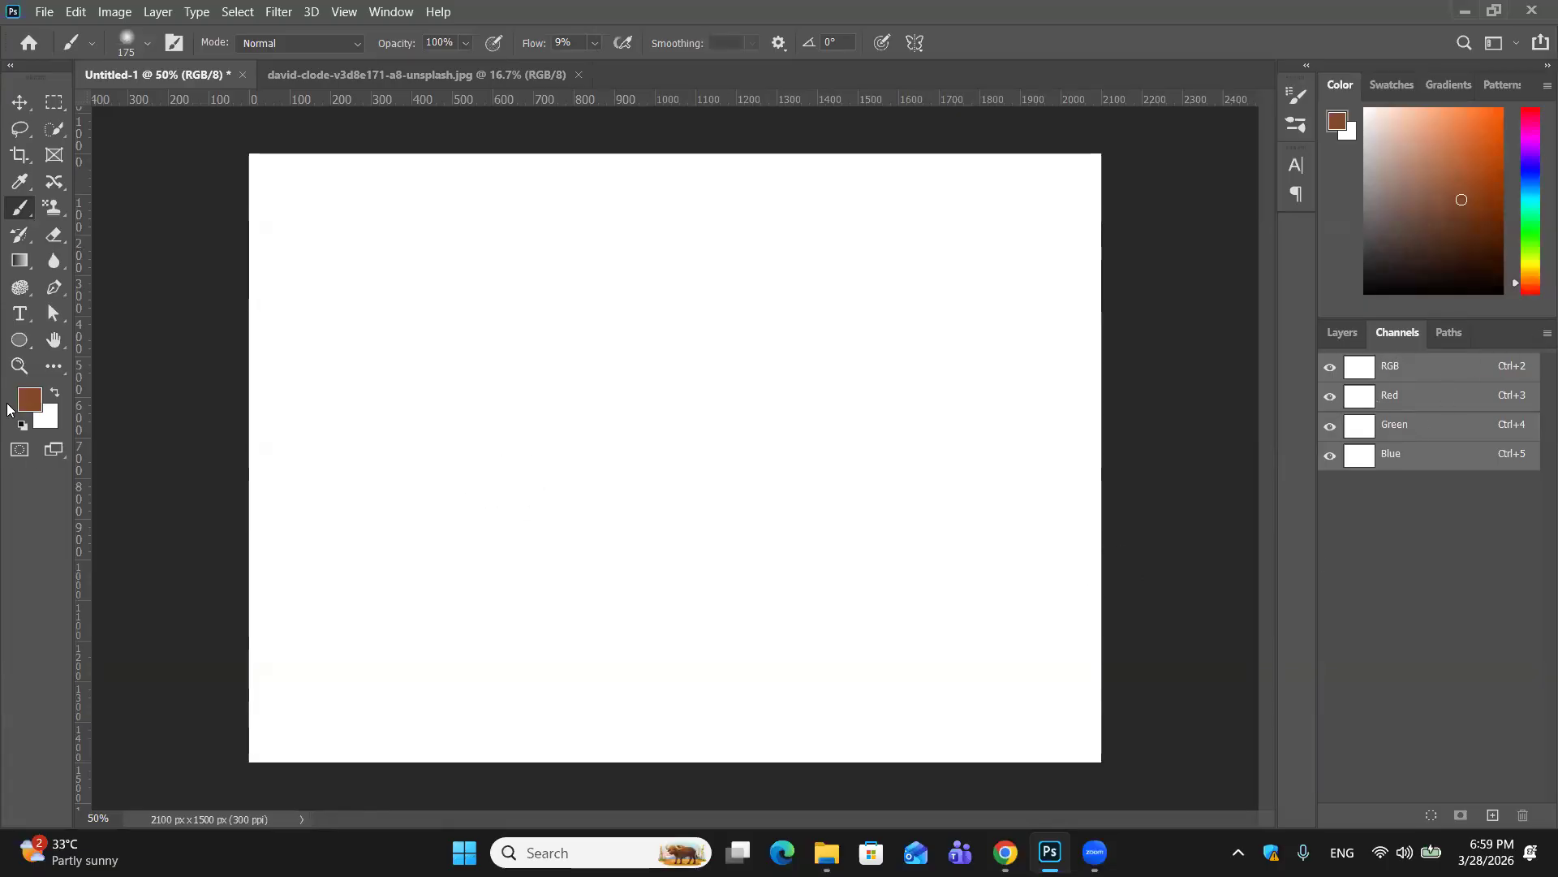
click(19, 426)
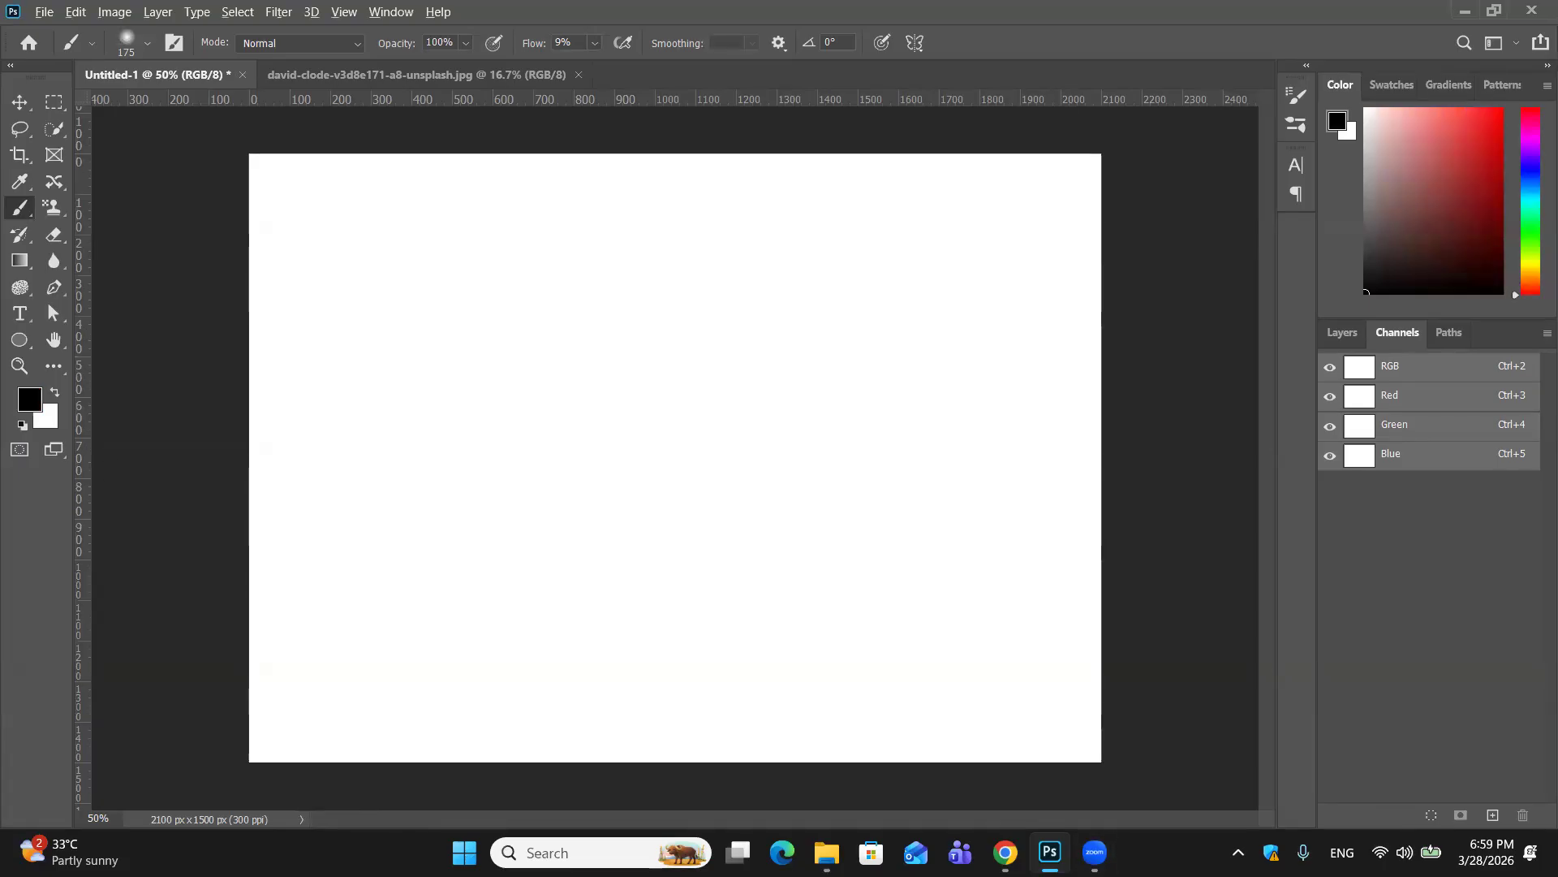
key(alt+BackSpace)
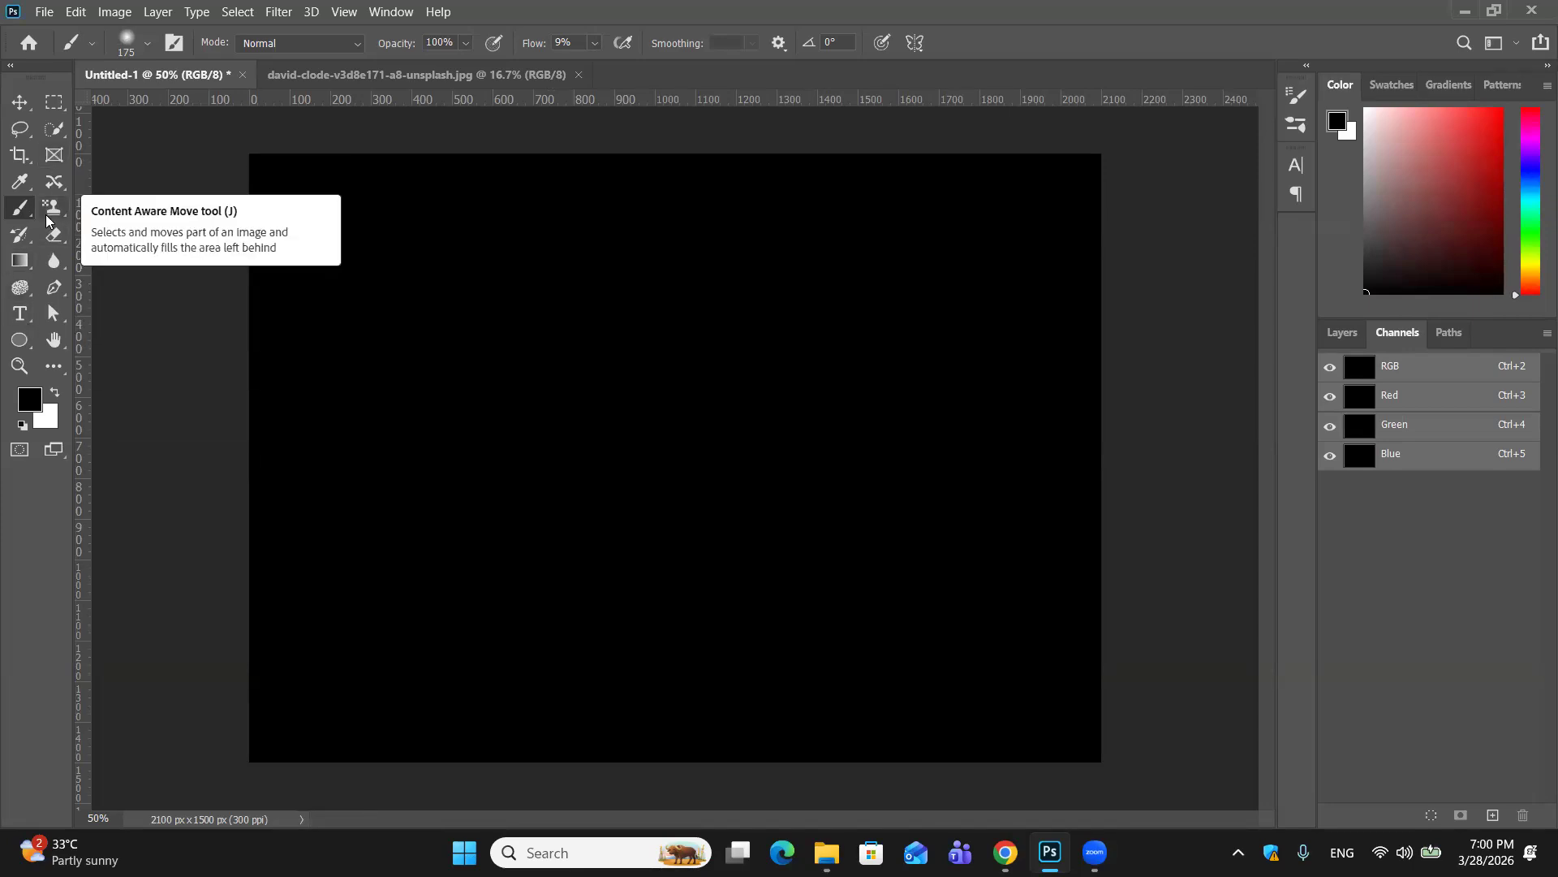
Step: Select the Brush tool and choose the hard round brush preset with 100% hardness
right_click(21, 209)
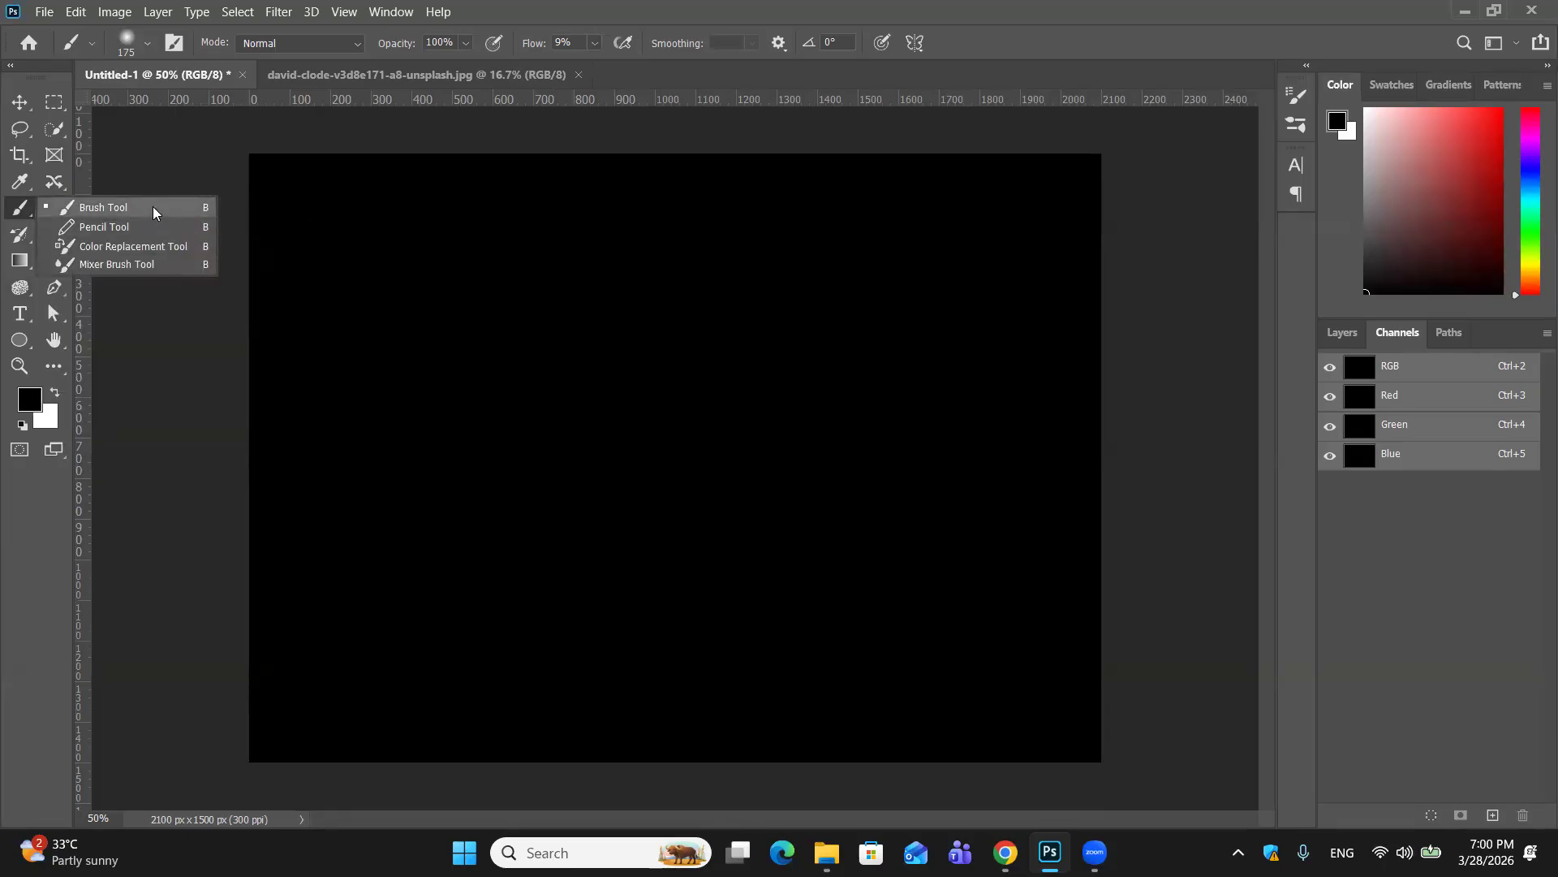
click(21, 102)
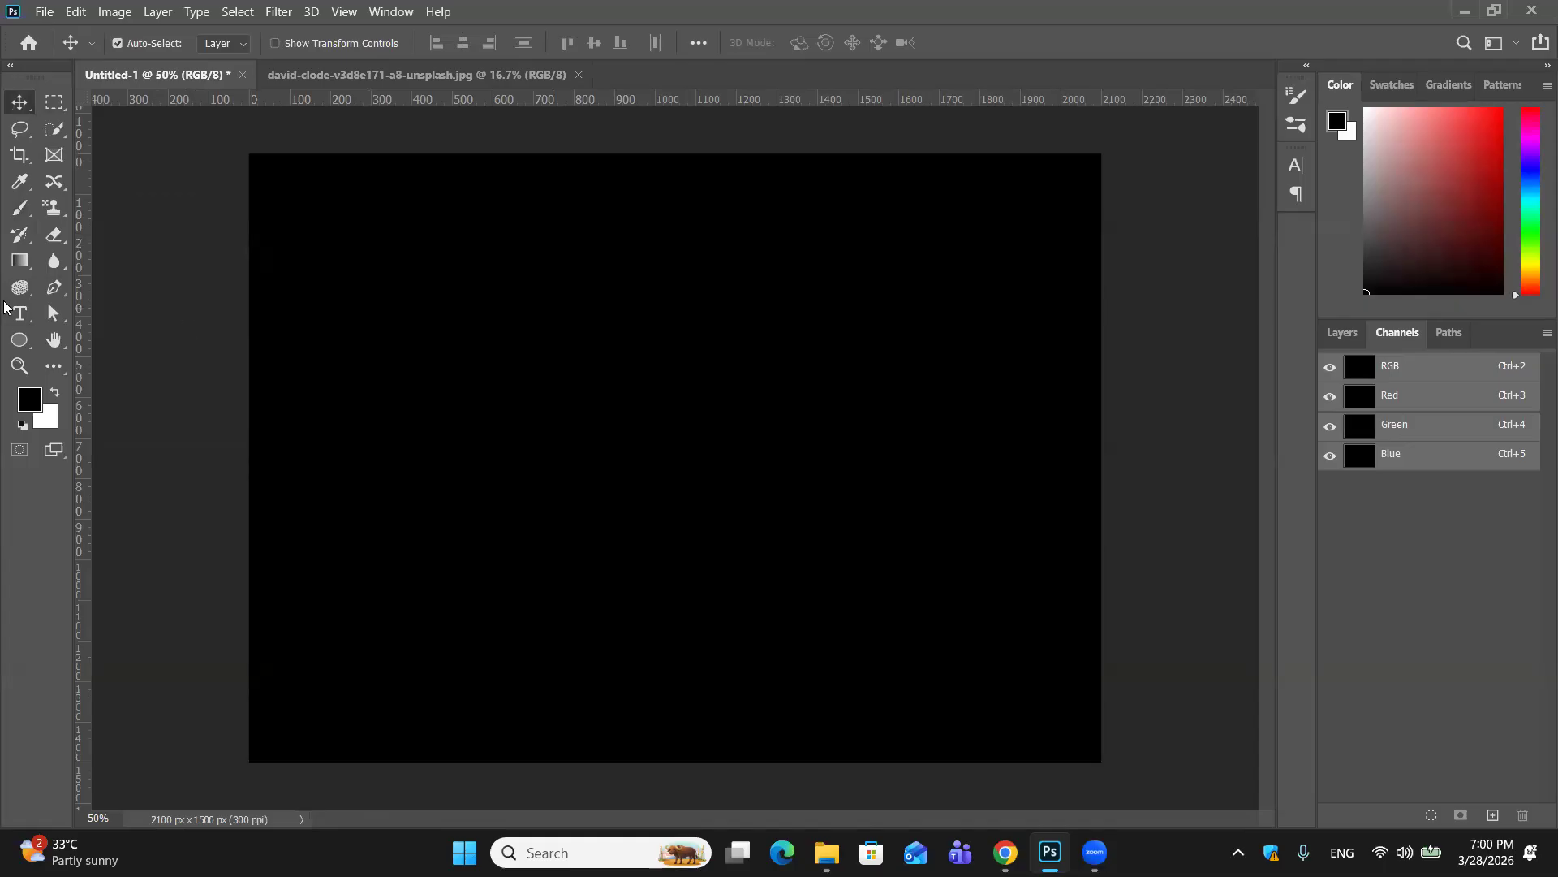
click(33, 210)
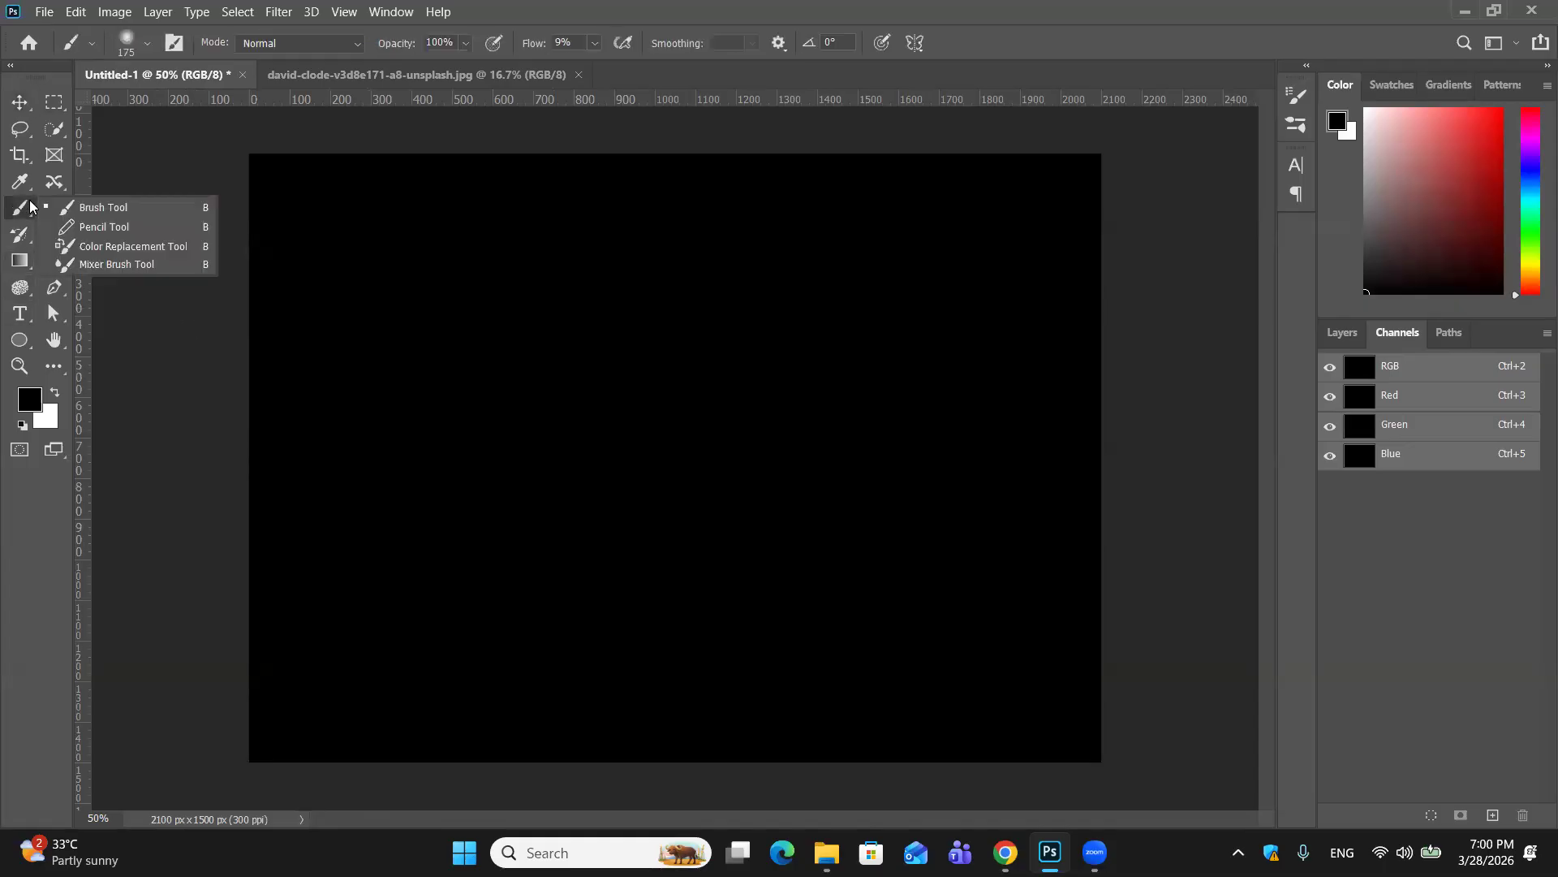
click(147, 43)
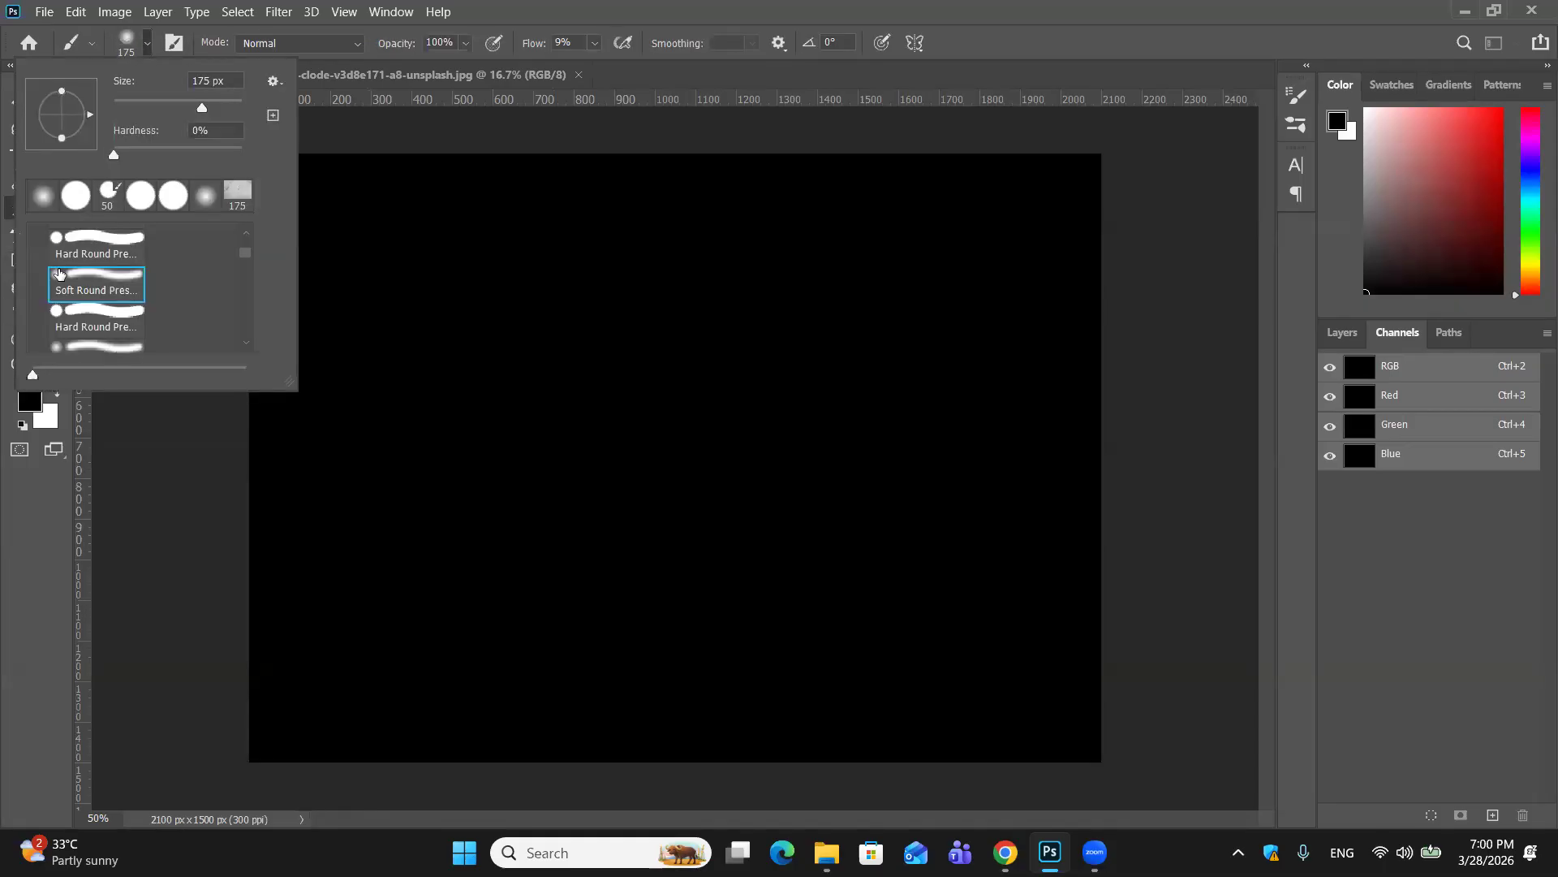
click(76, 246)
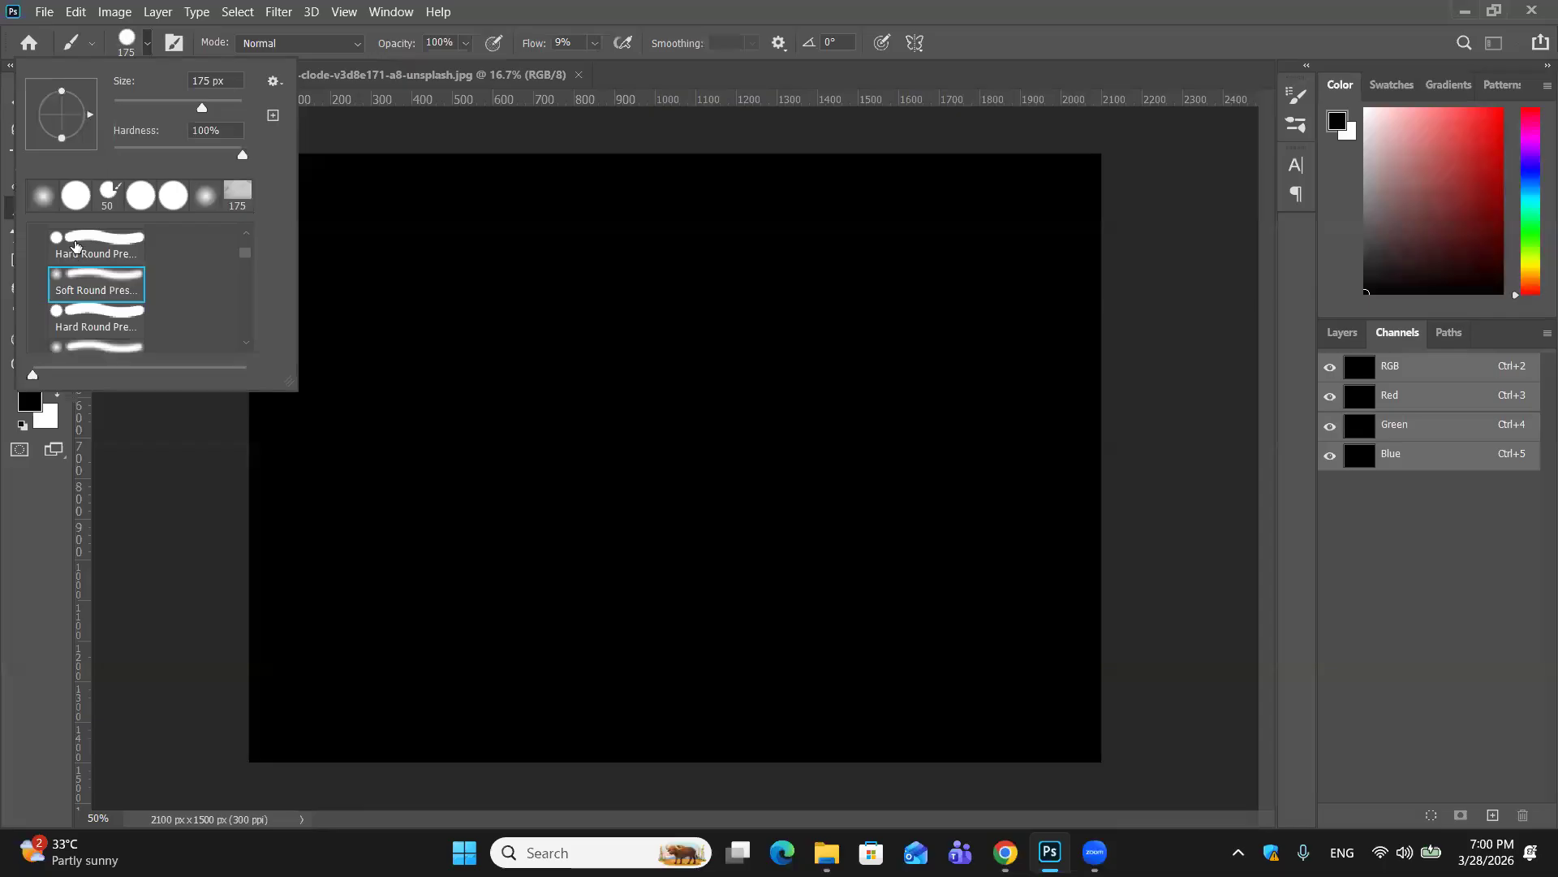
click(147, 47)
click(181, 43)
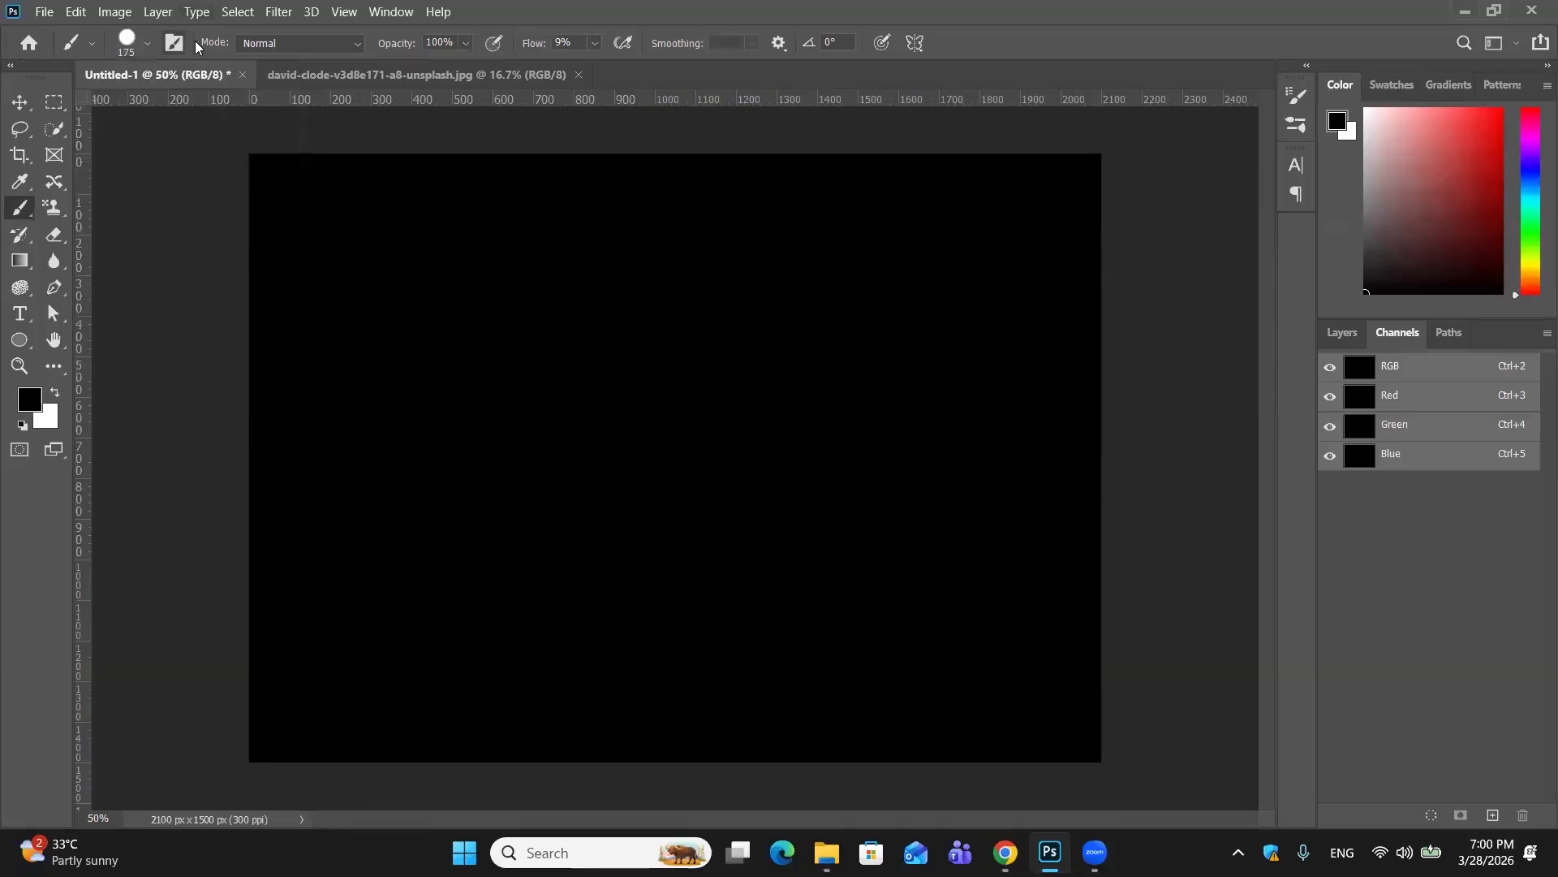
click(175, 46)
click(151, 45)
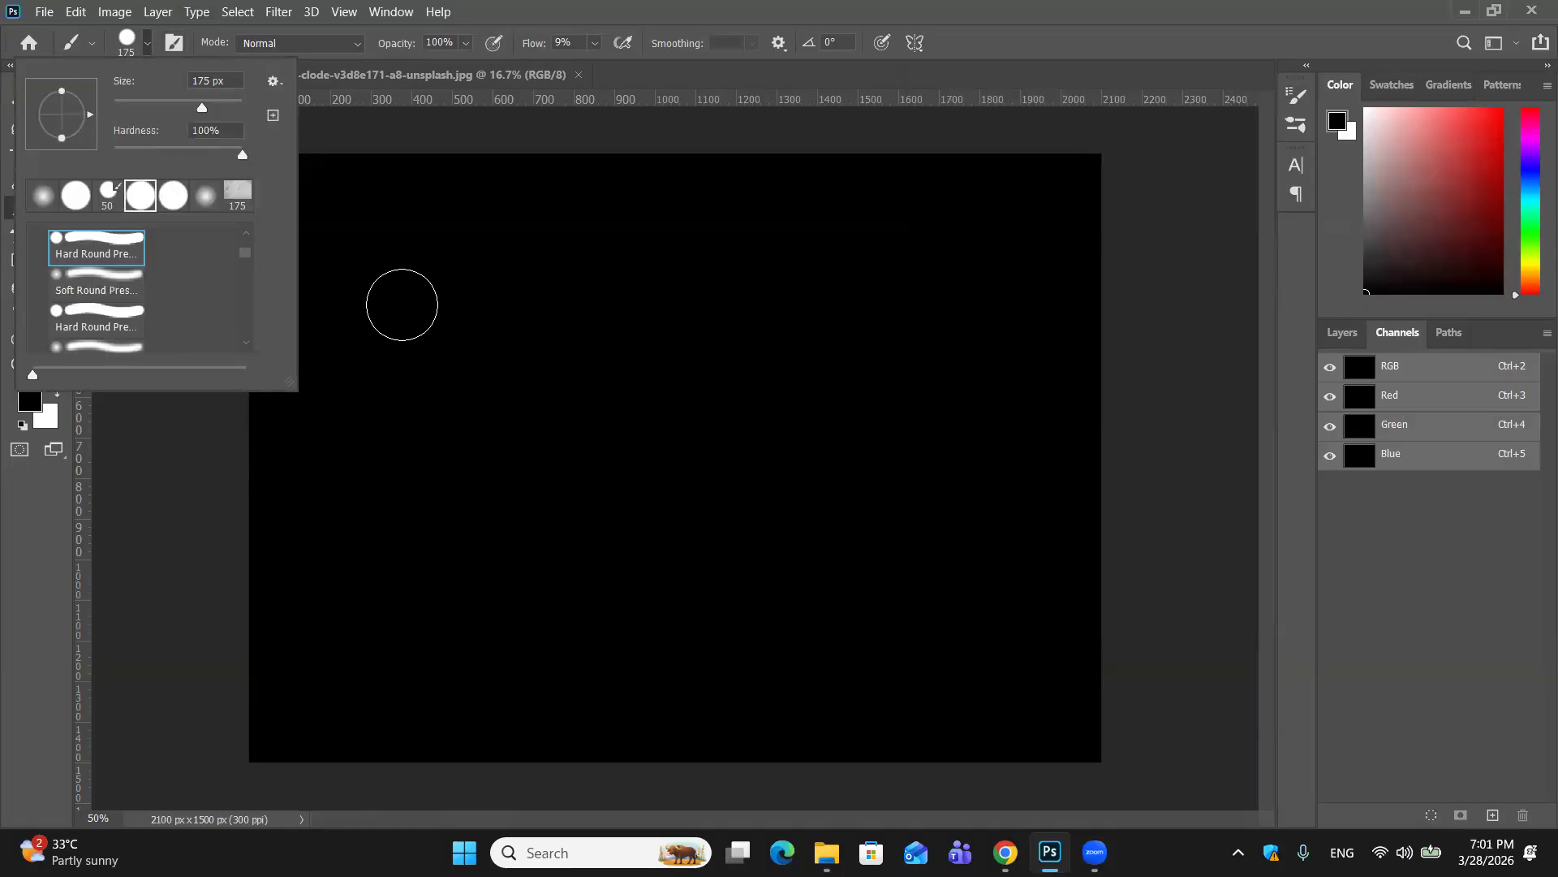
click(402, 304)
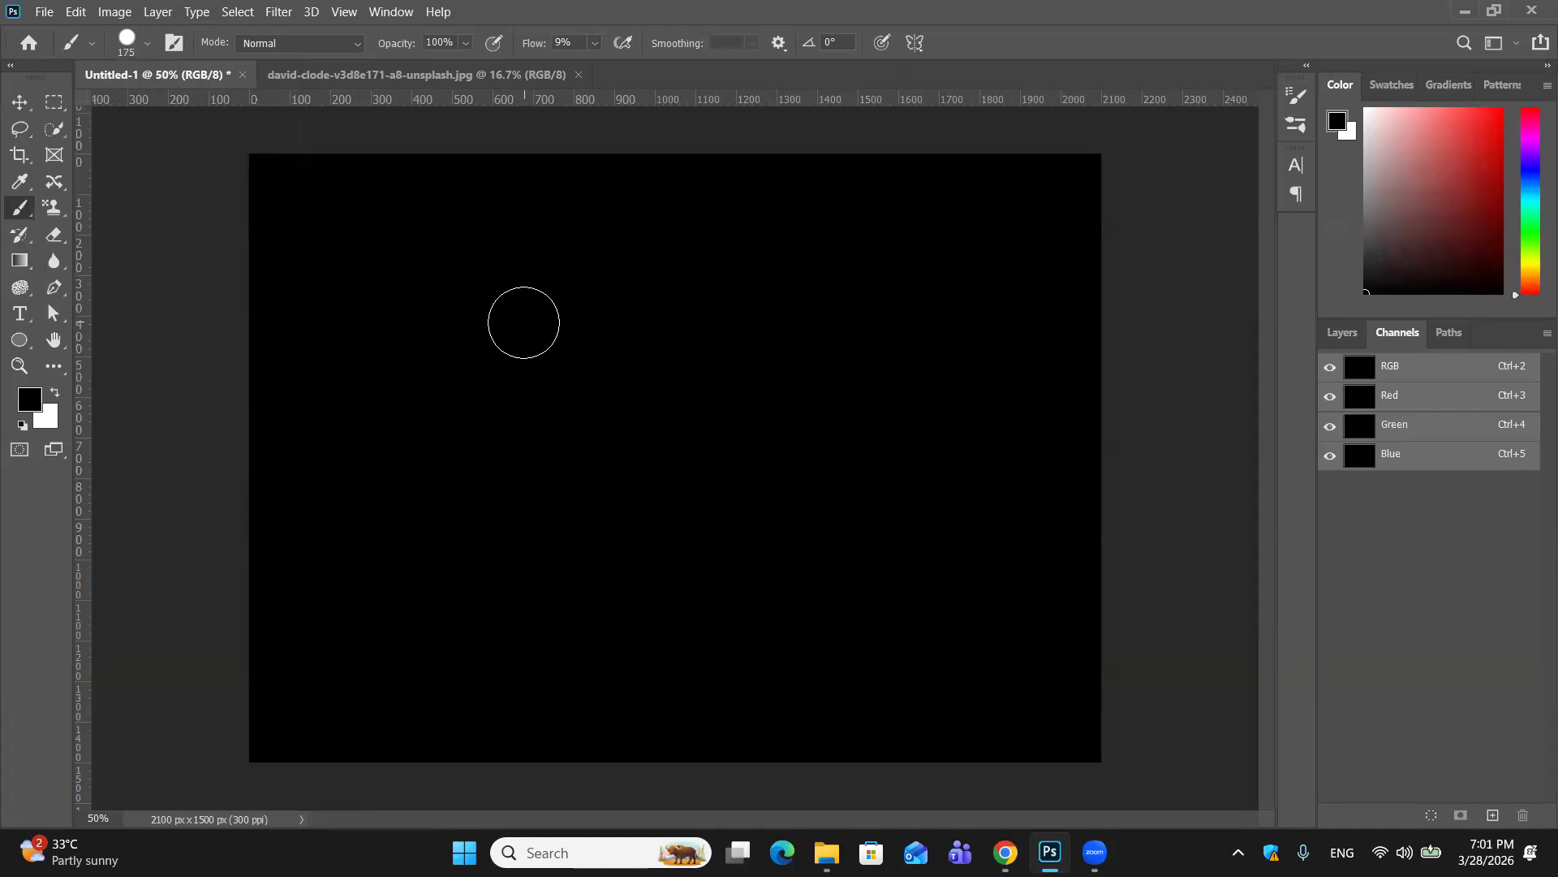
Step: Enlarge the brush to 500 px
key(bracketright)
key(bracketright)
key(bracketright)
key(bracketright)
Step: Fill the canvas with white and again with black, and paint one white 500 px dab in its upper-left area
key(ctrl+BackSpace)
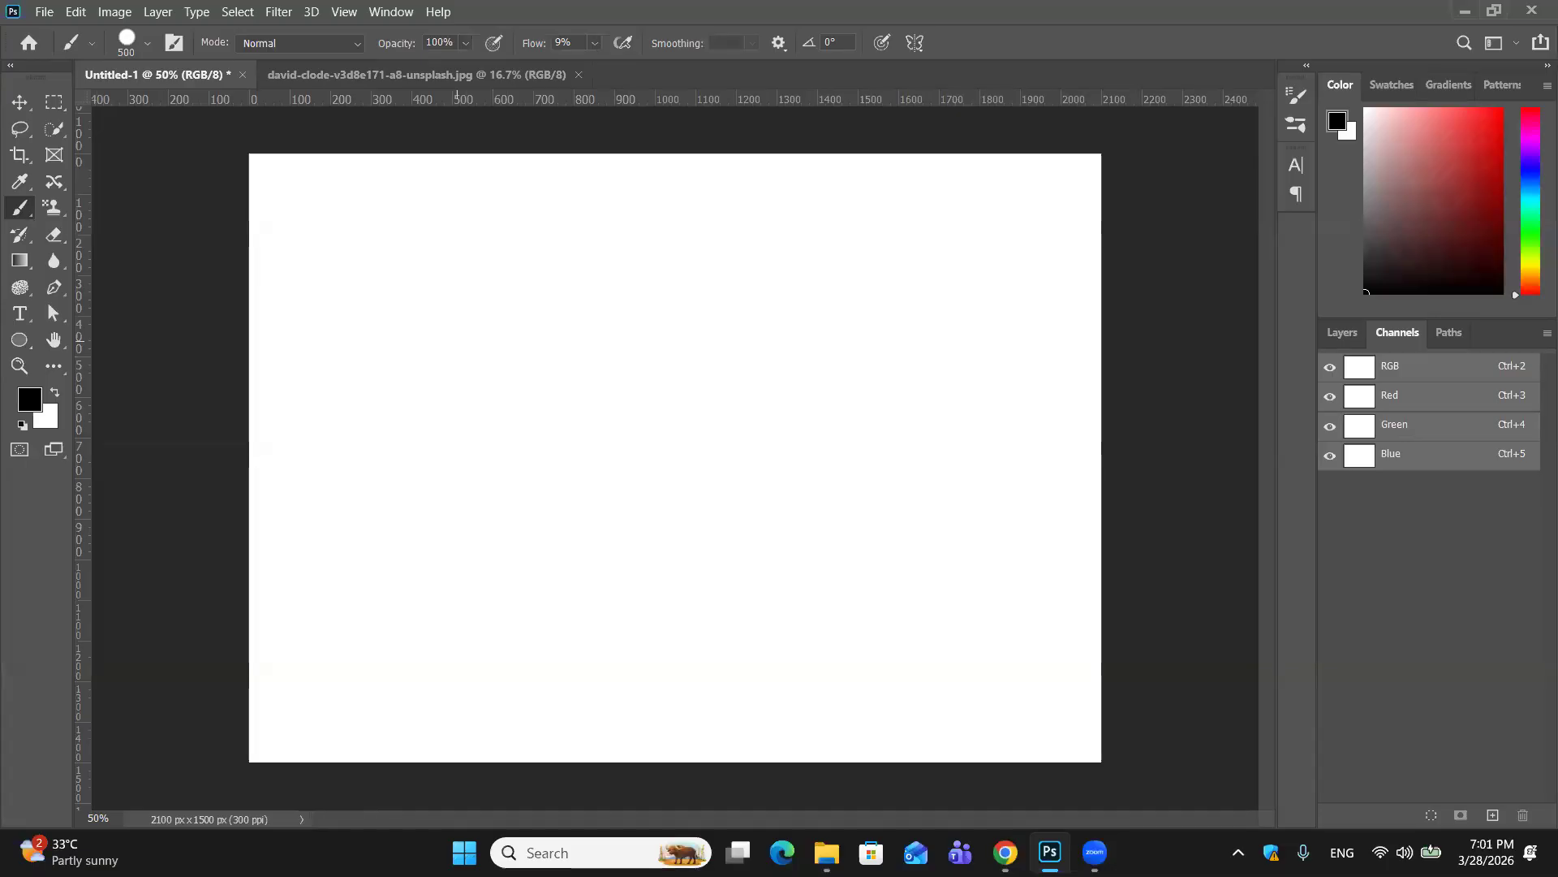
key(alt+BackSpace)
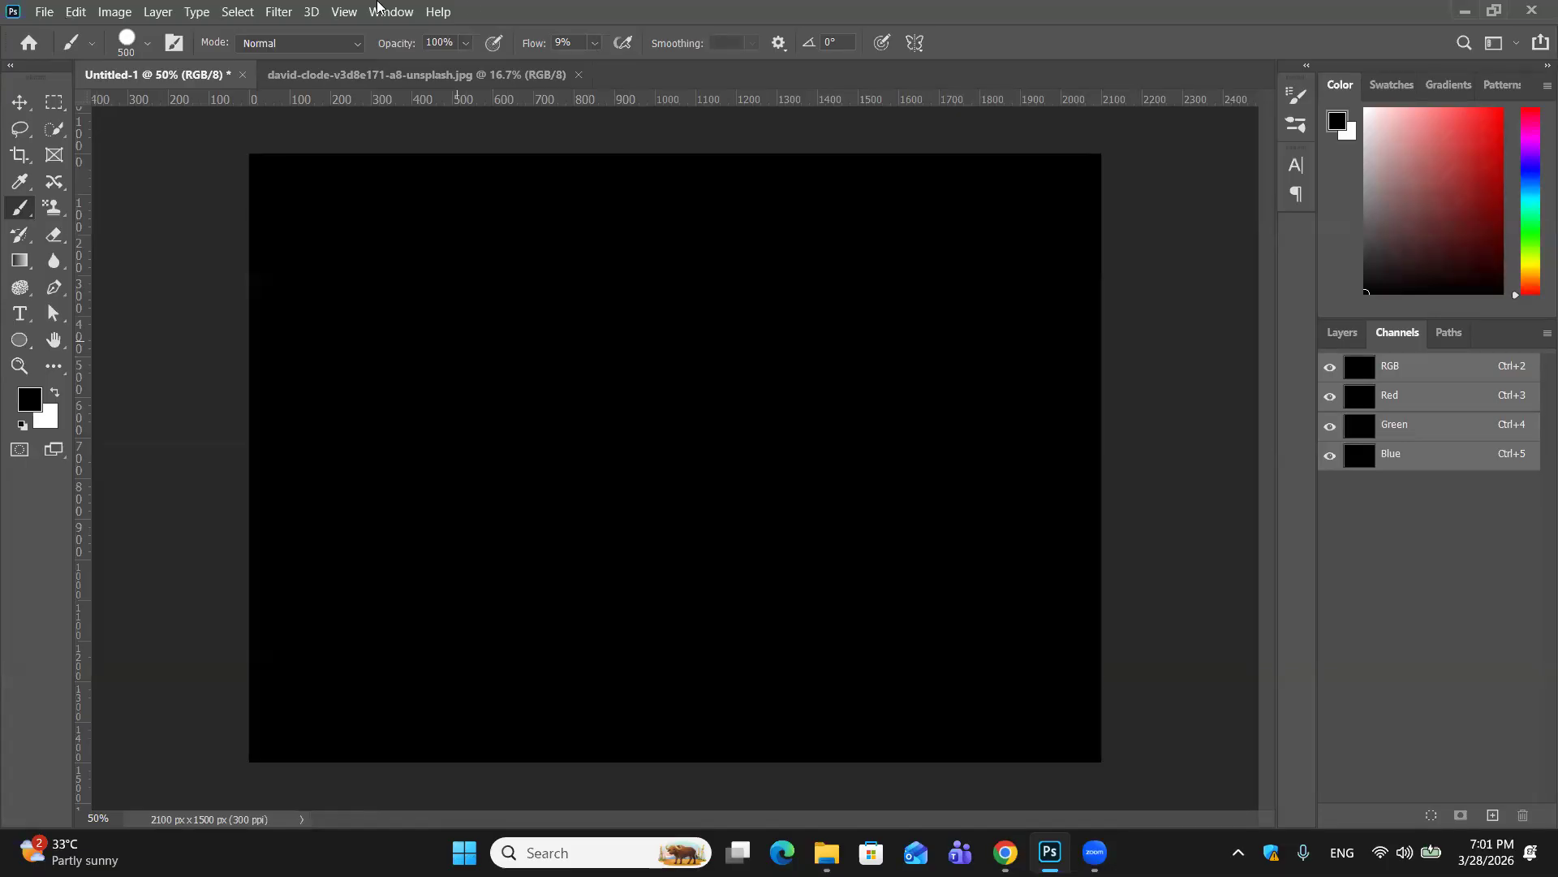
click(54, 394)
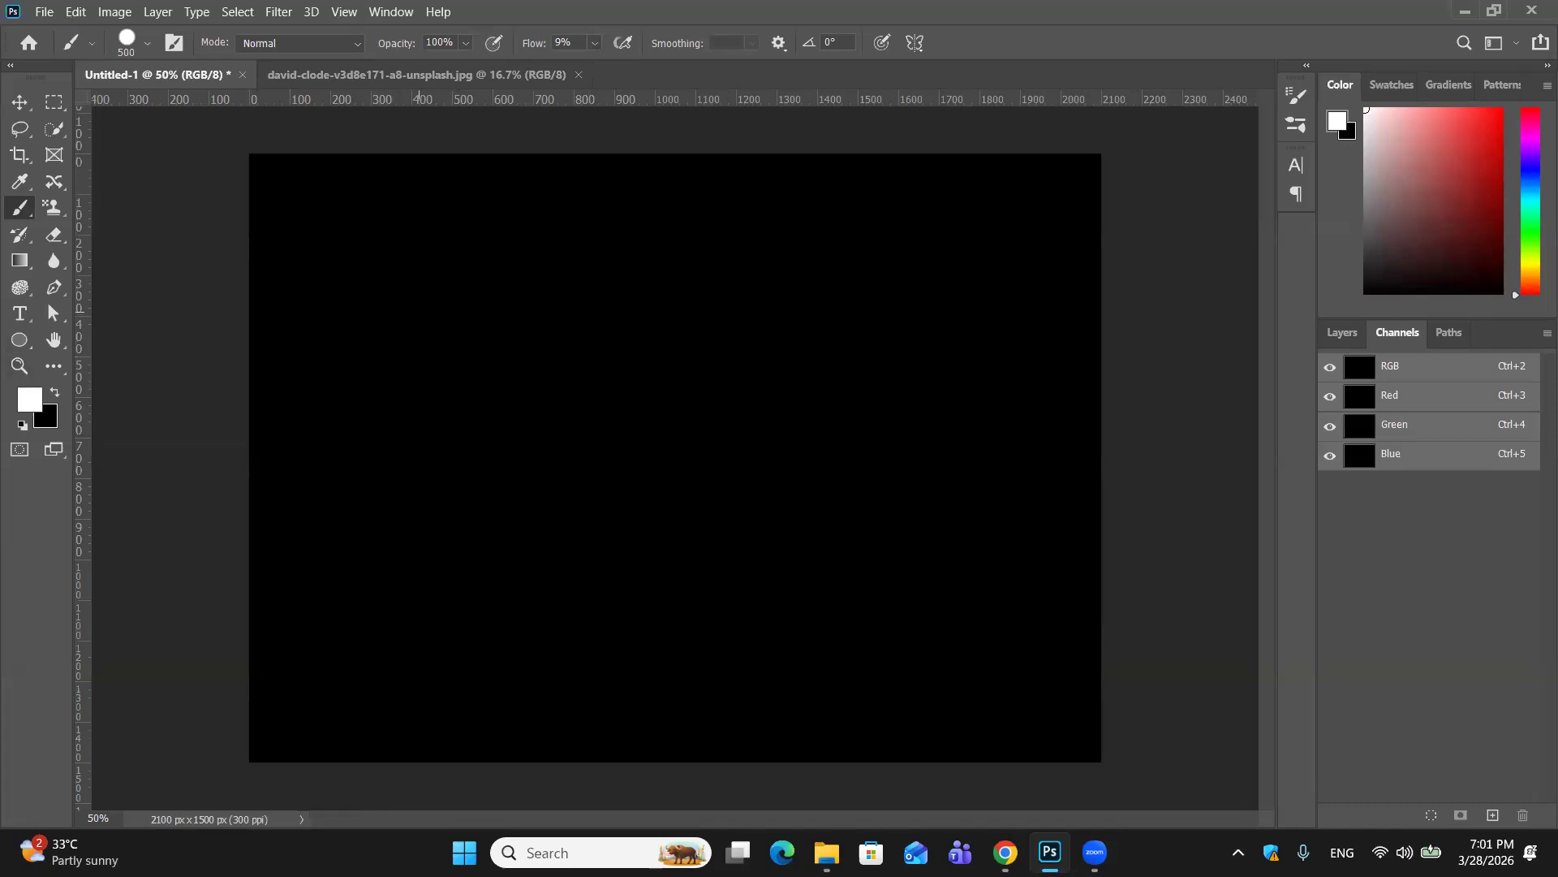
click(419, 312)
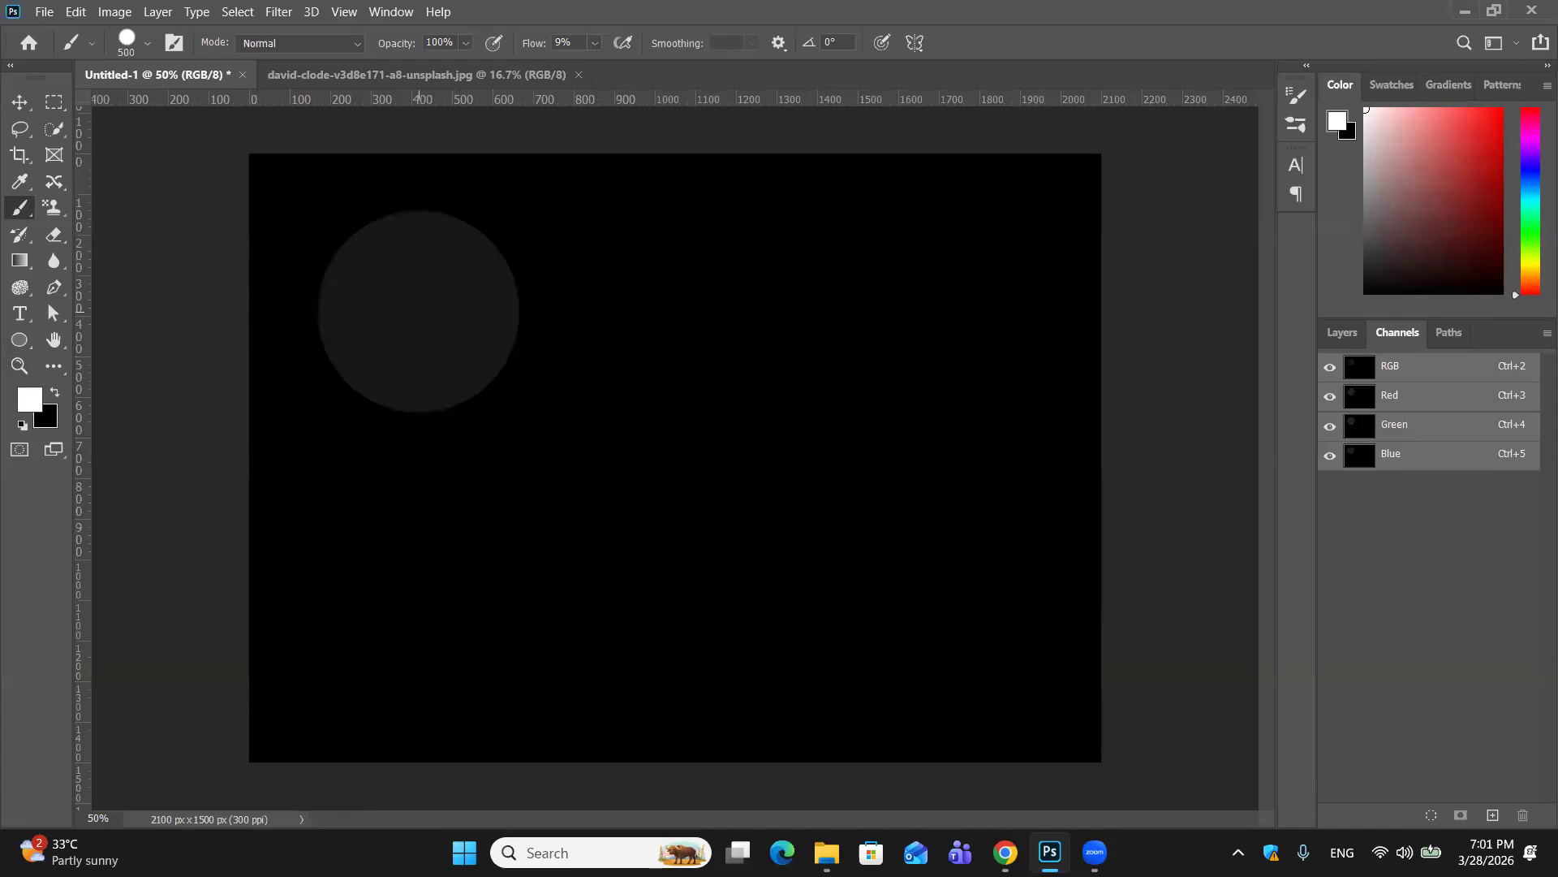
Step: Undo the faint white dab and set the brush flow to 100%
key(ctrl+z)
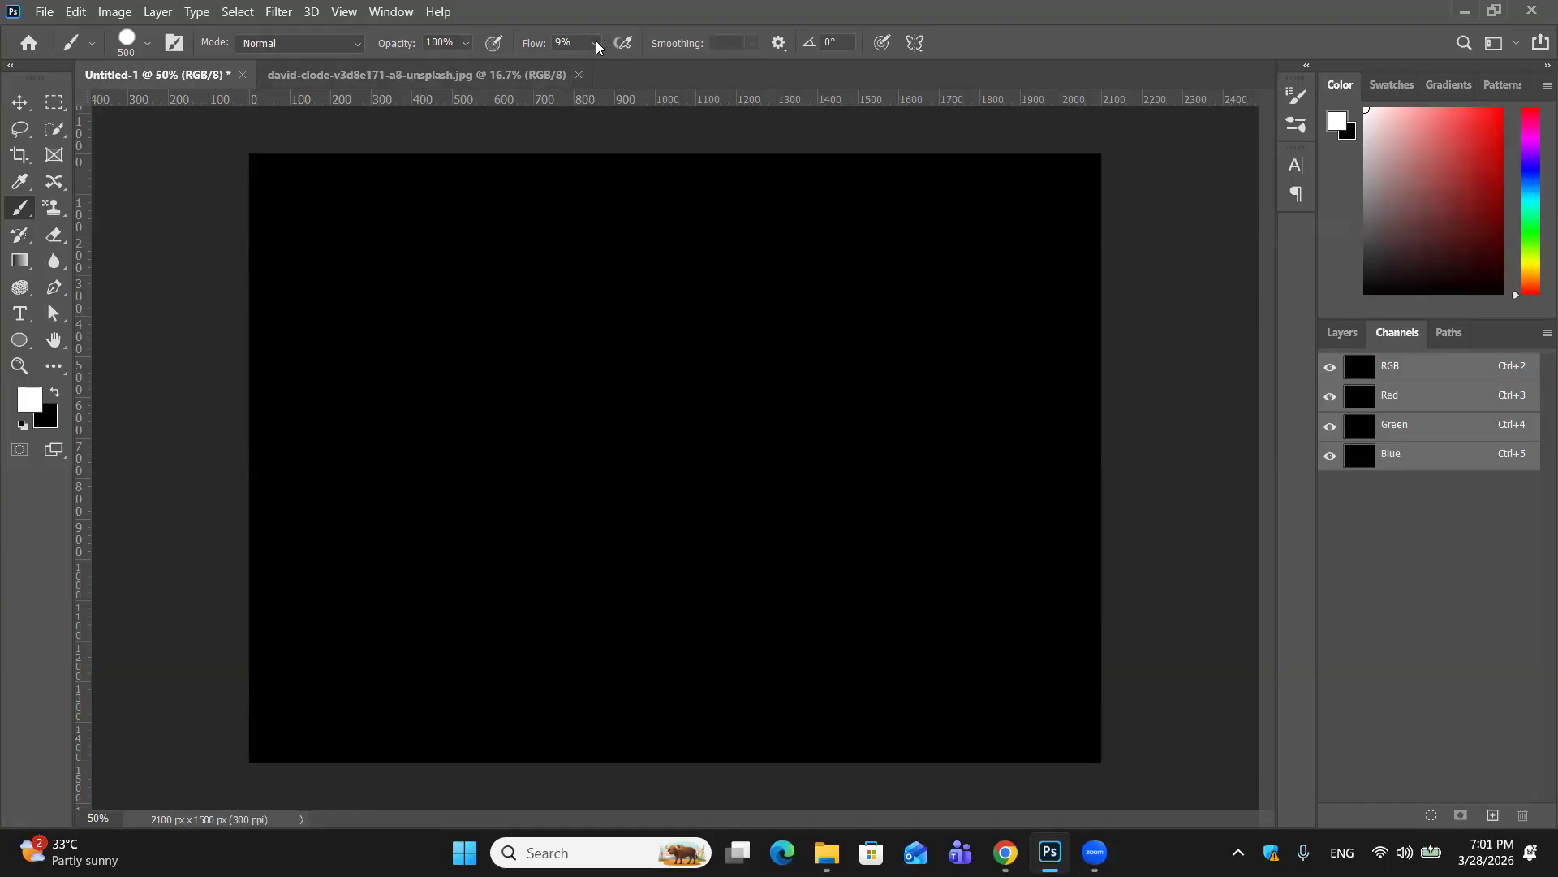
click(595, 43)
drag(594, 65, 731, 73)
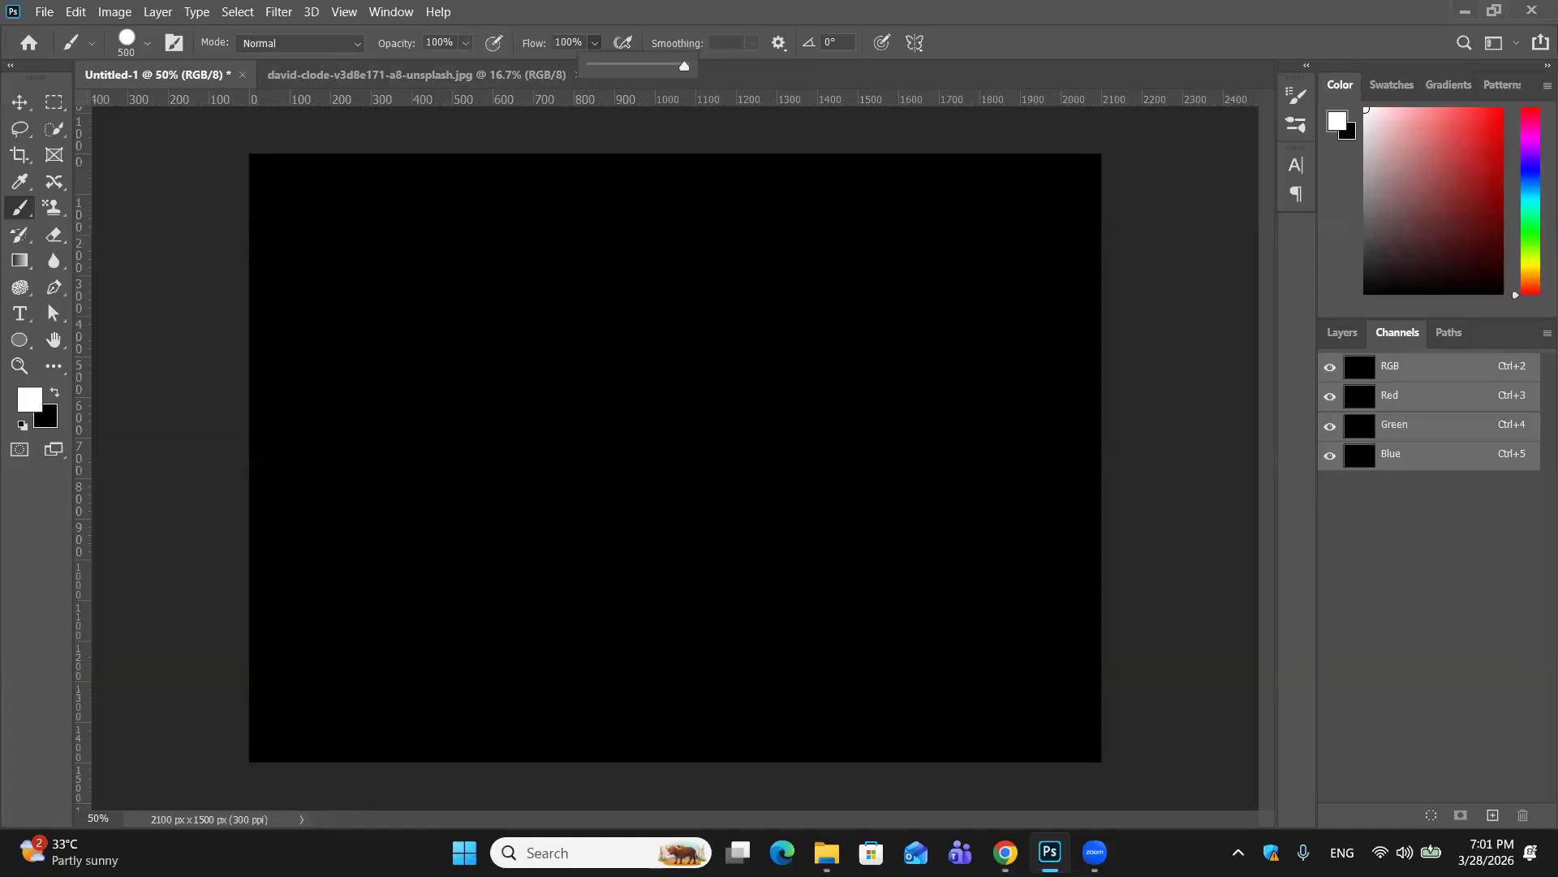
Step: Paint a white 500 px dab on the RGB composite, inspect it in the Red channel, and undo it
click(439, 355)
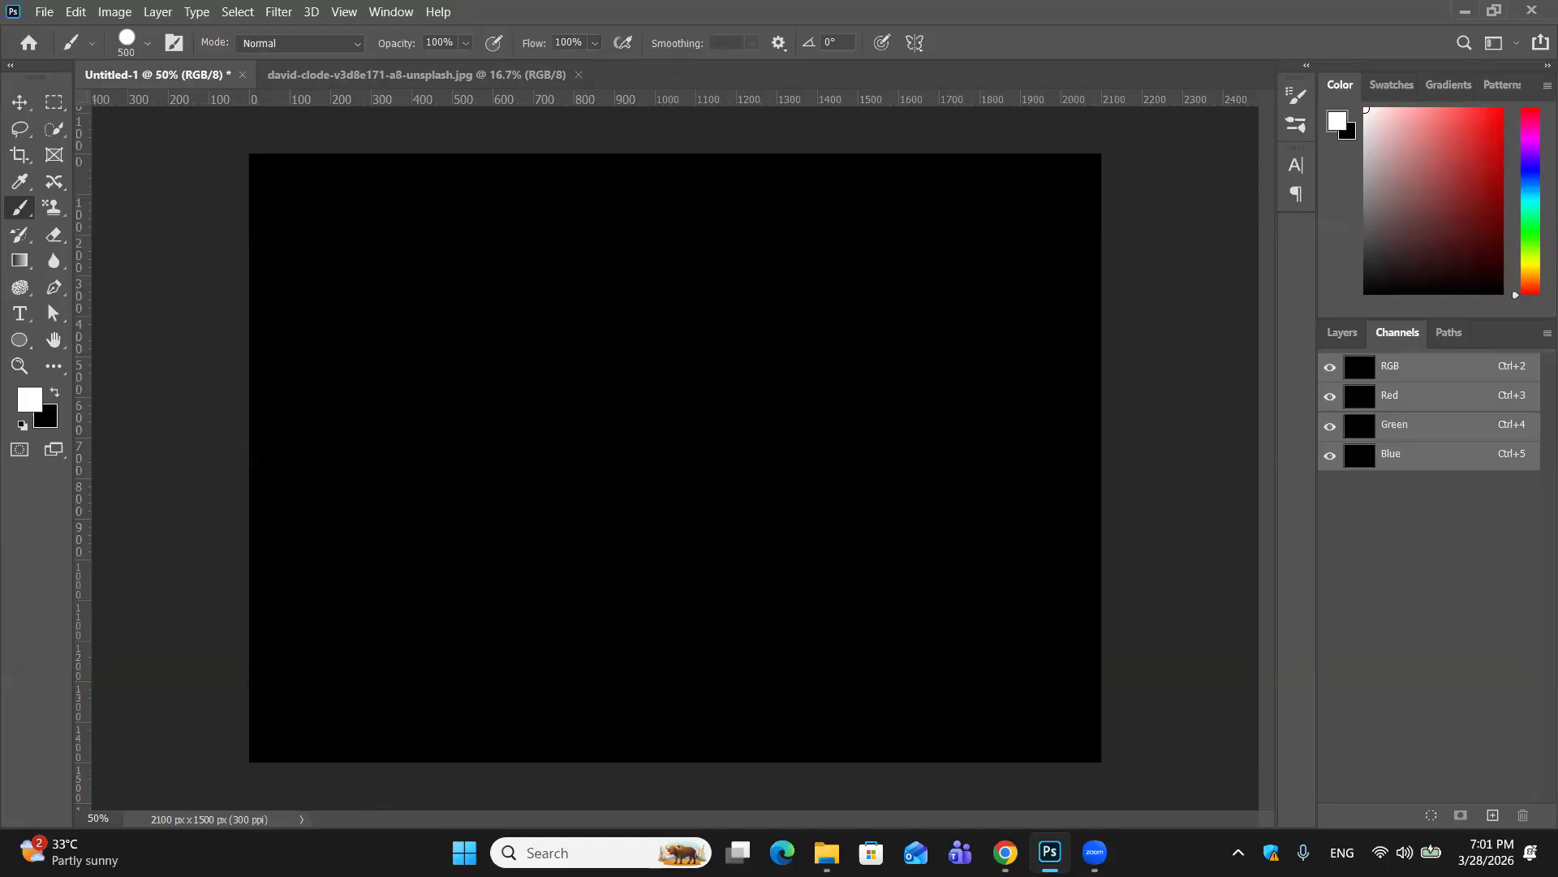
click(439, 355)
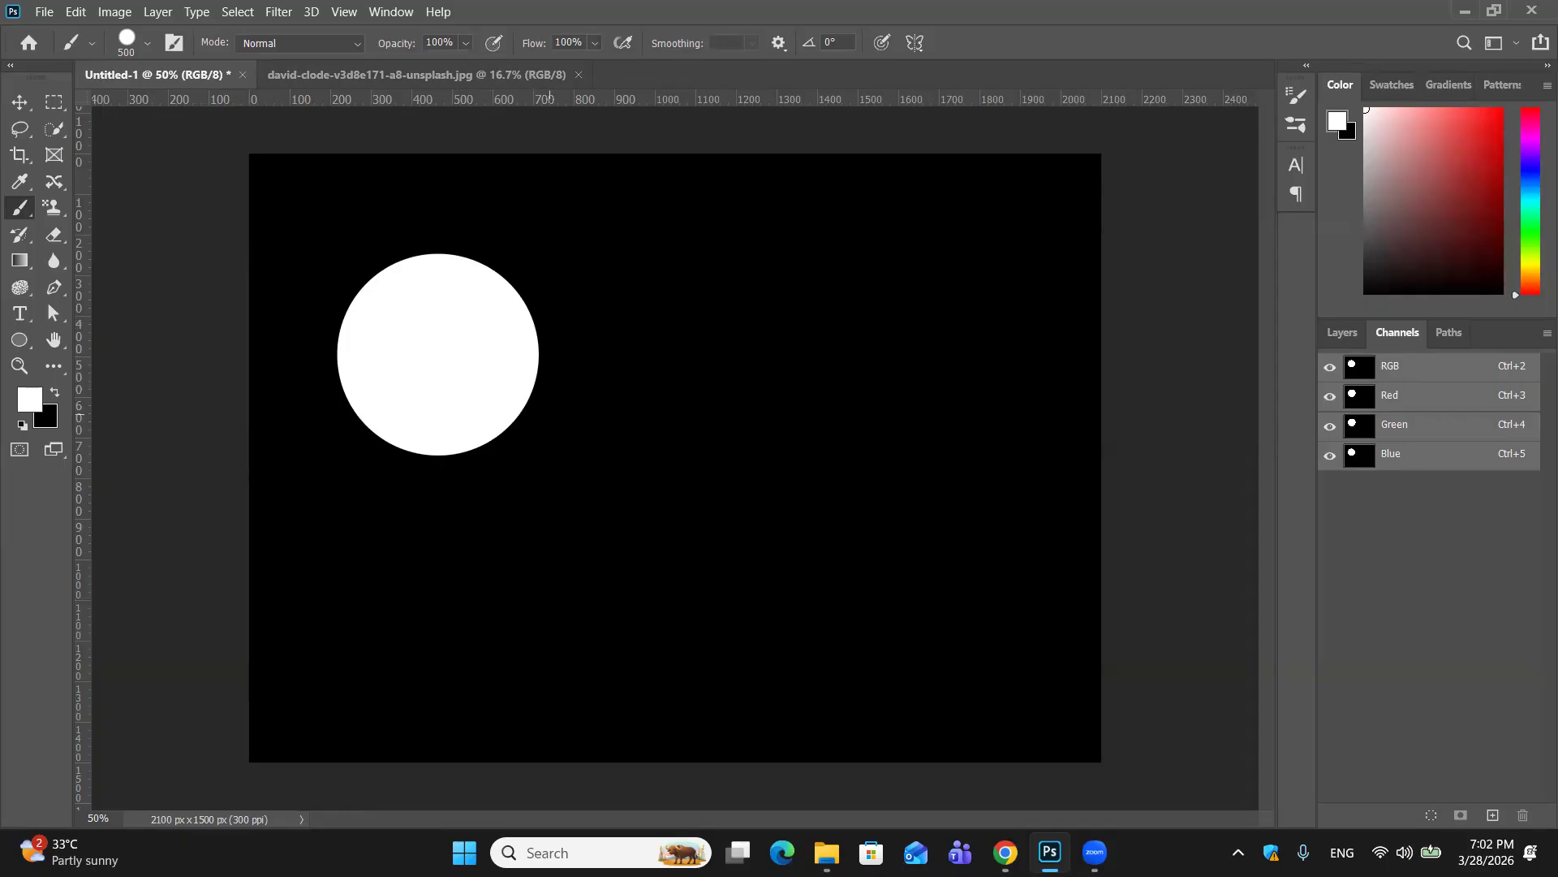
click(1447, 401)
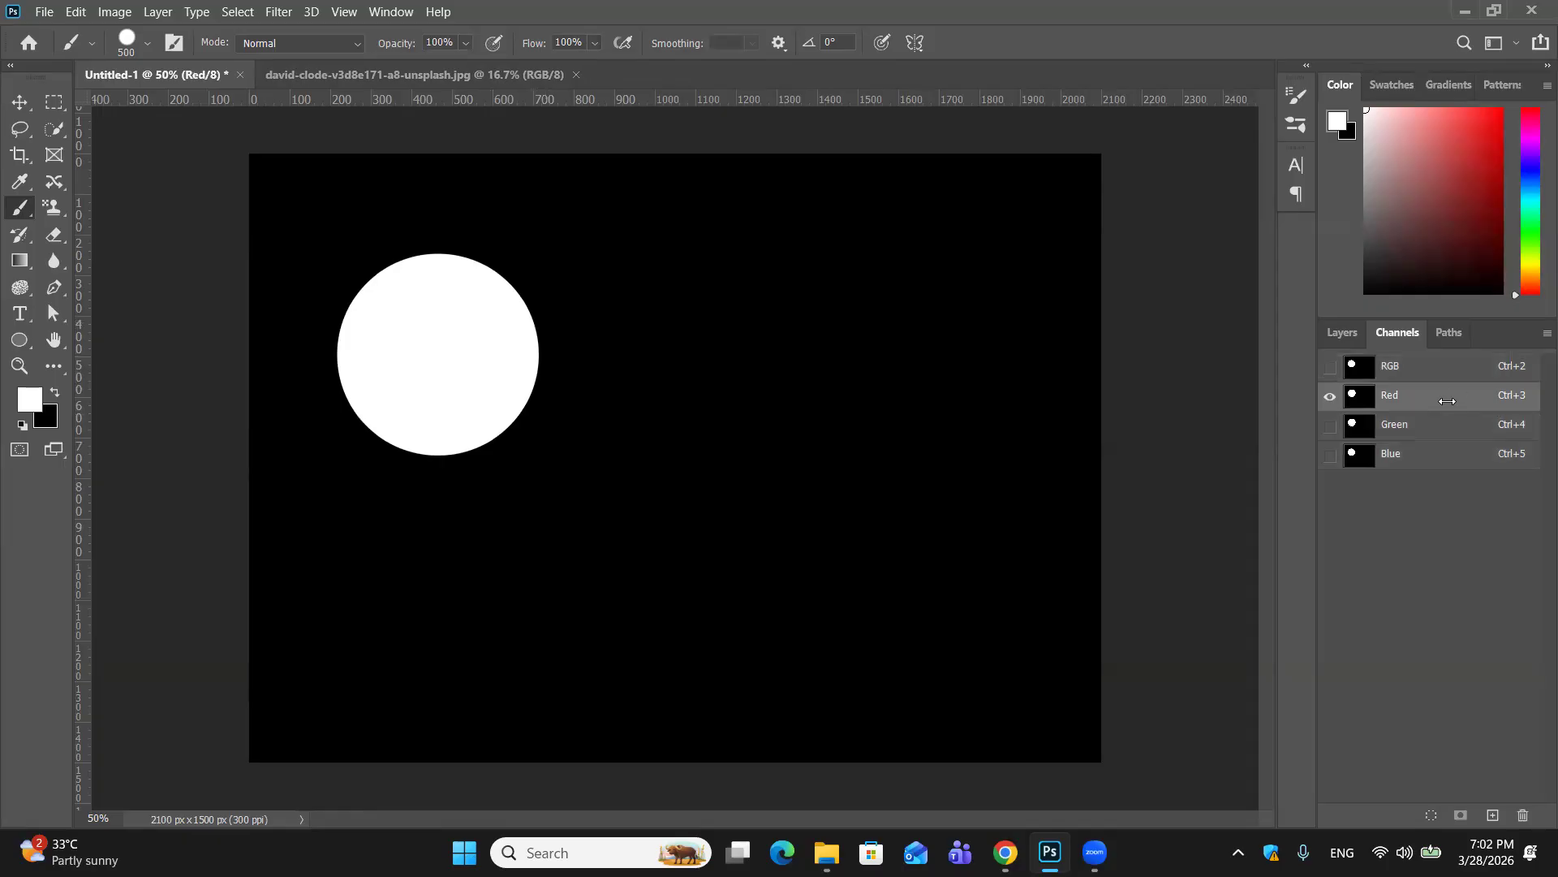
click(1396, 365)
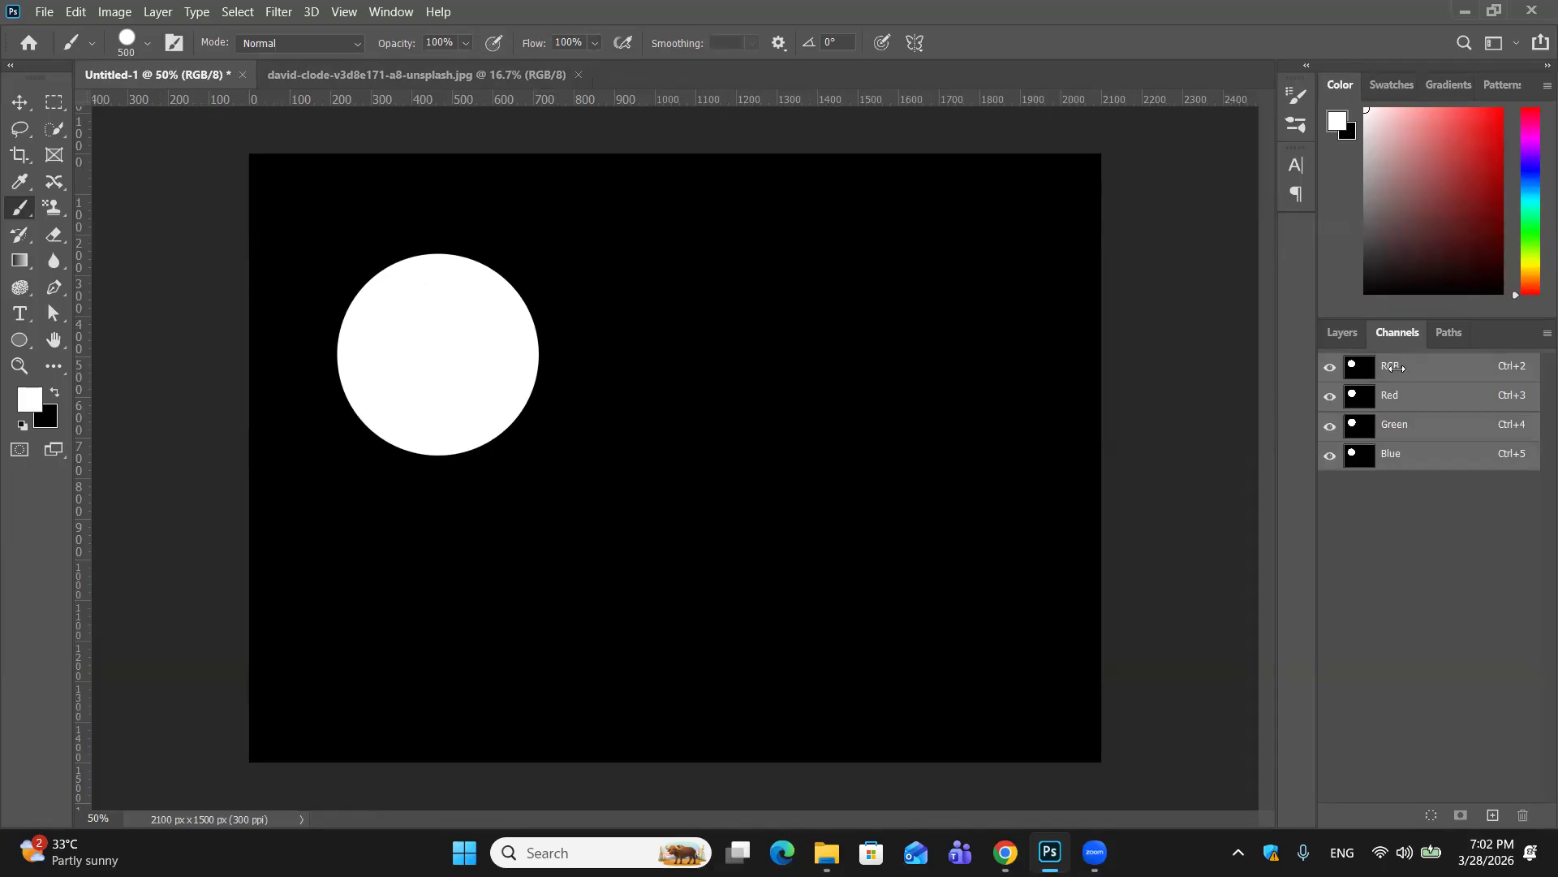
key(ctrl+z)
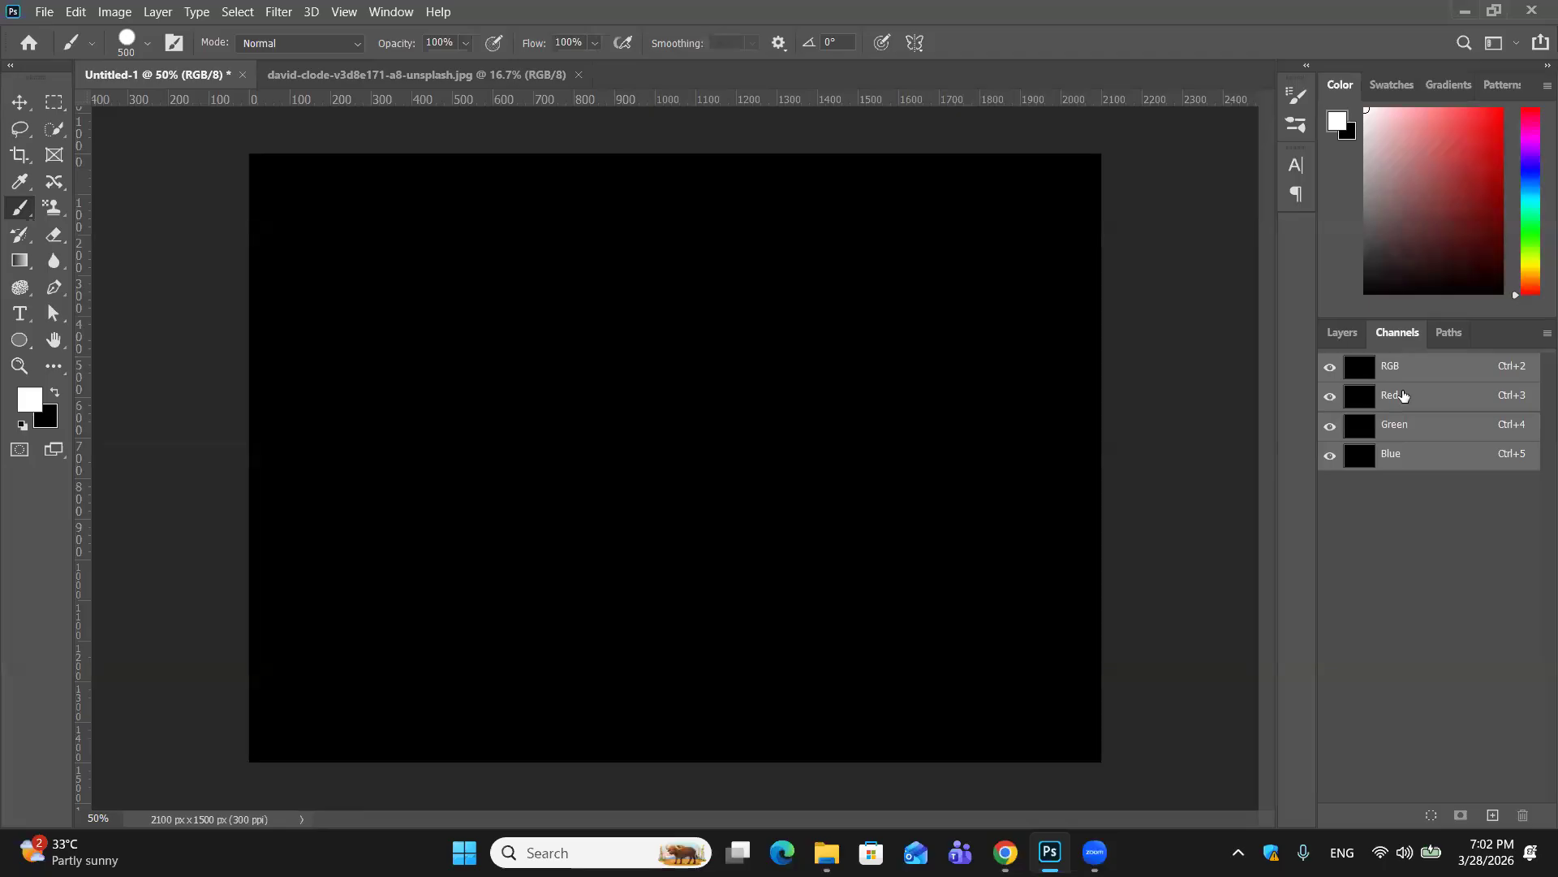
Step: Paint overlapping white dabs in the Red and Green channels, viewing the RGB composite after each, and undo both dabs
click(1403, 395)
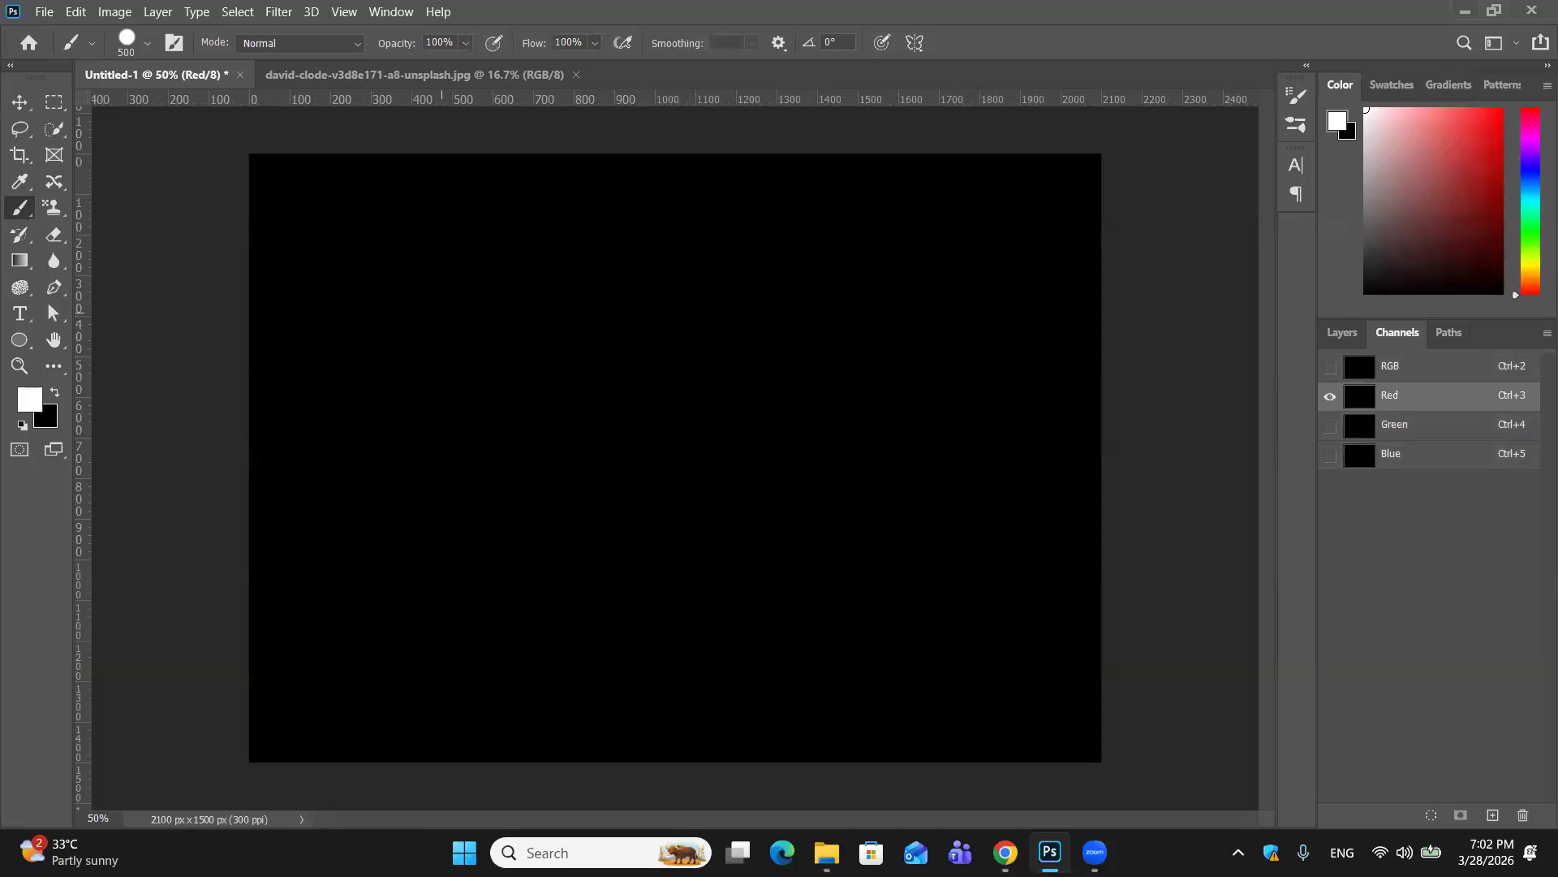
key(ctrl+shift+z)
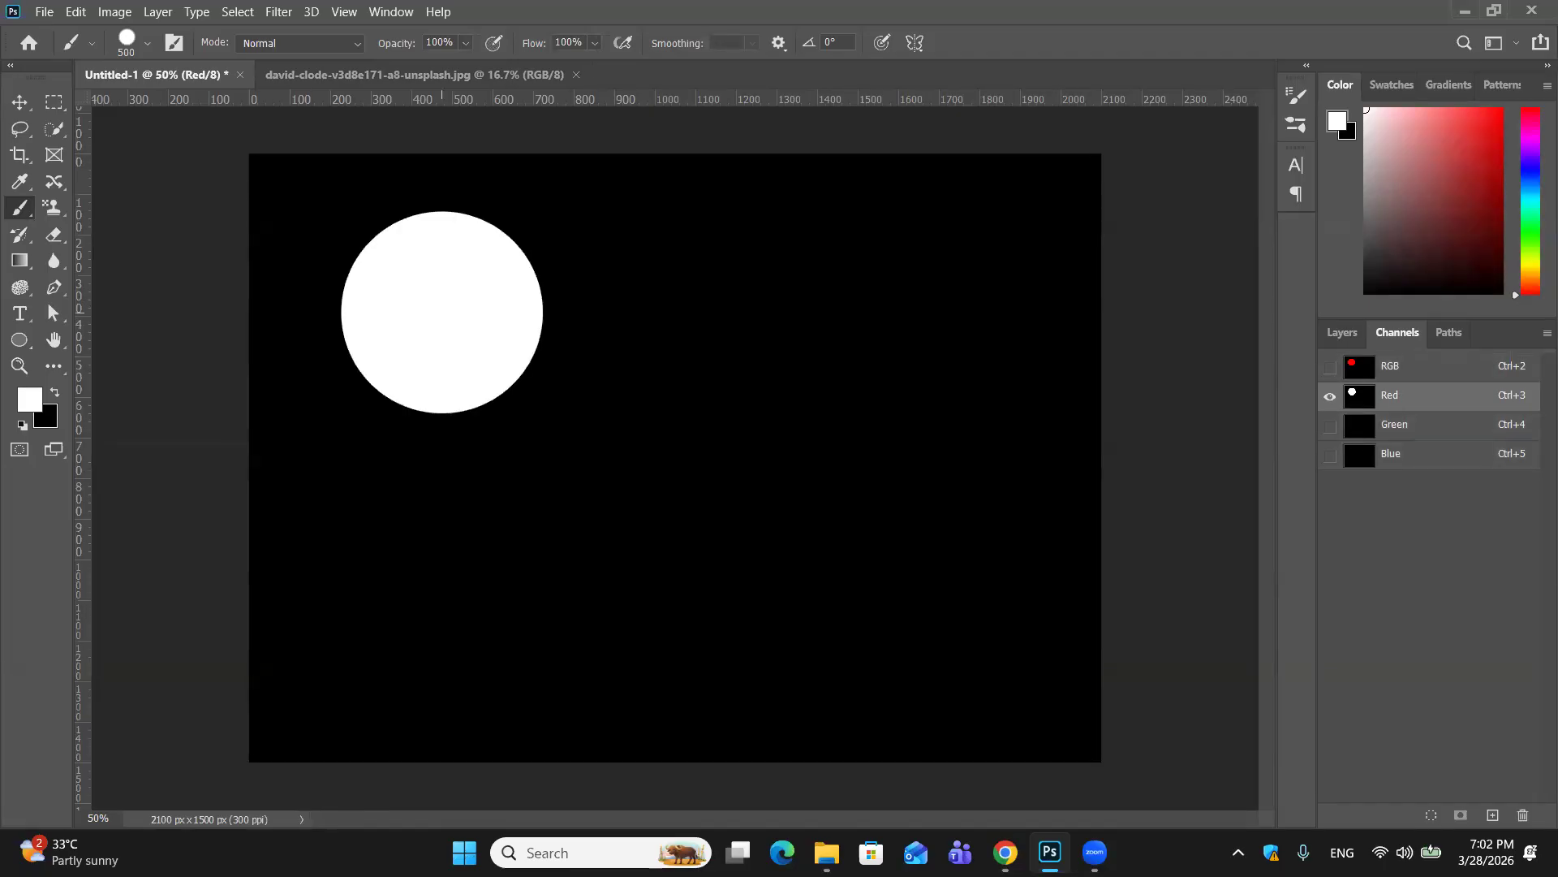
click(1398, 369)
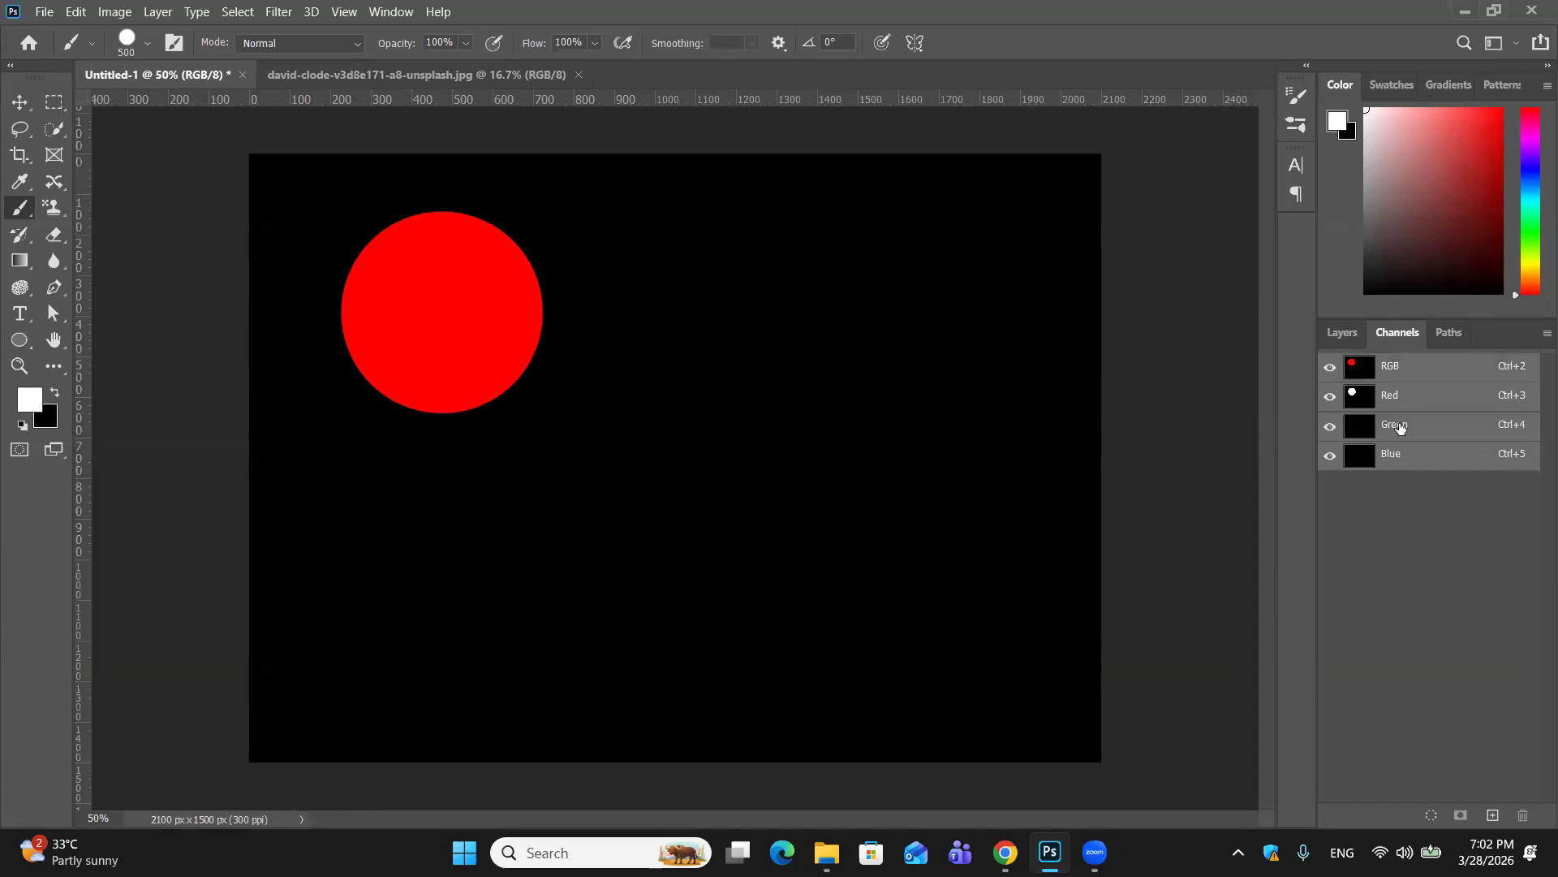
click(1400, 428)
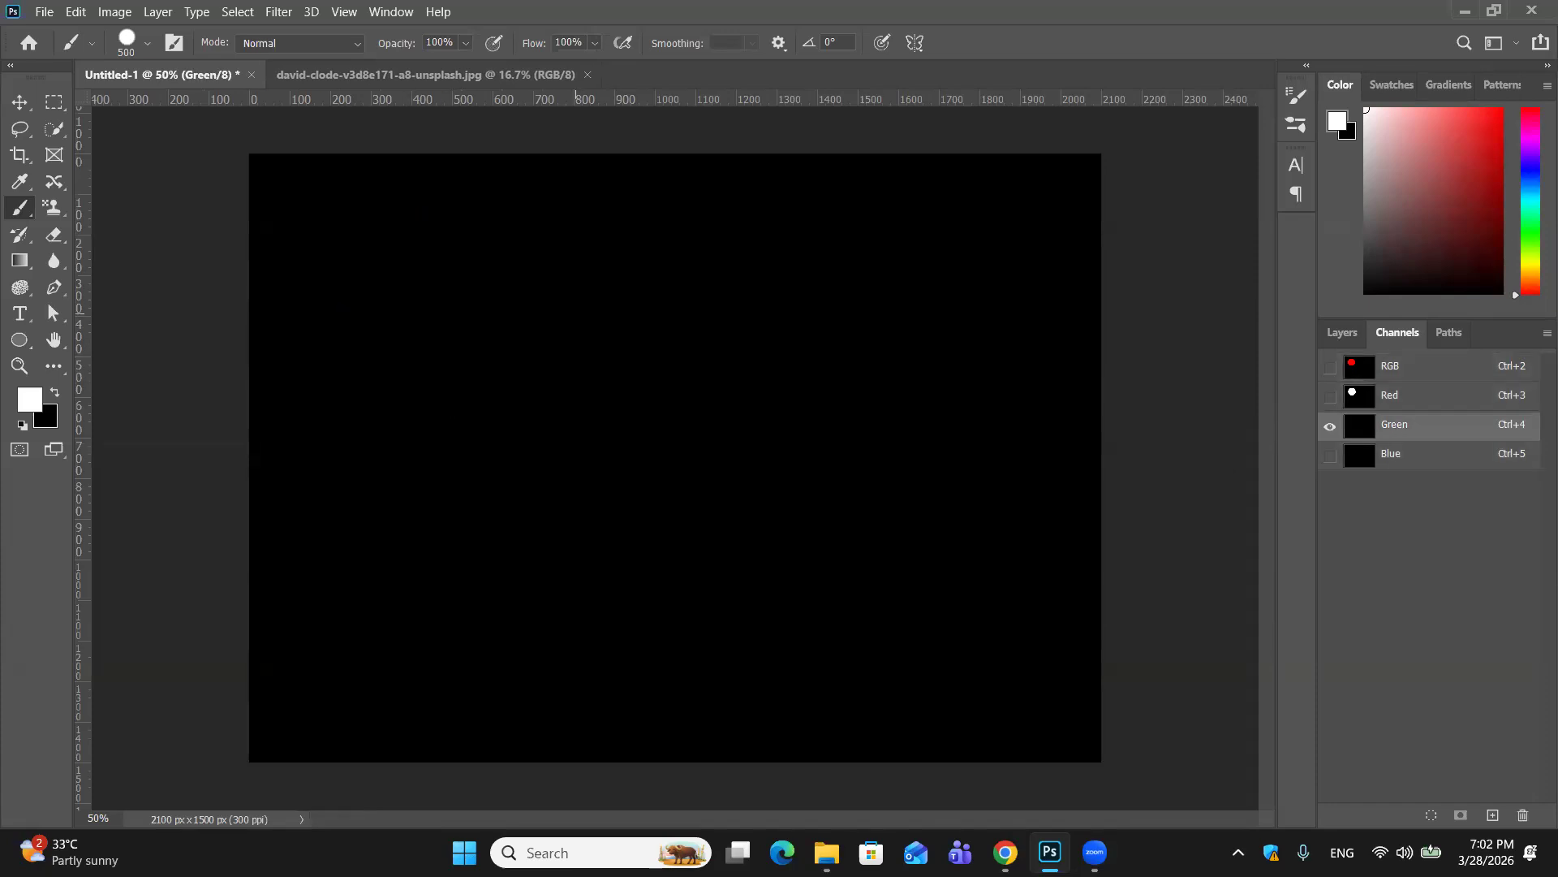
click(506, 287)
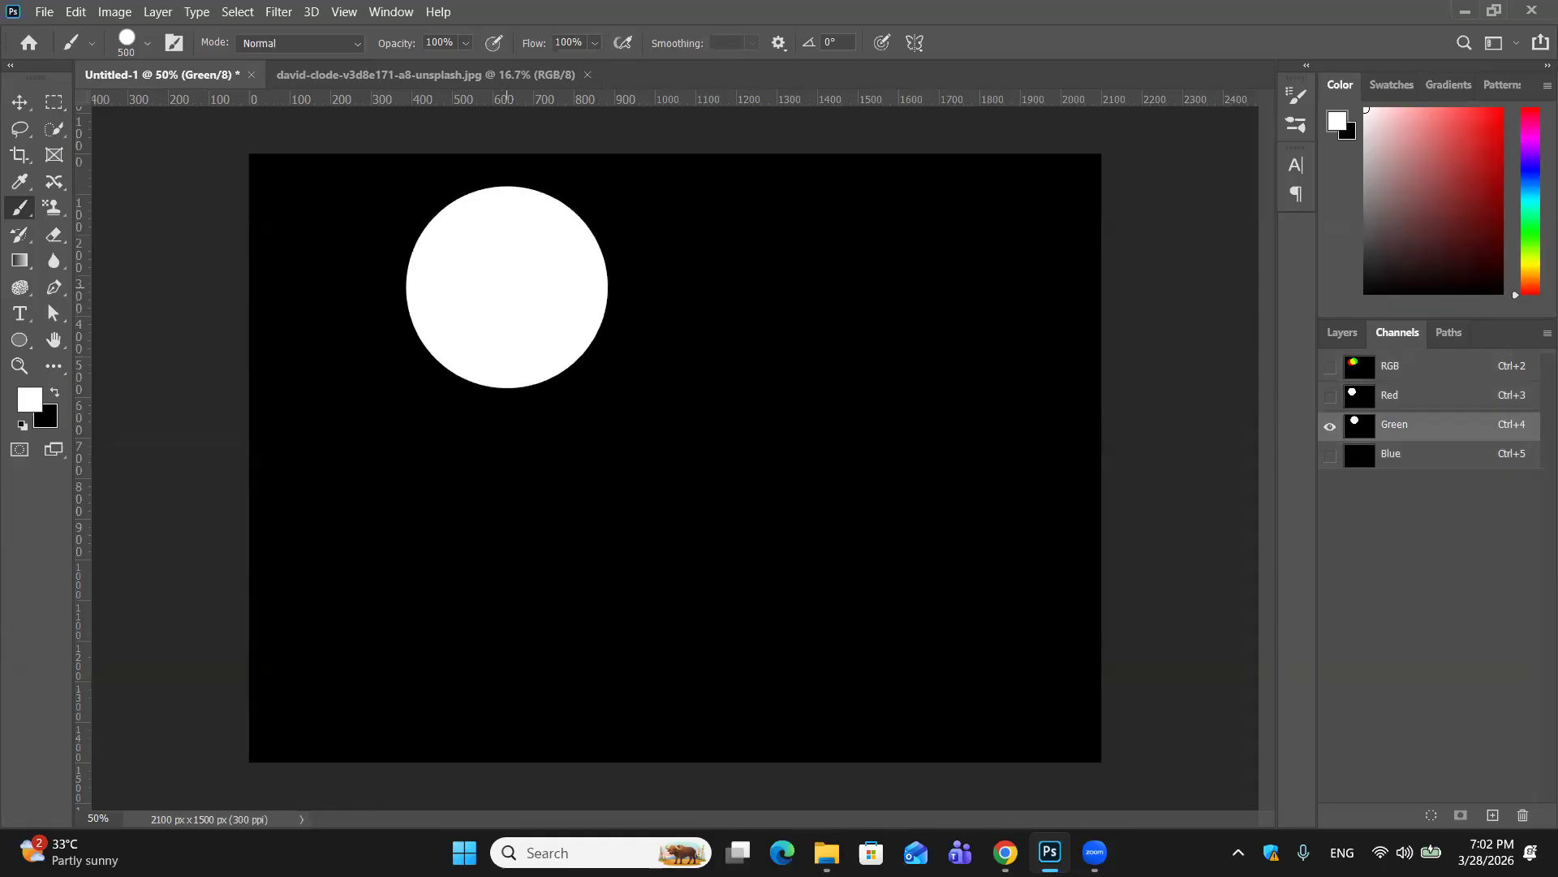
click(1390, 365)
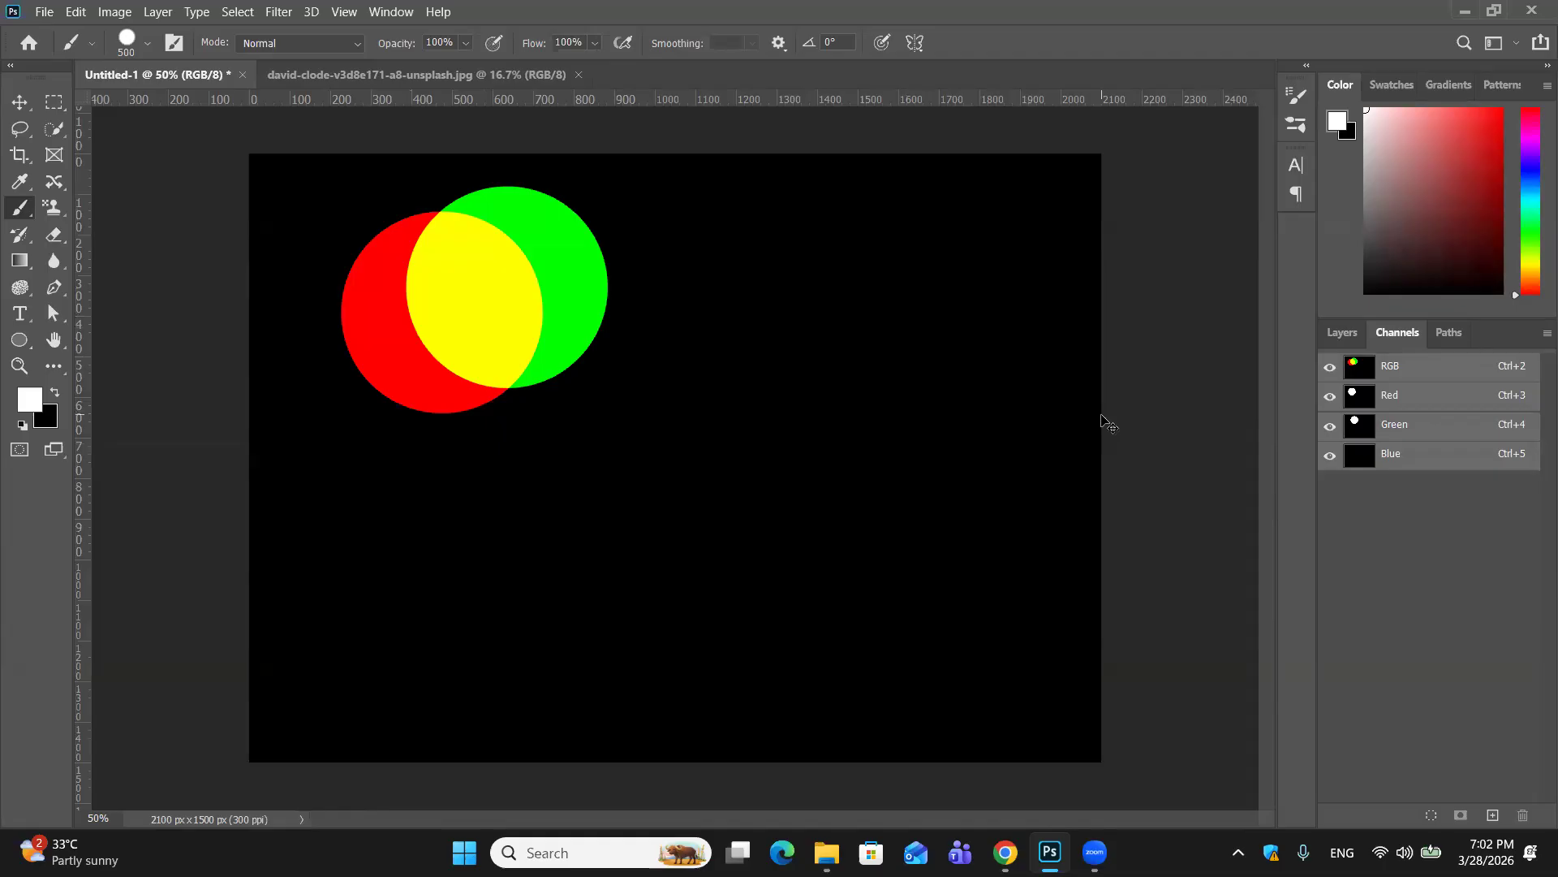
key(ctrl+z)
key(ctrl+z)
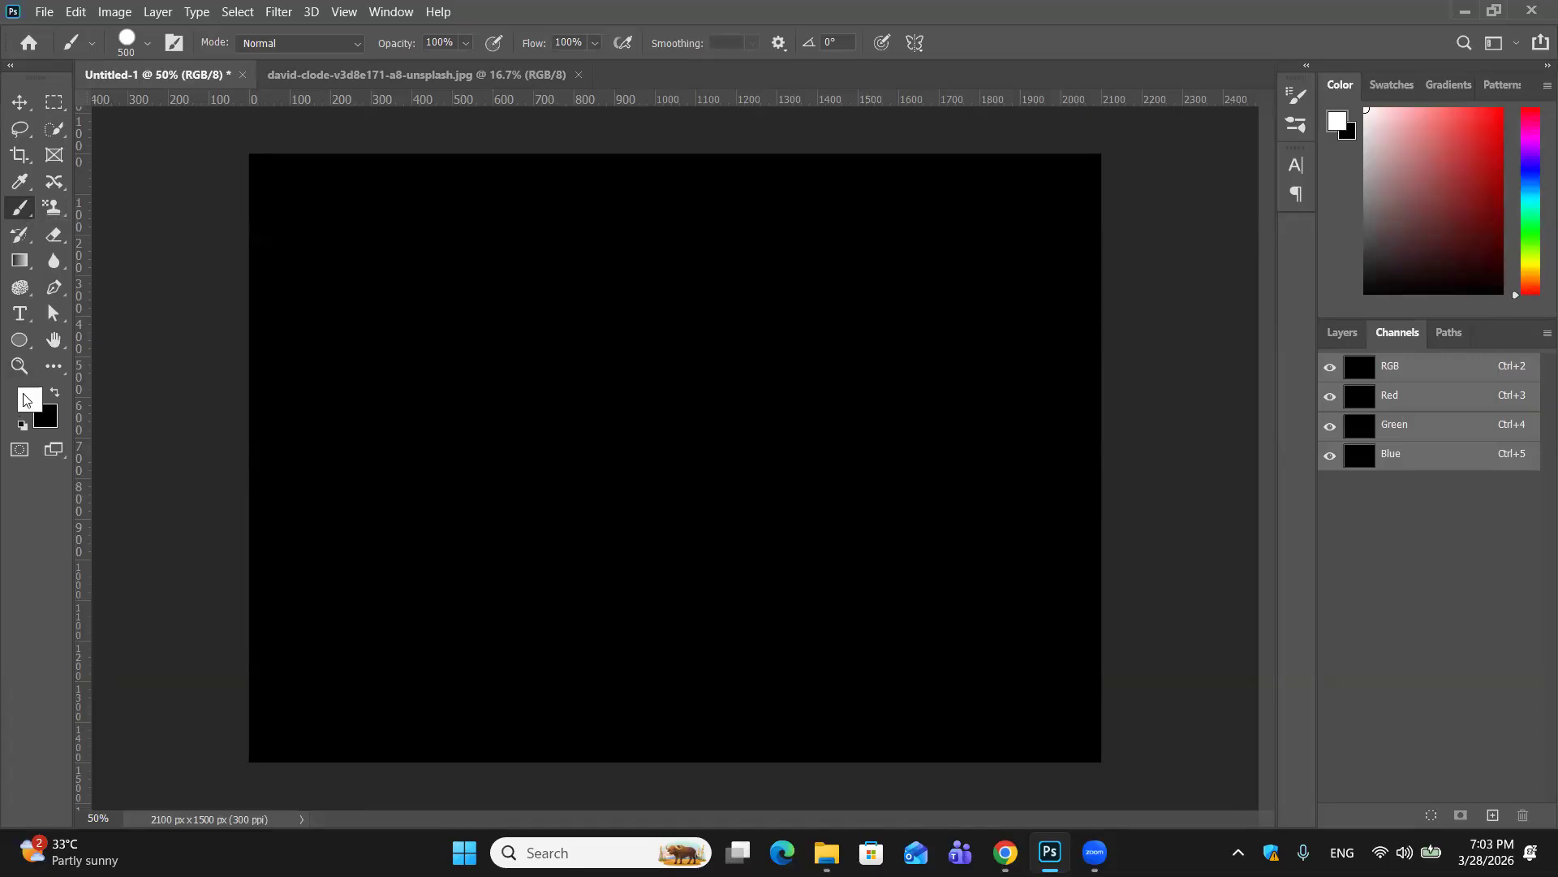
Step: Paint a new white 500 px dab in the Red channel and an overlapping one in the Green channel, showing the RGB composite after each
click(1415, 397)
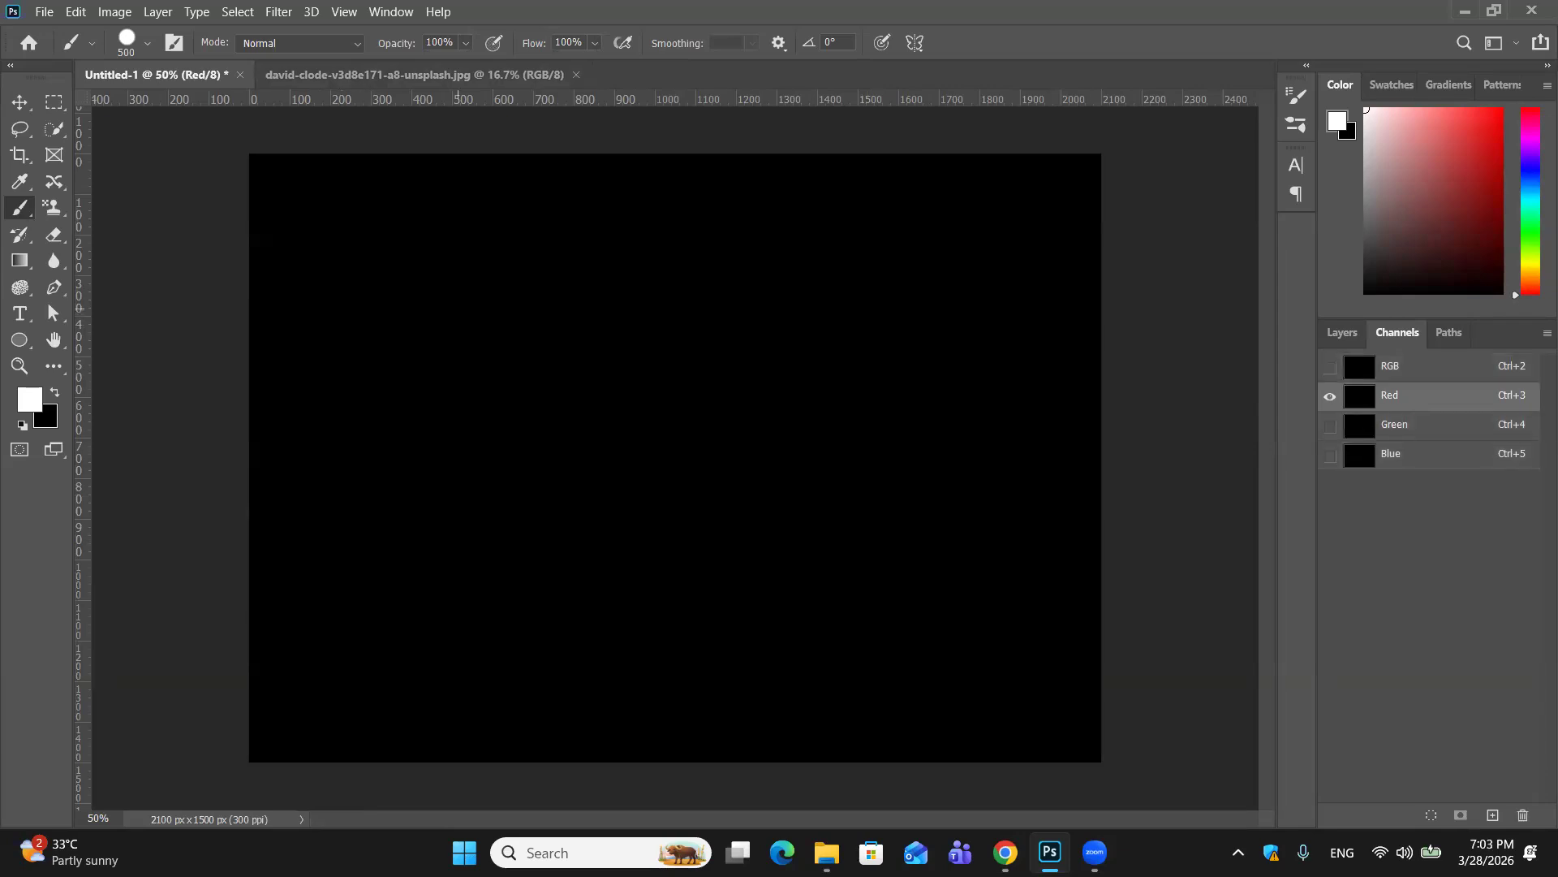
click(467, 309)
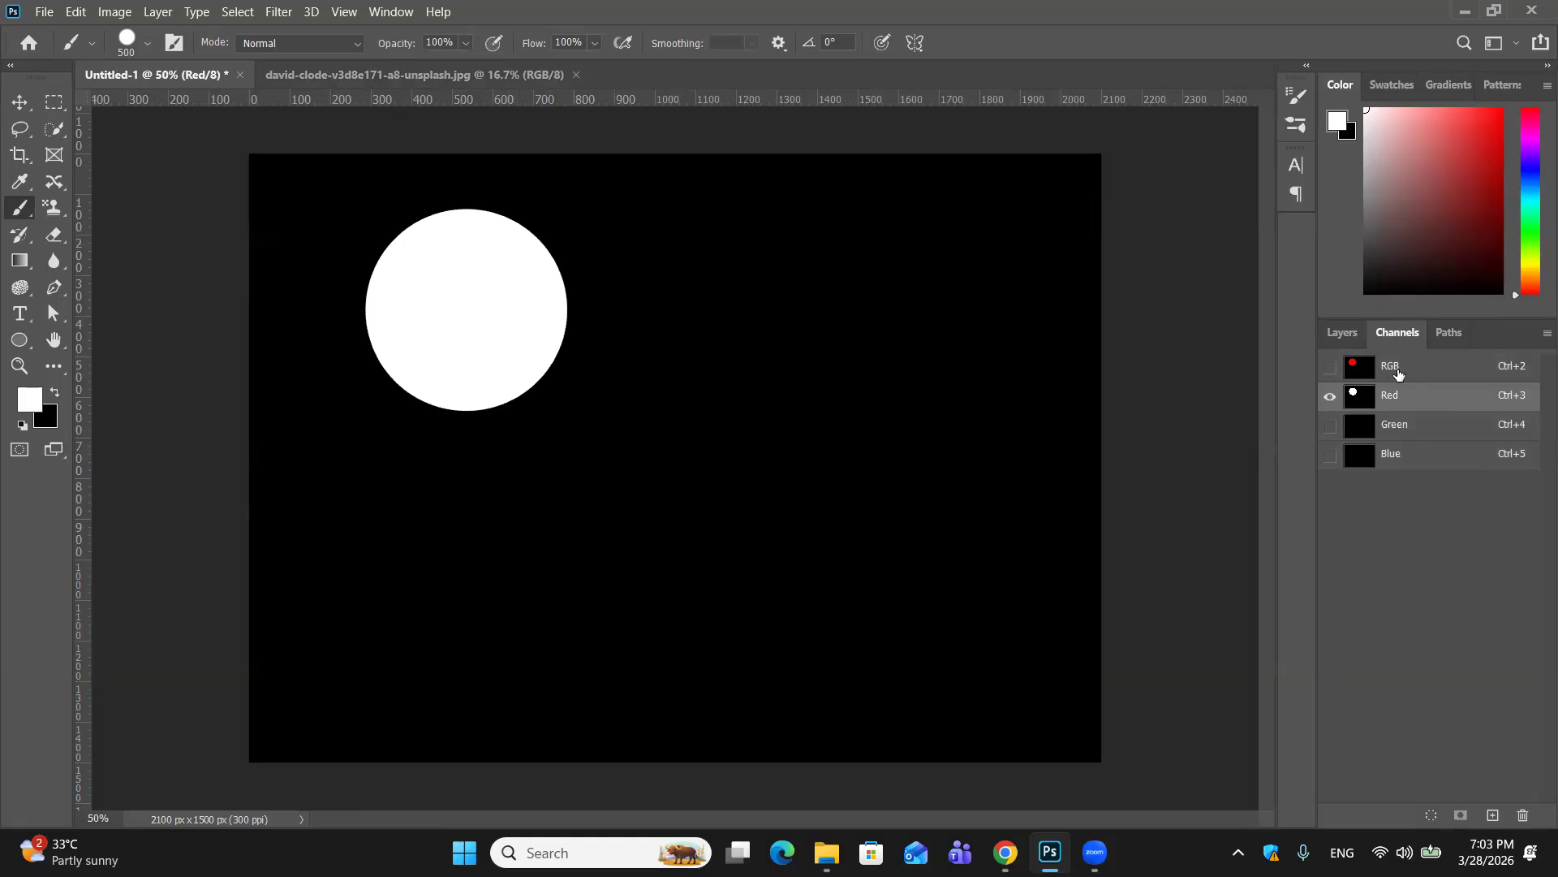
click(1396, 370)
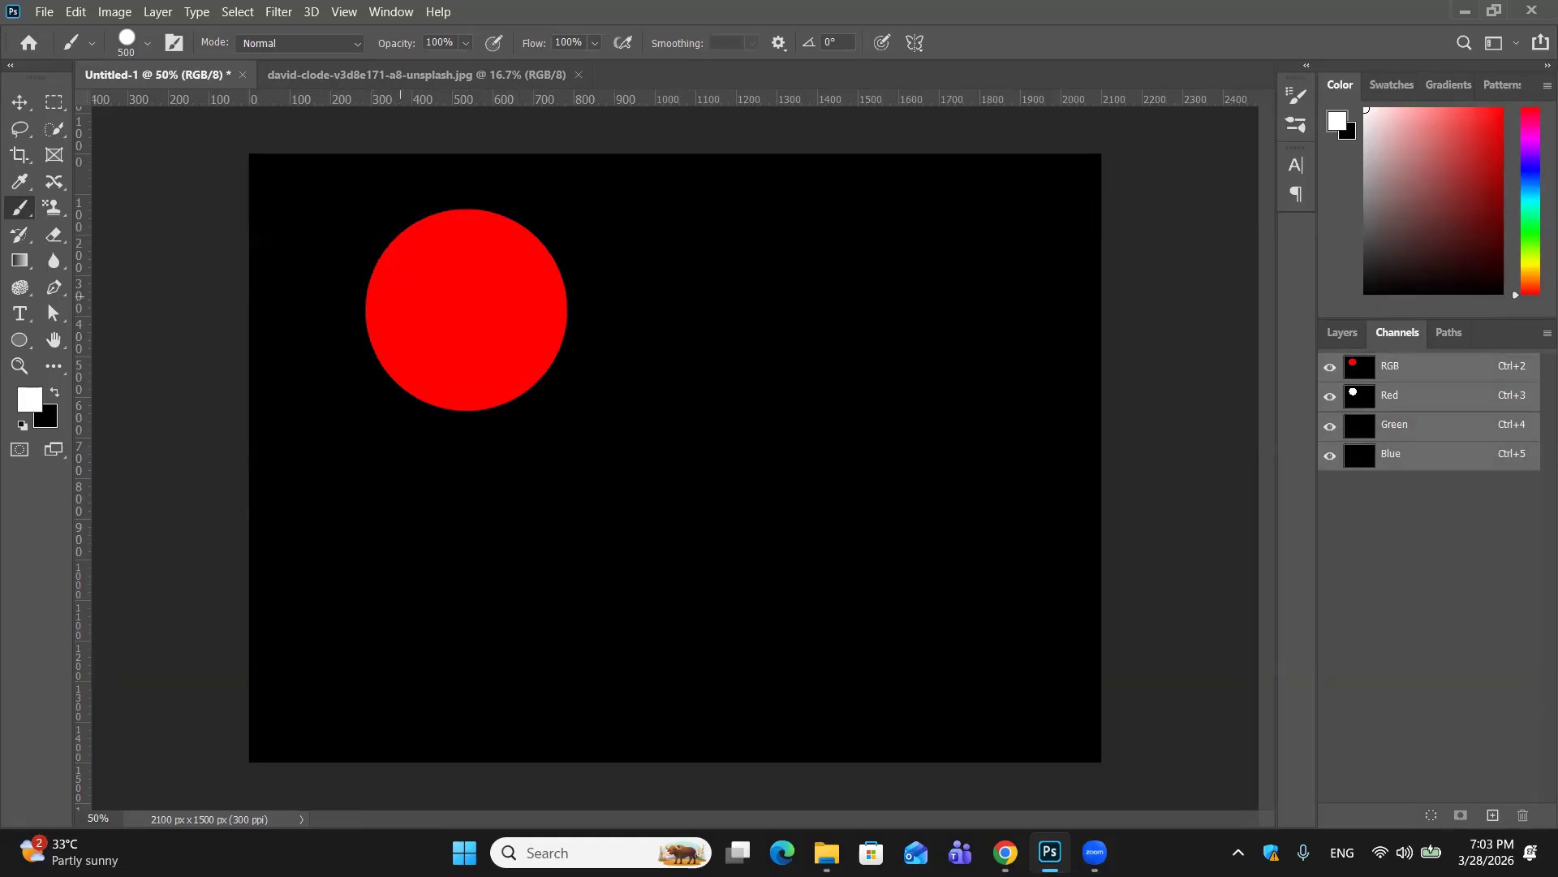
click(1414, 422)
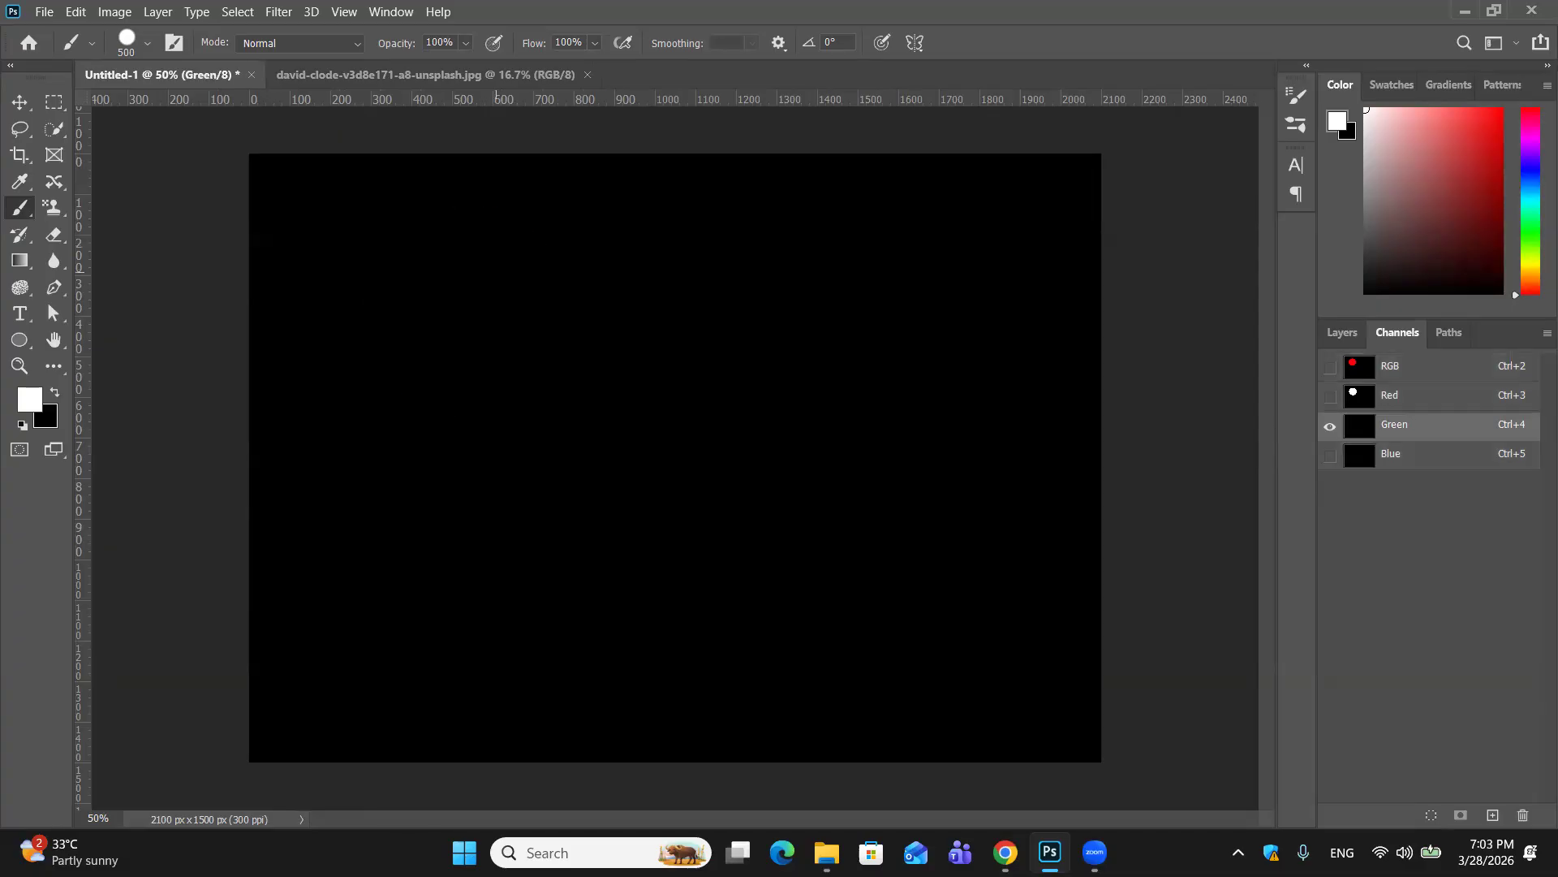
click(529, 280)
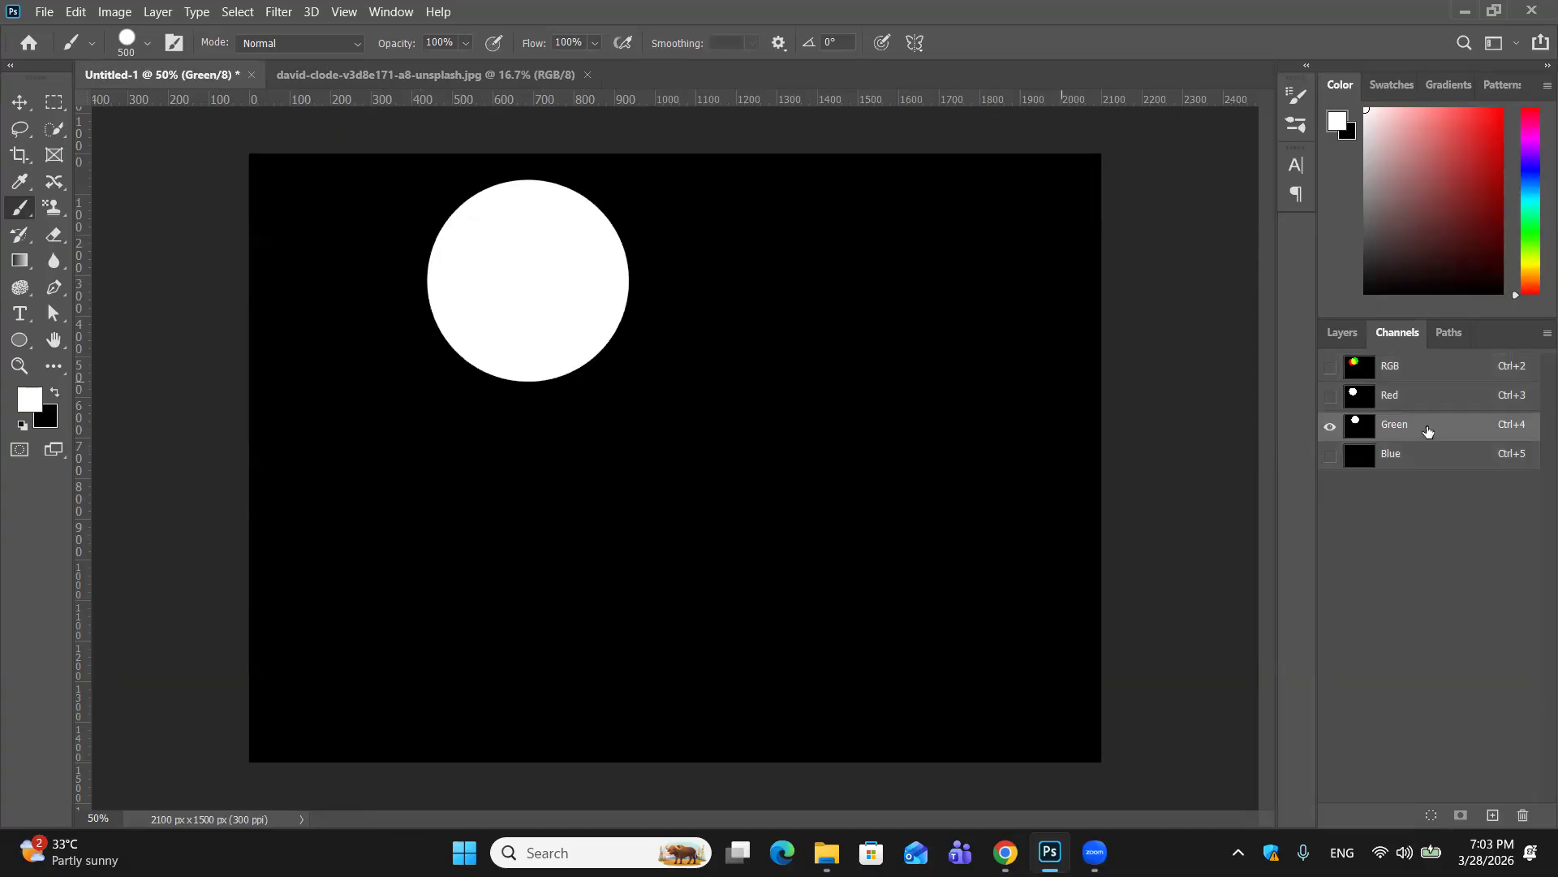
click(1429, 372)
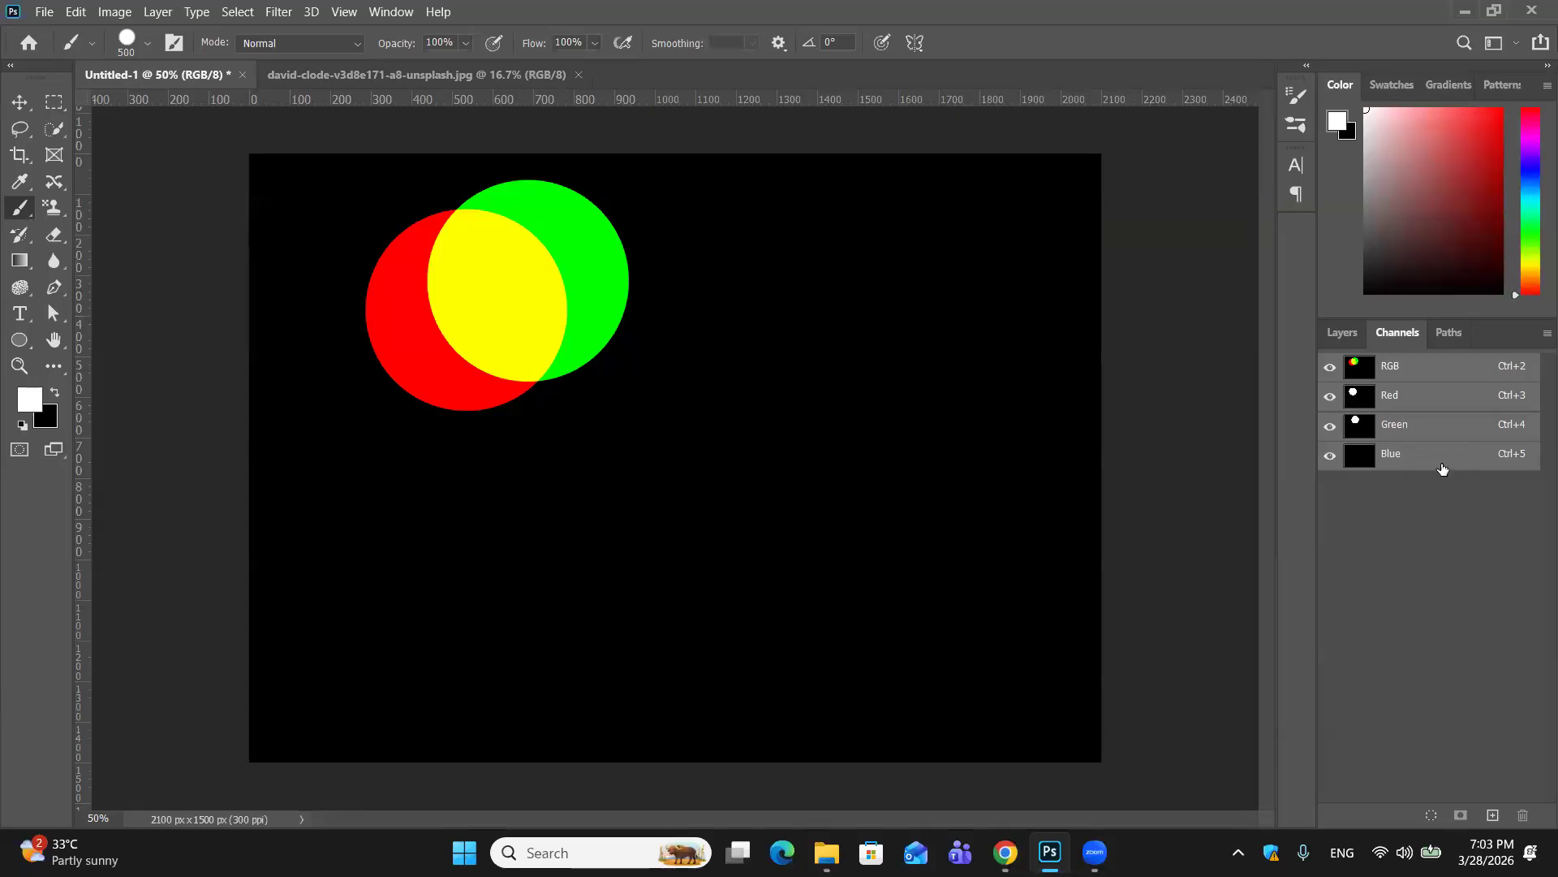
Step: Add an overlapping white 500 px dab in the Blue channel, view the RGB composite, and undo the dabs in all three channels
click(1442, 459)
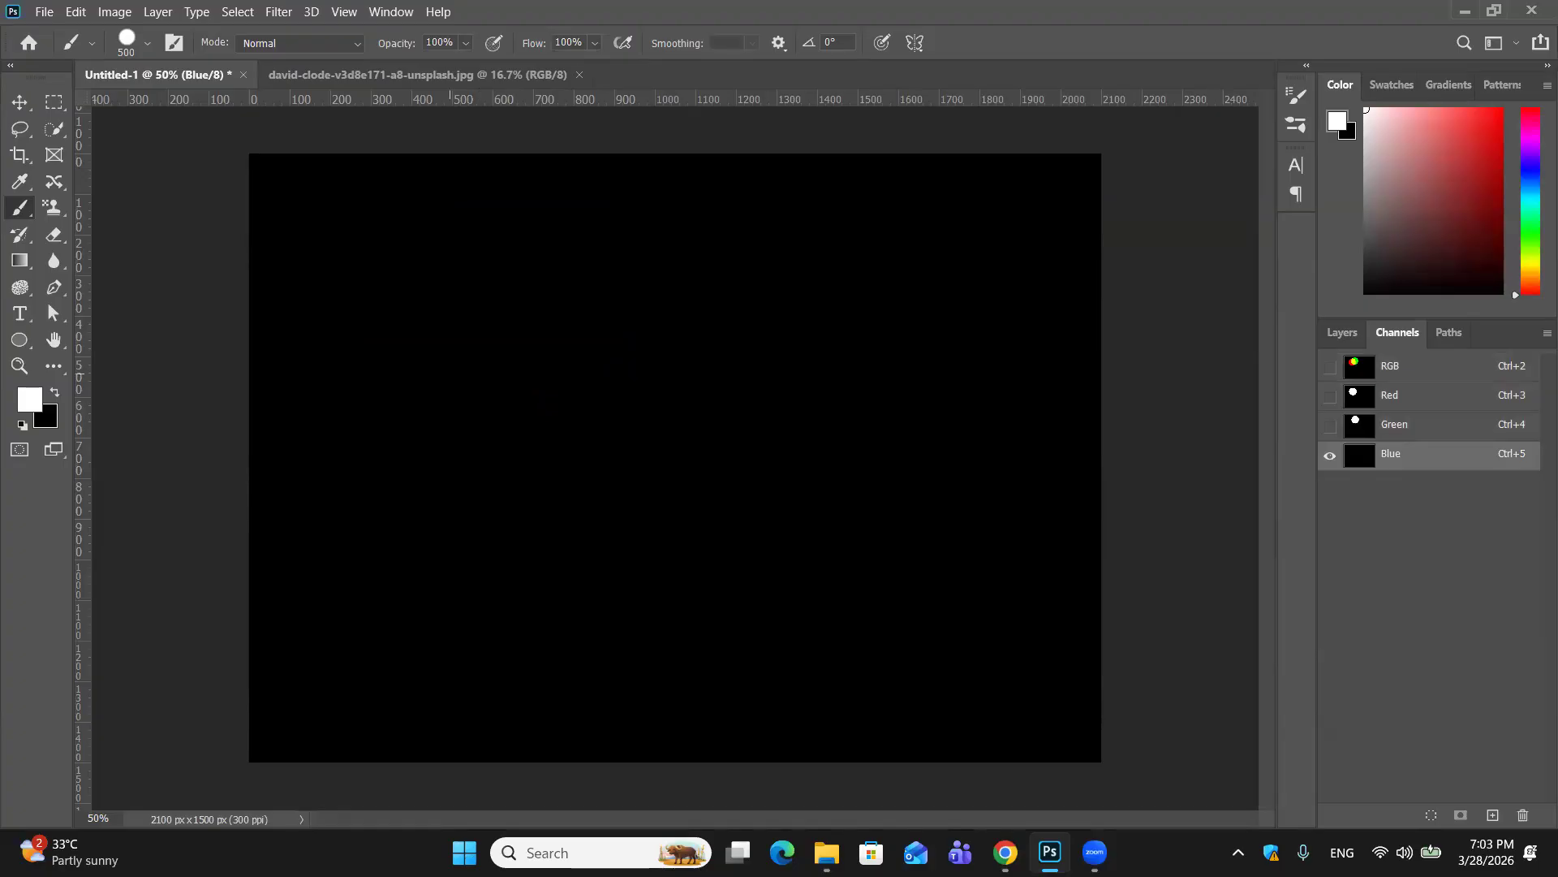
click(451, 373)
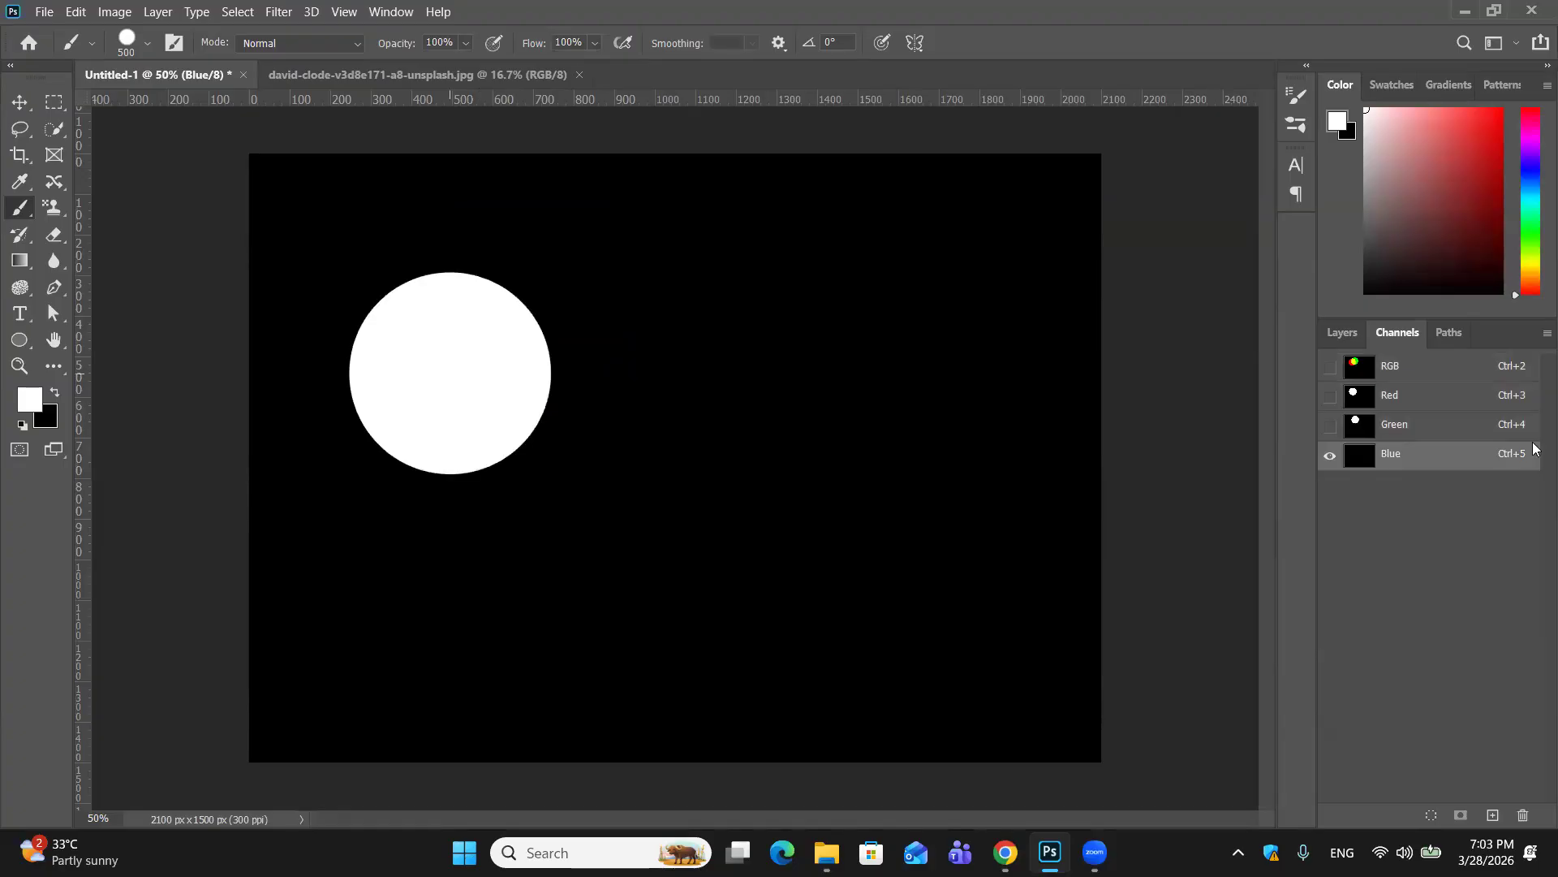
click(1396, 370)
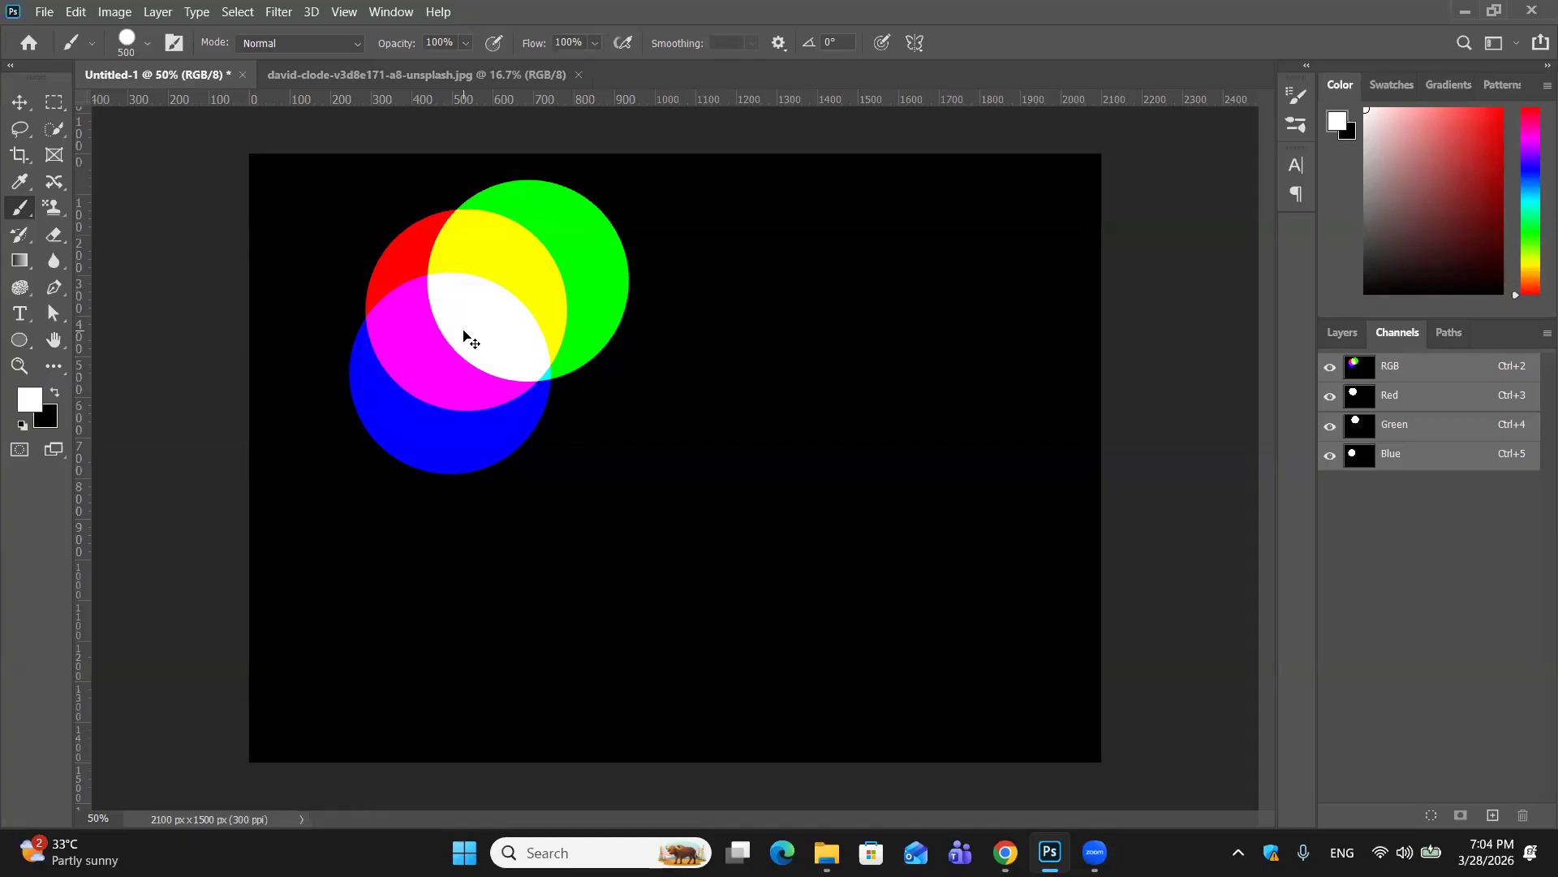
key(ctrl+z)
key(ctrl+z)
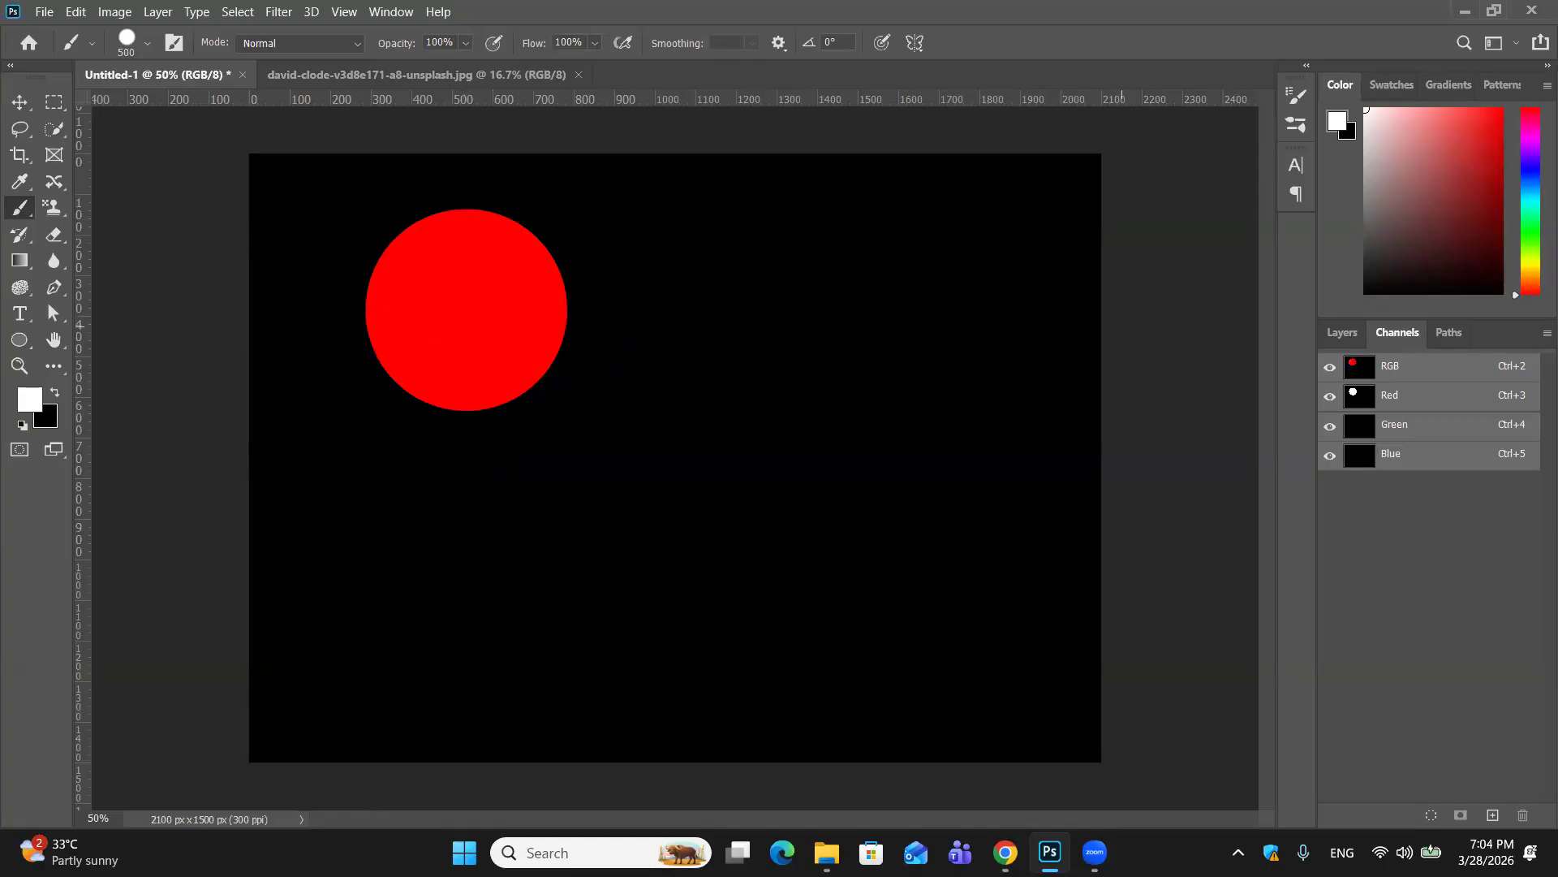
key(ctrl+z)
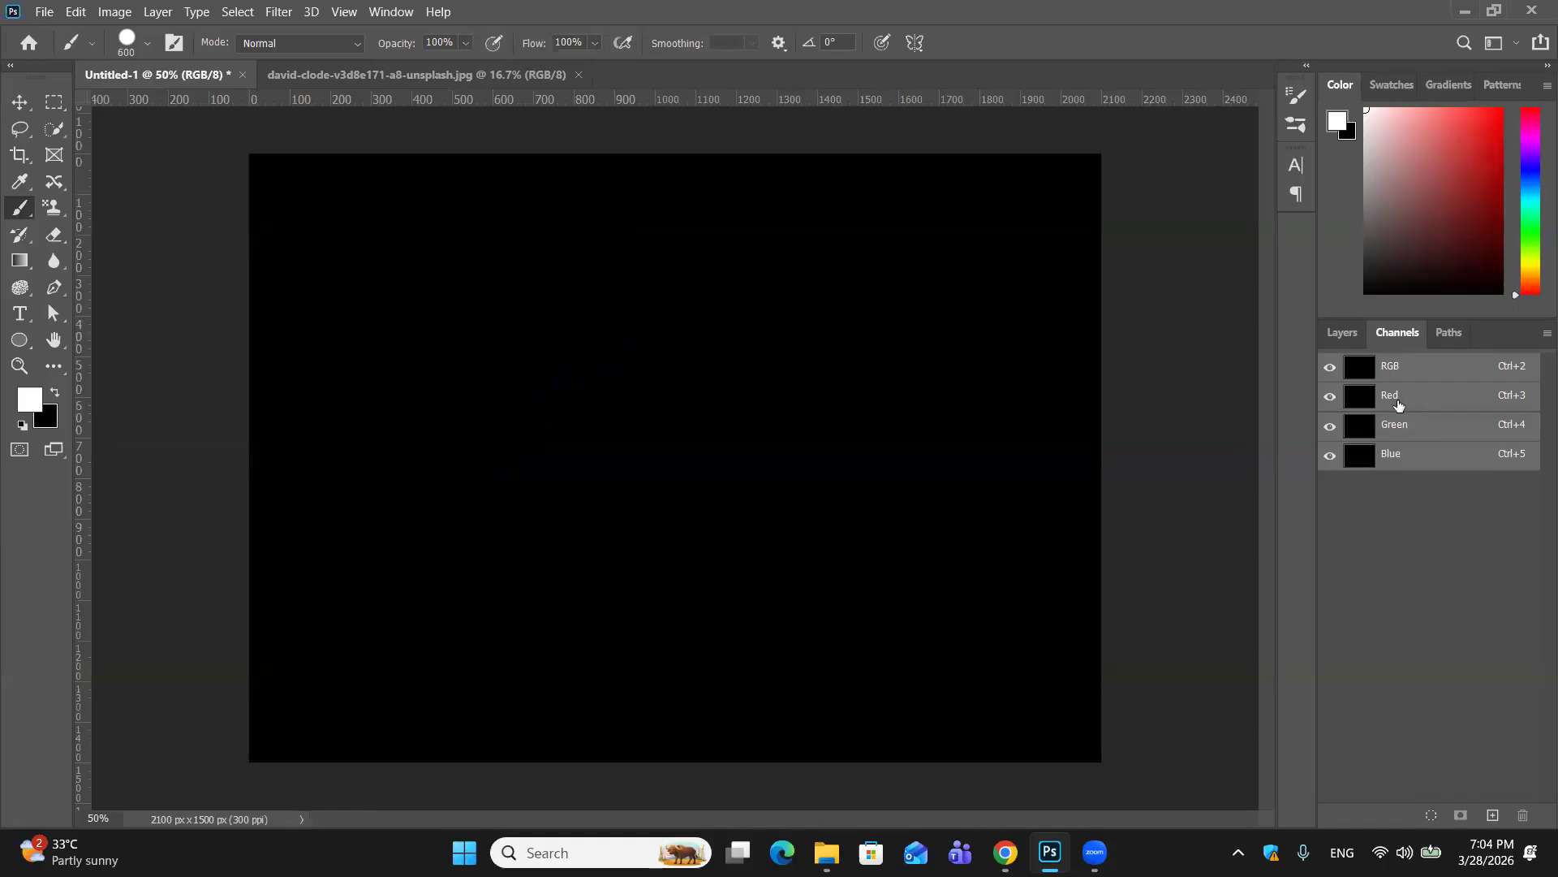
Step: With a 600 px brush, paint one overlapping white dab each in the Red, Green and Blue channels and show the RGB composite
click(1326, 406)
click(494, 333)
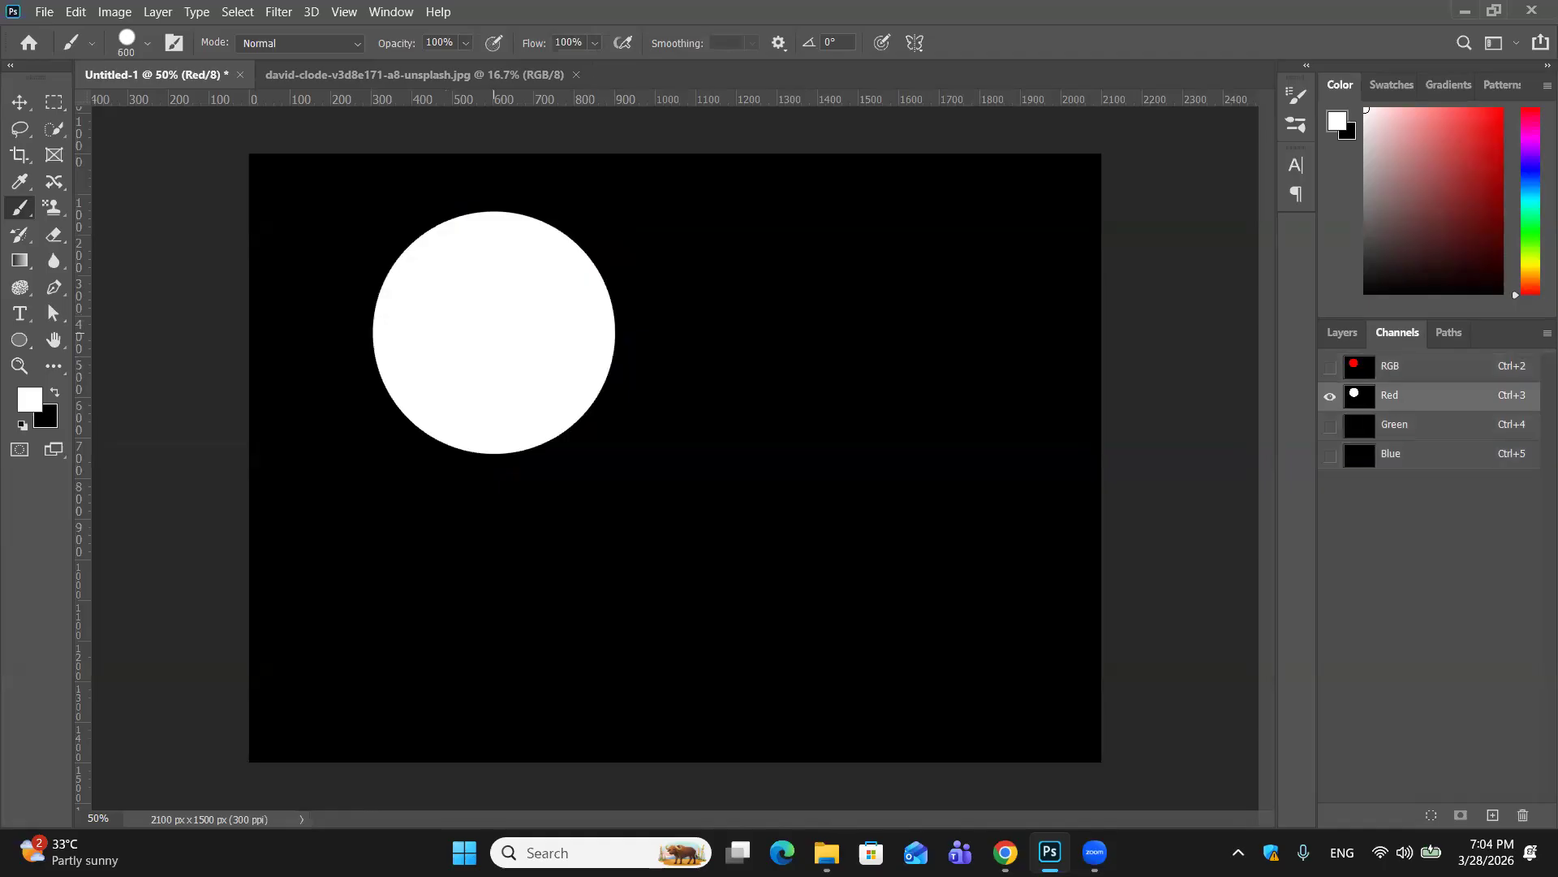
click(1430, 428)
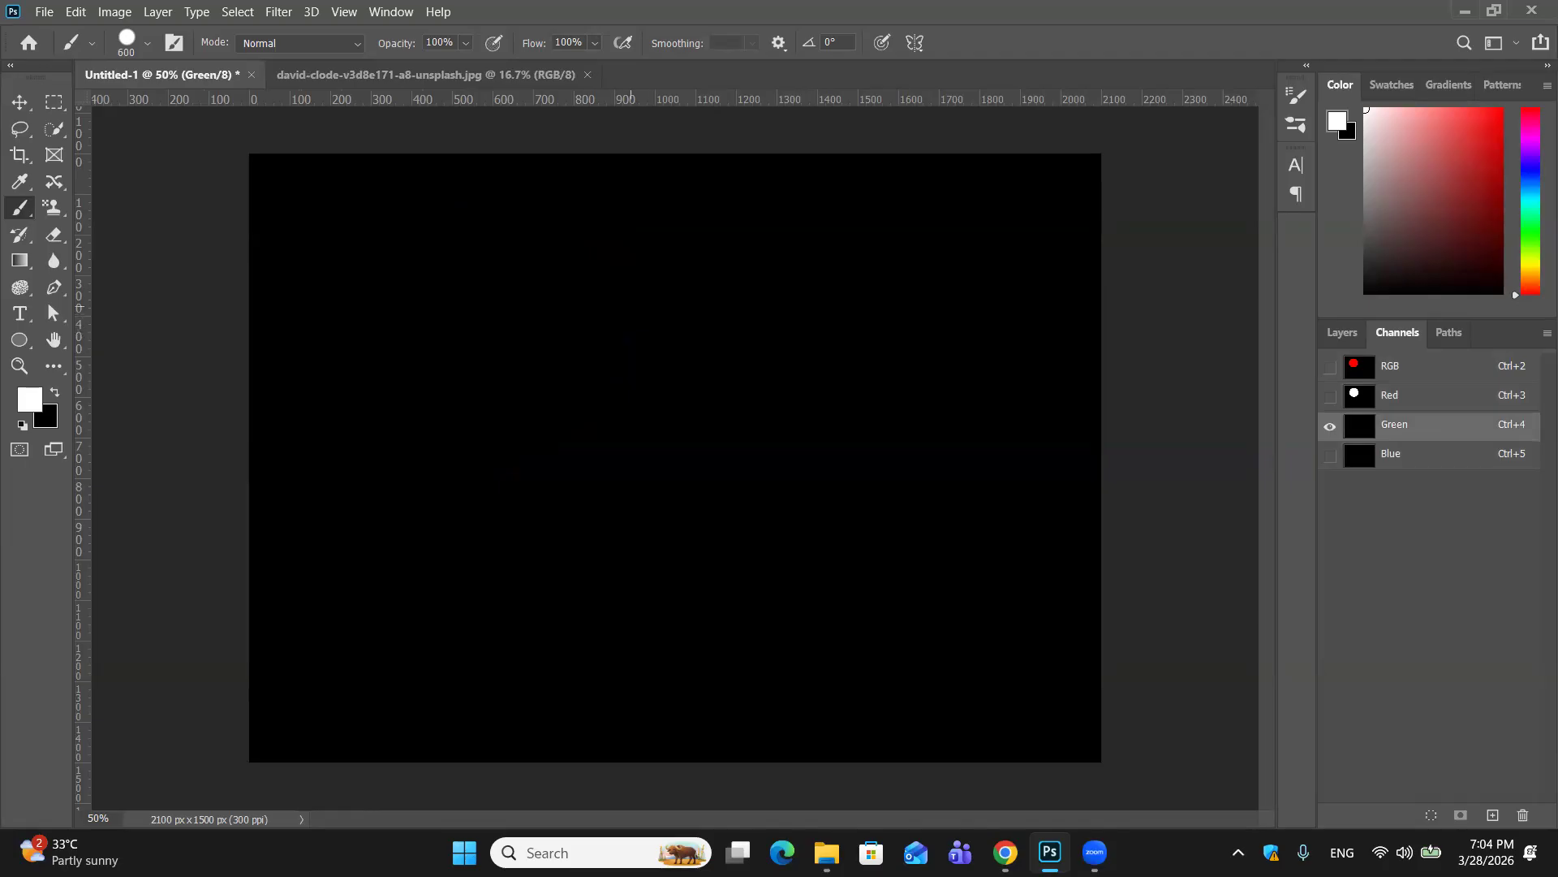
click(631, 307)
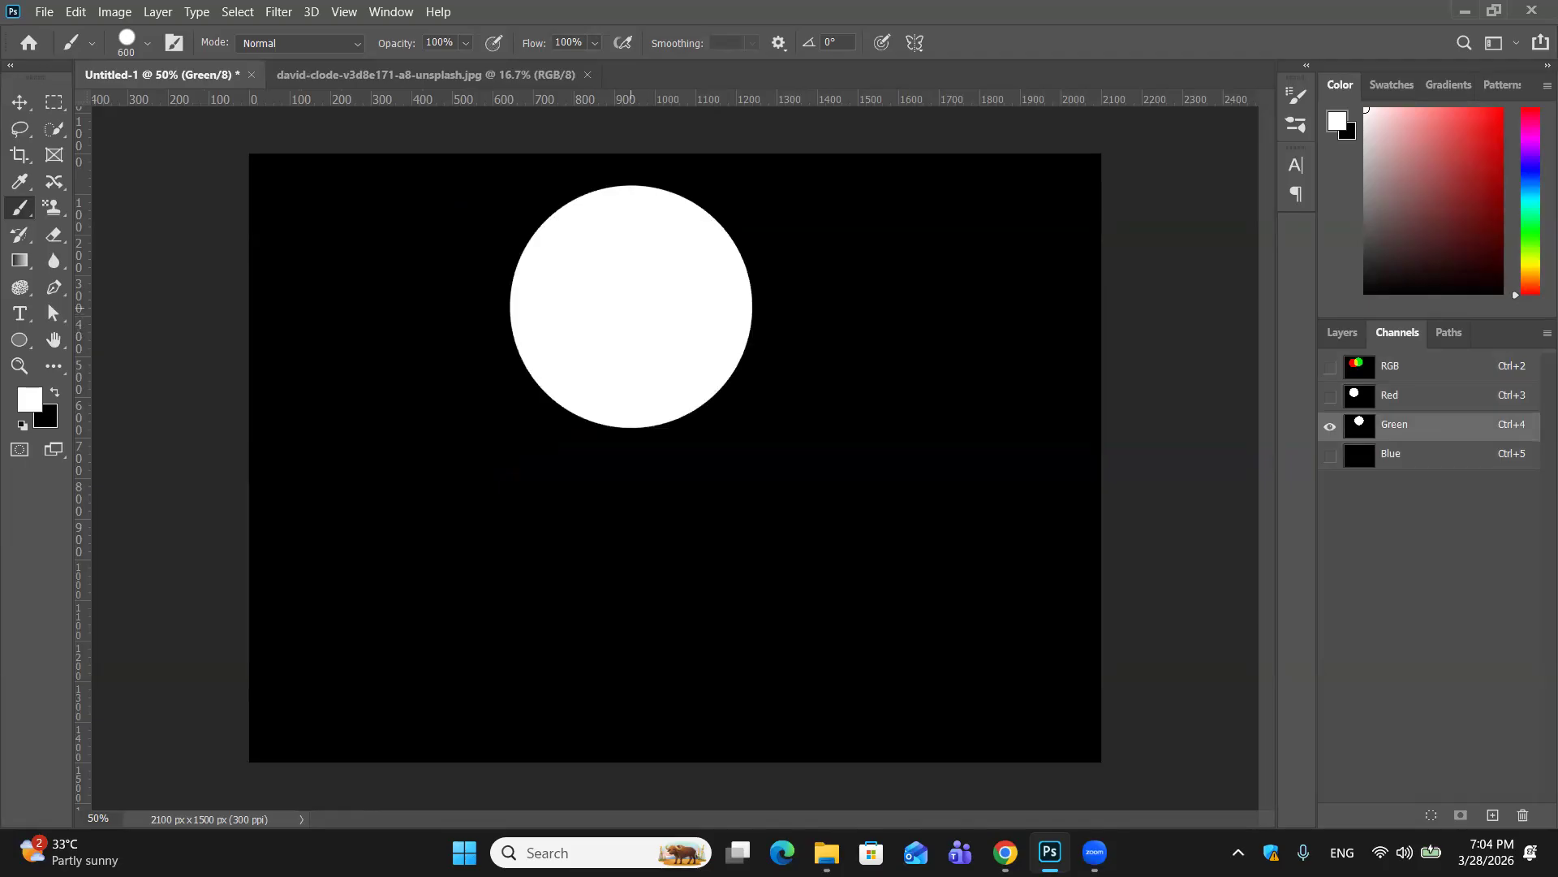
click(1404, 463)
click(522, 439)
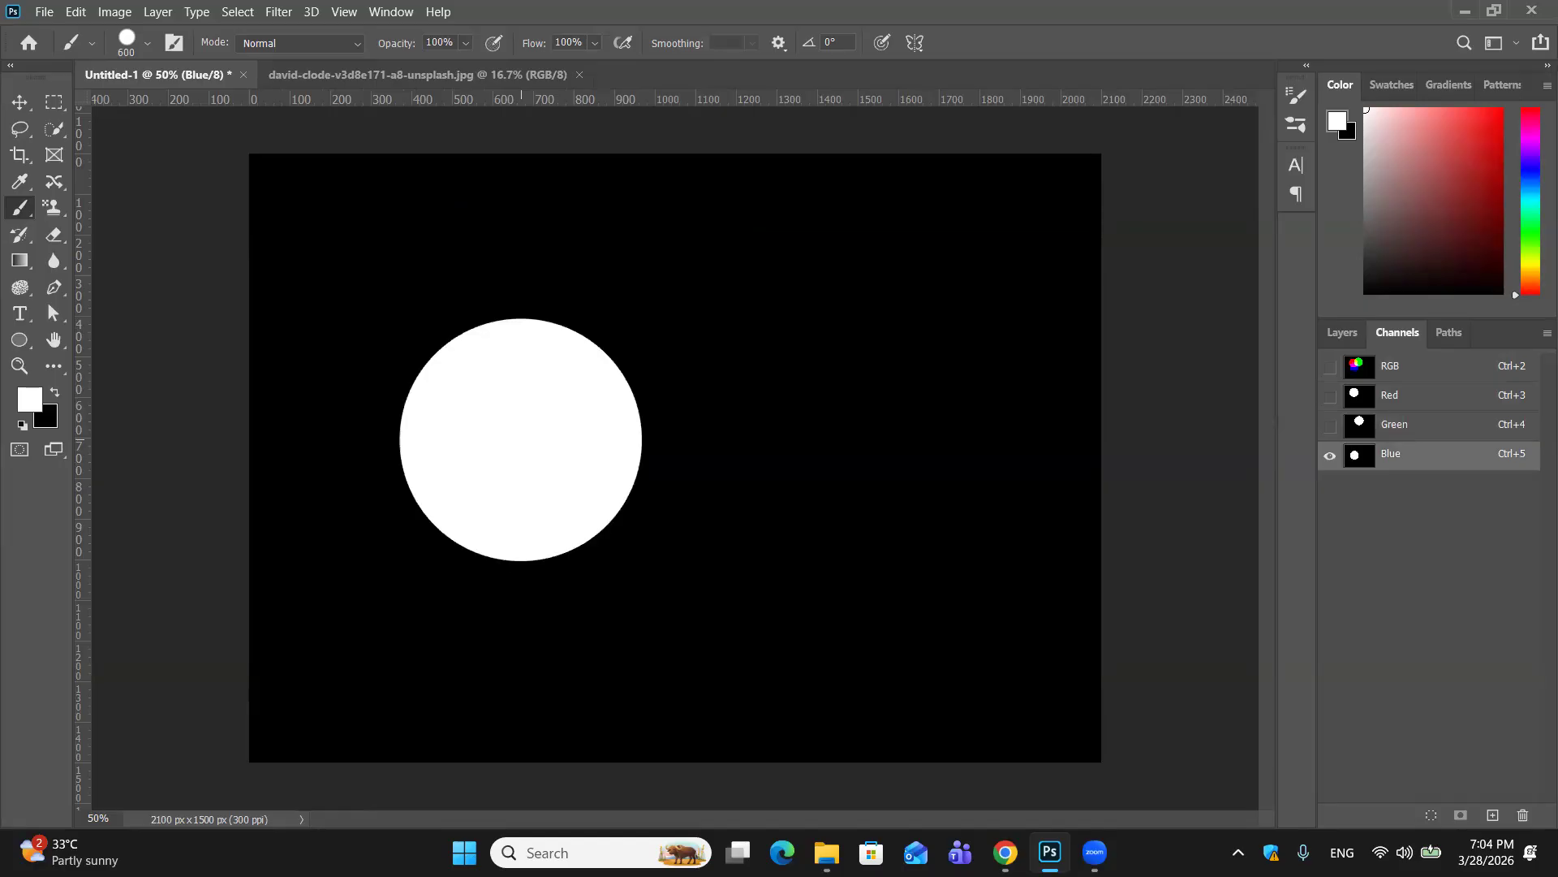
click(1393, 367)
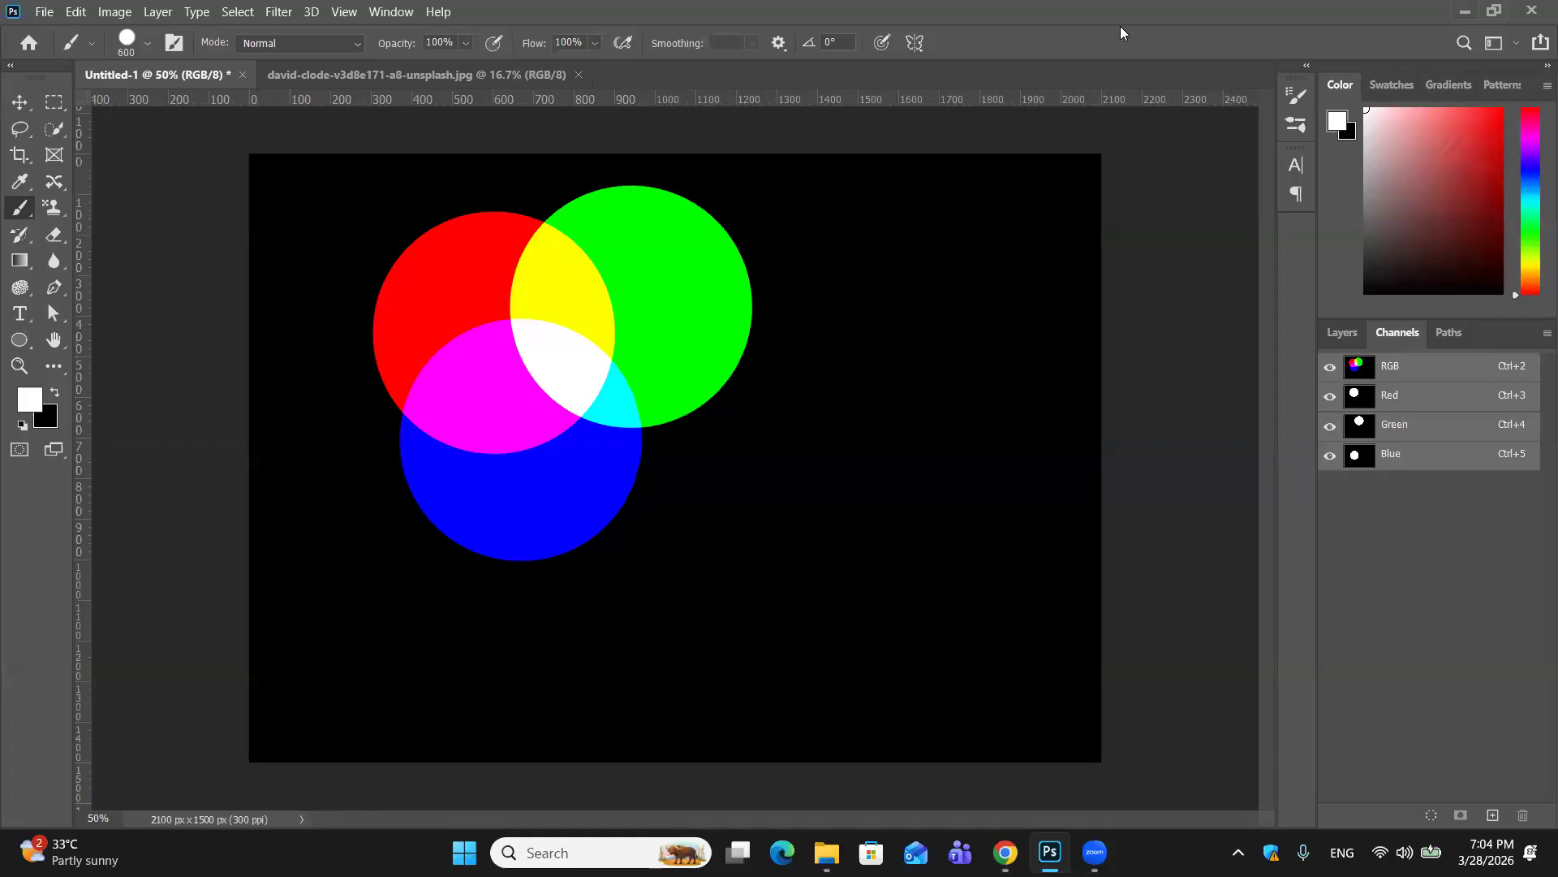
Step: Show the layers and set the foreground colour to near-black #010000
click(1342, 333)
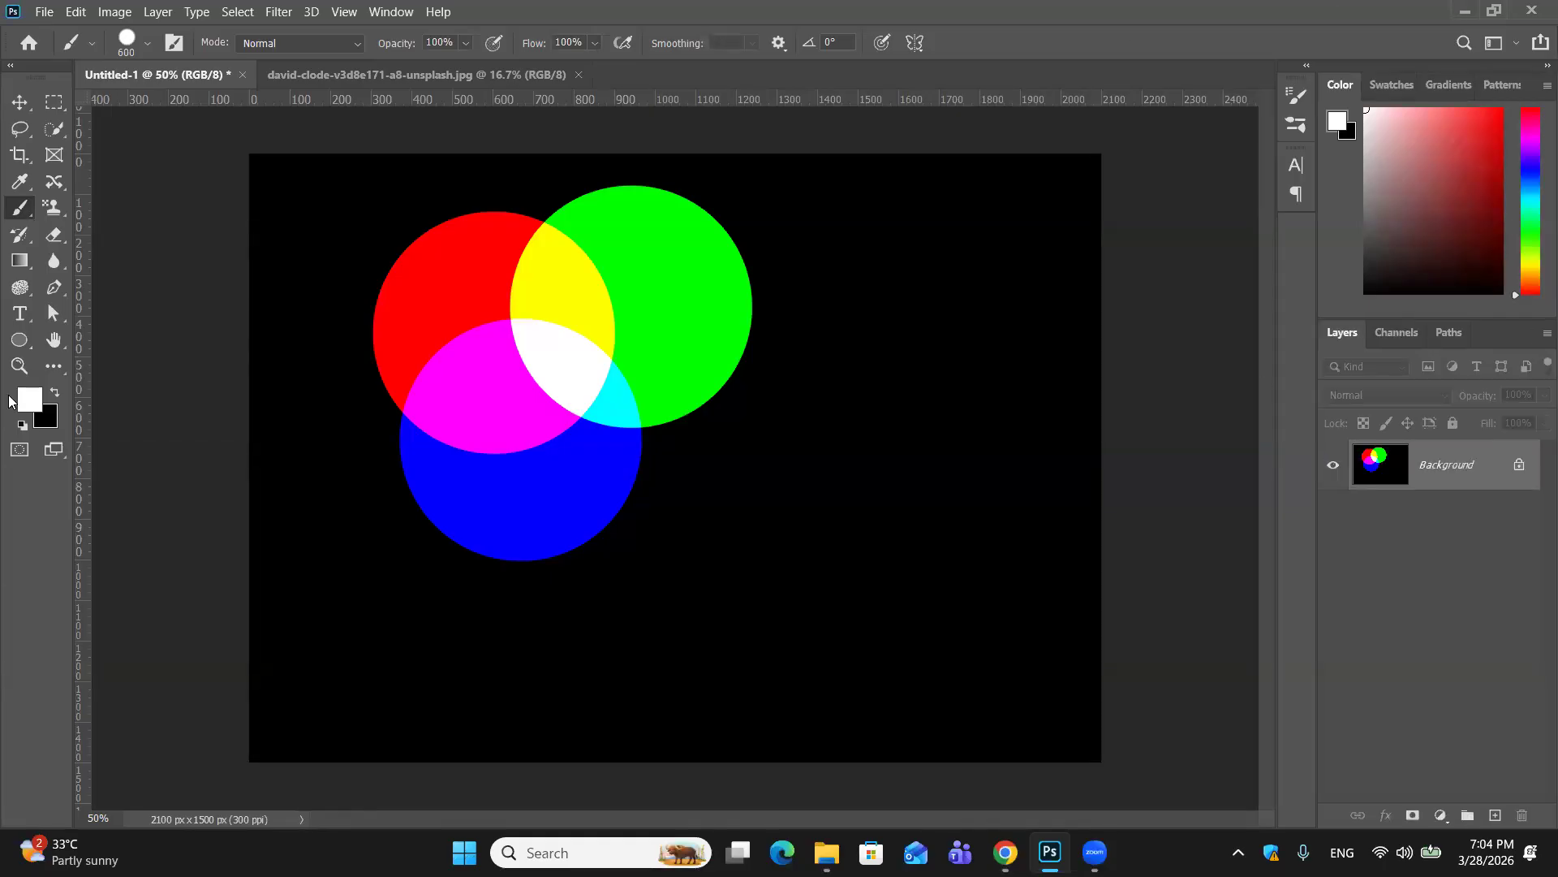
click(29, 399)
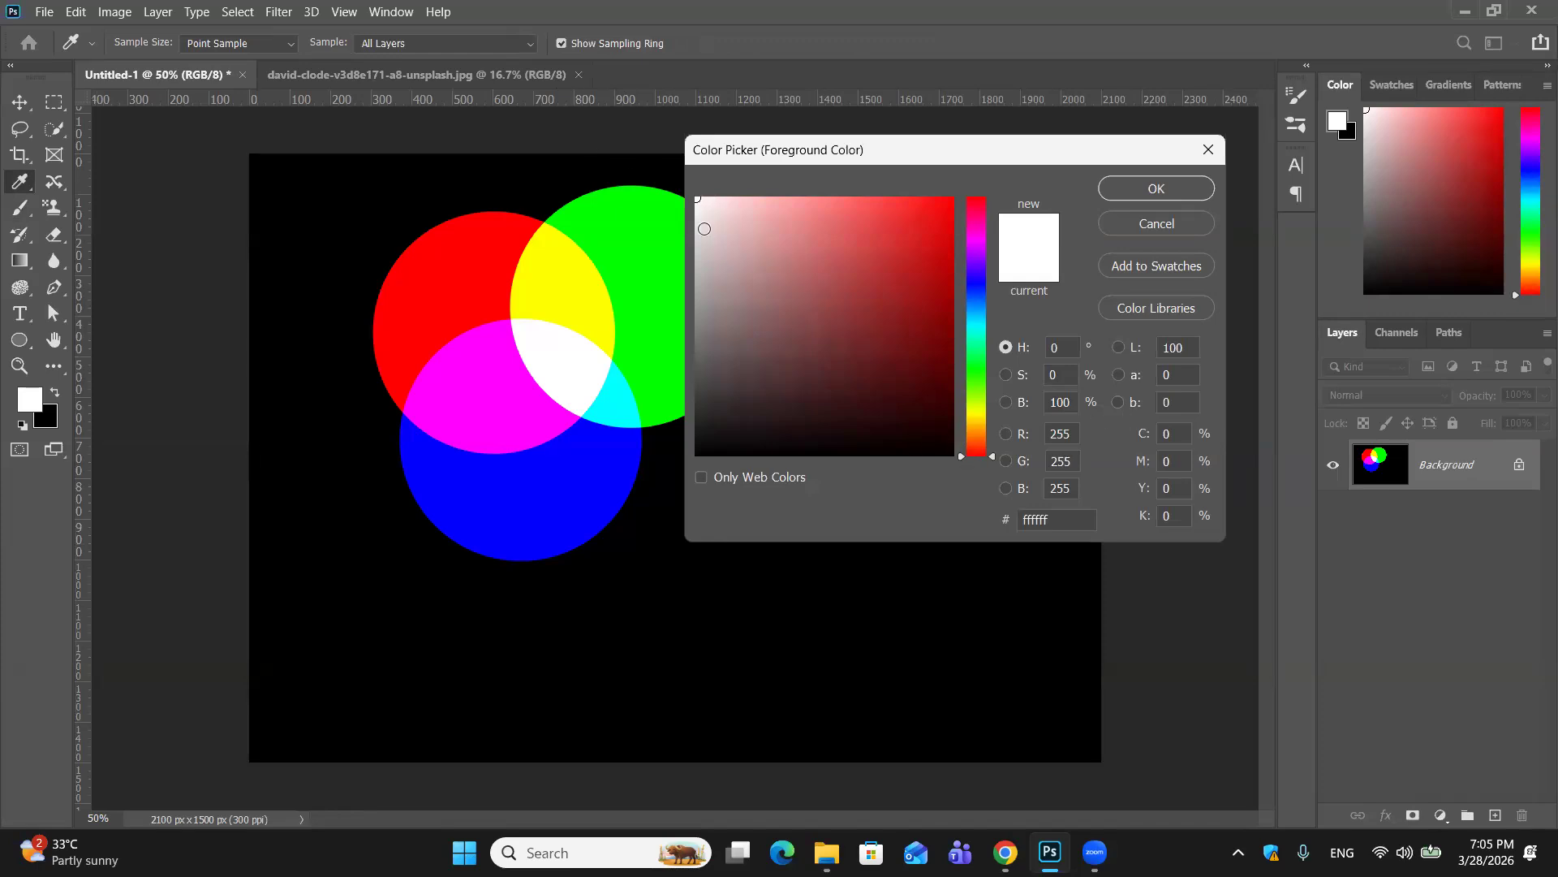
click(950, 453)
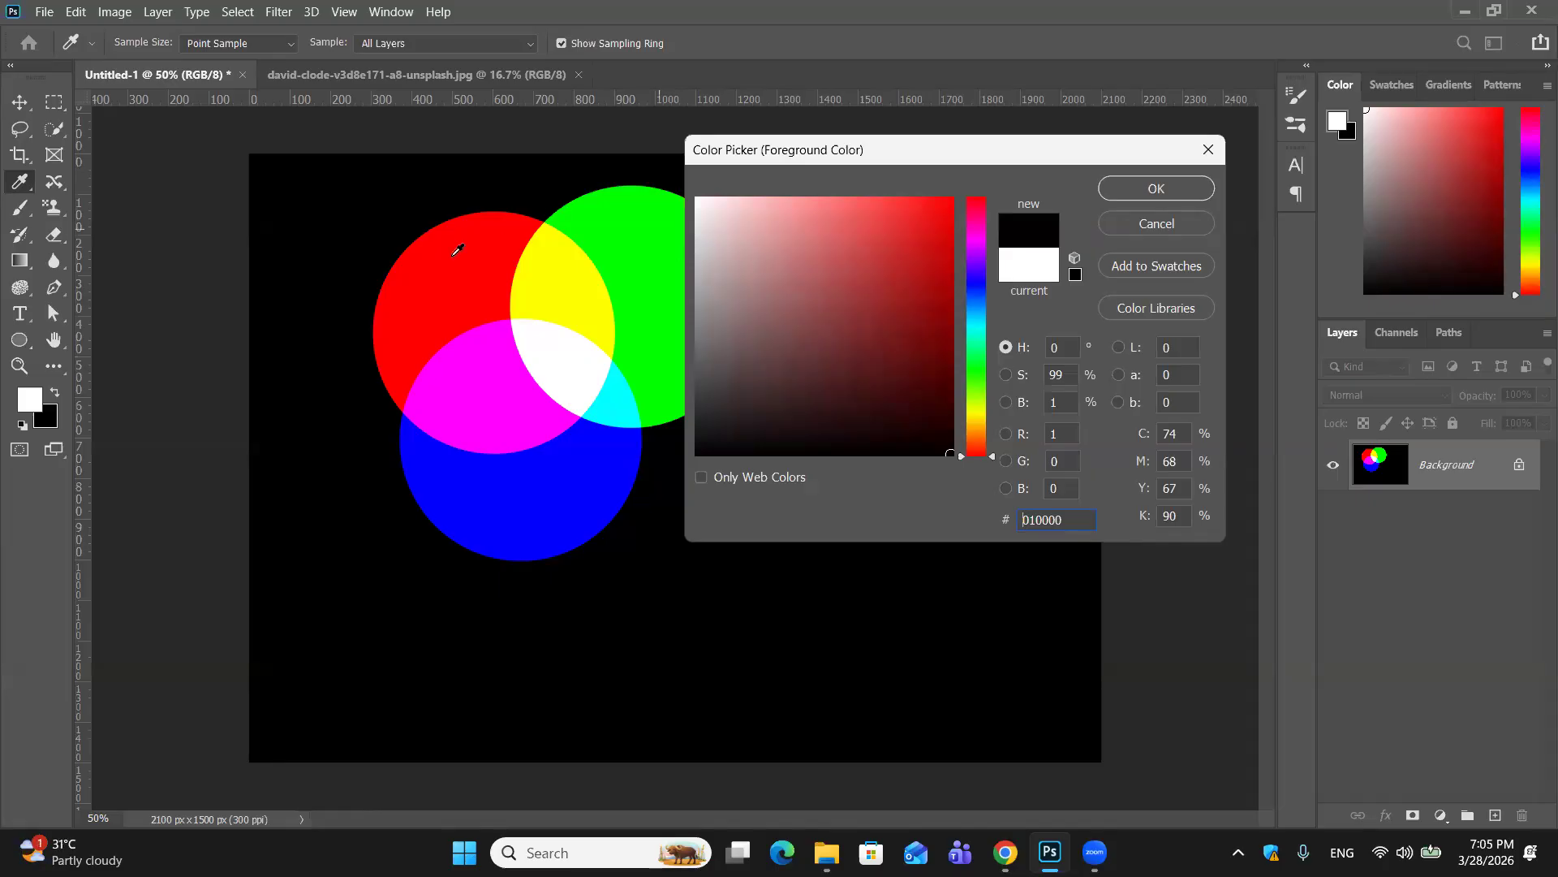
click(1128, 184)
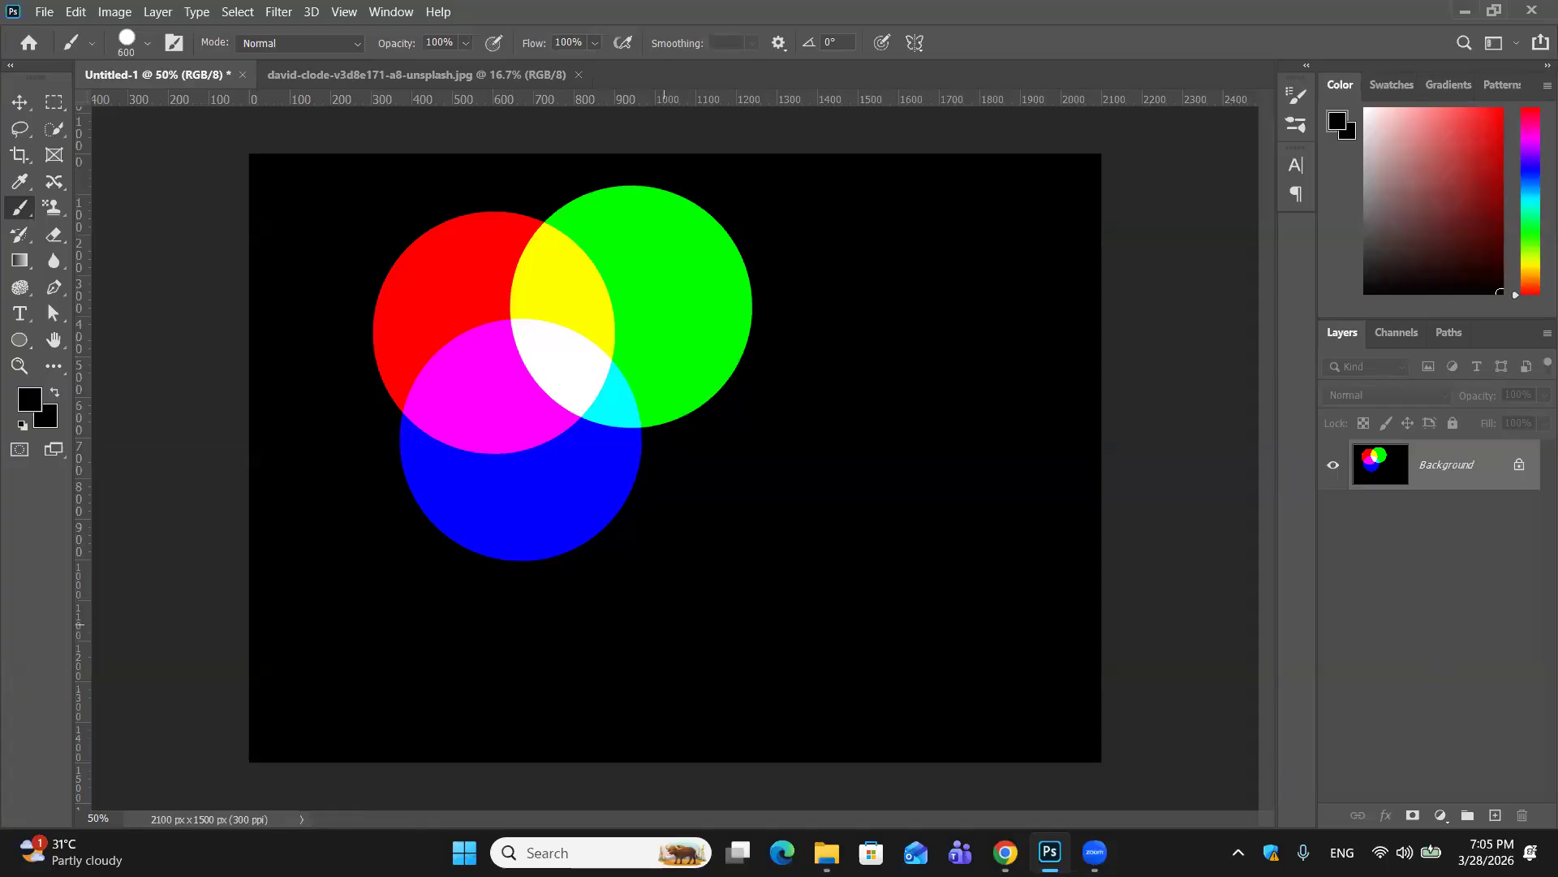
key(XF86AudioRaiseVolume)
click(44, 8)
click(43, 33)
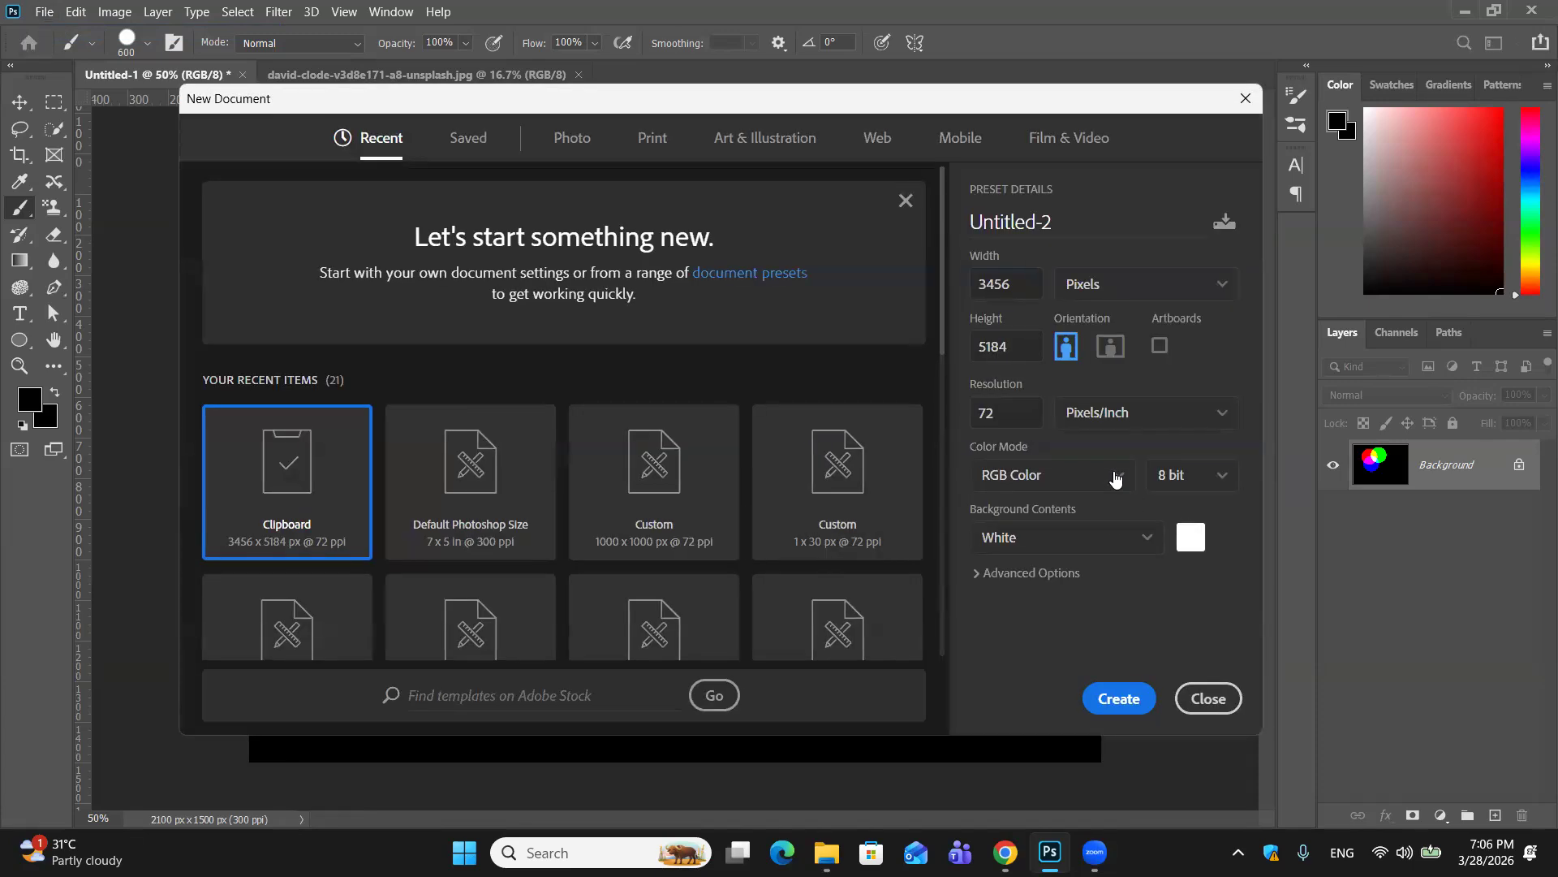
click(1115, 479)
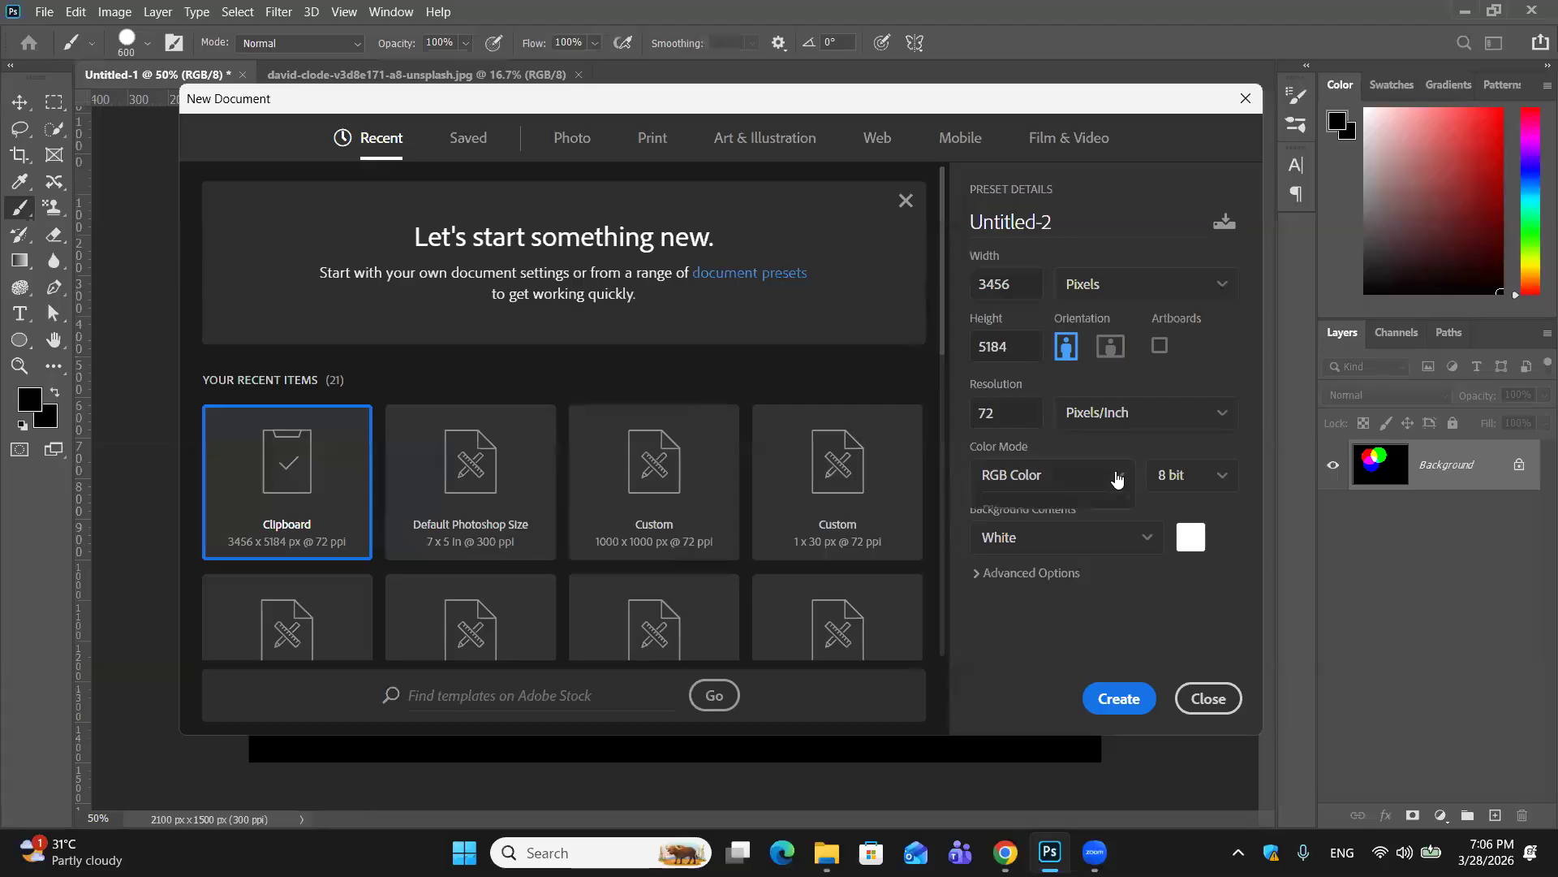
click(1061, 619)
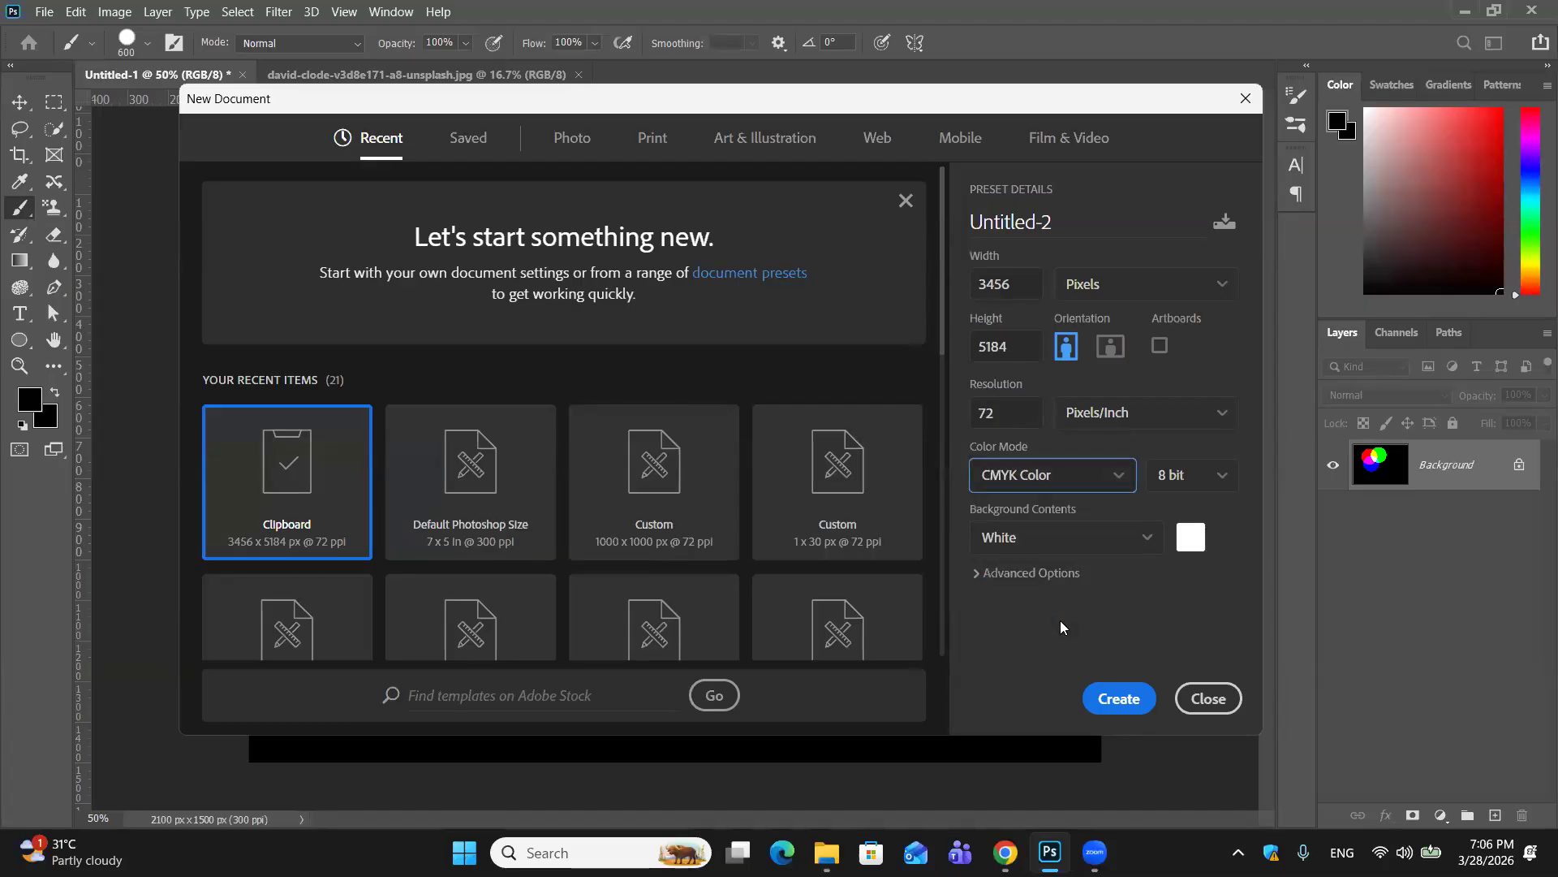
click(1128, 698)
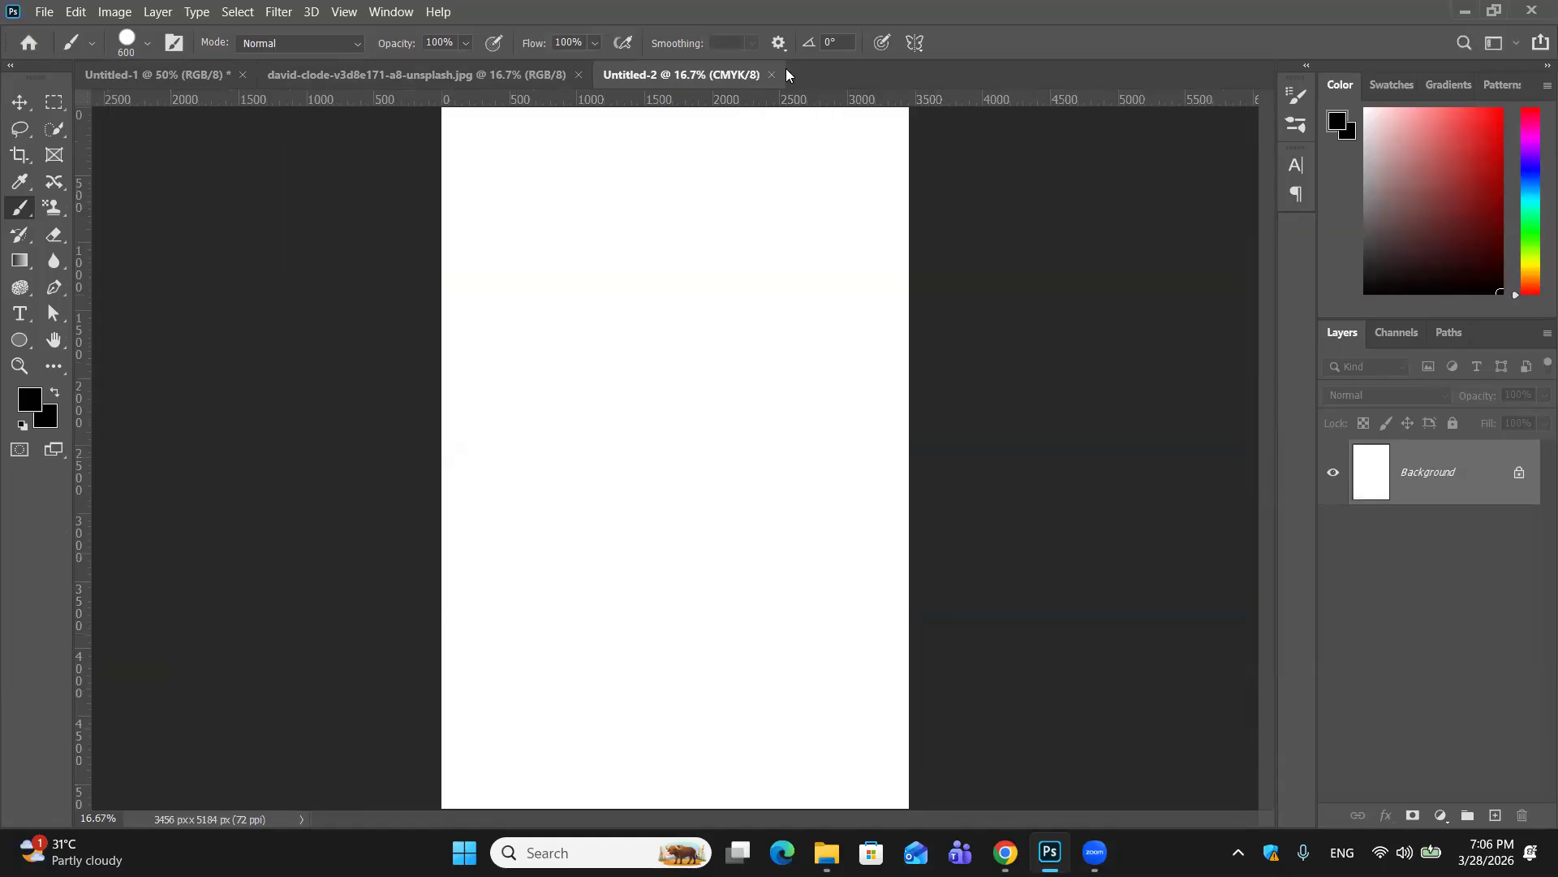
click(772, 74)
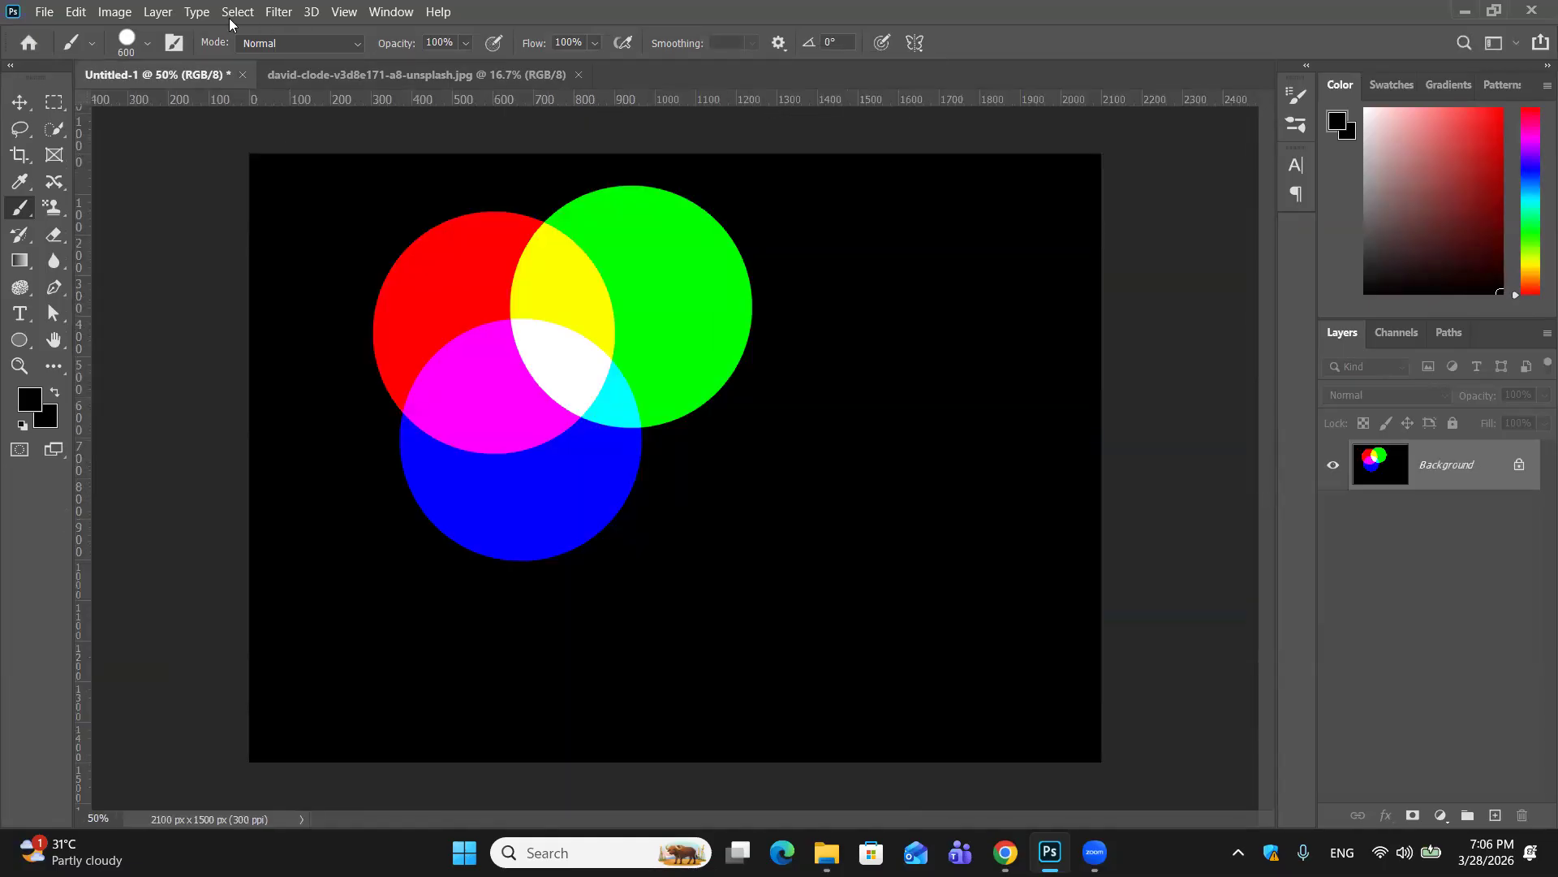
Step: Create a new 7 x 5 inch, 300 ppi document from the Default Photoshop Size preset in CMYK Color mode
click(45, 12)
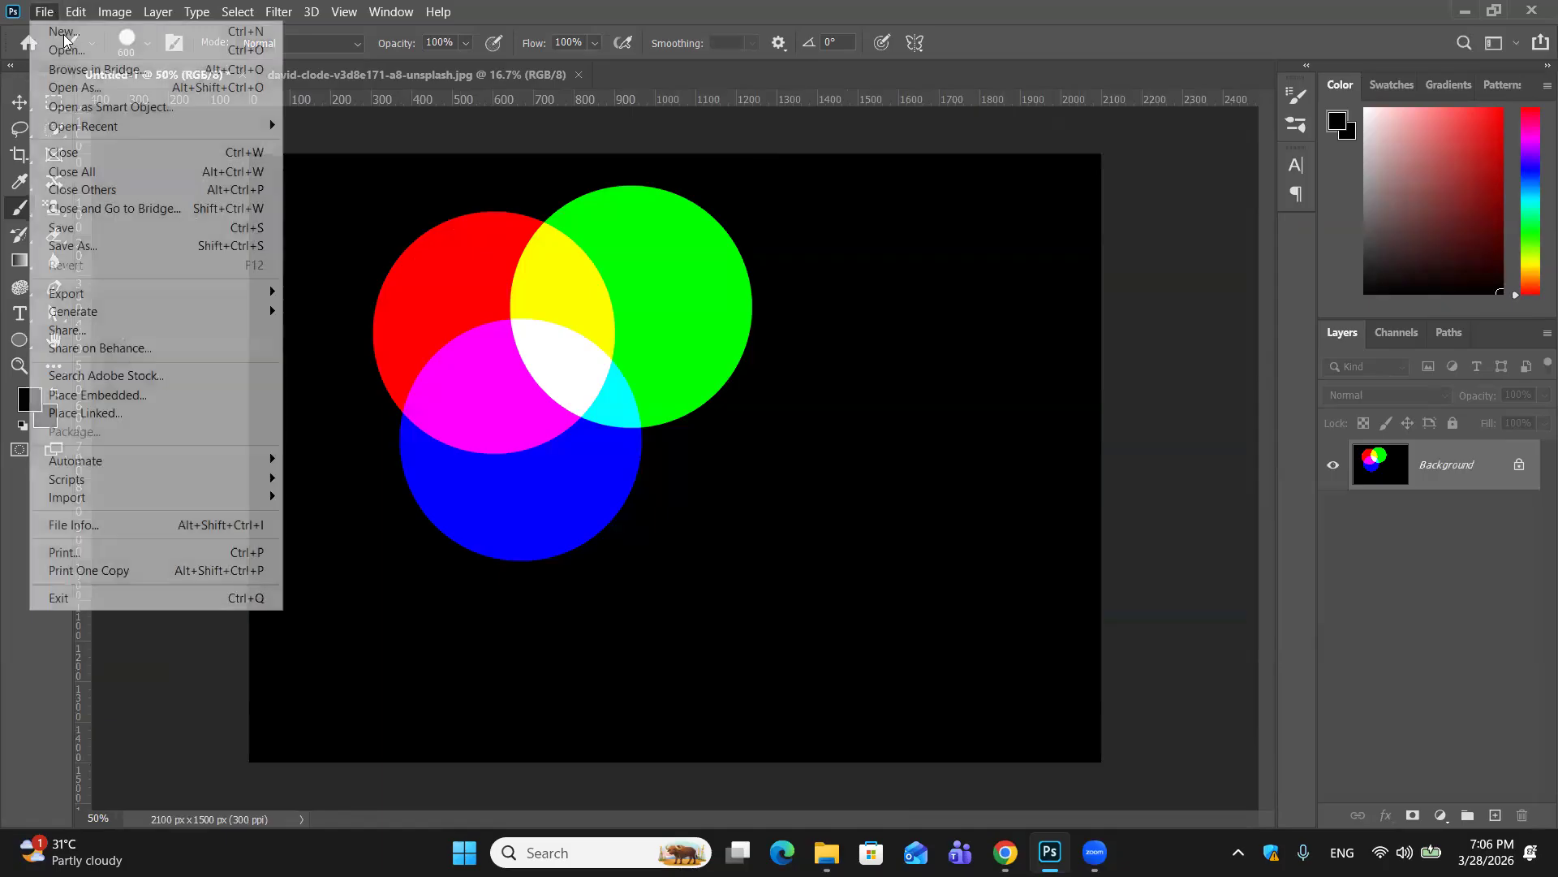
click(64, 37)
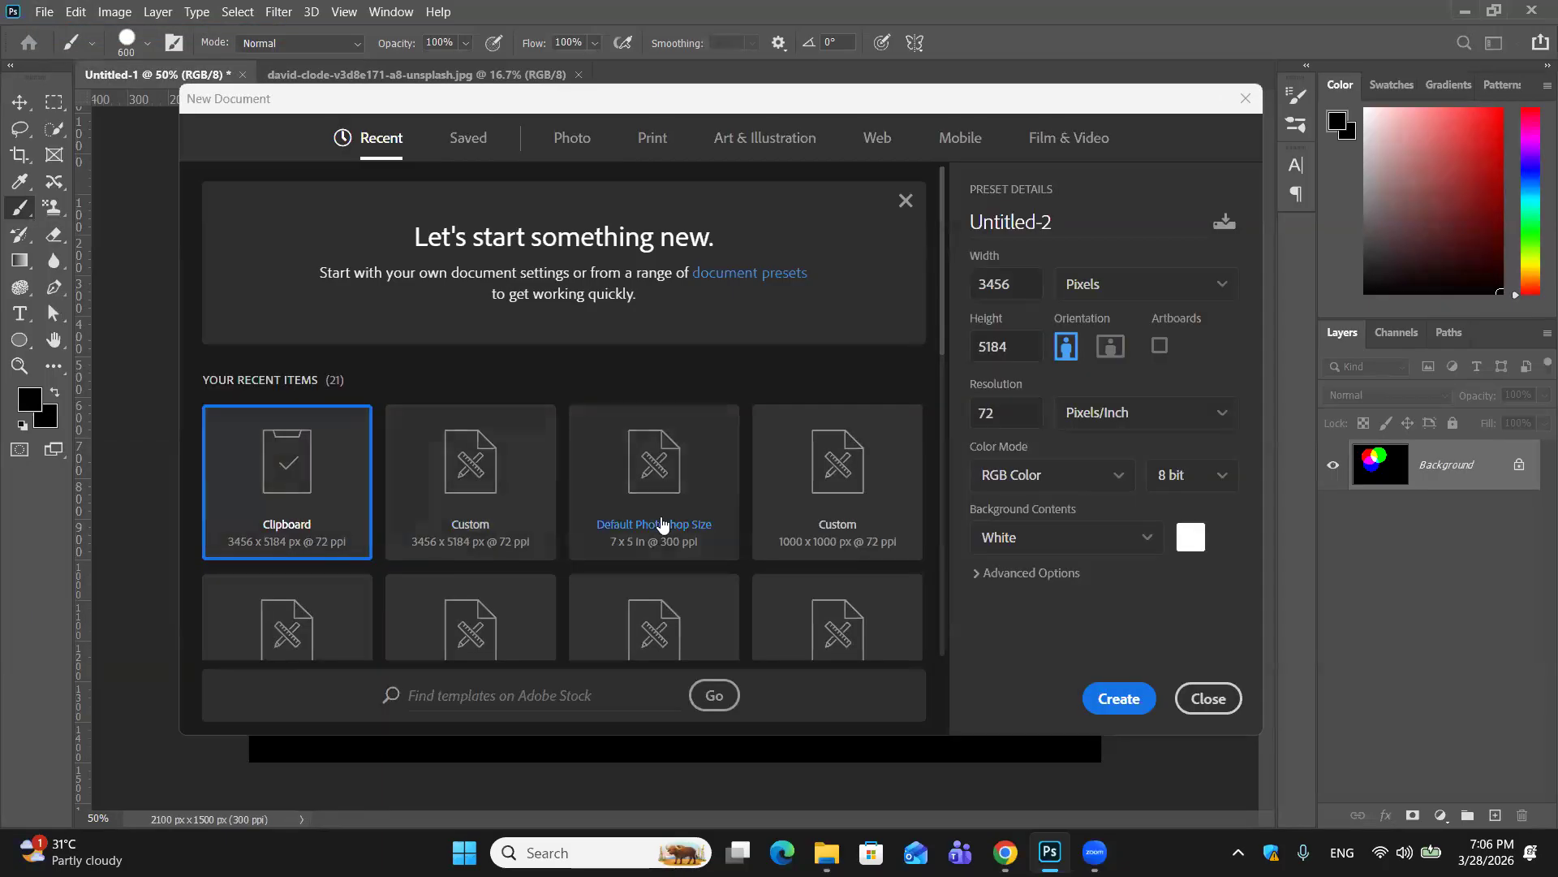
click(658, 523)
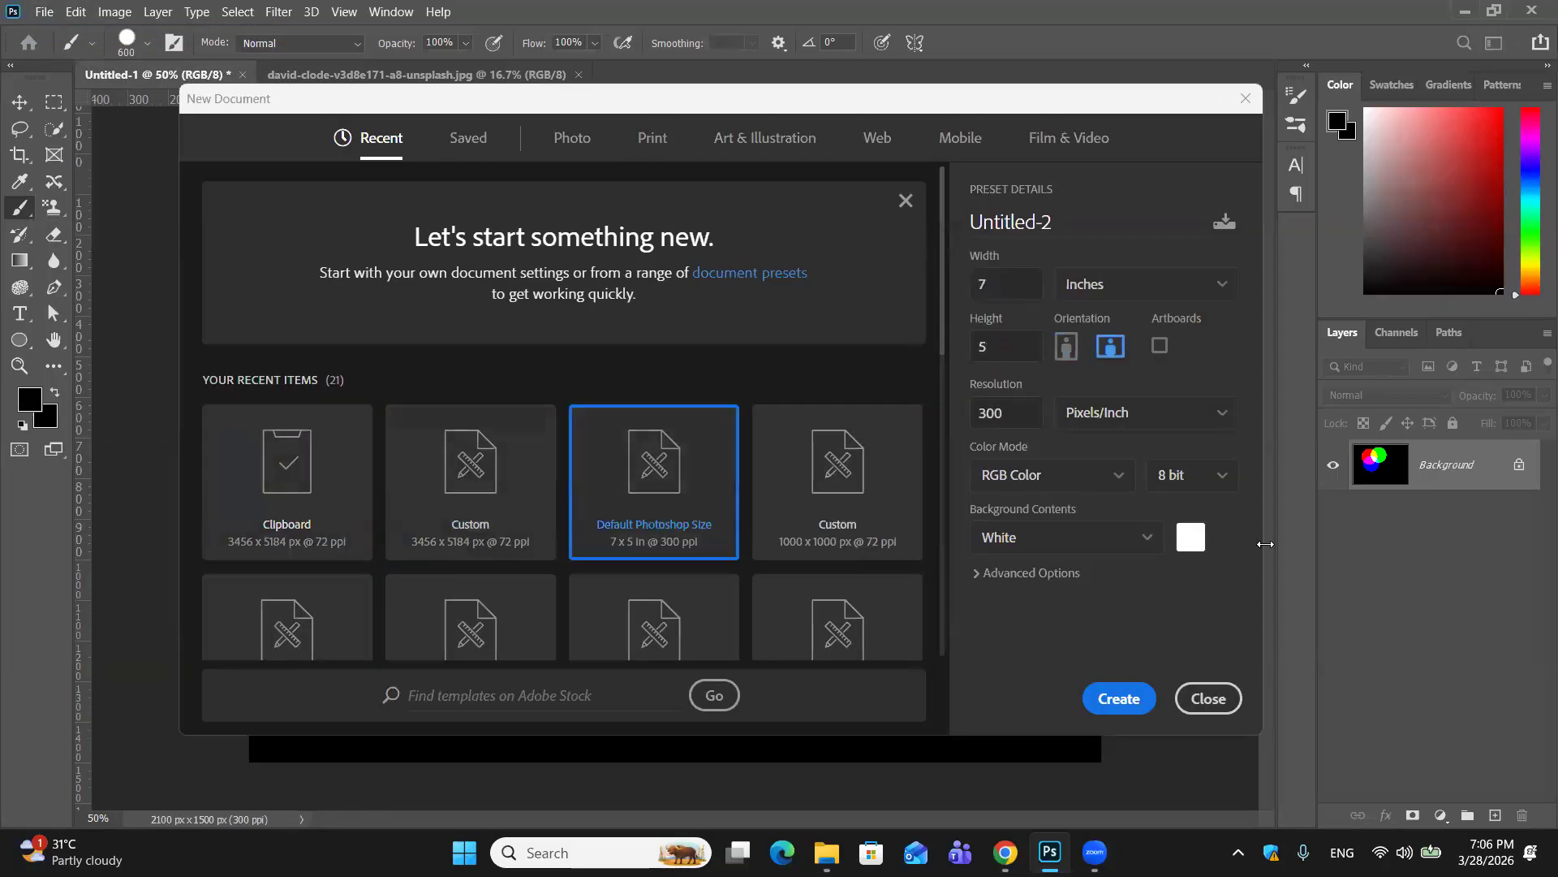
click(1106, 473)
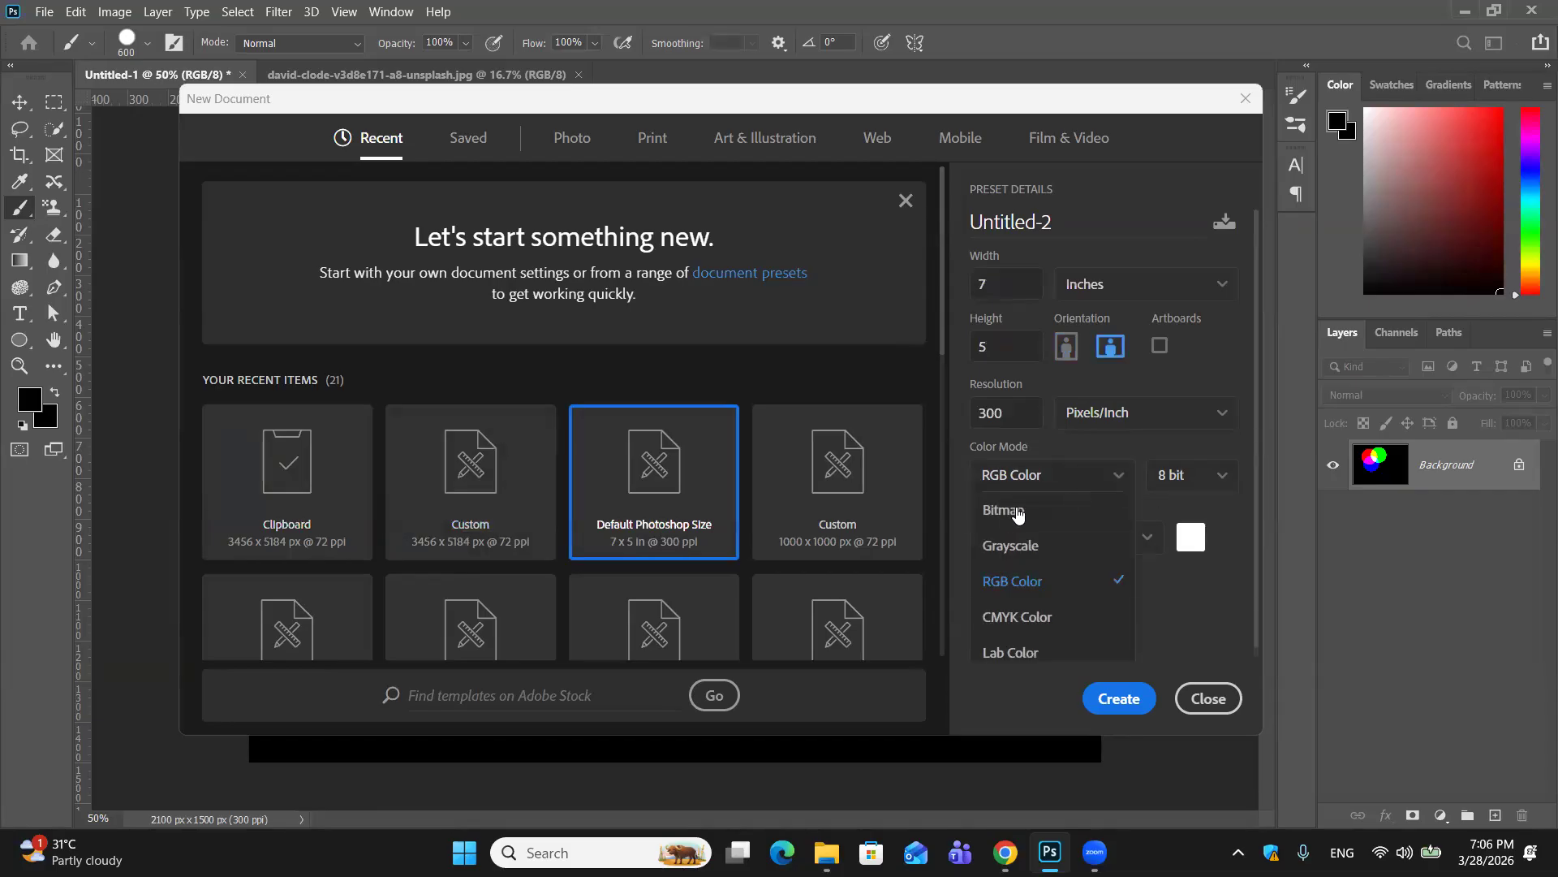
click(1016, 619)
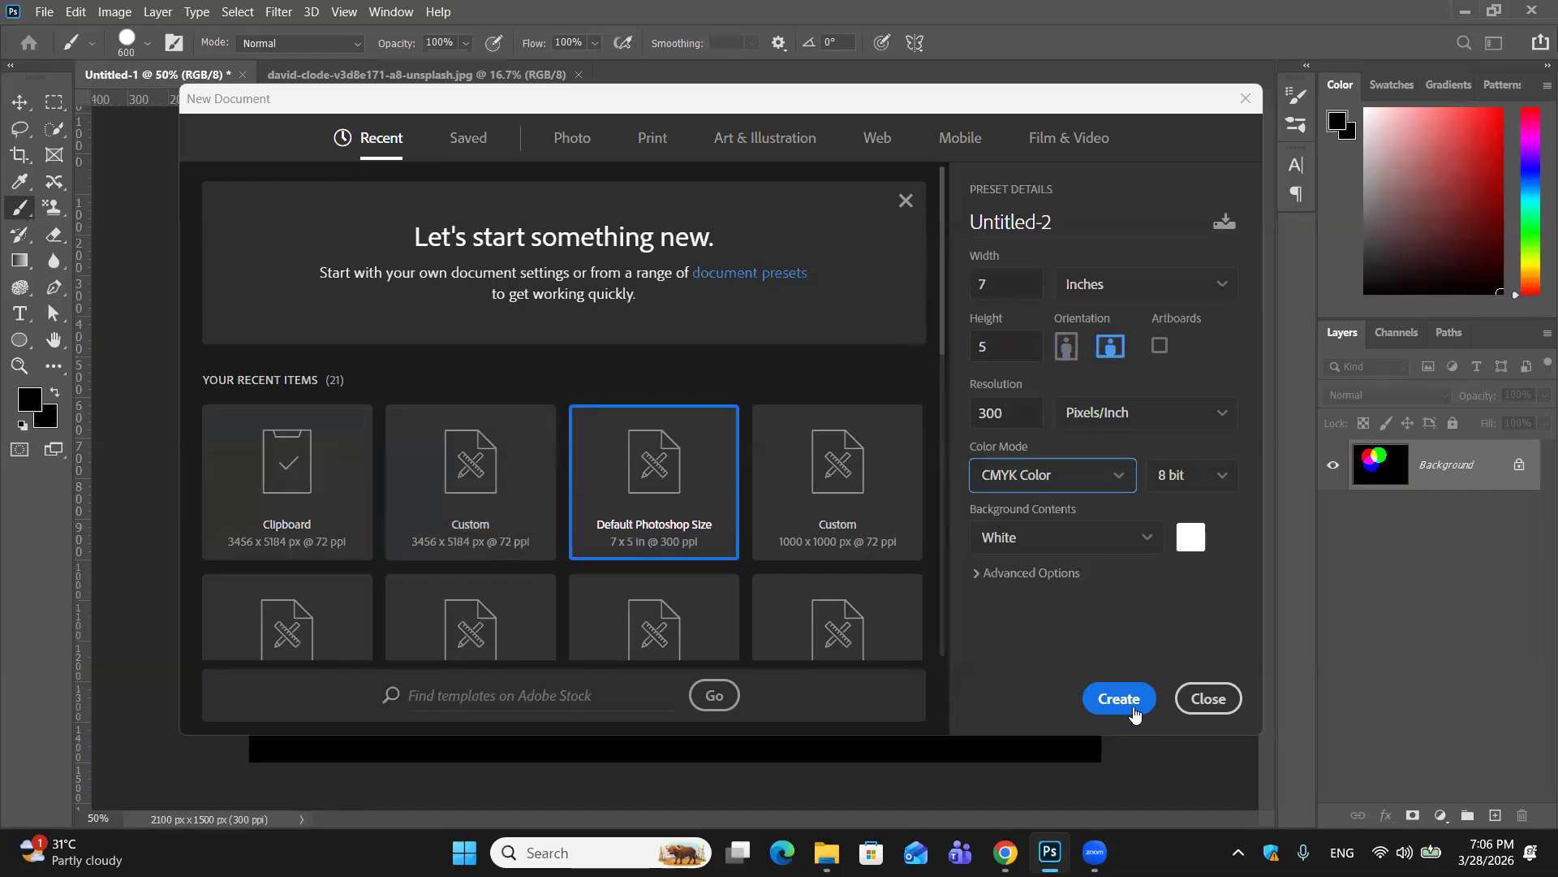
click(1134, 708)
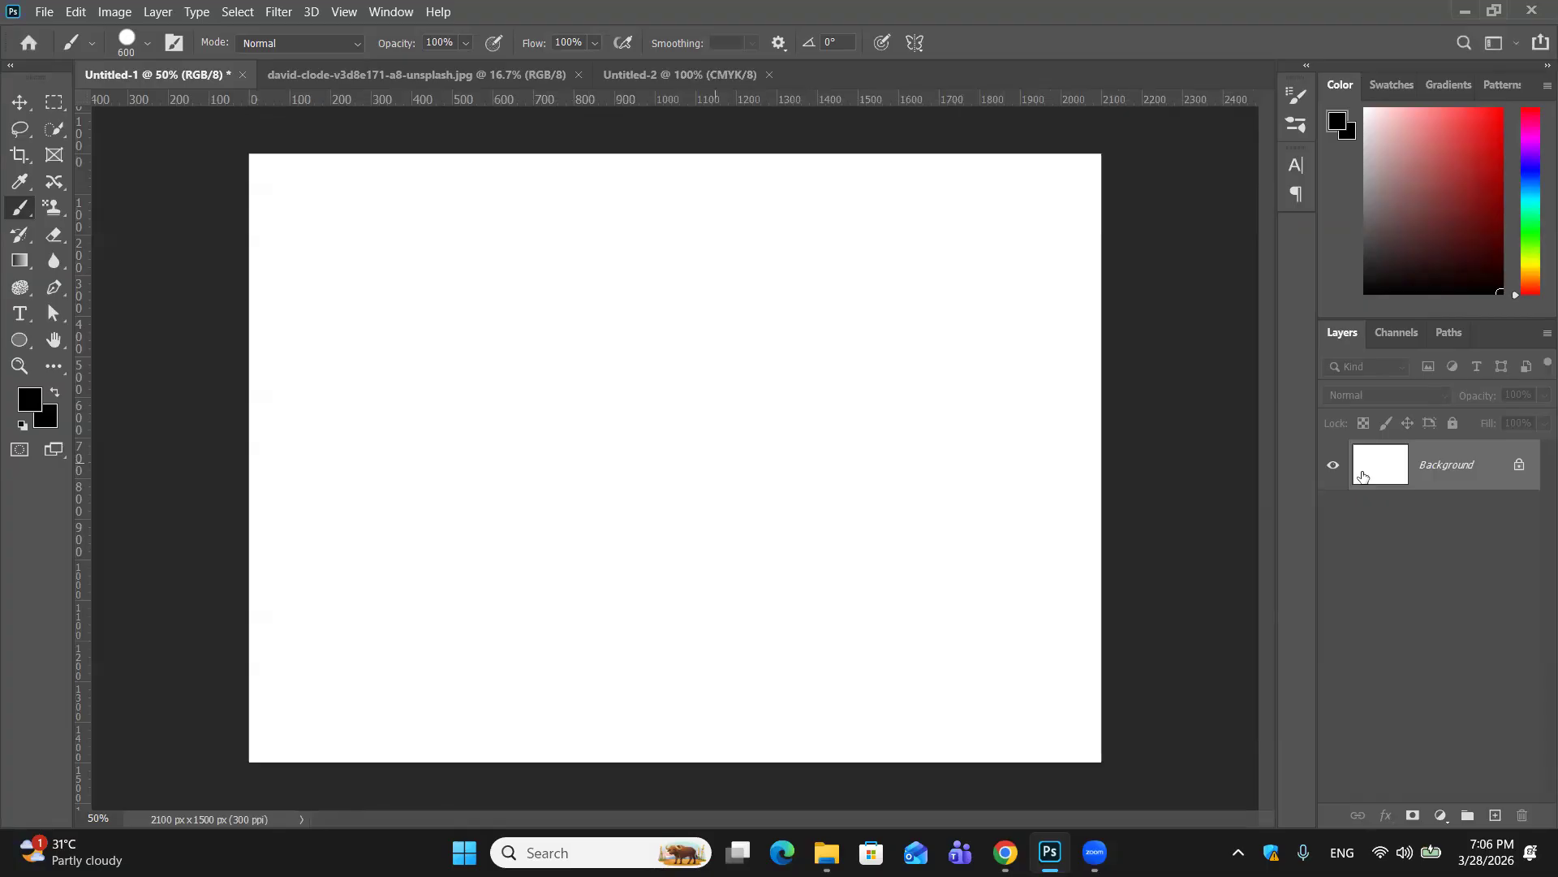
Step: Paint a black 600 px dab in the upper-left area of the Cyan channel and show the CMYK composite
click(1403, 333)
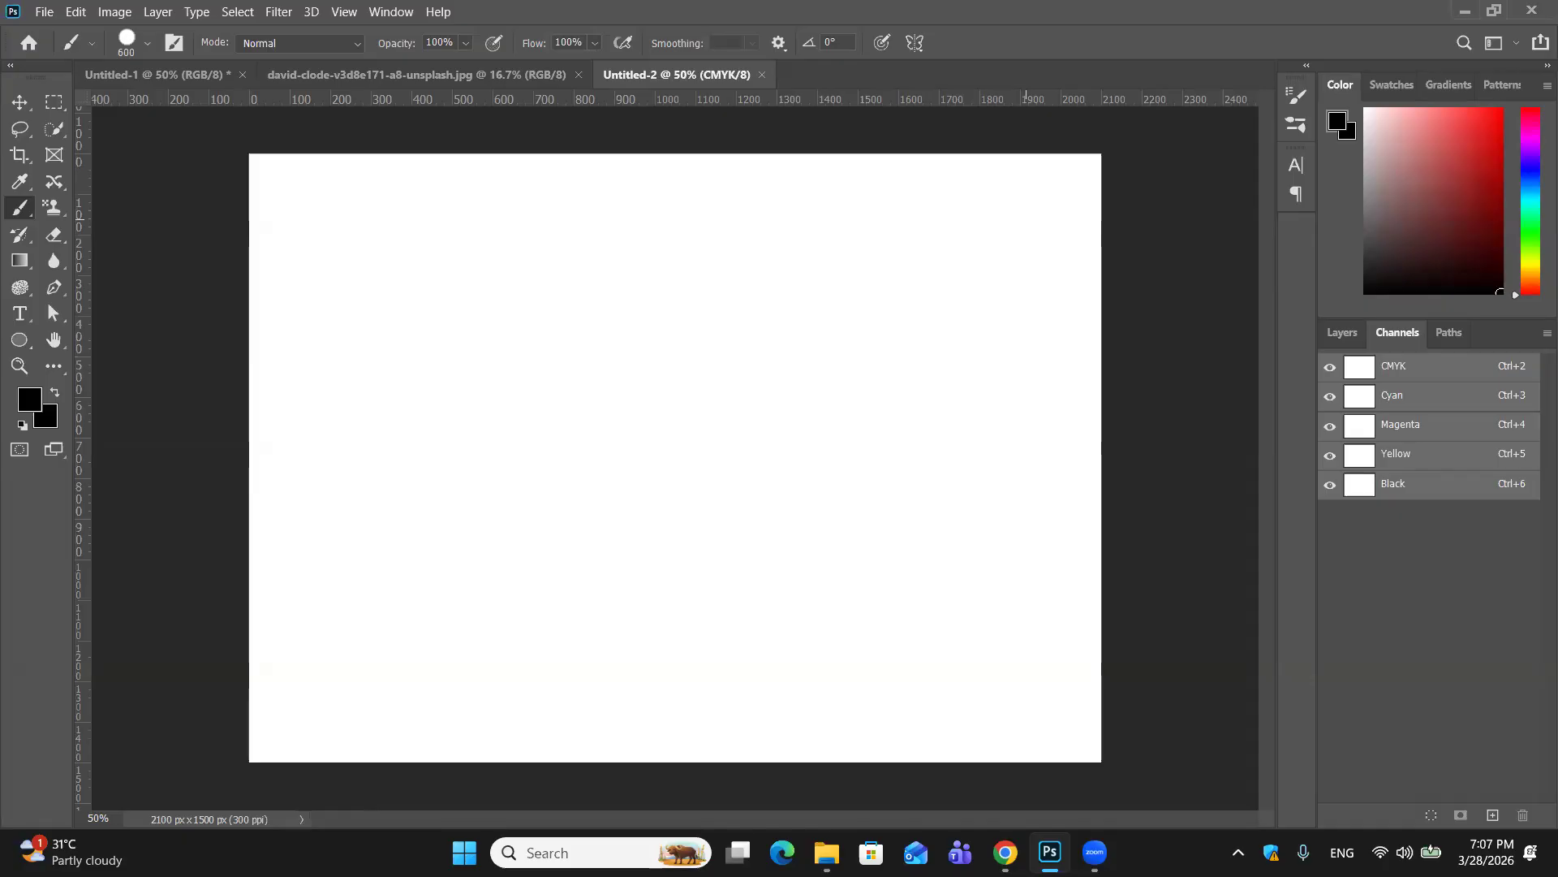
key(XF86AudioRaiseVolume)
click(1438, 404)
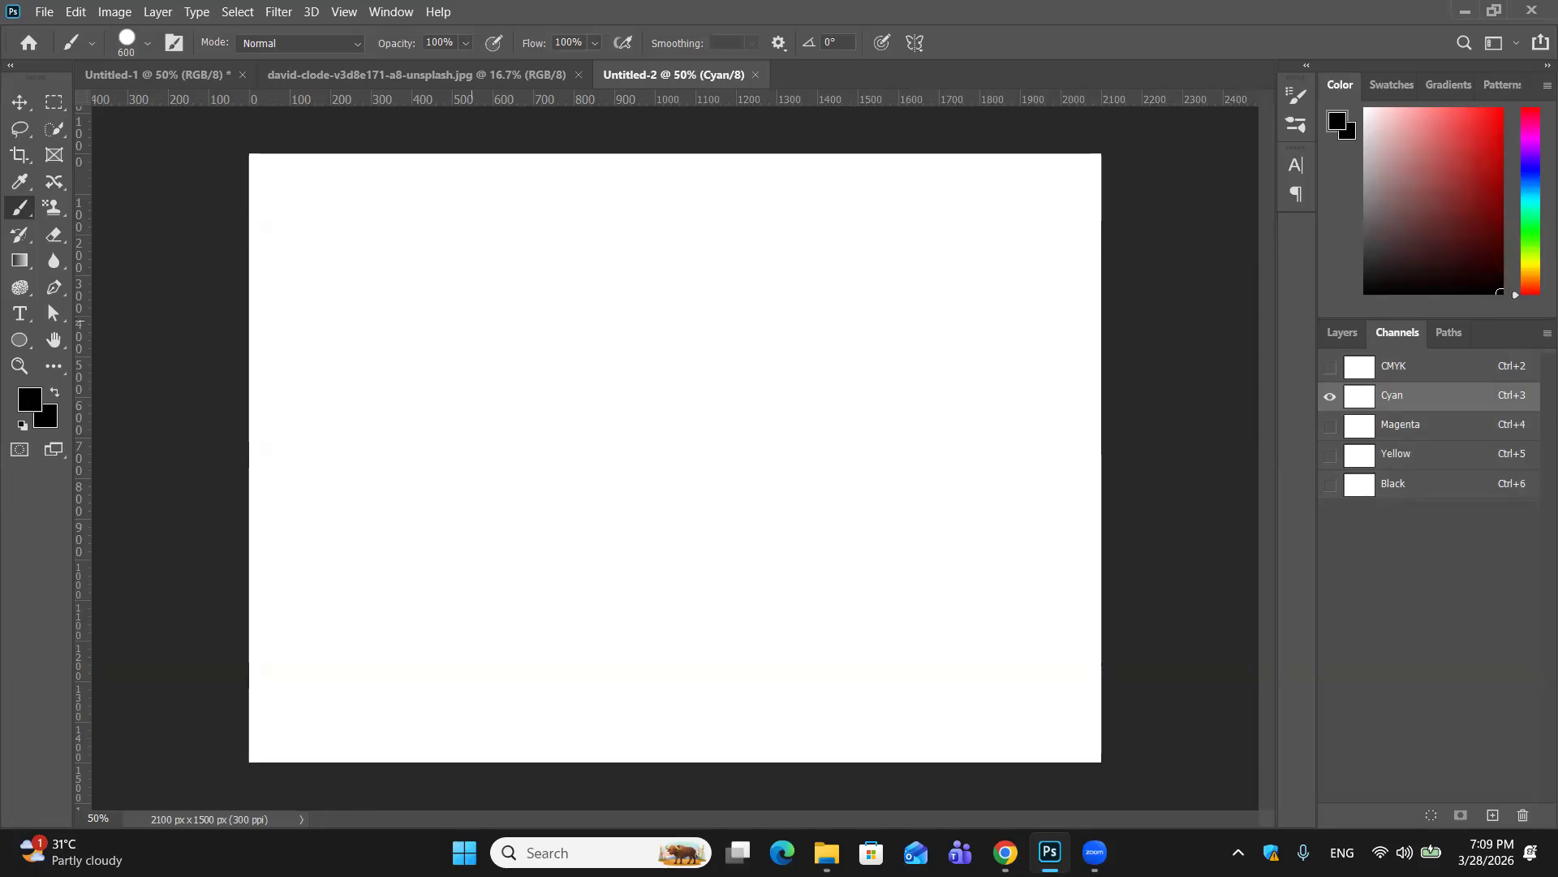
click(449, 342)
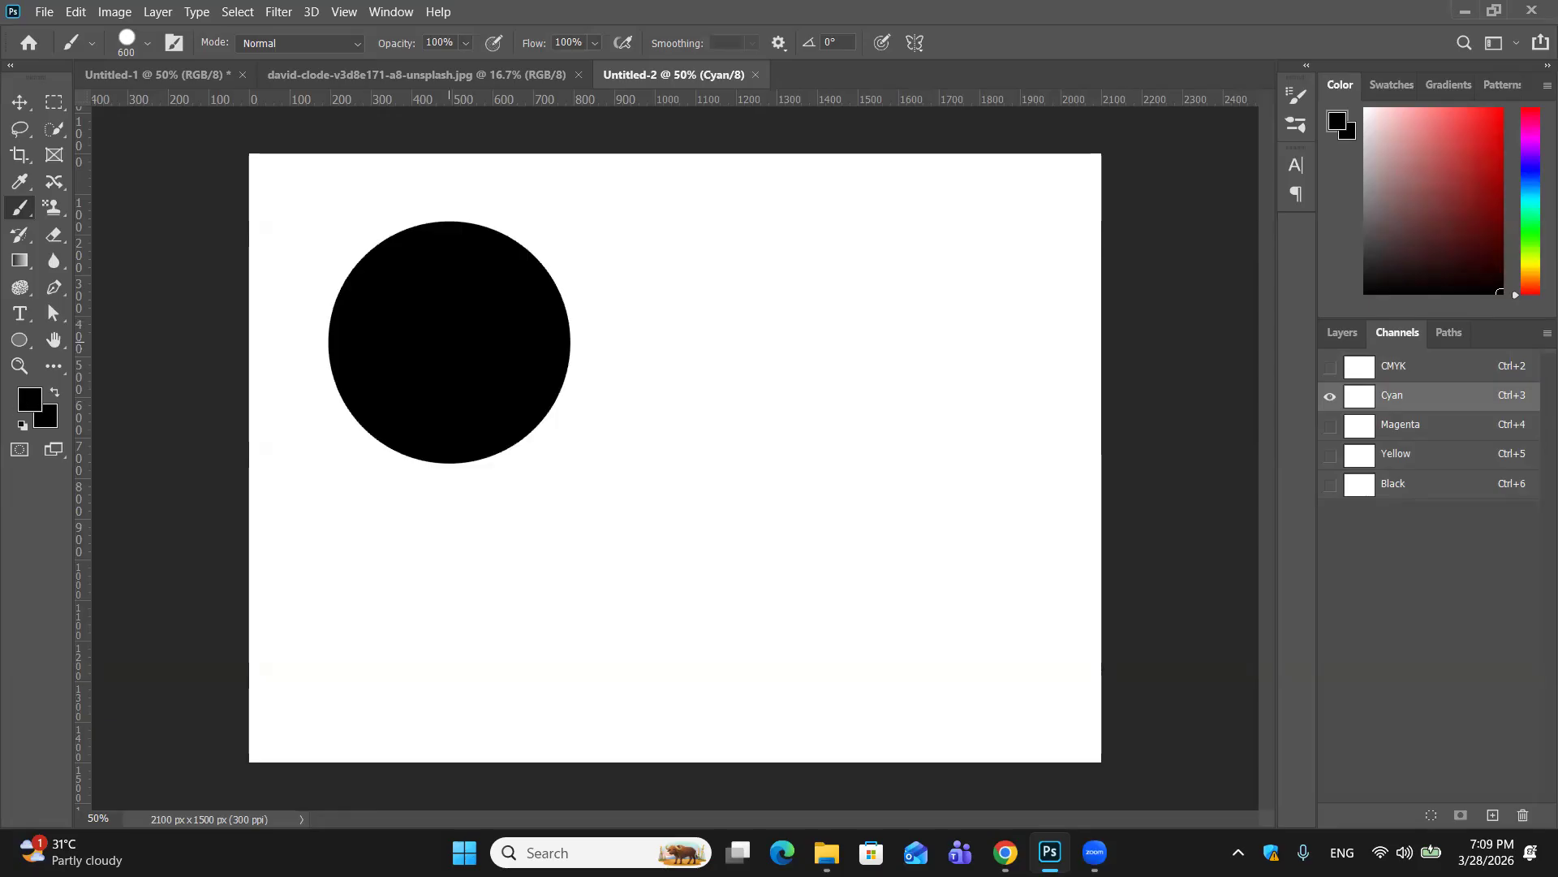
click(1434, 369)
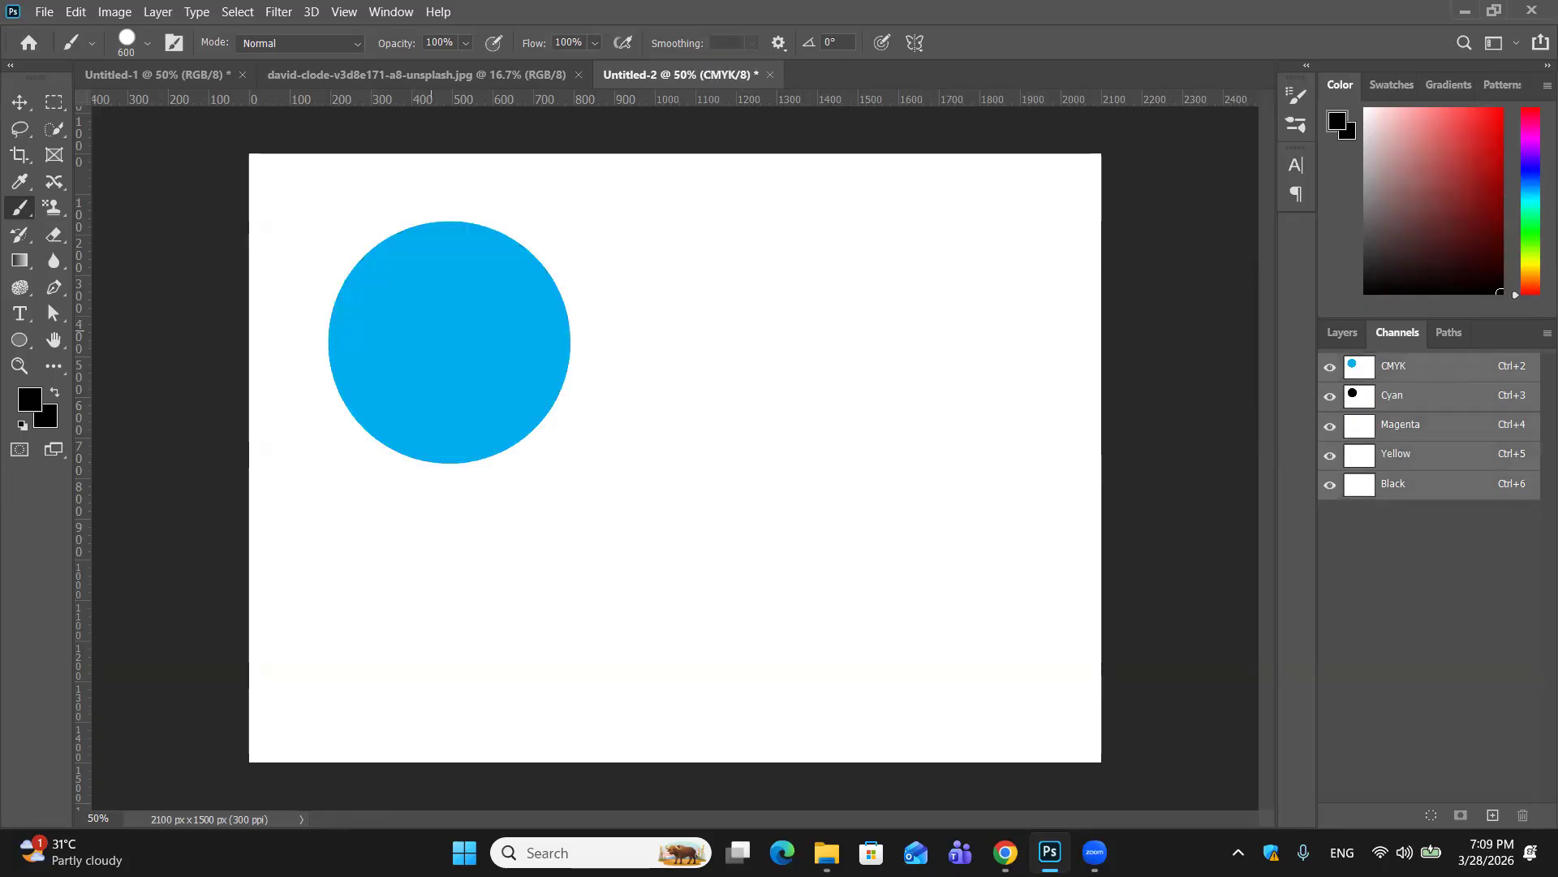
Step: Add overlapping black 600 px dabs in the Magenta and Yellow channels, showing the CMYK composite after each
click(1422, 427)
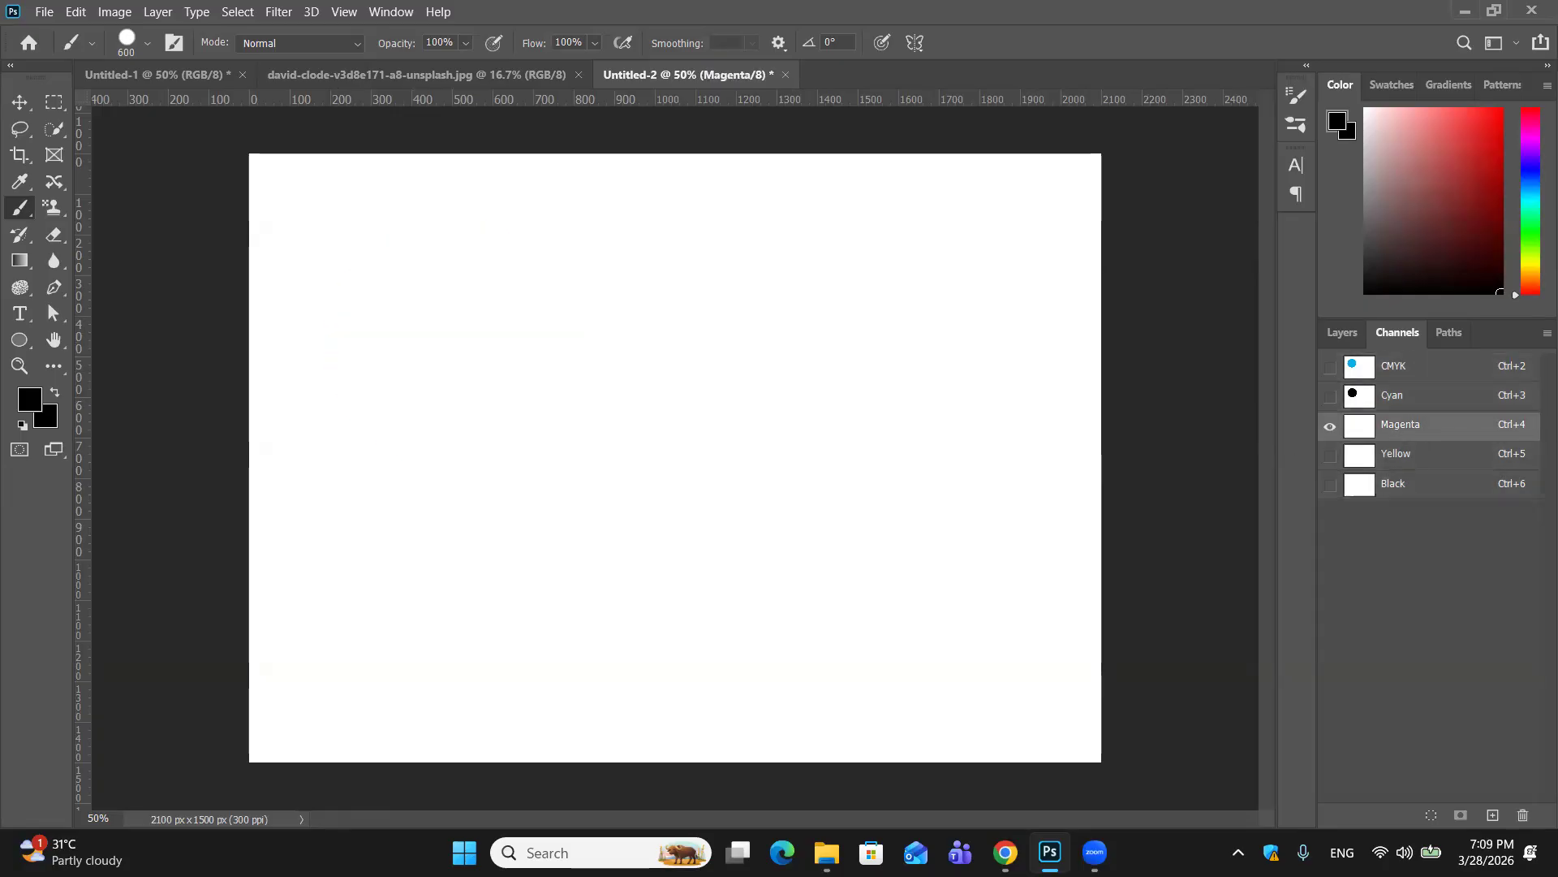
click(595, 316)
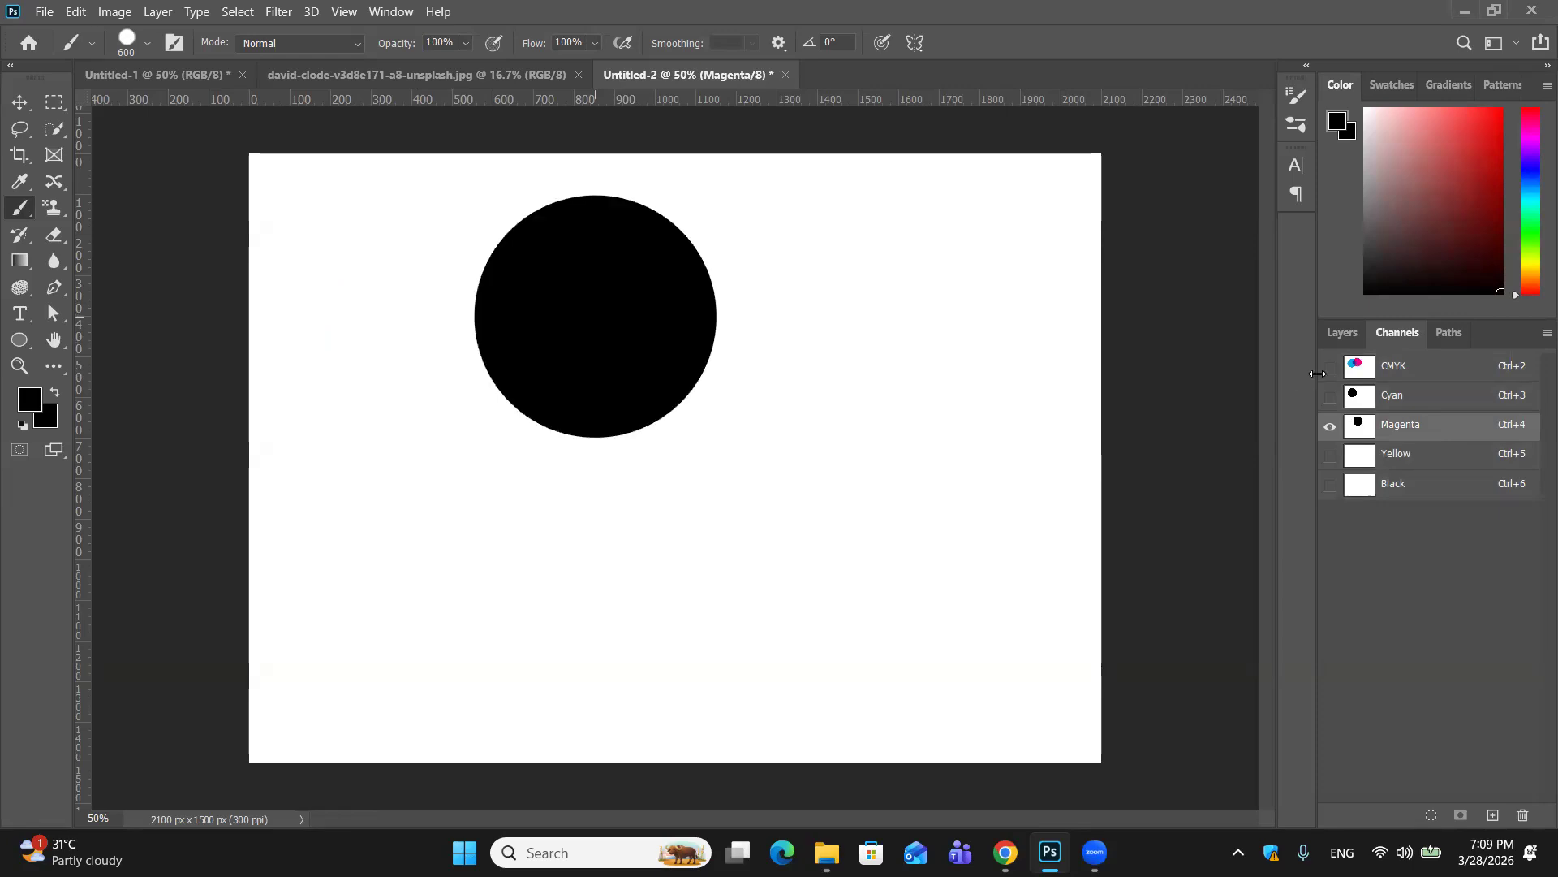
click(1457, 378)
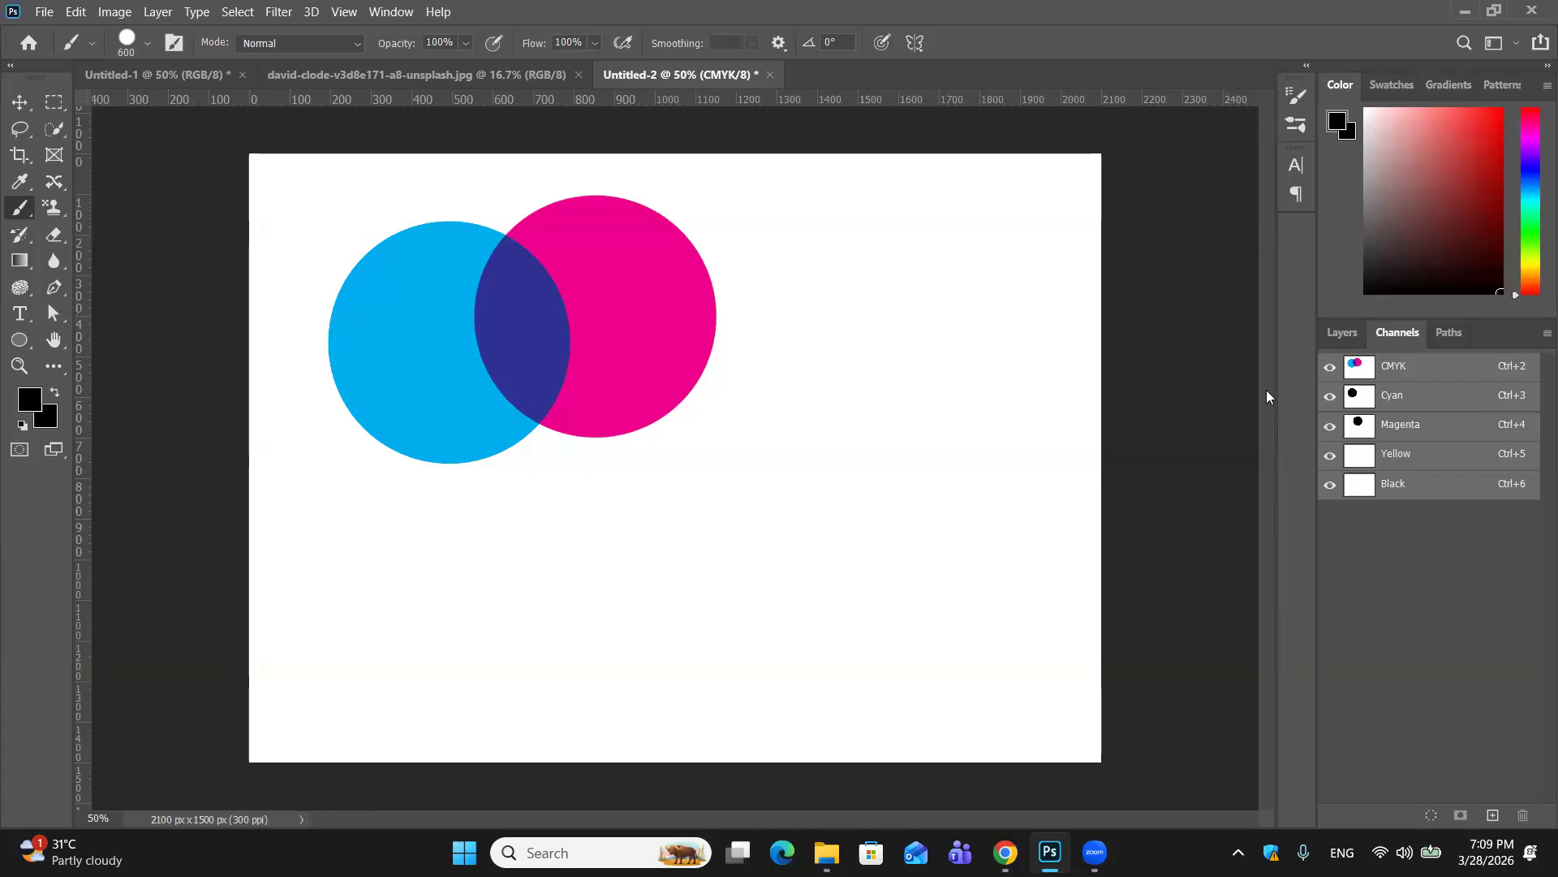
click(1447, 434)
click(1428, 460)
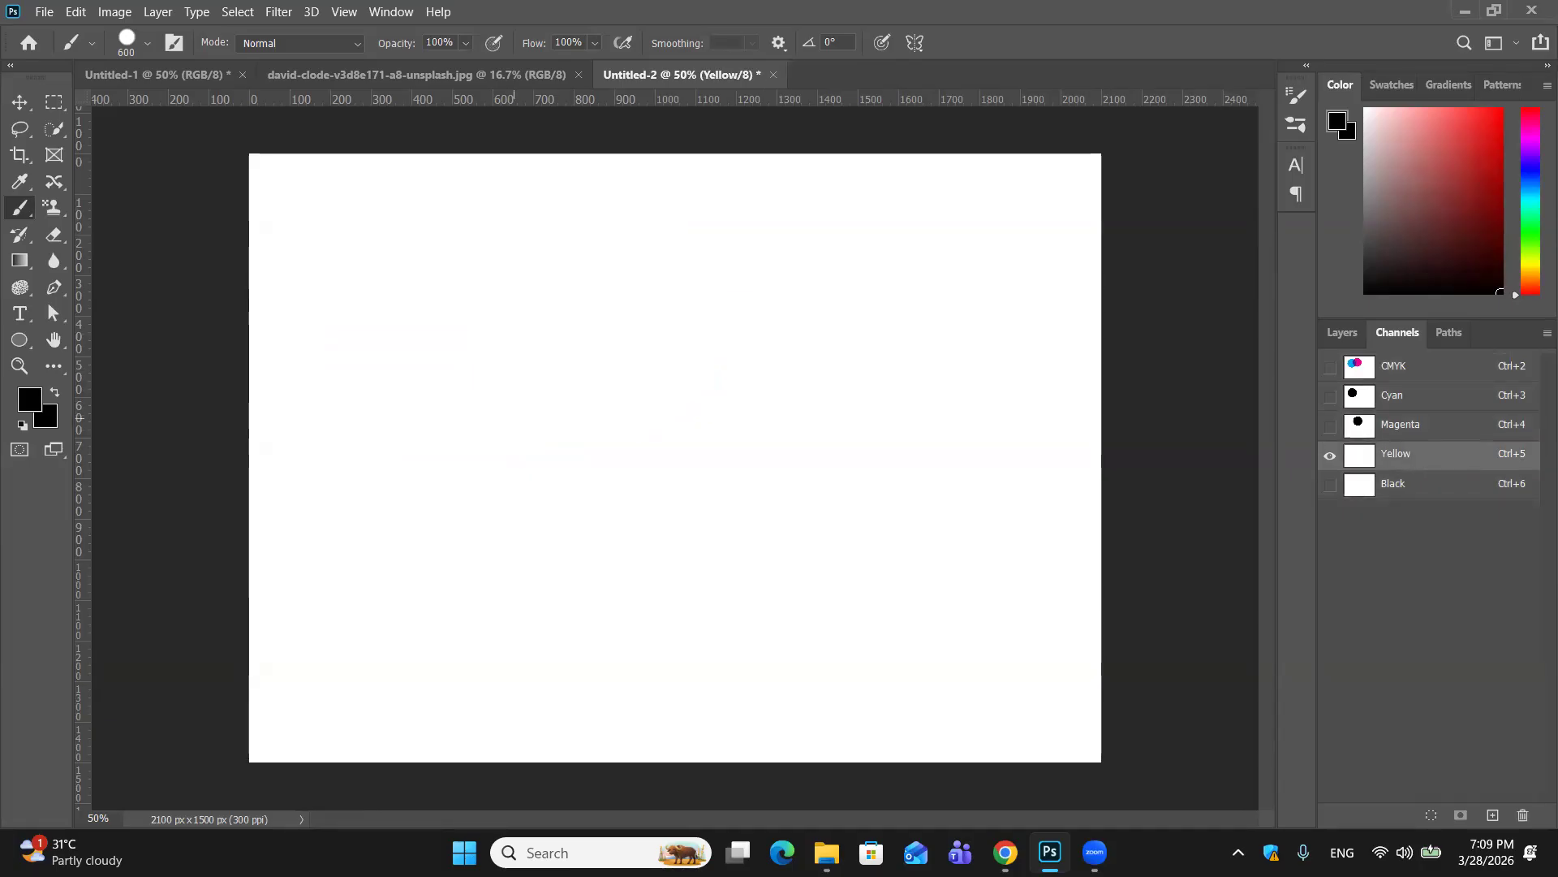
click(514, 418)
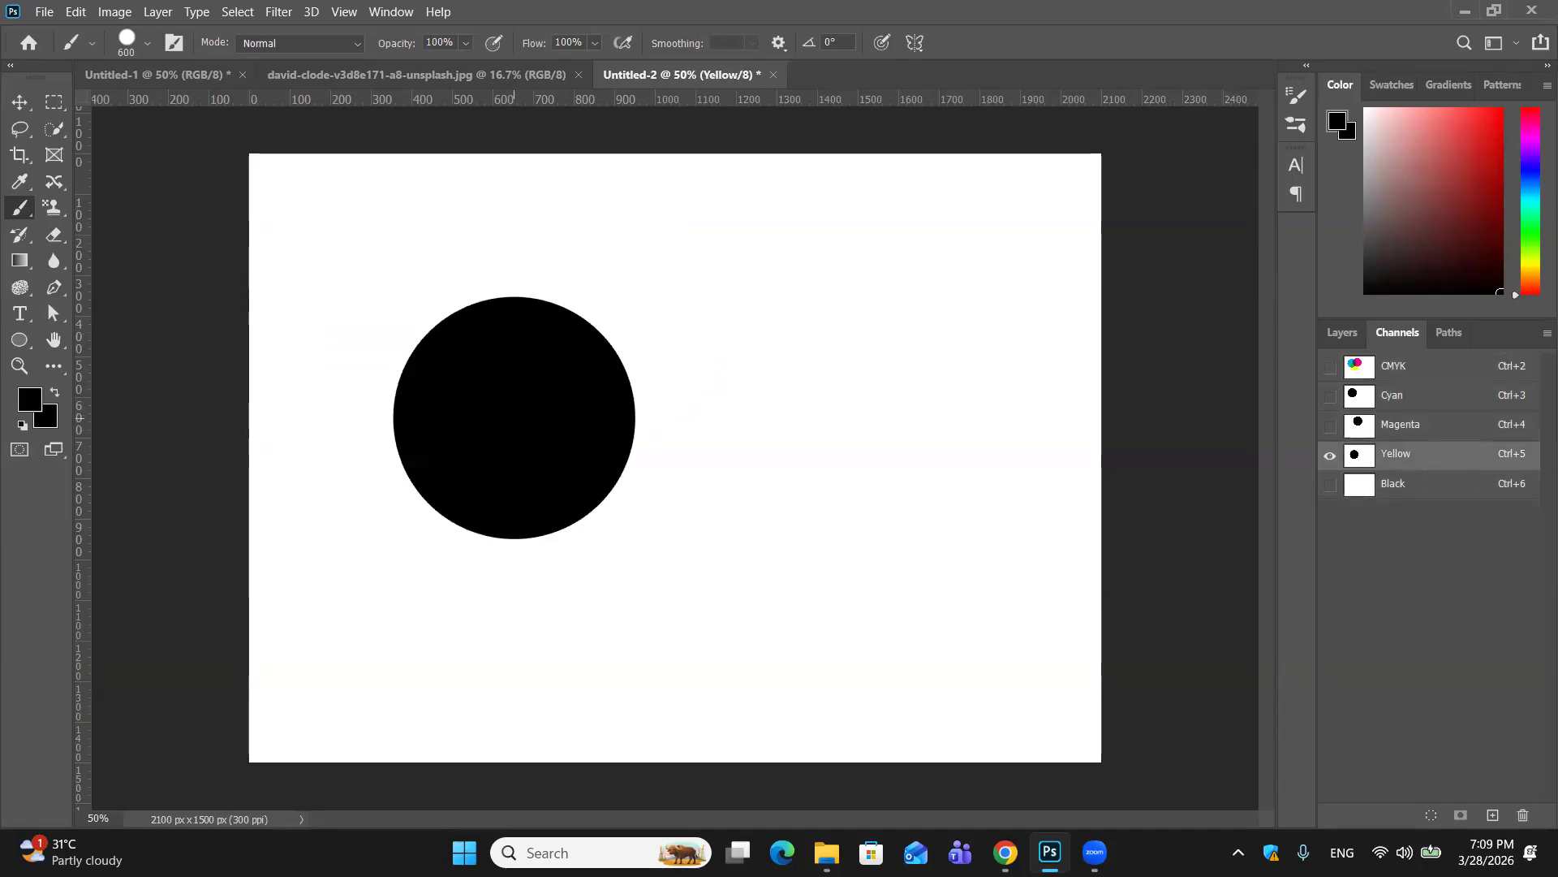
click(1413, 371)
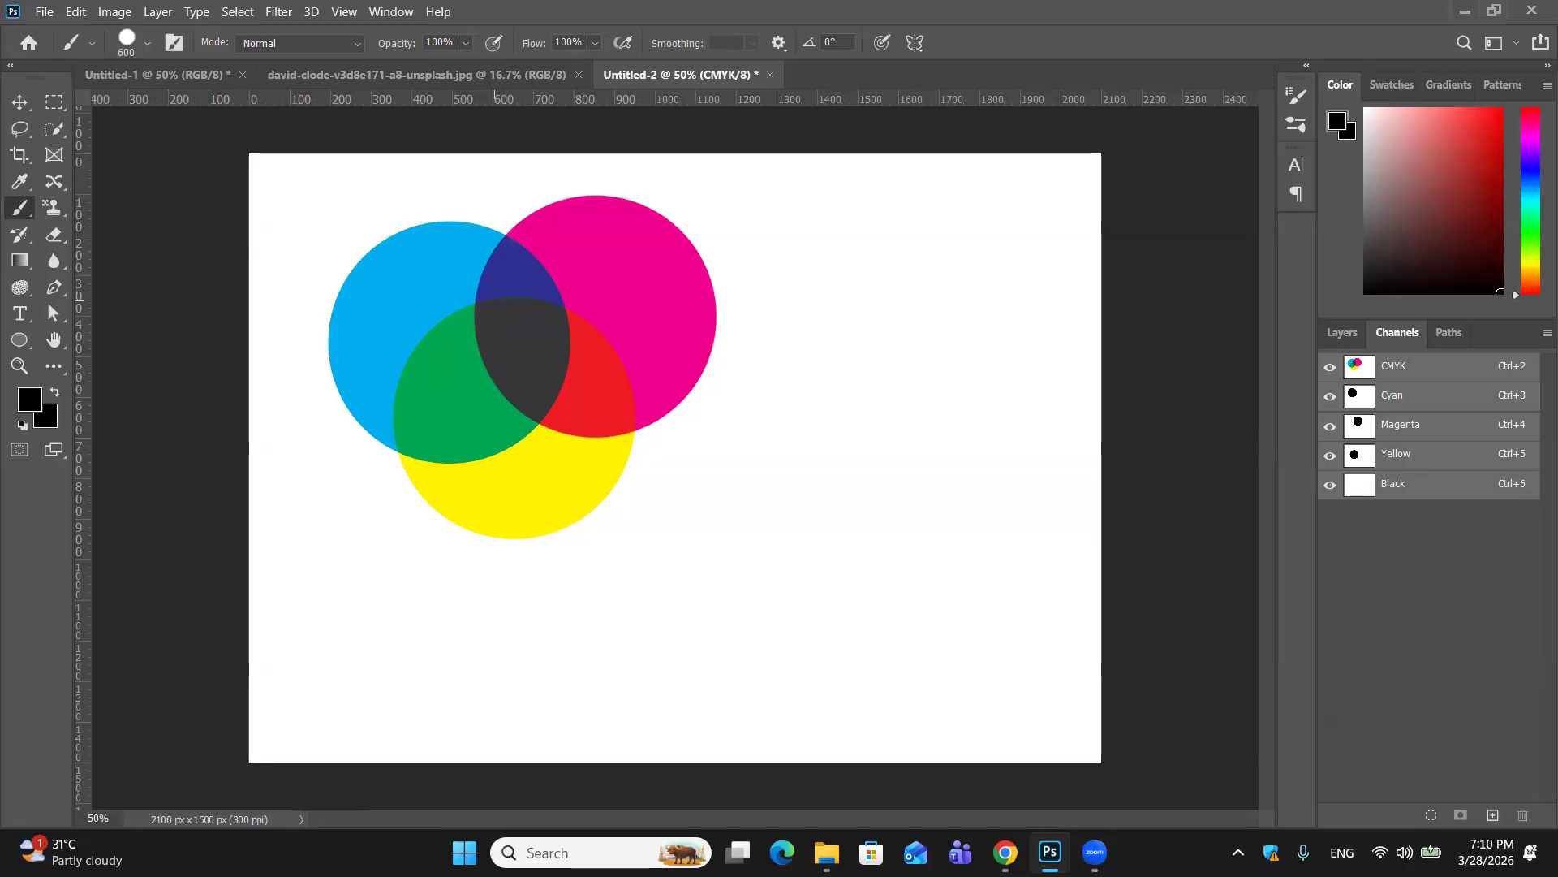
Step: Show the layers and undo the dabs in the Cyan, Magenta and Yellow channels
click(1339, 333)
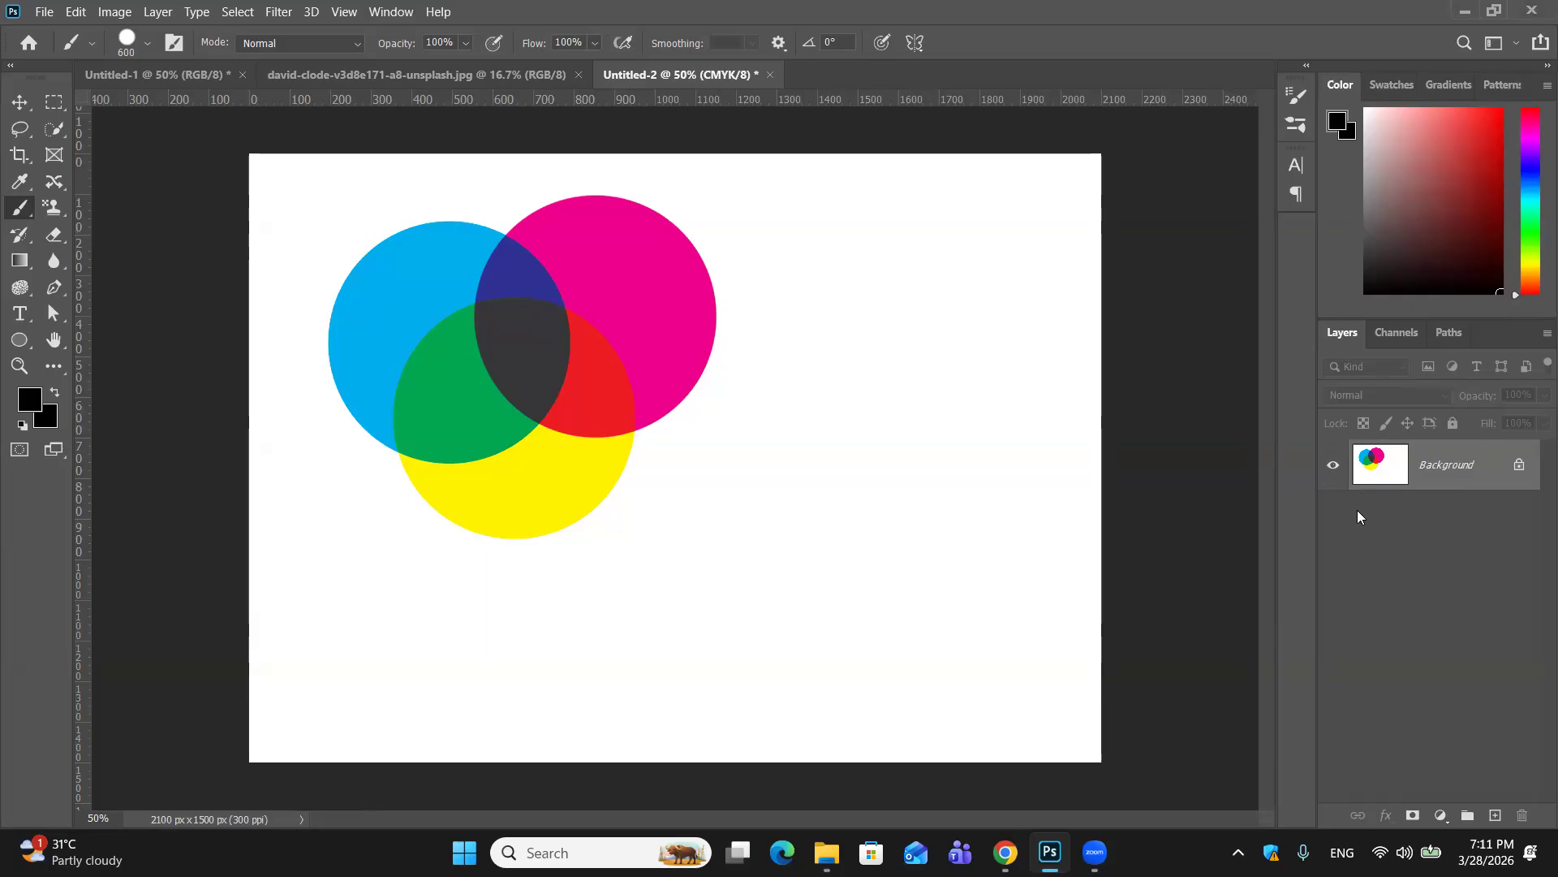
key(ctrl+z)
key(ctrl+z)
key(ctrl+z)
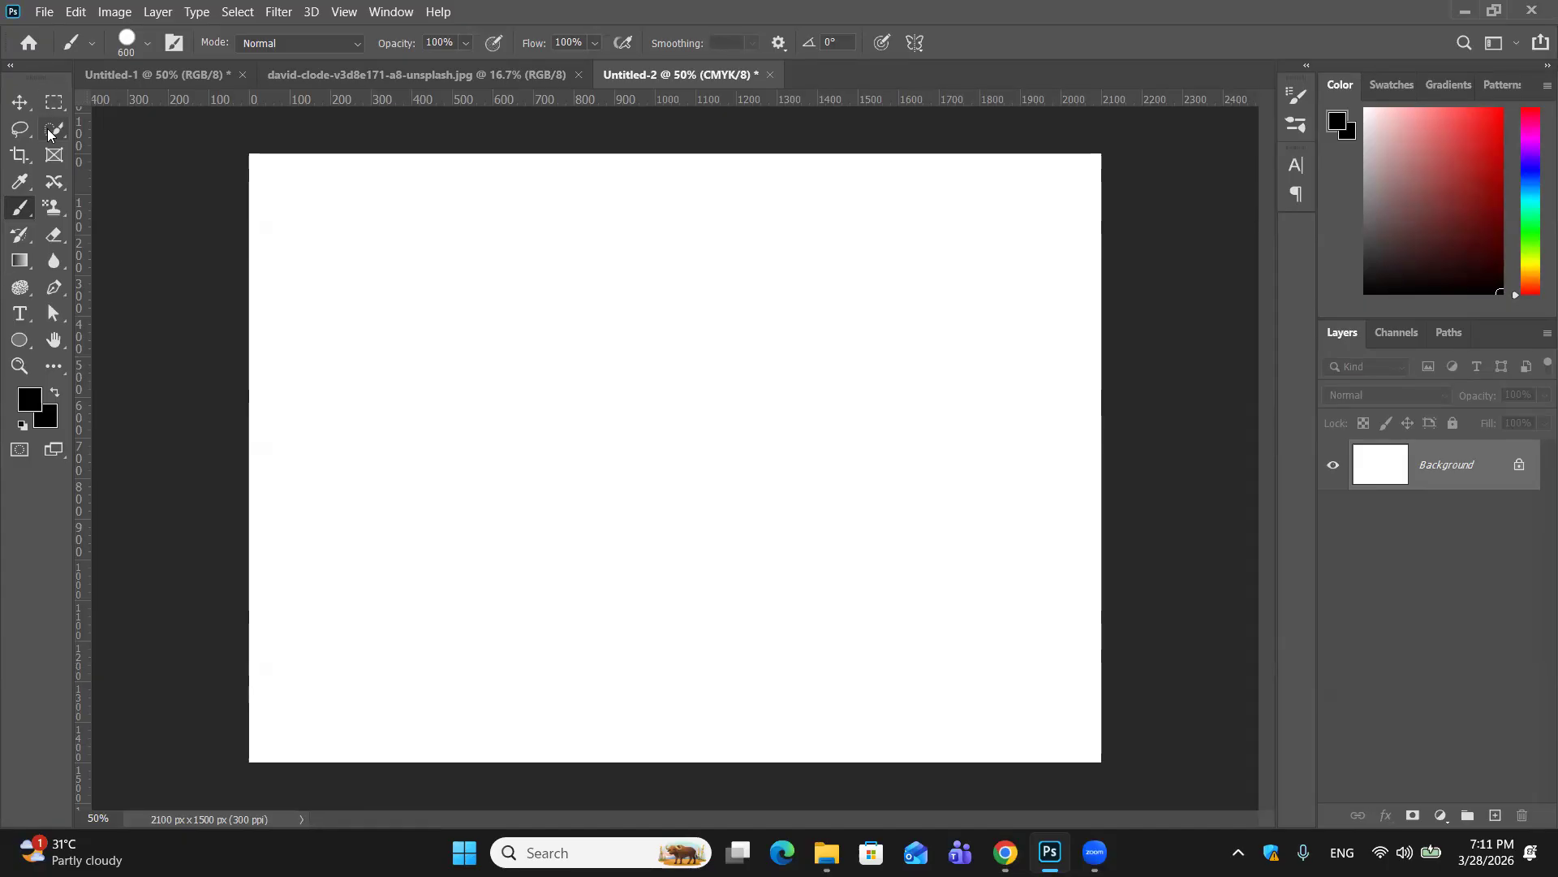
Step: With the Rectangular Marquee tool, build one stepped selection across the canvas from overlapping rectangles that get narrower toward the right
drag(54, 101, 87, 112)
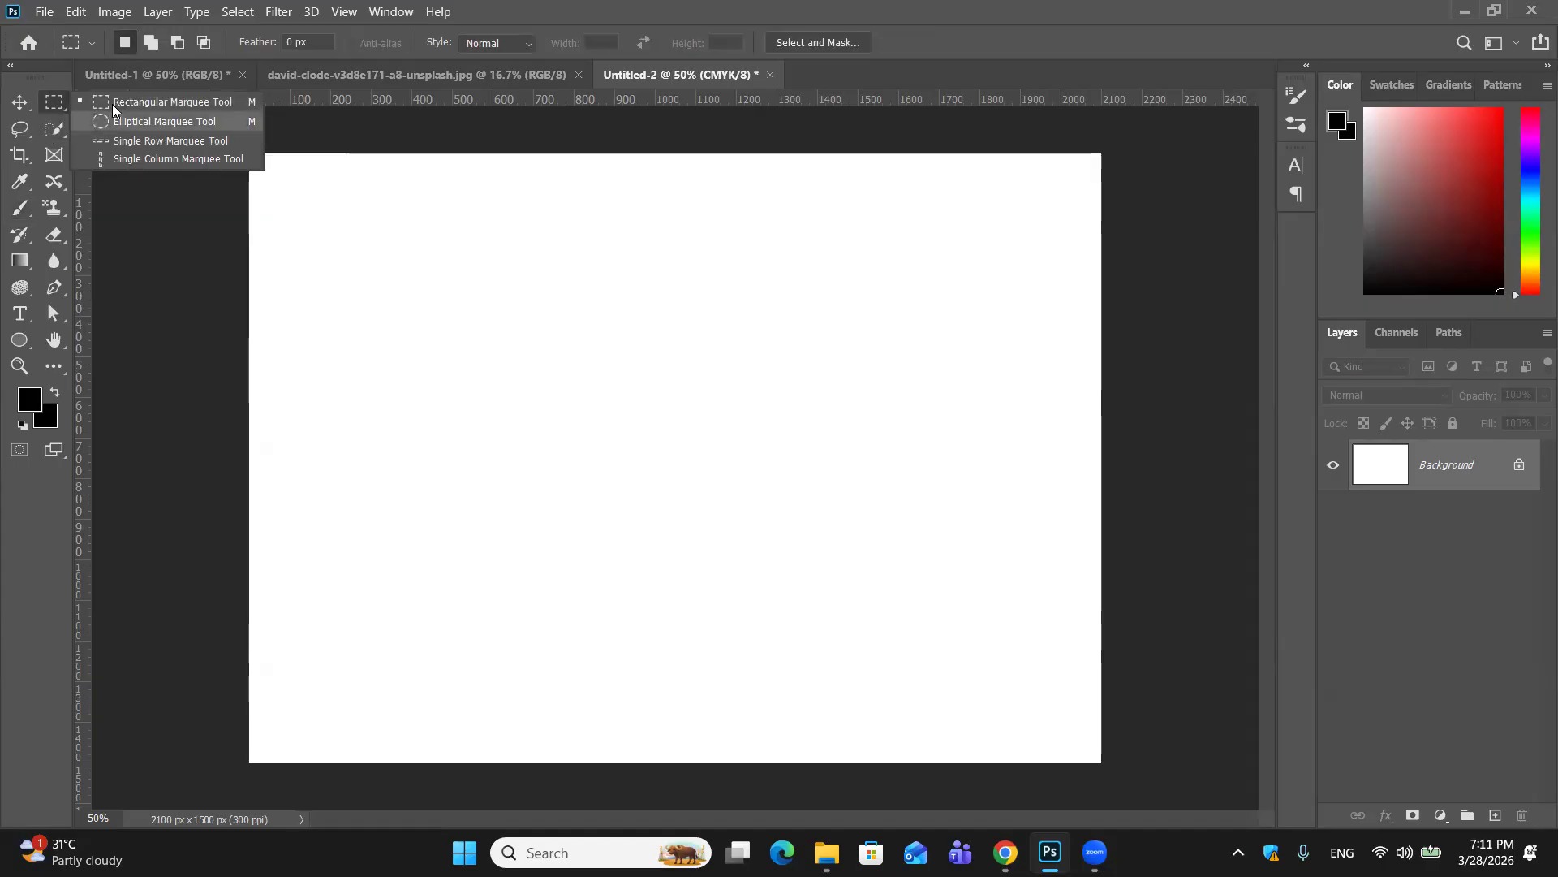
click(112, 104)
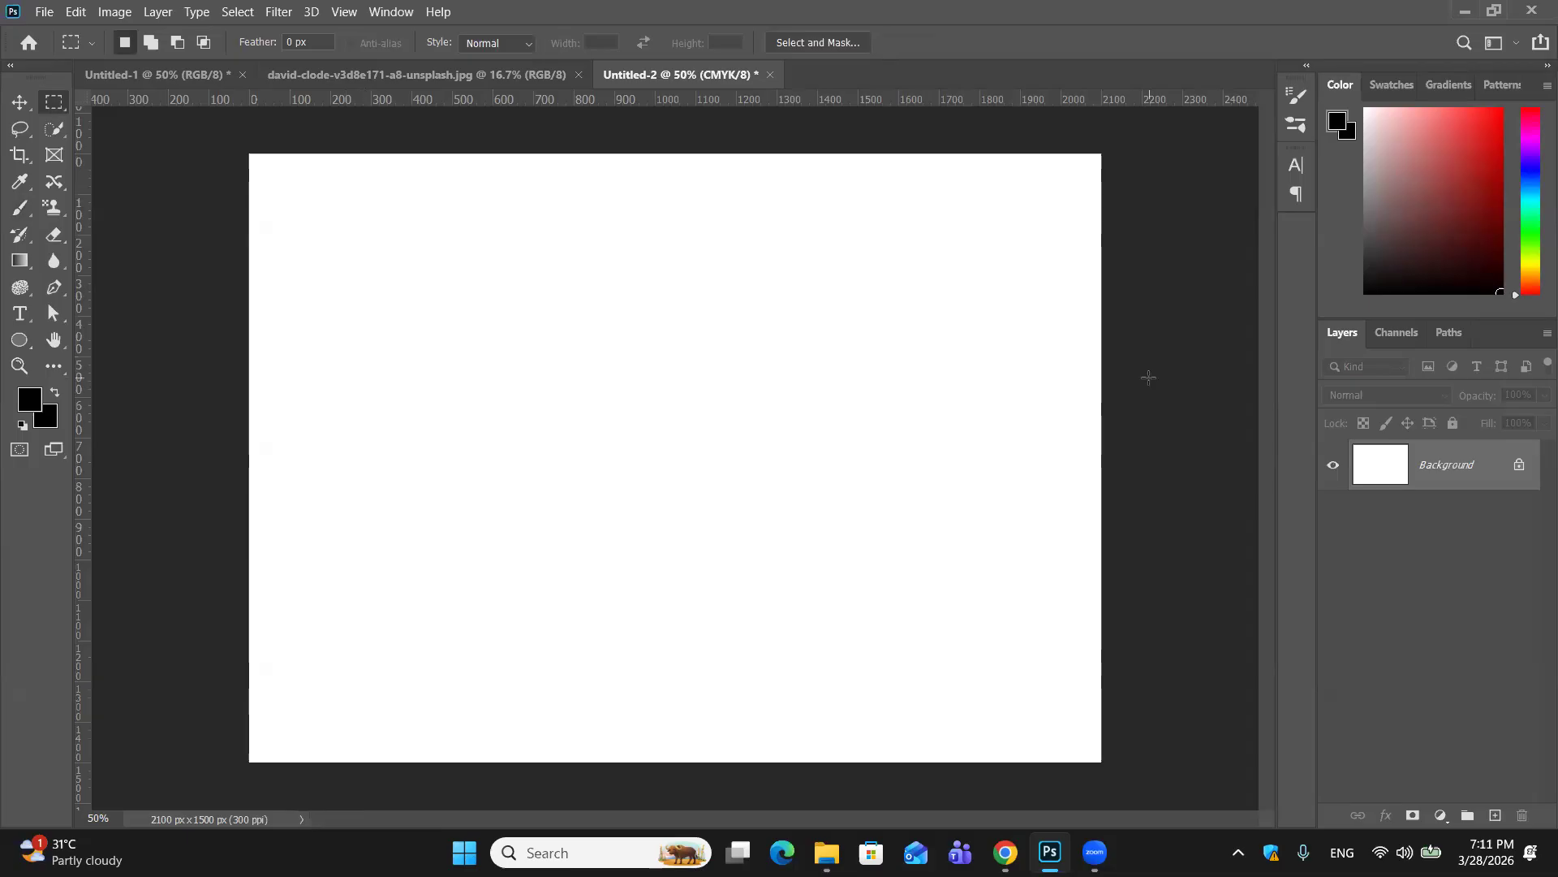
drag(309, 293, 582, 505)
click(578, 461)
drag(528, 336, 736, 464)
drag(707, 369, 981, 409)
Step: Subtract four narrow vertical strips from the stepped selection, splitting it into five separate parts
key(alt)
drag(379, 263, 426, 508)
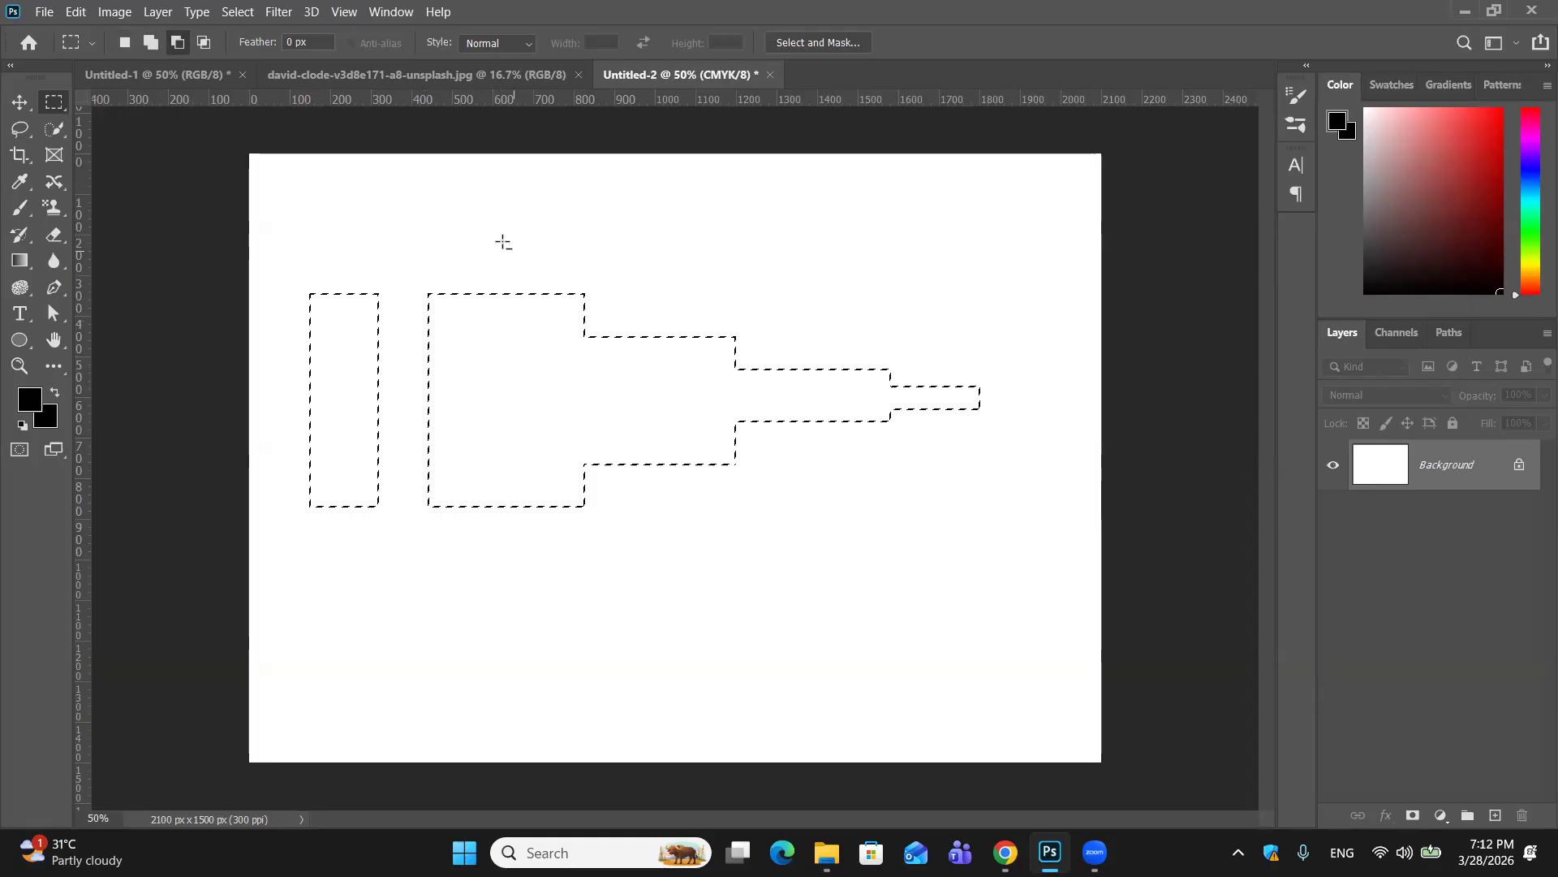
drag(488, 265, 531, 527)
drag(628, 308, 673, 491)
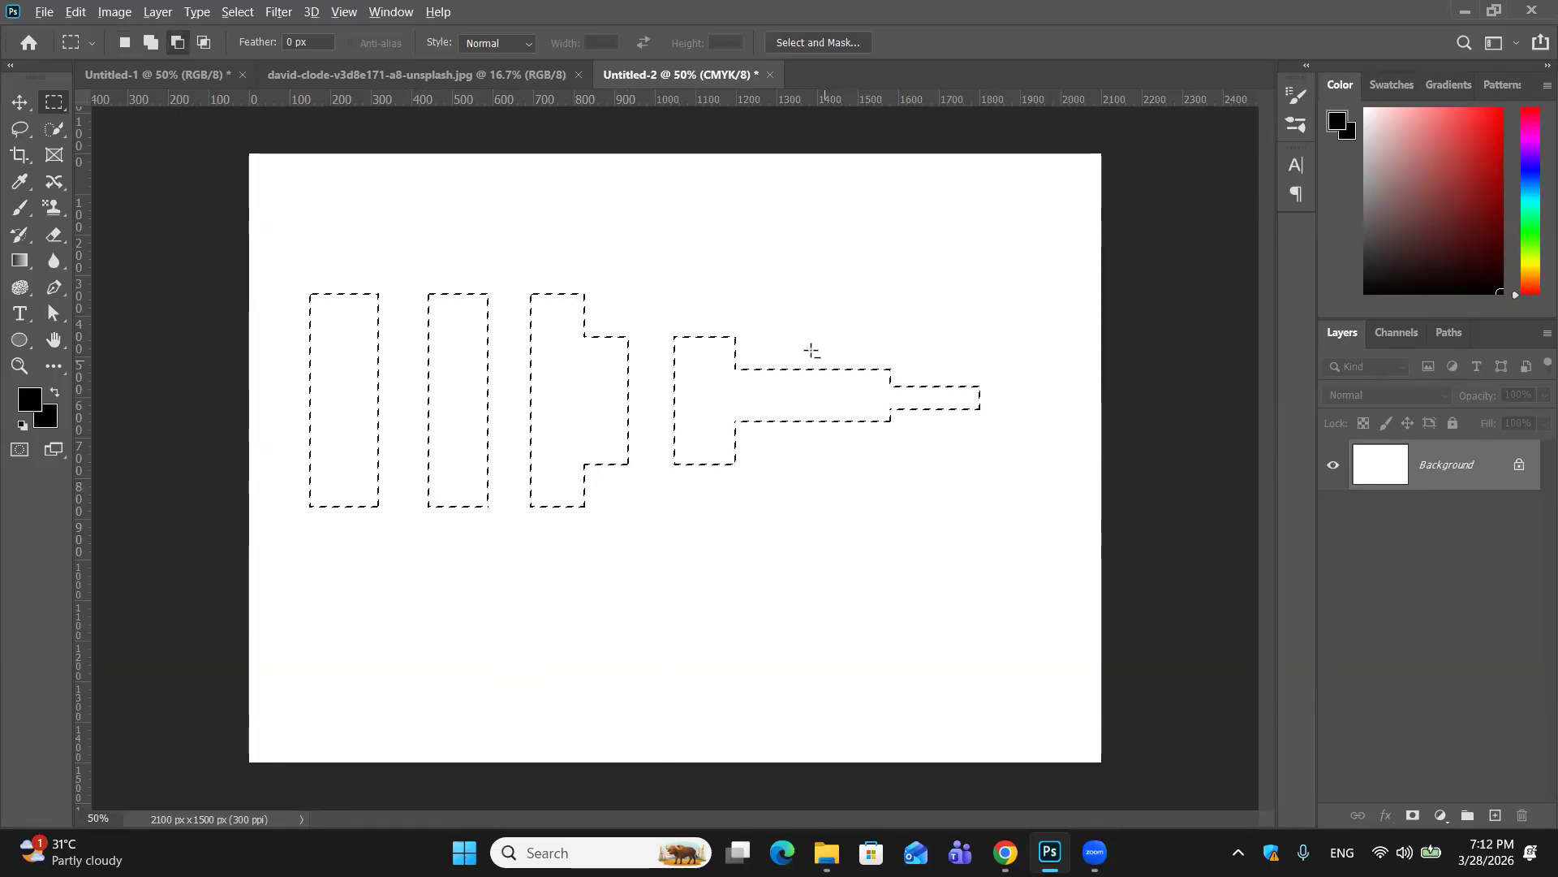
alt+drag(798, 343, 846, 461)
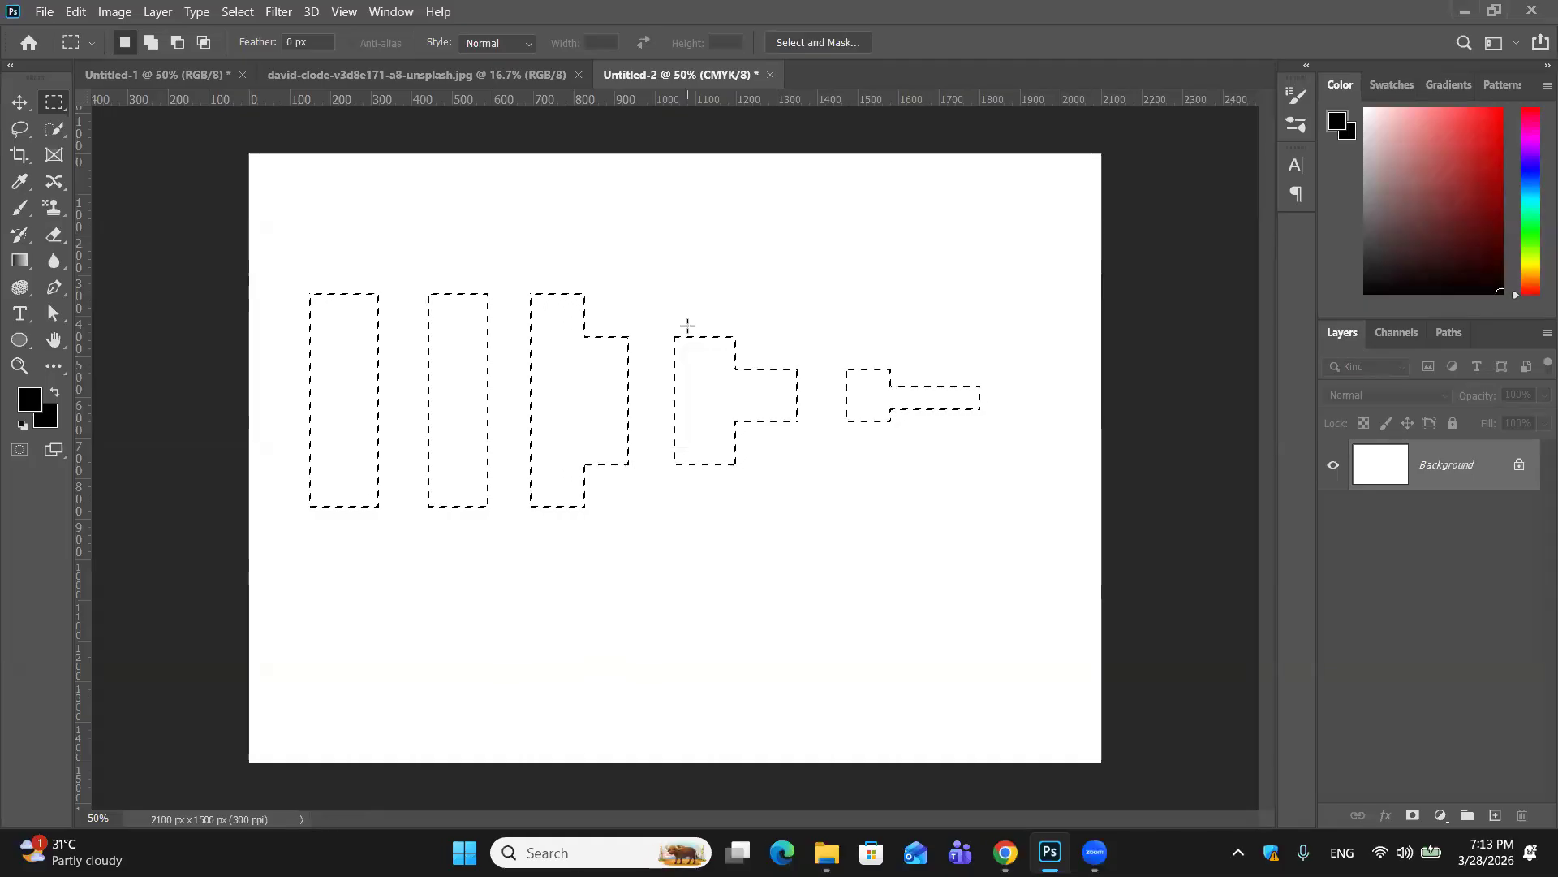
Step: Try to save the five-part selection as a new channel named new1 in Untitled-2, and clear the selection
right_click(690, 330)
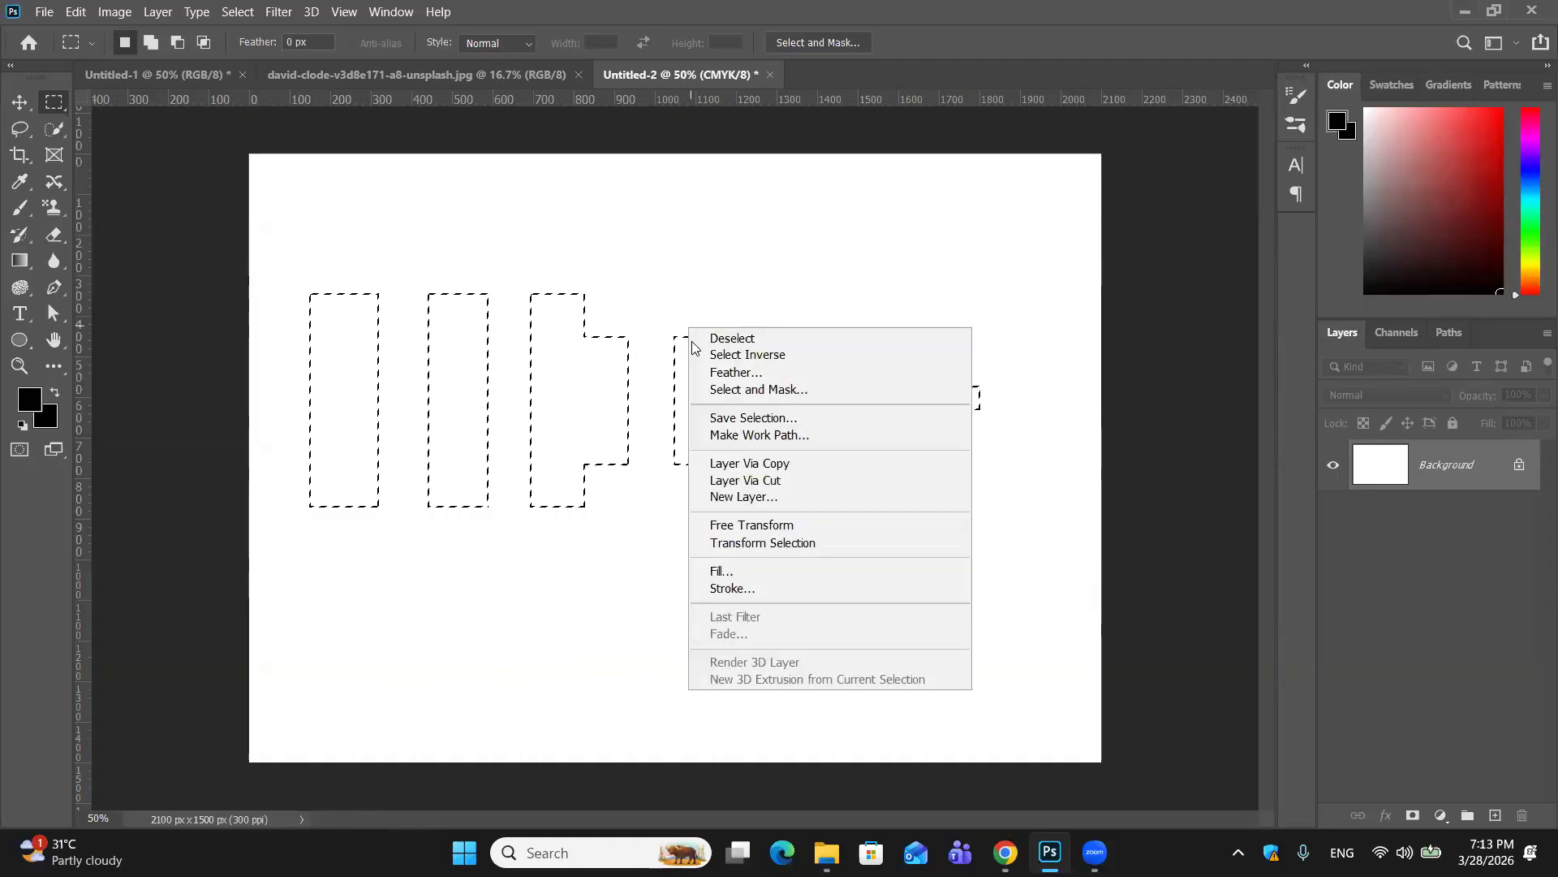
click(712, 418)
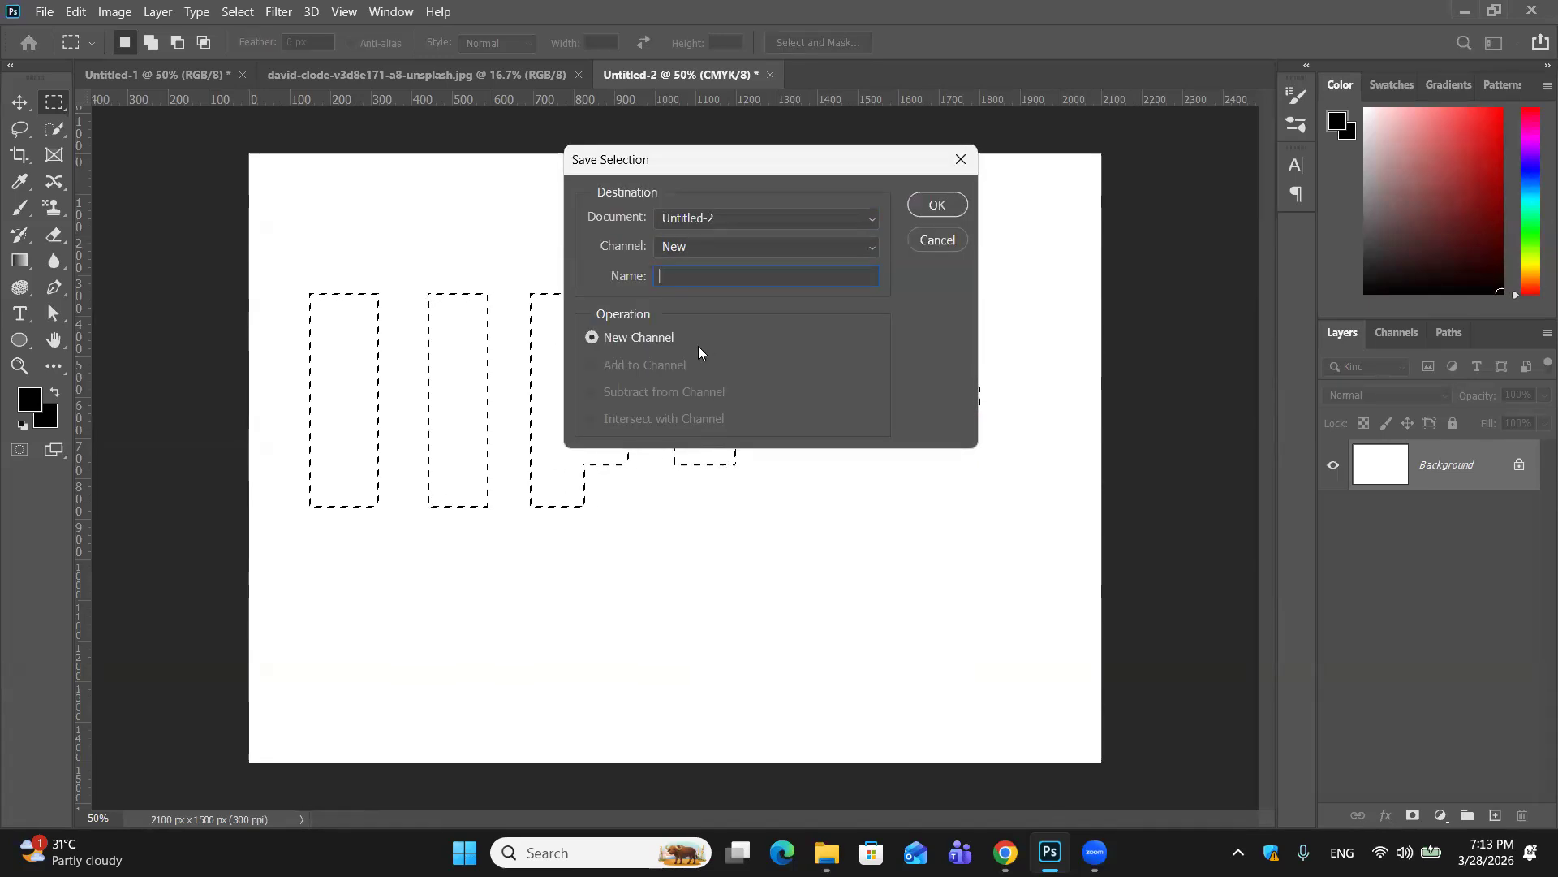
text(new1)
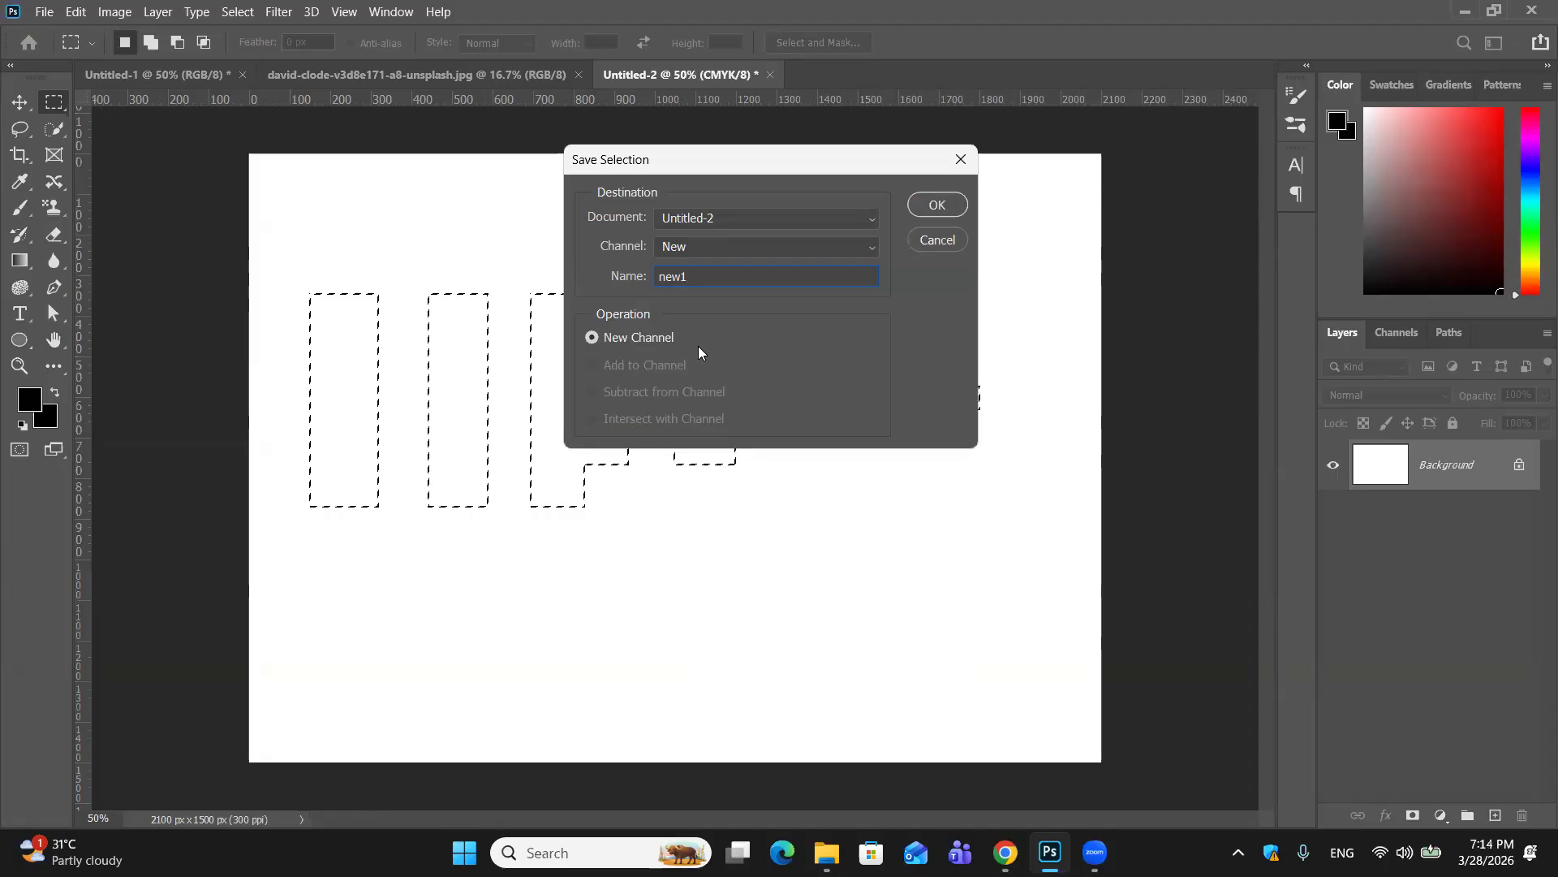
key(Return)
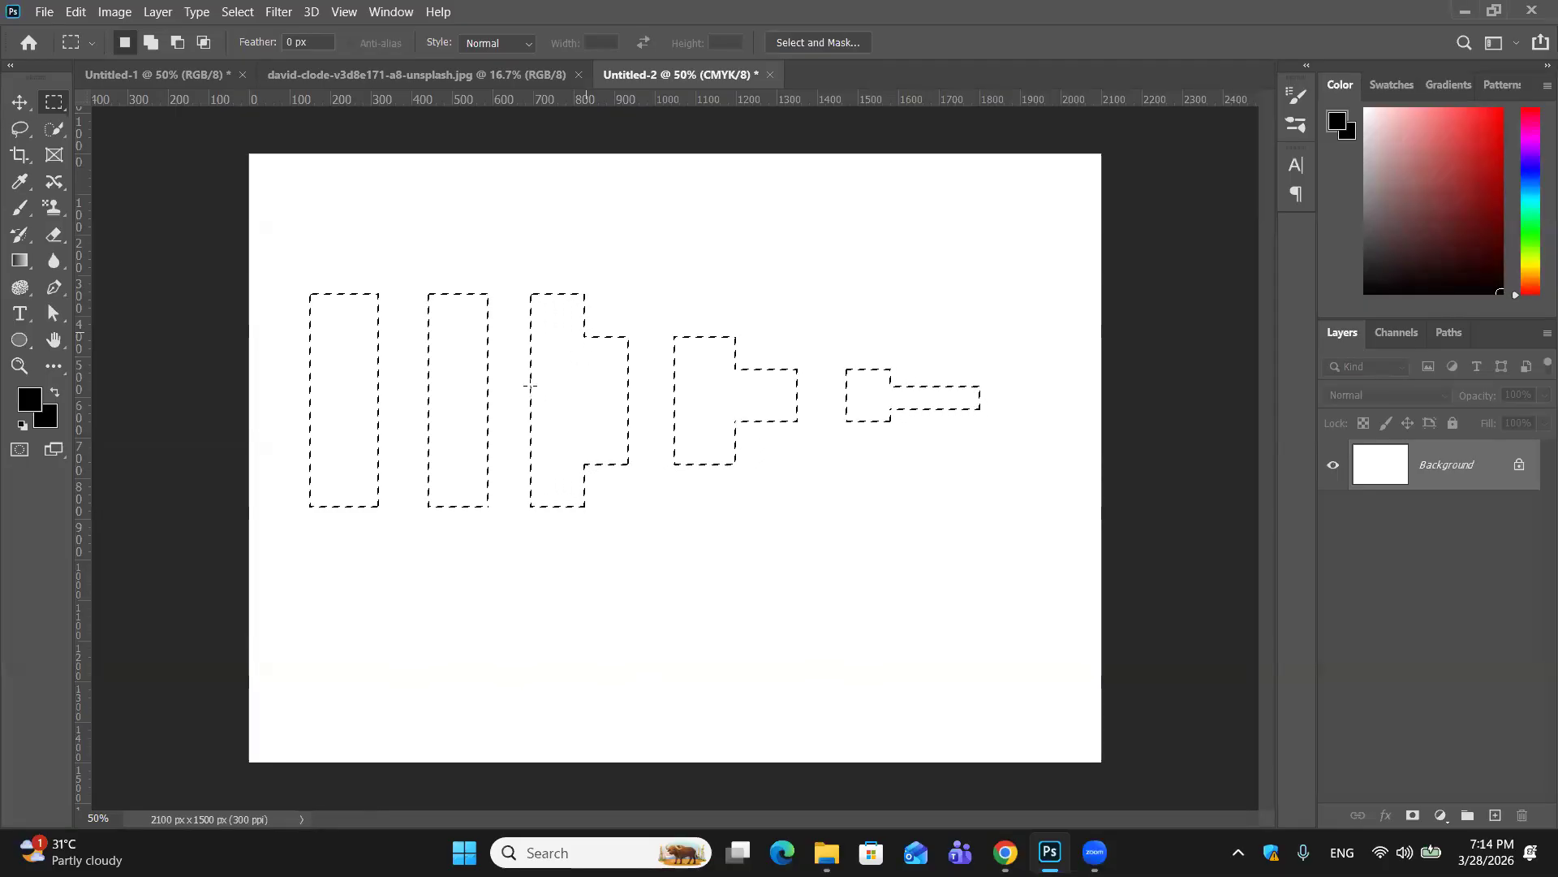
click(803, 289)
Step: Check the channels and layers of Untitled-2 for the saved selection
click(1412, 334)
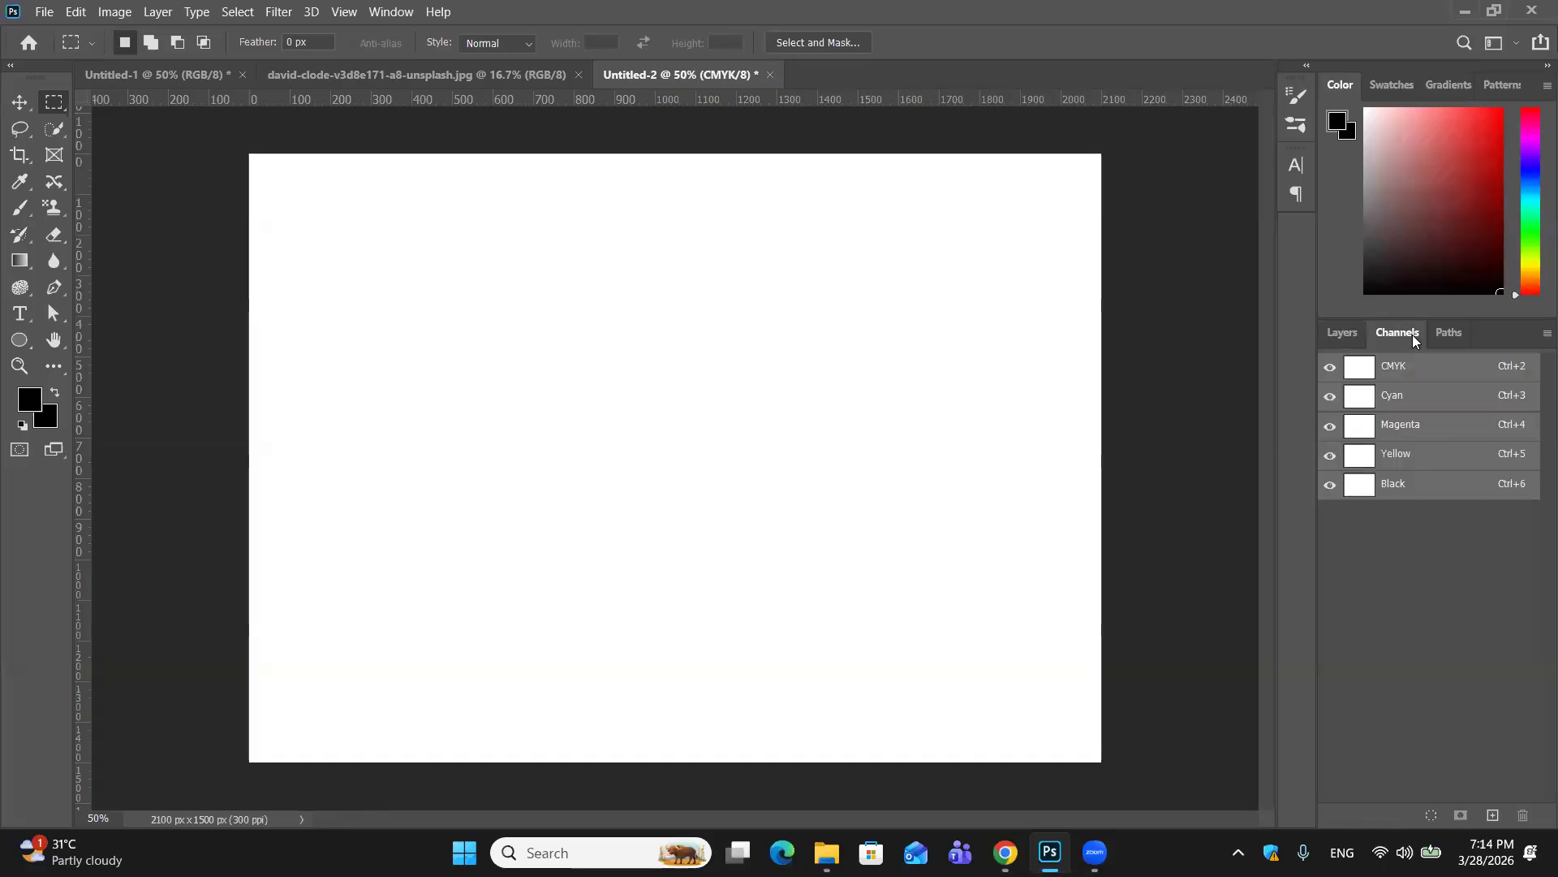
click(1349, 337)
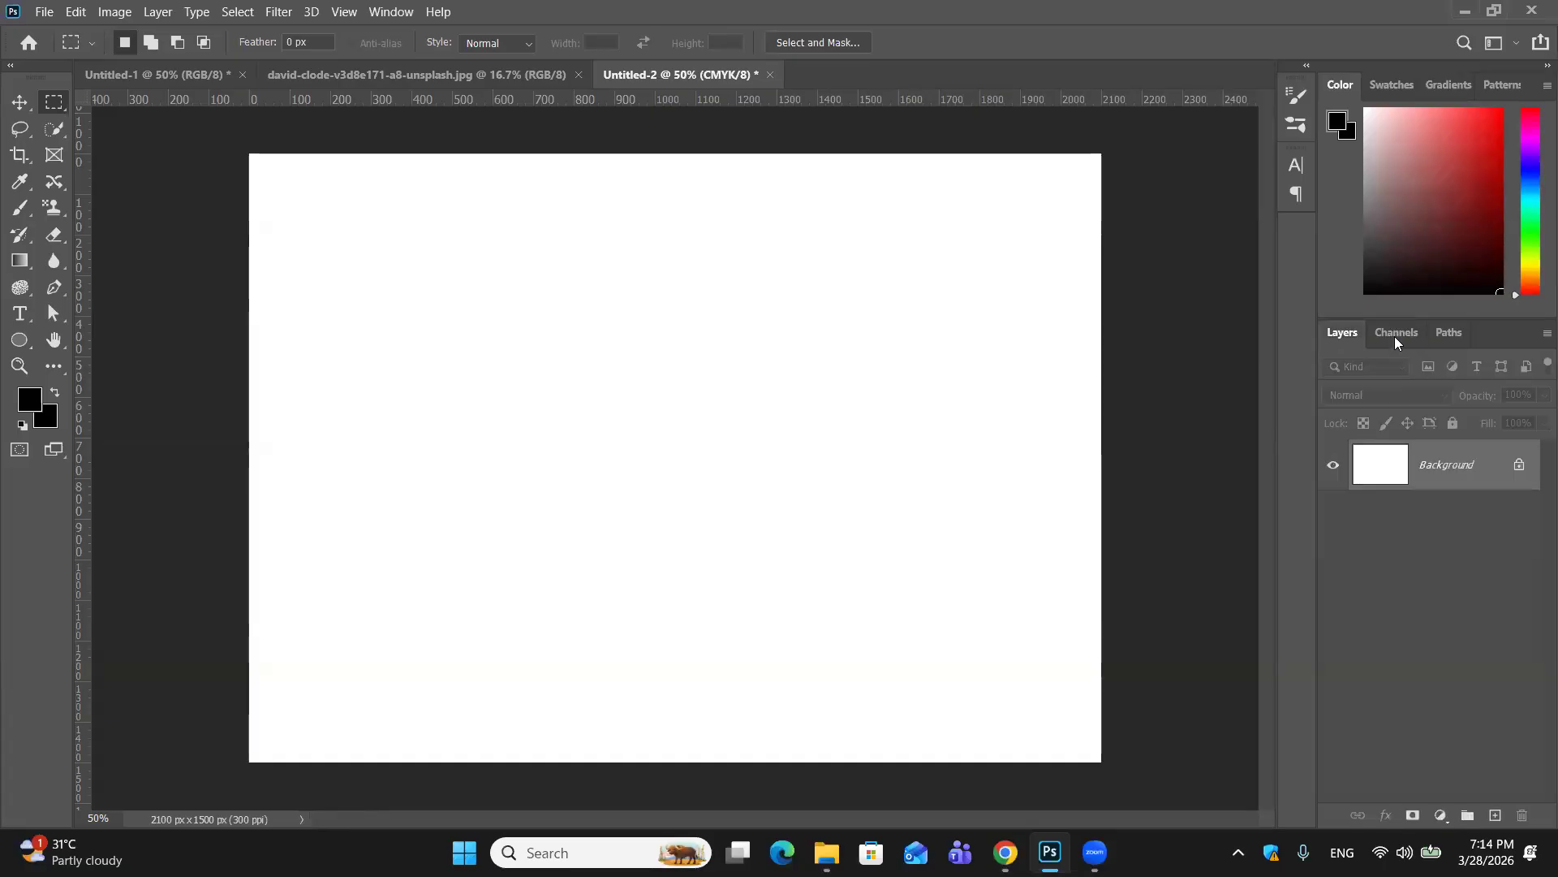
click(1395, 336)
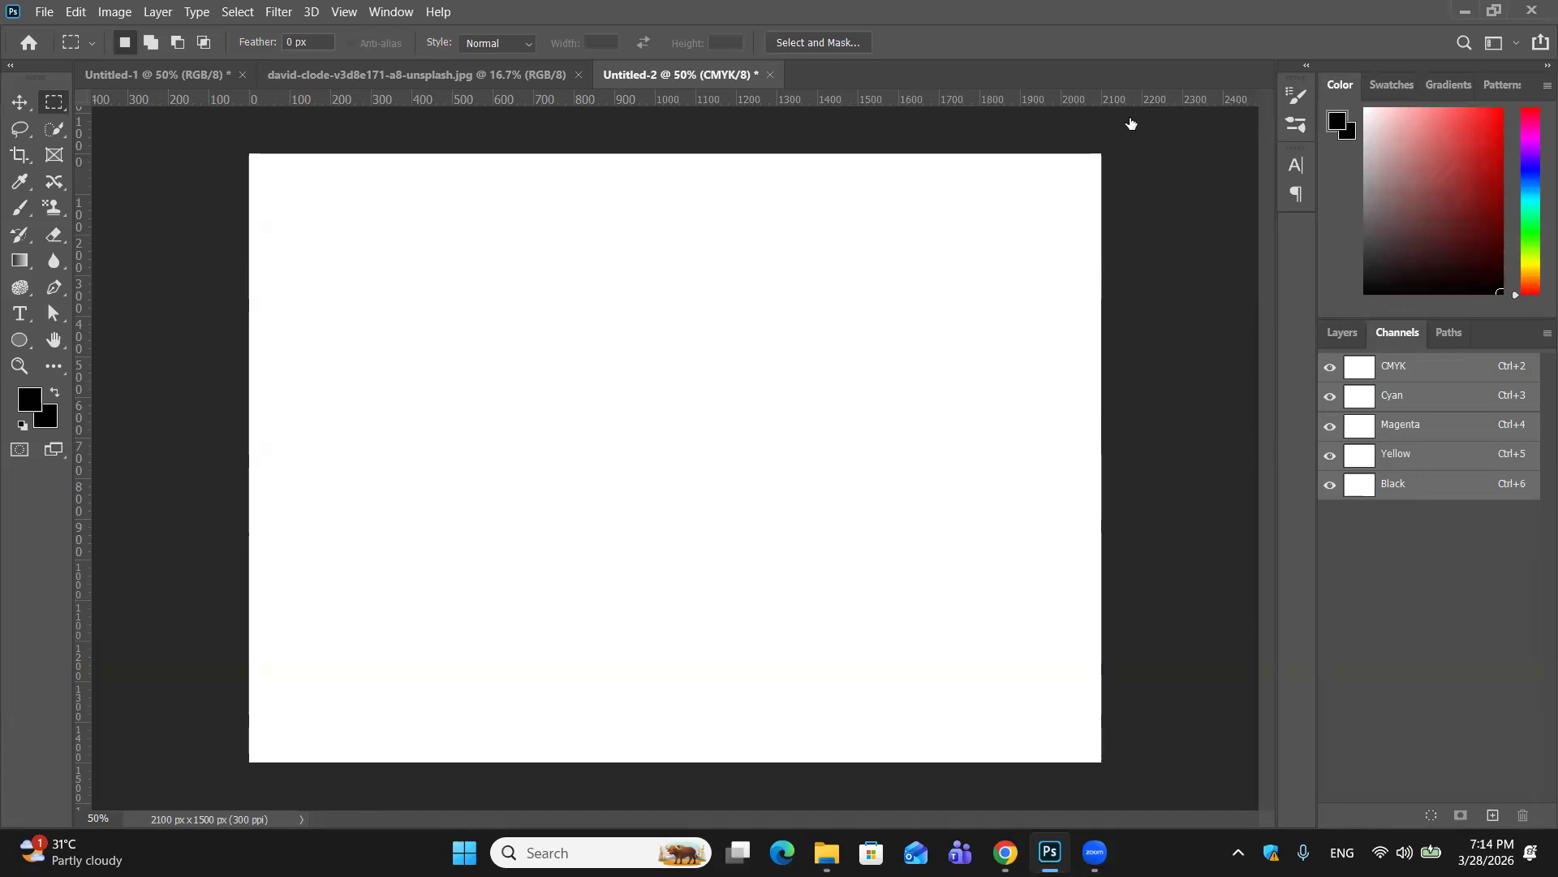
Step: Close Untitled-2 without saving it, and close the david-clode photo, leaving only Untitled-1 open
click(770, 74)
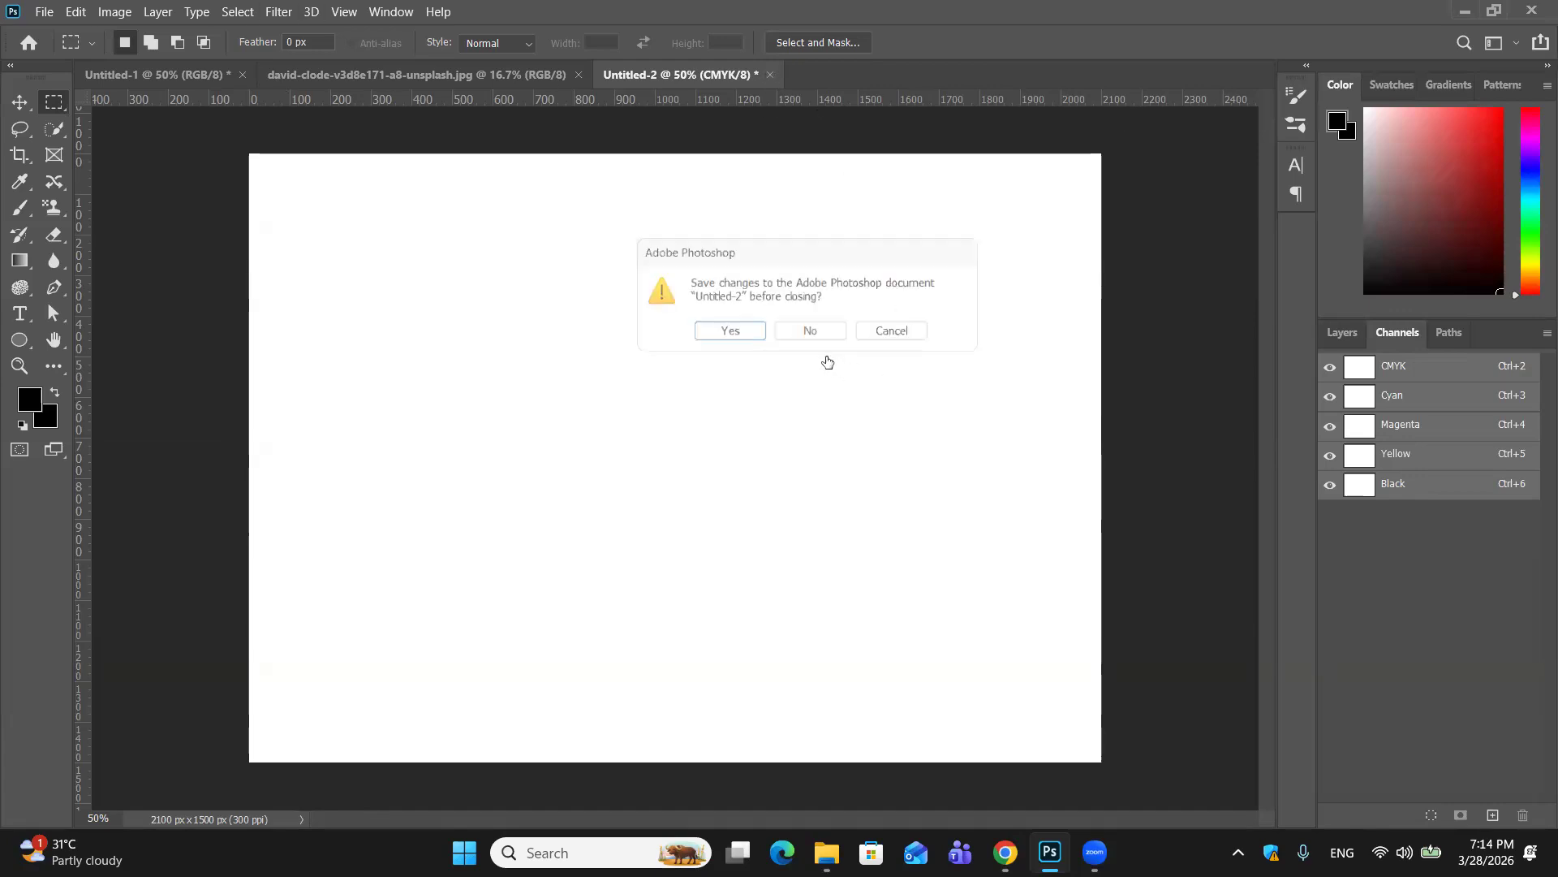
click(838, 330)
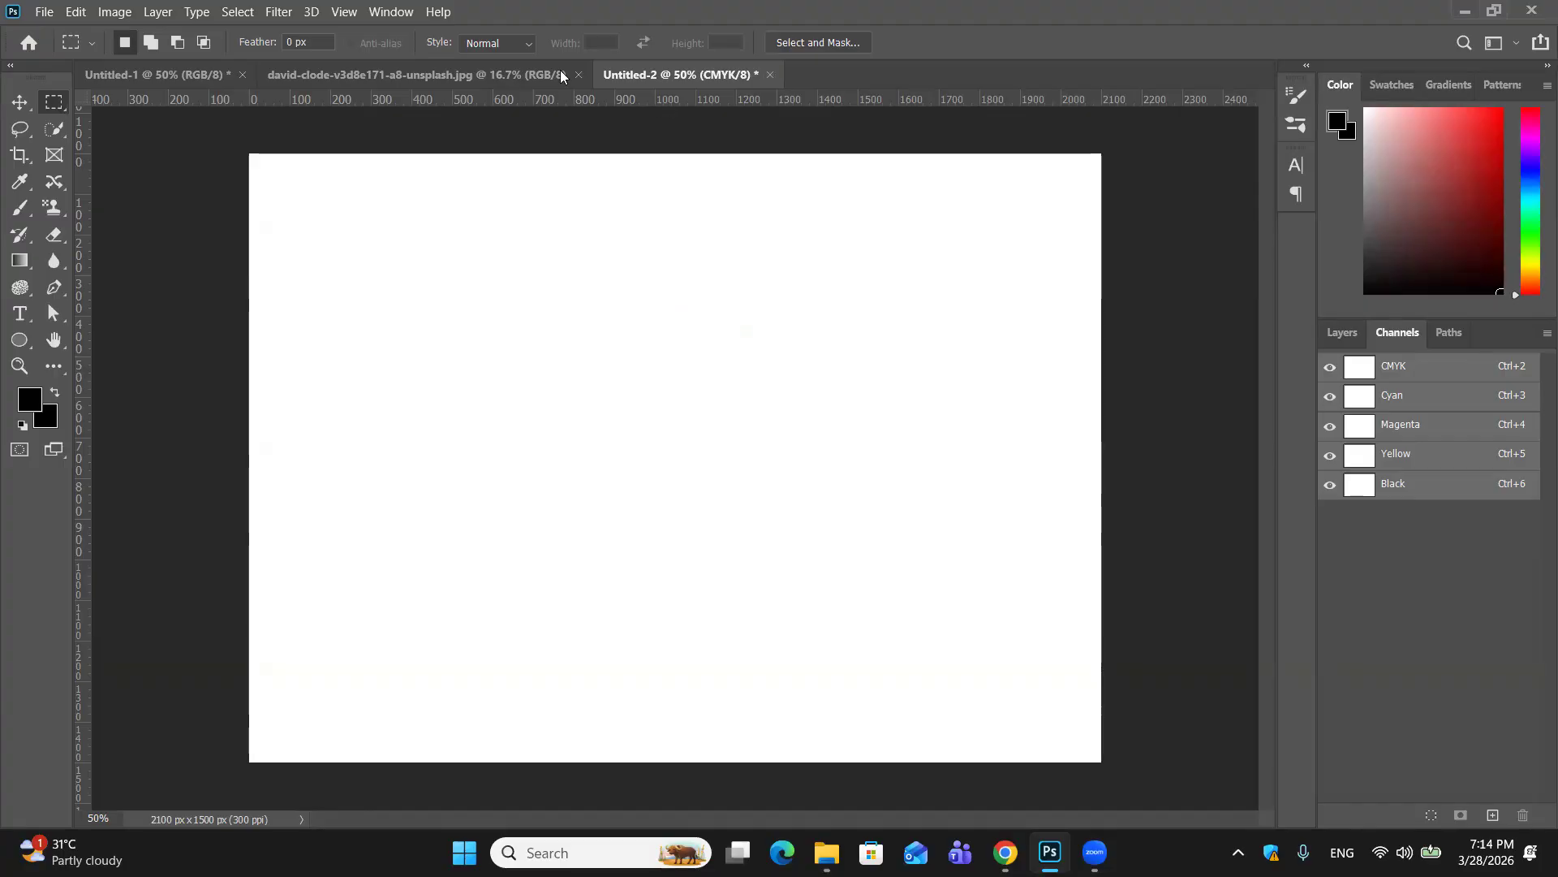
click(578, 75)
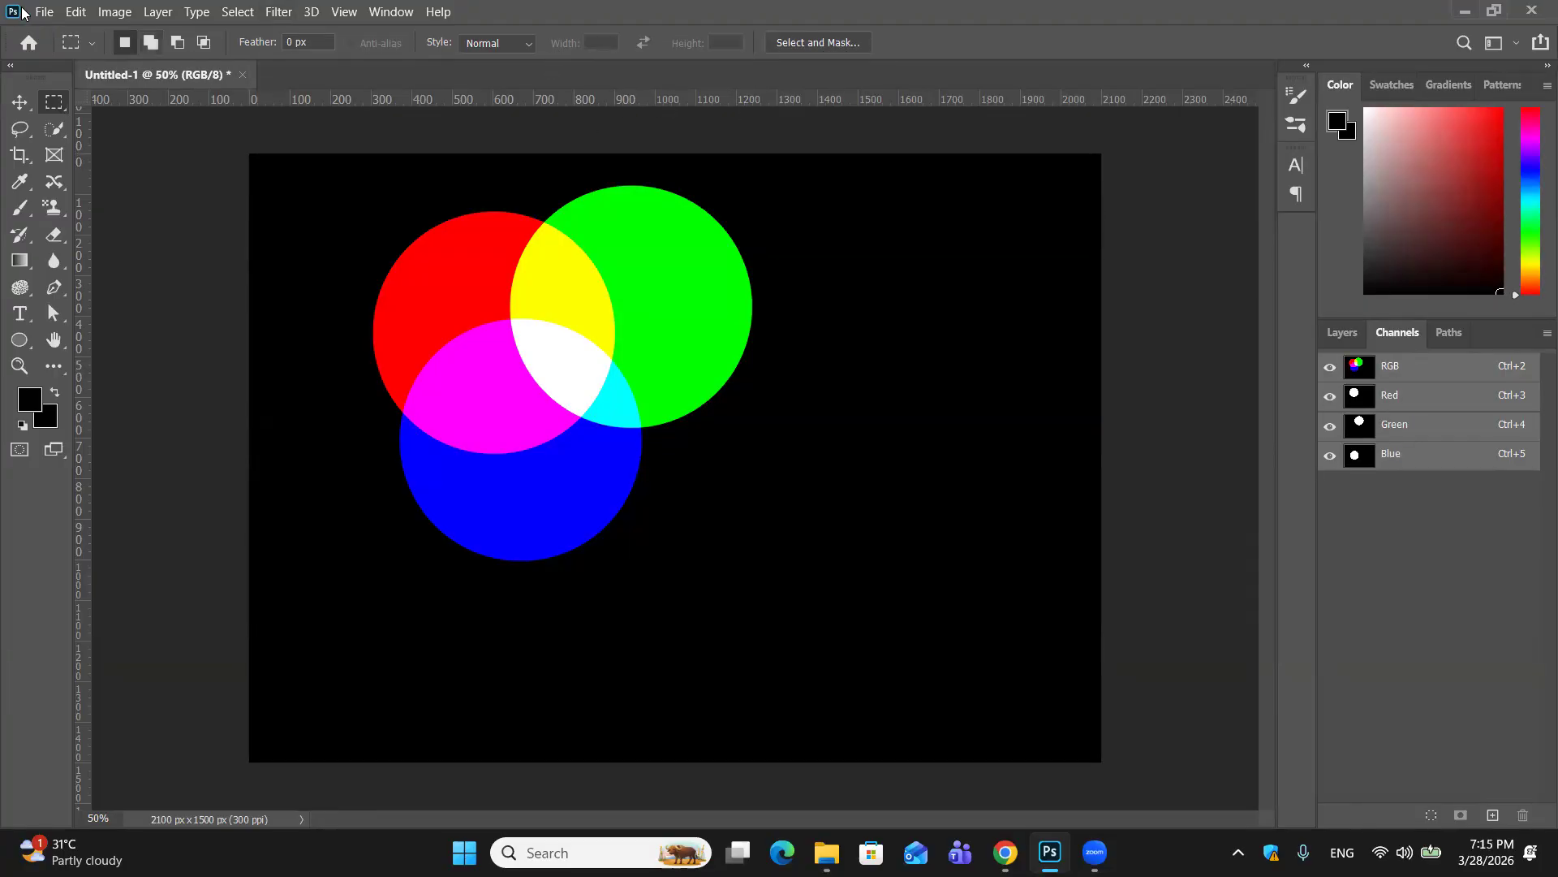
Step: Create a landscape 7 x 5 inch document at 300 pixels/inch in RGB Color mode
key(alt+f)
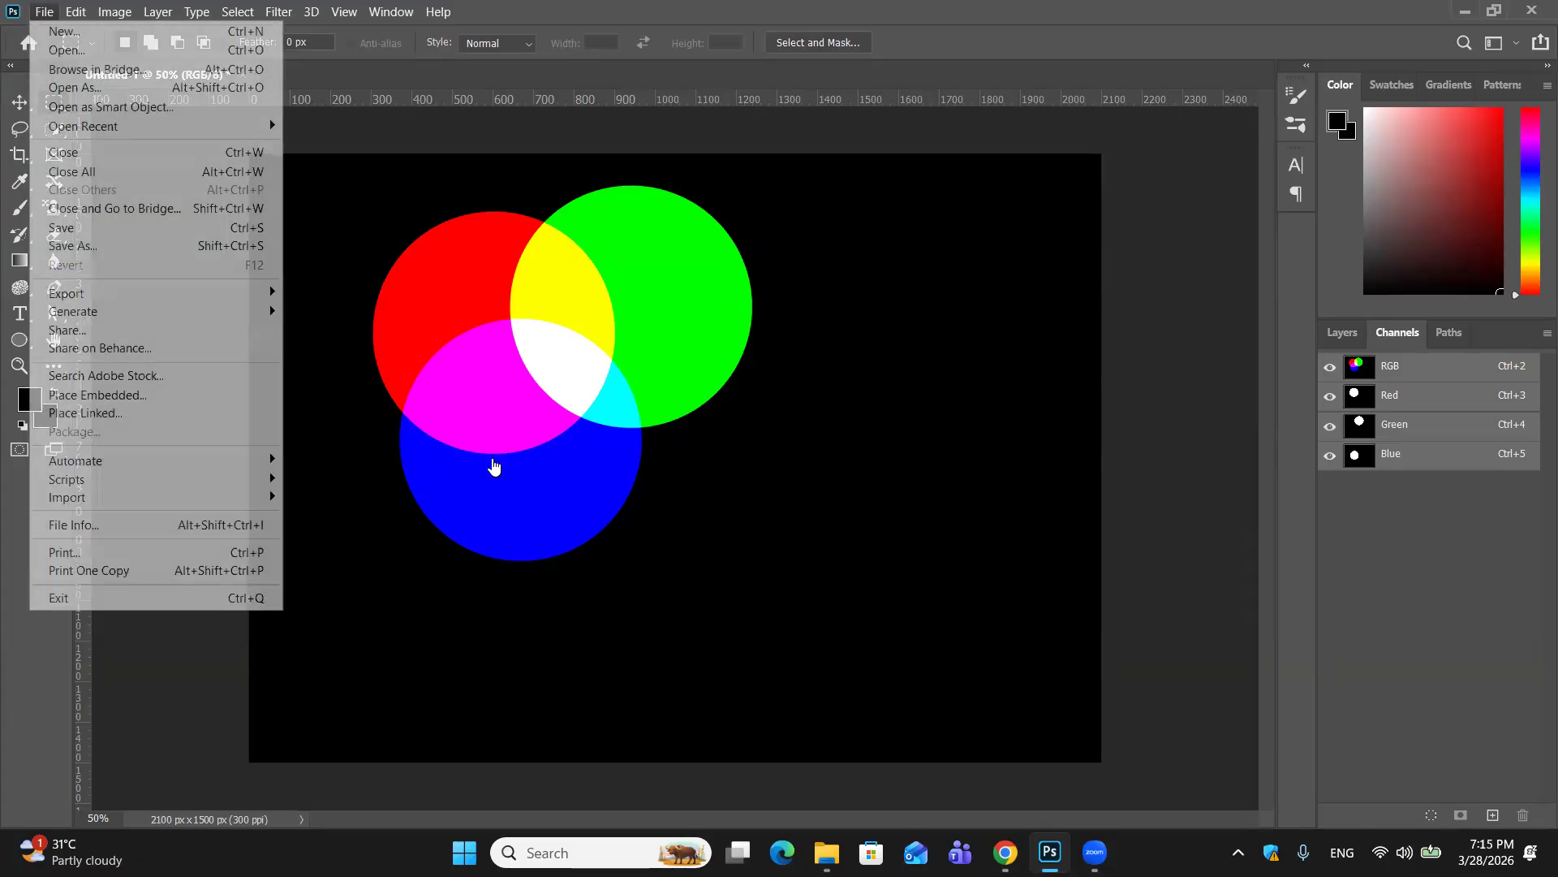
key(ctrl+n)
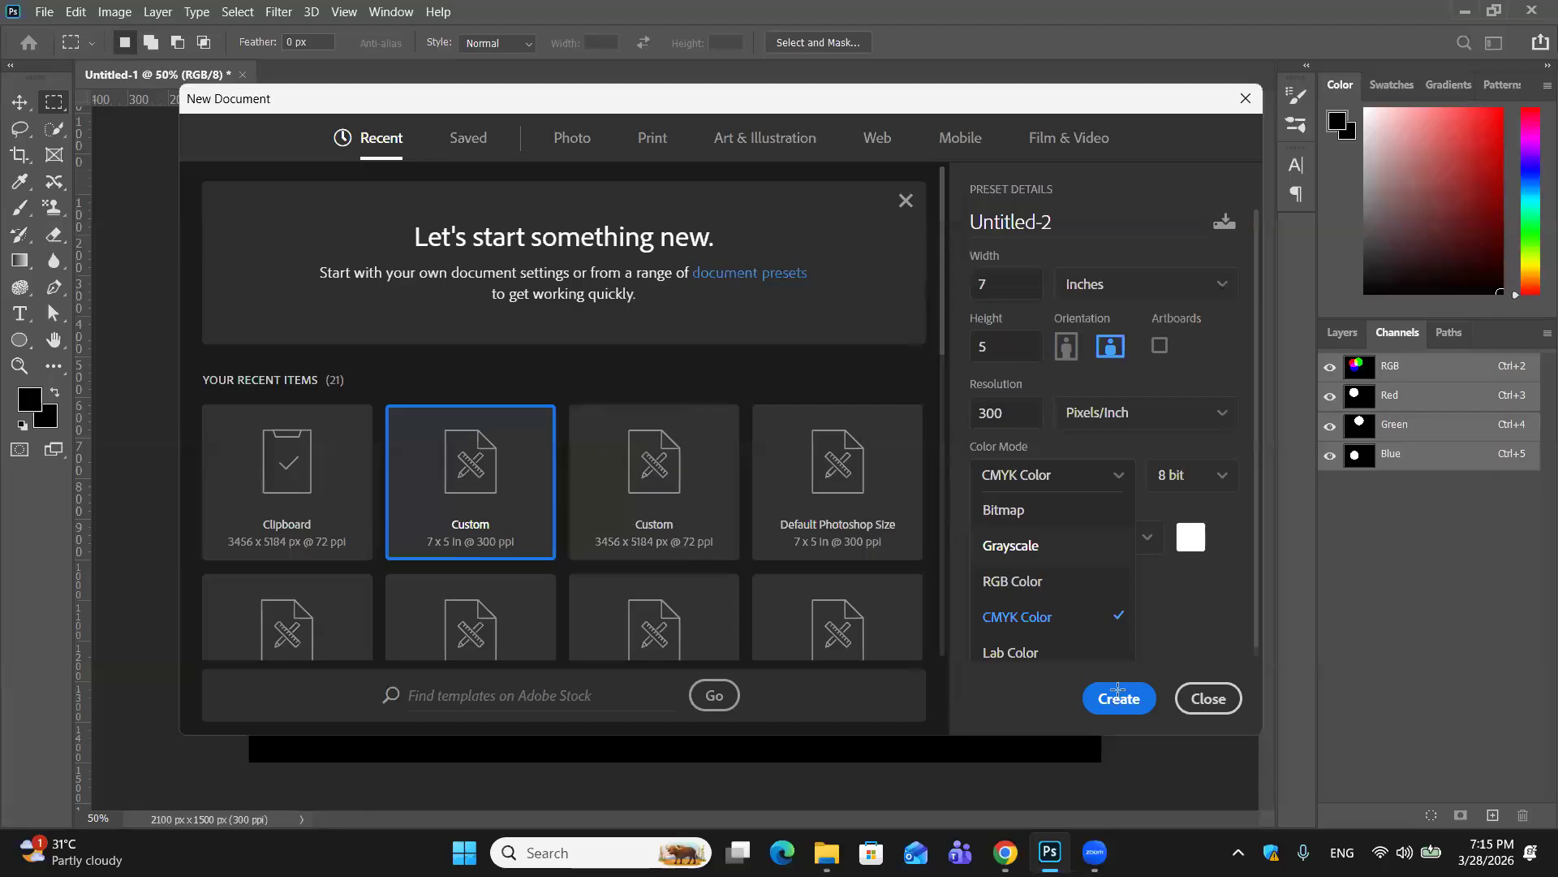
key(Up)
key(Return)
click(1119, 698)
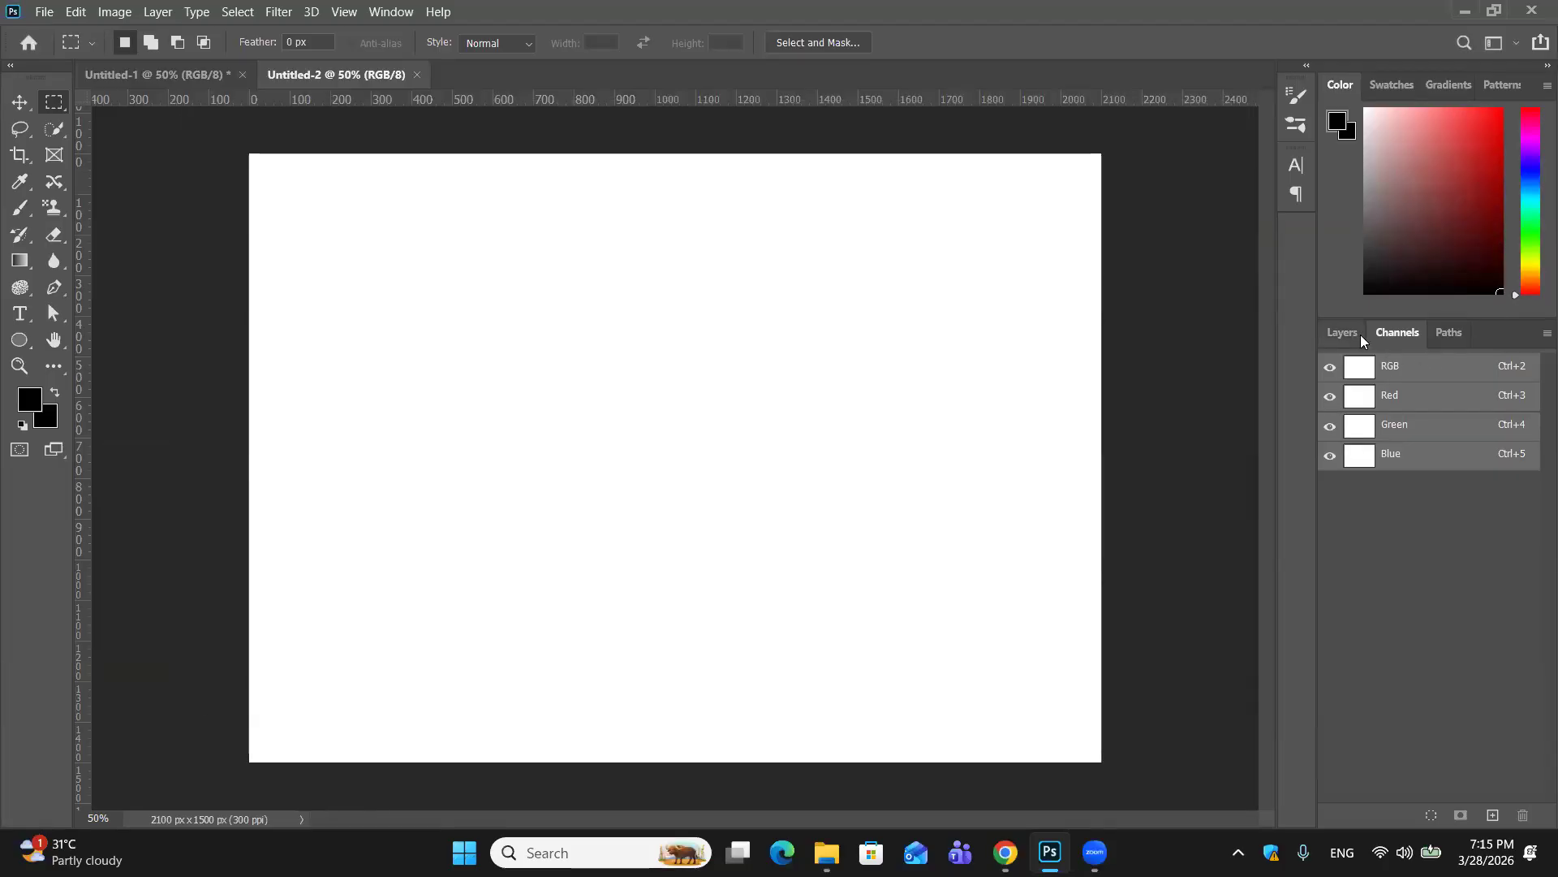
Step: Display the layers and build one stepped marquee selection from overlapping rectangles that get shorter toward the right
click(1344, 334)
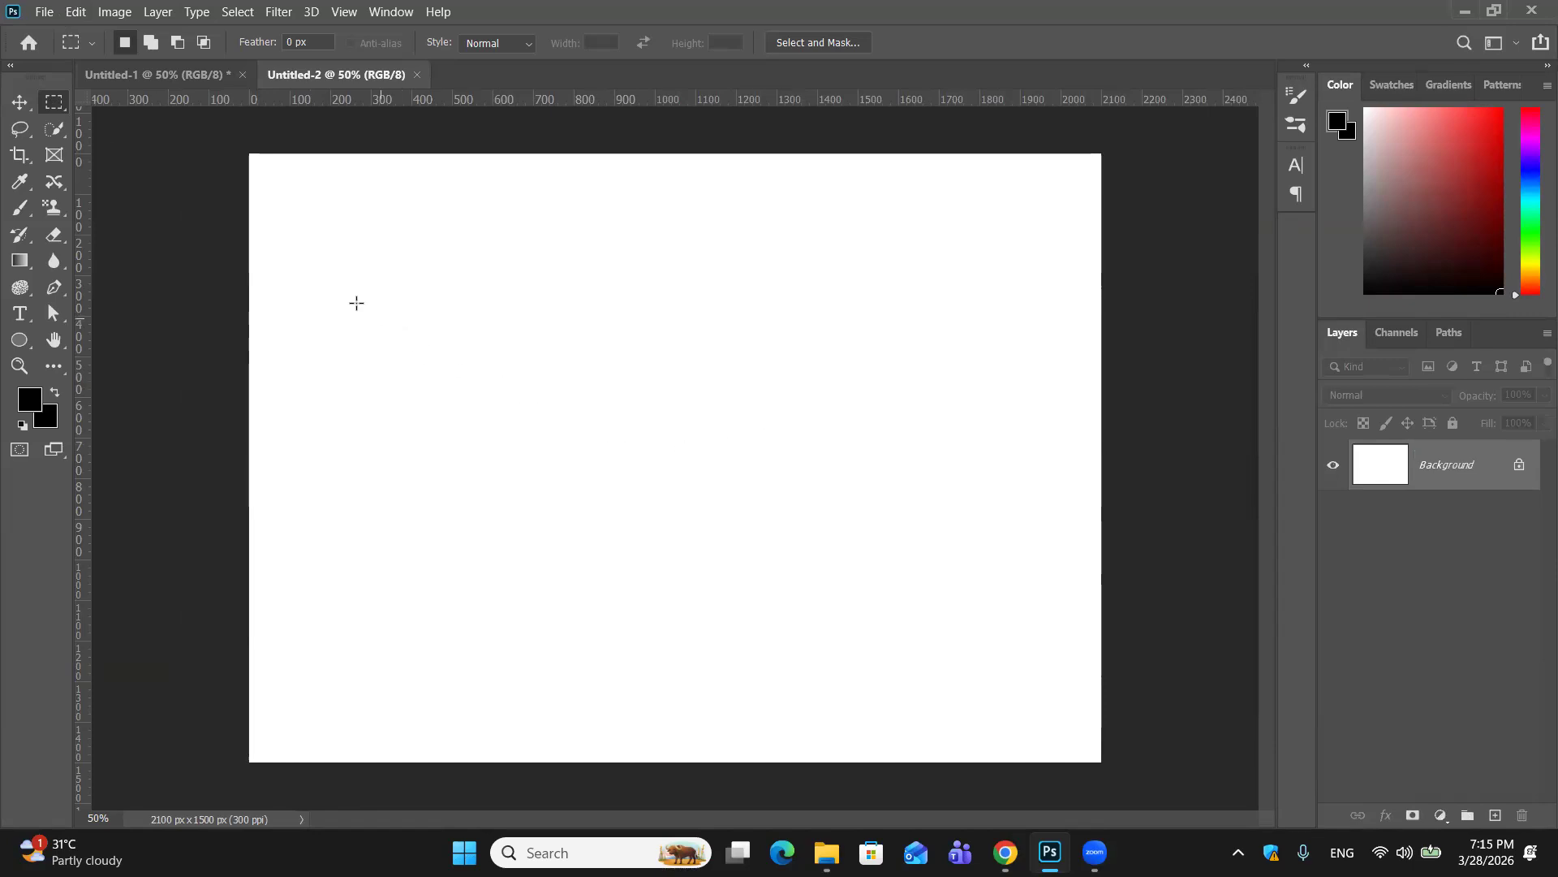
drag(290, 323, 603, 518)
key(shift)
drag(547, 365, 755, 460)
drag(718, 393, 976, 425)
Step: Subtract five narrow vertical strips from the stepped selection, splitting it into six separate parts
drag(347, 311, 418, 540)
drag(485, 306, 534, 569)
drag(663, 342, 705, 500)
drag(808, 355, 839, 446)
drag(932, 390, 956, 455)
Step: Save the split selection as a new channel named new1 in Untitled-2, and clear the selection
right_click(522, 351)
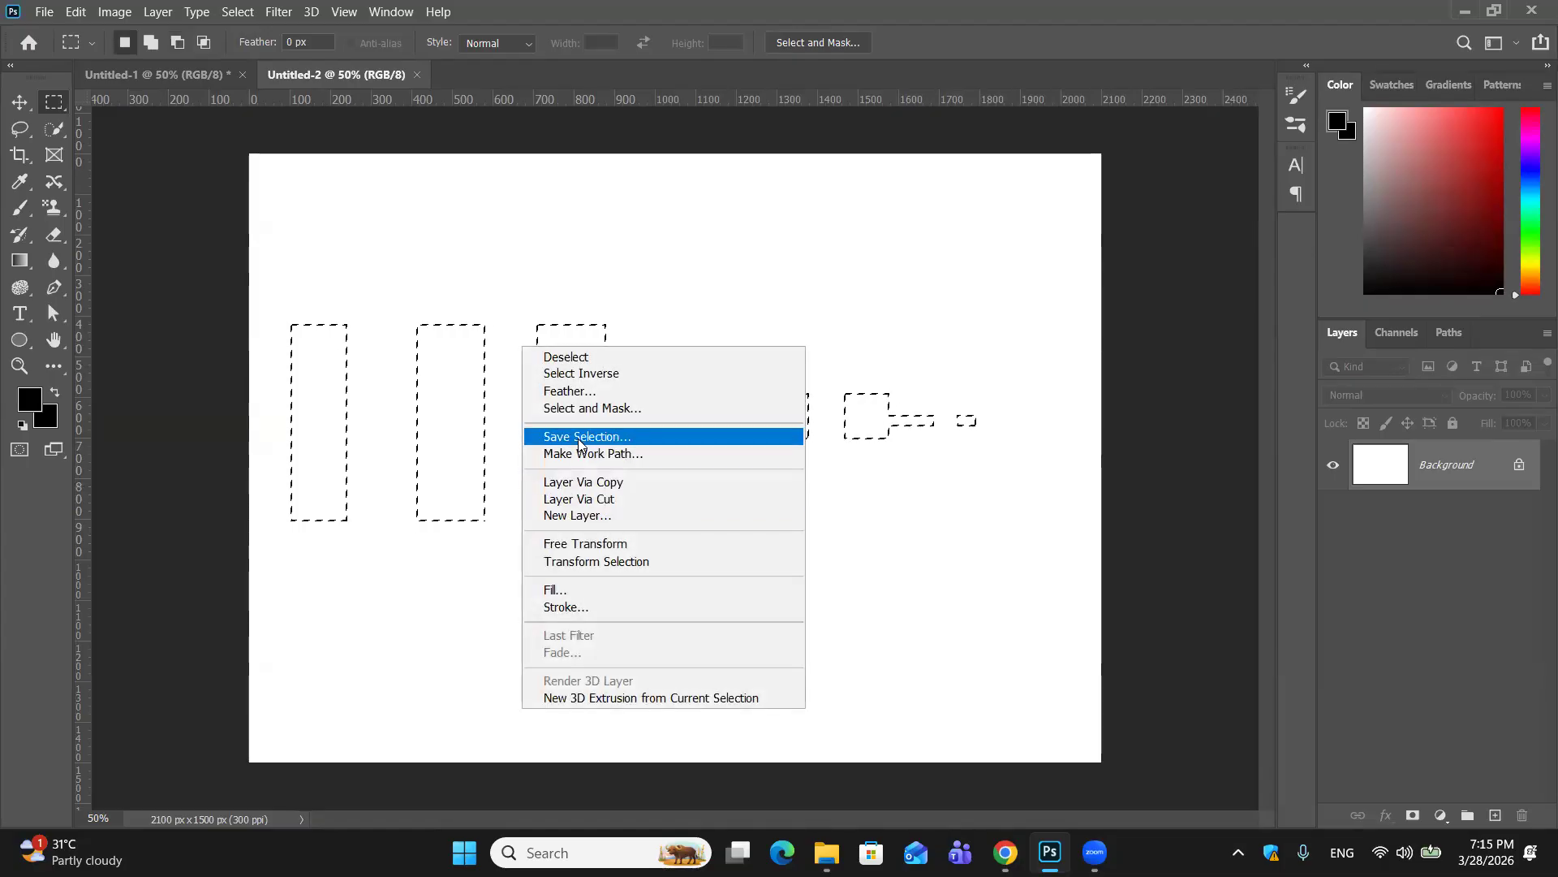
click(579, 439)
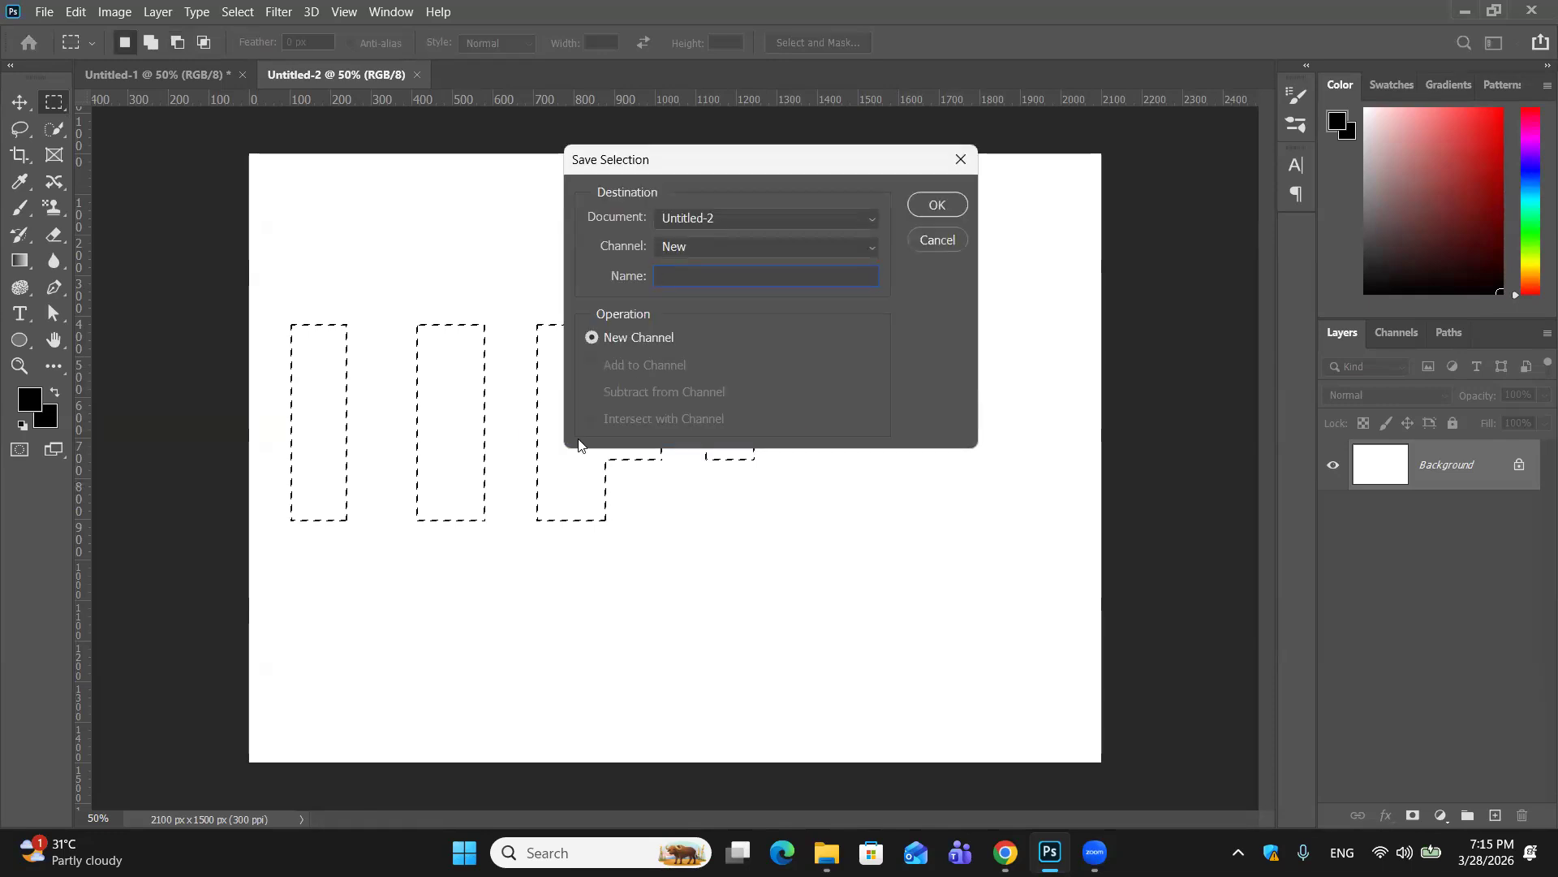
text(new)
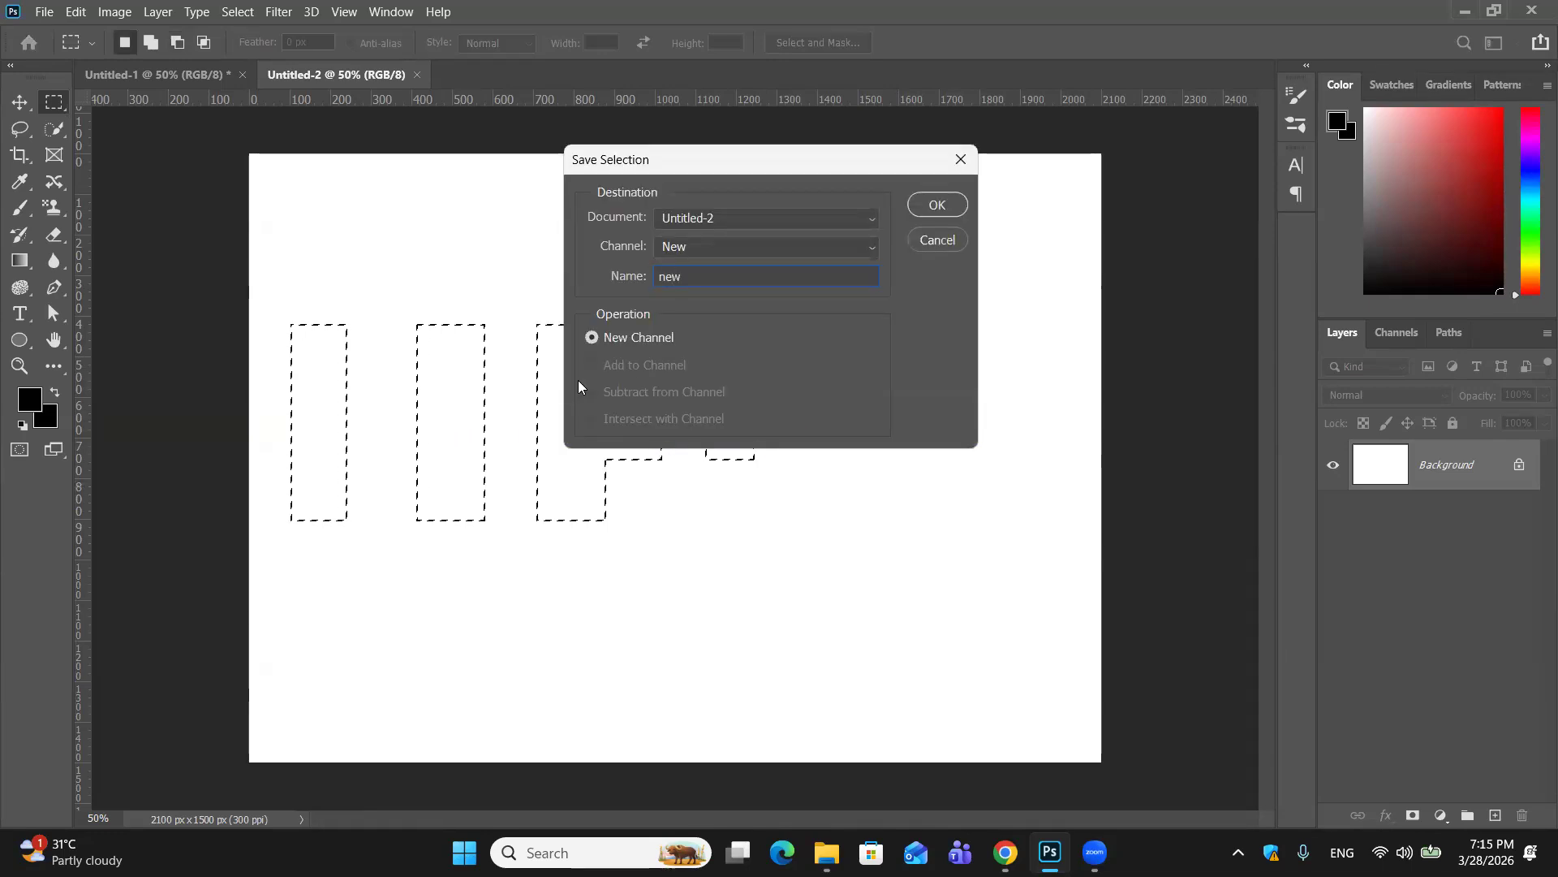
text(1)
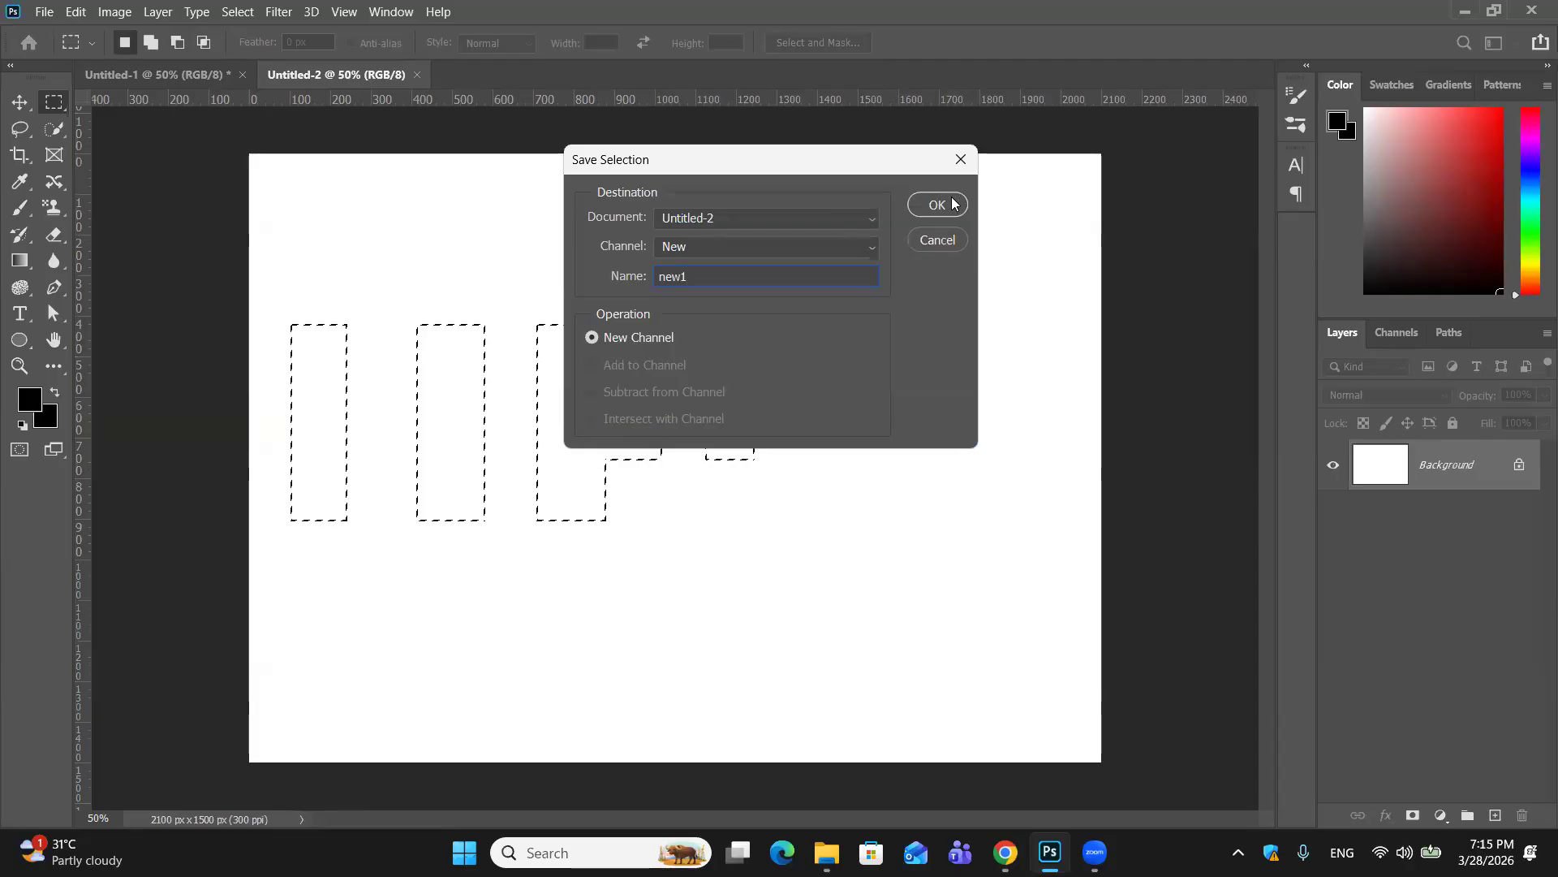
click(949, 205)
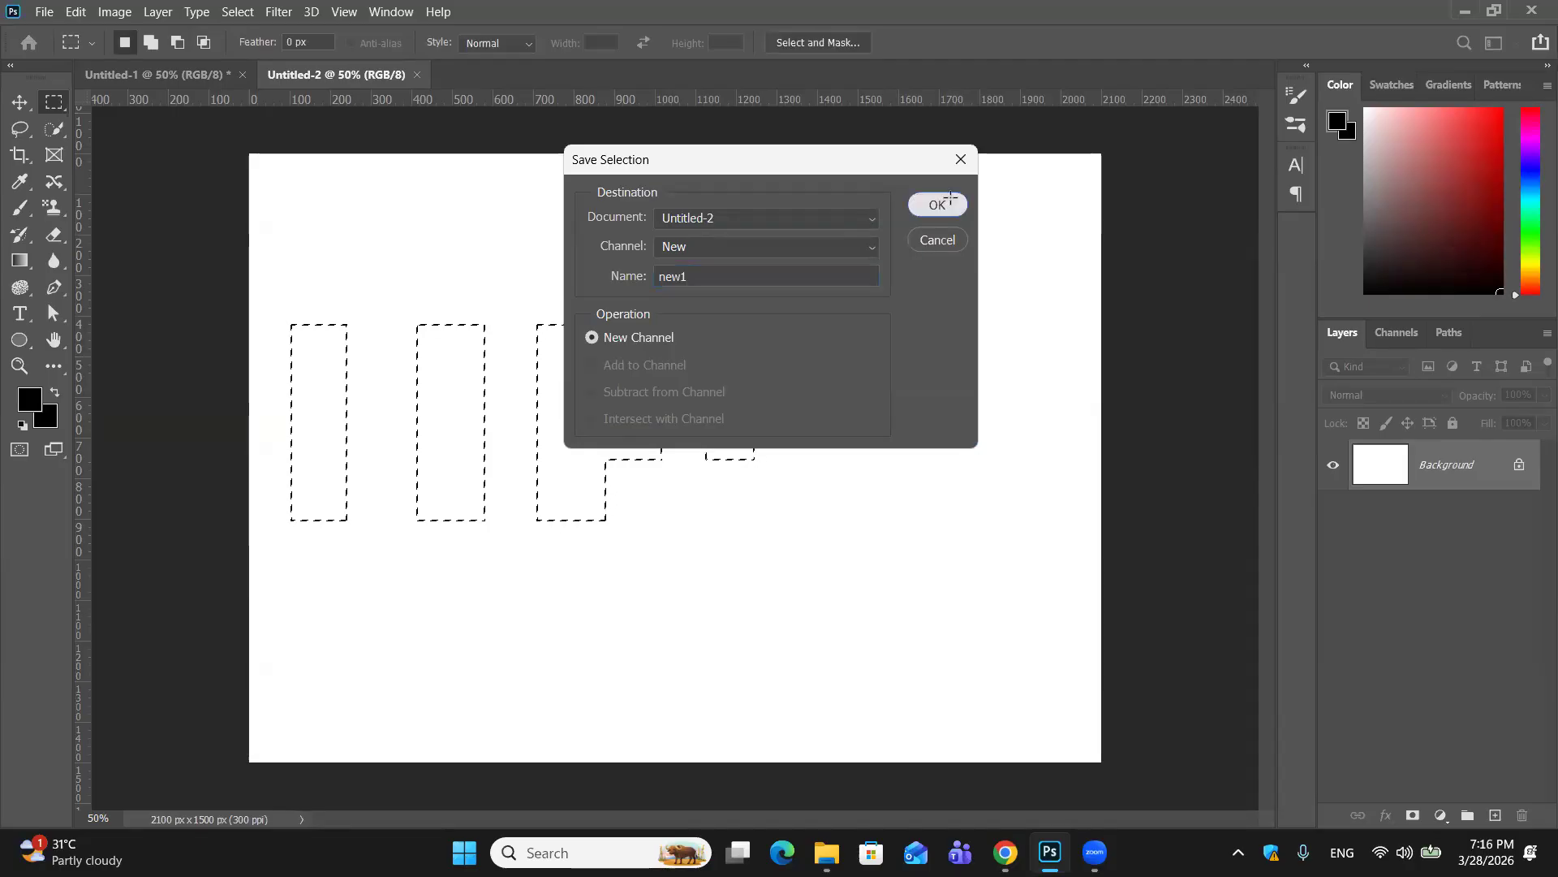
key(ctrl+d)
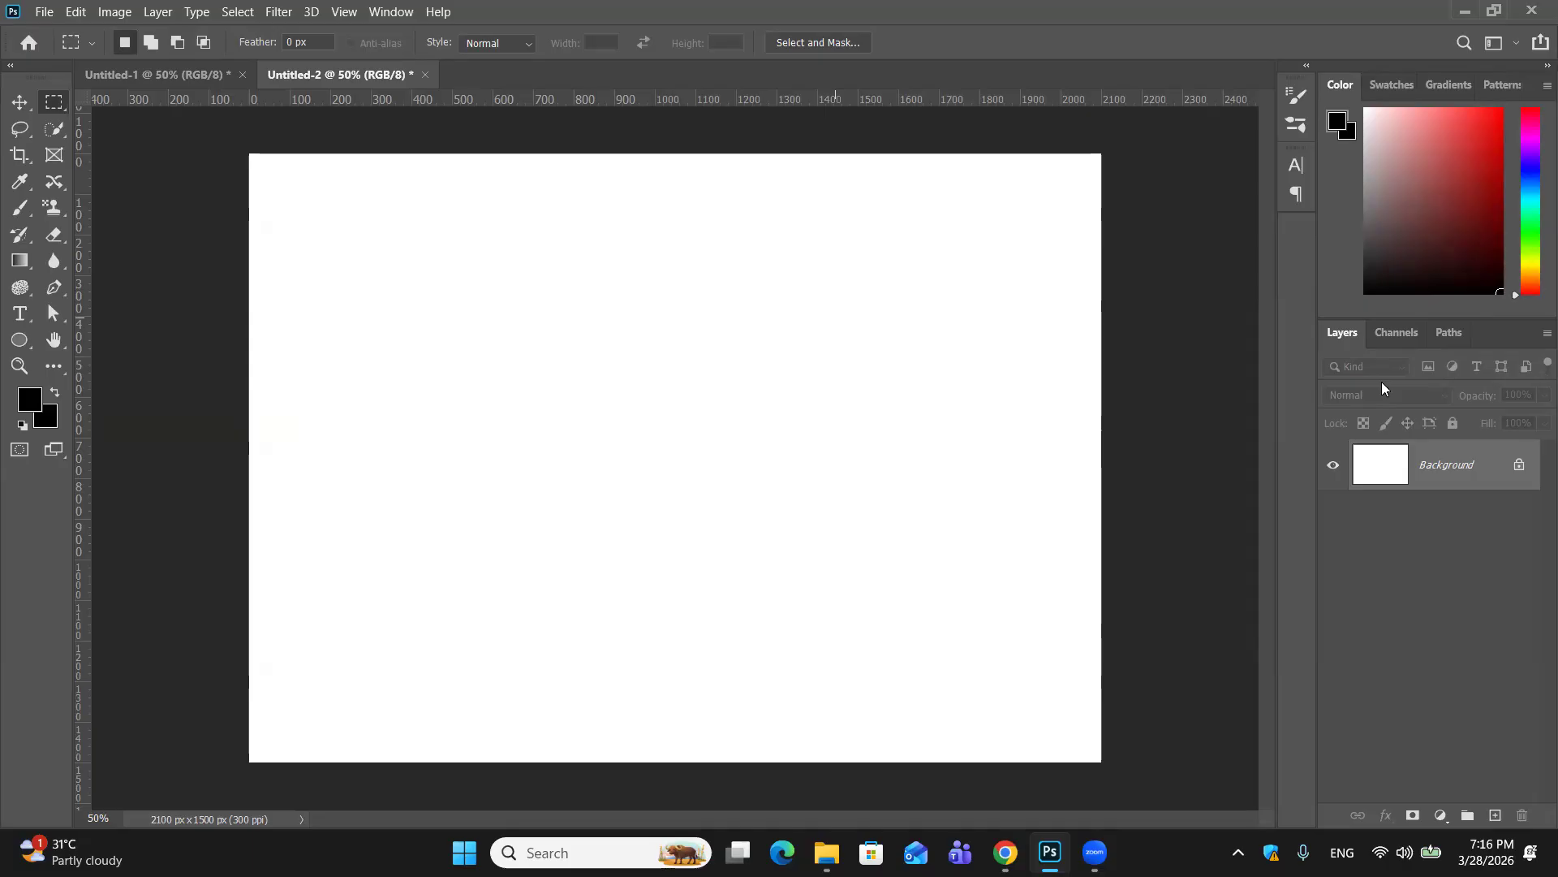
Step: View the saved new1 channel, add two empty alpha channels below it, and display new1 again
click(1405, 343)
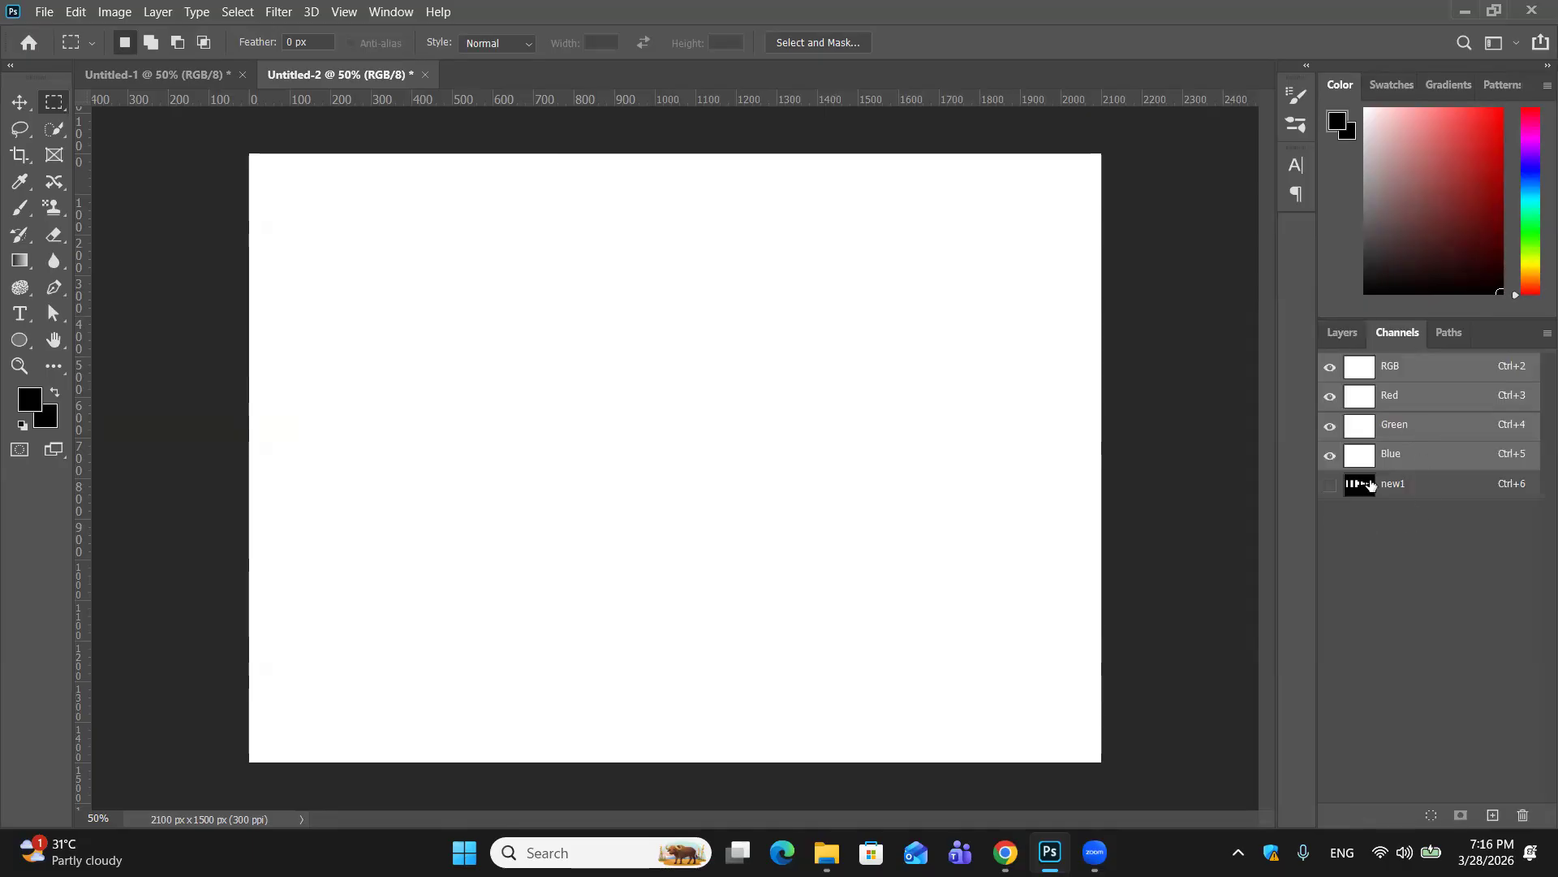
click(1423, 492)
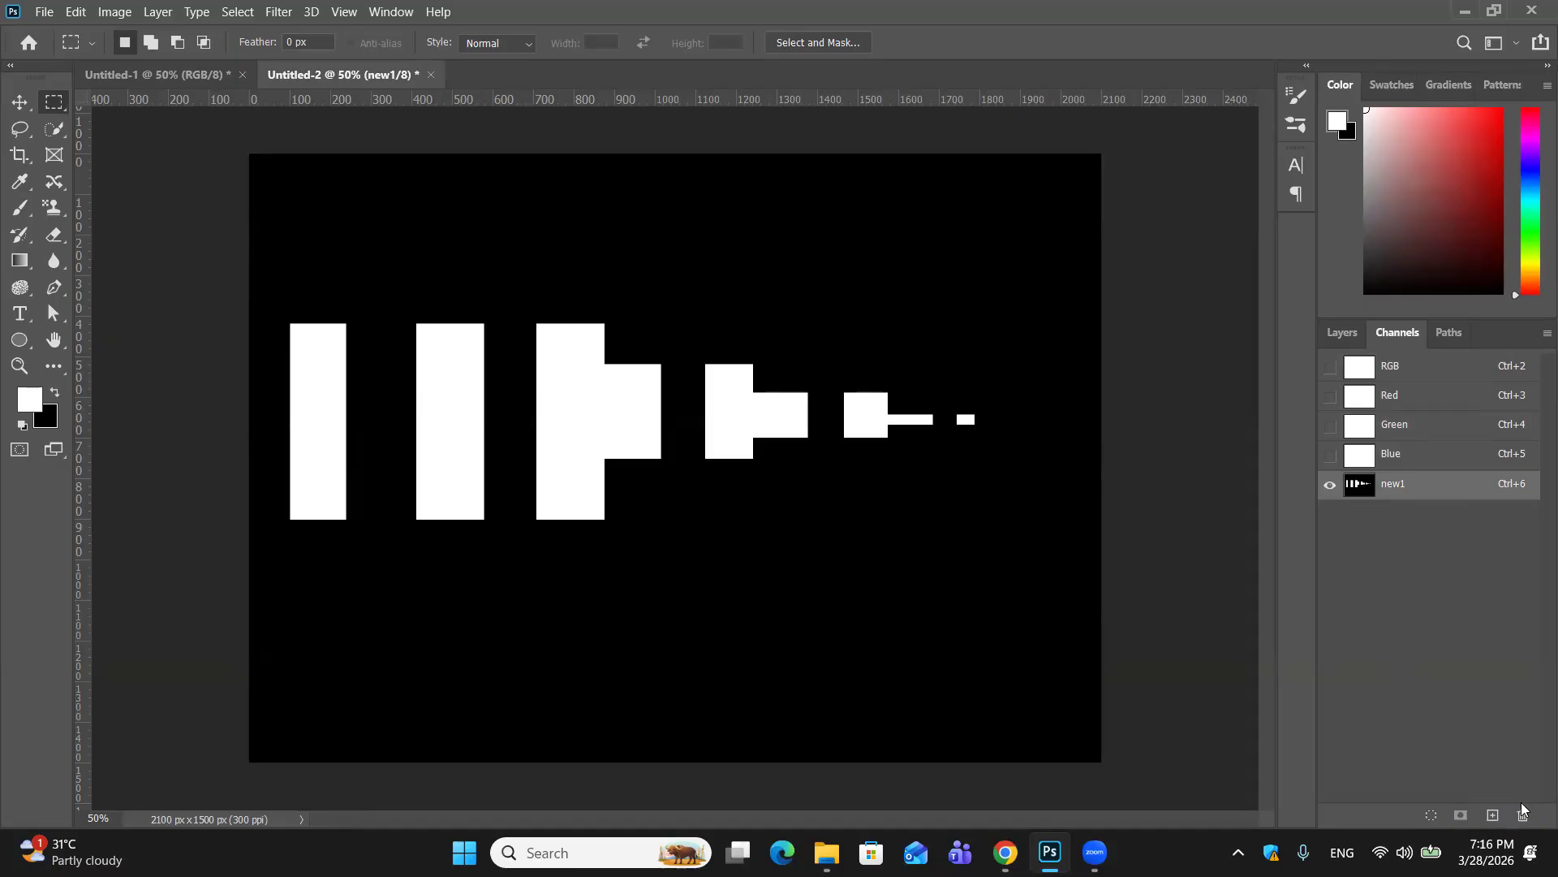
click(1492, 816)
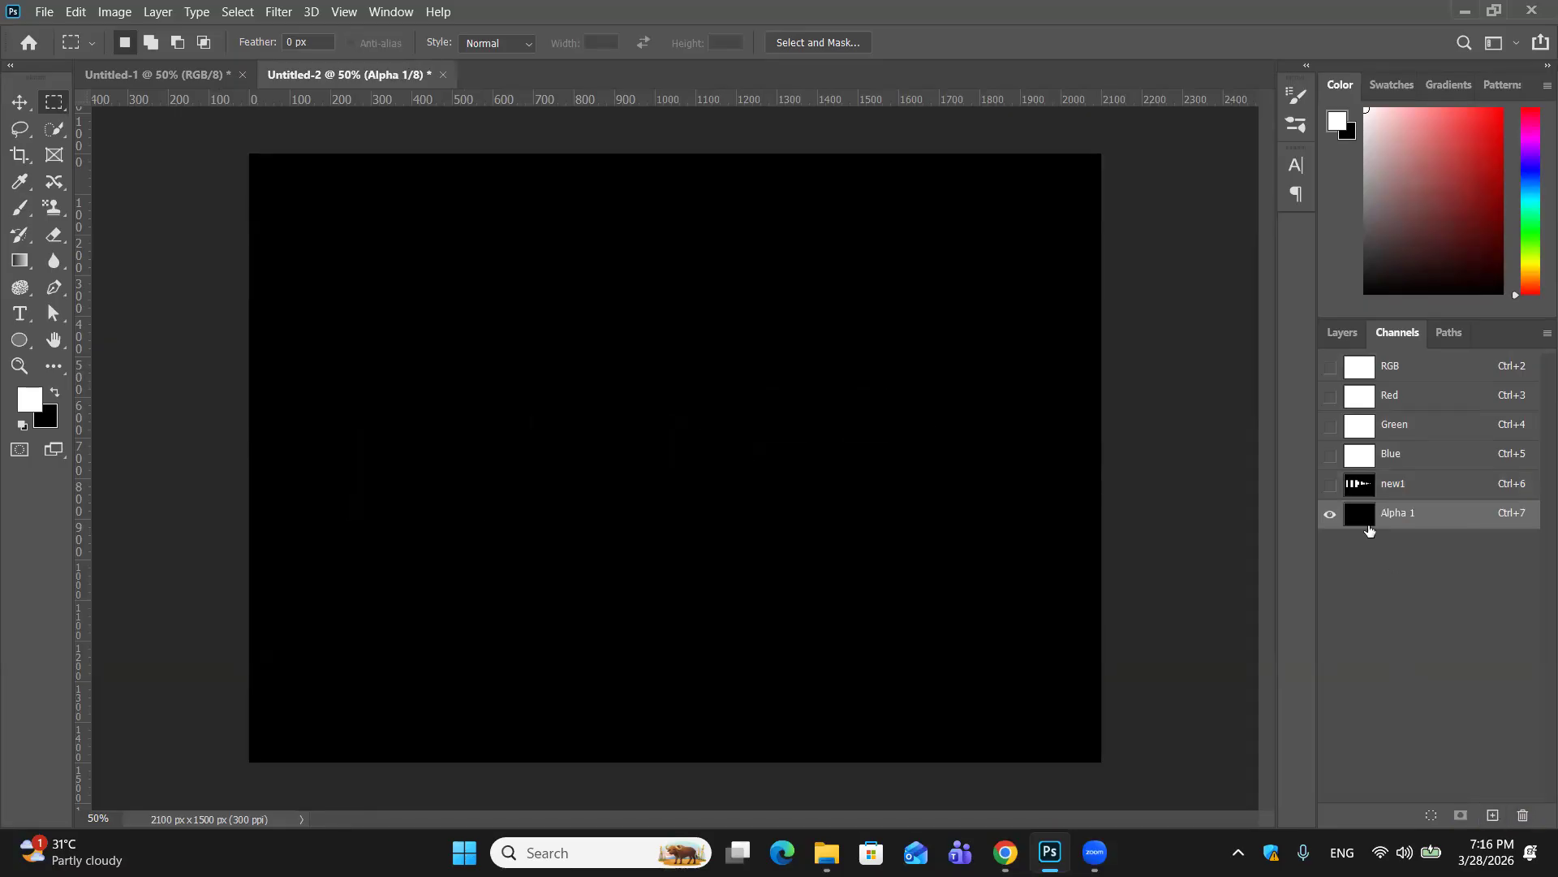
click(1493, 816)
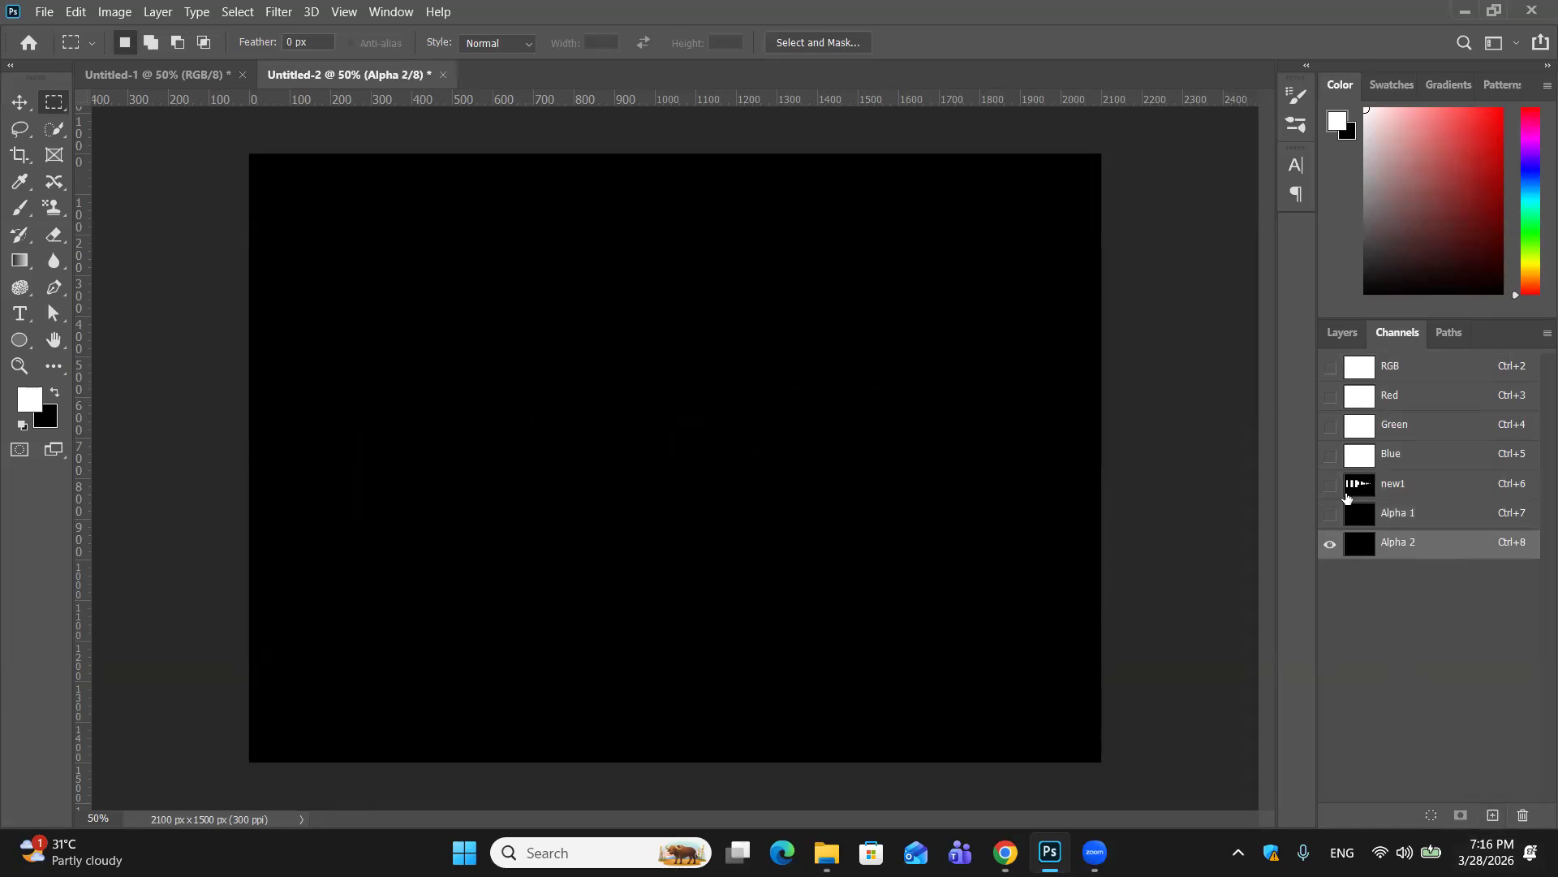
click(1407, 480)
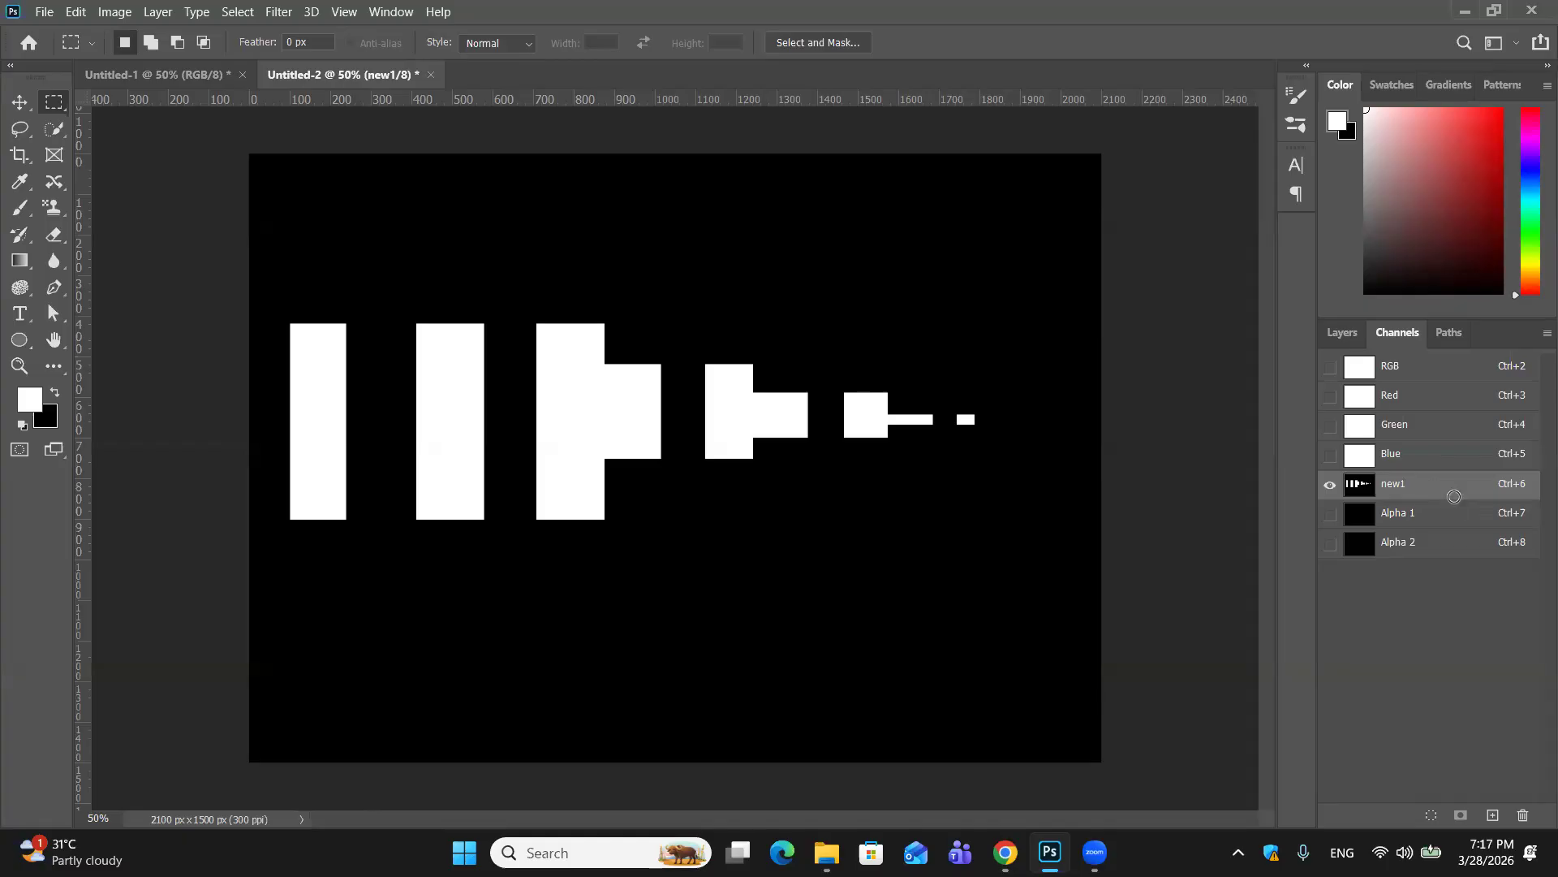
Step: Create another document from the recent 7 x 5 in at 300 ppi custom preset with RGB Color and a white background
click(30, 10)
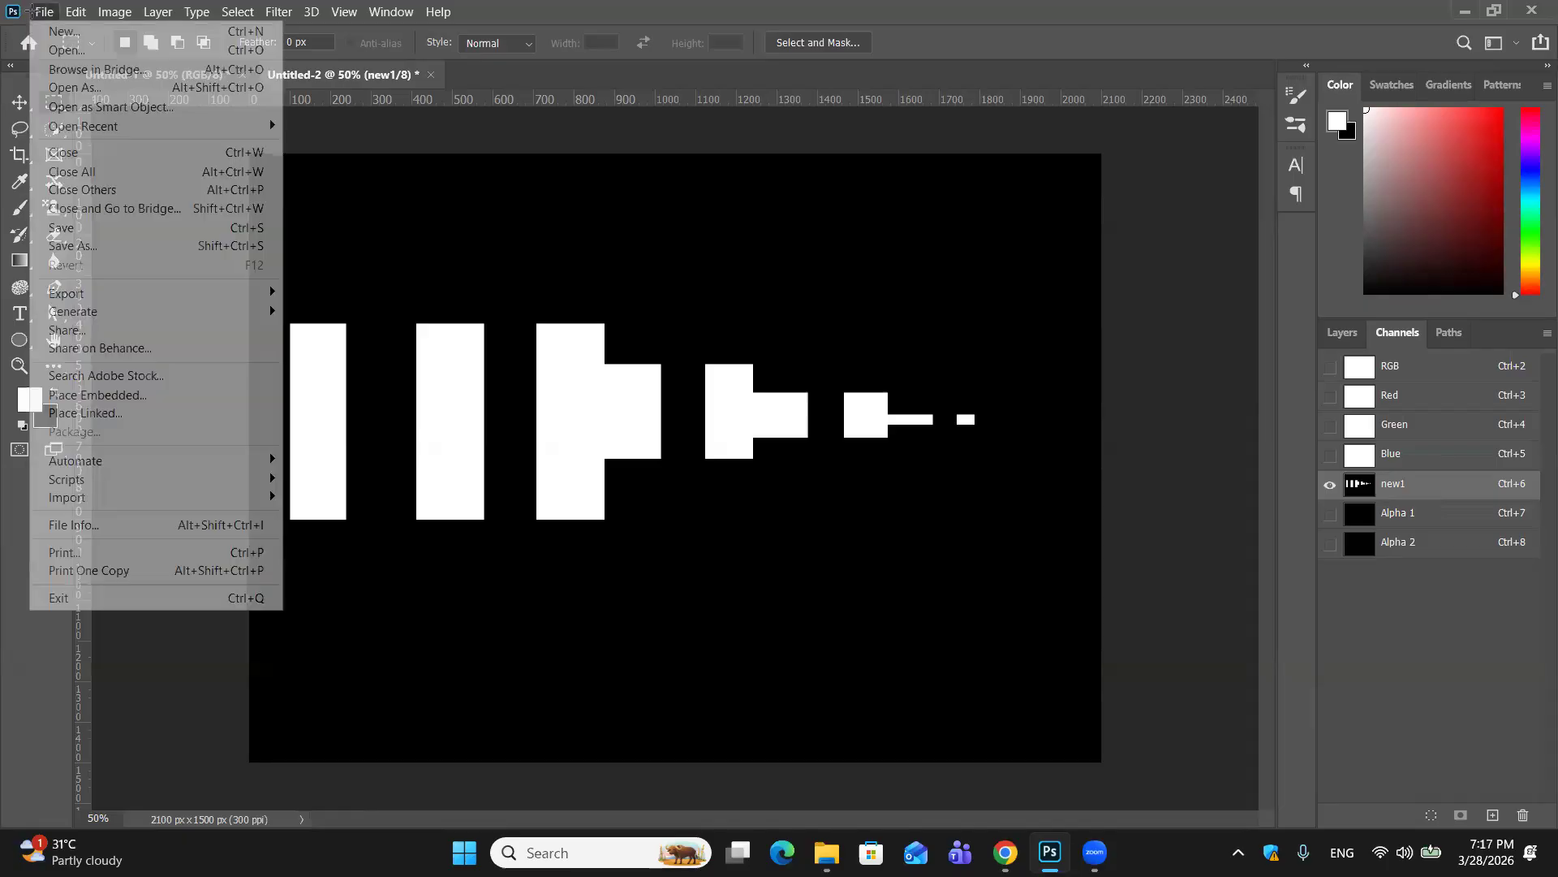
key(Right)
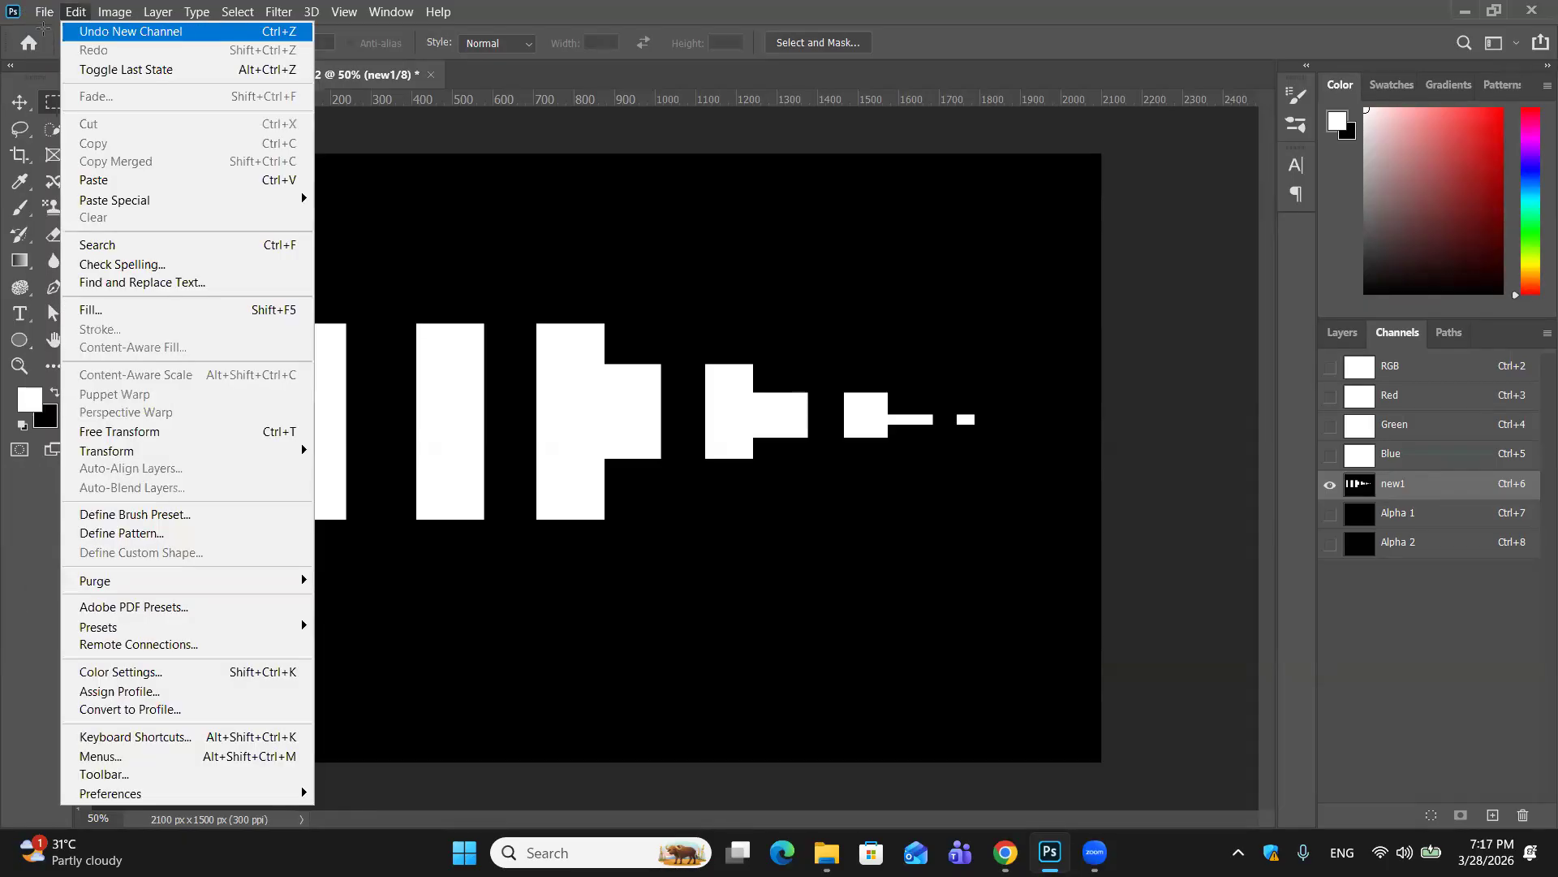
mouse_move(45, 15)
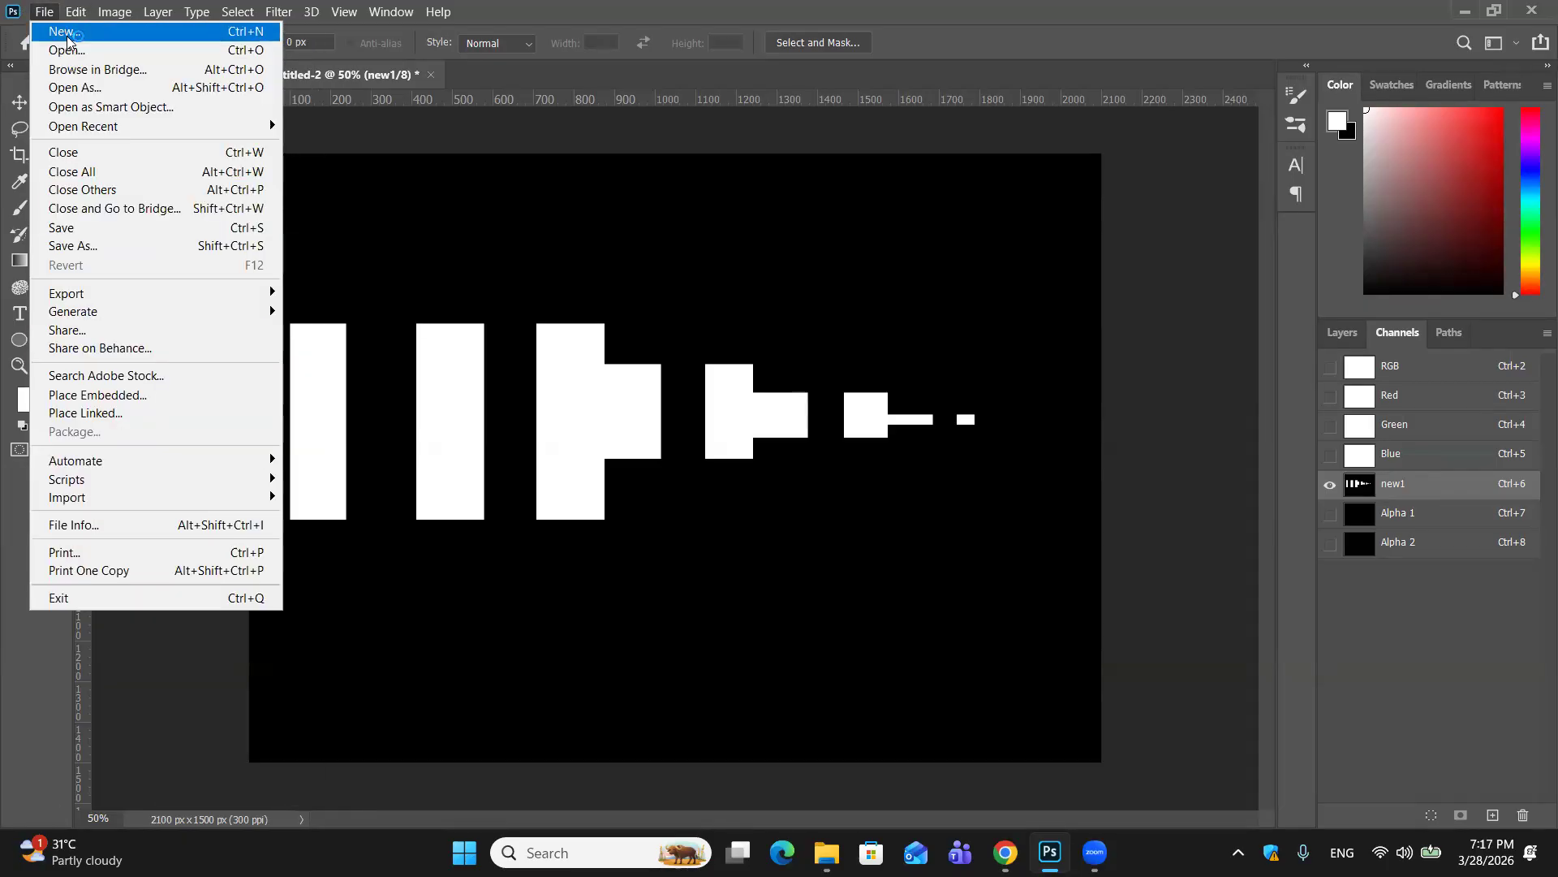
click(67, 36)
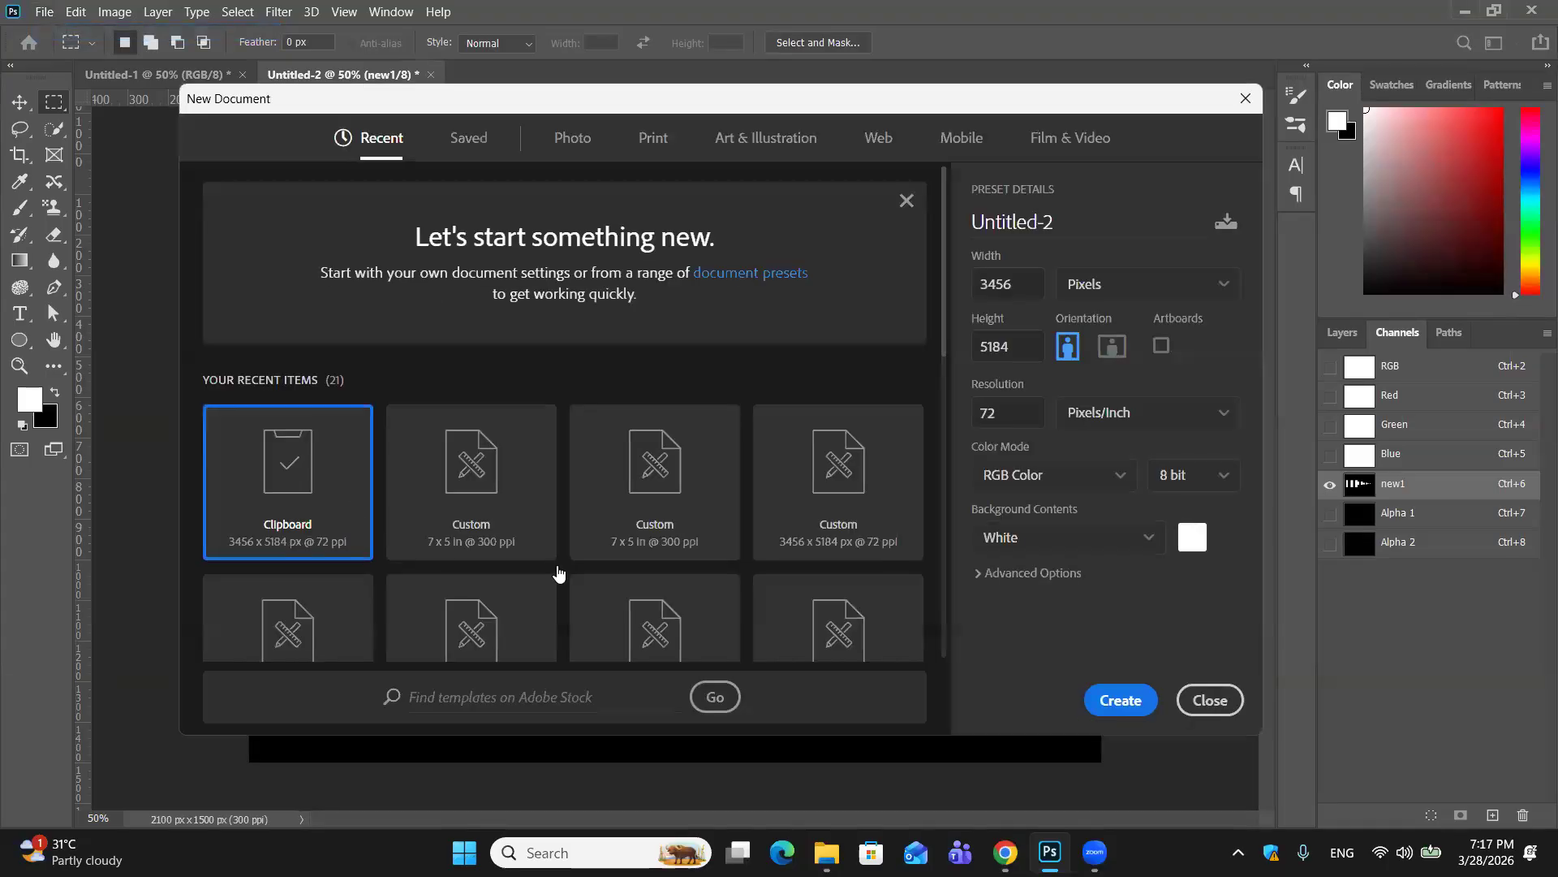
click(523, 551)
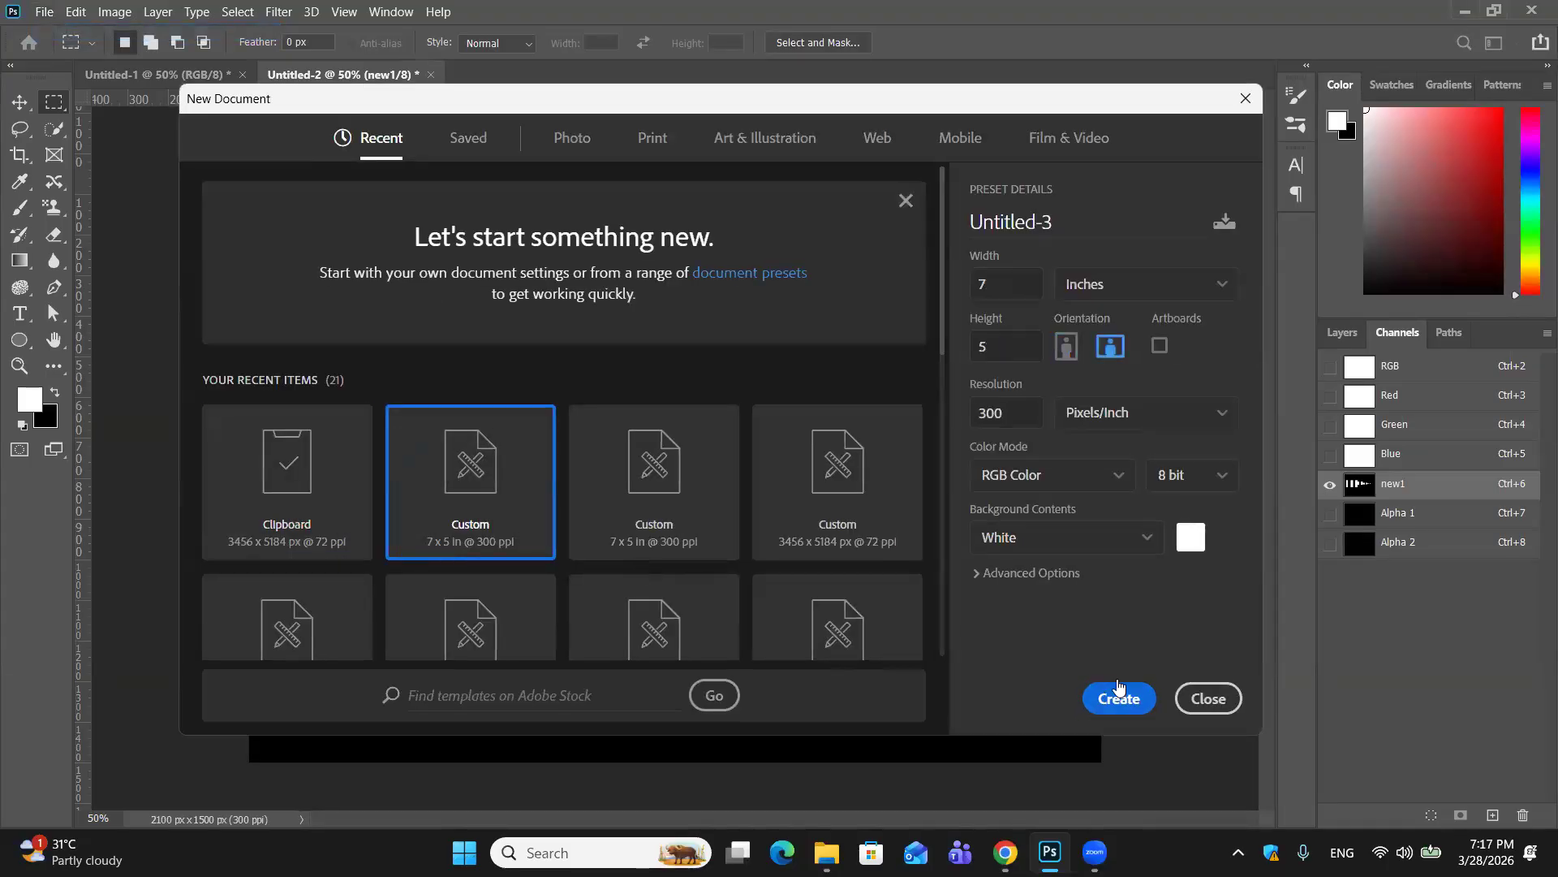
click(1119, 696)
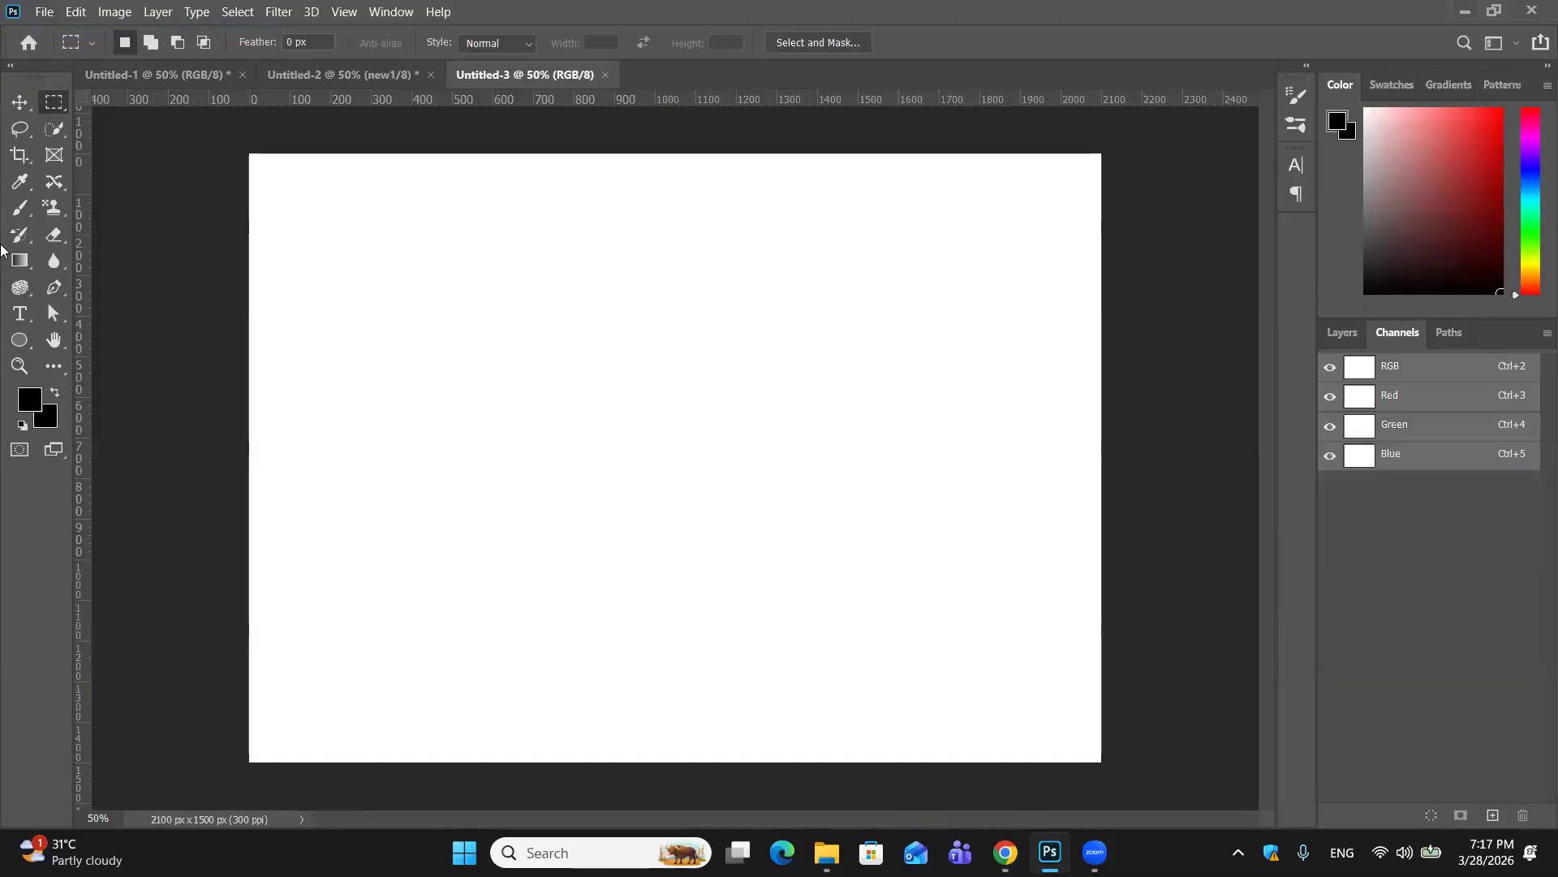
Step: Load the new1 channel of Untitled-2 as a new selection in Untitled-3
right_click(549, 304)
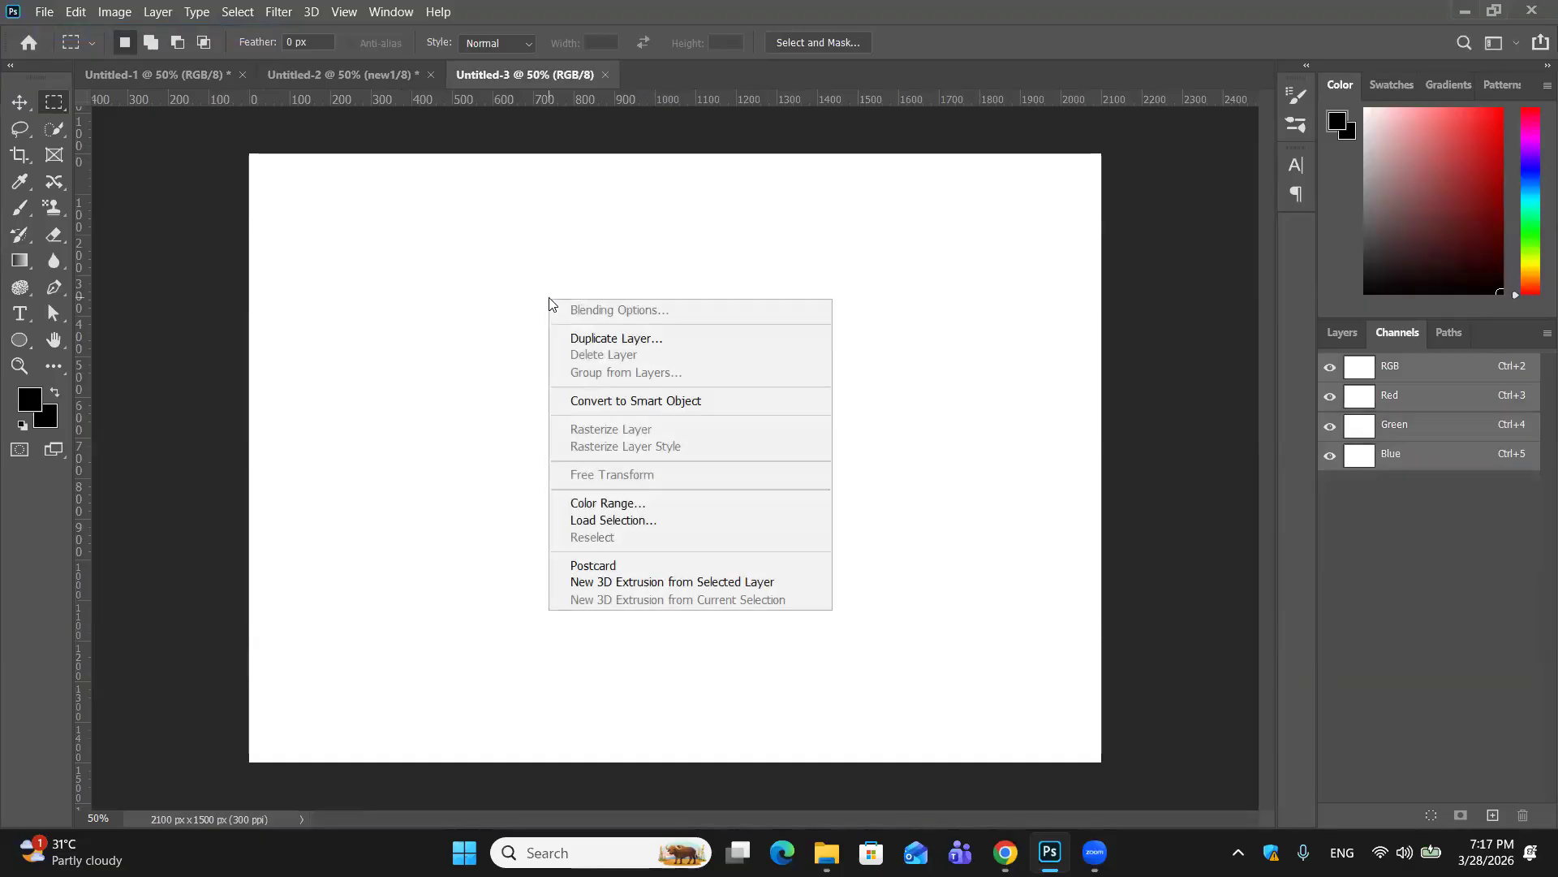
click(611, 521)
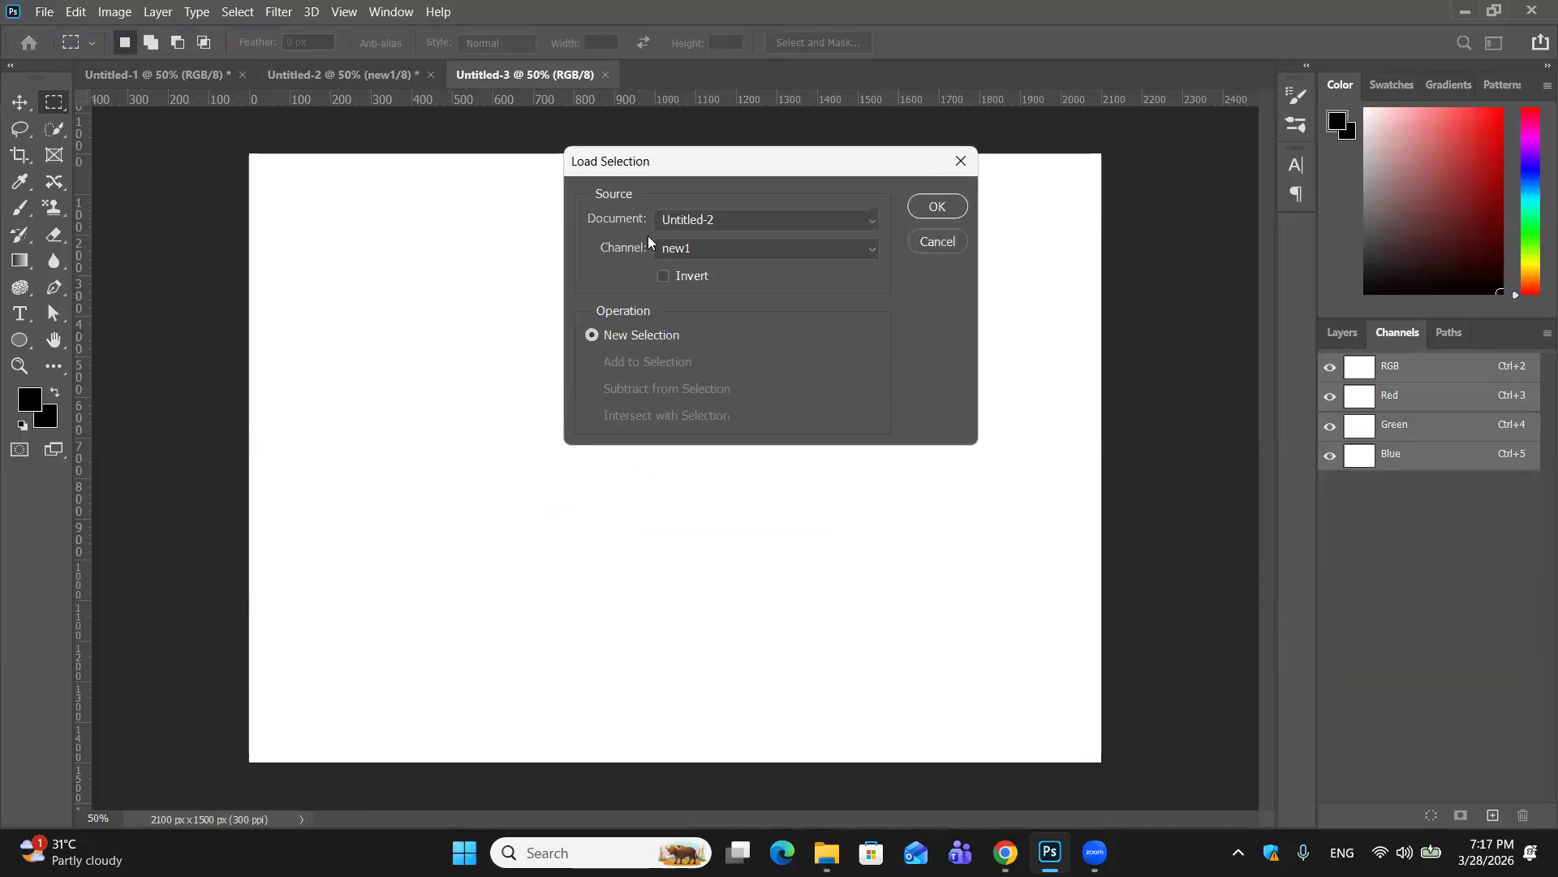
click(875, 255)
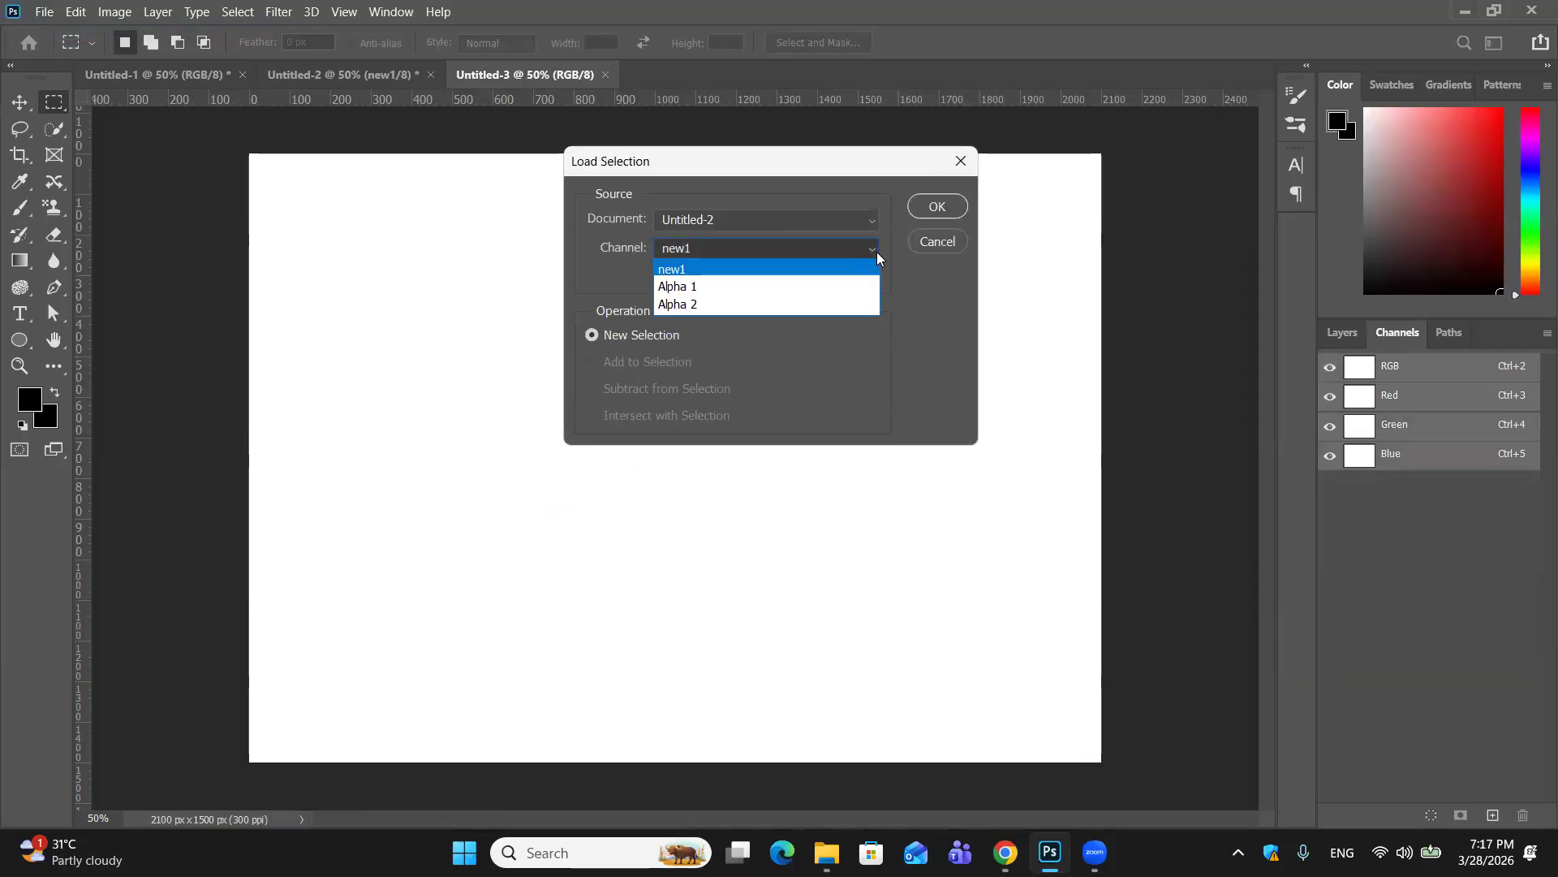
click(813, 270)
click(959, 208)
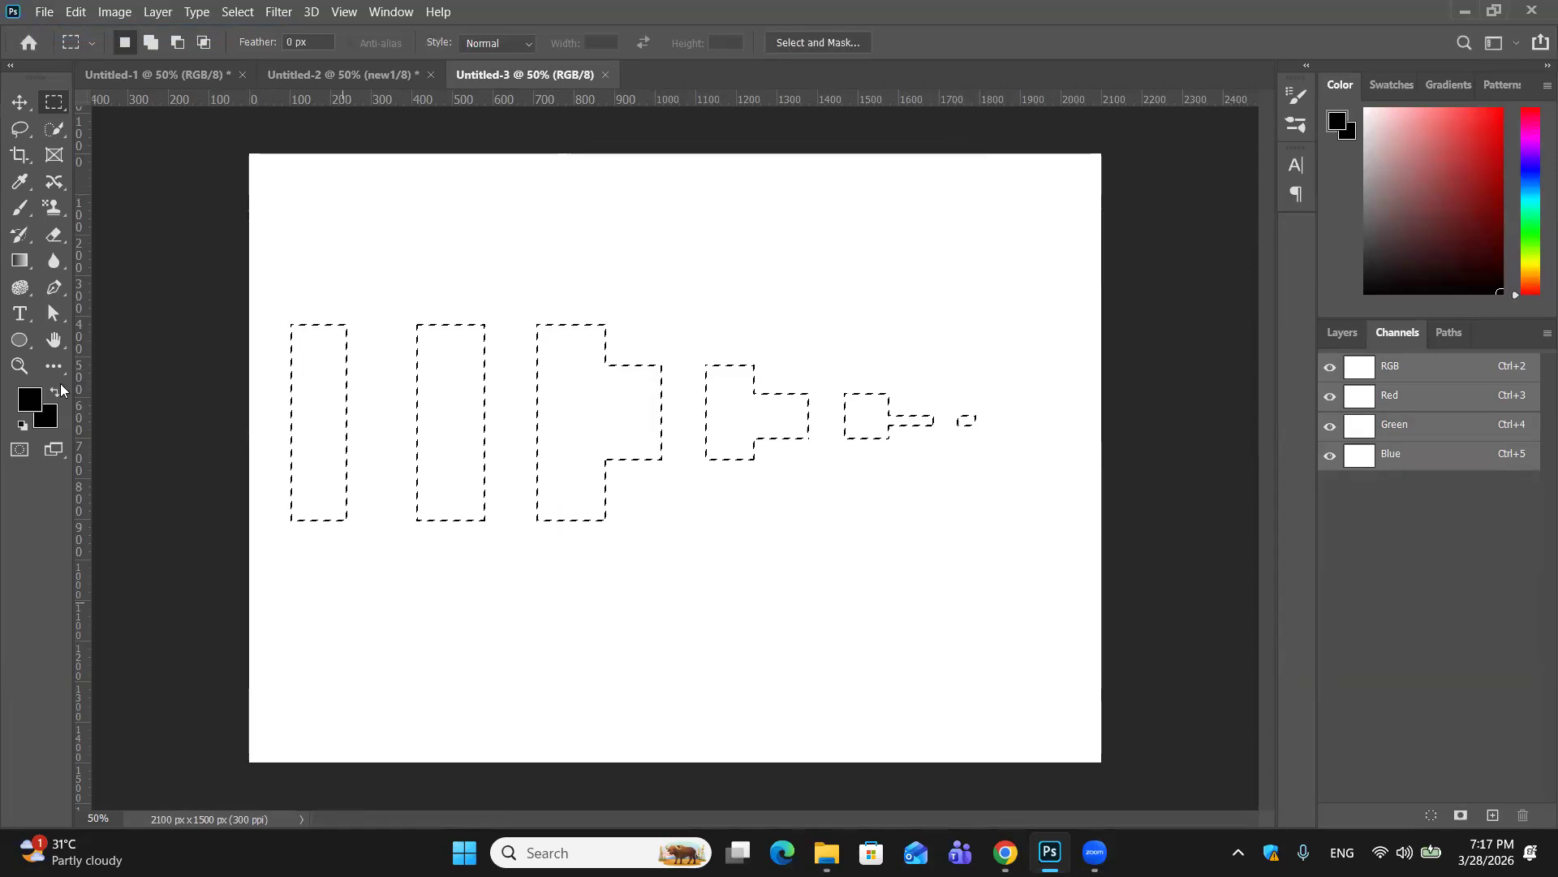
Step: Set the foreground color to red, ff0000
click(29, 398)
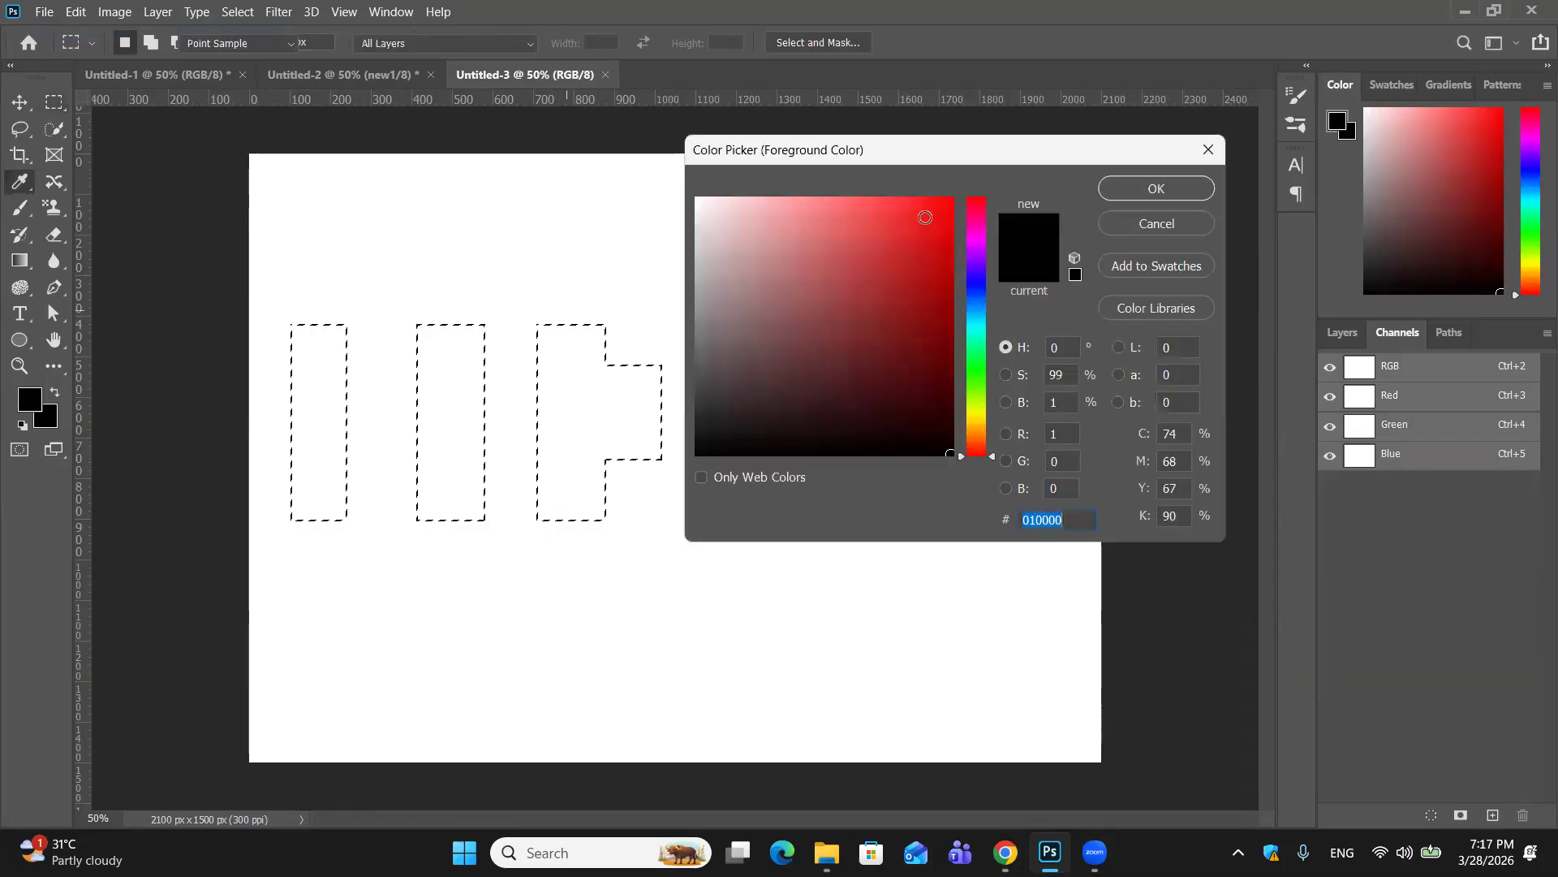
text(ff0000)
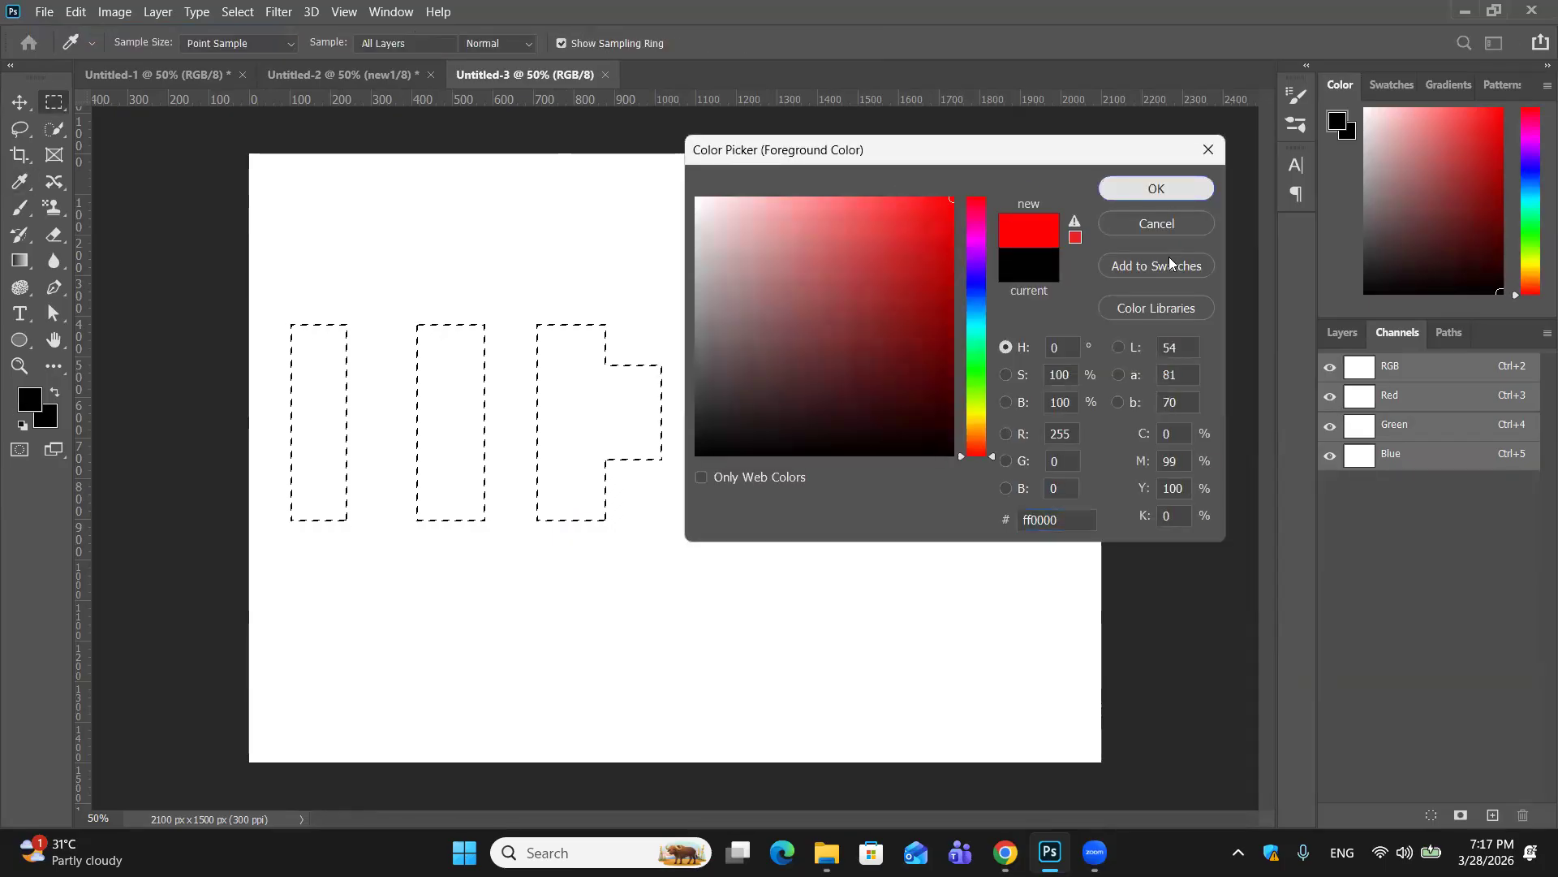
key(Return)
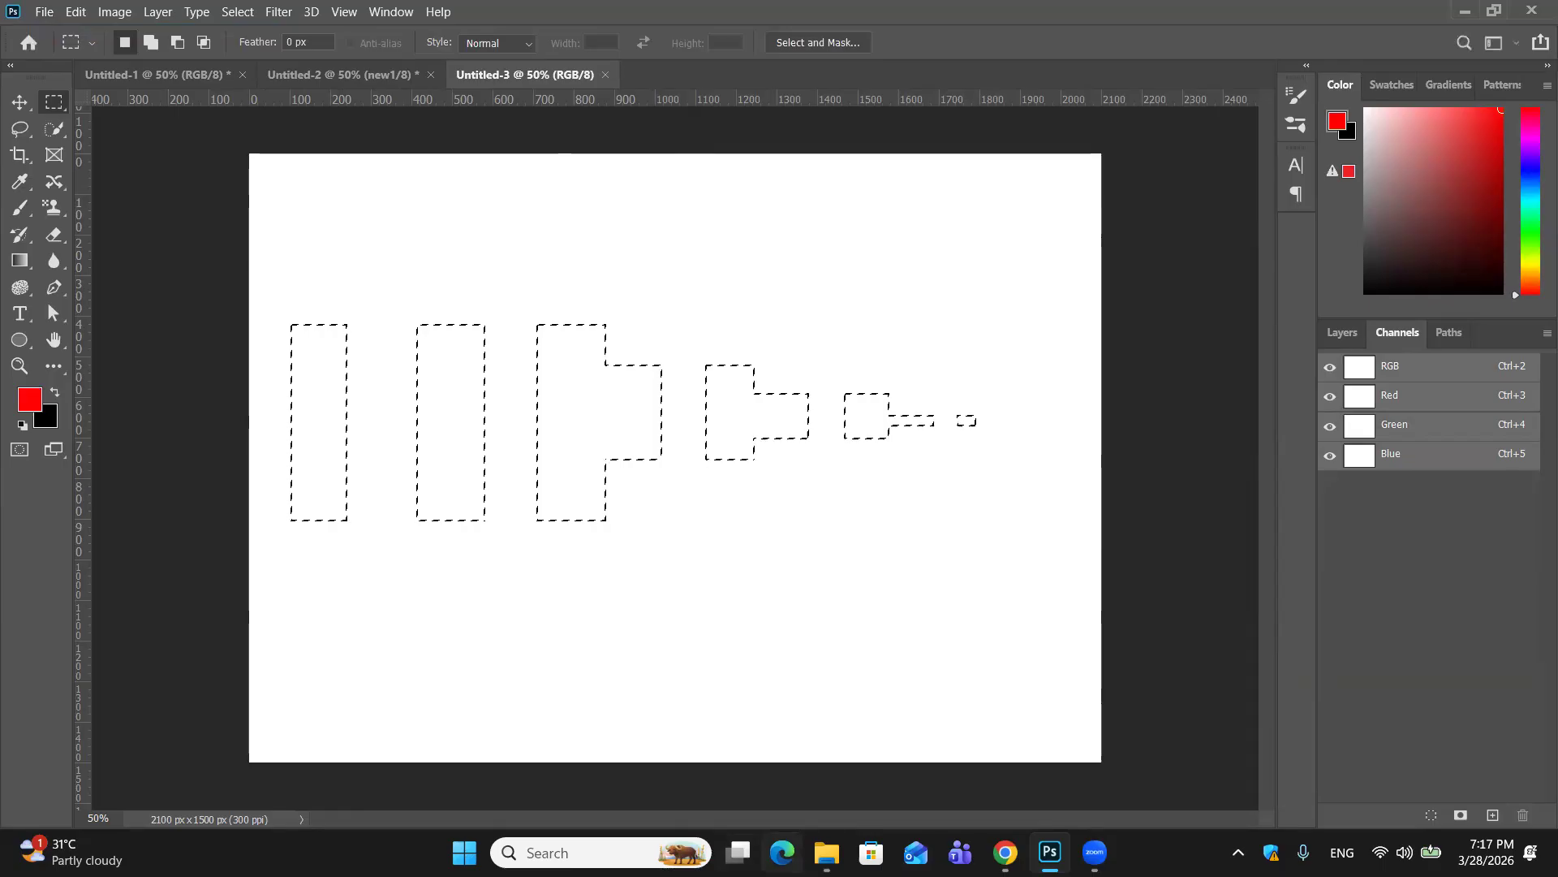
Step: Fill the loaded selection with the red foreground color, deselect it, and check the result in the layers
key(alt+BackSpace)
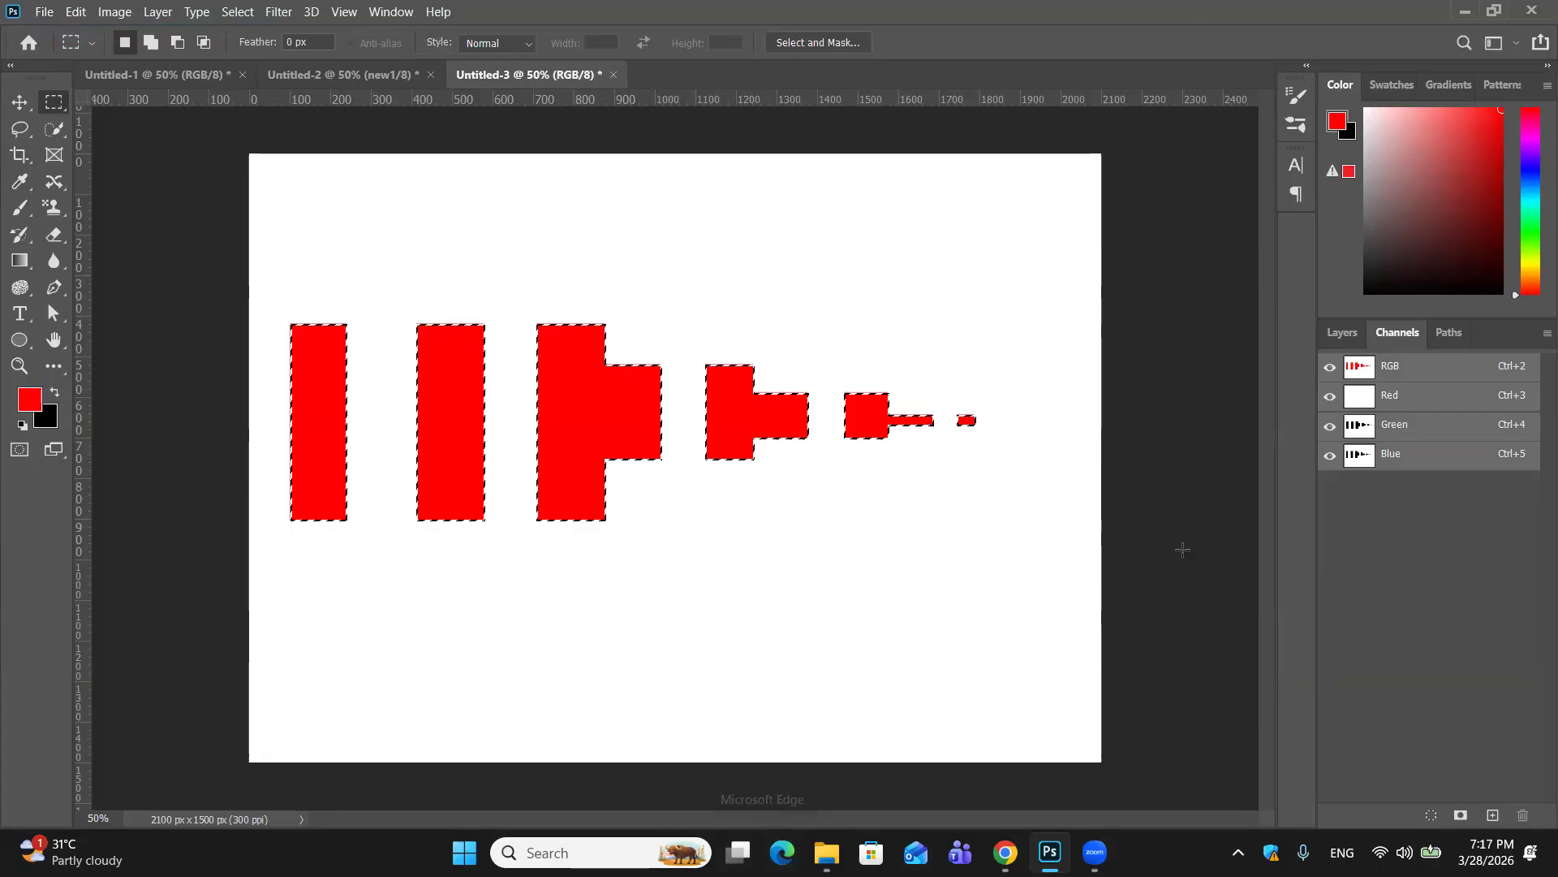
click(538, 482)
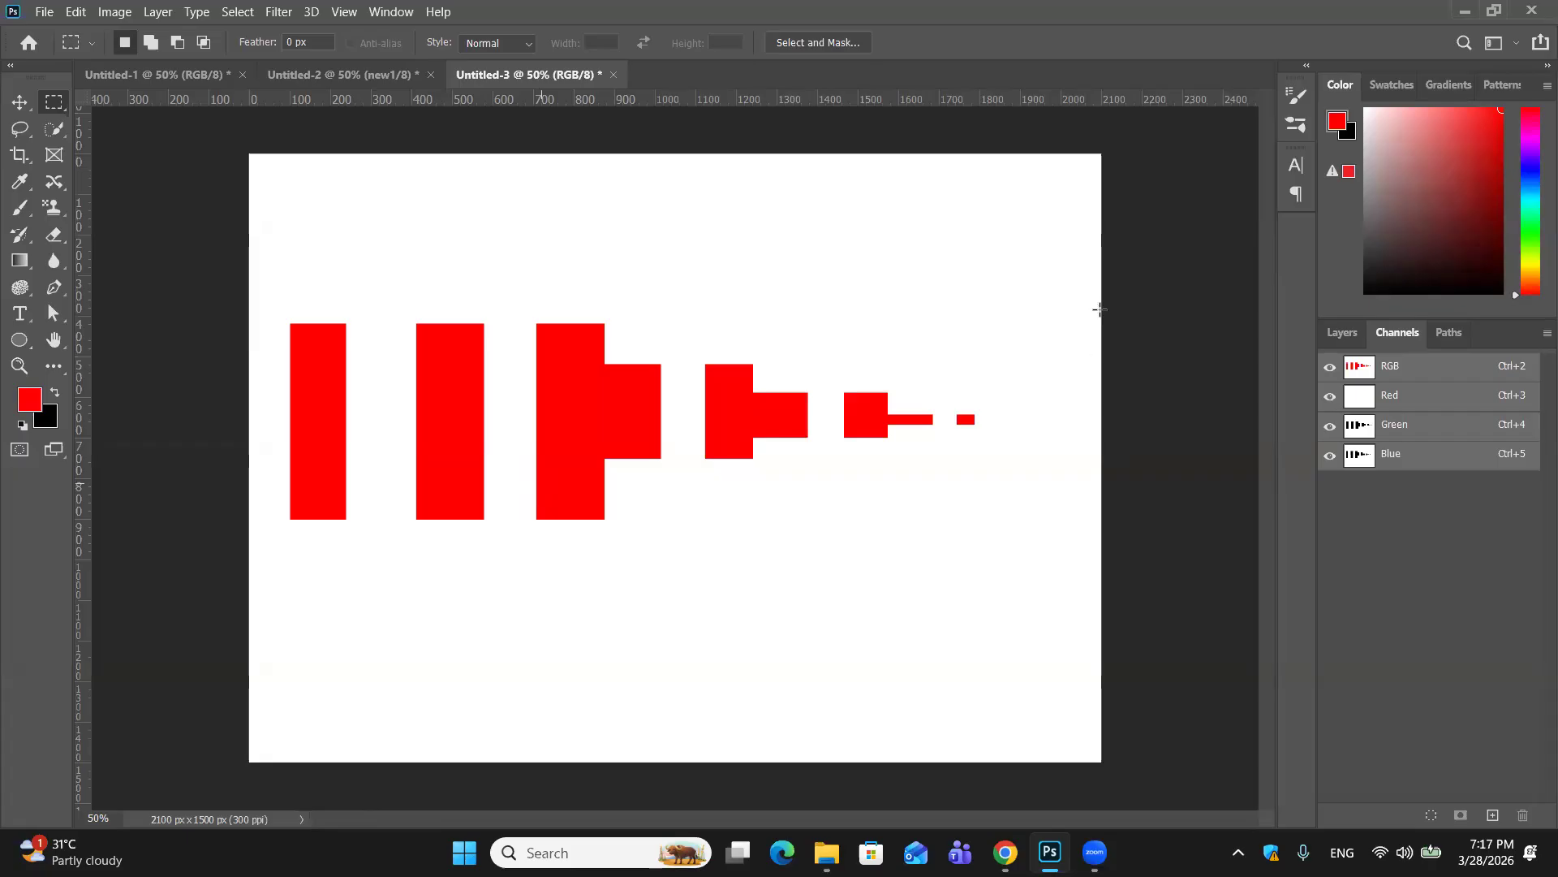
click(1331, 332)
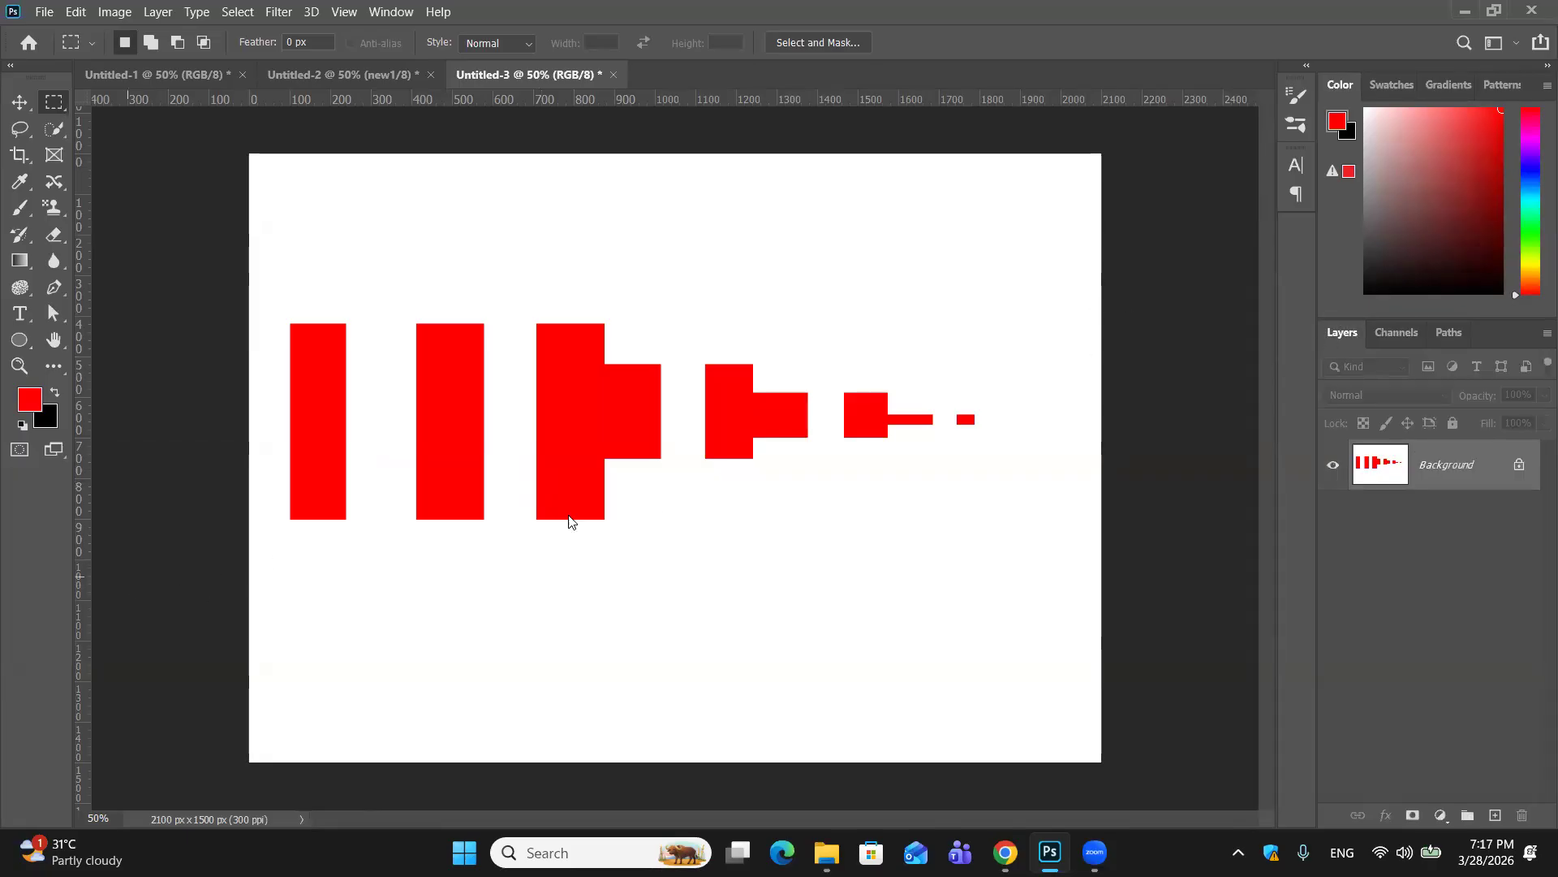
Step: Undo the deselection, the red fill and the loaded selection in Untitled-3
key(ctrl+z)
key(ctrl+z)
key(ctrl+z)
Step: Load the inverted new1 channel of Untitled-2 as a new selection in Untitled-3 and fill it with the red foreground color
right_click(613, 438)
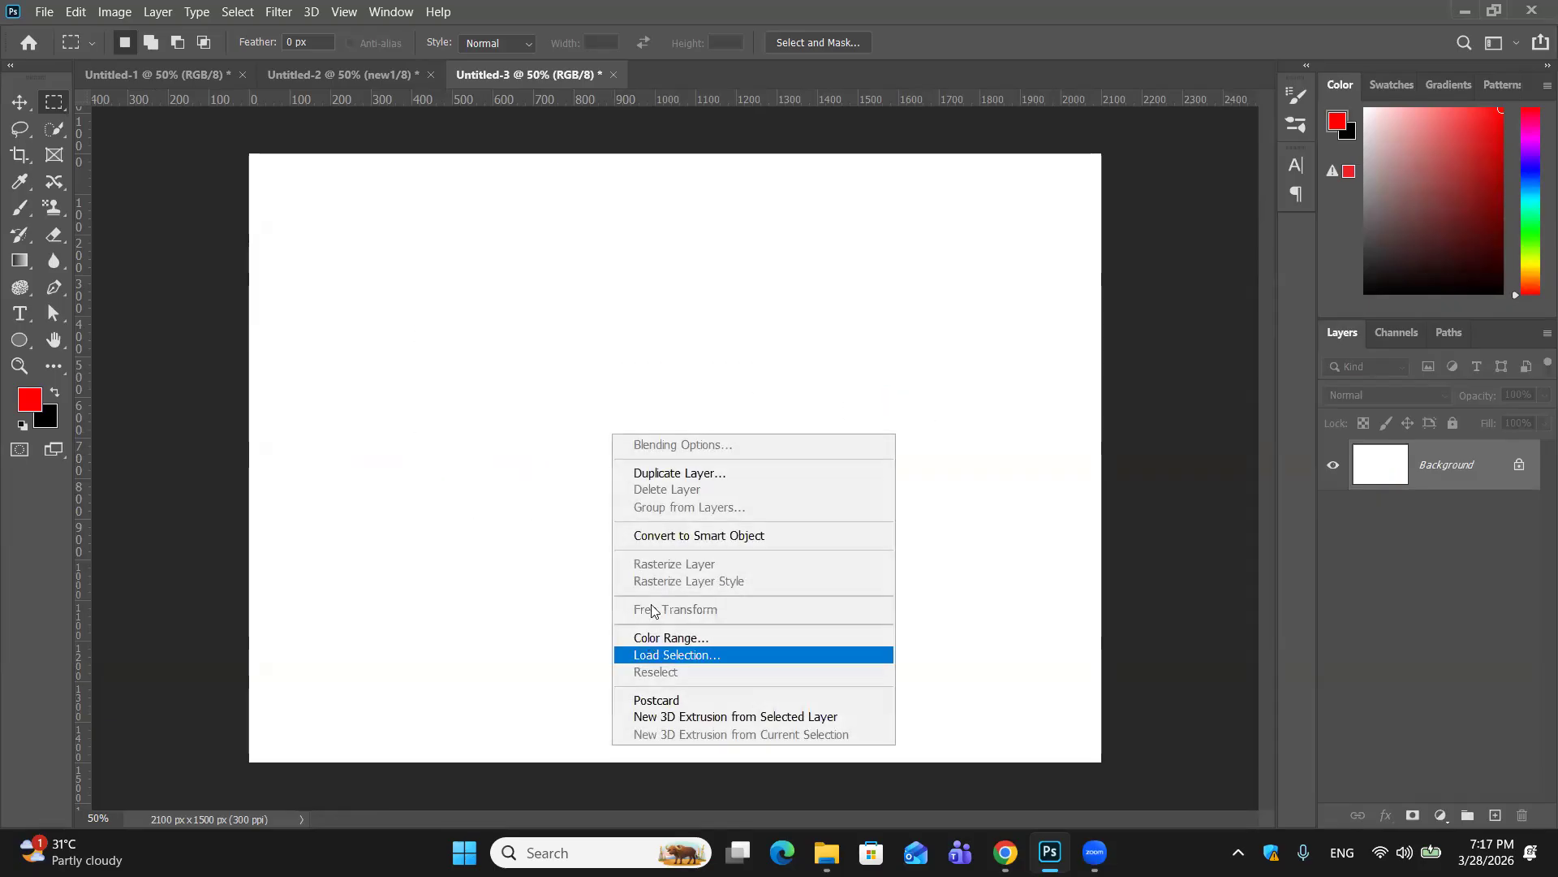
click(674, 654)
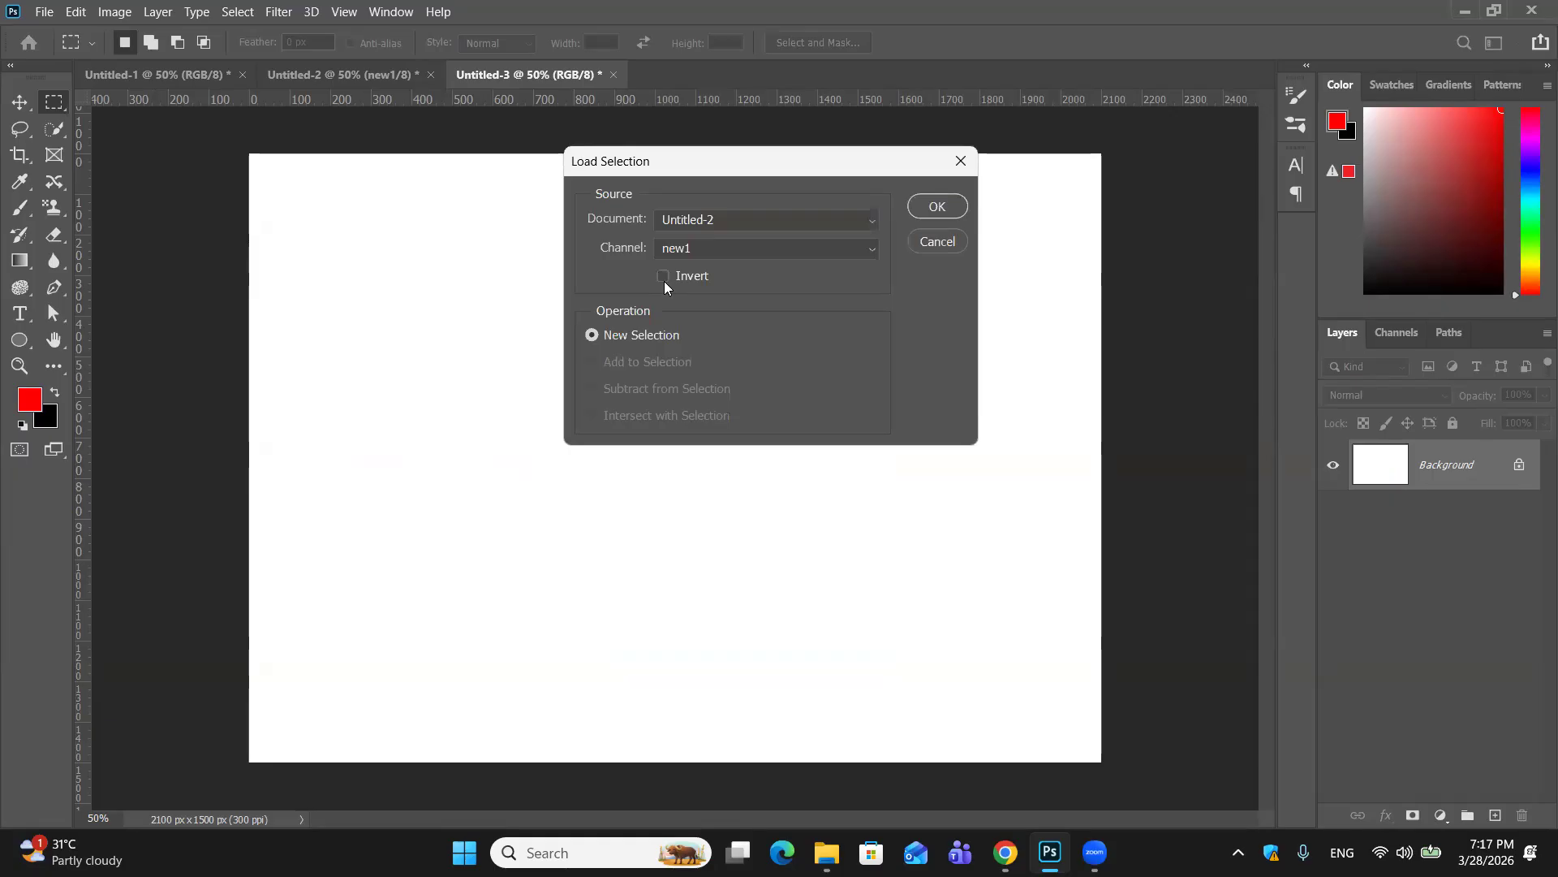
click(963, 207)
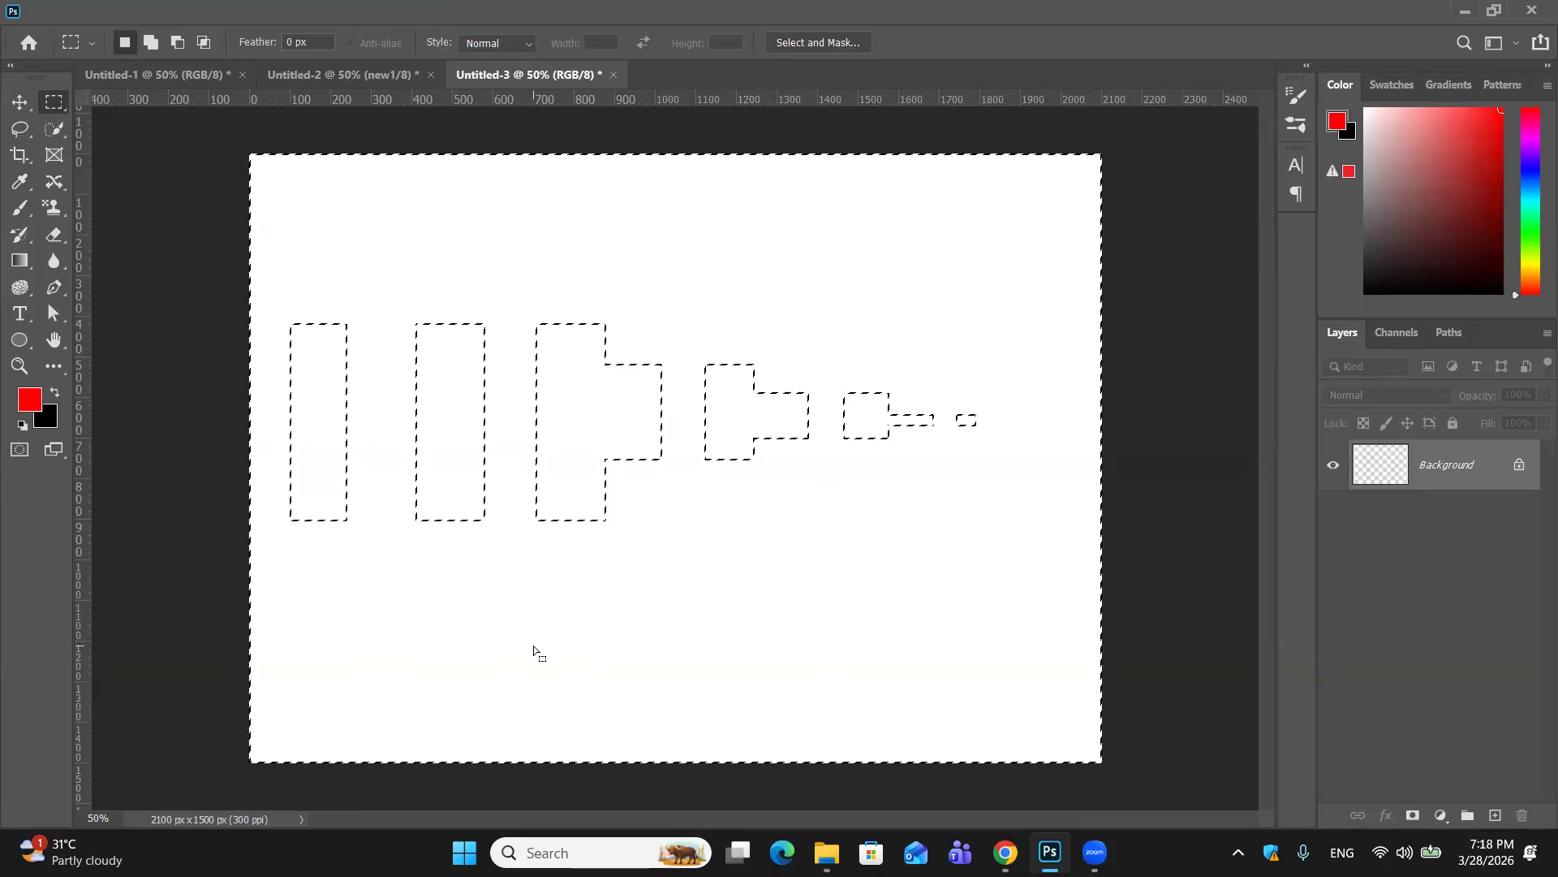
key(alt+BackSpace)
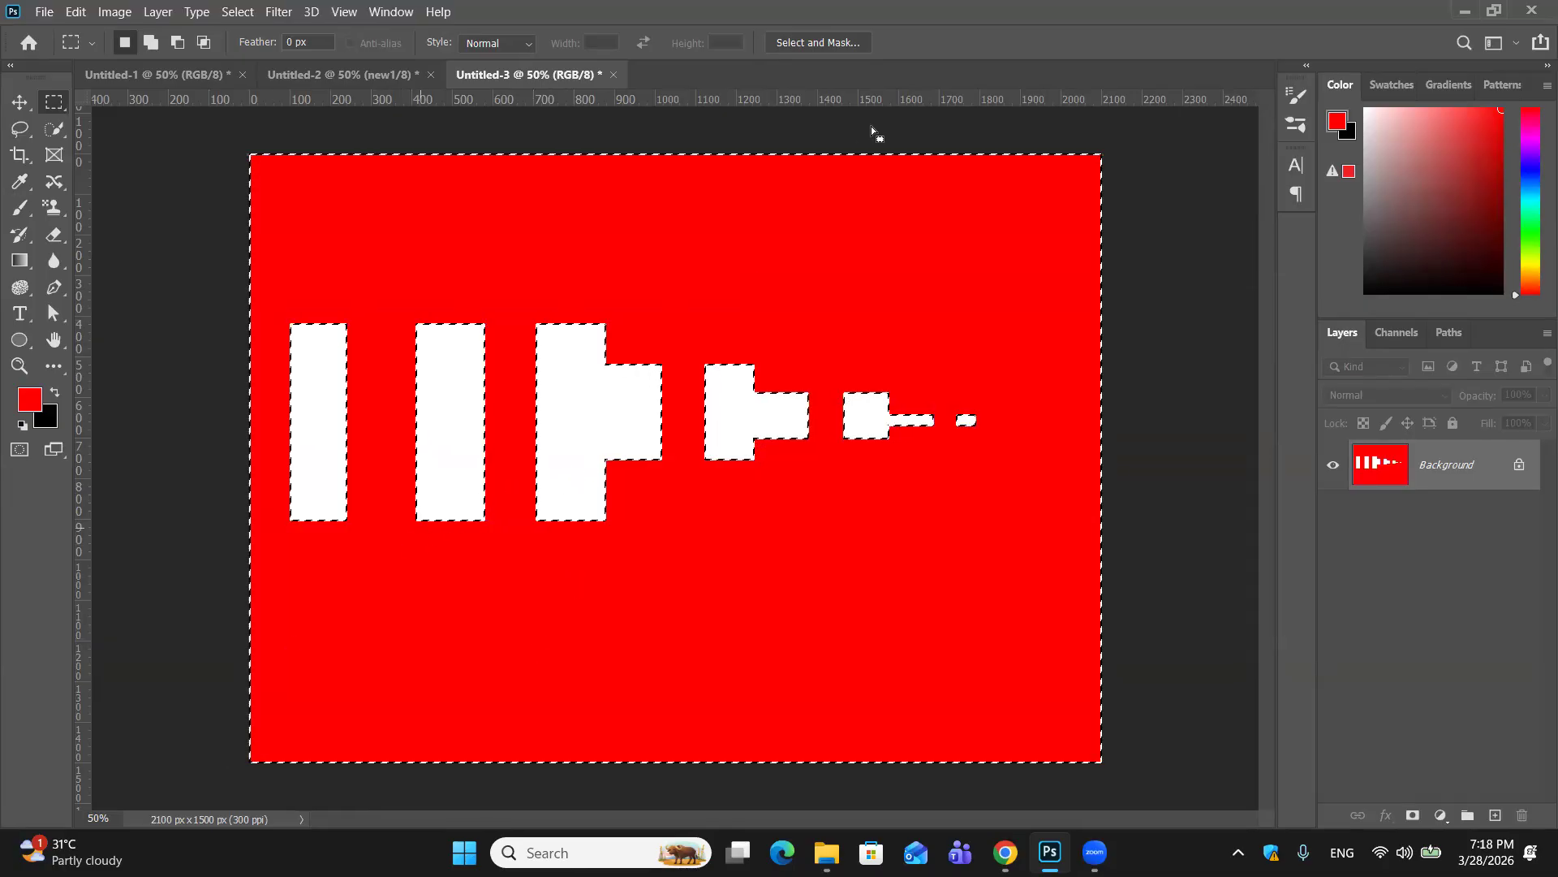
key(ctrl+d)
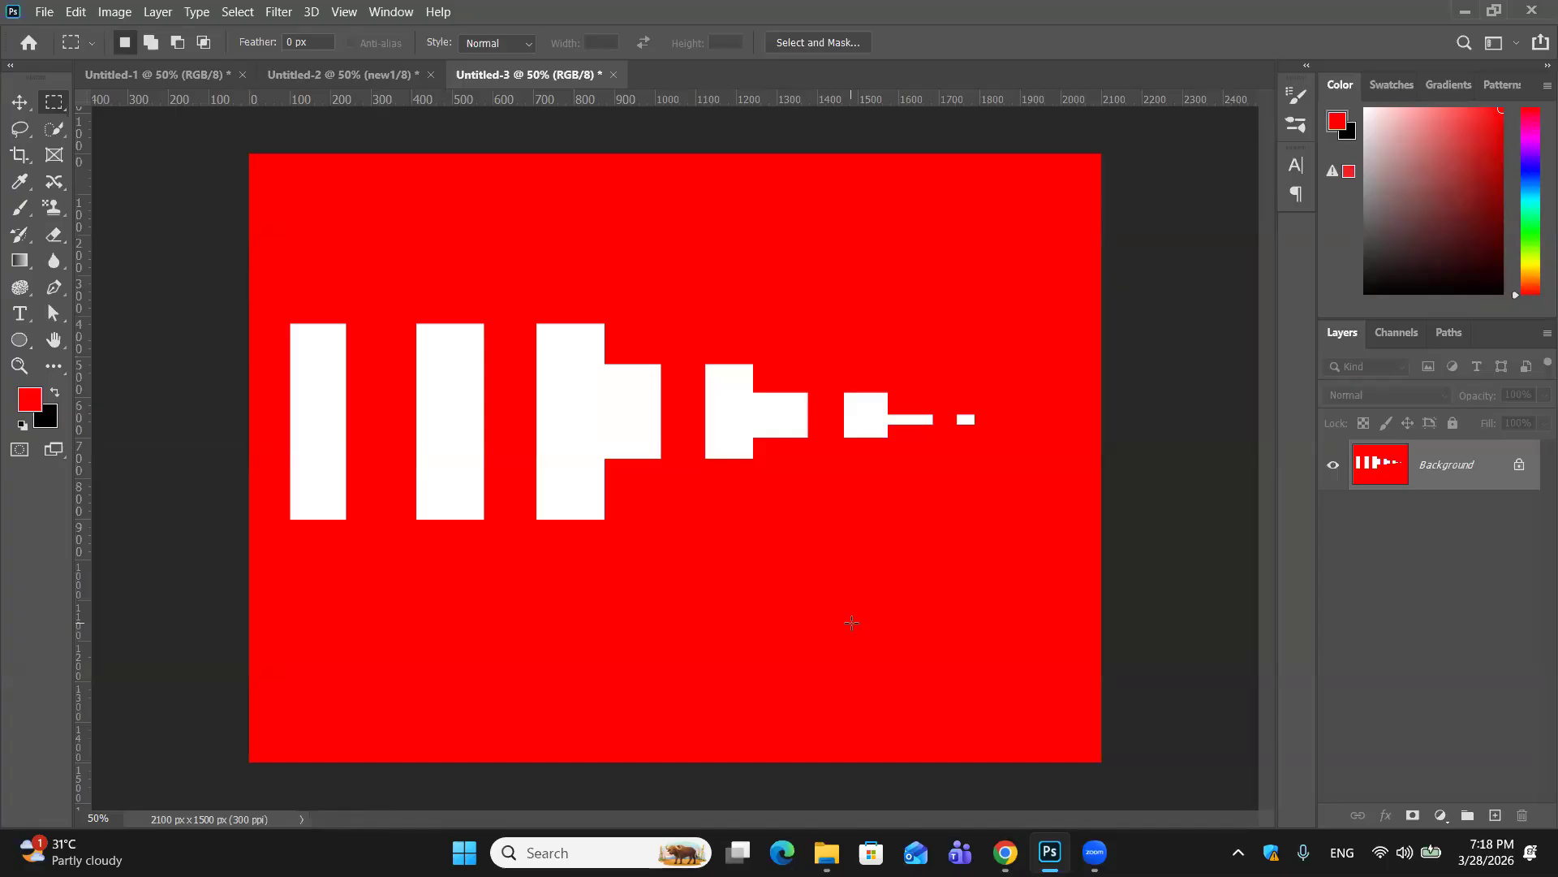
Step: Bring back the inverted selection in Untitled-3, then remove the red fill and the selection
key(ctrl+shift+d)
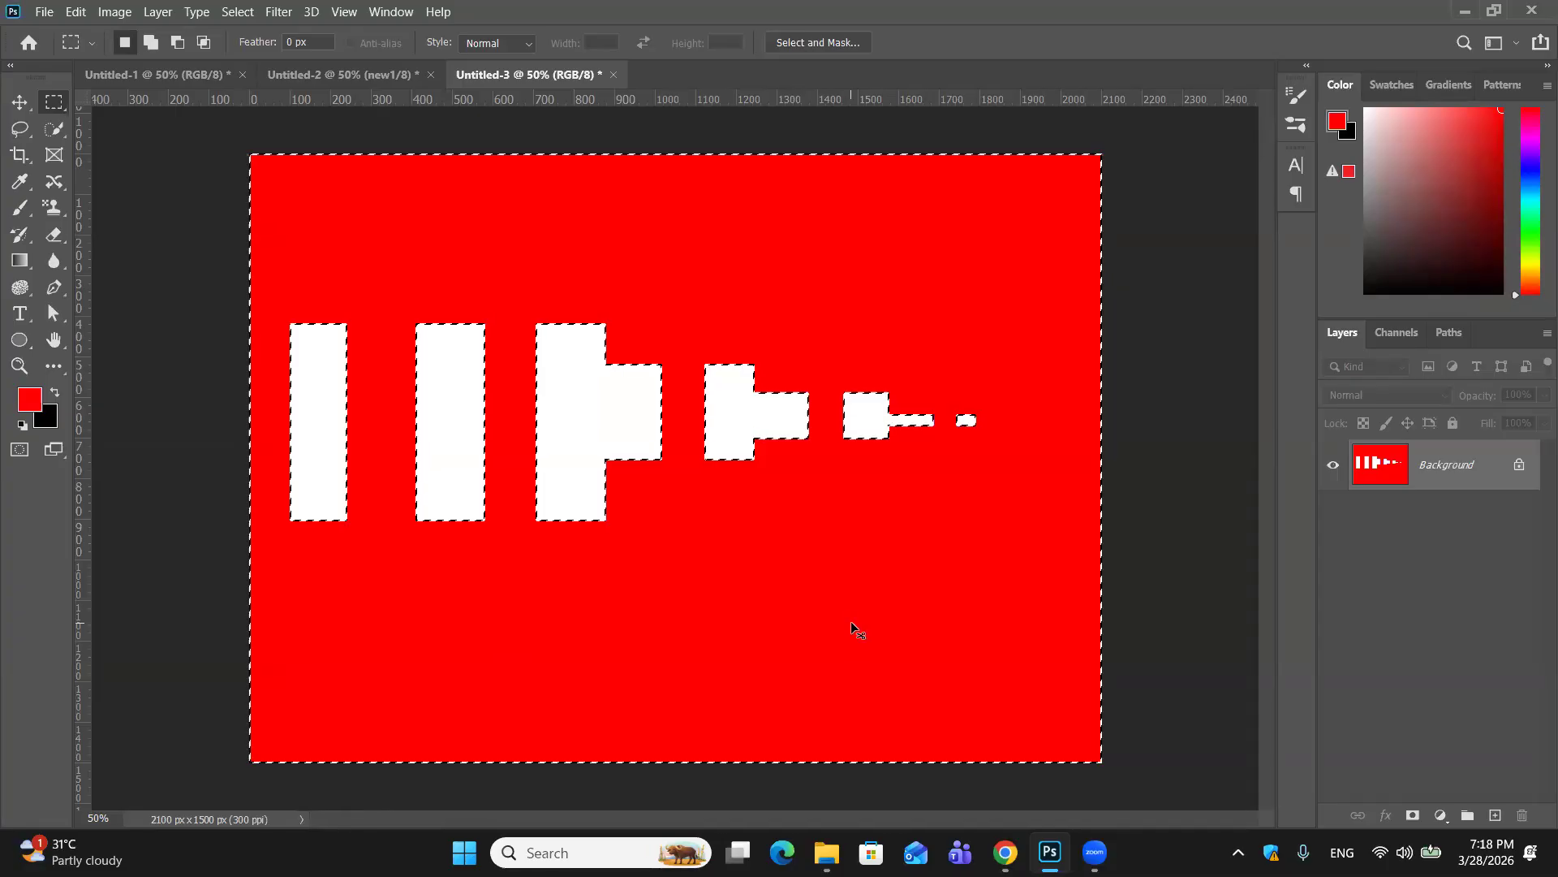
key(Delete)
key(ctrl+d)
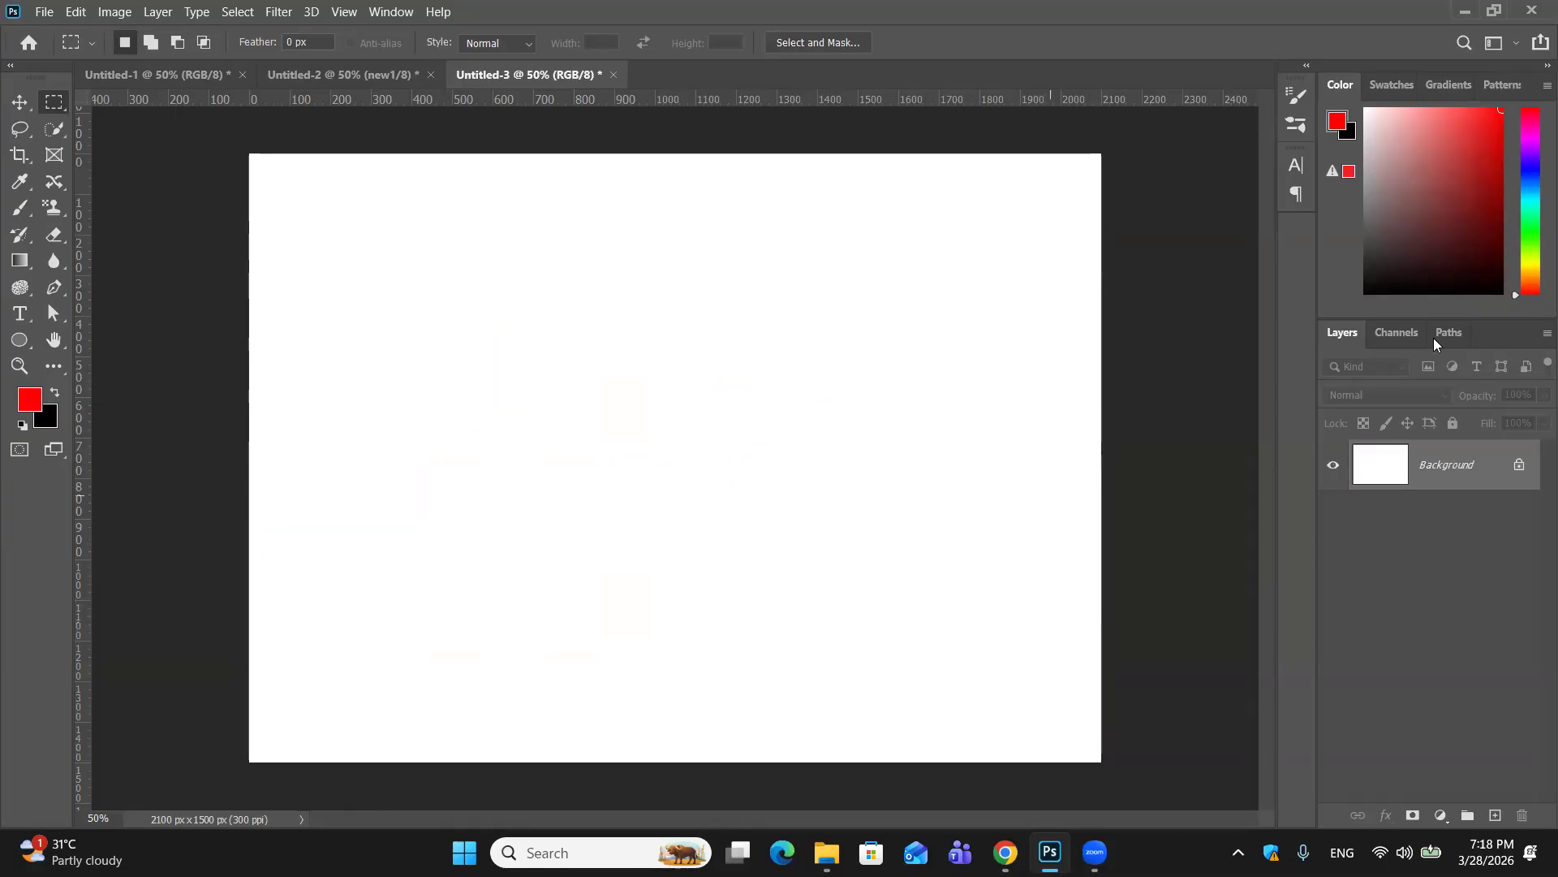
Step: Switch to Untitled-2, activate its RGB composite channel and load the new1 channel as a selection from its thumbnail
click(1406, 334)
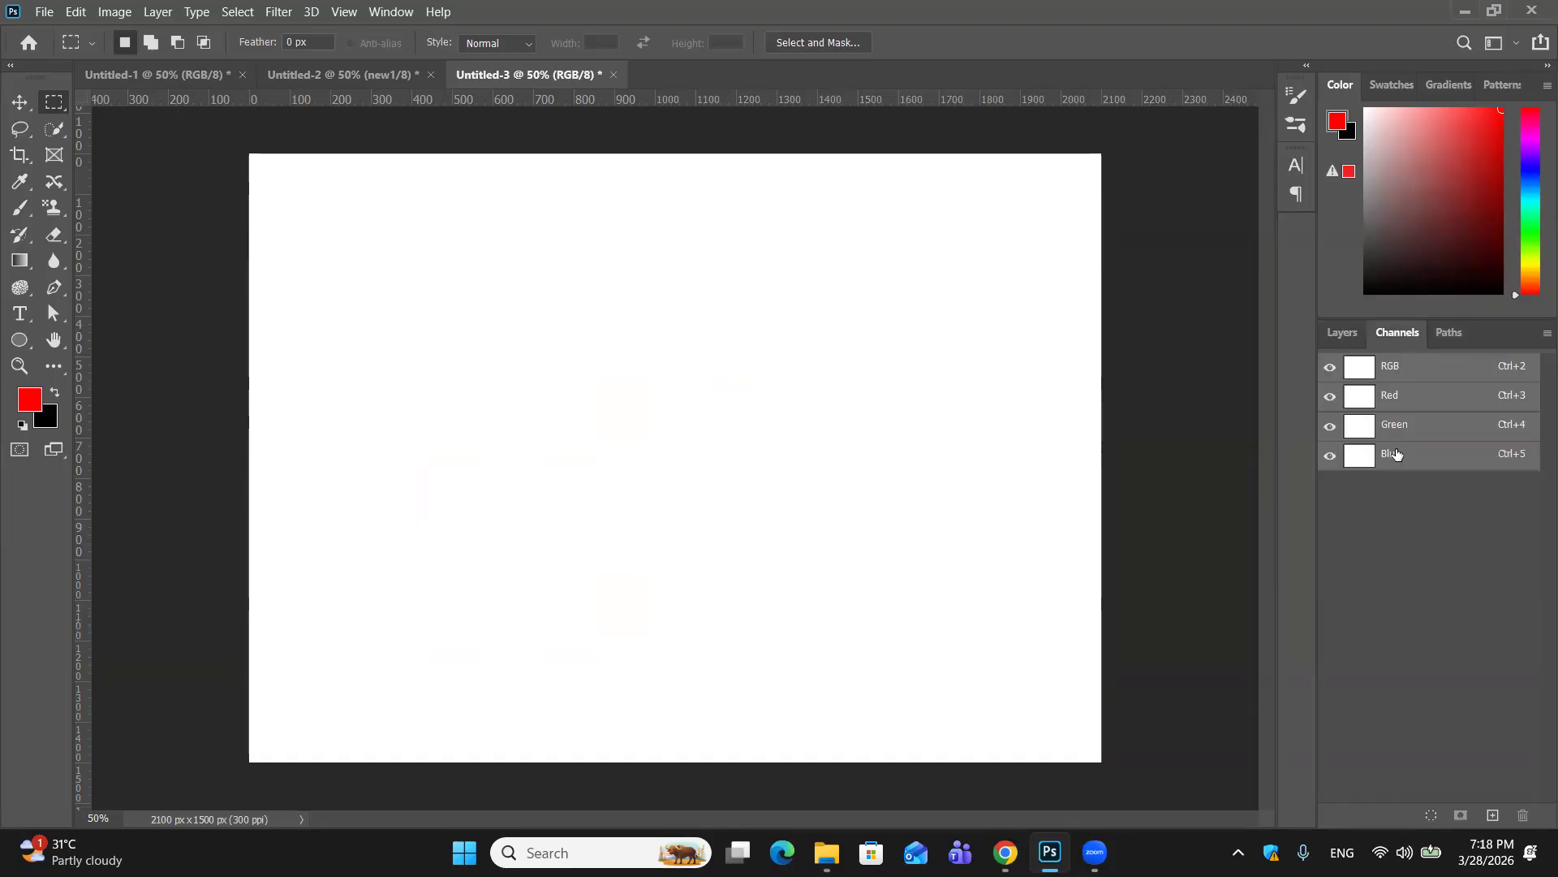
click(345, 75)
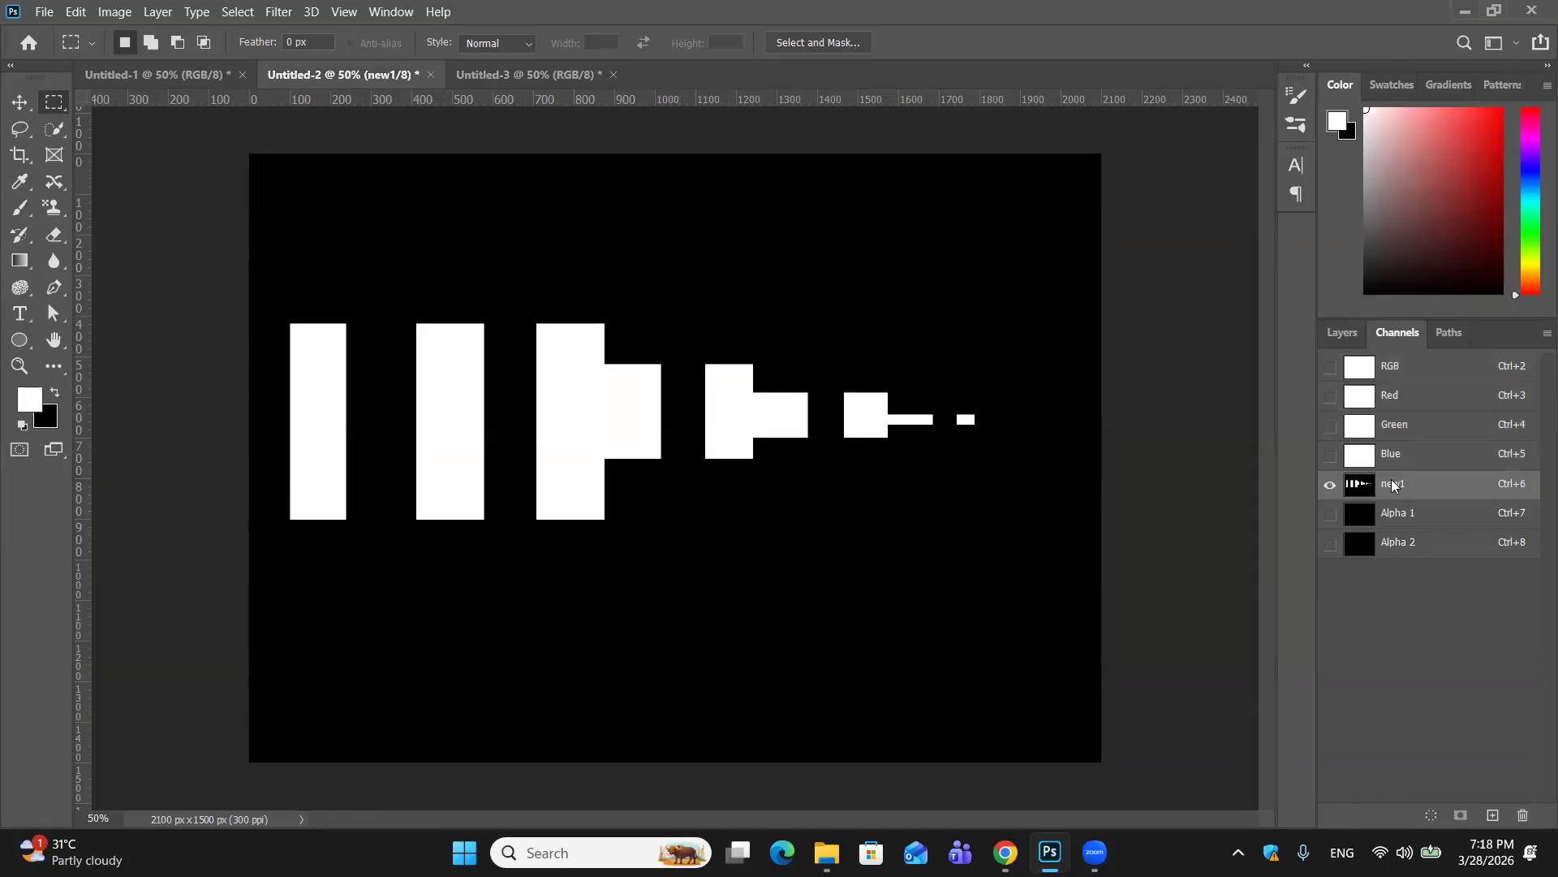
click(1343, 333)
click(1377, 334)
click(1405, 371)
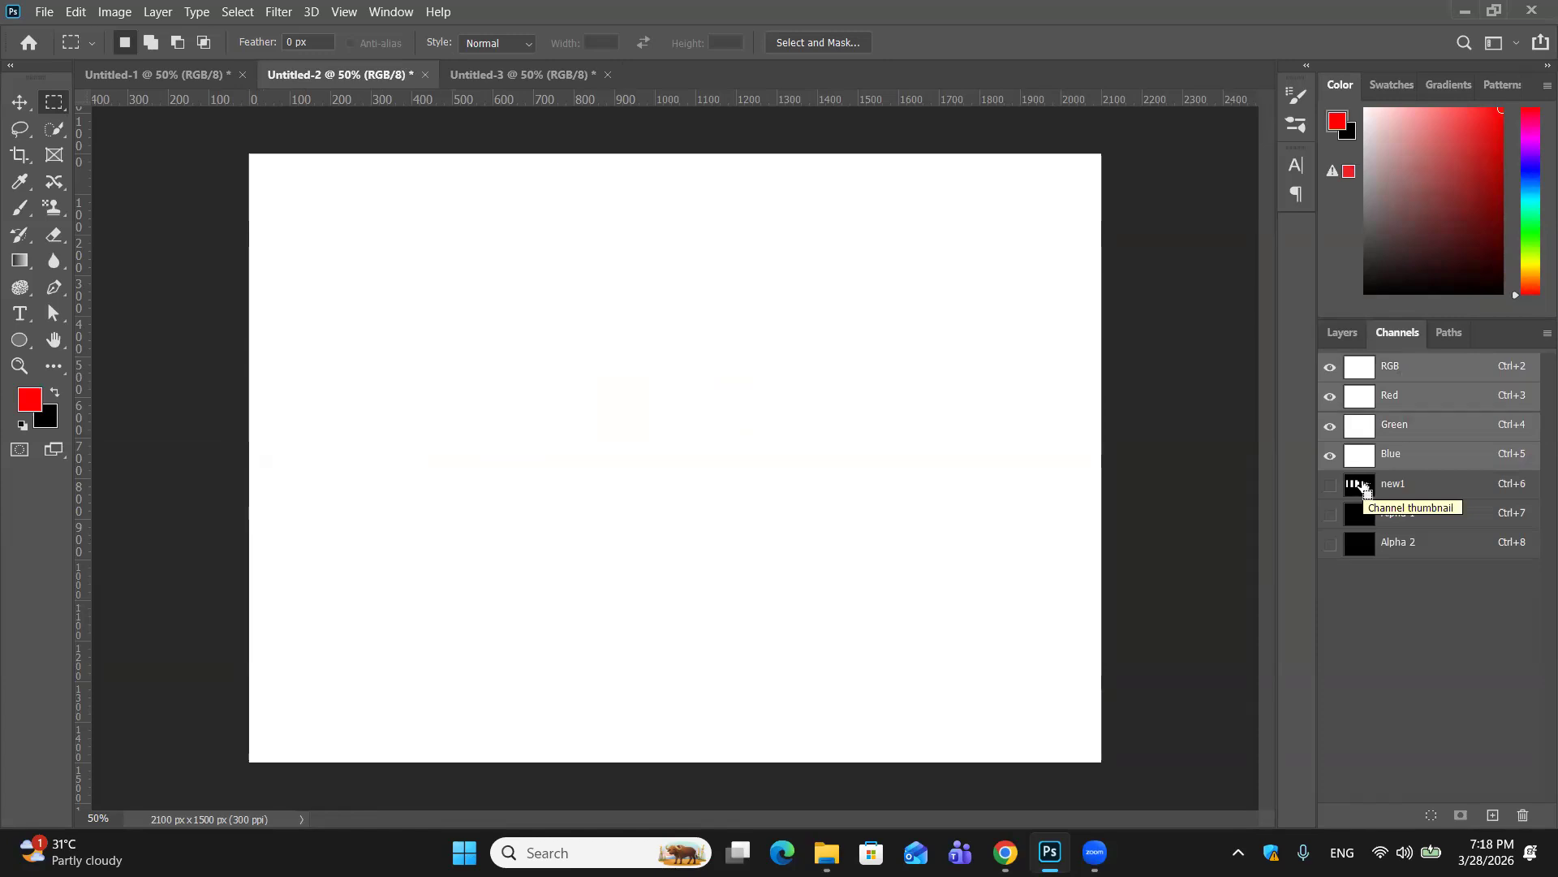
ctrl+click(1363, 484)
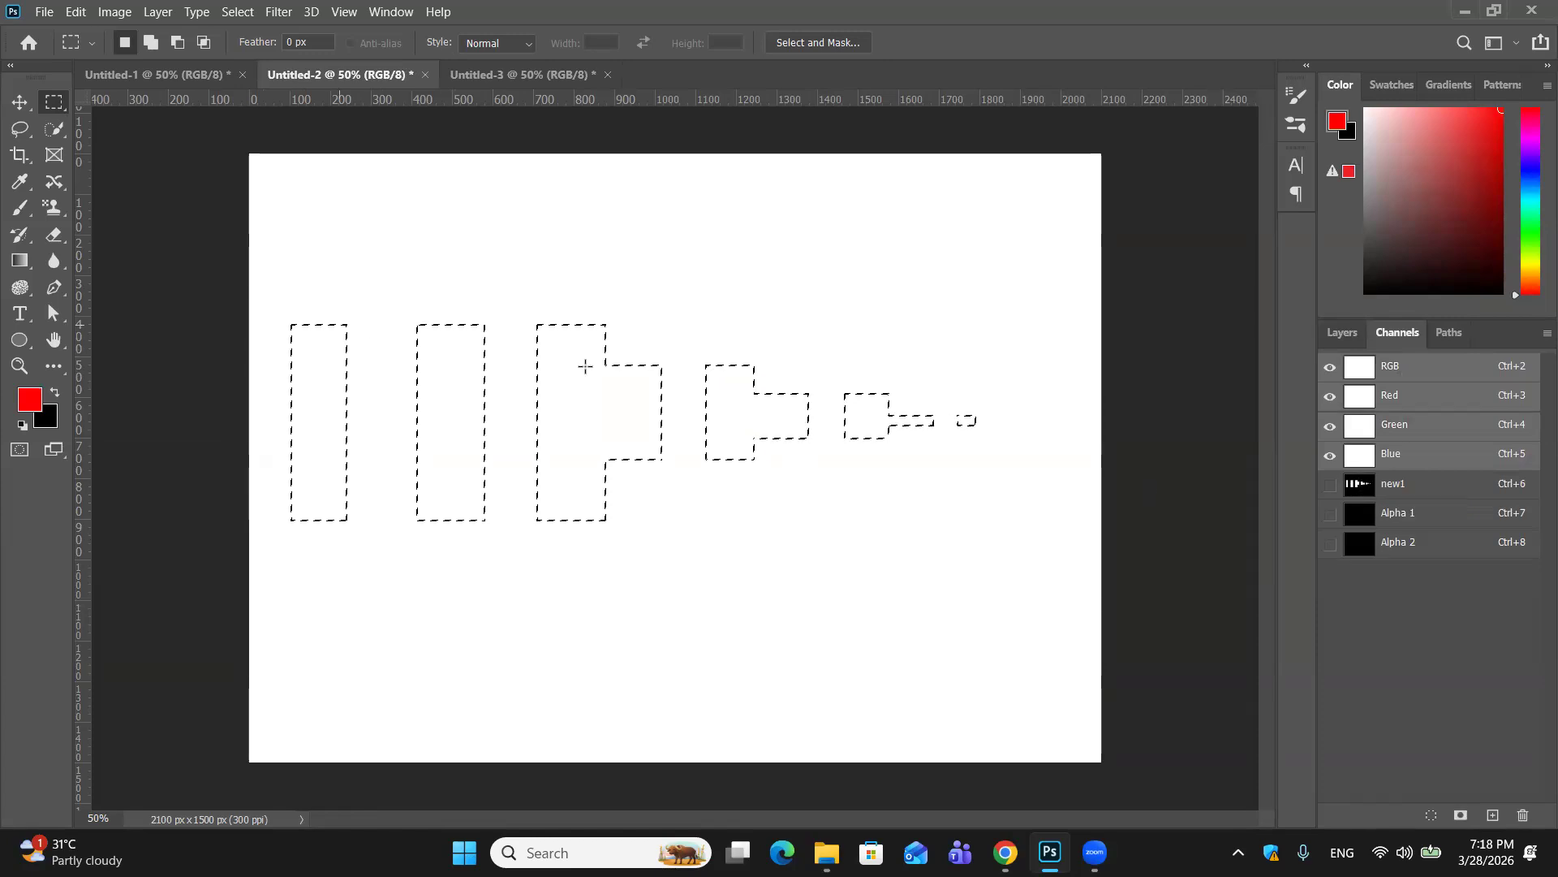
click(1331, 334)
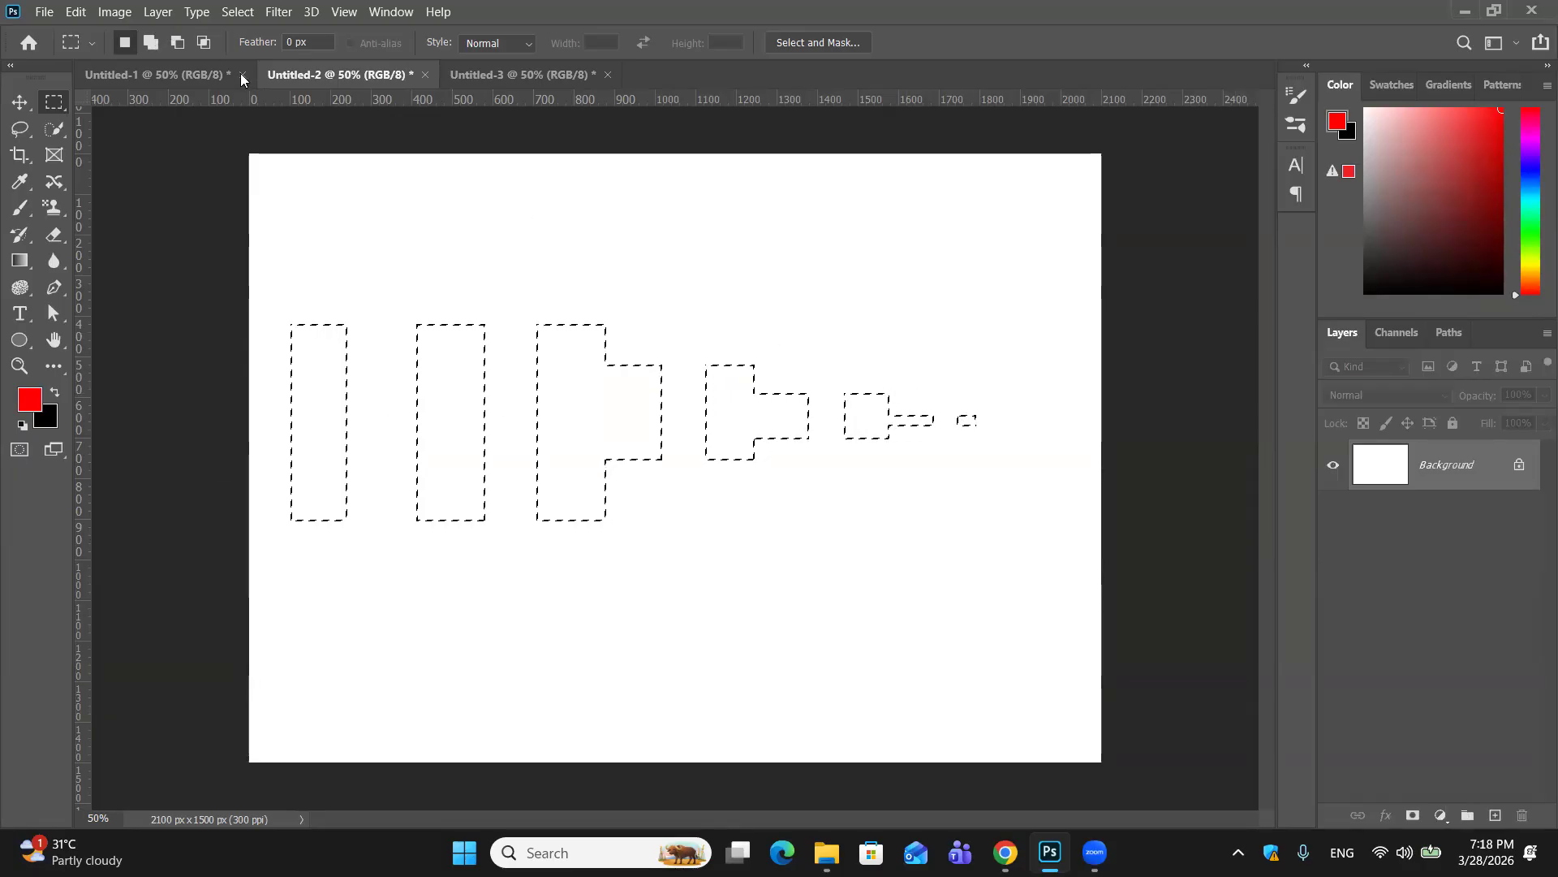
Step: Deselect in Untitled-2, reload its new1 channel with Load Selection as a new selection, and clear it again
key(ctrl+d)
click(238, 12)
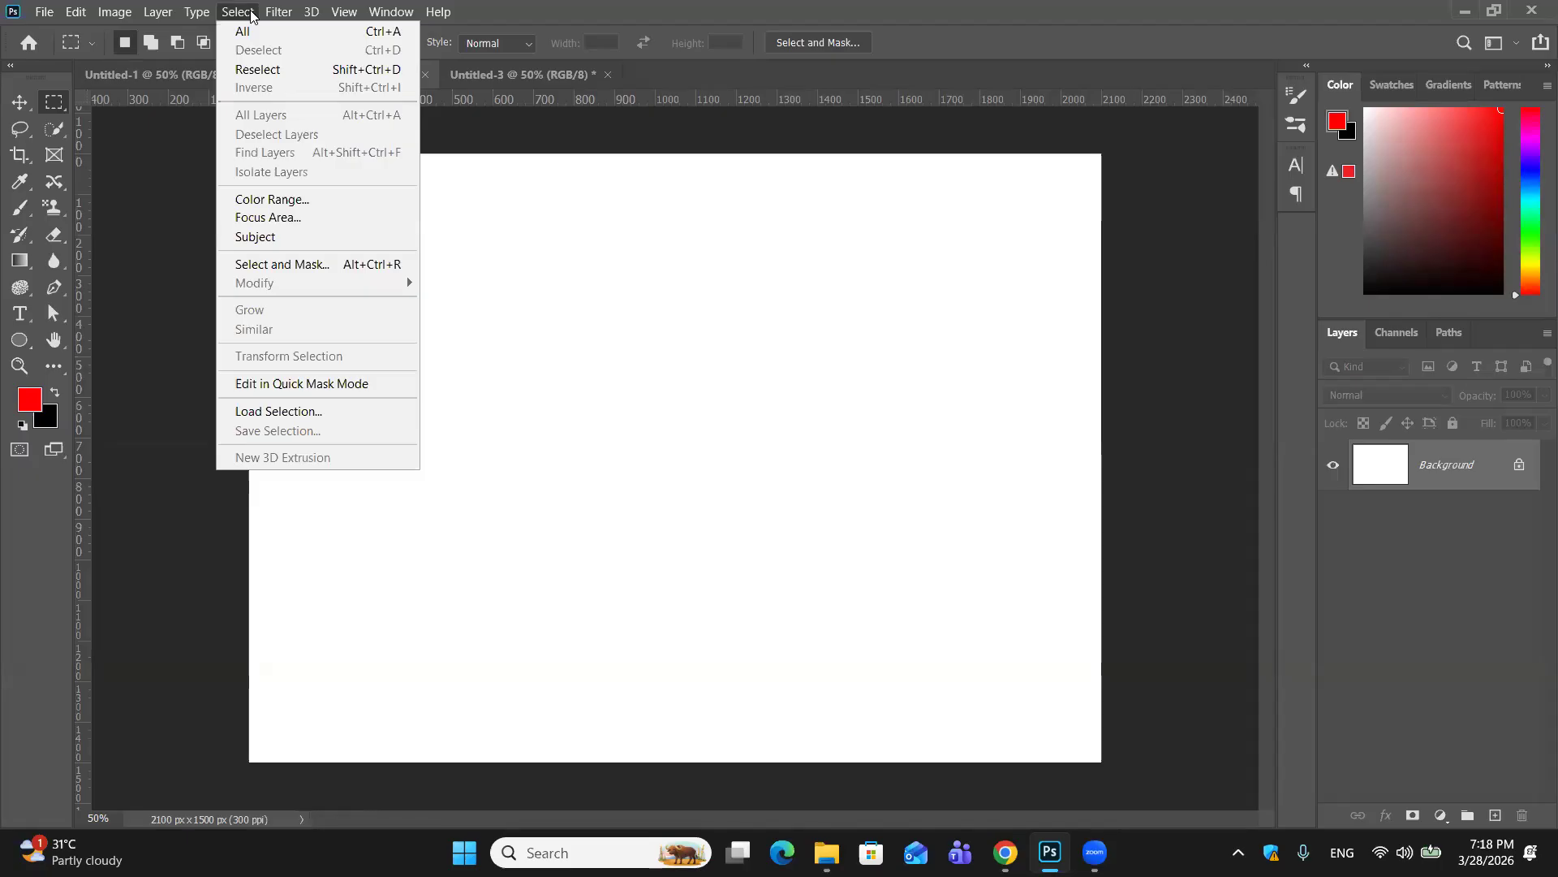
click(317, 412)
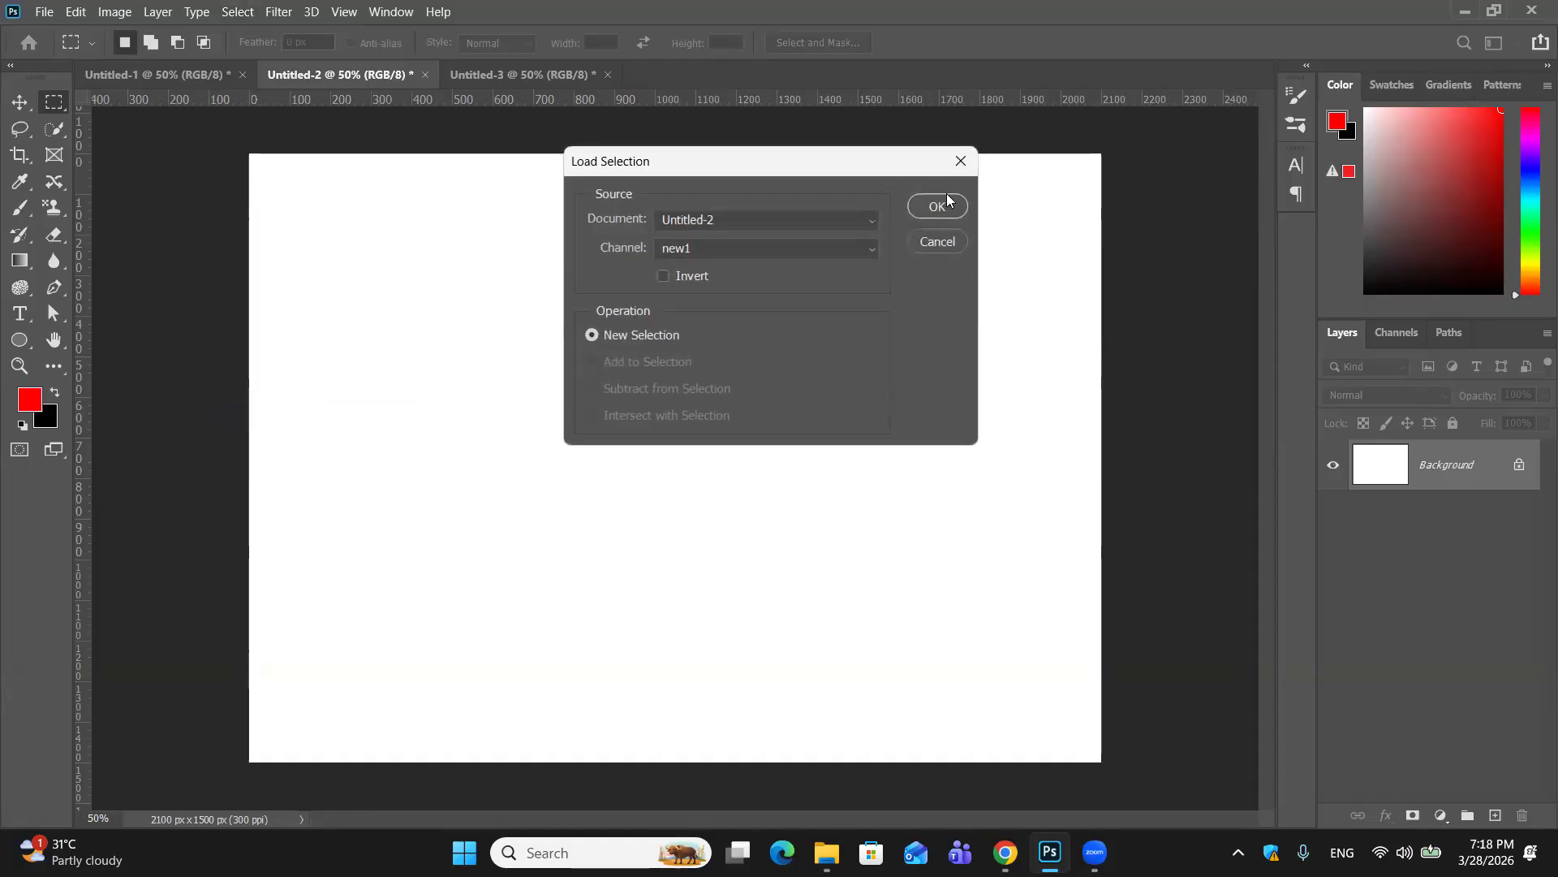
click(941, 205)
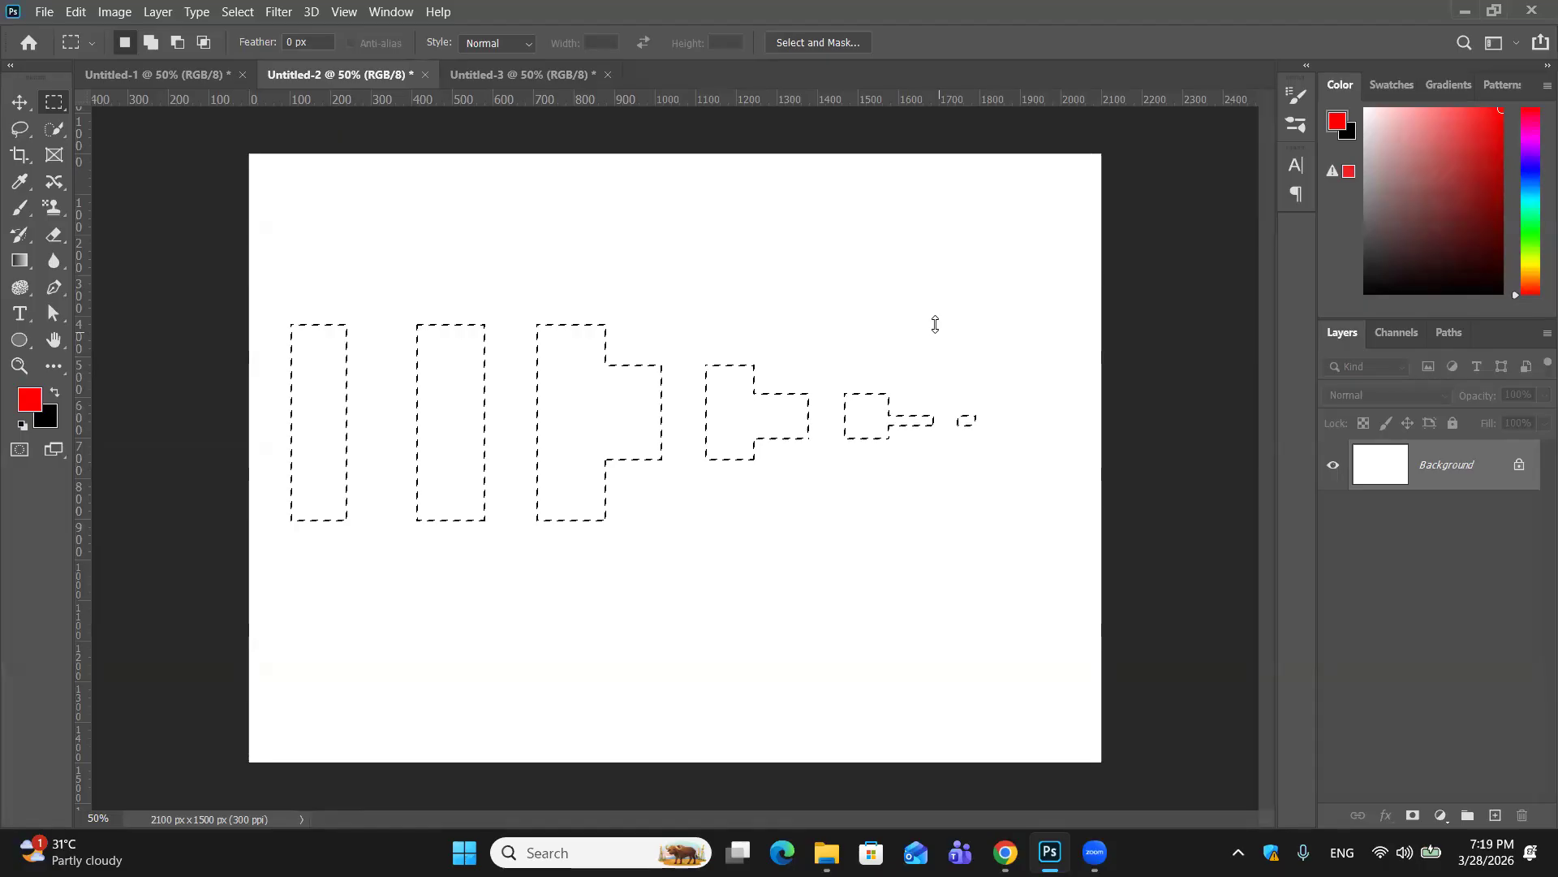
click(934, 318)
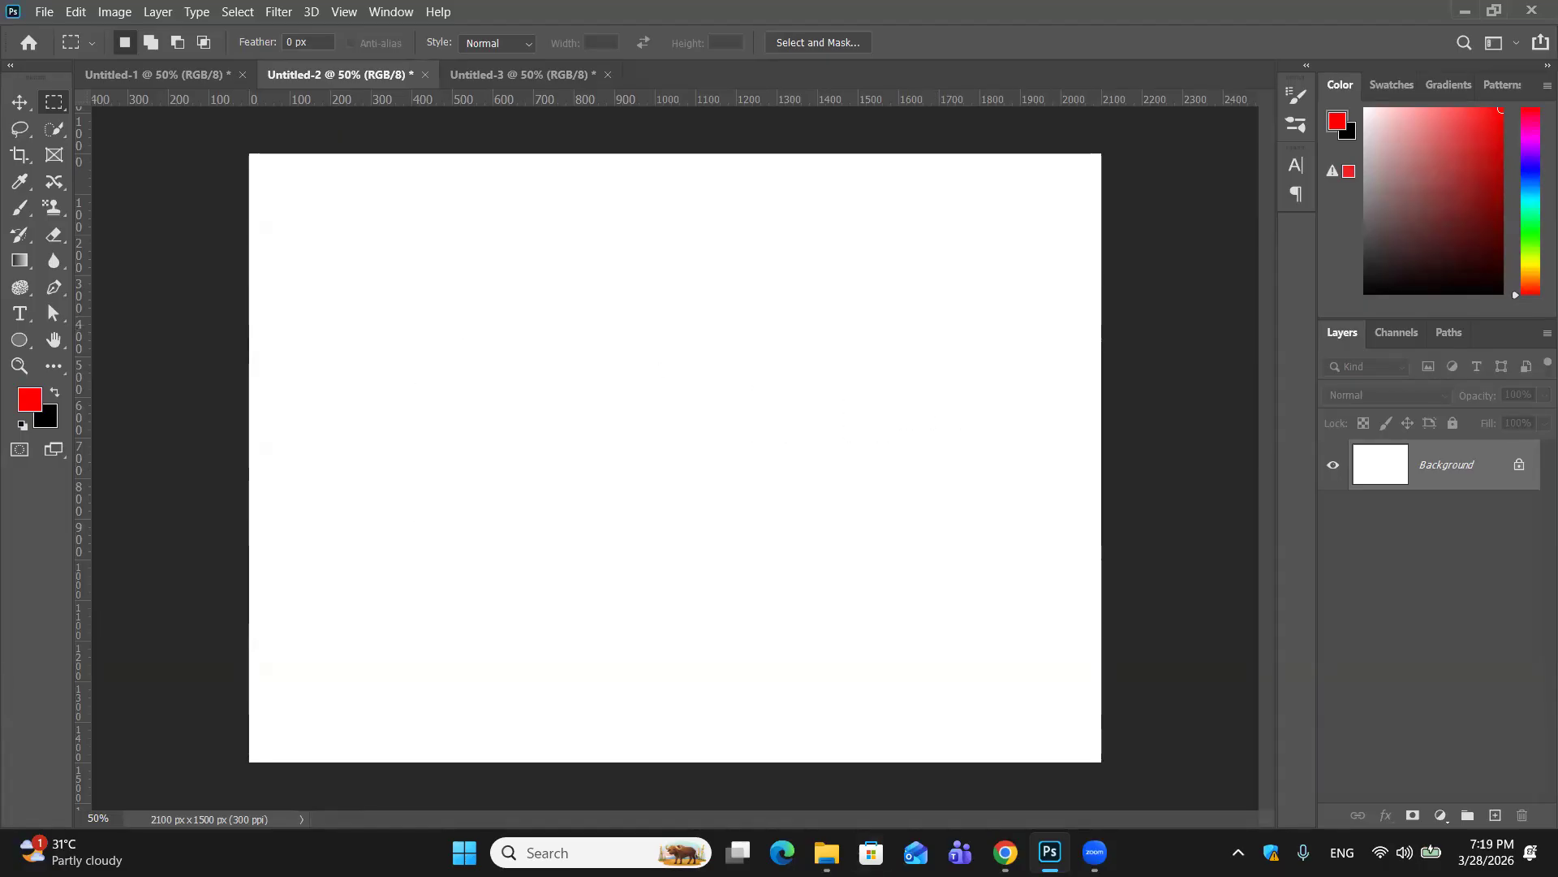